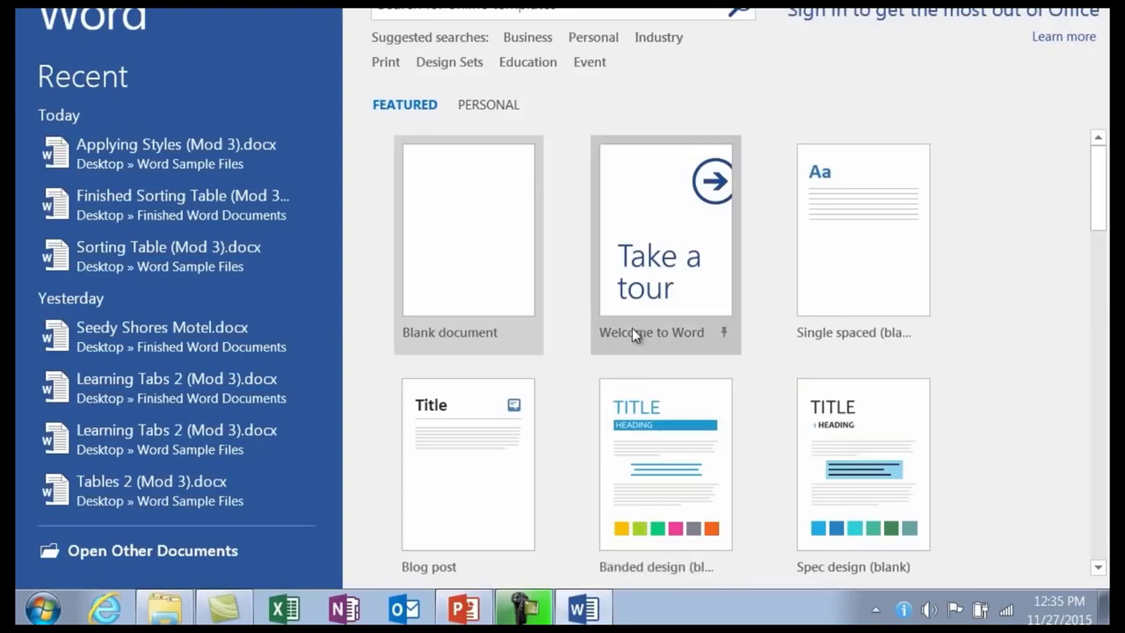
Scroll the template gallery and create a document from the Tri-fold brochure (blue) template.
scroll(1098, 200, "down", 8)
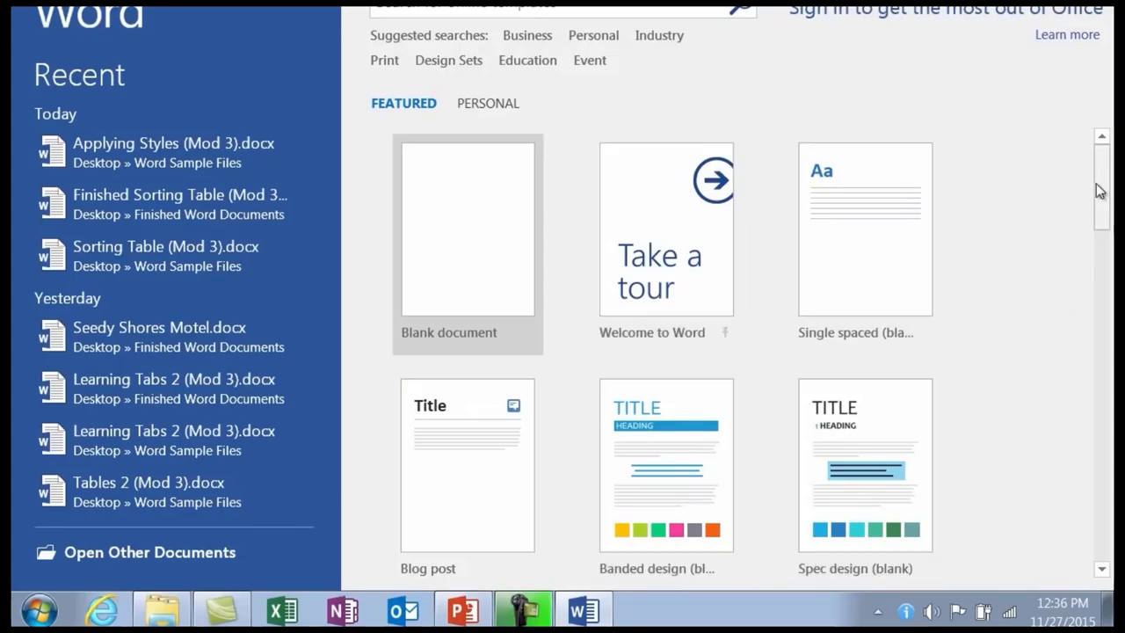
left_click_drag(1104, 179, 1108, 302)
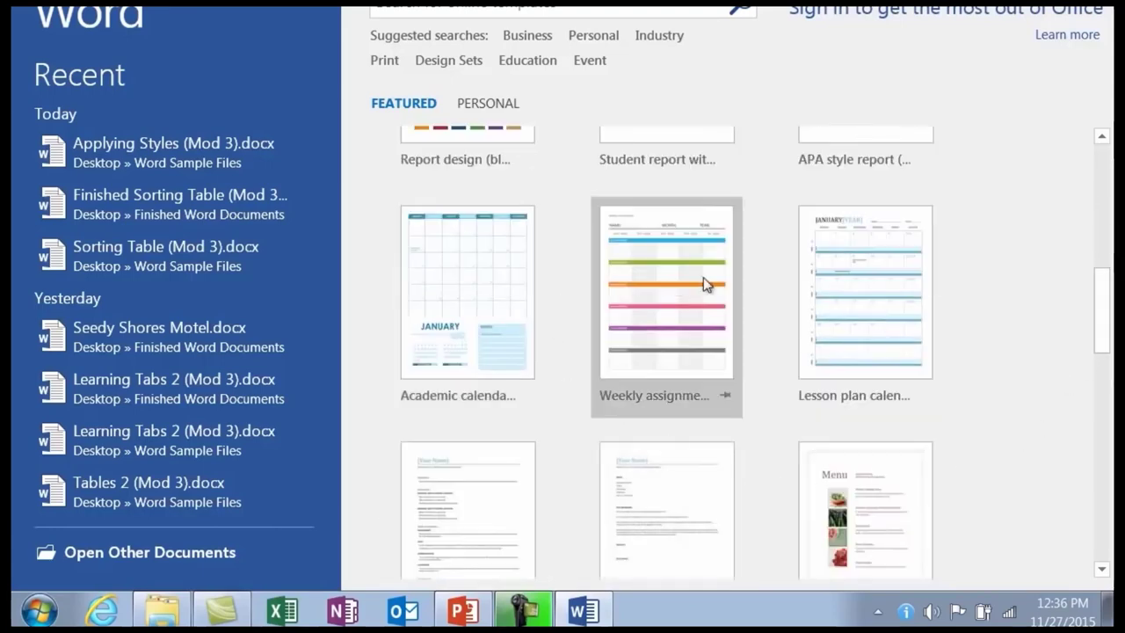
left_click_drag(1099, 263, 1101, 385)
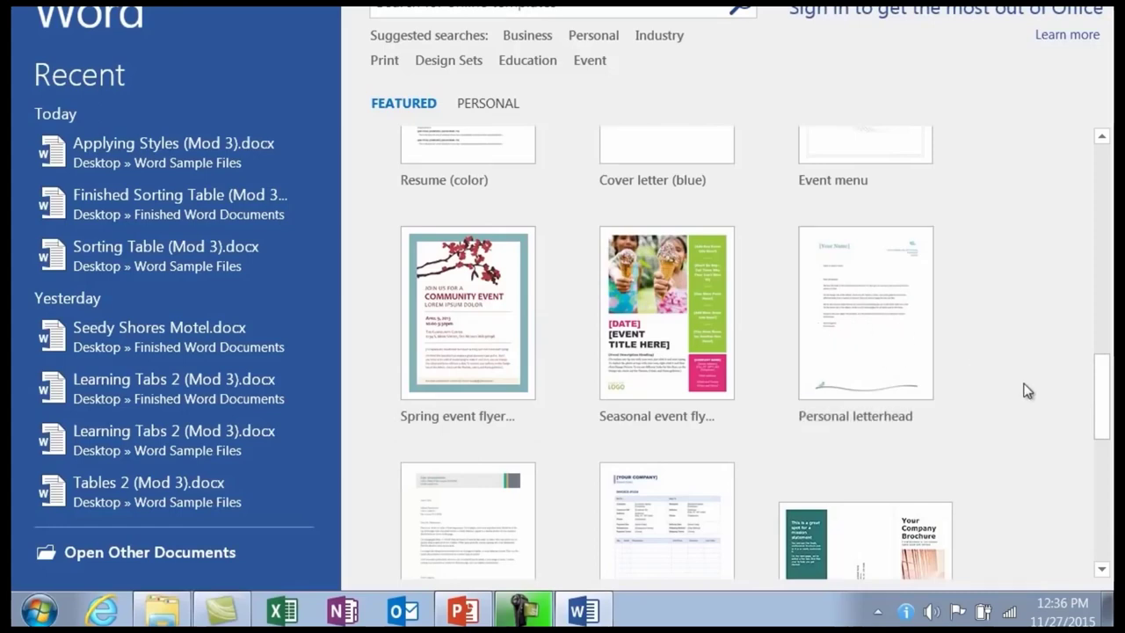
left_click_drag(1101, 372, 1111, 412)
scroll(1111, 414, "down", 3)
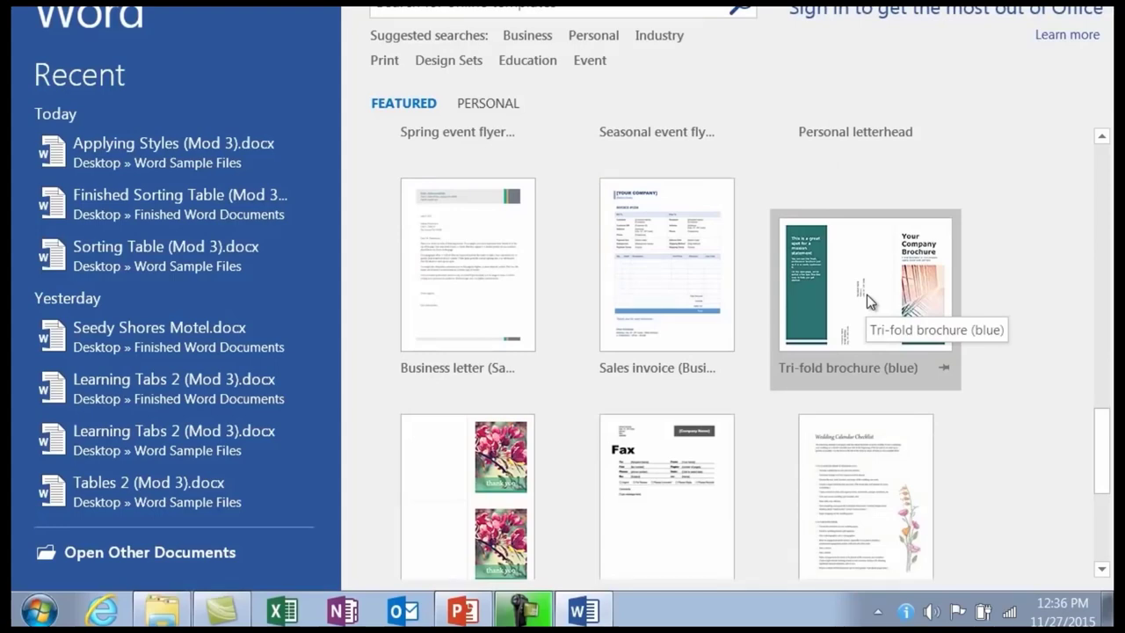
left_click(866, 294)
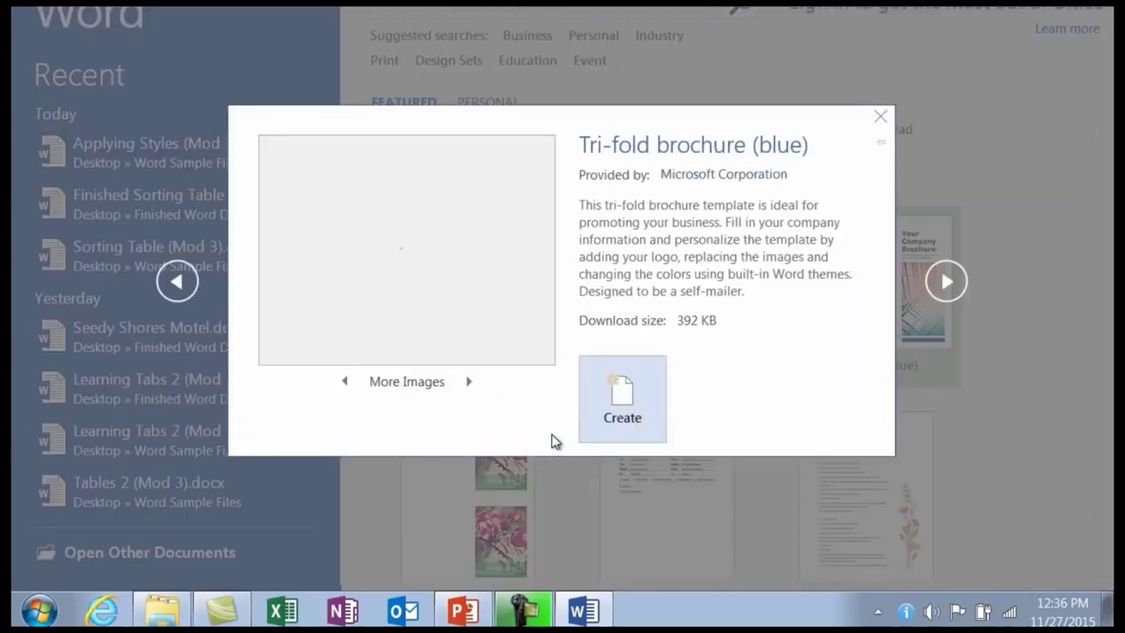
left_click(622, 400)
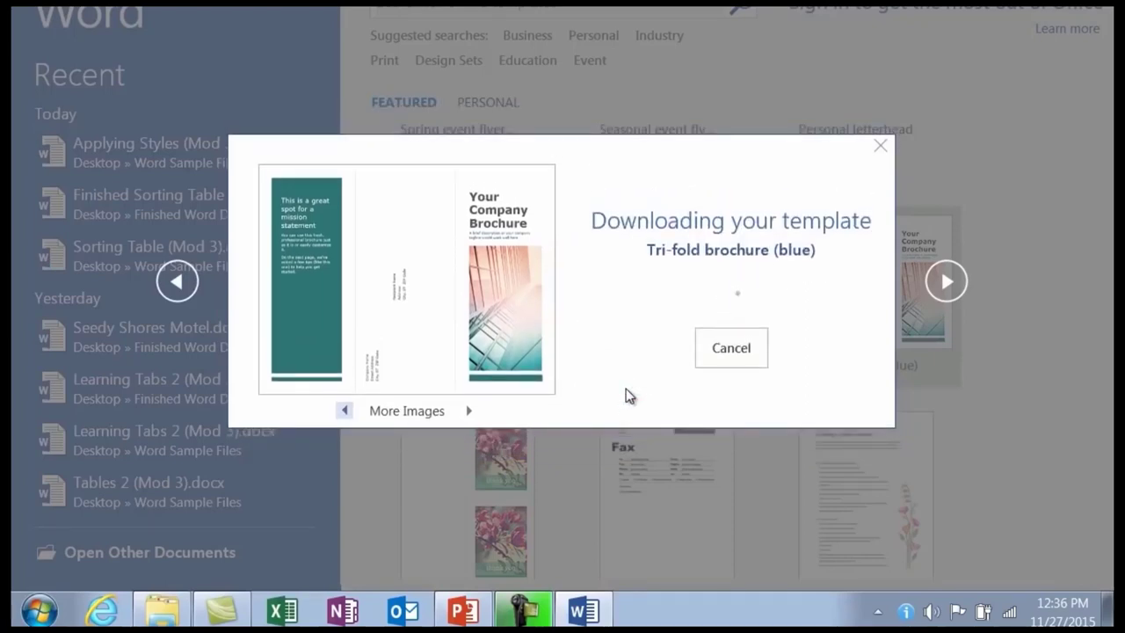
Scroll through the brochure's mission statement, address and photo panels, selecting the cover photo.
scroll(628, 390, "down", 7)
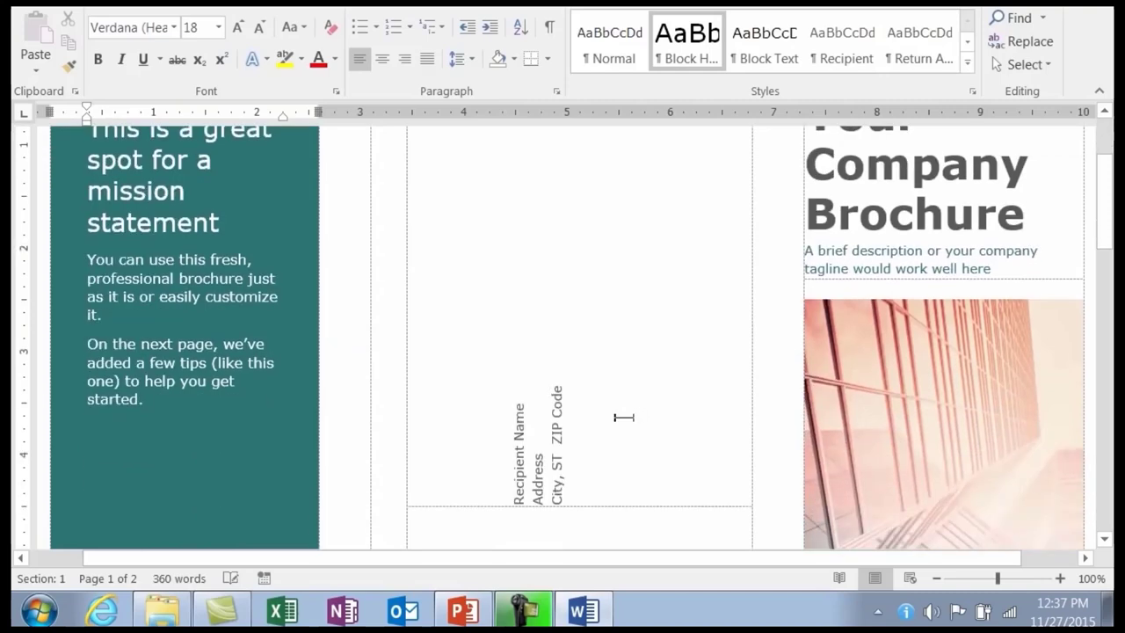
scroll(609, 420, "down", 3)
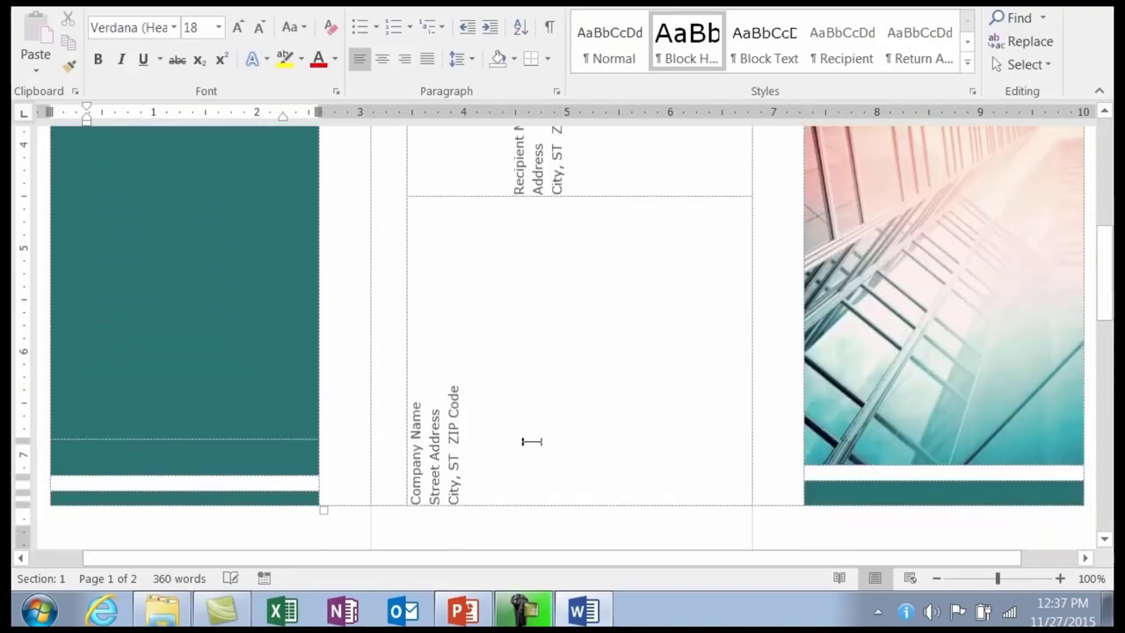
scroll(518, 479, "up", 3)
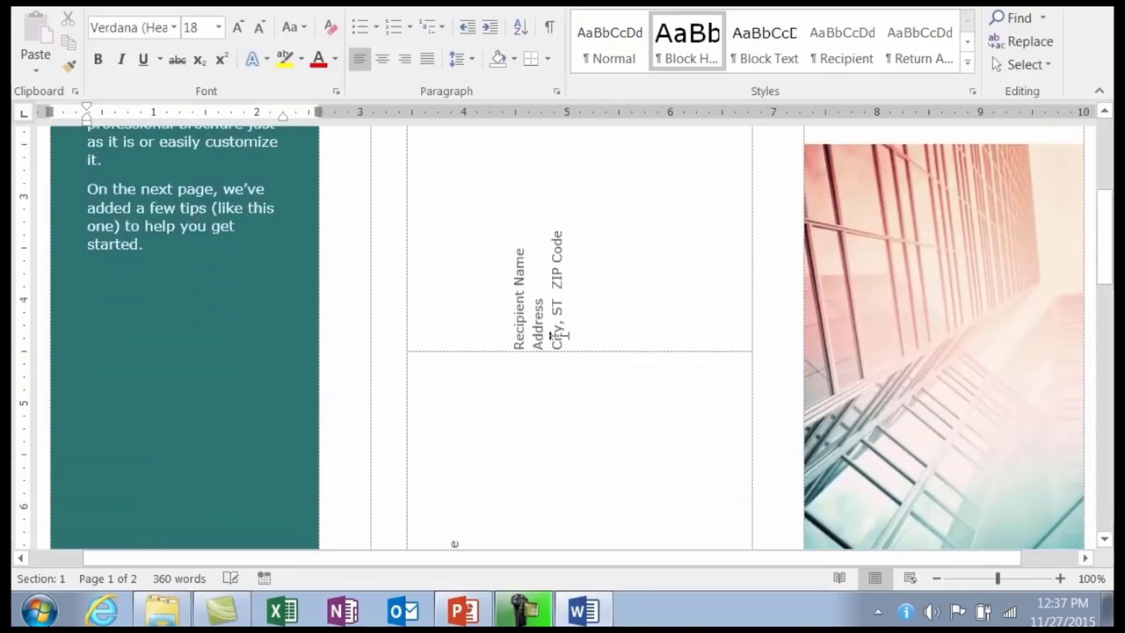
scroll(568, 327, "up", 3)
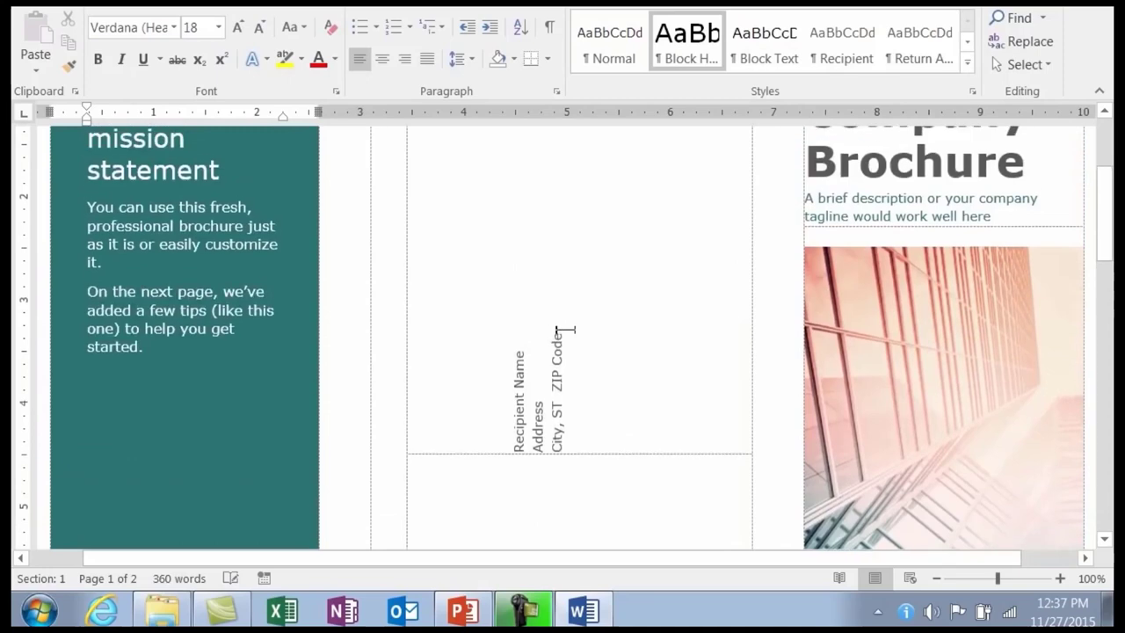
left_click(902, 335)
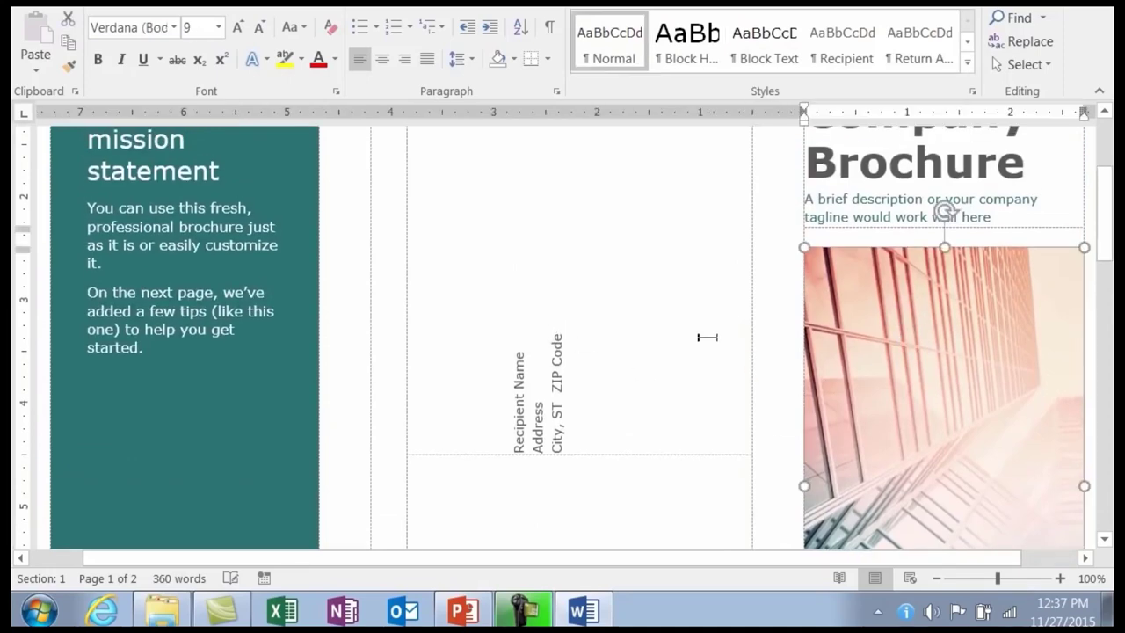
scroll(665, 302, "up", 3)
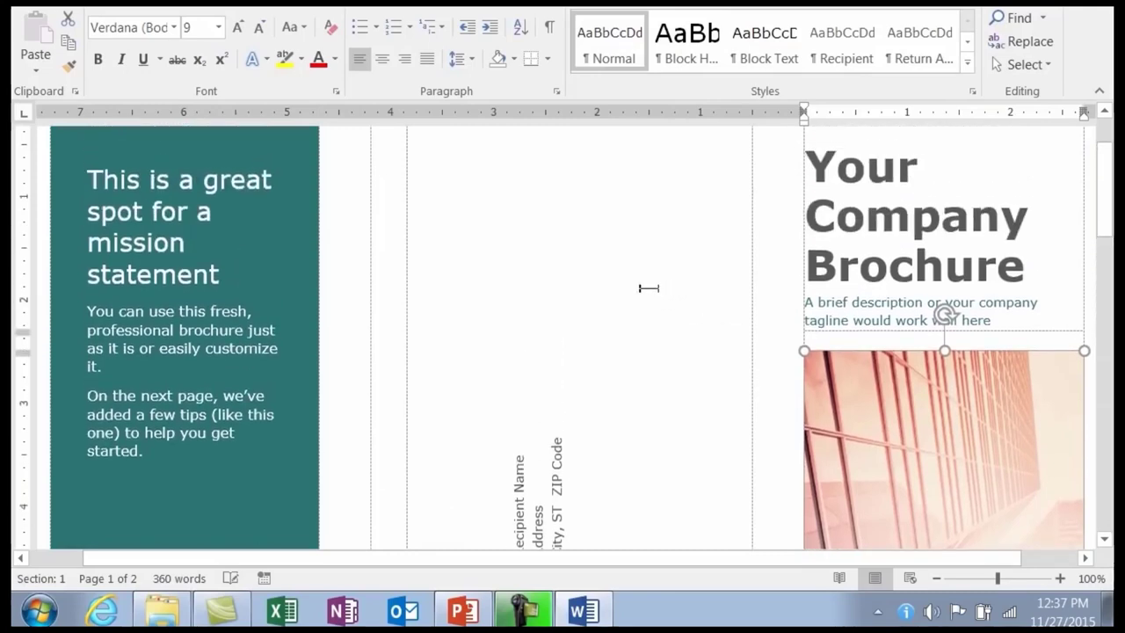
scroll(649, 287, "up", 2)
scroll(649, 287, "down", 1)
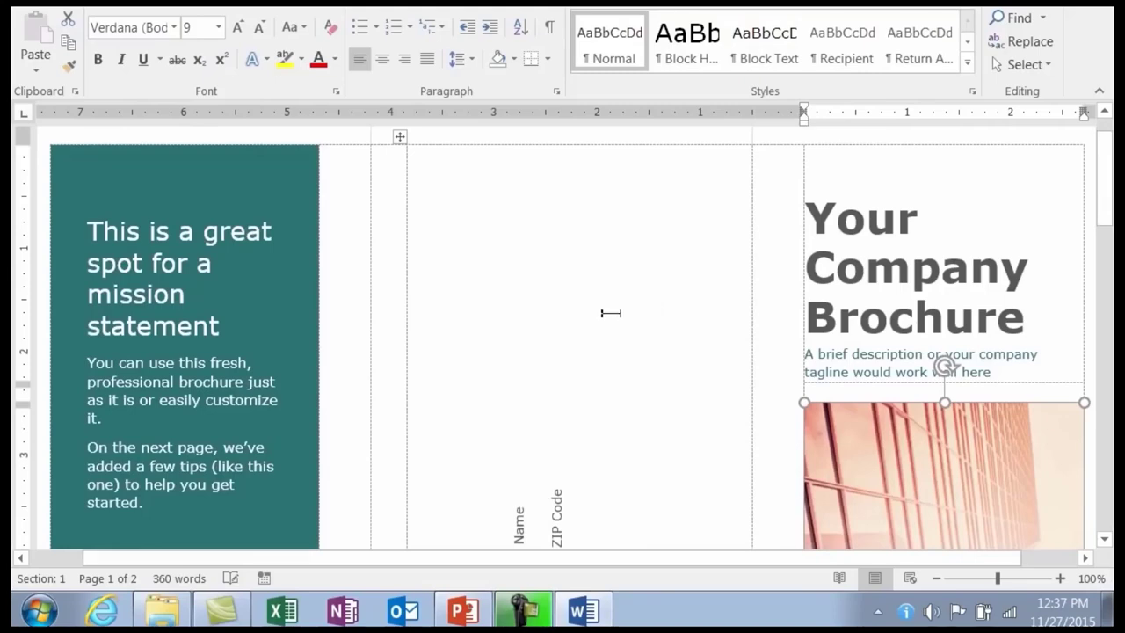
scroll(633, 362, "down", 8)
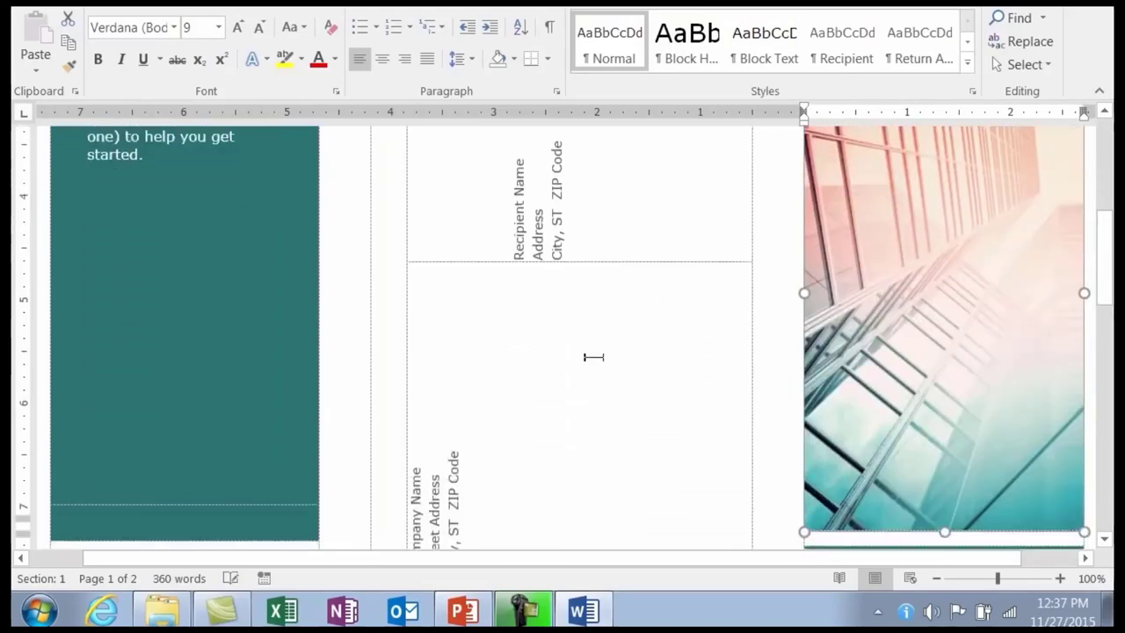
scroll(575, 366, "up", 4)
scroll(593, 344, "up", 5)
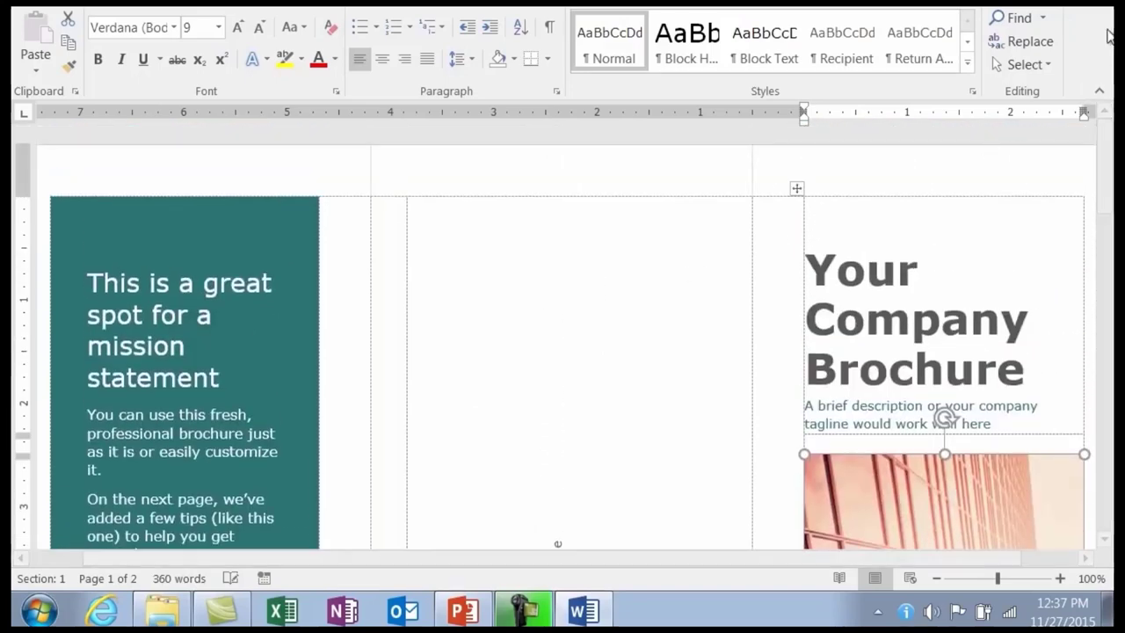
Close the brochure without saving, relaunch Word and start a Blank document.
key("alt+F4")
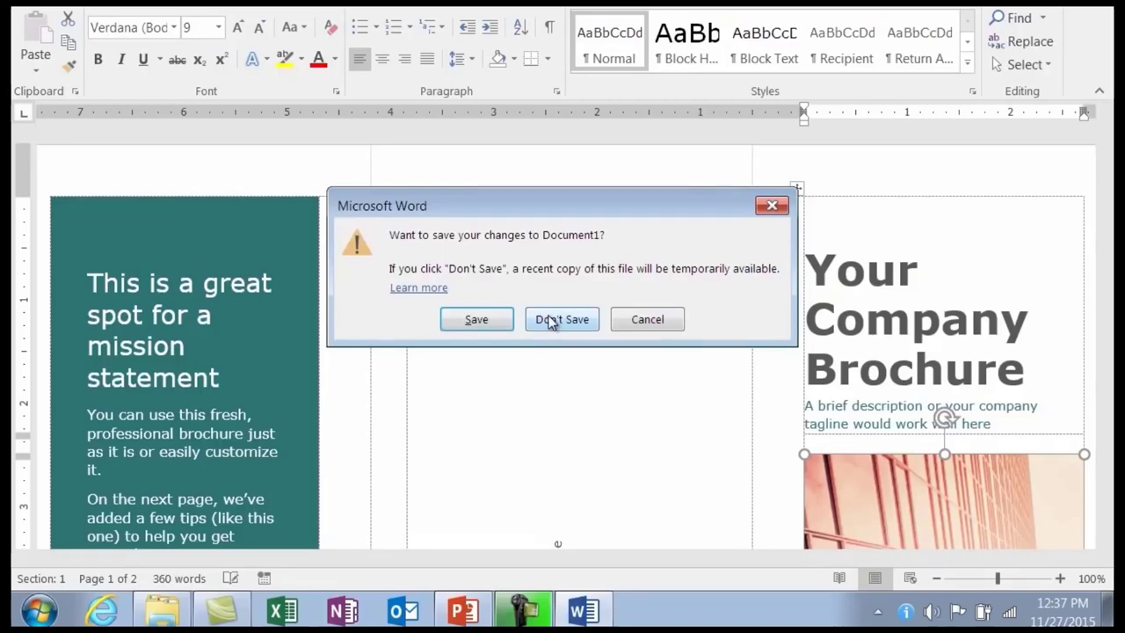
left_click(551, 322)
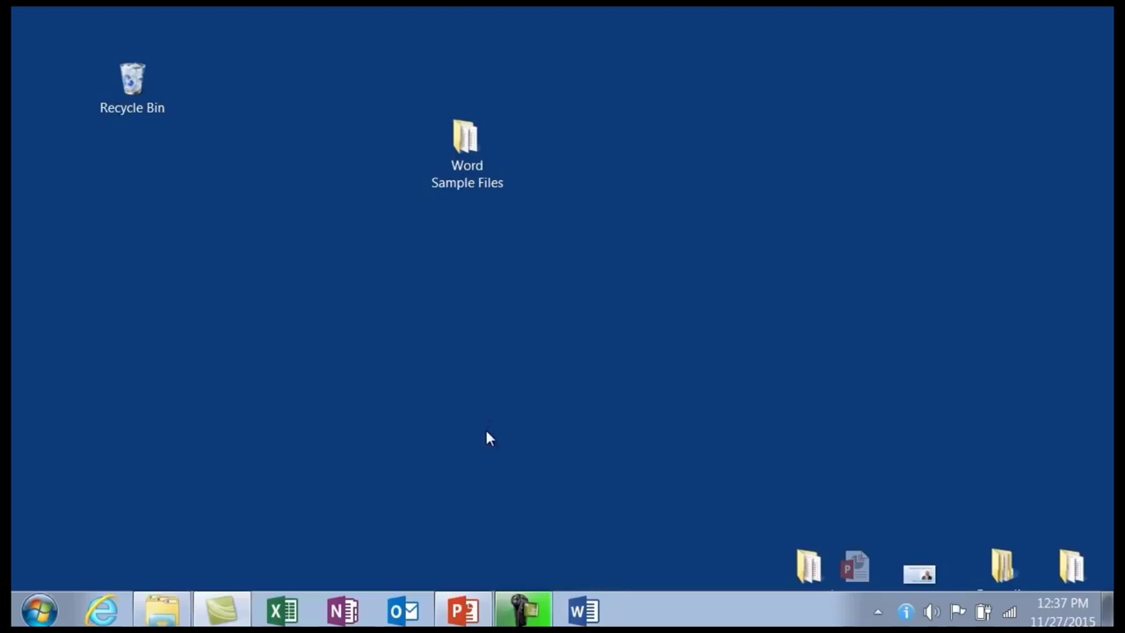
left_click(584, 611)
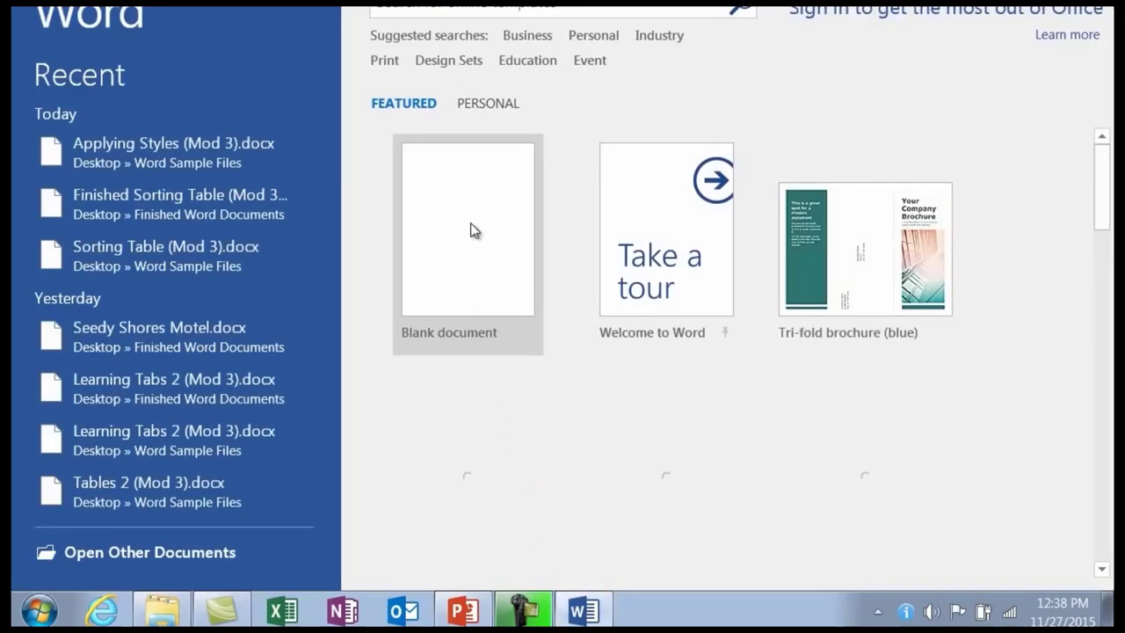
left_click(465, 240)
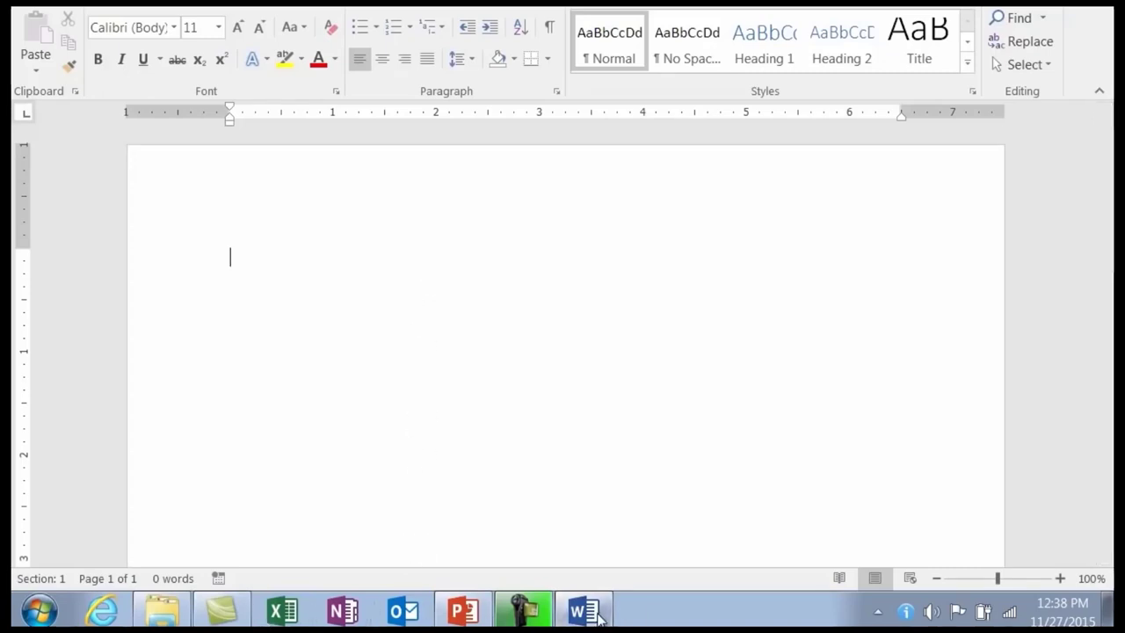
left_click(58, 606)
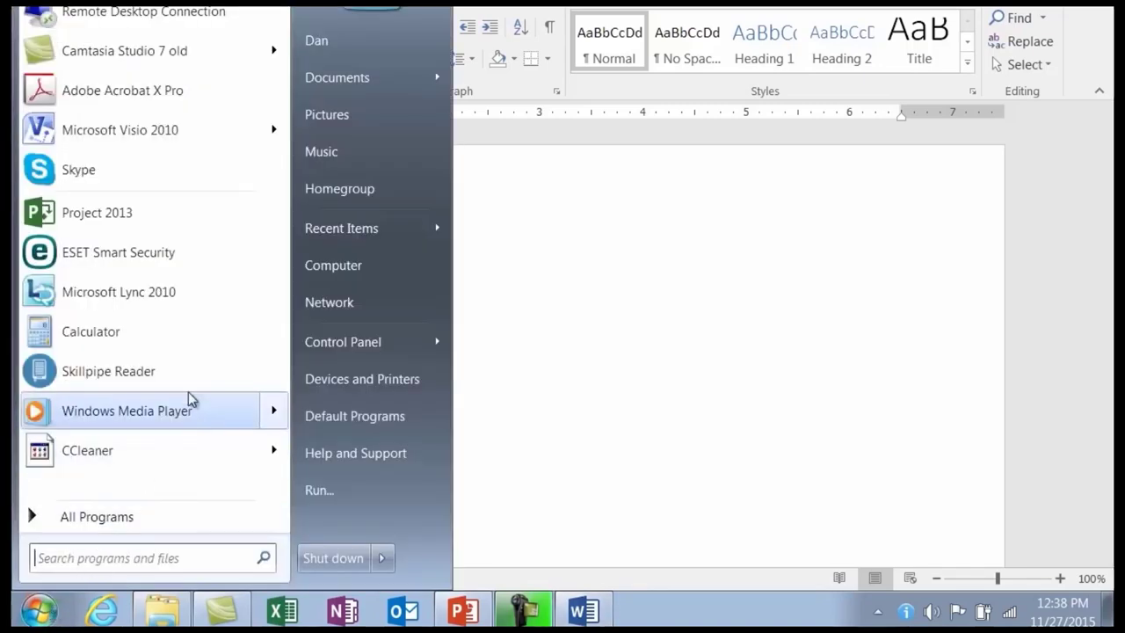
mouse_move(161, 141)
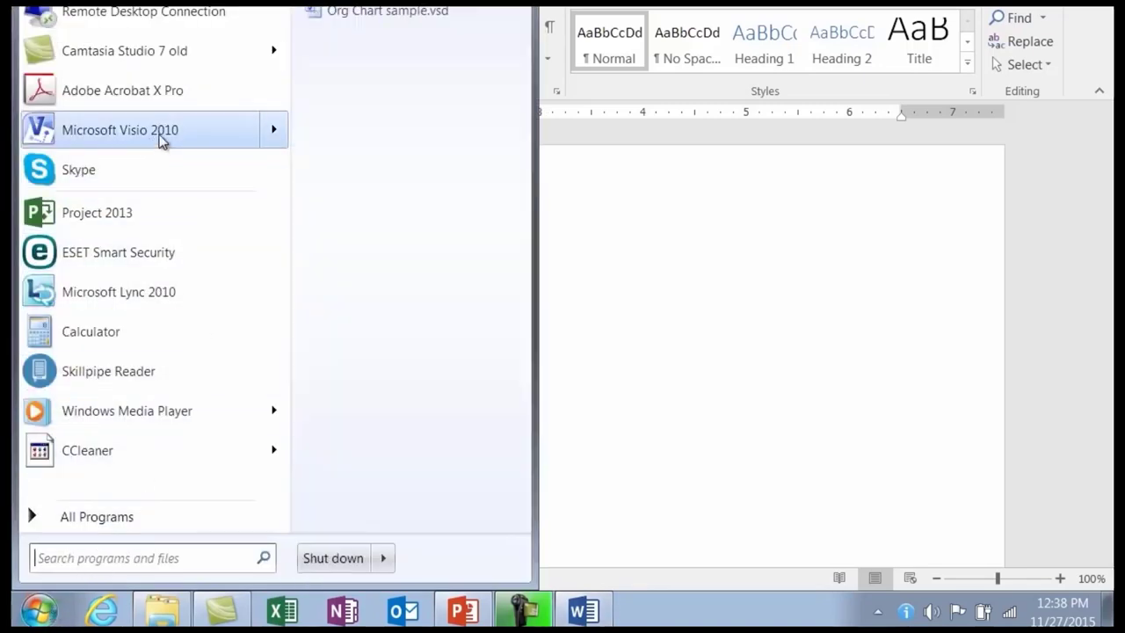
left_click(655, 396)
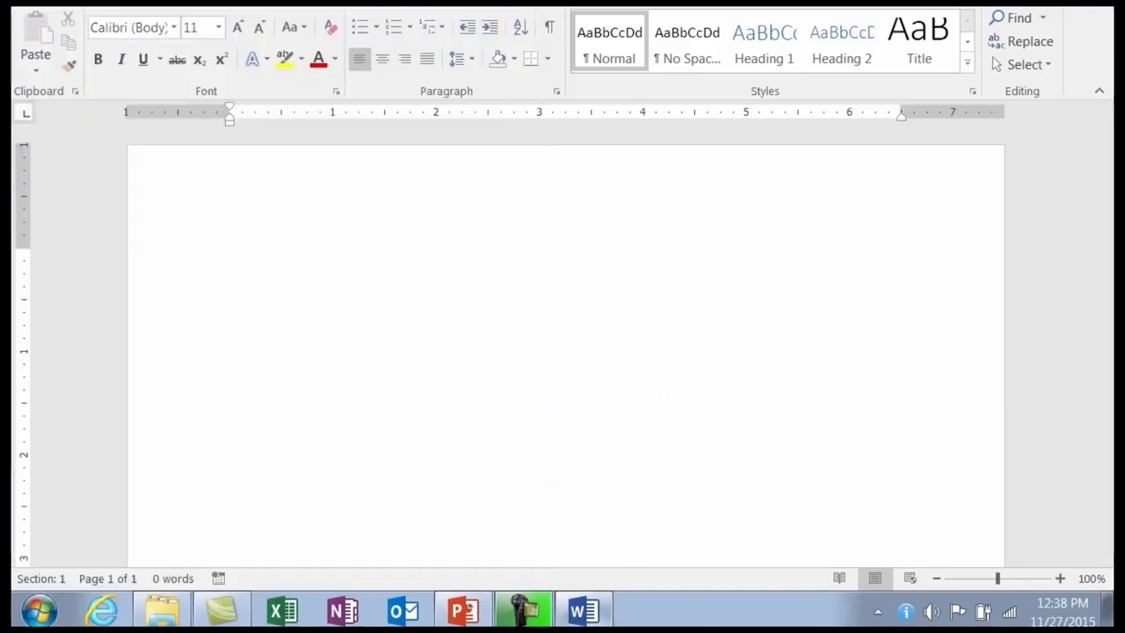
mouse_move(585, 614)
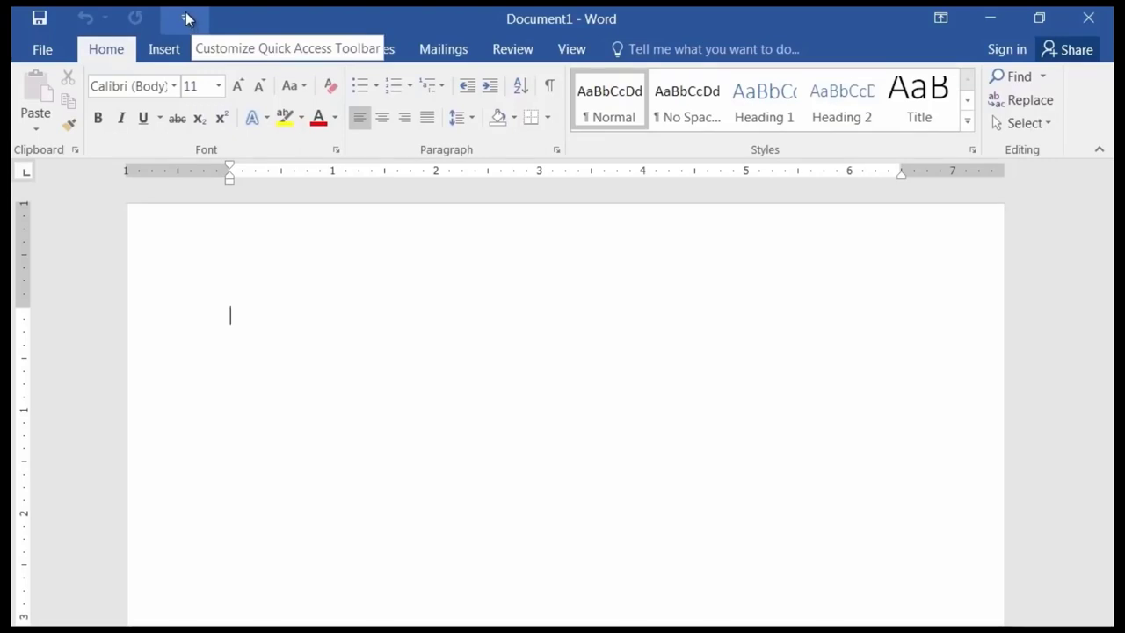
Add Touch/Mouse Mode to the Quick Access Toolbar.
left_click(185, 19)
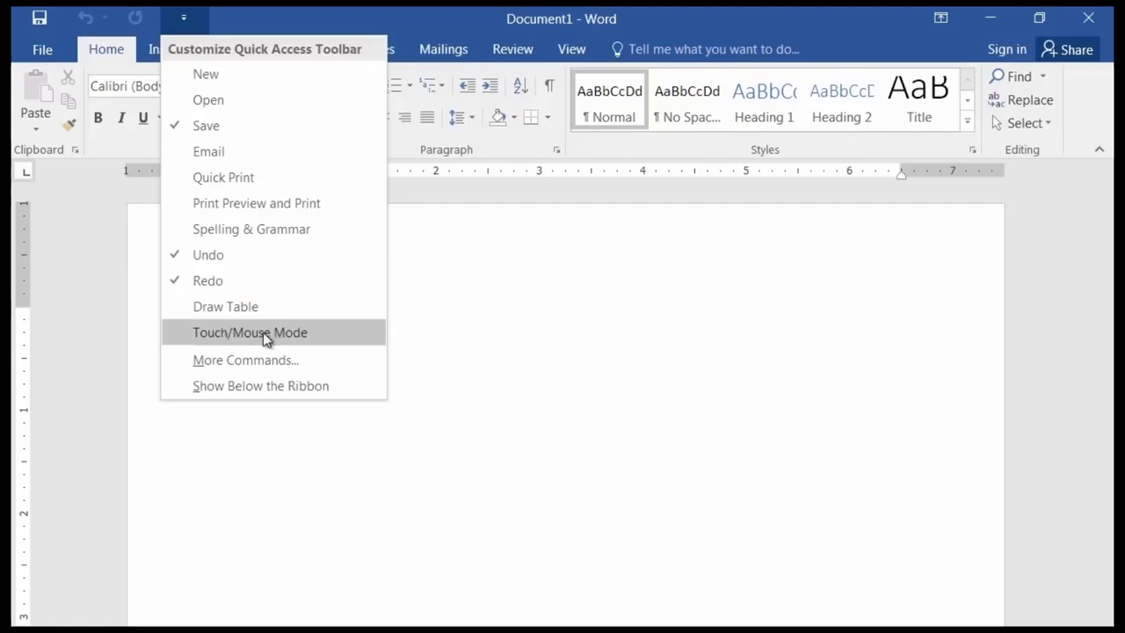
left_click(257, 339)
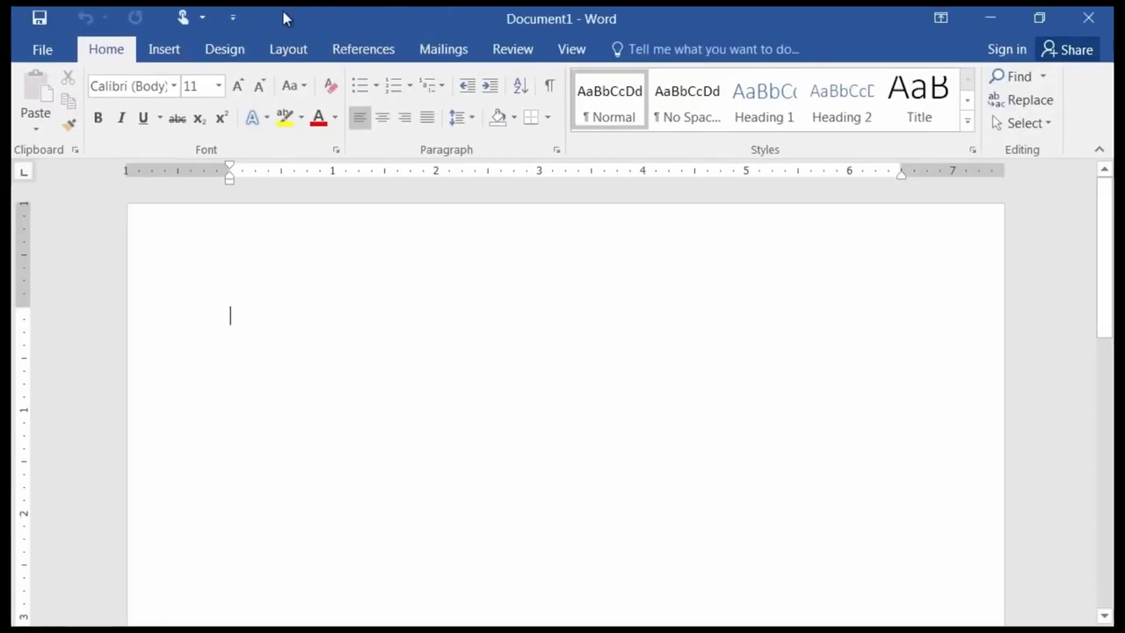
left_click(185, 19)
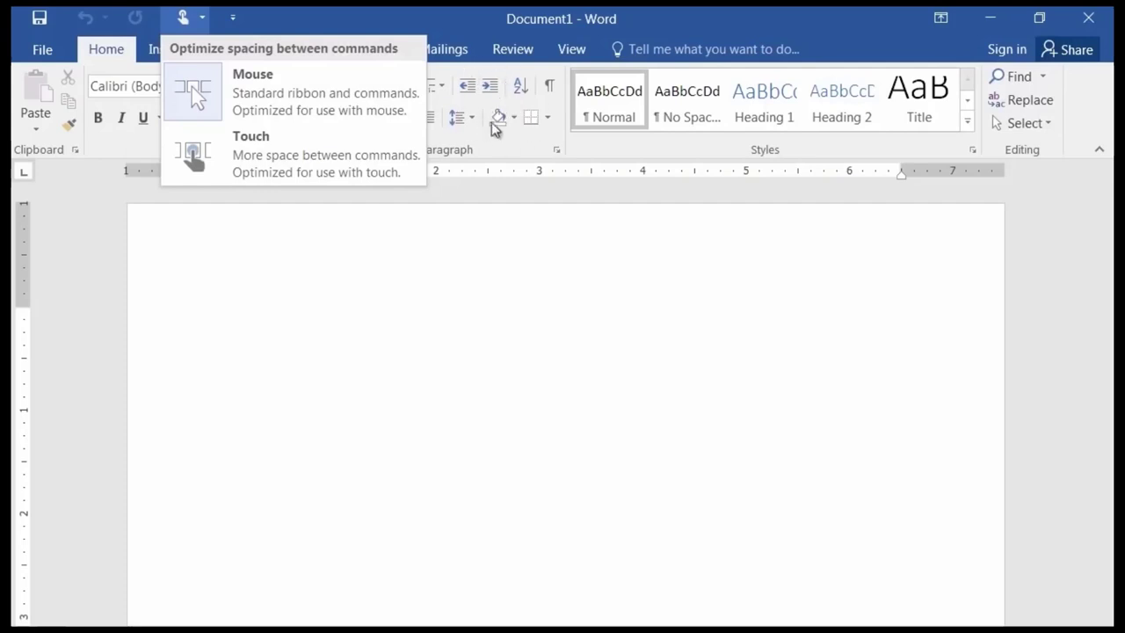
left_click(258, 160)
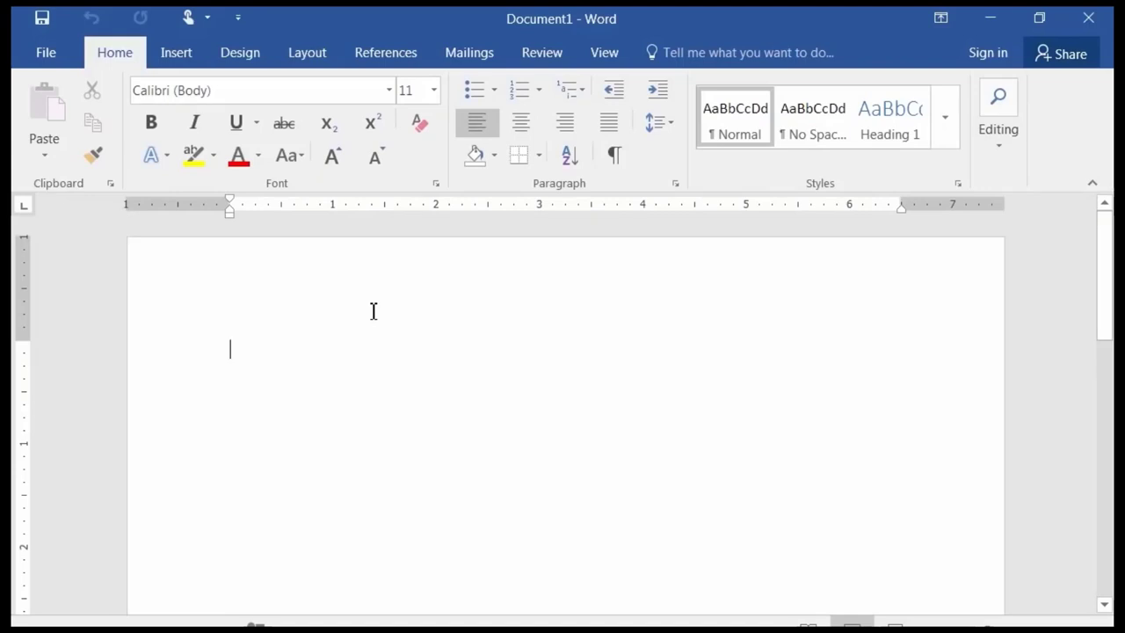
left_click(197, 22)
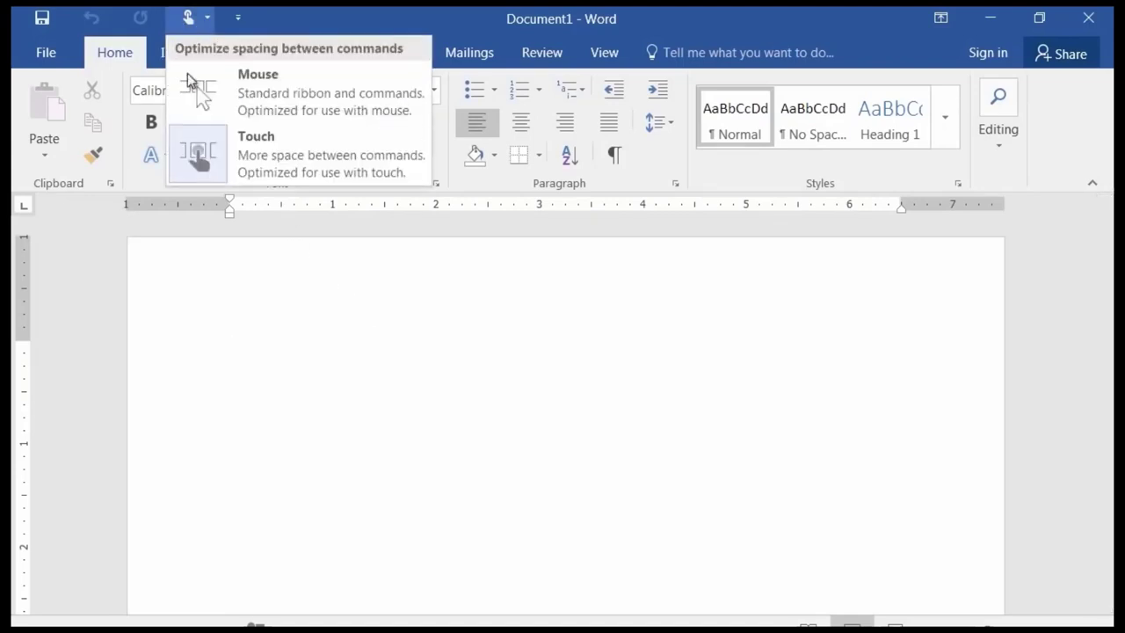
left_click(289, 92)
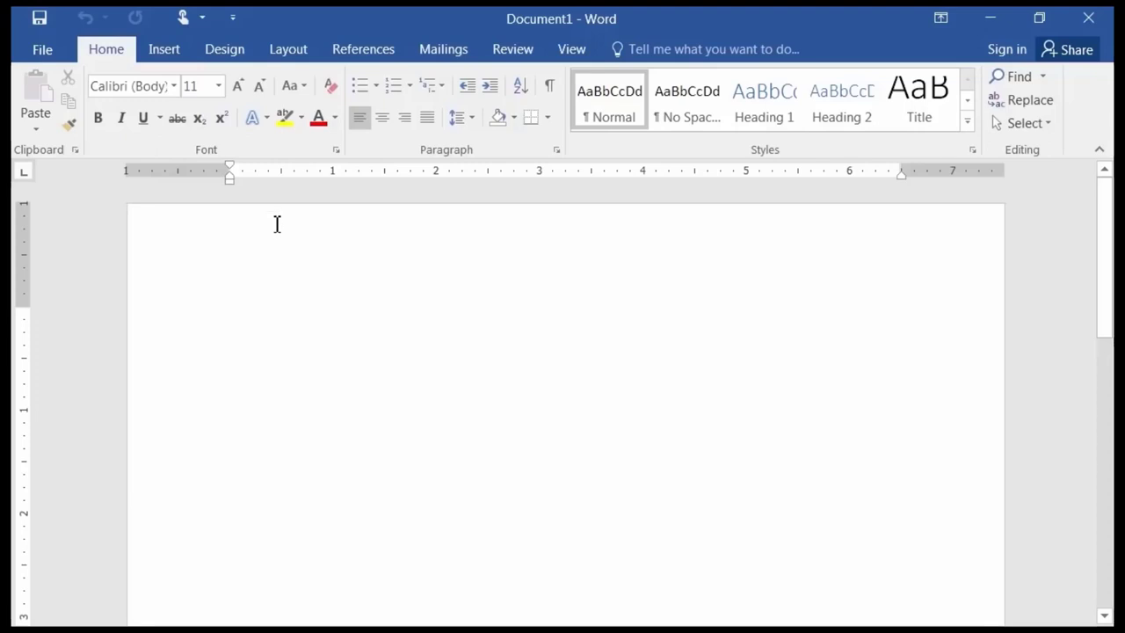
left_click(233, 19)
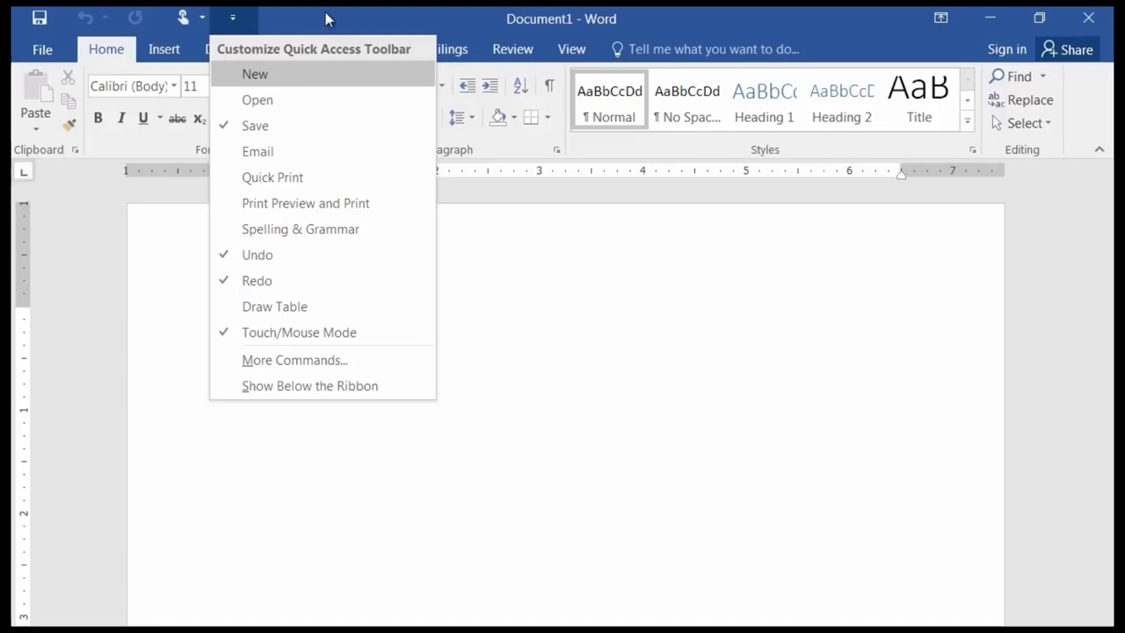
left_click(491, 241)
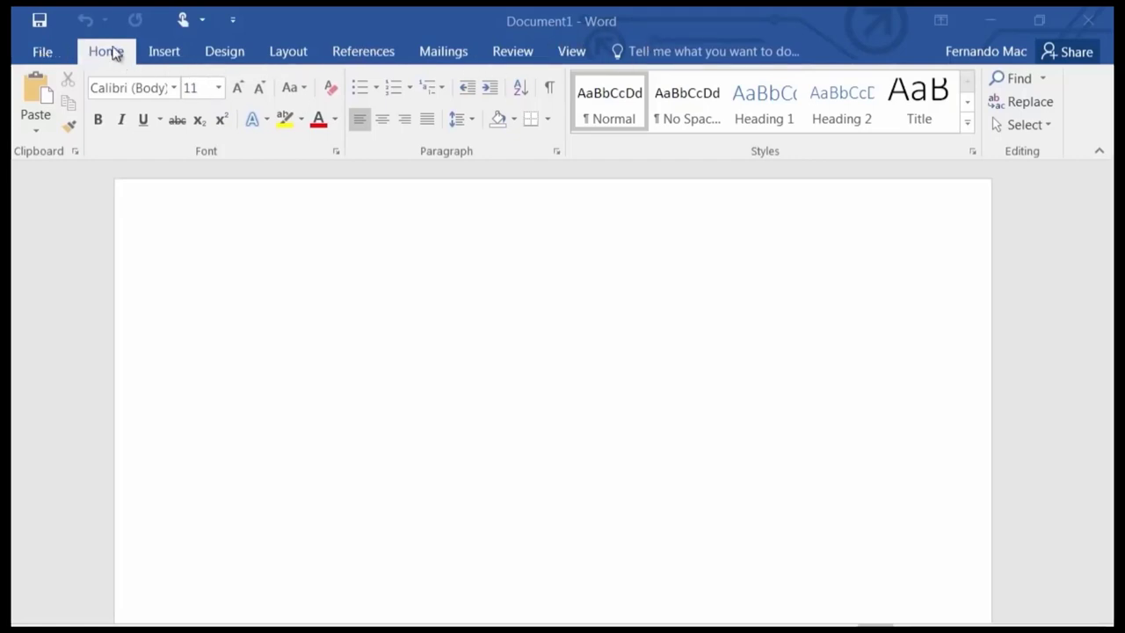
Preview the Insert, Layout and Mailings ribbons, ending on the References tab.
left_click(167, 53)
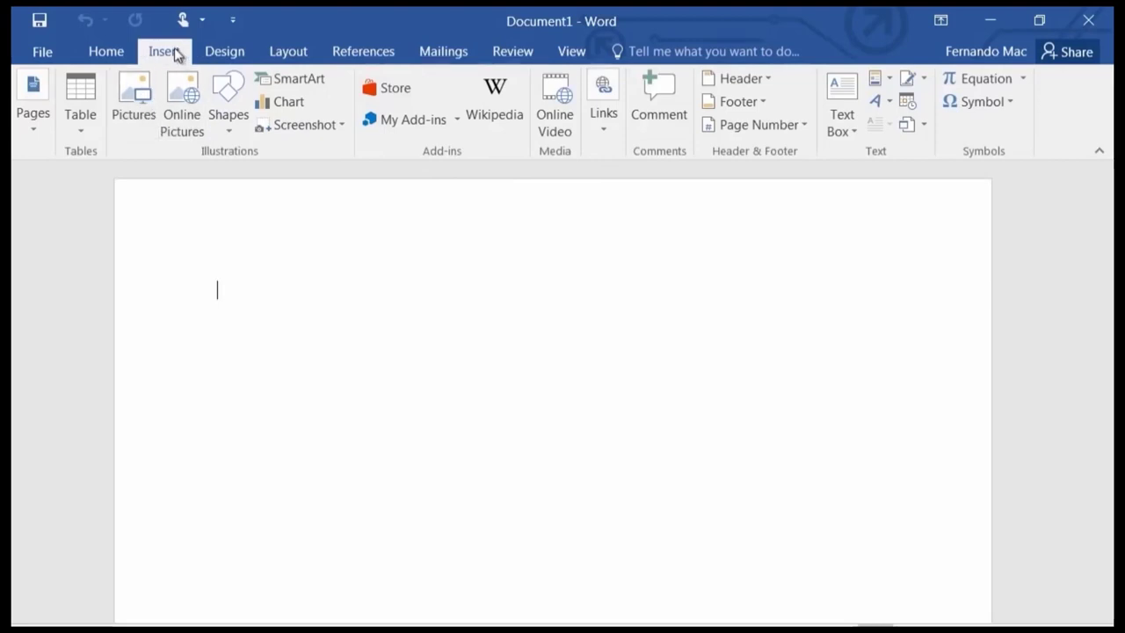
left_click(288, 53)
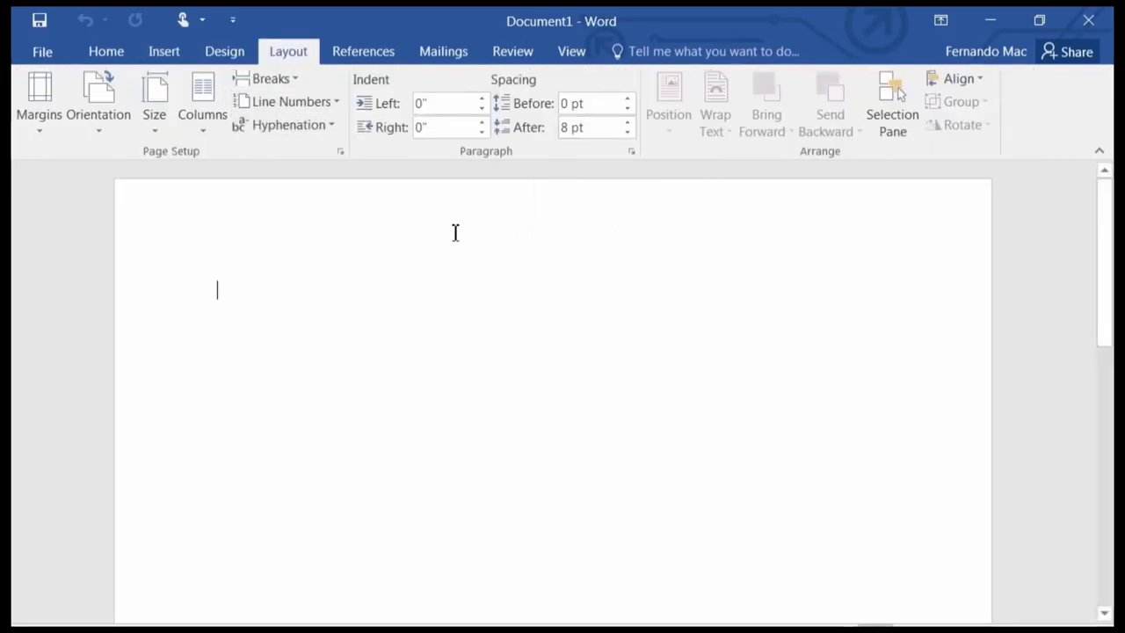
left_click(446, 53)
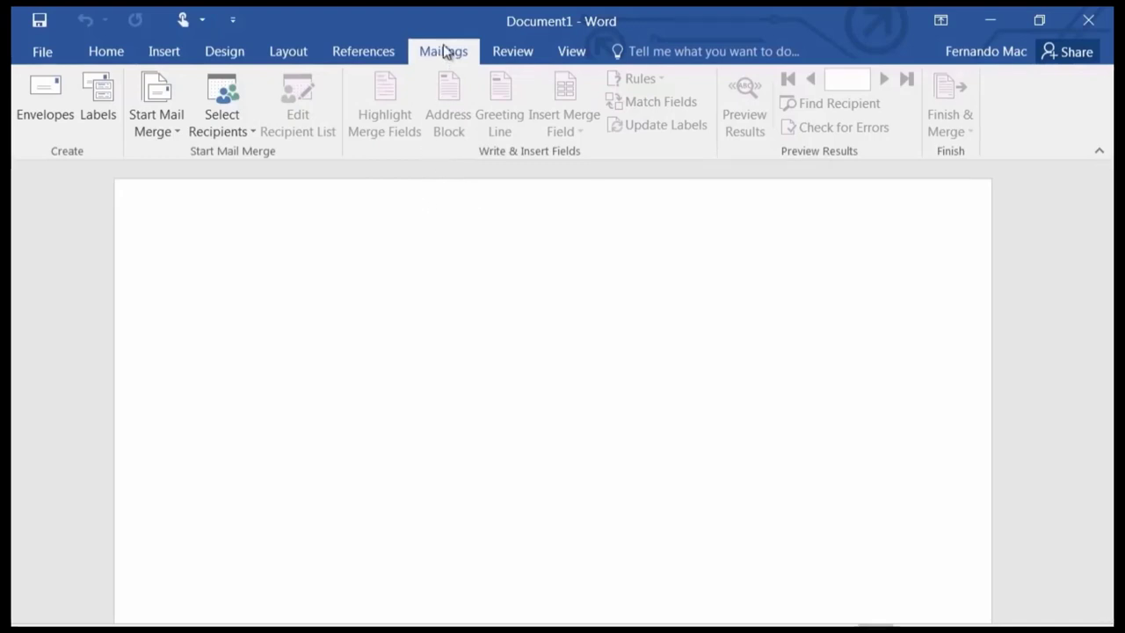
left_click(290, 51)
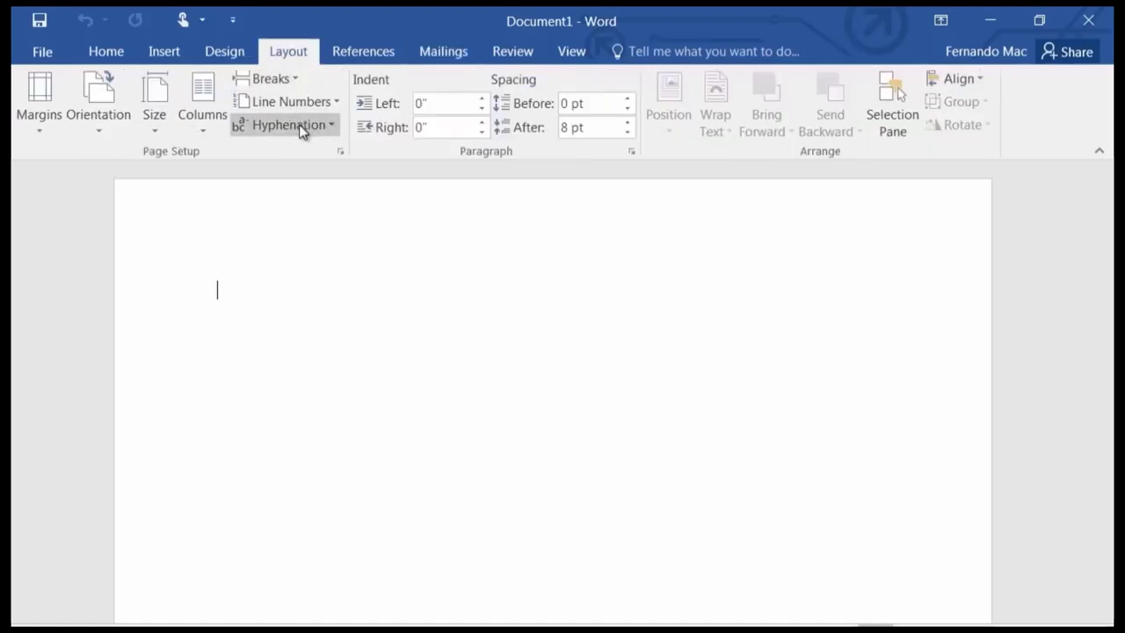
left_click(360, 52)
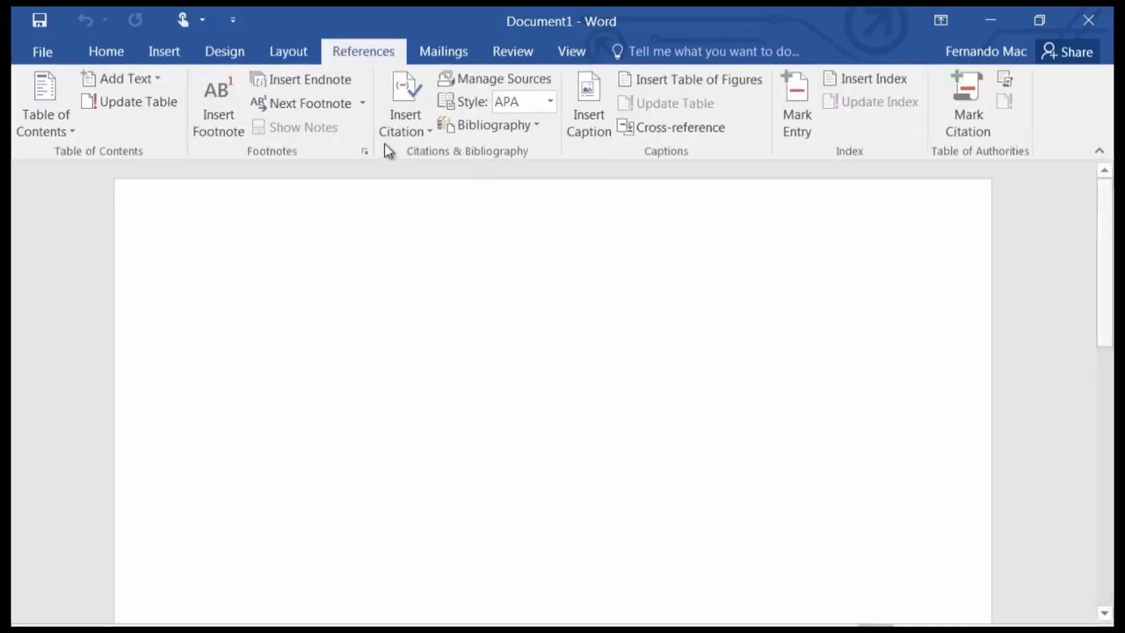
Collapse the ribbon to tab names, peek at it once, then let it collapse again.
double_click(366, 53)
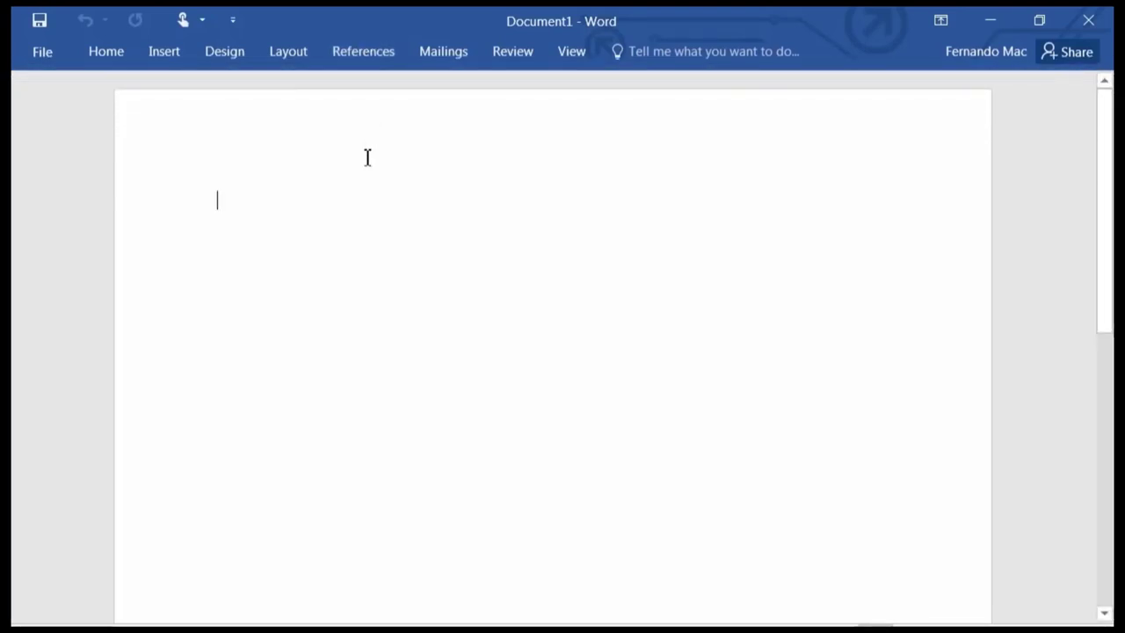
left_click(344, 50)
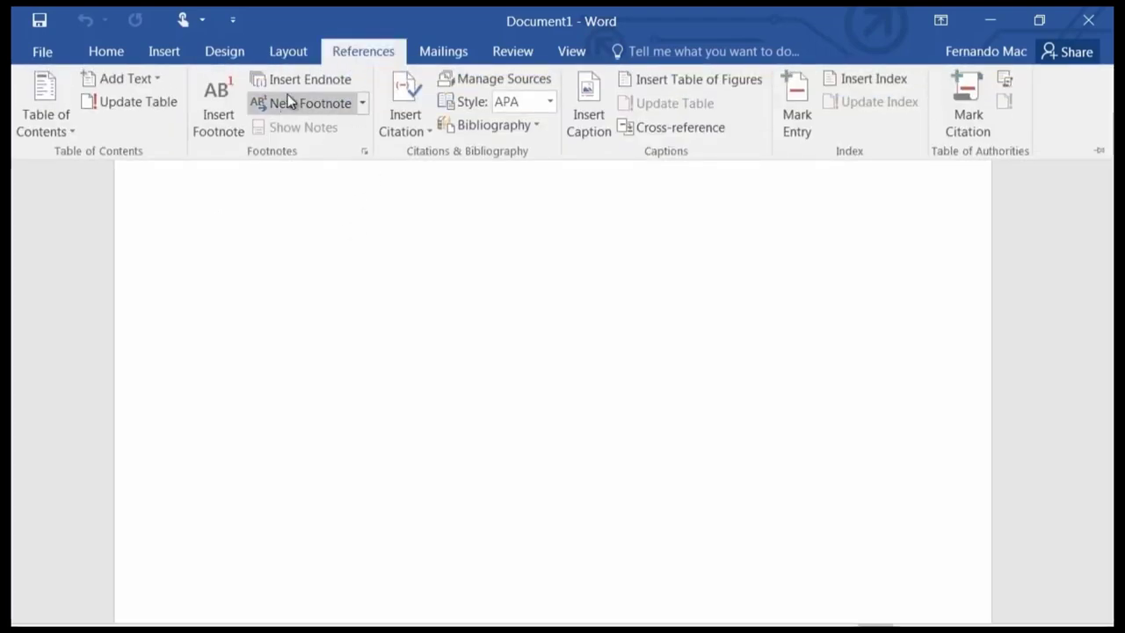
left_click(391, 221)
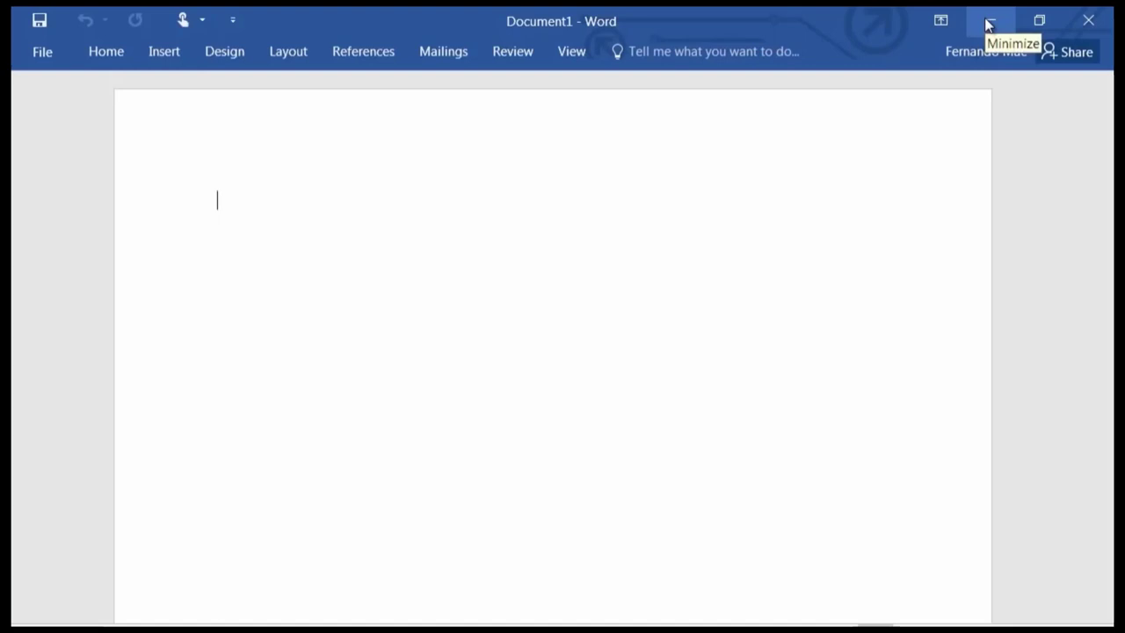
Try Auto-hide Ribbon, then restore Show Tabs and Commands as the ribbon display option.
left_click(940, 21)
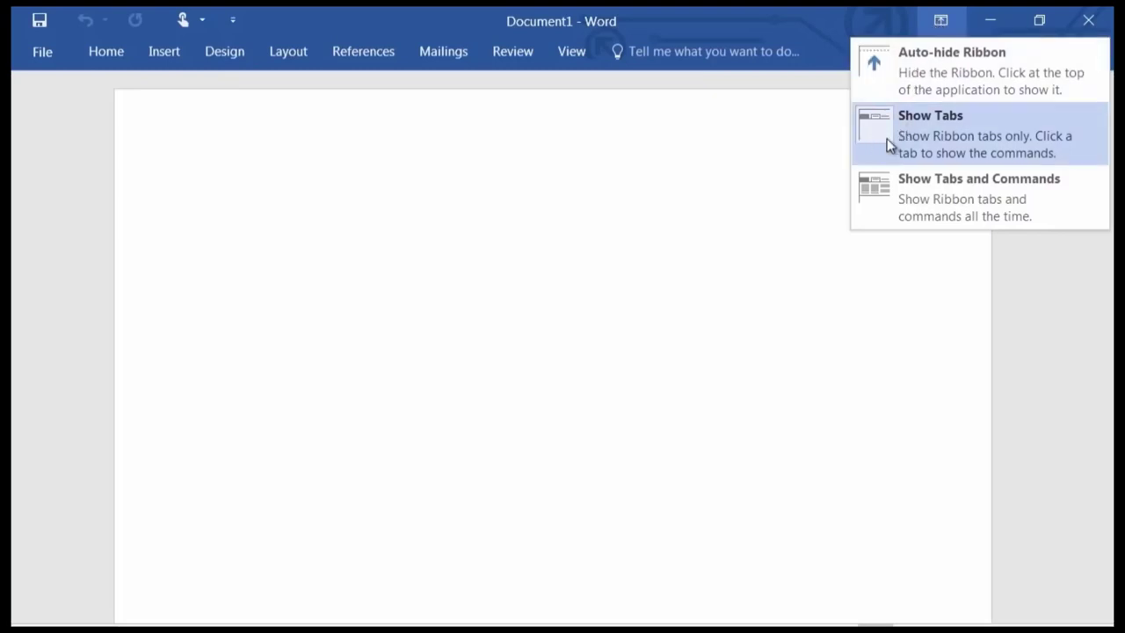
left_click(904, 201)
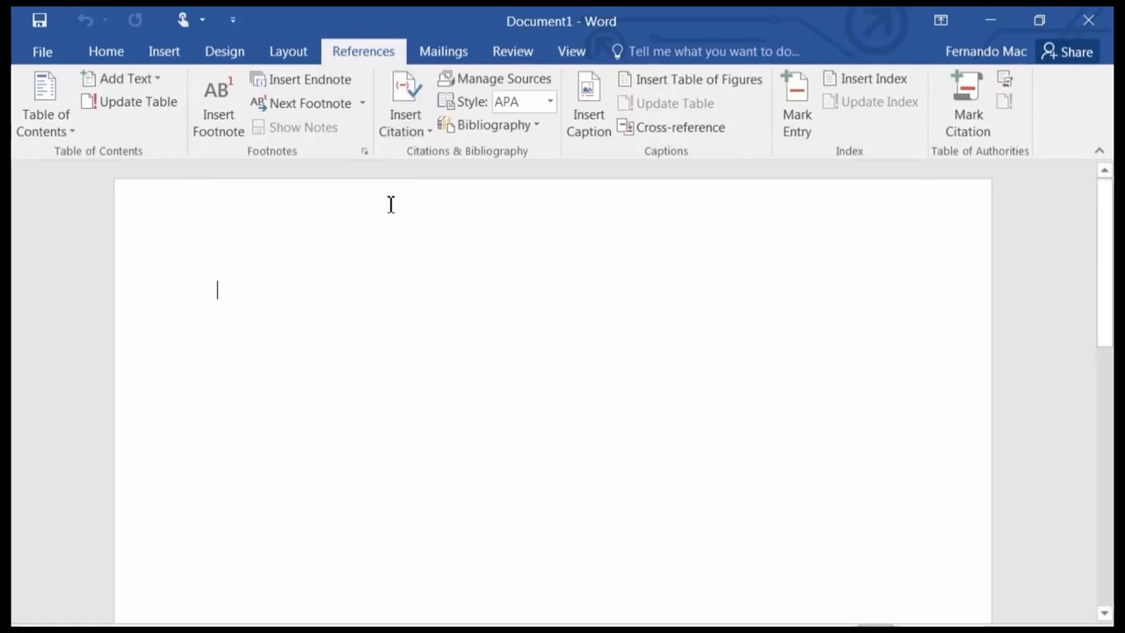
left_click(941, 27)
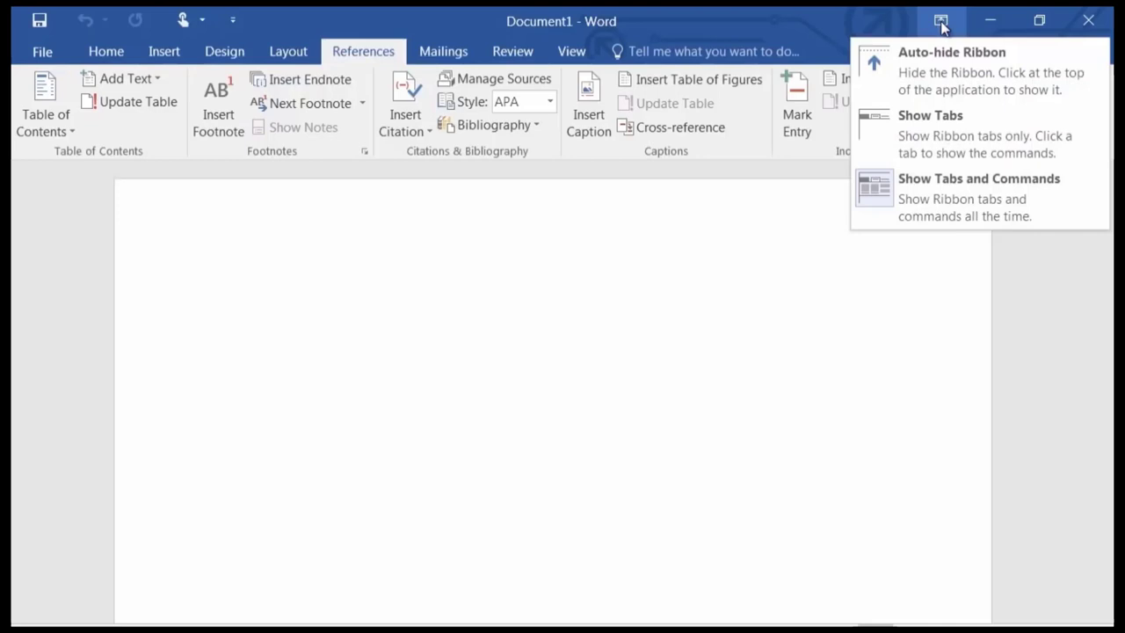
left_click(942, 73)
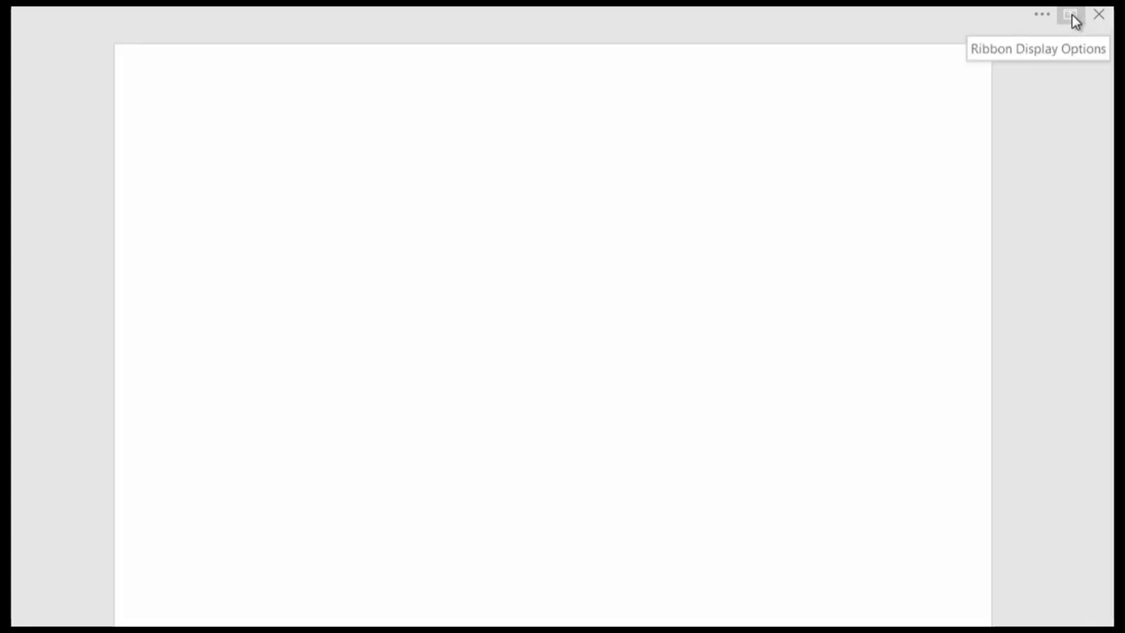
left_click(1075, 22)
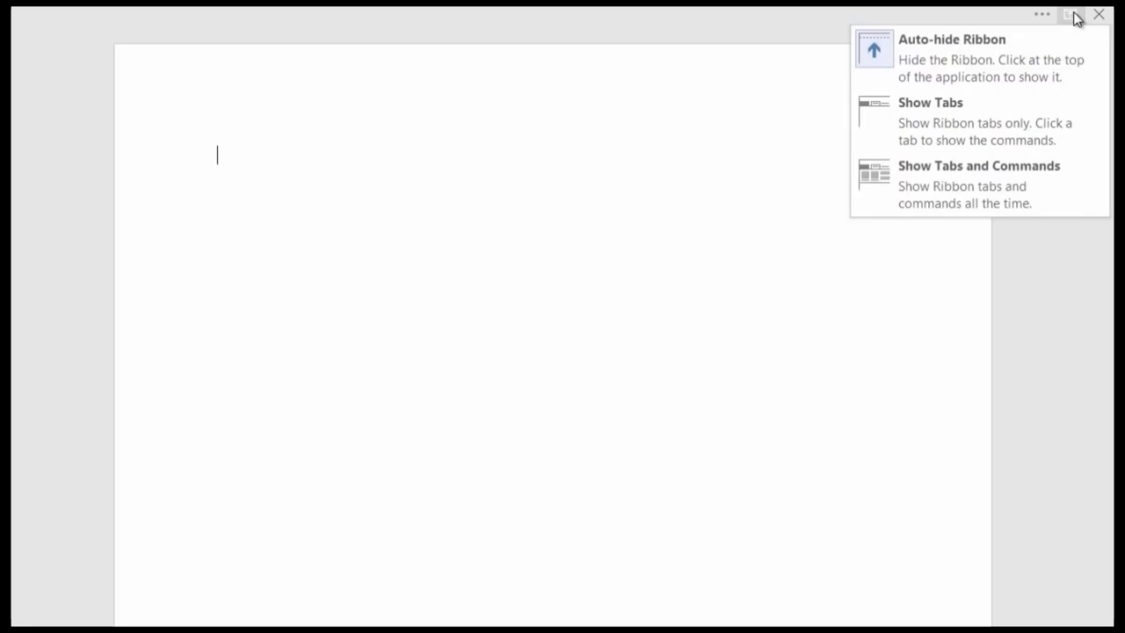
left_click(899, 187)
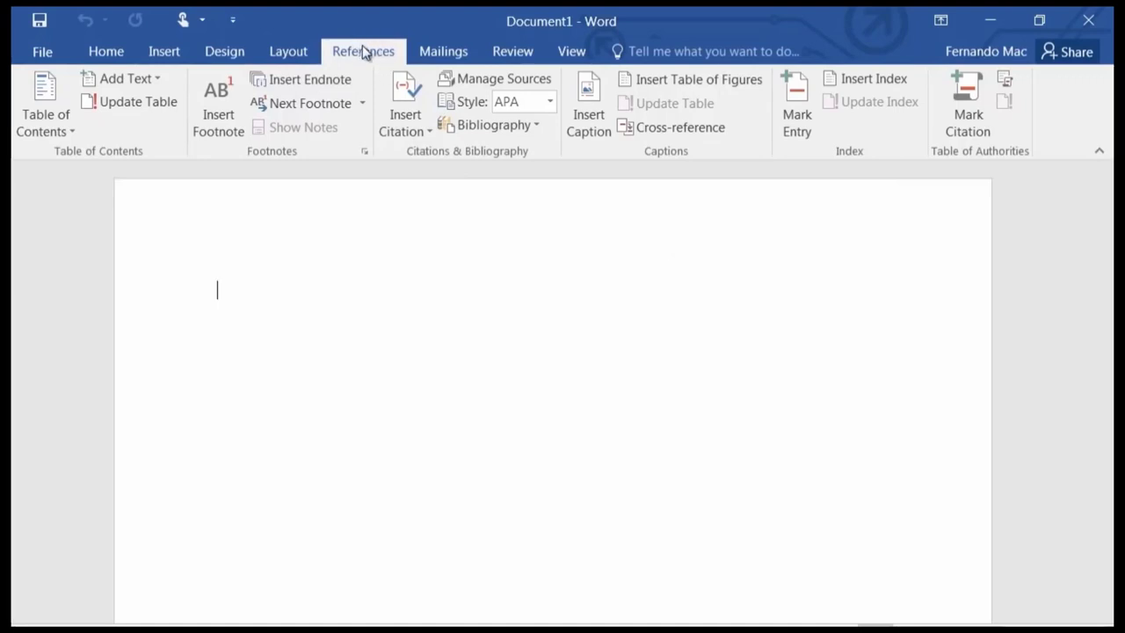
left_click(940, 20)
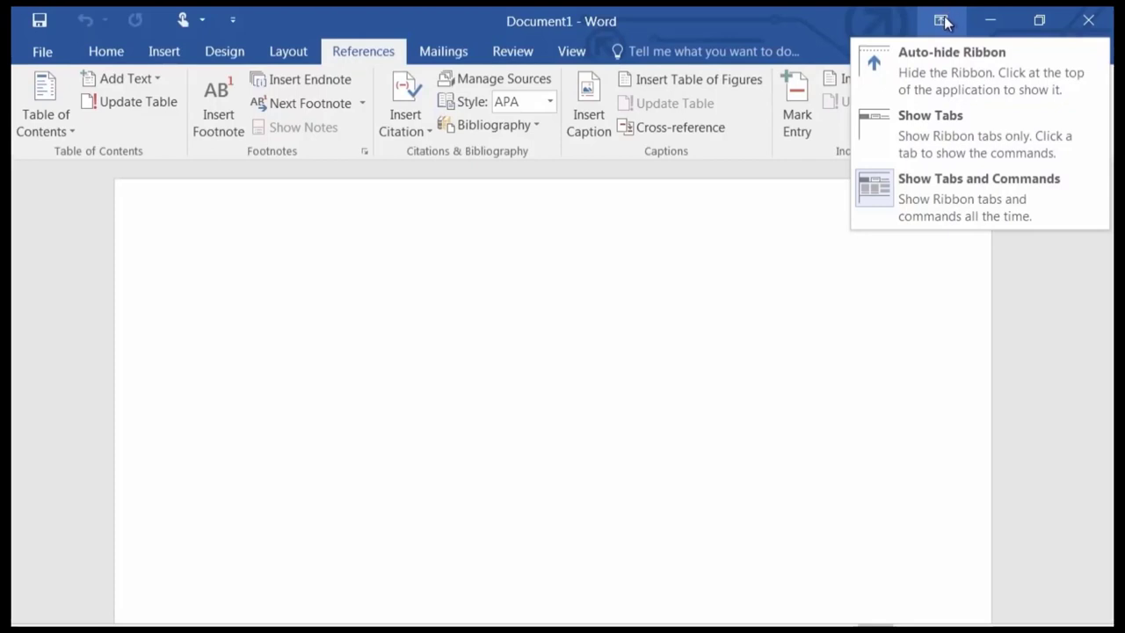
left_click(739, 26)
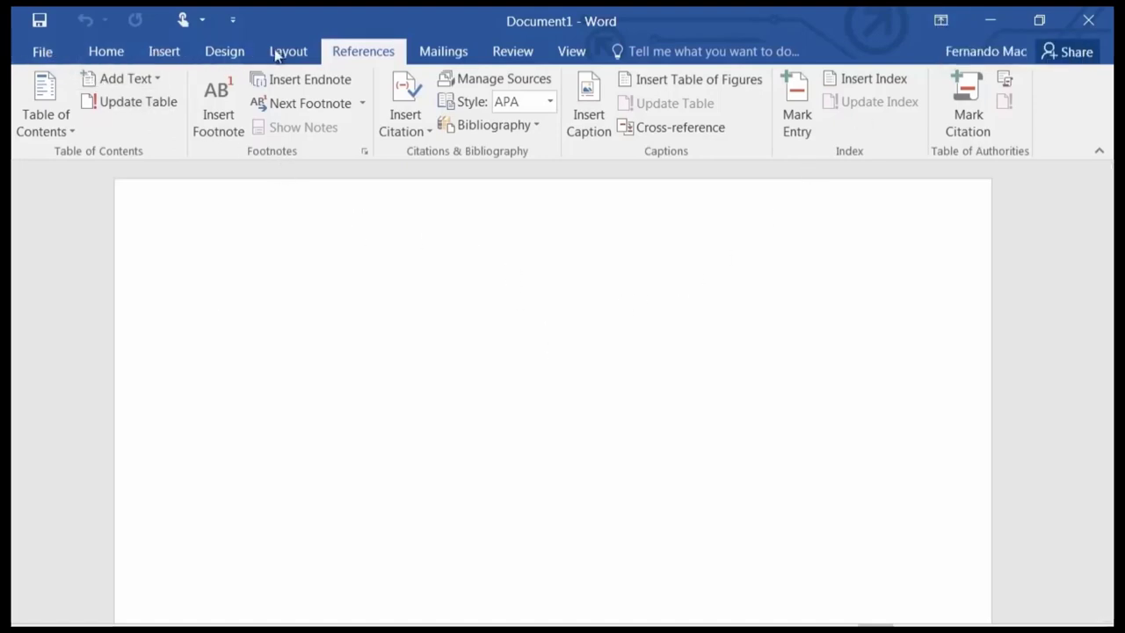
Browse the Insert and Design tabs, then return to the Home tab.
left_click(105, 53)
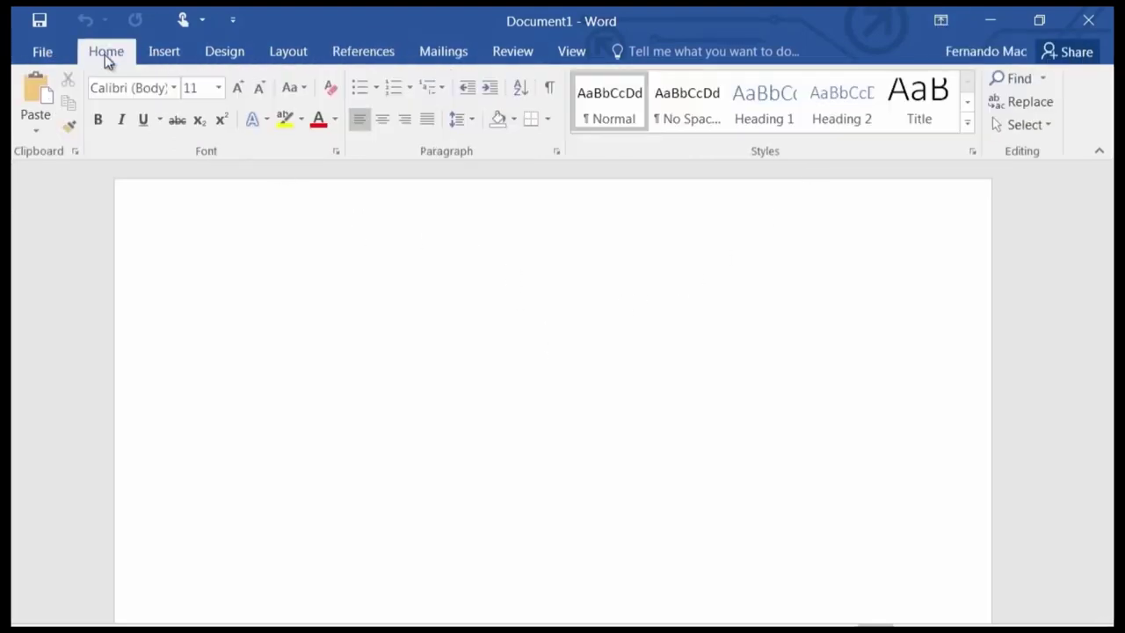
left_click(162, 51)
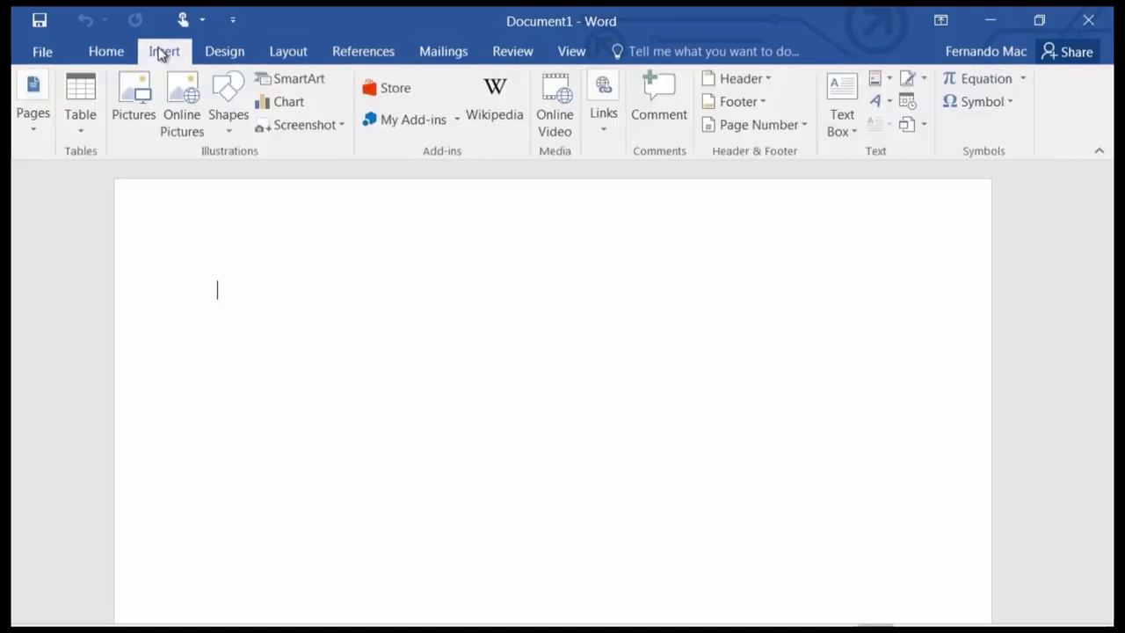
left_click(247, 52)
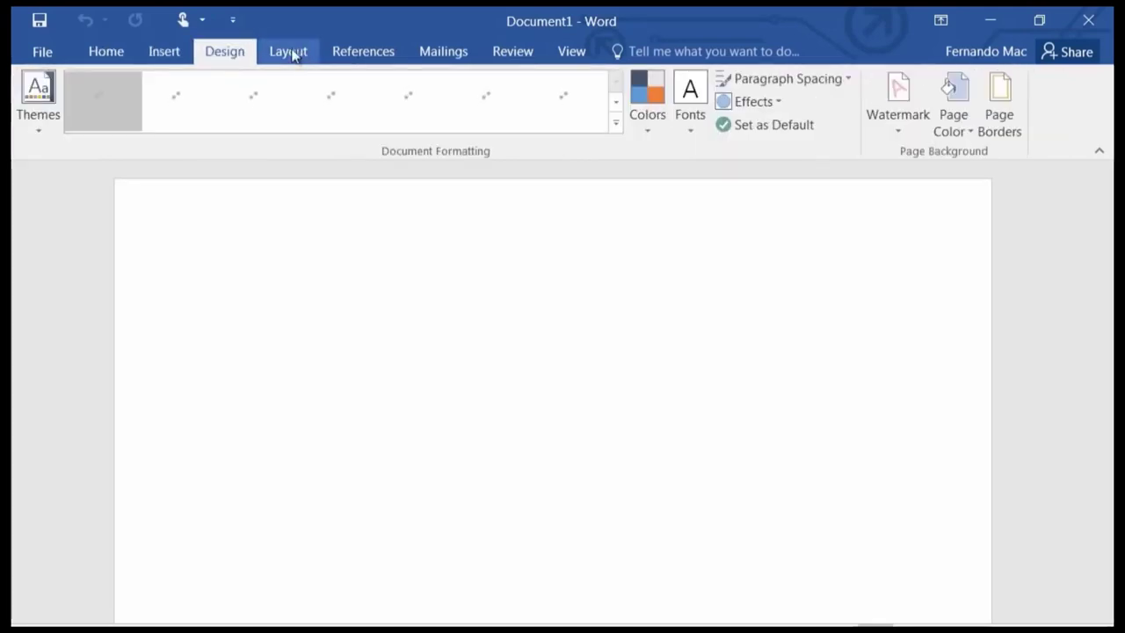
left_click(179, 55)
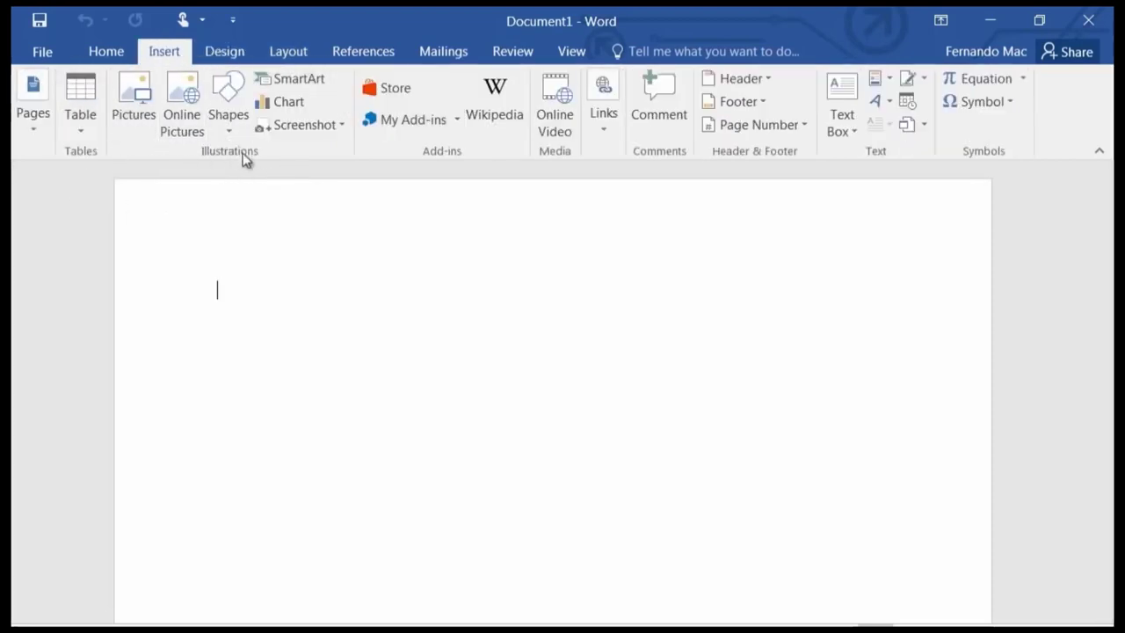
left_click(105, 50)
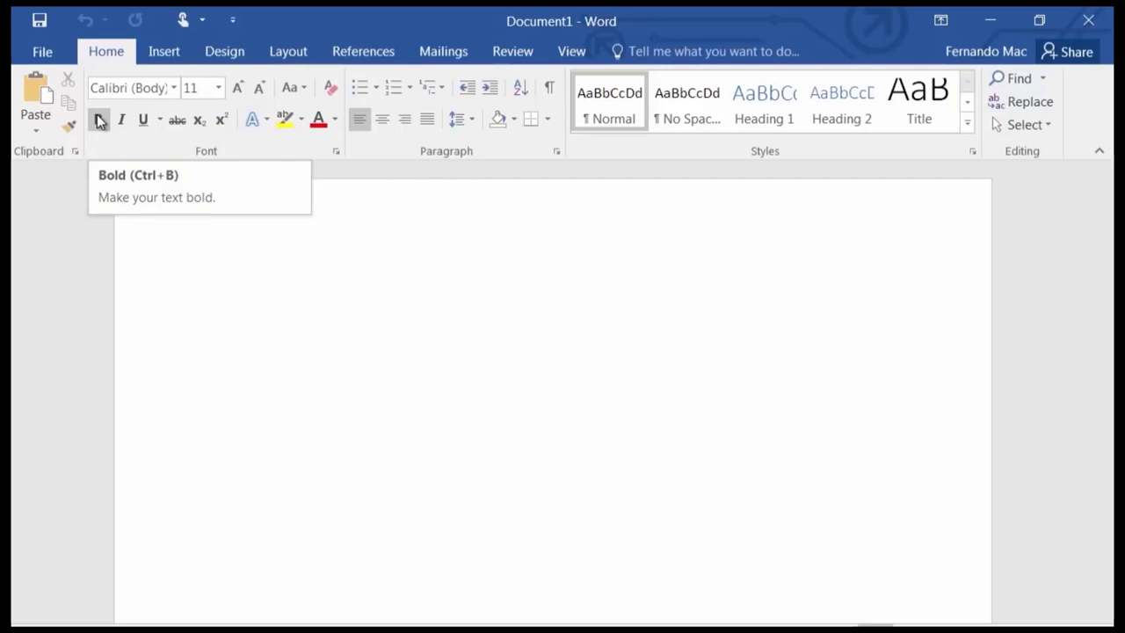
left_click(171, 51)
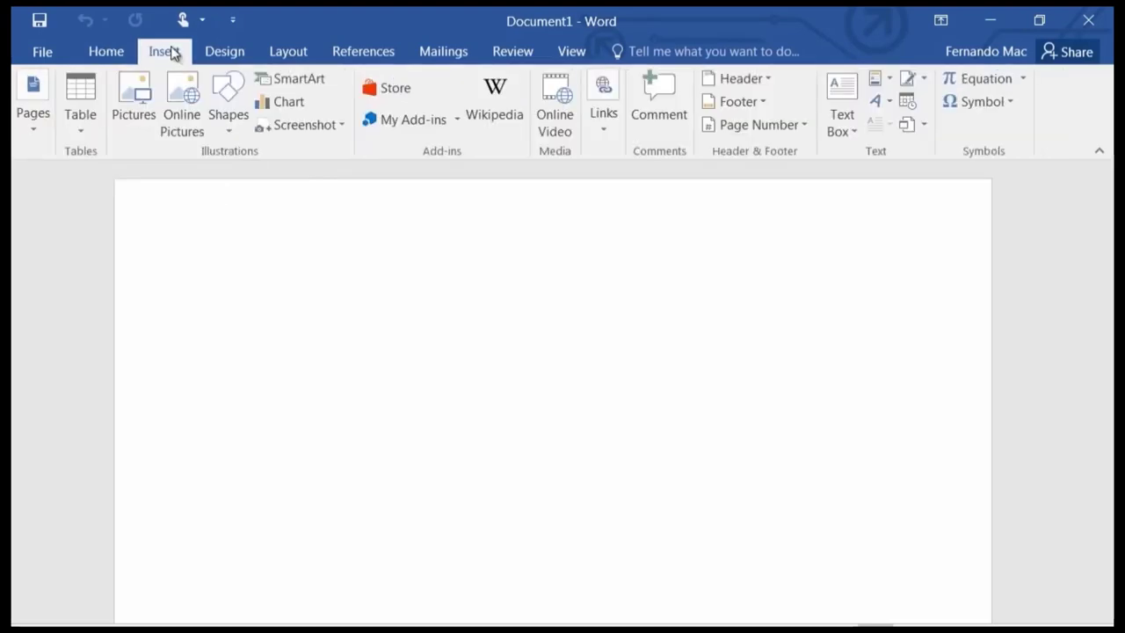
left_click(110, 51)
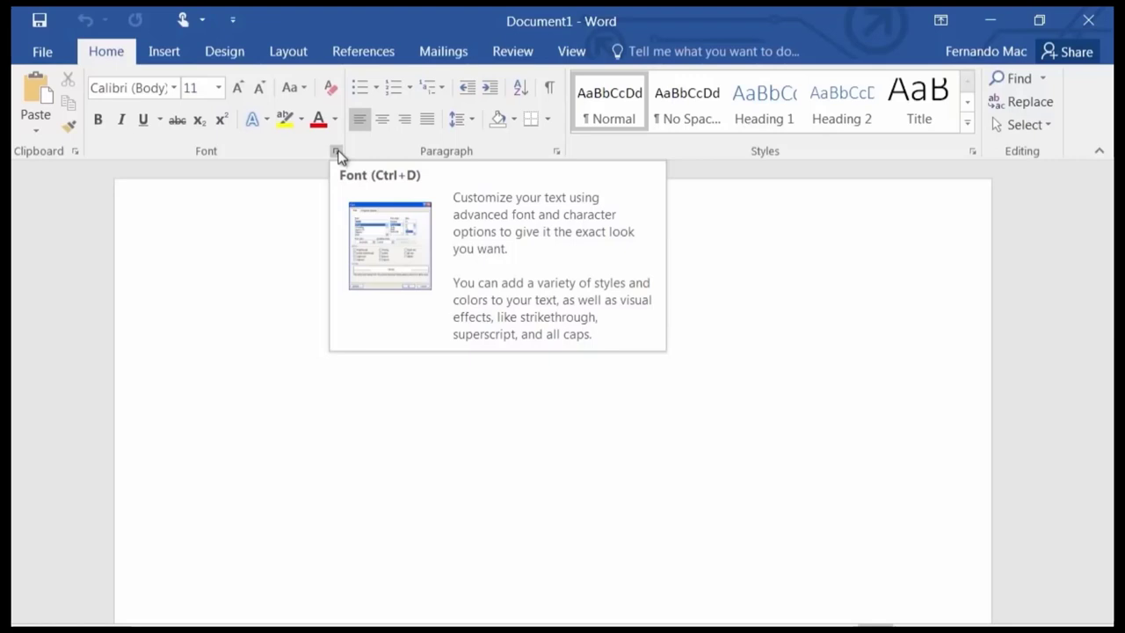
left_click(338, 153)
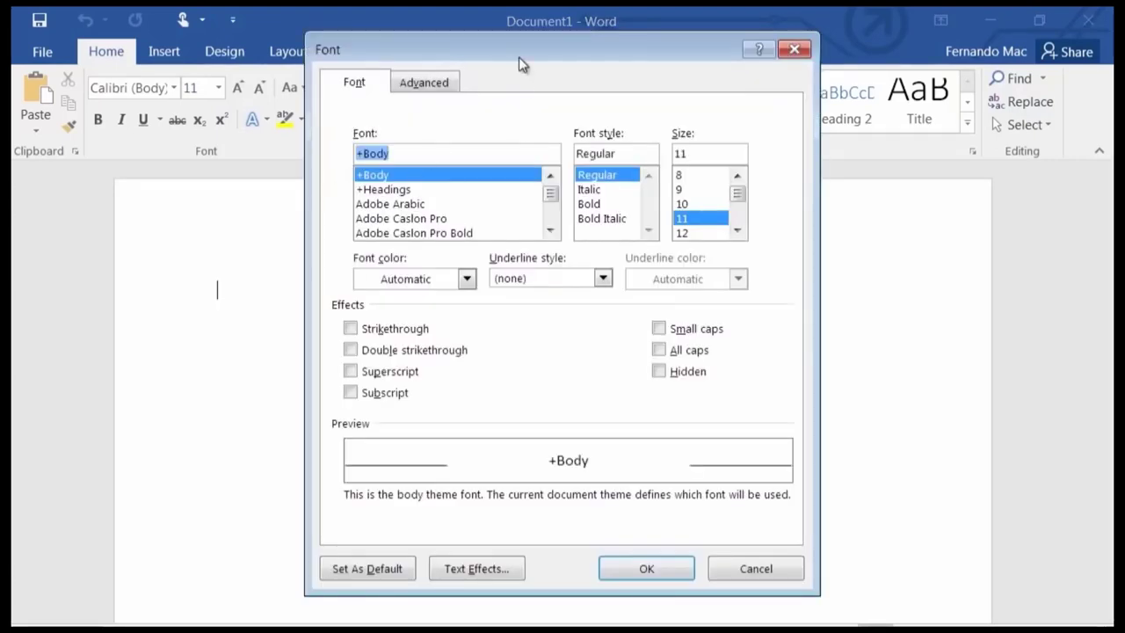
left_click_drag(523, 44, 552, 75)
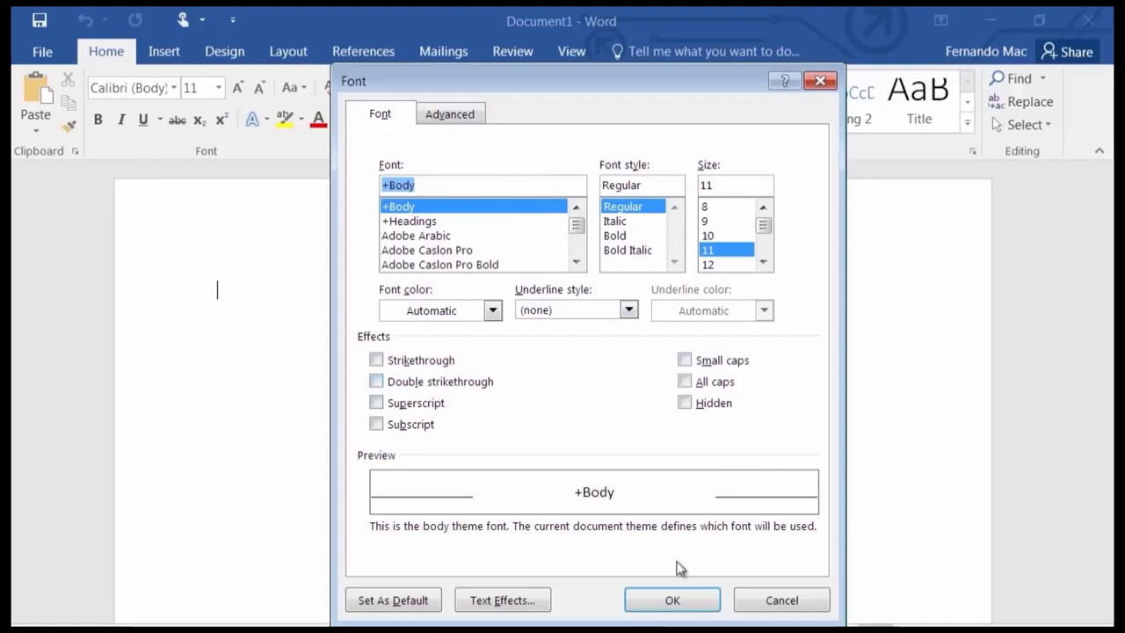
left_click(781, 602)
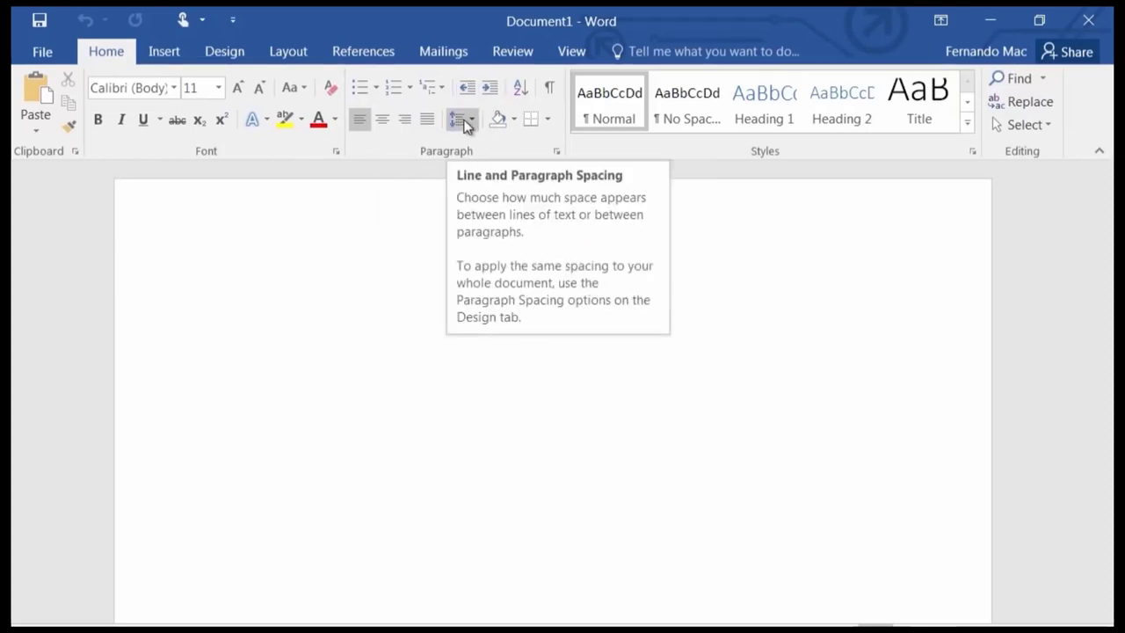
Open the Paragraph dialog, reposition it, and accept Left alignment, 8 pt after, 1.08 spacing.
left_click(557, 153)
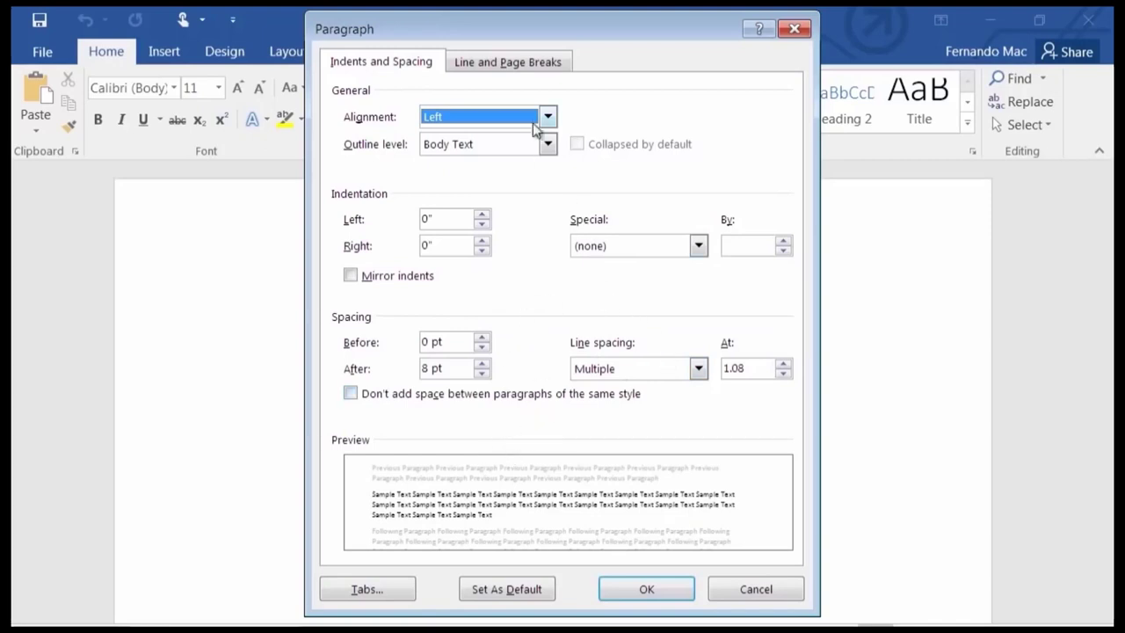
left_click_drag(518, 25, 502, 201)
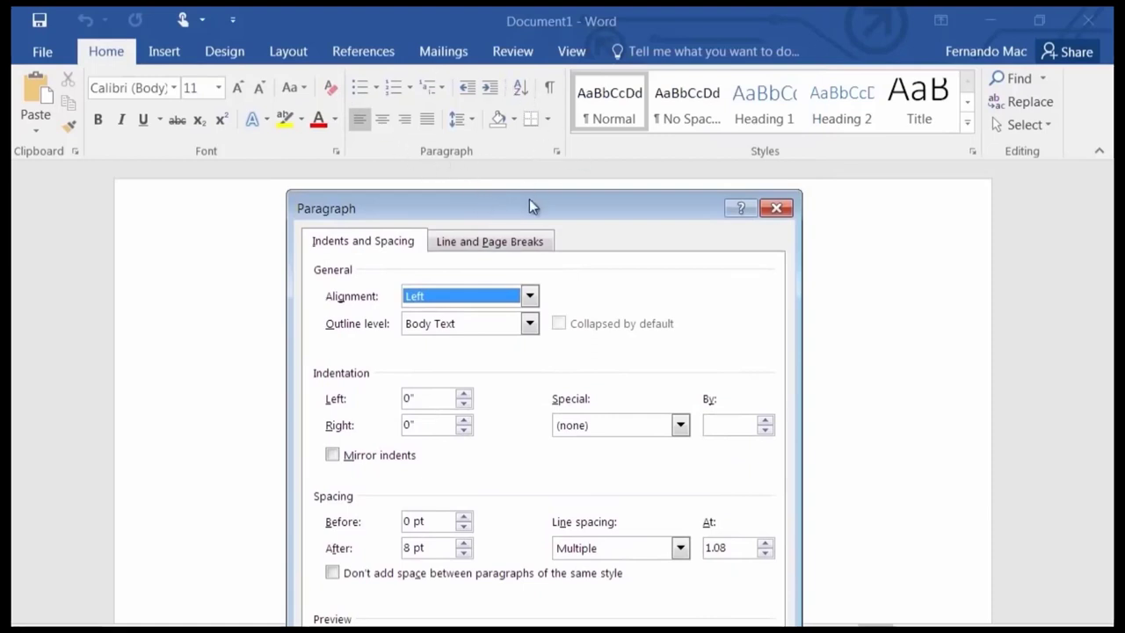
left_click_drag(530, 203, 519, 137)
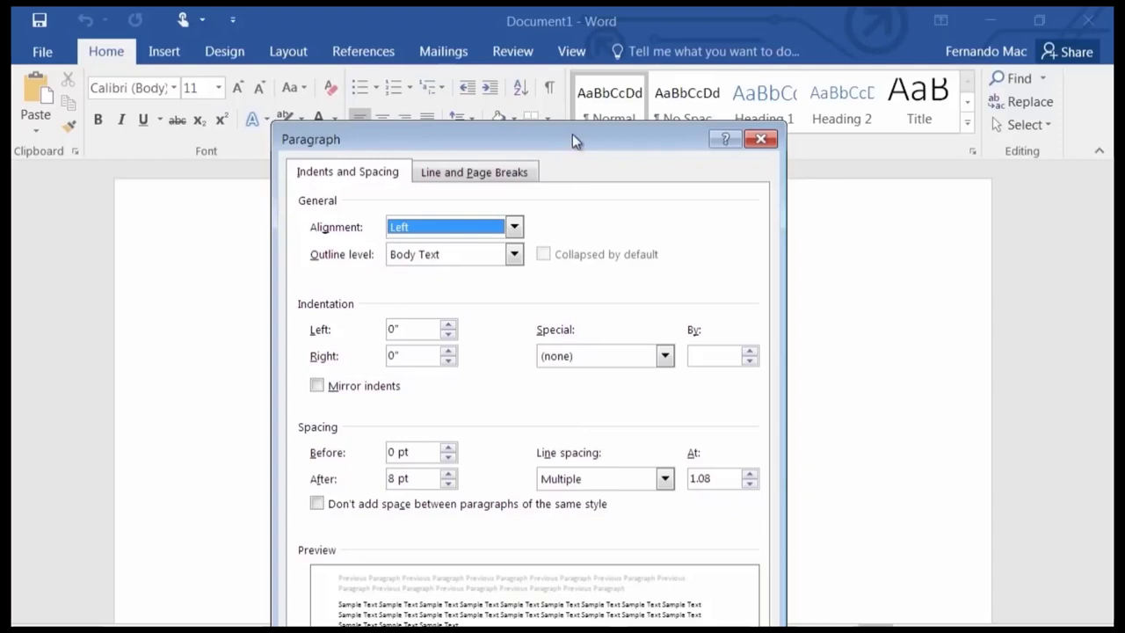
left_click_drag(574, 133, 598, 46)
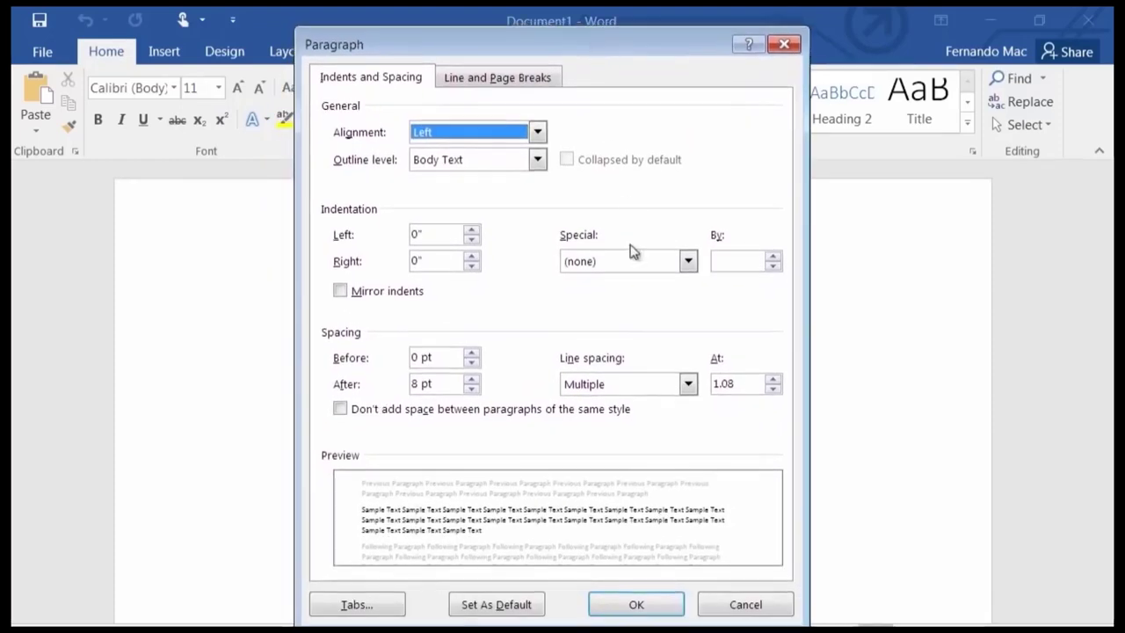
left_click(637, 605)
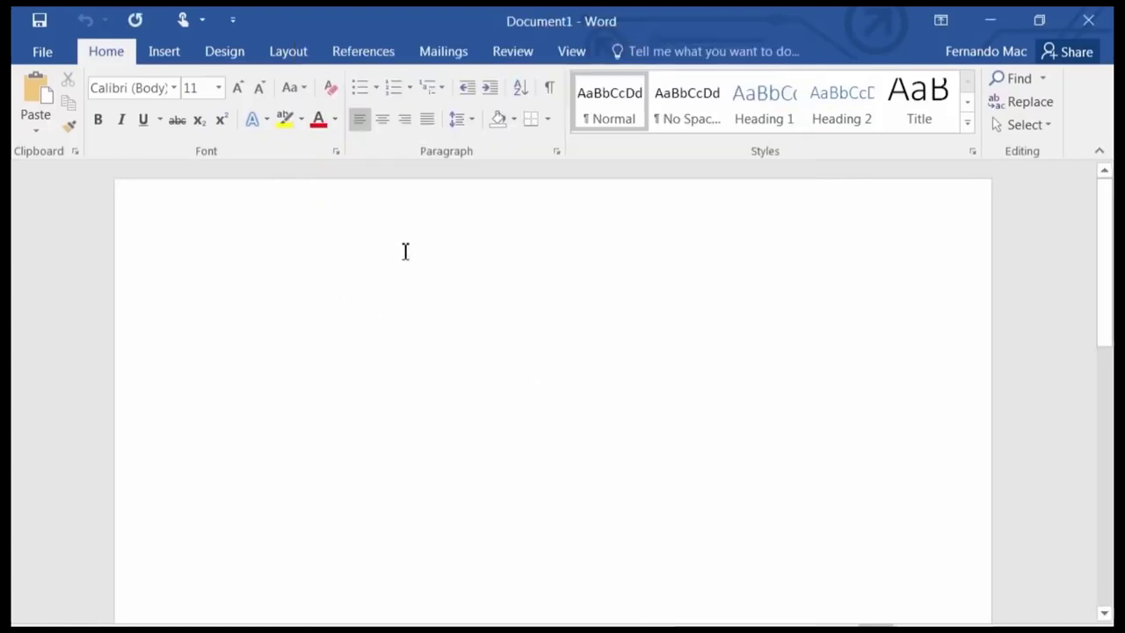
Browse the Mailings, Home, References, Layout and Insert tabs, ending on Design.
left_click(459, 50)
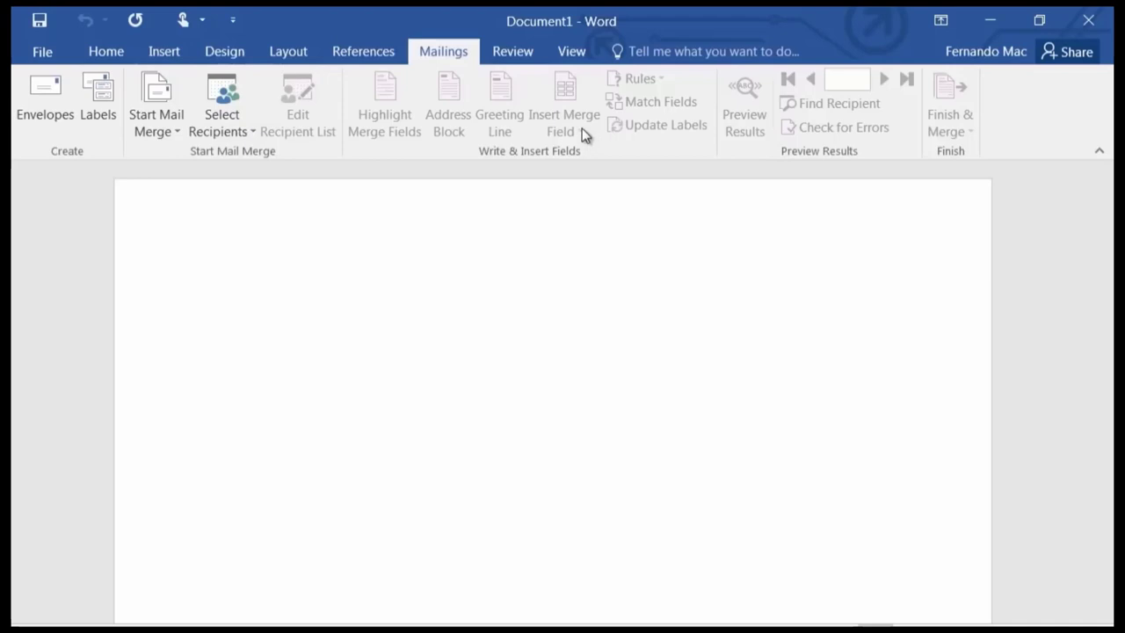
left_click(98, 51)
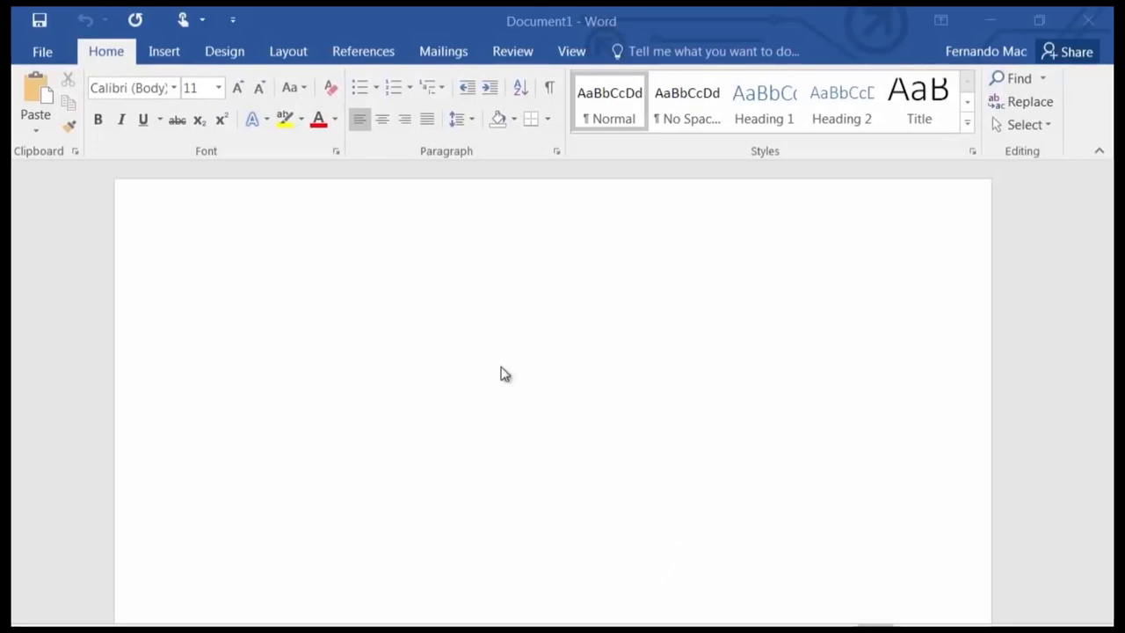
left_click(363, 51)
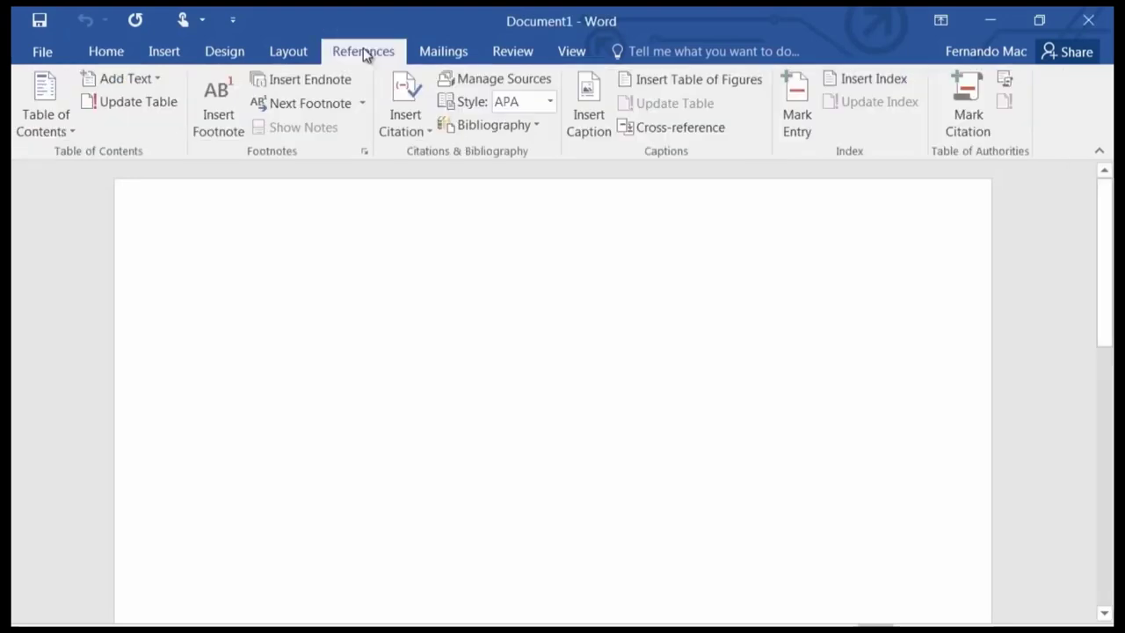
left_click(288, 52)
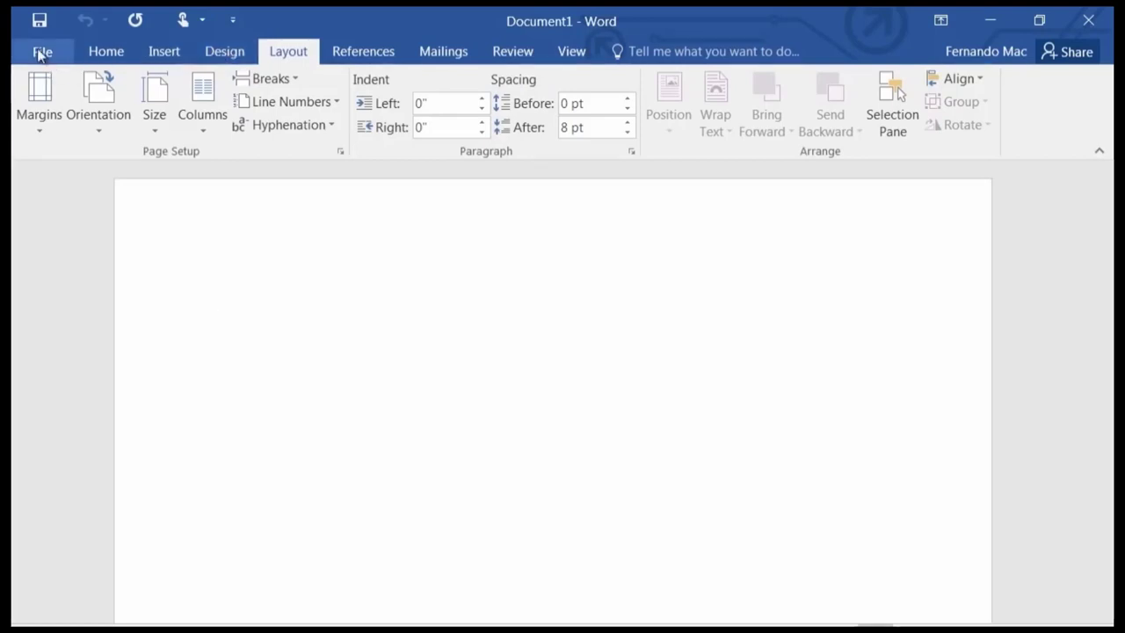
left_click(105, 51)
left_click(164, 53)
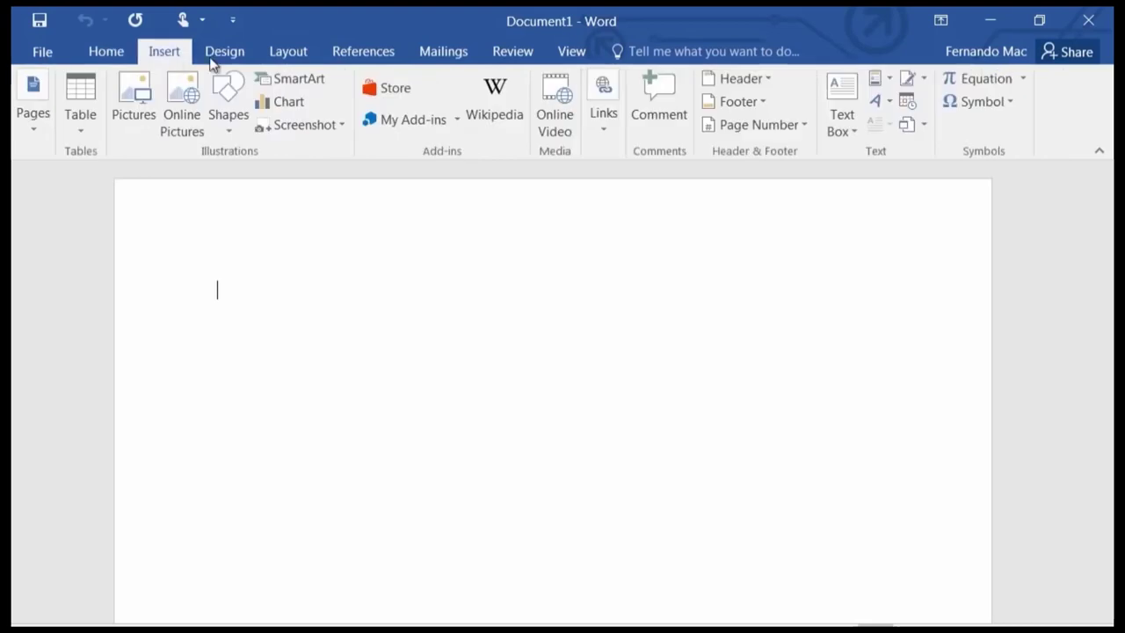
left_click(223, 54)
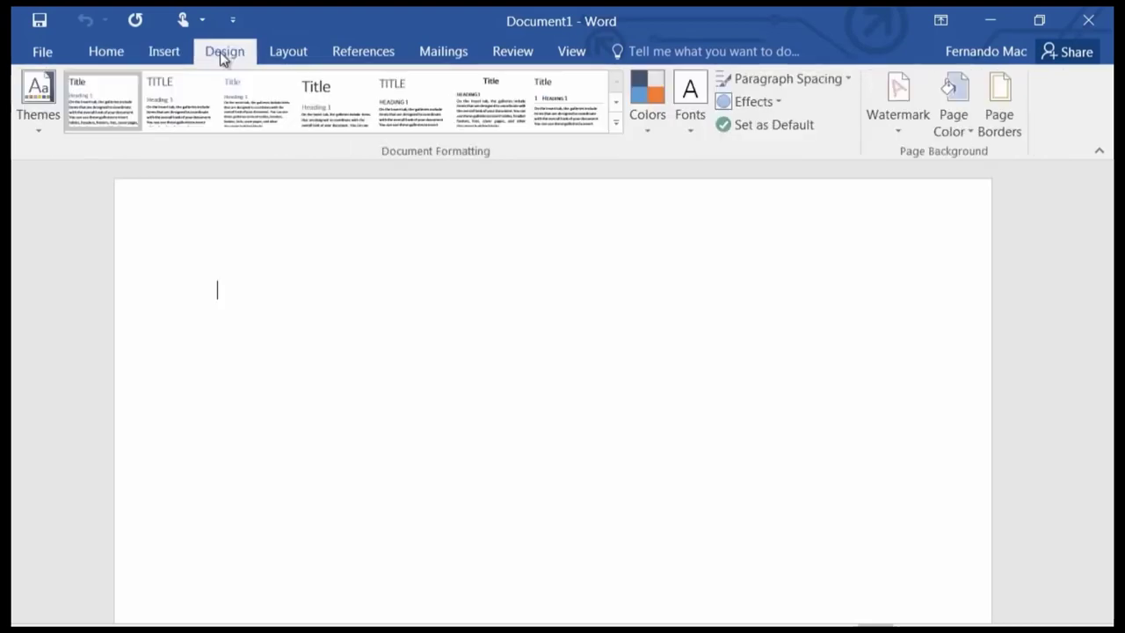
Show the My Documents folder listing under This PC, cancelling the Browse dialog.
left_click(40, 54)
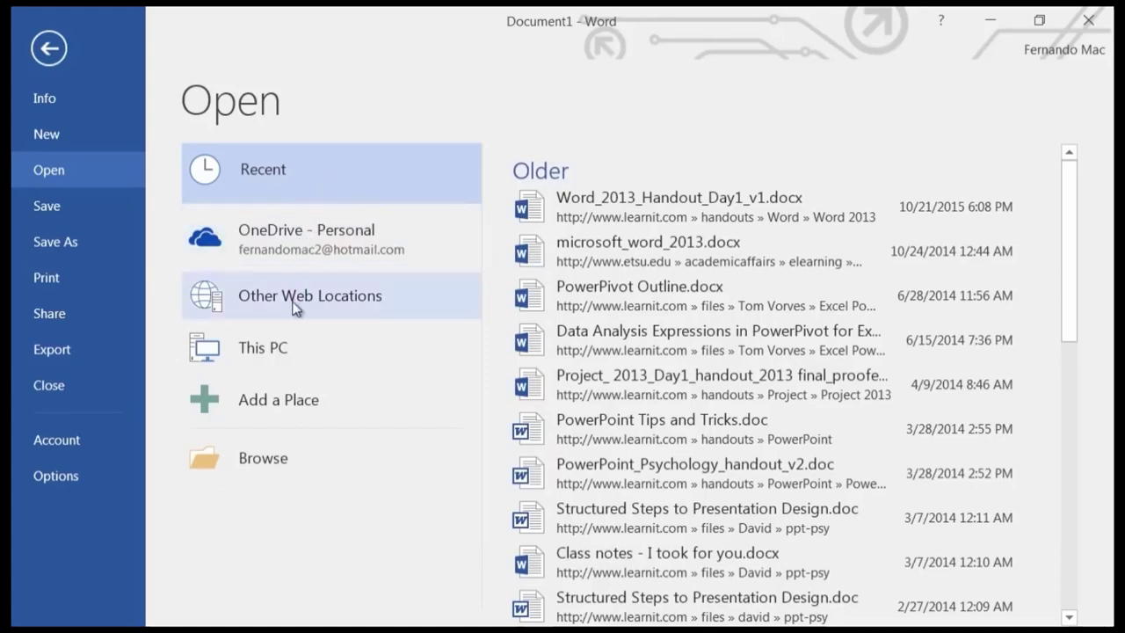
left_click(265, 354)
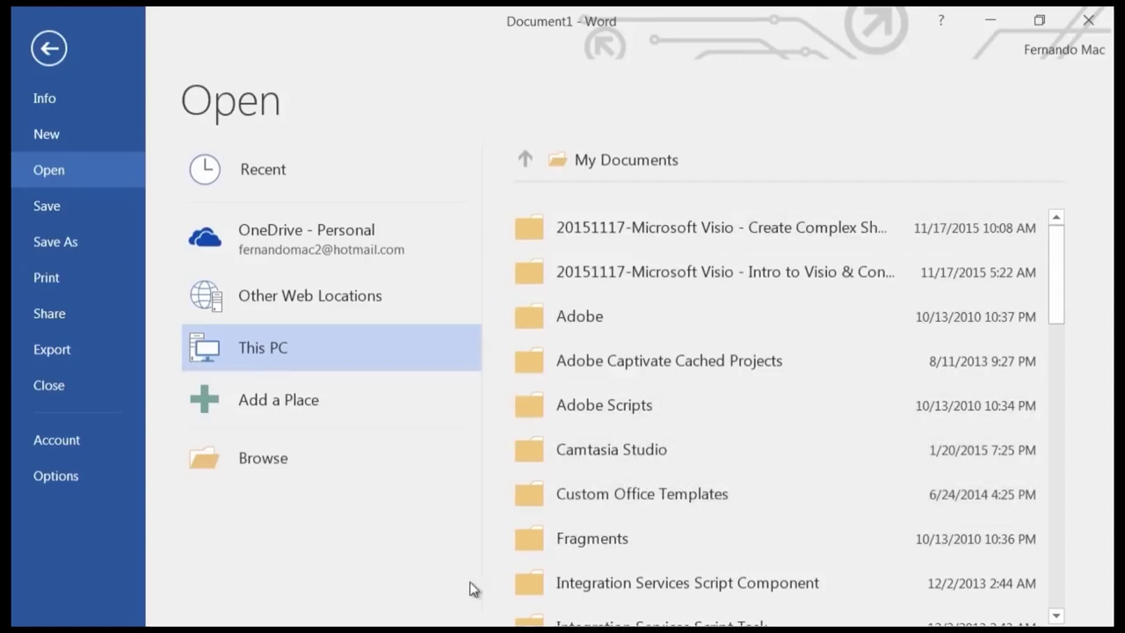
left_click(261, 460)
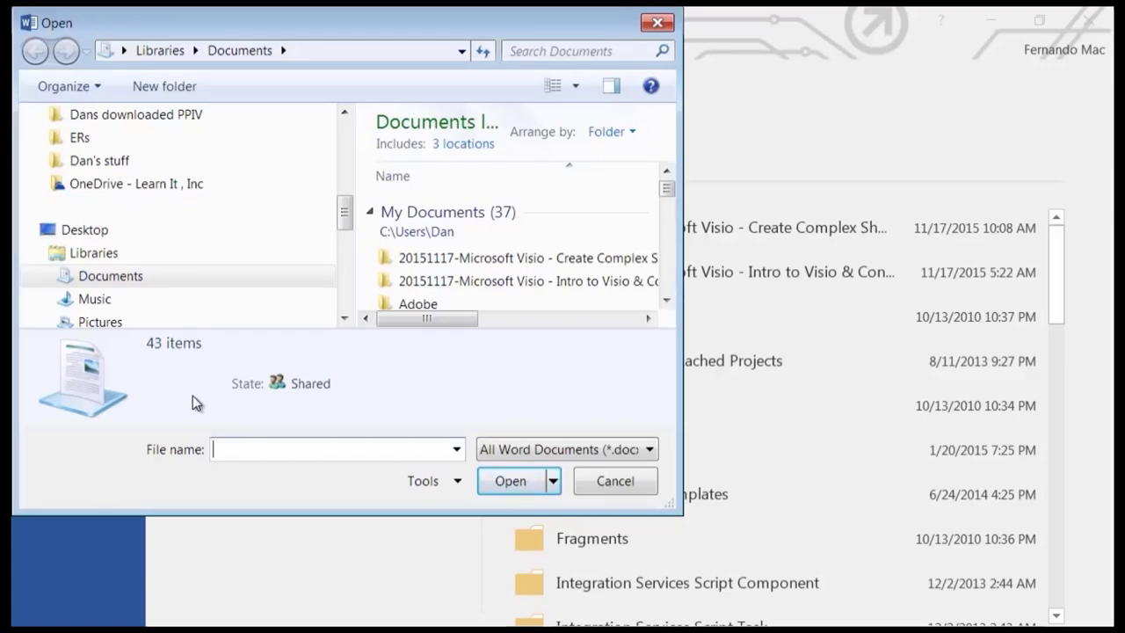
left_click(614, 481)
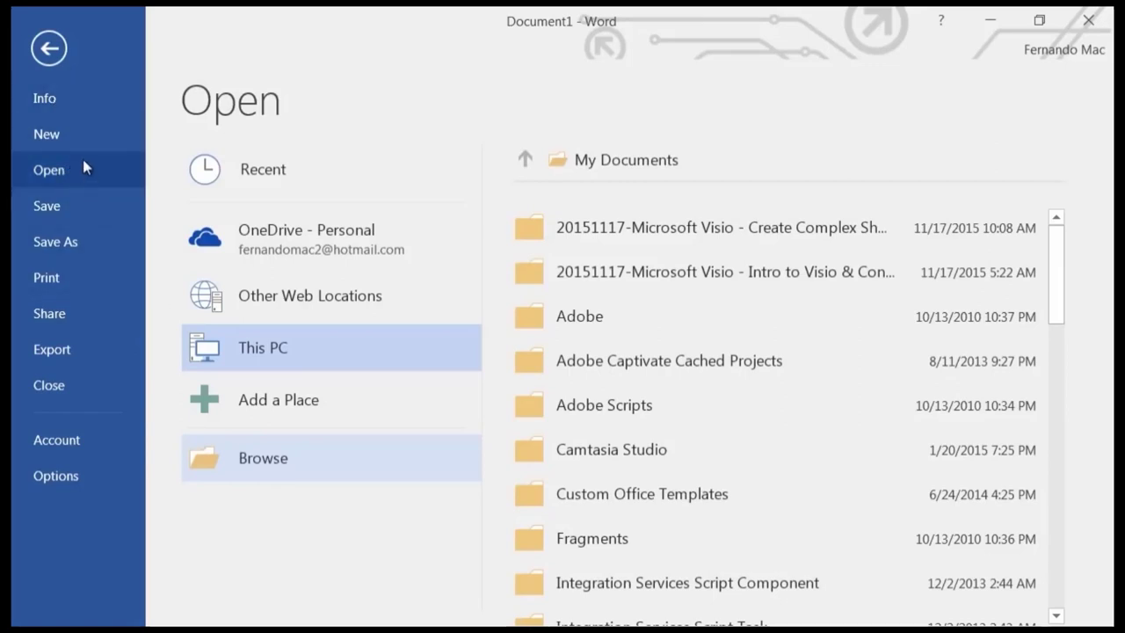
Look through the New and Info pages, ending on the Print preview with the HP Officejet 6700 (Network) printer.
left_click(60, 132)
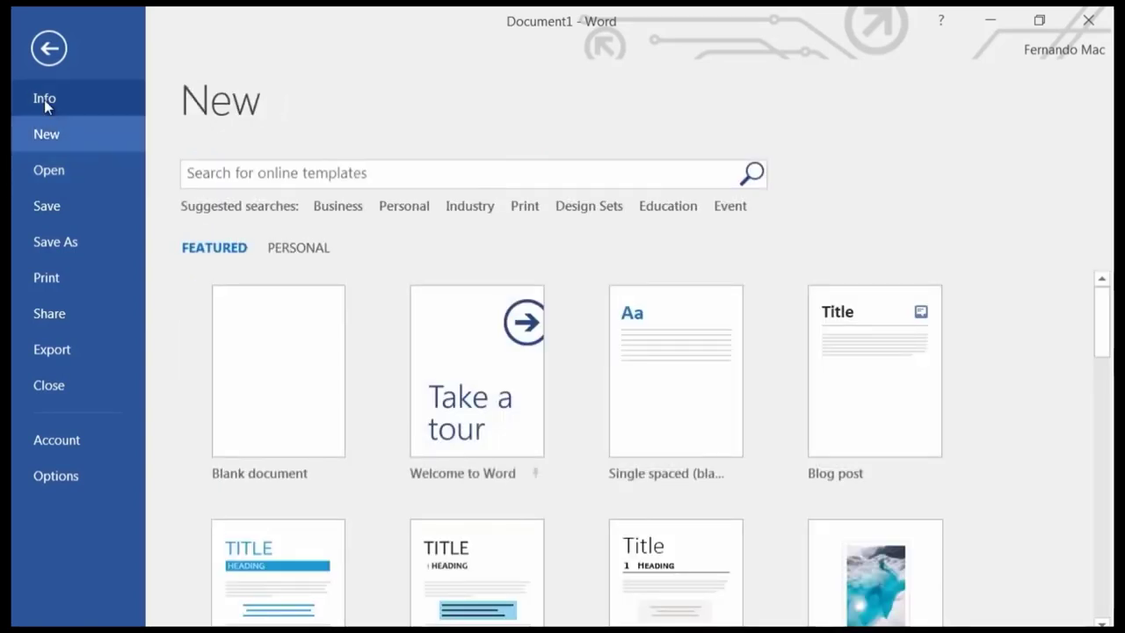
left_click(44, 98)
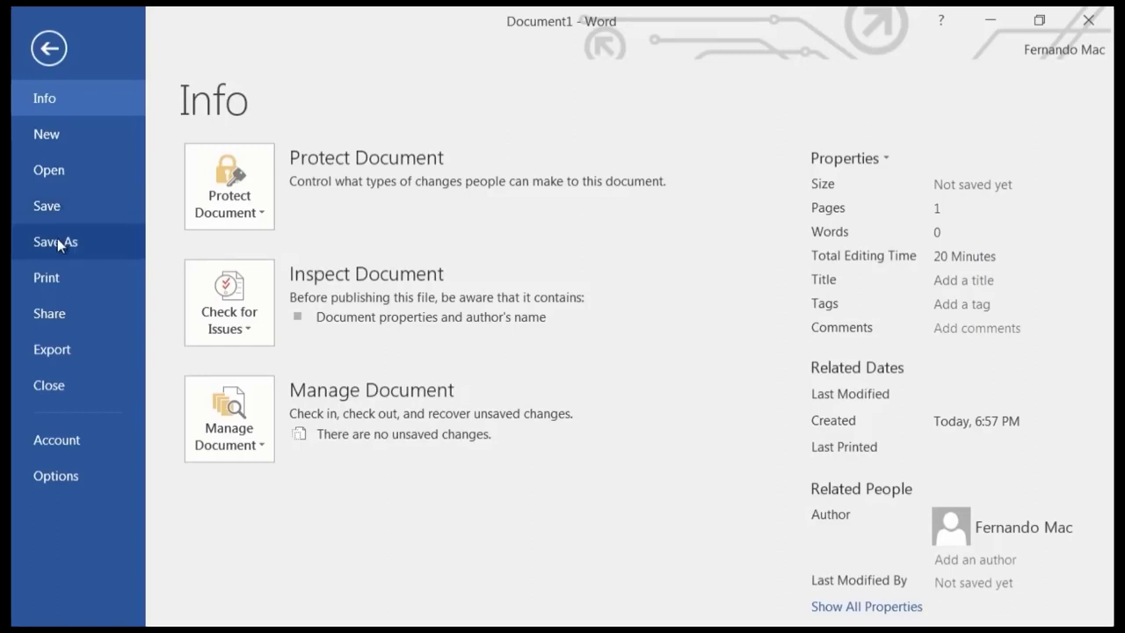
left_click(52, 283)
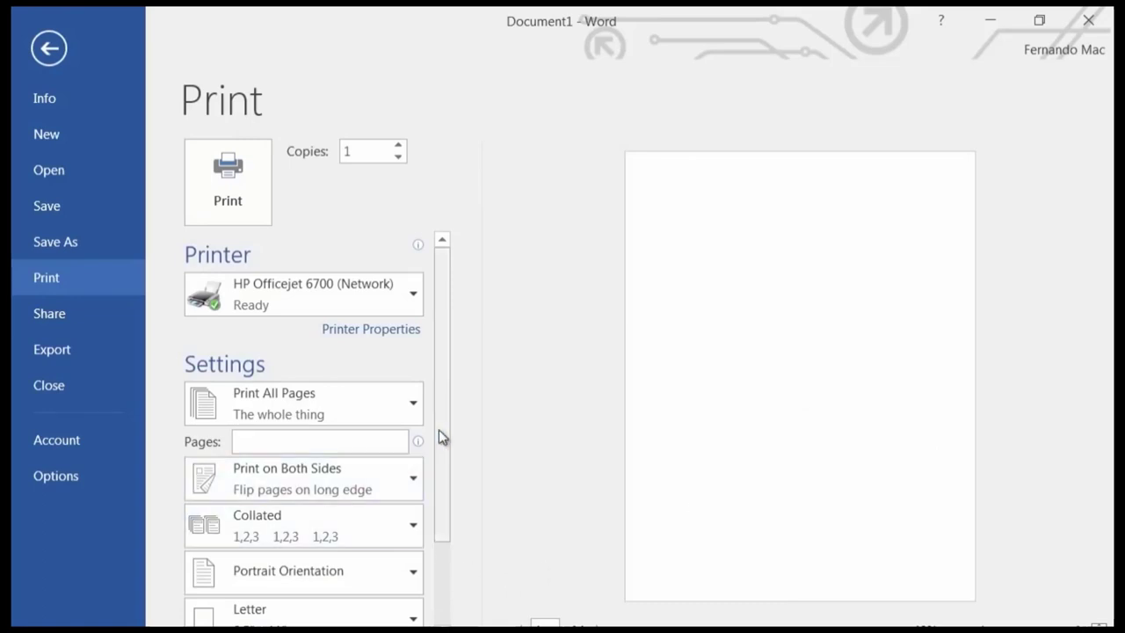
Scroll through the Print settings, then switch to the Share page's sharing options.
scroll(438, 429, "down", 3)
scroll(455, 457, "up", 3)
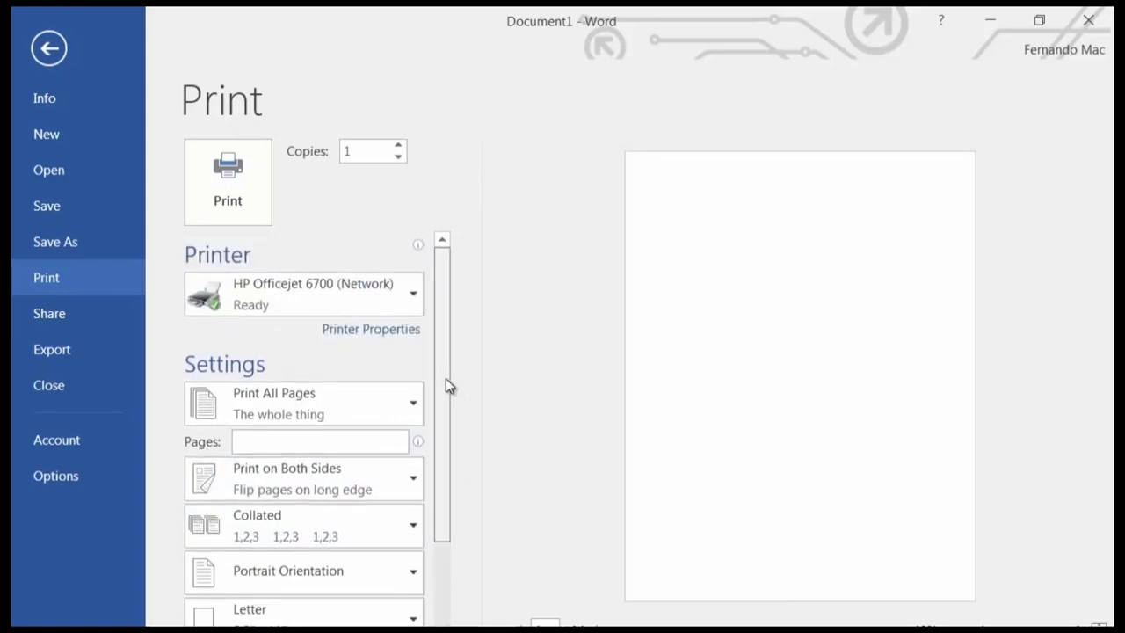
scroll(446, 384, "down", 3)
scroll(460, 395, "up", 3)
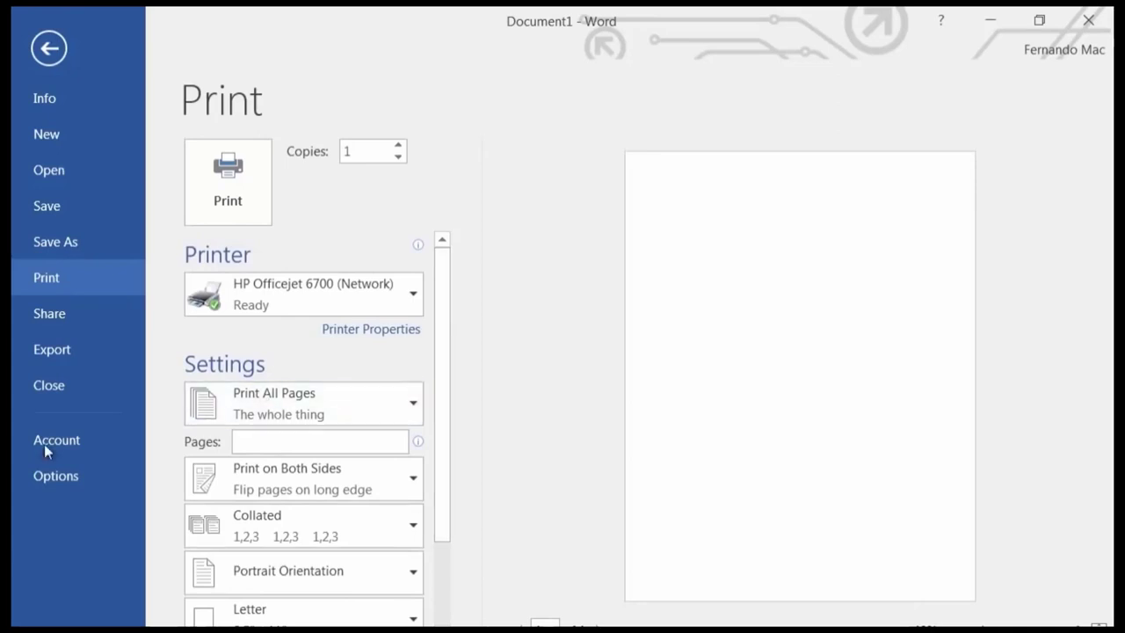
left_click(74, 325)
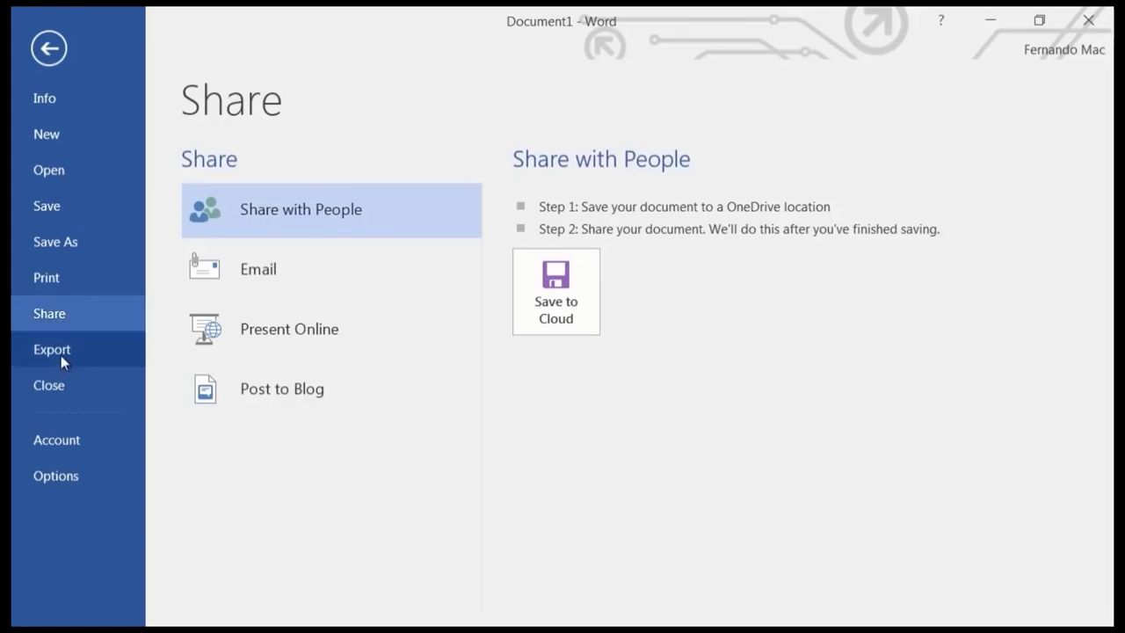
Review the Export page's Change File Type formats, then return to the blank document.
left_click(60, 354)
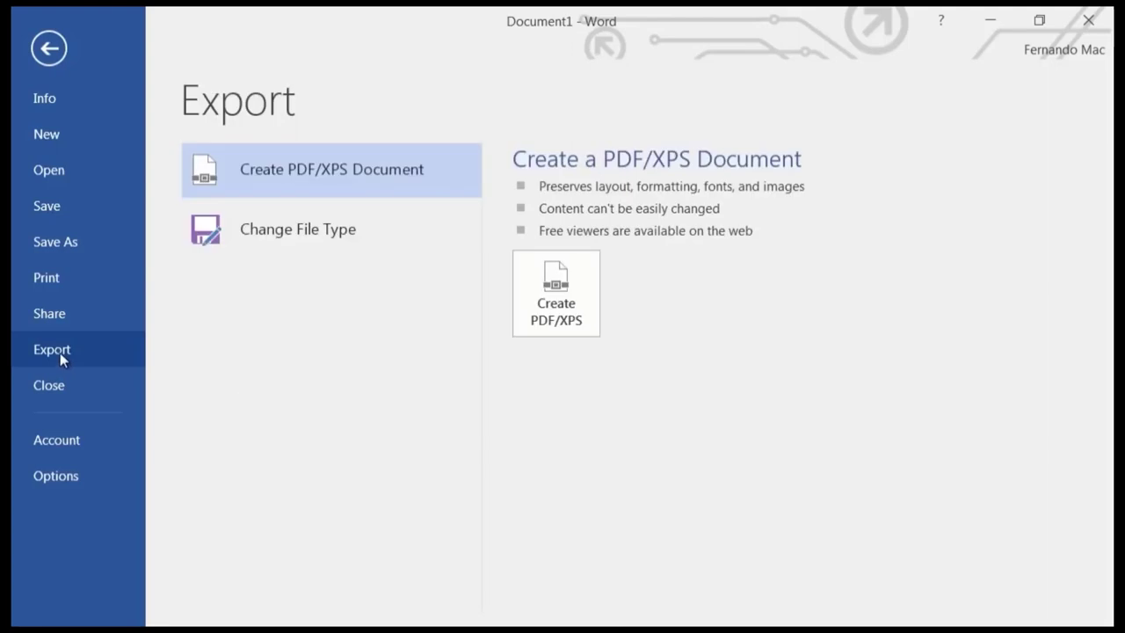
left_click(319, 237)
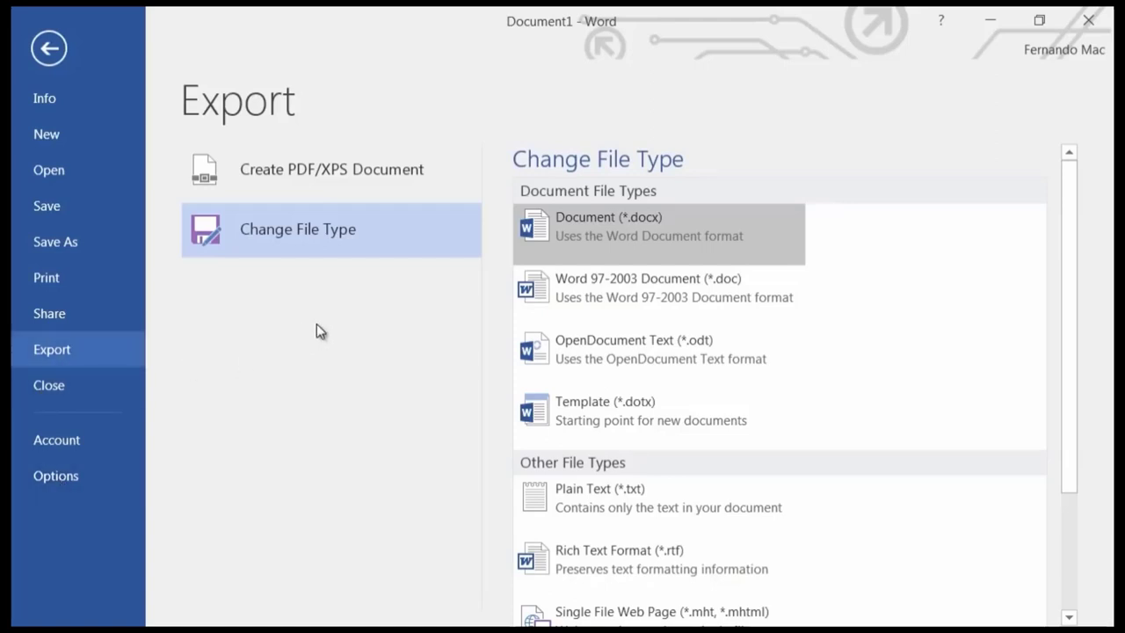
left_click(49, 50)
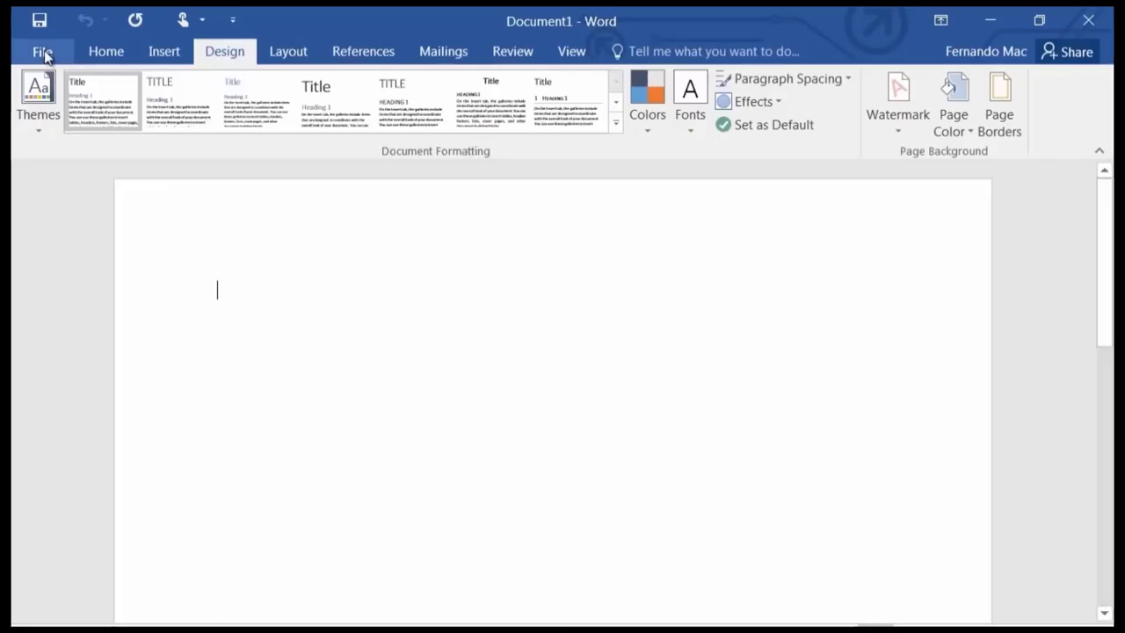
Switch ribbon tabs from Insert to Layout, showing 0 pt before and 8 pt after spacing.
left_click(164, 51)
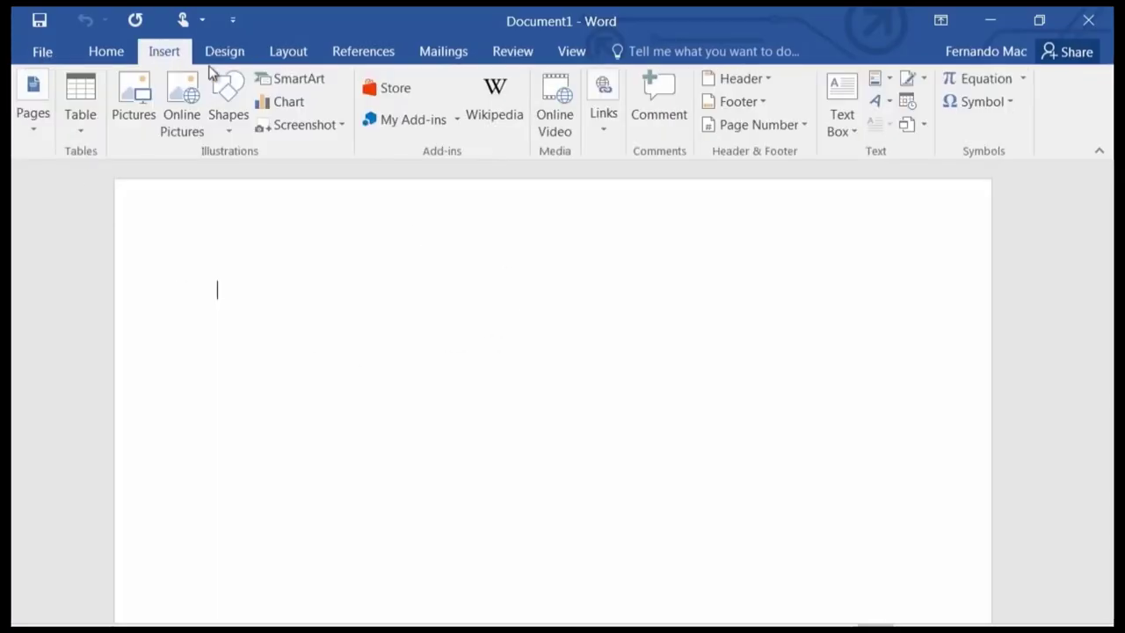
left_click(290, 52)
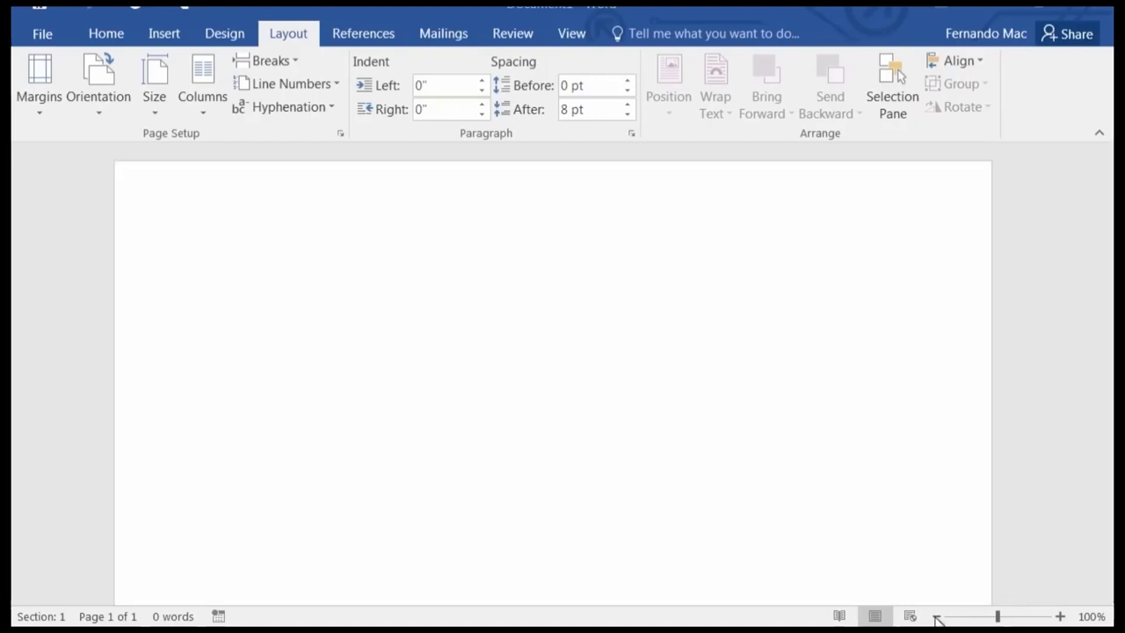
Step the zoom between 70% and 100%, settling at roughly 71%.
left_click(938, 617)
left_click(937, 616)
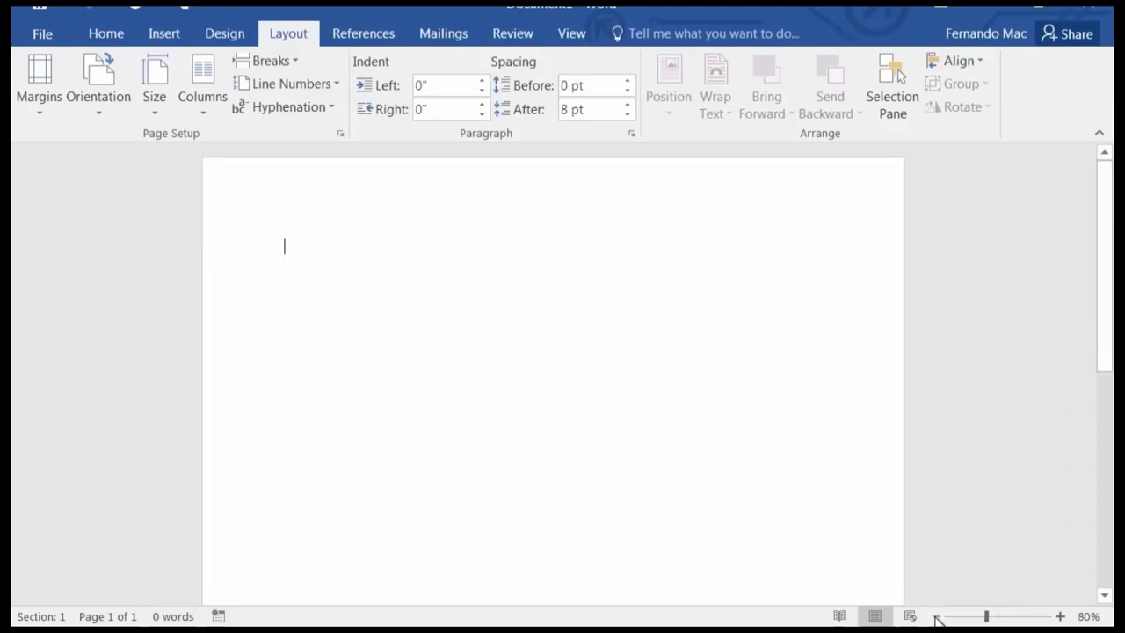
left_click(937, 616)
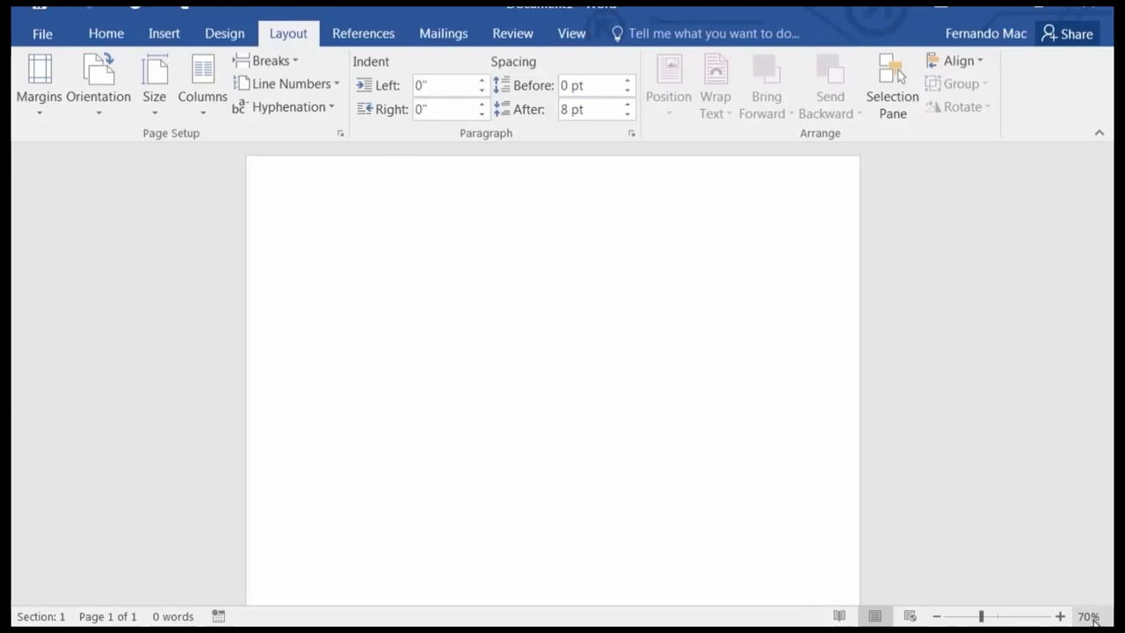
left_click(1058, 617)
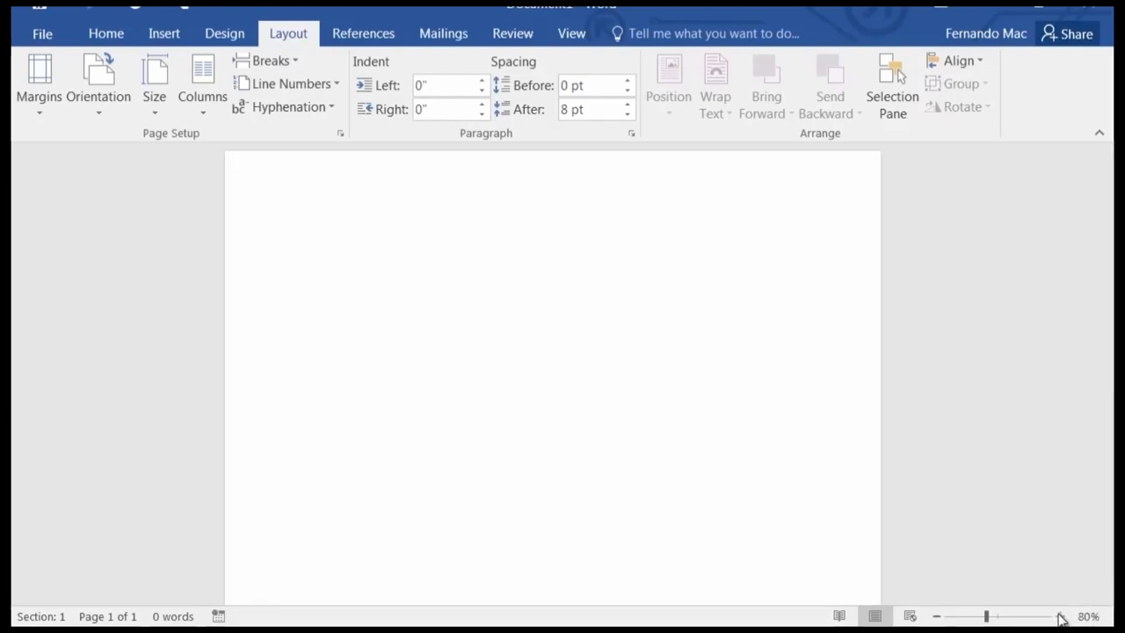
left_click(1060, 617)
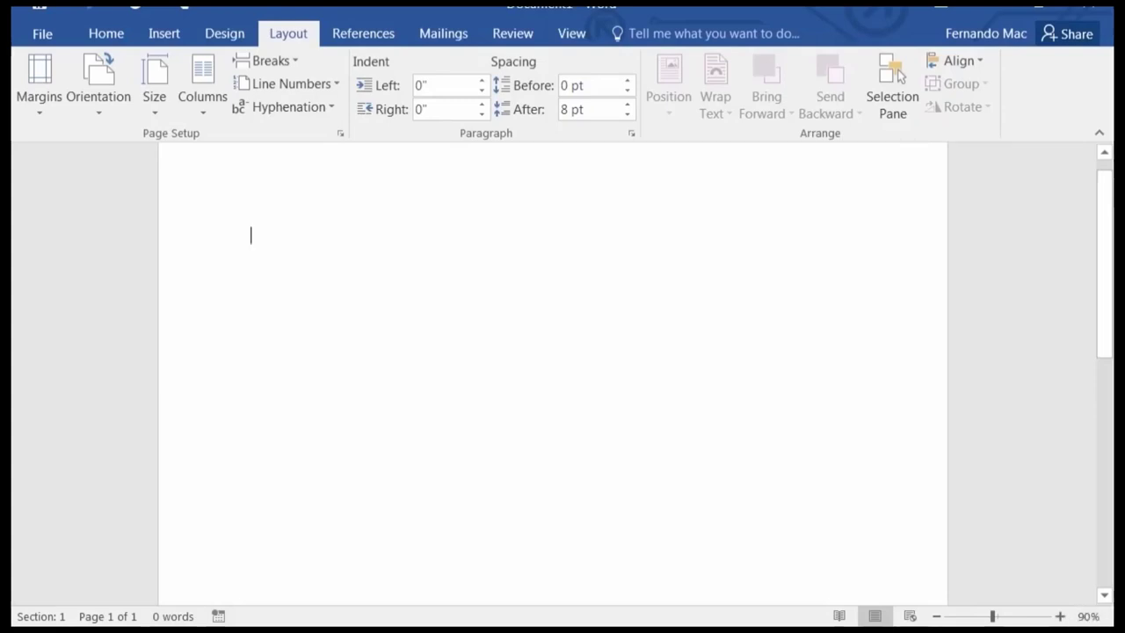
left_click(1061, 617)
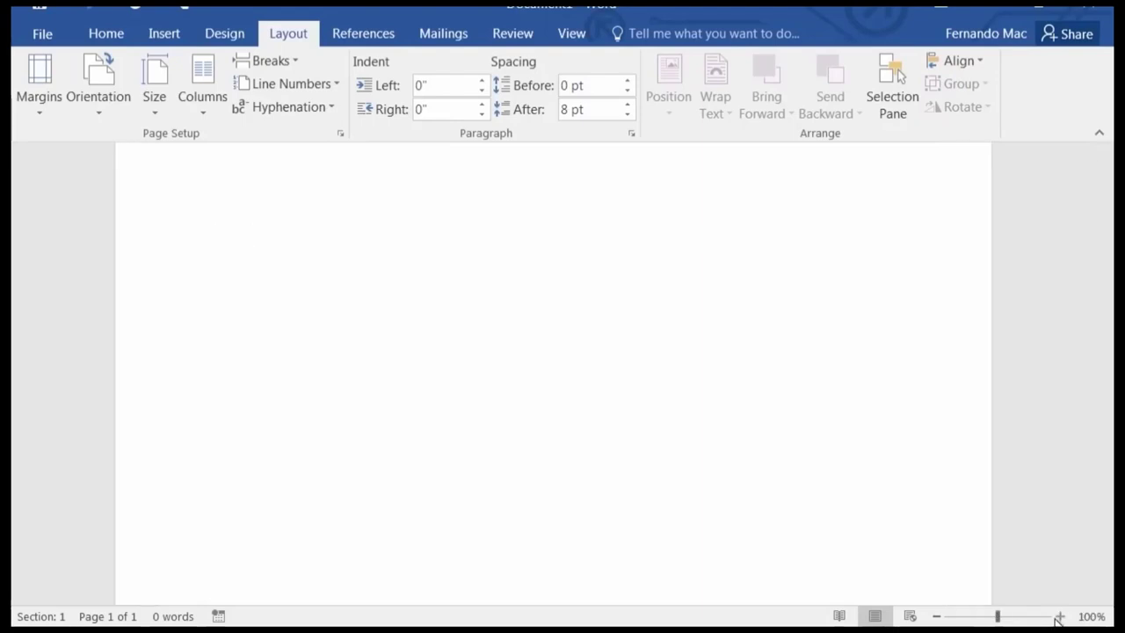
left_click(937, 617)
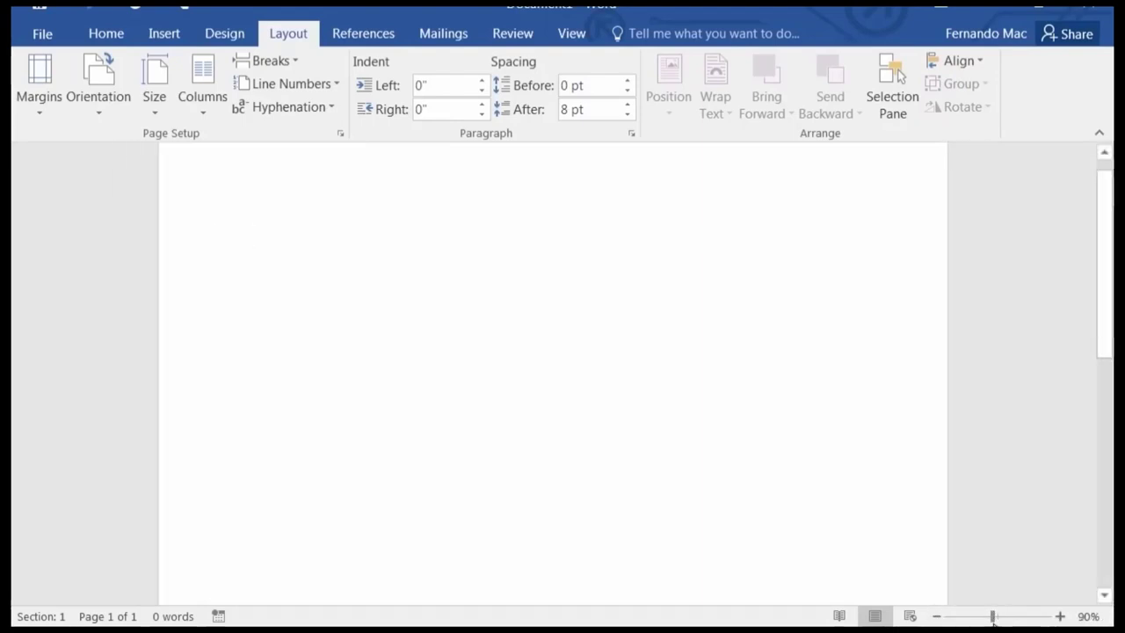
left_click_drag(994, 618, 984, 618)
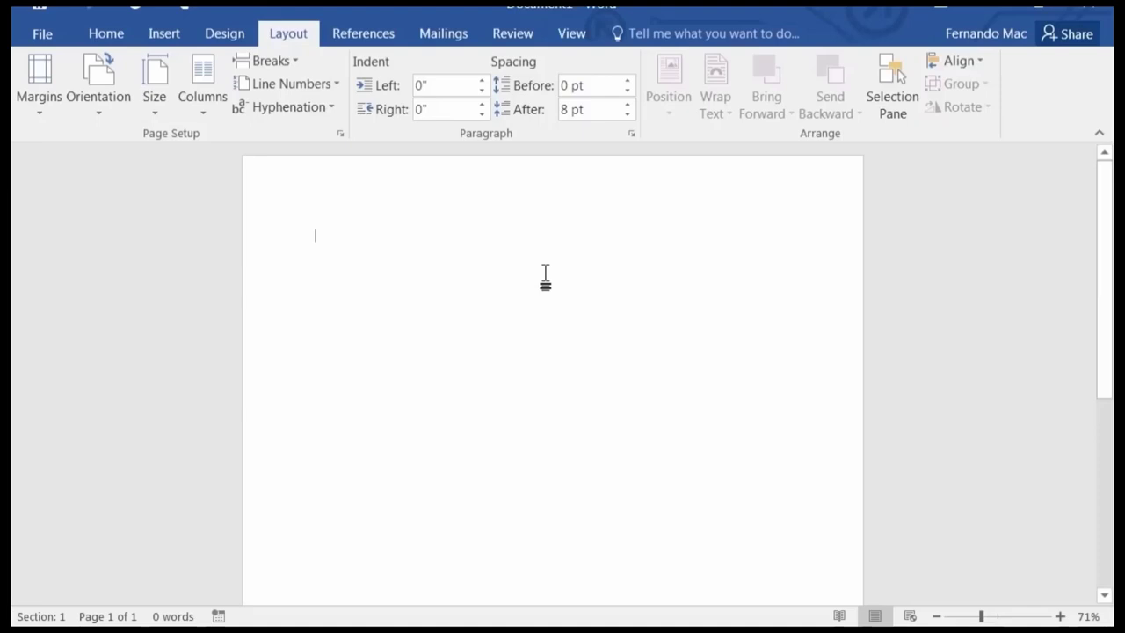
Scroll over the blank page and place the insertion point on it.
scroll(545, 276, "down", 5)
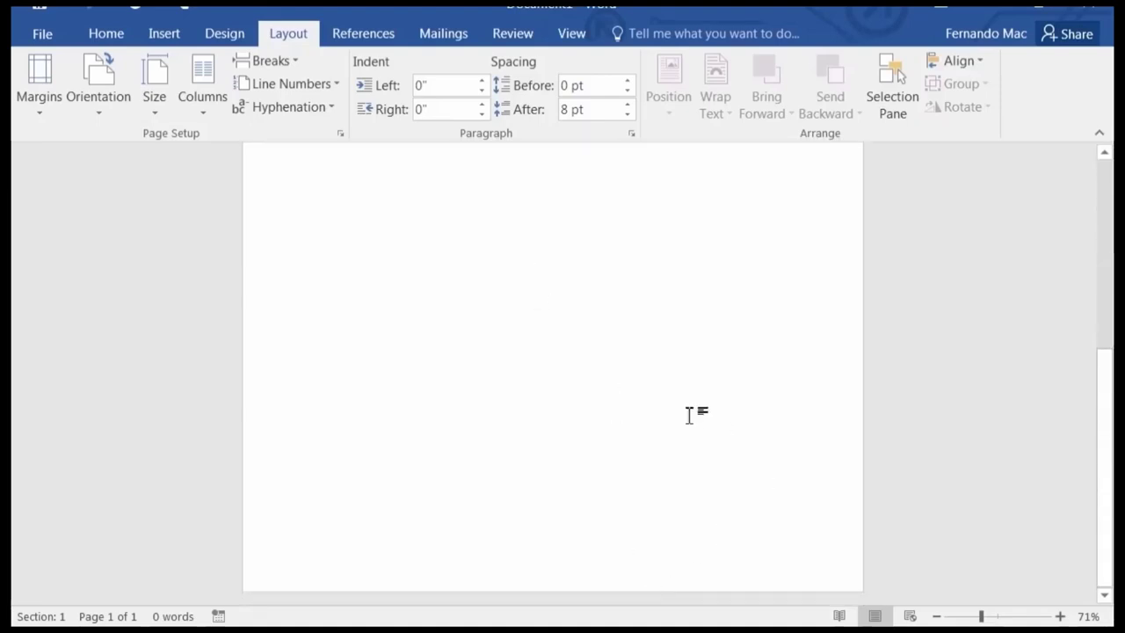
scroll(686, 405, "up", 2)
scroll(678, 393, "up", 2)
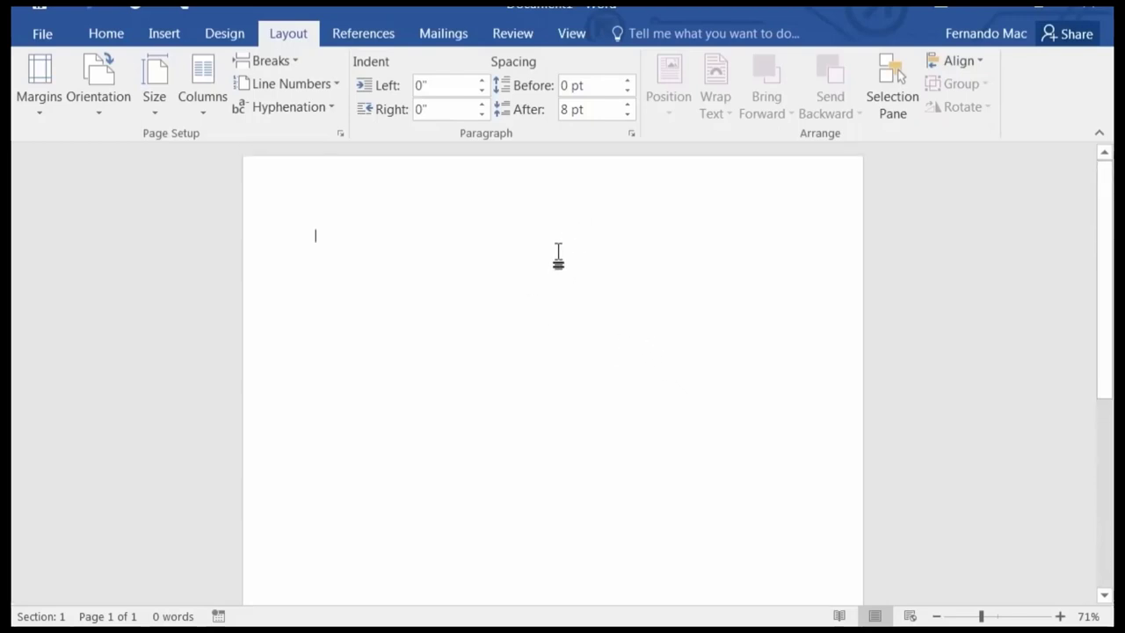
scroll(557, 257, "down", 4, "ctrl")
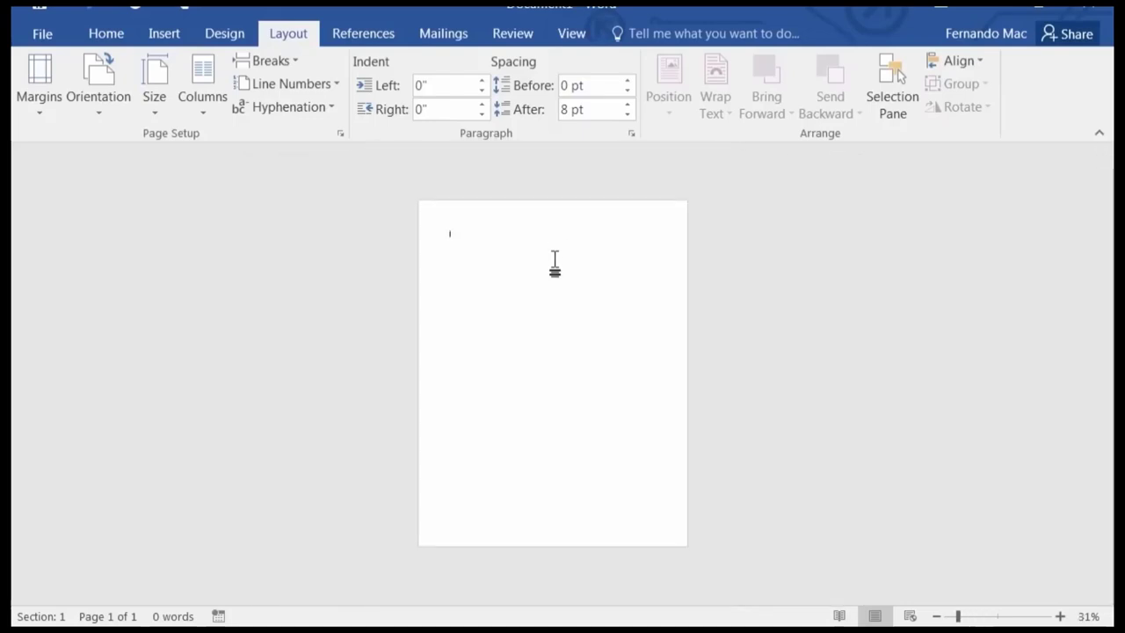
scroll(556, 261, "up", 3, "ctrl")
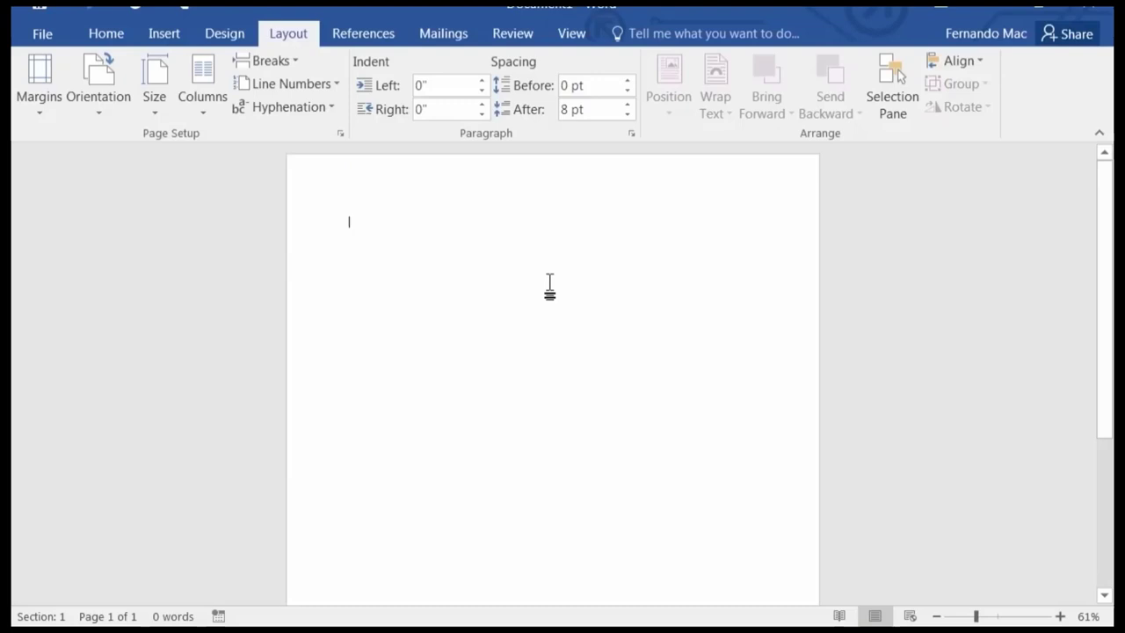
left_click(549, 291)
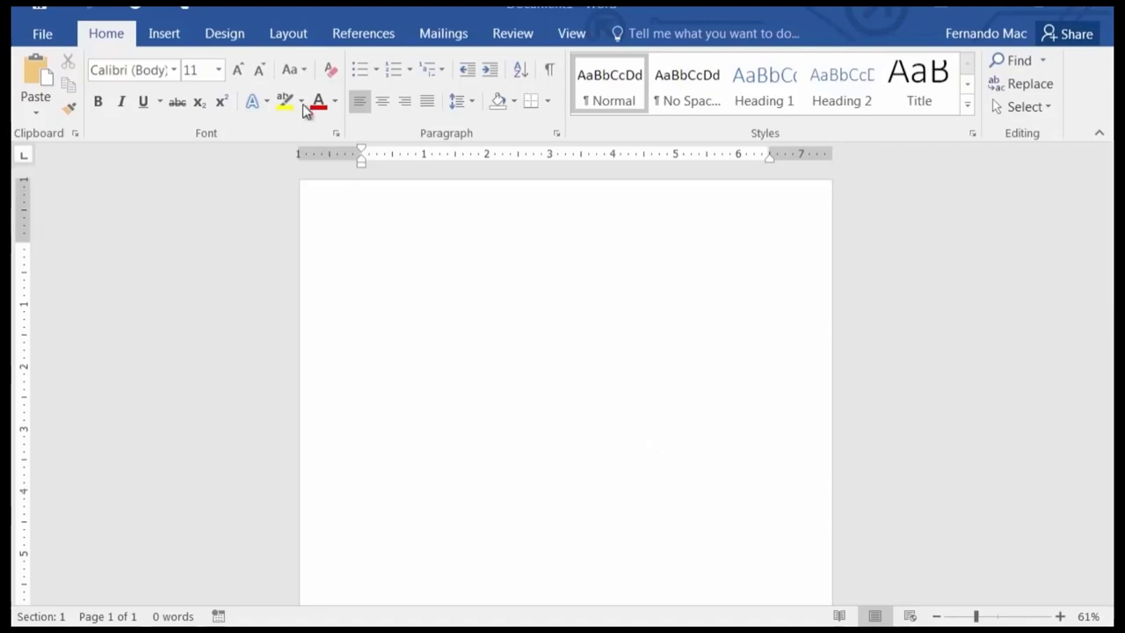
Switch to the Layout tab and zoom out to 31% to see the whole blank page.
left_click(291, 37)
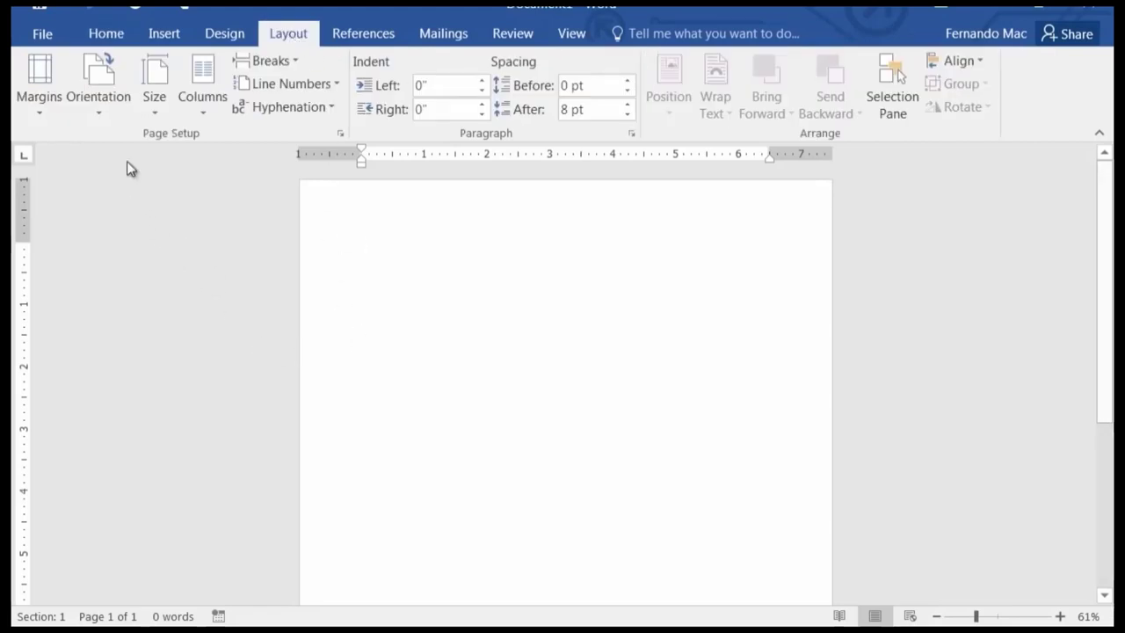
scroll(551, 349, "down", 3)
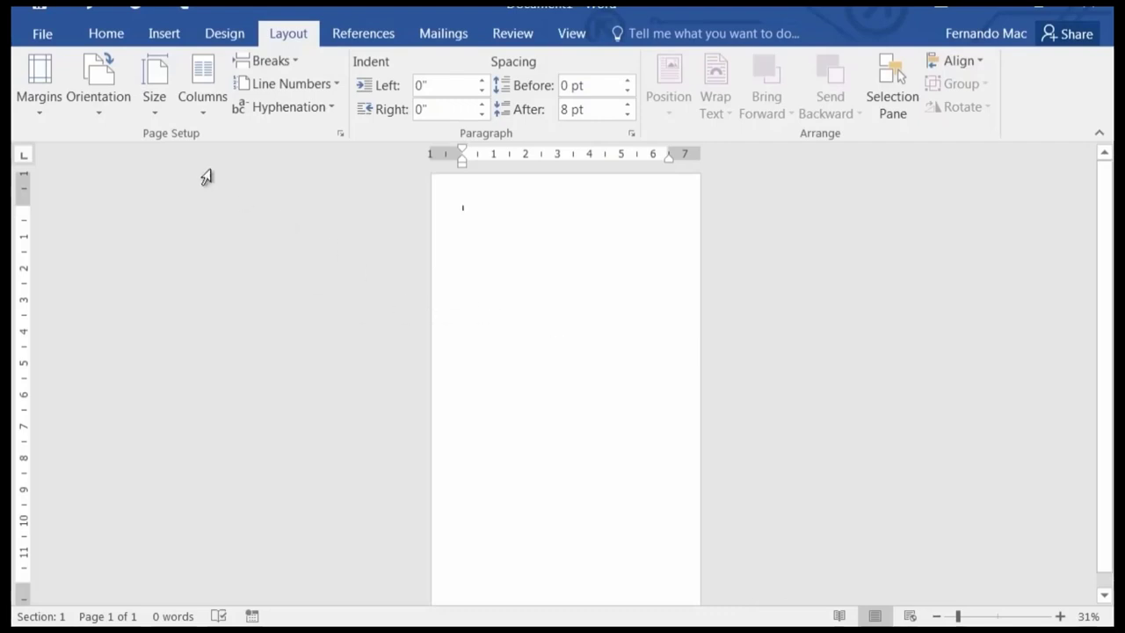
left_click(109, 112)
left_click(102, 188)
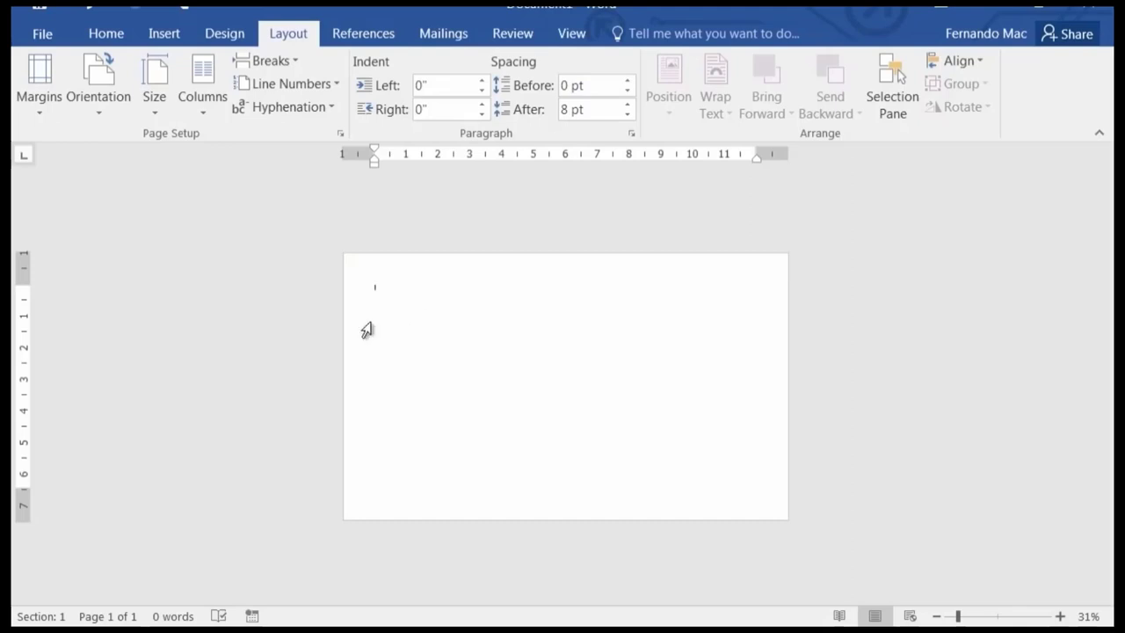
left_click(159, 110)
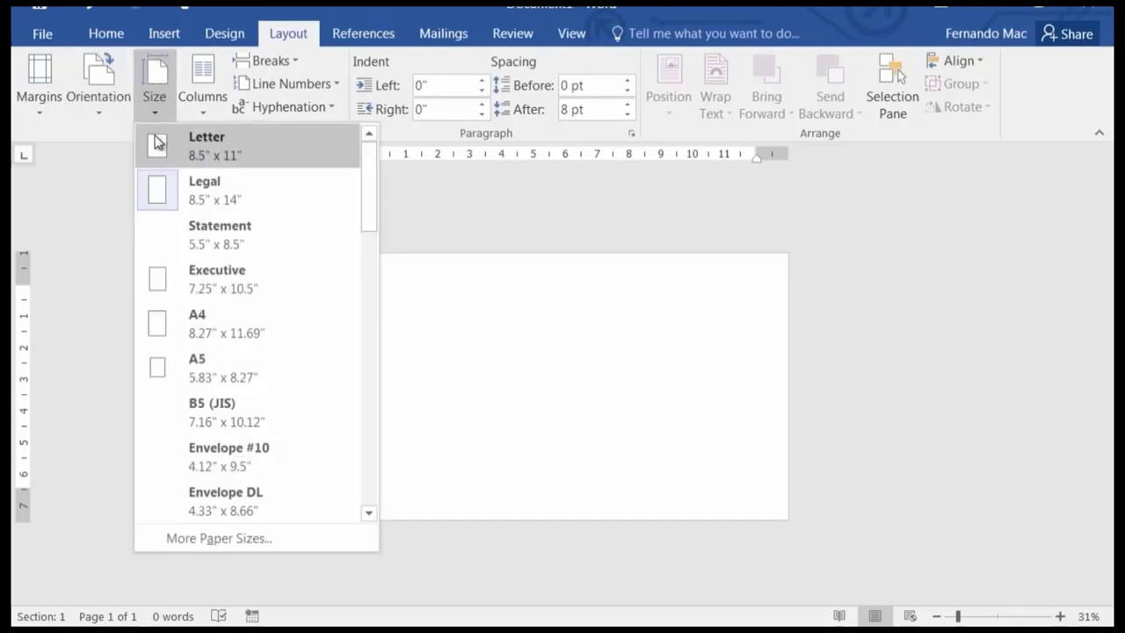
left_click(157, 144)
left_click(94, 116)
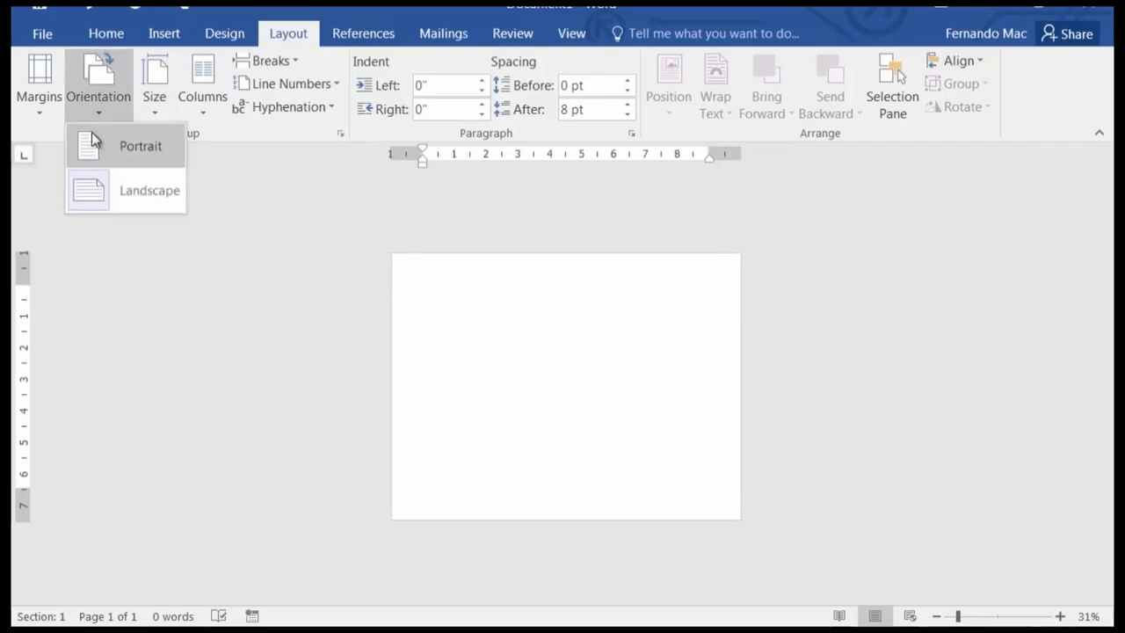
left_click(90, 141)
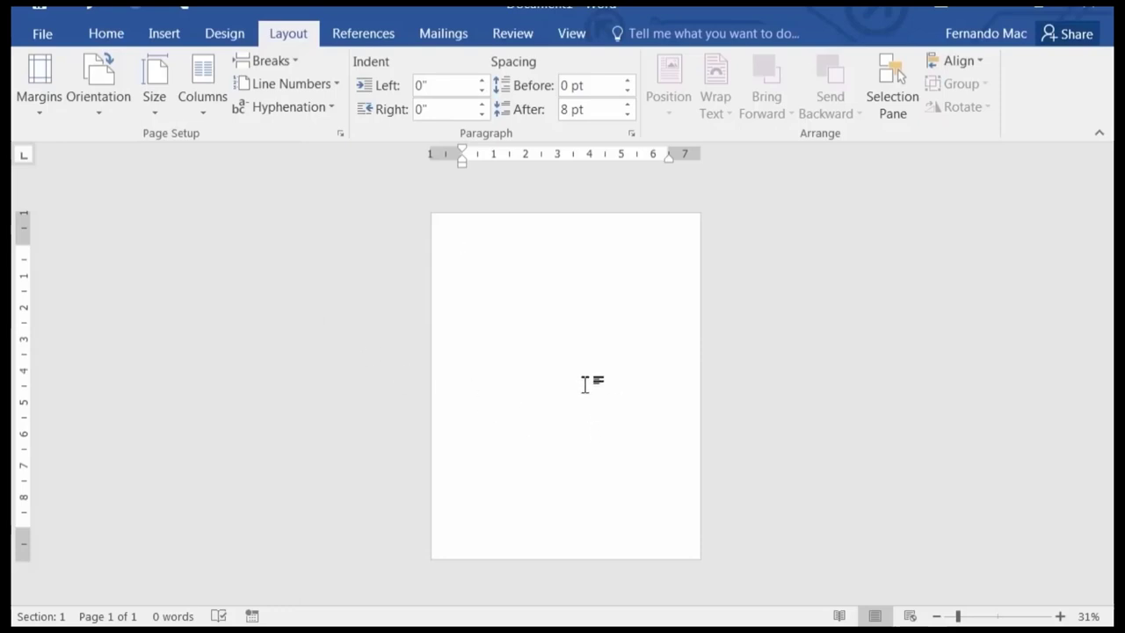
Zoom to 81% and type MEMO, 'To: Training Department' and a From line with the sender's name.
scroll(540, 436, "up", 4)
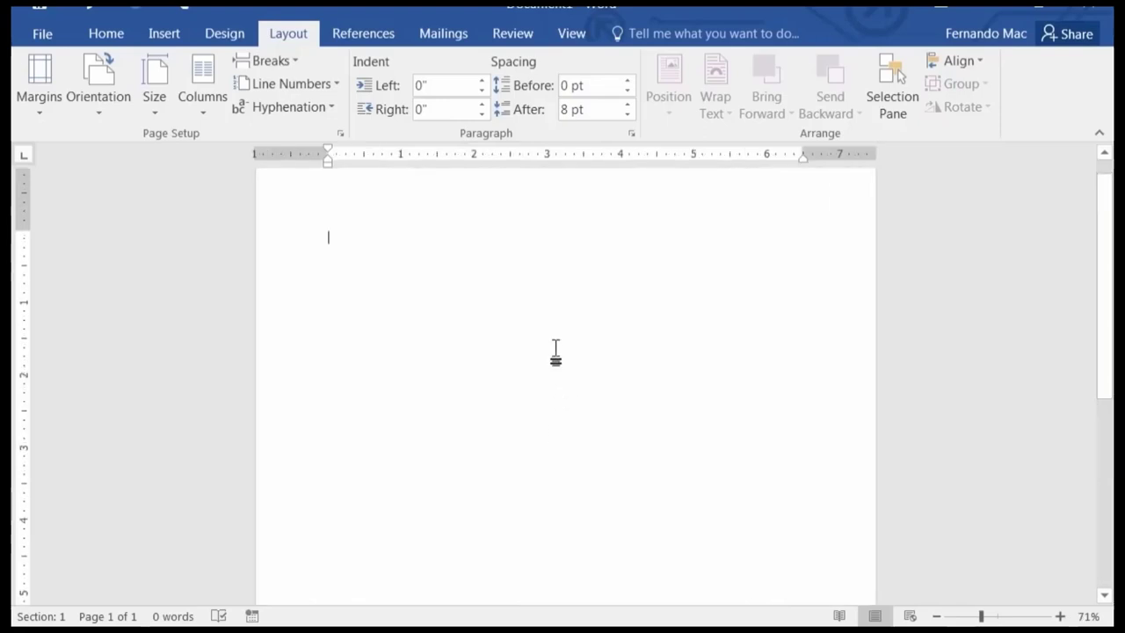
scroll(556, 351, "up", 1)
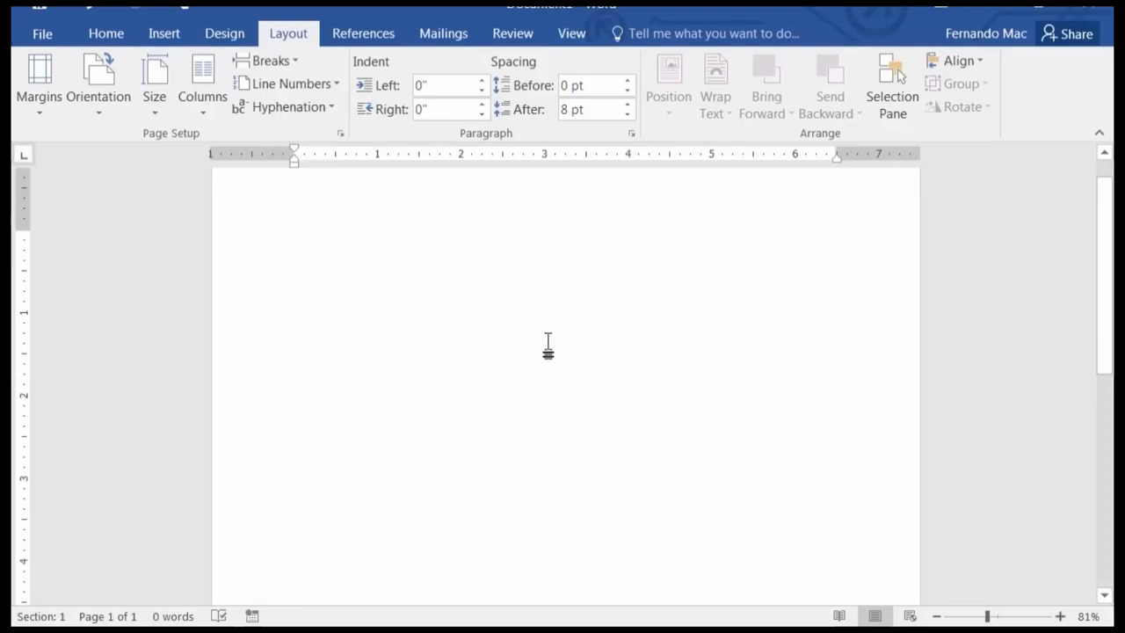
type("MEMO")
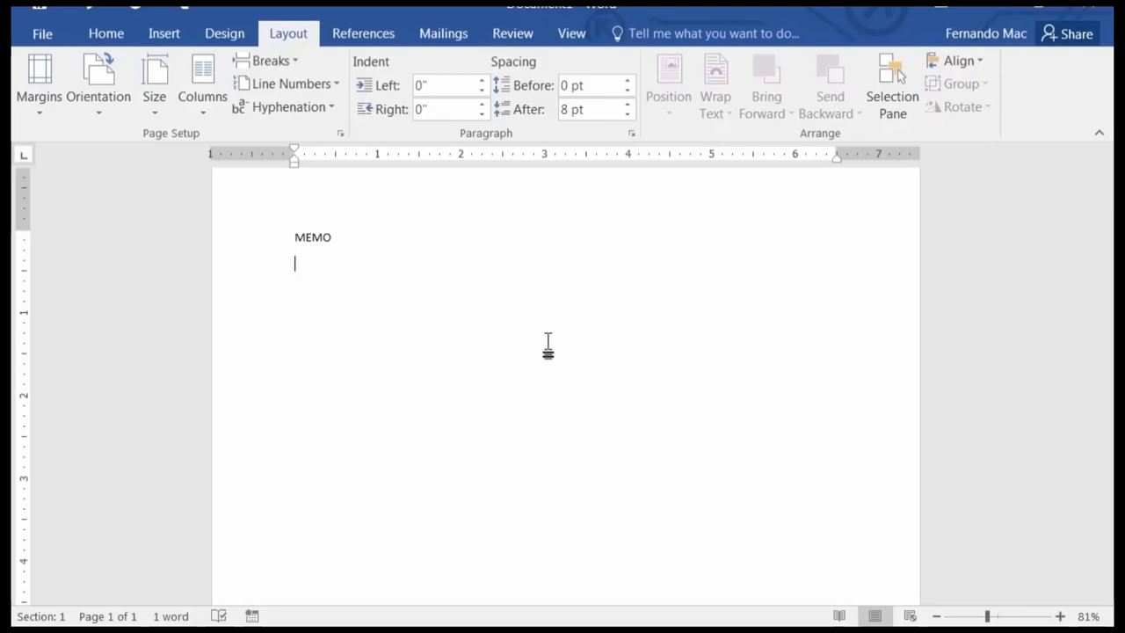
type("To: ")
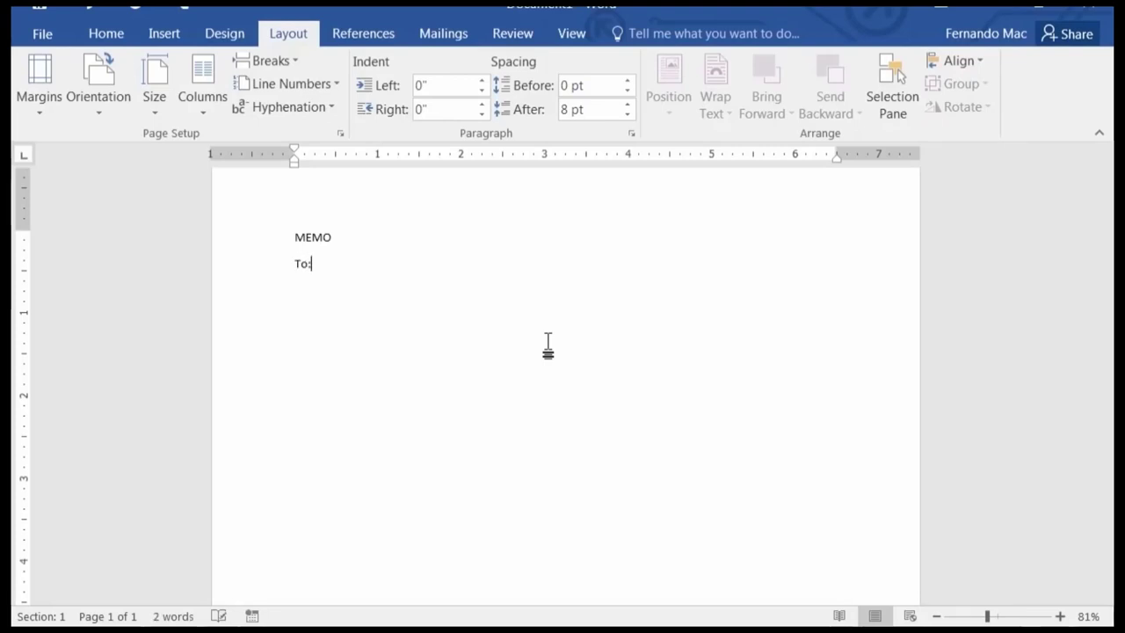
type("Training Department")
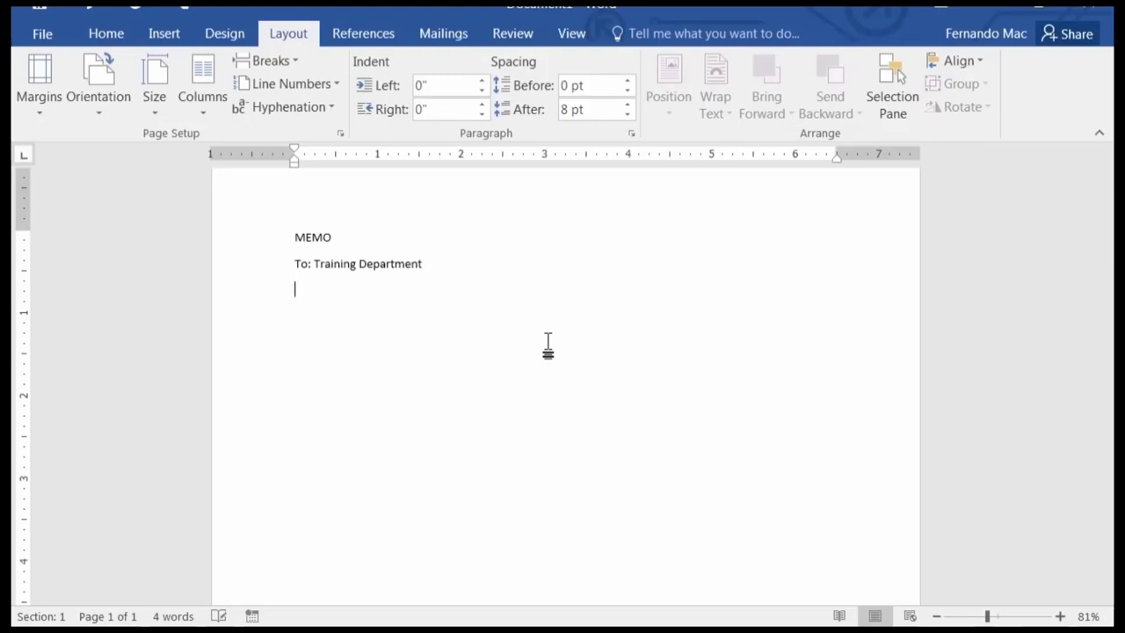
type("Fr")
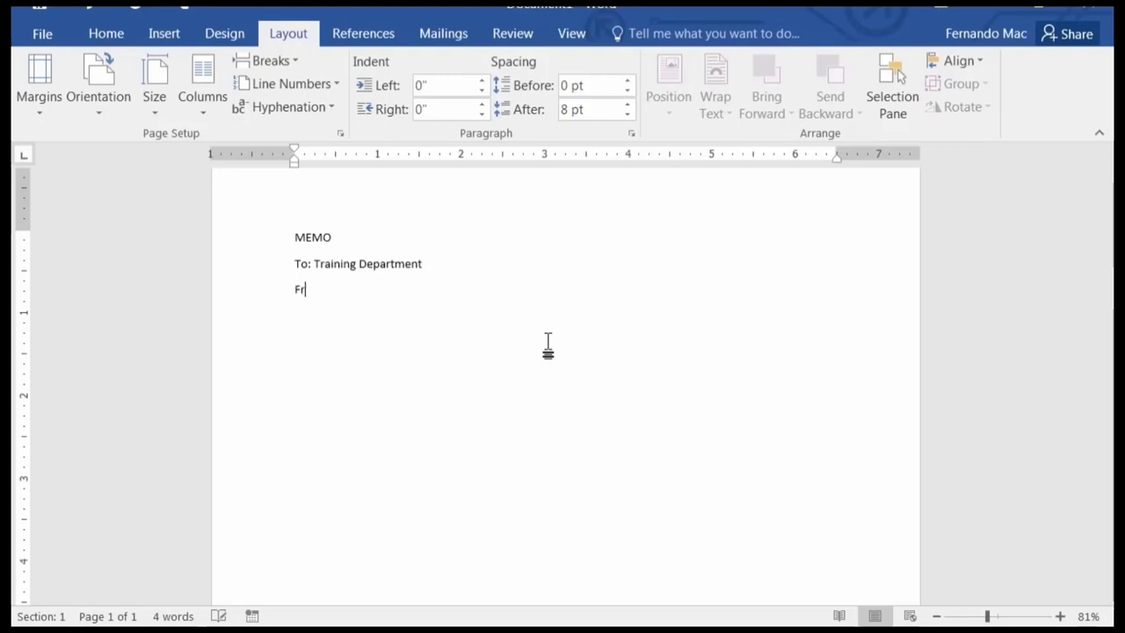
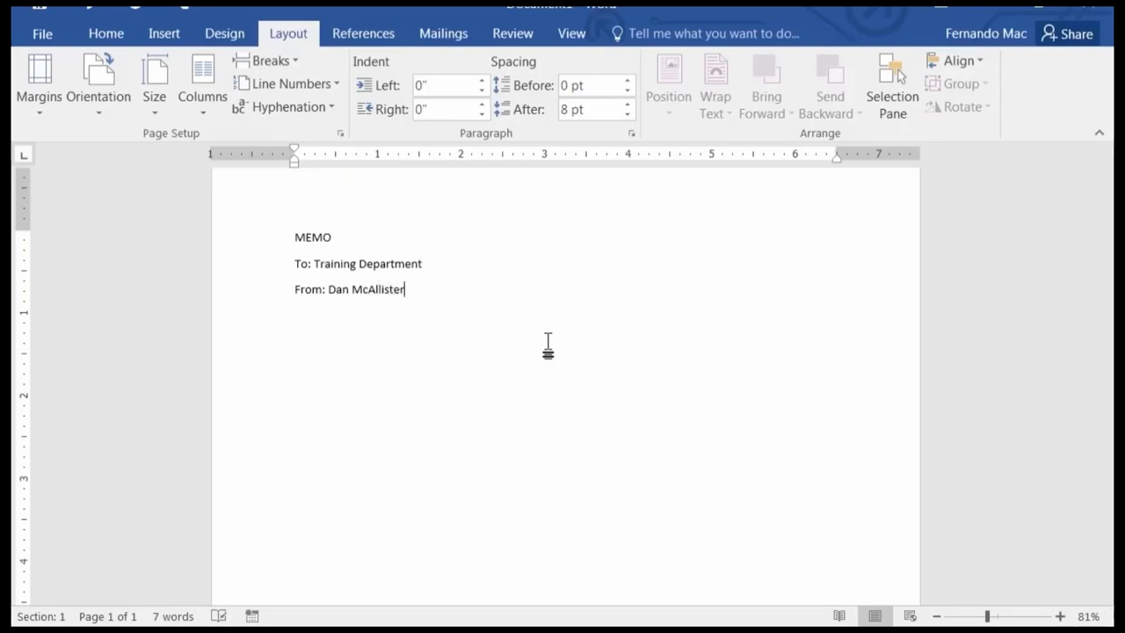
key("Return")
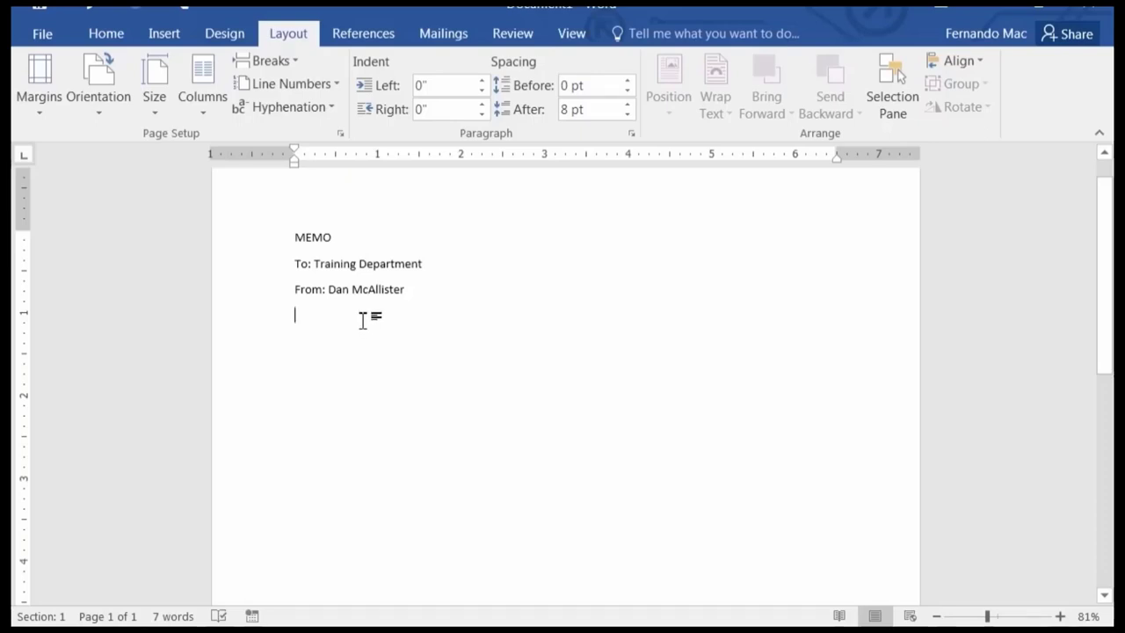
Insert the current date 11/23/2015 on a new line above 'To: Training Department'.
left_click(294, 263)
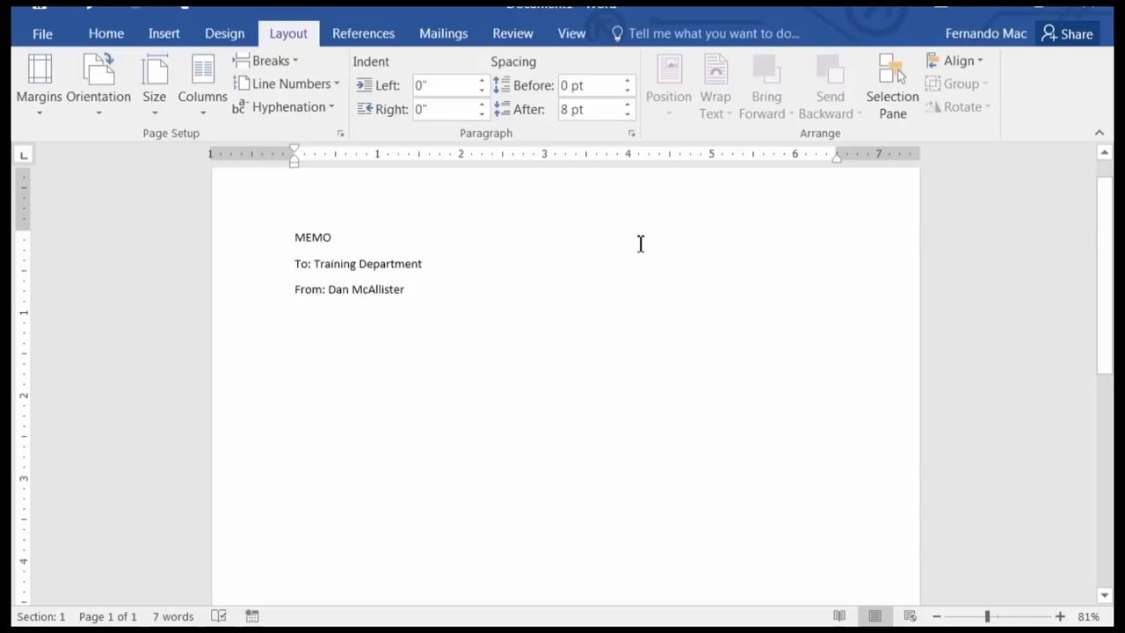
key("Return")
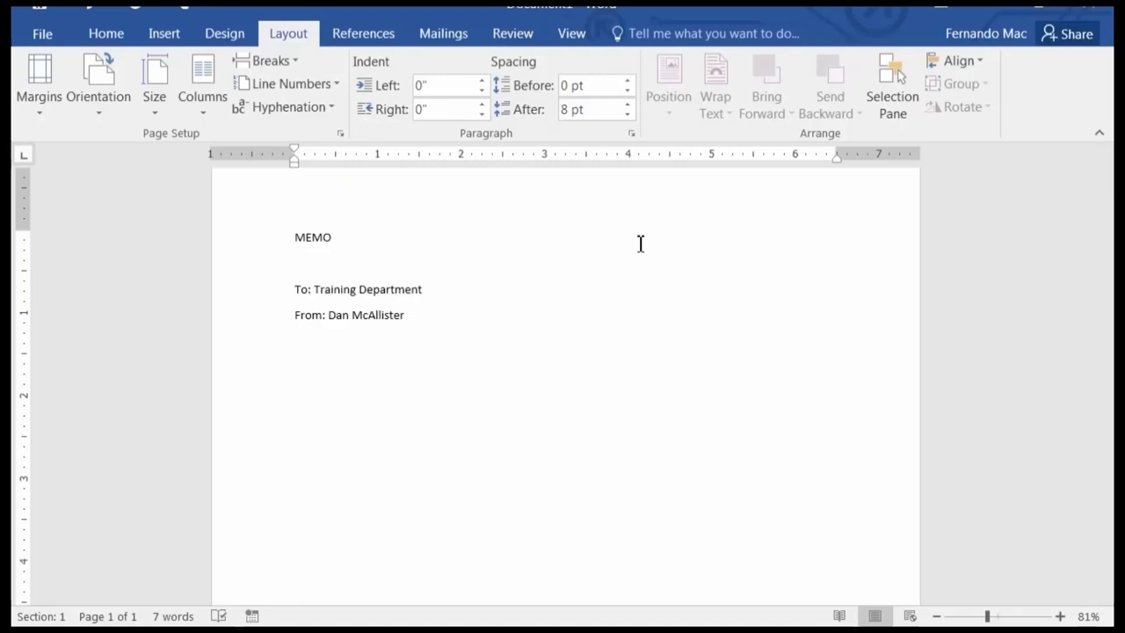
key("Up")
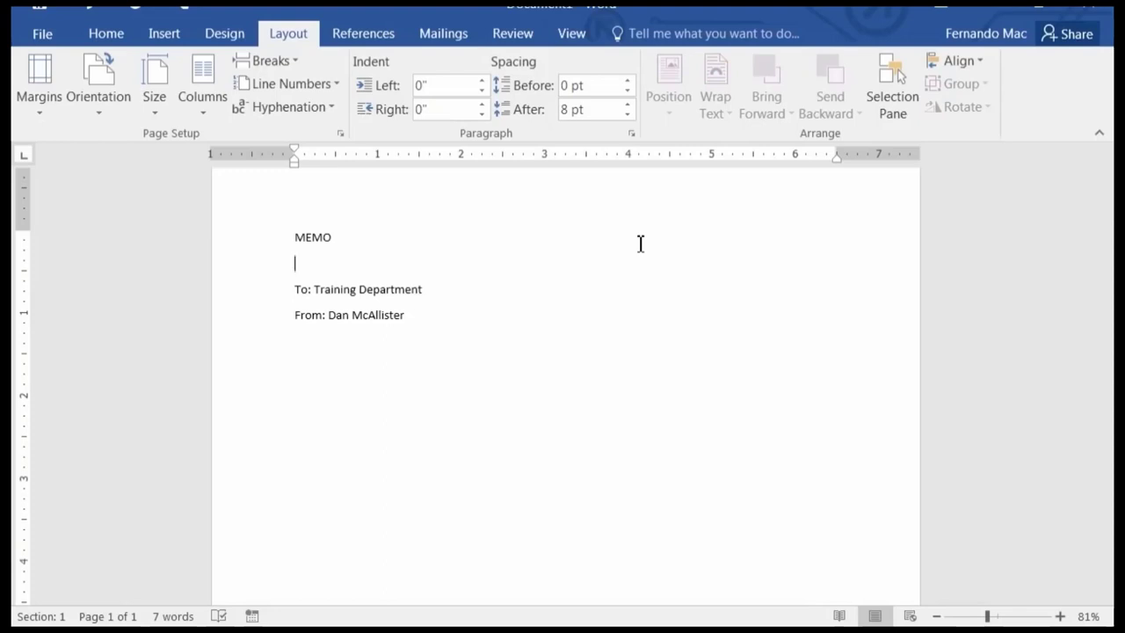
key("alt+shift+d")
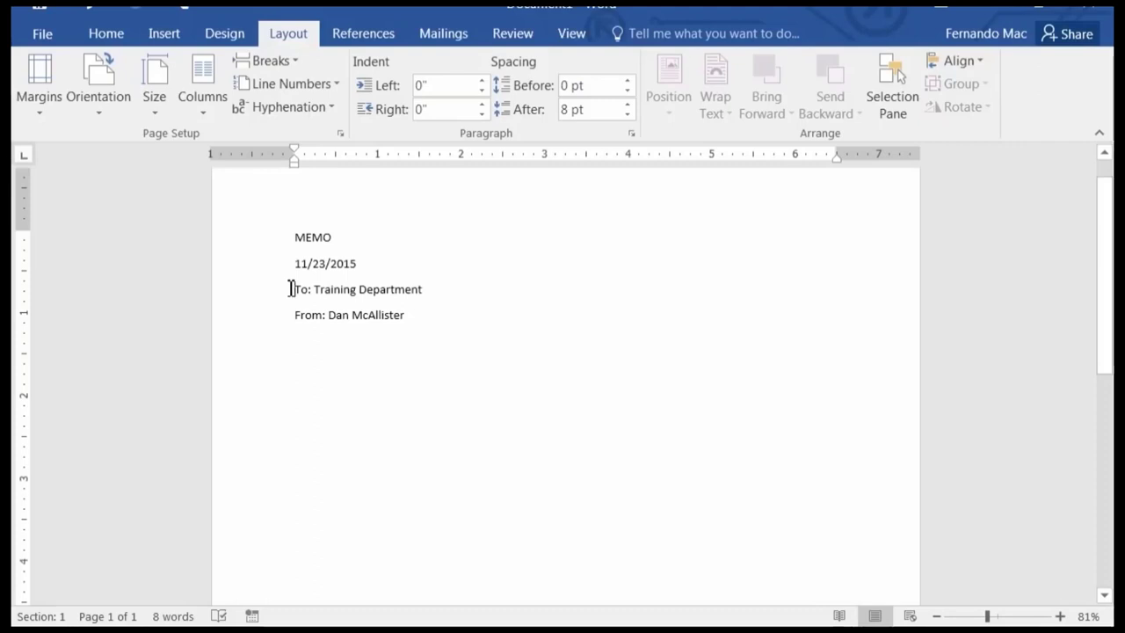
left_click(292, 289)
double_click(292, 267)
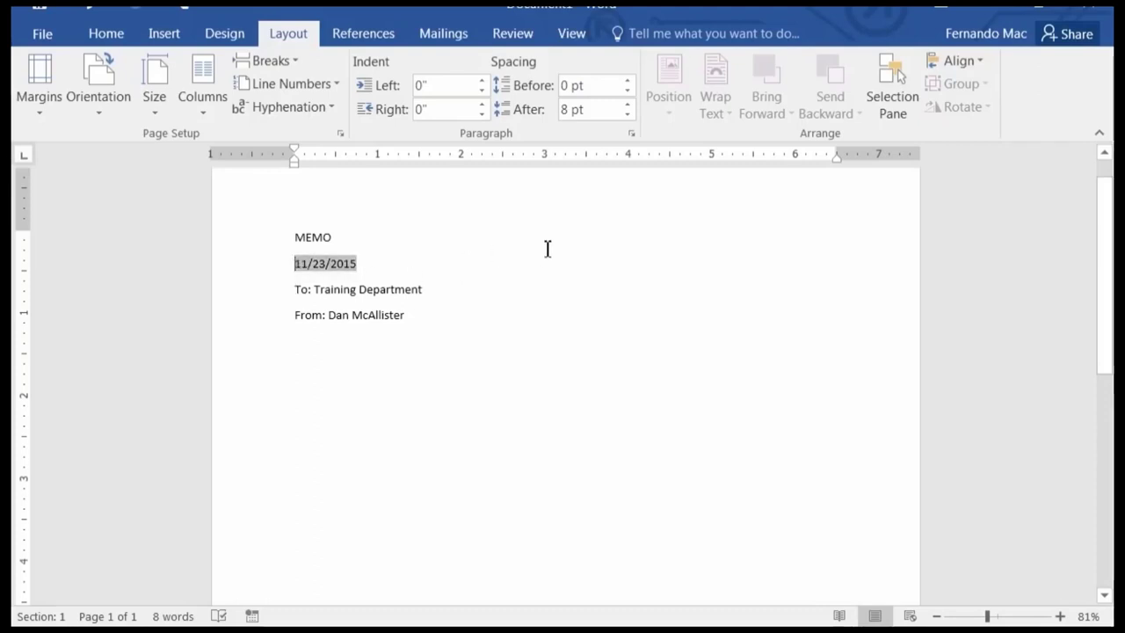
left_click(385, 267)
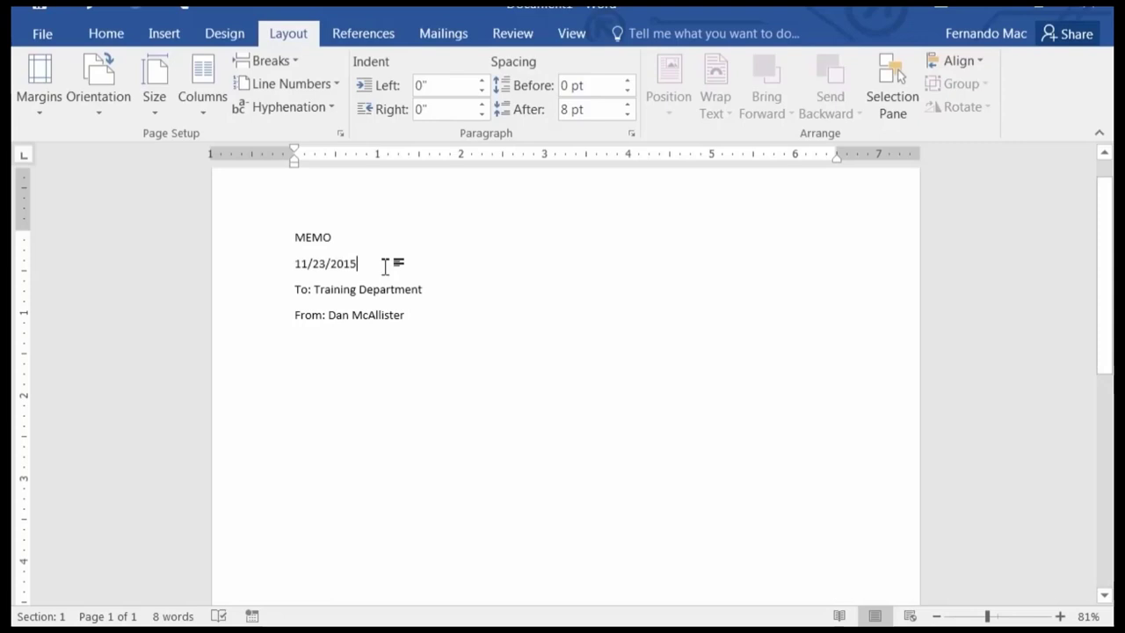
left_click(302, 262)
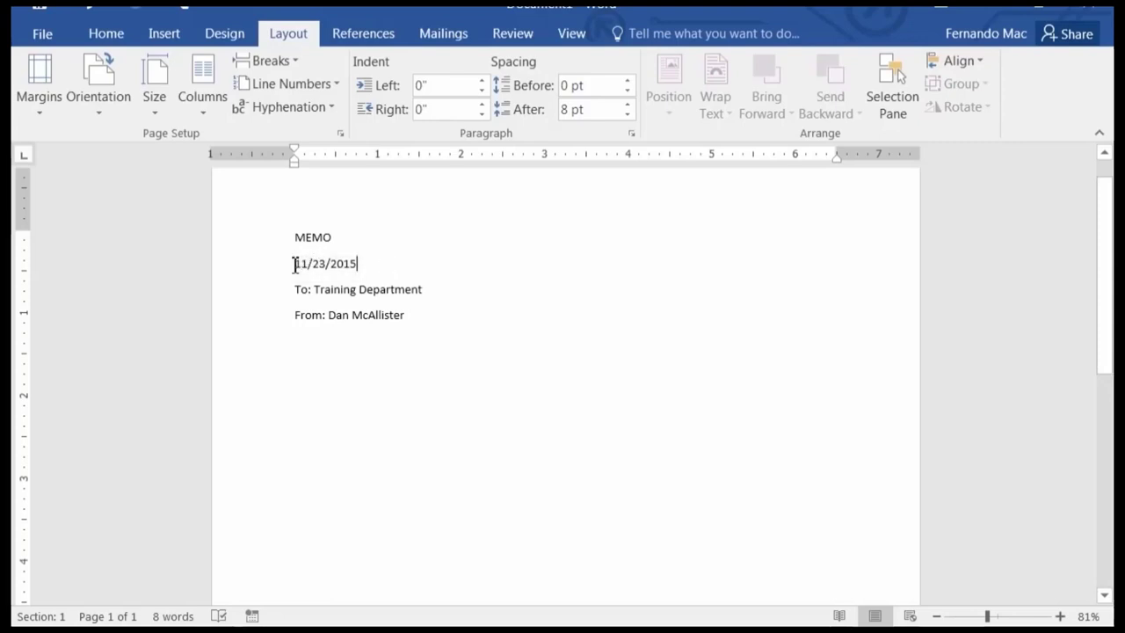
left_click(294, 265)
left_click(378, 263)
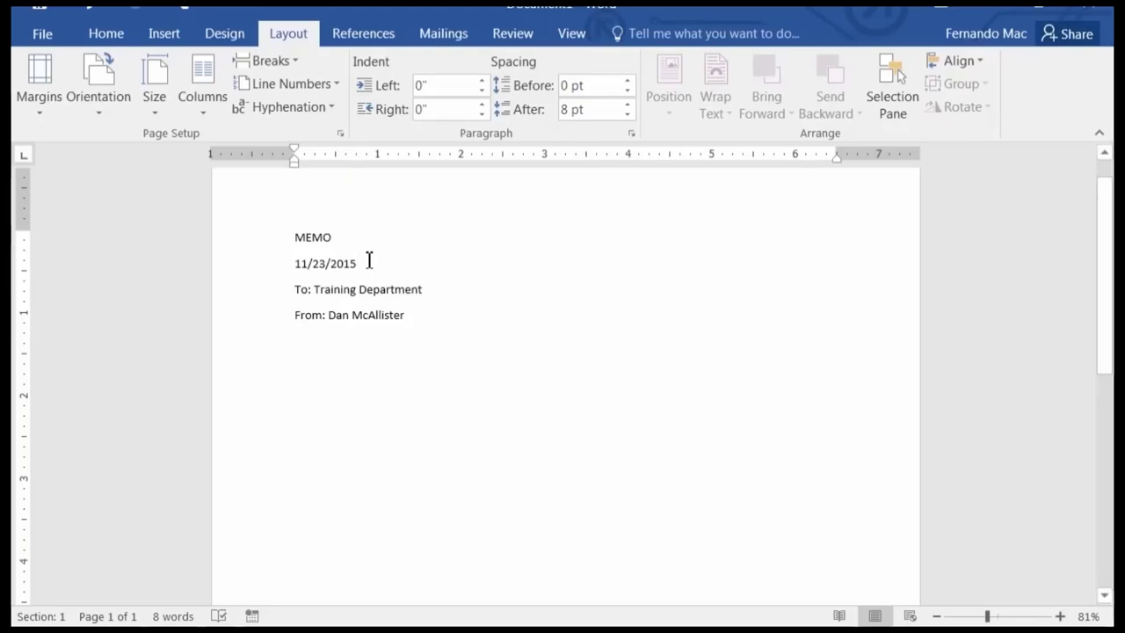
Add two blank lines after the From line and zoom the page to 100%.
left_click(422, 319)
key("Return")
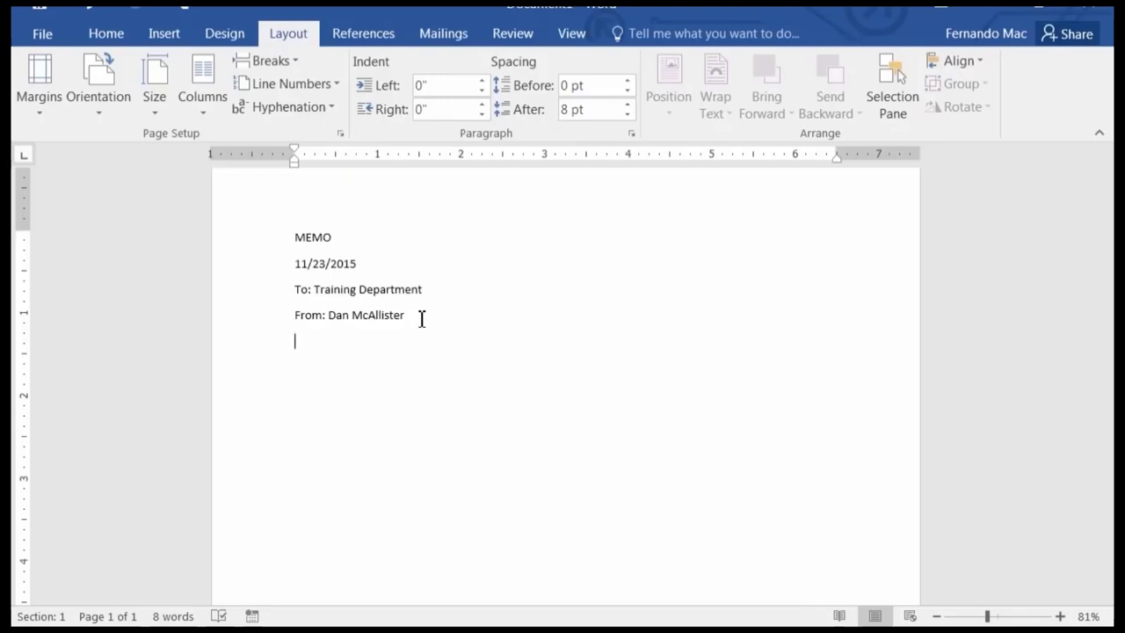
key("Return")
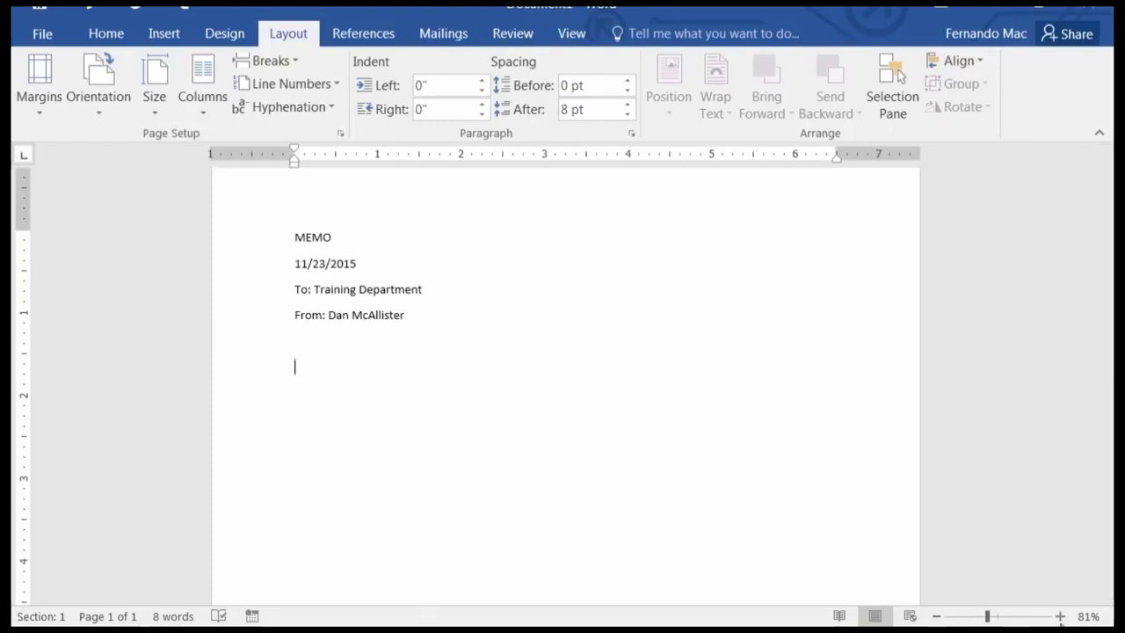
left_click(1061, 617)
left_click(1061, 616)
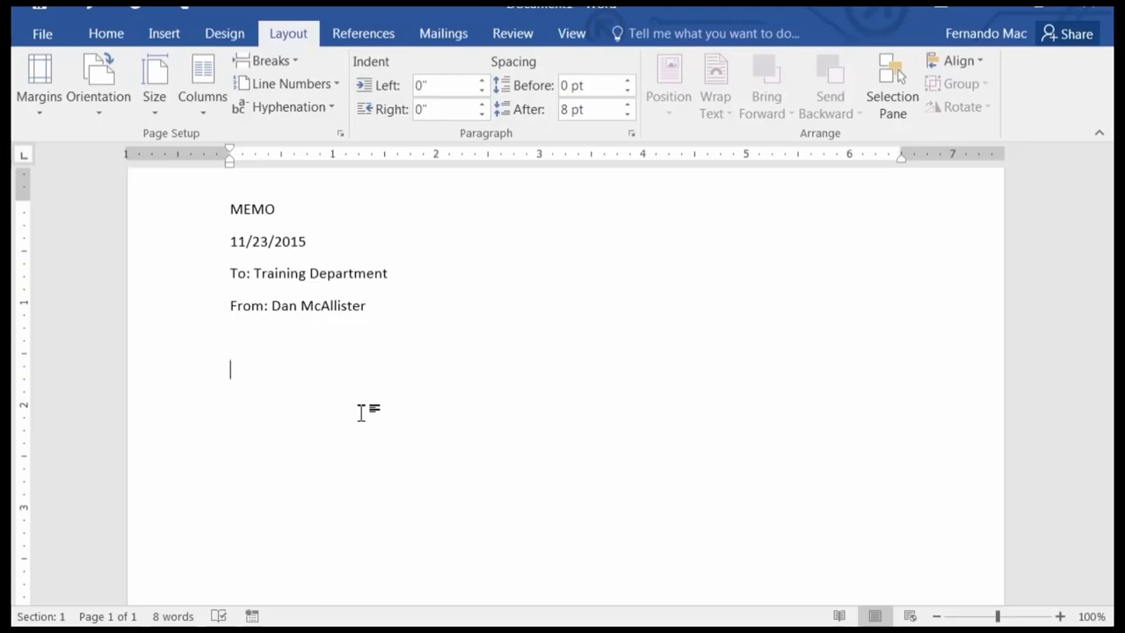
Type the body paragraph on teaching Word 2016: Interface, QA toolbar, ribbon, status bar, Rulers.
type("When teaching abo")
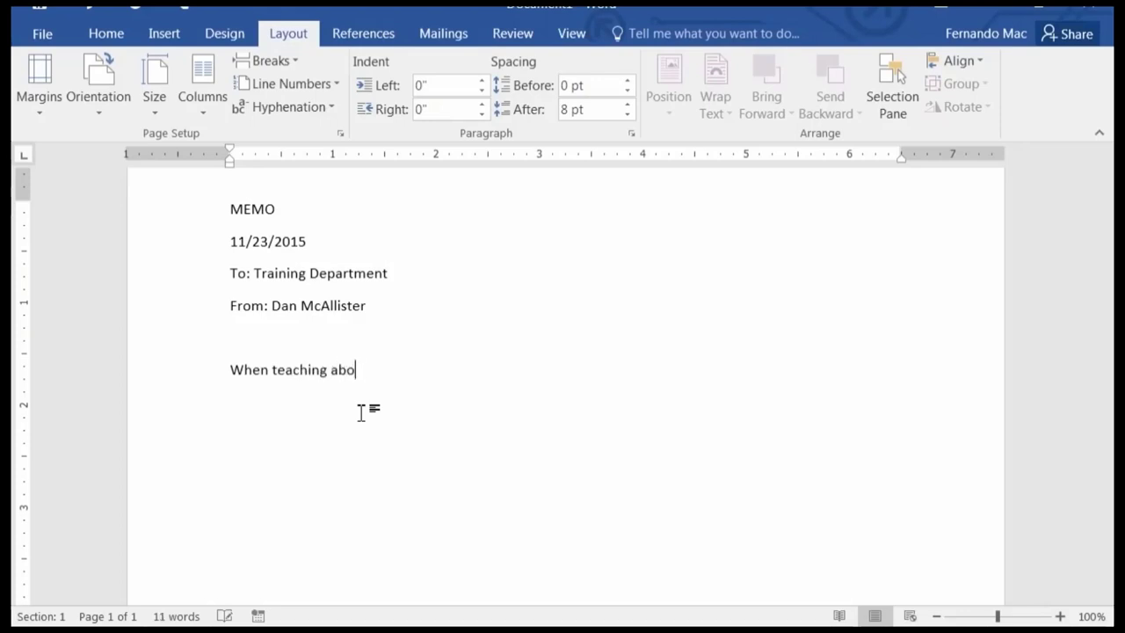
type("ut Word 2016")
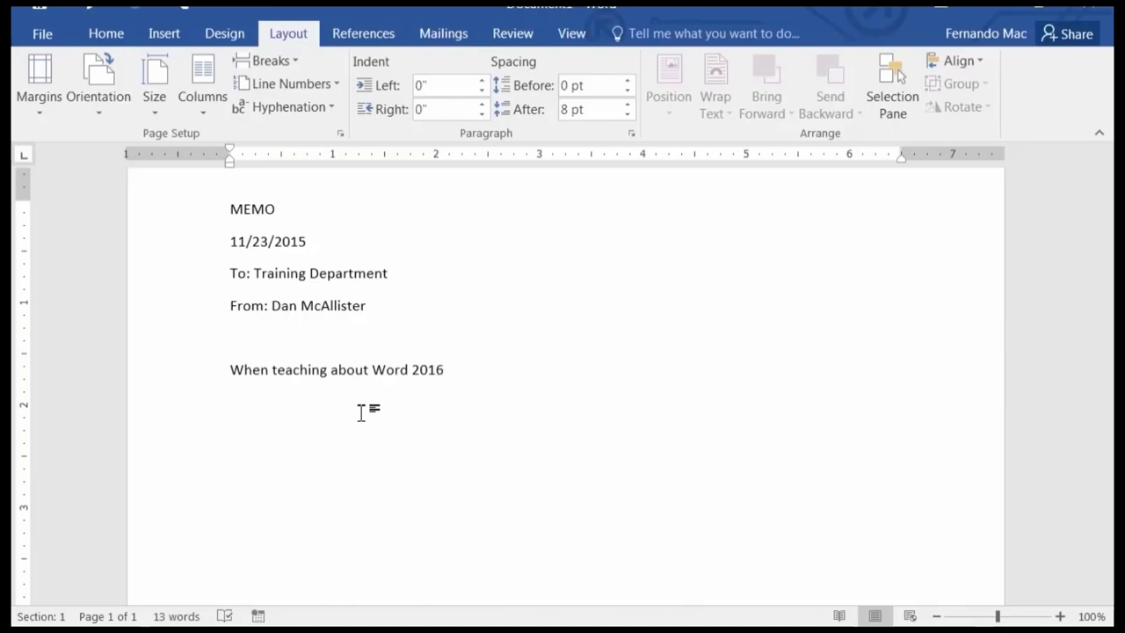
type(", start with the ")
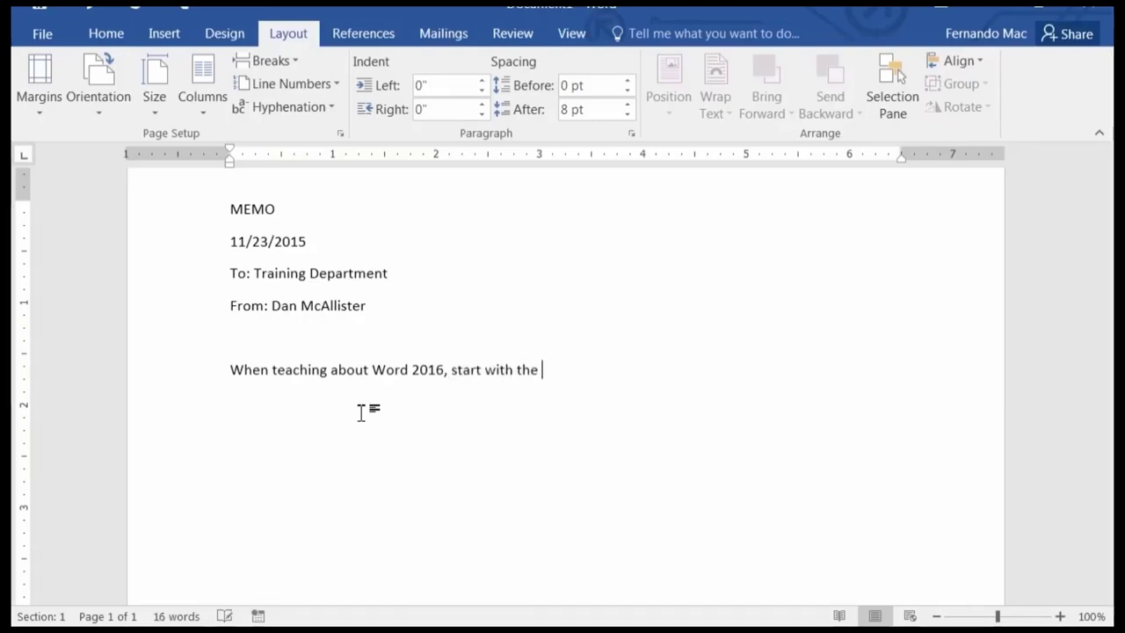
type("Interface.  Talk a")
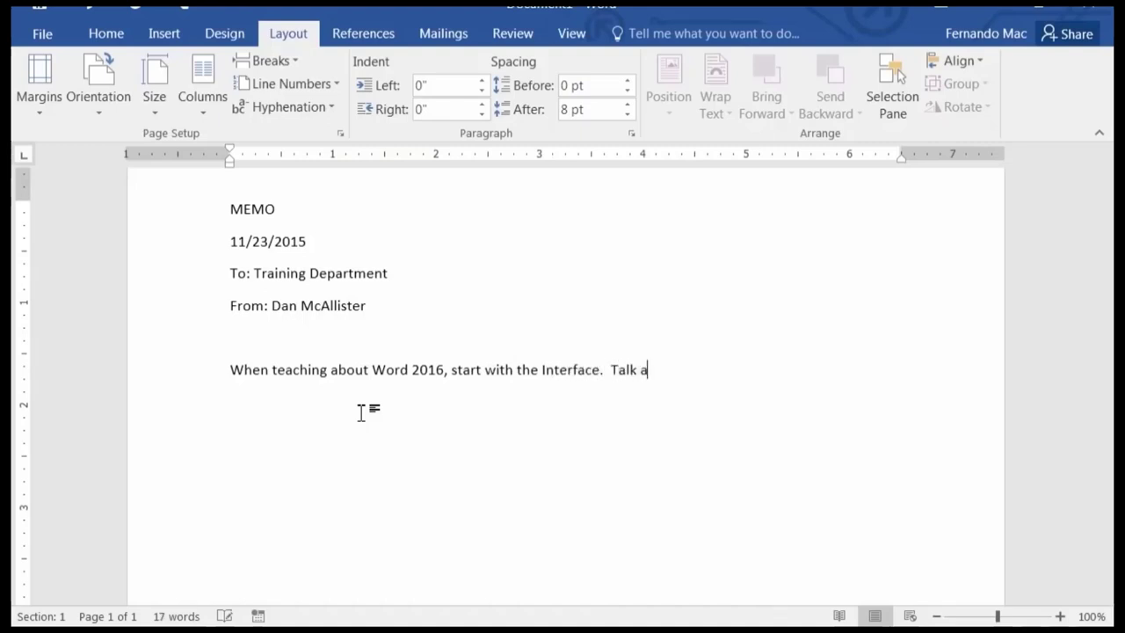
type("bout the ")
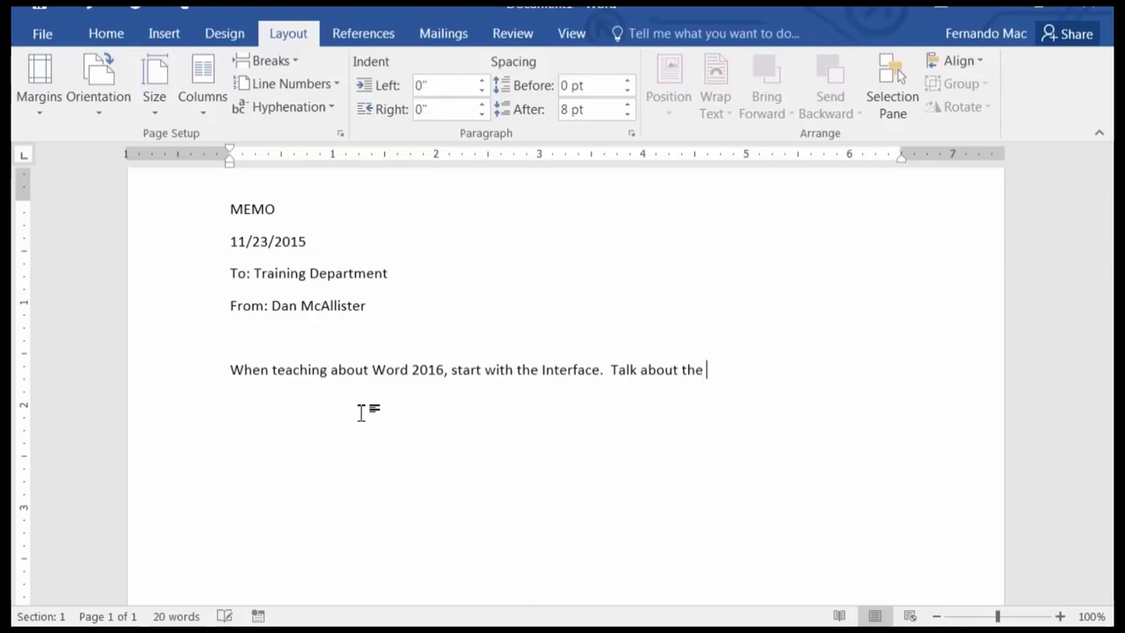
type("QA toolbar, th")
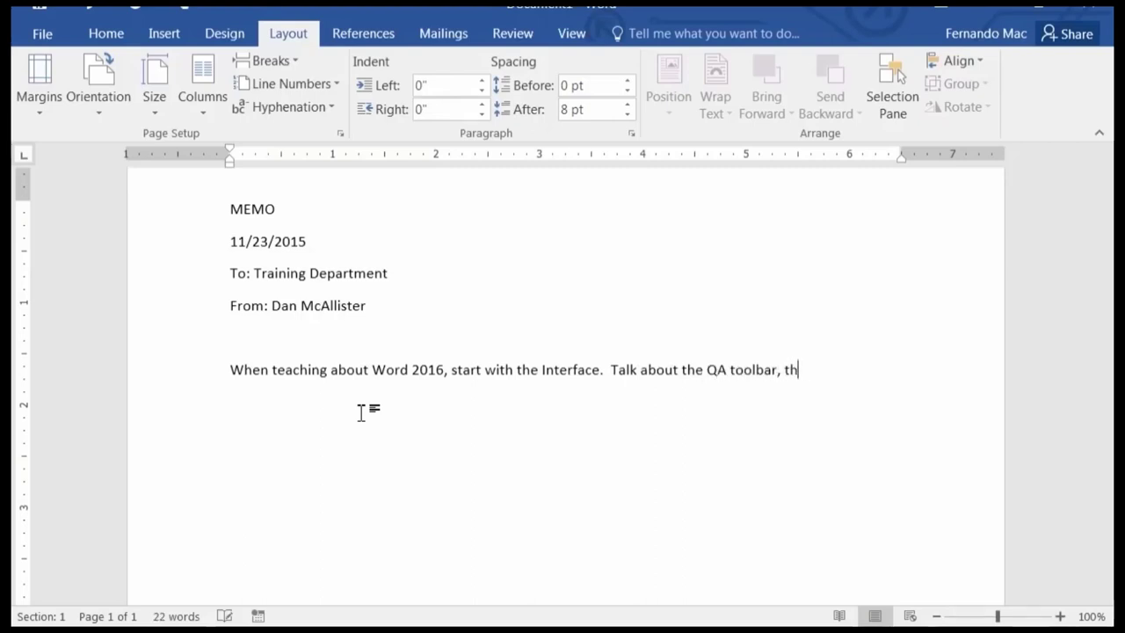
type("e ribbon, the bottom")
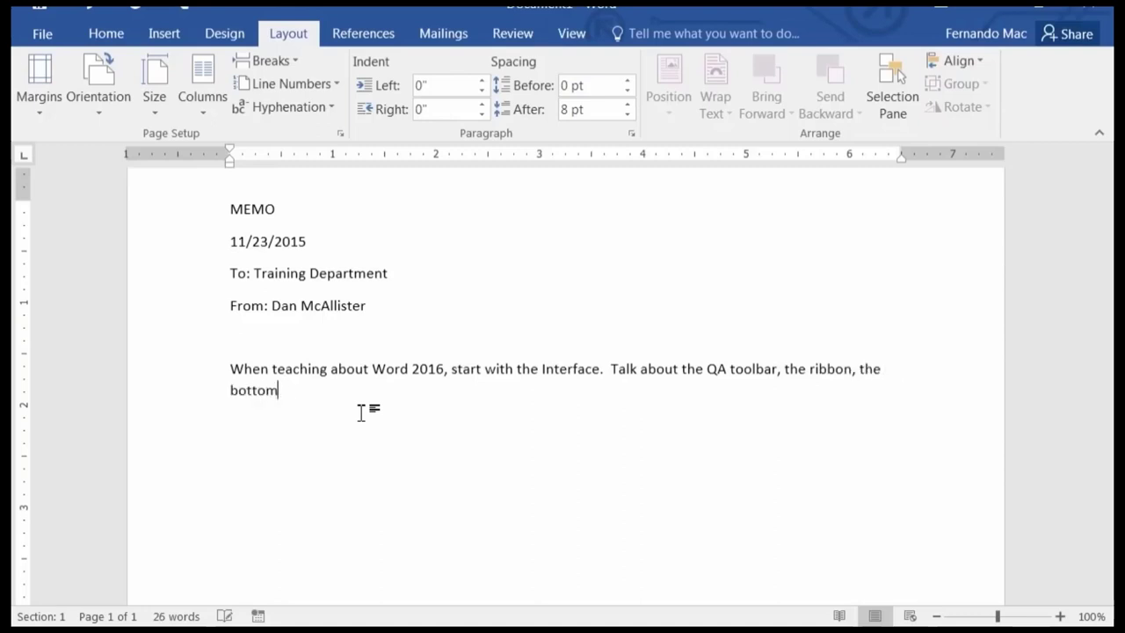
type(" status ba")
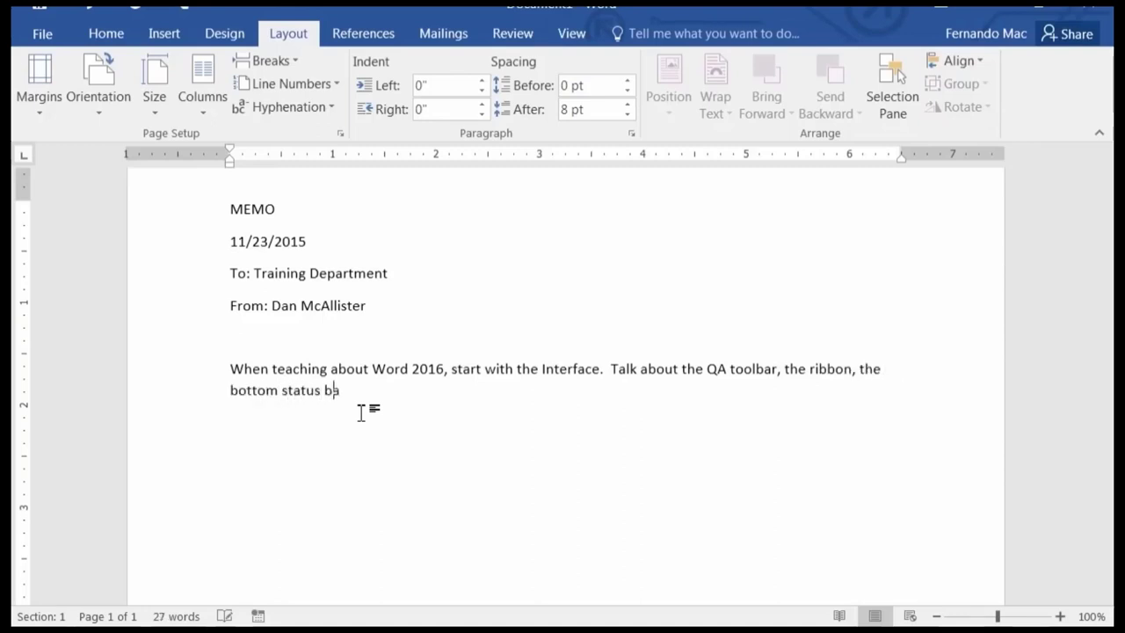
type("r and how to turn on the ")
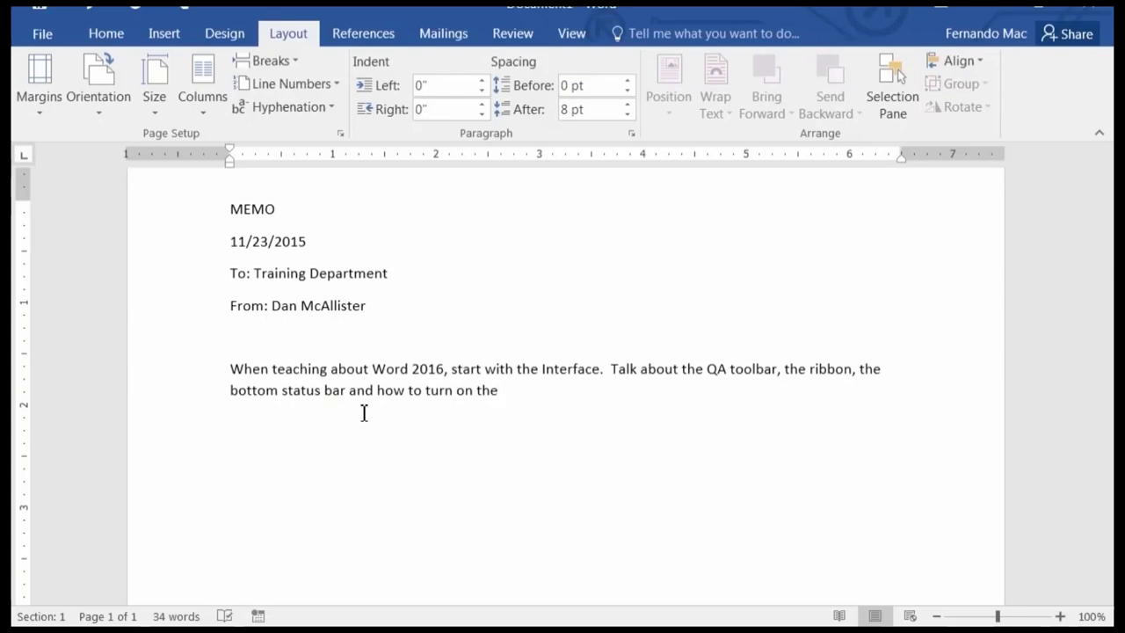
type("Rulers.")
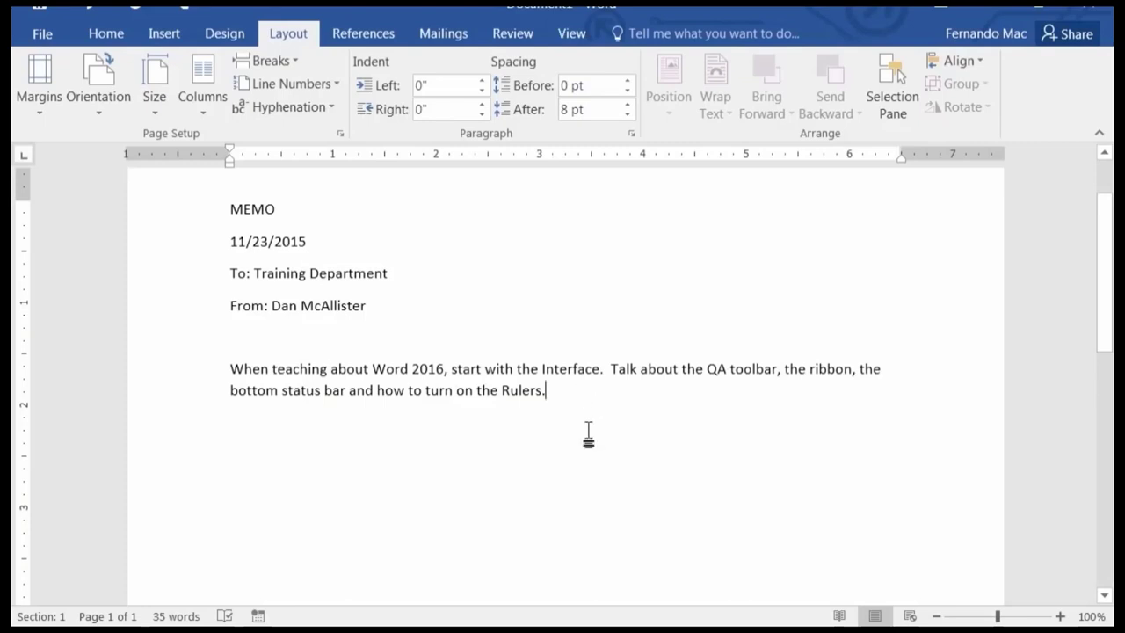
Zoom the memo from 100% to 140% with Ctrl+scroll.
scroll(621, 481, "up", 2)
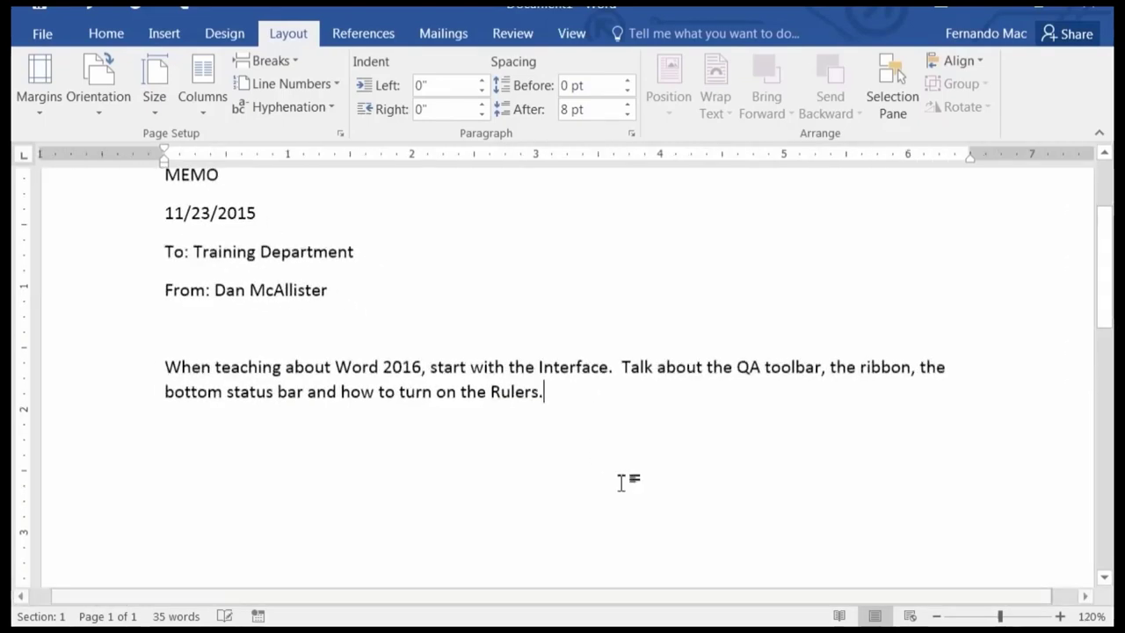
scroll(621, 481, "up", 2)
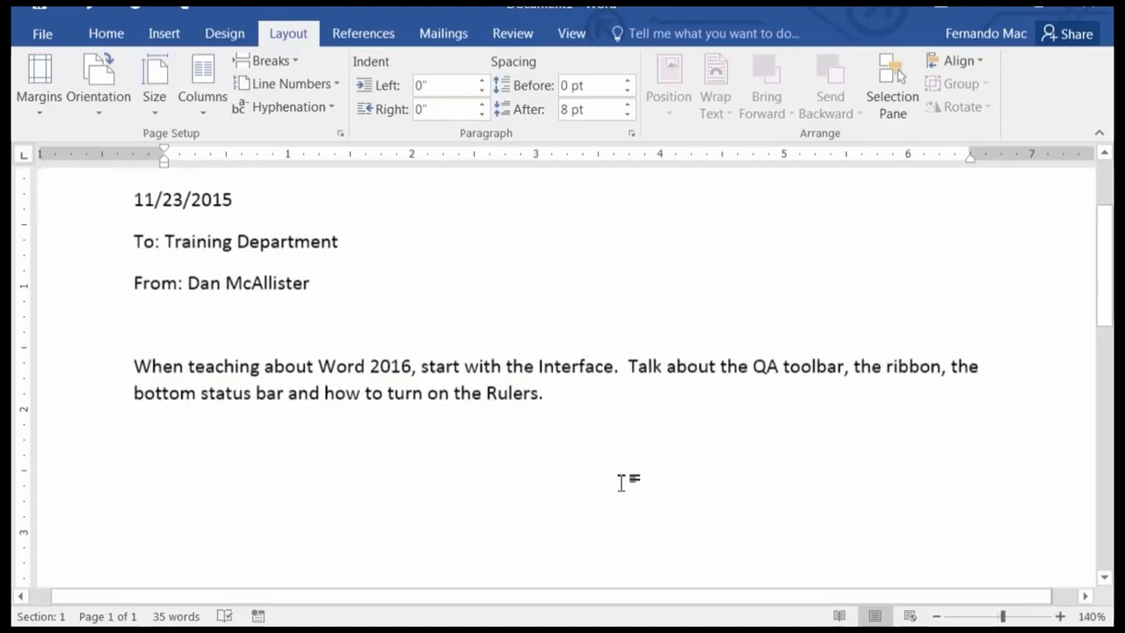
scroll(633, 508, "down", 1)
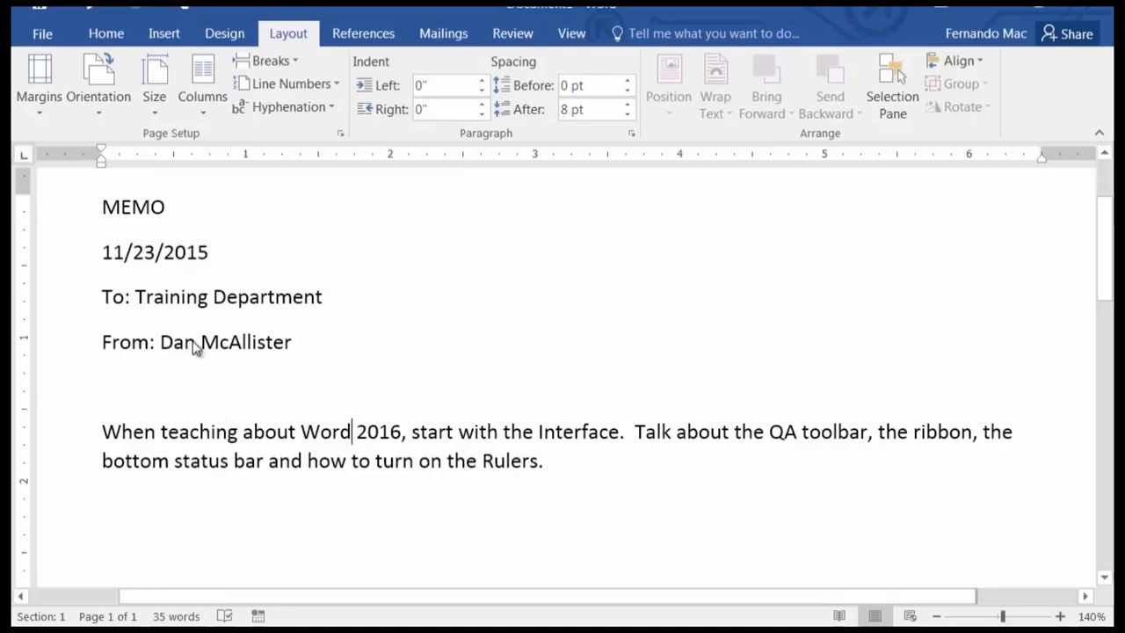
Replace the sender's short first name in the From line with the full first and middle name.
left_click(195, 343)
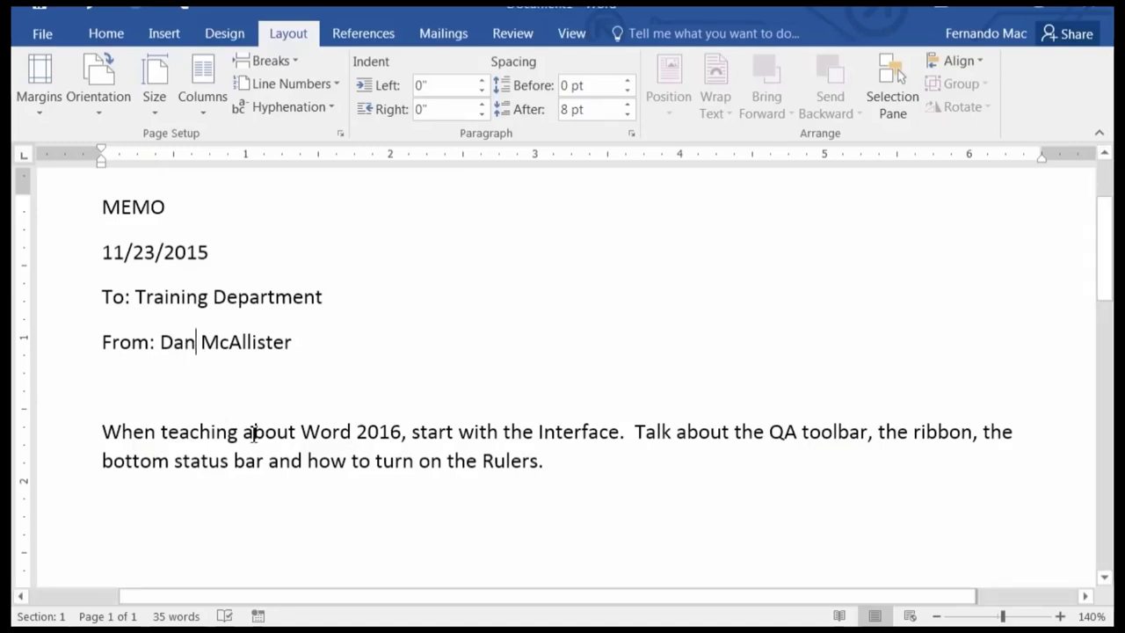
key("BackSpace")
key("BackSpace")
key("BackSpace")
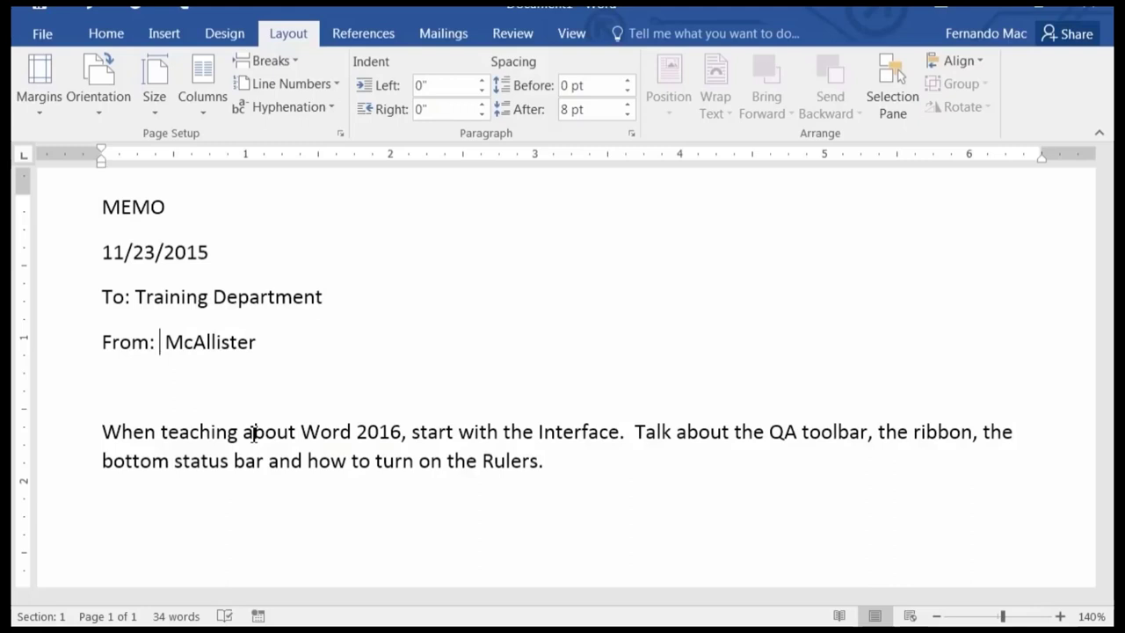
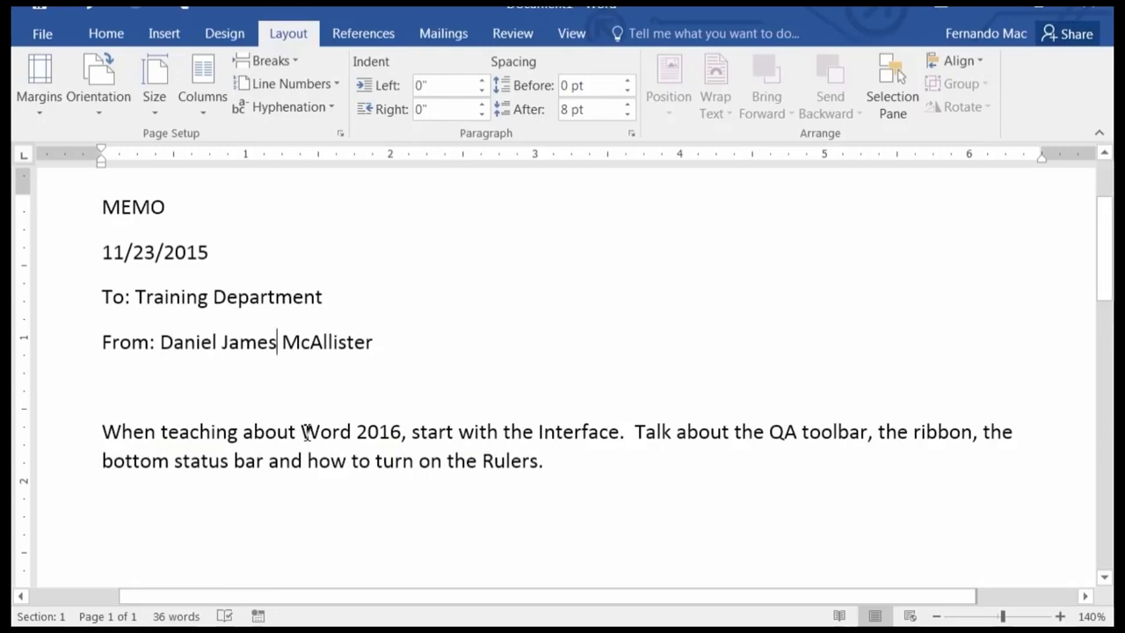
Change 'Word 2016' to 'Office 2016' and expand 'QA' to 'Quick Access' in the body.
left_click_drag(304, 432, 353, 431)
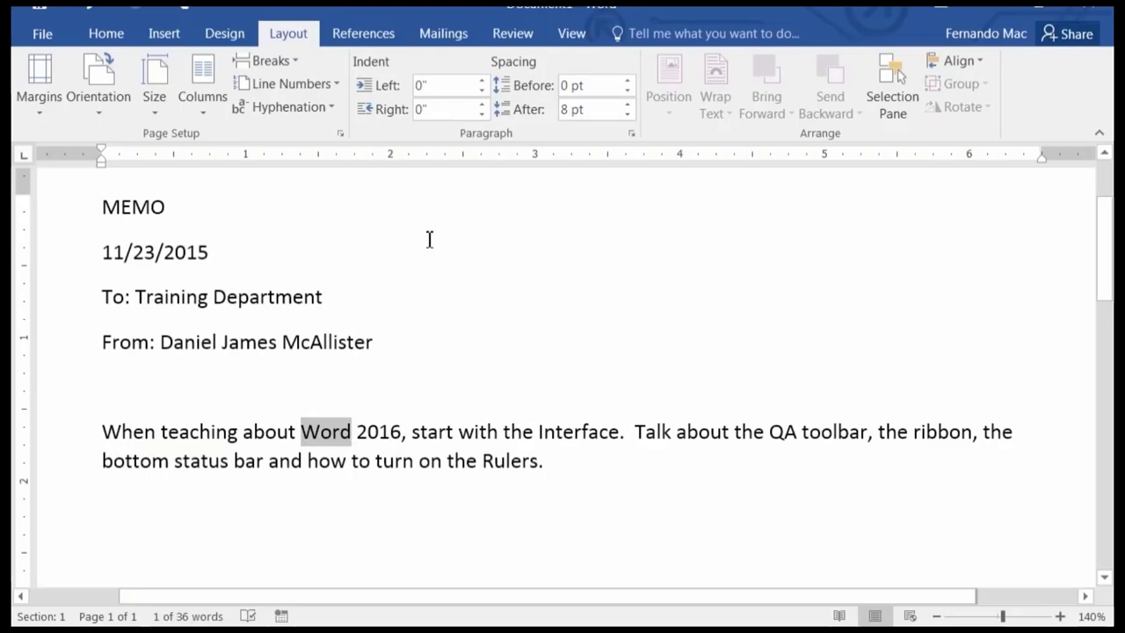
type("Office")
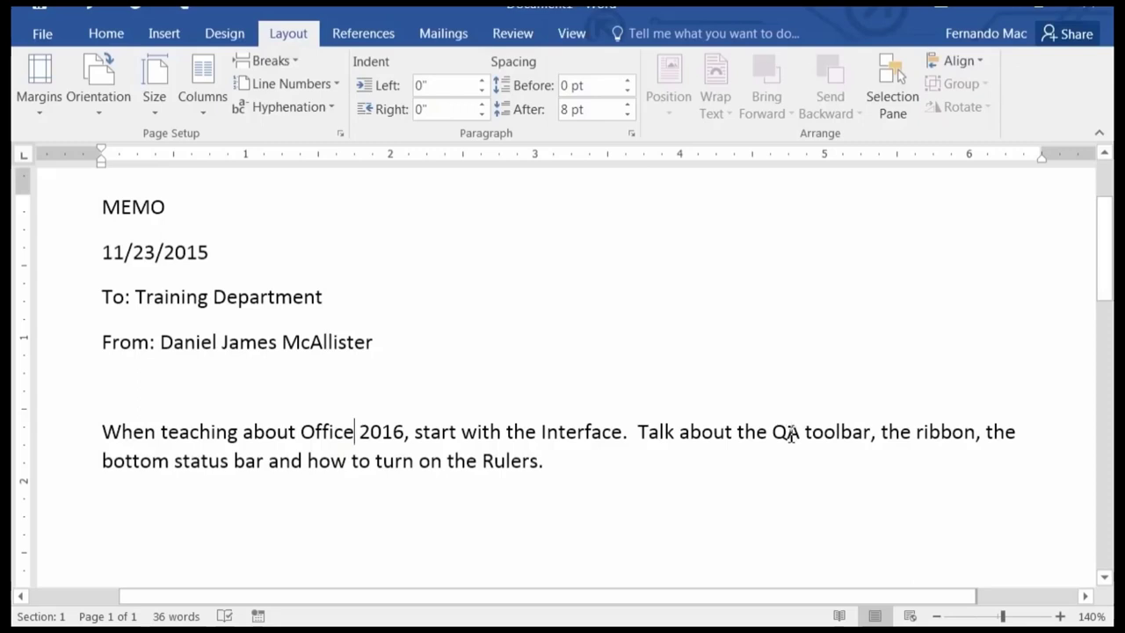
left_click(788, 432)
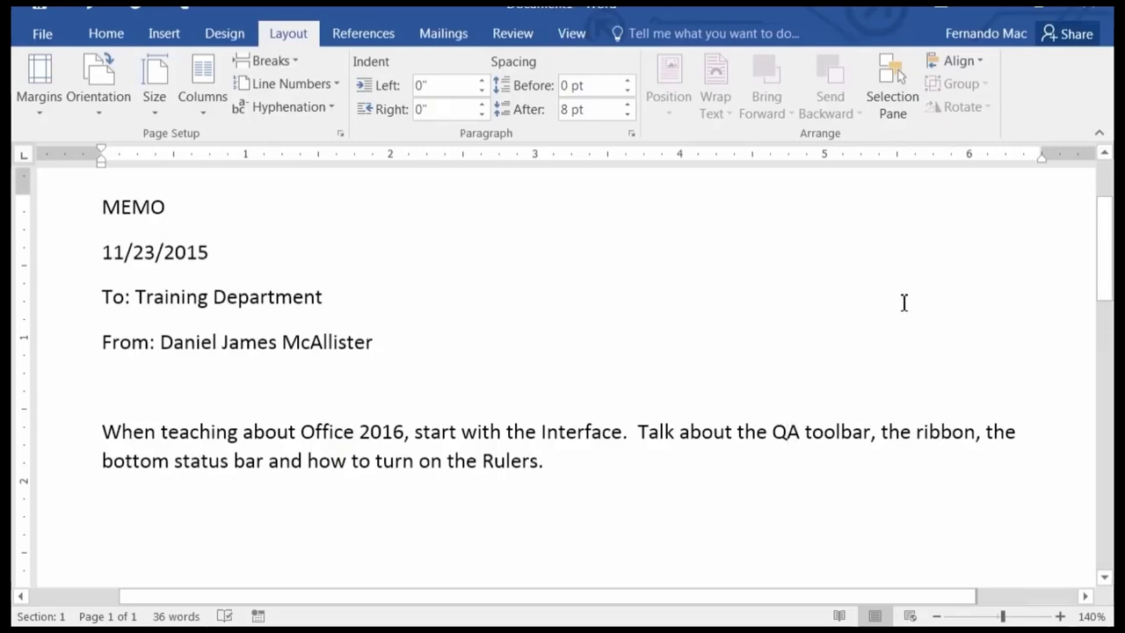
type("uick")
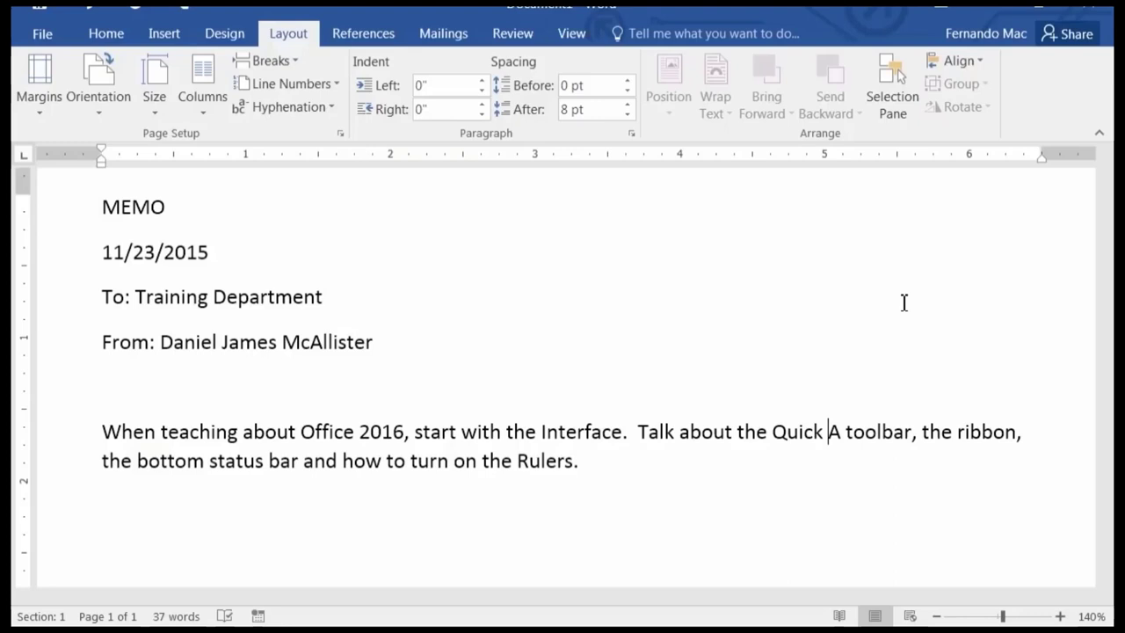
key("Right")
type("ccess")
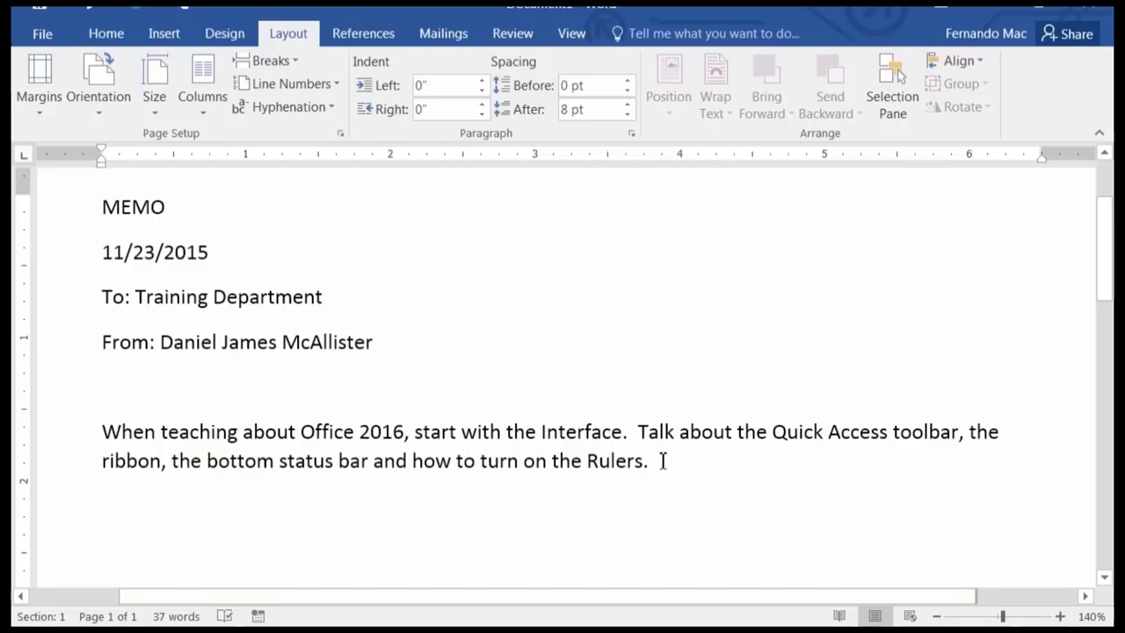
Add a 'Sincerely,' closing with the sender's name on the line below.
key("Return")
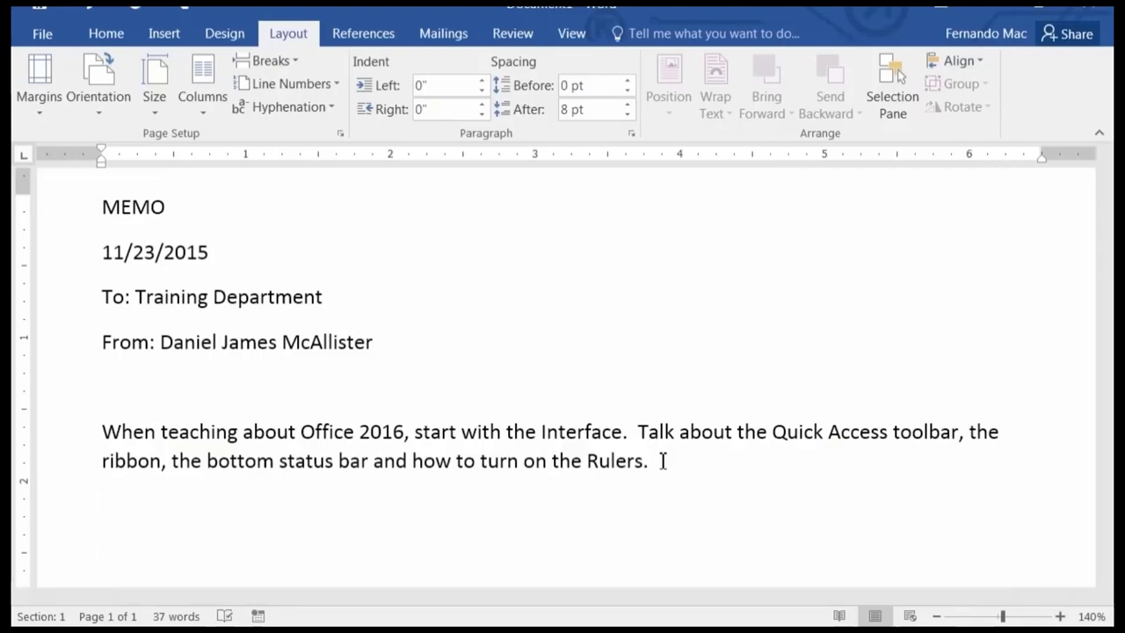
type("Sincere")
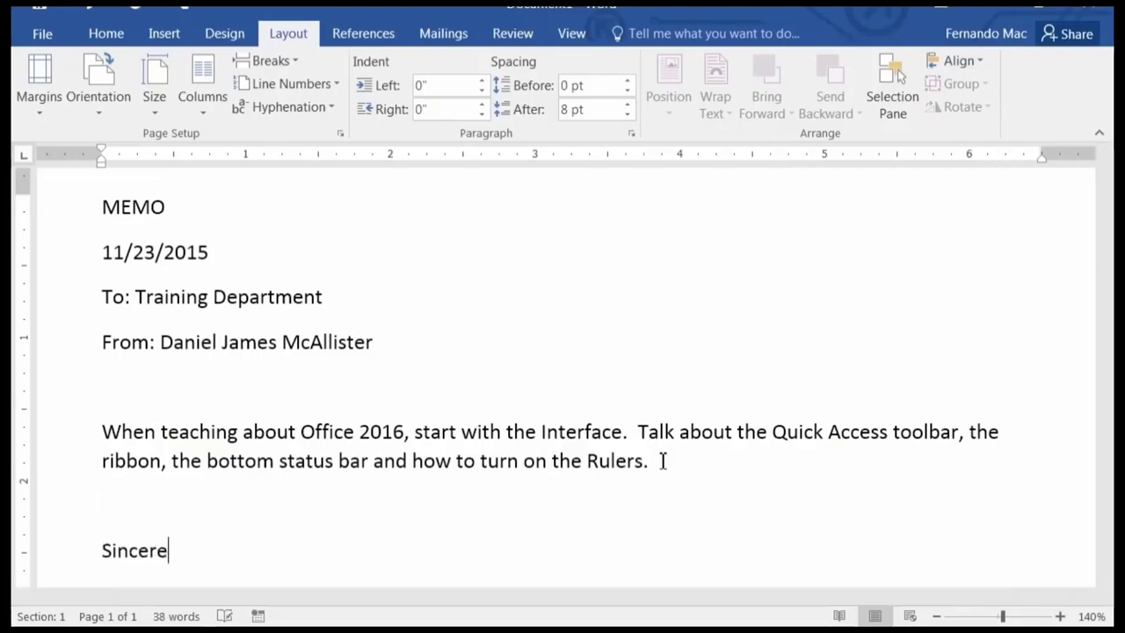
type("ly,")
key("Return")
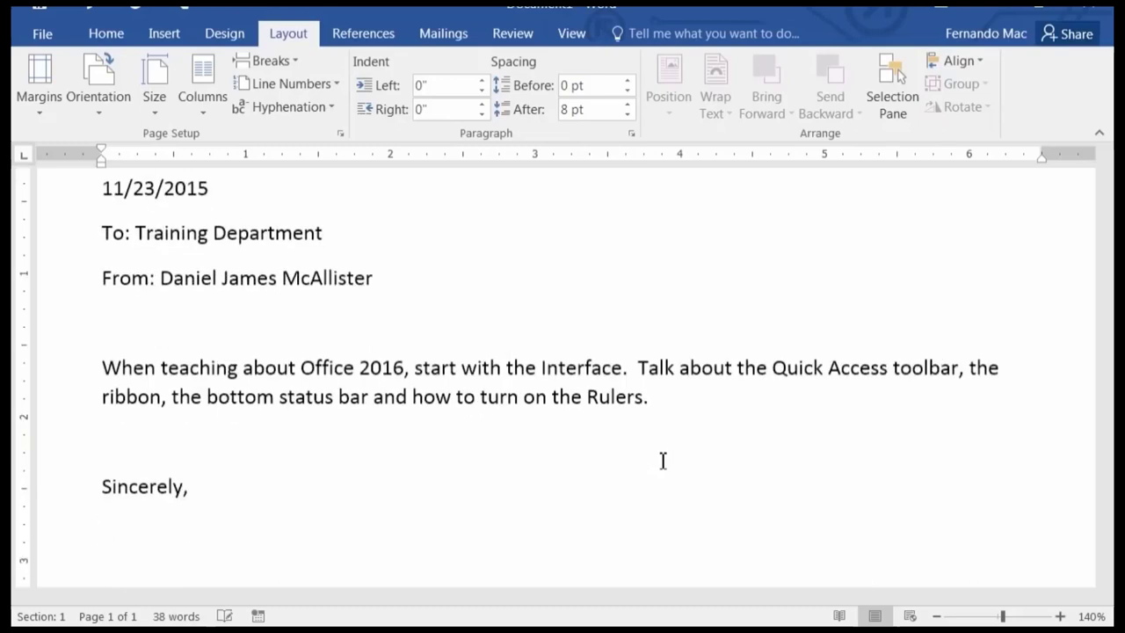
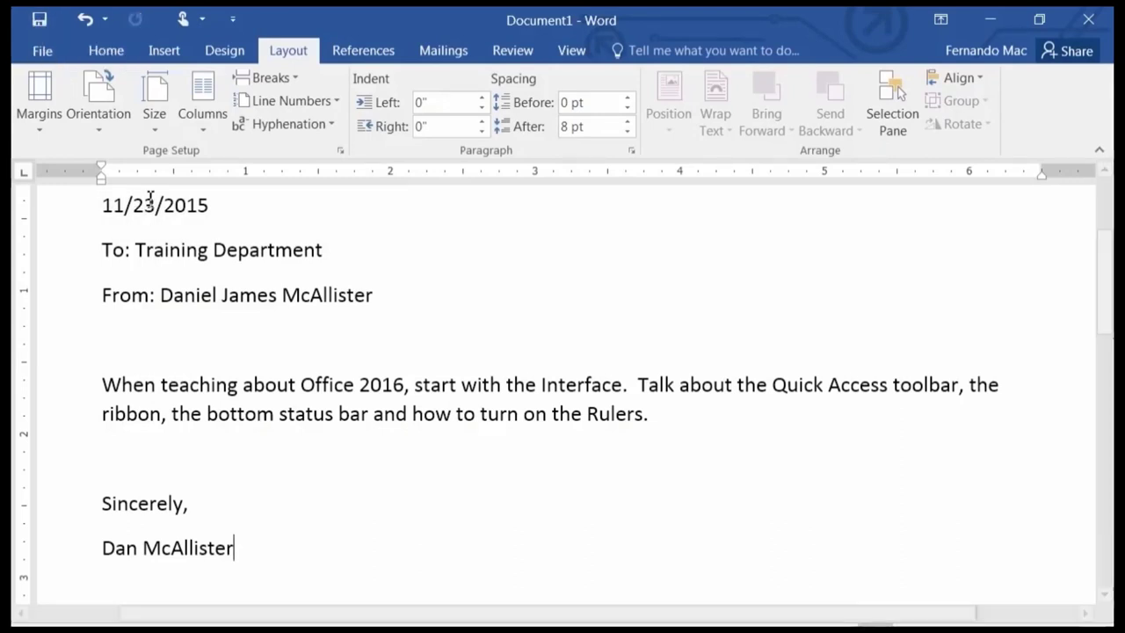
Bring up the memo's Save As page listing OneDrive, Other Web Locations, This PC and Browse.
left_click(40, 53)
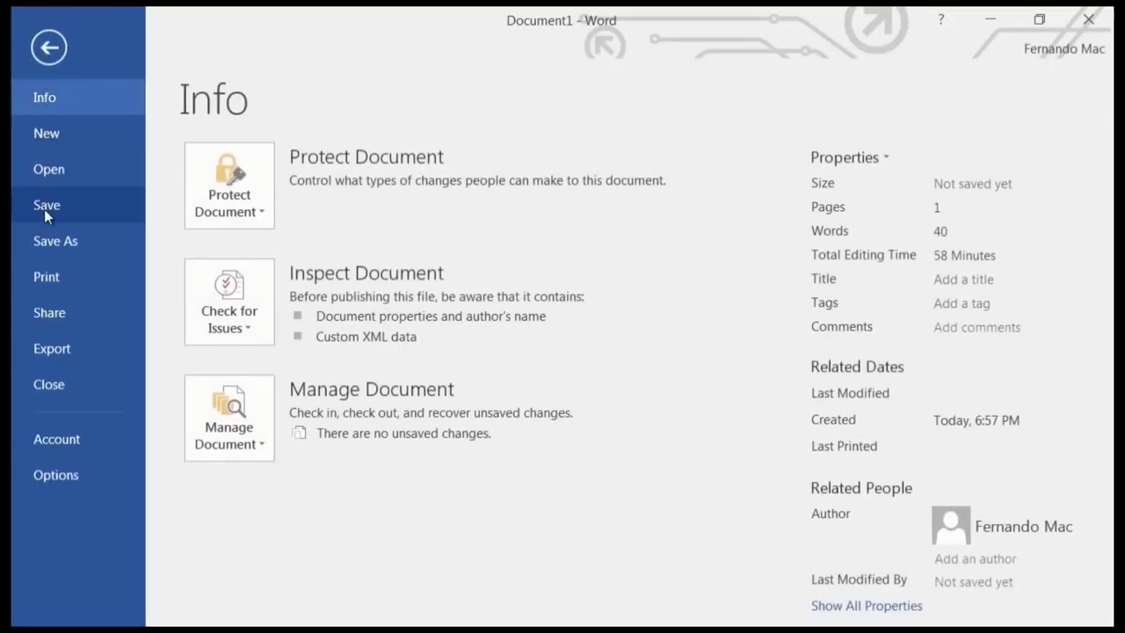
left_click(48, 46)
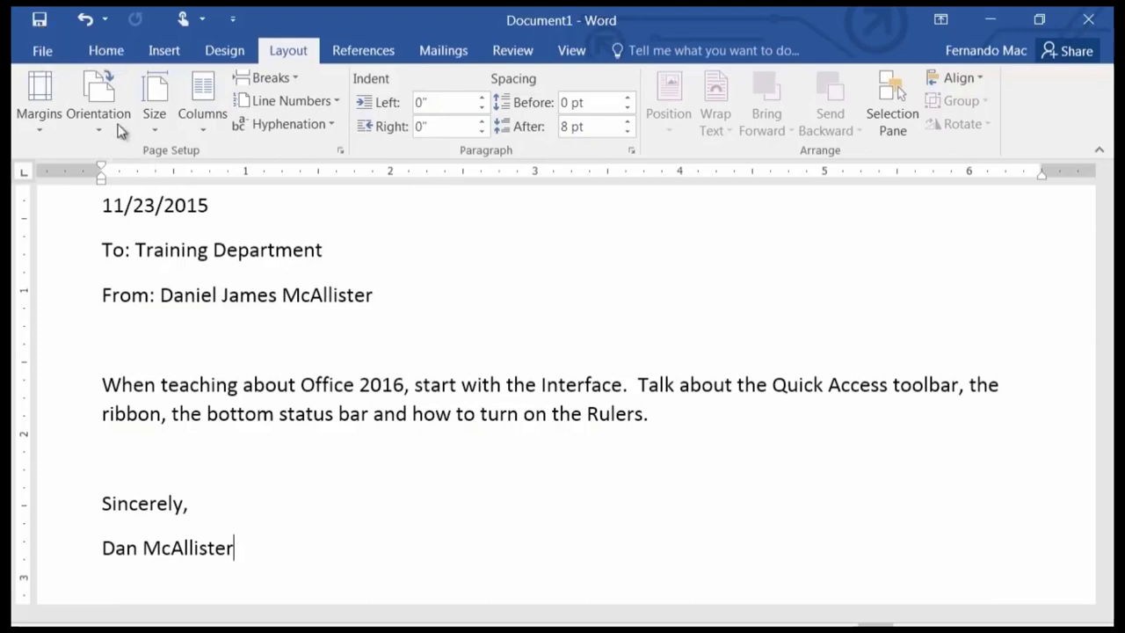
left_click(42, 21)
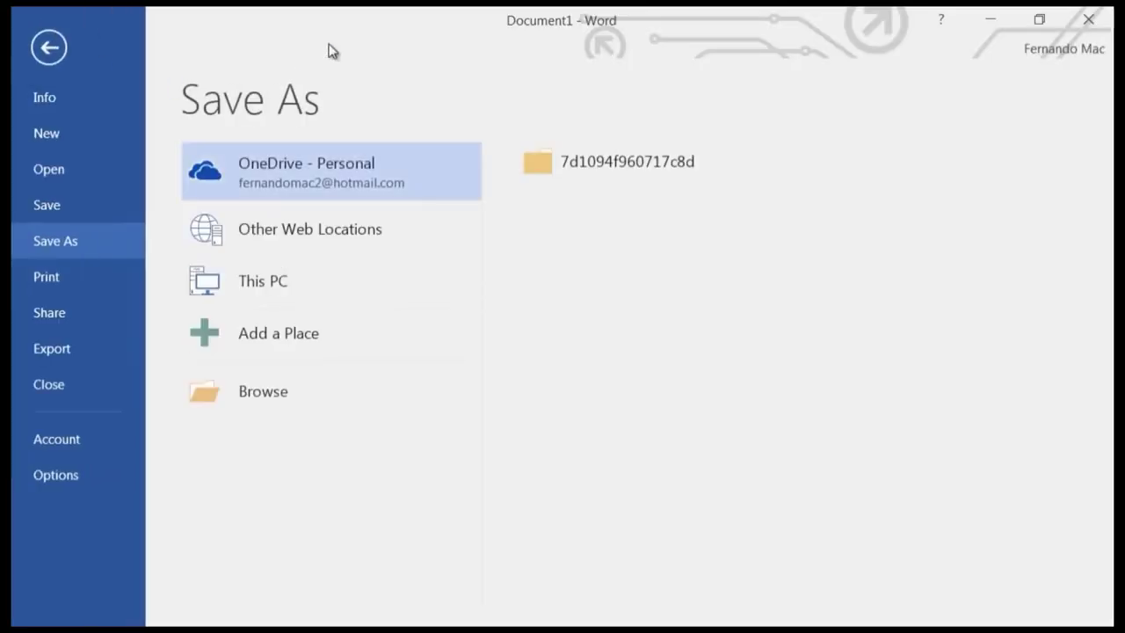
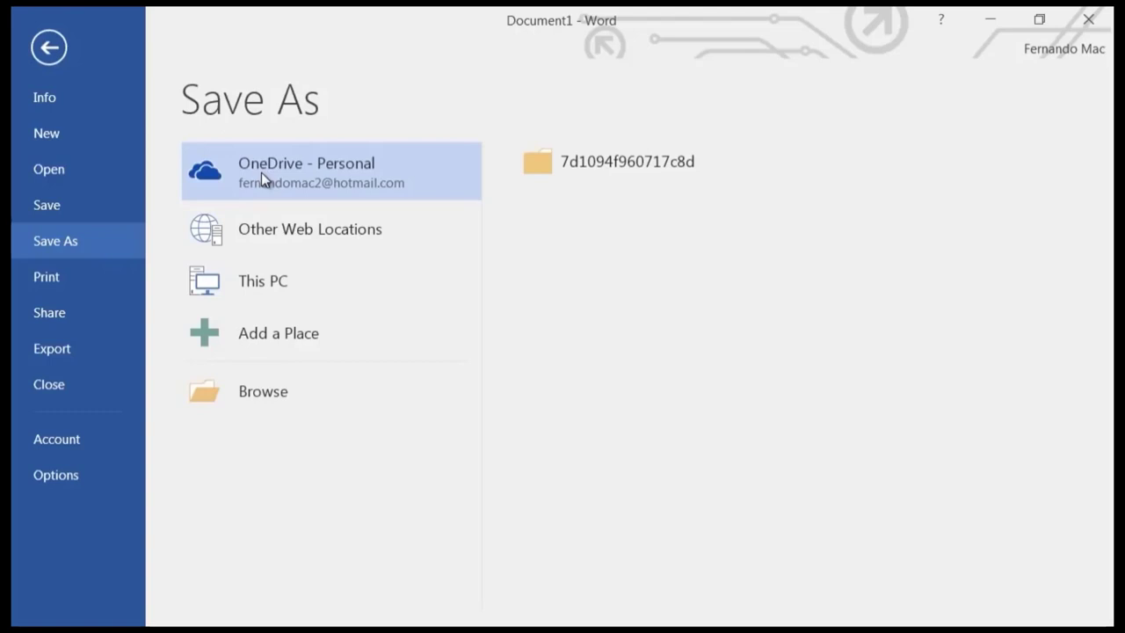
Pick This PC, then the Desktop folder, as the Save As location for MEMO.docx.
left_click(255, 283)
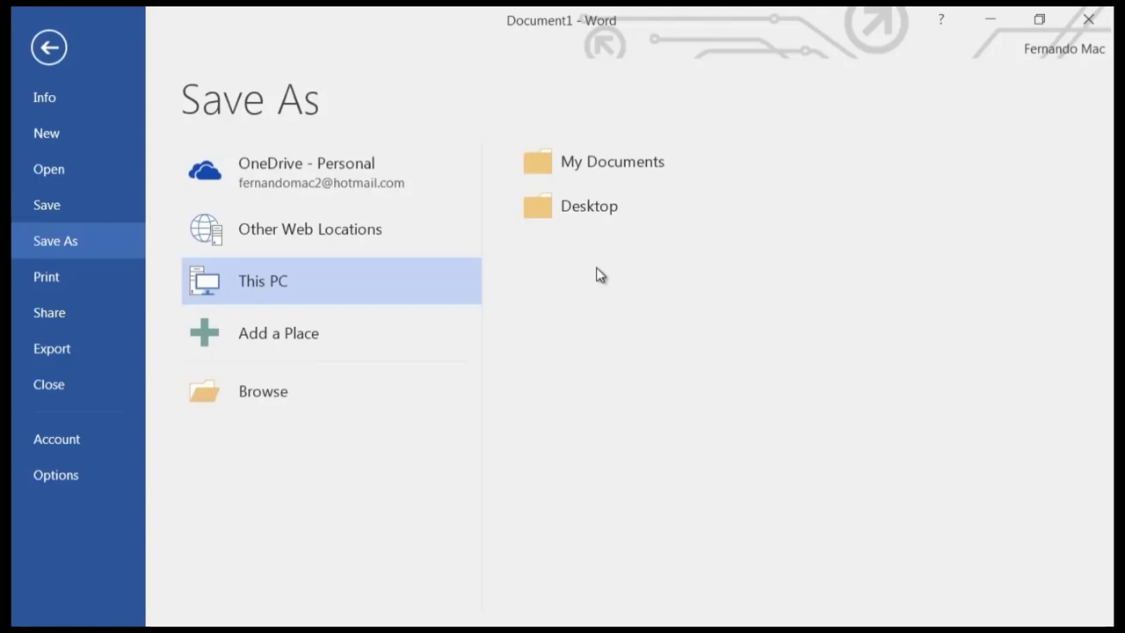
left_click(537, 209)
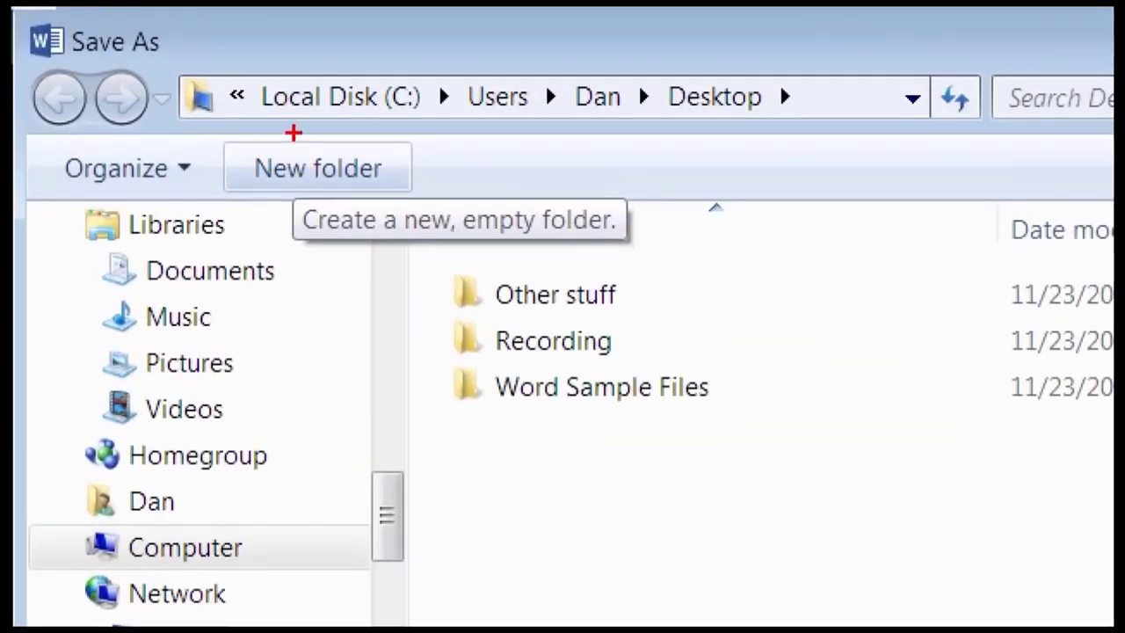
Create a new Desktop folder named 'Finished Word Documents'.
mouse_move(294, 133)
left_mouse_down()
mouse_move(225, 137)
mouse_move(325, 224)
mouse_move(485, 154)
mouse_move(328, 97)
left_mouse_up()
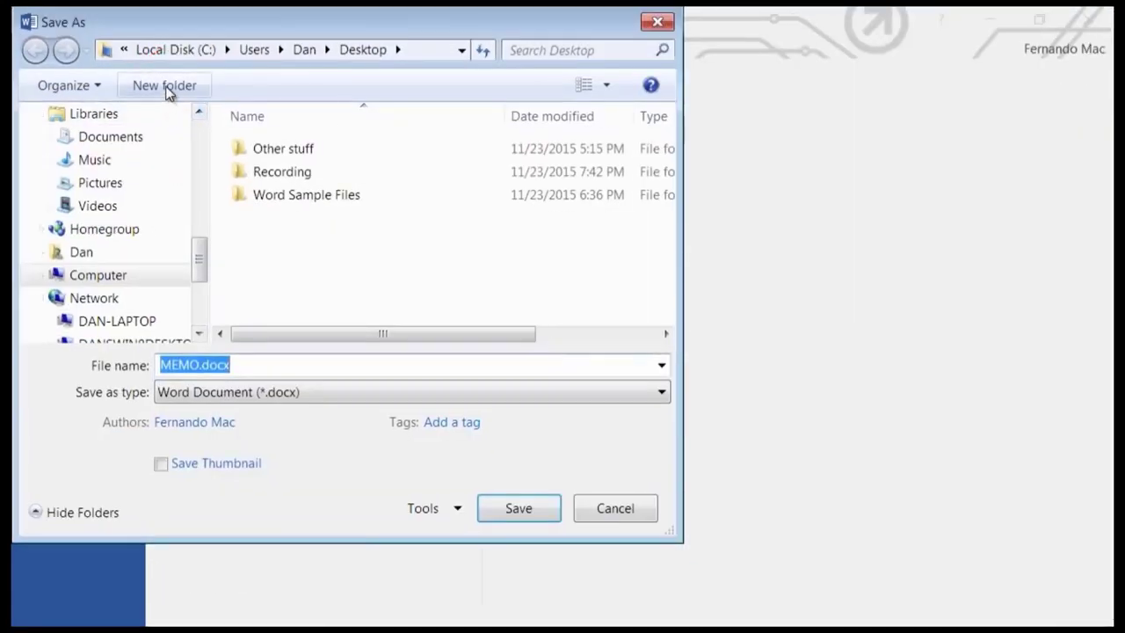
left_click(168, 90)
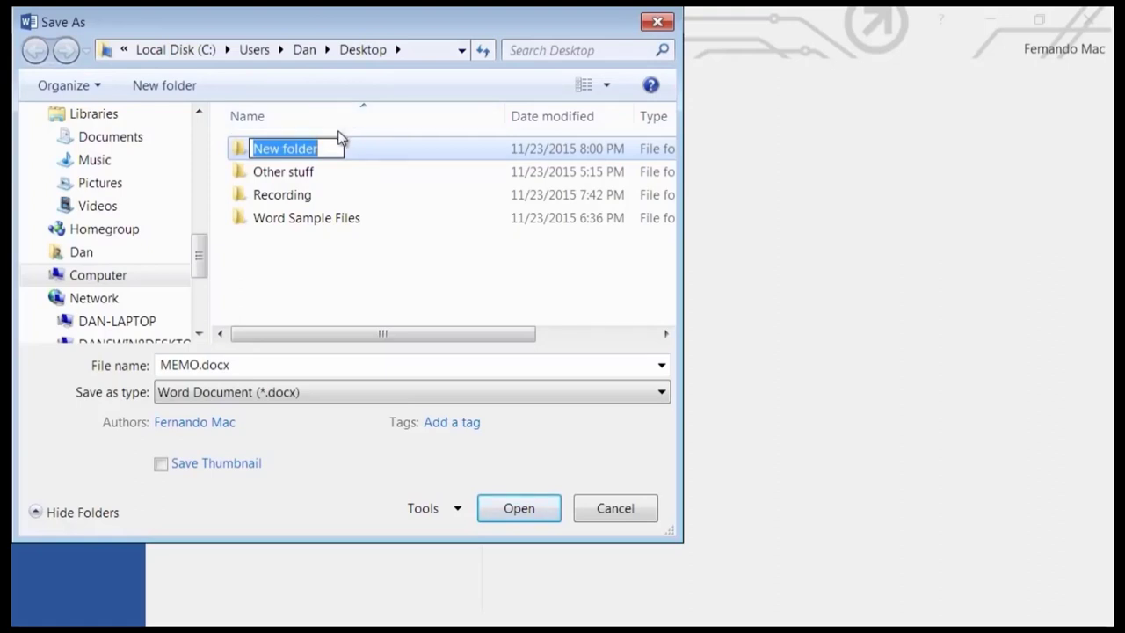
type("Fin")
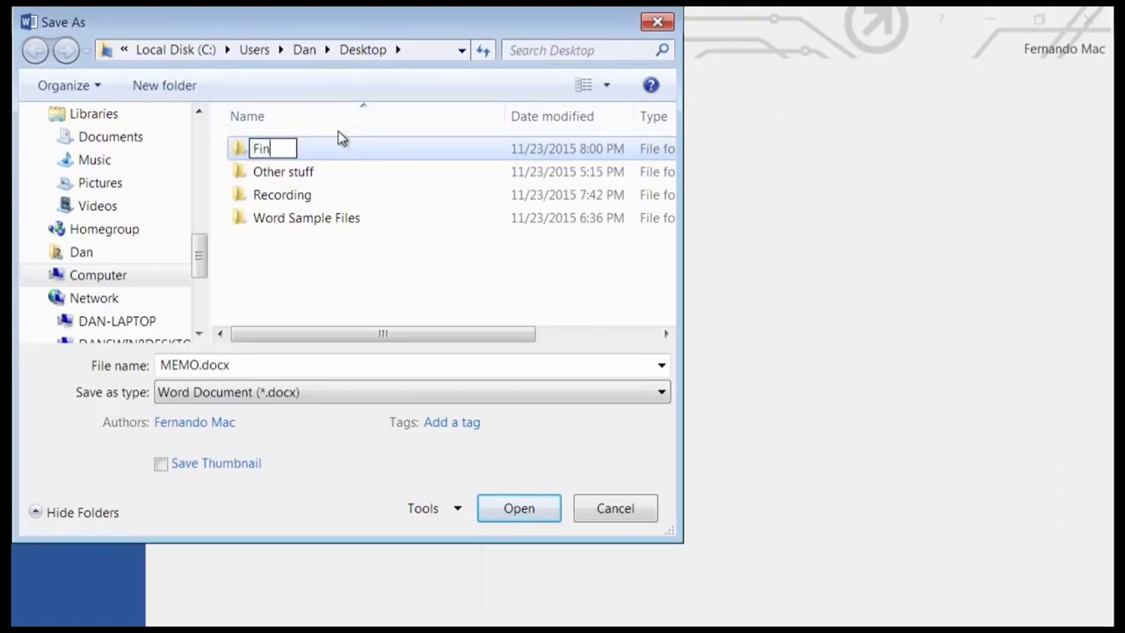
type("ished Wo")
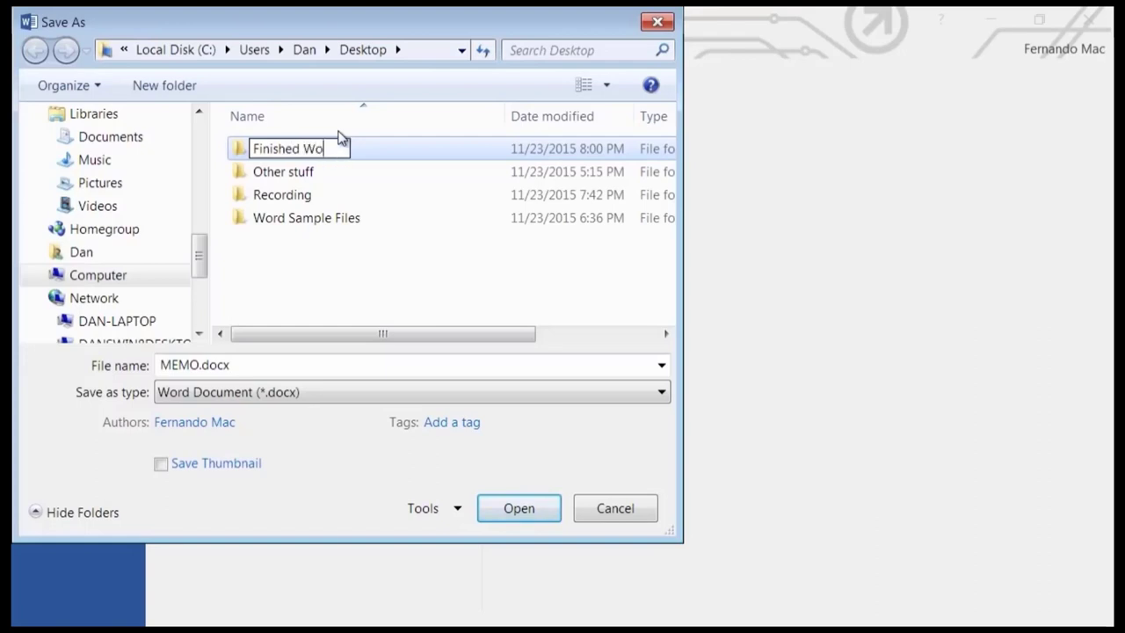
type("rd Documents")
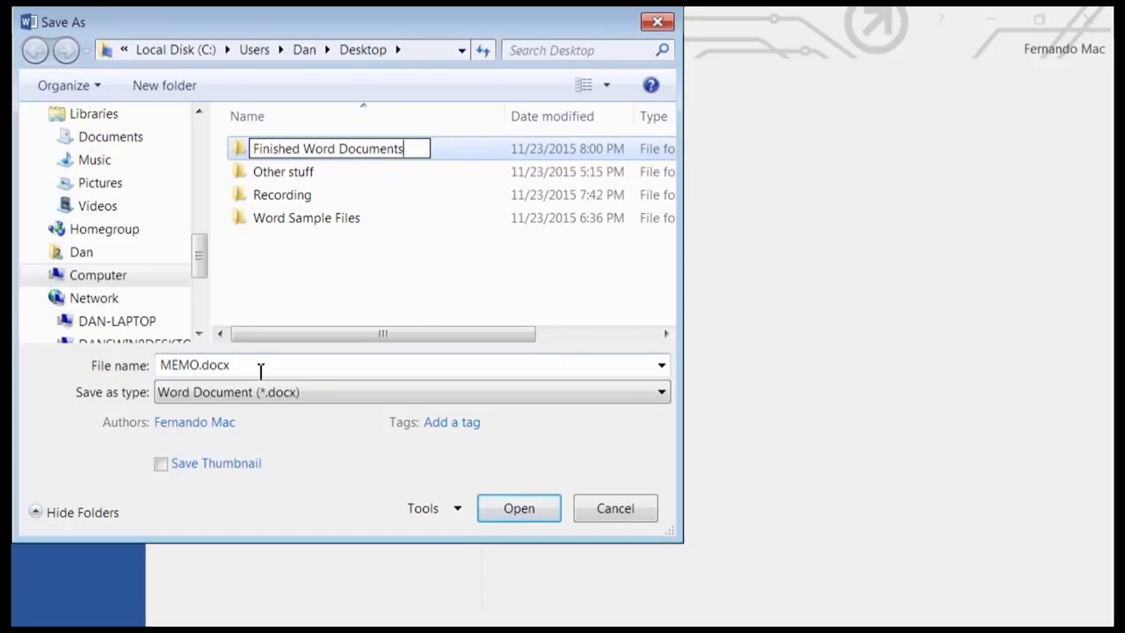
left_click(233, 369)
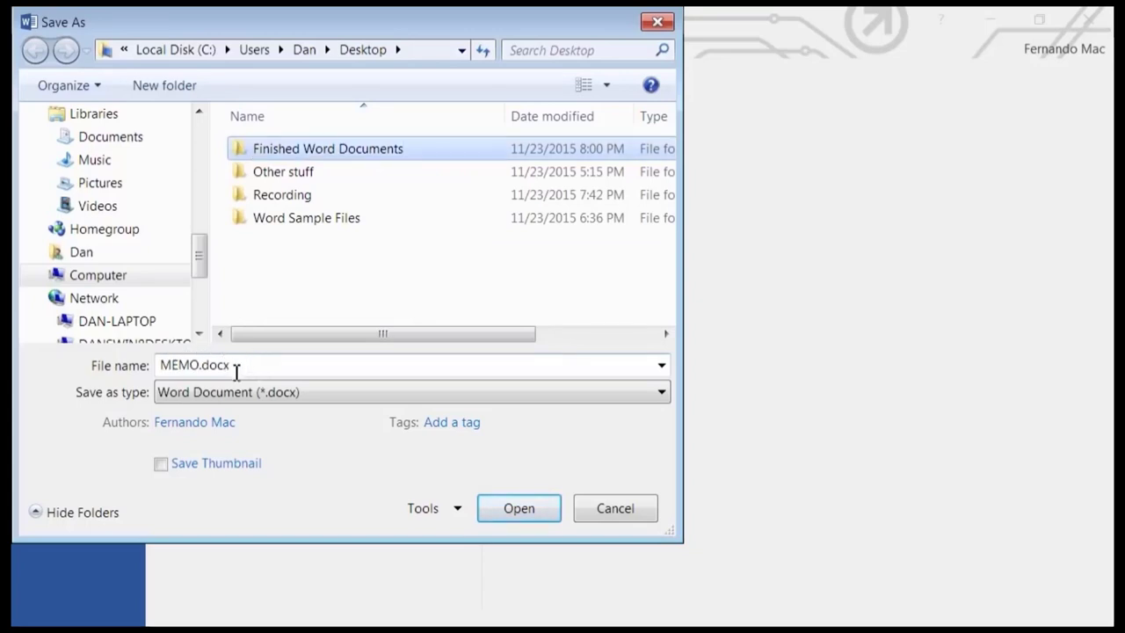
Open Finished Word Documents and save the memo there as MEMO.docx.
left_click(235, 369)
left_click(251, 366)
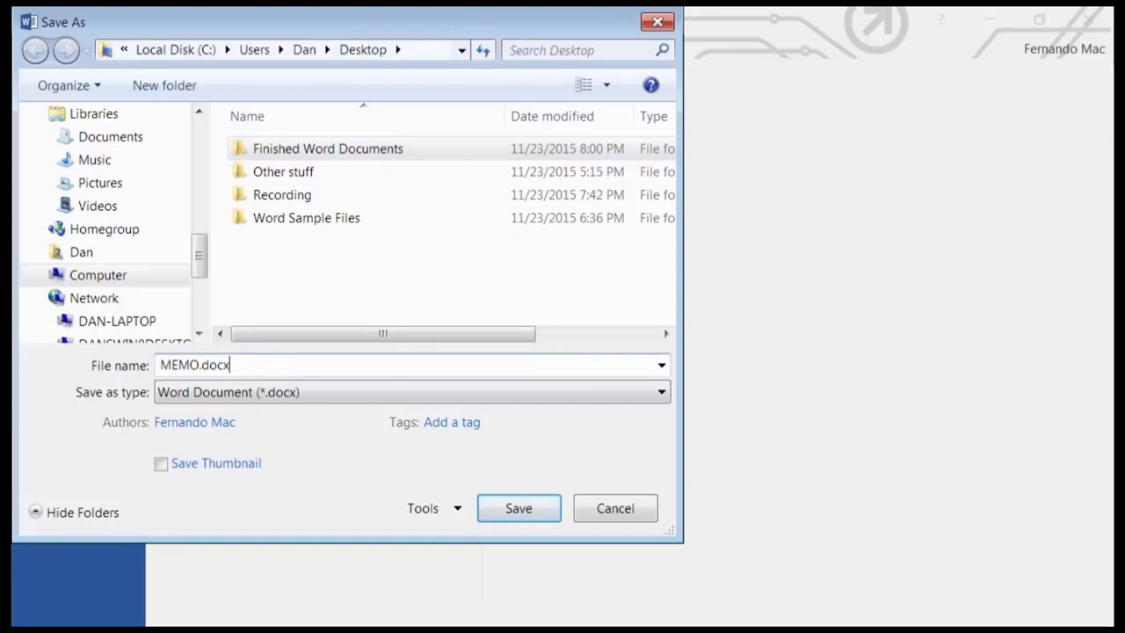
double_click(281, 149)
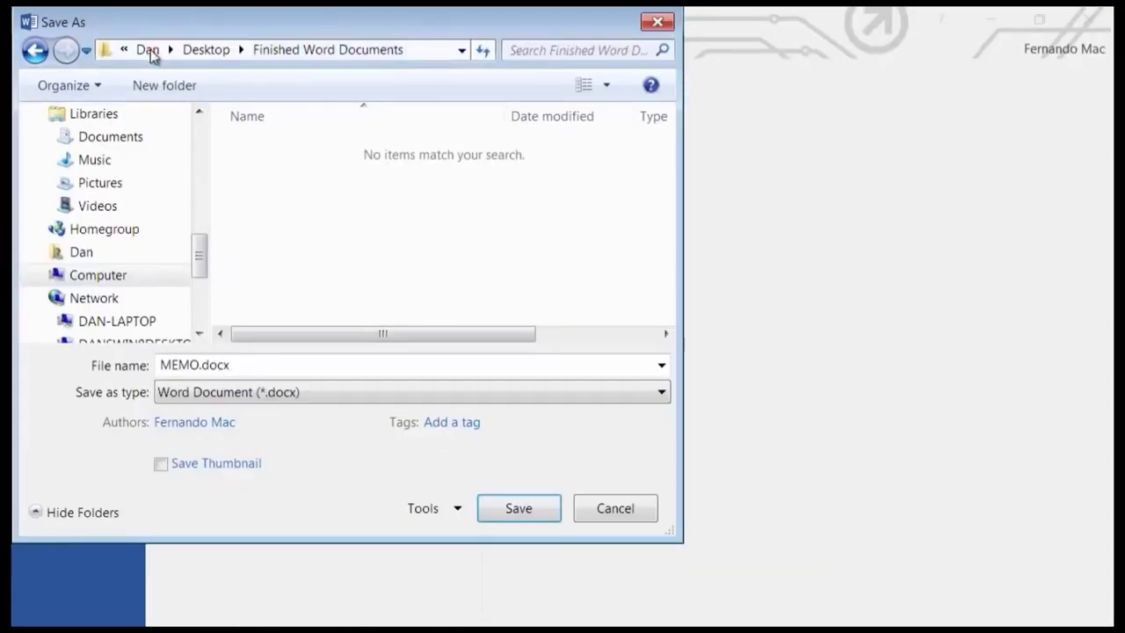
left_click(517, 508)
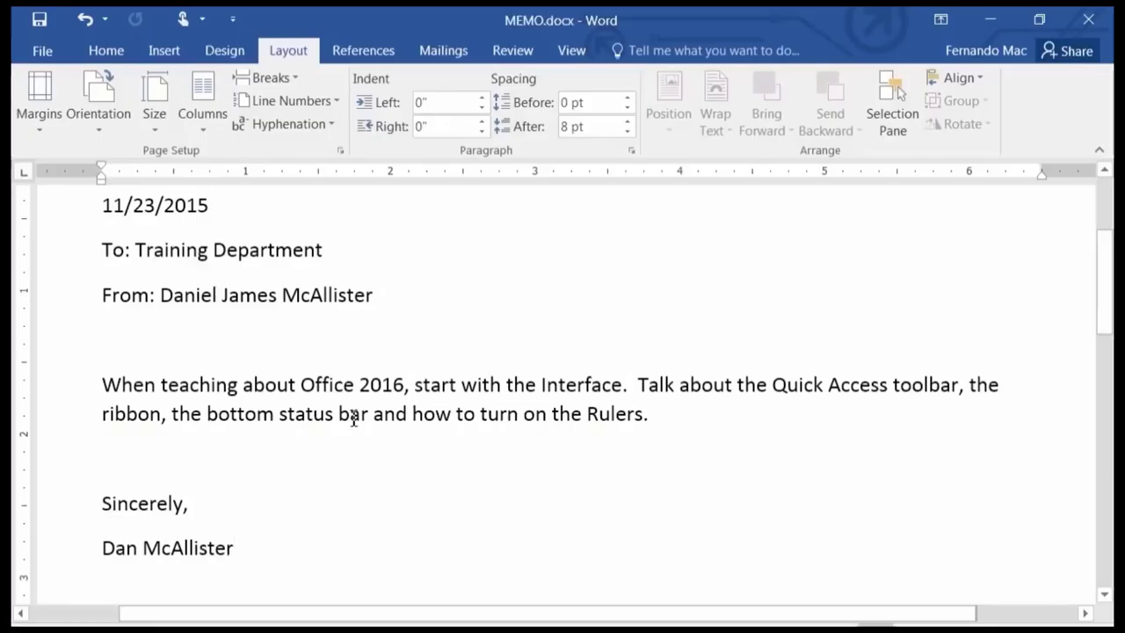
scroll(374, 361, "up", 3)
scroll(373, 365, "down", 2)
scroll(372, 375, "up", 1)
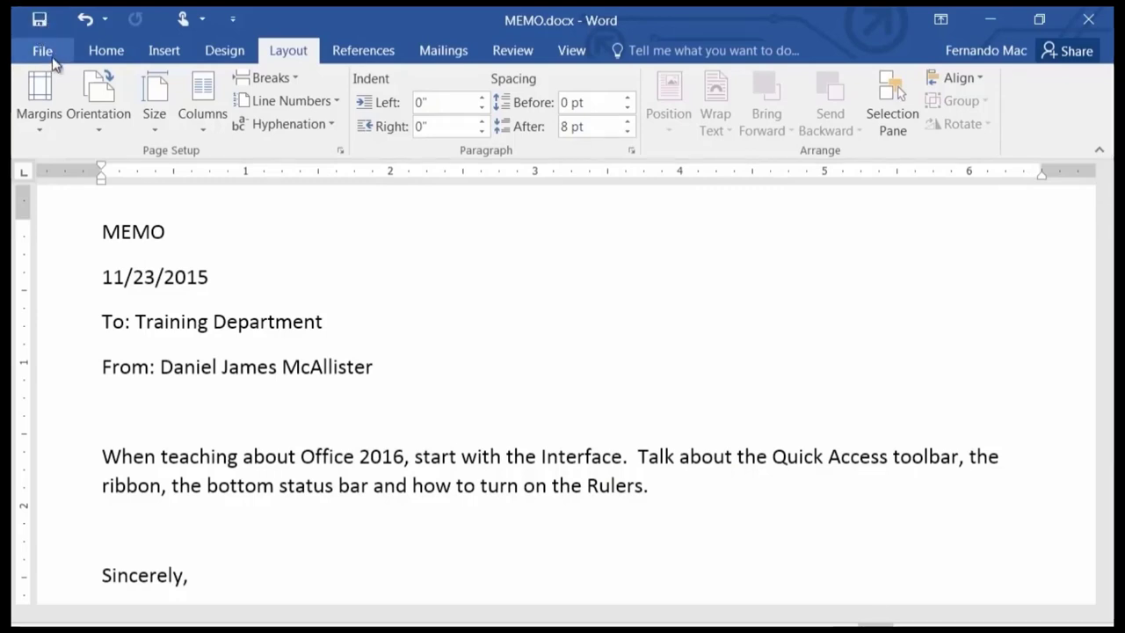
Save MEMO.docx again via Save As into Desktop > Finished Word Documents.
left_click(46, 51)
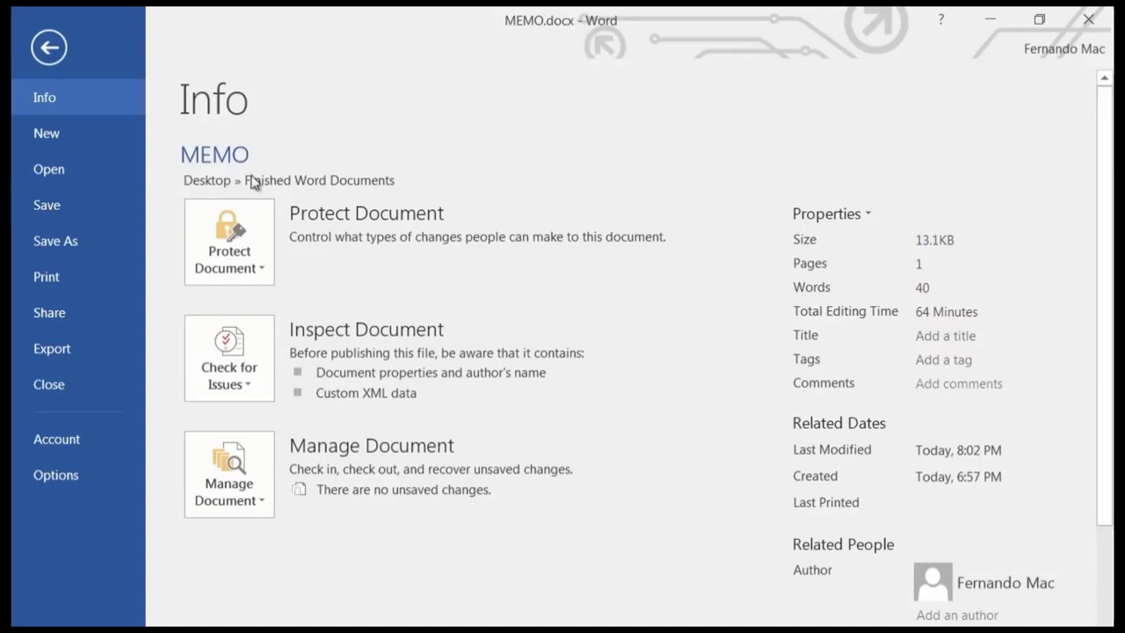
left_click(67, 242)
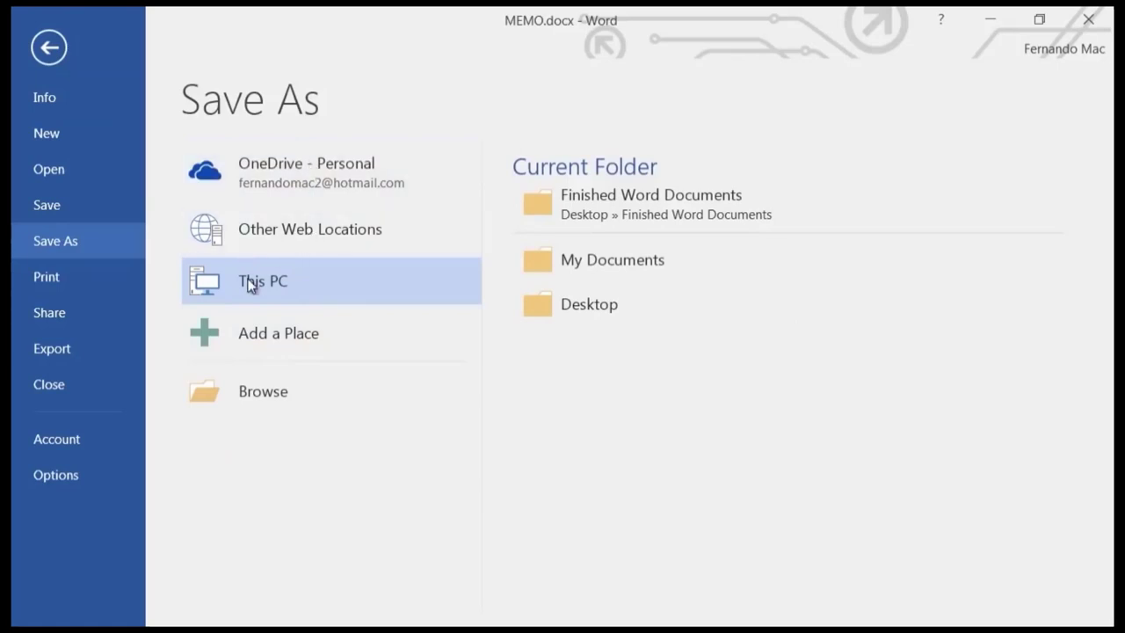
left_click(549, 314)
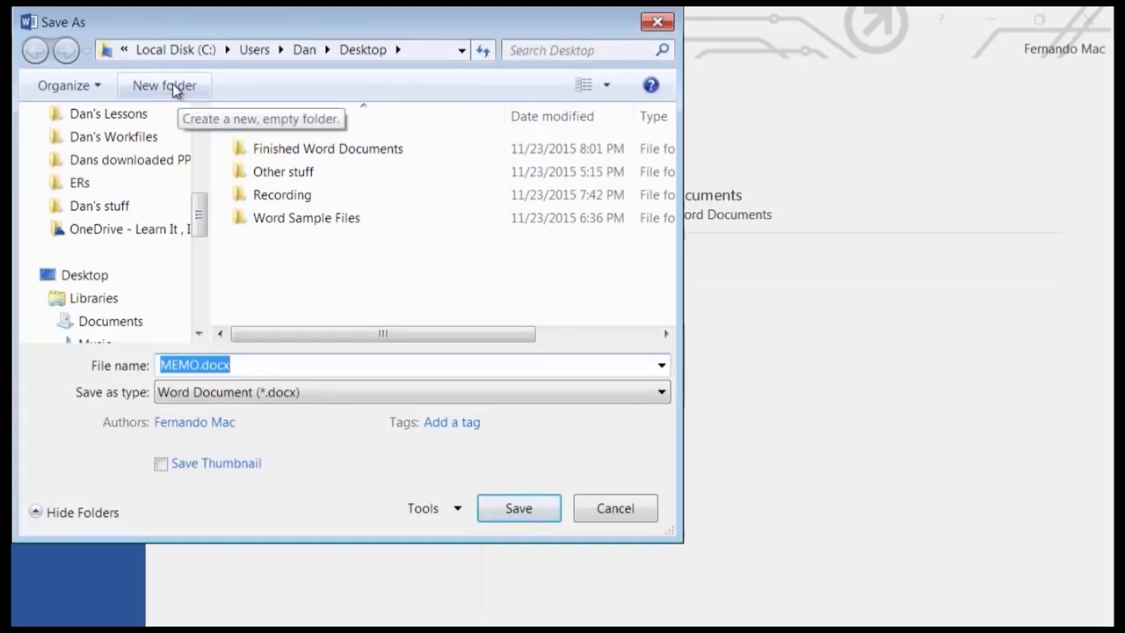
double_click(324, 149)
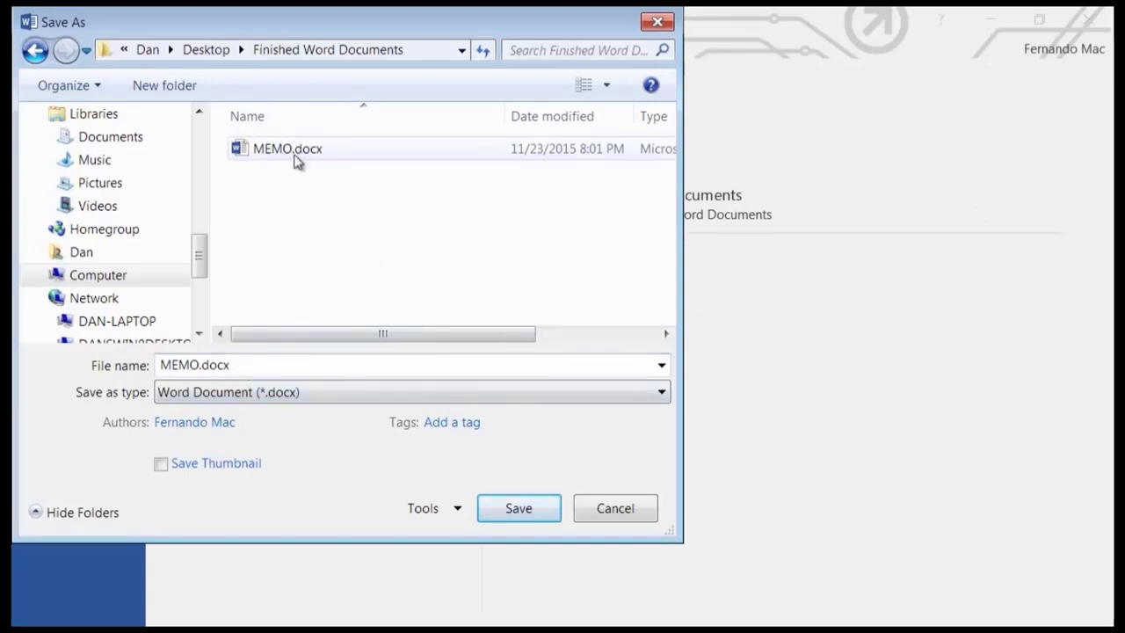
left_click(522, 515)
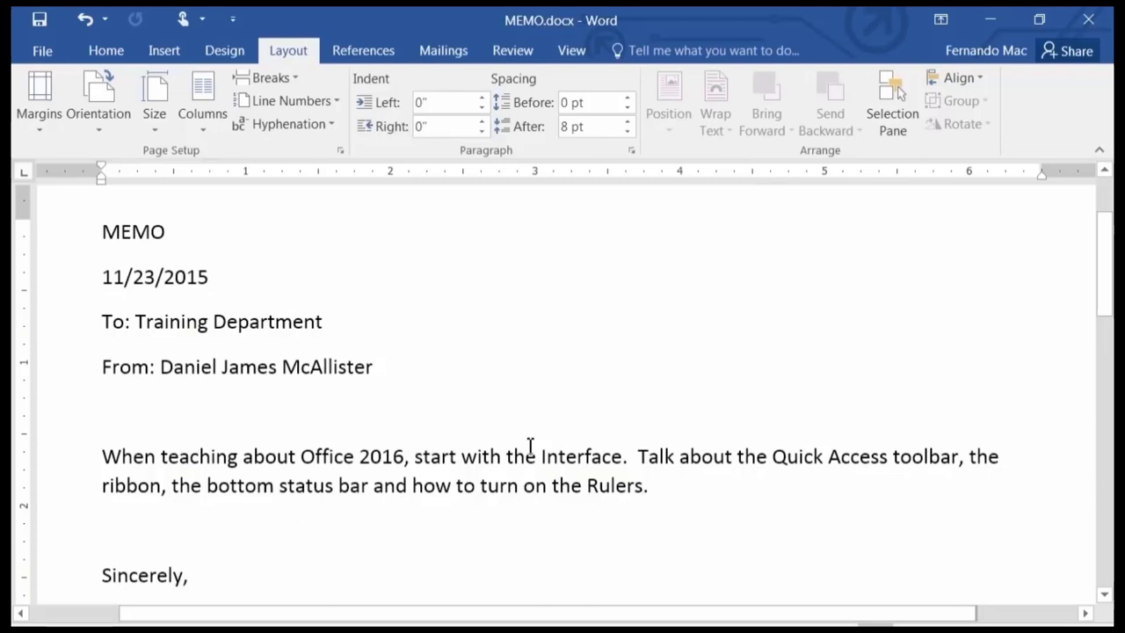
Scroll through the memo to review it, then show the Home ribbon's formatting commands.
scroll(597, 376, "down", 3)
scroll(432, 437, "up", 3)
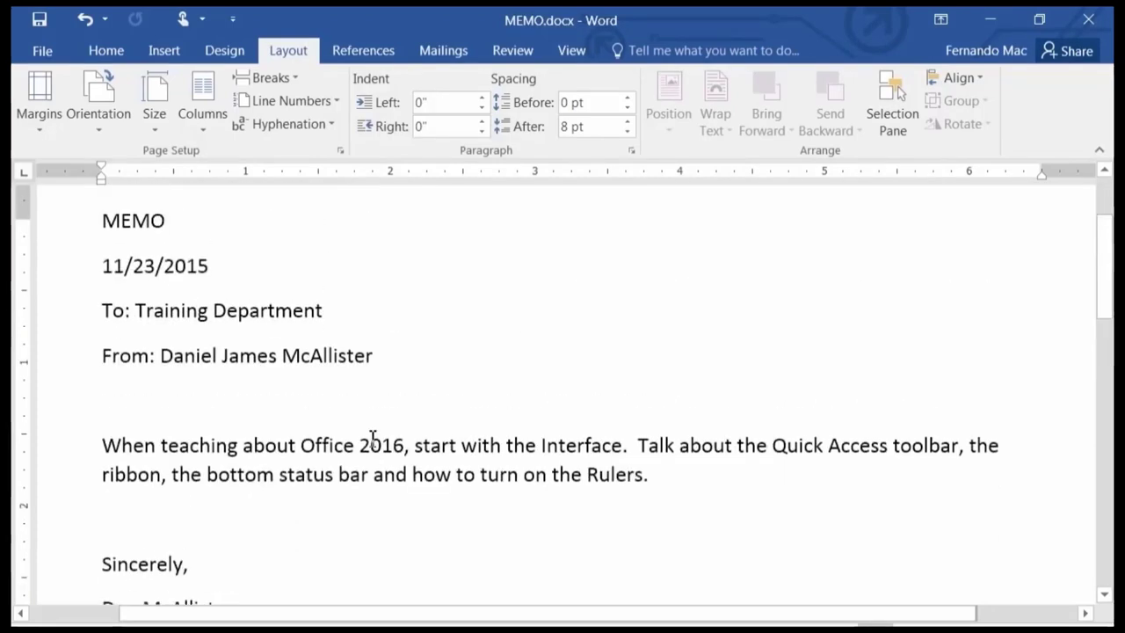
scroll(373, 437, "up", 1)
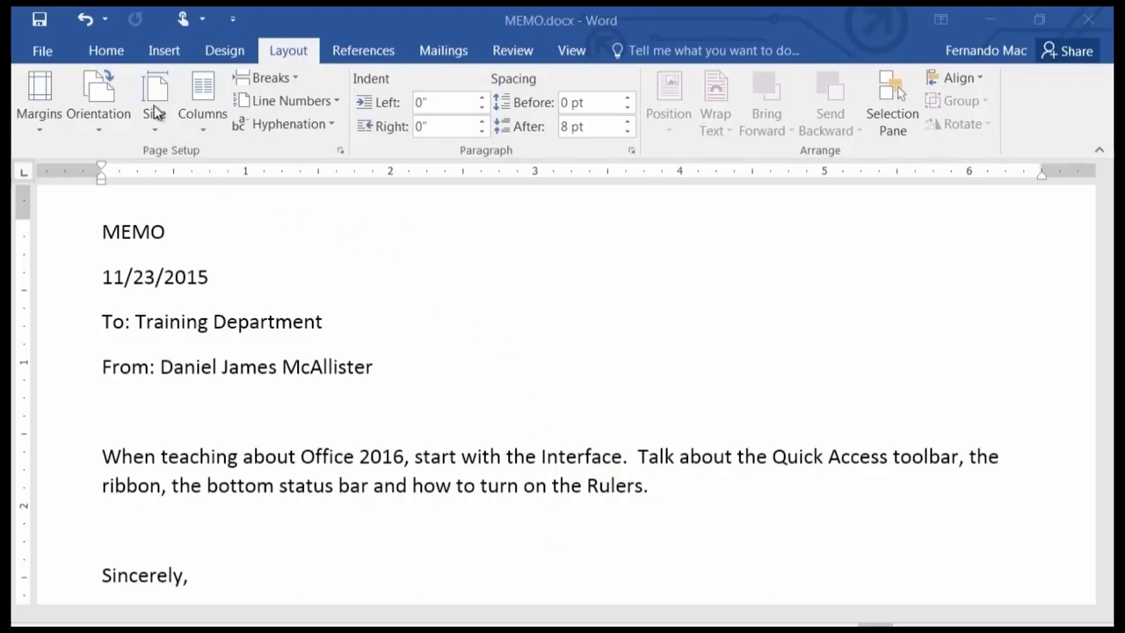
left_click(103, 51)
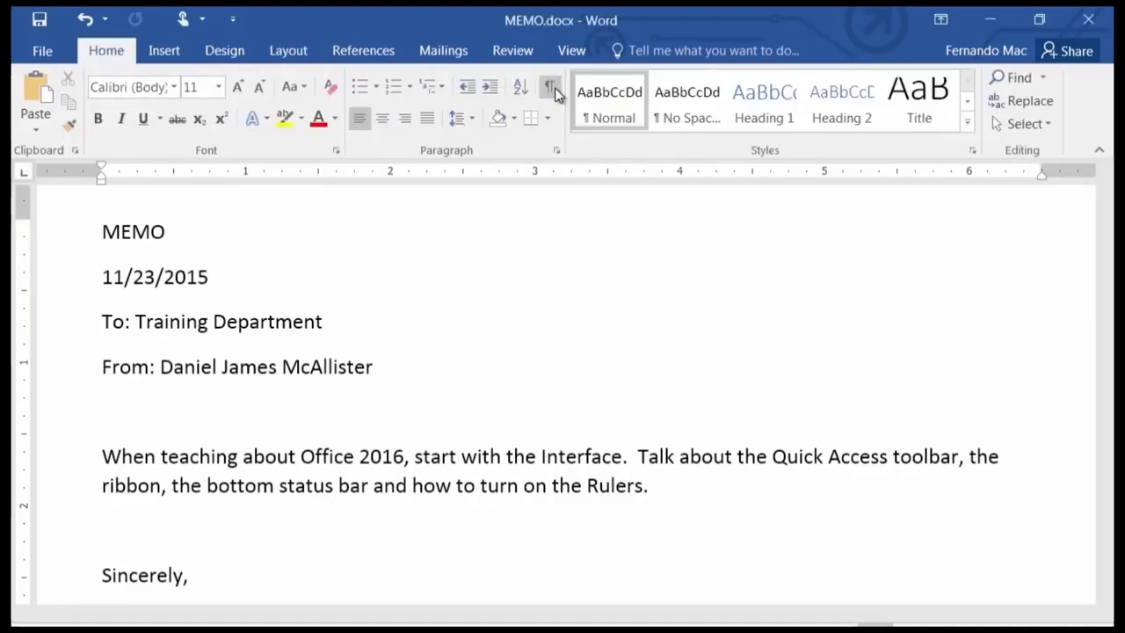
left_click(547, 111)
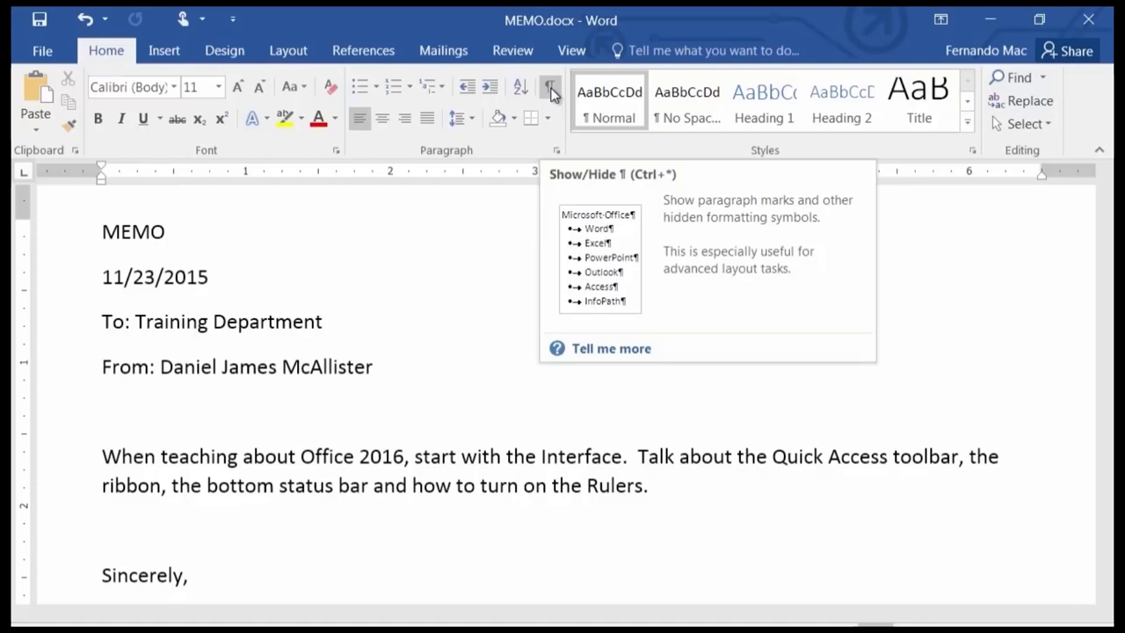
left_click(550, 91)
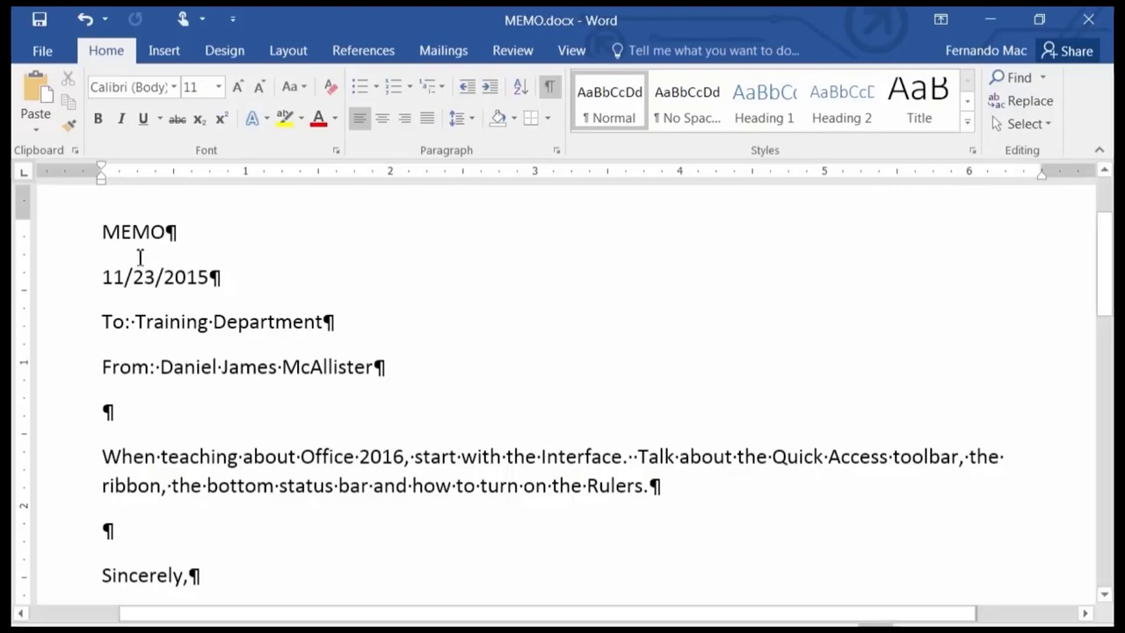
left_click(199, 282)
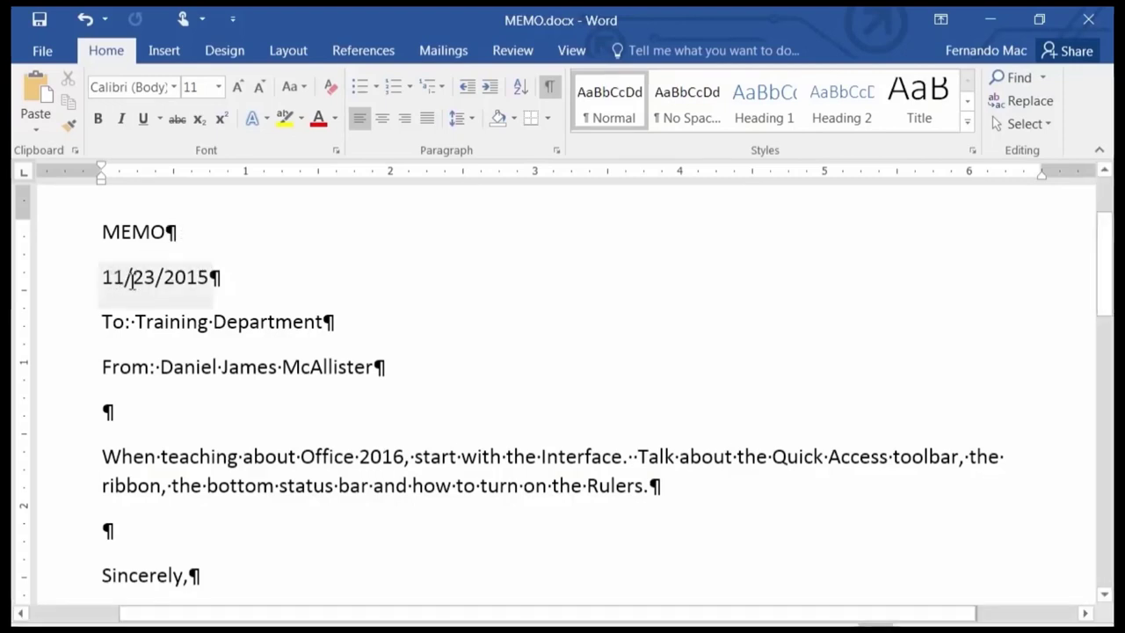
left_click(230, 278)
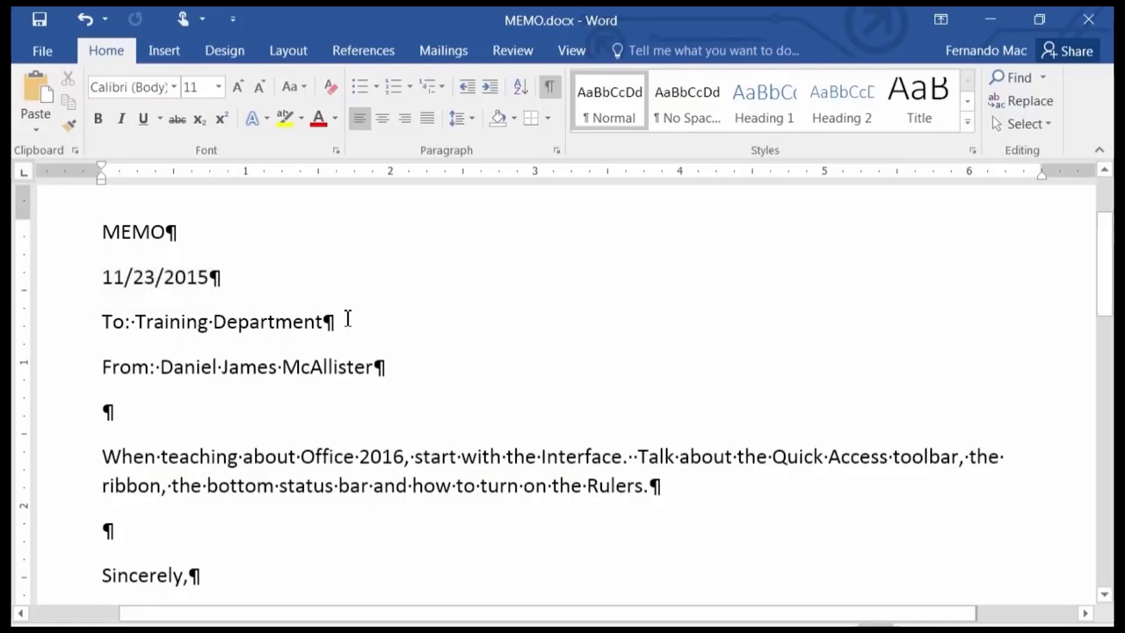
key("ctrl+End")
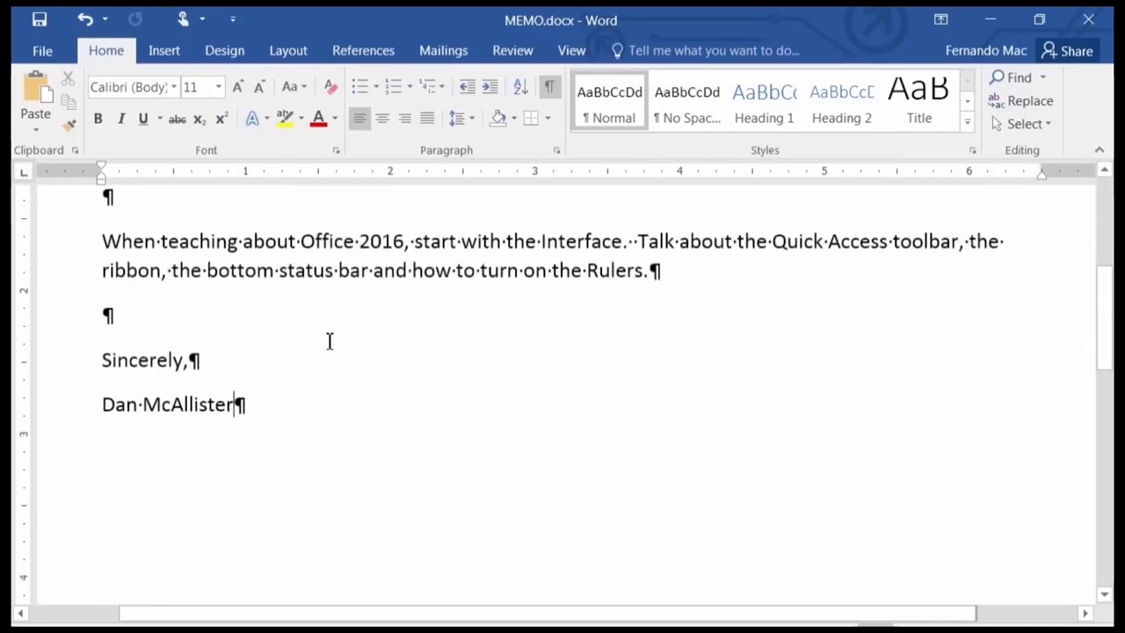
scroll(367, 395, "up", 3)
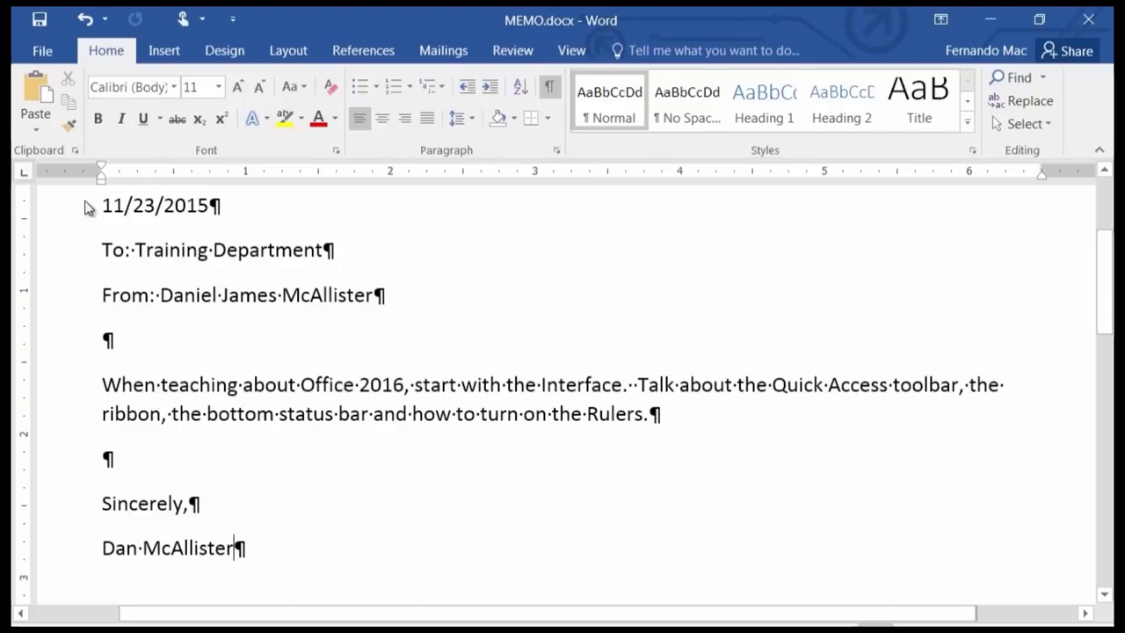
Go to File > Open to show the Recent documents list.
left_click(41, 51)
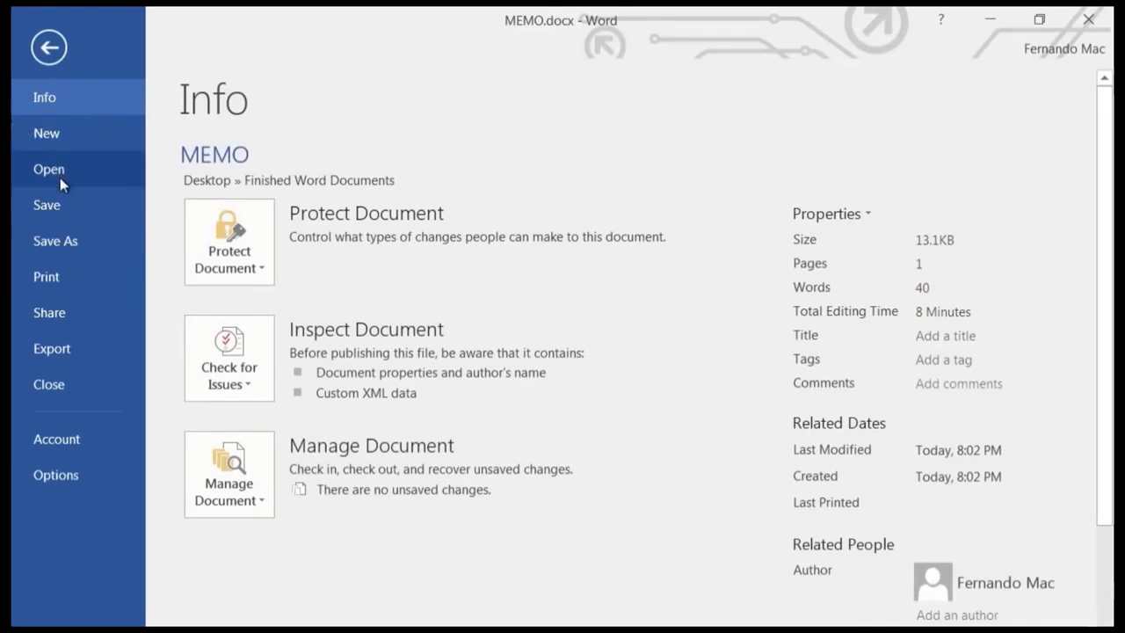
left_click(61, 175)
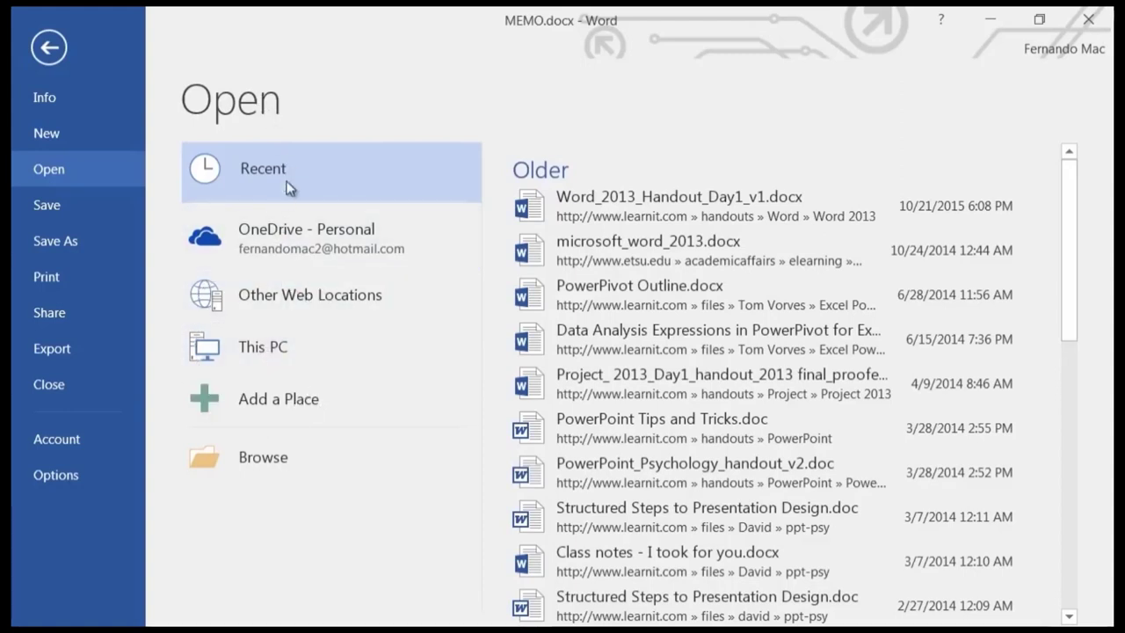
Review This PC's My Documents folders, then launch the Browse file dialog.
left_click(277, 356)
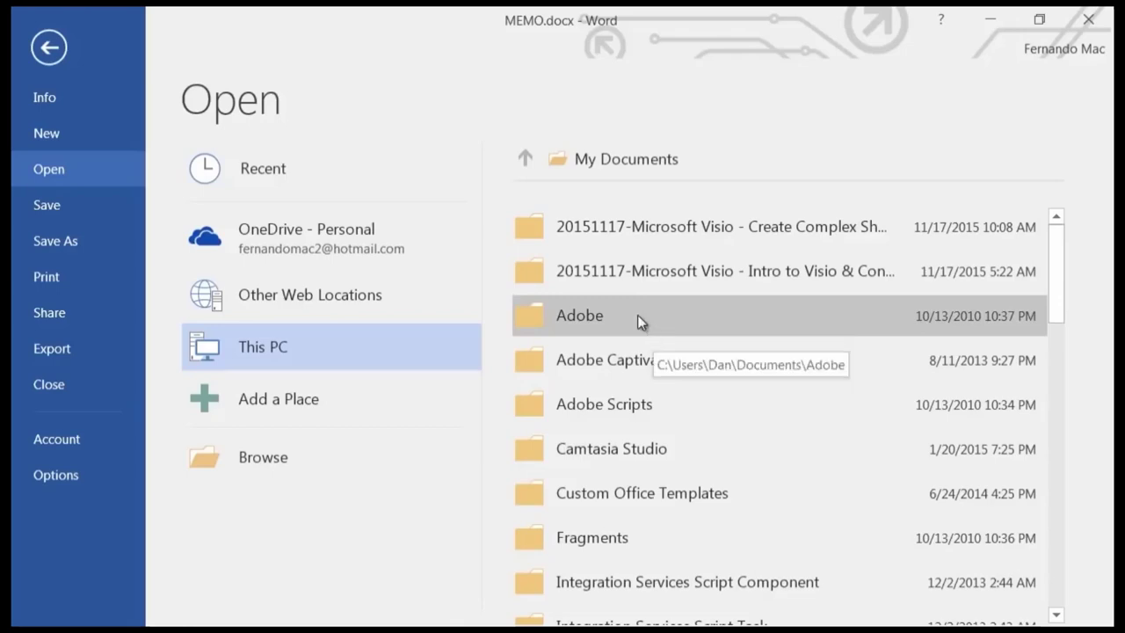
scroll(660, 299, "down", 5)
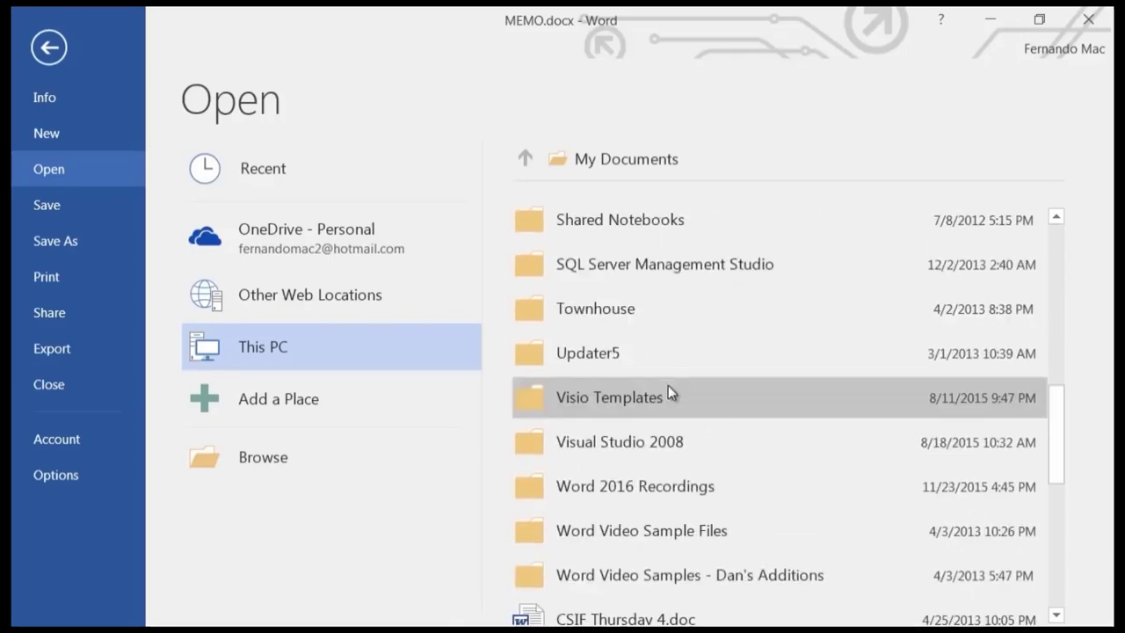
scroll(668, 395, "down", 3)
scroll(673, 395, "up", 4)
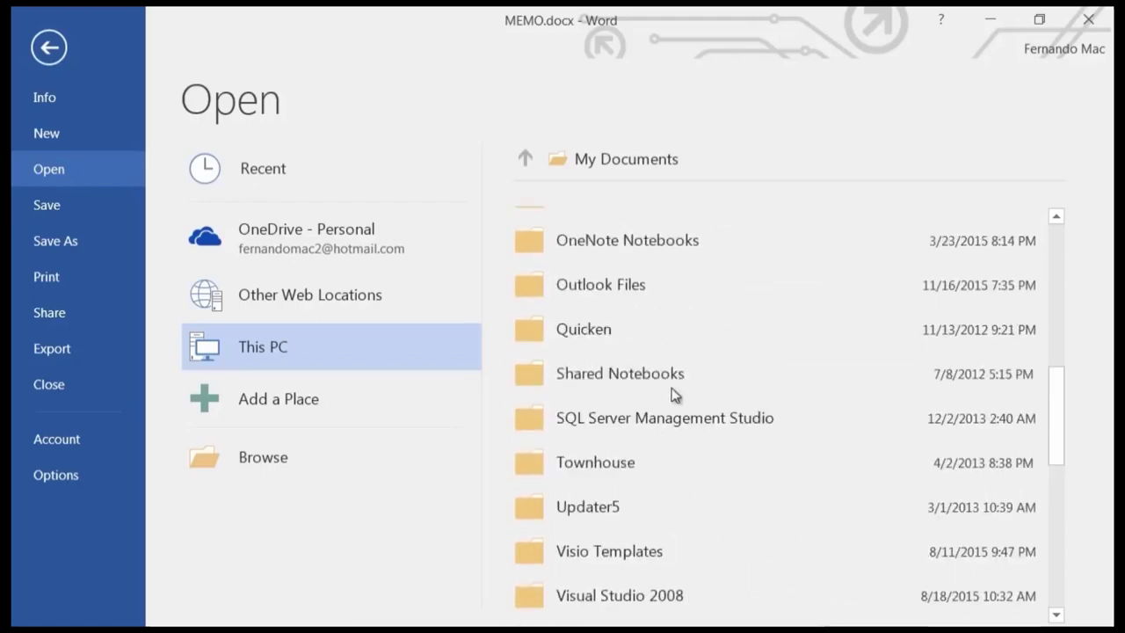
scroll(663, 351, "up", 4)
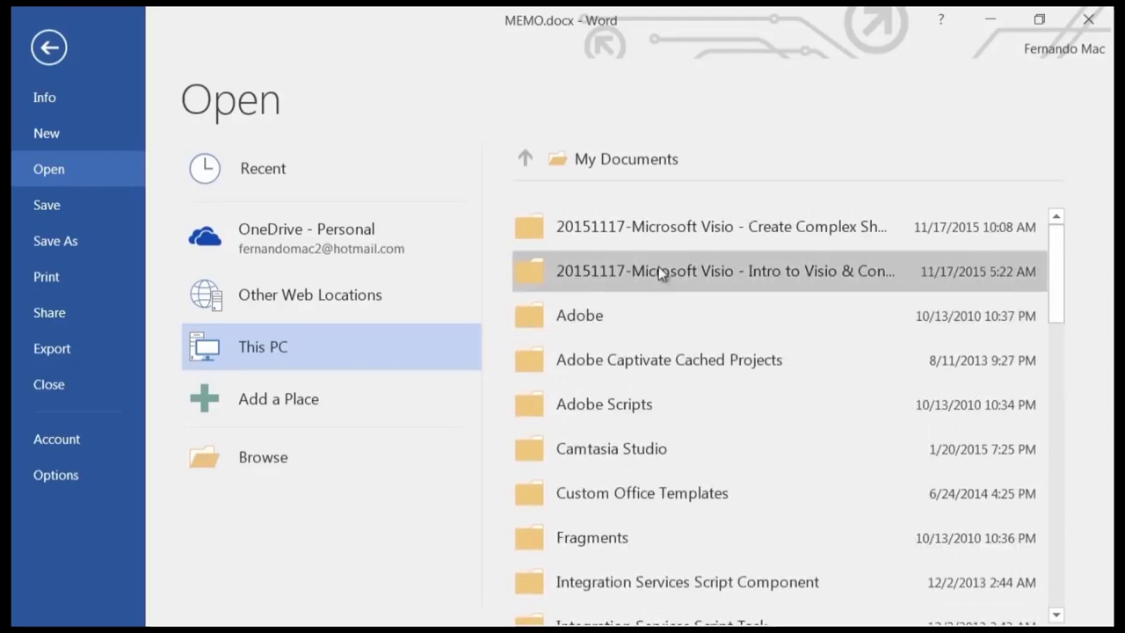
left_click(243, 471)
In the Browse dialog, go to Desktop under Favorites in the navigation pane.
left_click(244, 469)
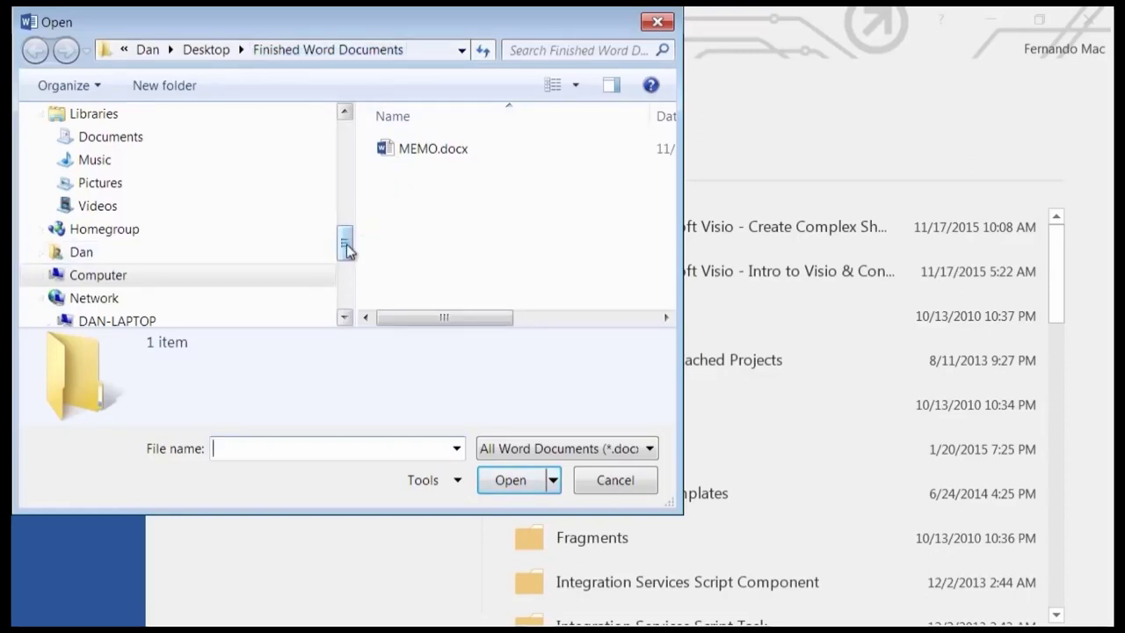
left_click_drag(347, 236, 347, 140)
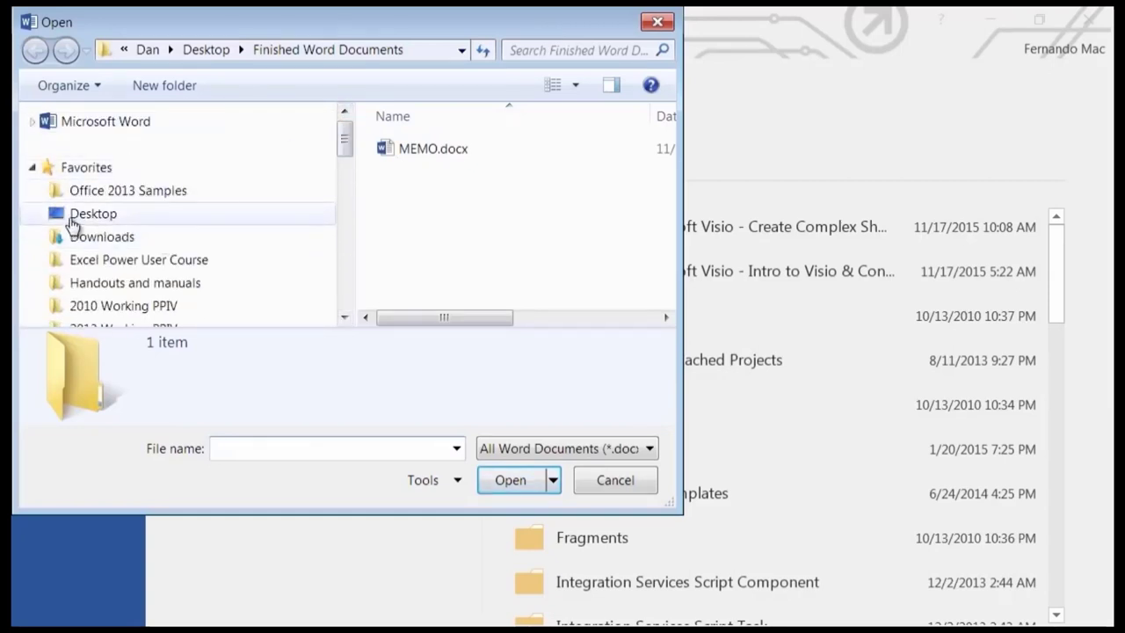
left_click(74, 220)
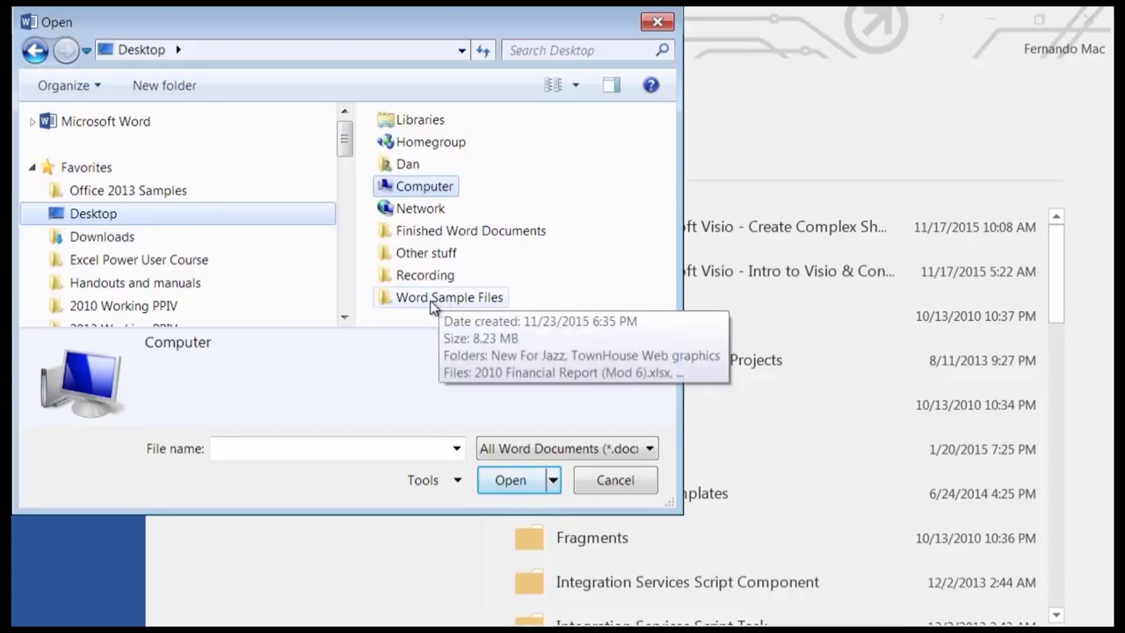
Drag Word Sample Files and Finished Word Documents into Favorites, then open Word Sample Files.
left_click_drag(409, 300, 345, 238)
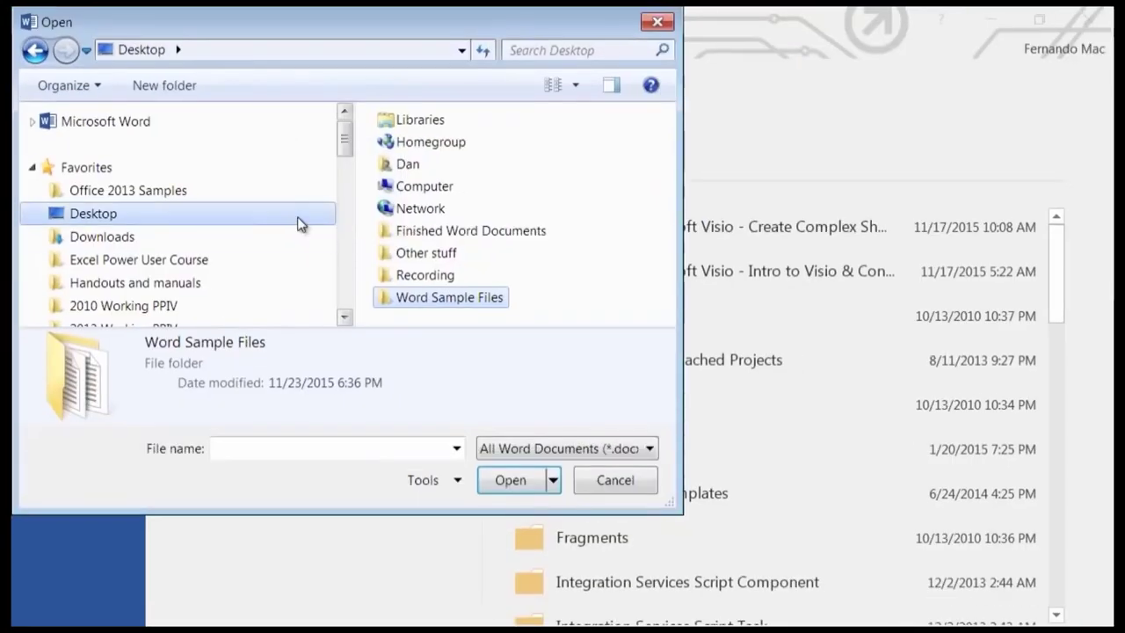
left_click_drag(410, 295, 163, 256)
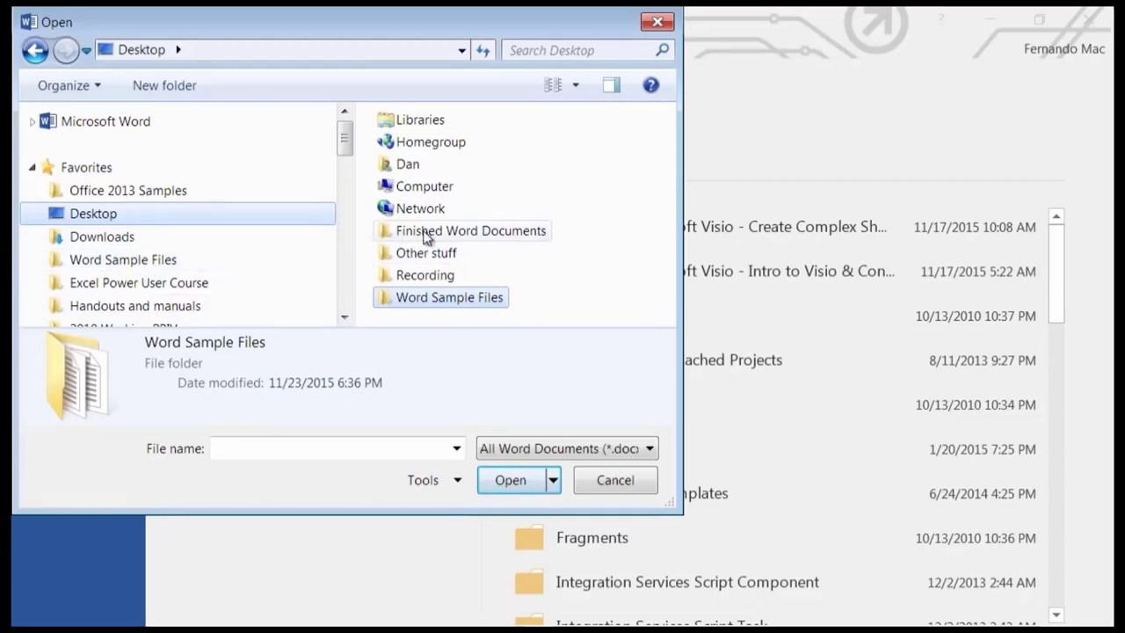
mouse_move(425, 235)
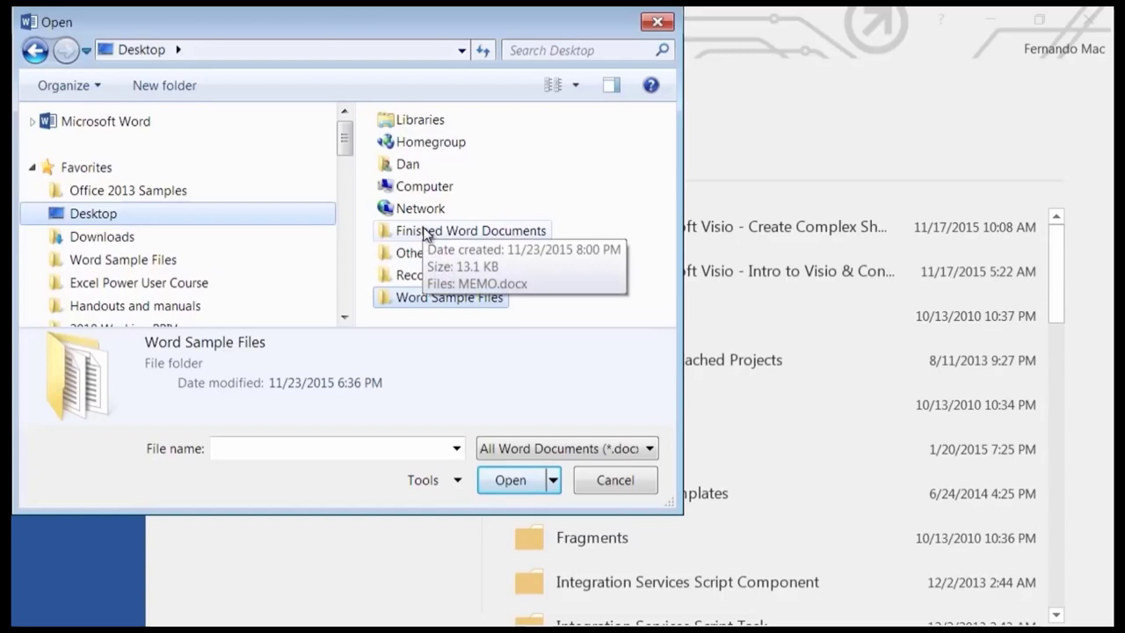
left_click_drag(426, 234, 199, 254)
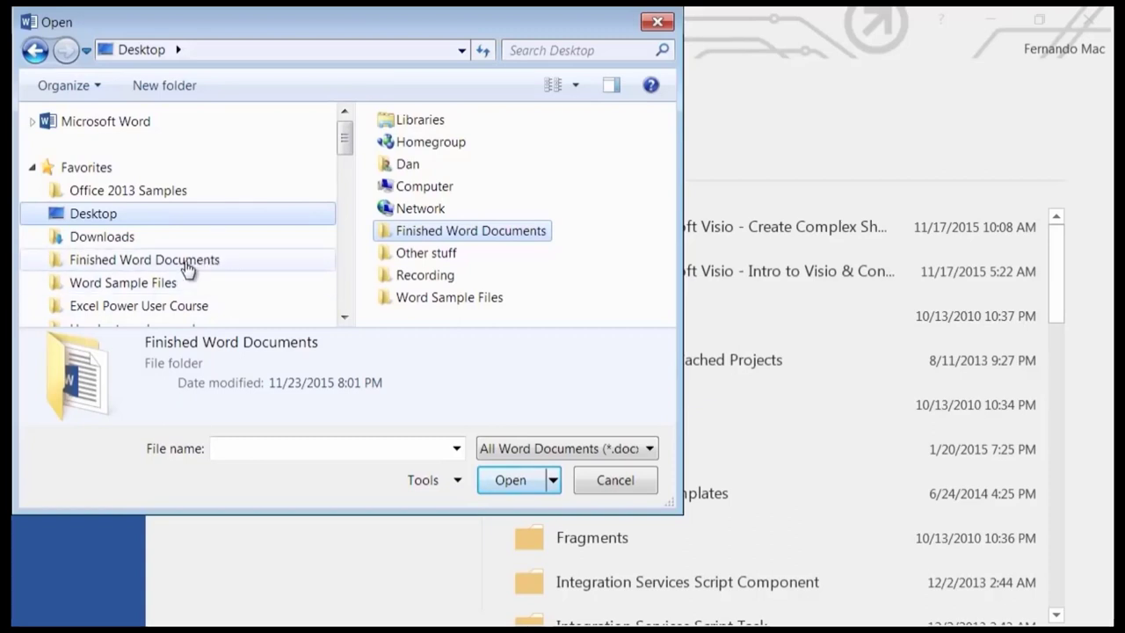
left_click(142, 288)
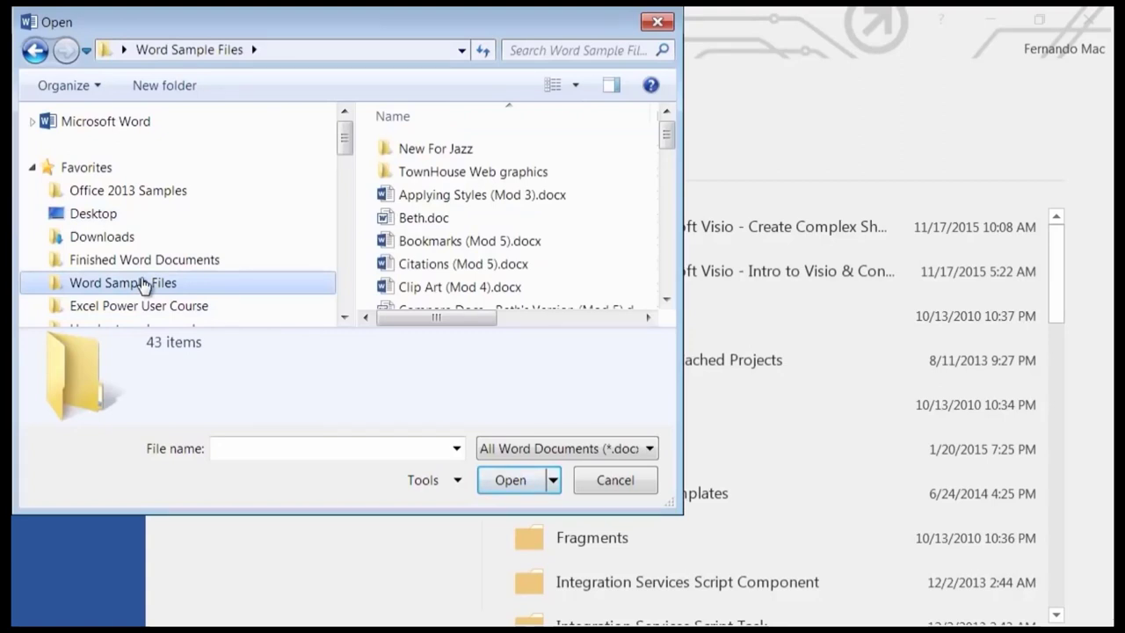
Cancel the Open dialog, then reopen File > Open > Browse on the Desktop.
left_click(638, 488)
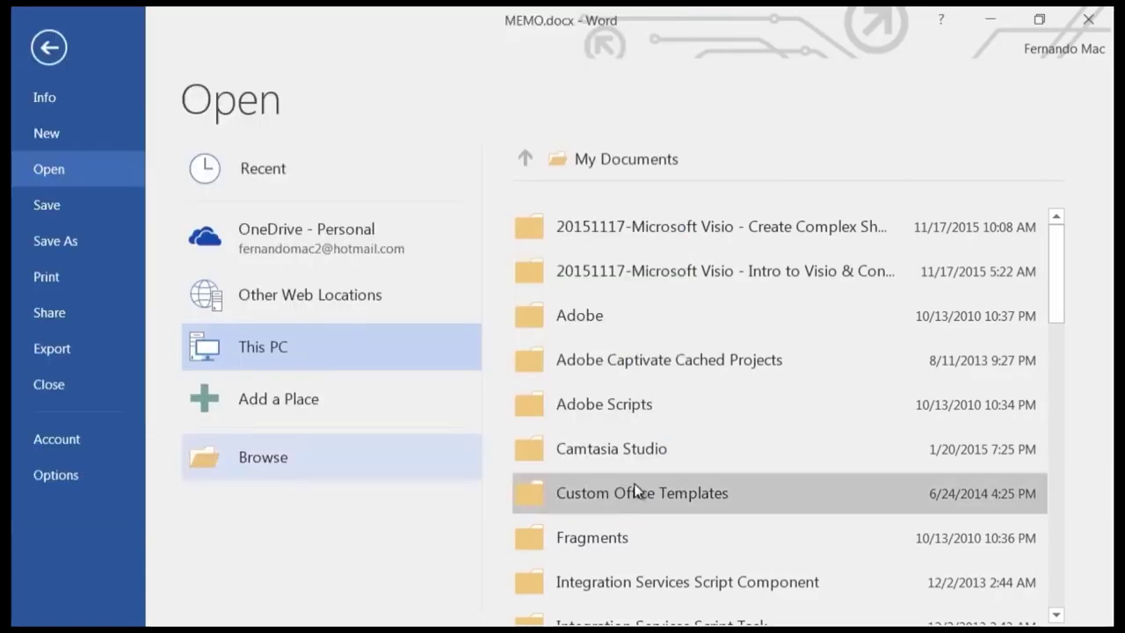
left_click(49, 49)
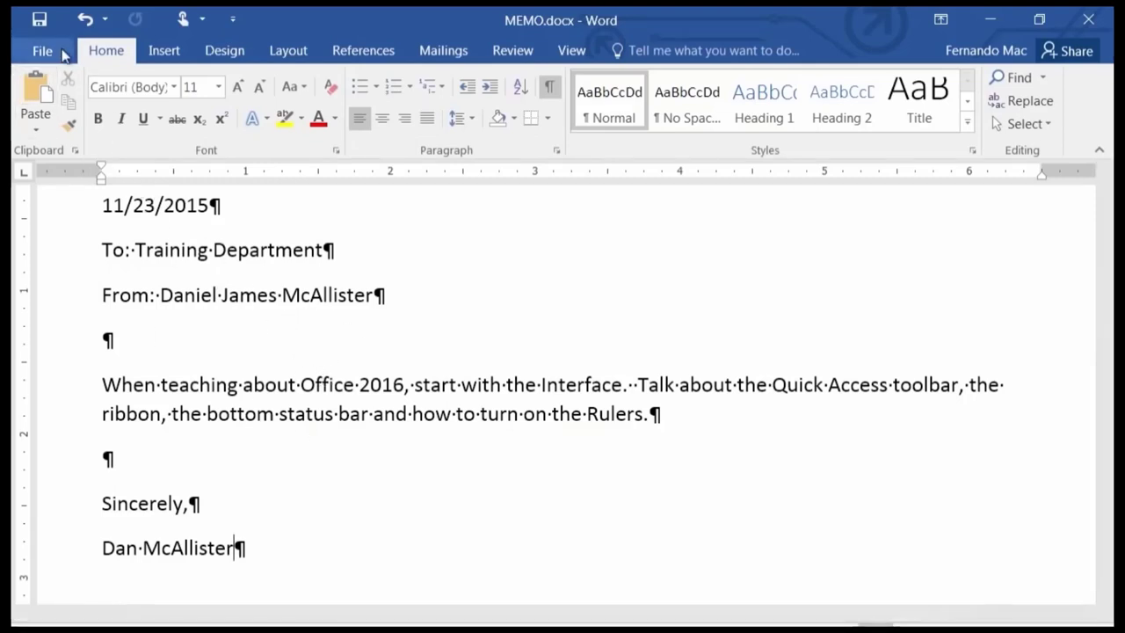
left_click(44, 50)
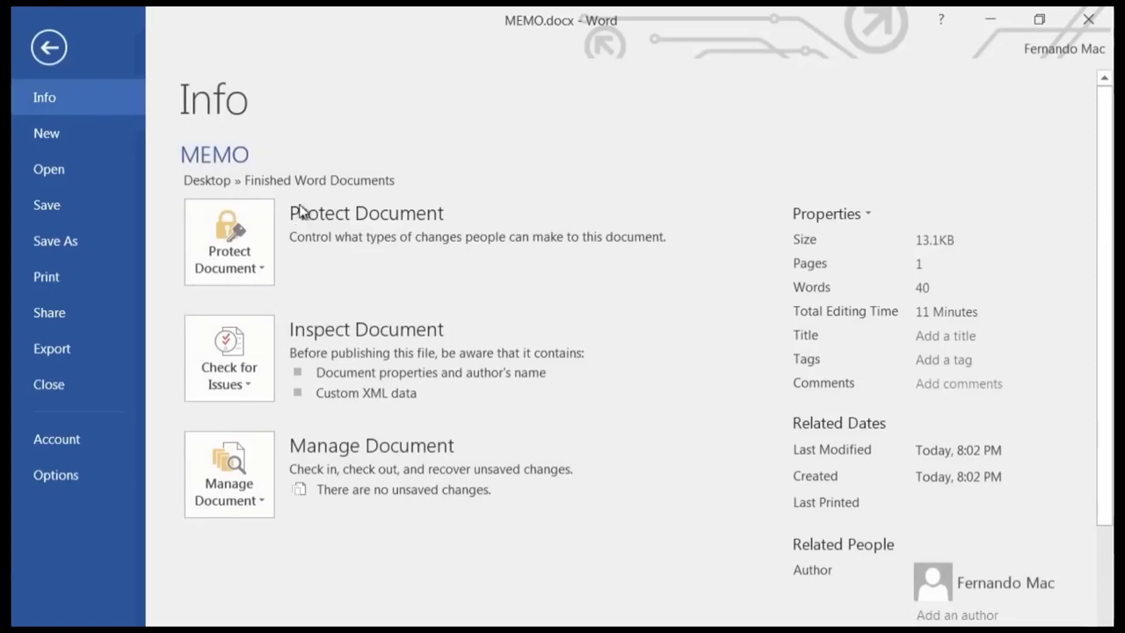
left_click(54, 169)
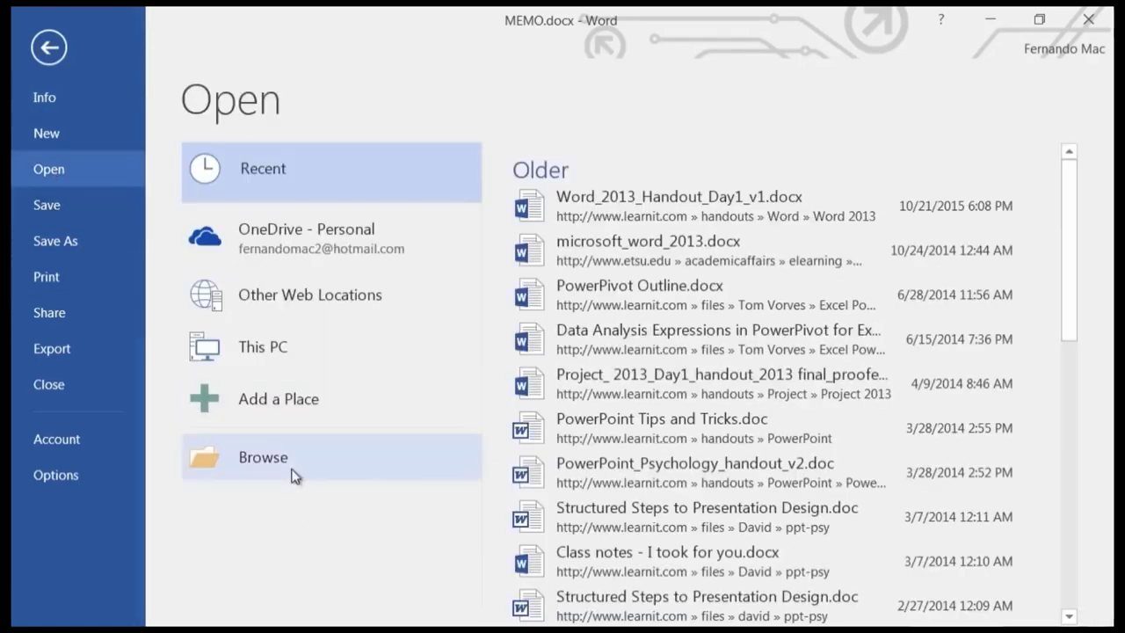
left_click(261, 452)
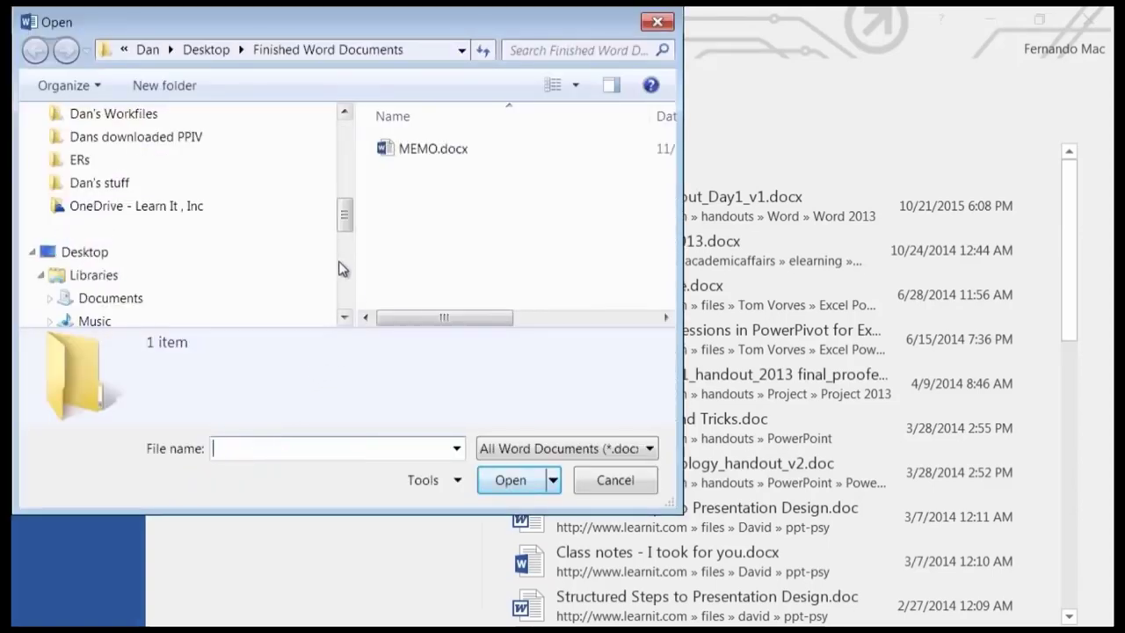
left_click_drag(345, 221, 346, 132)
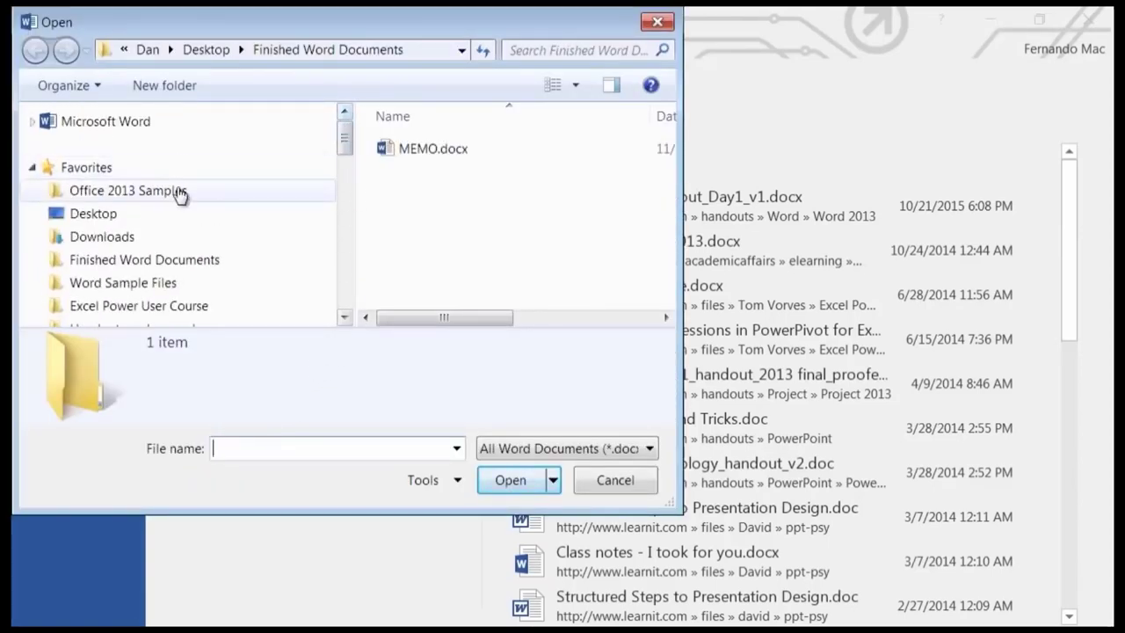
left_click(122, 216)
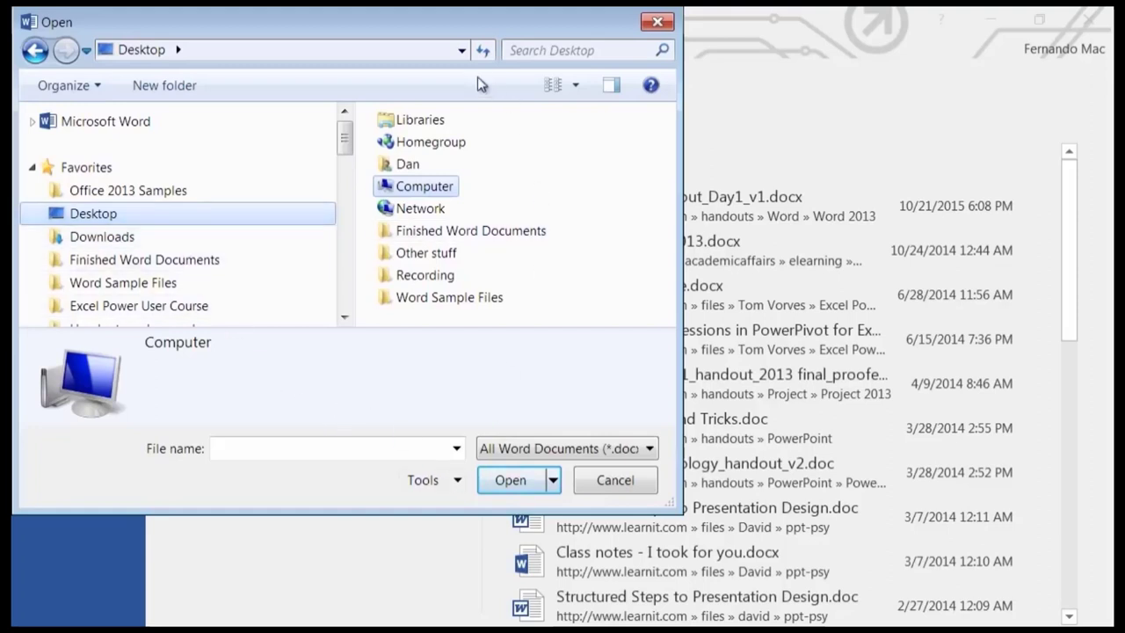
Move the Open dialog right and open Word Sample Files to show Practice Large Document.docx.
left_click_drag(364, 21, 436, 29)
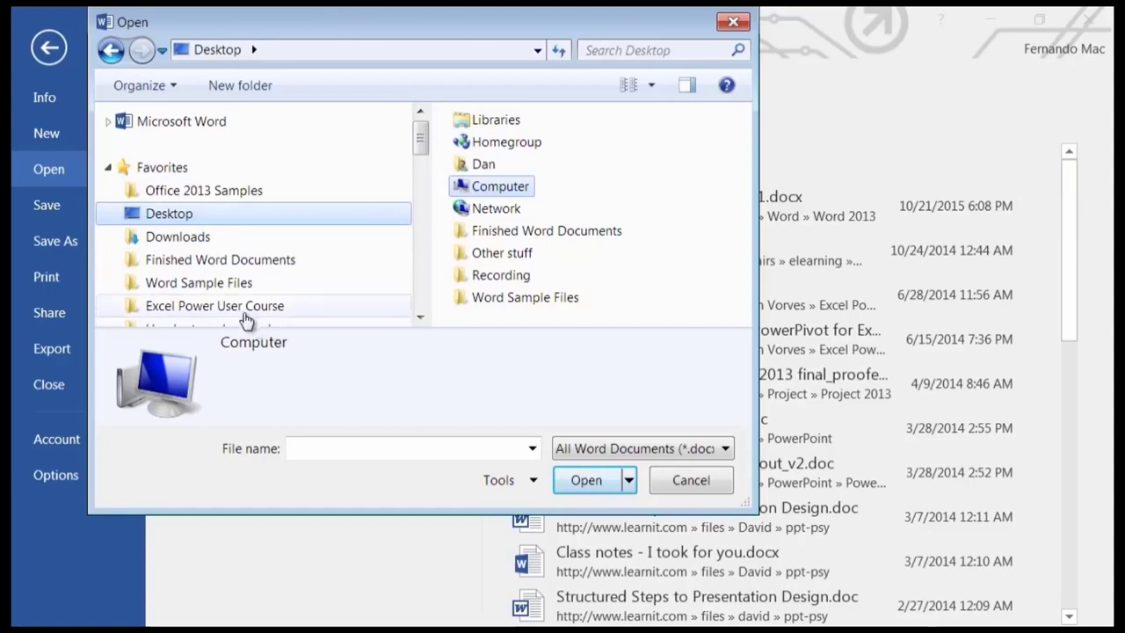
left_click(201, 283)
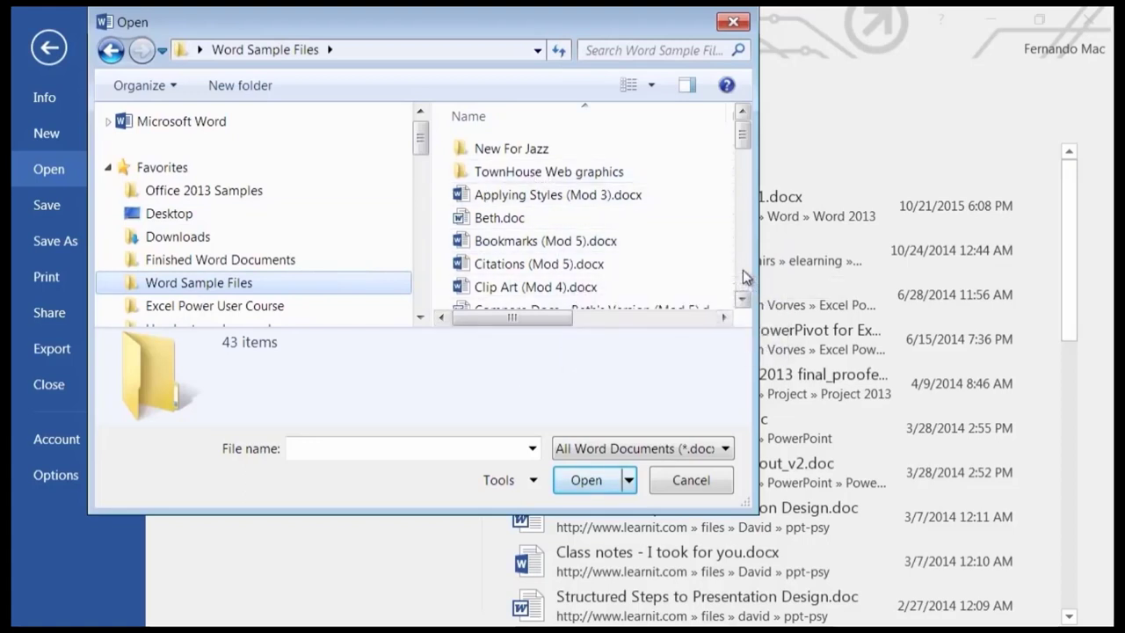
left_click(743, 277)
left_click(743, 277)
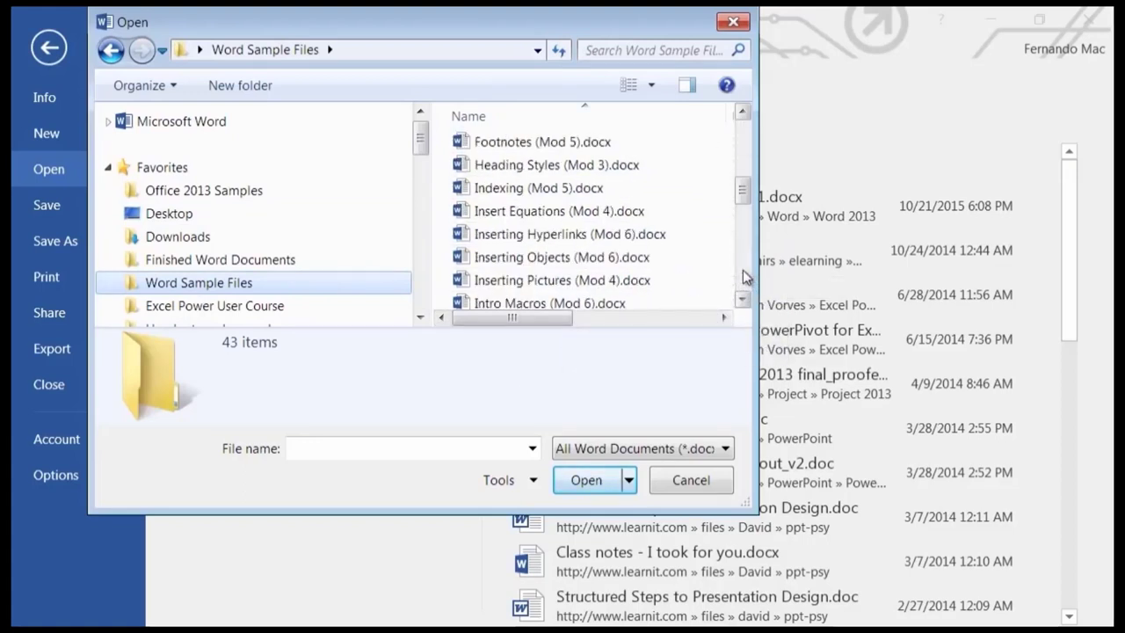
left_click(743, 277)
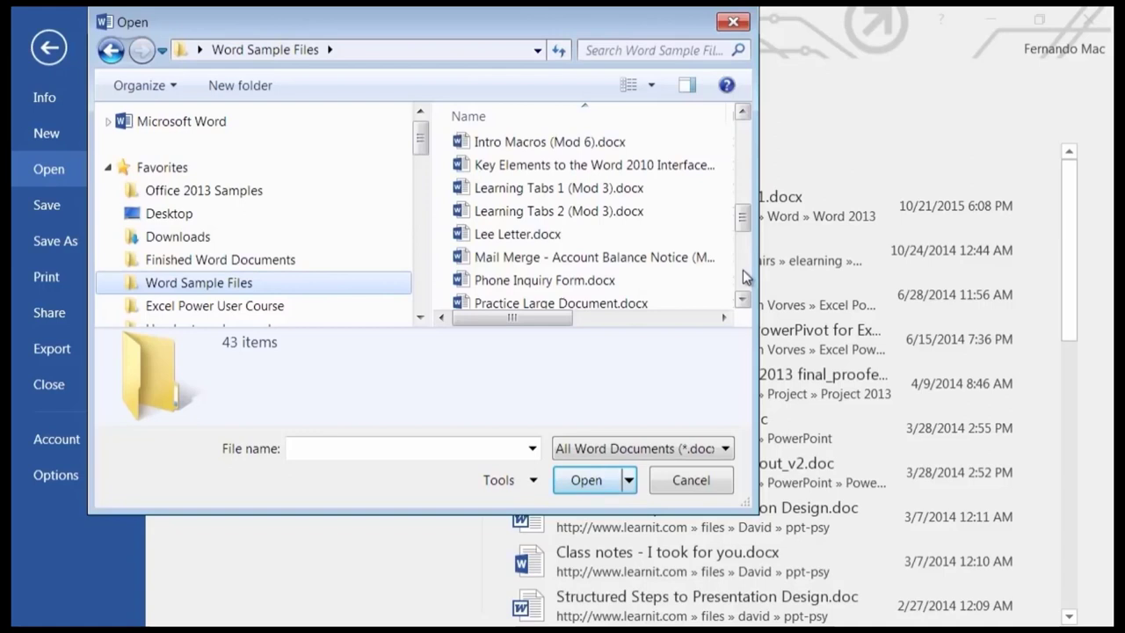
left_click(744, 299)
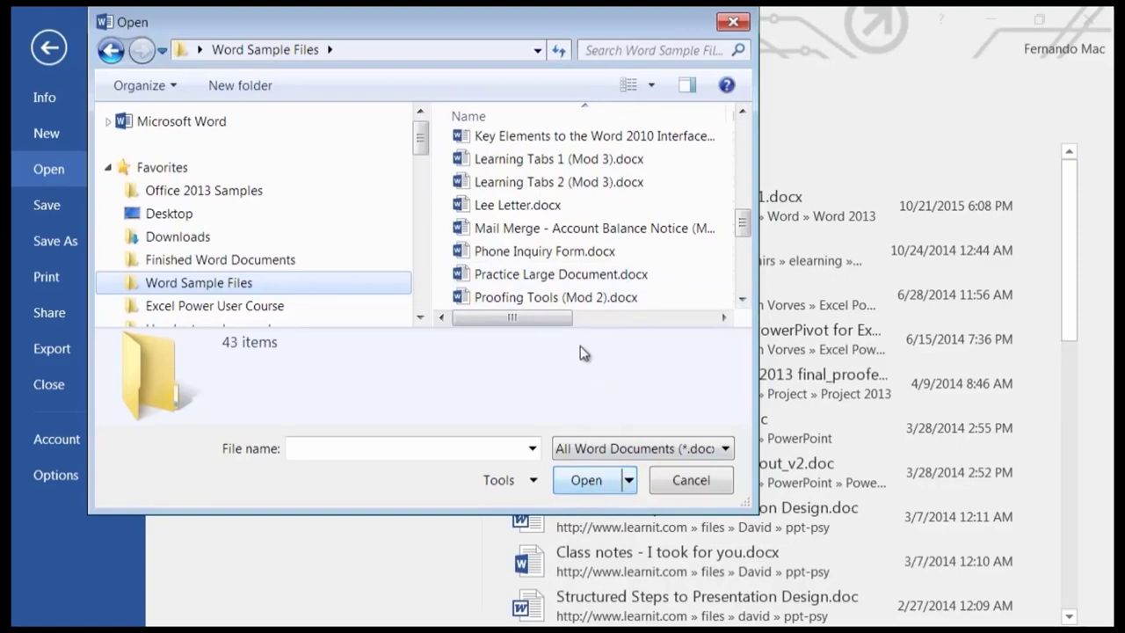
mouse_move(522, 279)
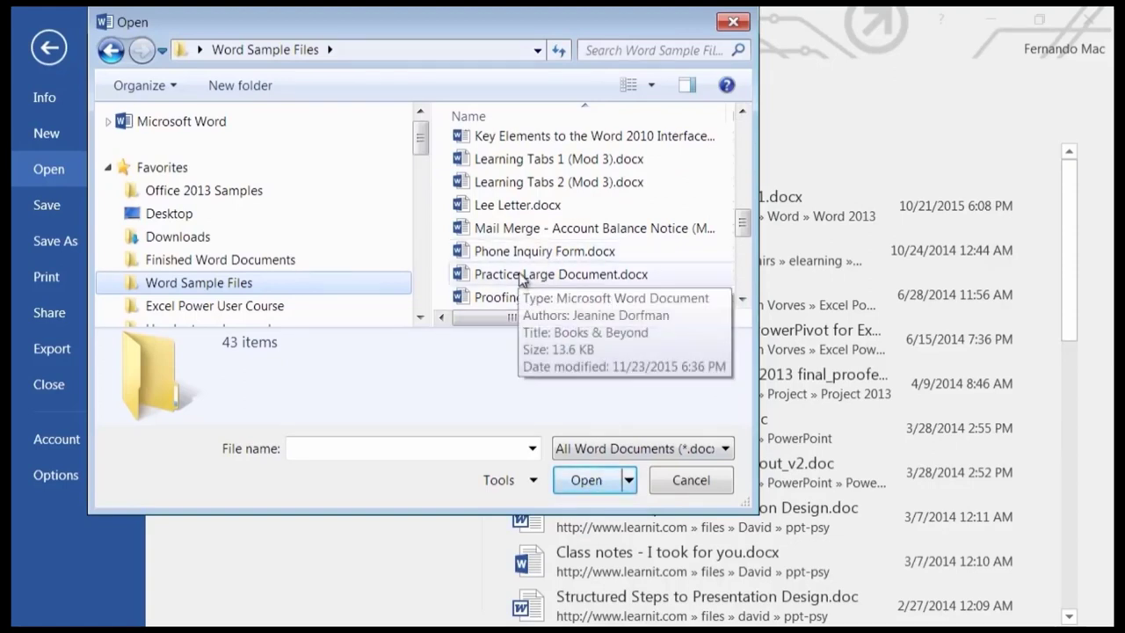
Open Practice Large Document in Read Mode, page to the end, then back to Easy Listening.
key("Escape")
key("Escape")
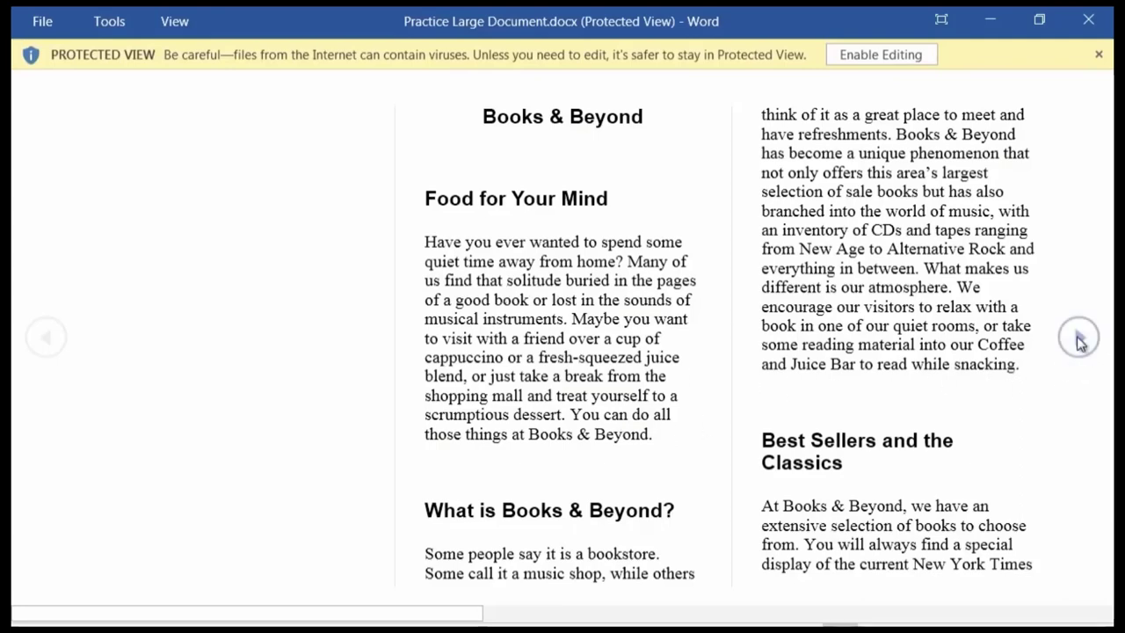
left_click(1079, 338)
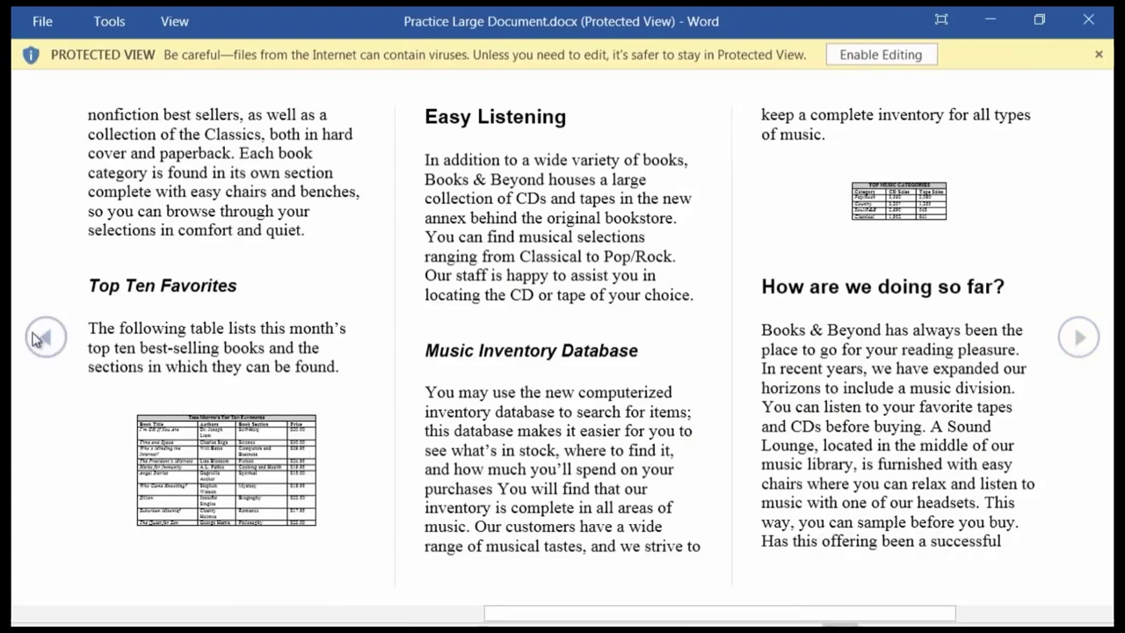
left_click(1084, 346)
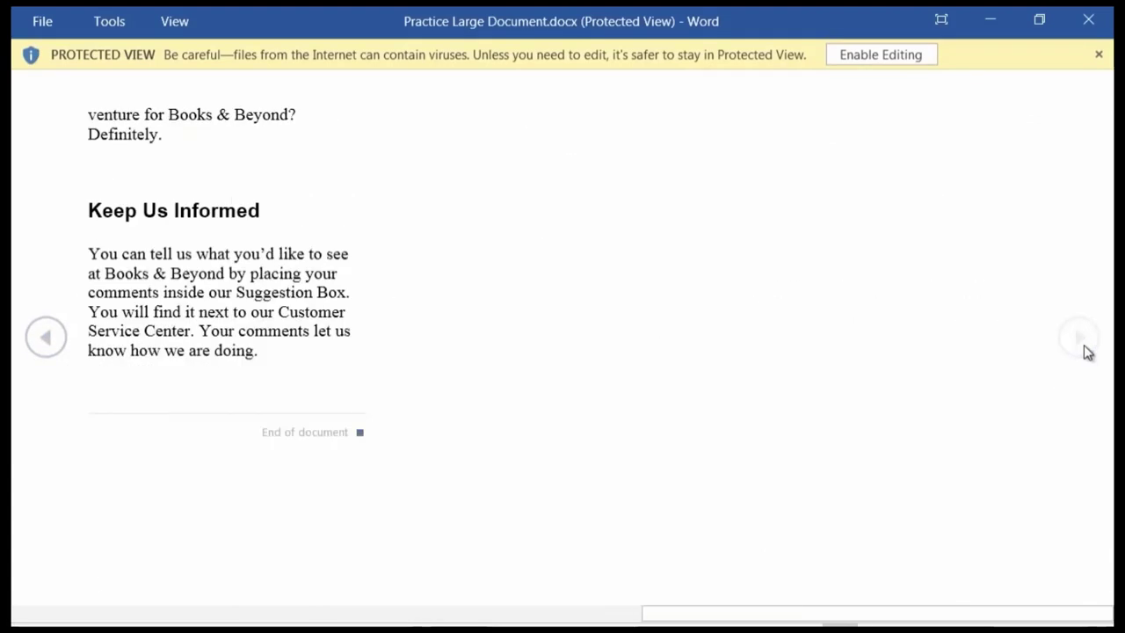
left_click(46, 336)
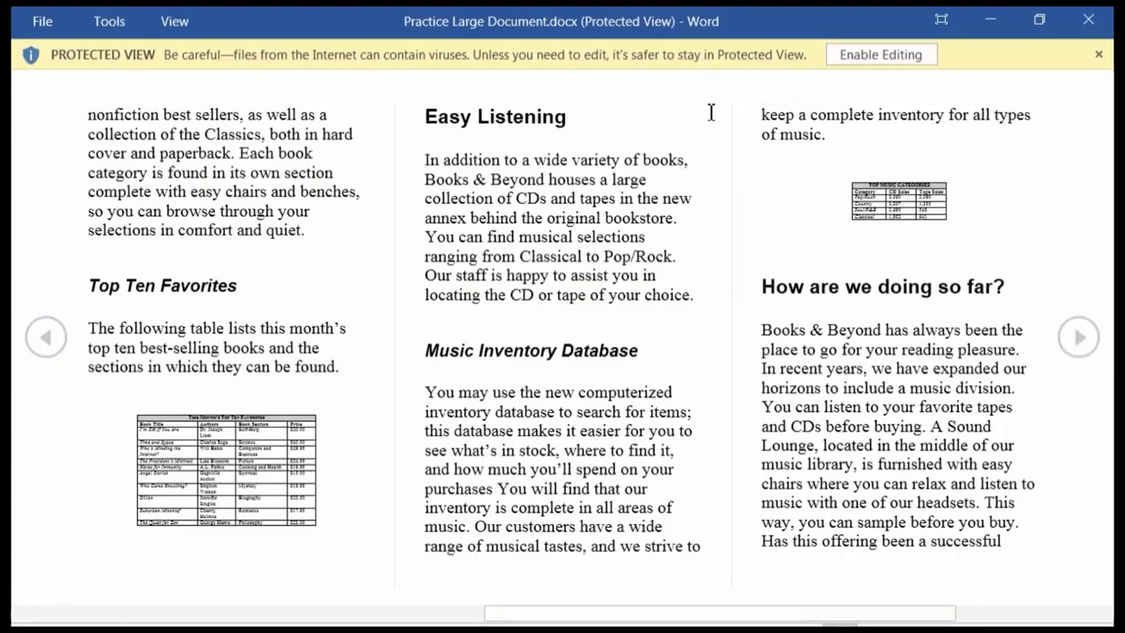
Enable editing, scroll the first pages, return to page 1, and show recent documents to open.
left_click(879, 54)
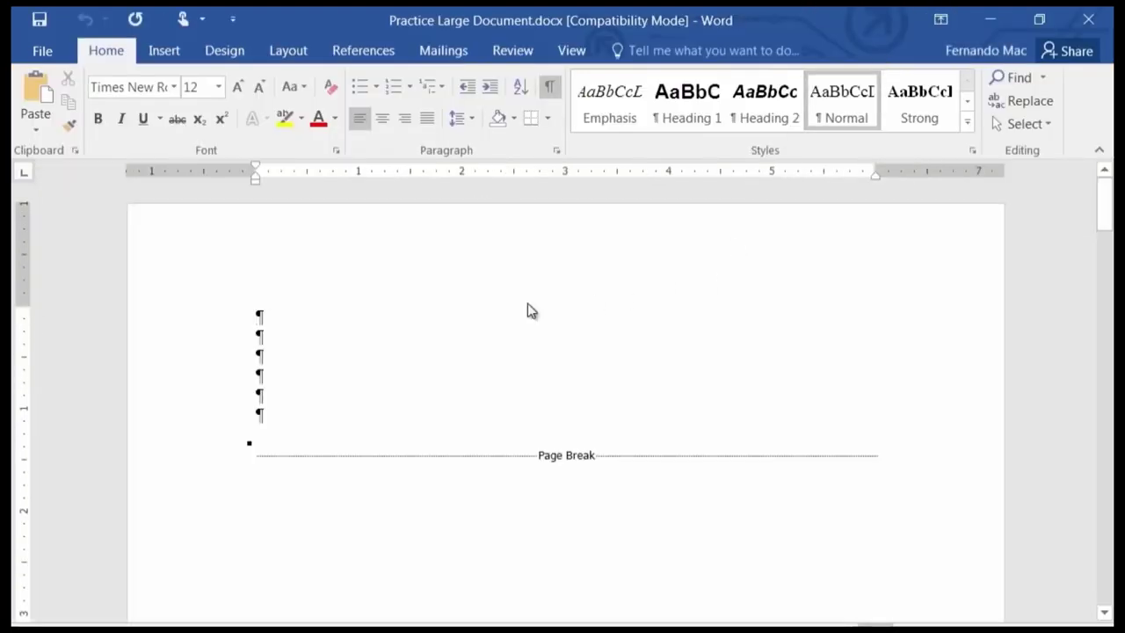
scroll(528, 308, "down", 5)
scroll(522, 352, "down", 10)
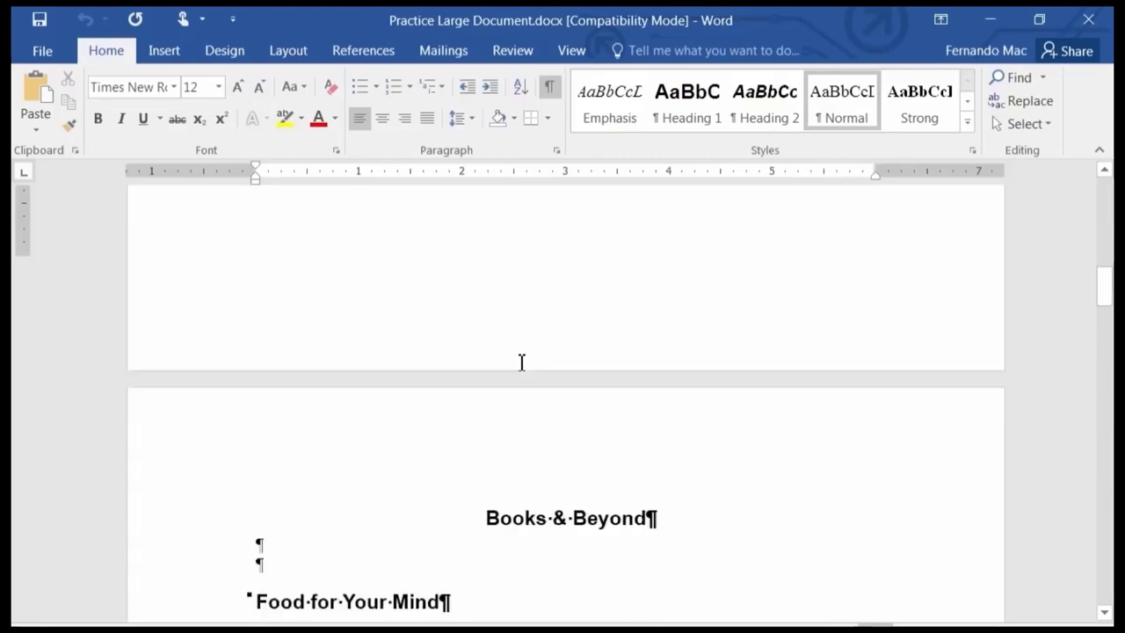
scroll(522, 362, "up", 15)
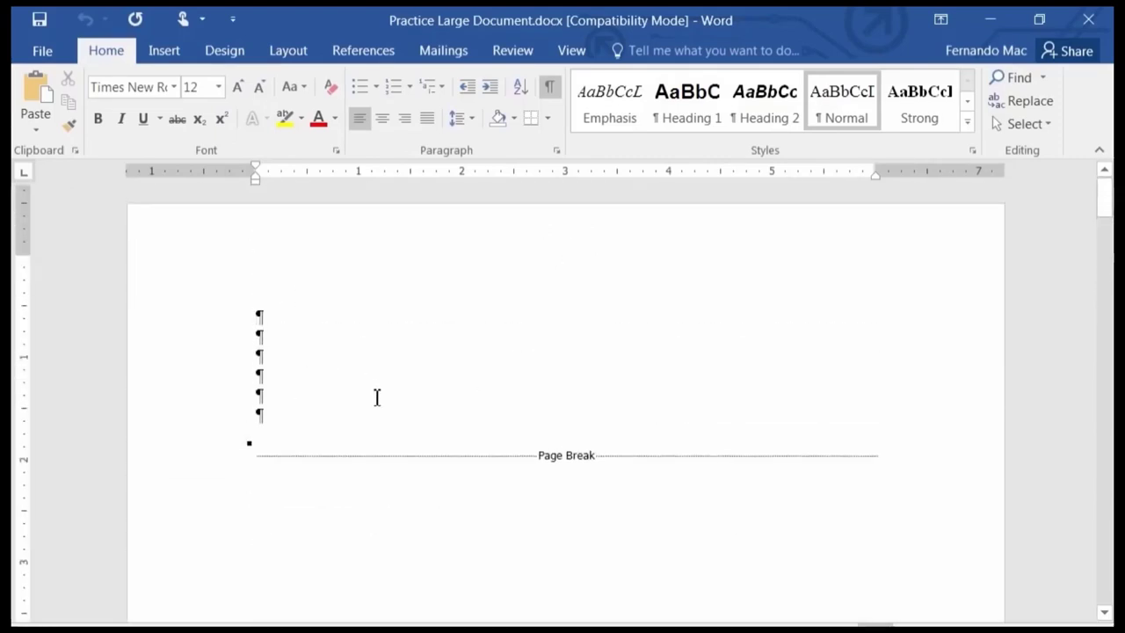
scroll(378, 396, "down", 5)
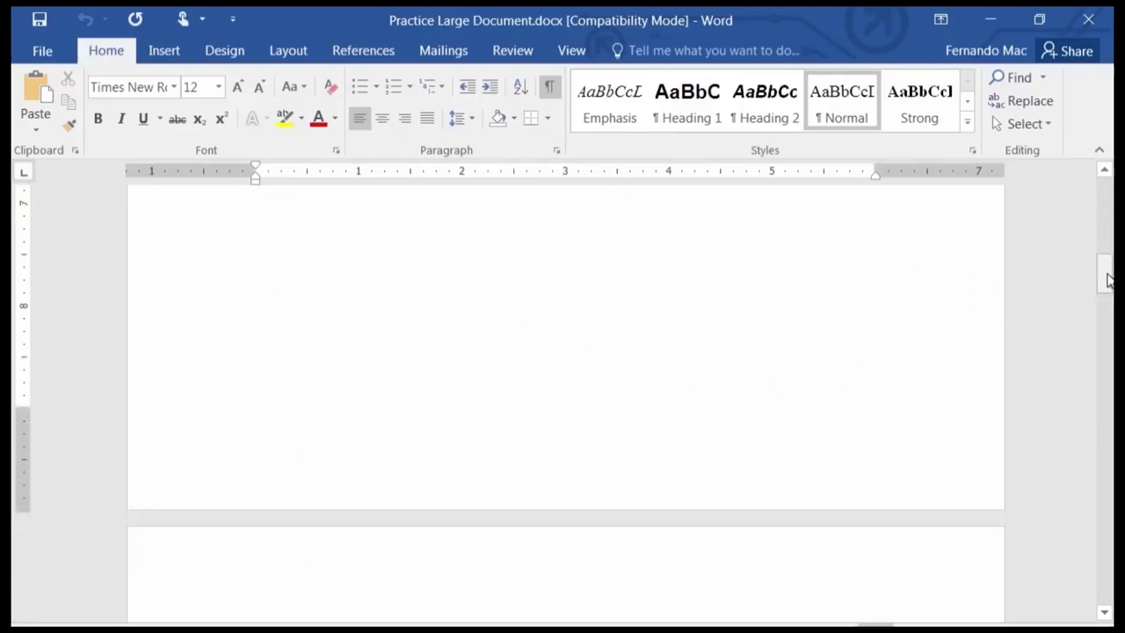
left_click_drag(1109, 280, 1088, 143)
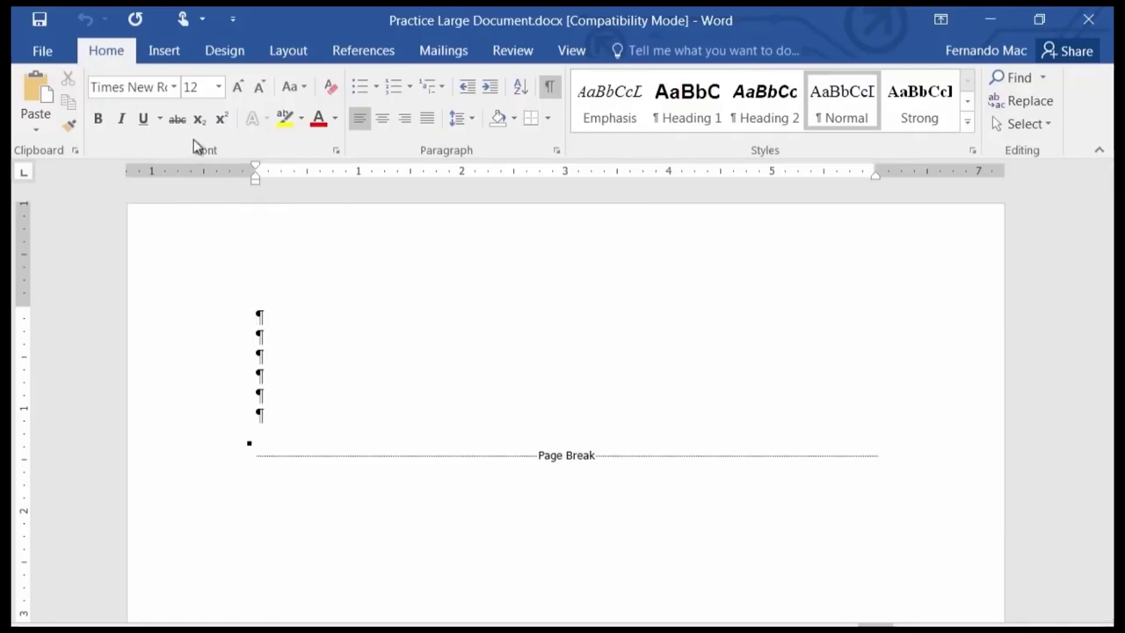
left_click(43, 51)
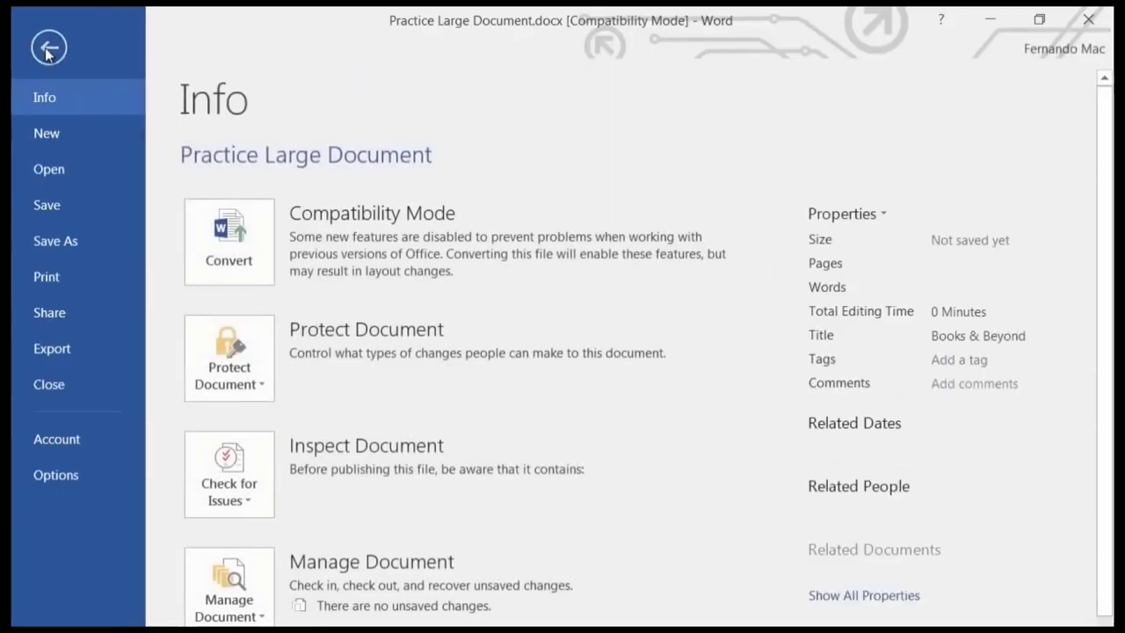
left_click(58, 173)
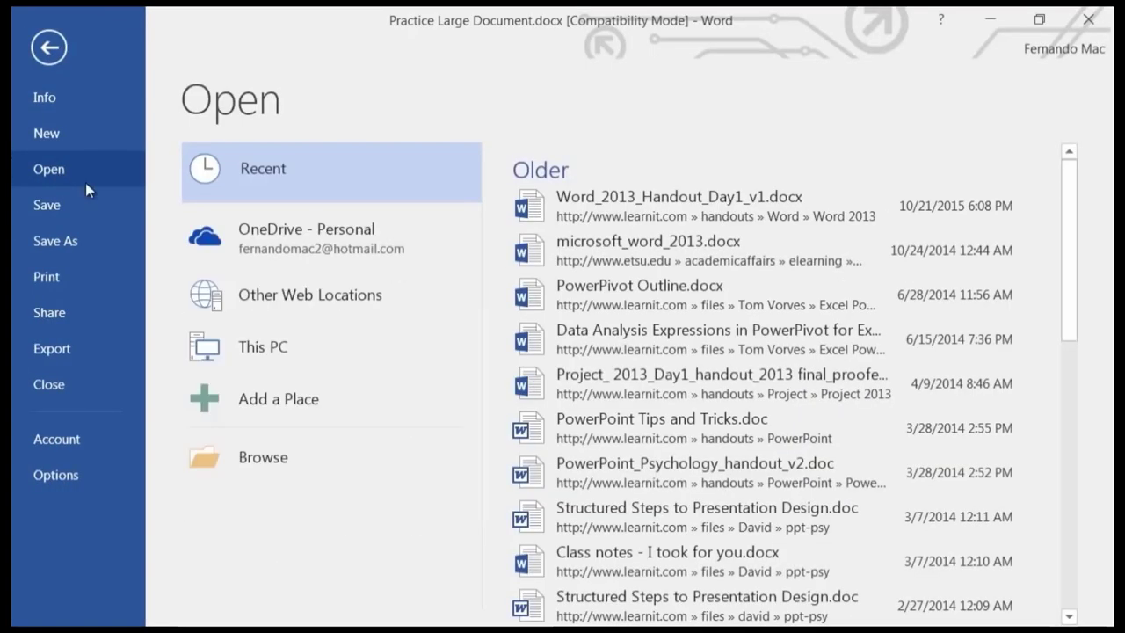
left_click(290, 476)
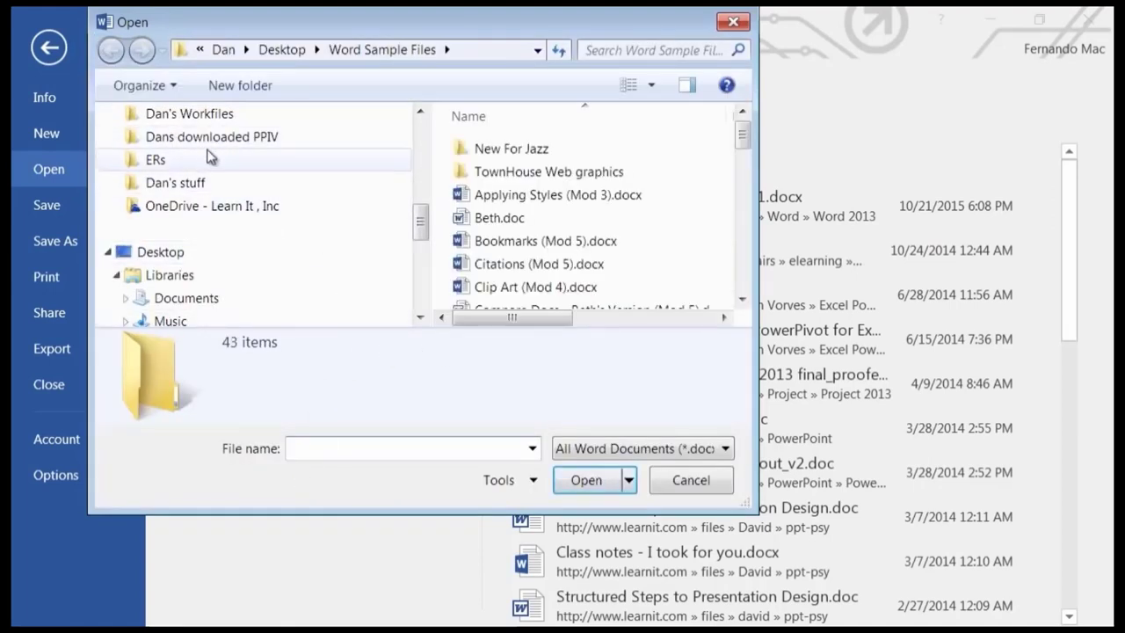
left_click_drag(422, 226, 420, 168)
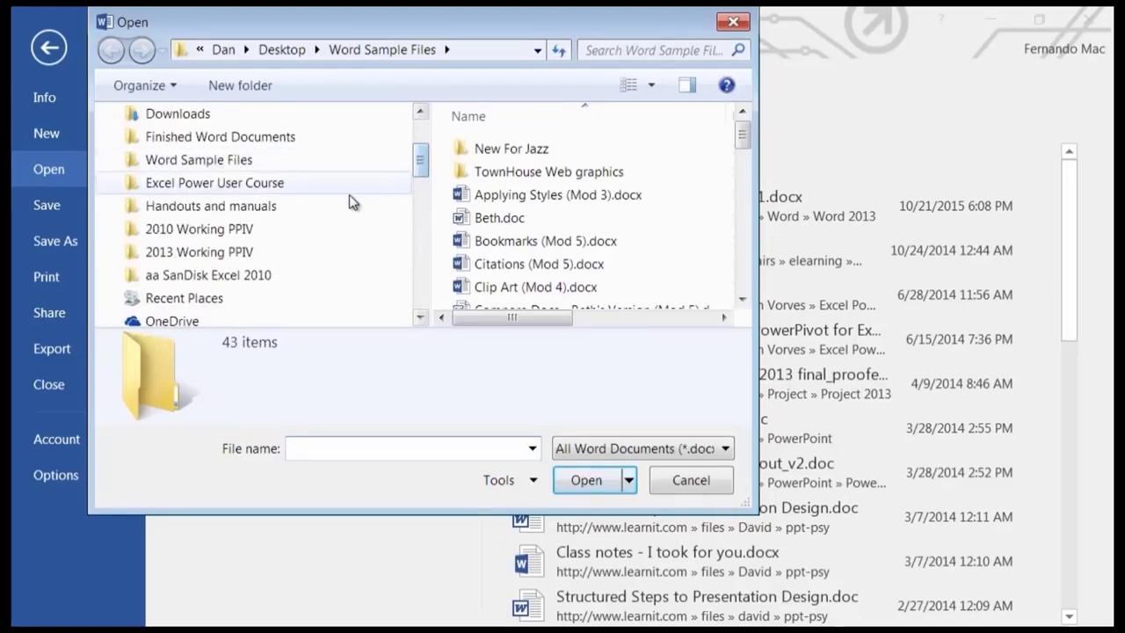
left_click(239, 166)
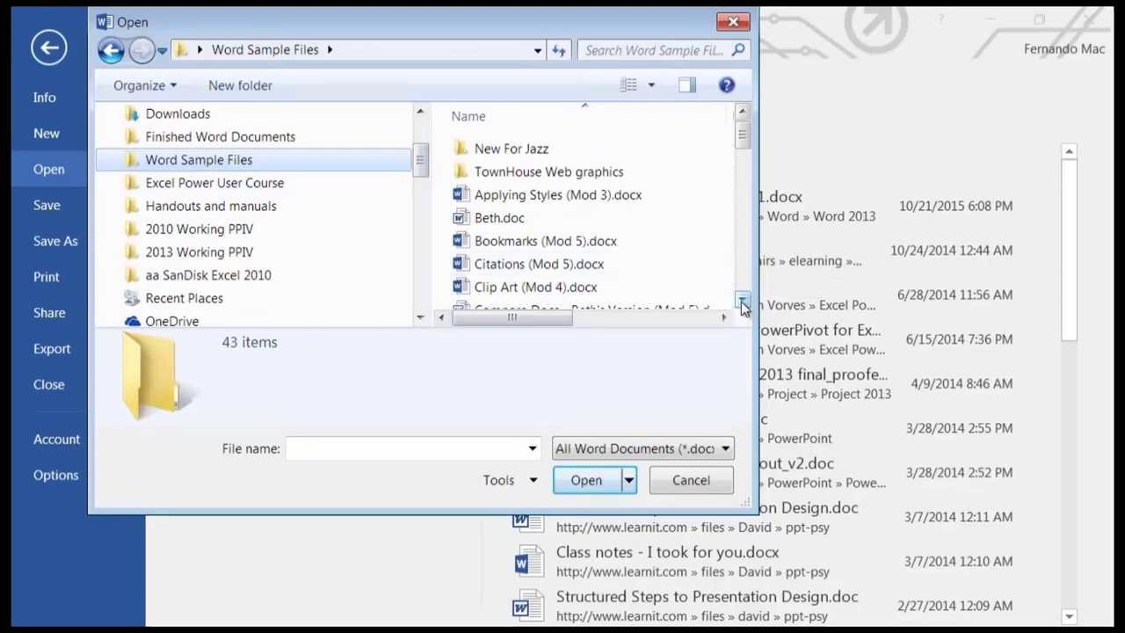
left_click(743, 302)
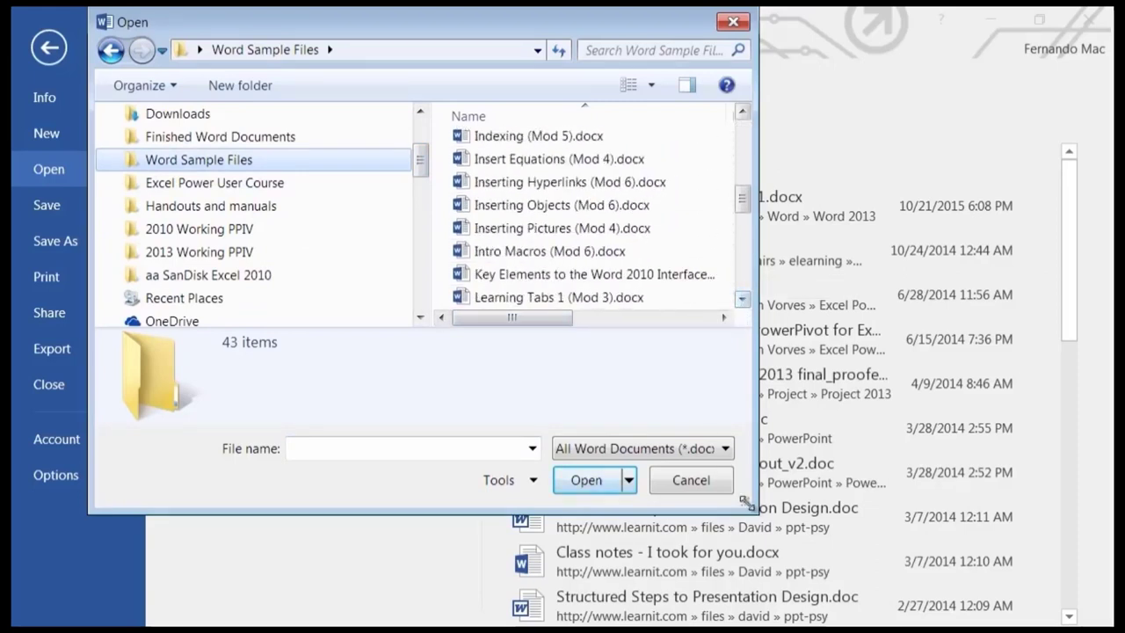
left_click(682, 482)
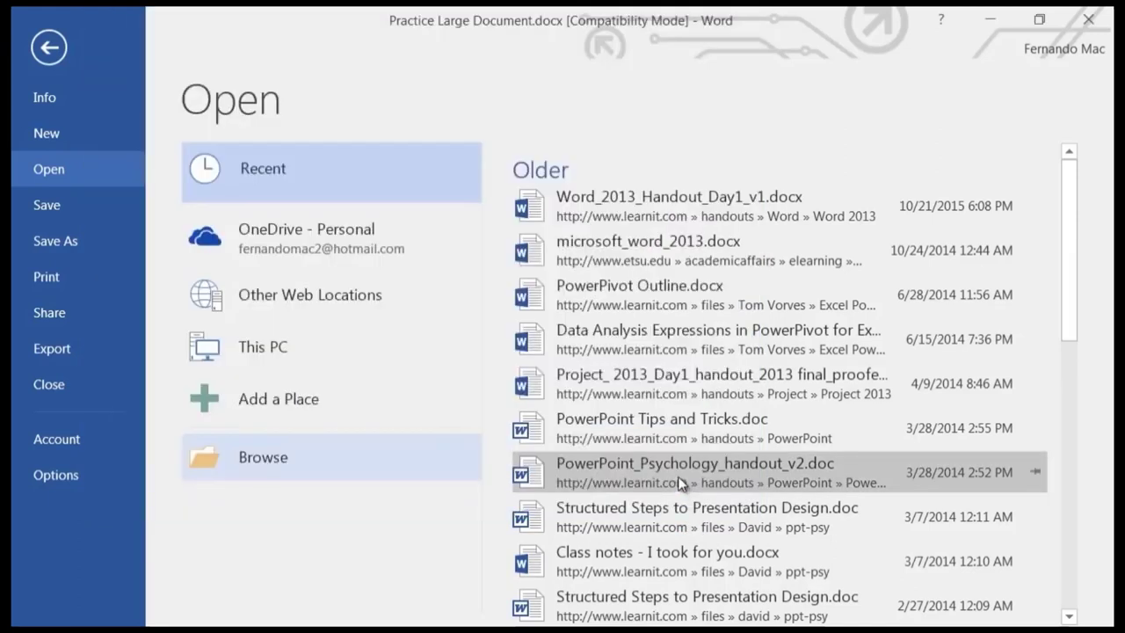
Leave Backstage and scroll down until the Books & Beyond title atop page 2 is visible.
left_click(54, 52)
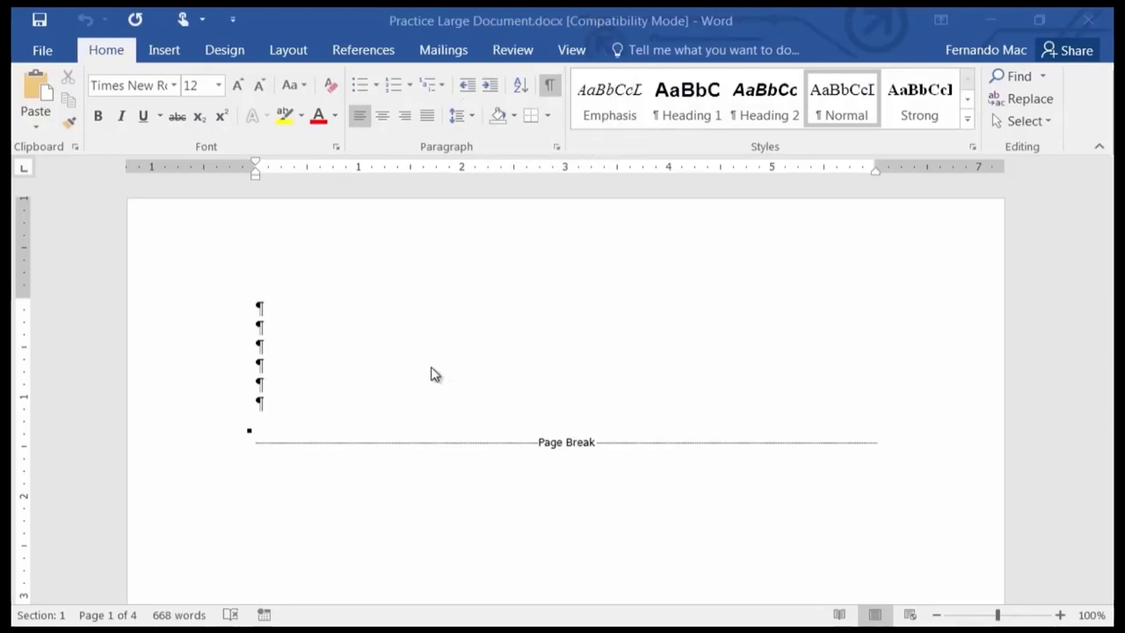
scroll(437, 372, "down", 5)
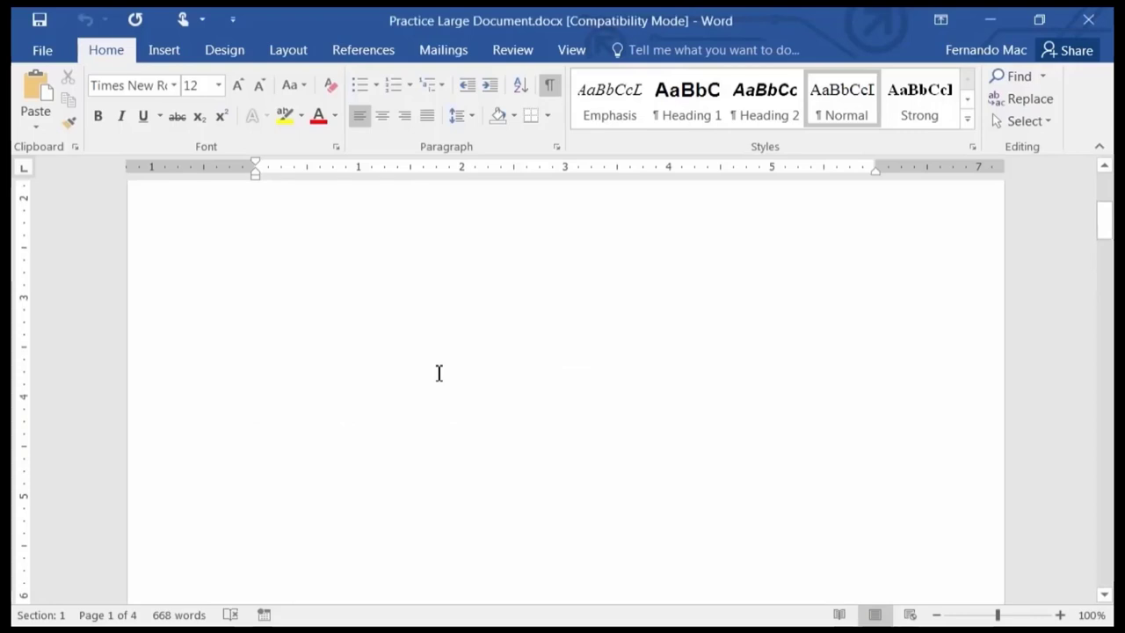
scroll(439, 373, "up", 4)
scroll(439, 372, "down", 10)
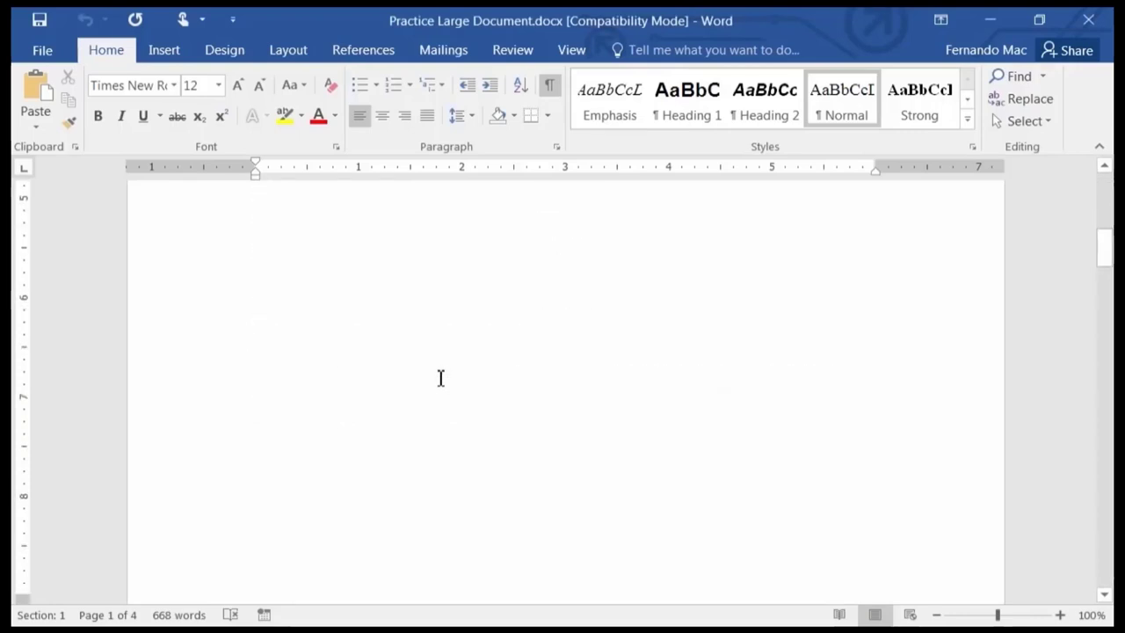
scroll(440, 378, "down", 8)
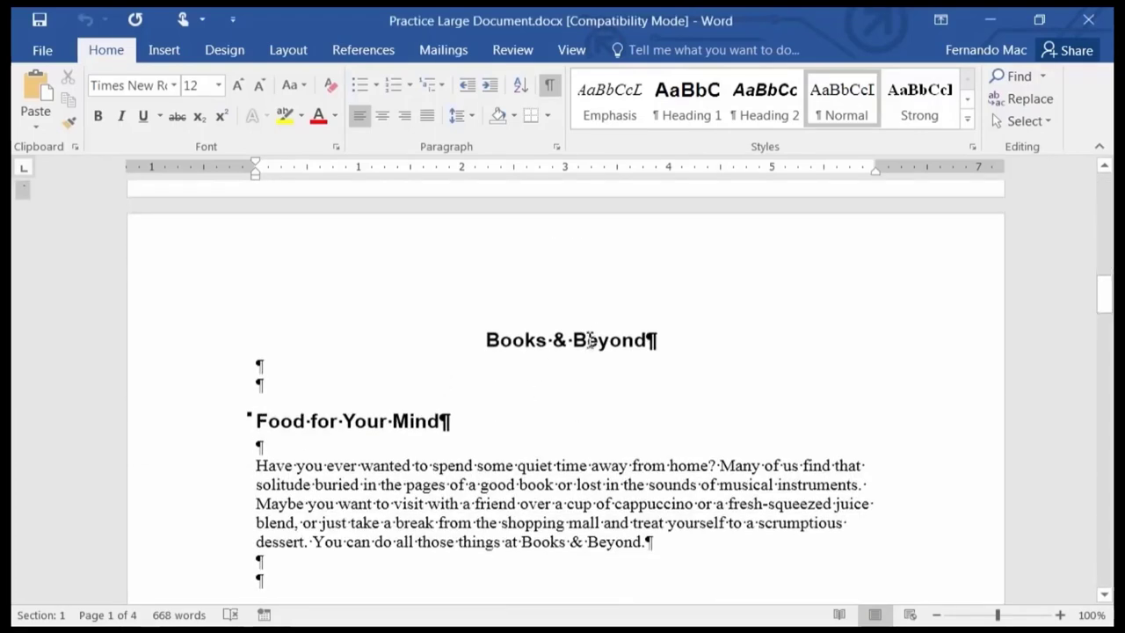
scroll(400, 425, "down", 5)
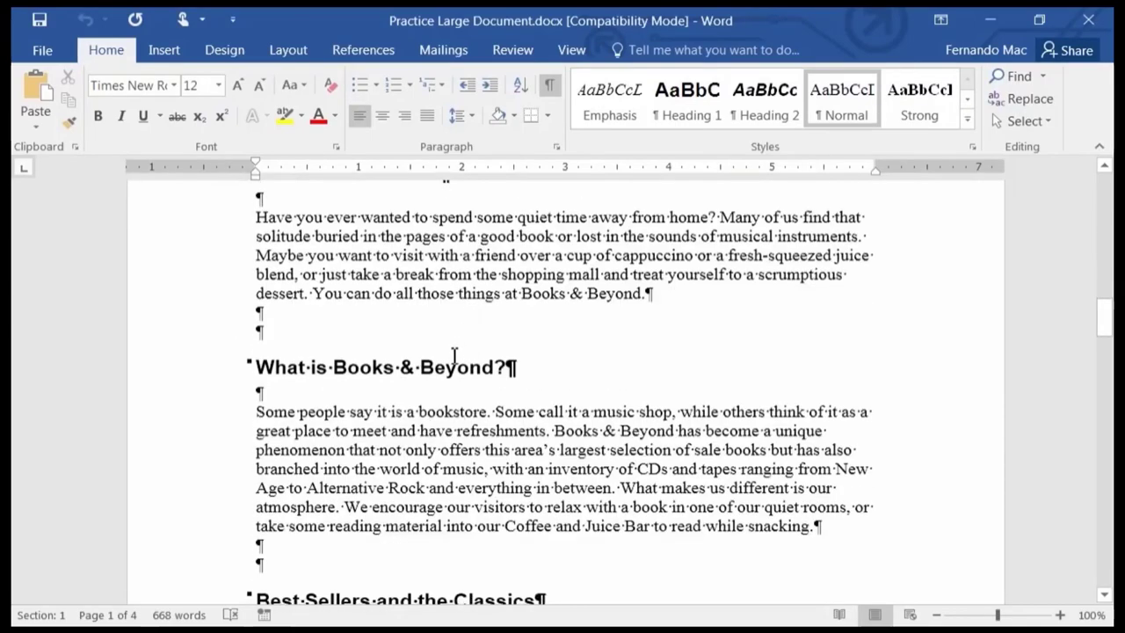
scroll(455, 369, "down", 5)
scroll(456, 391, "up", 2)
scroll(459, 383, "up", 4)
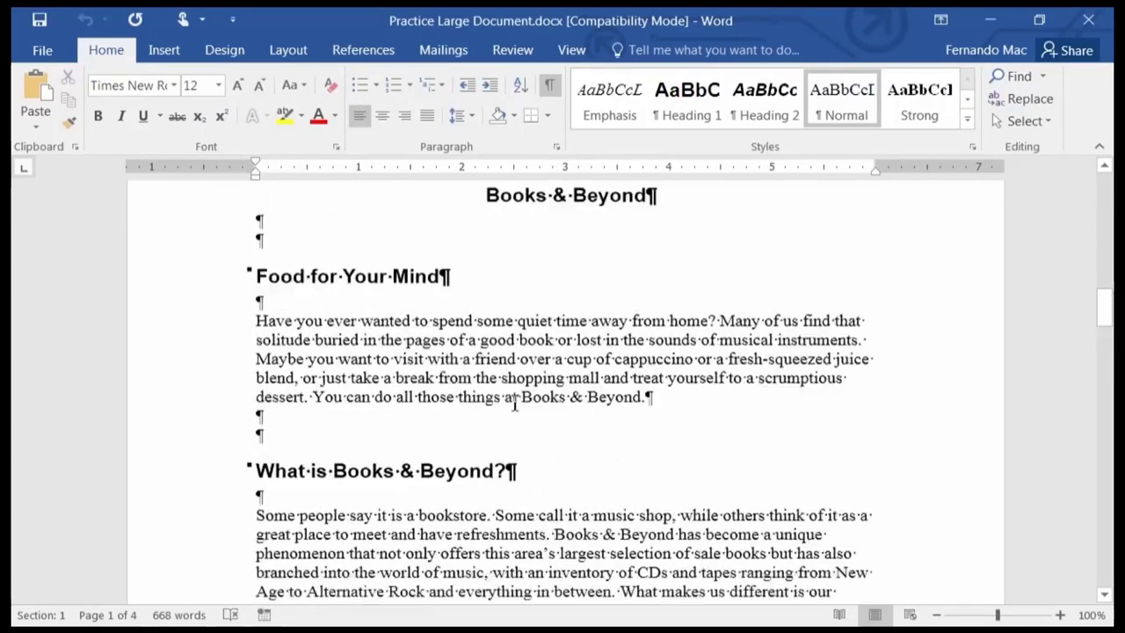
scroll(508, 420, "down", 1)
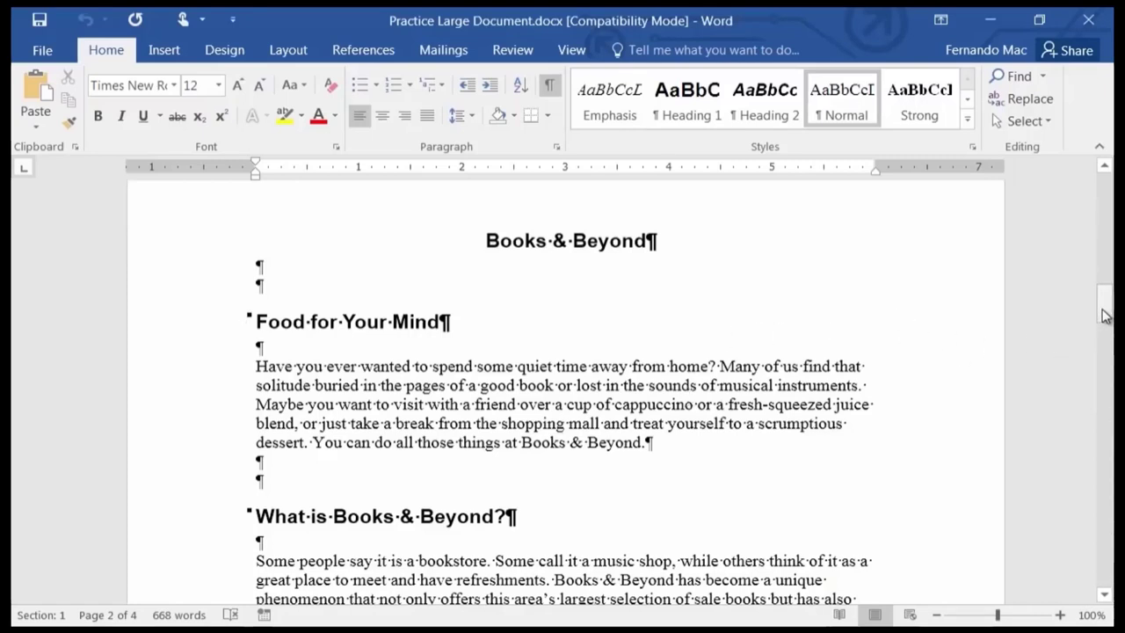
Remove the blank paragraphs and page break so Books & Beyond opens page 1 of 3.
left_click_drag(1104, 308, 1105, 183)
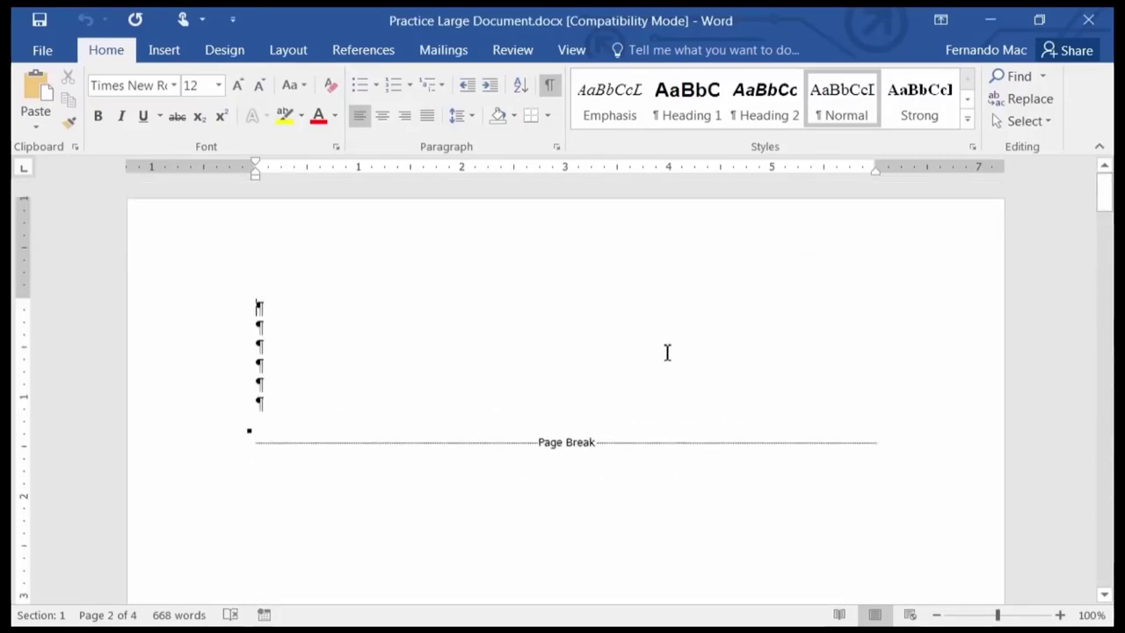
left_click(340, 315)
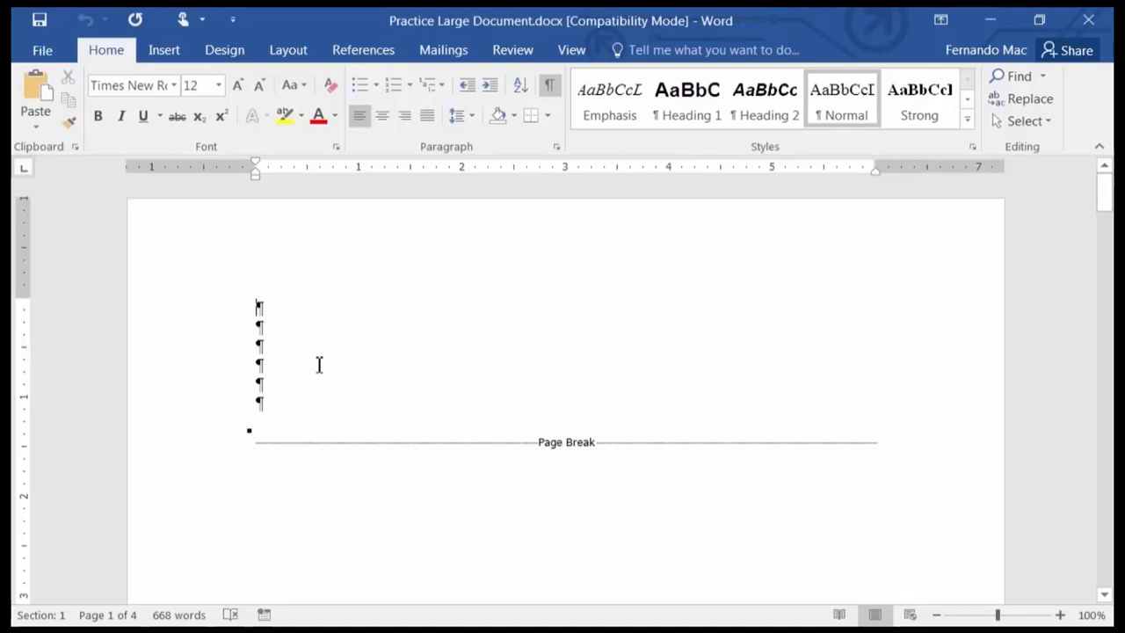
key("Delete")
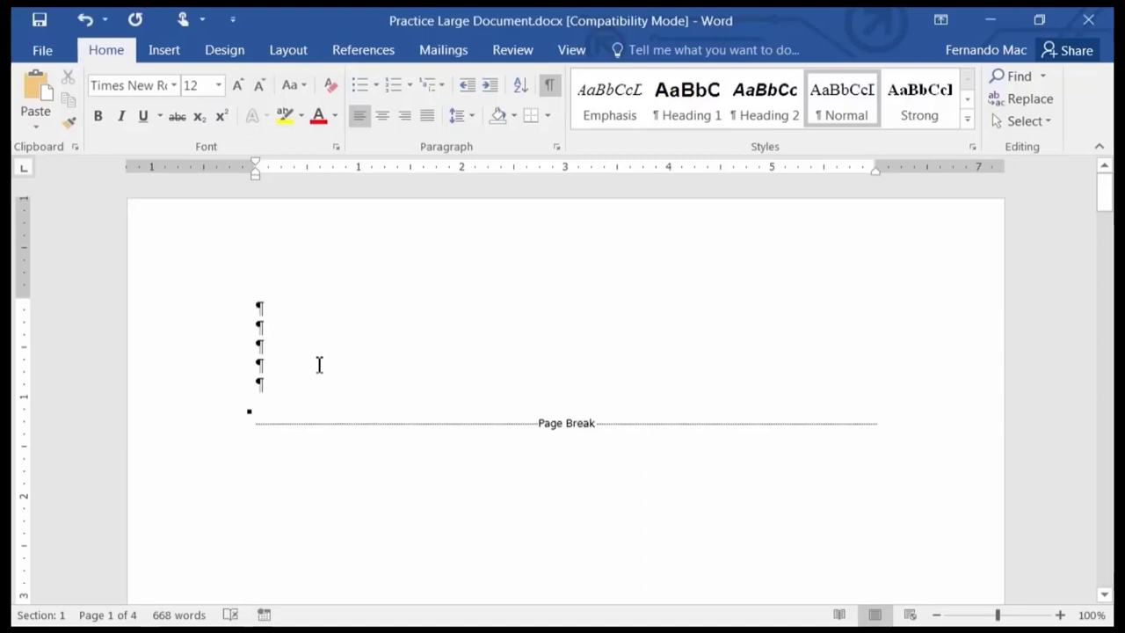
key("Delete")
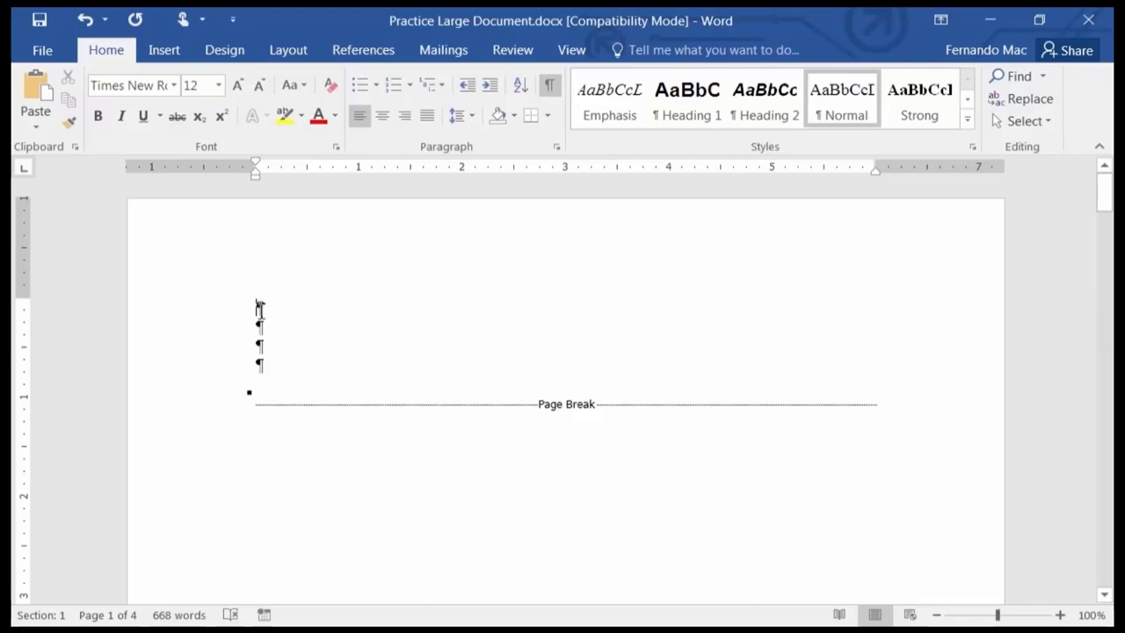
left_click_drag(261, 310, 306, 380)
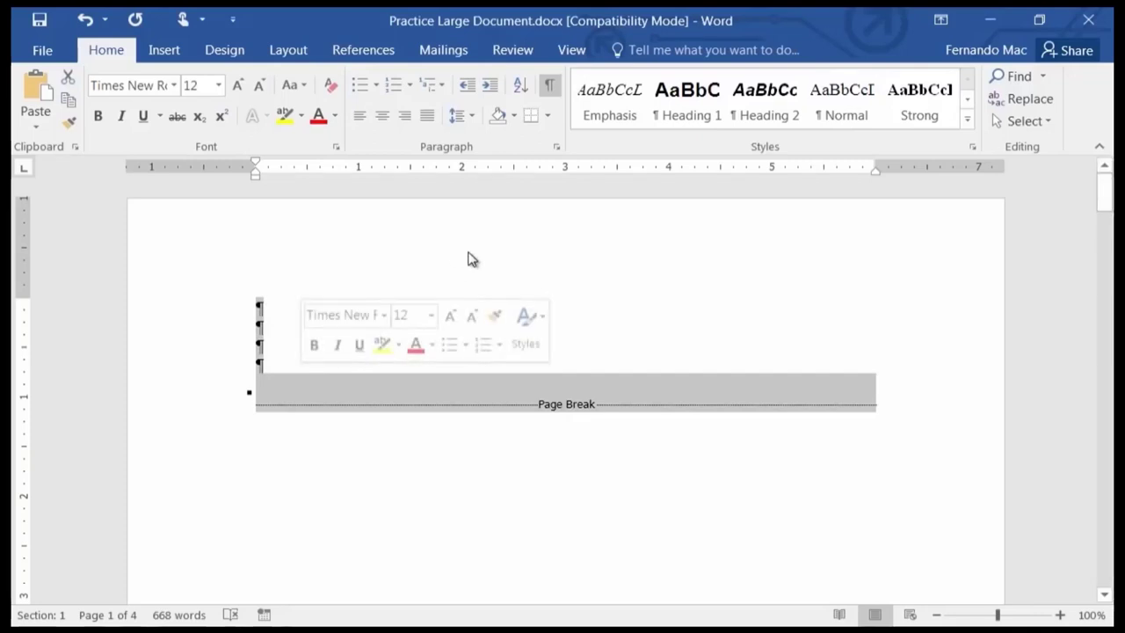
key("Delete")
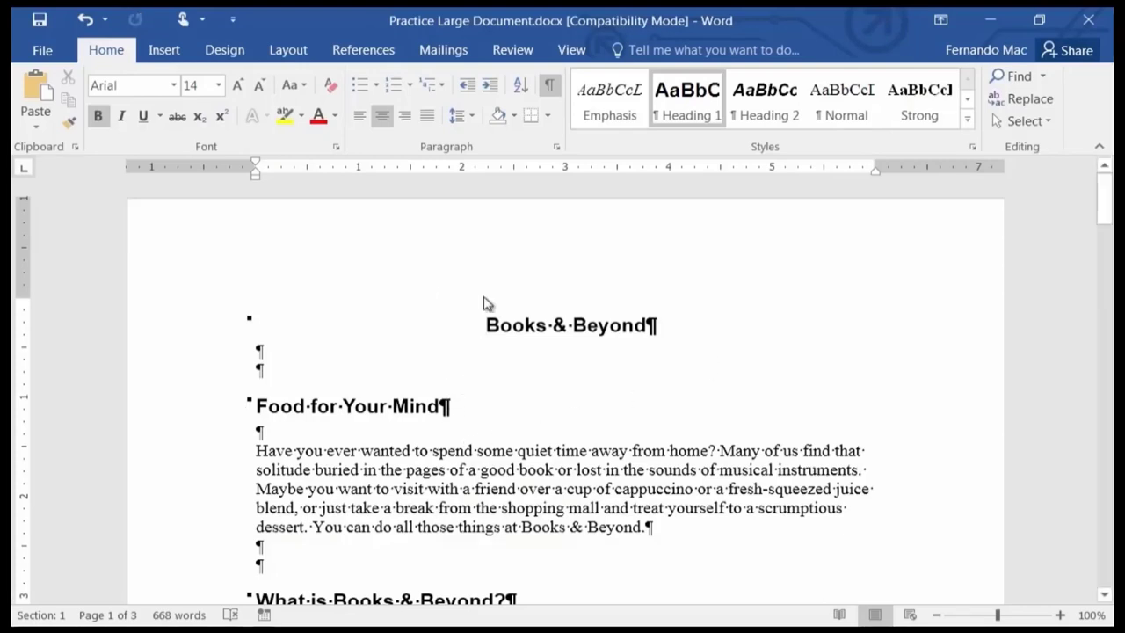
Turn off Show/Hide ¶ so pilcrows and space dots no longer appear in the text.
left_click(549, 88)
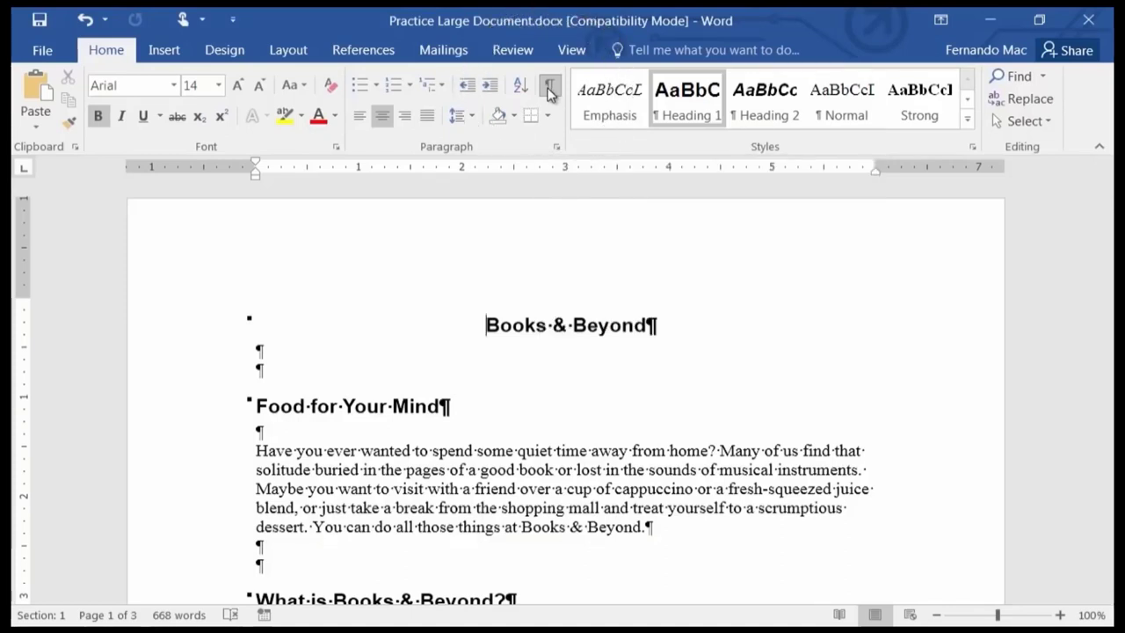
left_click(549, 88)
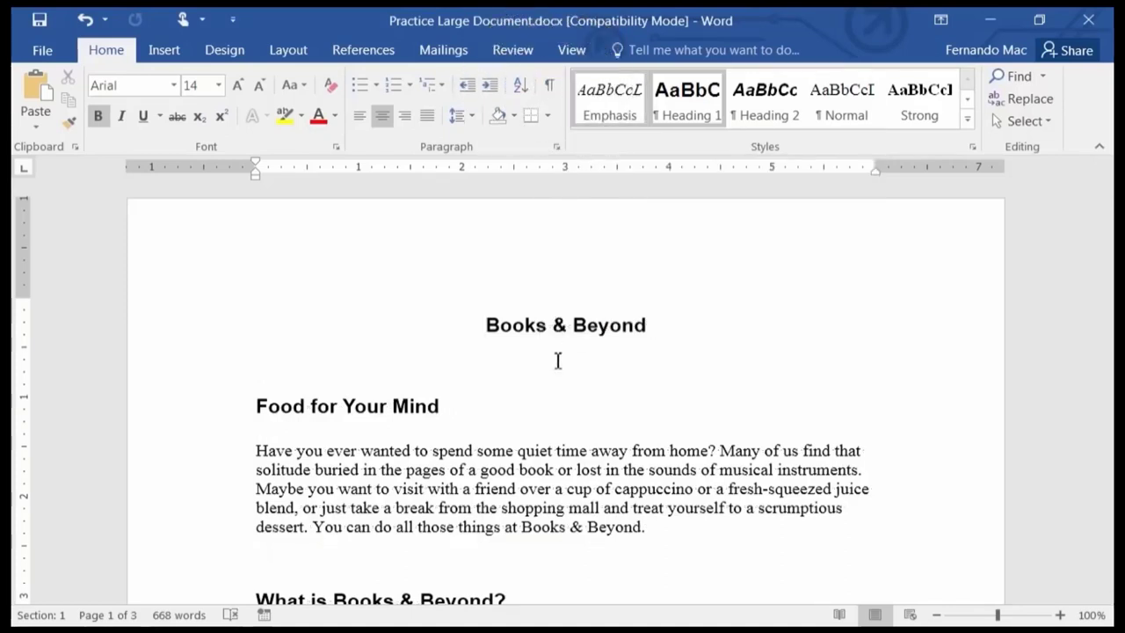
scroll(530, 377, "down", 2)
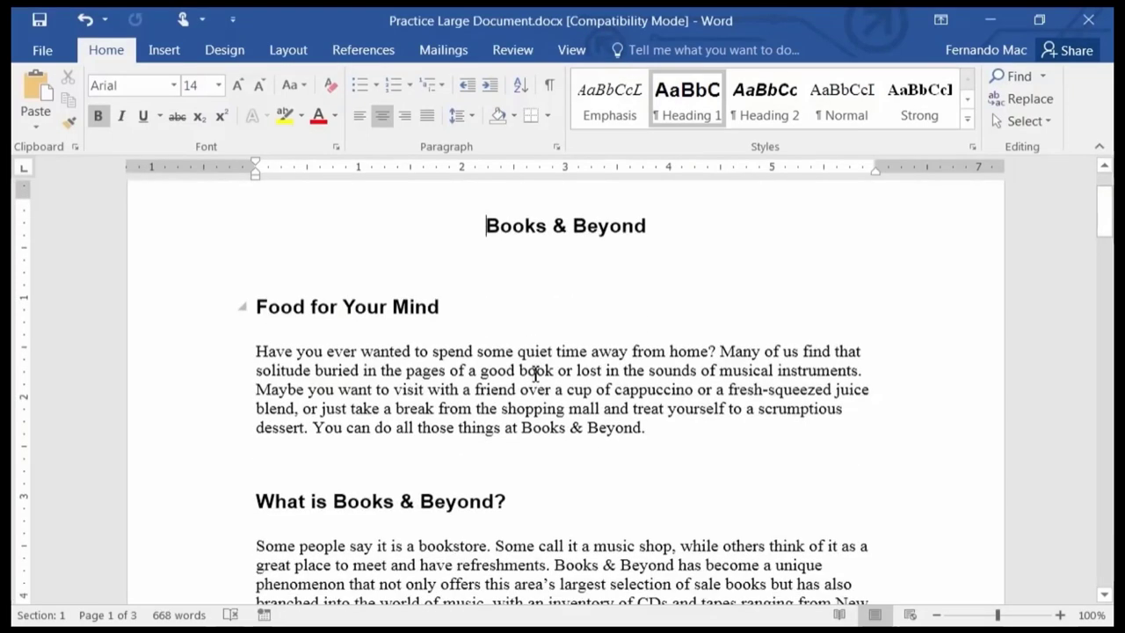
scroll(535, 373, "up", 2)
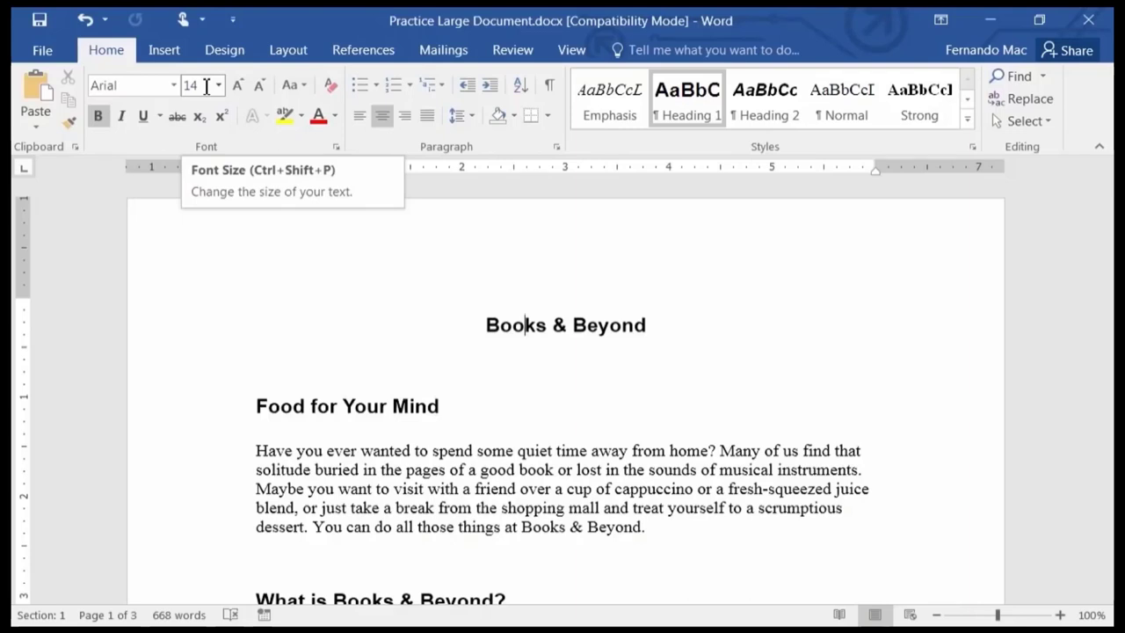
left_click(367, 406)
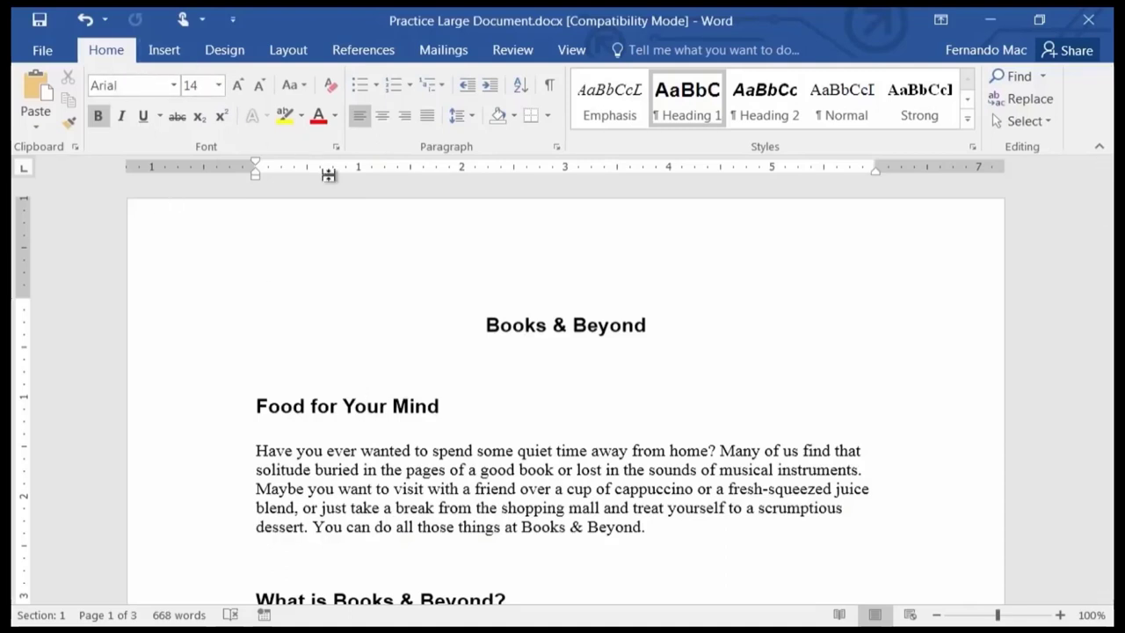
scroll(387, 271, "down", 1)
scroll(386, 271, "down", 2)
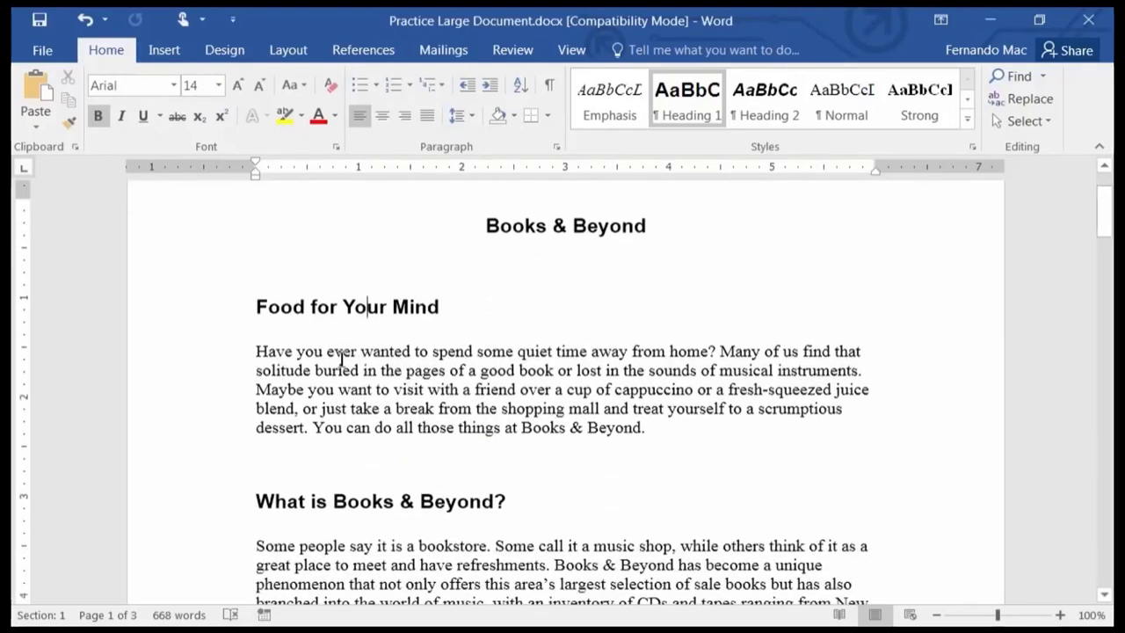
left_click(458, 351)
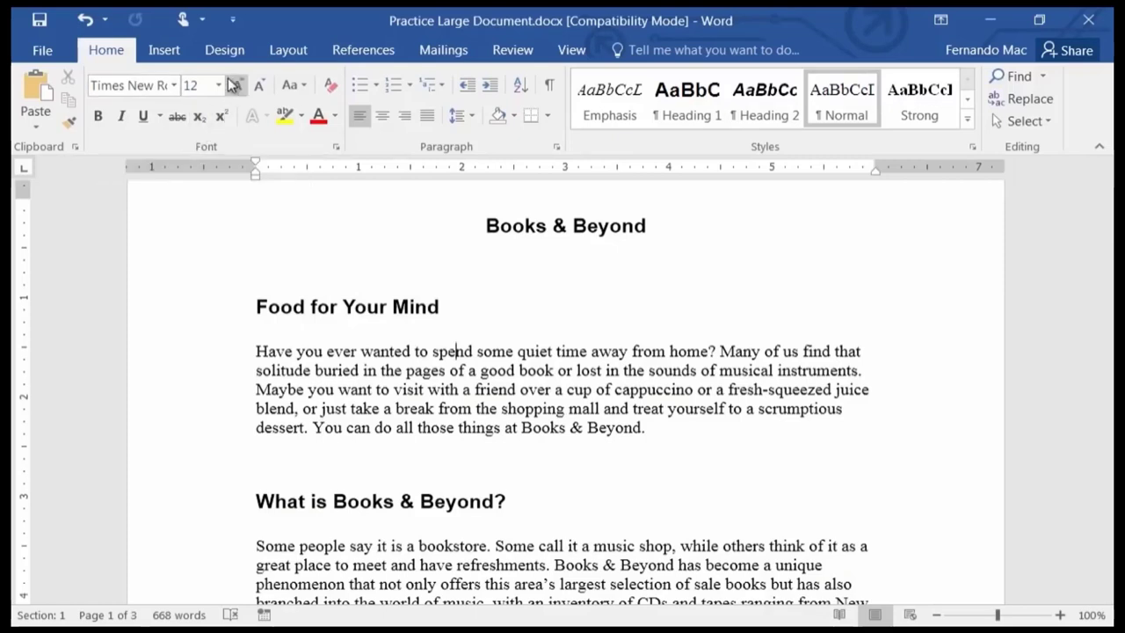
left_click(375, 309)
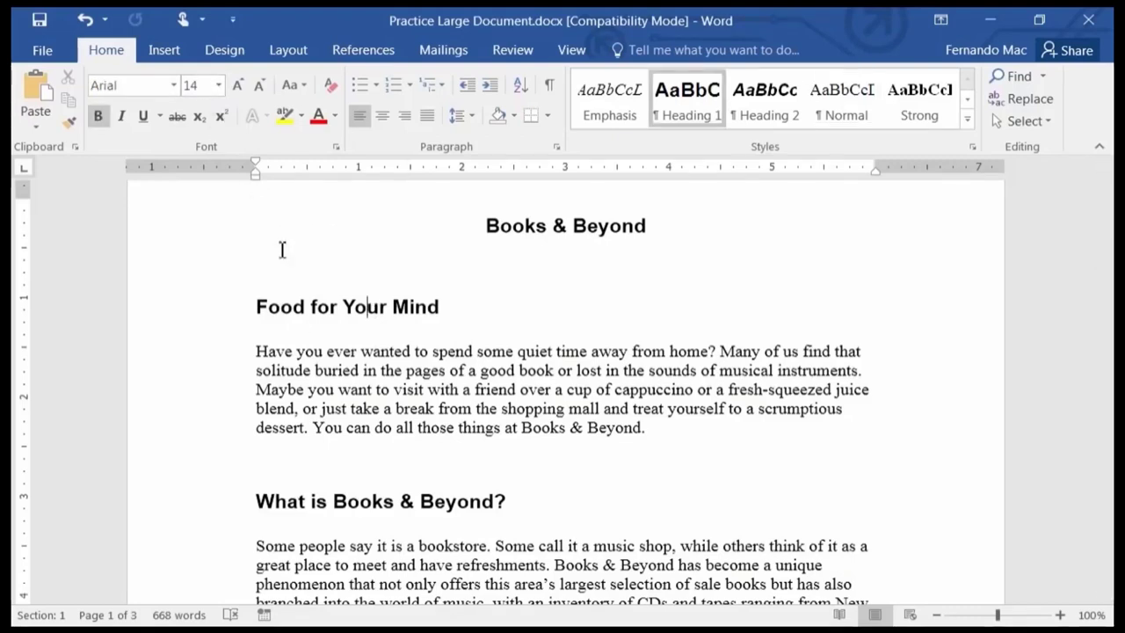
left_click(381, 389)
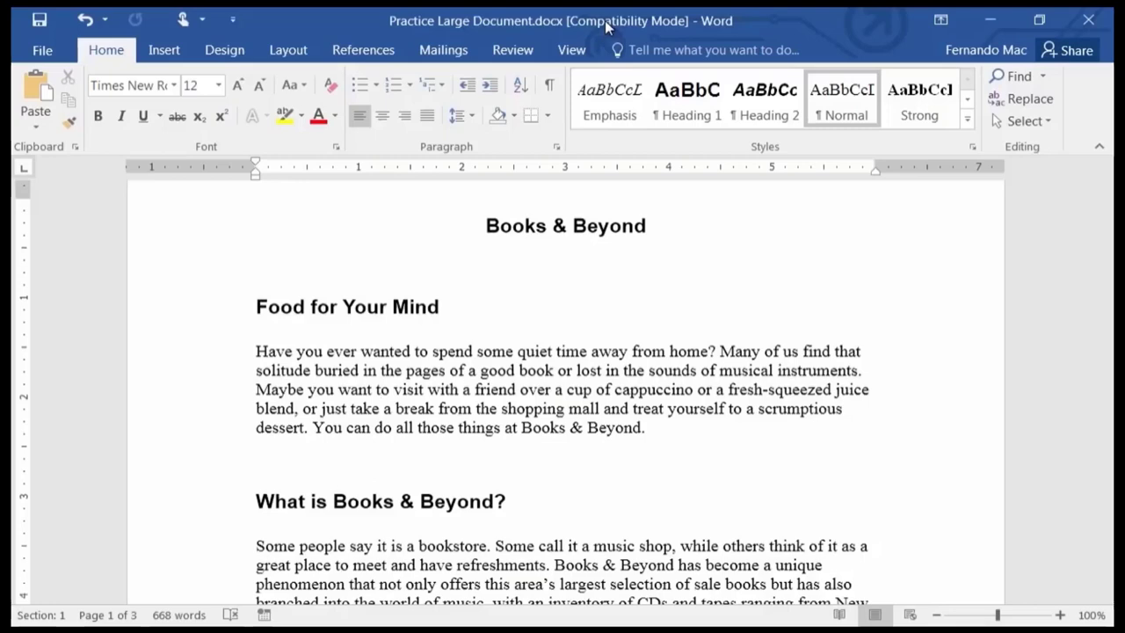
Show the Backstage Info page for Practice Large Document: 13.6KB, 3 pages, 668 words.
left_click(46, 51)
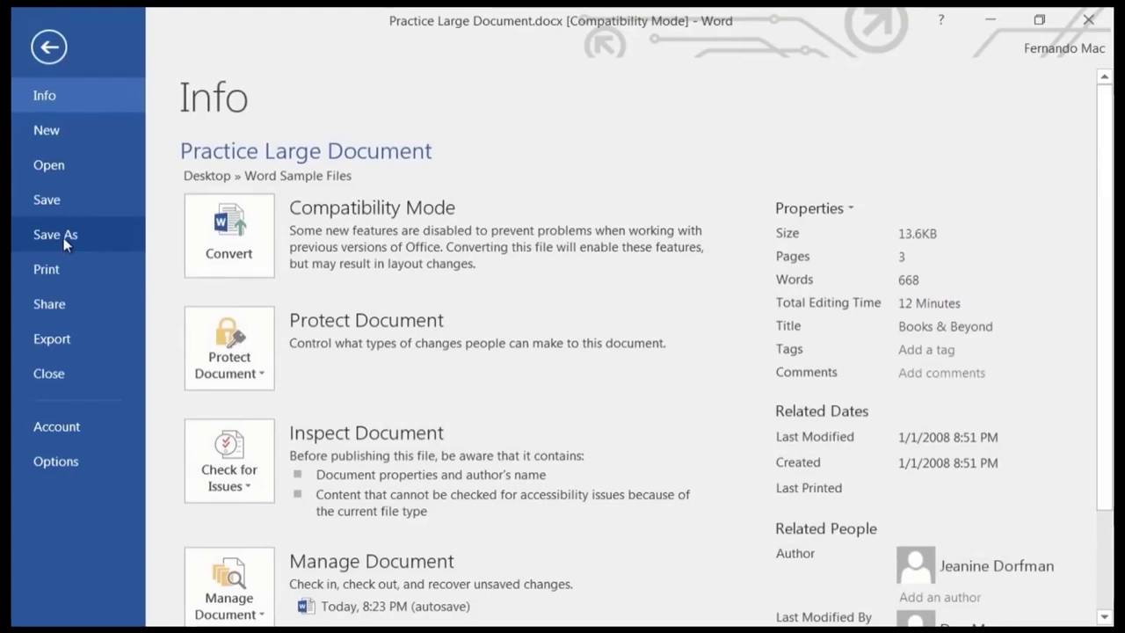
left_click(48, 47)
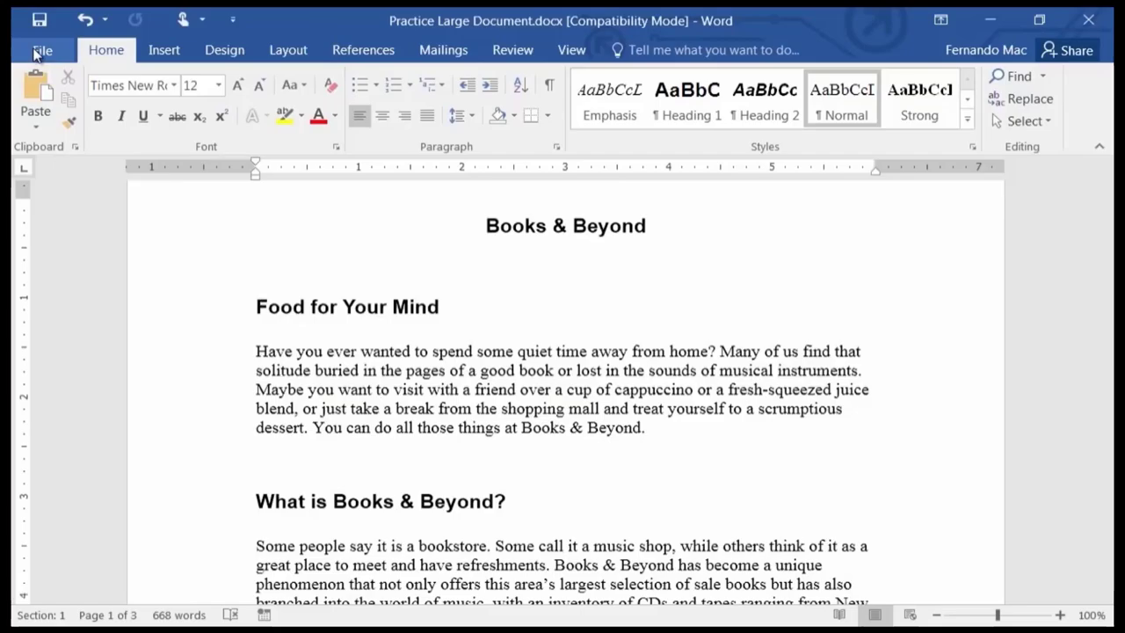
left_click(37, 51)
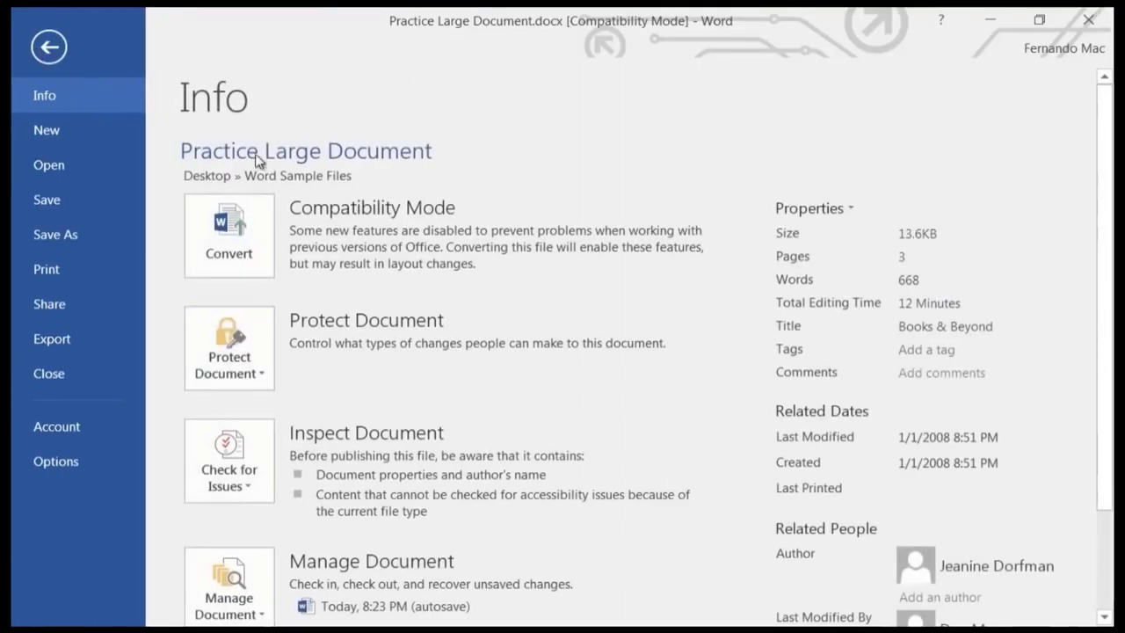
Open the Save As dialog on the Word Sample Files folder via Save As > Browse.
left_click(51, 234)
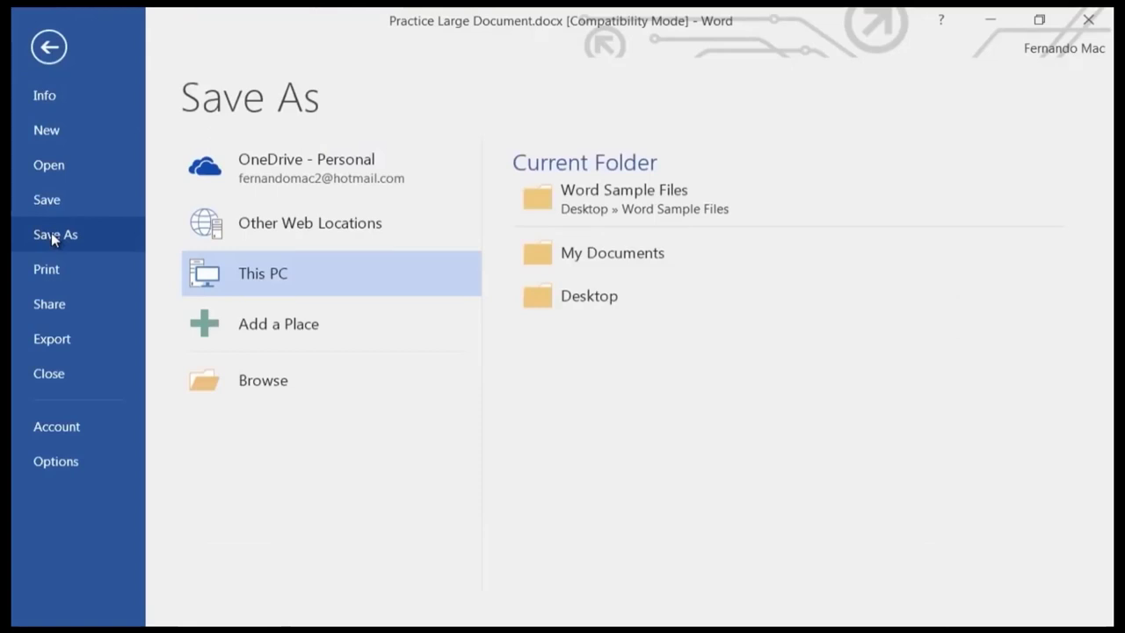
left_click(273, 383)
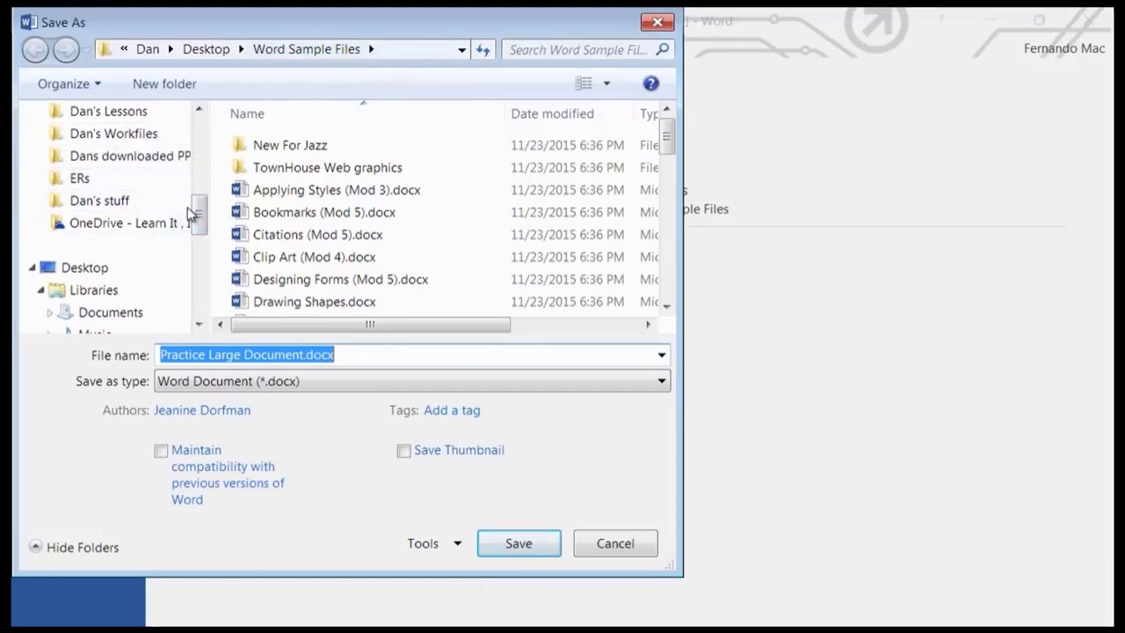
Choose the Finished Word Documents folder and replace 'Practice' in the file name with 'Working'.
left_click_drag(200, 211, 208, 147)
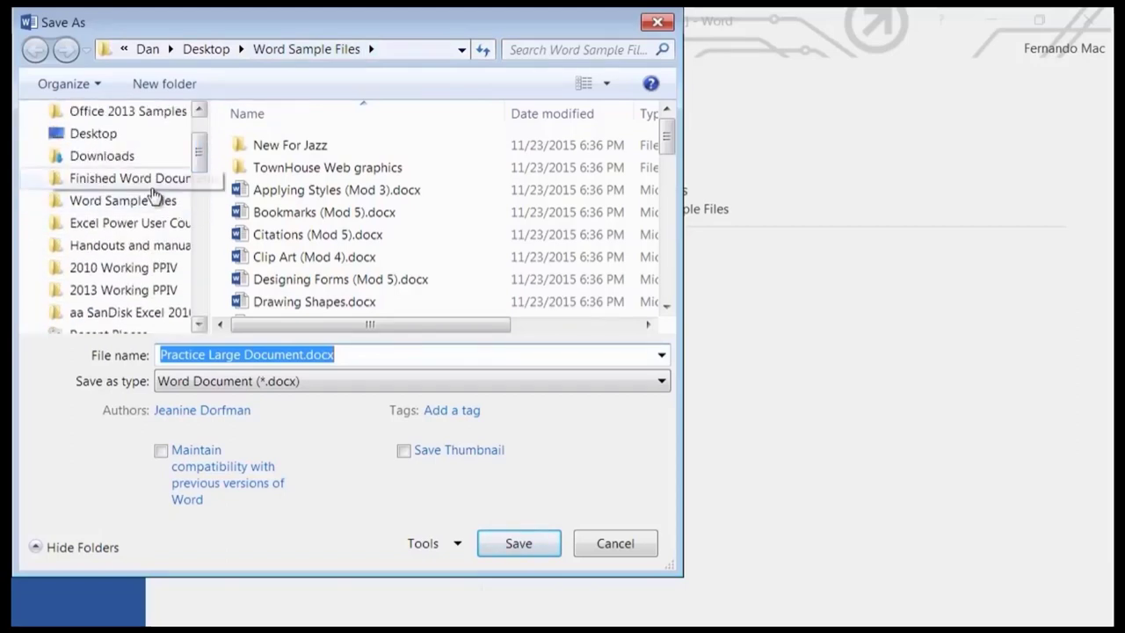
left_click(121, 180)
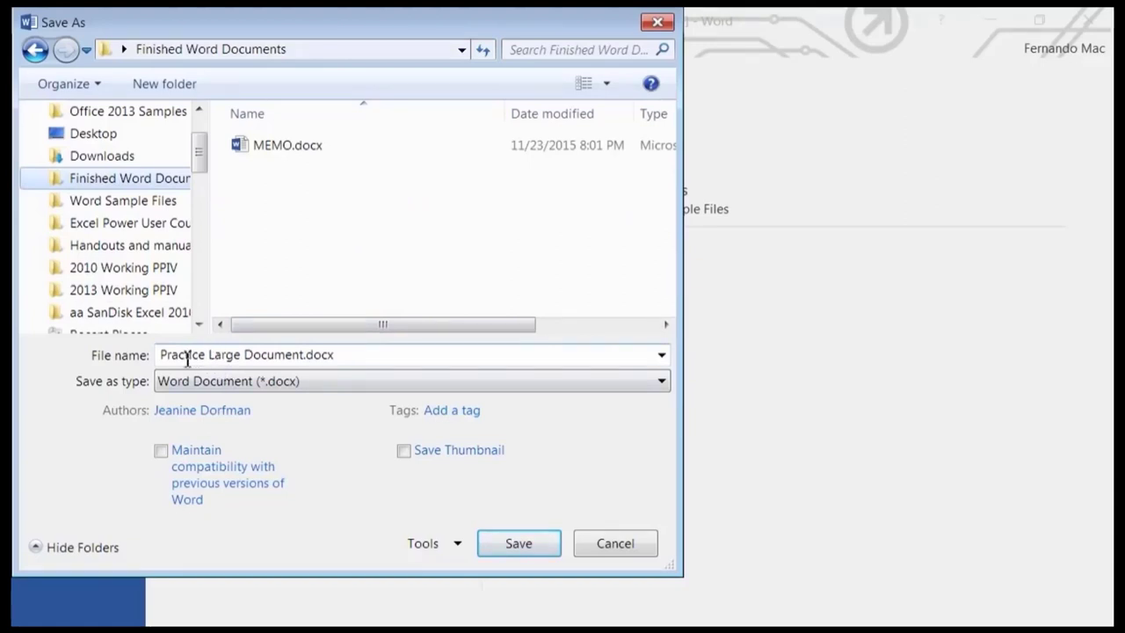
left_click(208, 354)
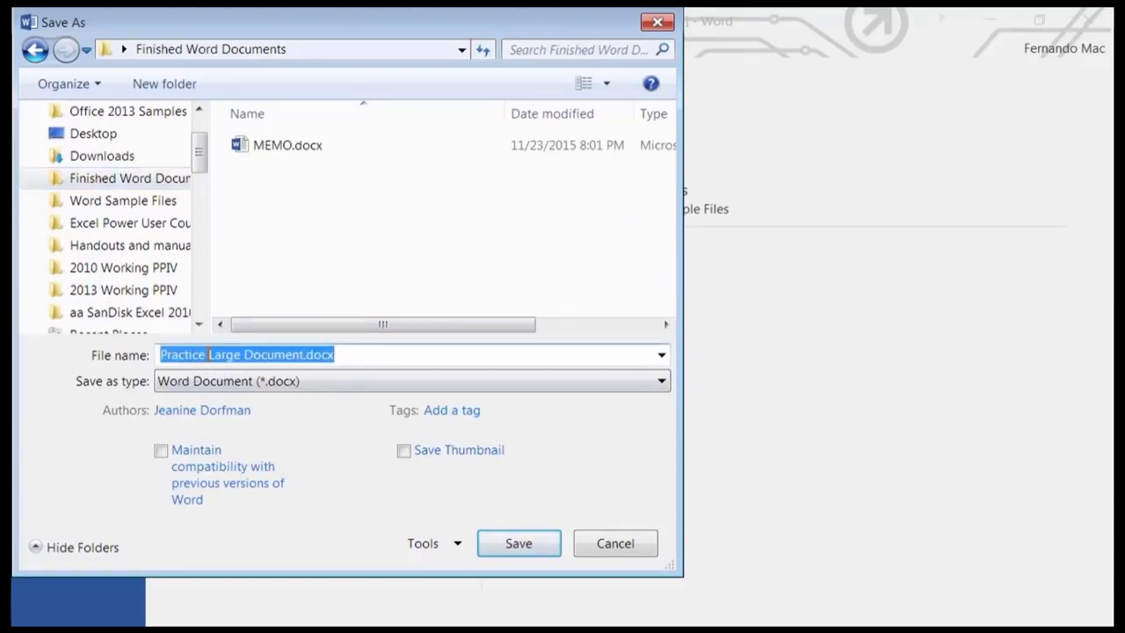
left_click_drag(208, 354, 145, 338)
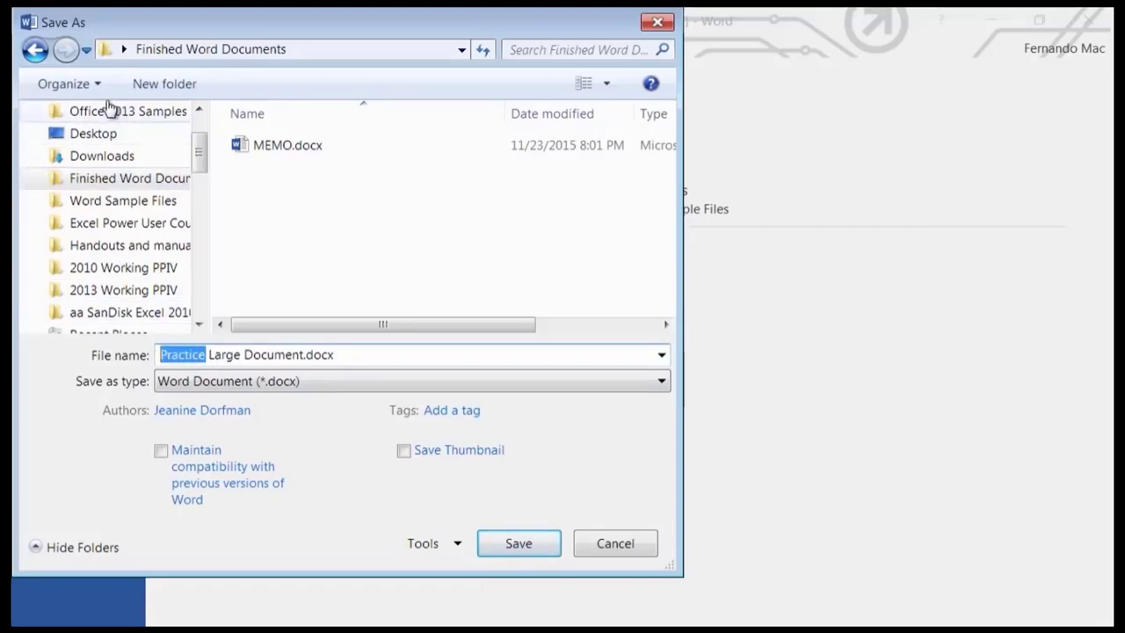
type("Workin")
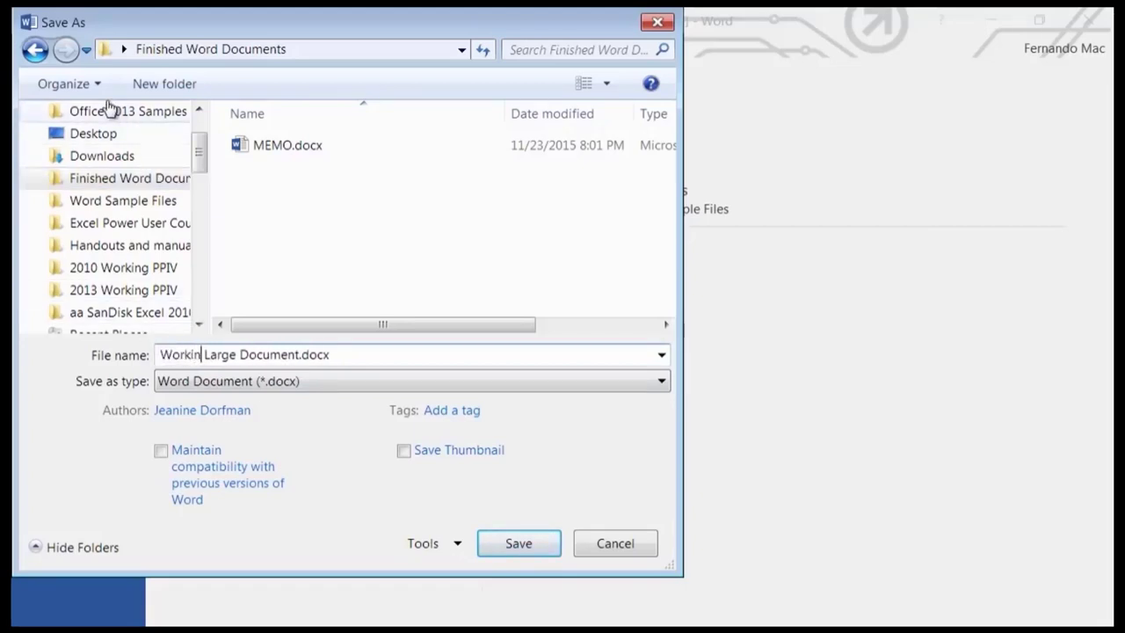
type("g")
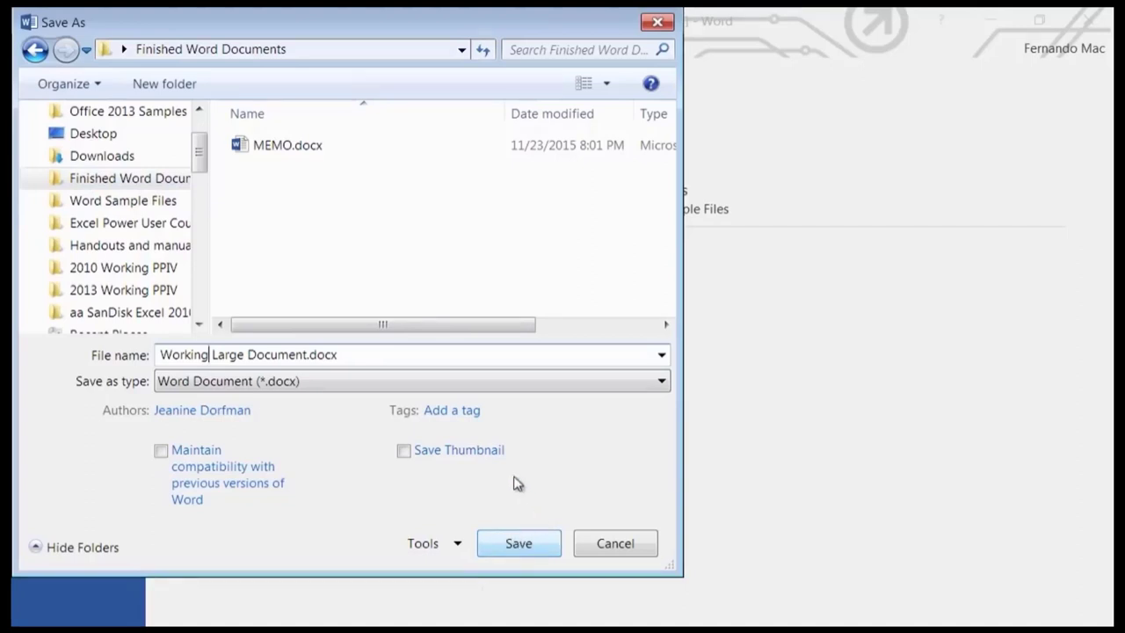
Save, then cancel the format-upgrade prompt, returning to Save As in Word Sample Files.
left_click(519, 545)
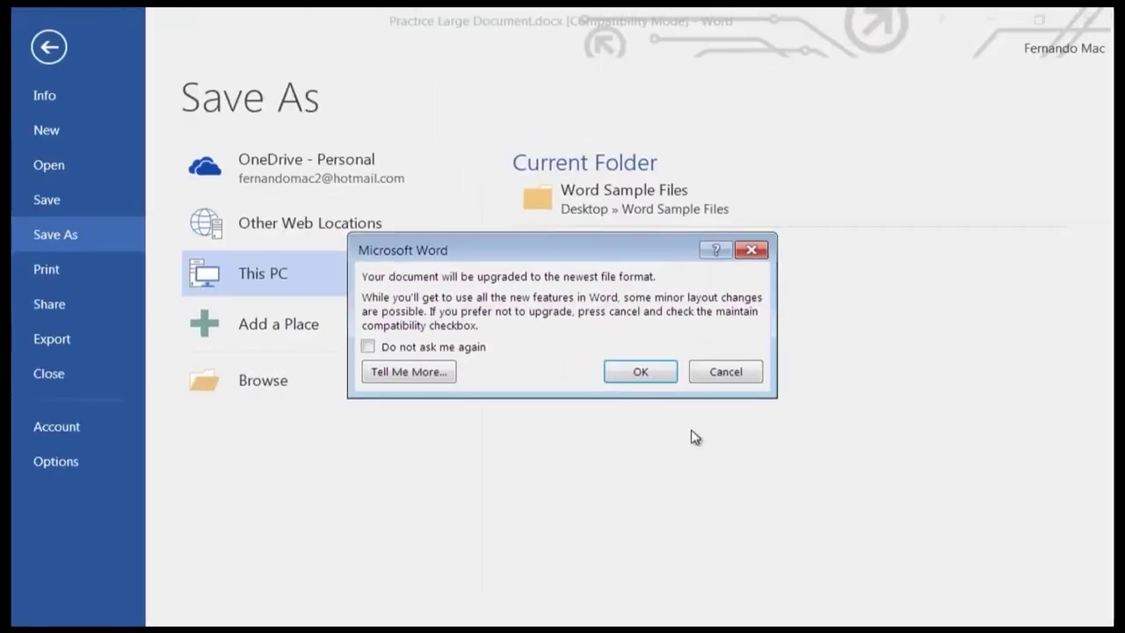
left_click(726, 372)
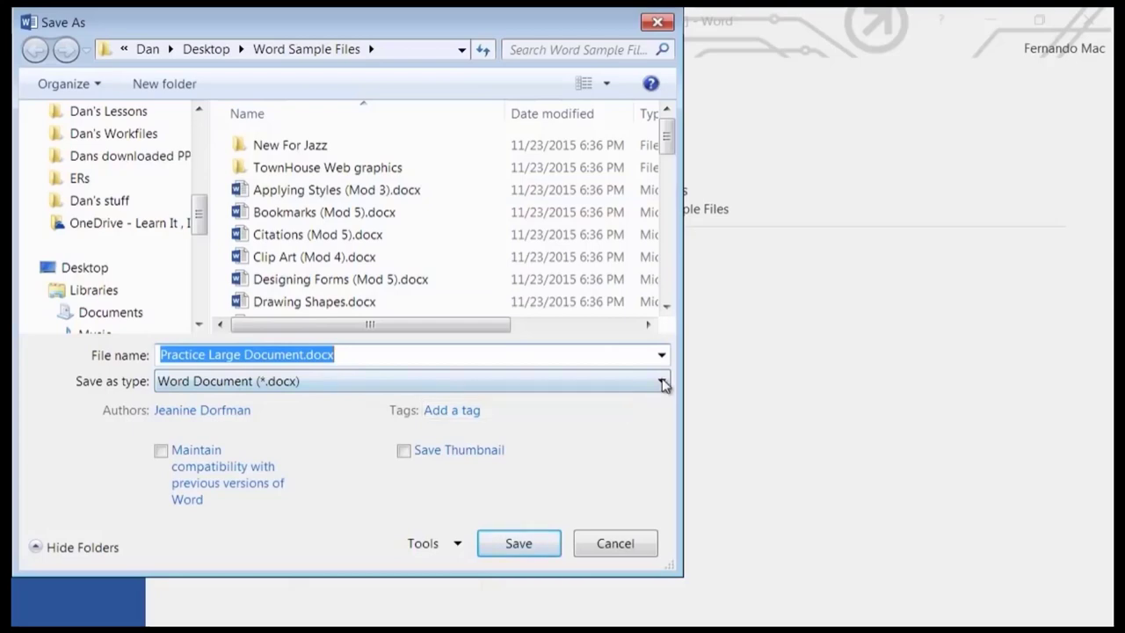
left_click(455, 385)
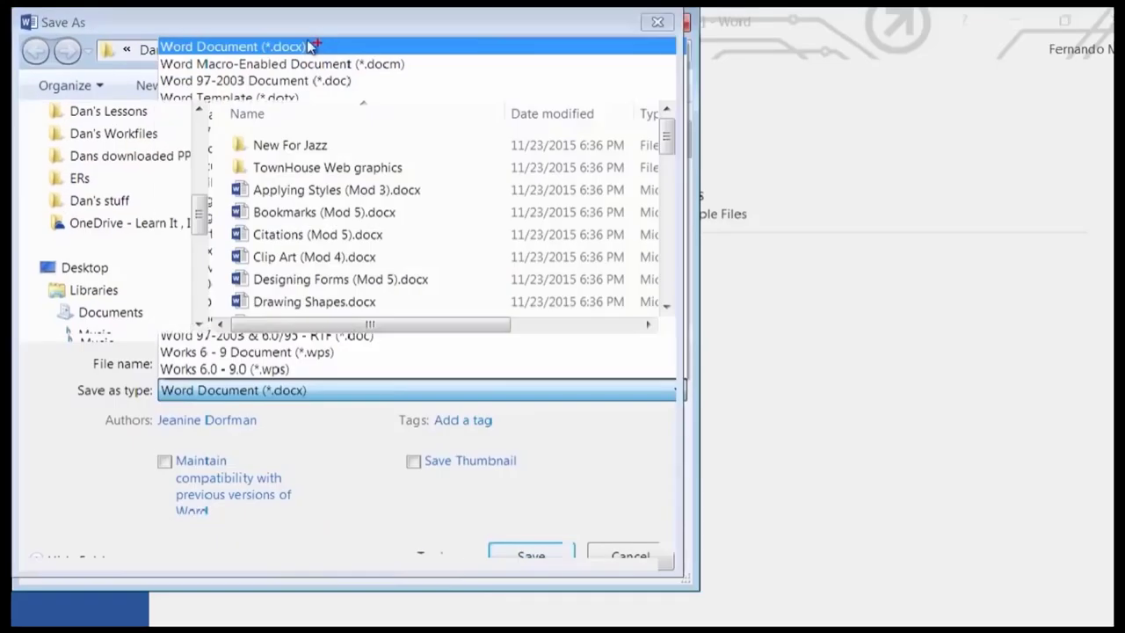
left_click(440, 43)
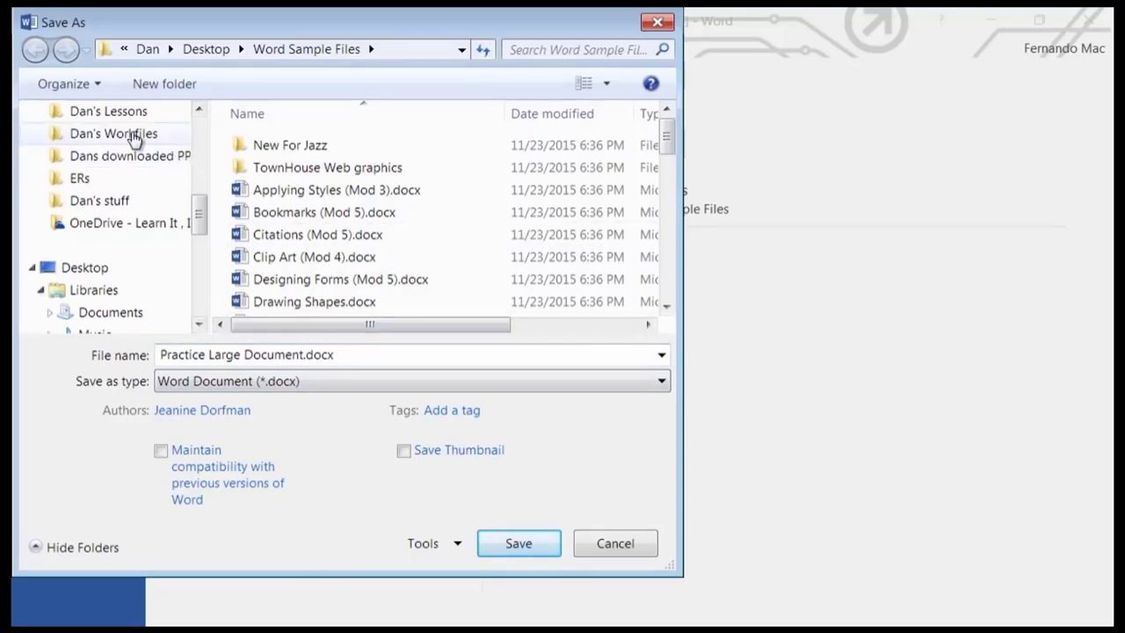
Save the document as 'Working Large Document.docx' in the Finished Word Documents folder.
left_click_drag(201, 222, 201, 161)
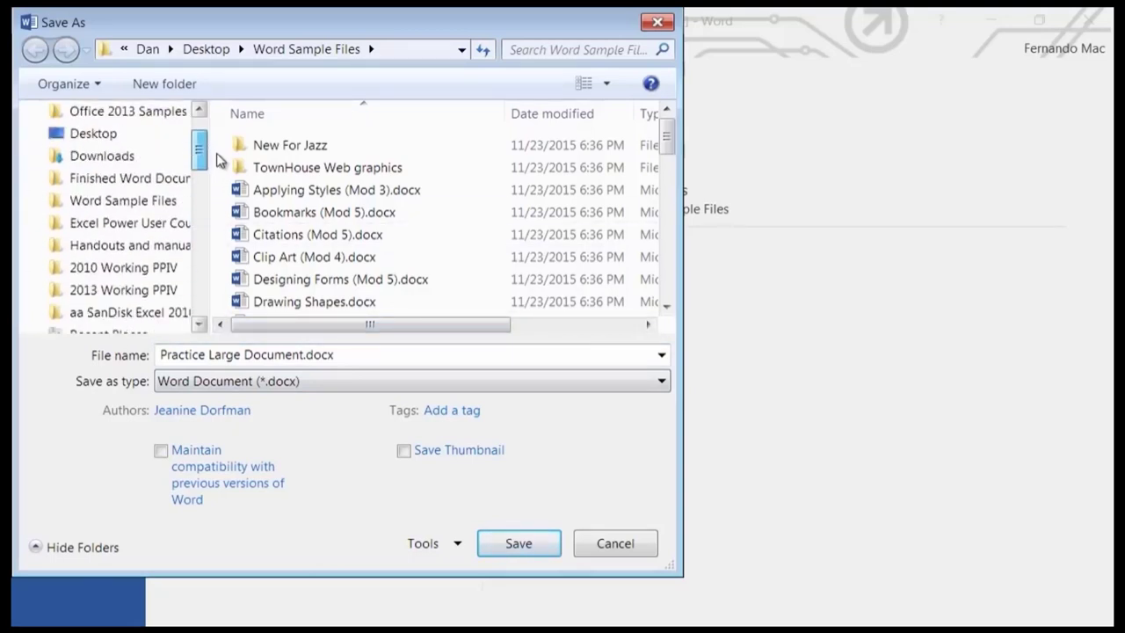
left_click(138, 182)
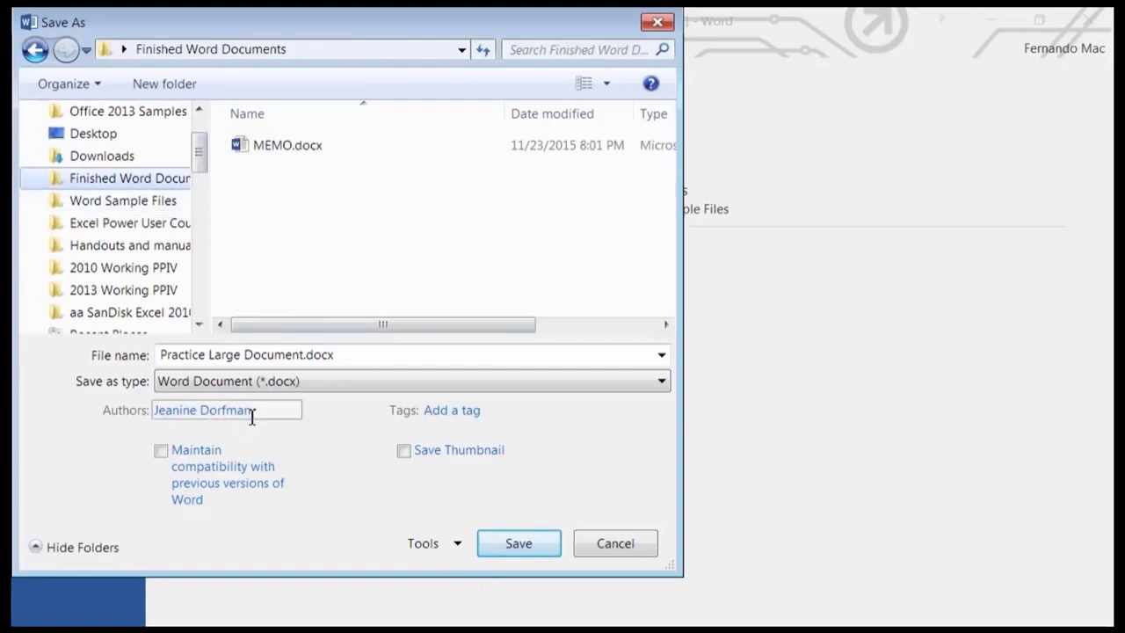
left_click(208, 355)
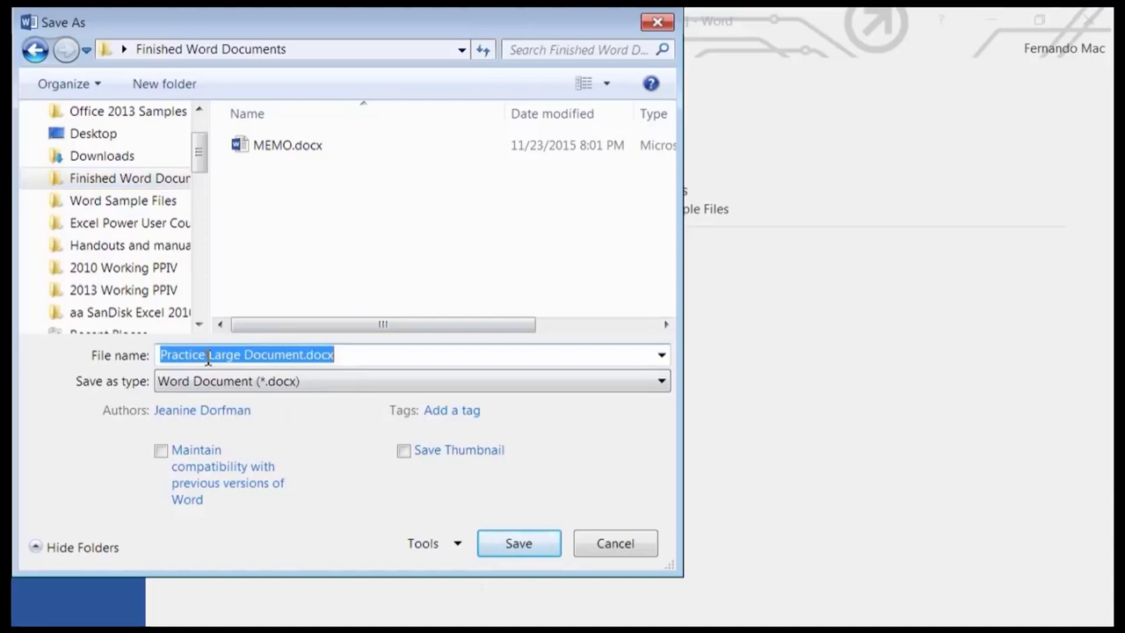
left_click_drag(202, 355, 109, 350)
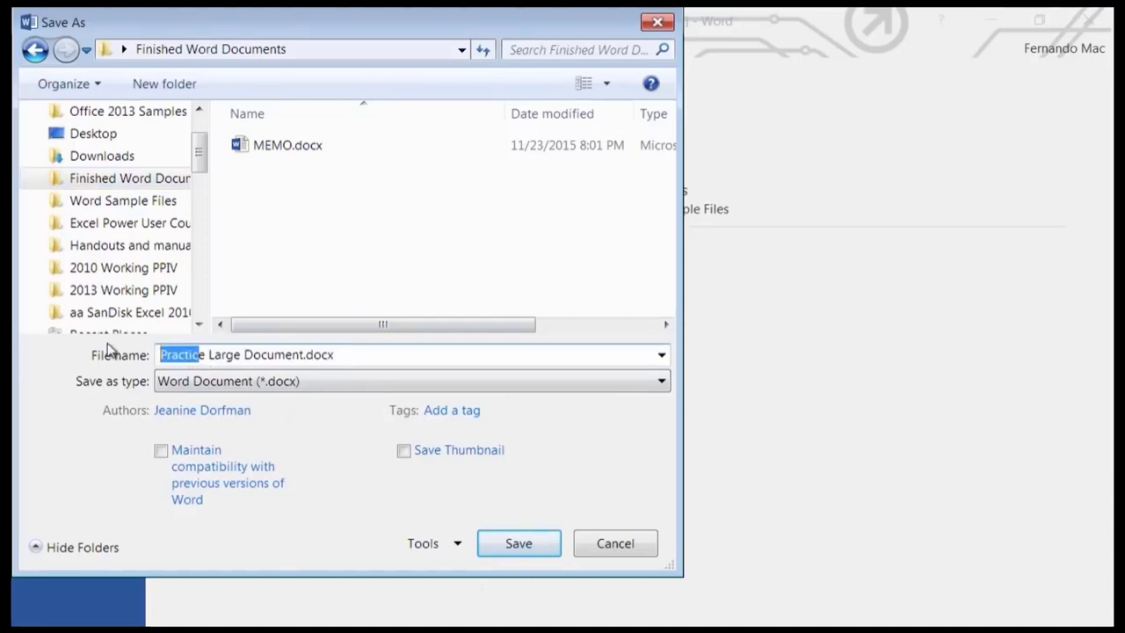
type("Workin")
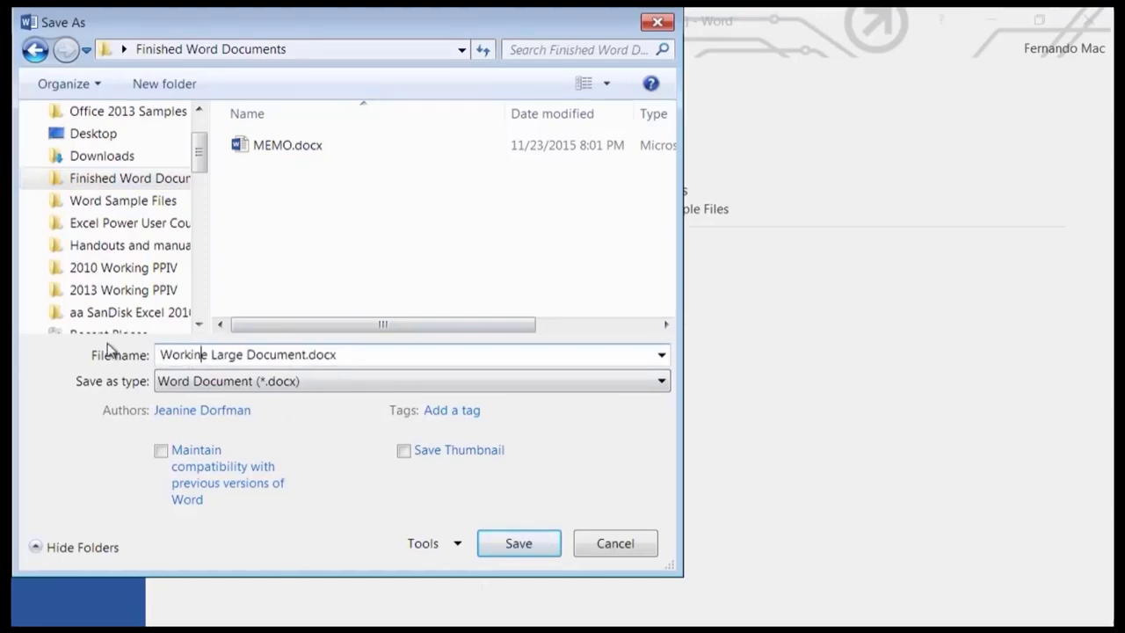
type("g")
key("Delete")
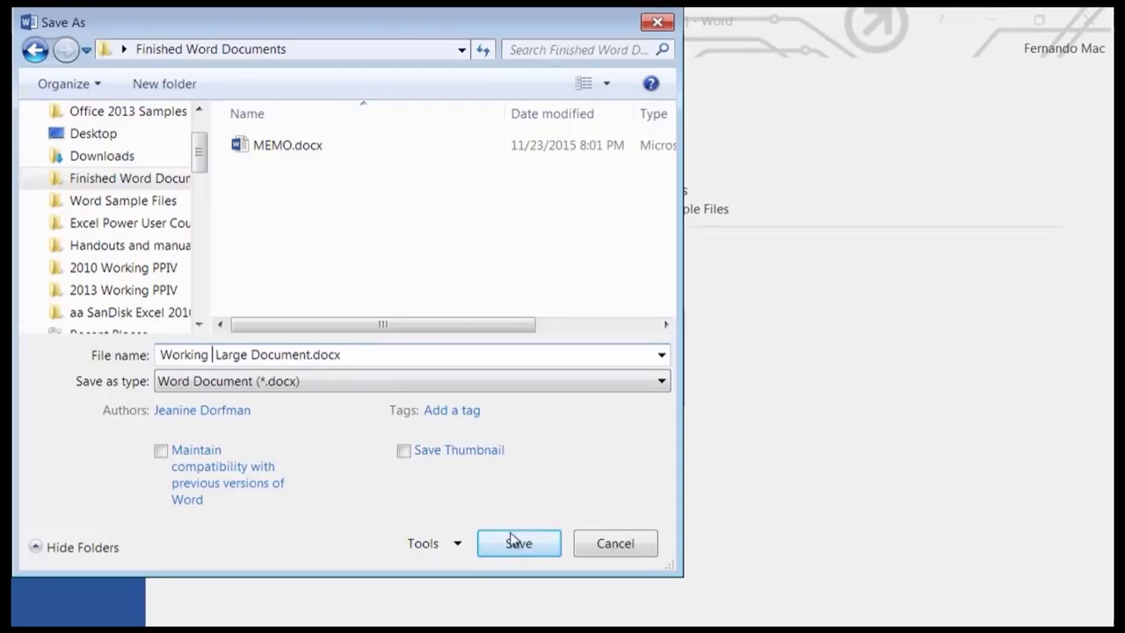
left_click(517, 542)
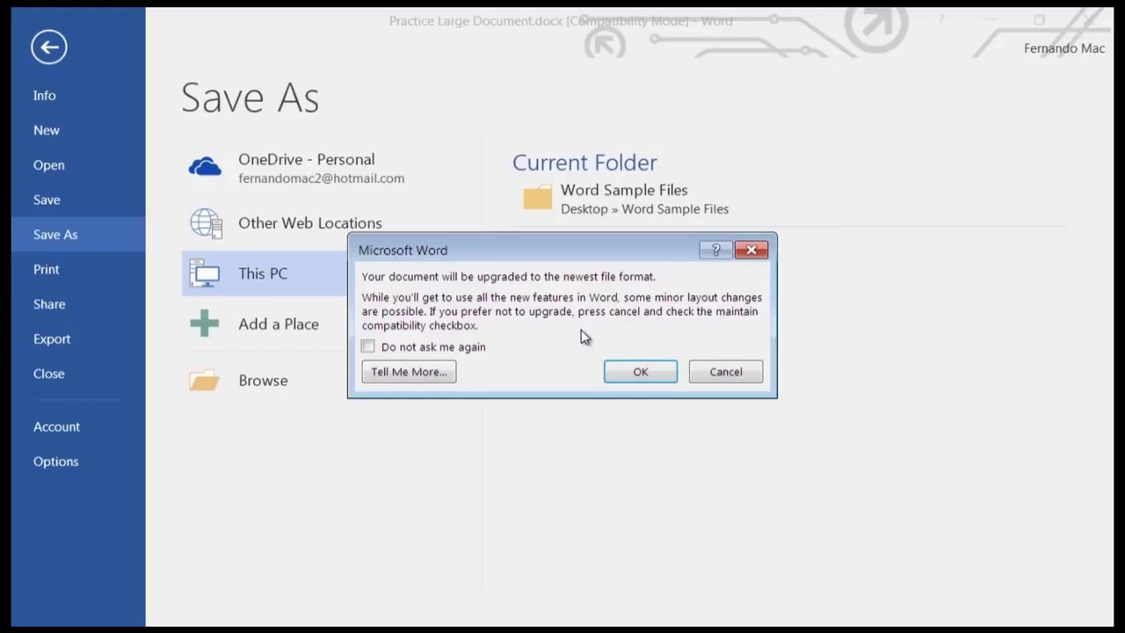
Accept the upgrade to the newest format so the file becomes Working Large Document.docx.
left_click(643, 372)
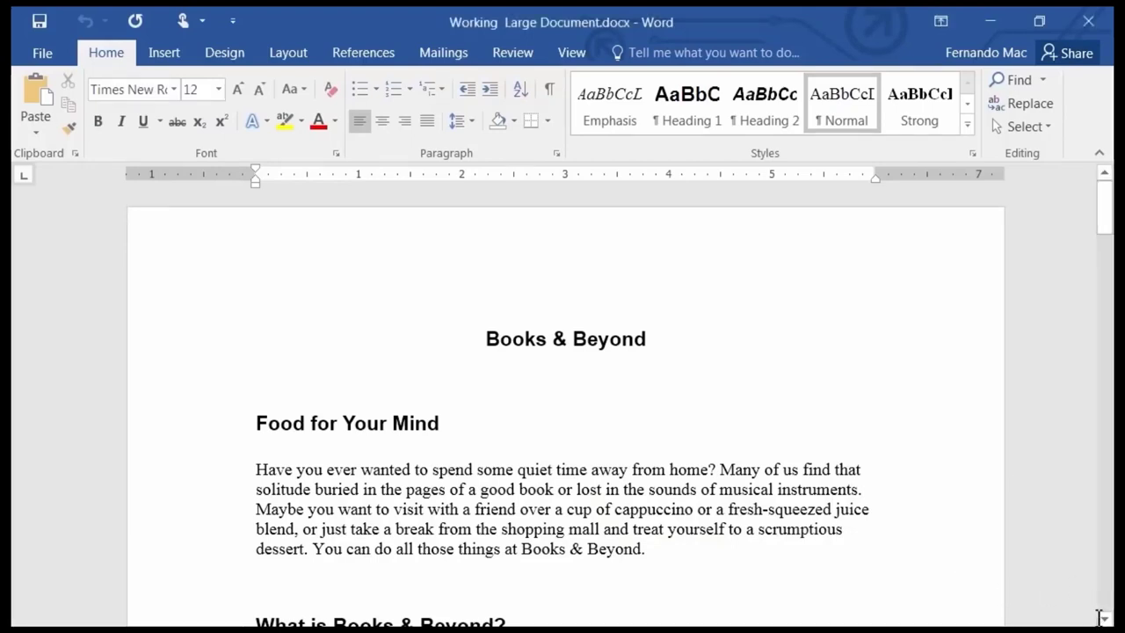
scroll(317, 364, "down", 2)
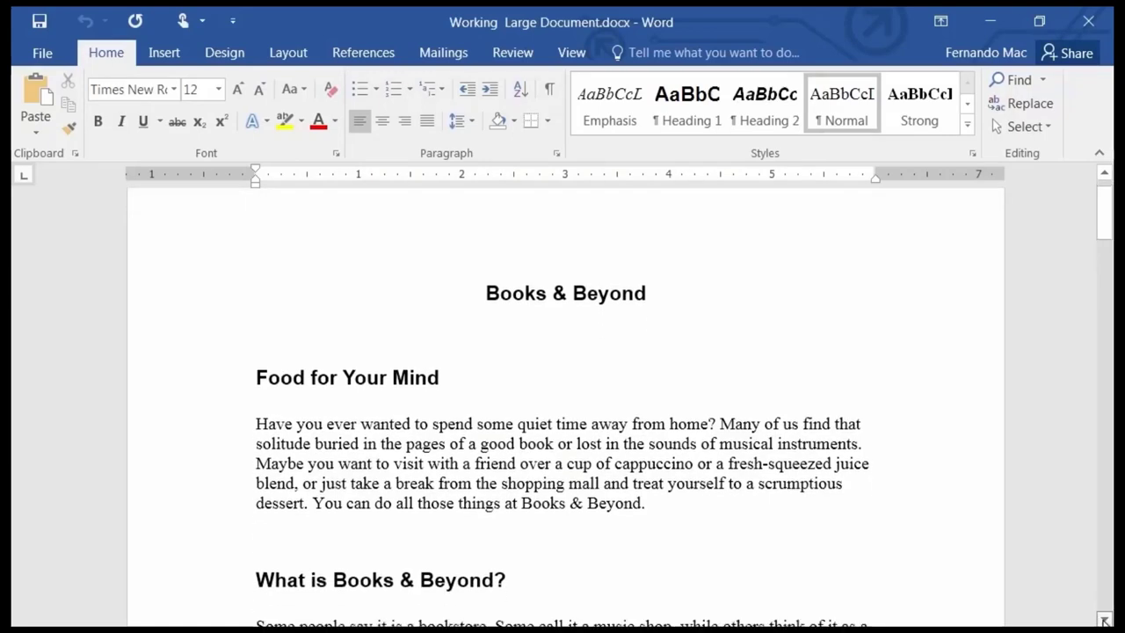
left_click(308, 364)
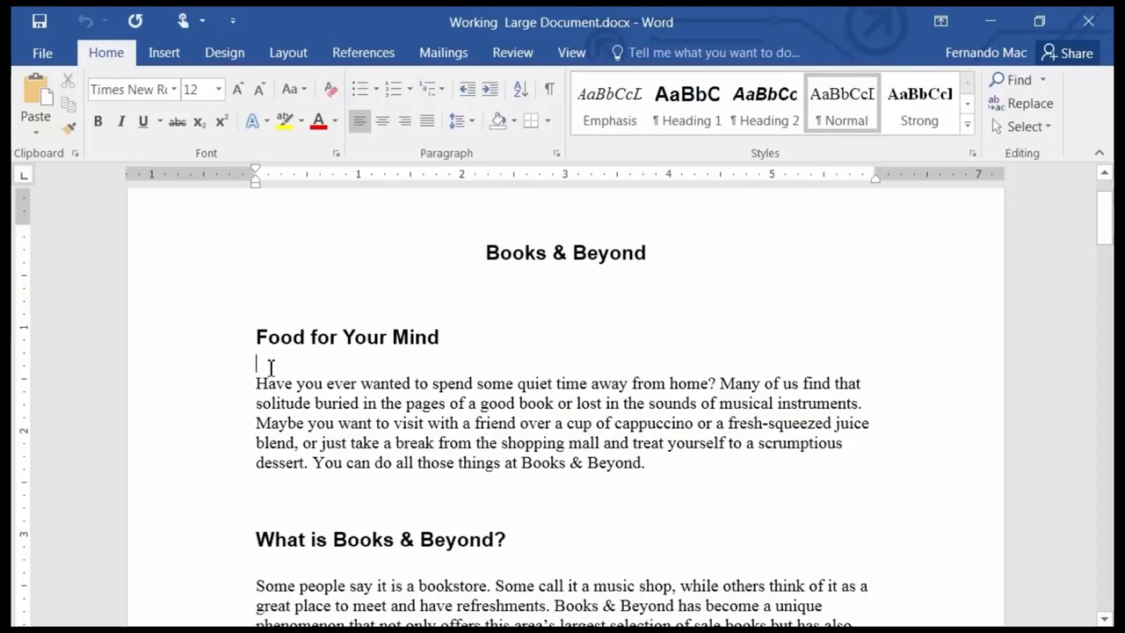
left_click(1106, 619)
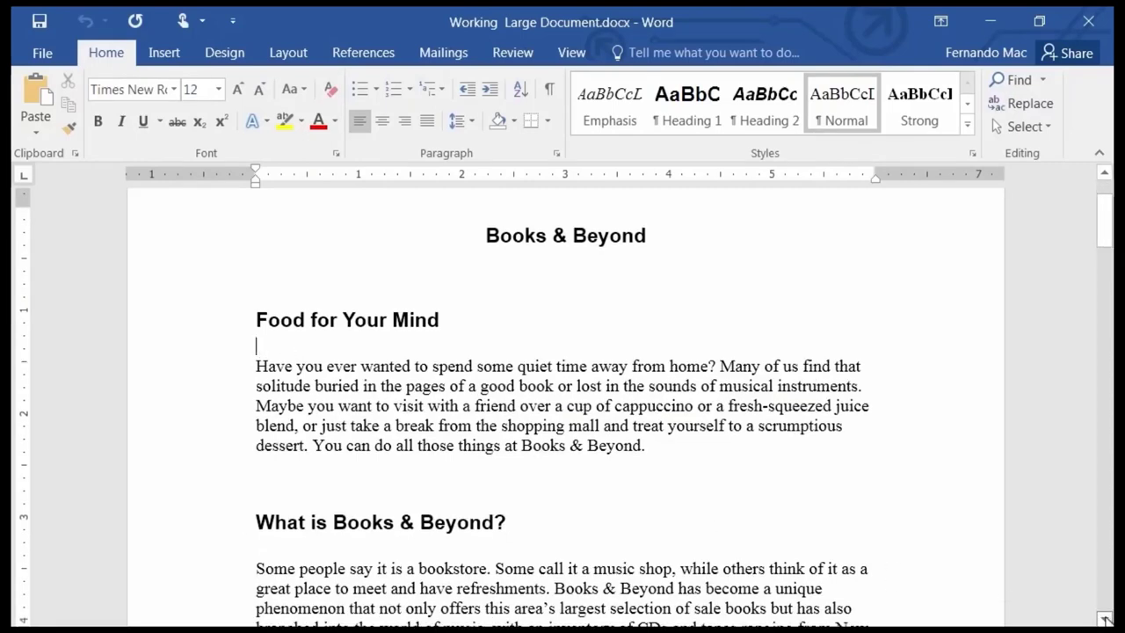
left_click(1106, 619)
left_click(1106, 619)
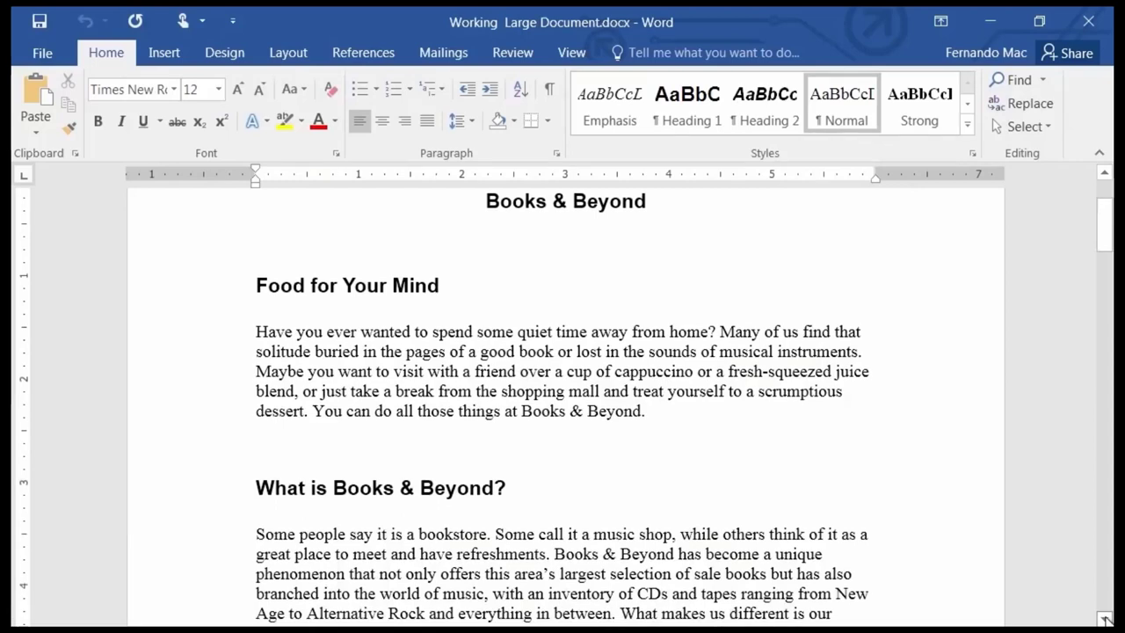
left_click(1106, 619)
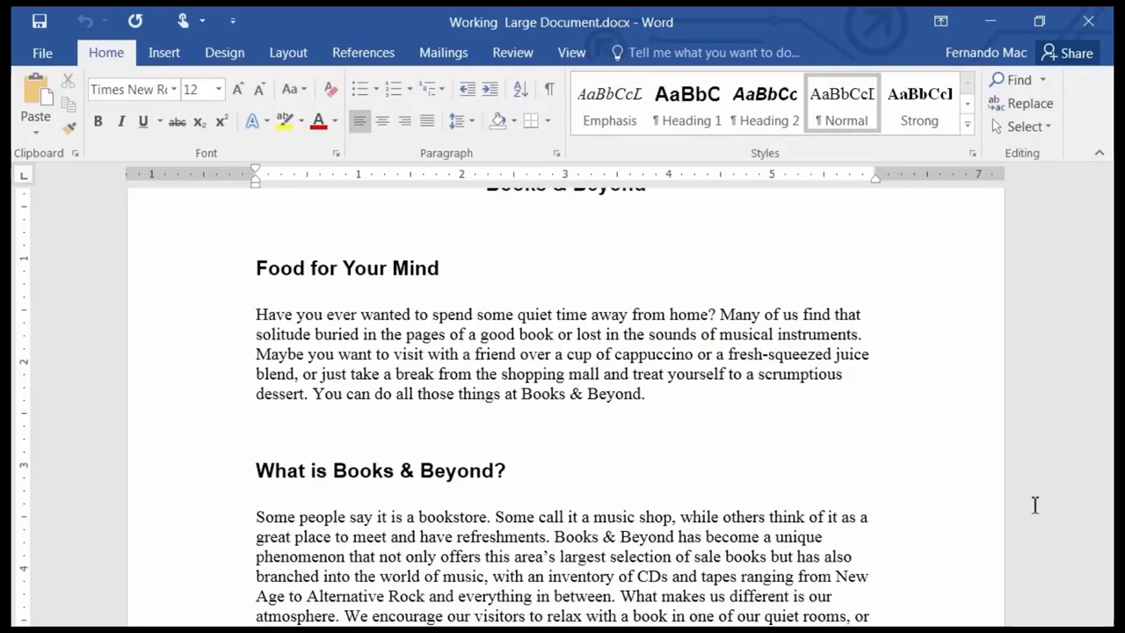
key("Down")
key("Down")
key("Down")
key("Down")
key("Down")
key("Down")
key("Down")
key("Down")
key("Down")
key("Down")
key("Down")
key("Down")
key("Down")
key("Down")
key("Down")
key("Down")
key("Down")
key("Down")
key("Down")
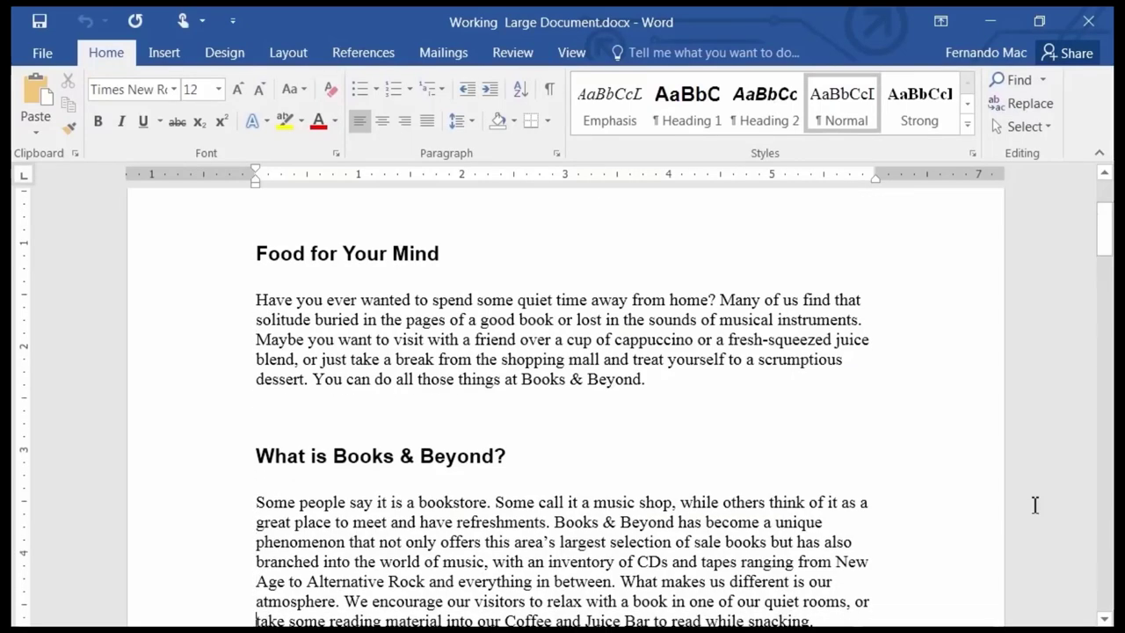
key("Down")
key("Down")
key("Down")
key("Down")
key("Down")
key("Down")
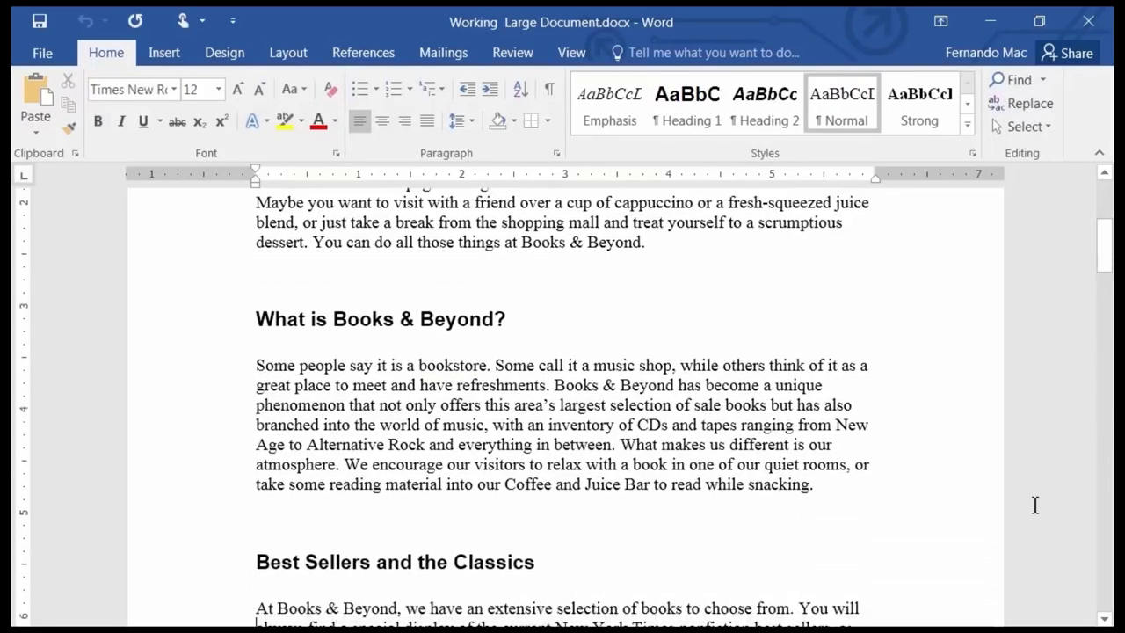
key("Up")
key("Up")
key("Up")
key("Up")
key("Up")
key("Up")
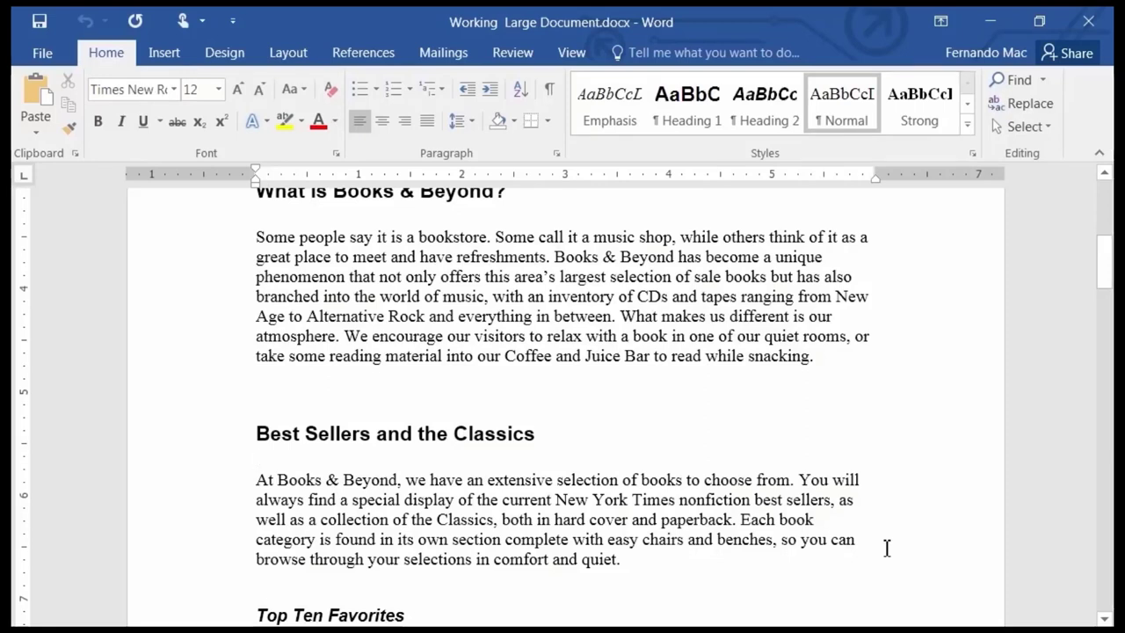
key("ctrl+Up")
key("ctrl+Up")
key("ctrl+Up")
key("ctrl+Up")
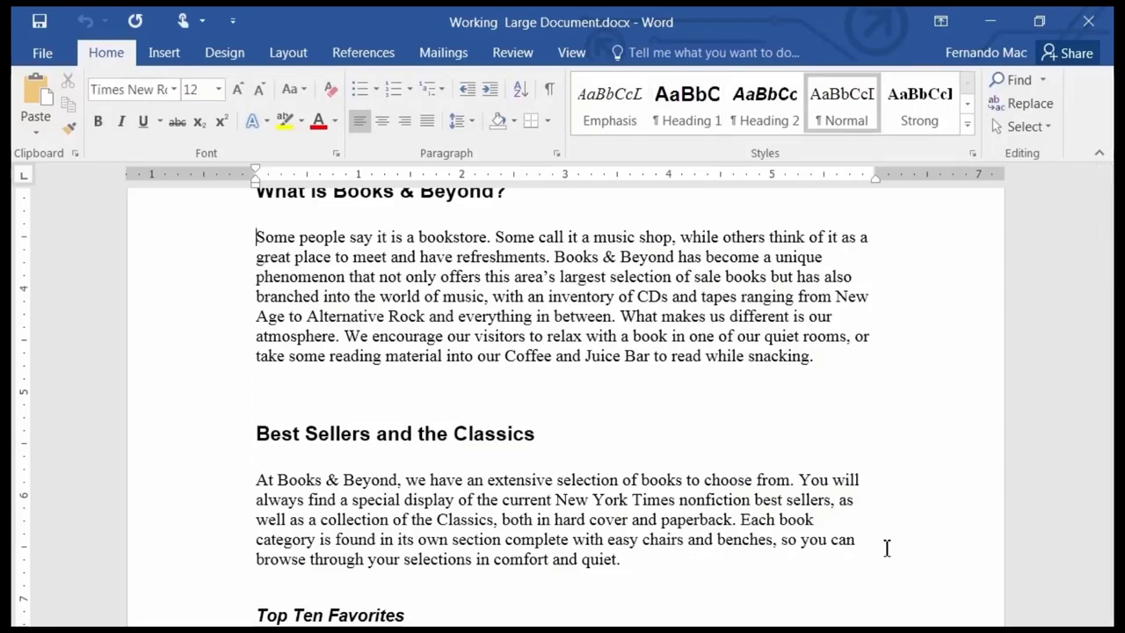
key("ctrl+Up")
key("ctrl+Up")
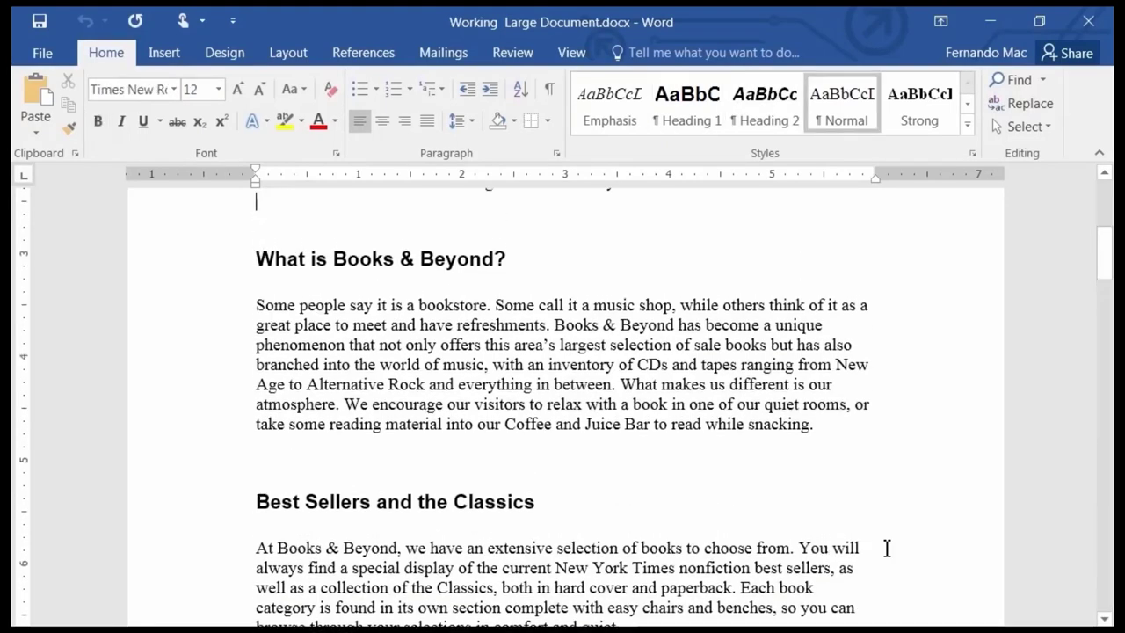
key("ctrl+Up")
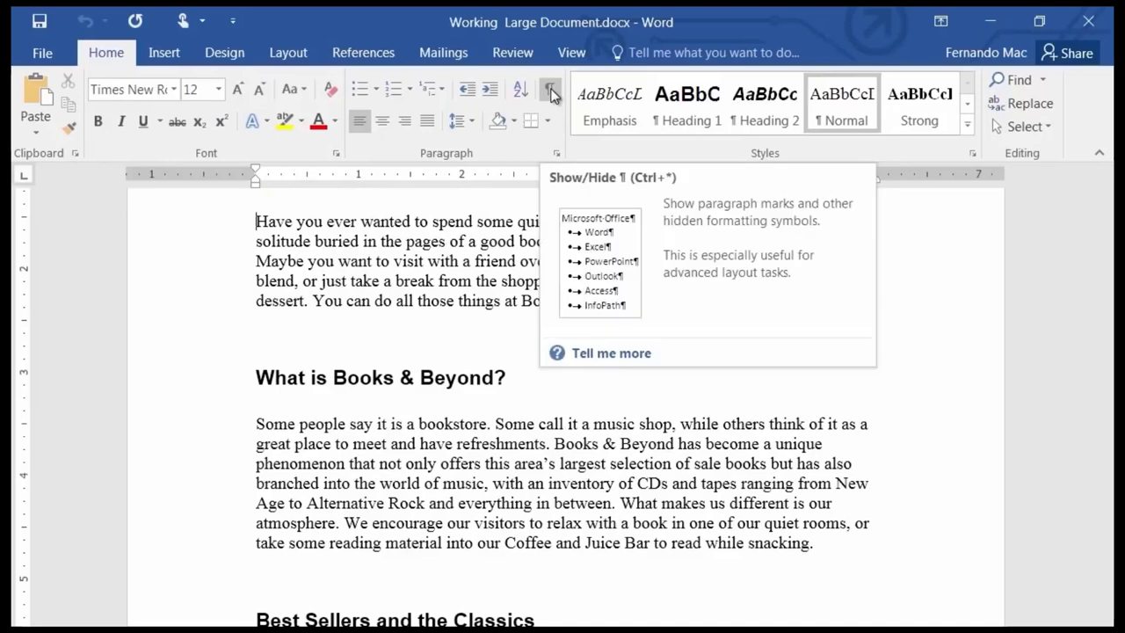
left_click(550, 93)
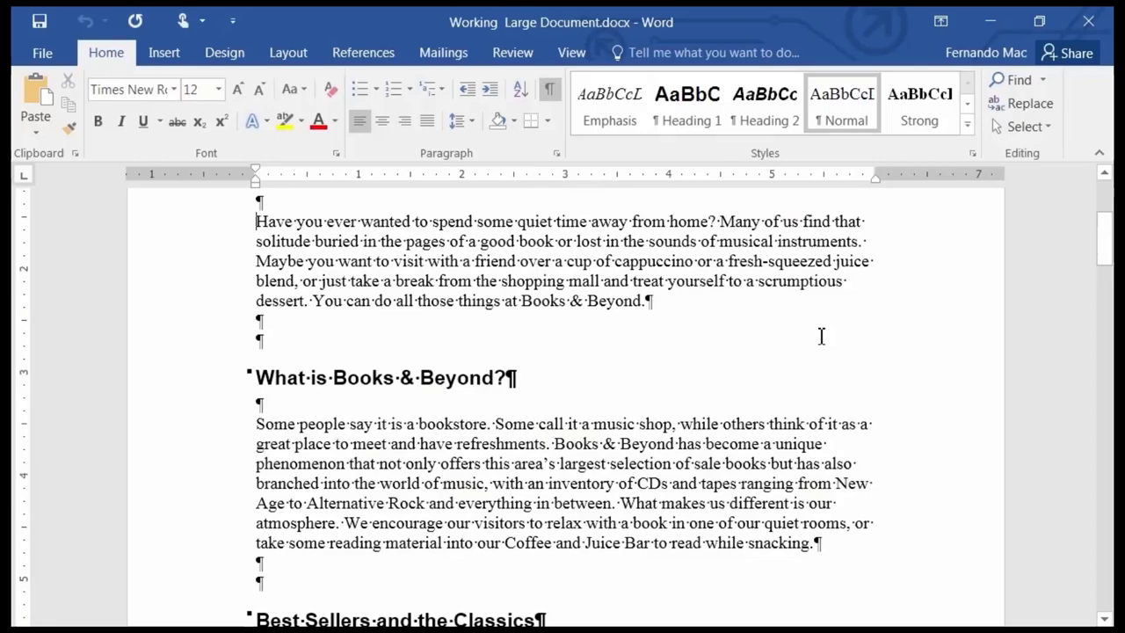
key("ctrl+Down")
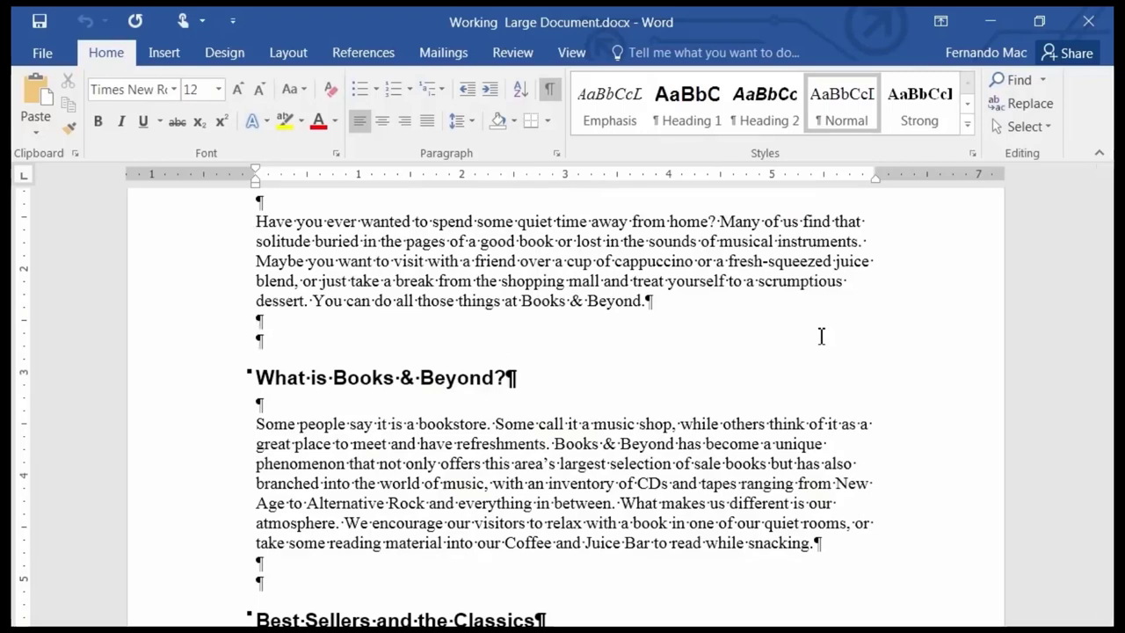
key("ctrl+Down")
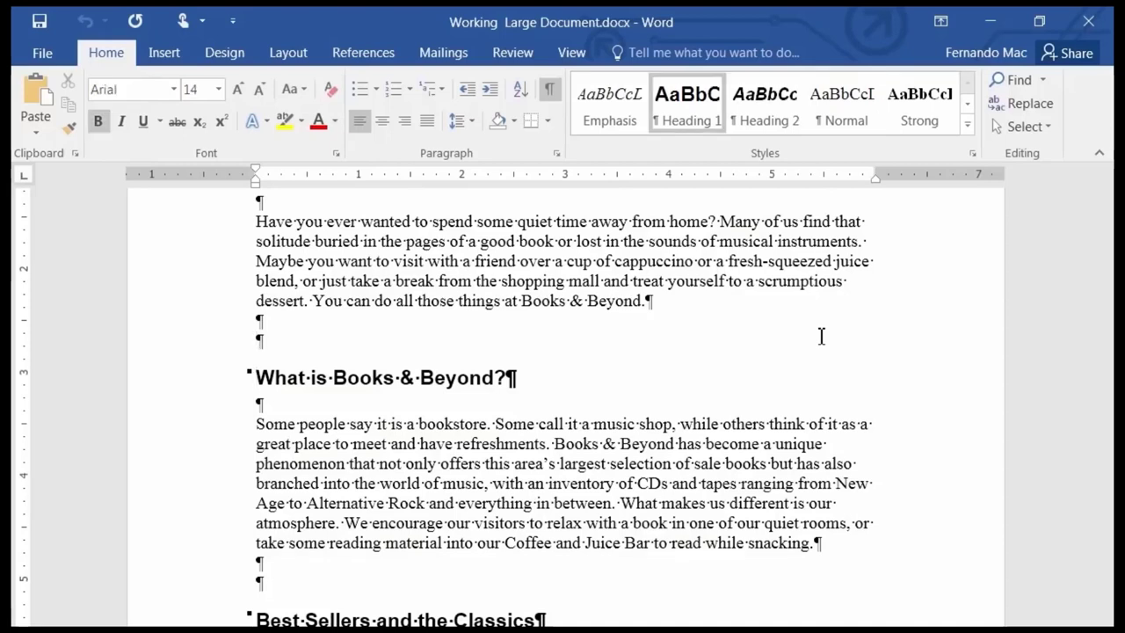
key("ctrl+Down")
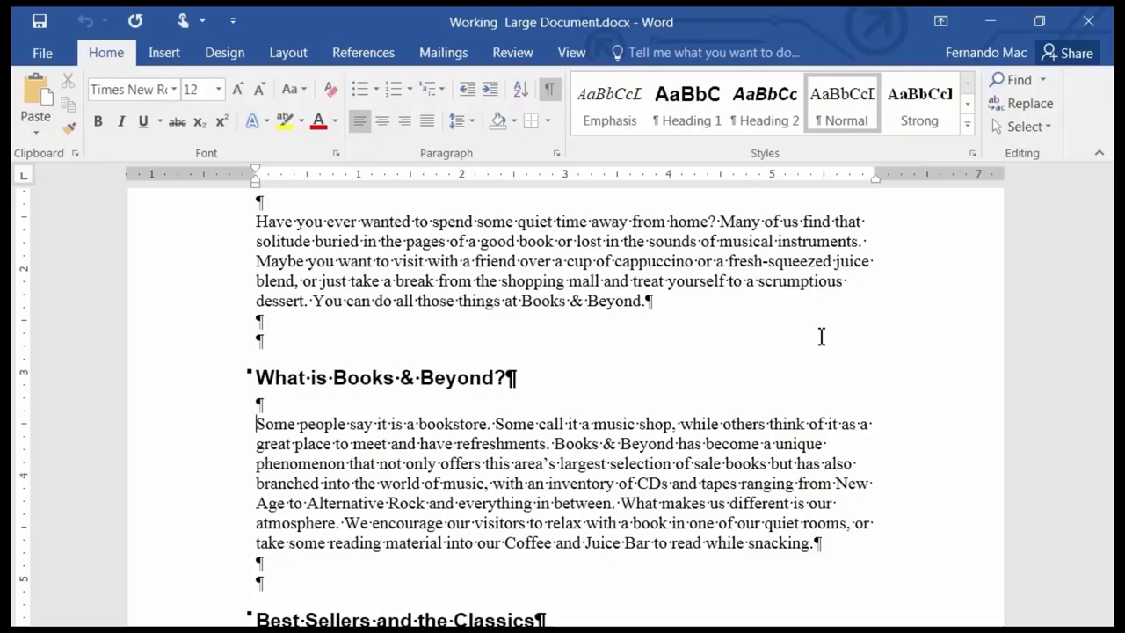
key("ctrl+Down")
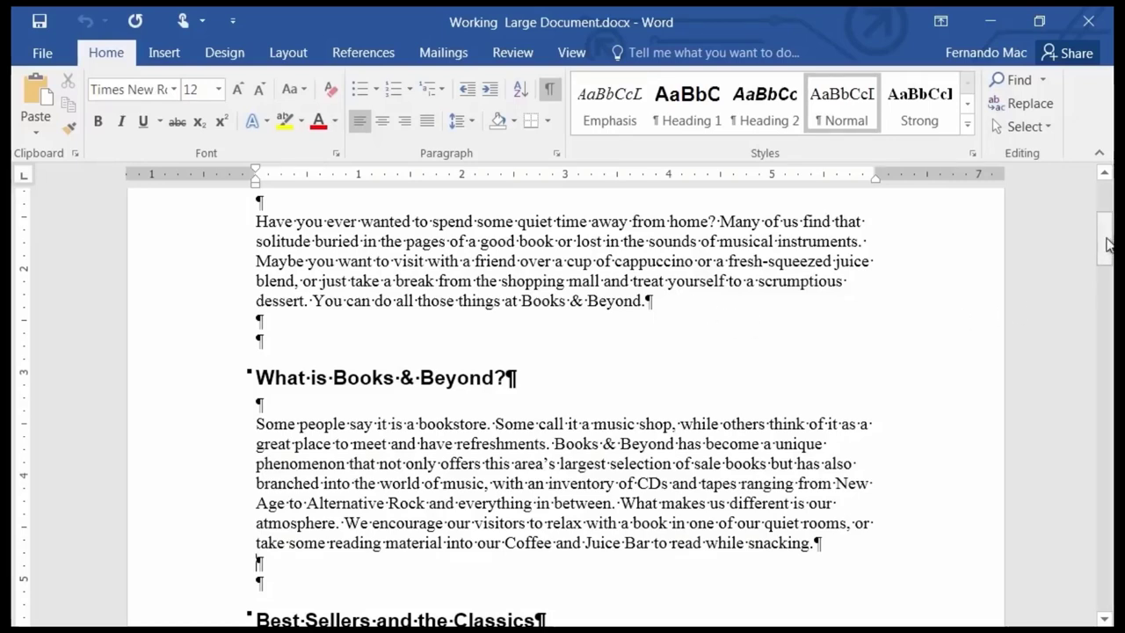
Move from the document's top, a screen at a time, down to the final Keep Us Informed section.
left_click_drag(1109, 245, 1108, 234)
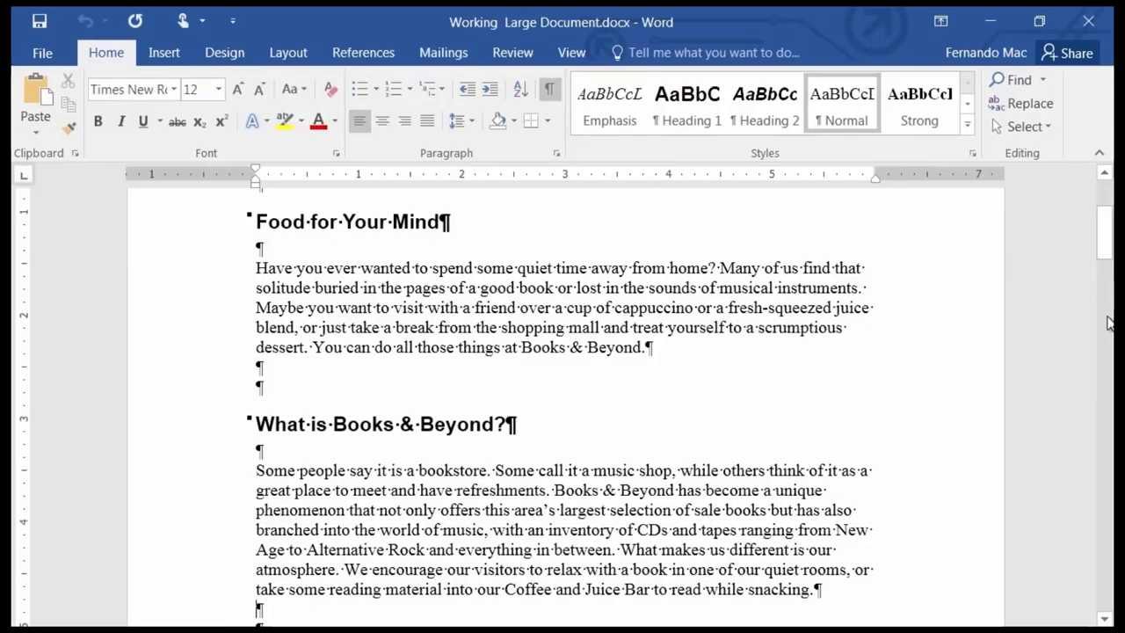
left_click(1106, 318)
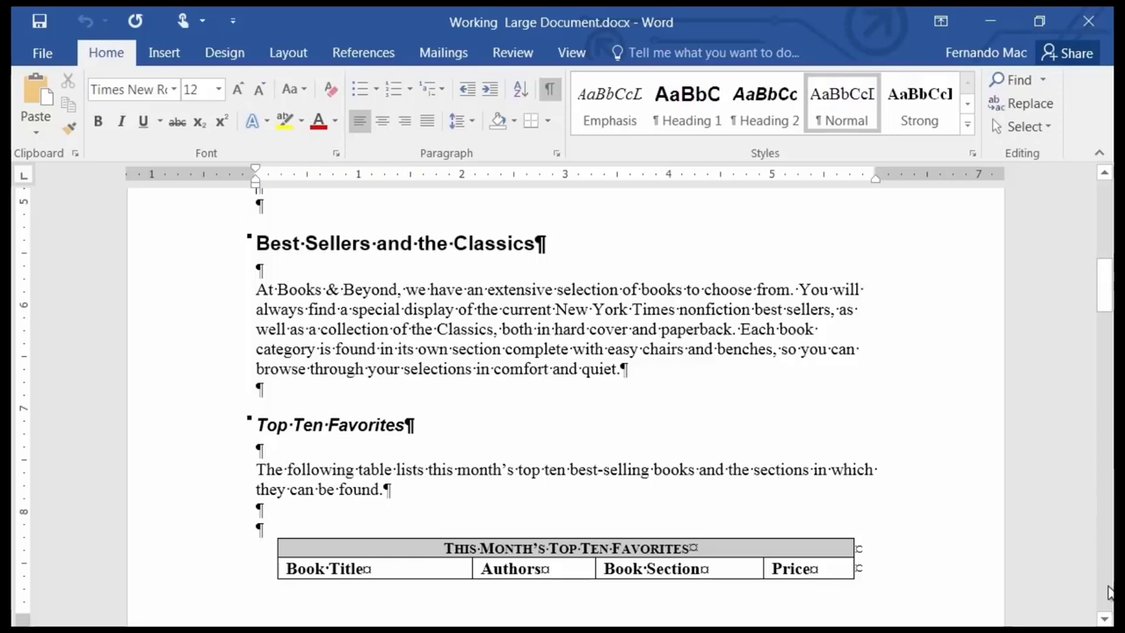
scroll(1110, 594, "down", 15)
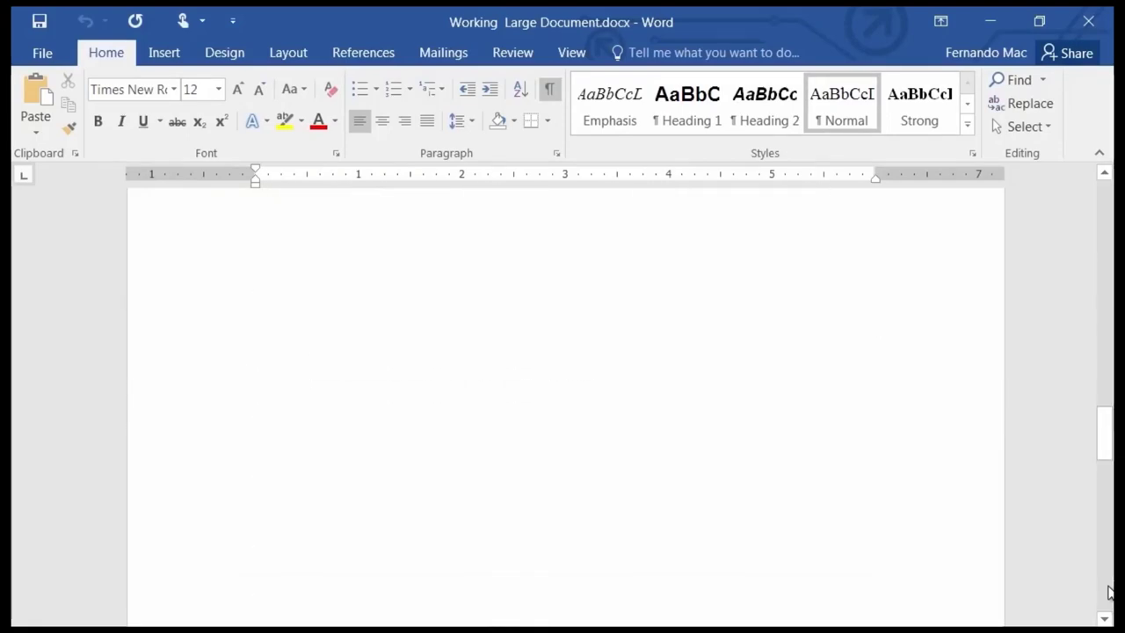
scroll(1109, 593, "down", 10)
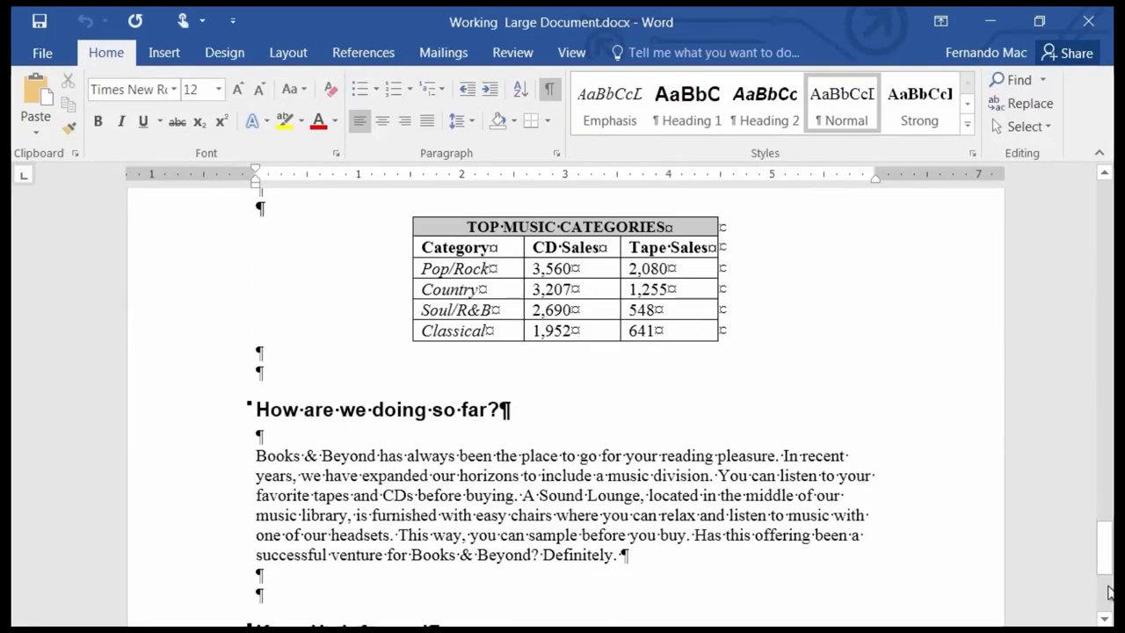
scroll(1109, 593, "down", 5)
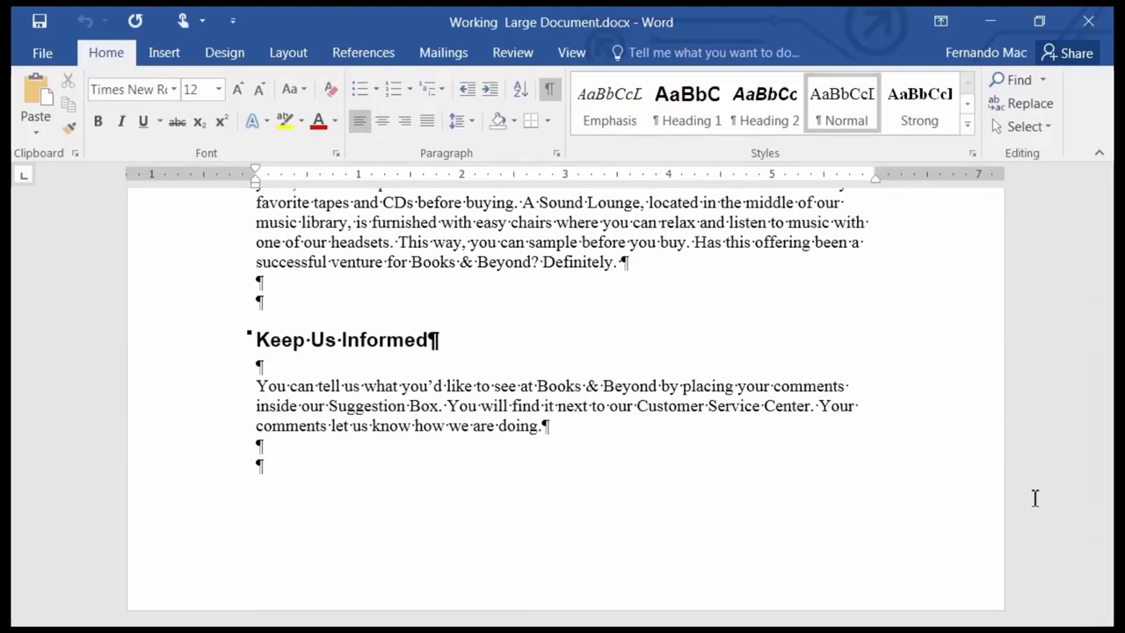
Page up past Easy Listening, the book table and What is Books & Beyond? to the document's beginning.
key("Page_Up")
key("Page_Up")
key("Page_Up")
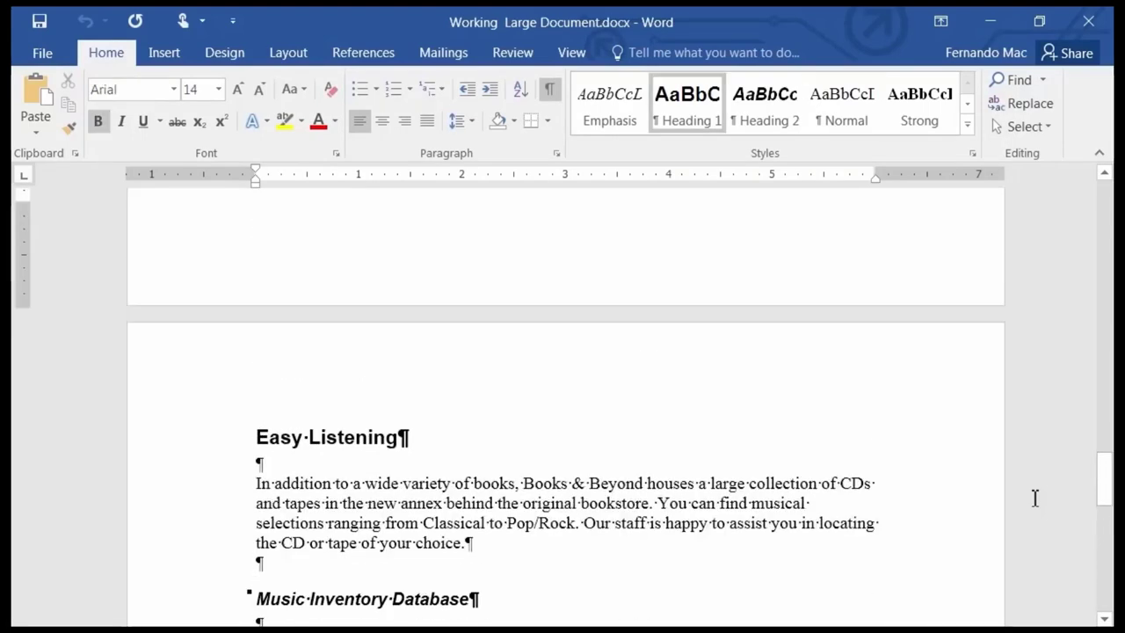
key("Page_Up")
key("Page_Up")
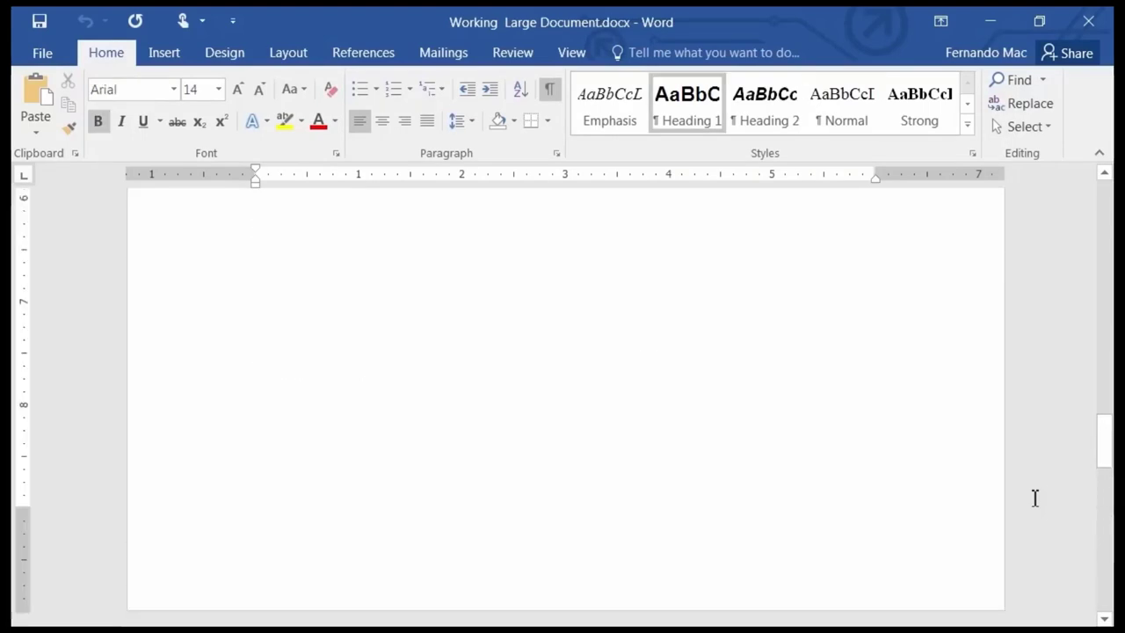
key("Page_Up")
key("Page_Up")
key("Page_Up")
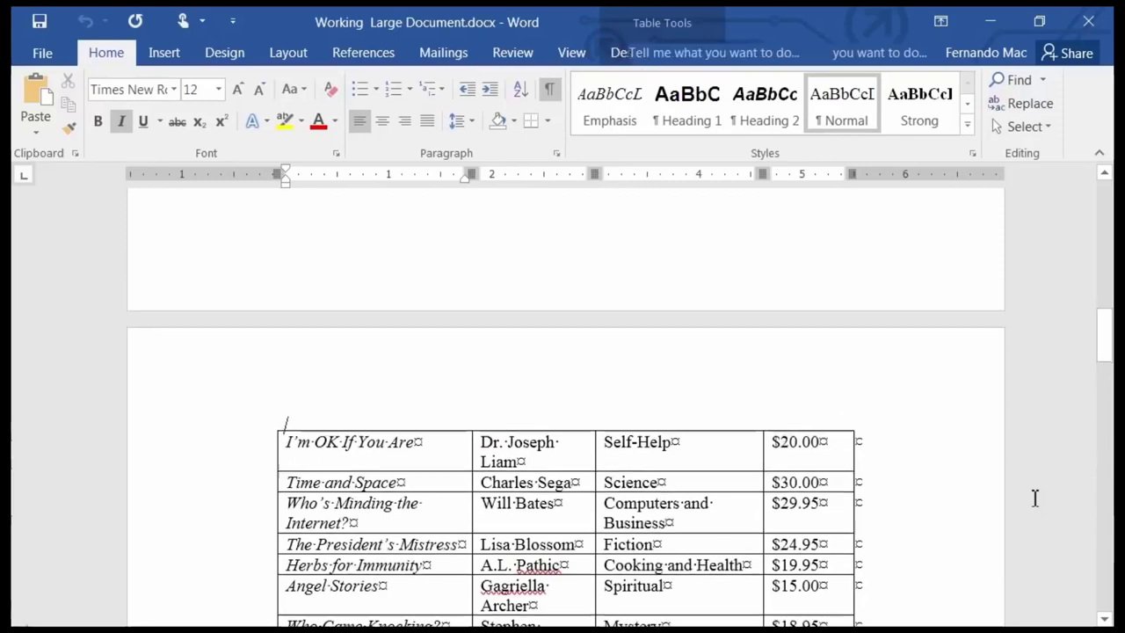
key("Page_Up")
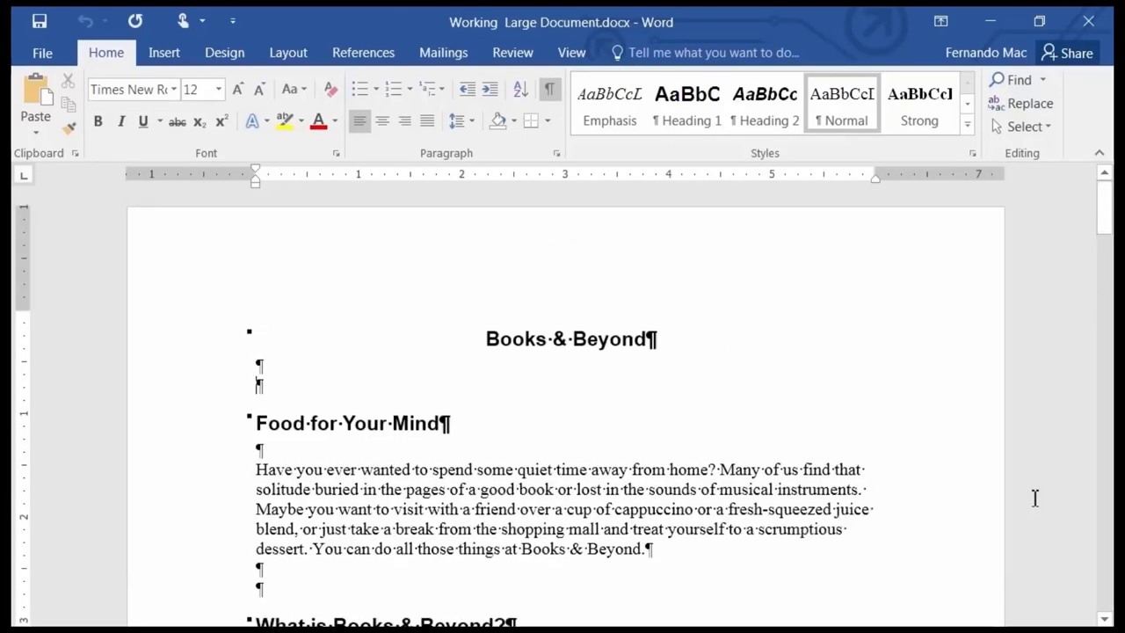
Page down past What is Books & Beyond? to the rest of the Top Ten Favorites table.
key("Page_Down")
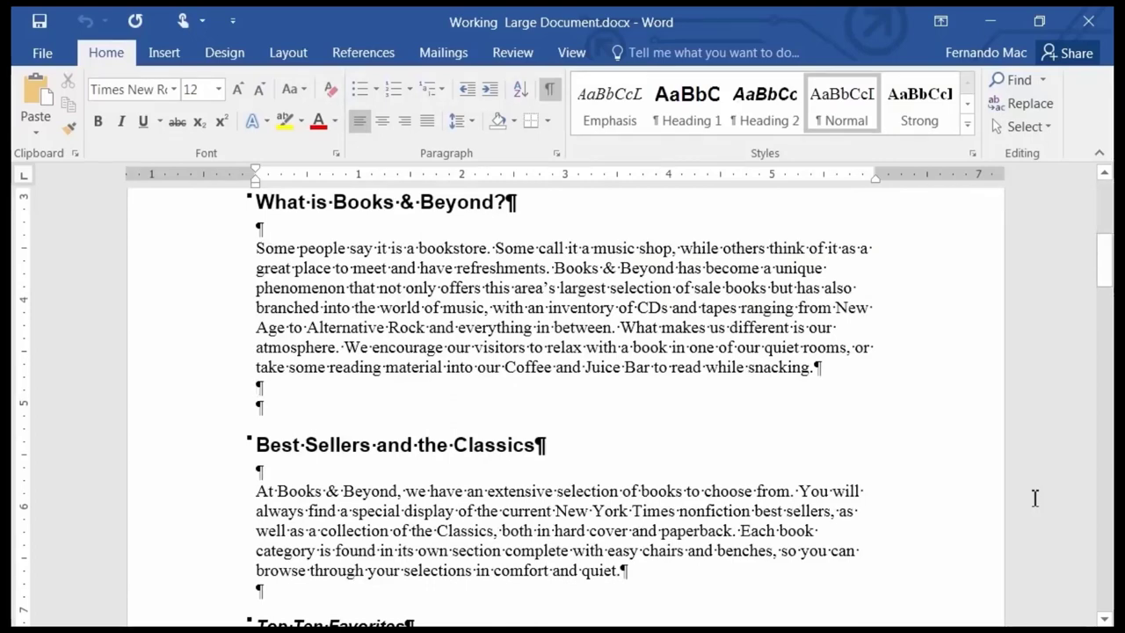
key("Page_Down")
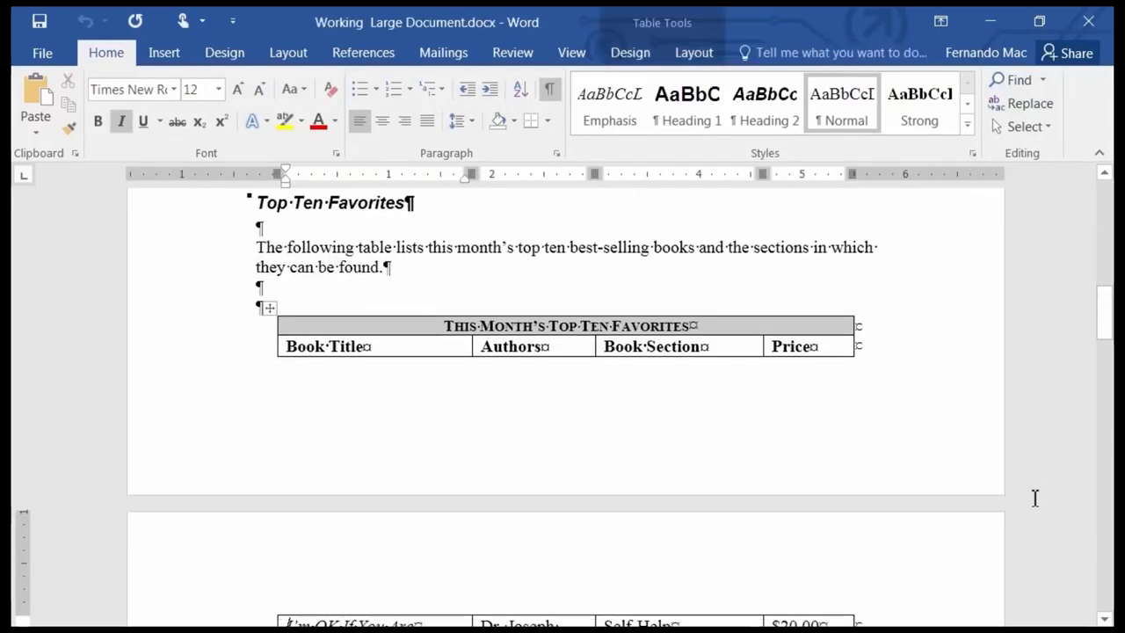
key("Page_Down")
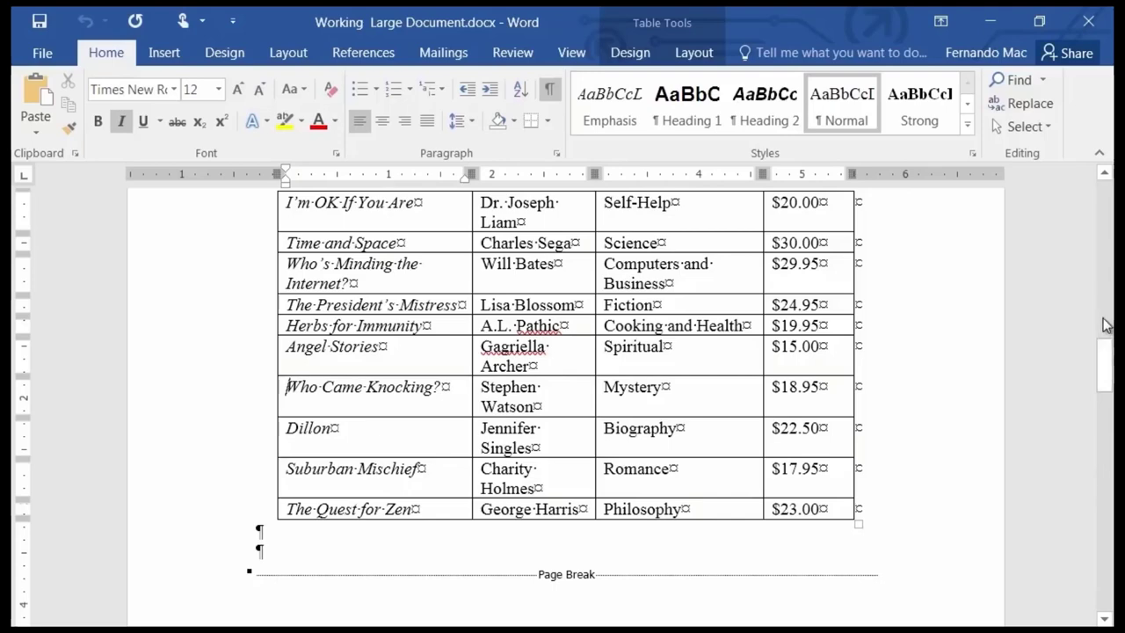
Bring the book table back into view and move down the first column to The Quest for Zen.
left_click(1110, 329)
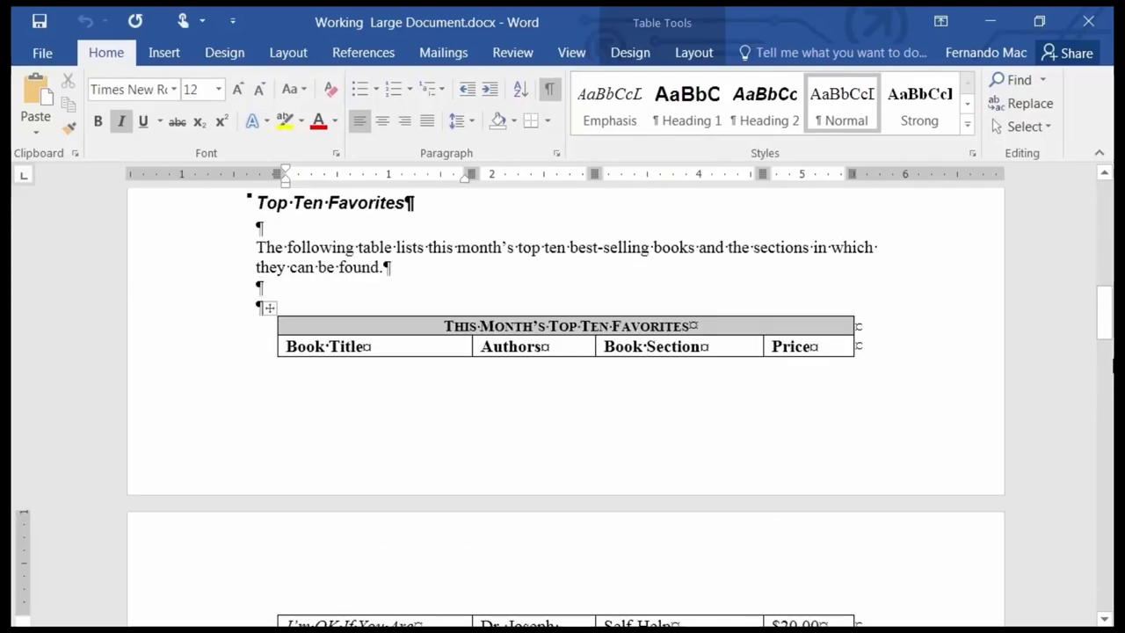
left_click(1106, 377)
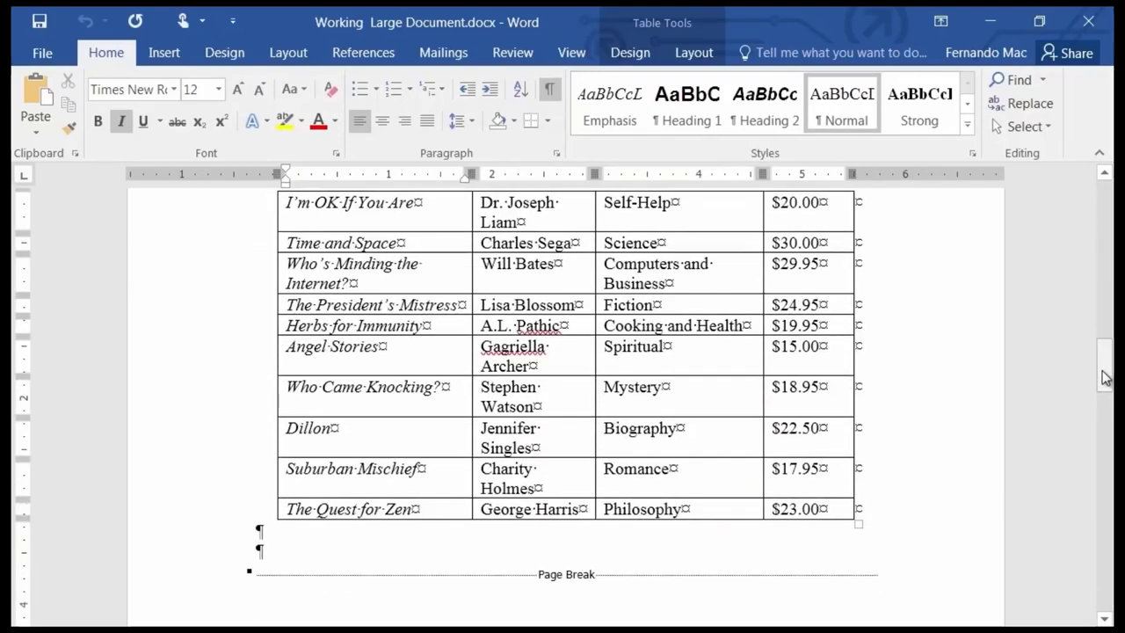
key("Down")
key("Down")
key("Down")
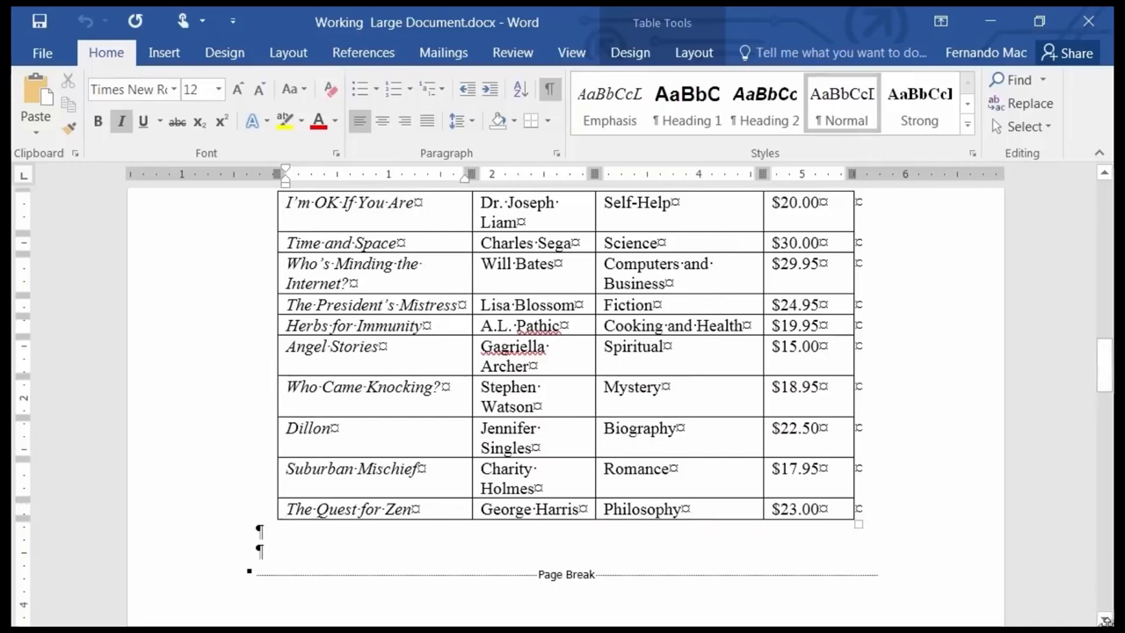
scroll(1103, 620, "down", 3)
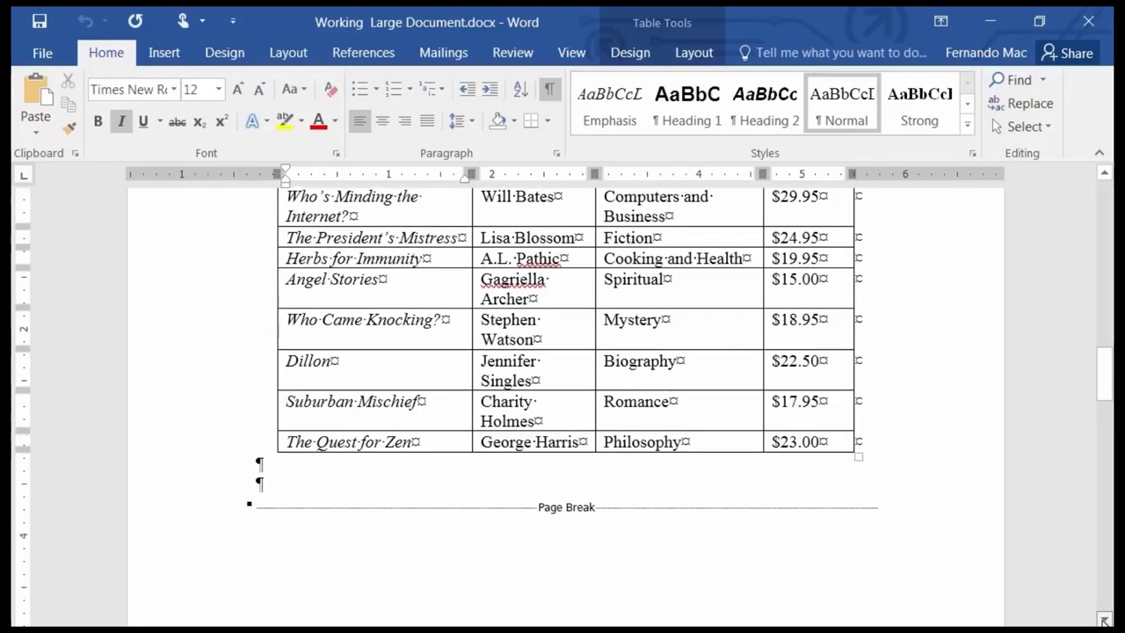
scroll(1098, 618, "down", 3)
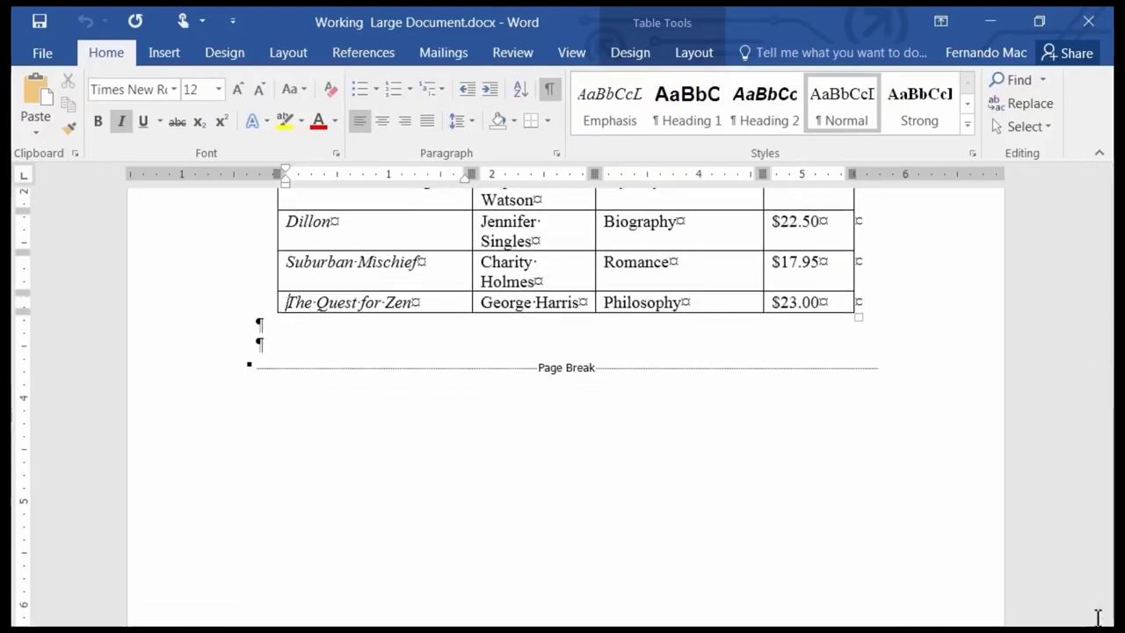
key("Left")
key("Home")
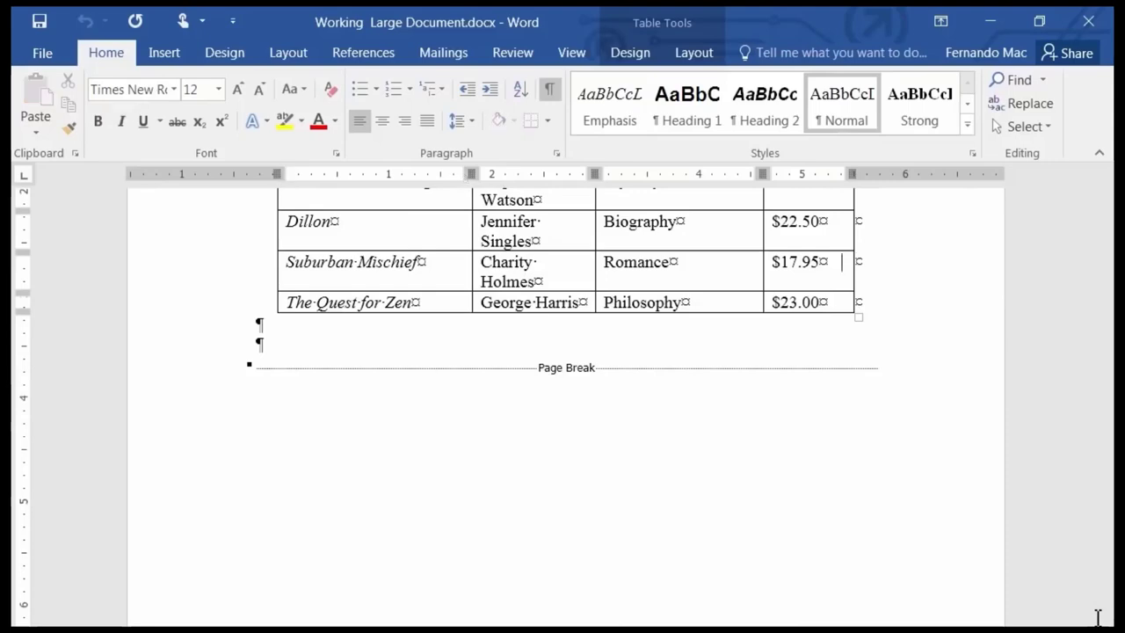
key("Left")
key("Home")
key("Left")
key("Home")
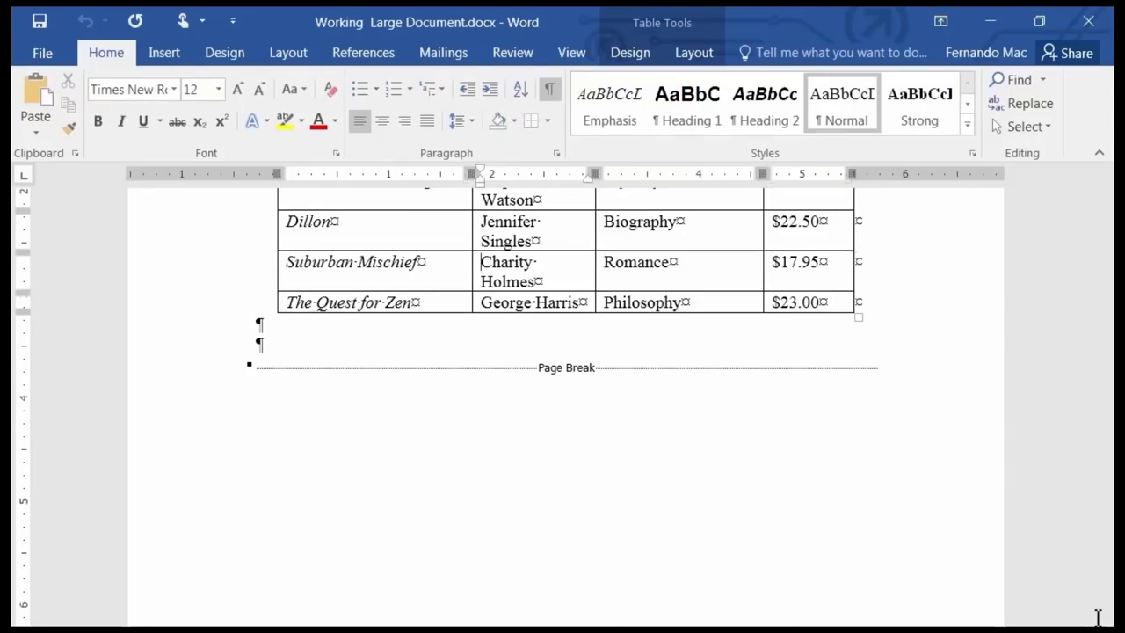
Leave the table for the heading on the page after the page break.
scroll(1098, 618, "up", 5)
scroll(1098, 618, "up", 3)
key("Down")
key("Down")
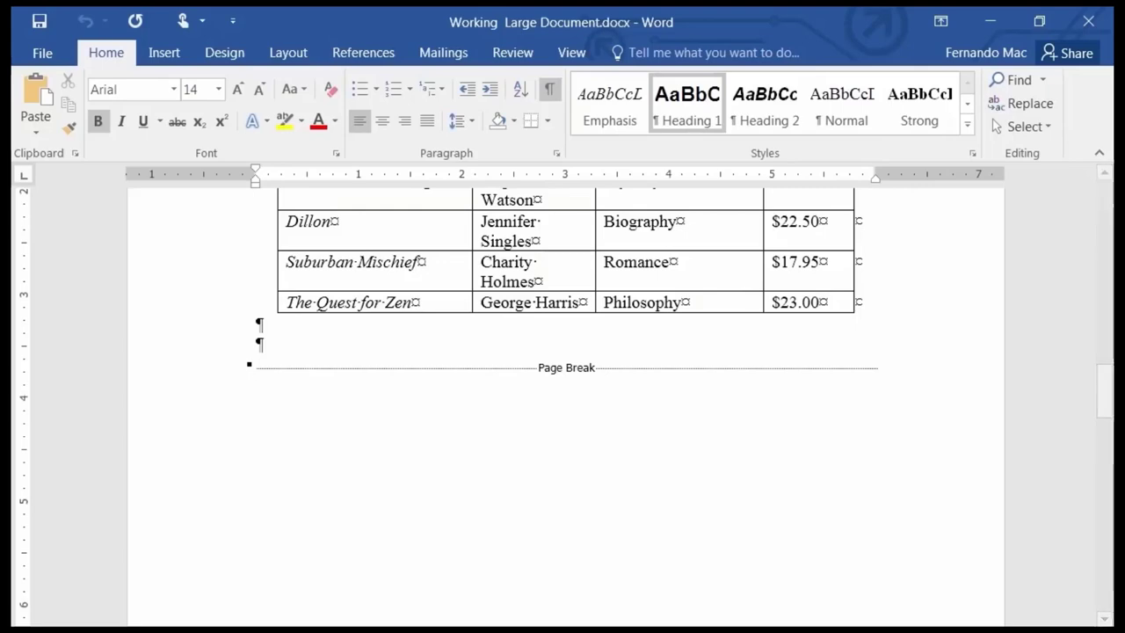
Put the insertion point inside 'refreshments' under What is Books & Beyond? and shift it letter by letter.
scroll(885, 501, "up", 8)
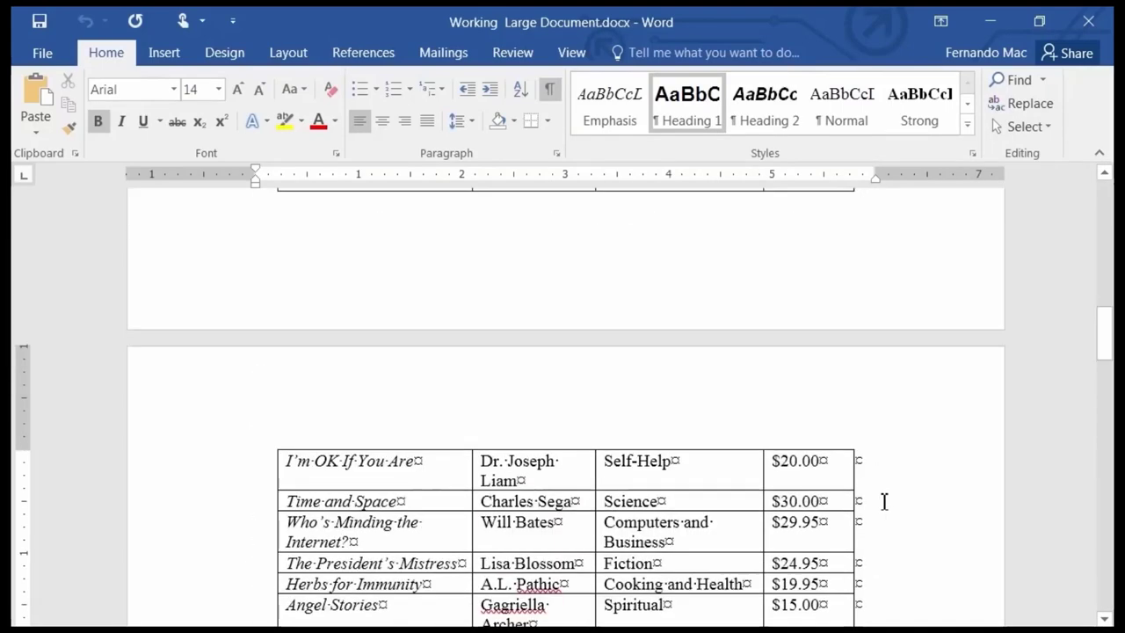
scroll(884, 501, "up", 6)
scroll(696, 477, "up", 2)
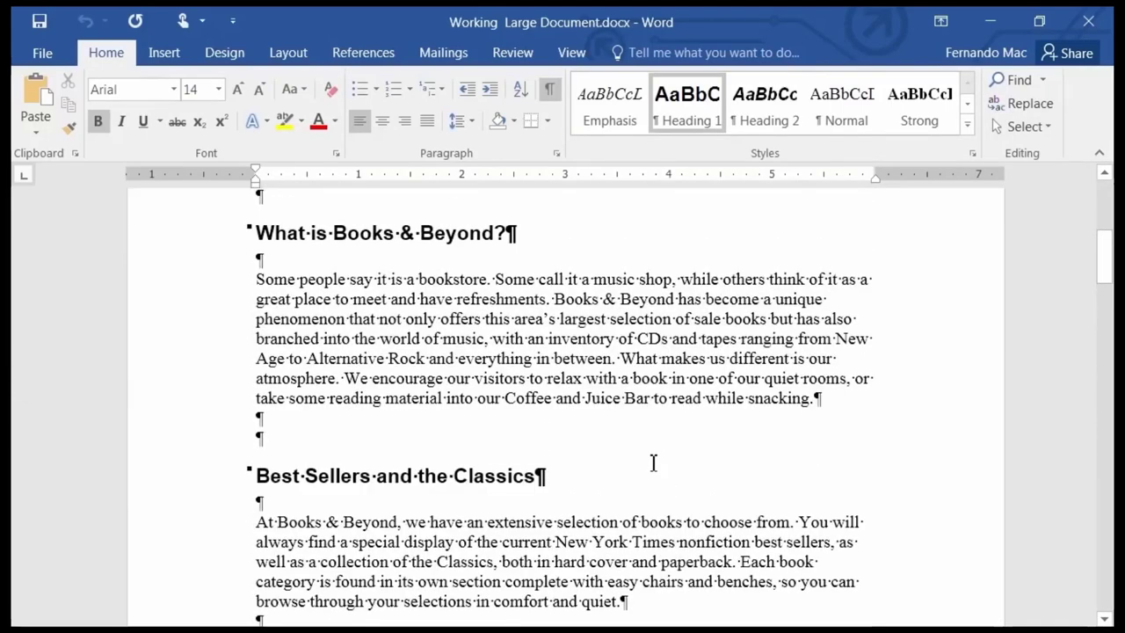
left_click(520, 299)
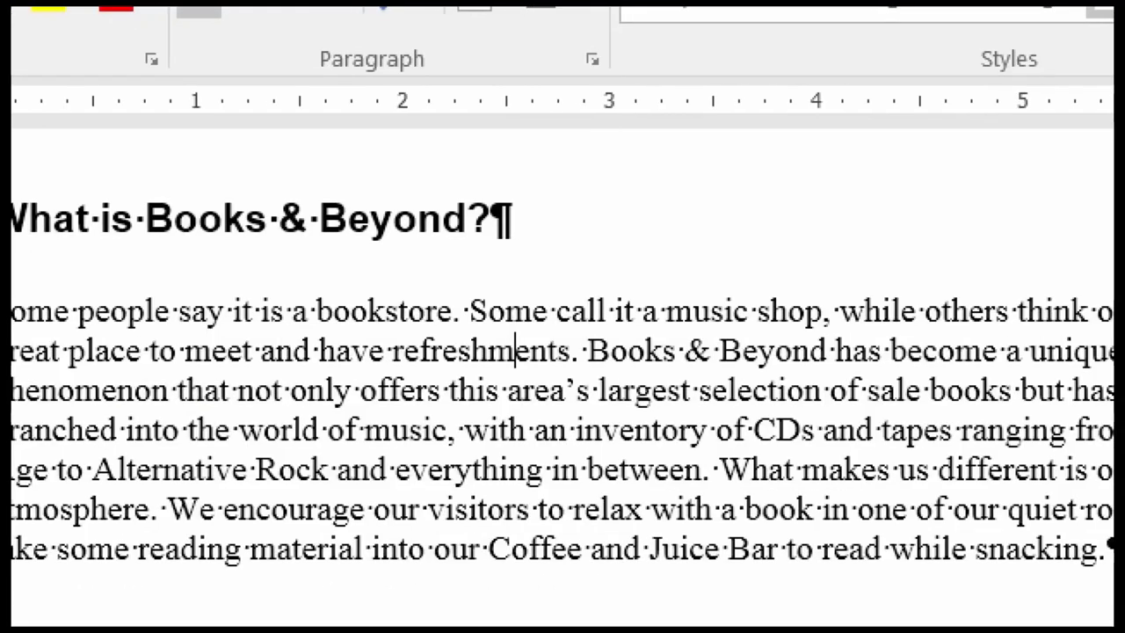
mouse_move(497, 308)
left_mouse_down()
mouse_move(488, 347)
mouse_move(589, 317)
mouse_move(538, 303)
left_mouse_up()
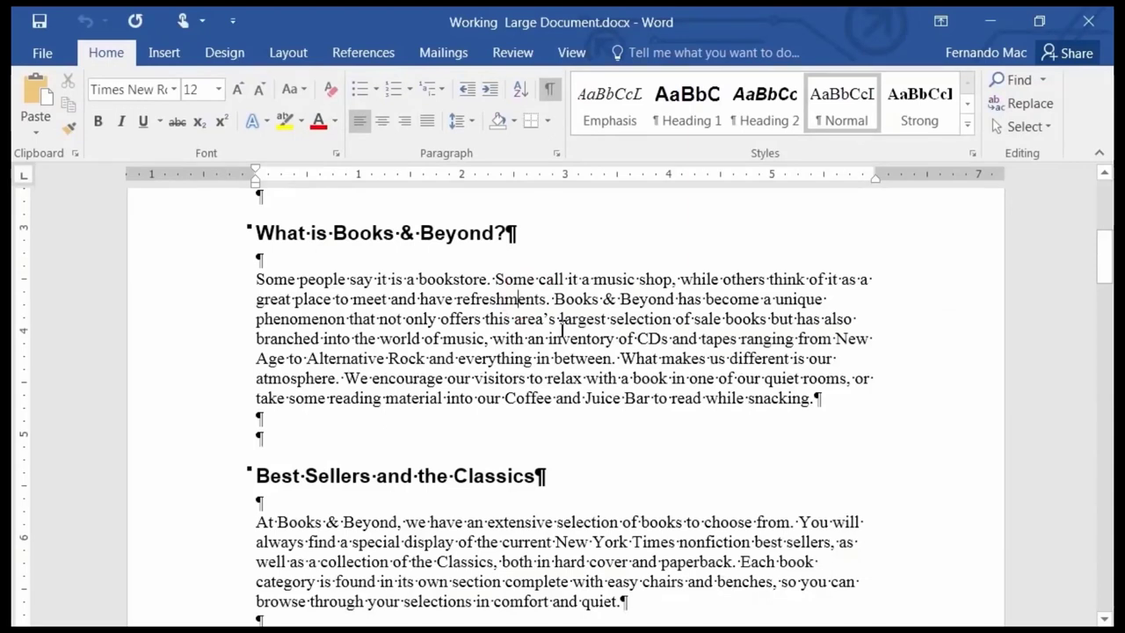
key("Left")
key("Left")
key("Left")
key("Right")
key("Right")
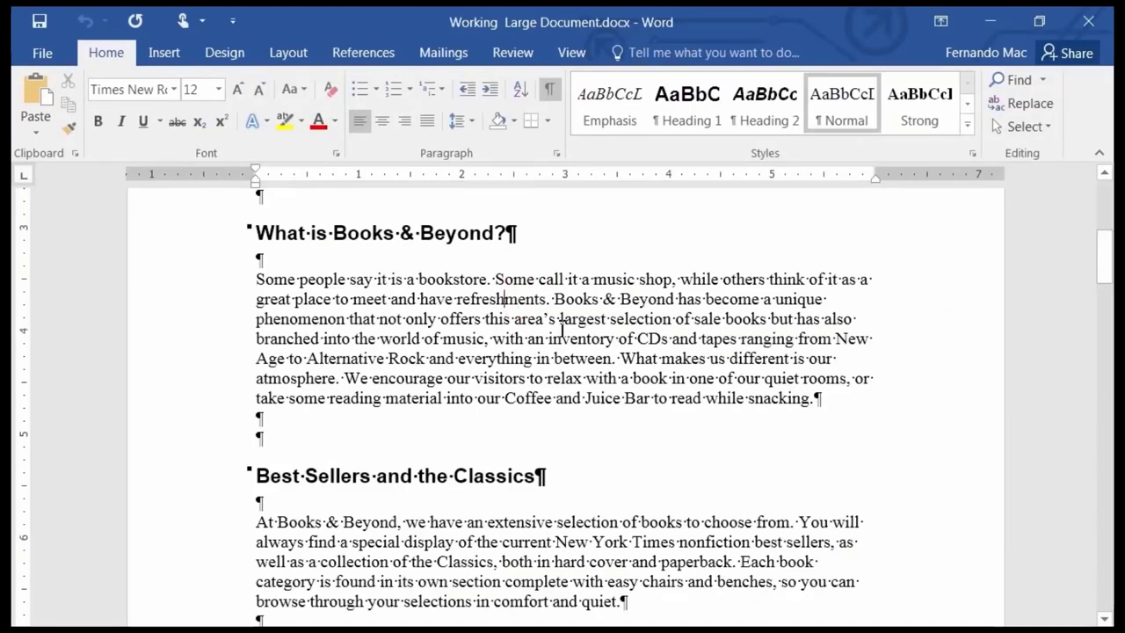
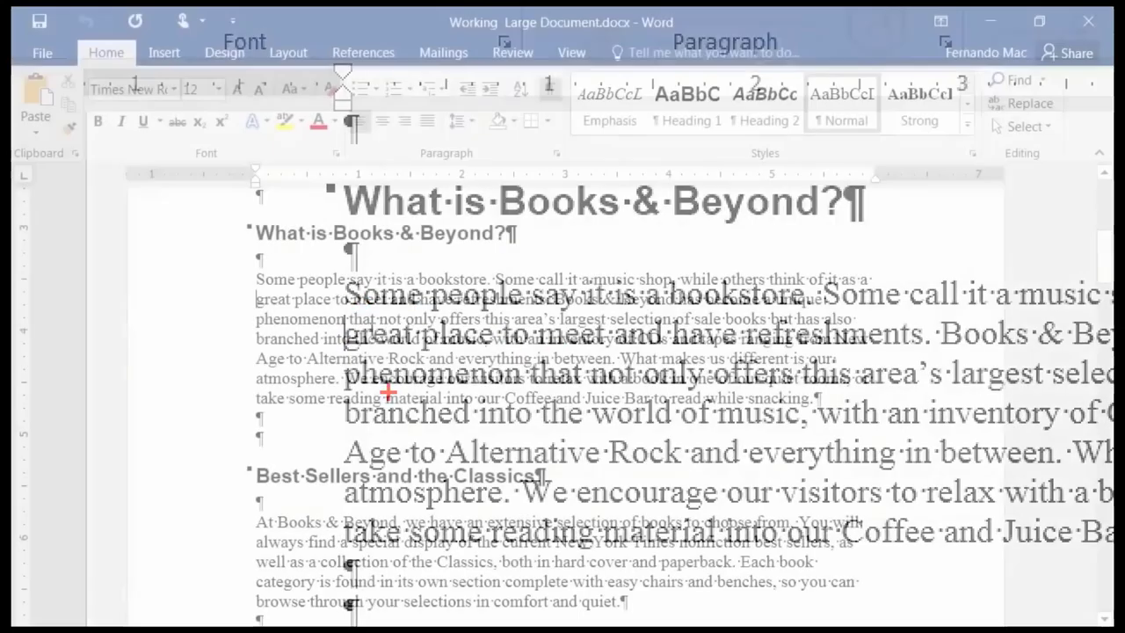
Step word by word to the line's end after 'unique', then return to the document start.
key("Right")
key("Right")
key("Right")
key("Right")
key("Right")
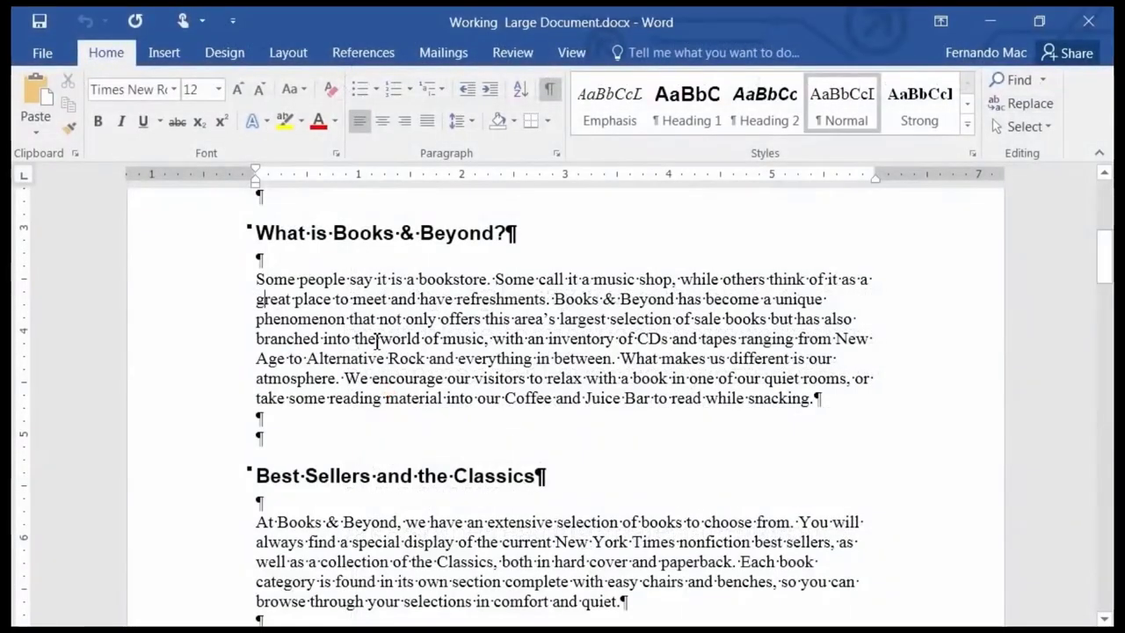
key("Right")
key("Right")
key("Right")
key("Right")
key("Right")
key("Right")
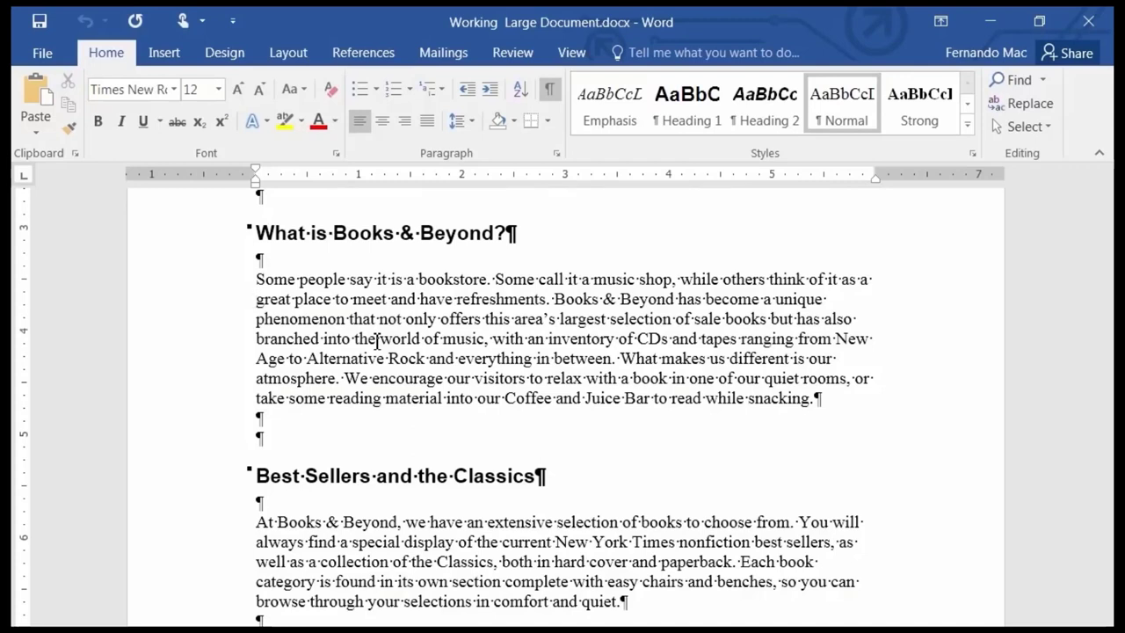
key("End")
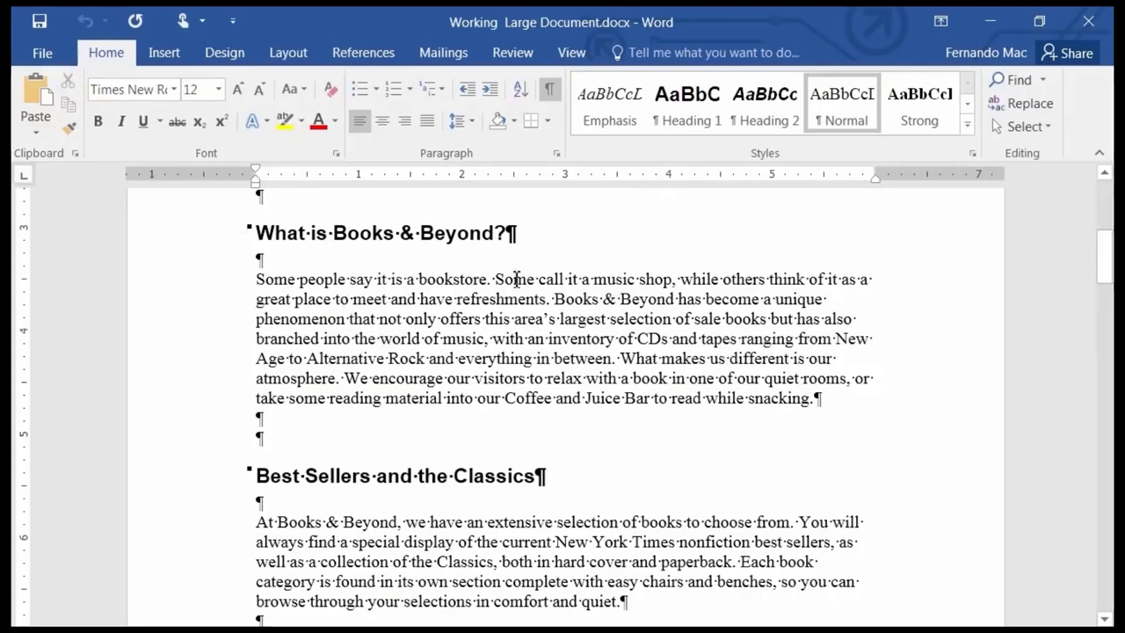
left_click(828, 299)
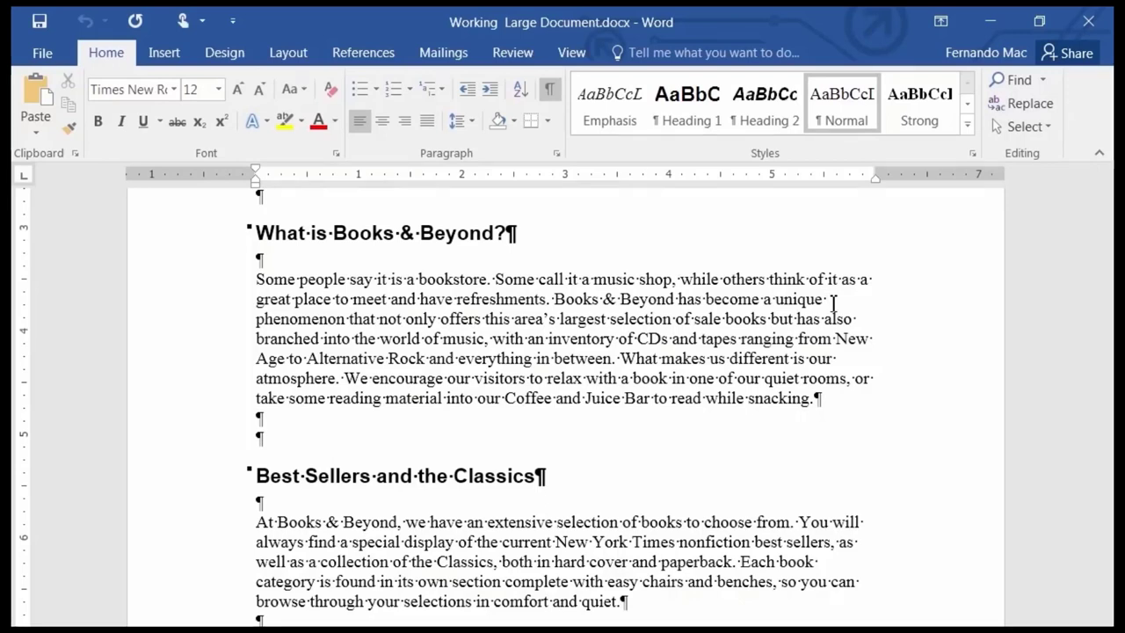
key("ctrl+Home")
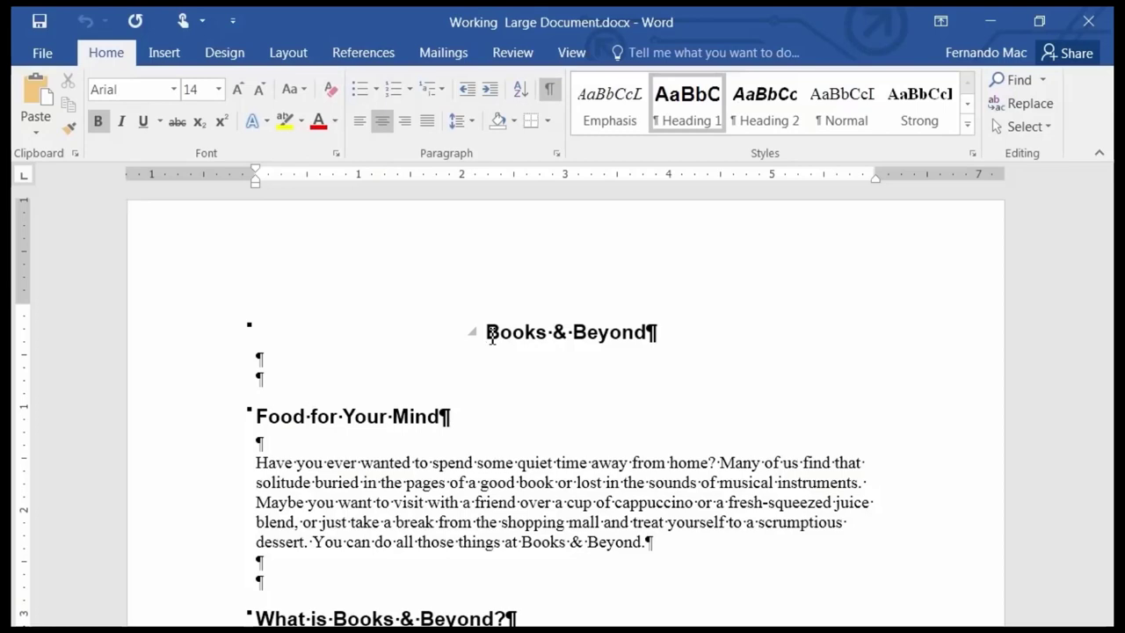
key("ctrl+End")
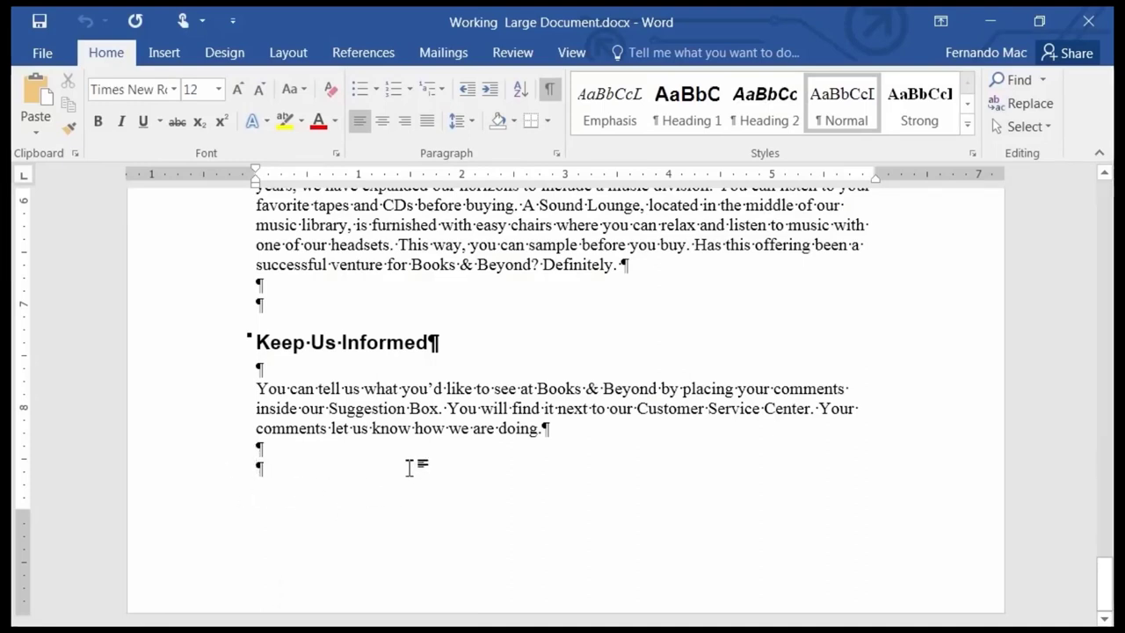
left_click(492, 226)
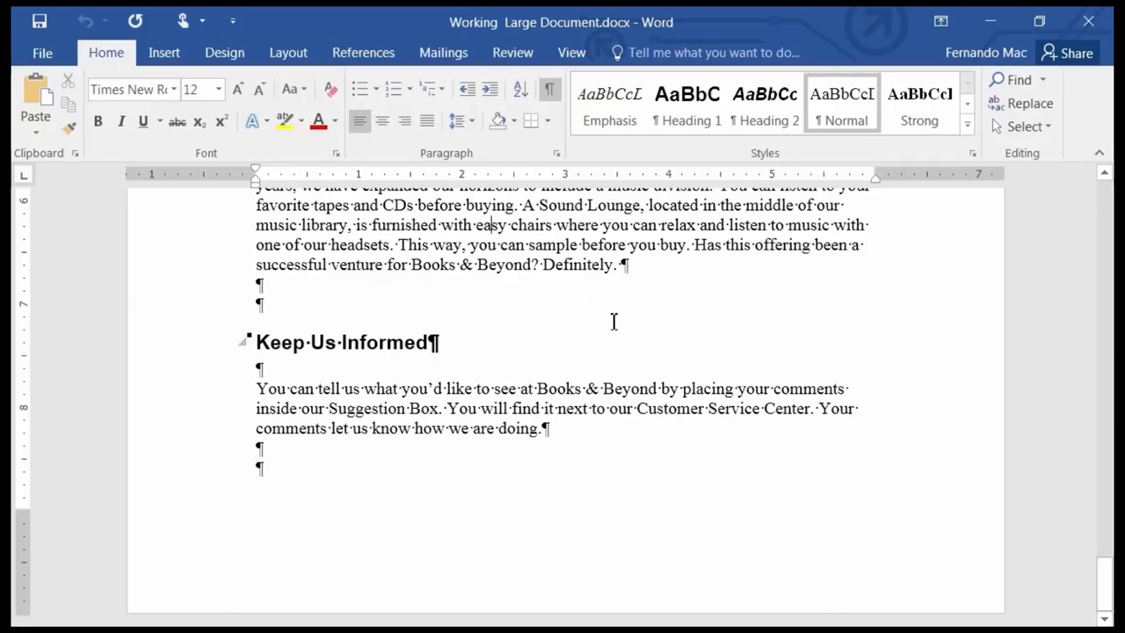
key("Home")
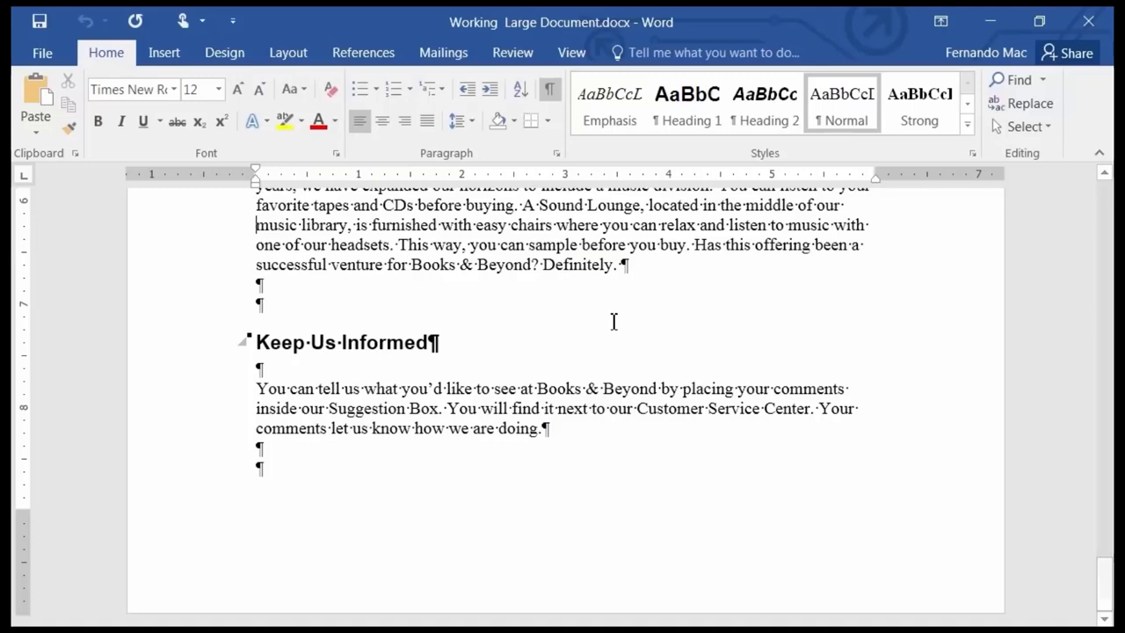
key("End")
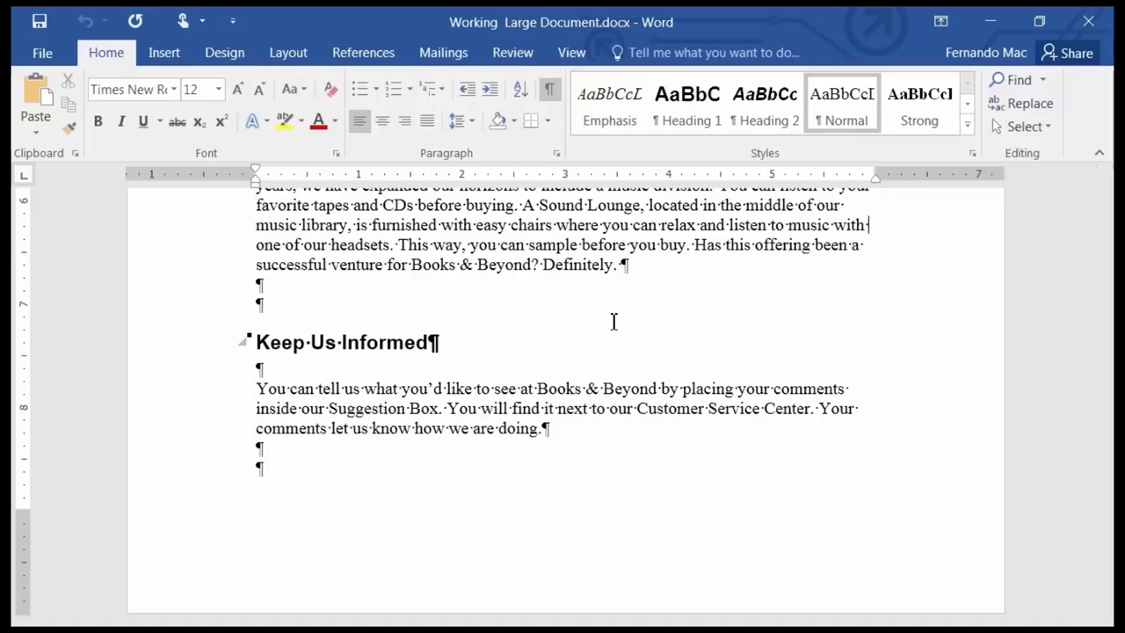
key("ctrl+Home")
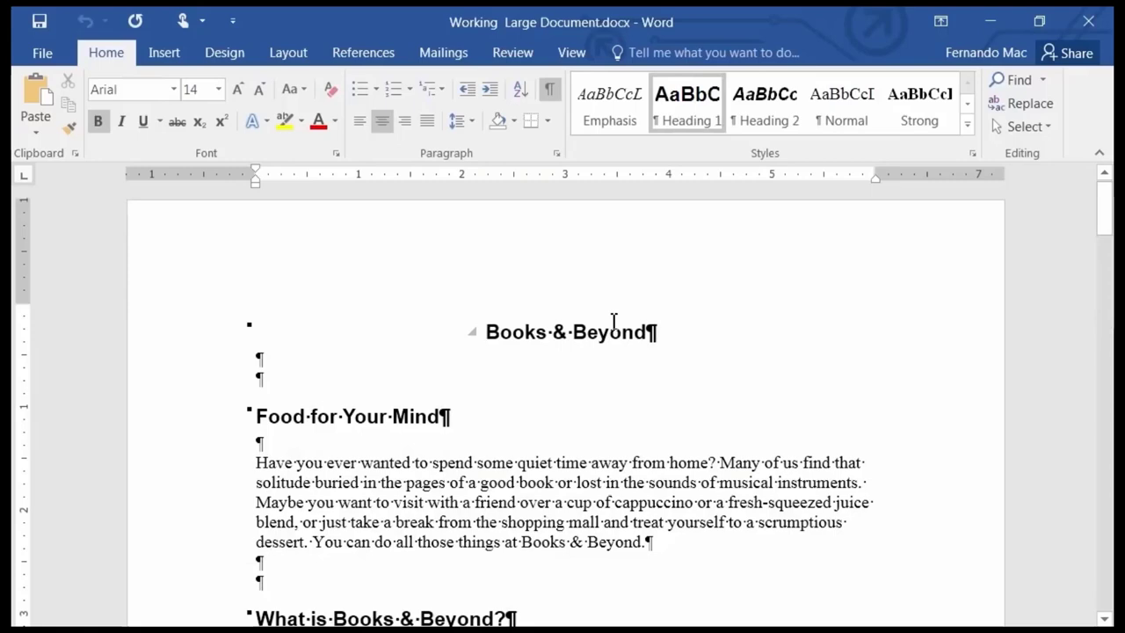
key("ctrl+End")
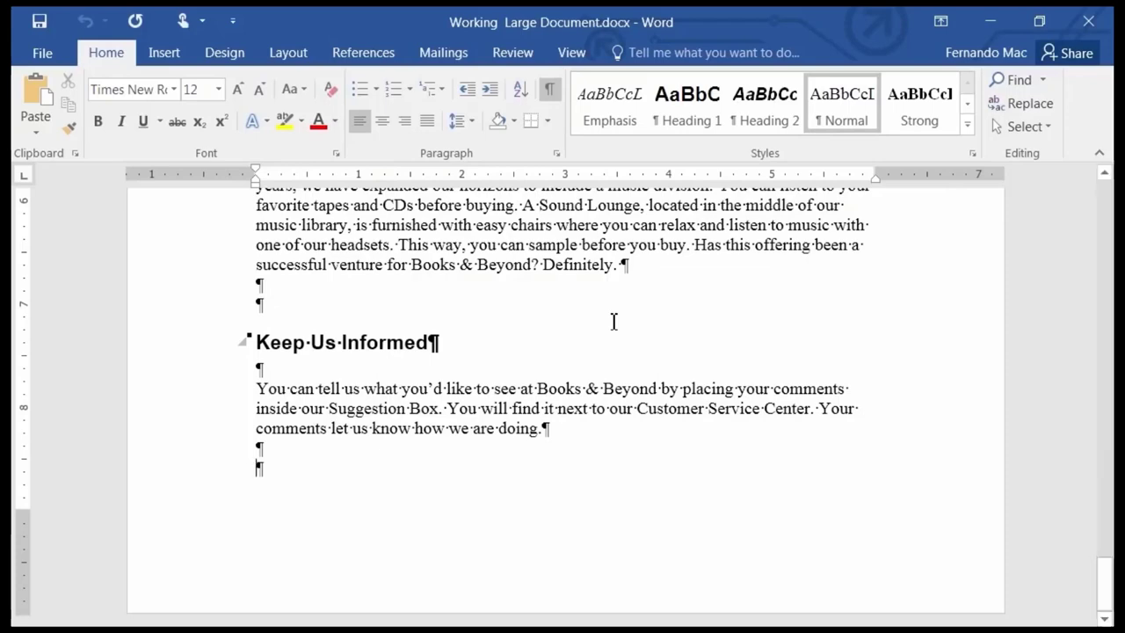
scroll(655, 360, "up", 3)
scroll(655, 360, "up", 2)
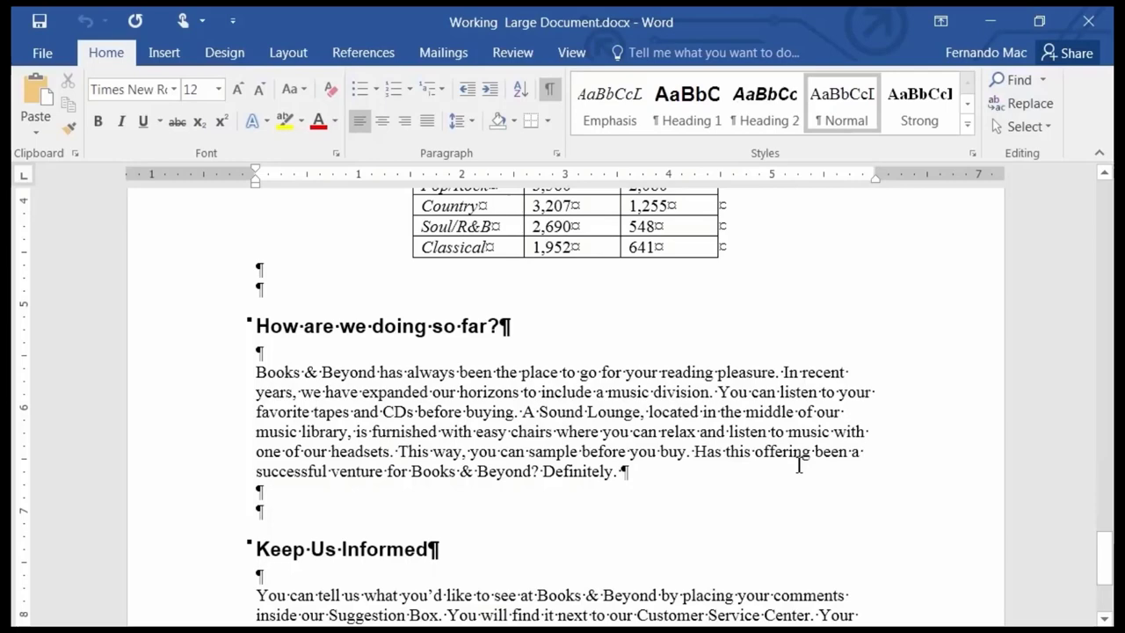
key("ctrl+Home")
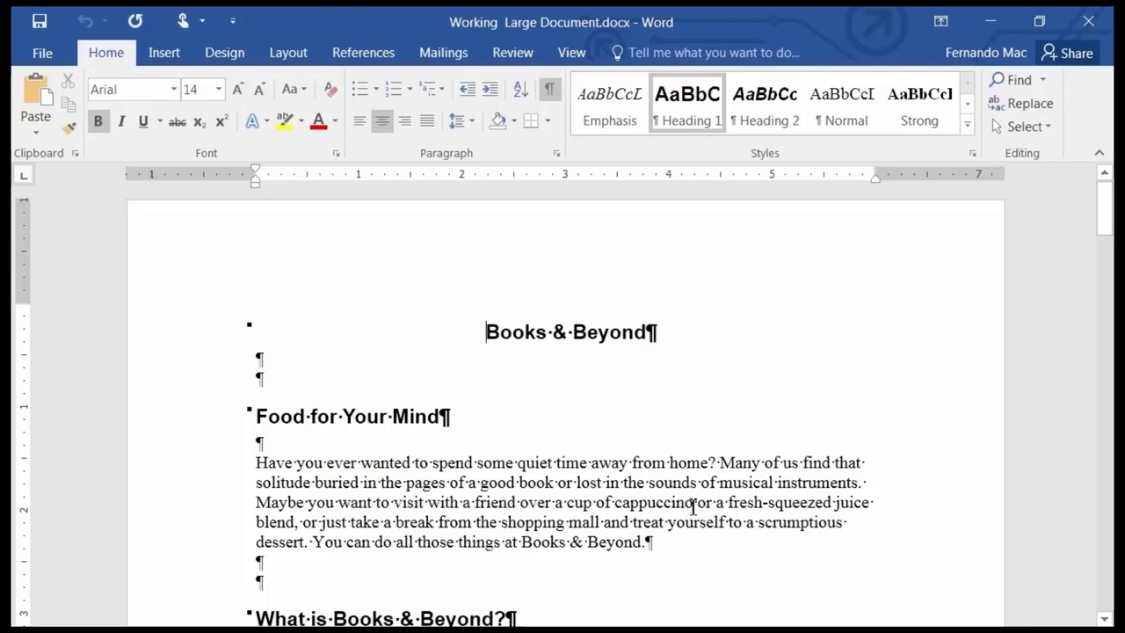
Turn off formatting marks and practise drag-selecting text in the Food for Your Mind paragraph.
left_click(550, 92)
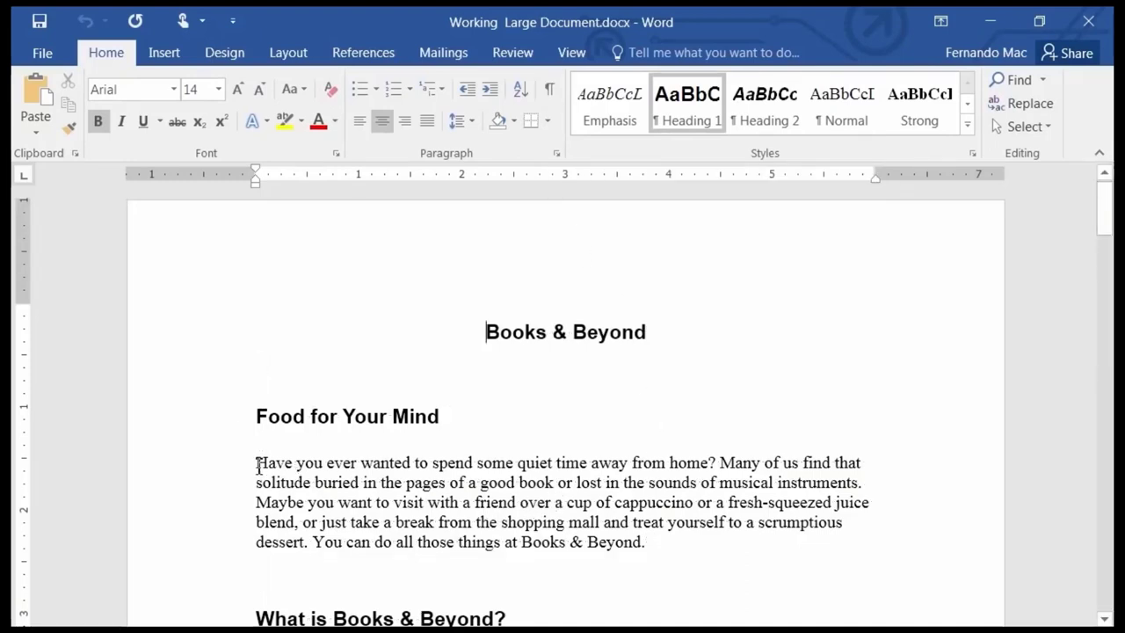
left_click_drag(257, 463, 580, 499)
left_click(603, 522)
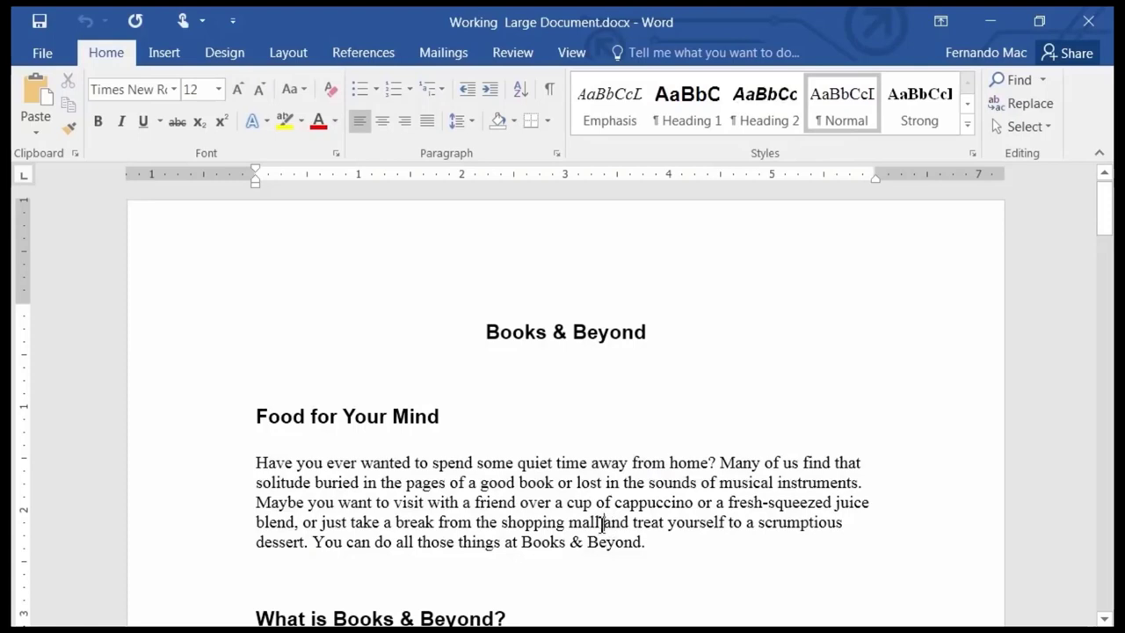
left_click_drag(603, 524, 608, 484)
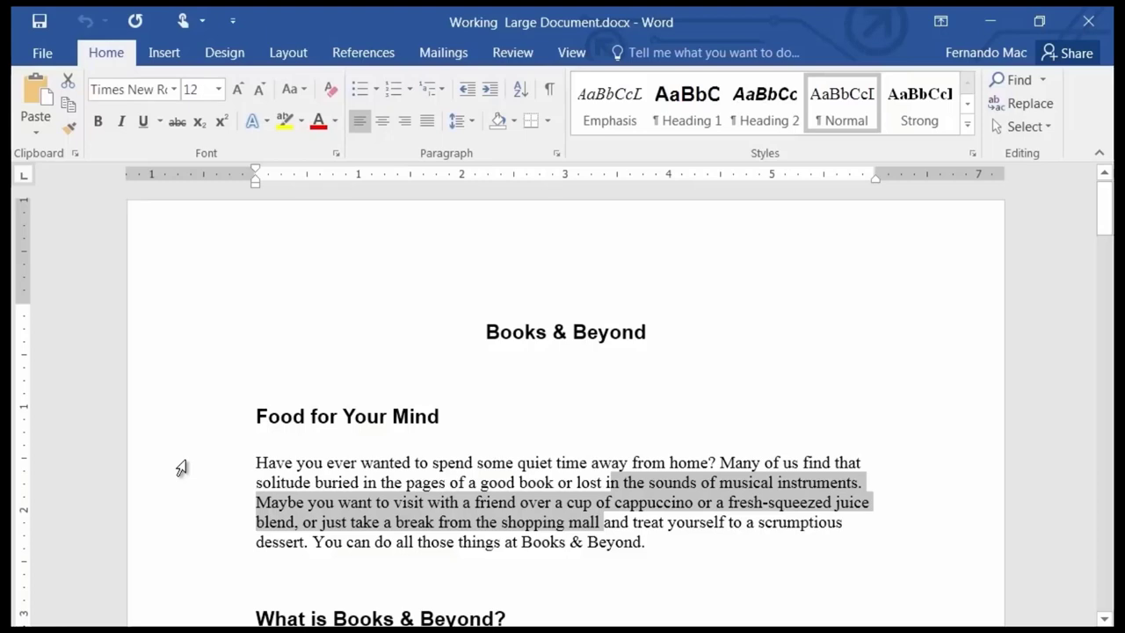
Select paragraph lines from the left margin, ending with a five-line margin drag.
left_click(181, 467)
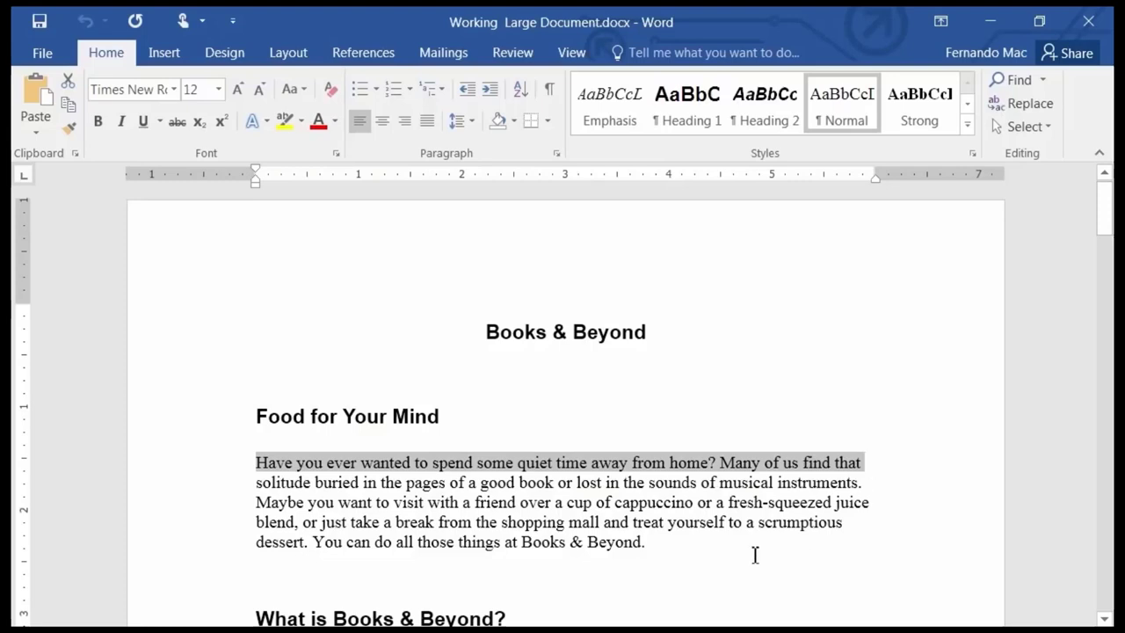
left_click(205, 489)
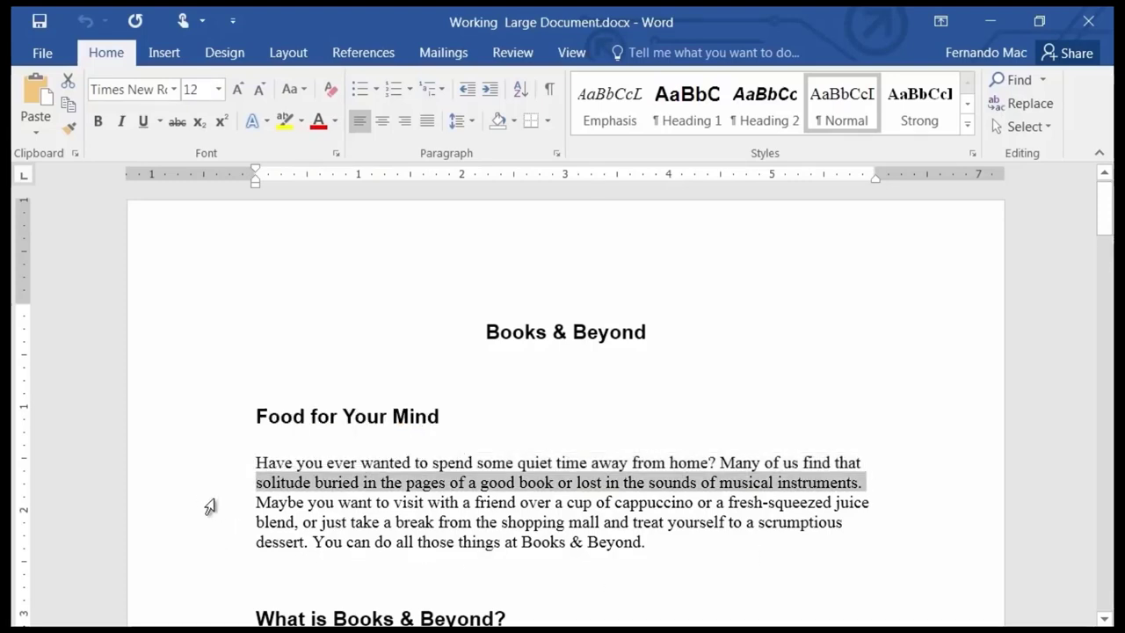
left_click_drag(209, 507, 211, 537)
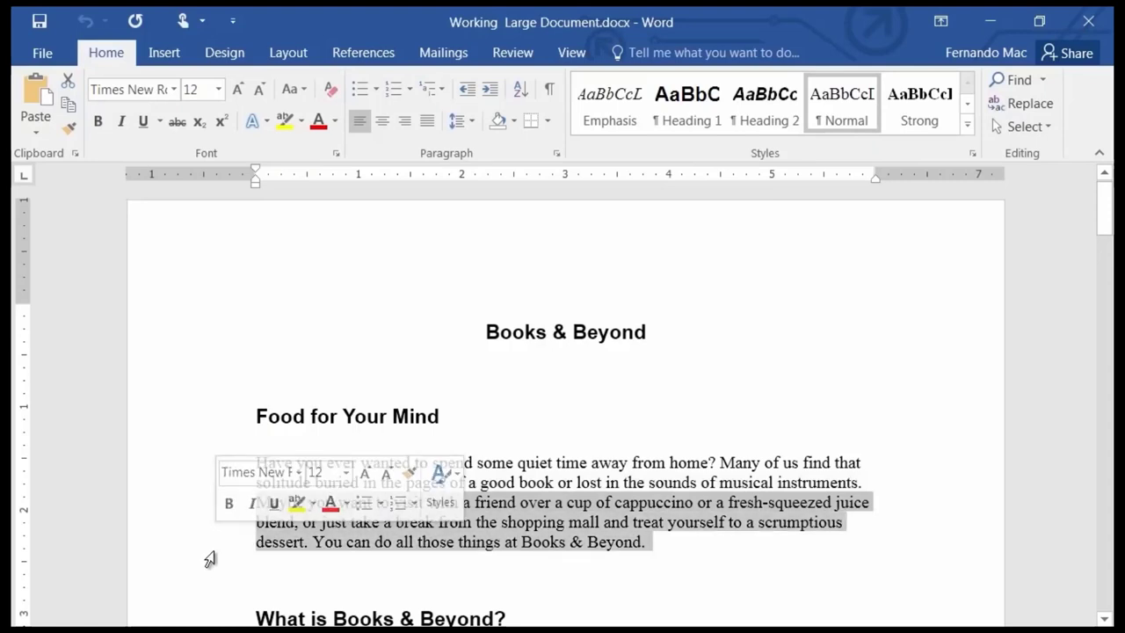
left_click_drag(167, 492, 192, 561)
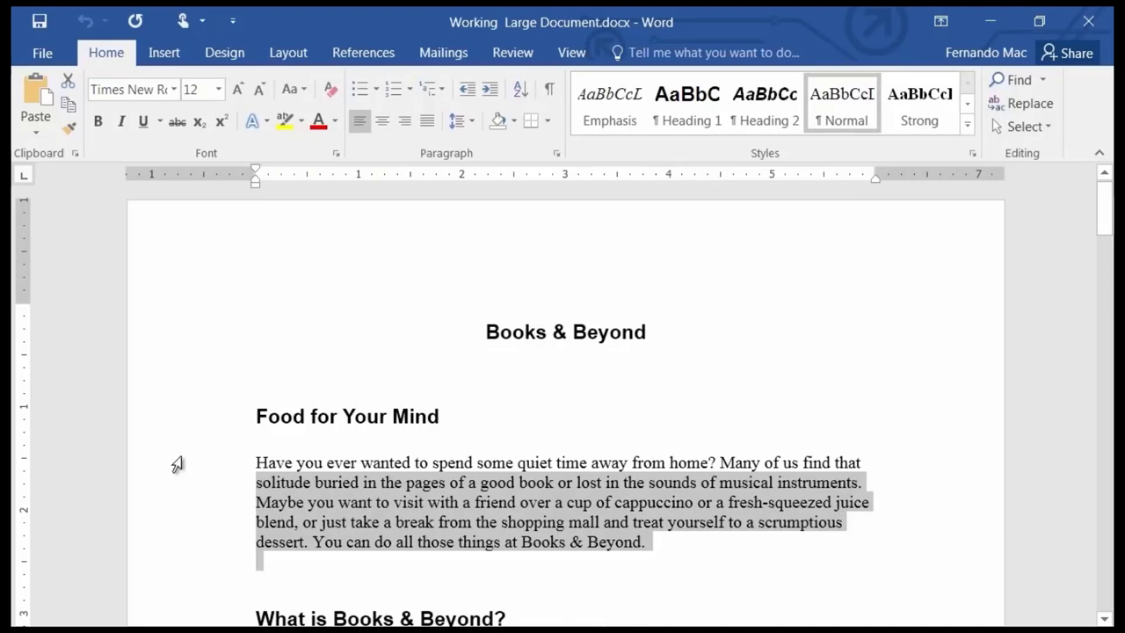
left_click_drag(177, 464, 251, 411)
left_click(282, 428)
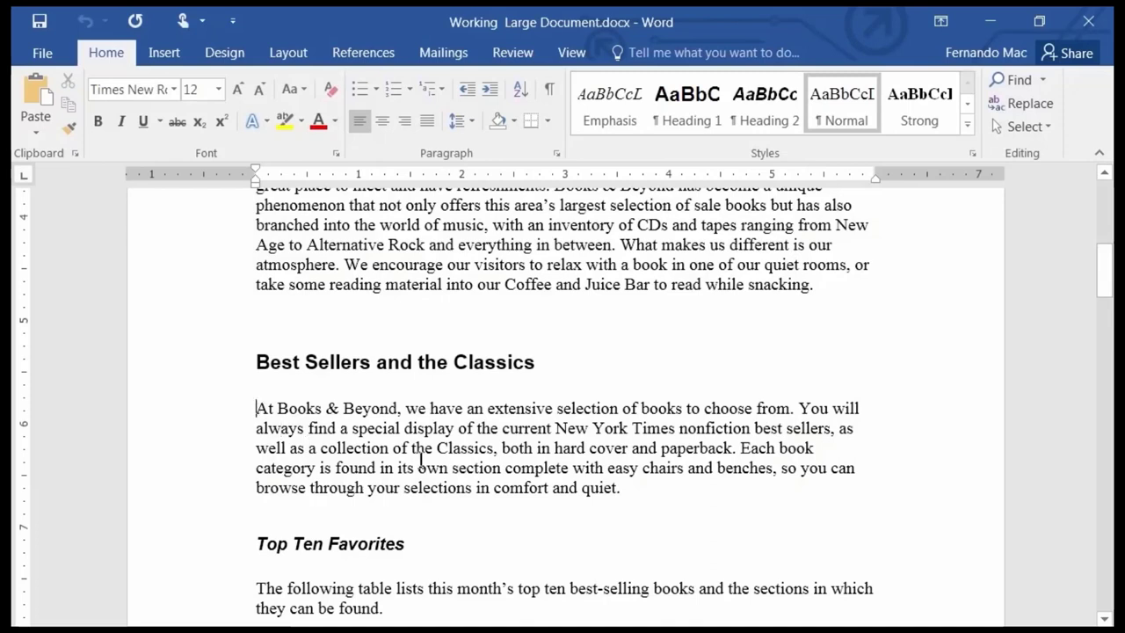
key("ctrl+Up")
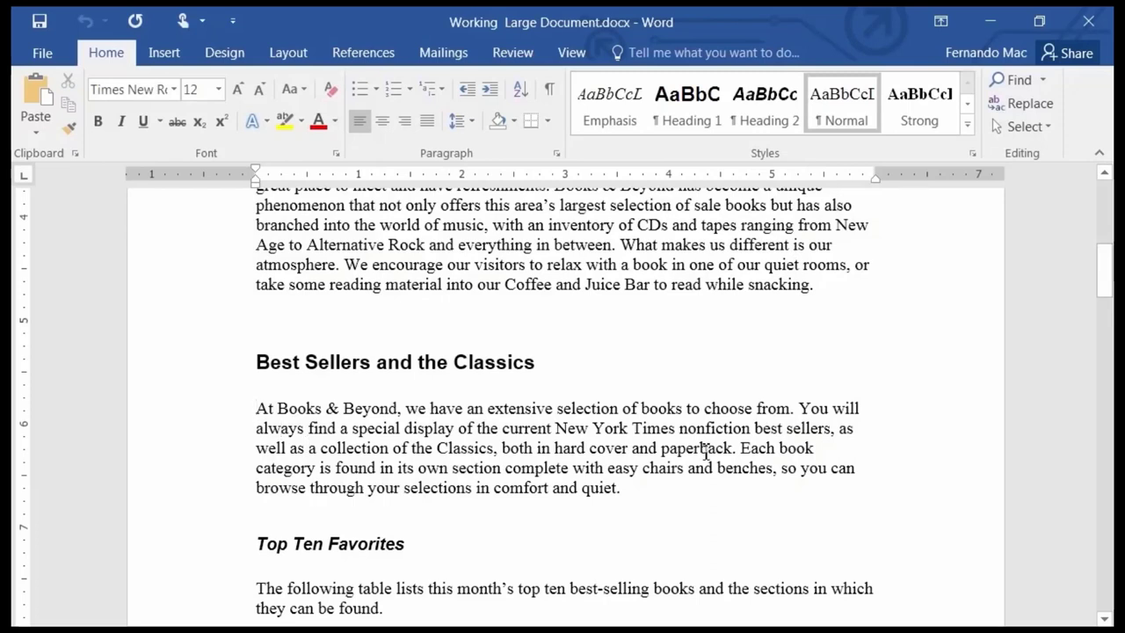
key("Down")
key("Up")
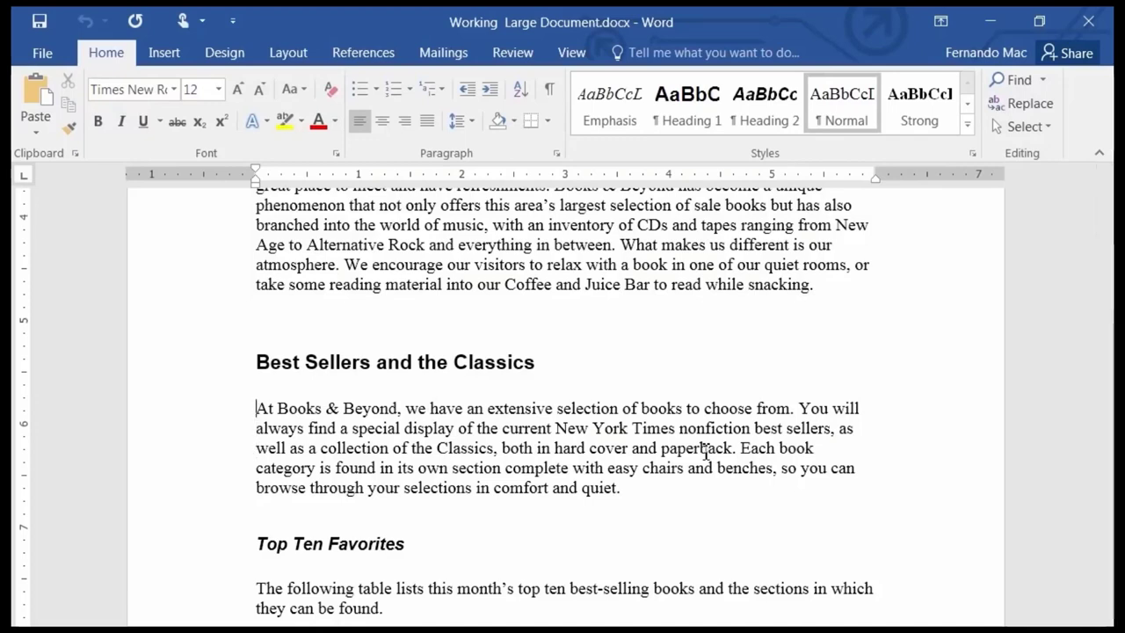
key("ctrl+Down")
key("ctrl+Down")
key("ctrl+Up")
key("ctrl+Up")
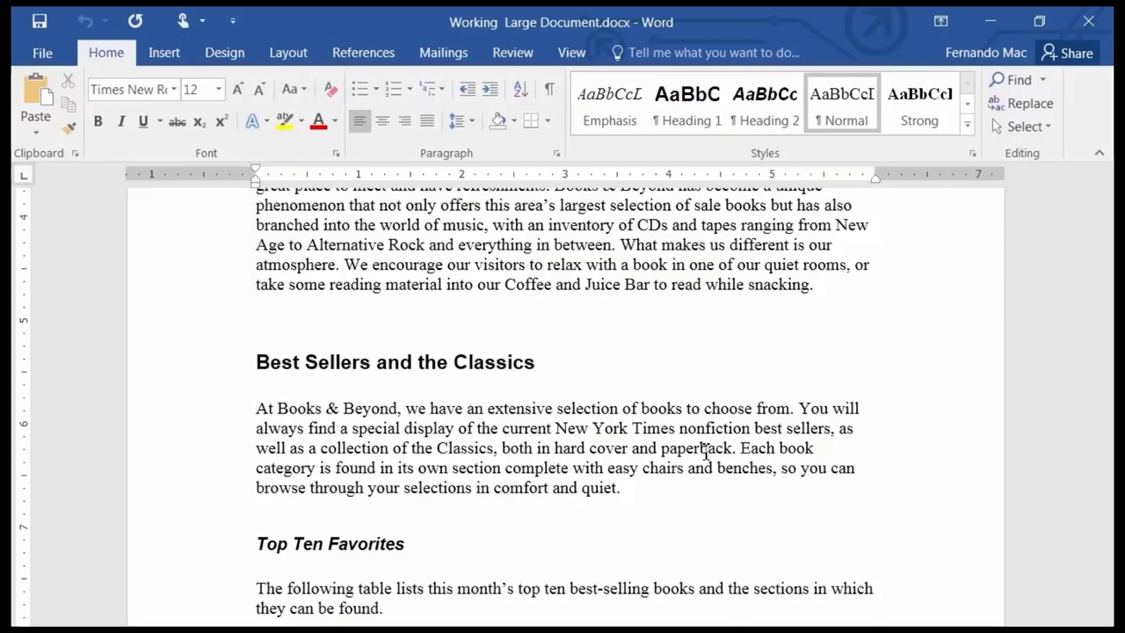
key("shift+End")
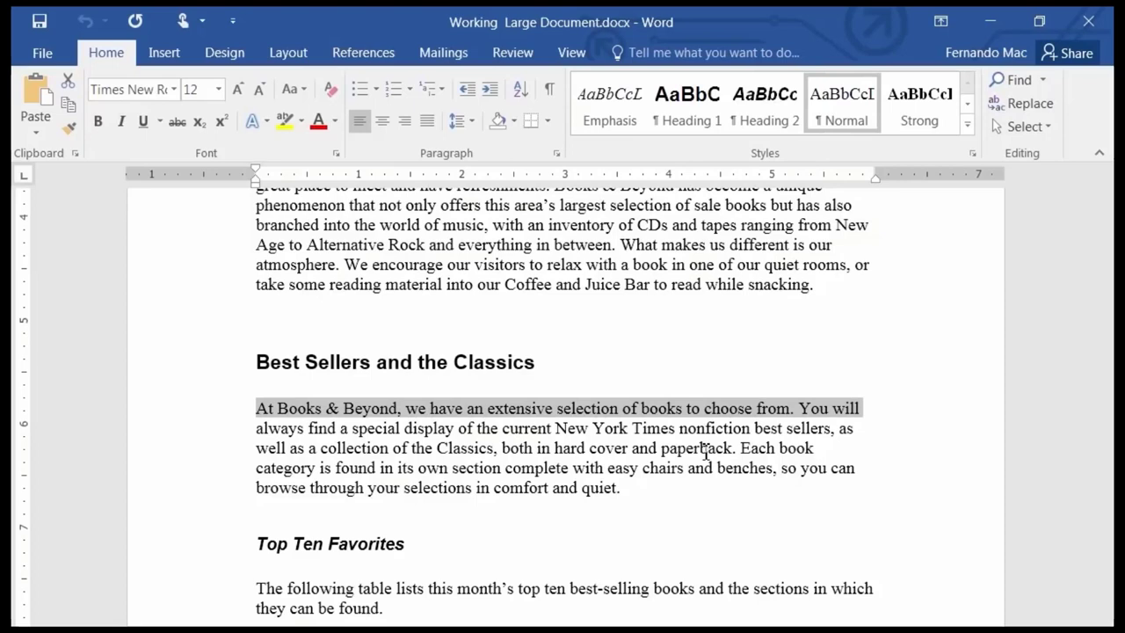
key("shift+Down")
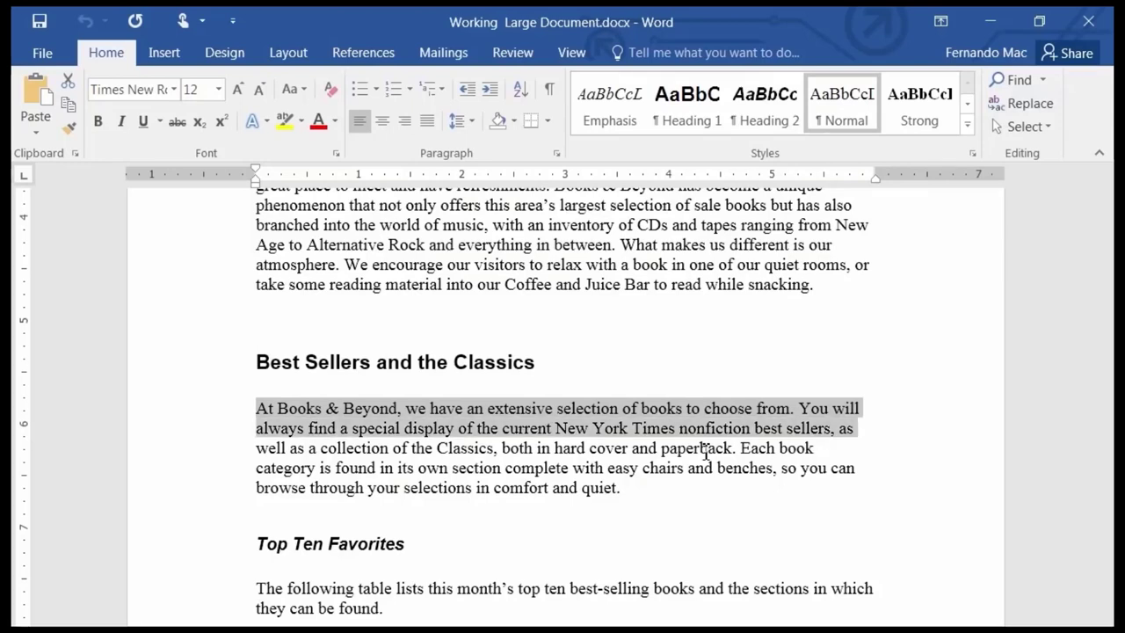
key("shift+Down")
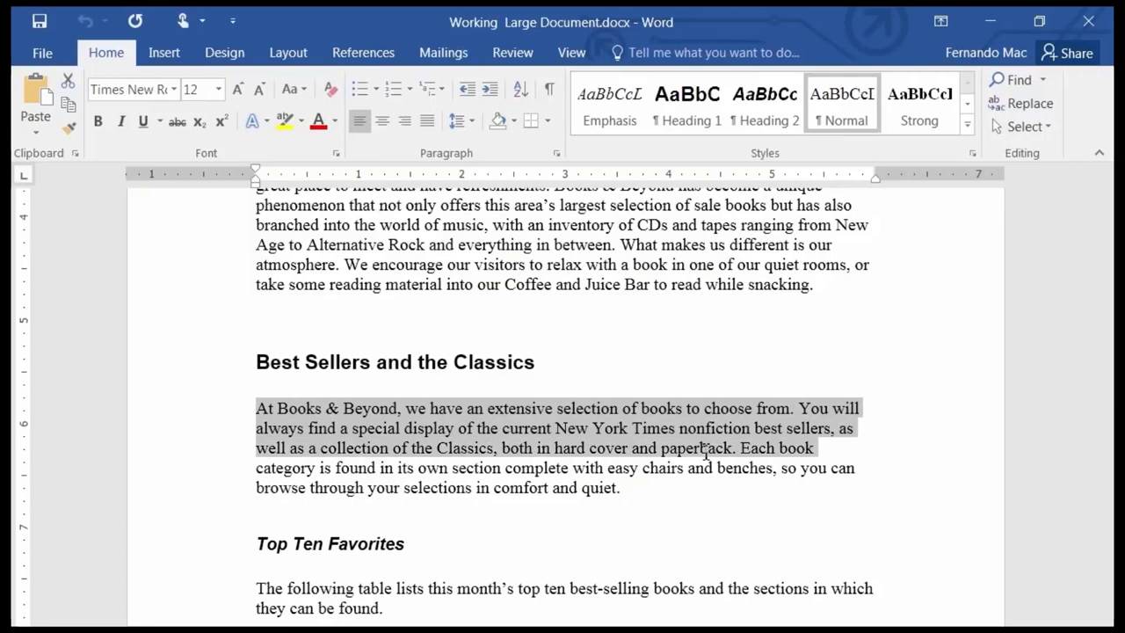
key("shift+Down")
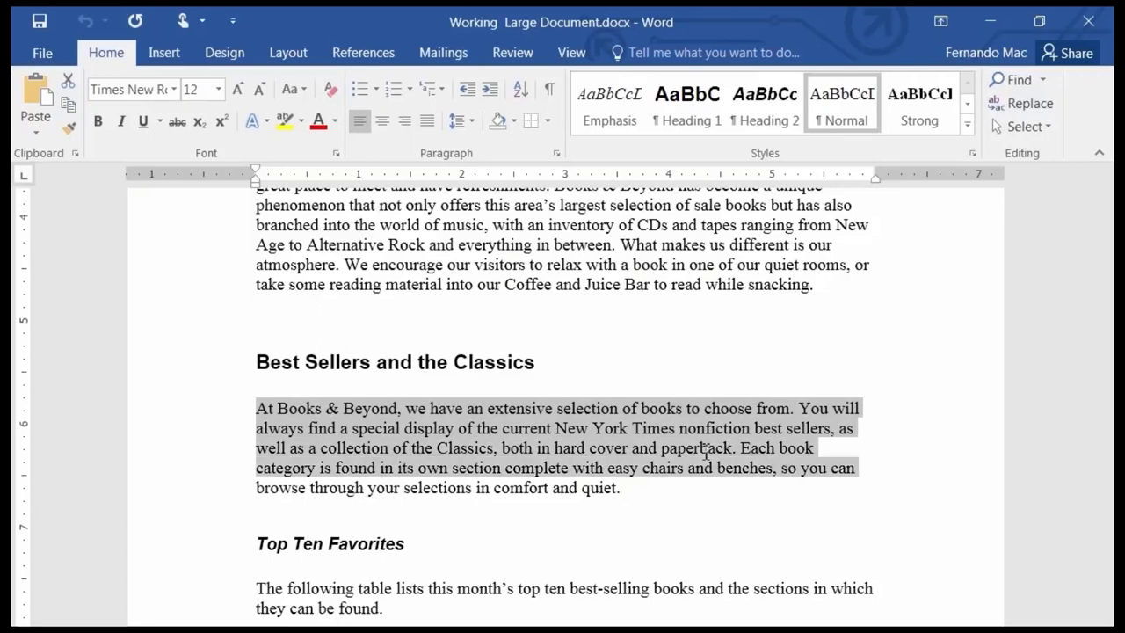
key("shift+Down")
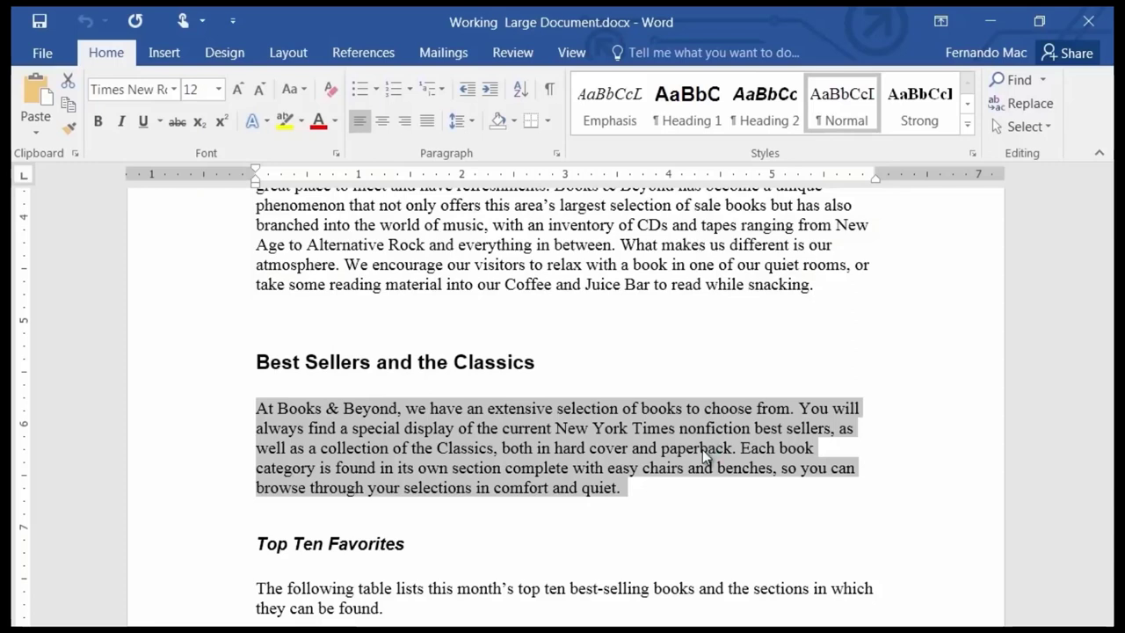
key("shift+Down")
key("shift+Down")
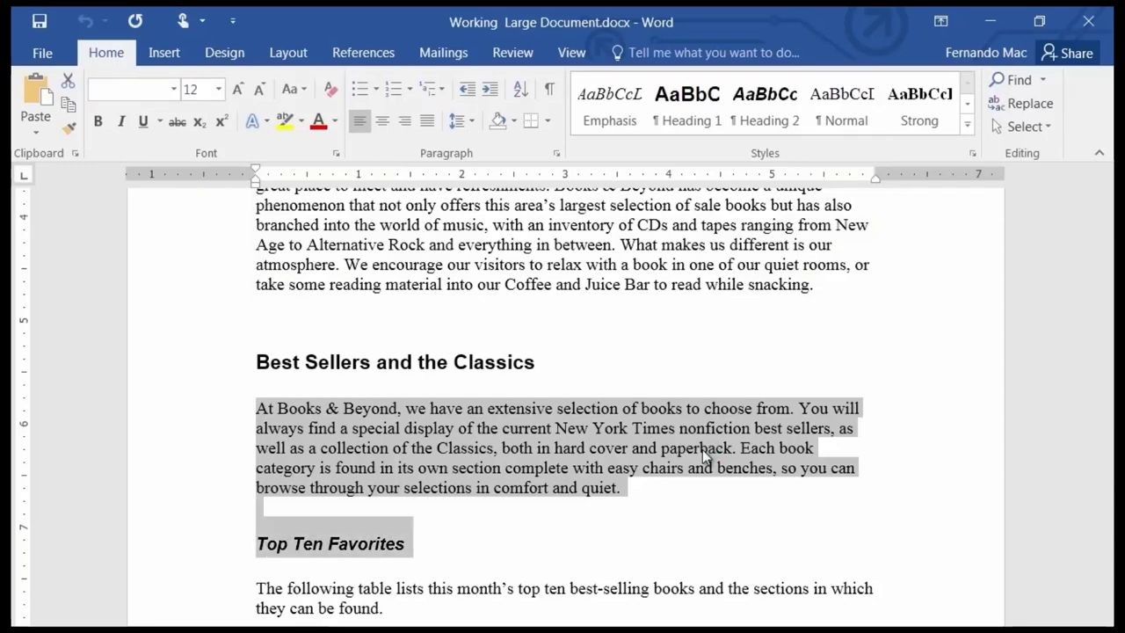
key("shift+Down")
key("shift+Down")
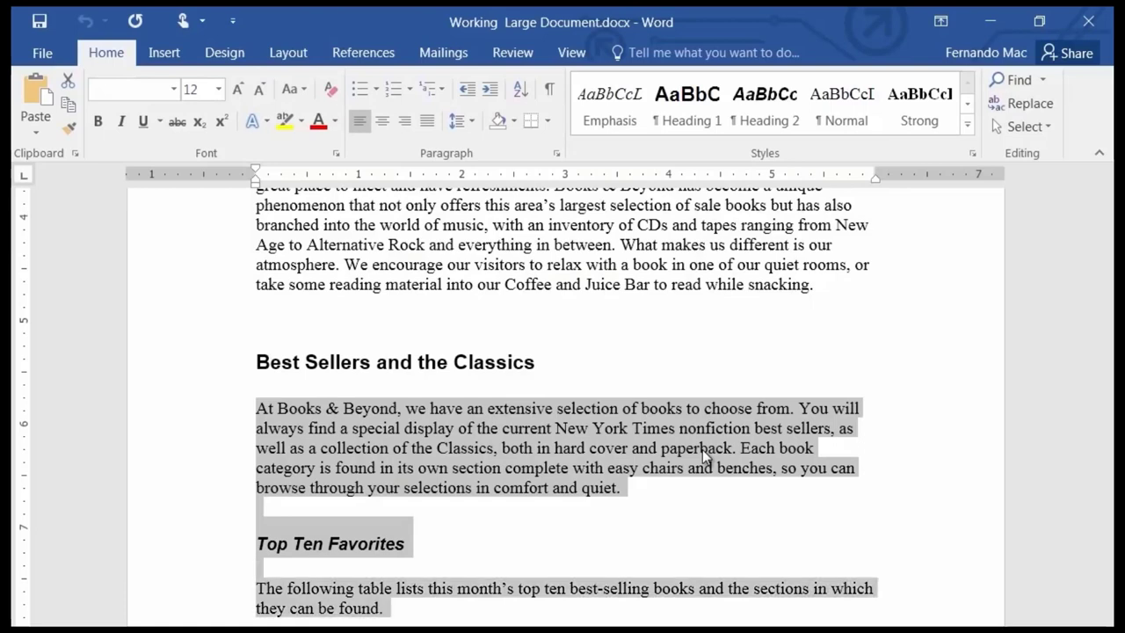
key("shift+Down")
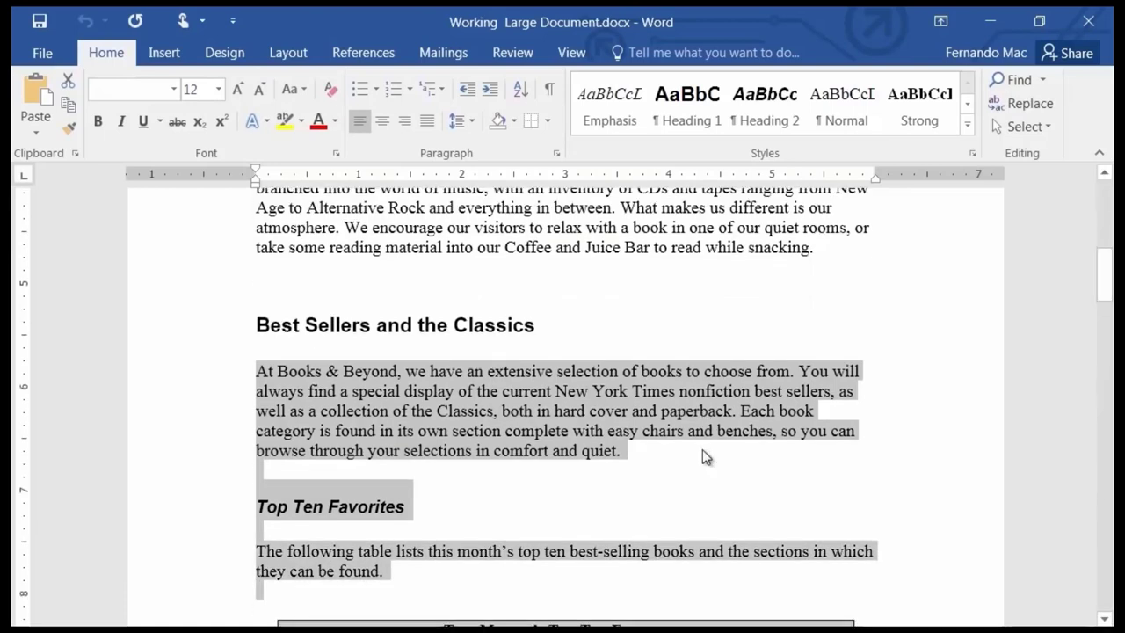
key("shift+Down")
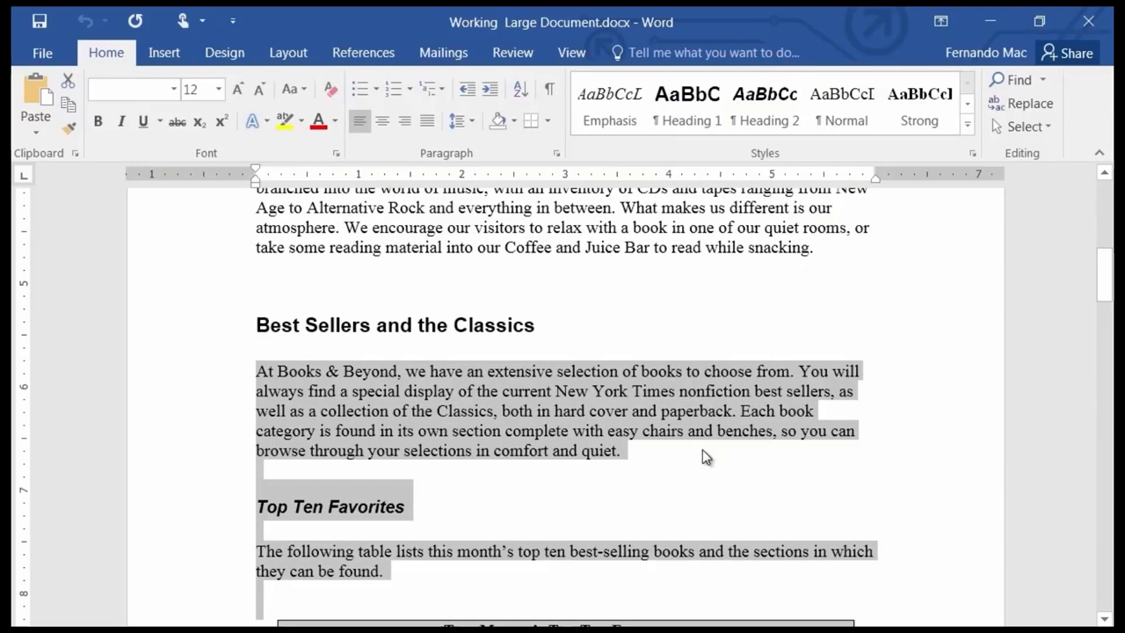
key("shift+Up")
key("shift+Up")
key("shift+Up")
key("shift+Up")
key("shift+Up")
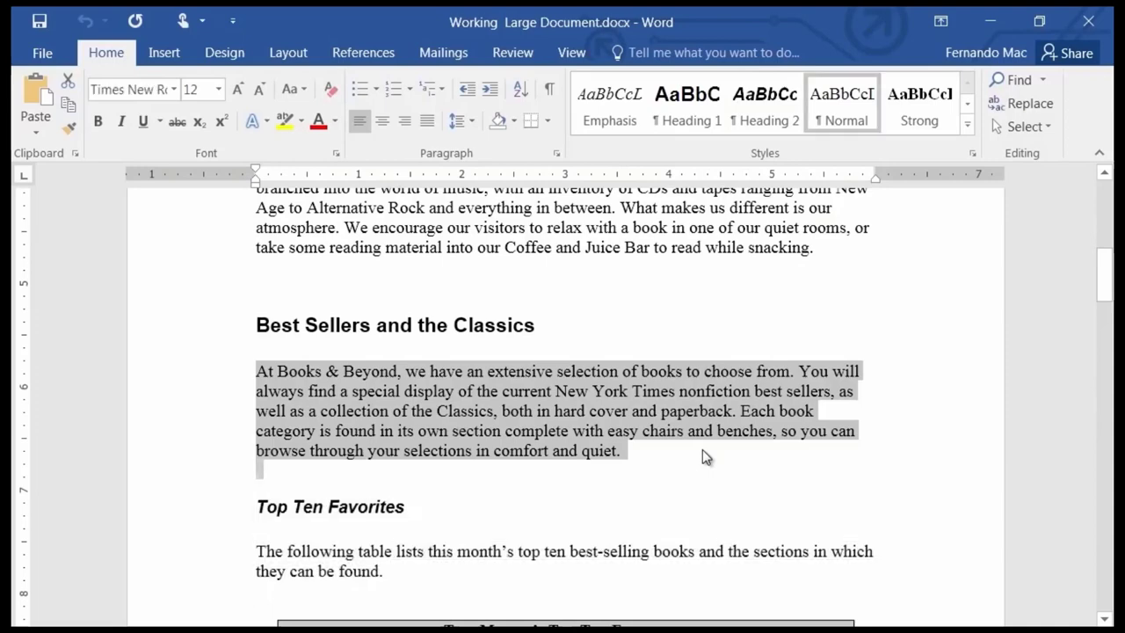
key("shift+Up")
key("shift+Up")
key("shift+Up")
key("shift+Up")
key("shift+Up")
key("shift+Up")
key("shift+Up")
key("shift+Up")
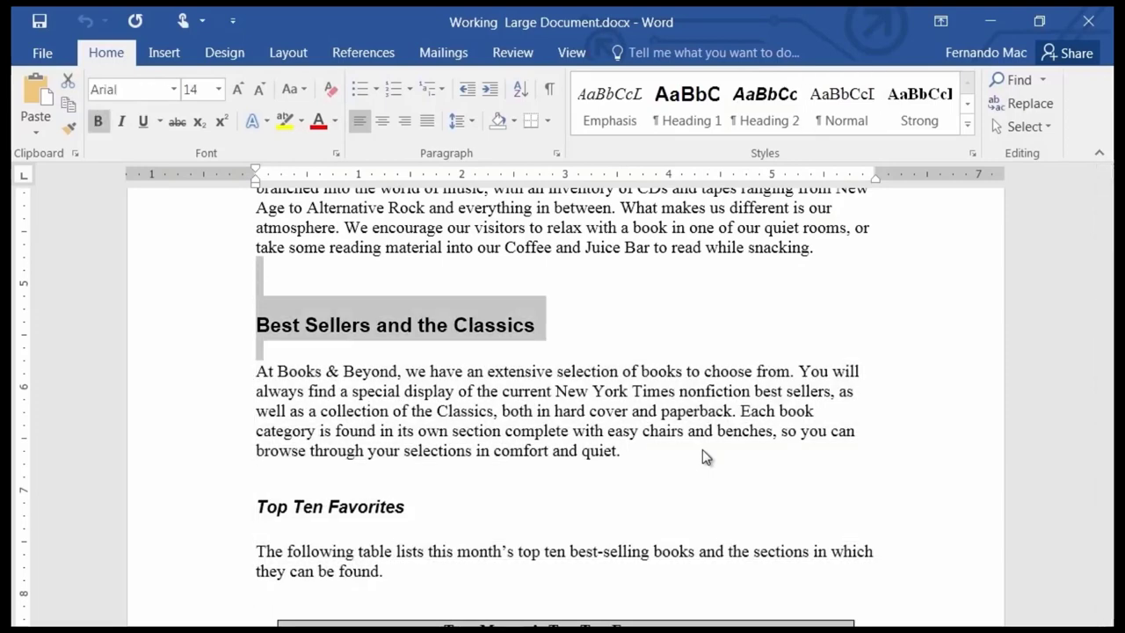
key("ctrl+shift+Up")
key("ctrl+shift+Down")
key("shift+Down")
key("shift+Down")
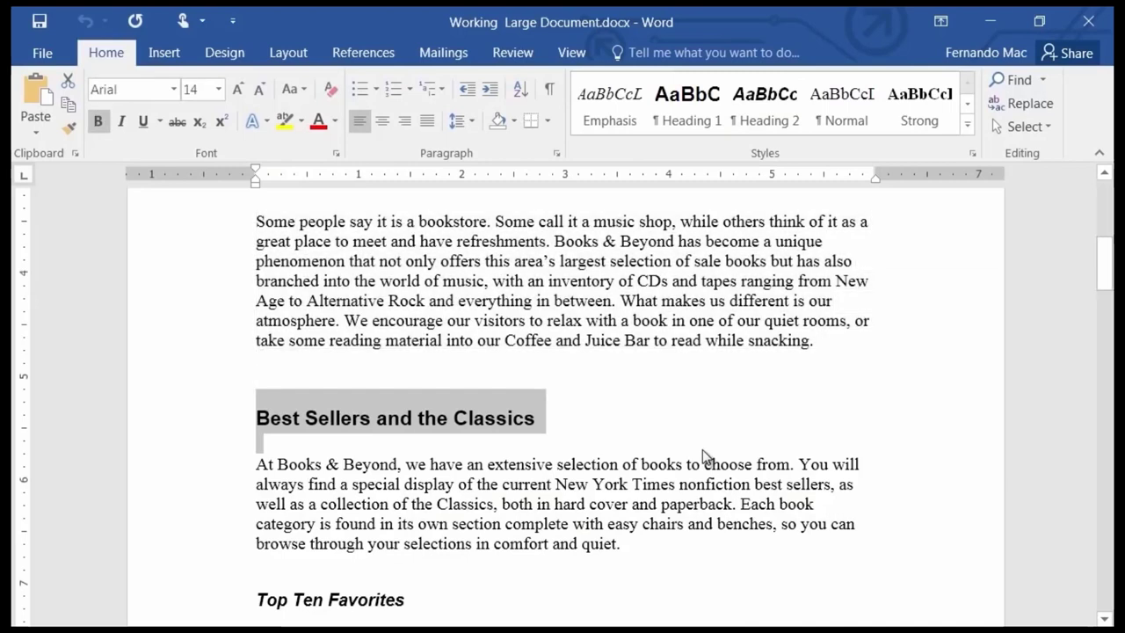
key("Right")
key("Down")
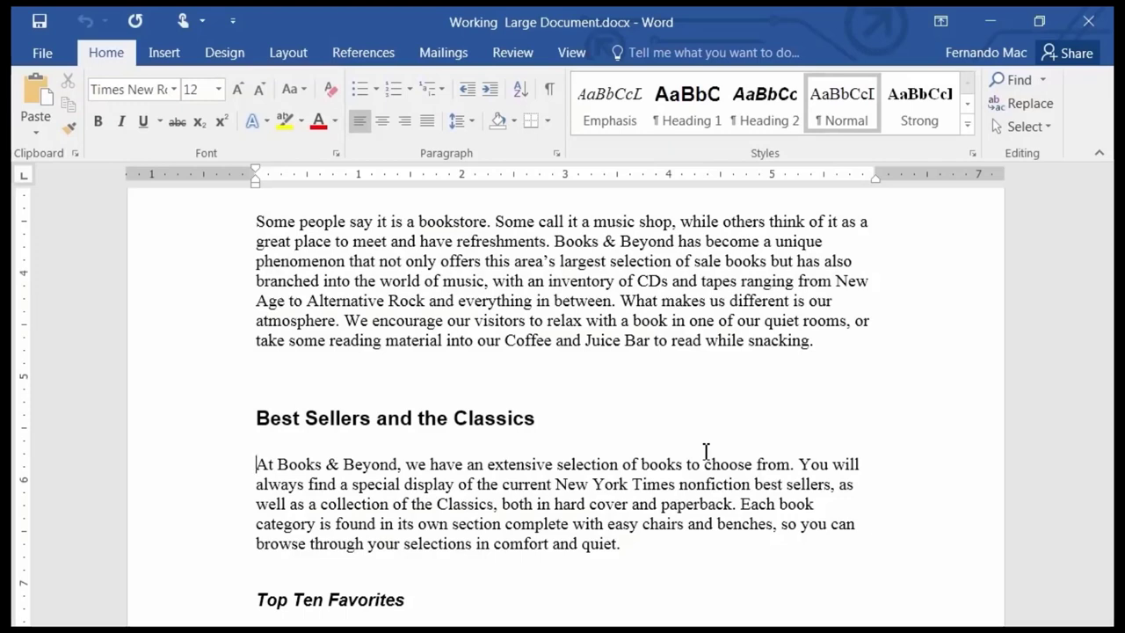
left_click_drag(508, 241, 534, 301)
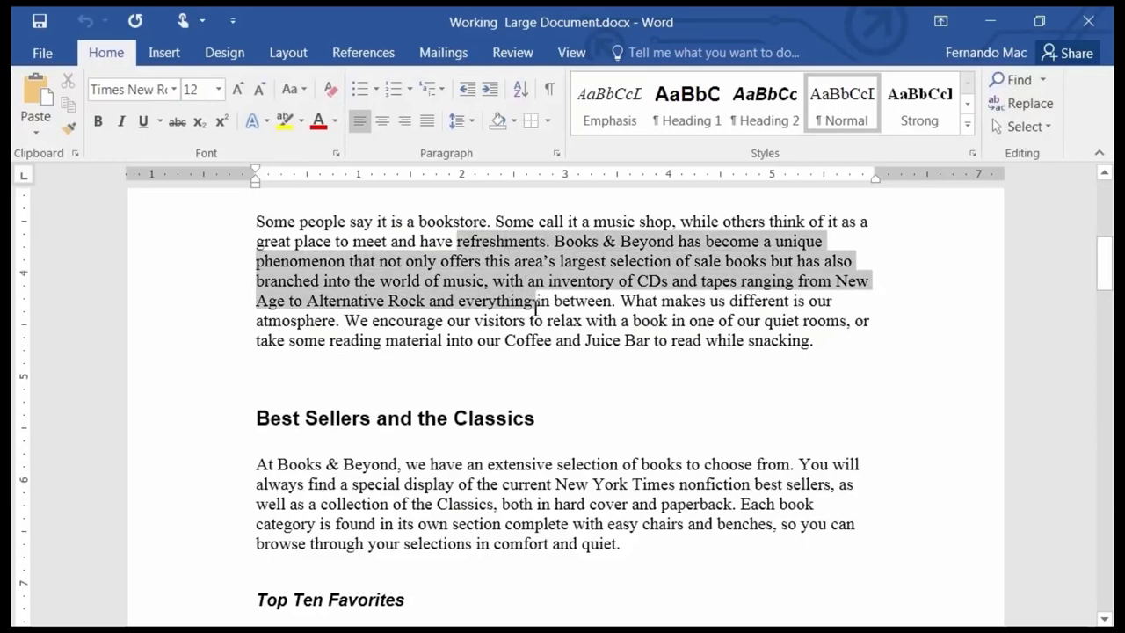
left_click(199, 225)
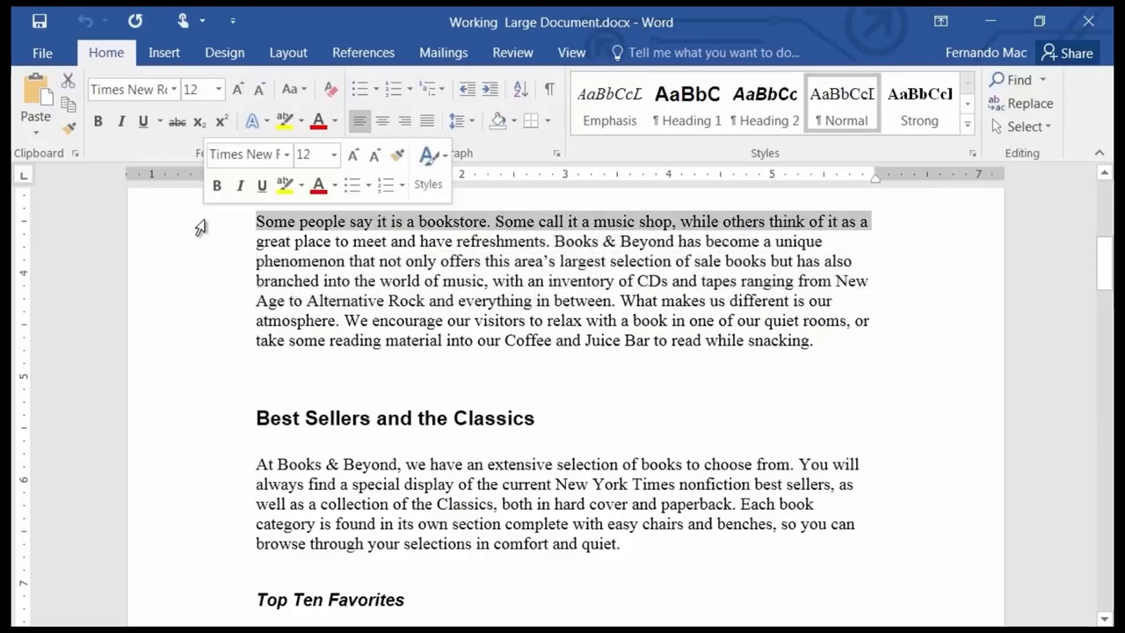
left_click_drag(180, 236, 206, 484)
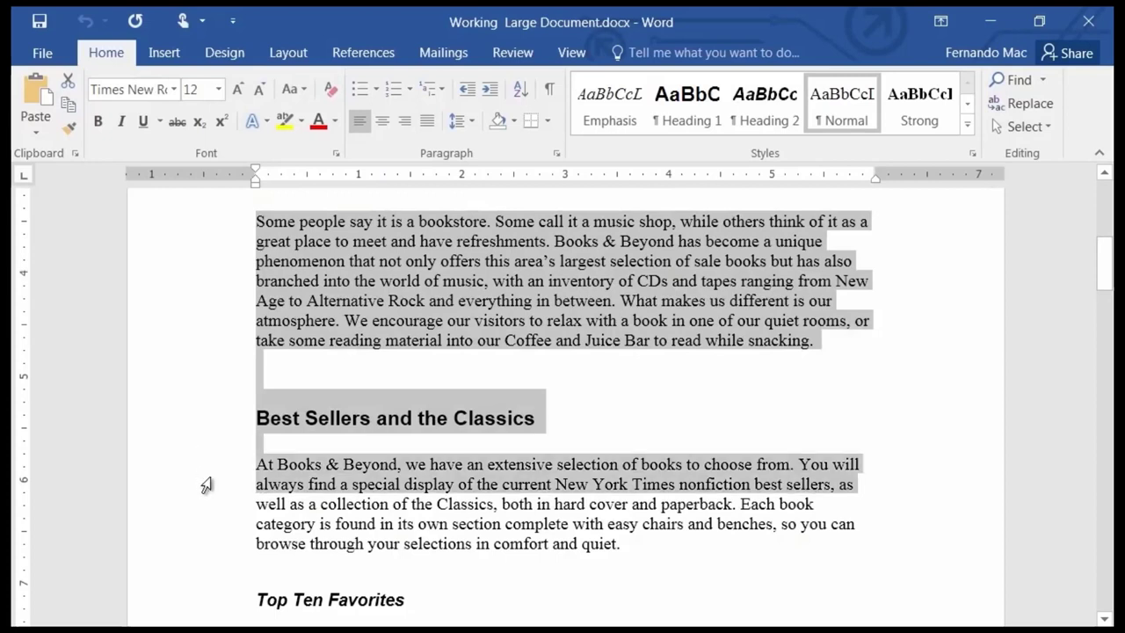
left_click(393, 302)
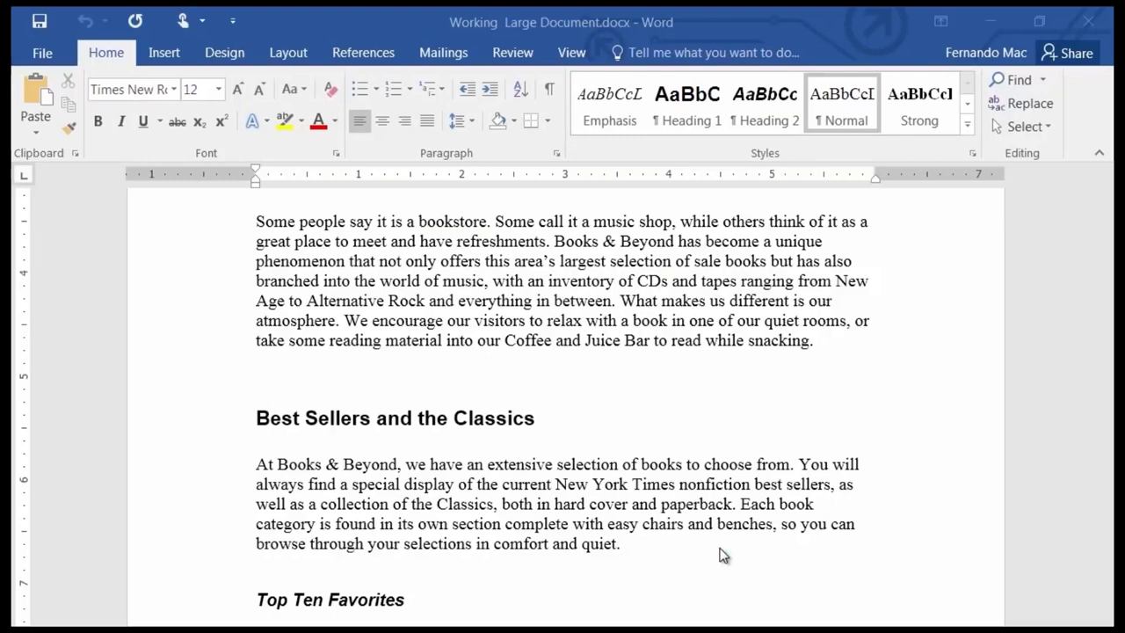
Jump to the document top and select the whole Books & Beyond title line.
key("ctrl+Home")
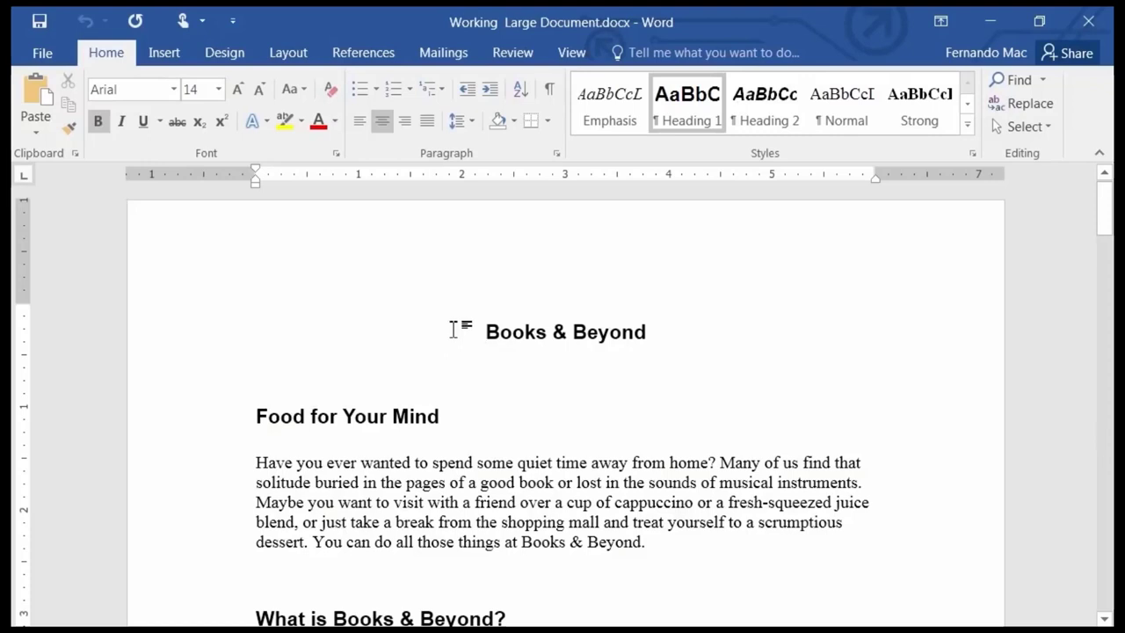
left_click_drag(489, 331, 650, 336)
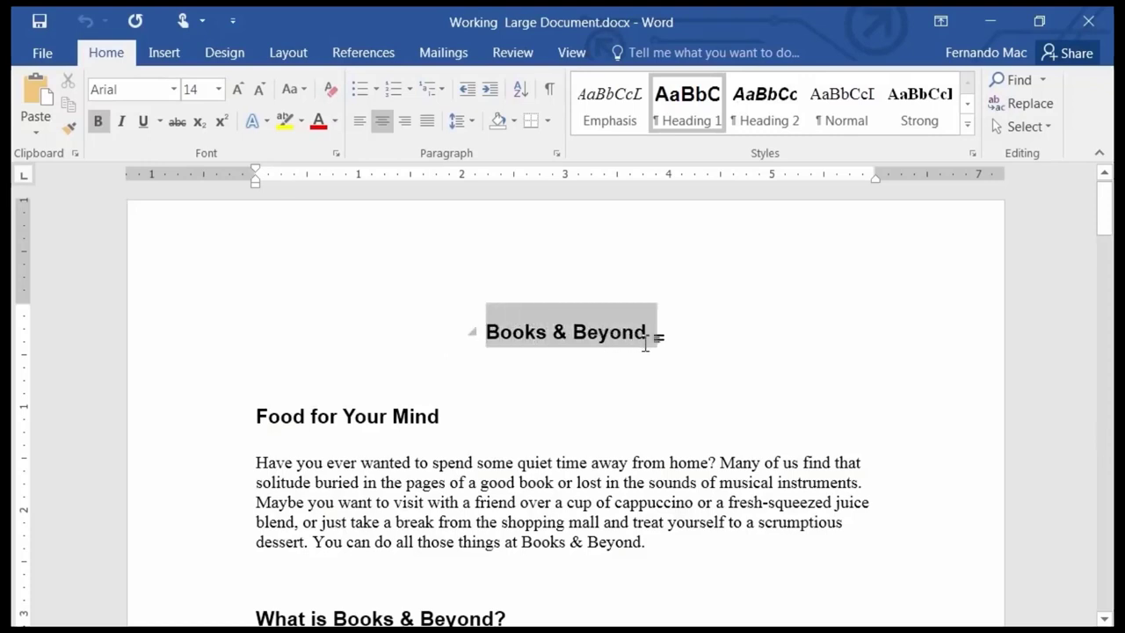
left_click(768, 370)
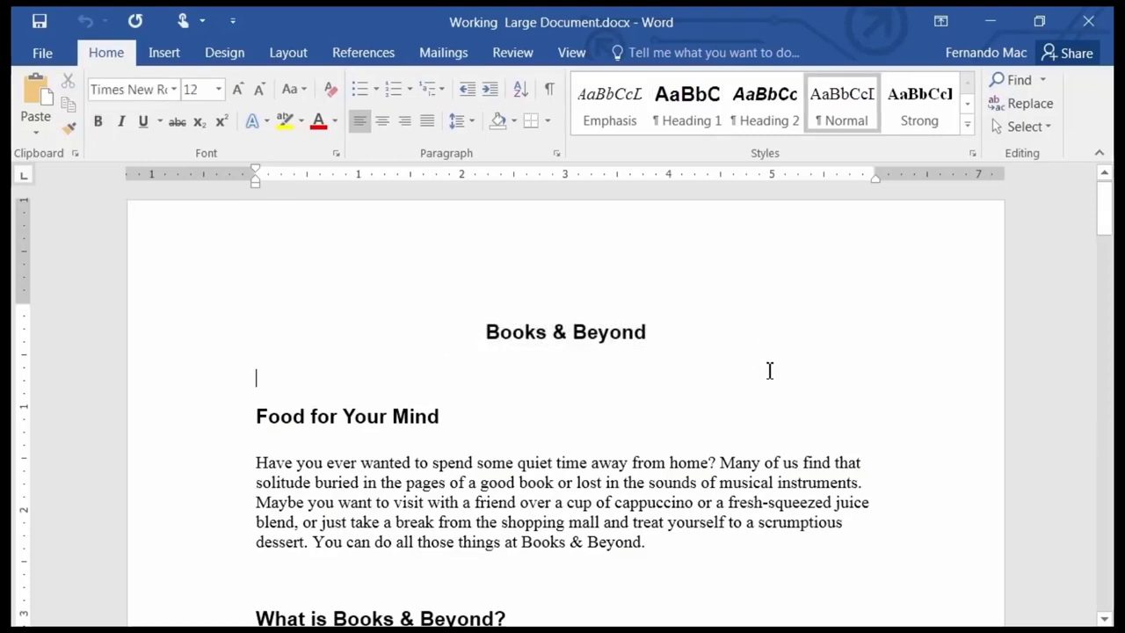
left_click(186, 336)
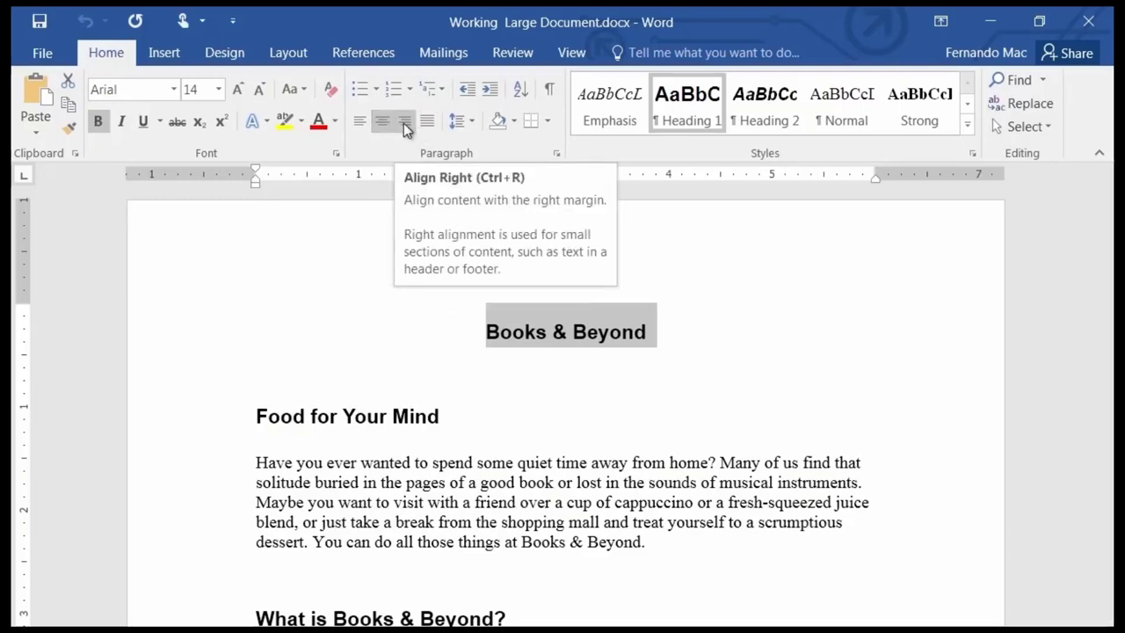
left_click(403, 124)
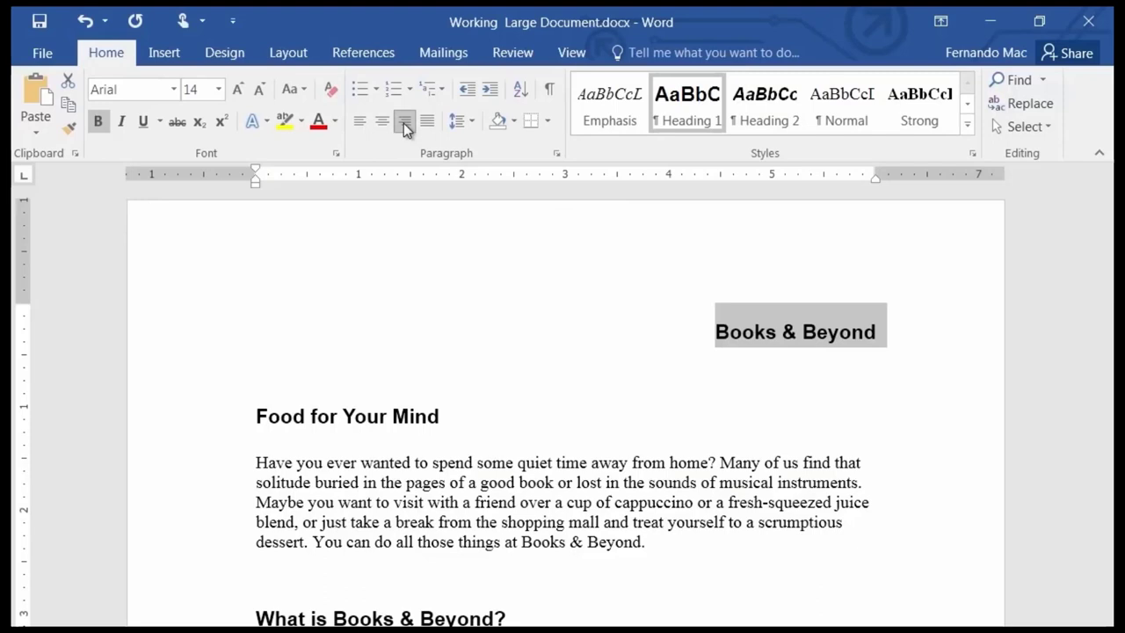
left_click(359, 126)
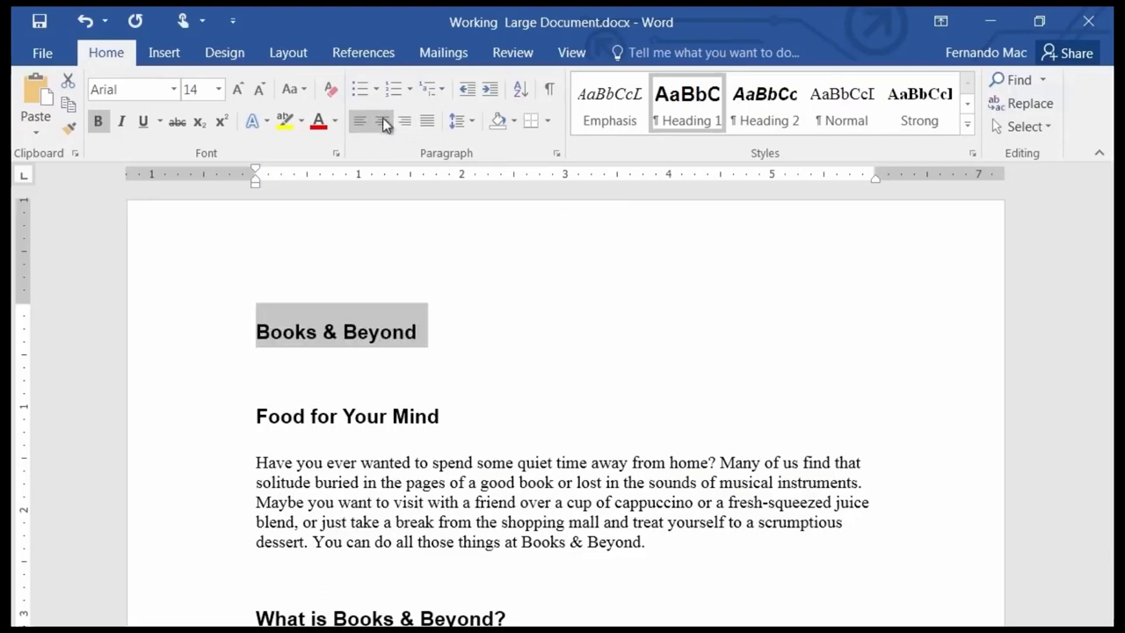
left_click(383, 121)
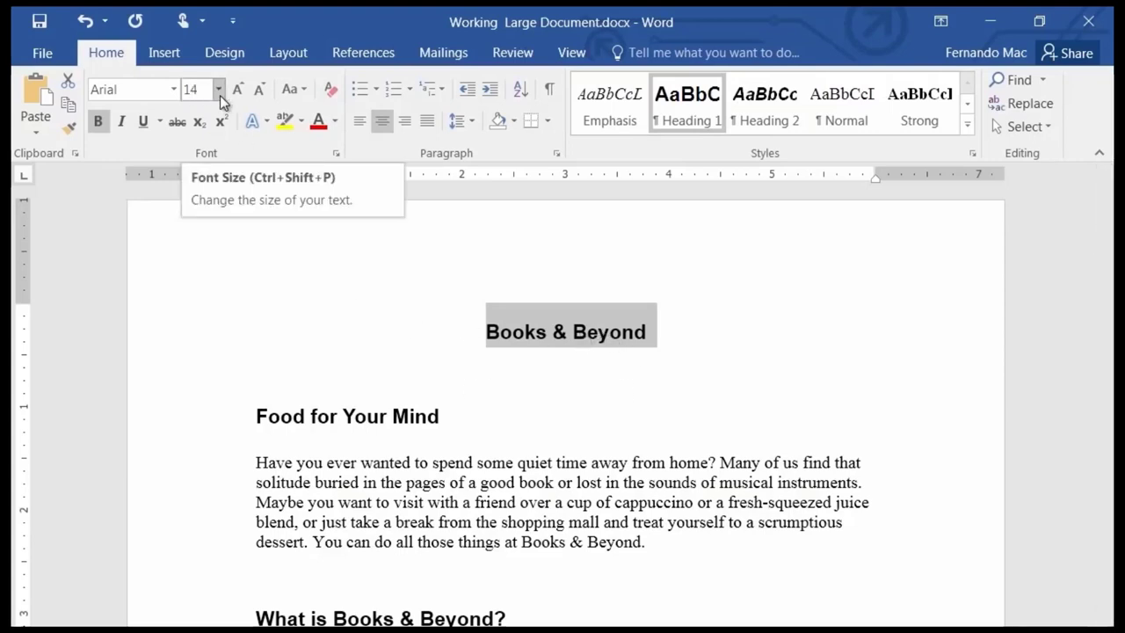
Set the Books & Beyond title's font size to 28 from the Font Size list.
left_click(219, 91)
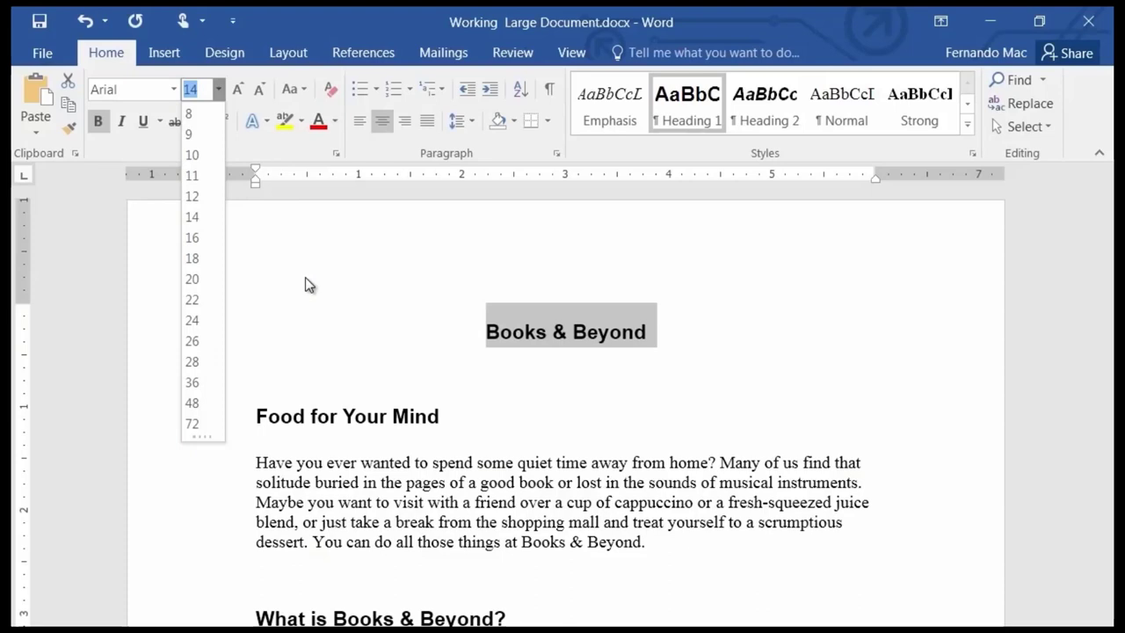
left_click(192, 362)
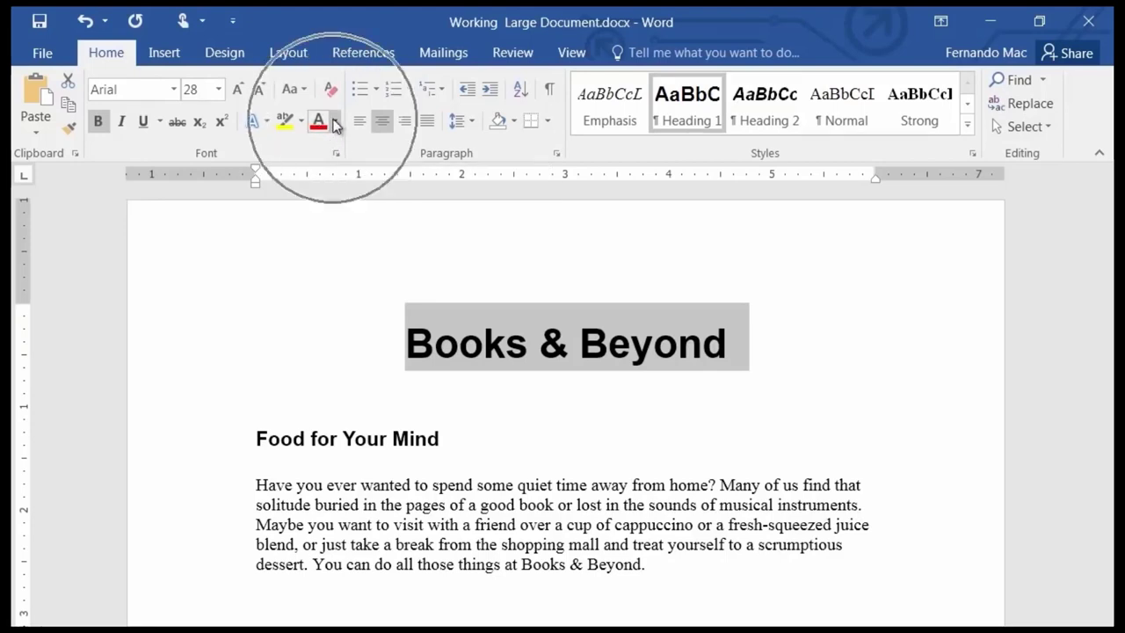
left_click(335, 124)
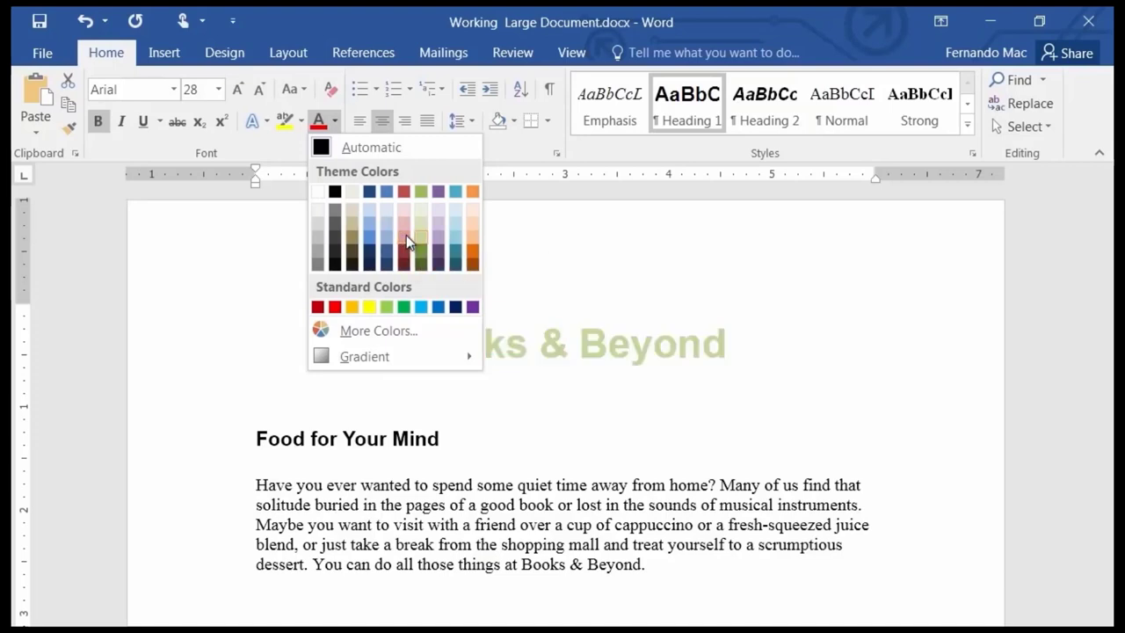
left_click(421, 237)
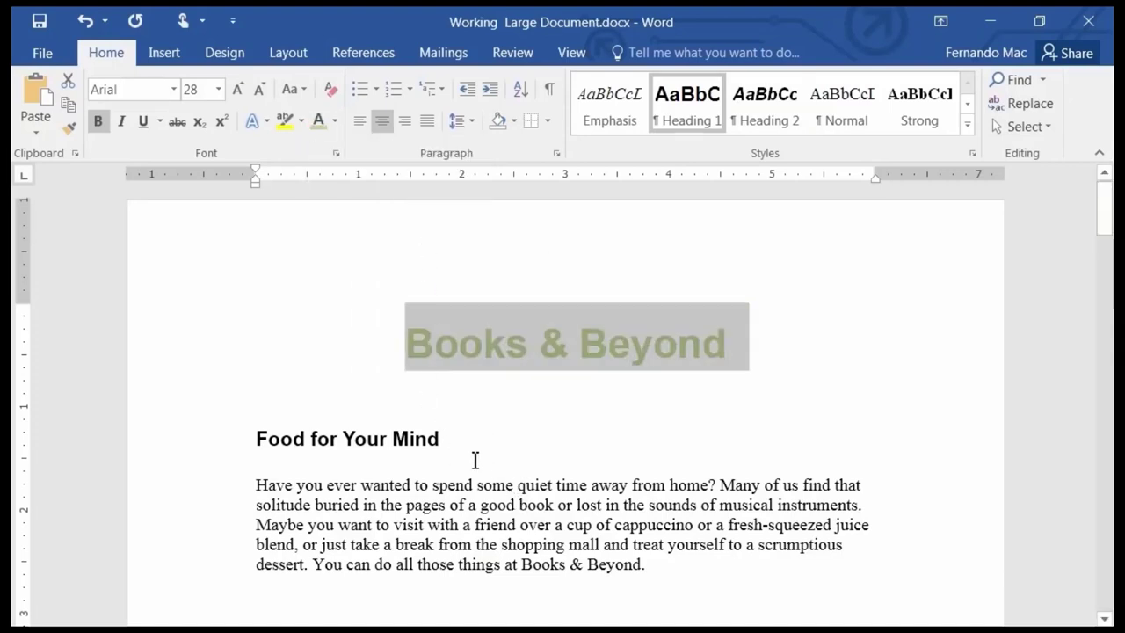
left_click(470, 486)
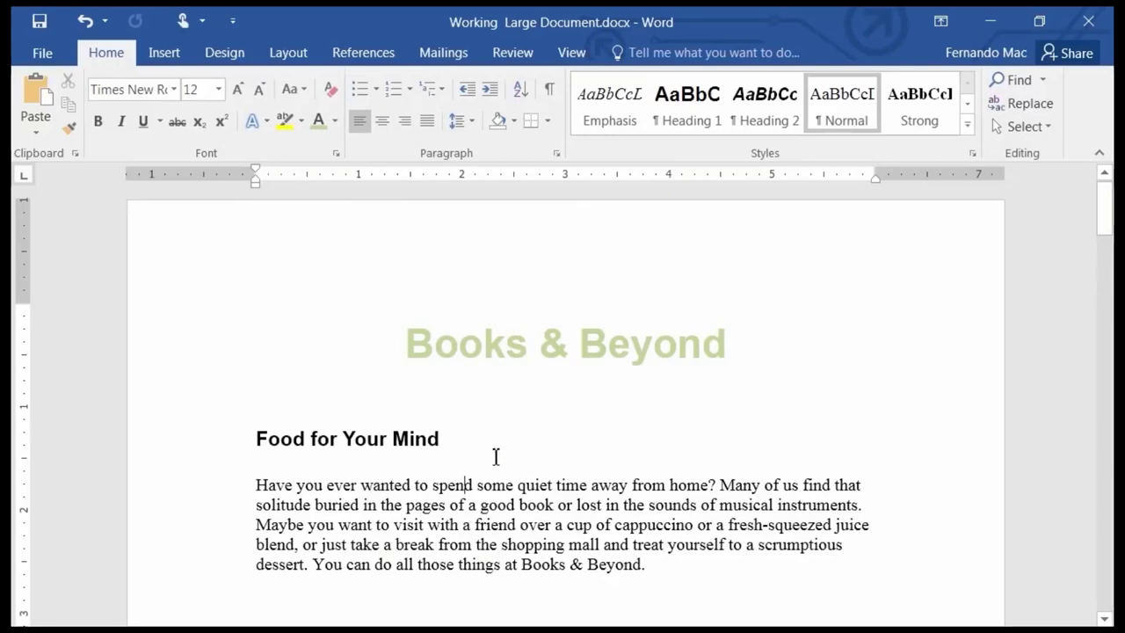
Select the Food for Your Mind heading line from the left margin.
scroll(493, 453, "down", 3)
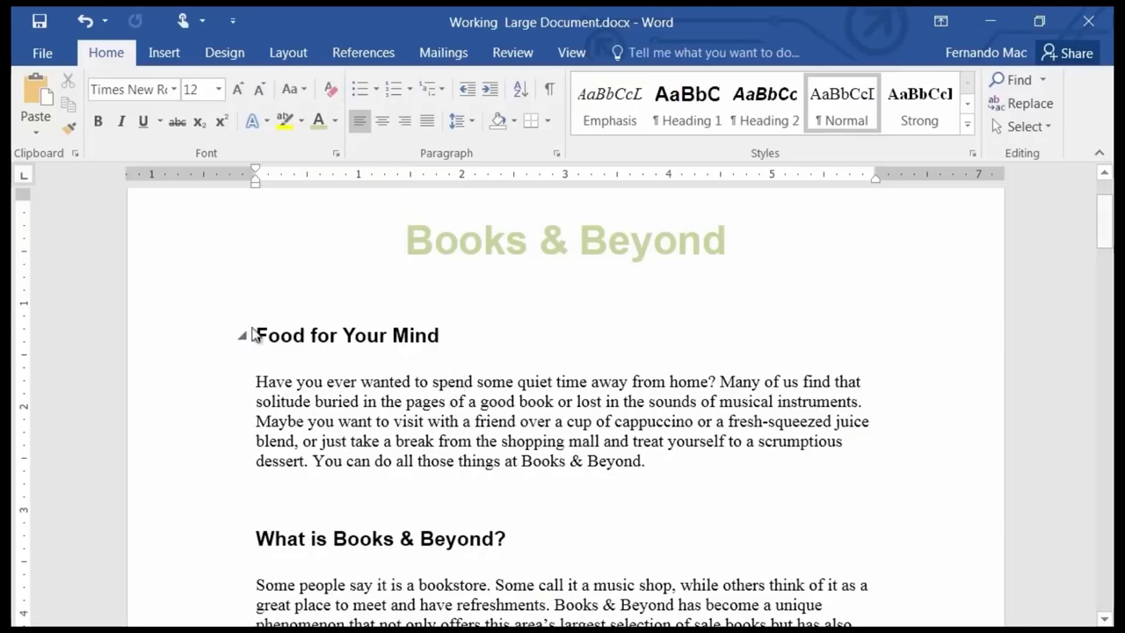
mouse_move(239, 540)
scroll(291, 540, "down", 7)
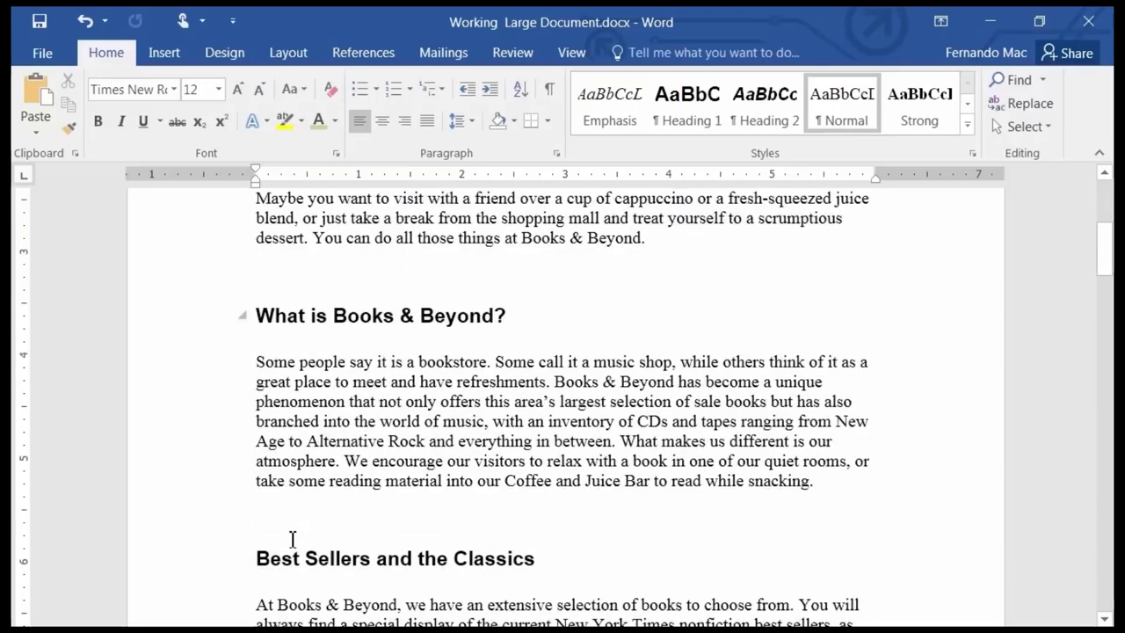
scroll(286, 533, "up", 7)
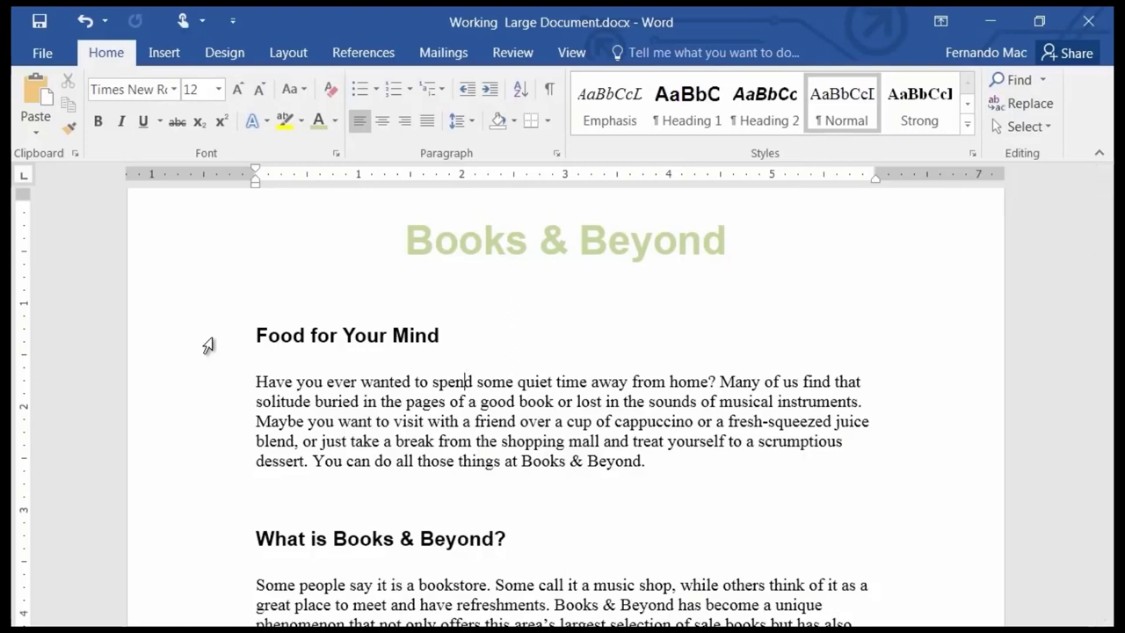
left_click(208, 345)
scroll(126, 402, "down", 2)
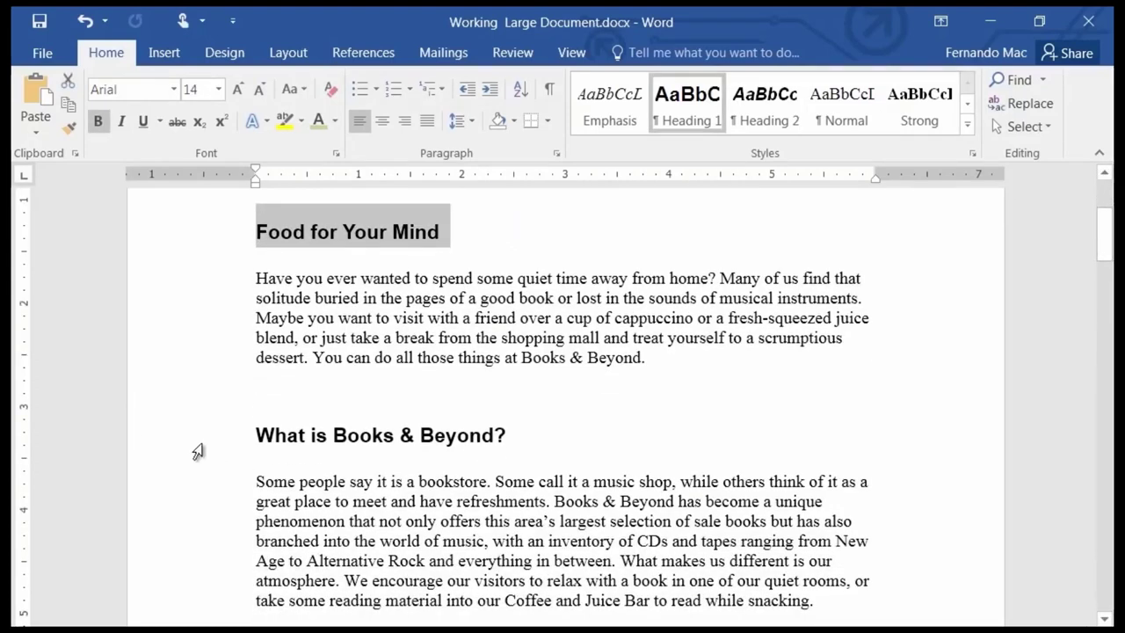
left_click(200, 446)
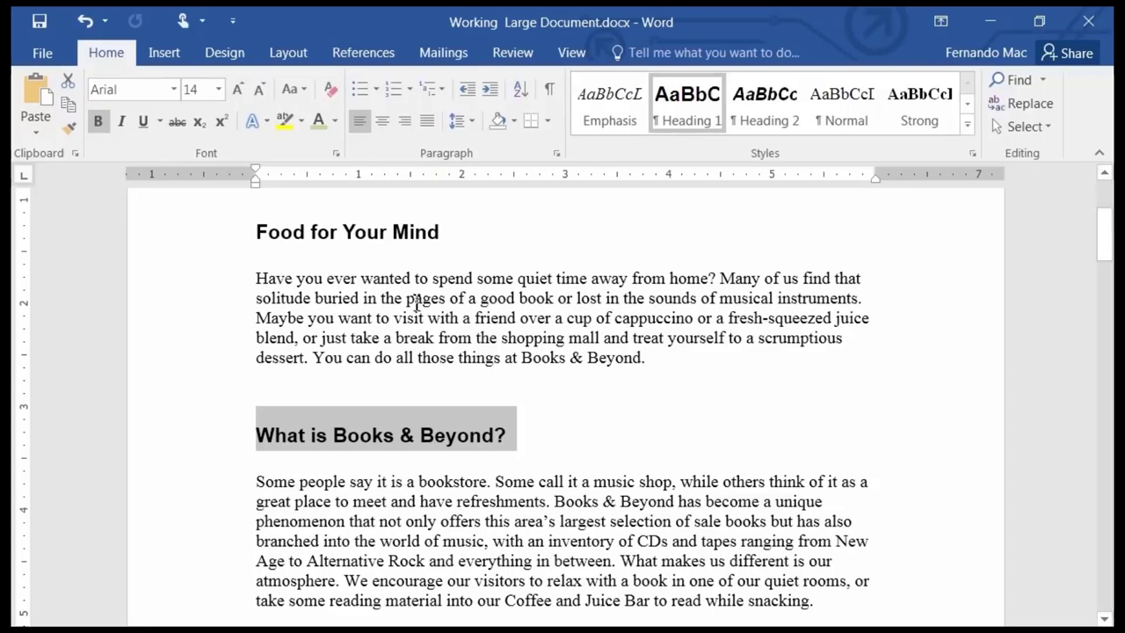
scroll(382, 314, "up", 1)
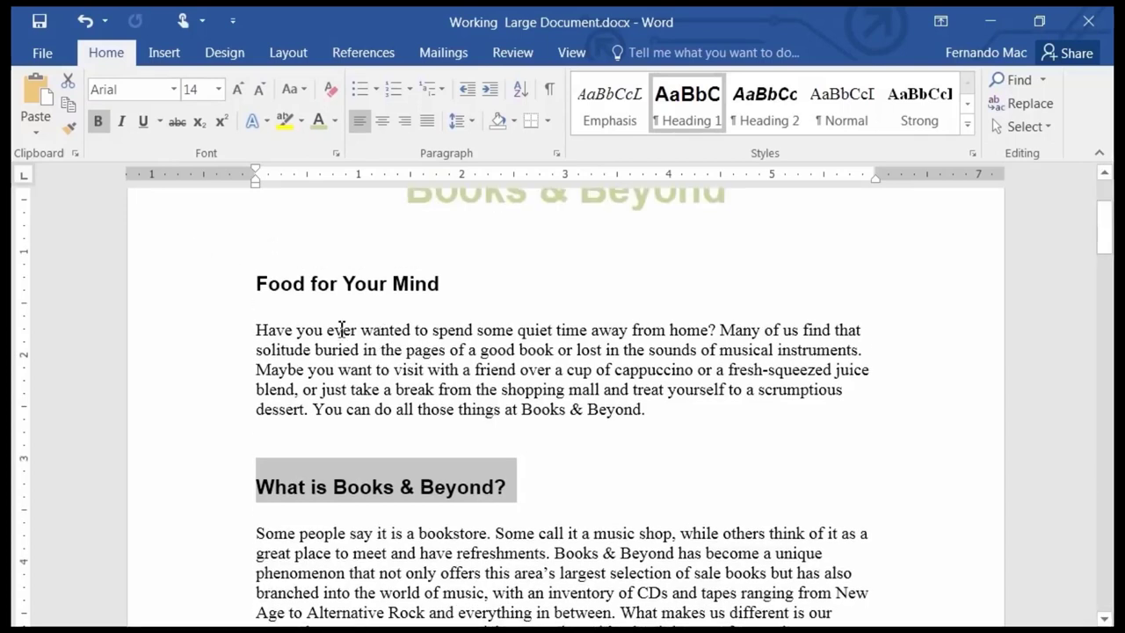
left_click(200, 291)
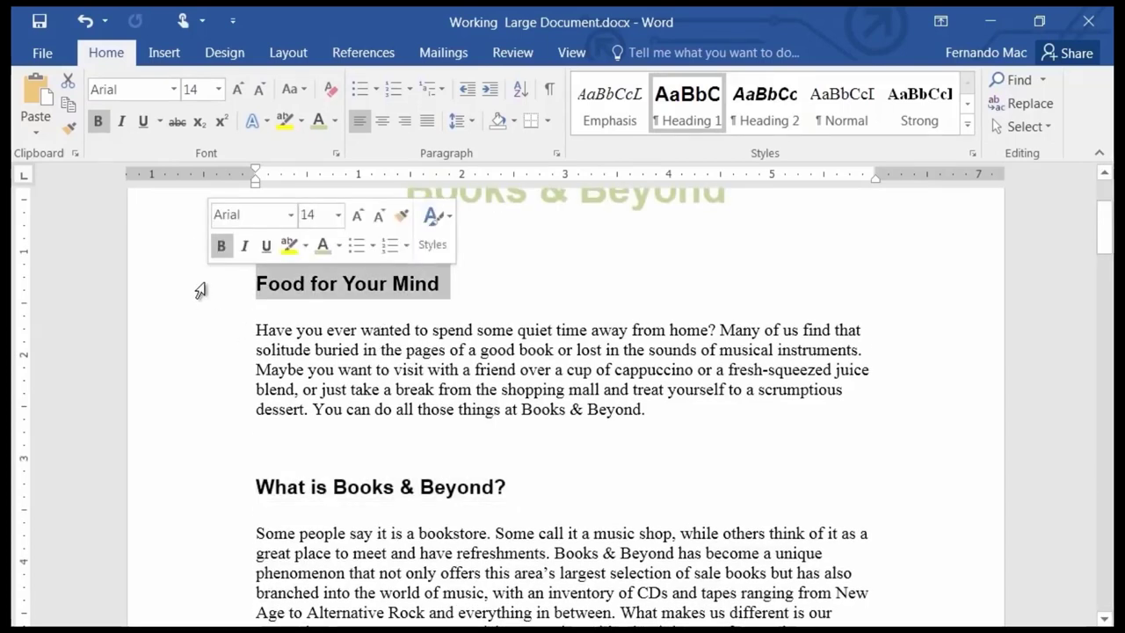
Add the What is Books & Beyond? and Best Sellers and the Classics headings to the selection.
scroll(566, 294, "down", 4)
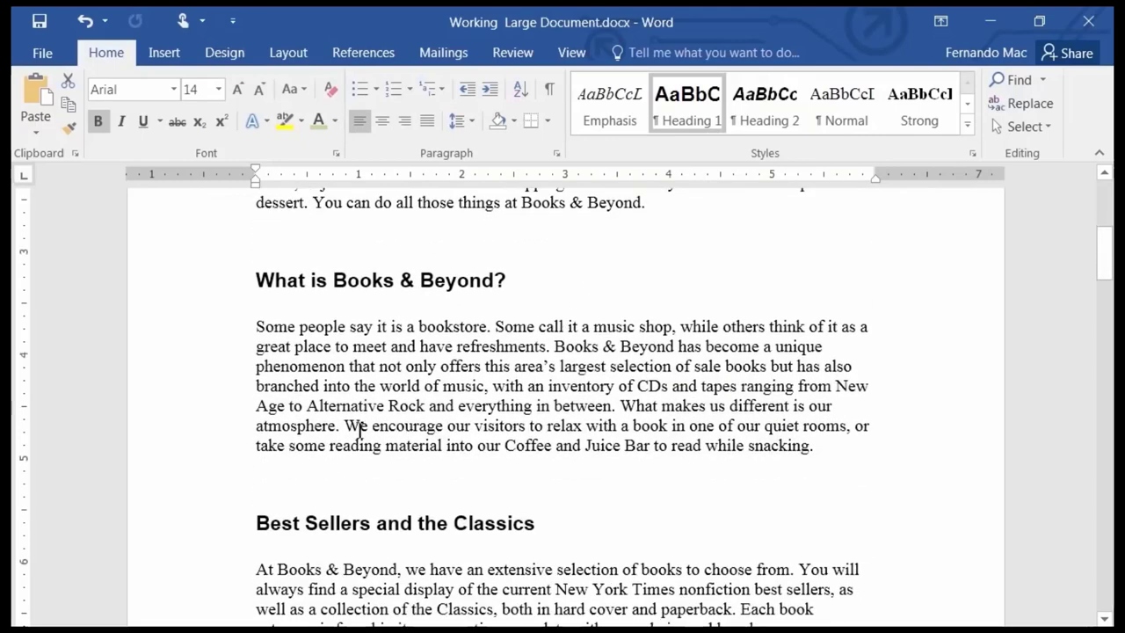
scroll(519, 413, "up", 2)
scroll(516, 410, "up", 3)
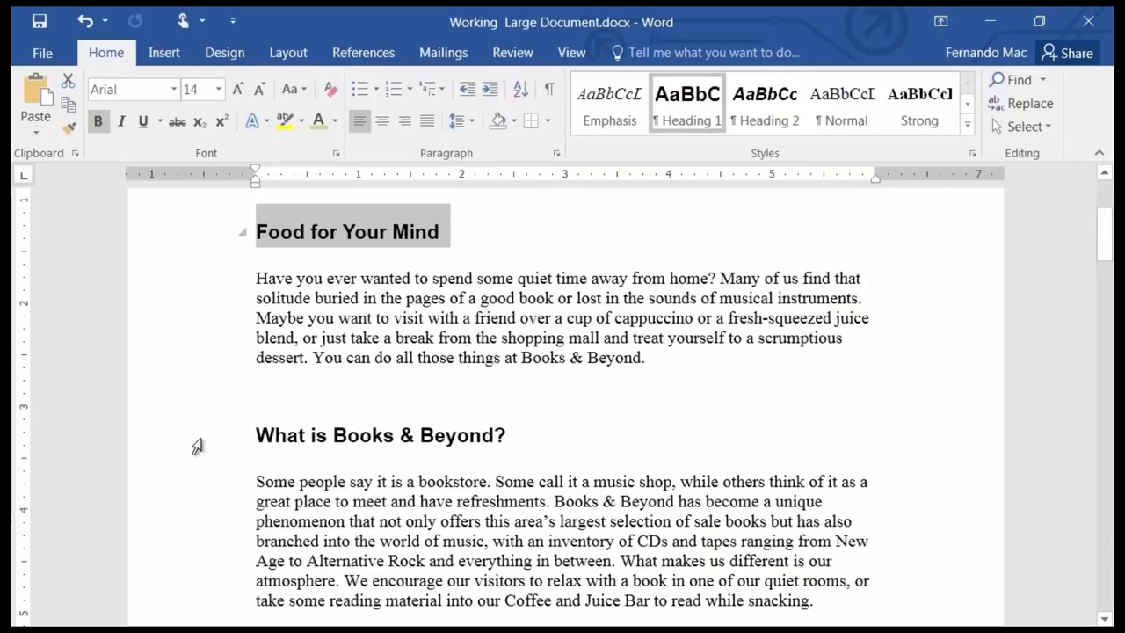
left_click(197, 447, "ctrl")
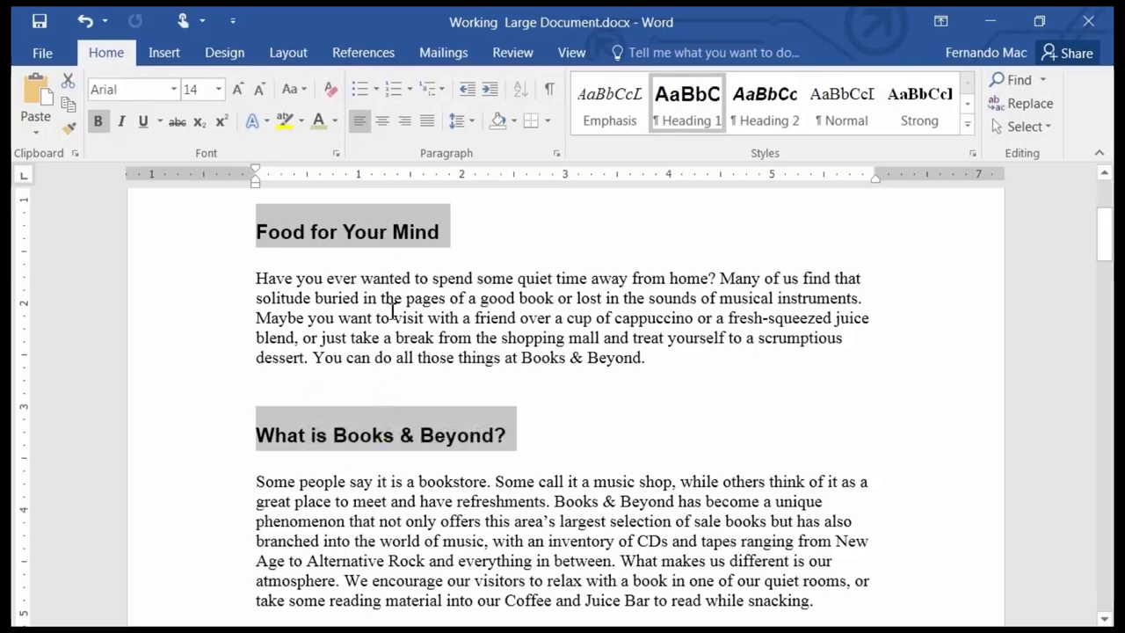
scroll(163, 445, "down", 1)
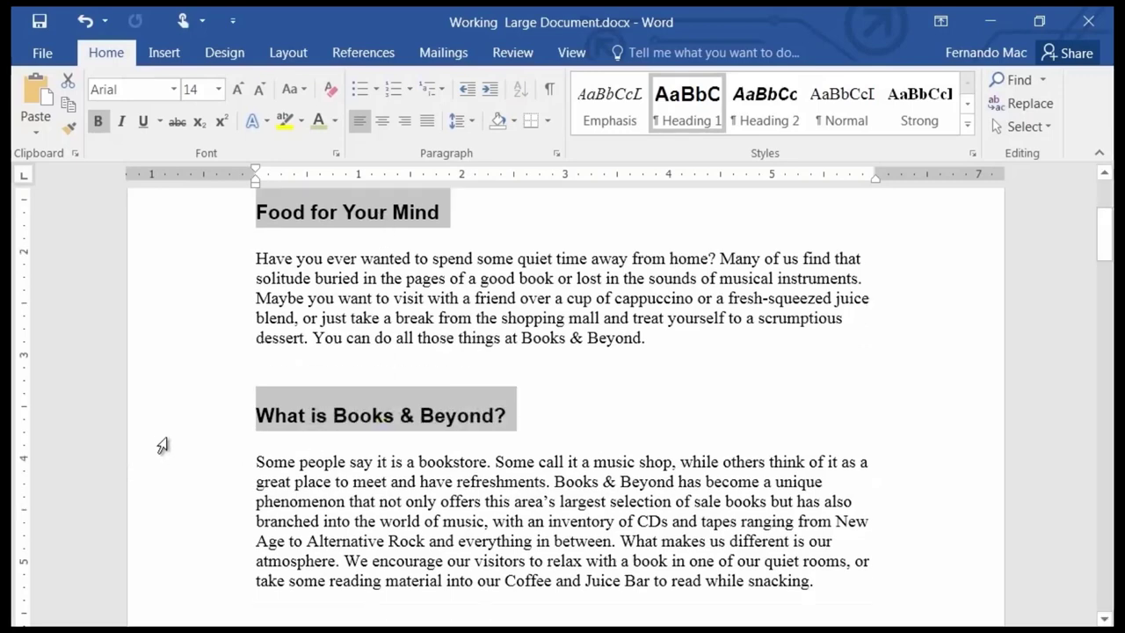
scroll(162, 446, "down", 5)
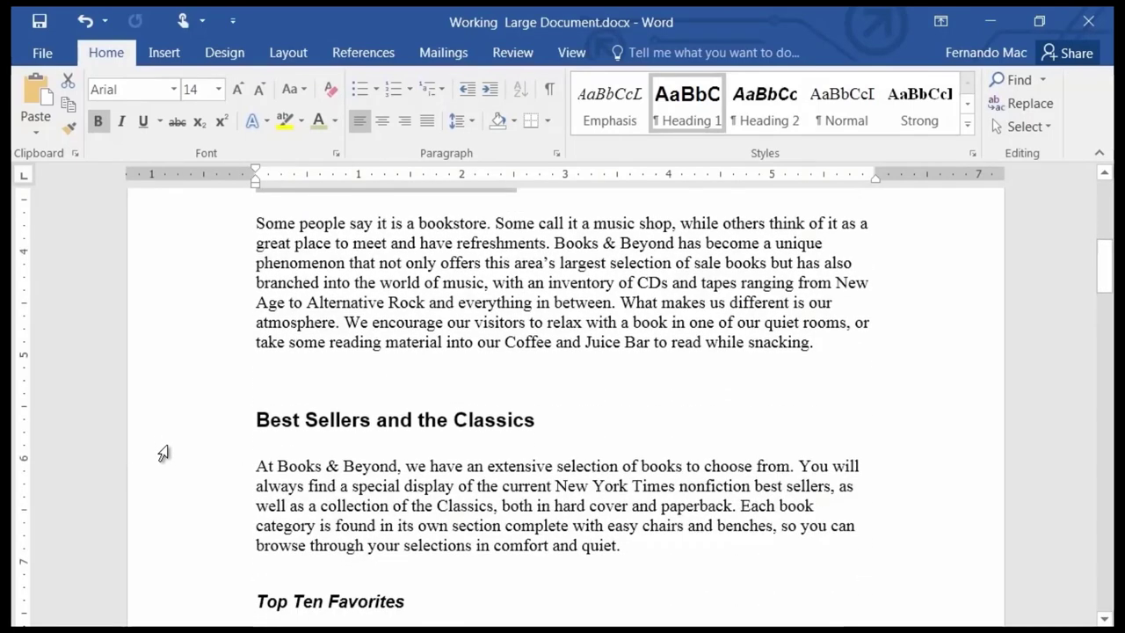
left_click(193, 420, "ctrl")
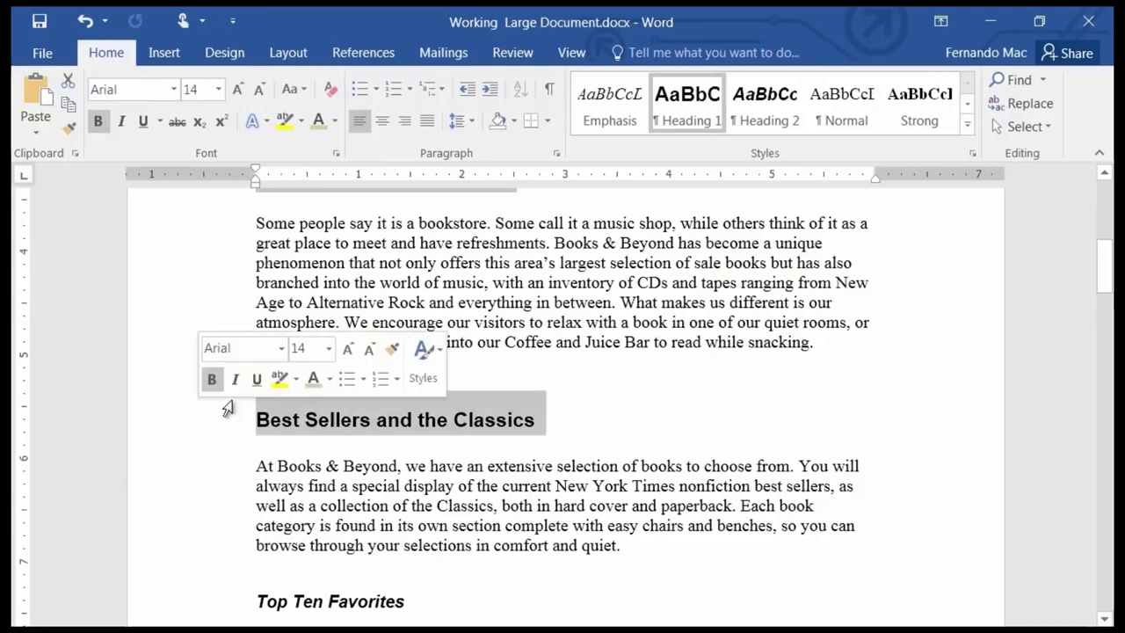
scroll(585, 350, "up", 2)
scroll(585, 350, "up", 6)
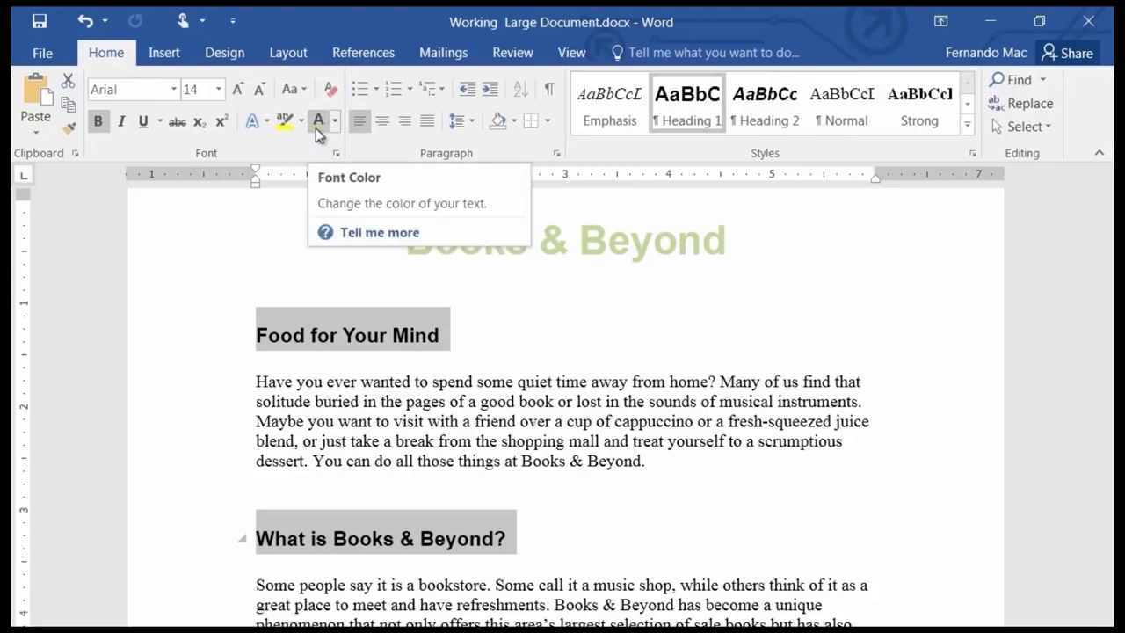
left_click(316, 128)
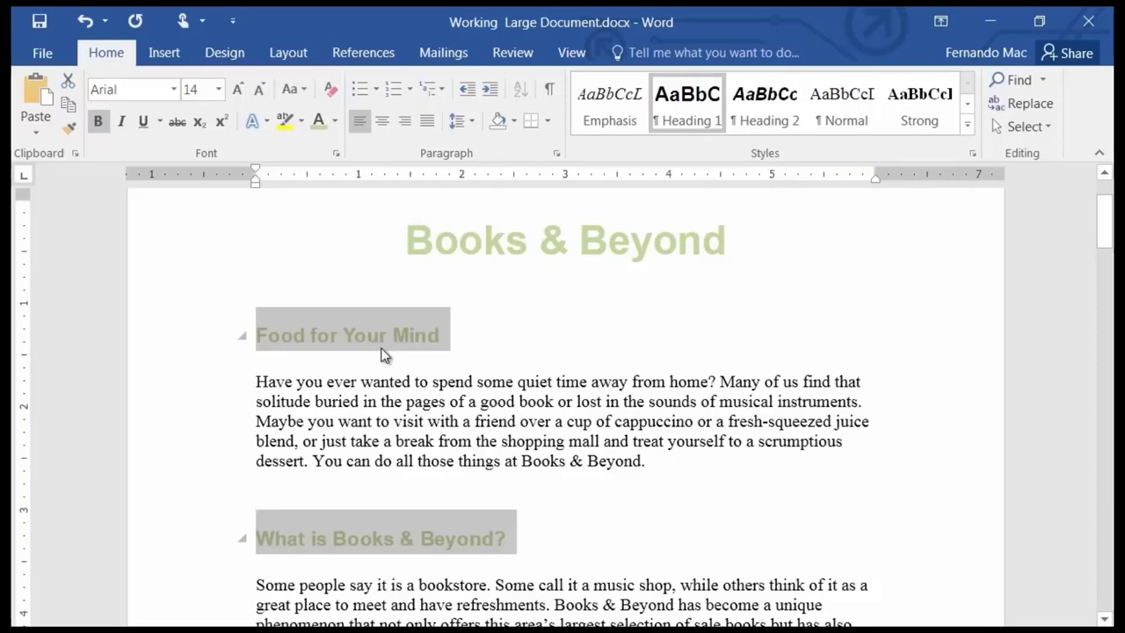
scroll(572, 395, "down", 5)
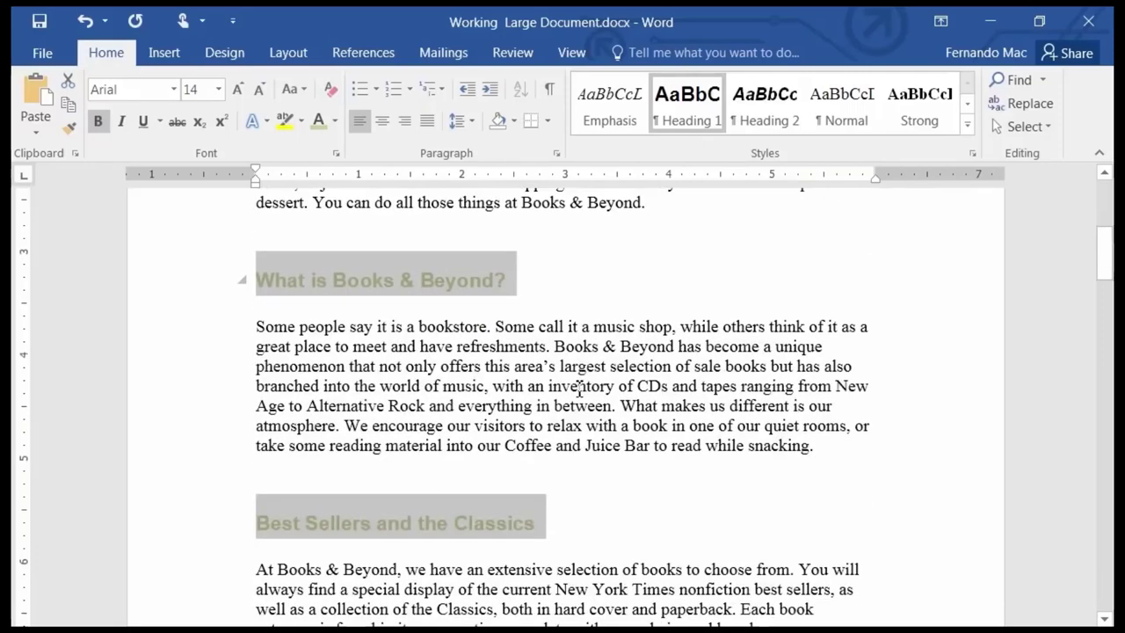
scroll(579, 389, "up", 6)
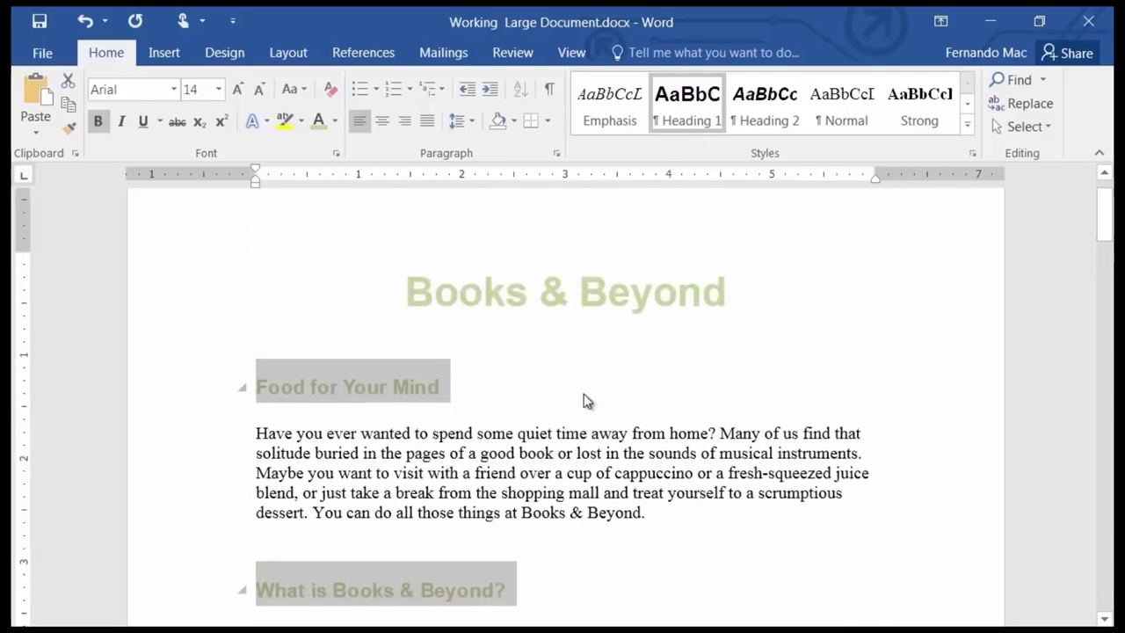
left_click(464, 393)
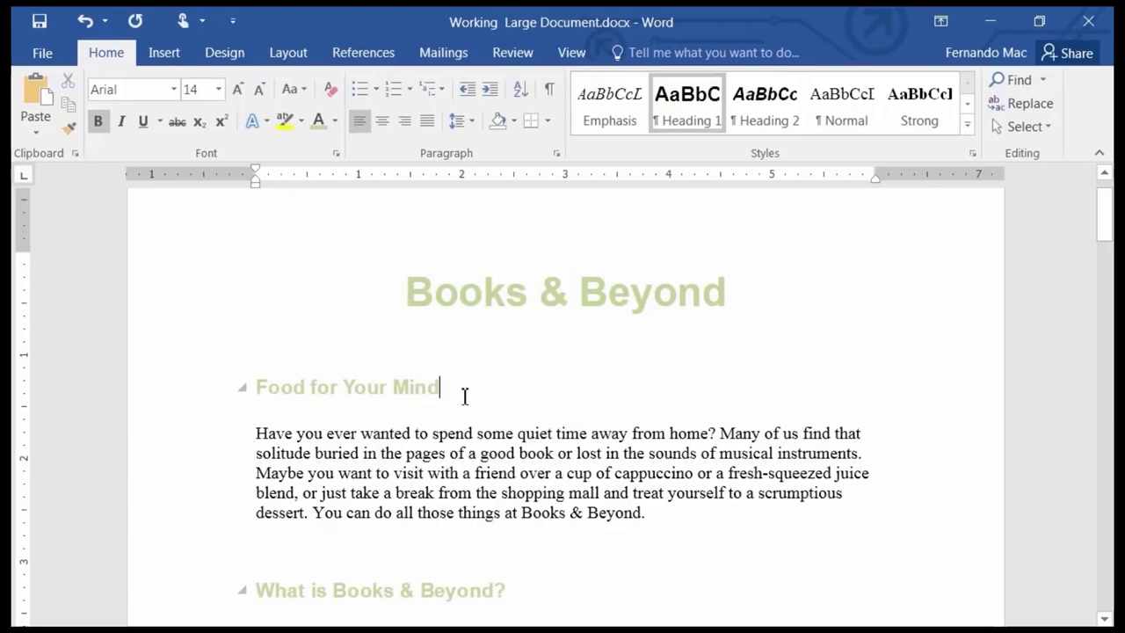
left_click(164, 393)
scroll(158, 436, "down", 3)
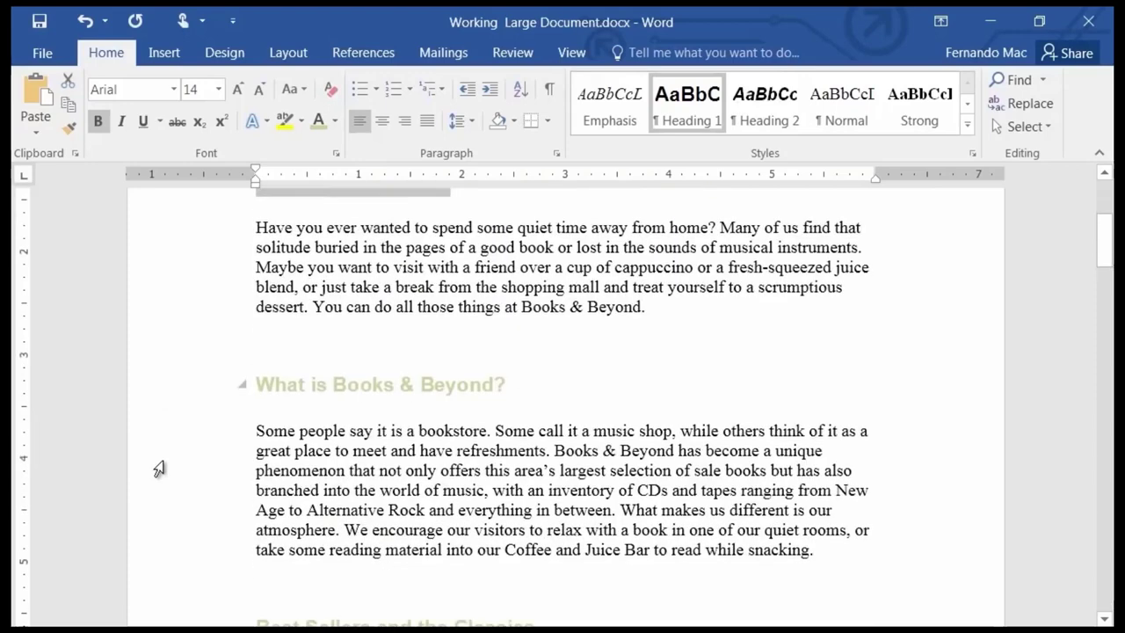
left_click(176, 397)
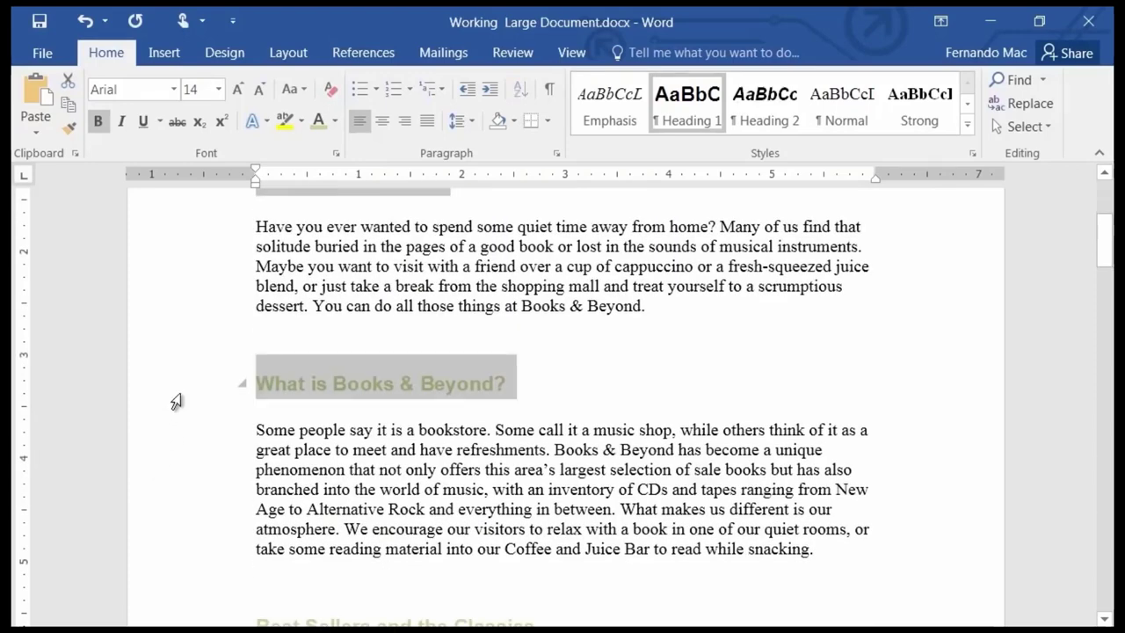
scroll(172, 414, "down", 1)
scroll(176, 426, "down", 2)
left_click(194, 427)
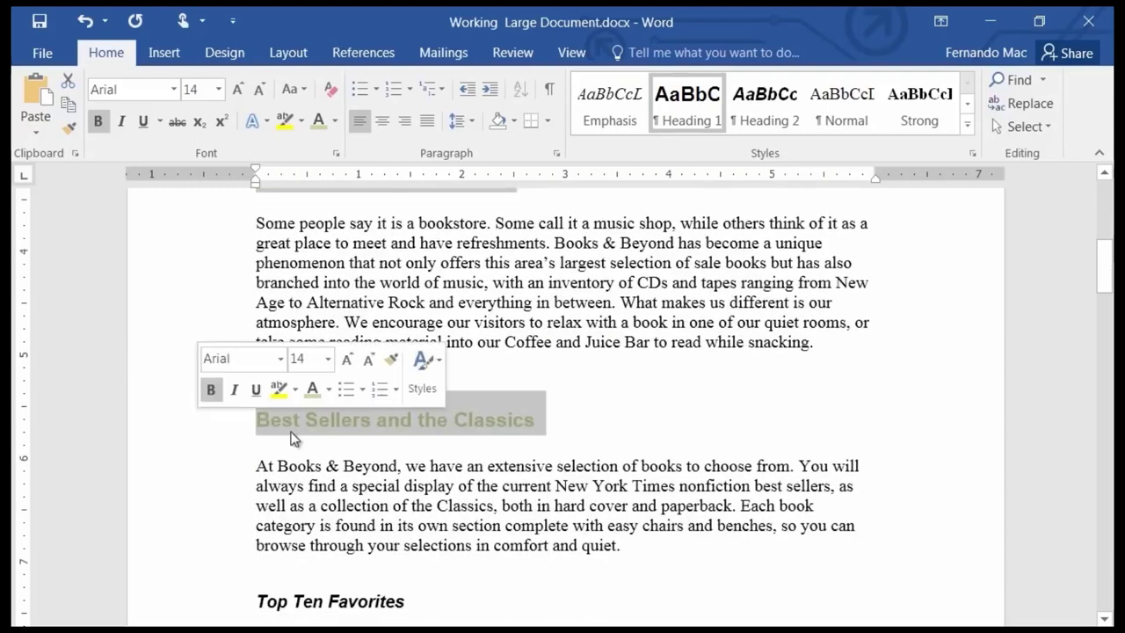
left_click(334, 123)
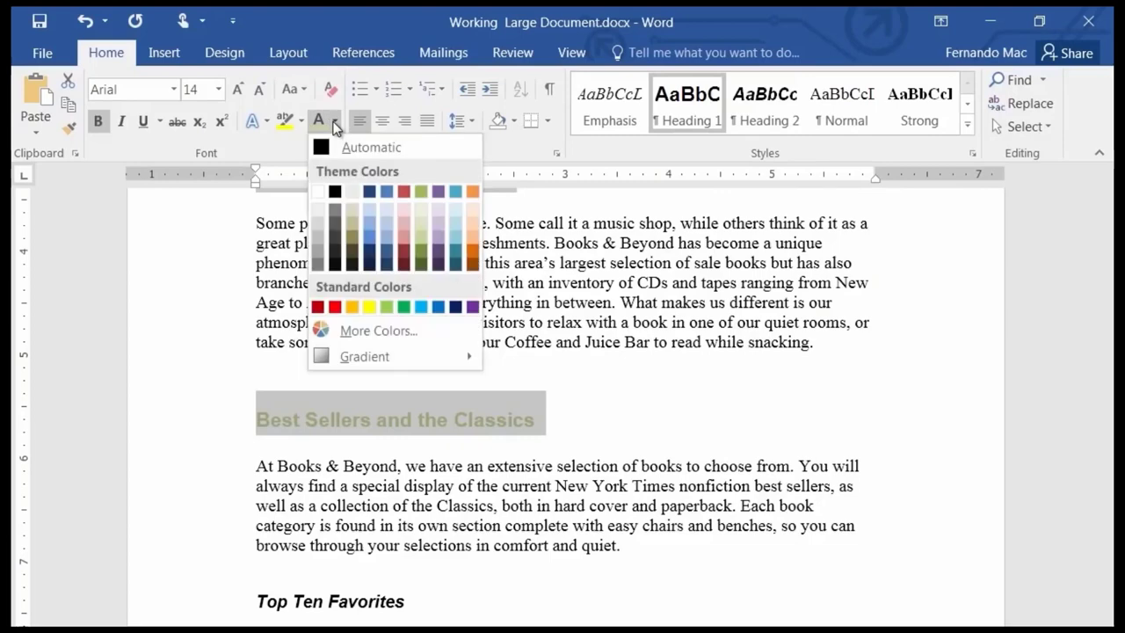
left_click(335, 128)
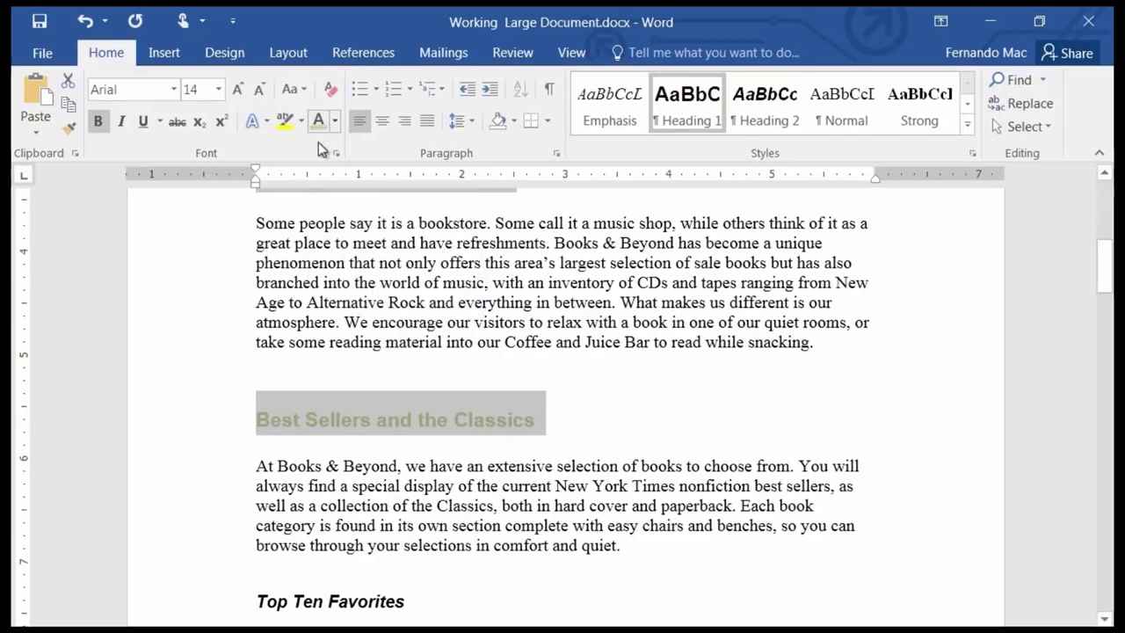
scroll(567, 303, "up", 8)
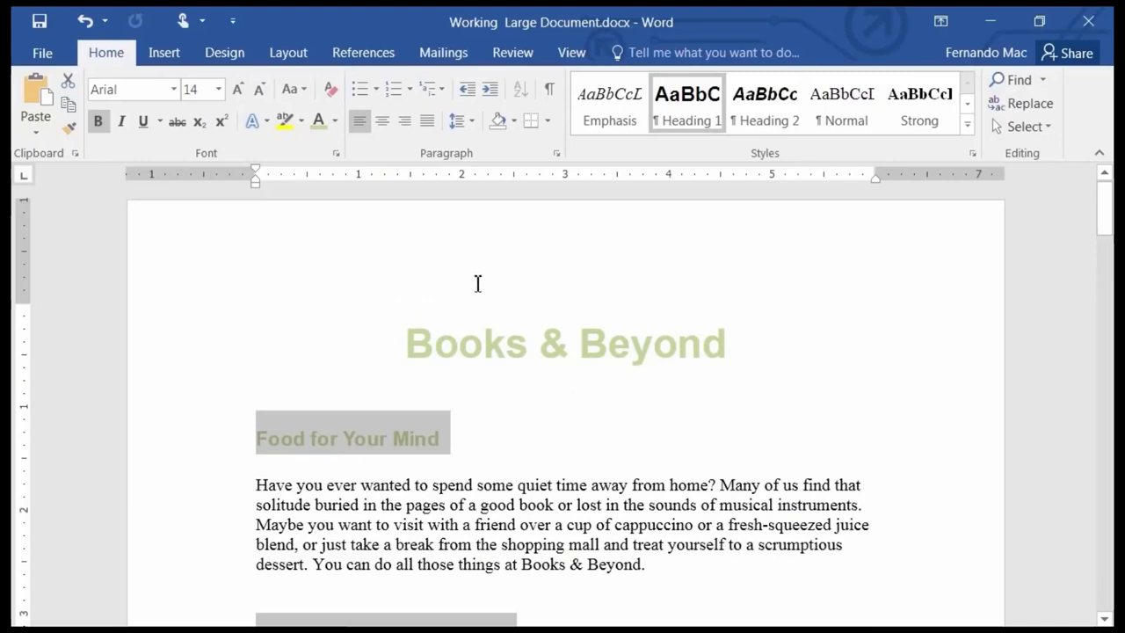
left_click(515, 486)
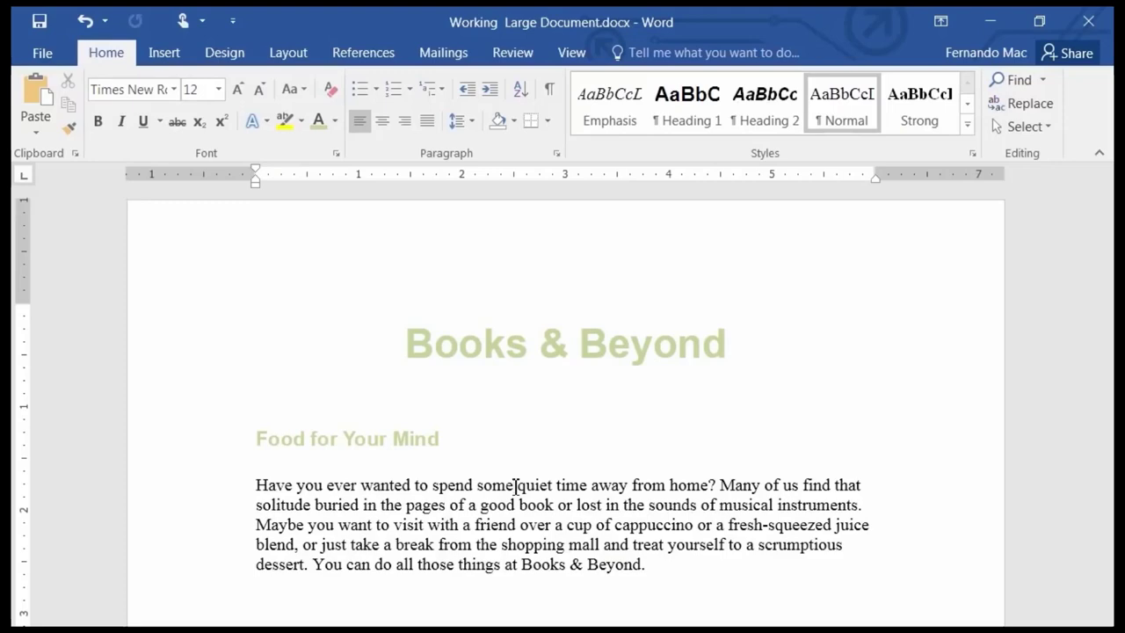
Jump to the document end and select the whole 'You can tell us' paragraph.
key("ctrl+End")
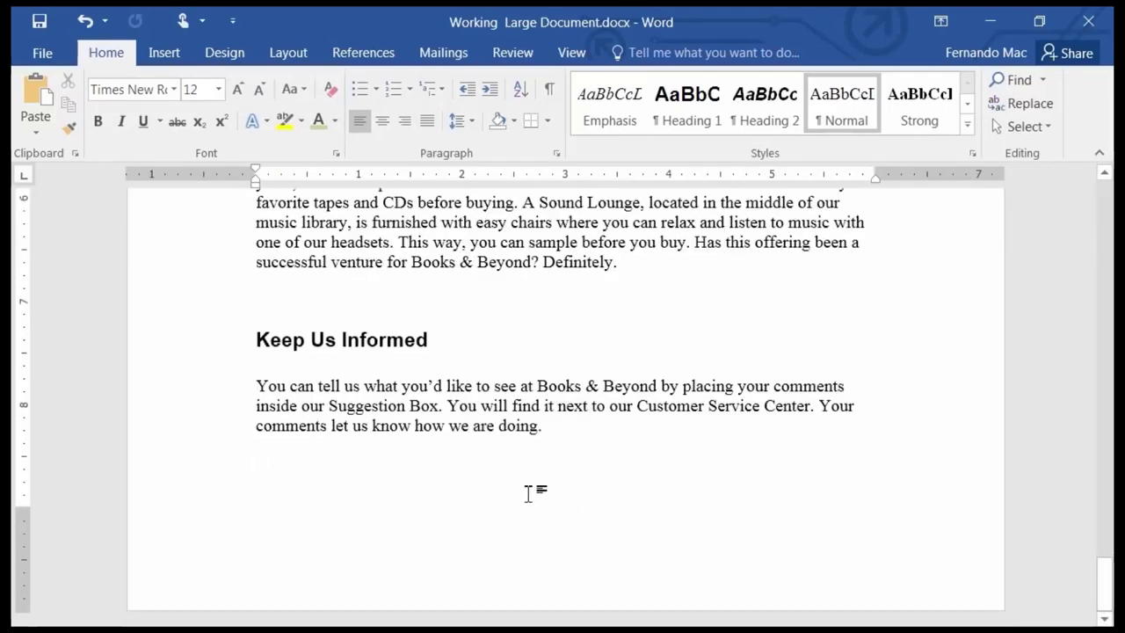
scroll(518, 479, "up", 1)
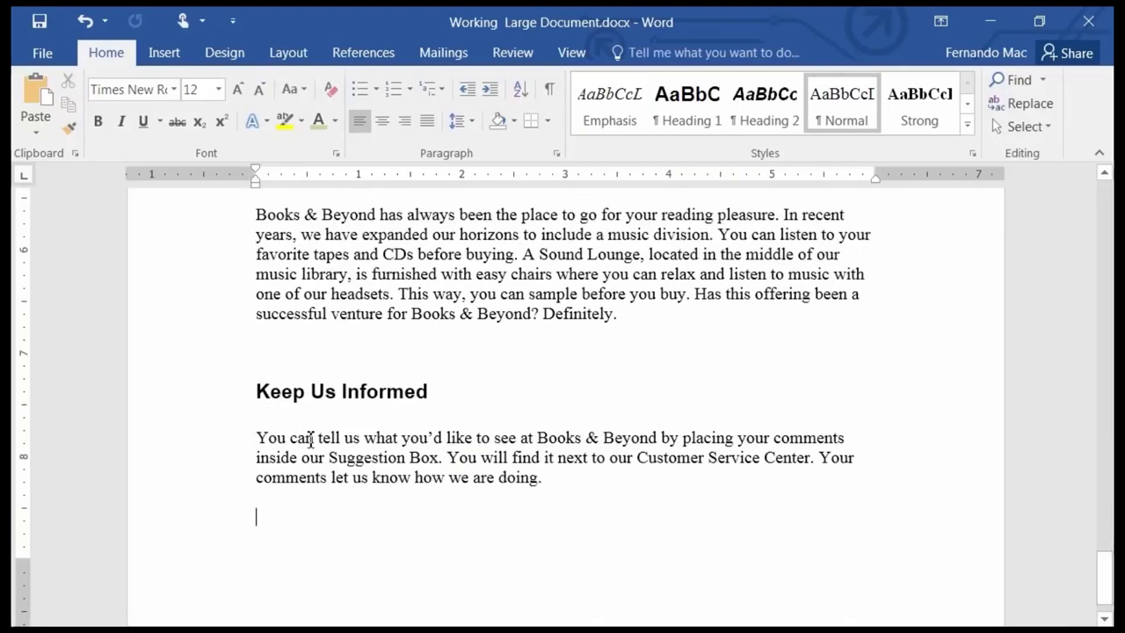
left_click_drag(541, 479, 503, 455)
left_click(583, 500)
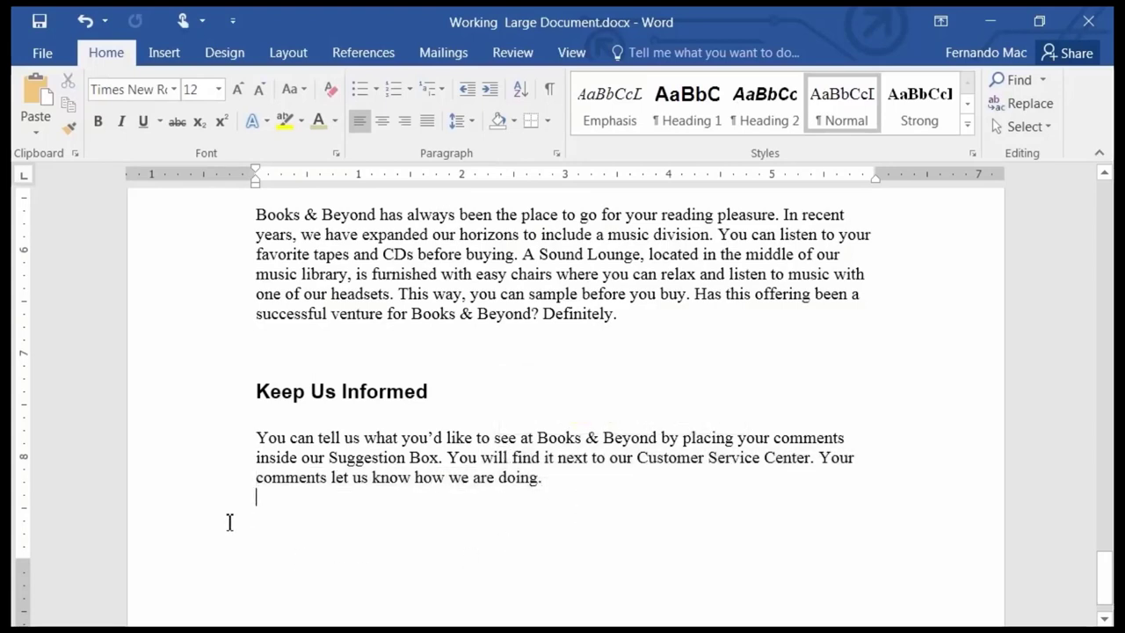
left_click_drag(175, 442, 180, 446)
left_click(260, 519)
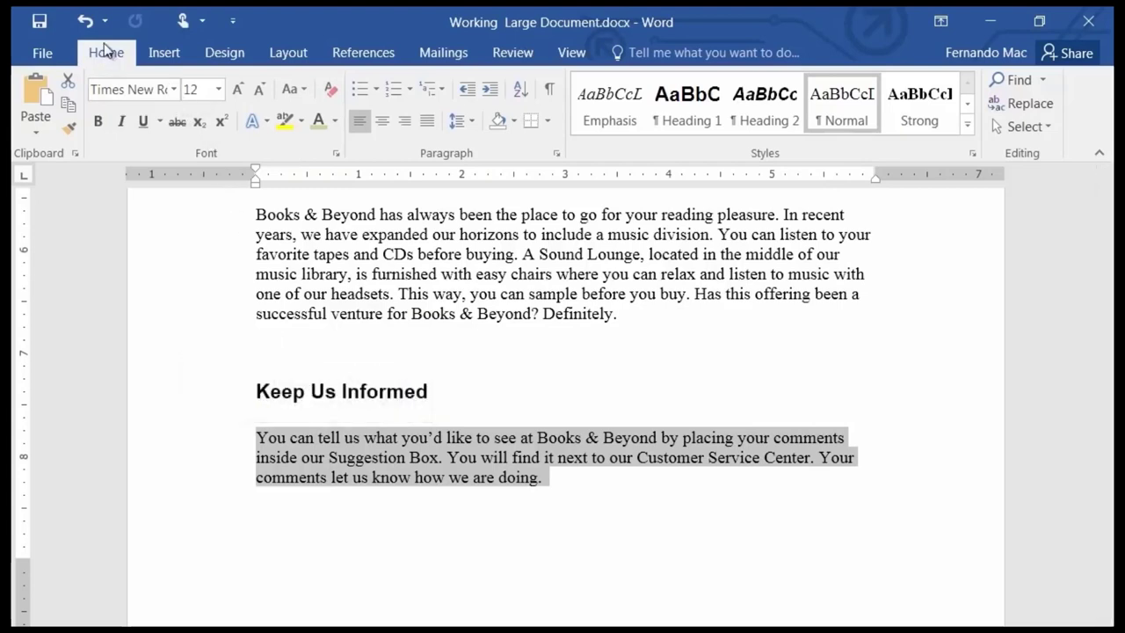
Set the 'You can tell us' paragraph's font to Courier New.
left_click(176, 90)
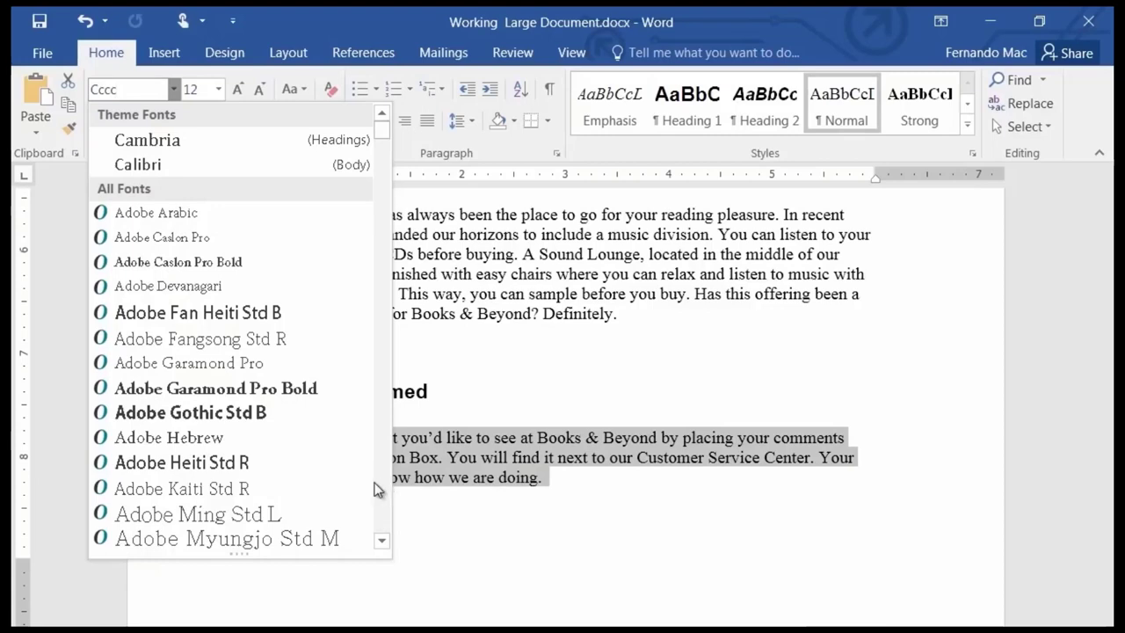
scroll(385, 488, "down", 20)
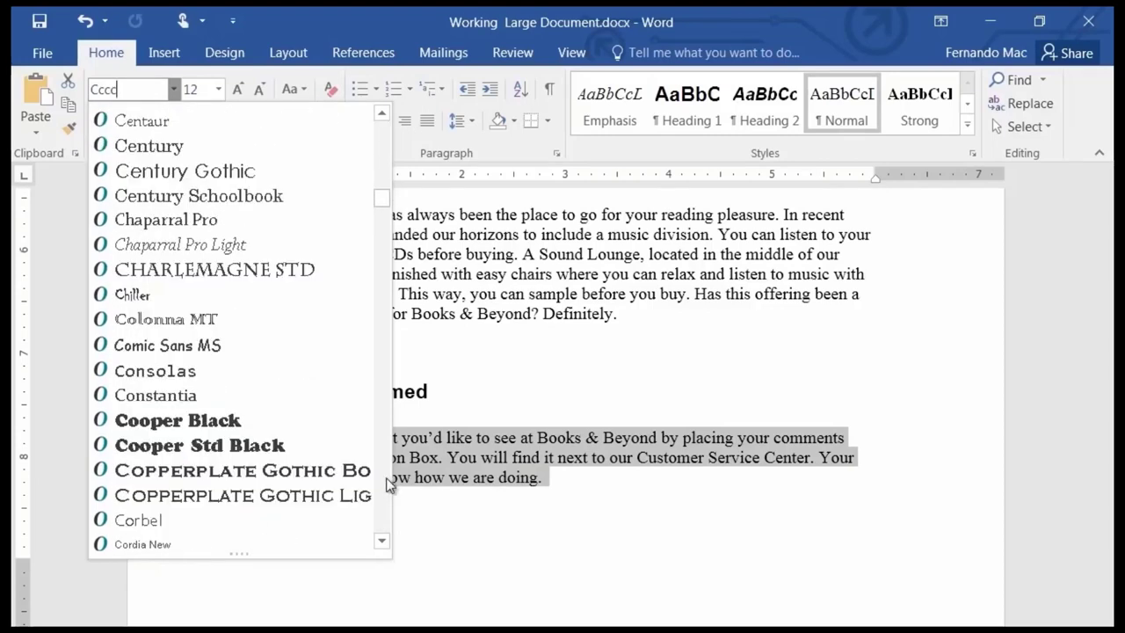
scroll(389, 485, "down", 6)
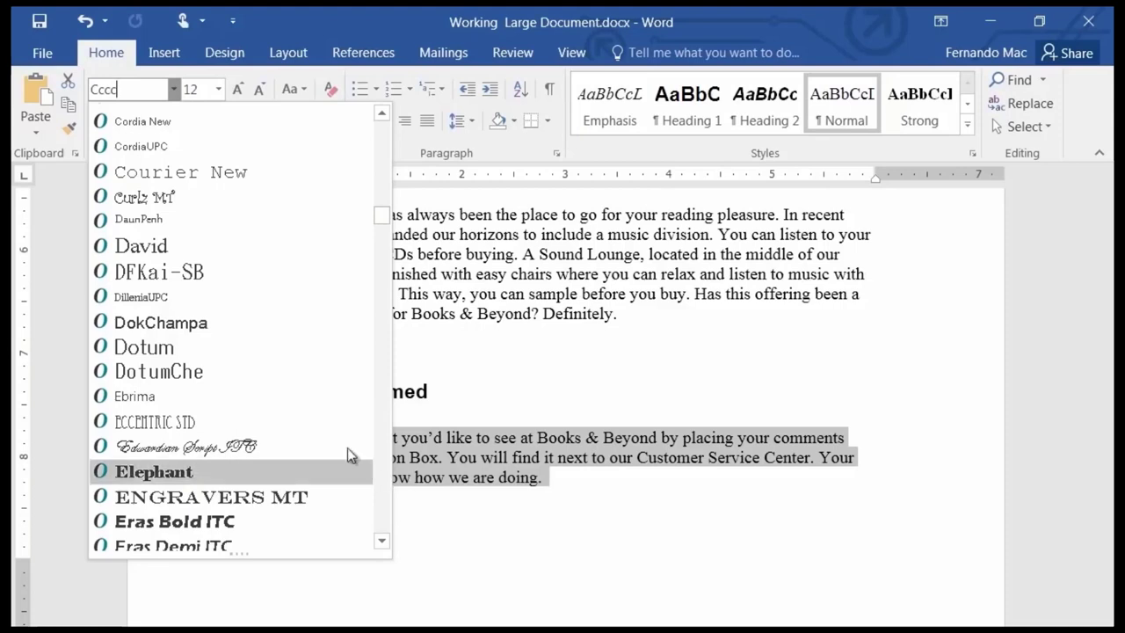
left_click(171, 174)
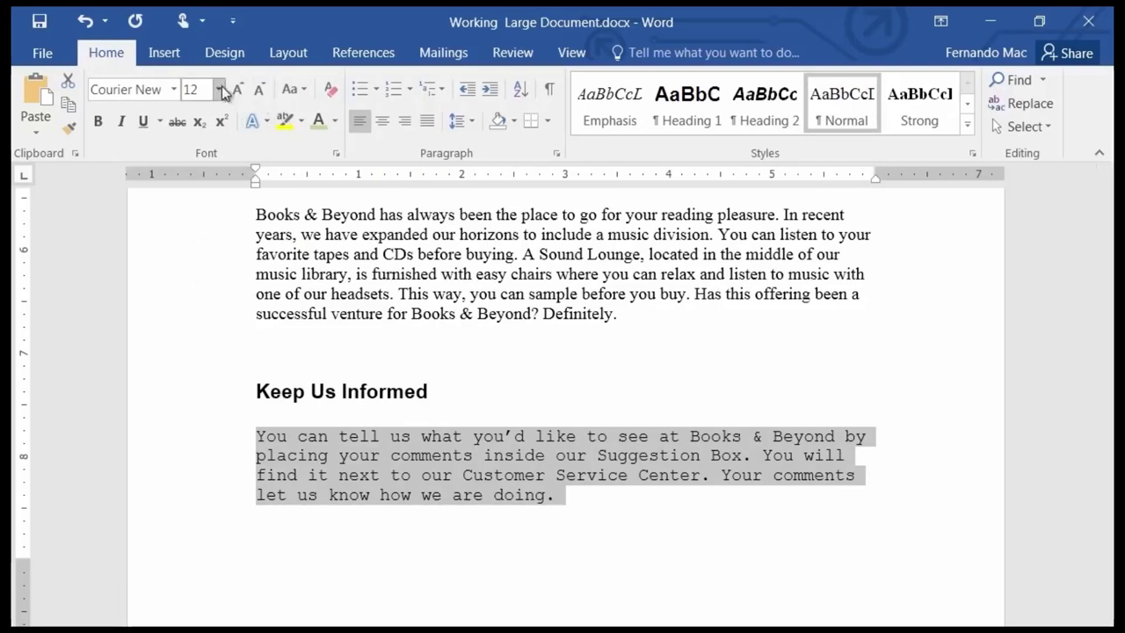
left_click(304, 90)
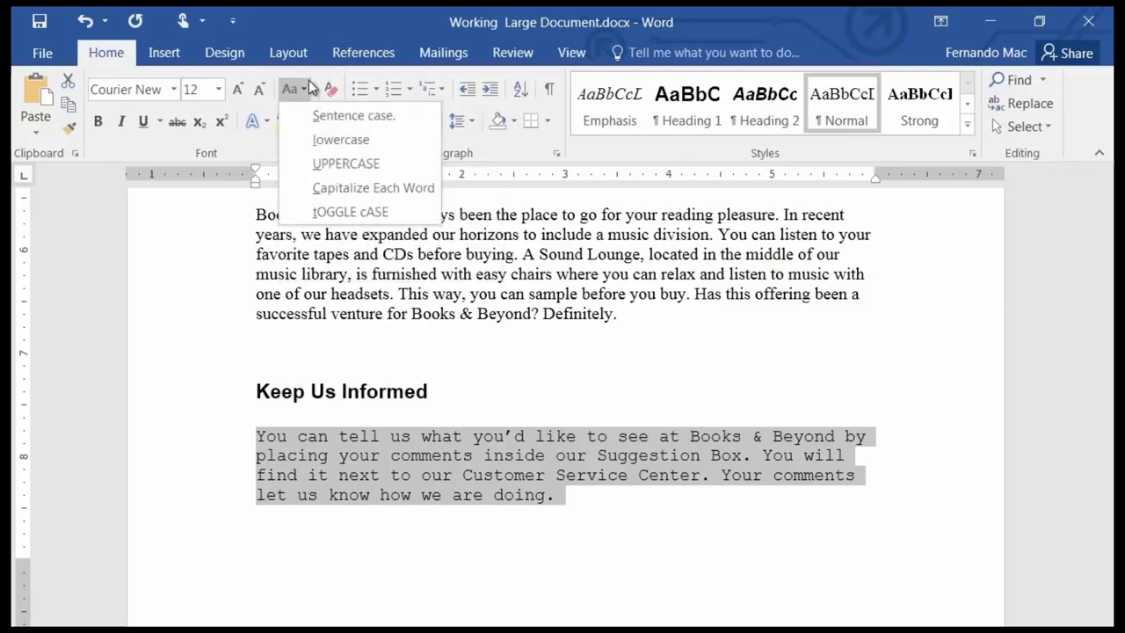
left_click(308, 88)
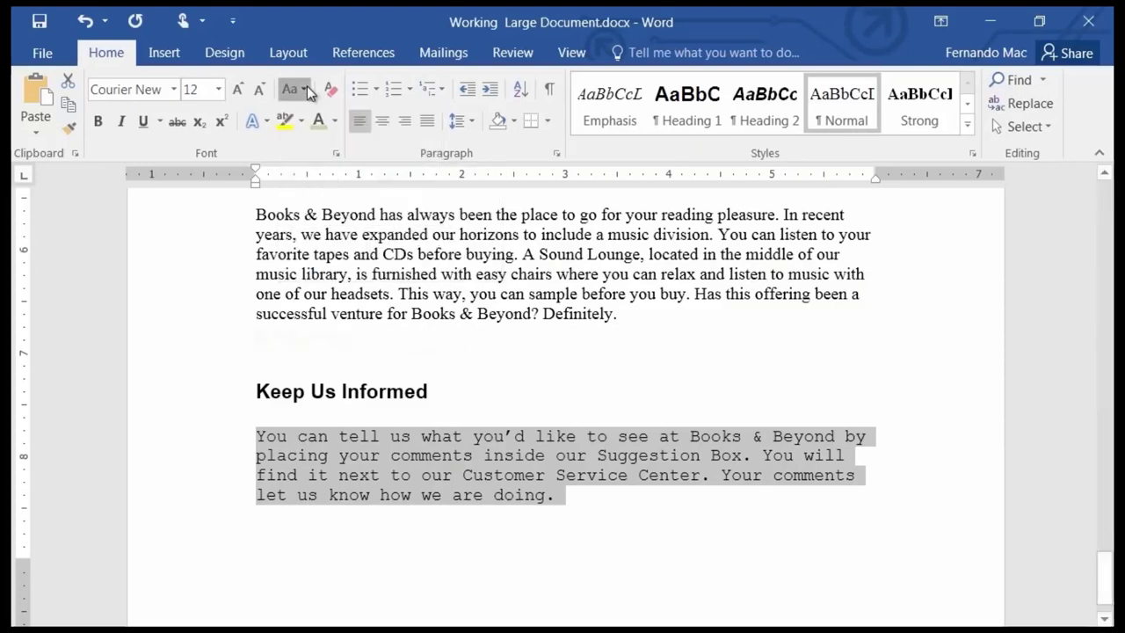
left_click(268, 121)
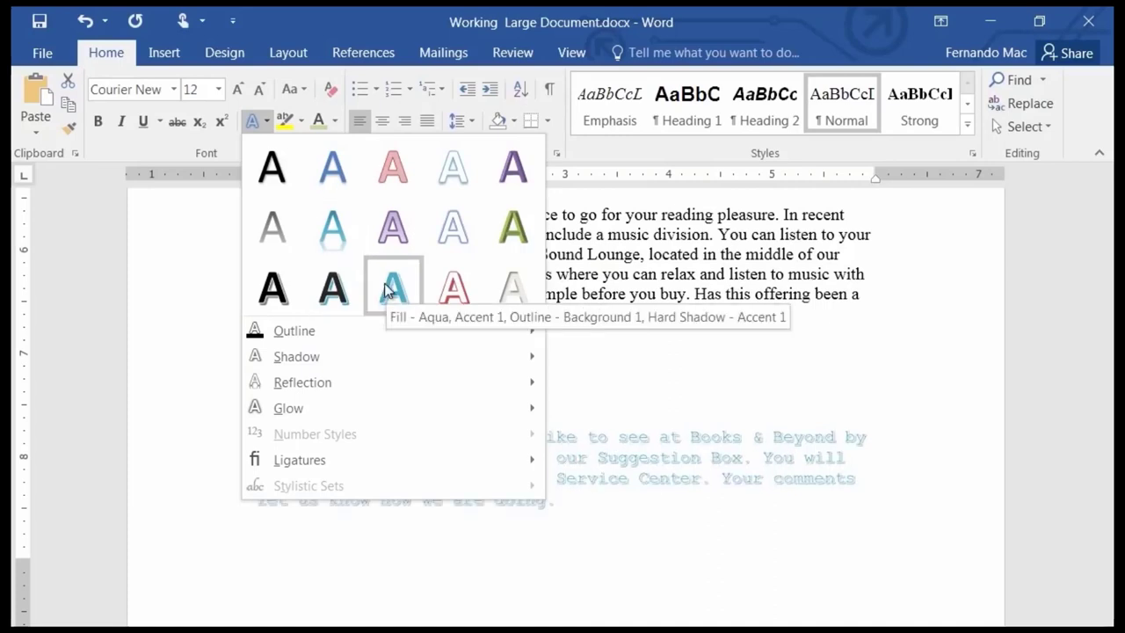
left_click(146, 143)
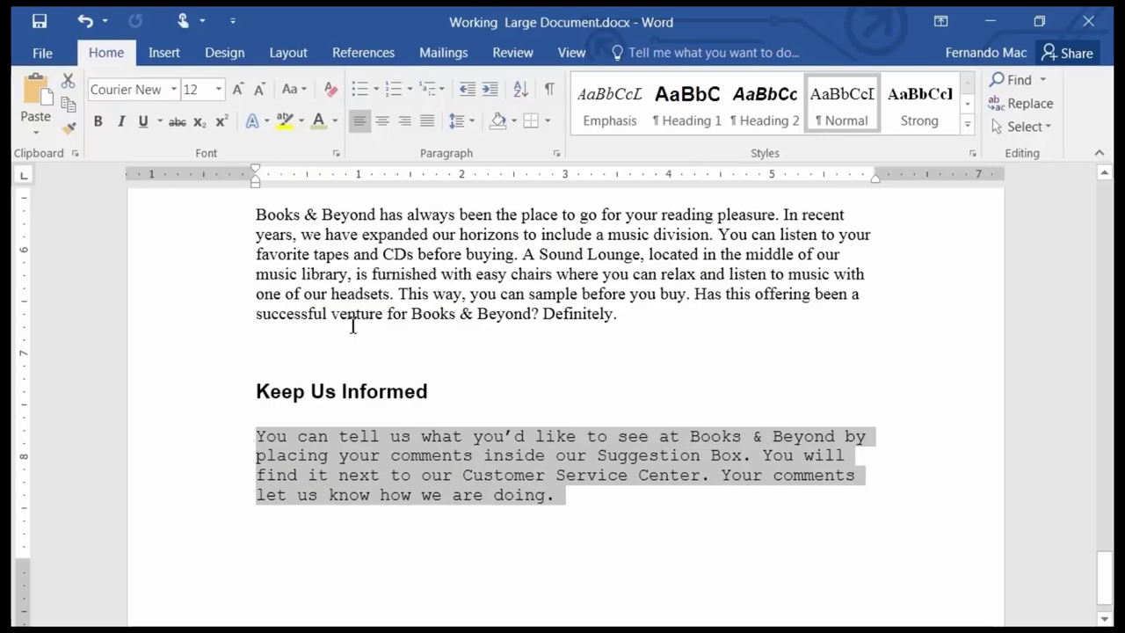
Save Working Large Document.docx and close its window.
left_click(38, 27)
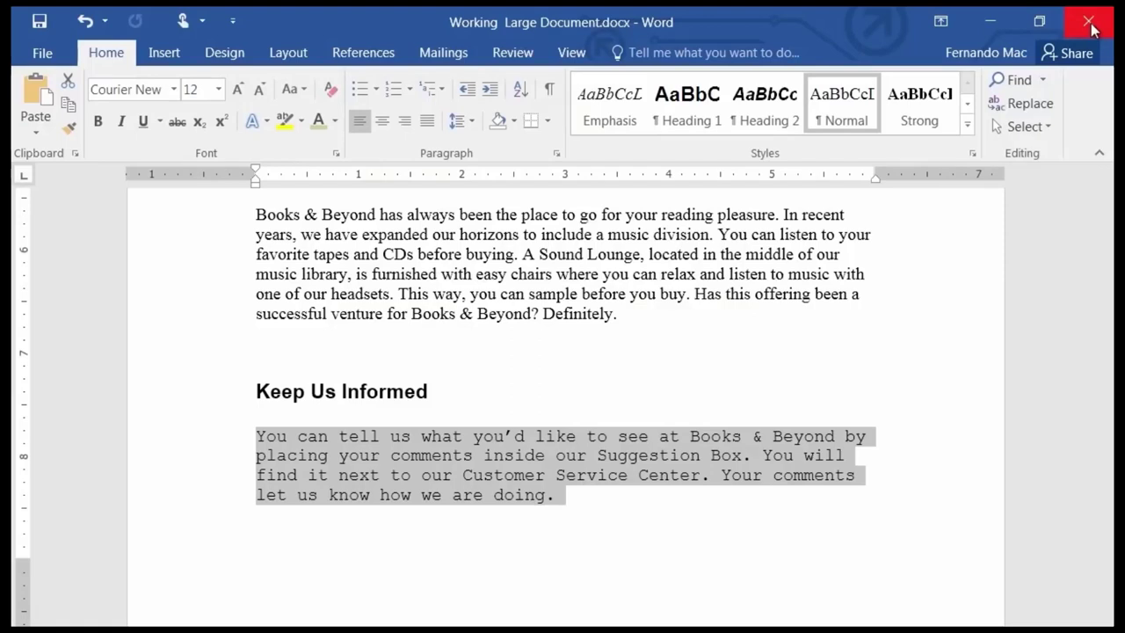
left_click(1091, 29)
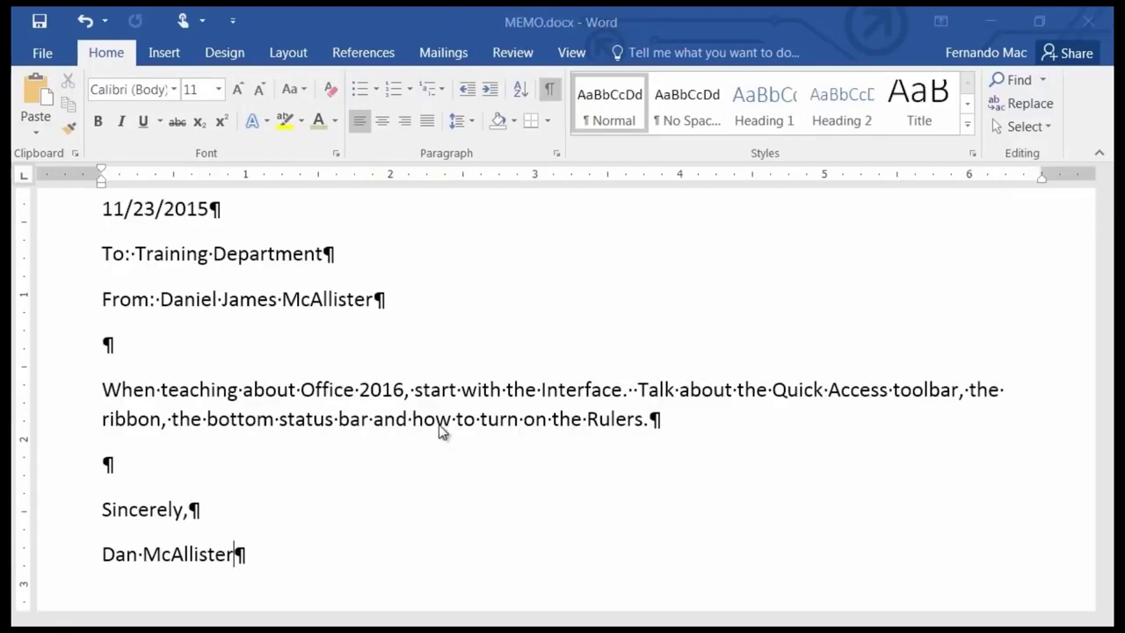
Turn off Show/Hide ¶ formatting marks in MEMO.docx.
left_click(550, 88)
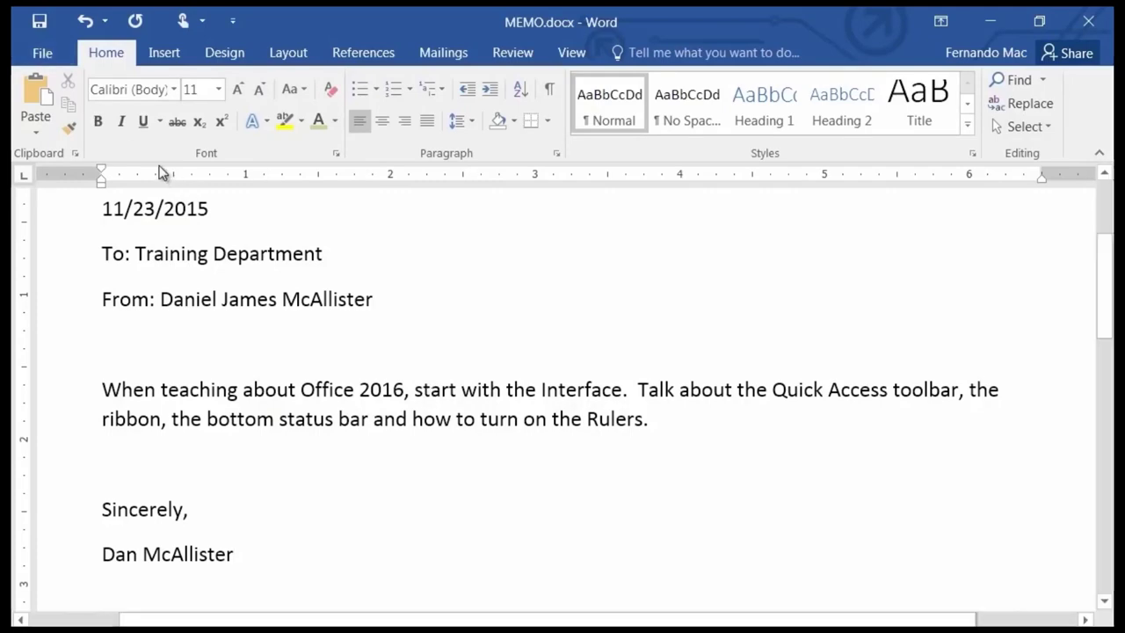
Reopen Working Large Document.docx from the Finished Word Documents folder through File > Open > Browse.
left_click(44, 48)
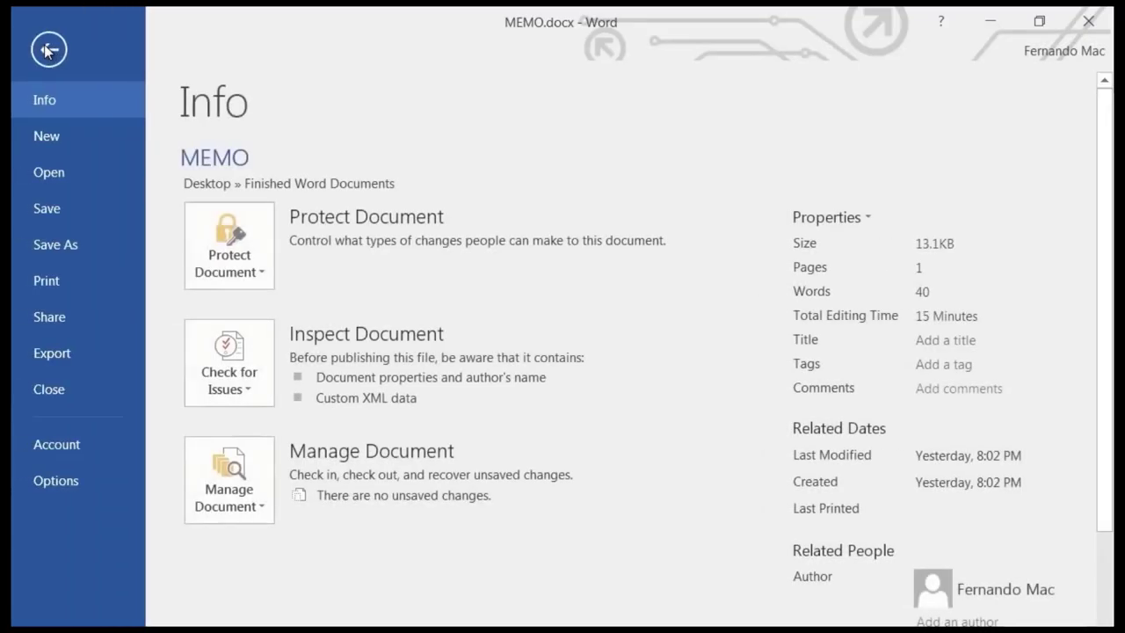
left_click(73, 180)
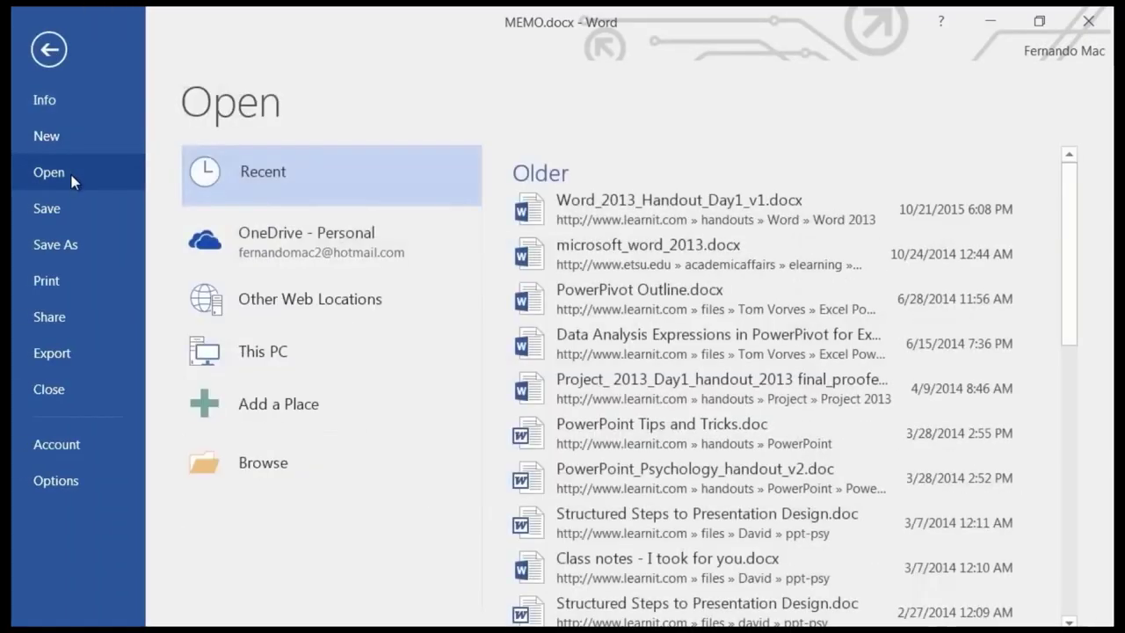
left_click(285, 464)
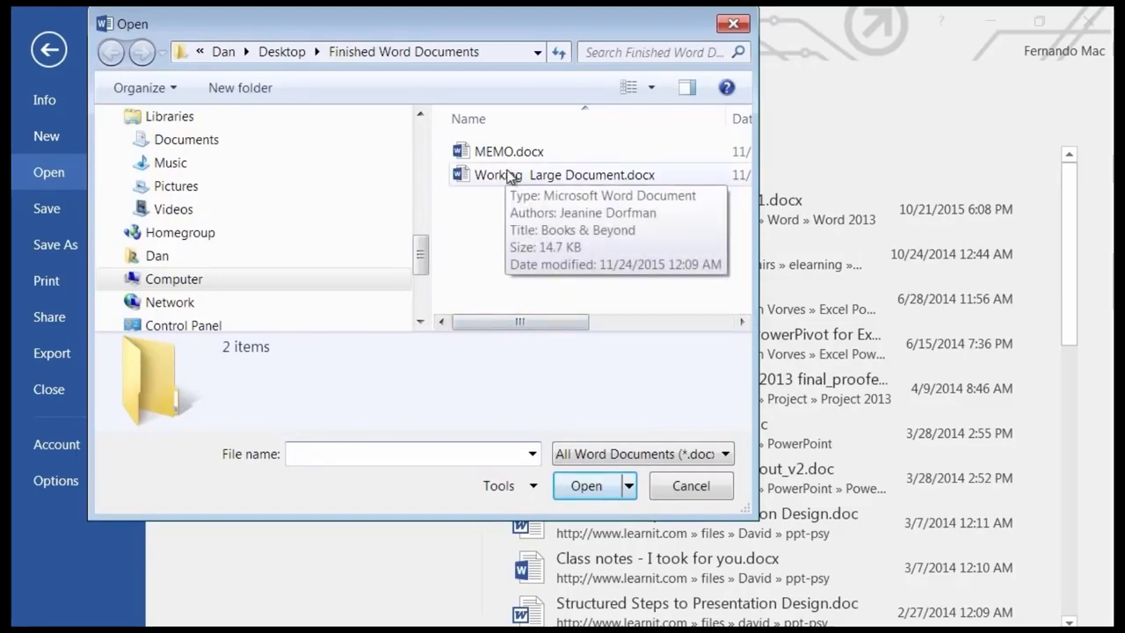
double_click(507, 175)
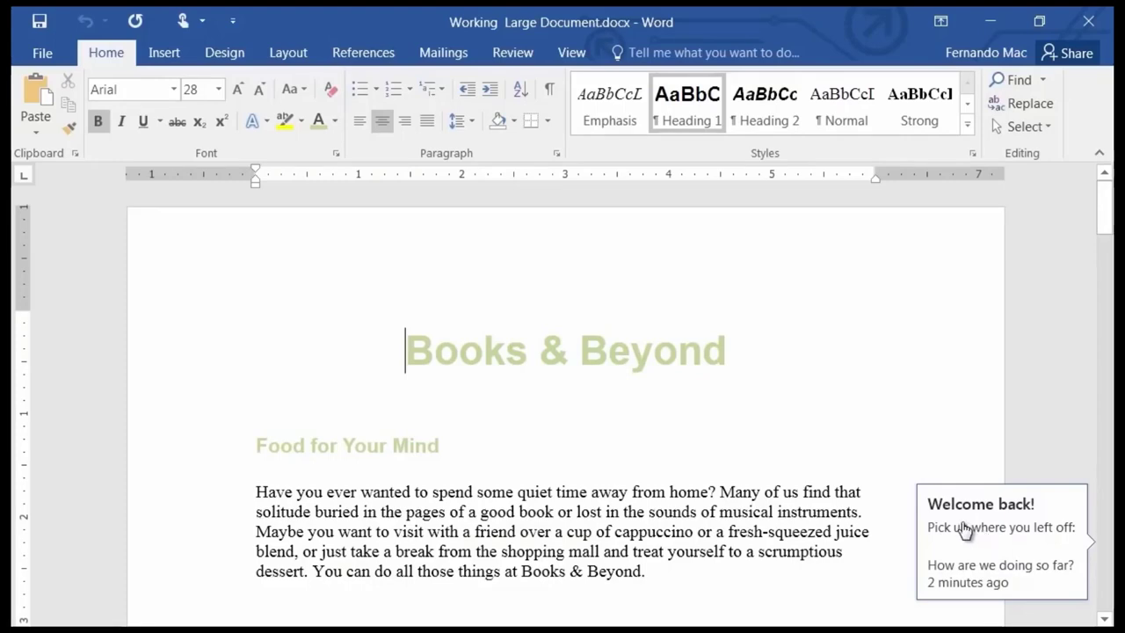
left_click(965, 527)
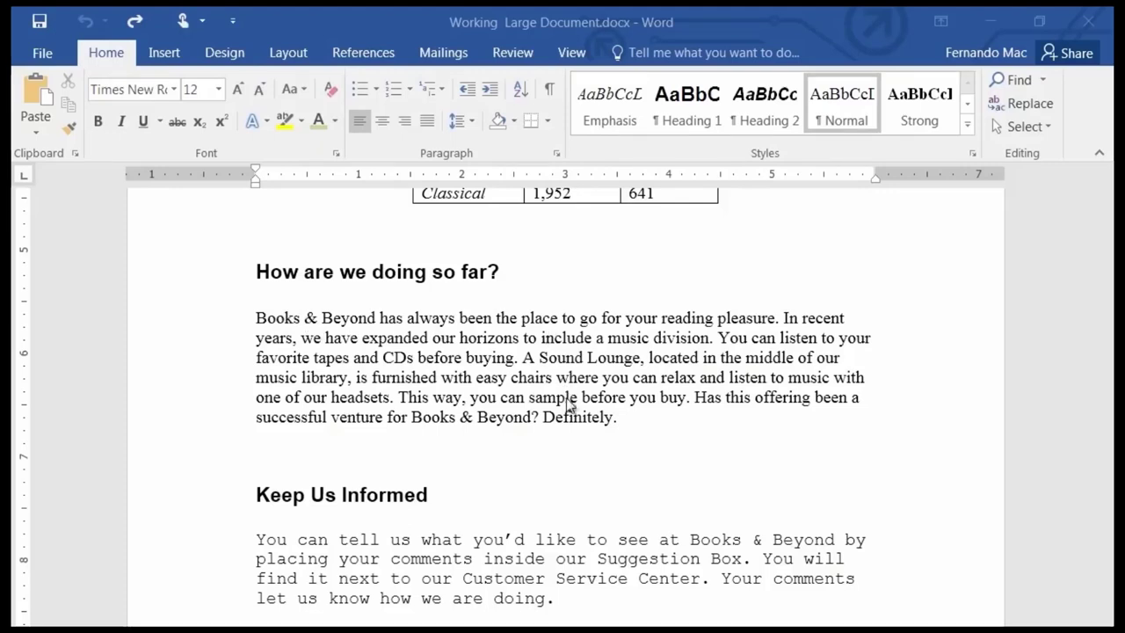
key("alt+Tab")
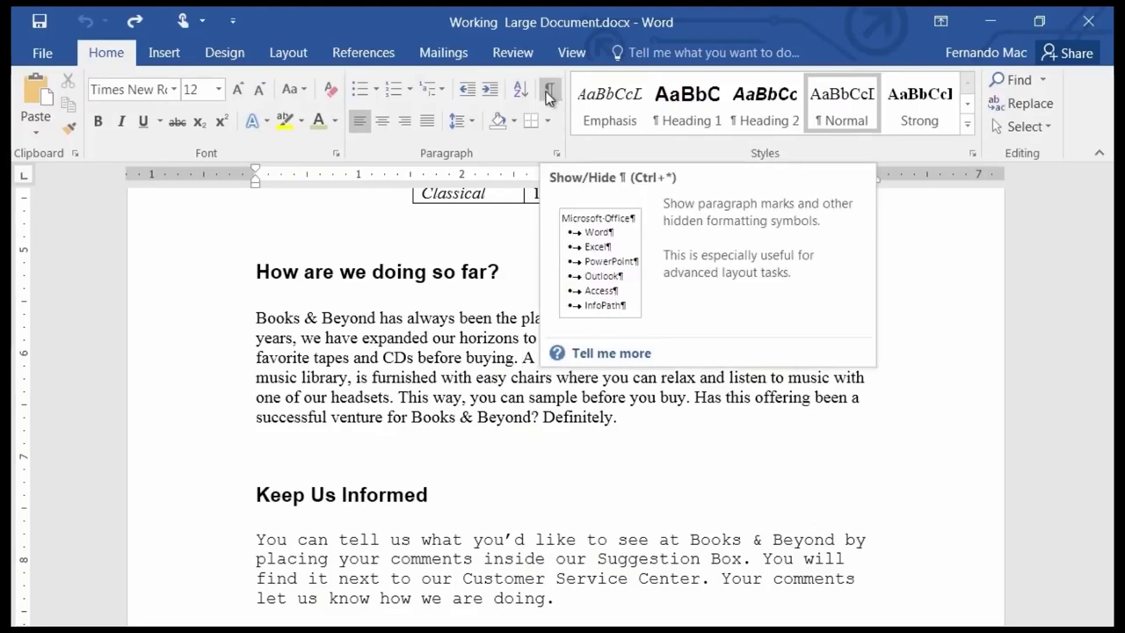
left_click(548, 93)
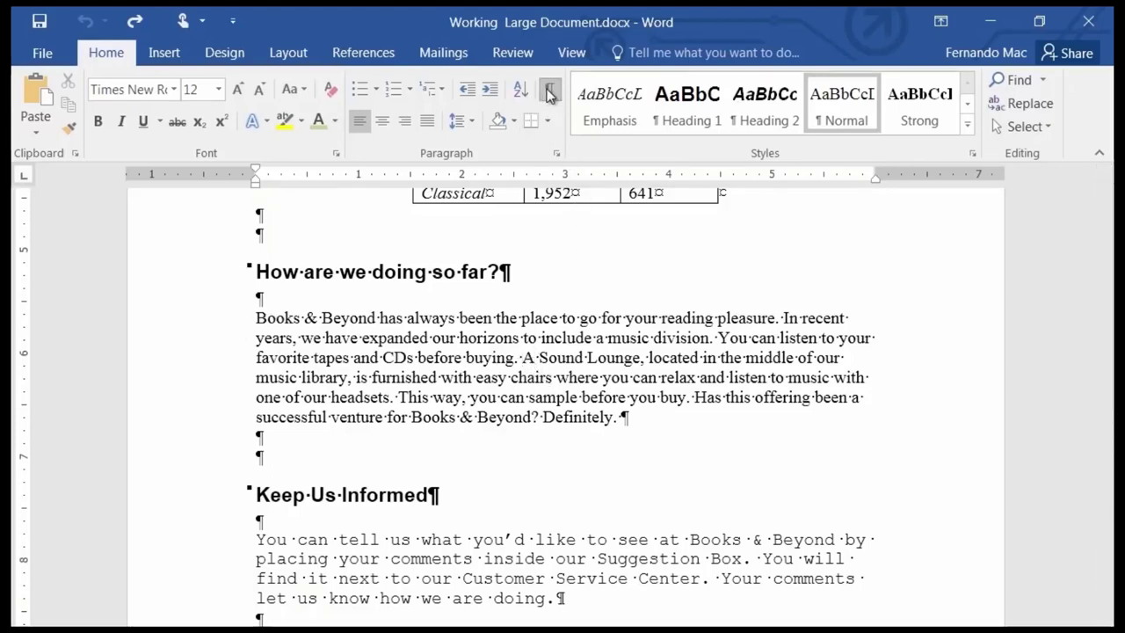
left_click(549, 90)
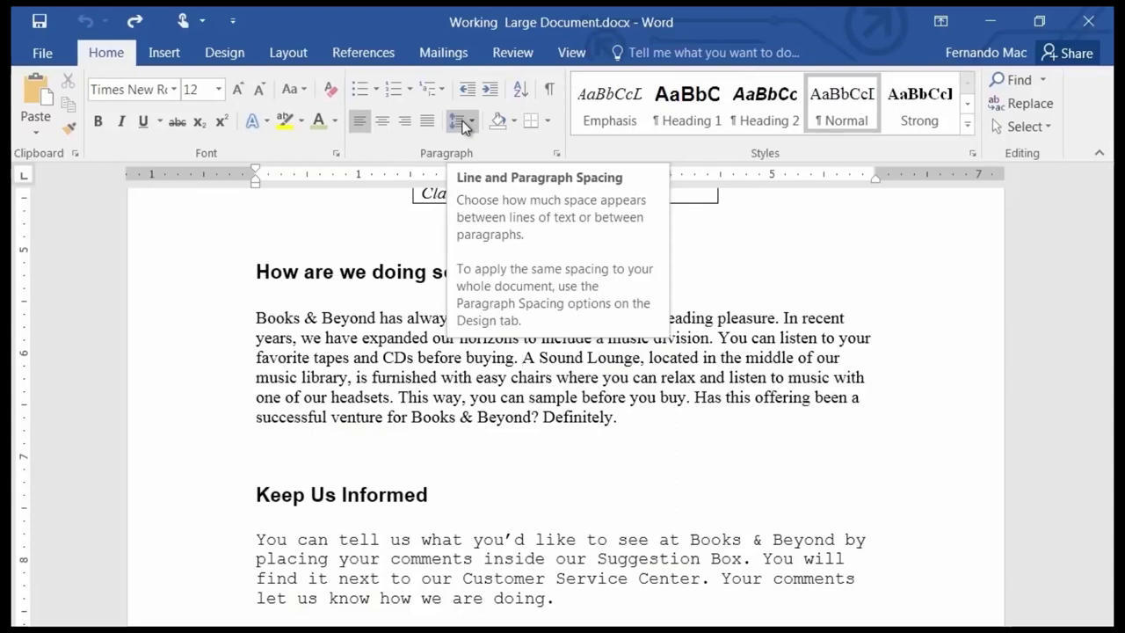
left_click(464, 124)
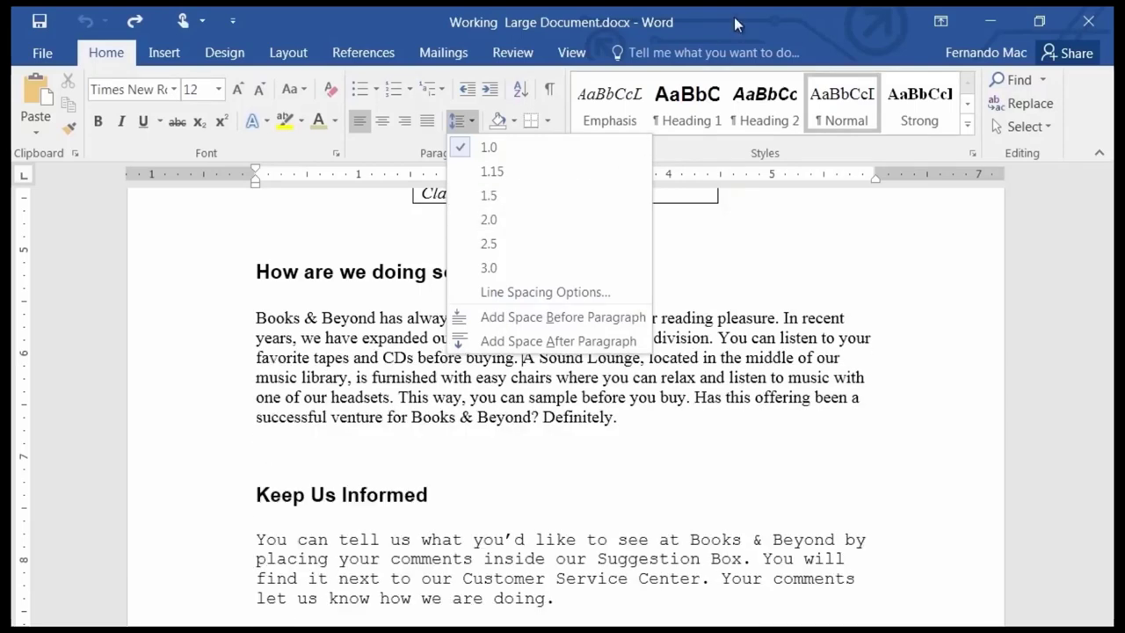
key("Escape")
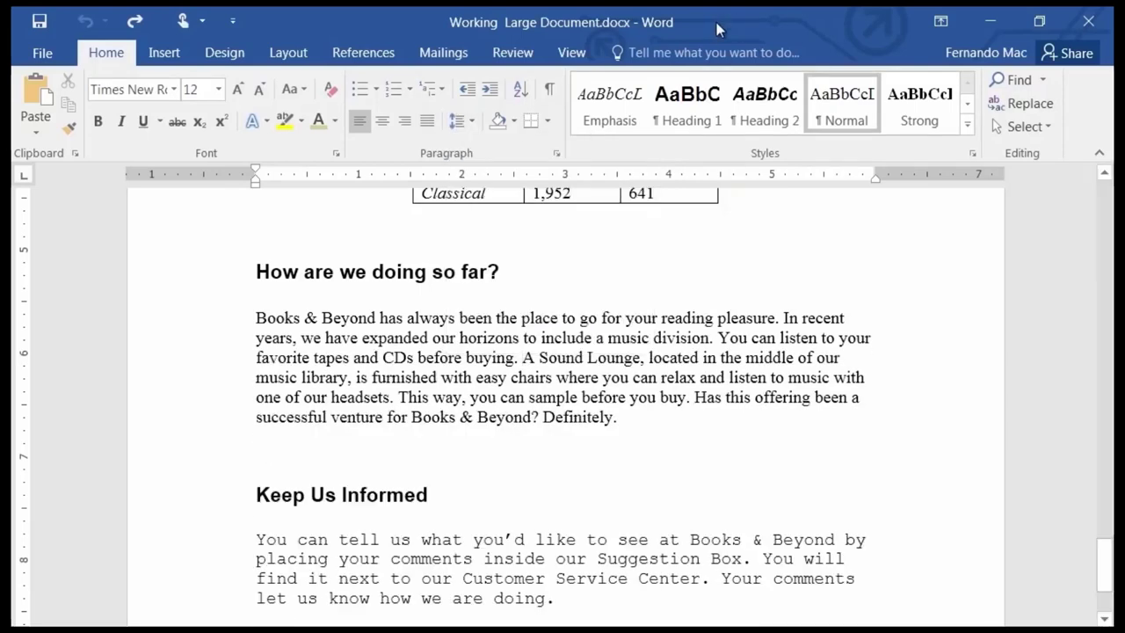
left_click(693, 104)
key("ctrl+z")
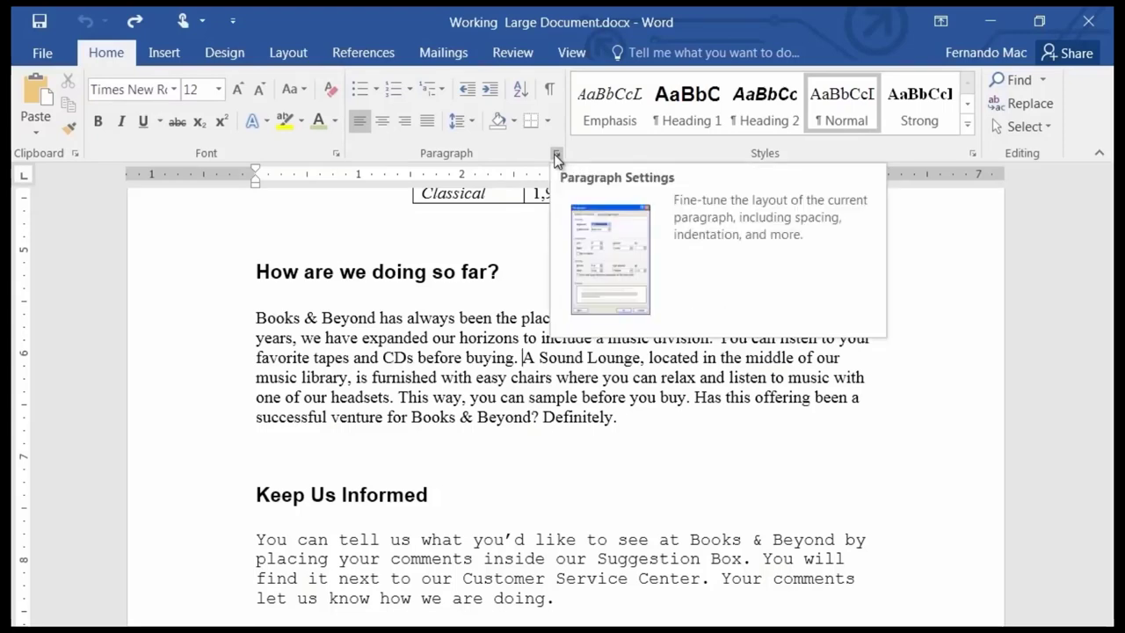
Check the paragraph's line spacing, leave it on Single, and cancel the Paragraph dialog.
left_click(557, 157)
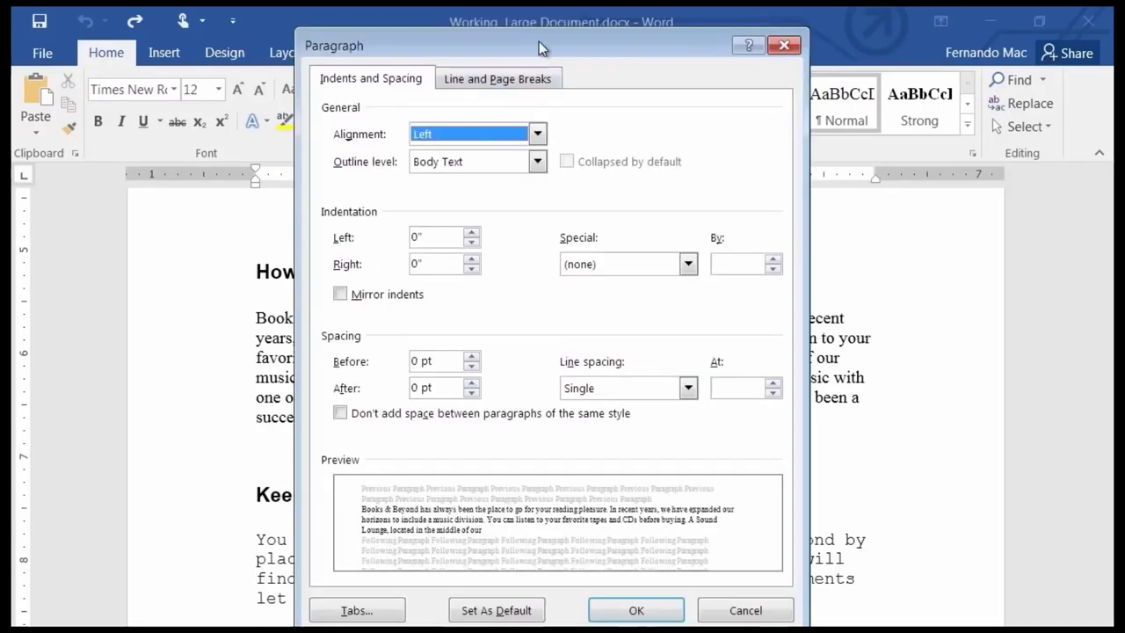
left_click_drag(540, 42, 639, 36)
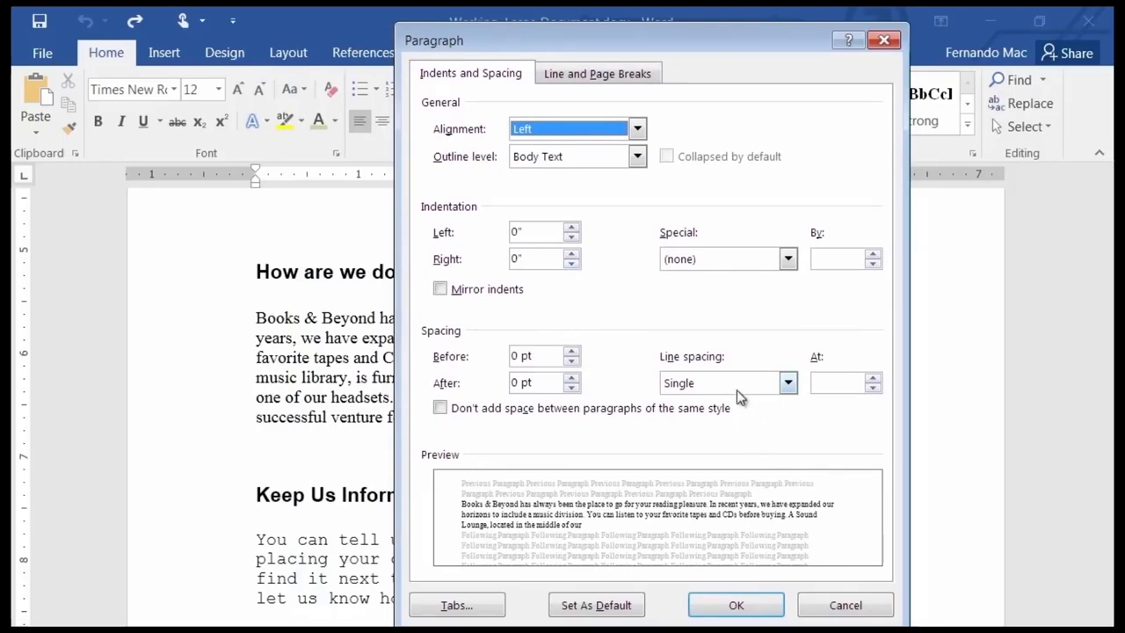
left_click(787, 384)
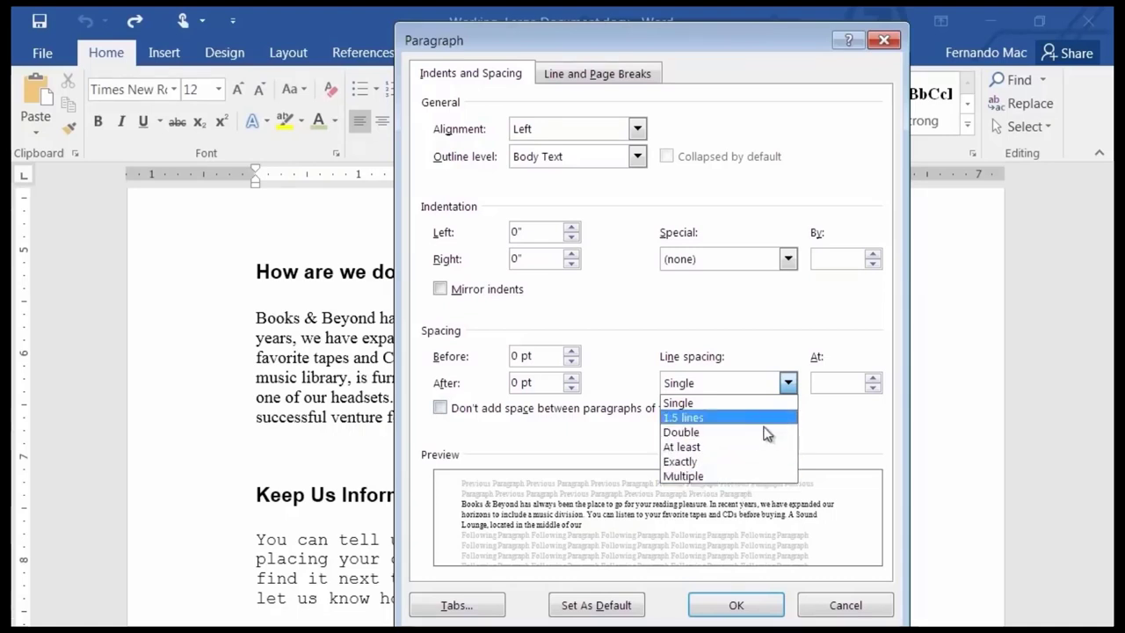
left_click(794, 383)
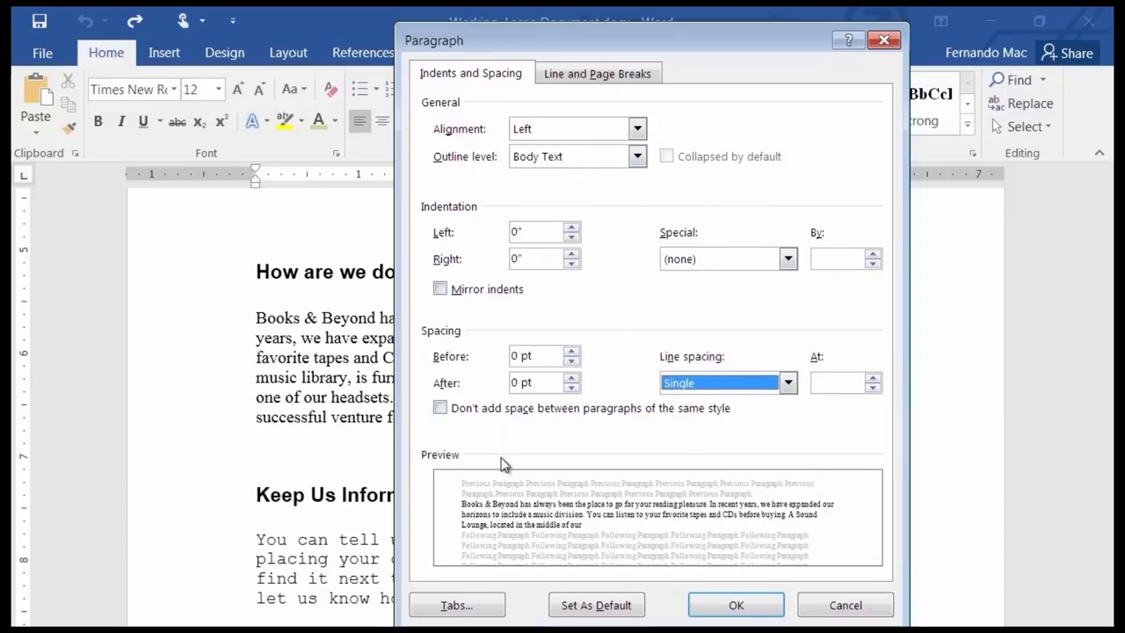
left_click(844, 606)
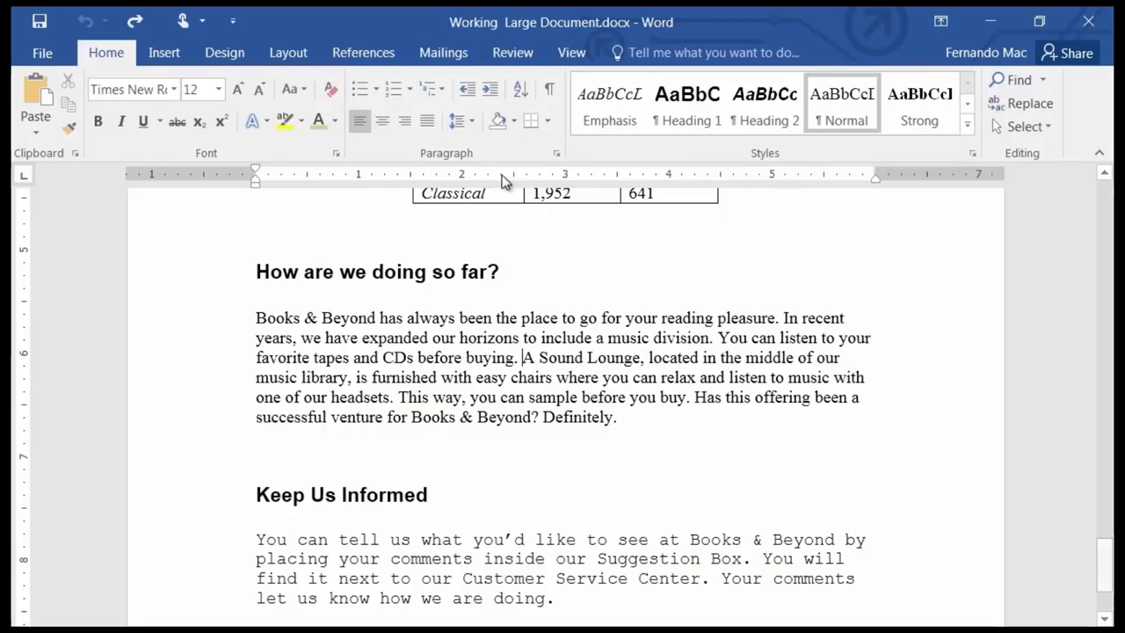
Add then remove a left indent, and justify the How are we doing so far? paragraph.
left_click(490, 95)
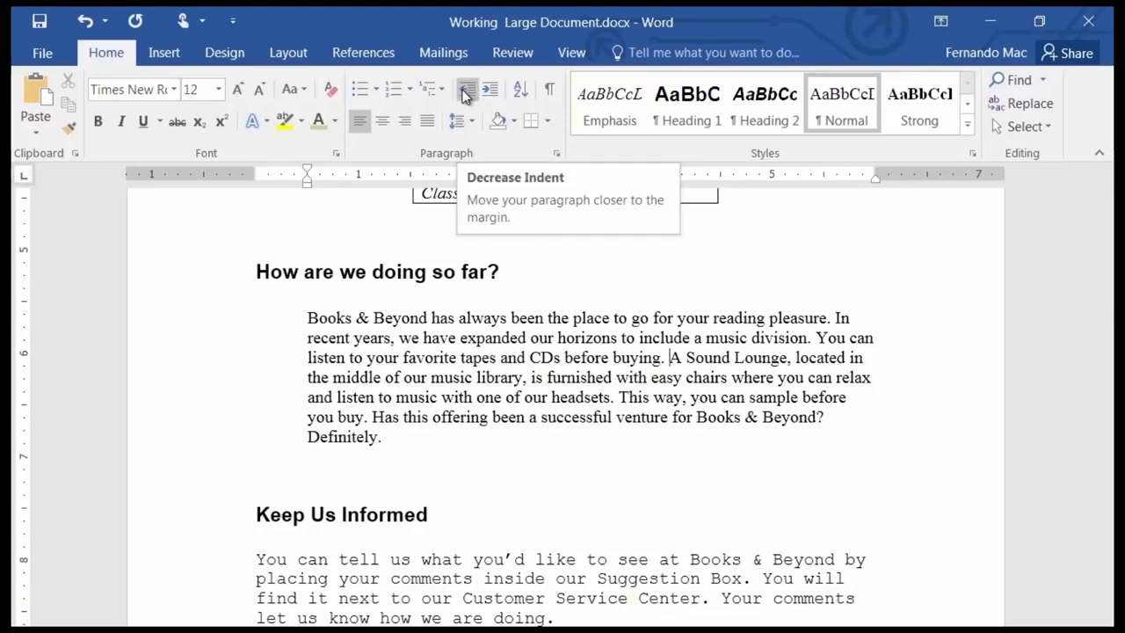
left_click(466, 92)
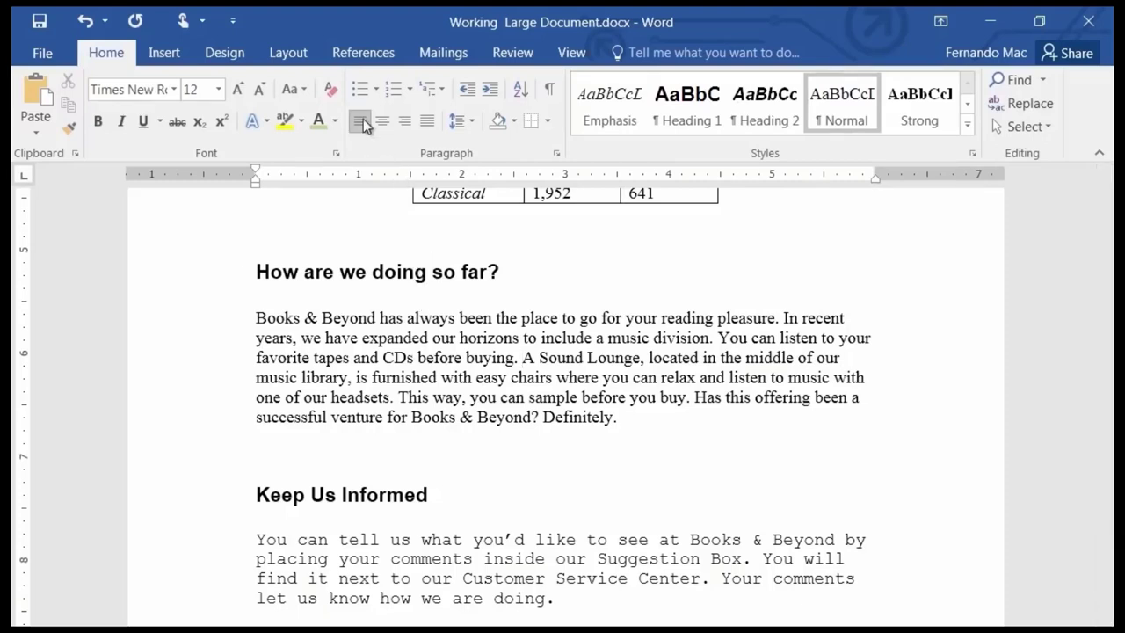
left_click(429, 121)
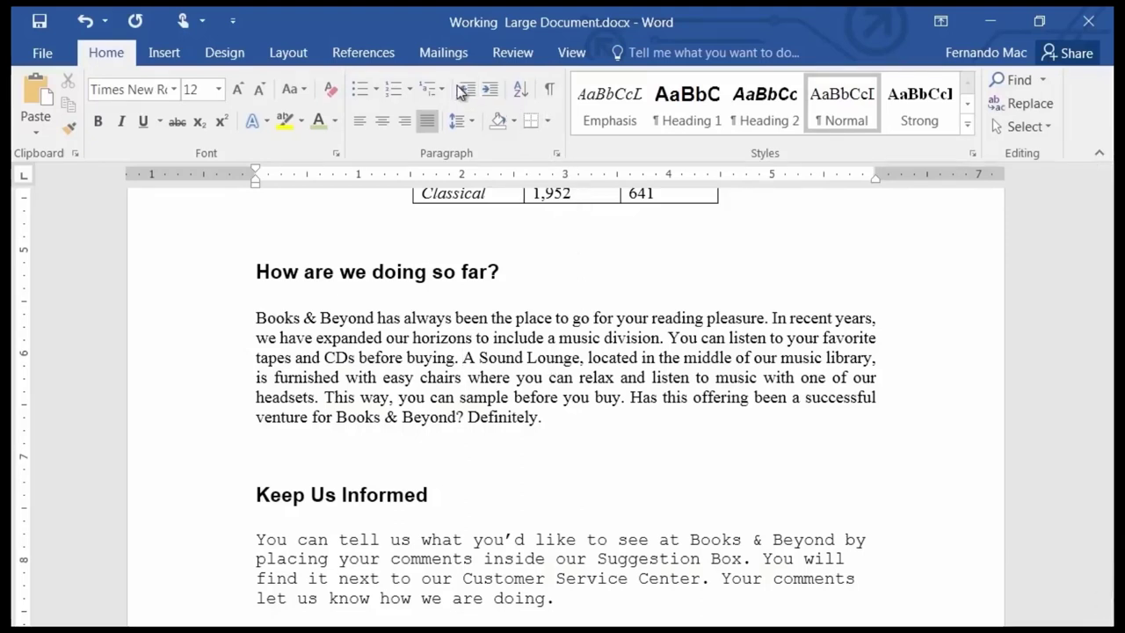
Set the paragraph's left and right indentation to 0.5" in the Paragraph dialog.
left_click(556, 155)
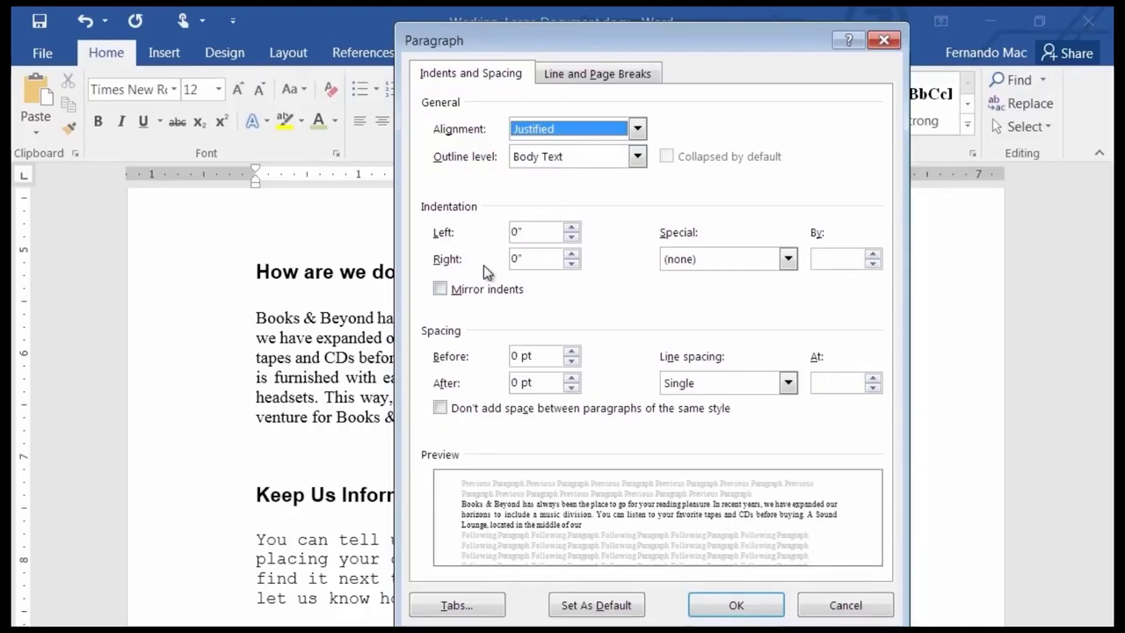
left_click(571, 228)
left_click(571, 228)
left_click(571, 227)
left_click(571, 228)
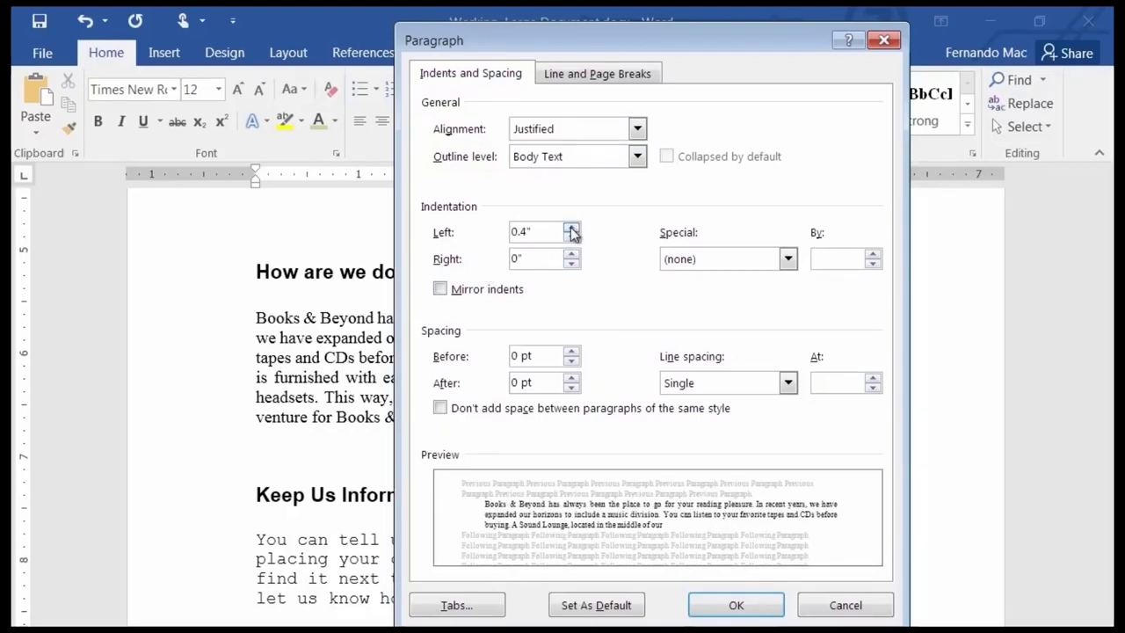
left_click(571, 228)
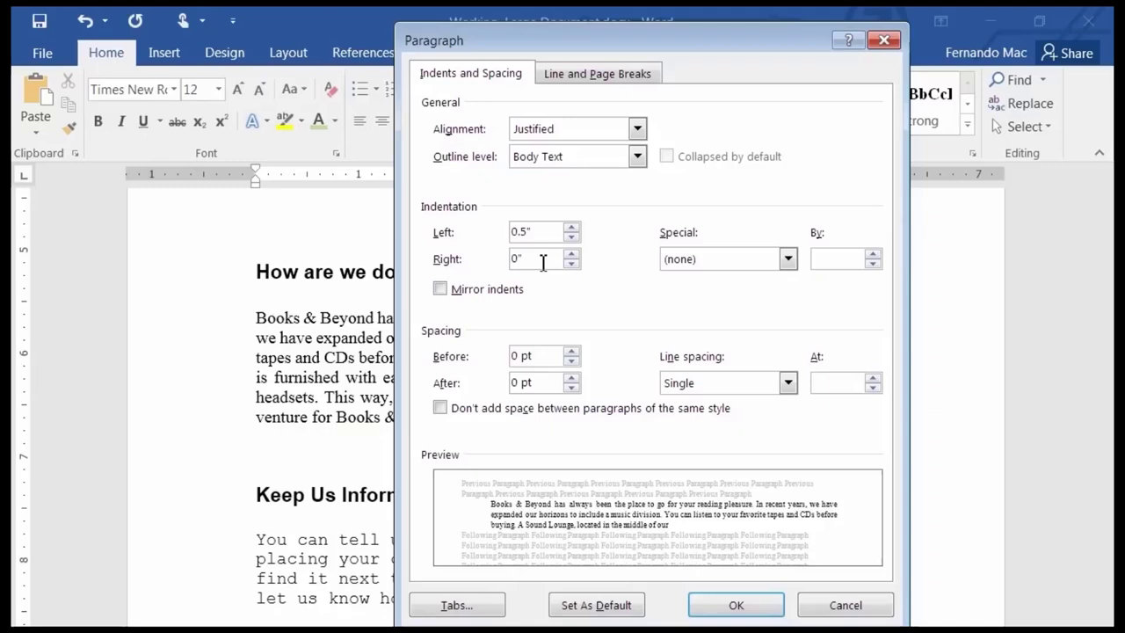
left_click_drag(544, 262, 470, 261)
left_click(736, 606)
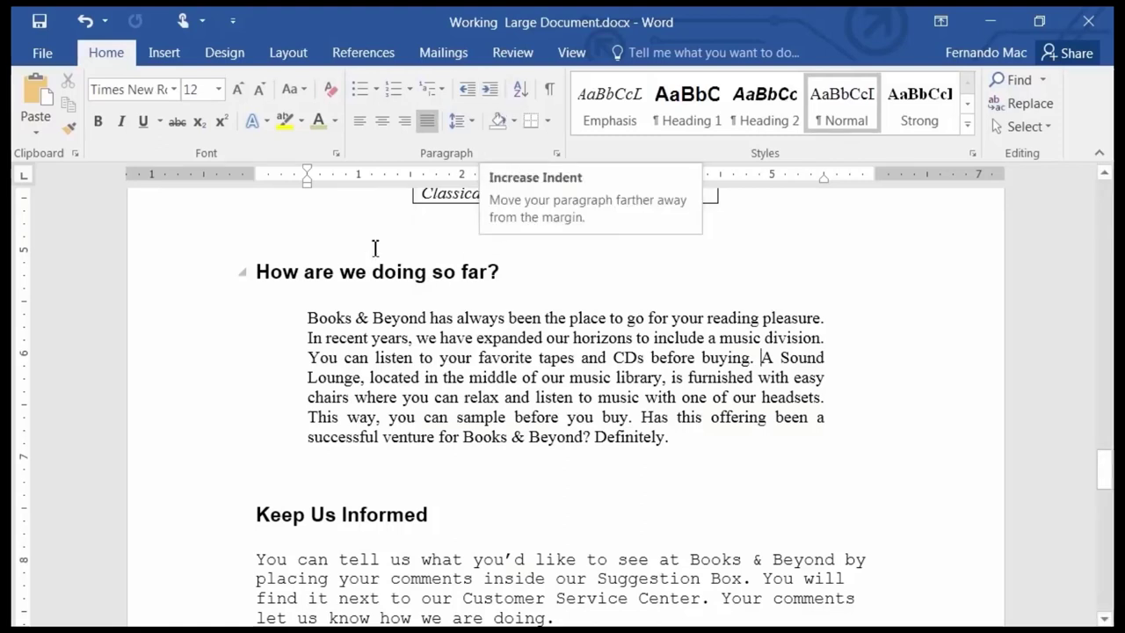
left_click(556, 154)
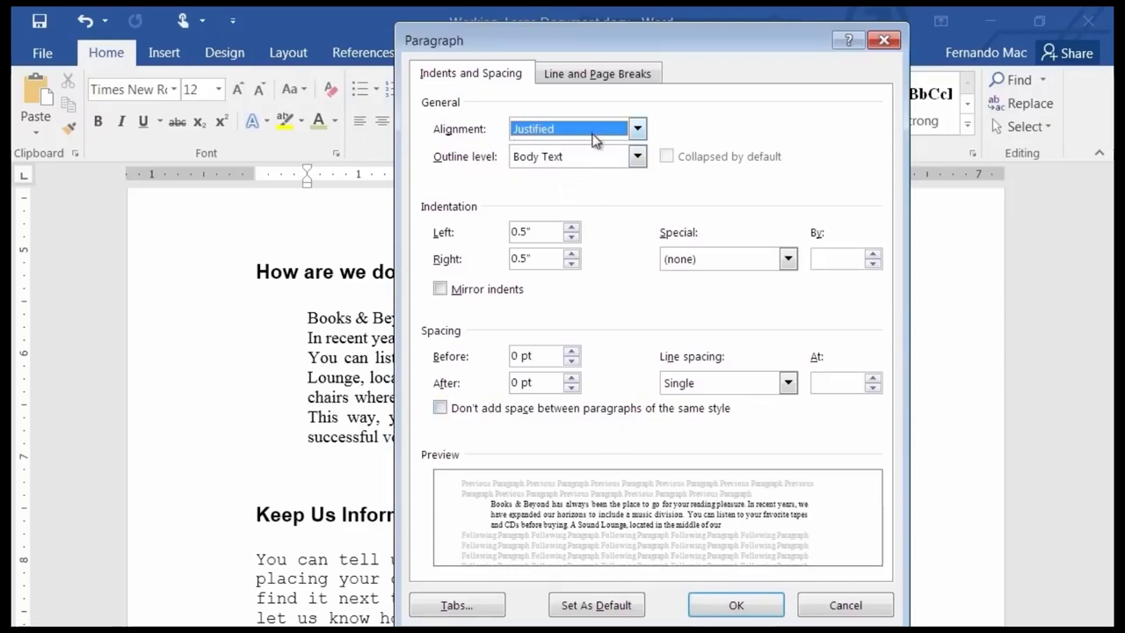
left_click(637, 129)
left_click(637, 129)
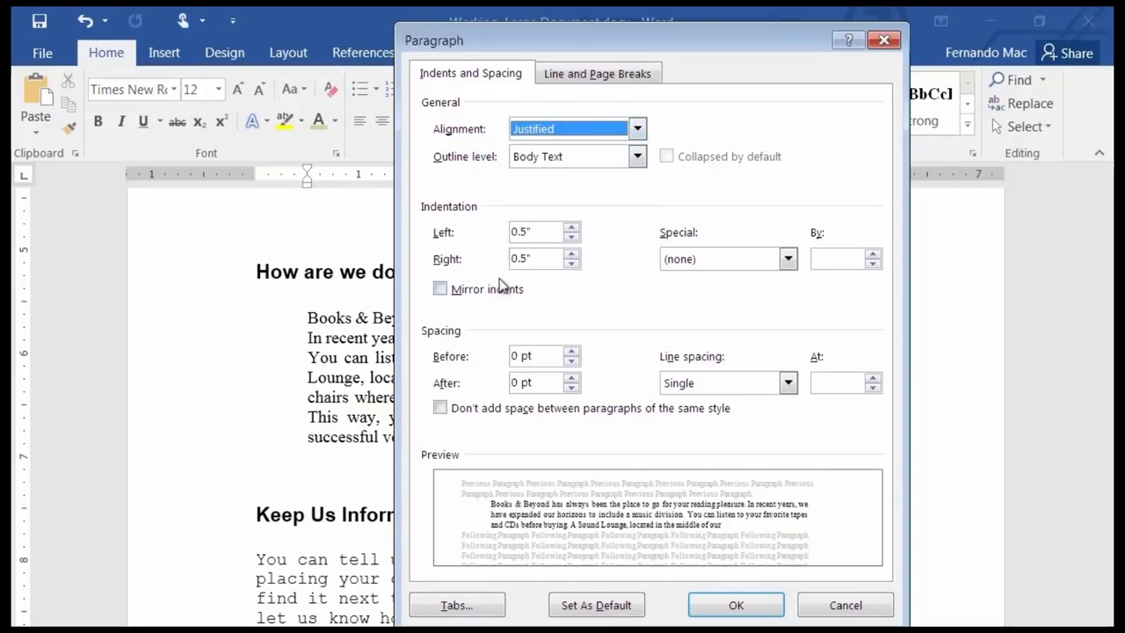
left_click(788, 385)
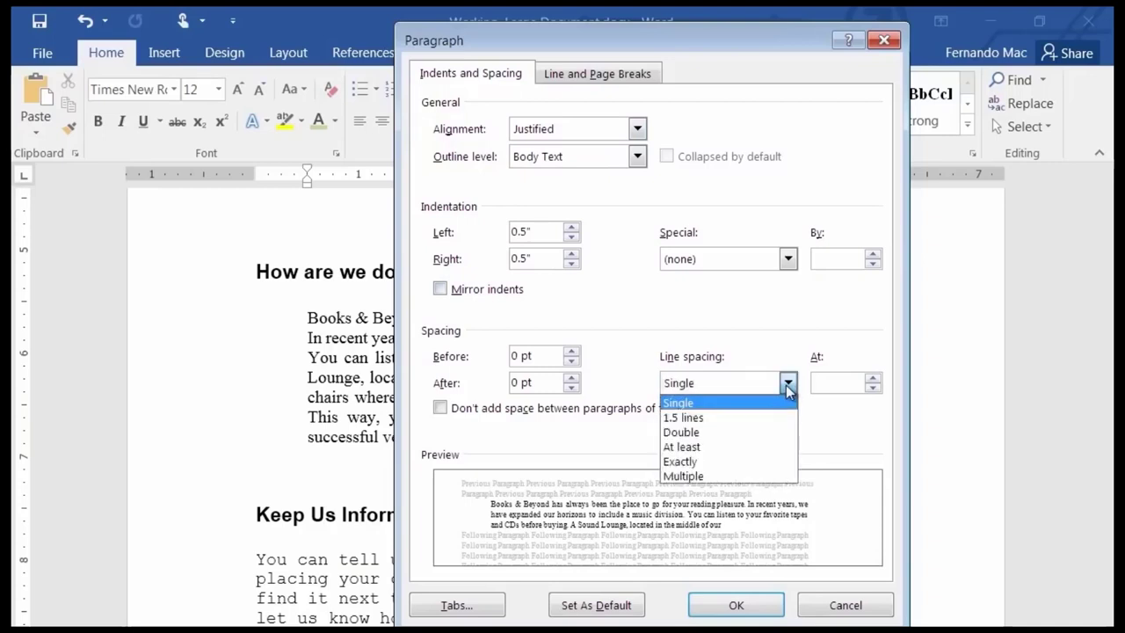
left_click(795, 381)
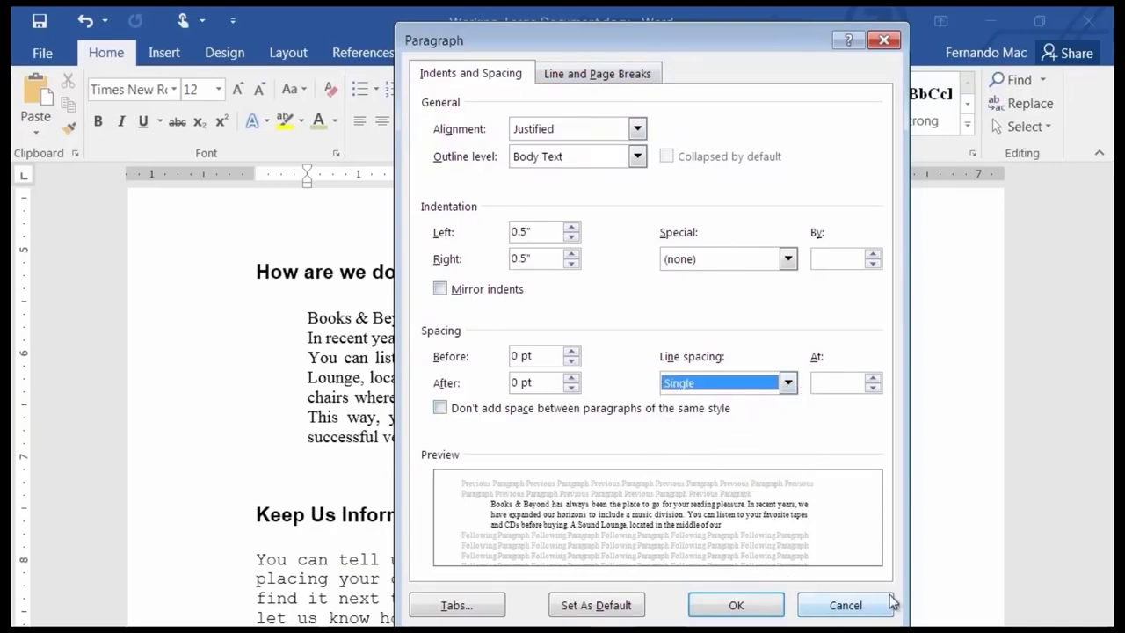
left_click(848, 605)
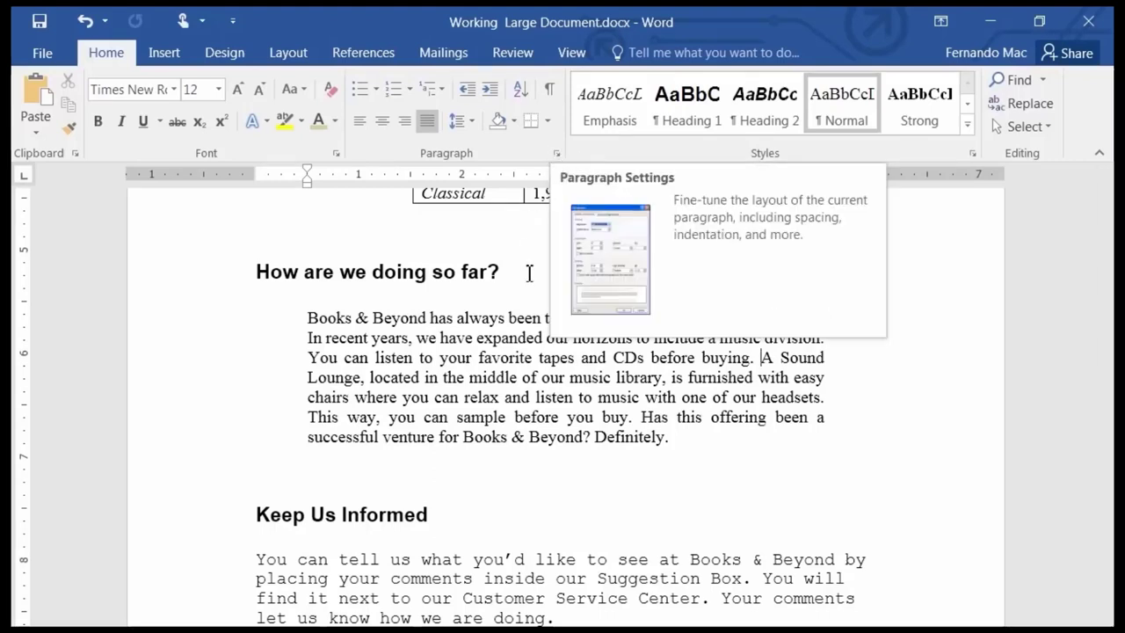
Set the Books & Beyond paragraph's line spacing to Double in the Paragraph dialog.
left_click(558, 154)
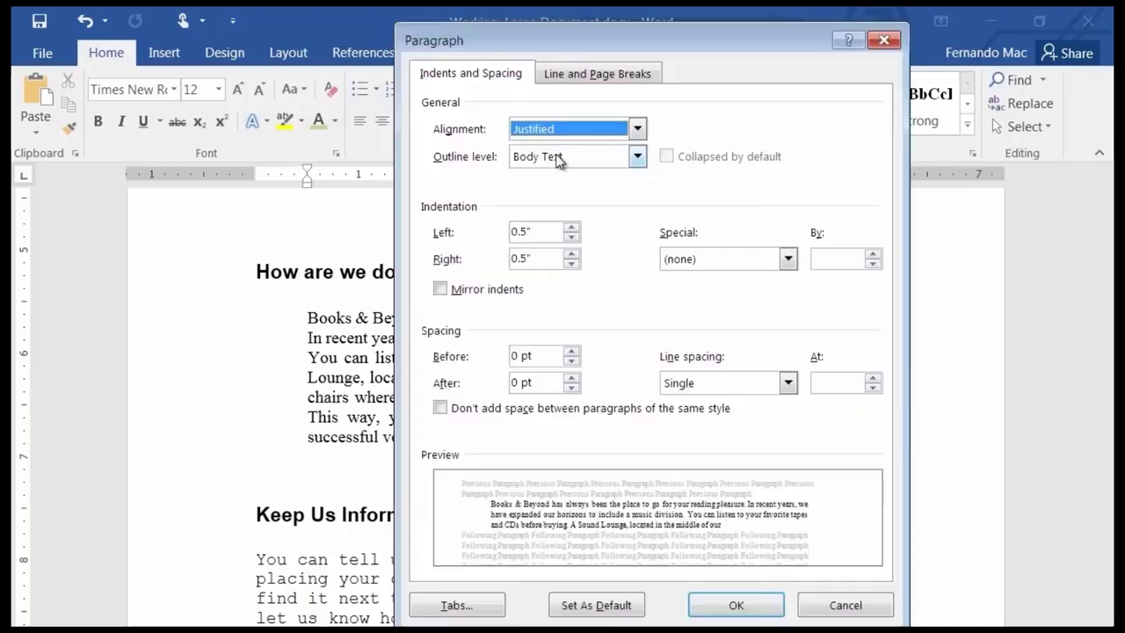
left_click(789, 383)
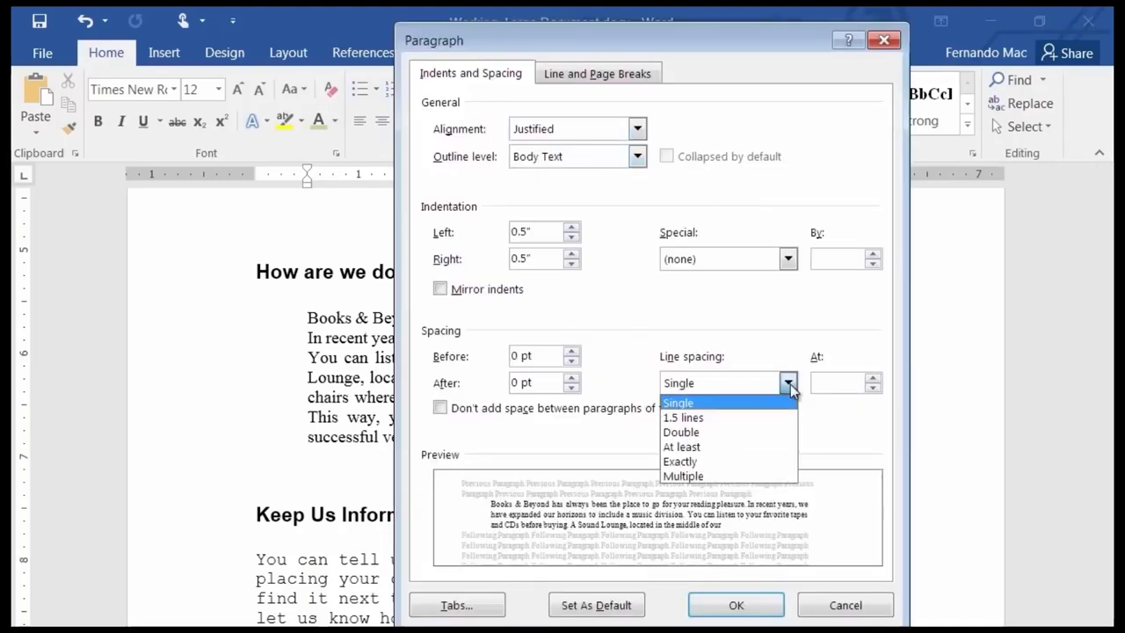
left_click(699, 432)
left_click(736, 604)
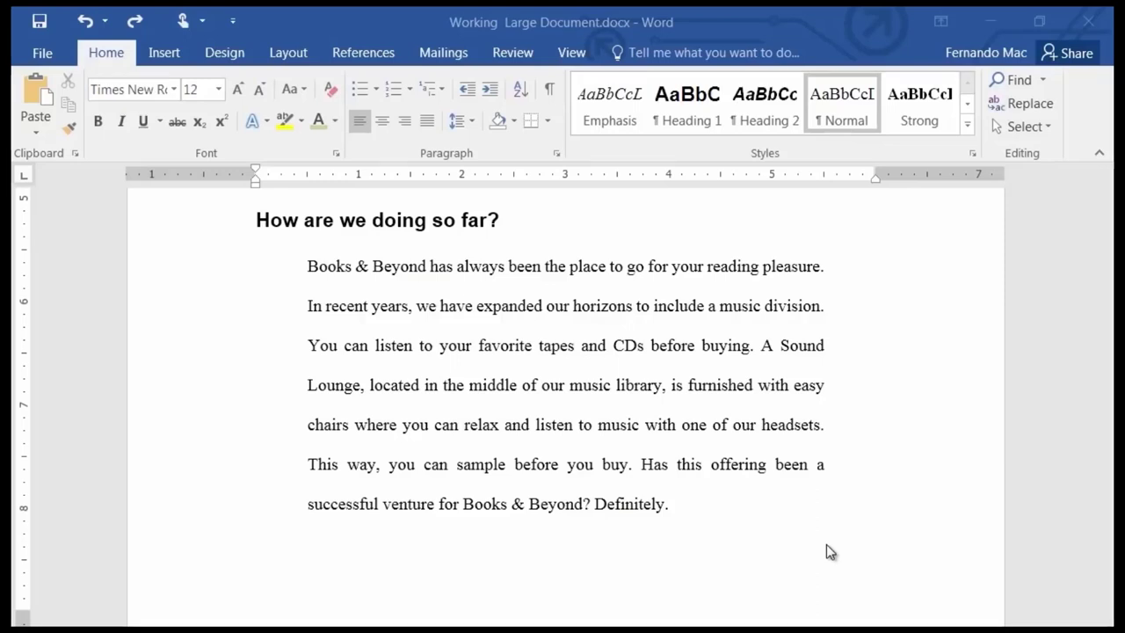
Cut the 'You can find musical selections…' Classical to Pop/Rock sentence from Easy Listening.
scroll(633, 418, "up", 5)
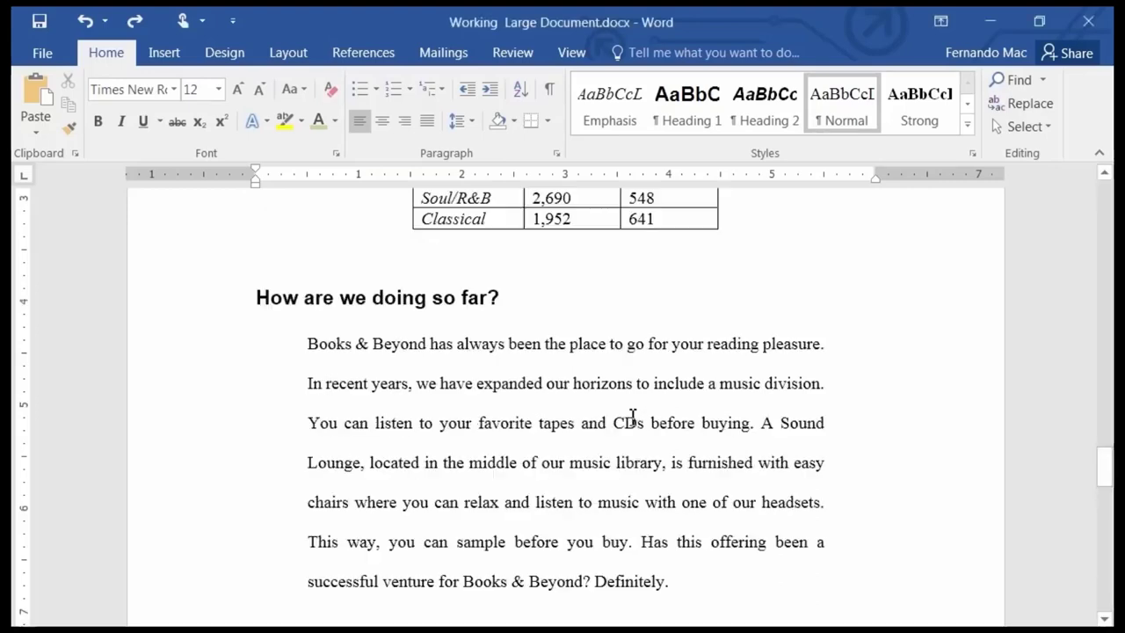
scroll(633, 418, "up", 5)
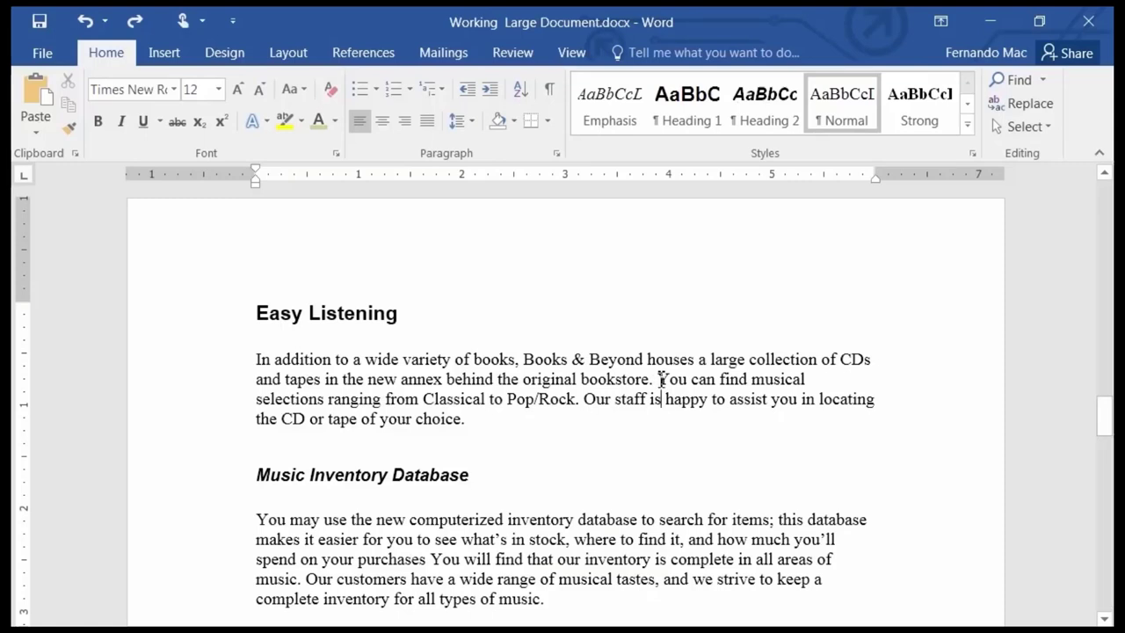
left_click_drag(659, 381, 585, 407)
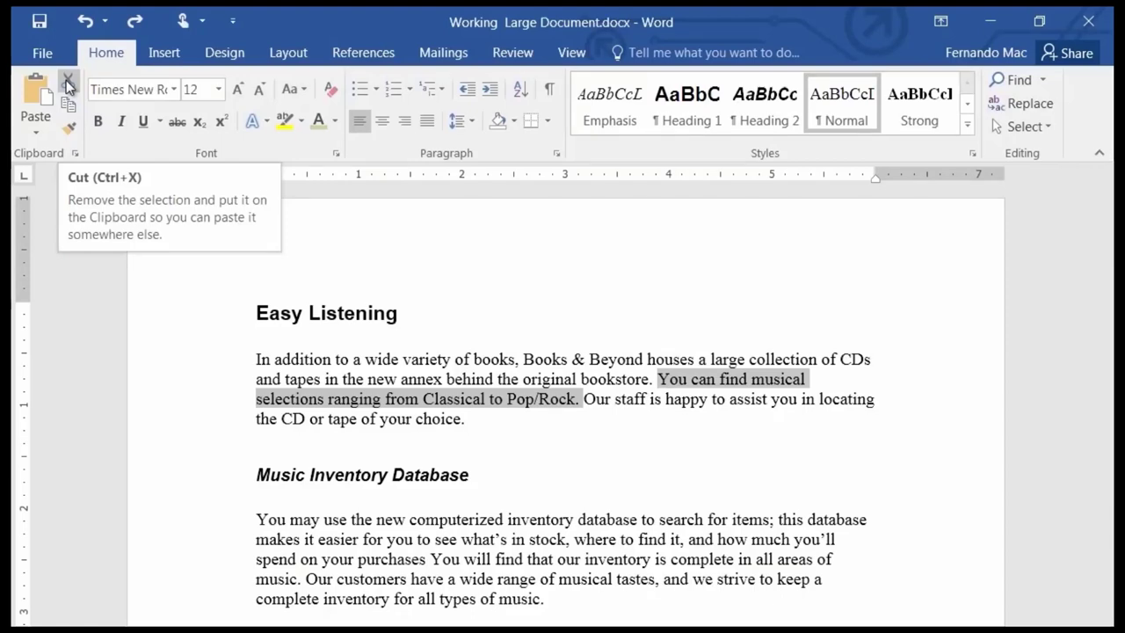
right_click(744, 387)
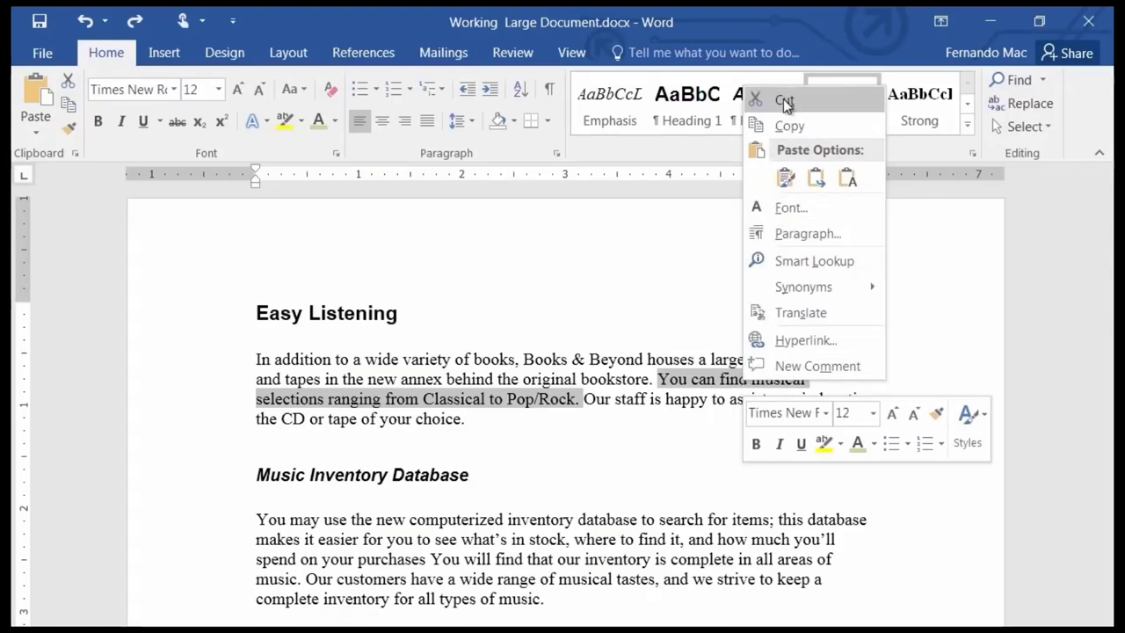
left_click(785, 103)
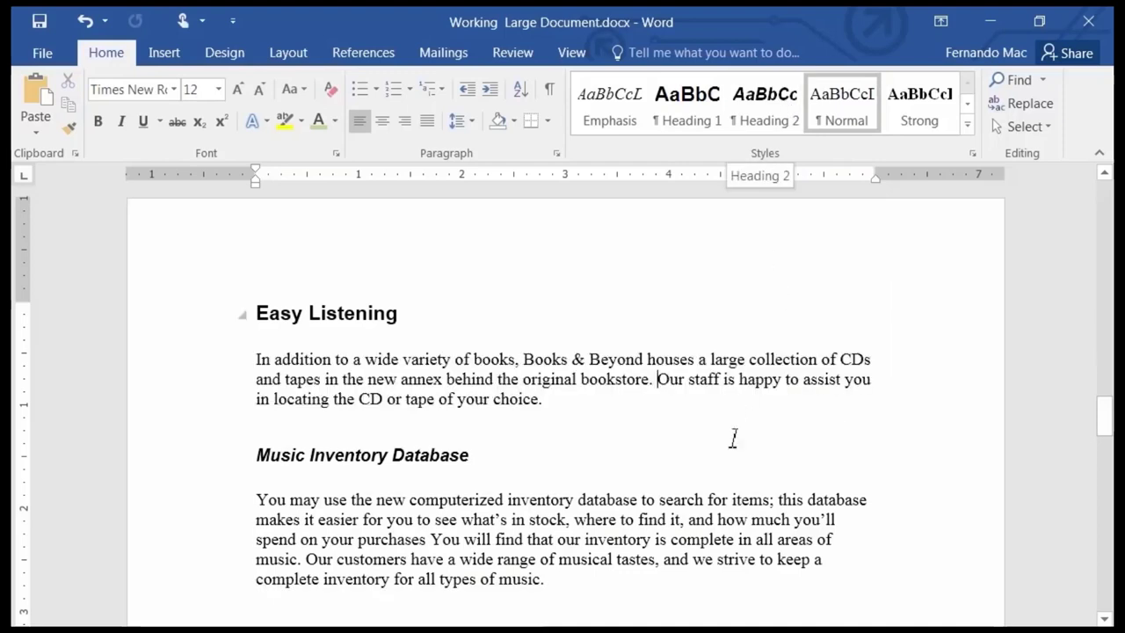
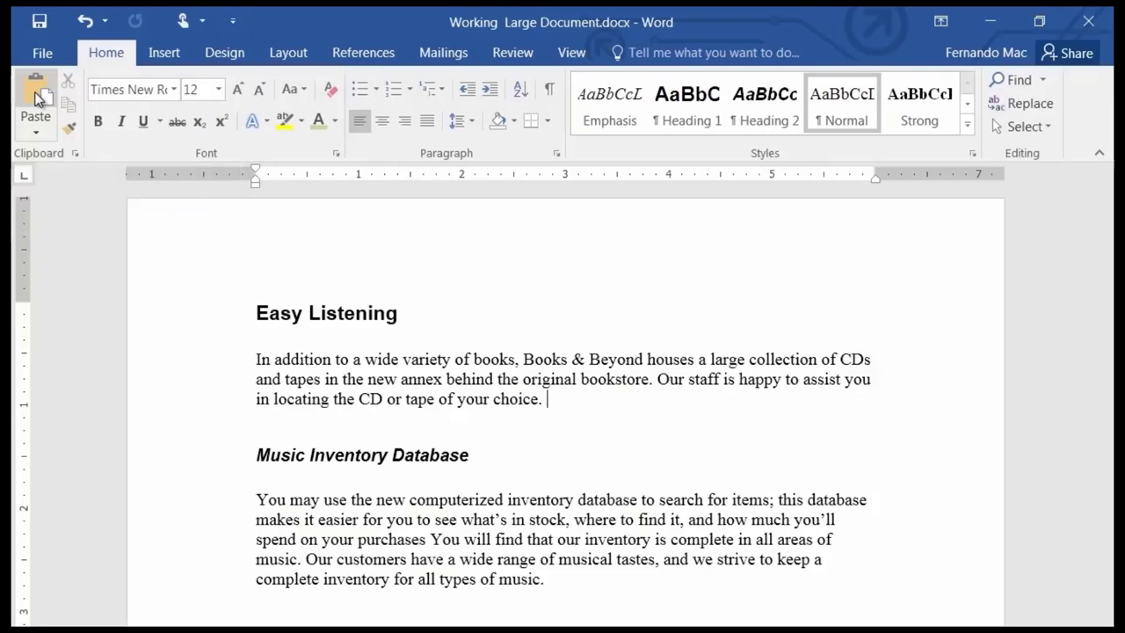
Paste the Classical to Pop/Rock sentence after "choice." in the Easy Listening paragraph.
left_click(36, 93)
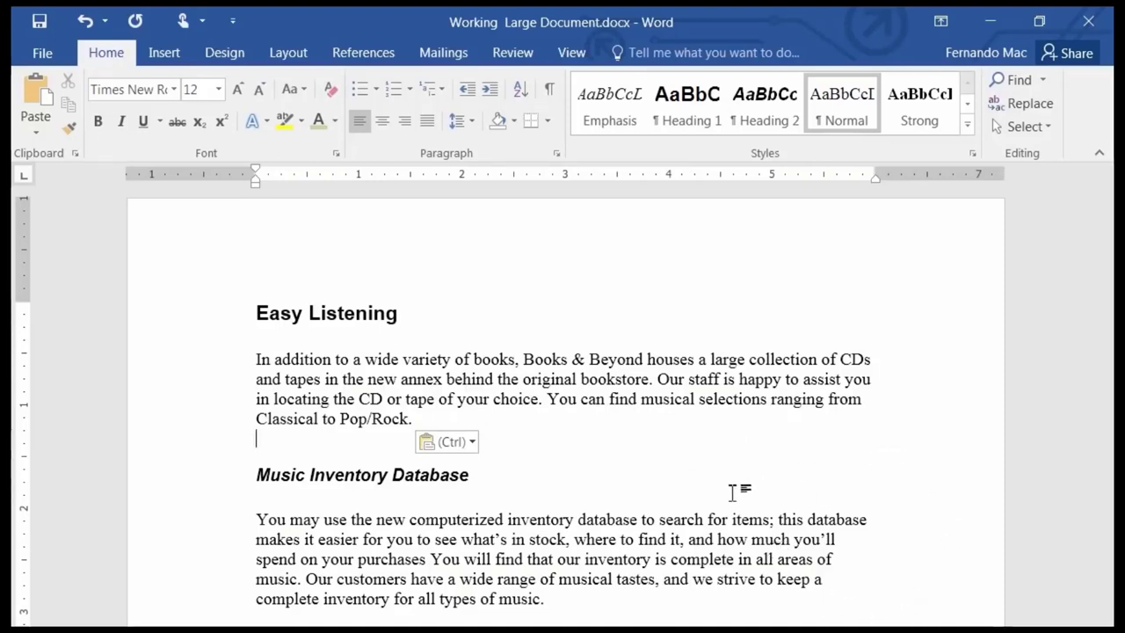
key("shift+F5")
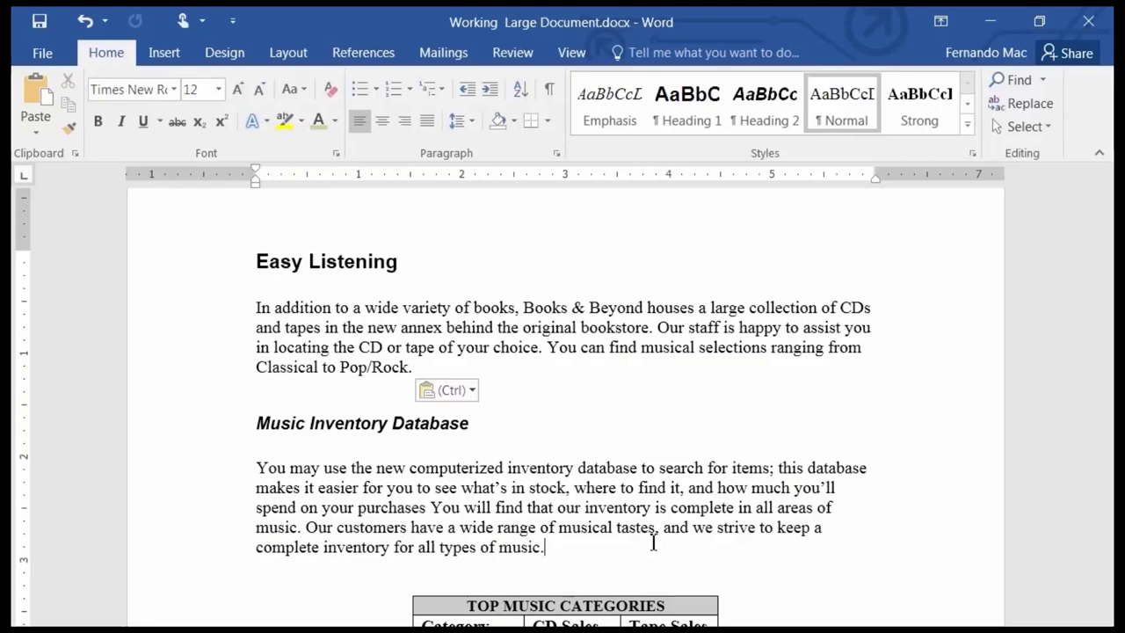
left_click(431, 507)
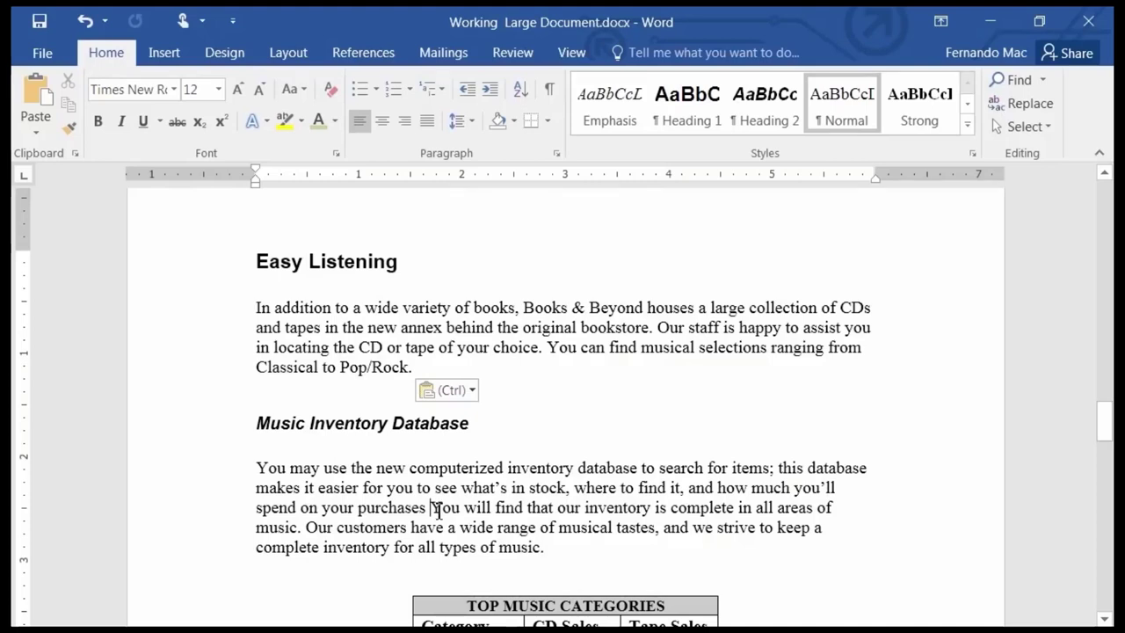
left_click_drag(430, 509, 299, 527)
left_click(593, 514)
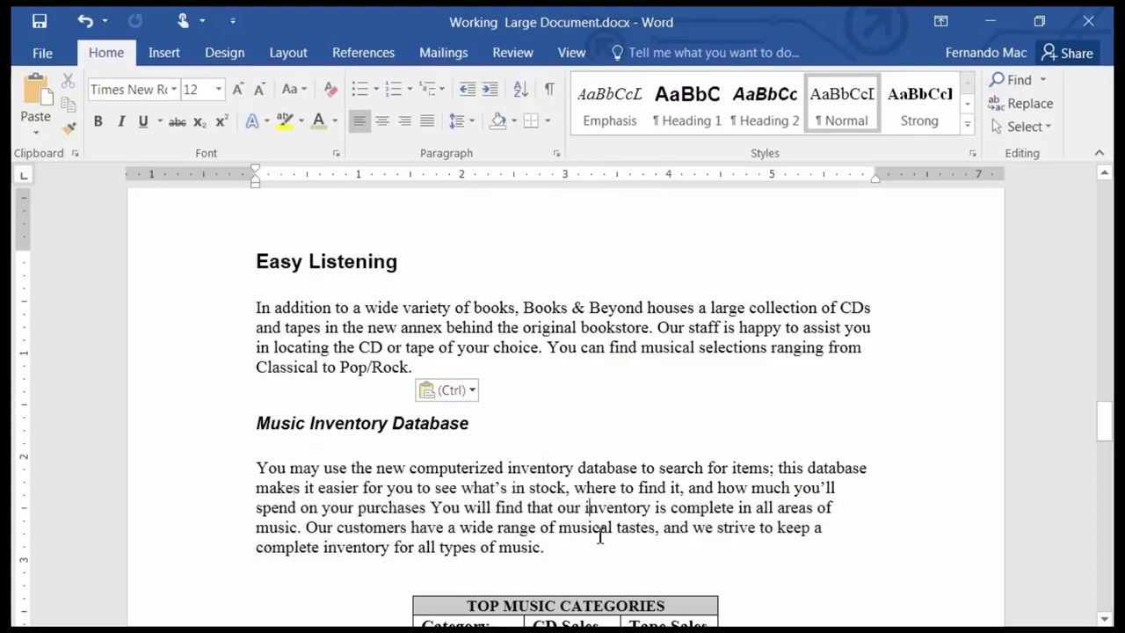
left_click_drag(434, 507, 554, 507)
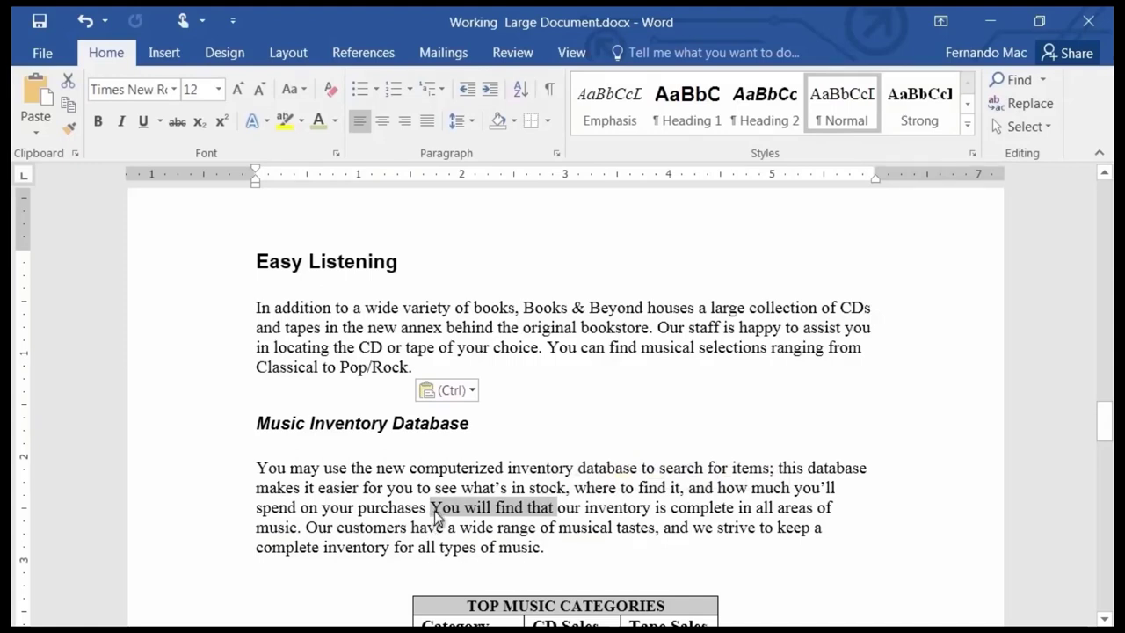
left_click_drag(437, 517, 648, 513)
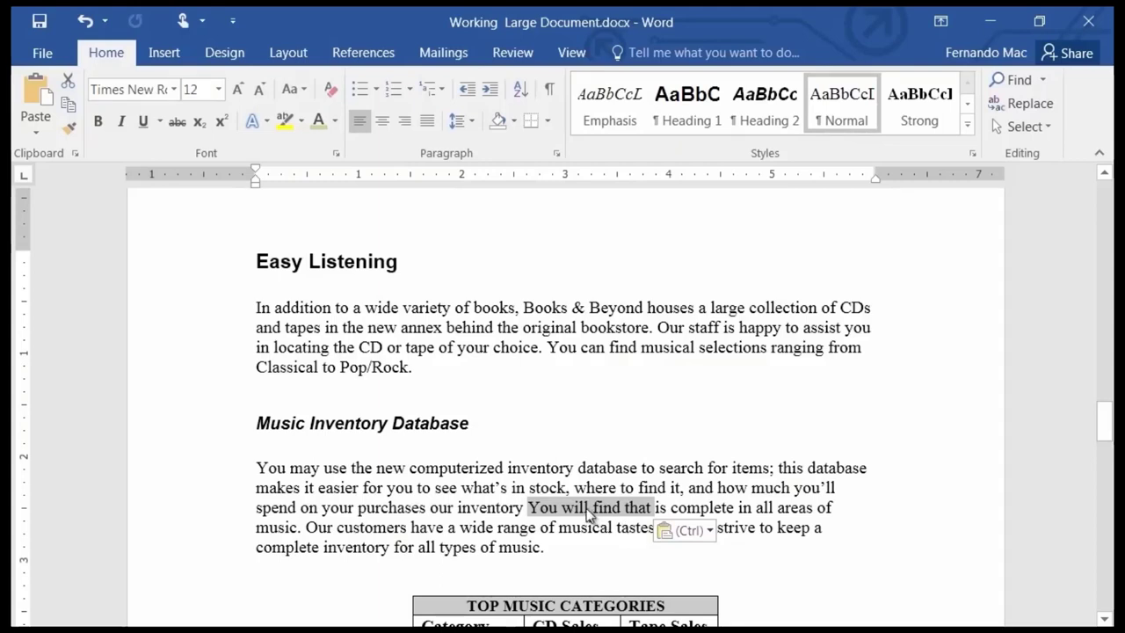
left_click_drag(589, 514, 436, 517)
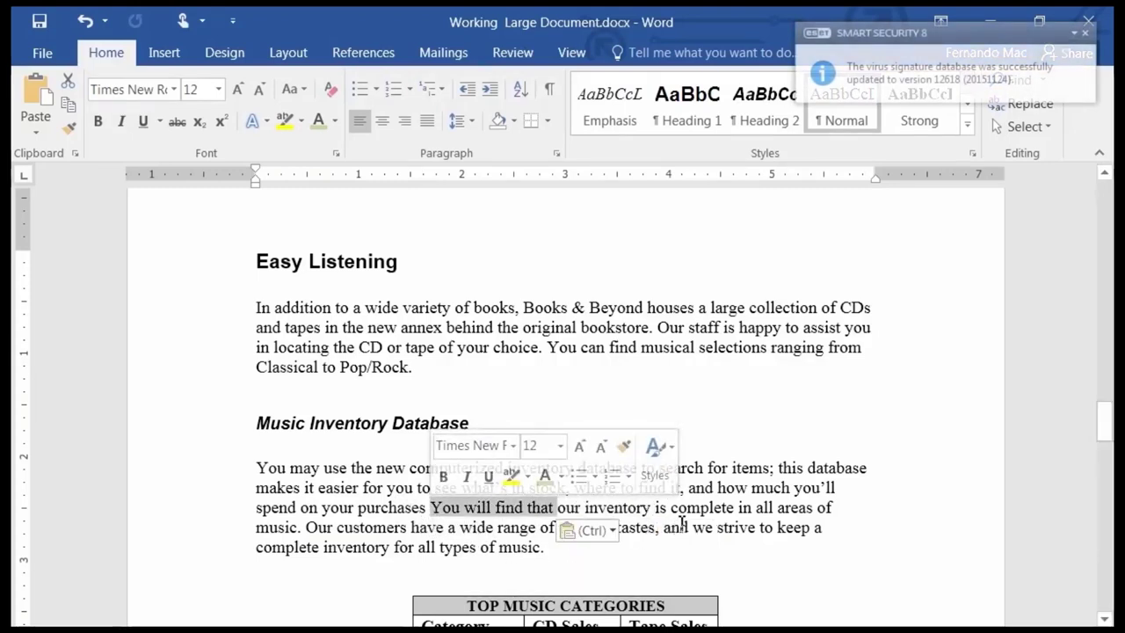
left_click(692, 513)
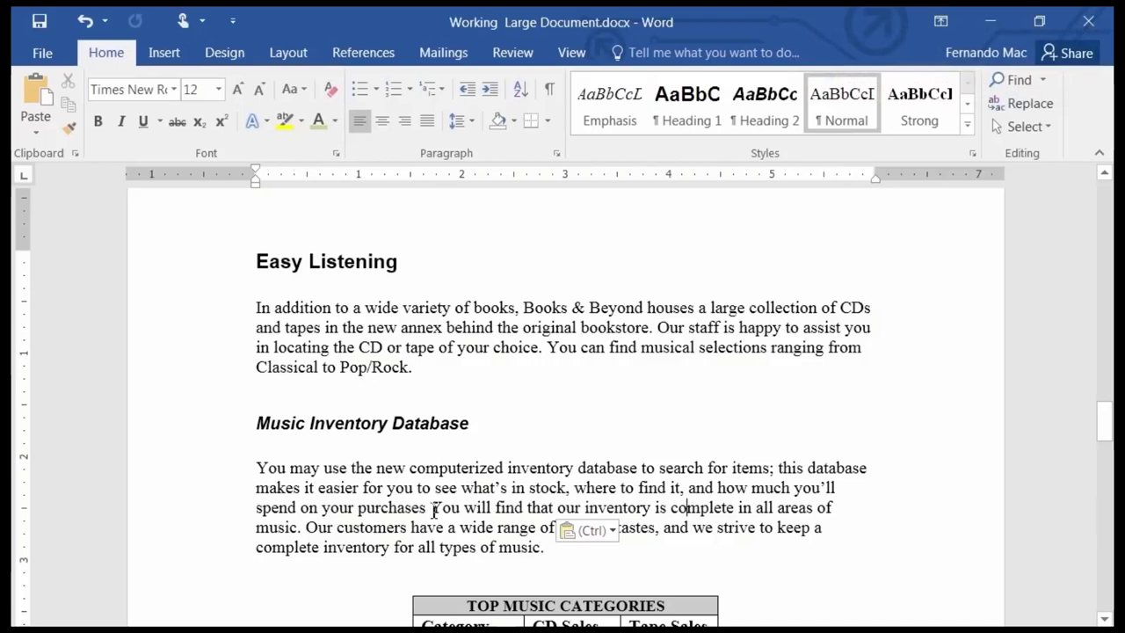
Drag the "inventory is complete in all areas of music" sentence after "types of music.".
left_click_drag(434, 510, 305, 527)
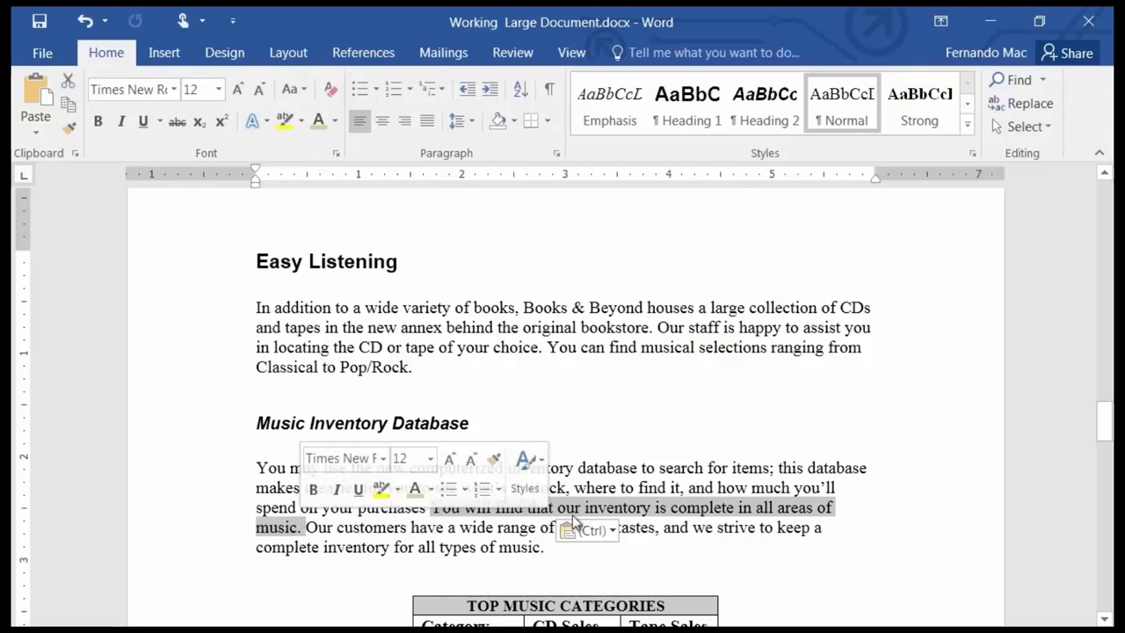
left_click_drag(567, 514, 557, 552)
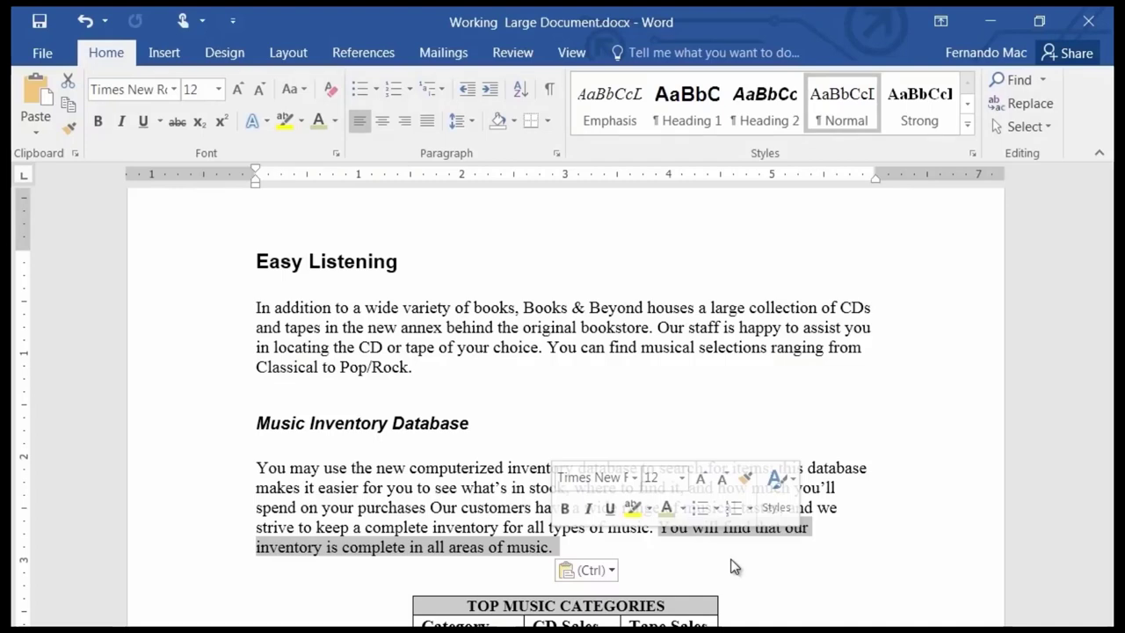
left_click(855, 588)
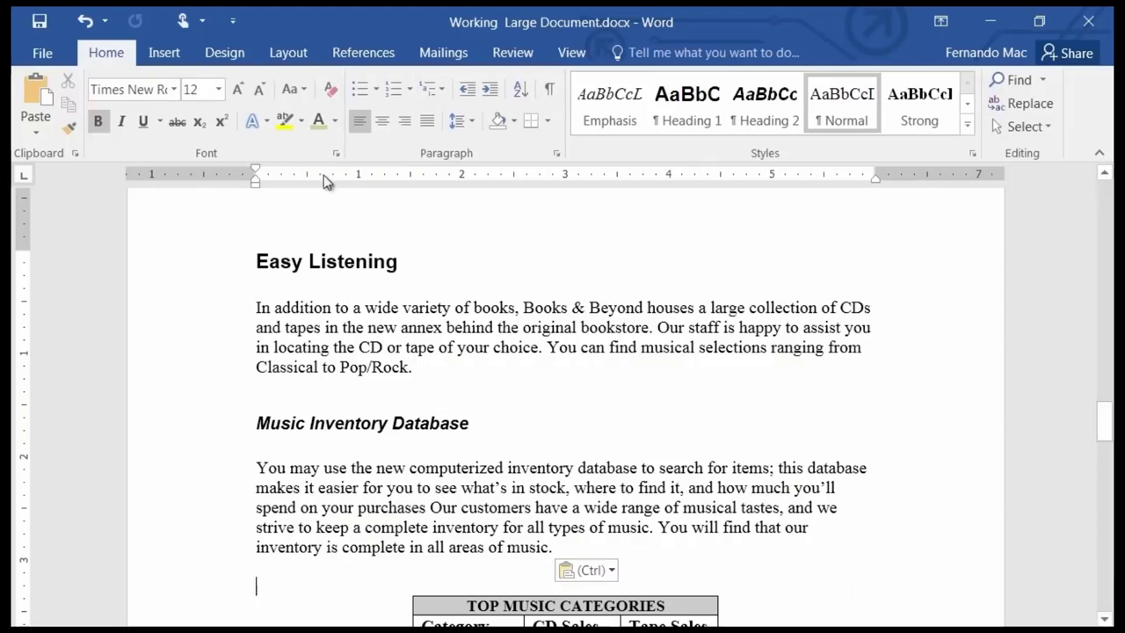
Look at the File > New options, then create blank Document3 with Ctrl+N.
left_click(42, 52)
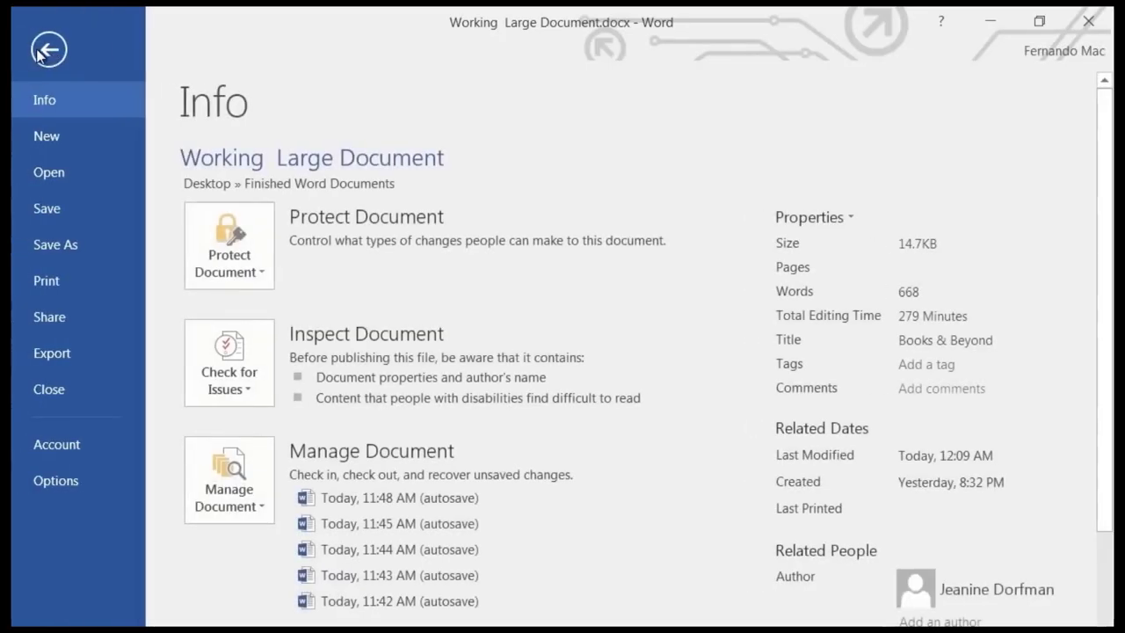
left_click(42, 143)
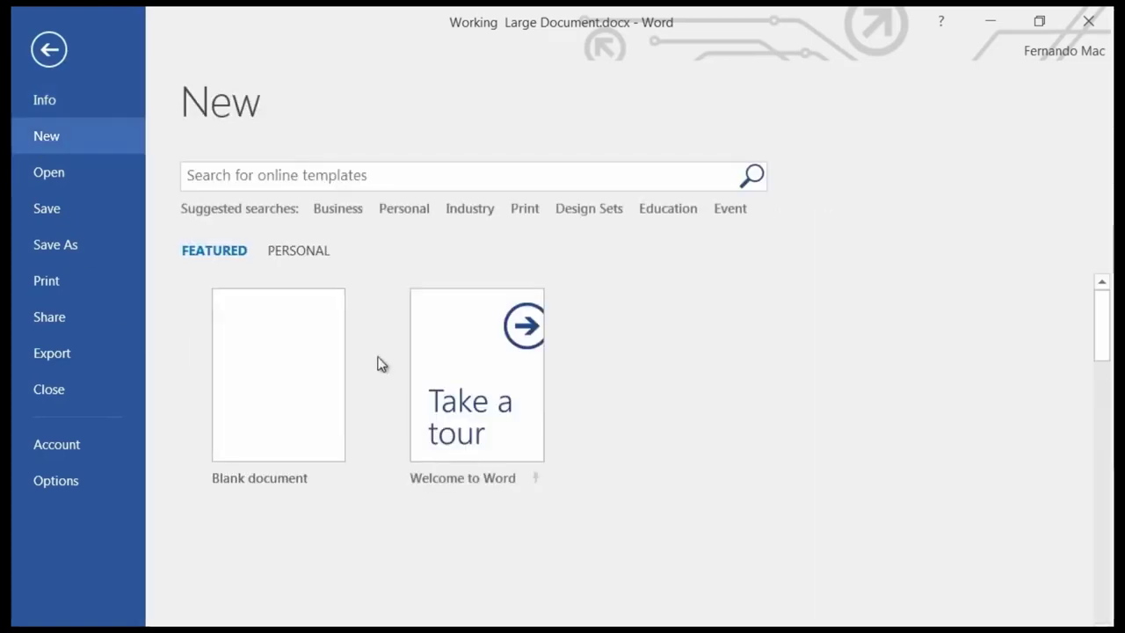
left_click(49, 50)
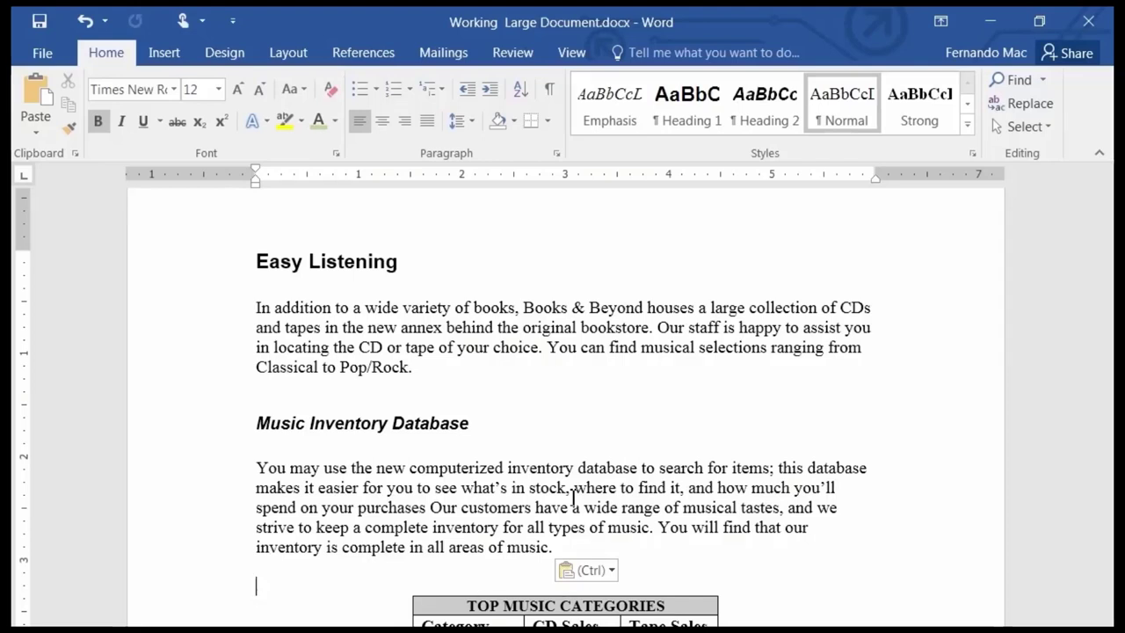
key("ctrl+n")
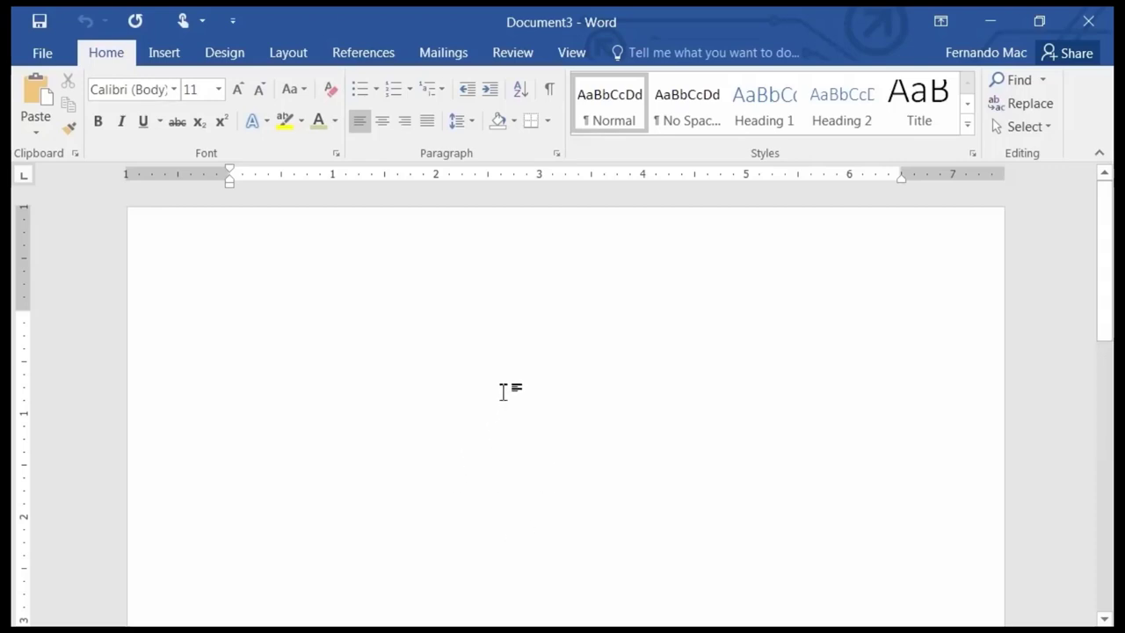
Return to Working Large Document.docx through View > Switch Windows.
left_click(572, 52)
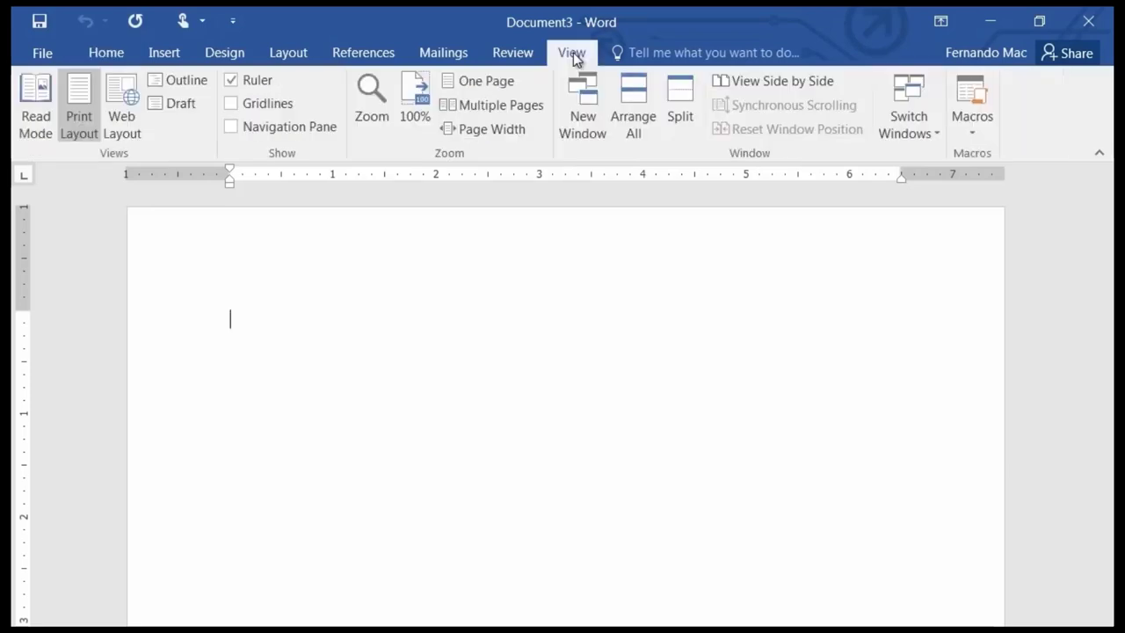
left_click(909, 124)
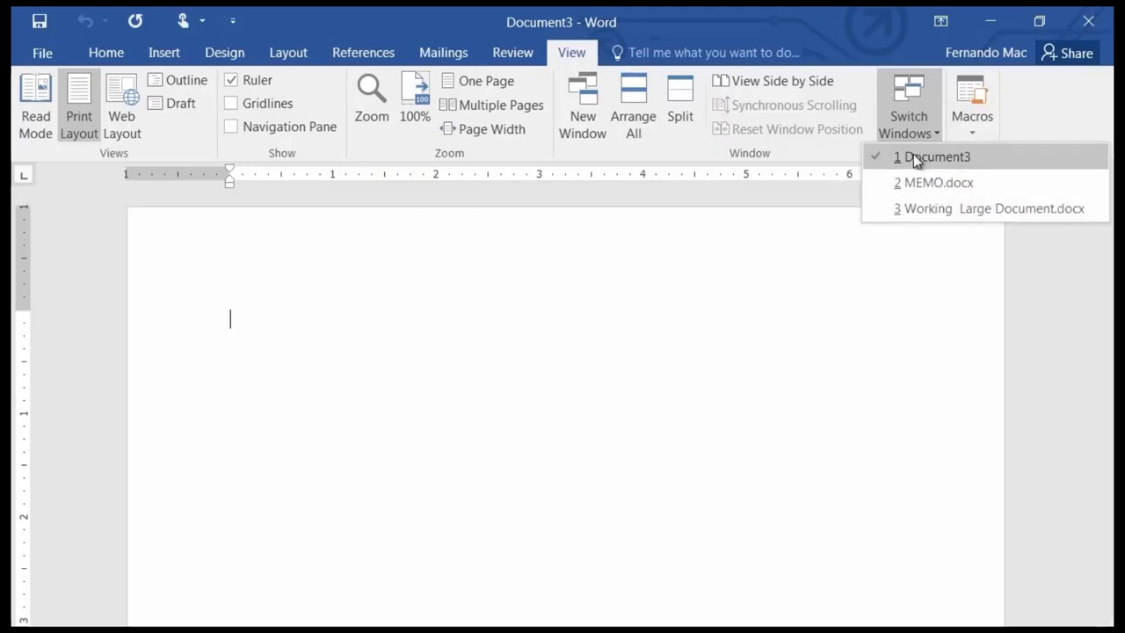
left_click(701, 308)
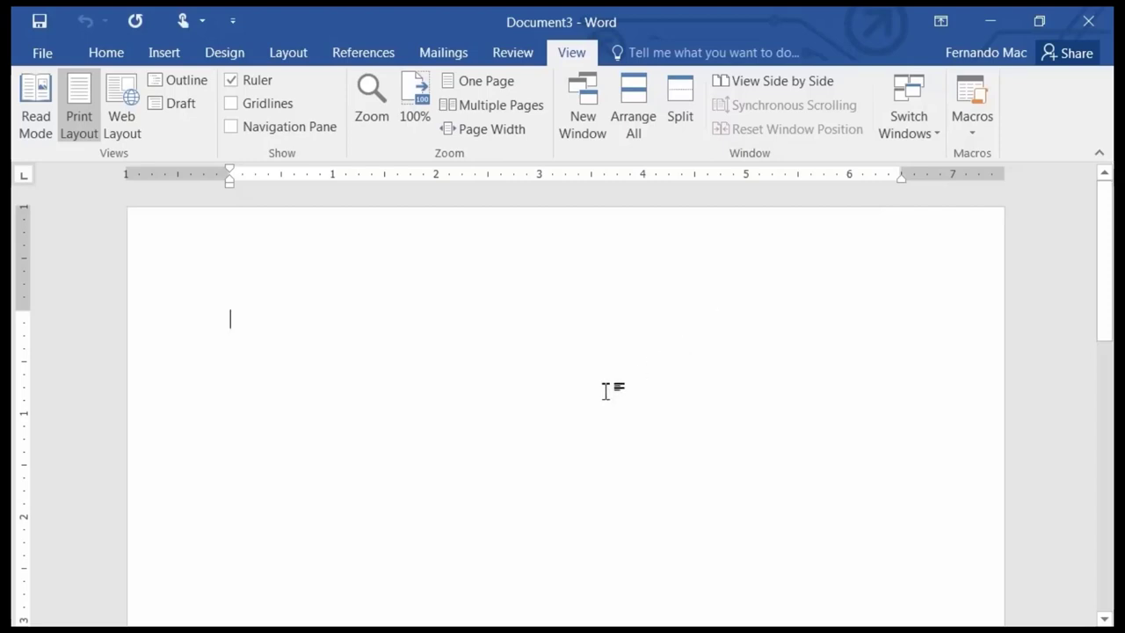
left_click(914, 123)
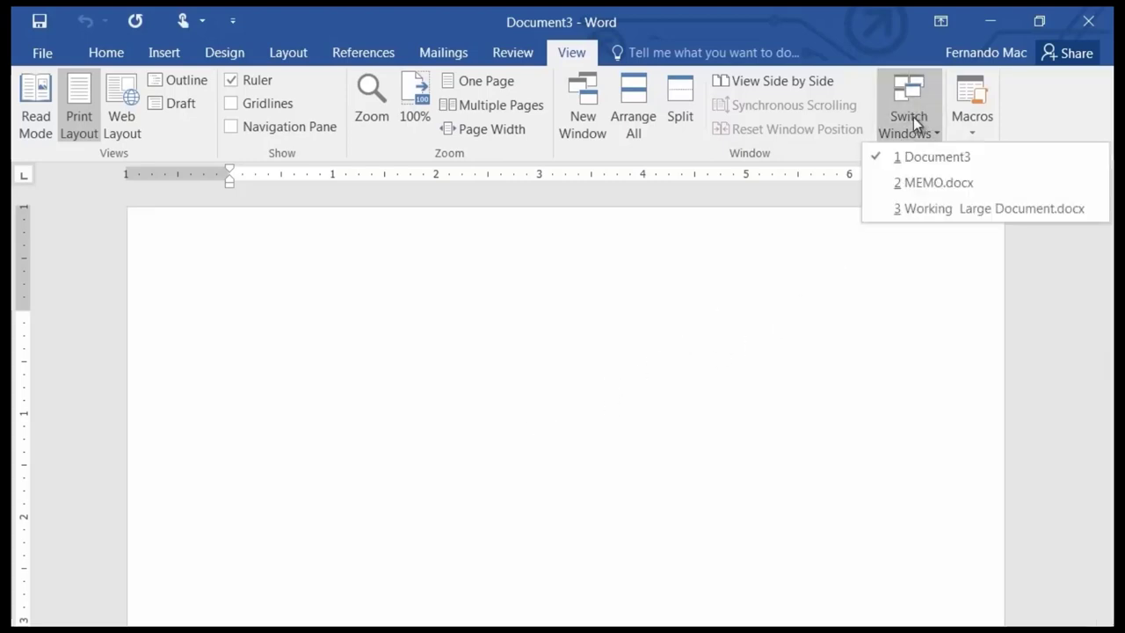
left_click(949, 209)
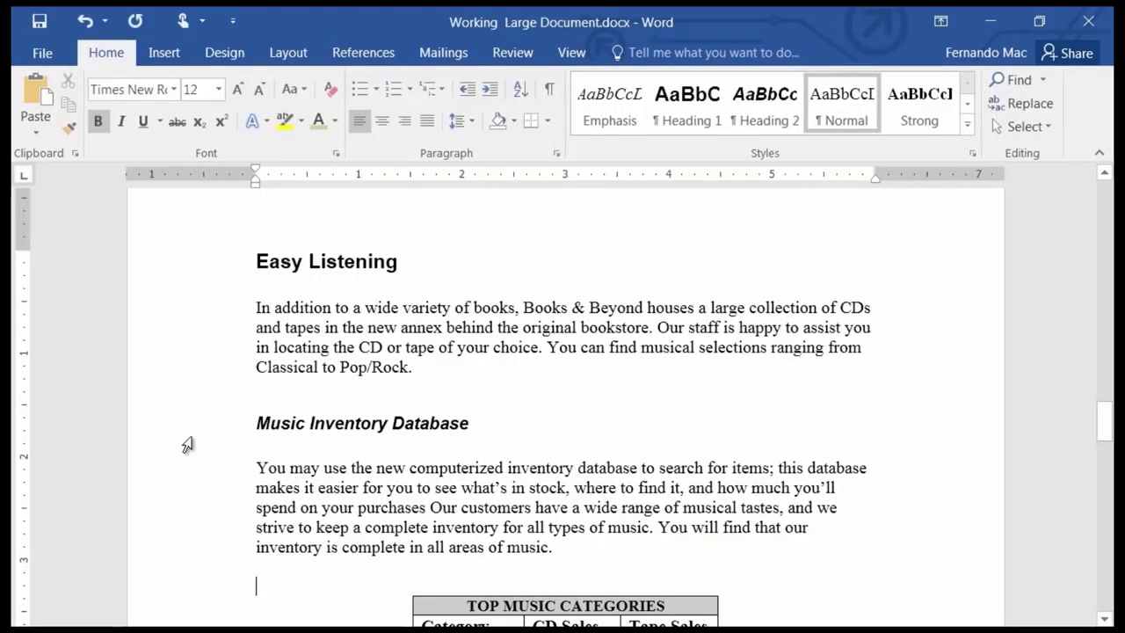
Copy the Music Inventory Database heading and paragraph, switch to Document3, and paste them.
left_click_drag(198, 433, 278, 563)
key("ctrl+c")
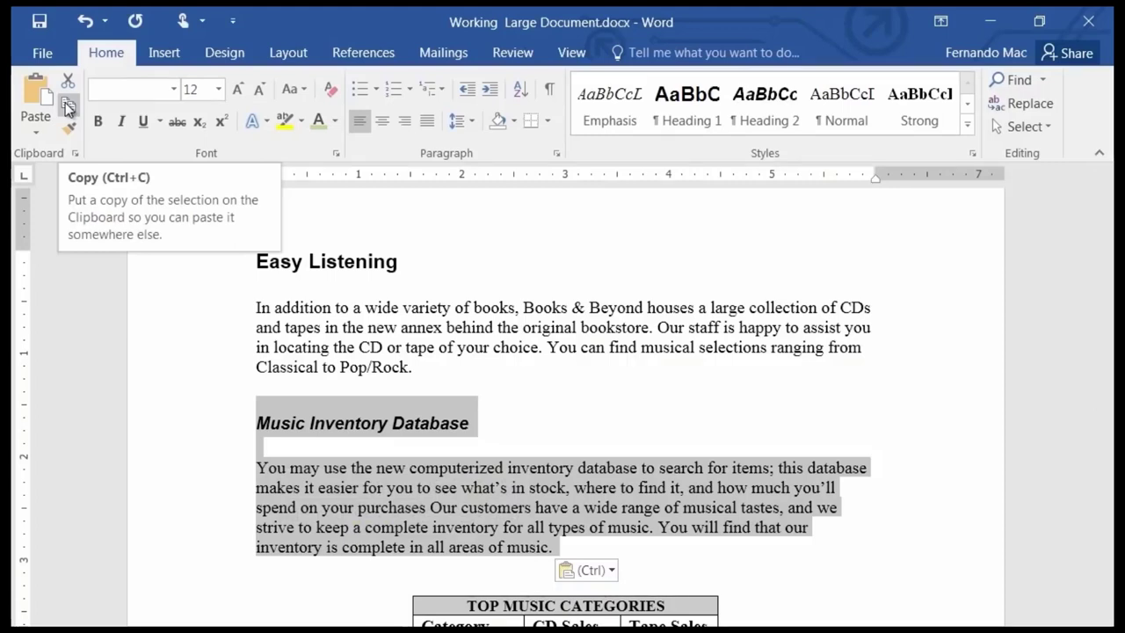
left_click(68, 108)
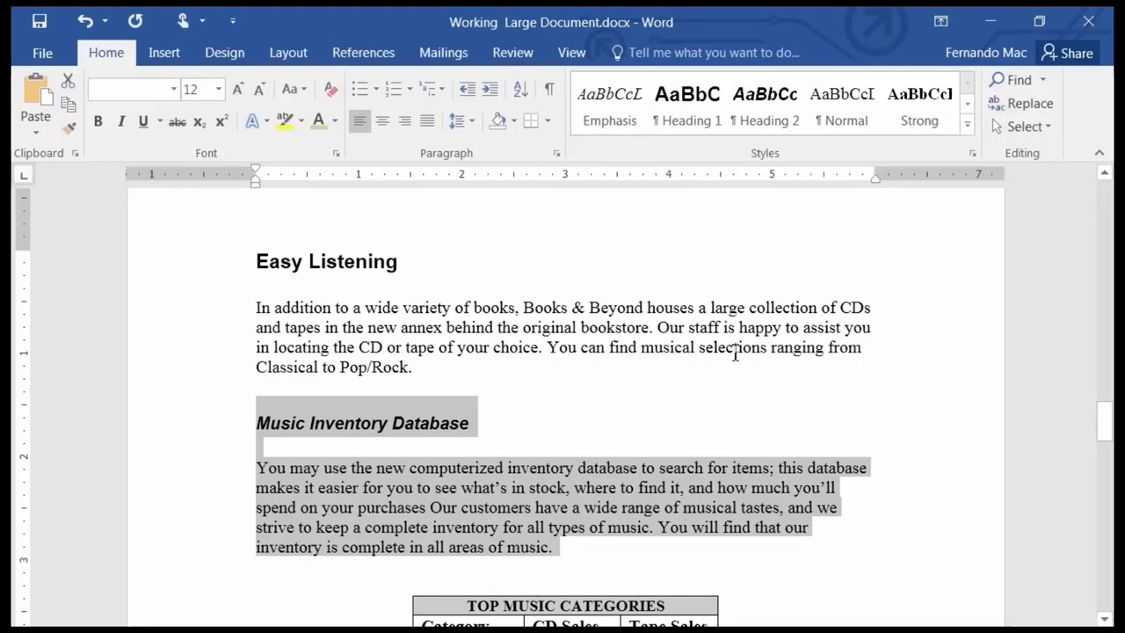
left_click(569, 51)
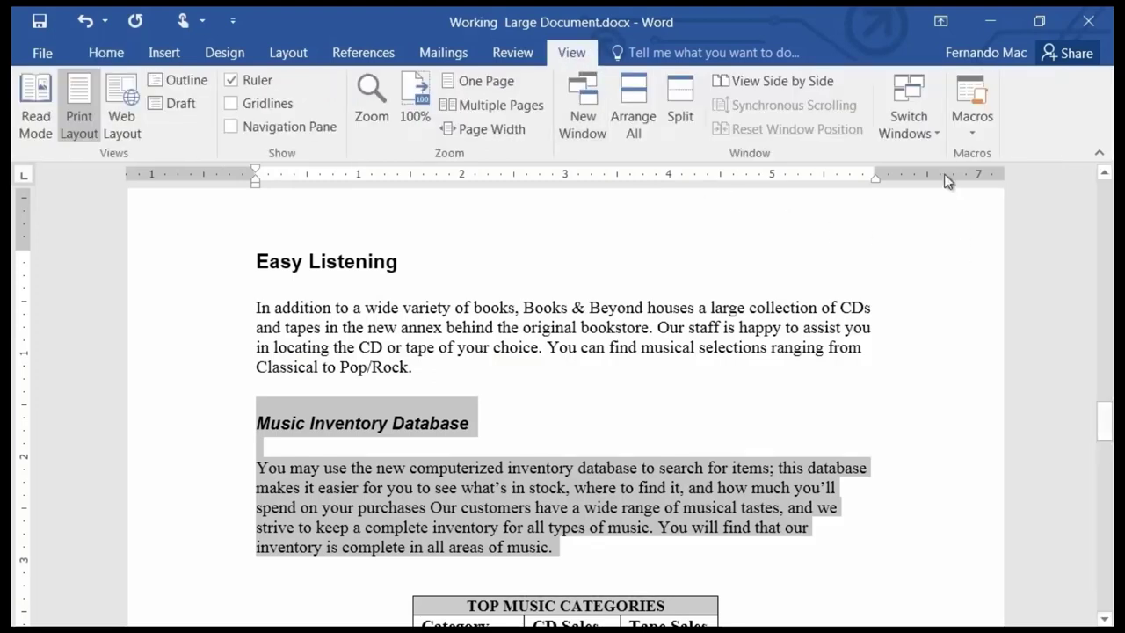
left_click(905, 112)
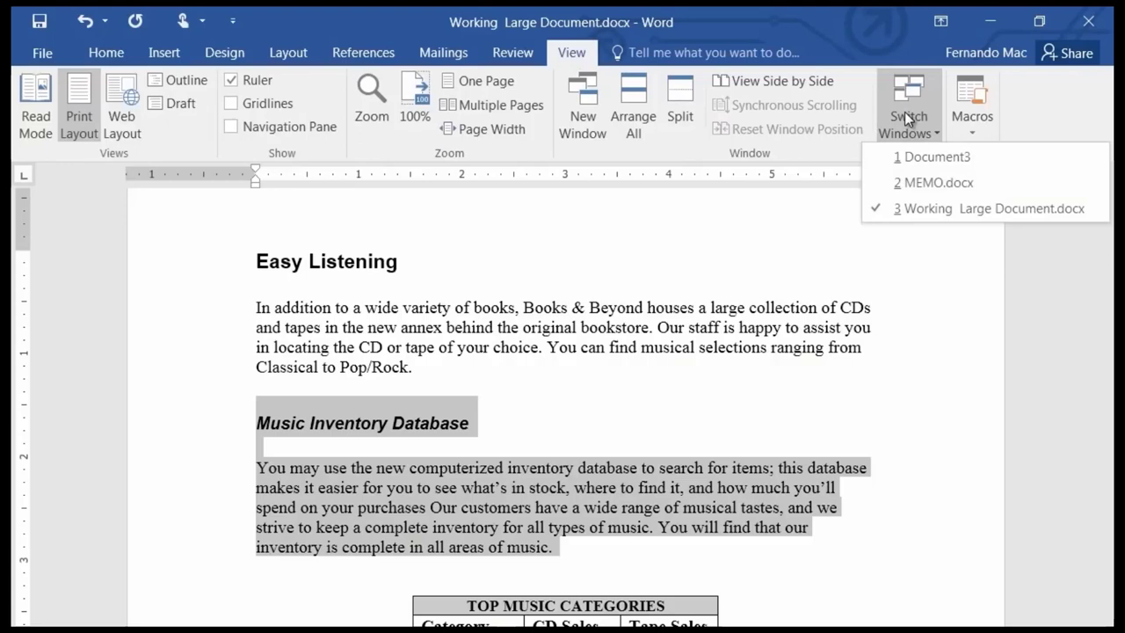
left_click(933, 158)
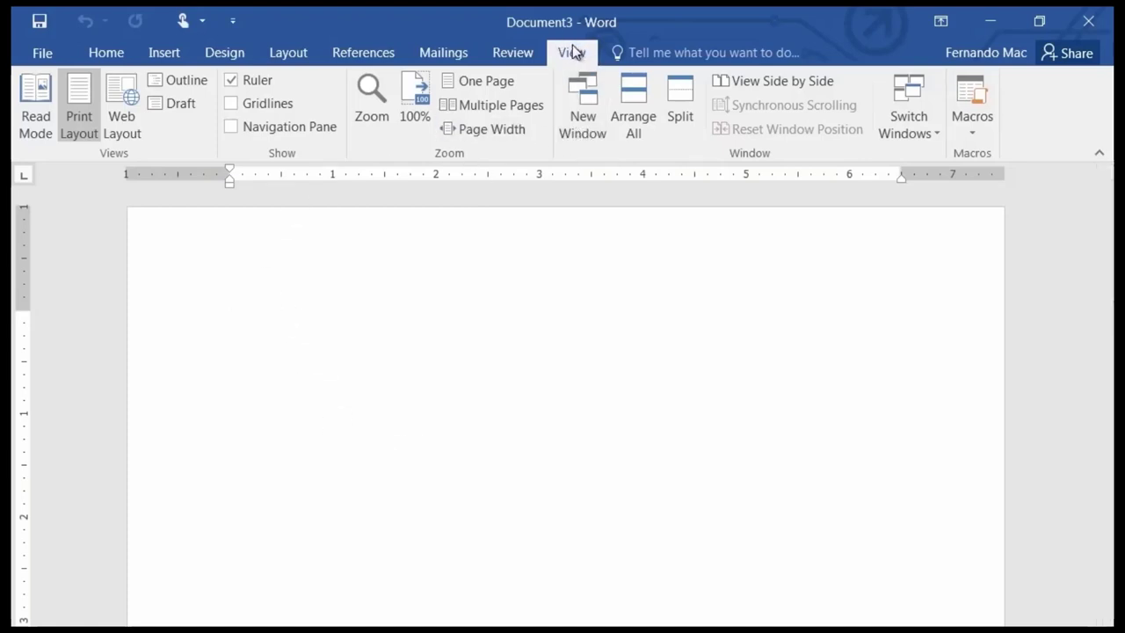
left_click(106, 53)
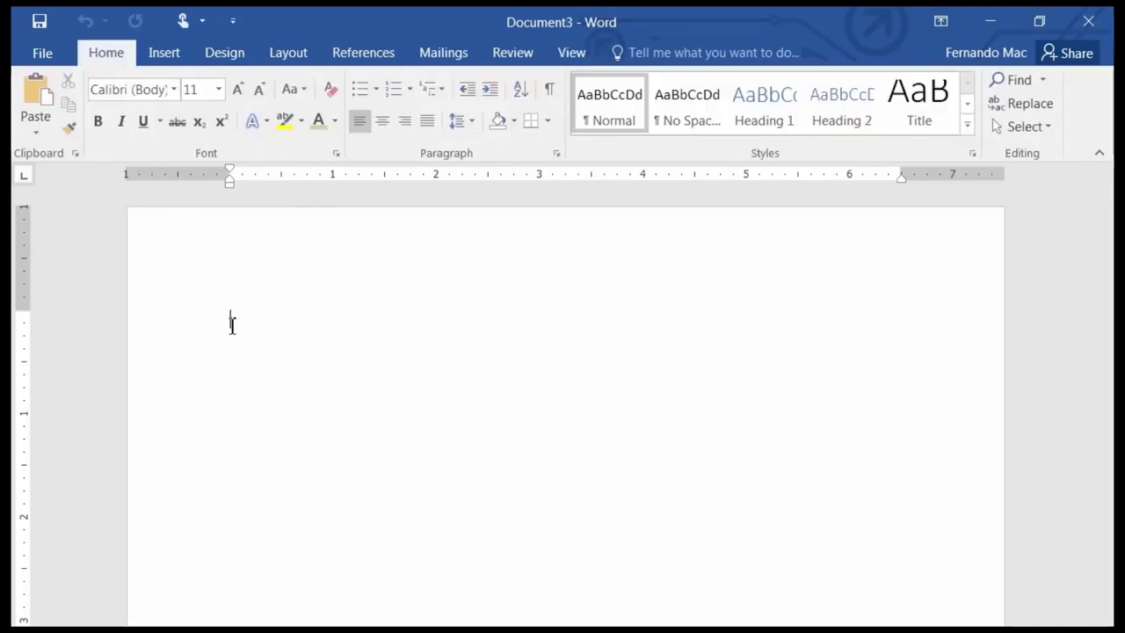
left_click(35, 88)
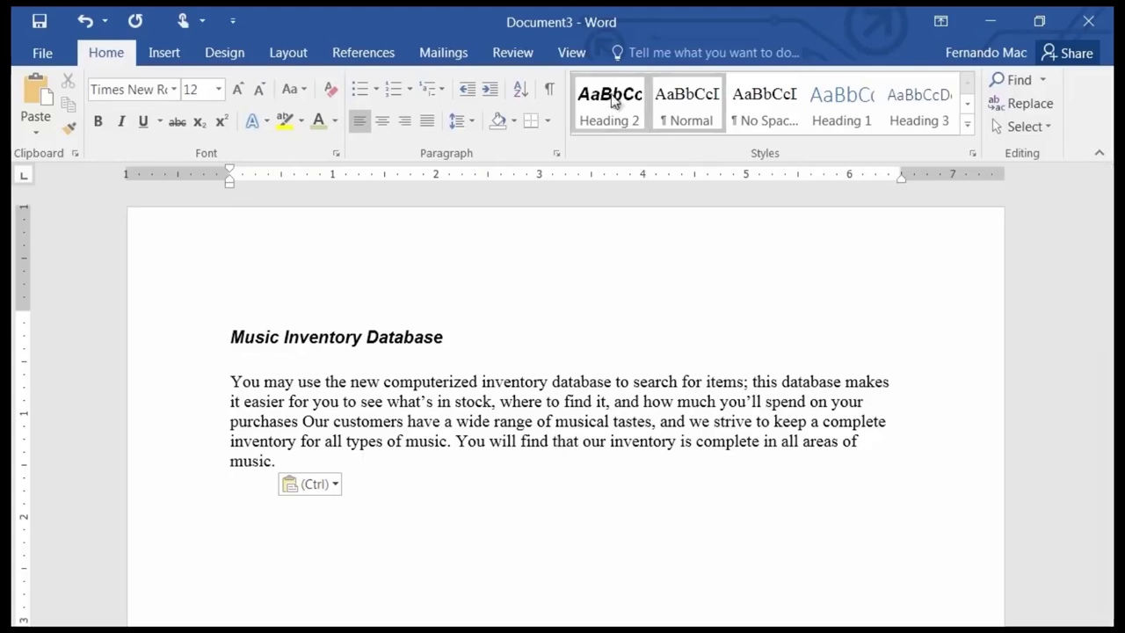
left_click(571, 53)
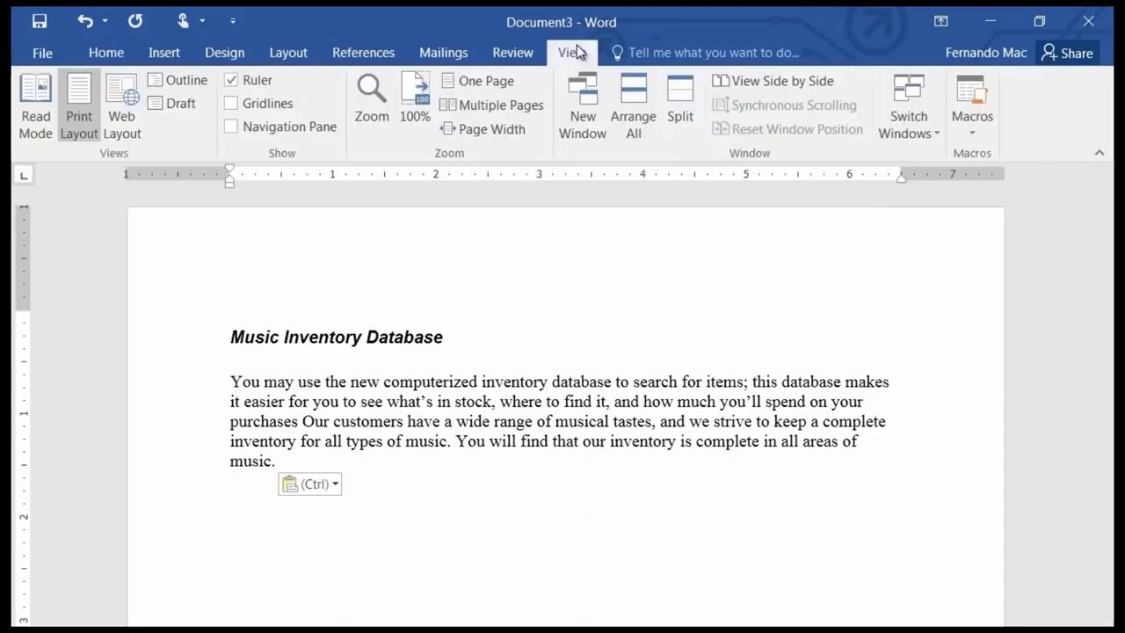
left_click(917, 93)
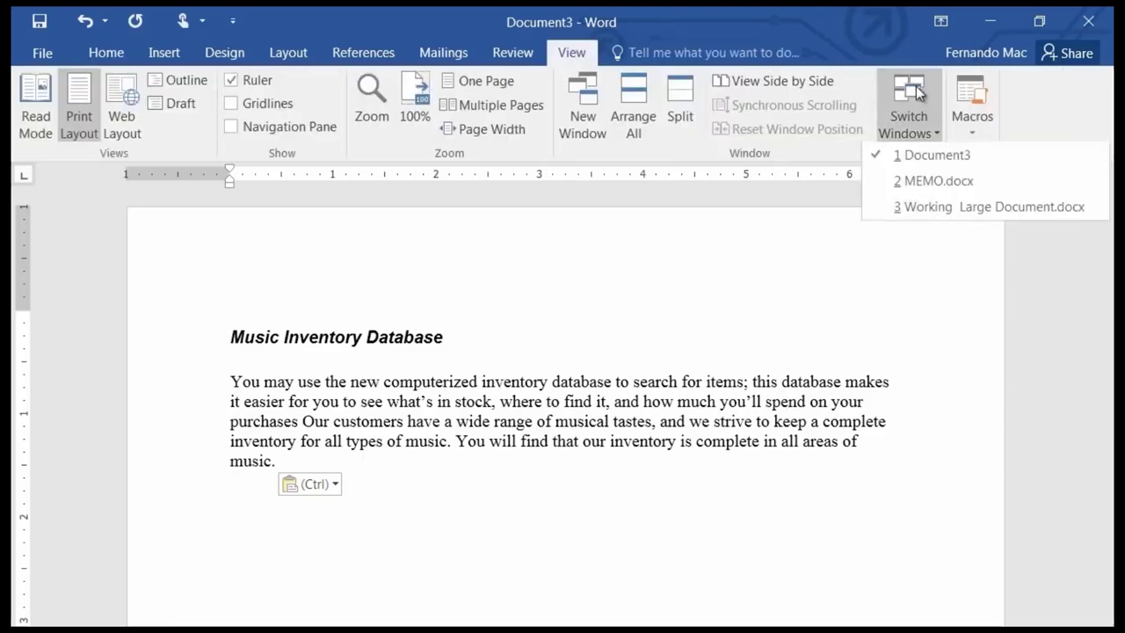
left_click(960, 211)
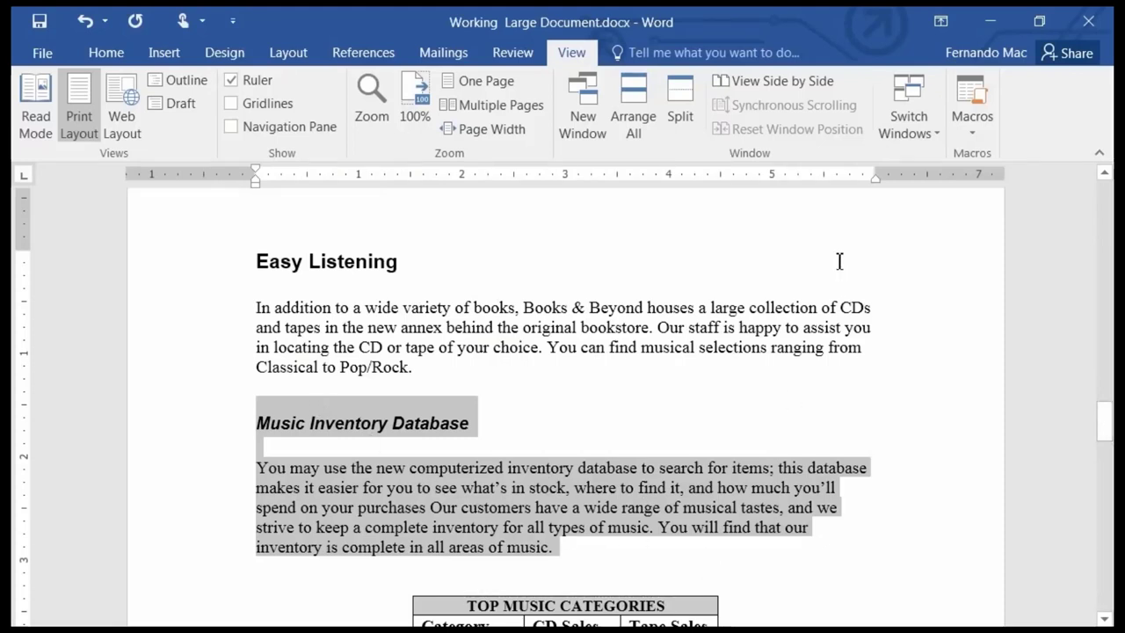
left_click(888, 132)
left_click(907, 152)
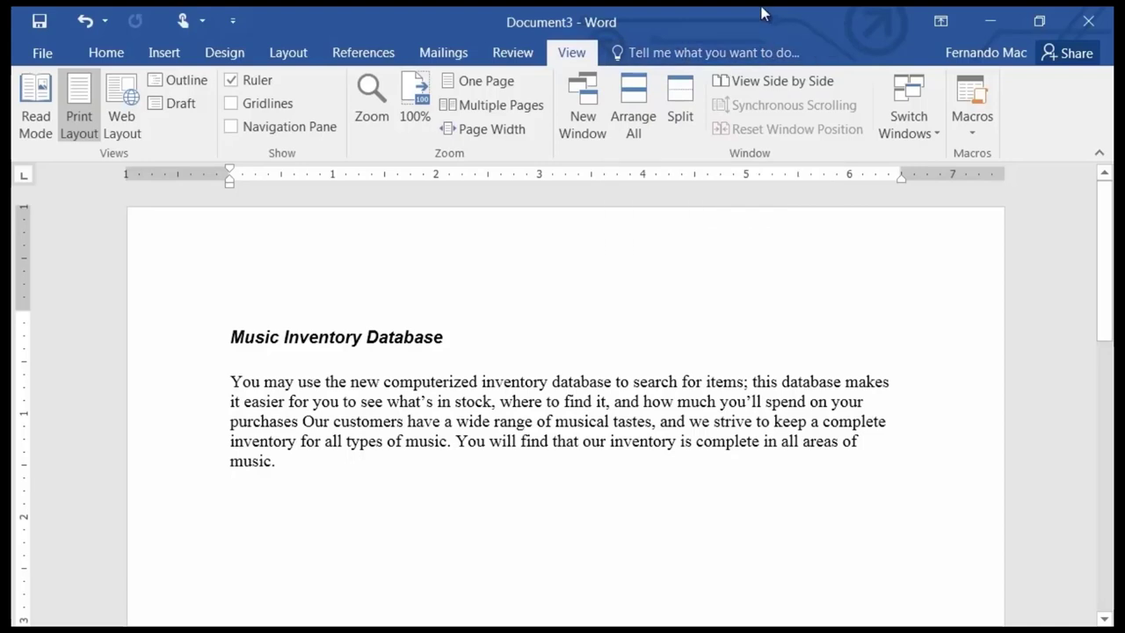
Apply Bullets, found through a Tell me search for "bull", to the new line holding "b".
type("b")
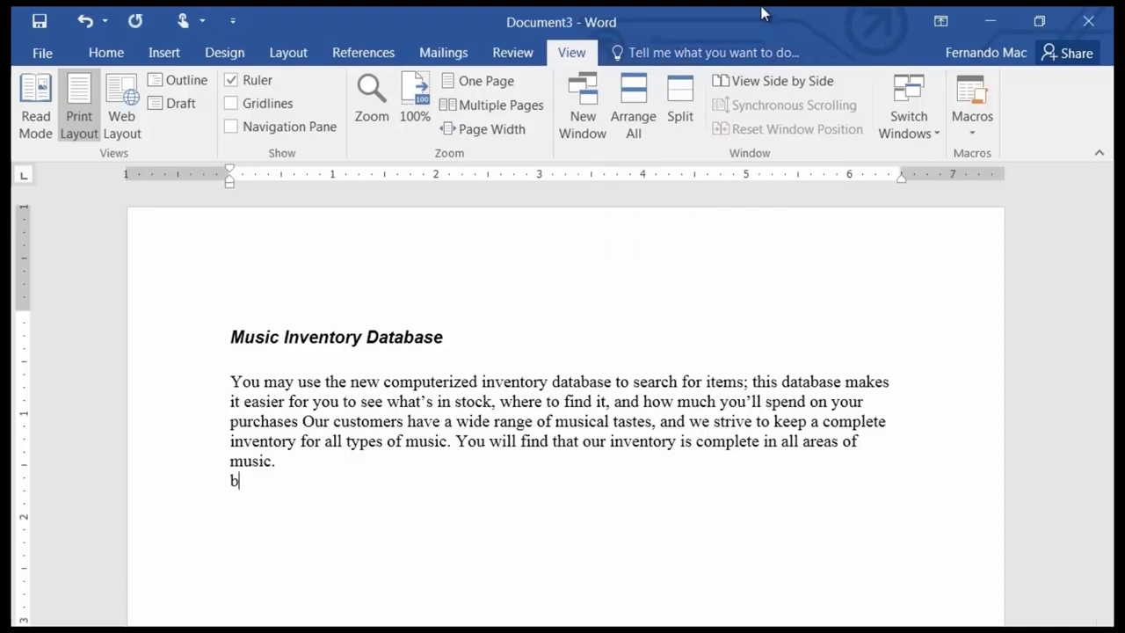
left_click(684, 58)
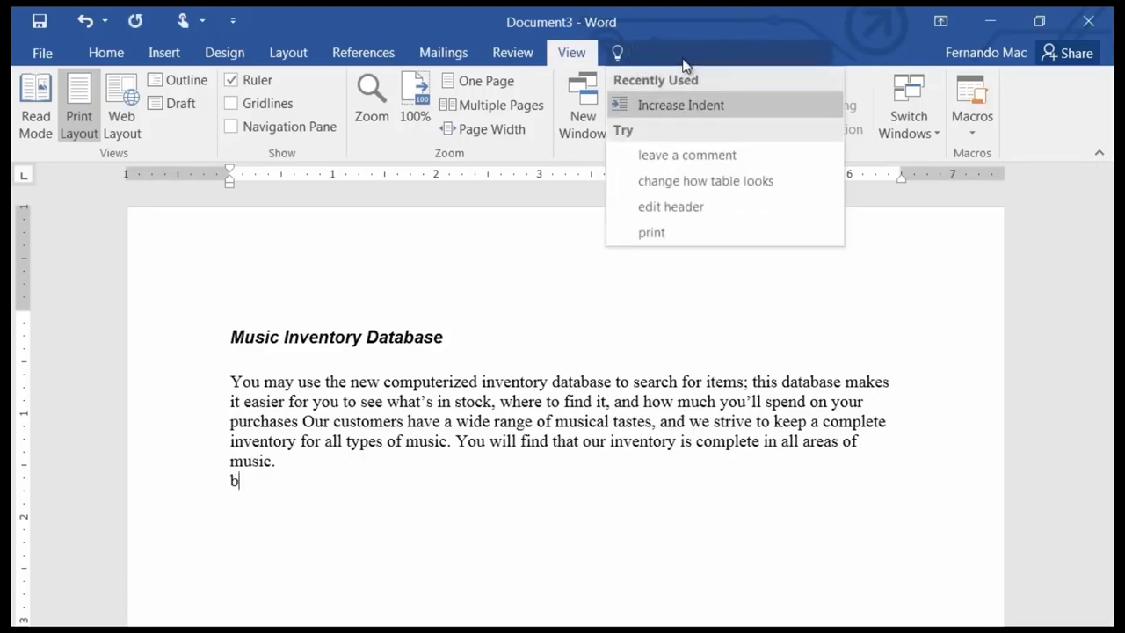
type("bull")
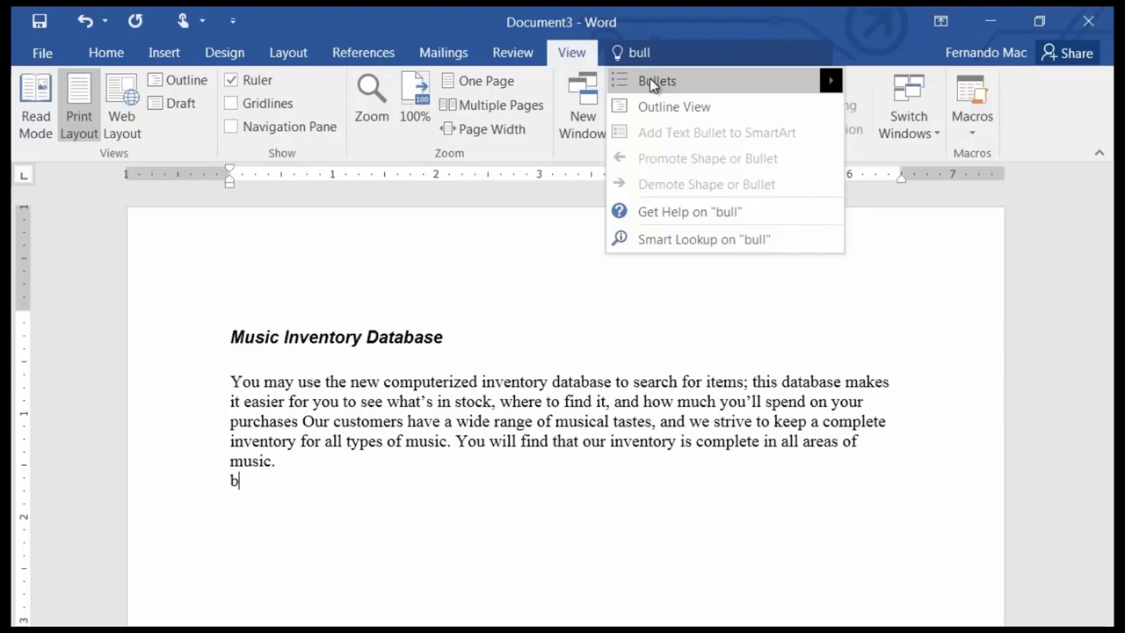
left_click(650, 78)
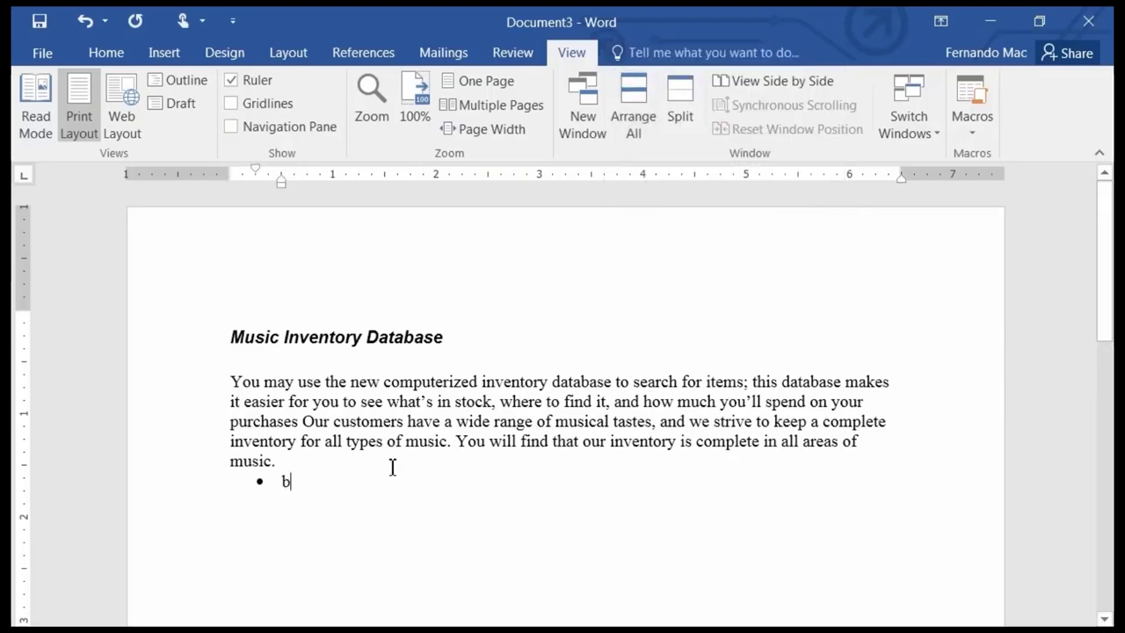
Replace "b" with a Rock bullet and indented sub-items Rock & Roll and Headbanger Rock.
key("BackSpace")
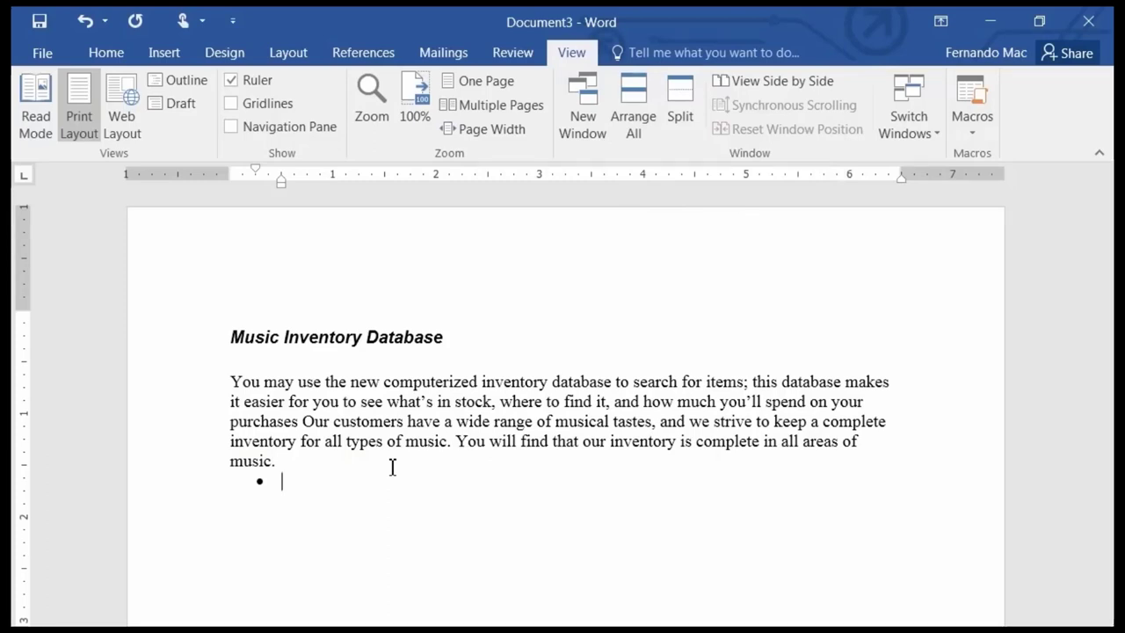
type("Rock")
key("Return")
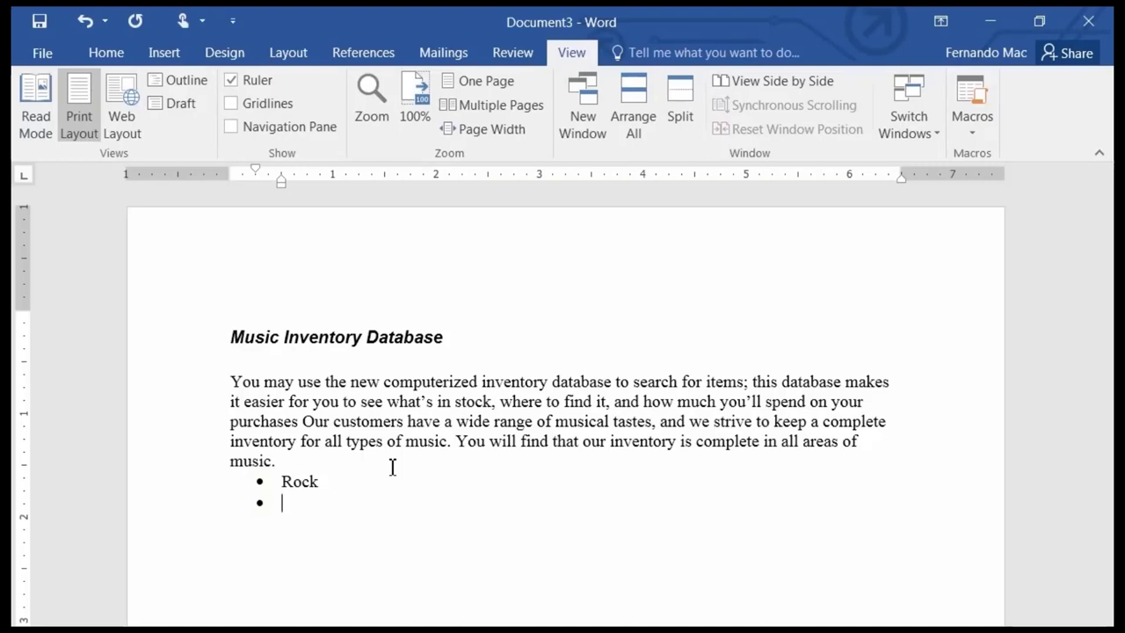
key("Tab")
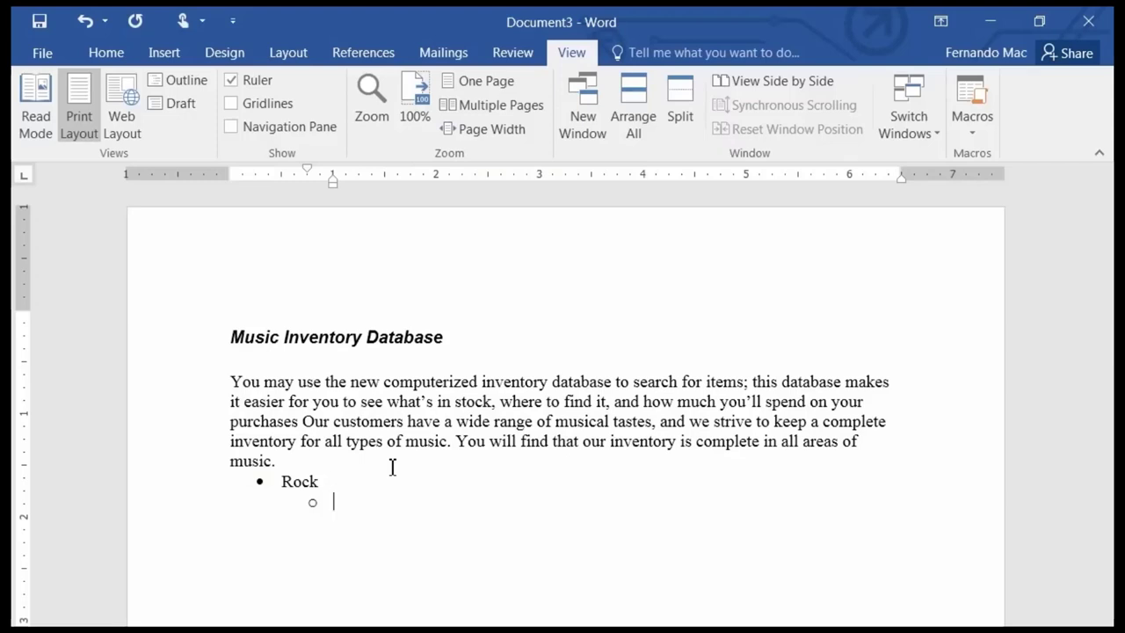
type("Rock")
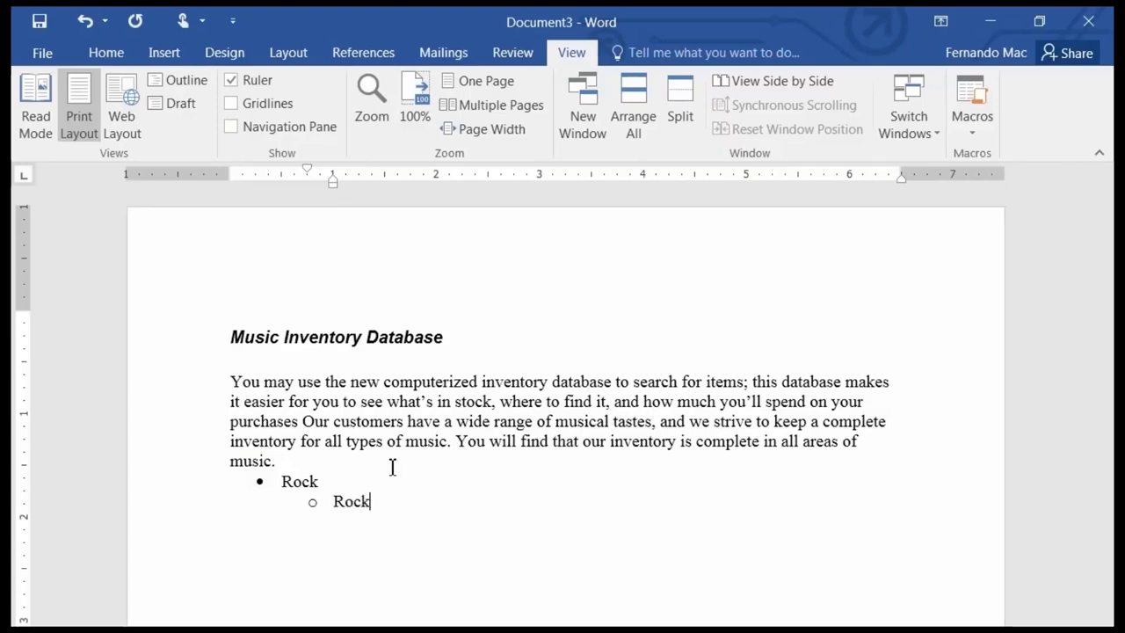
type(" & Roll")
key("Return")
type("Headb")
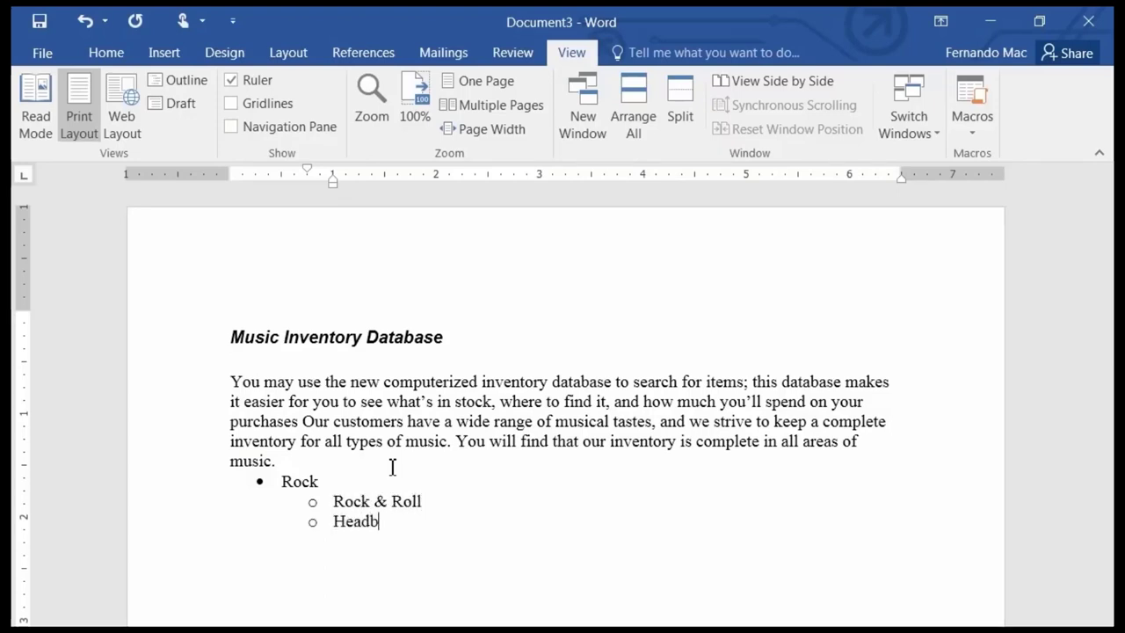
type("anger Rock")
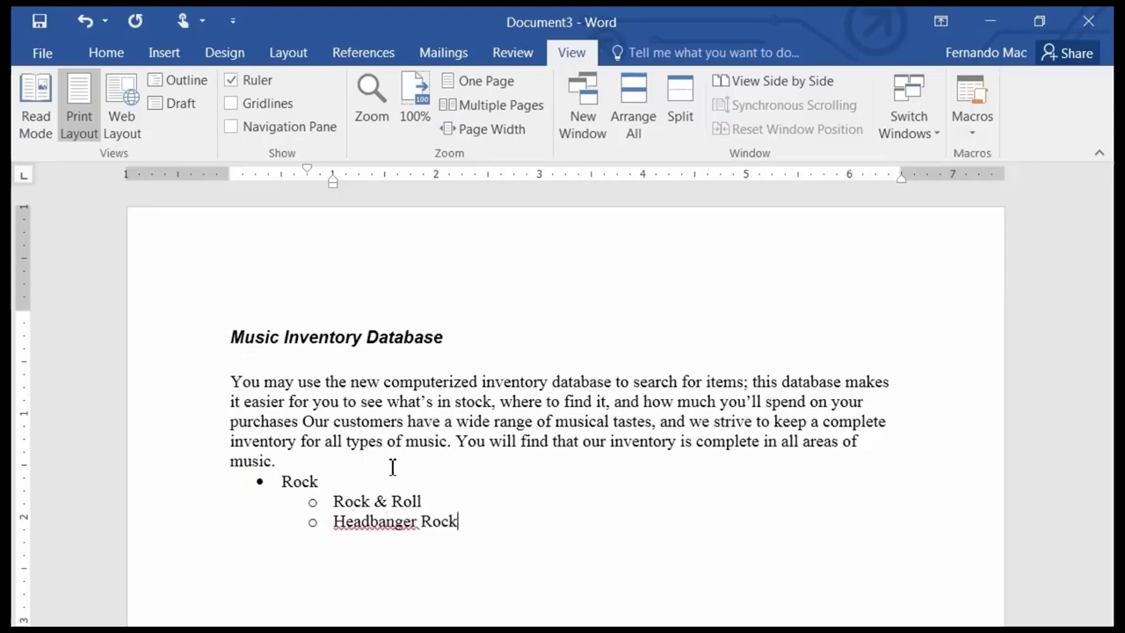
key("Return")
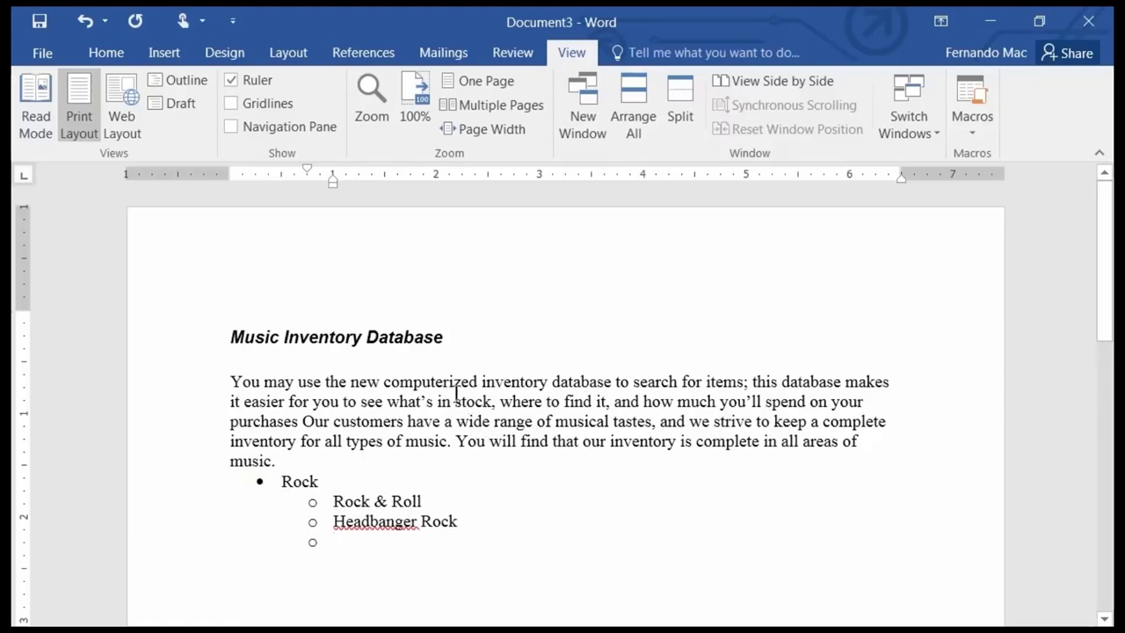
Promote the empty item to the top level and add Gospel and Jazz bullets.
key("Tab")
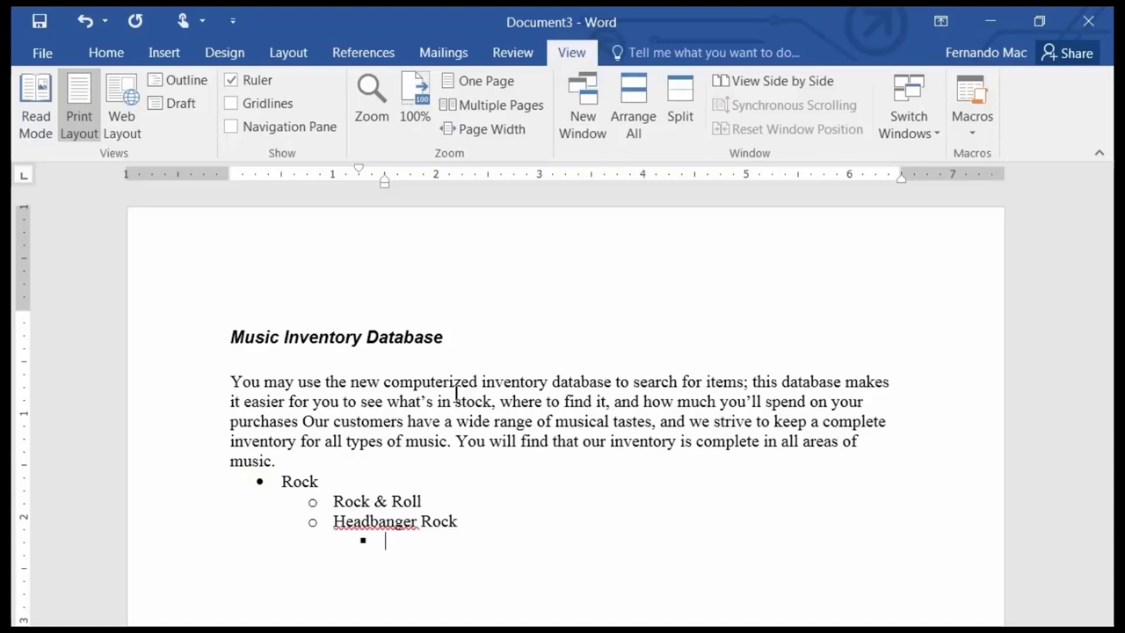
key("shift+Tab")
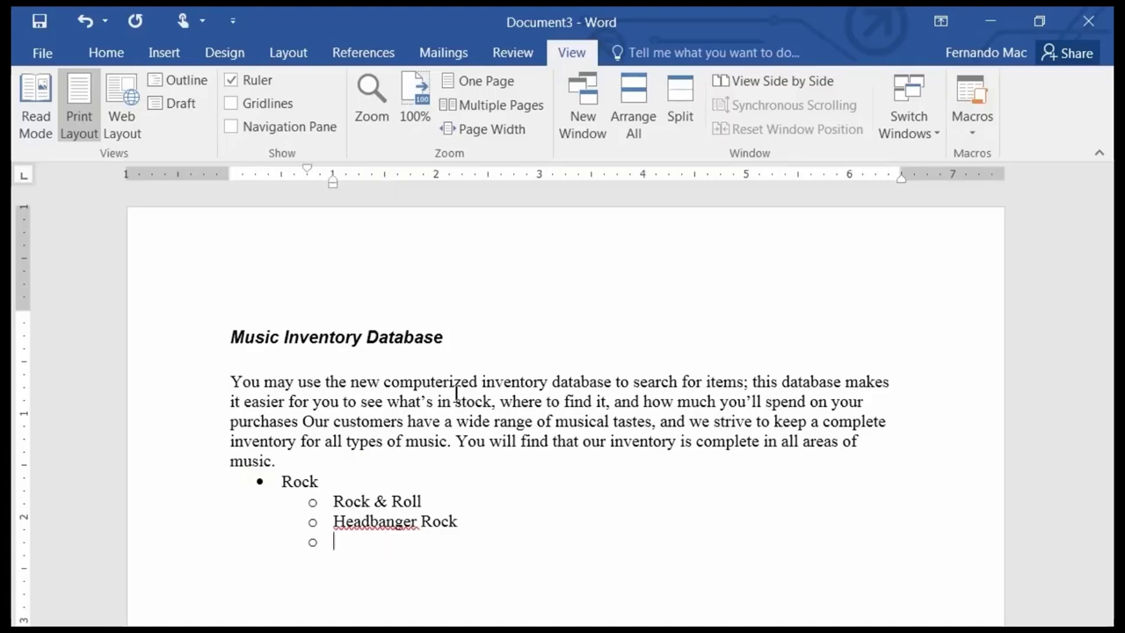
key("shift+Tab")
type("Gospel")
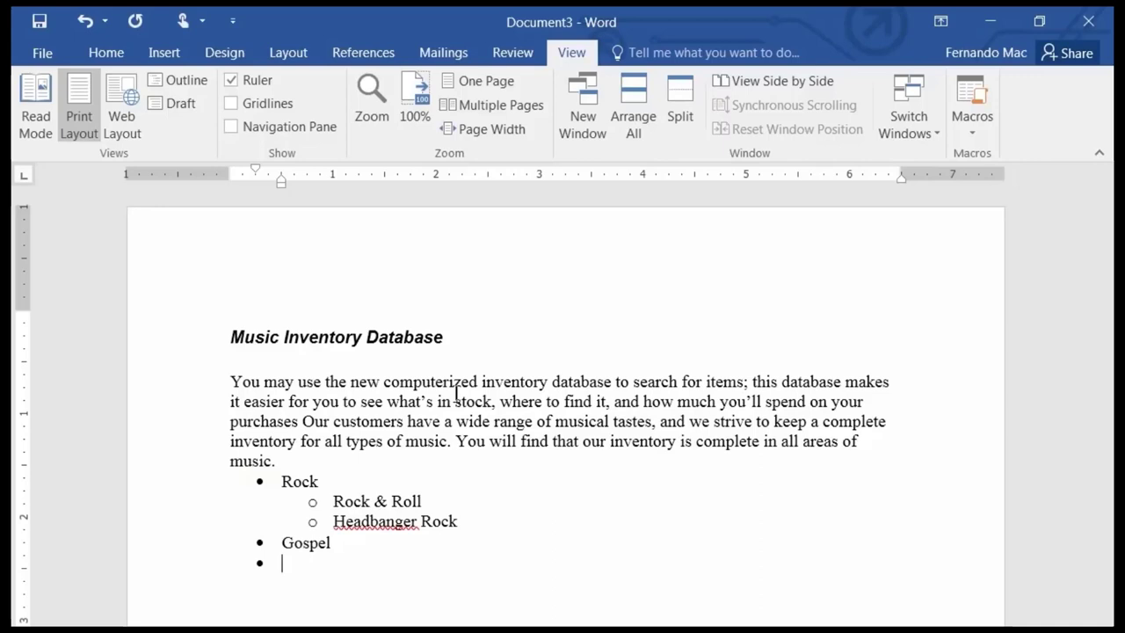
type("Jazz")
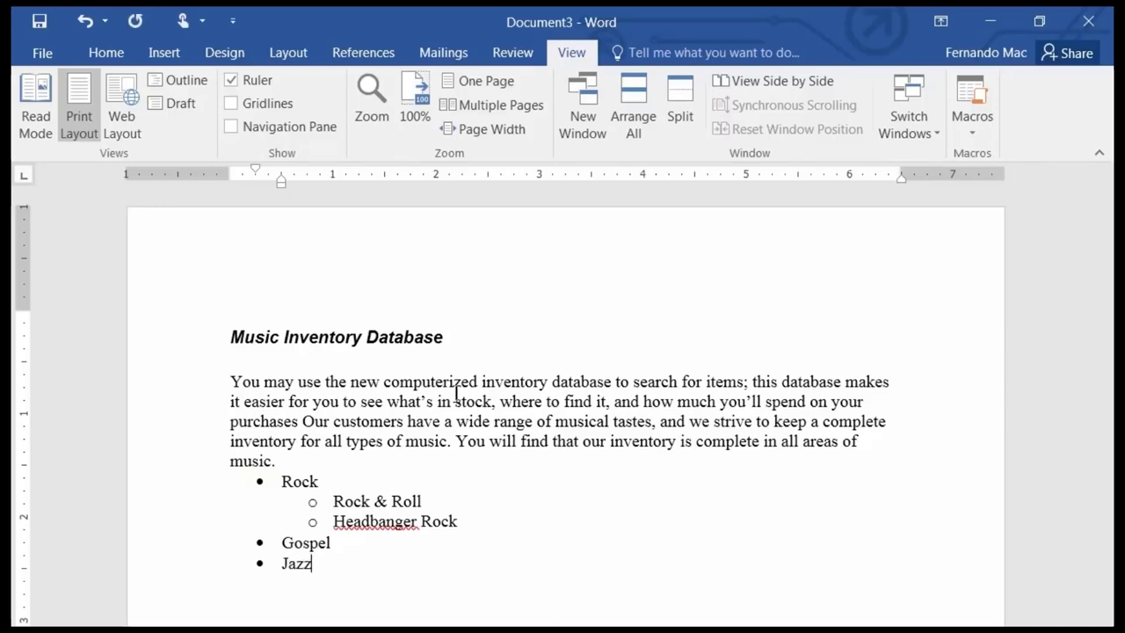
key("Return")
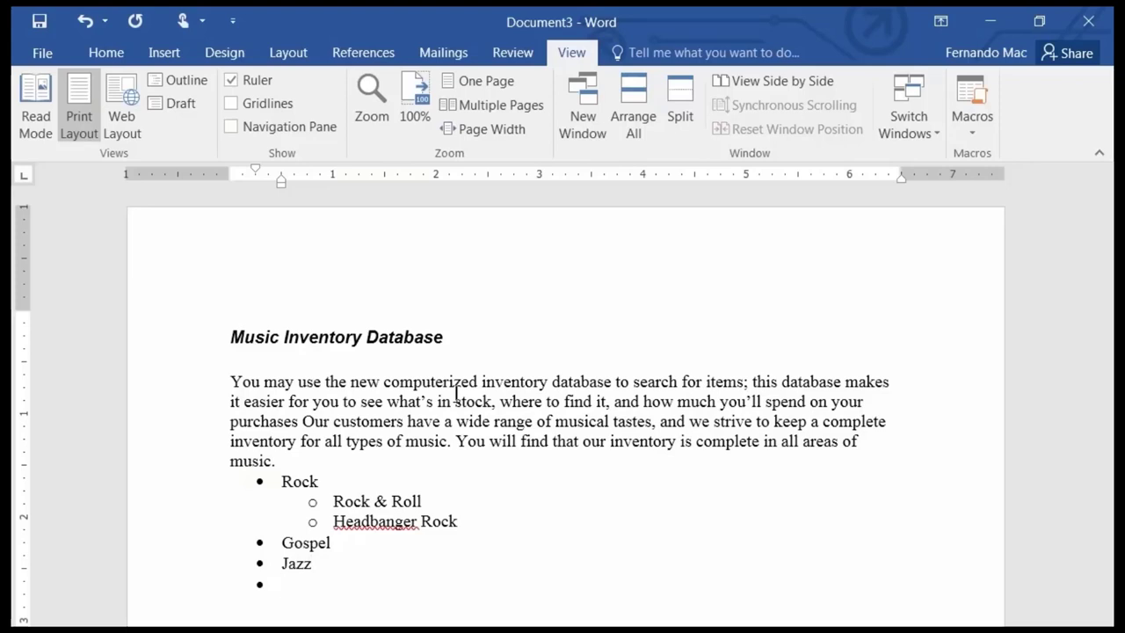
Add indented sub-items Swing, Bebop, Post Bop, Modern and Soft Jazz under Jazz.
key("Tab")
type("Swing")
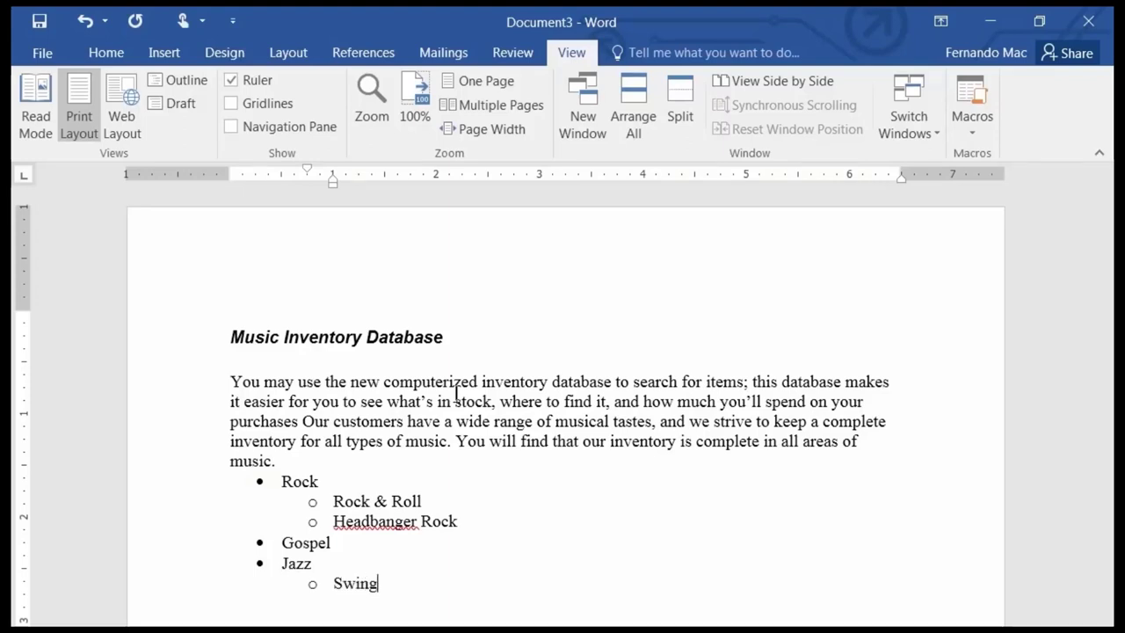
key("Return")
type("Bebop")
key("Return")
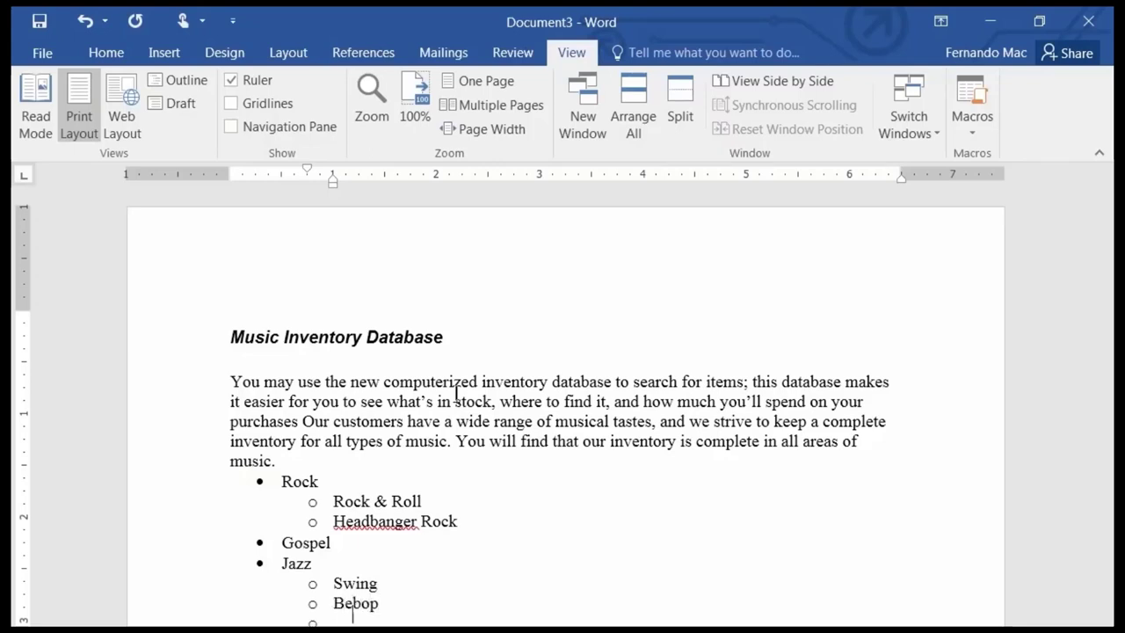
type("Post Bop")
key("Return")
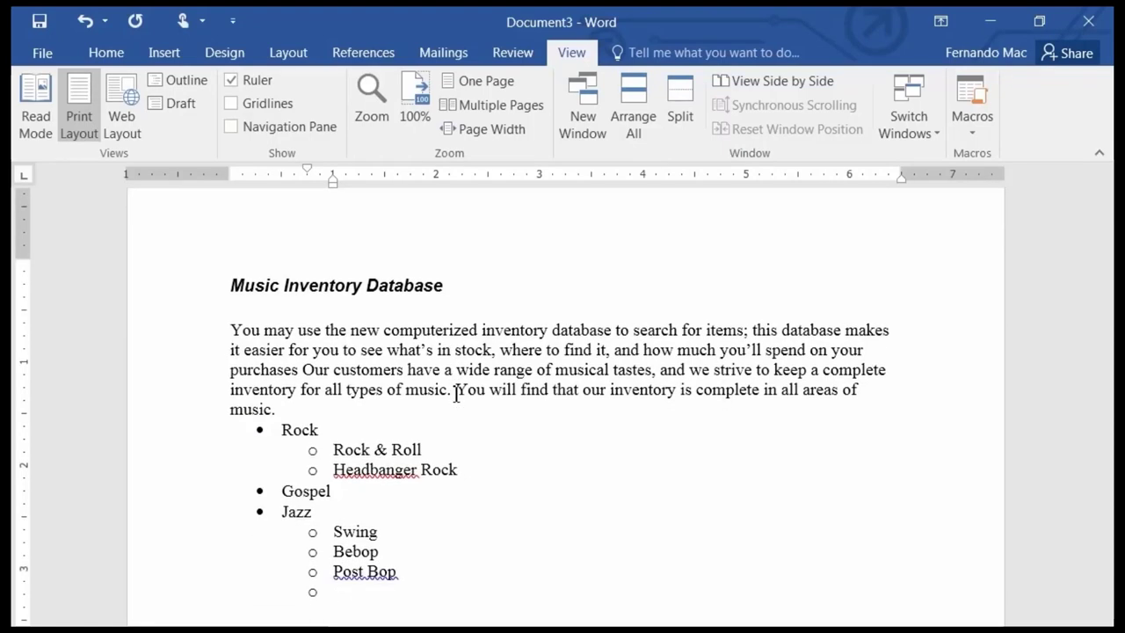
type("Moder")
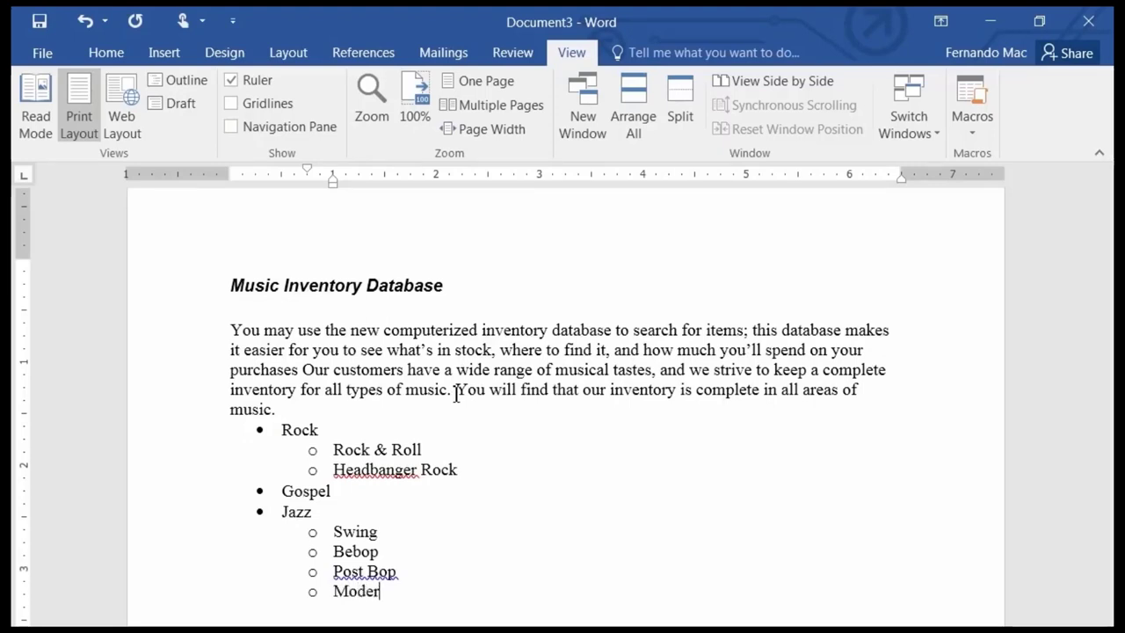
type("n")
key("Return")
type("Soft J")
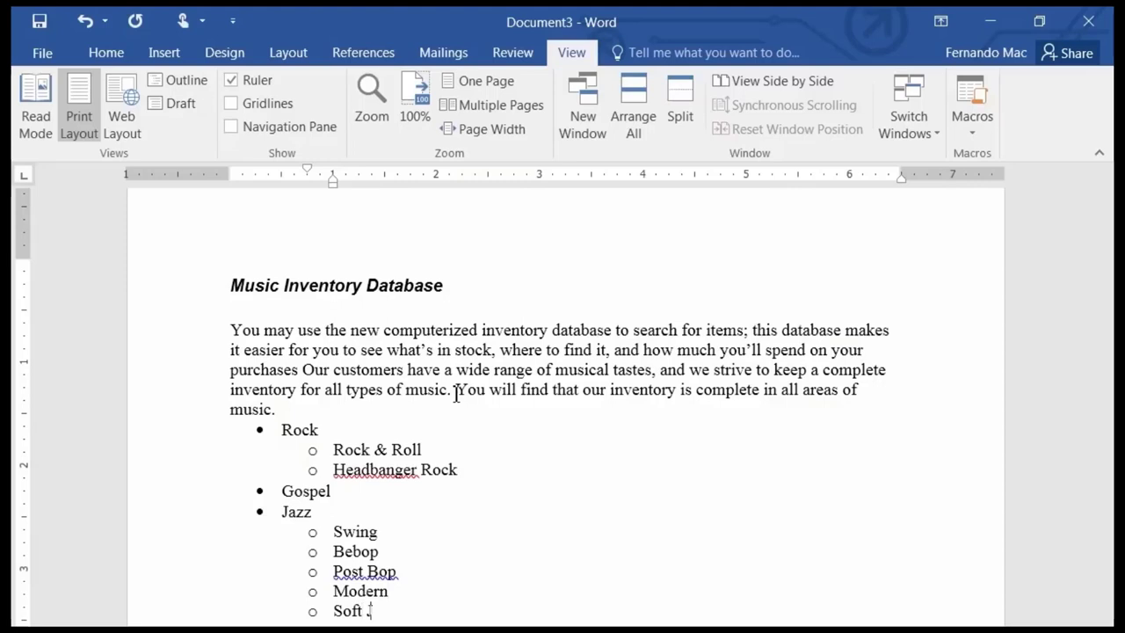
type("azz")
Promote the empty item after Soft Jazz to the top level and remove its bullet.
key("Return")
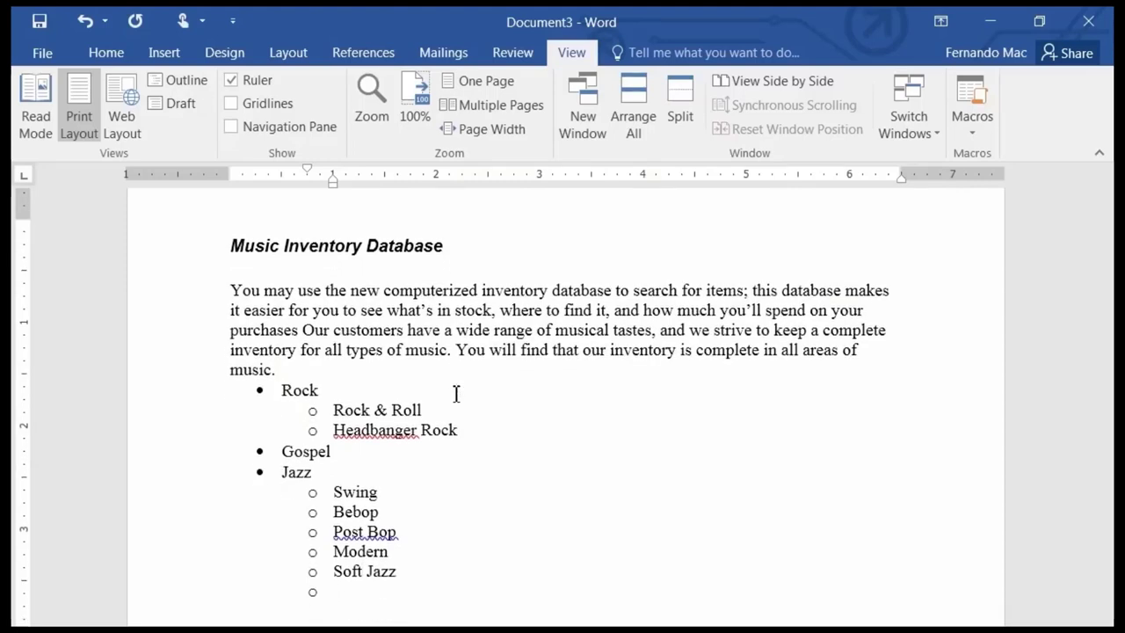
key("Tab")
key("Tab")
key("Tab")
key("Tab")
key("Tab")
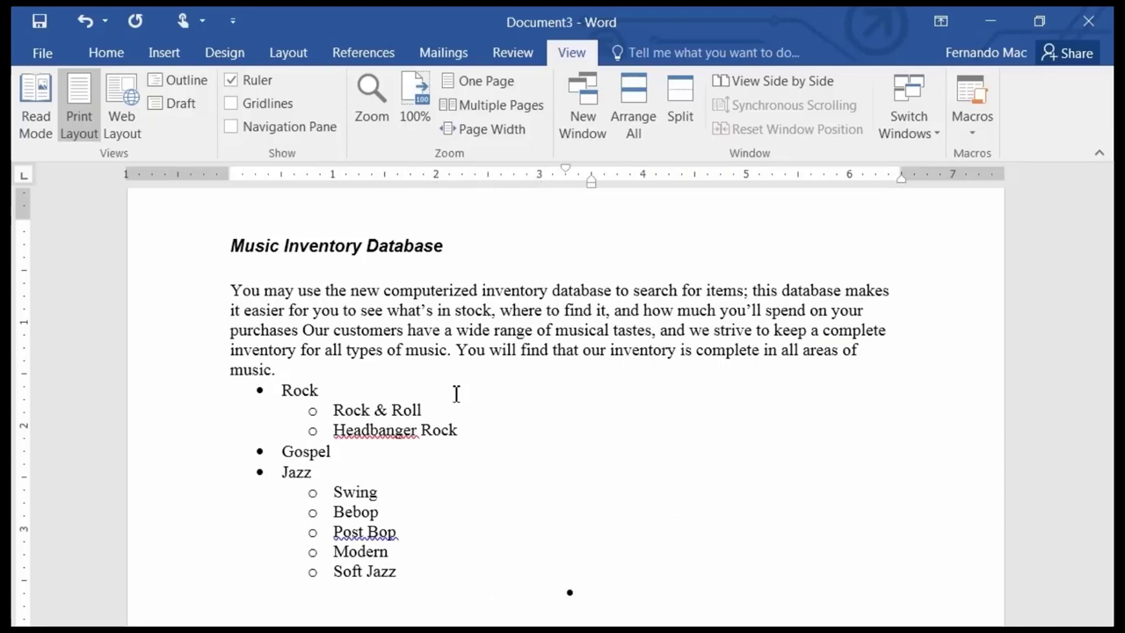
key("shift+Tab")
key("shift+Tab")
key("shift+Tab")
key("shift+Tab")
key("shift+Tab")
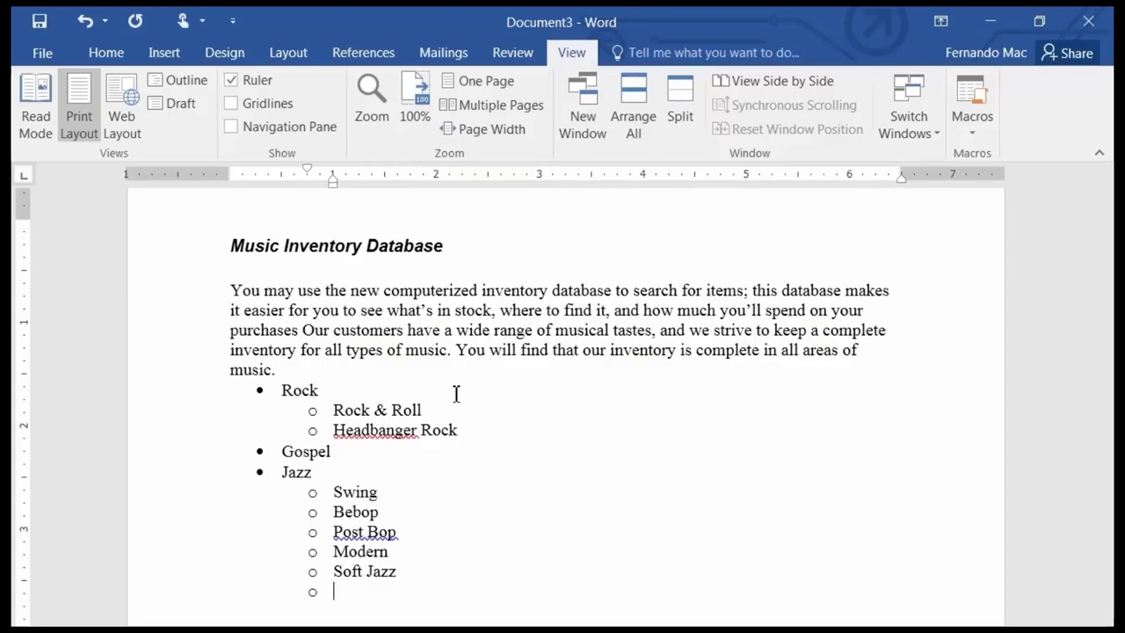
key("shift+Tab")
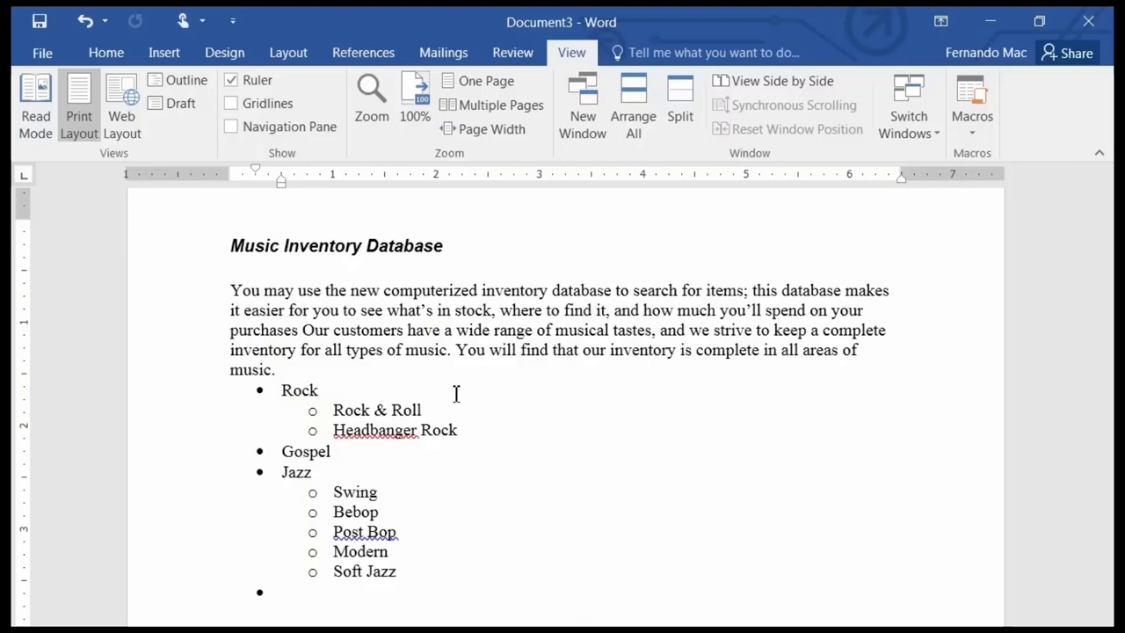
key("Return")
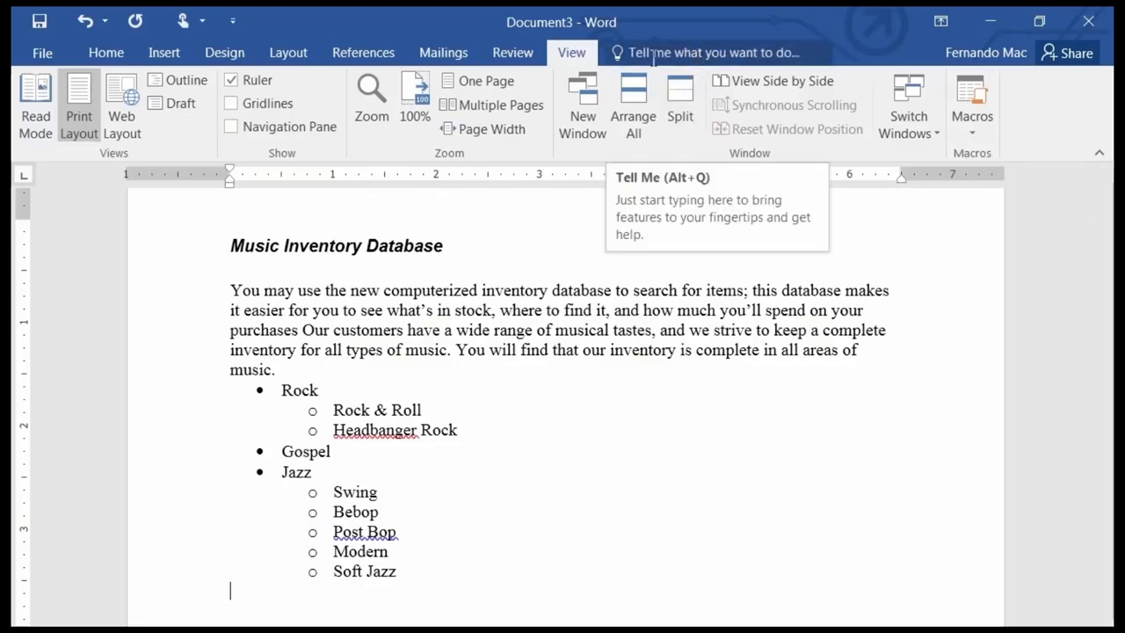
Give the empty line a hollow-circle bullet, then promote it and remove the bullet.
left_click(705, 60)
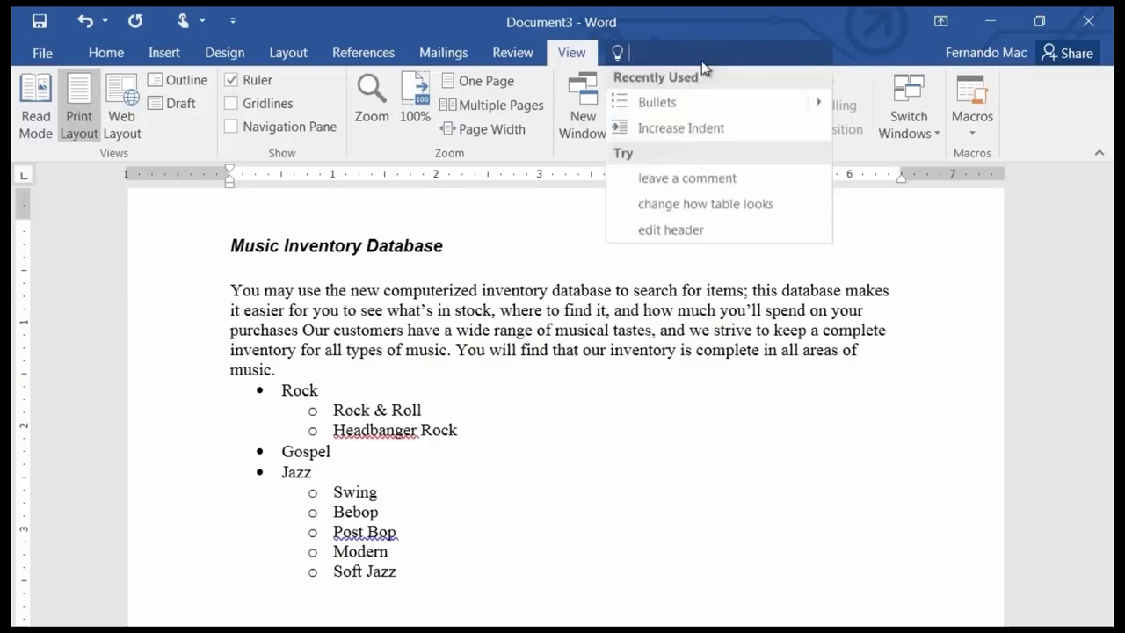
left_click(678, 113)
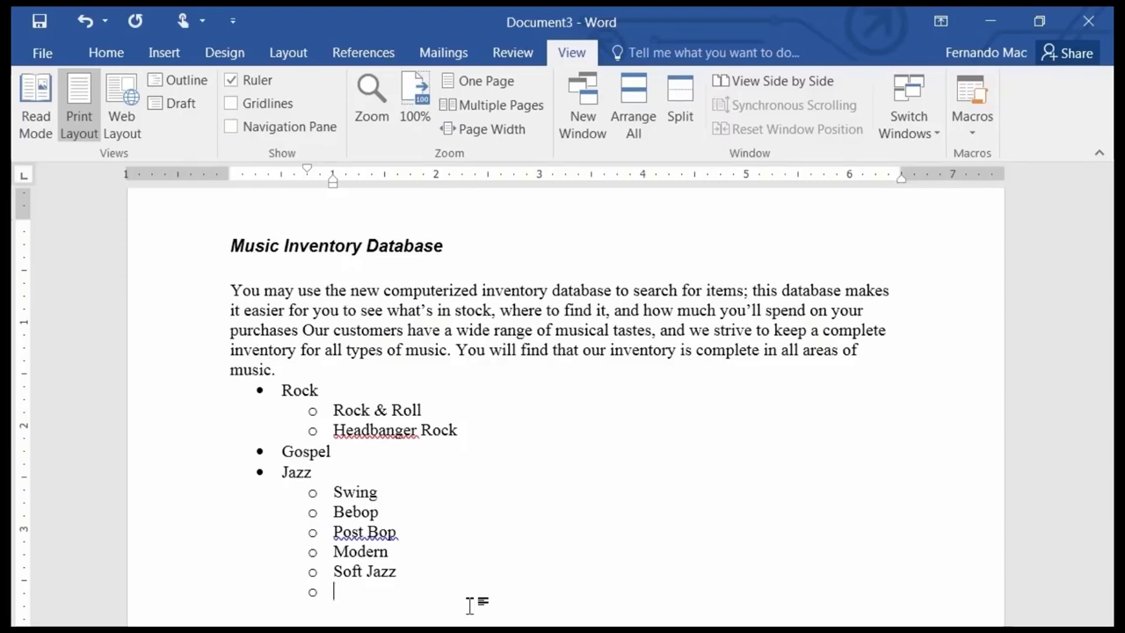
key("shift+Tab")
key("BackSpace")
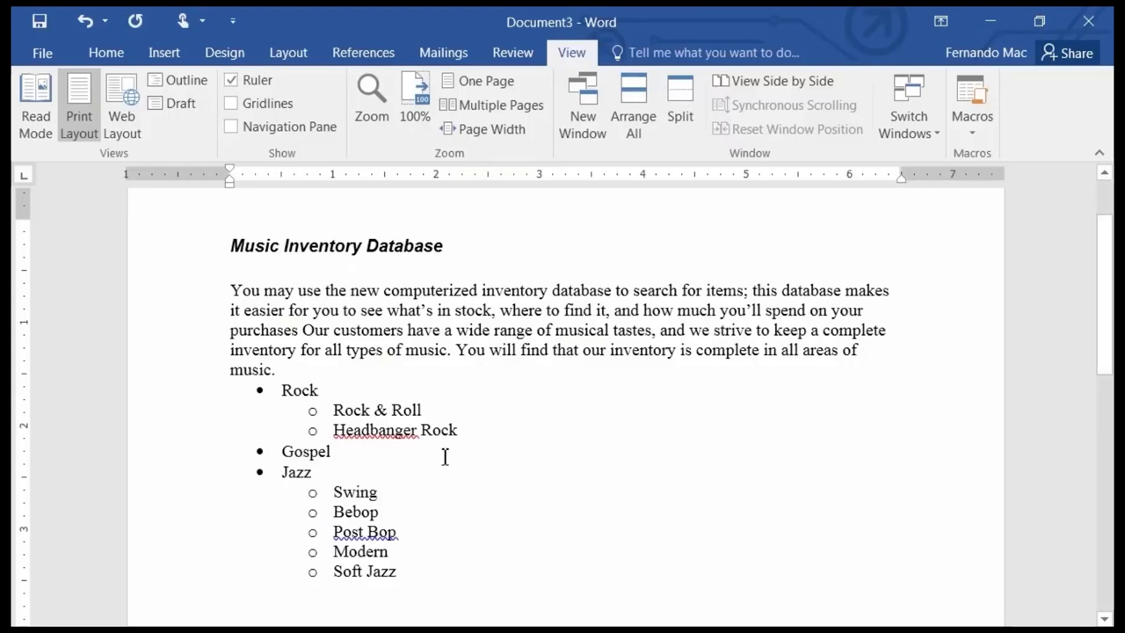
On the Home tab, preview the Bullets and Numbering galleries without applying a style.
left_click(106, 58)
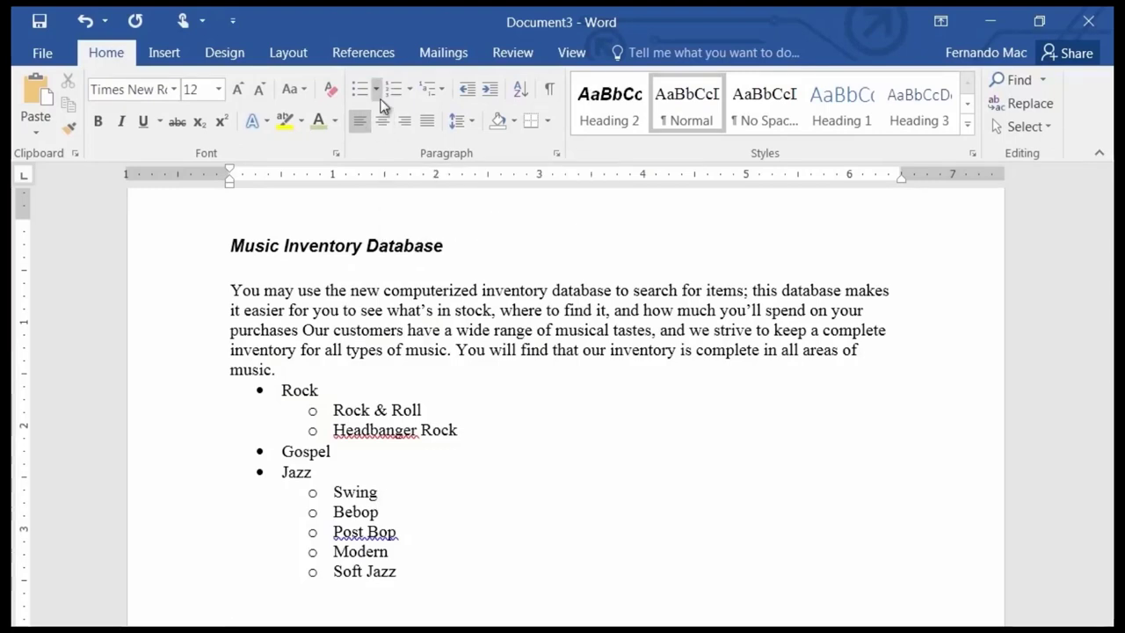
left_click(378, 90)
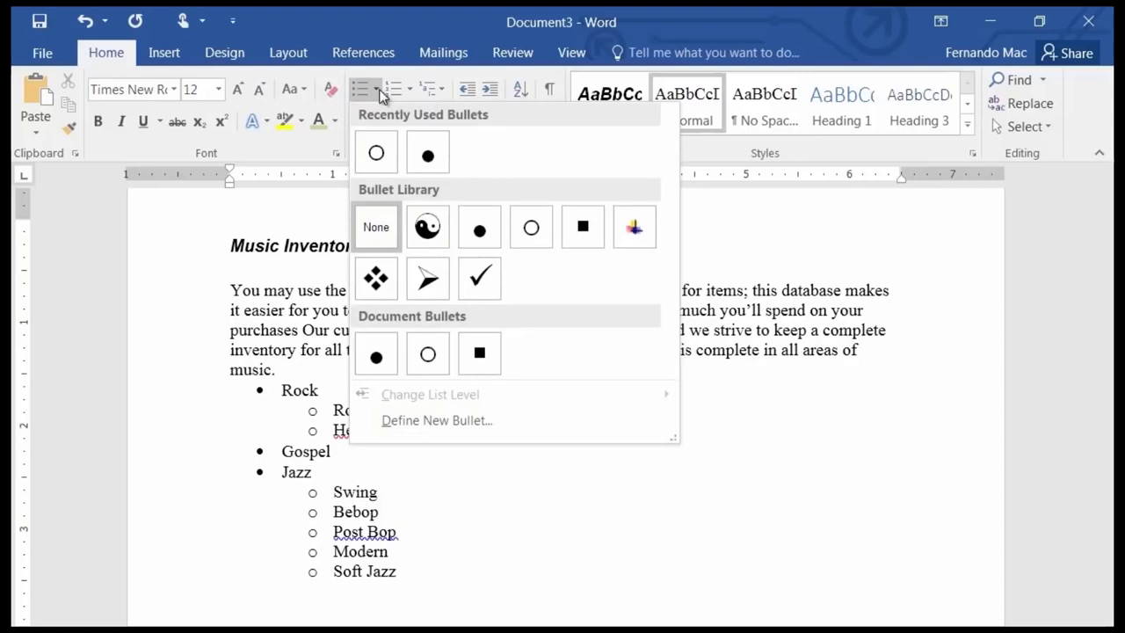
left_click(381, 91)
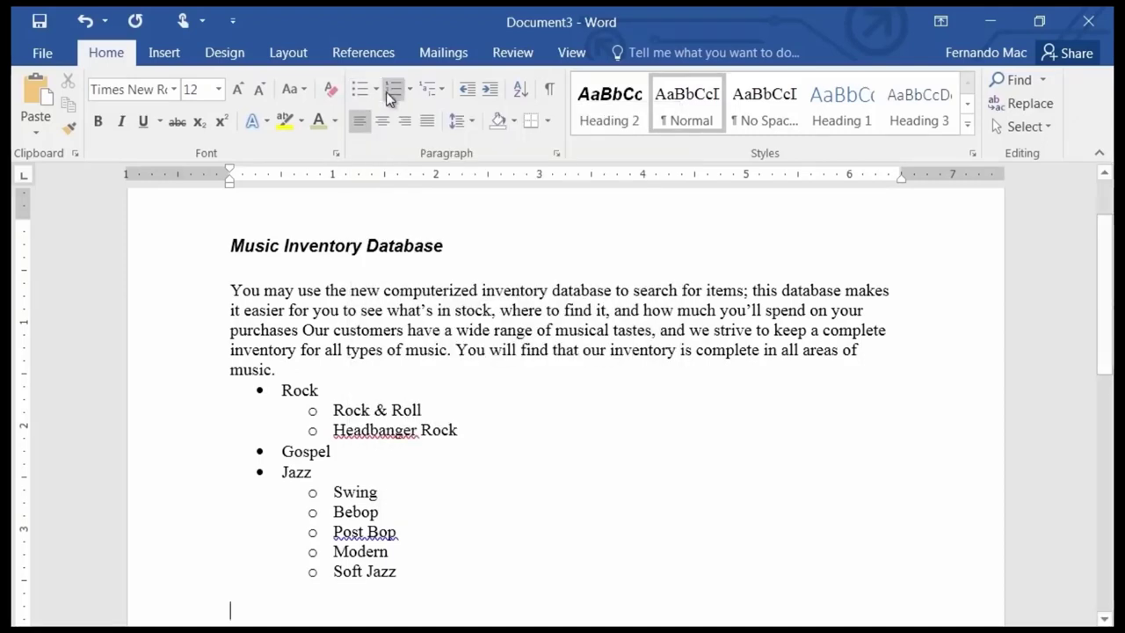
left_click(412, 94)
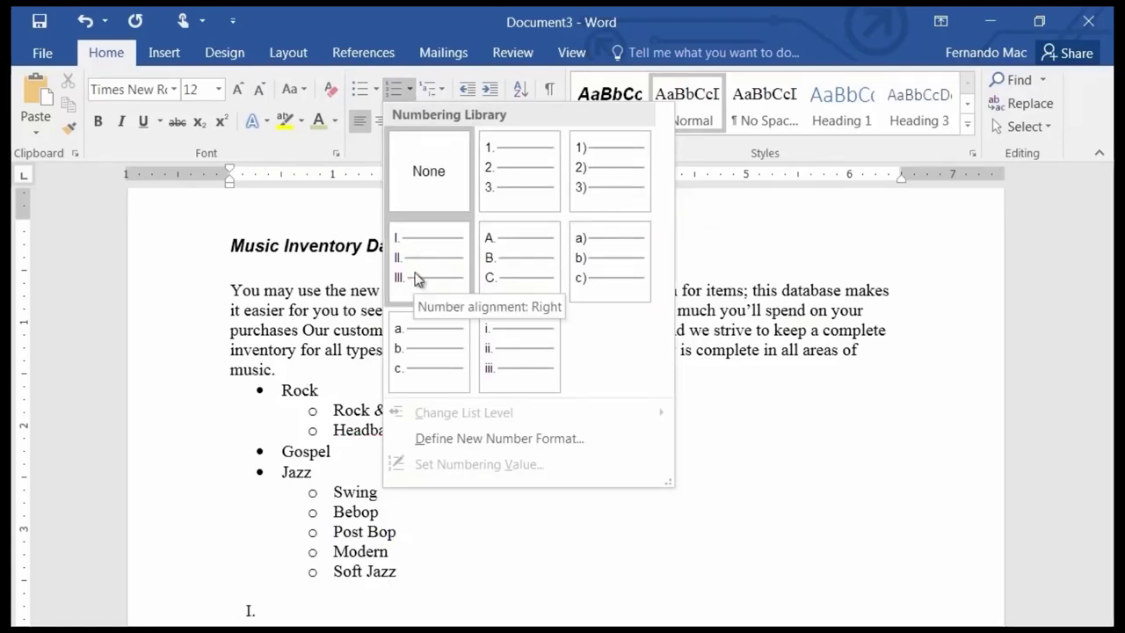
Apply 1) 2) 3) numbering to the empty line below Soft Jazz.
left_click(442, 92)
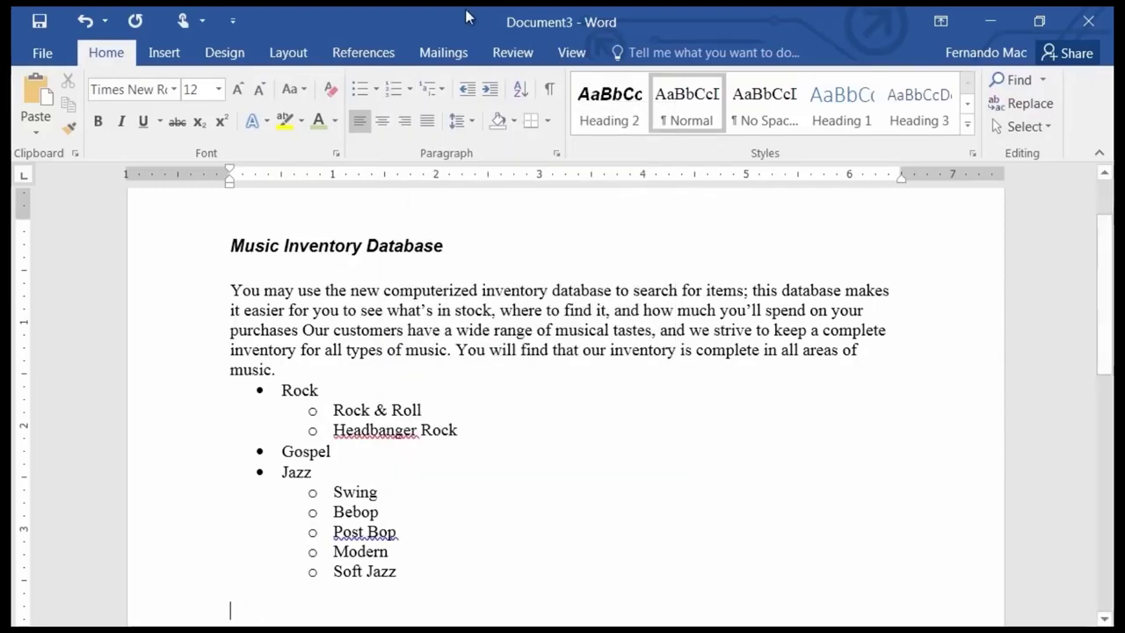
left_click(408, 86)
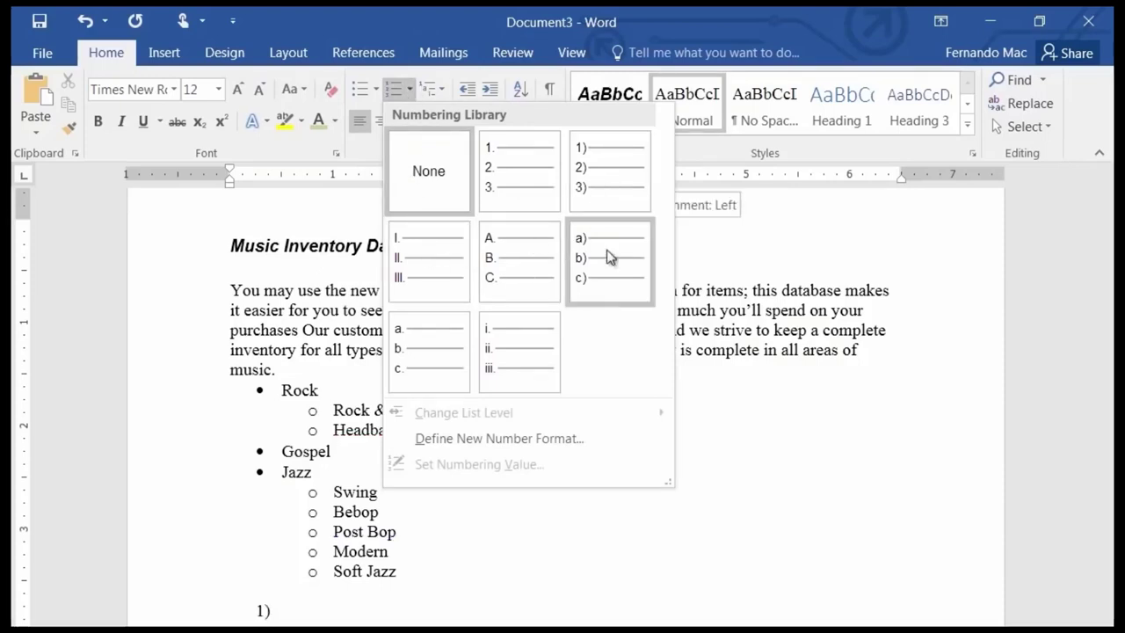
left_click(619, 178)
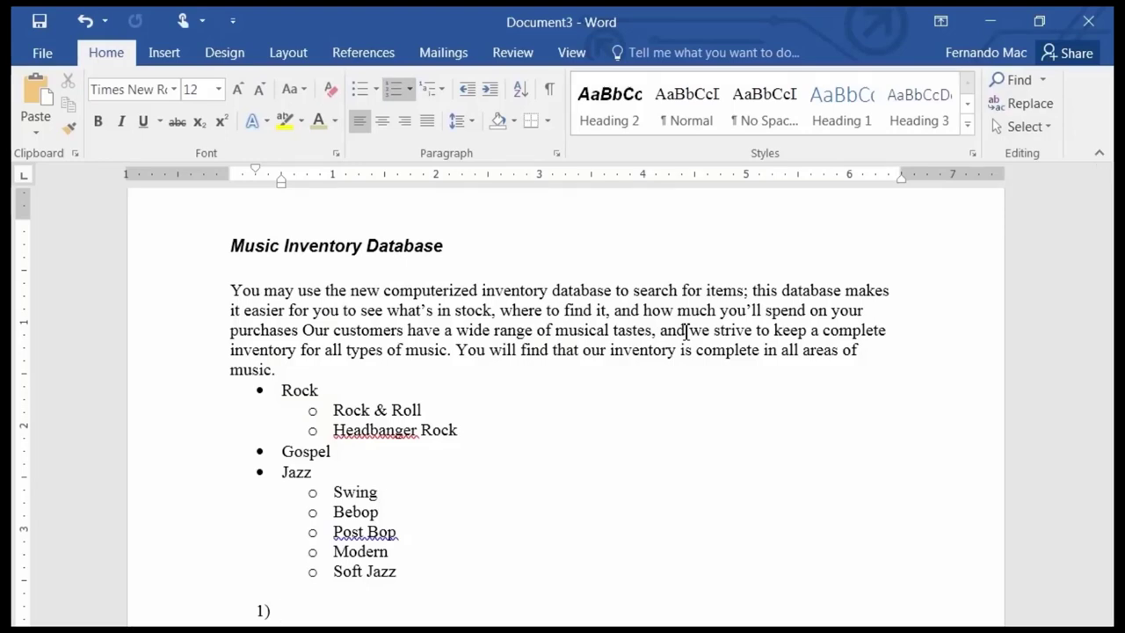
Type list items 'Get out my horn', 'put the horn together', 'Take out the music', leaving an empty fourth item.
type("Get out ")
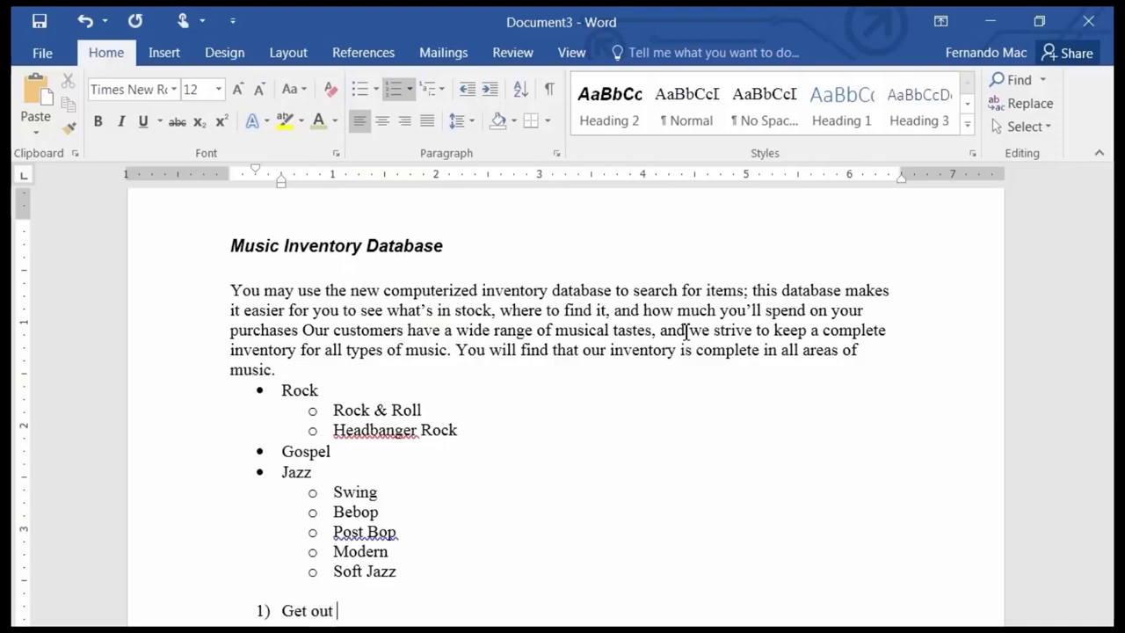
type("my horn")
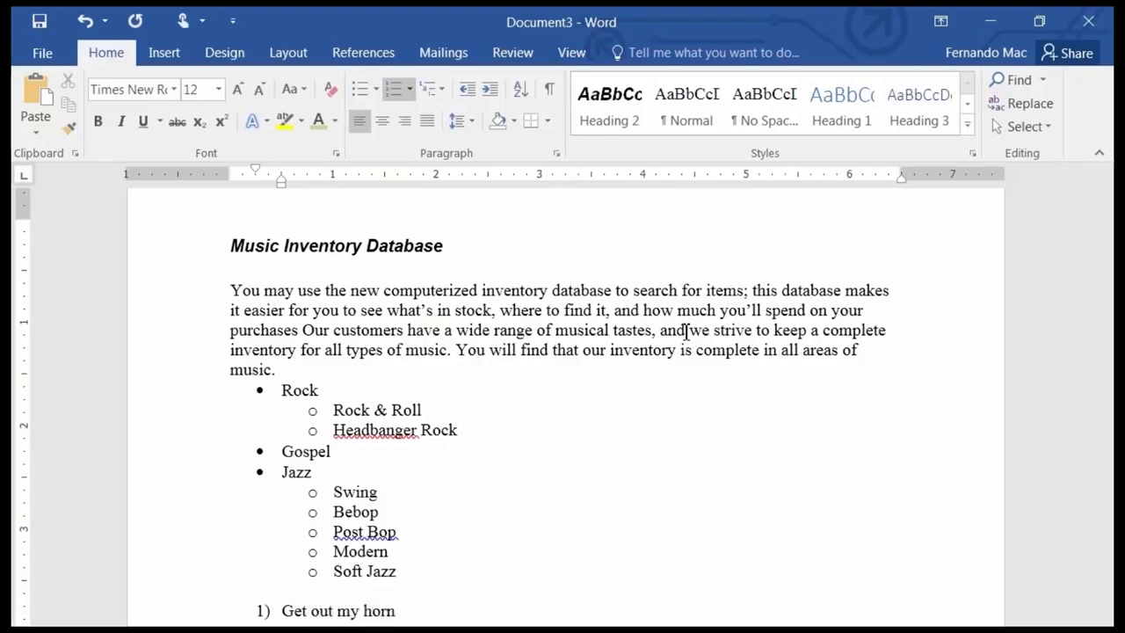
key("Return")
type("p")
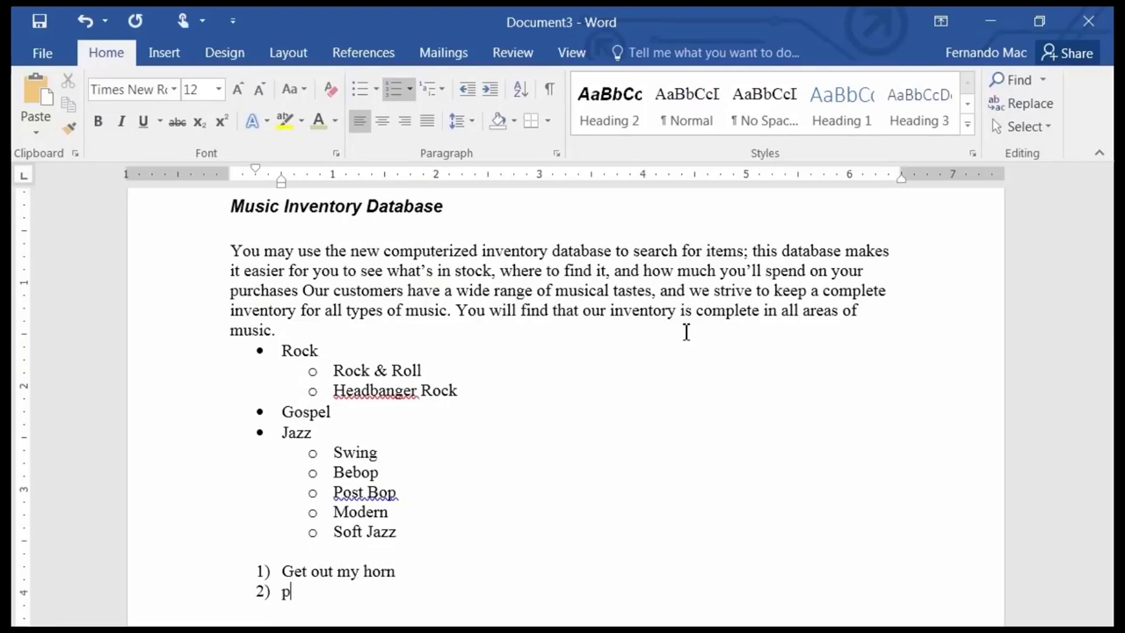
type("ut")
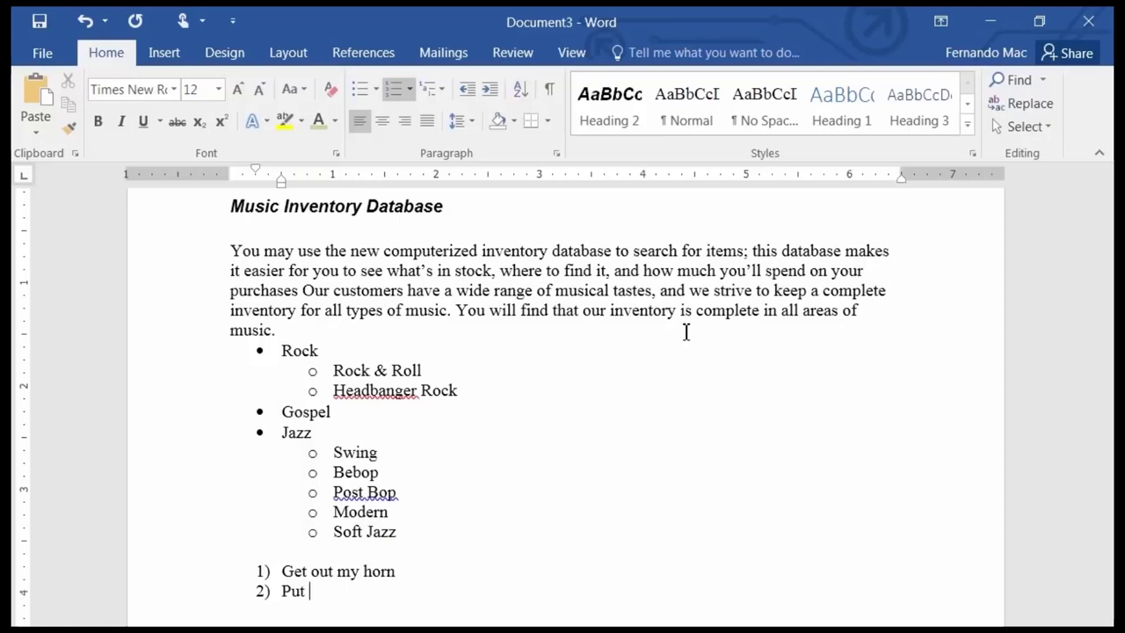
type("the hor")
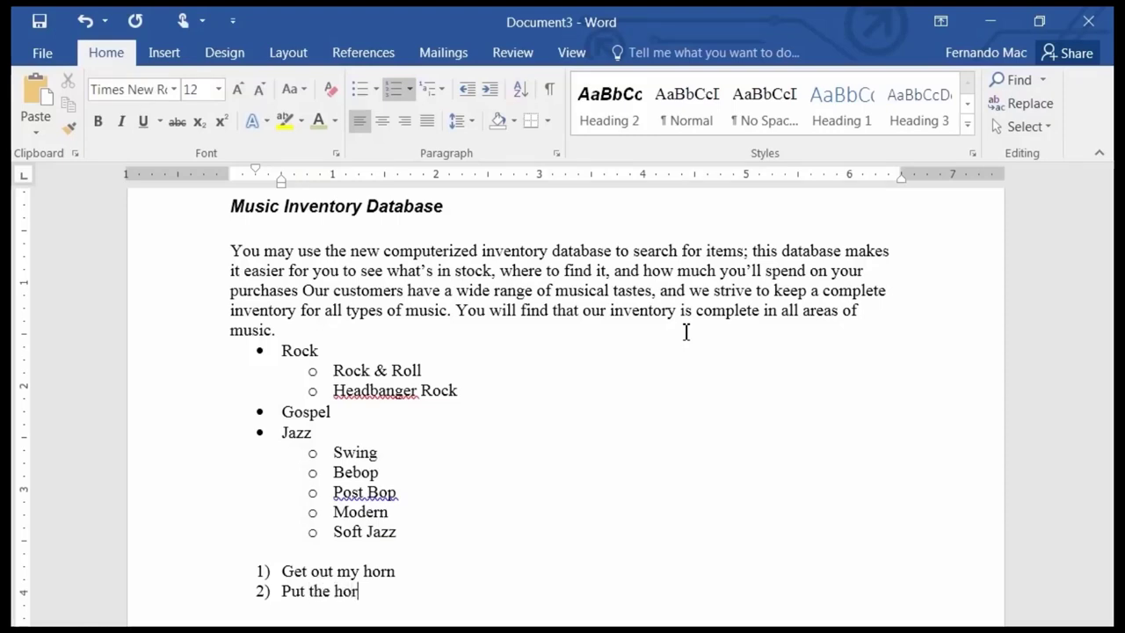
type("n together")
key("Return")
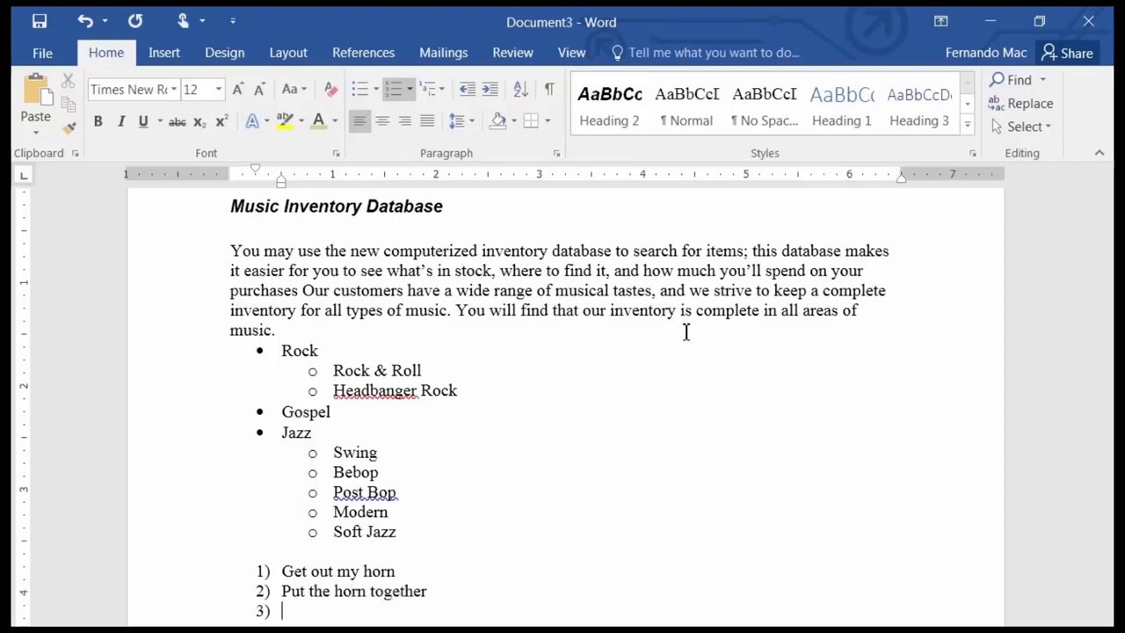
type("Take out the music")
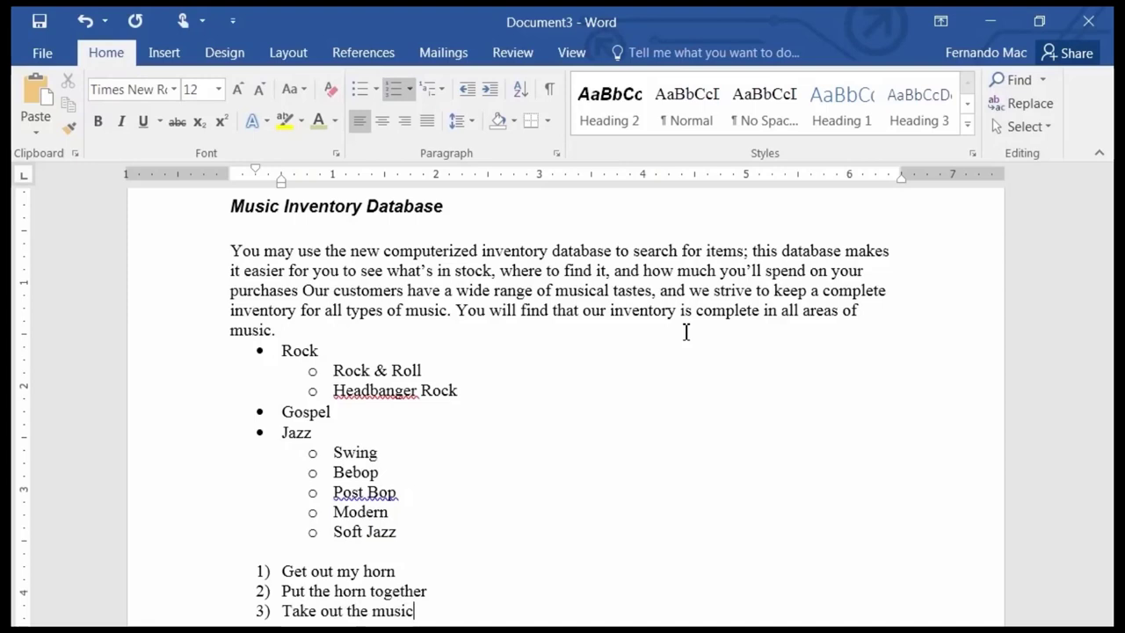
key("Return")
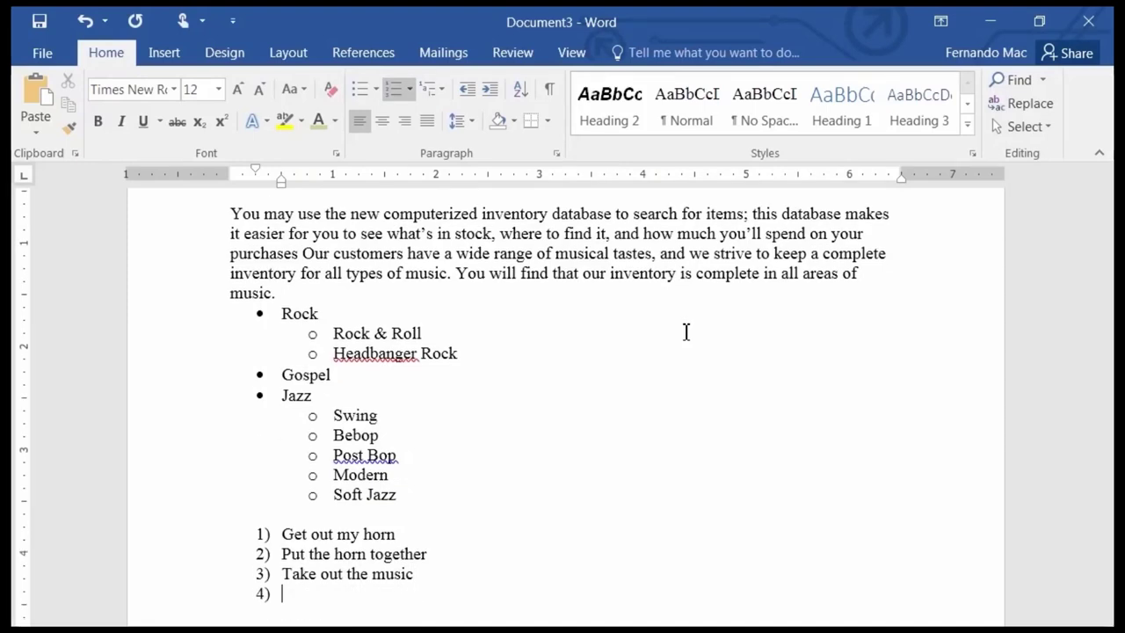
Demote item 4 to sub-step a. reading 'Decide whetehr it will be Bebop or Swing'.
key("Tab")
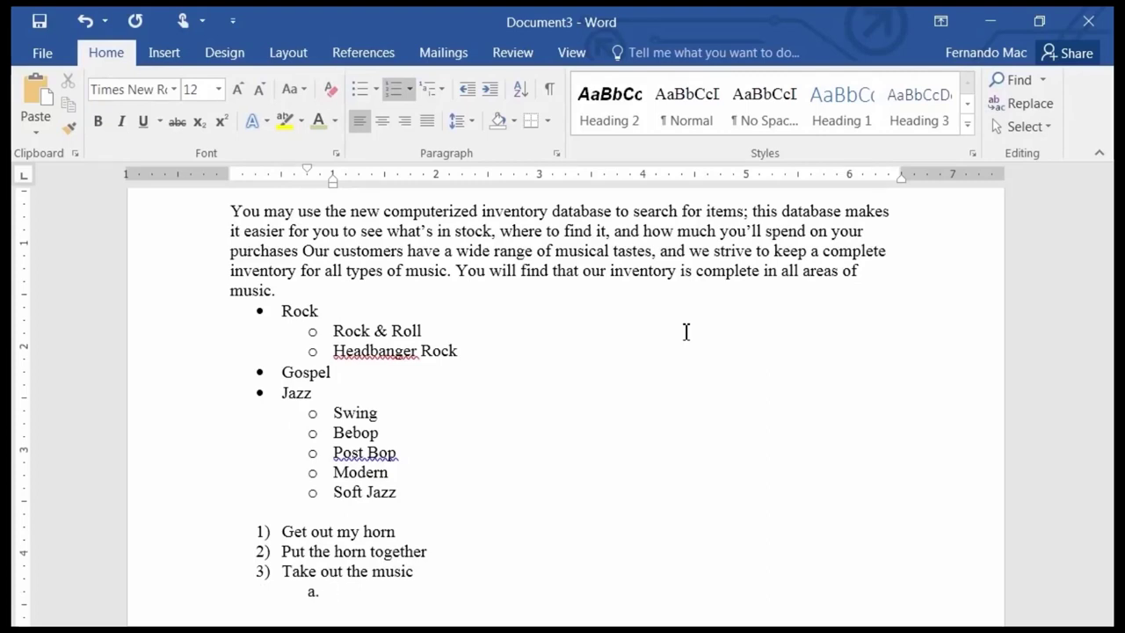
type("Decide whete")
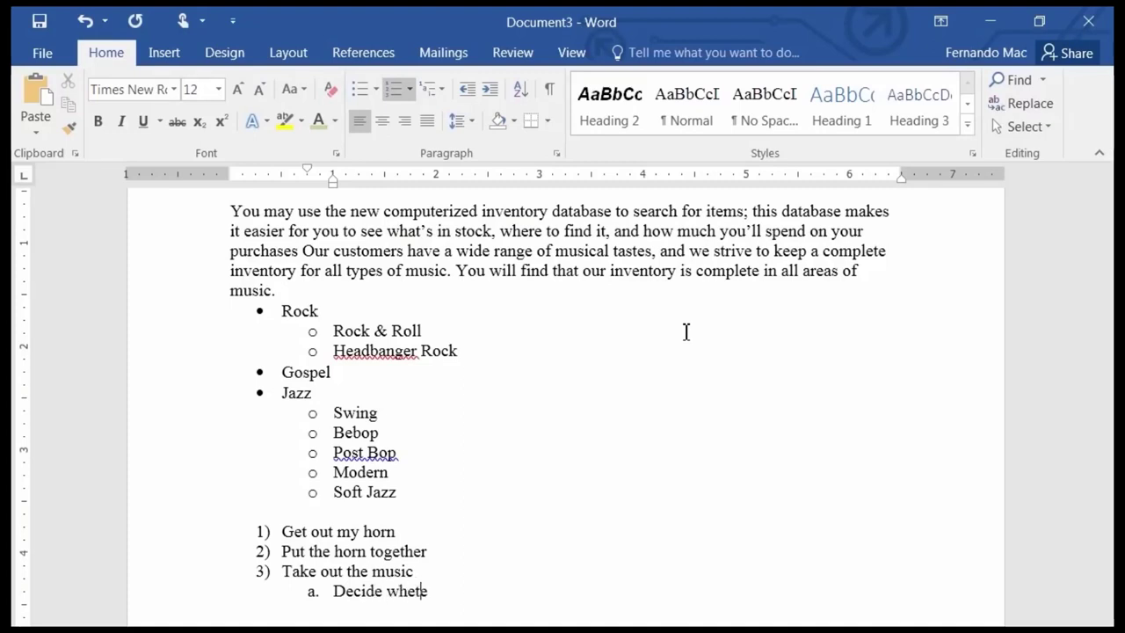
type("hr it will bee")
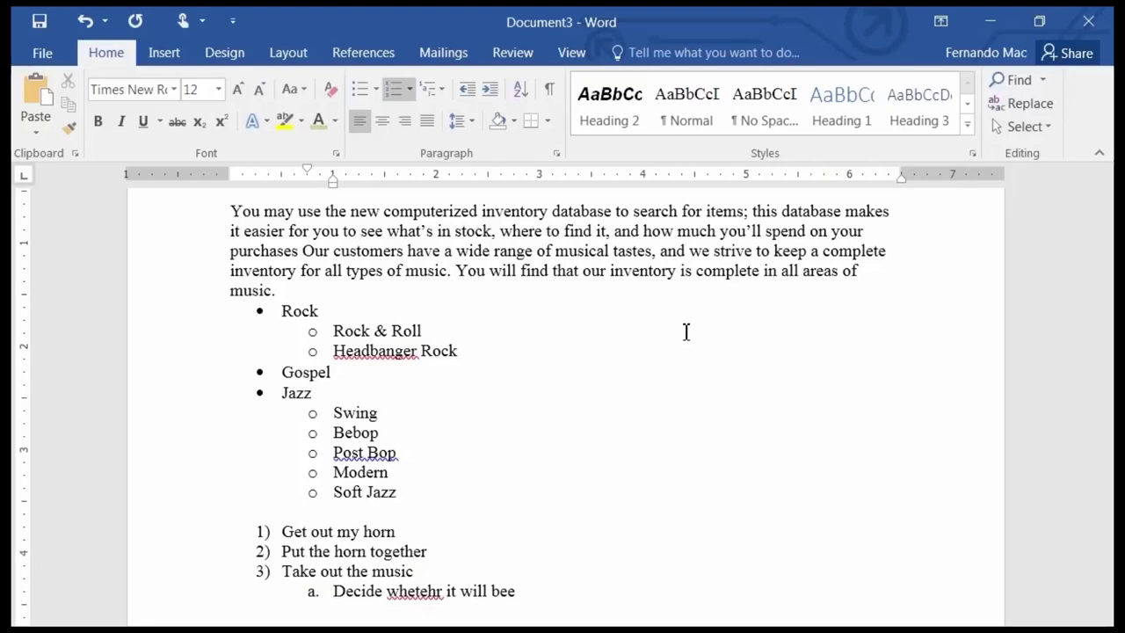
type("Bebo")
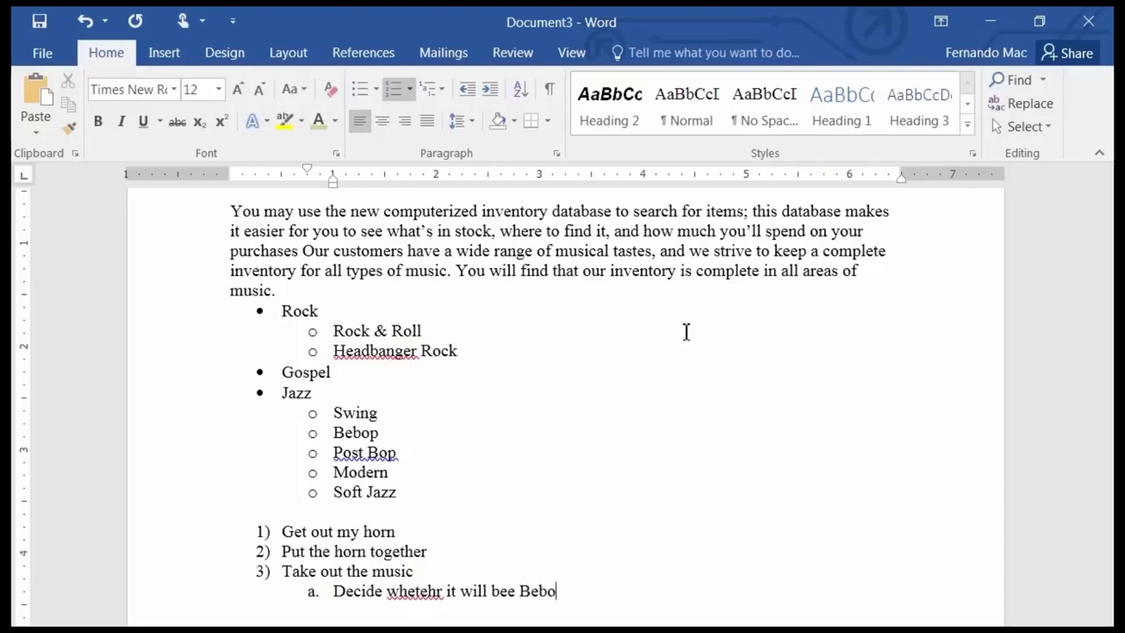
type("p or Swing")
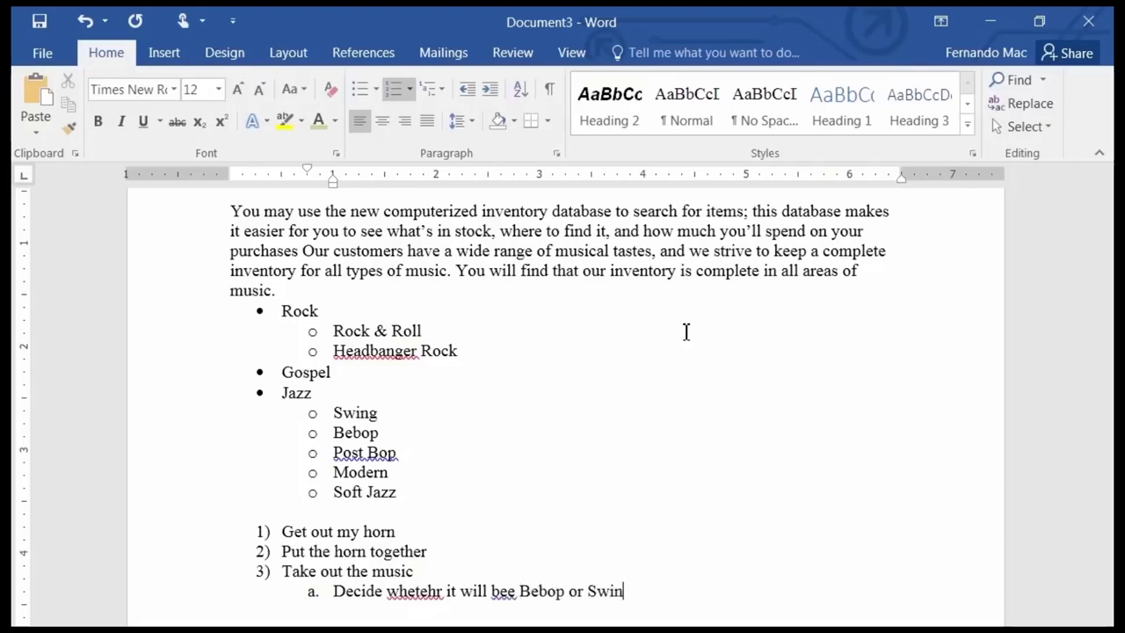
key("Left")
key("Left")
key("Left")
key("Left")
key("Left")
key("Left")
key("Left")
key("Left")
key("Left")
key("Left")
key("Left")
key("Left")
key("Left")
key("Left")
key("Left")
key("BackSpace")
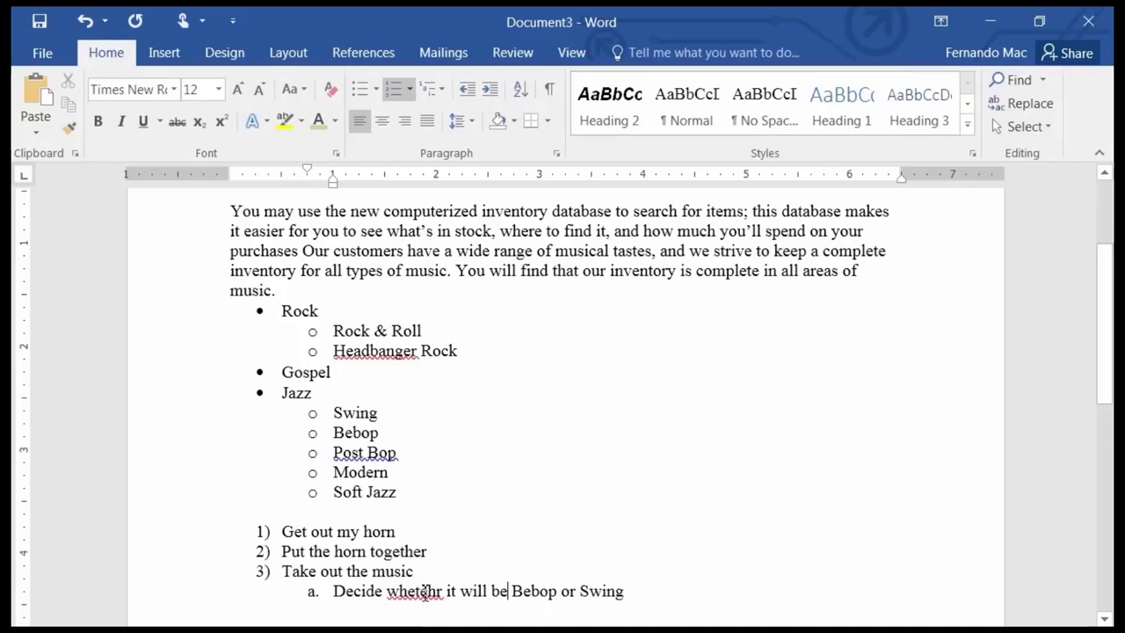
Correct 'whetehr' to 'whether' via spelling suggestions and start an empty sub-step b.
right_click(425, 591)
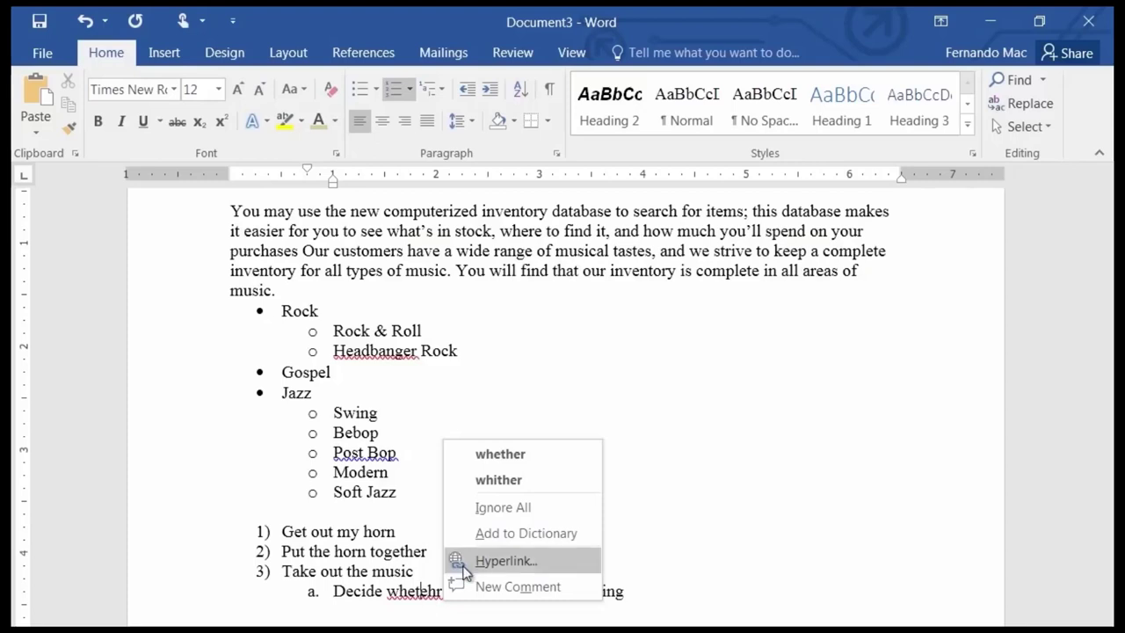
left_click(501, 455)
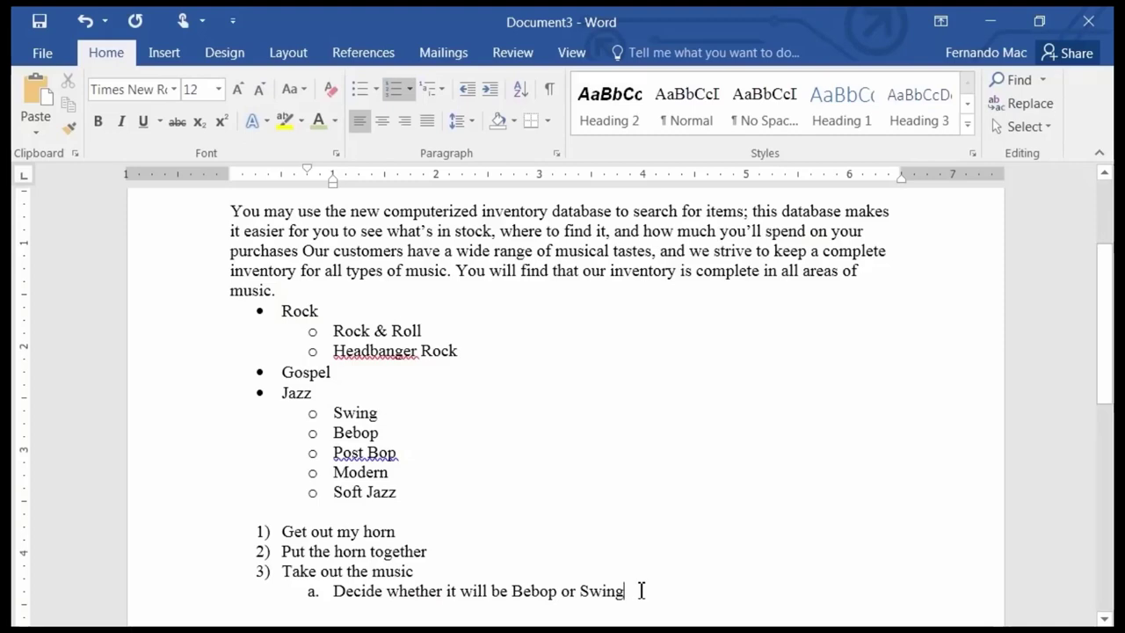
key("Return")
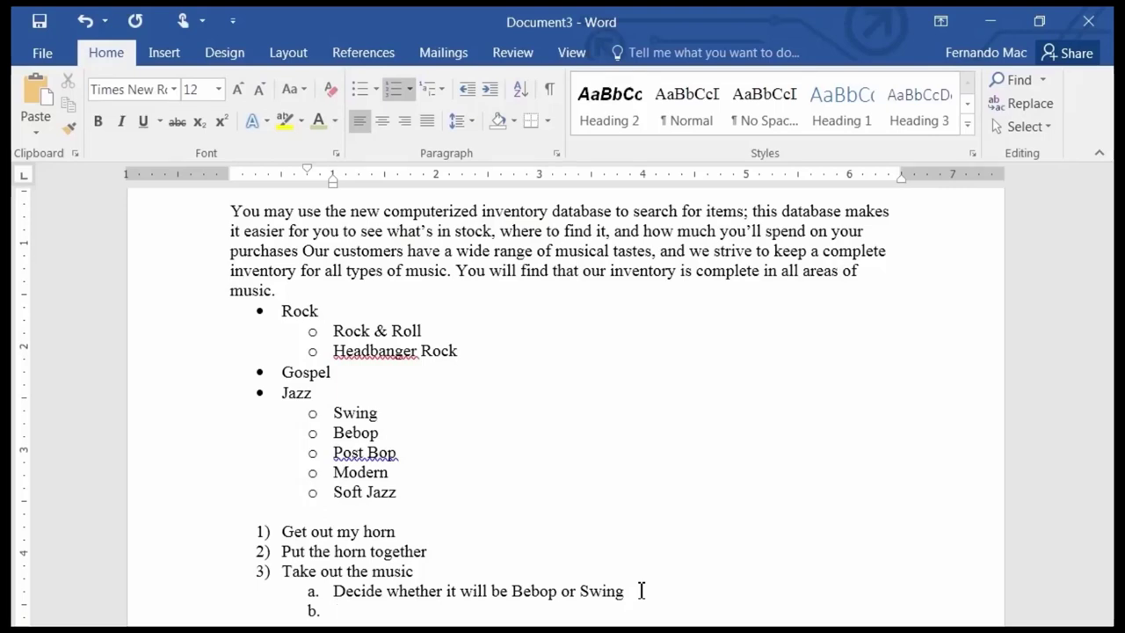
Add steps 'Set the music on the music stand', 'Turn on the microphone', 'Swing, Baby!', then end numbering.
key("shift+Tab")
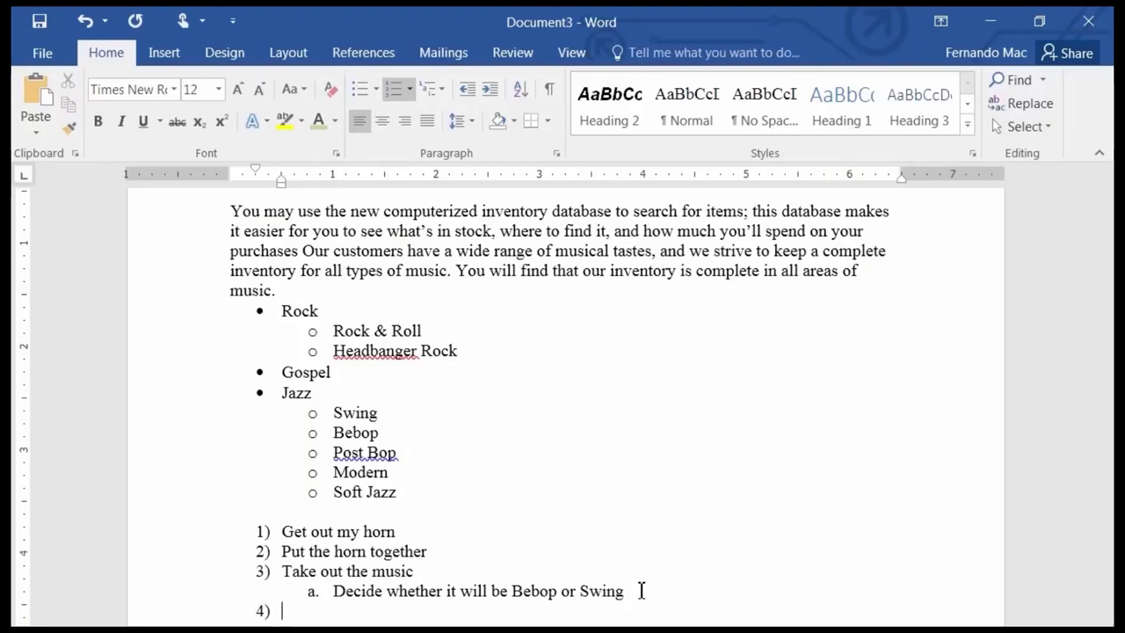
type("Set the music ")
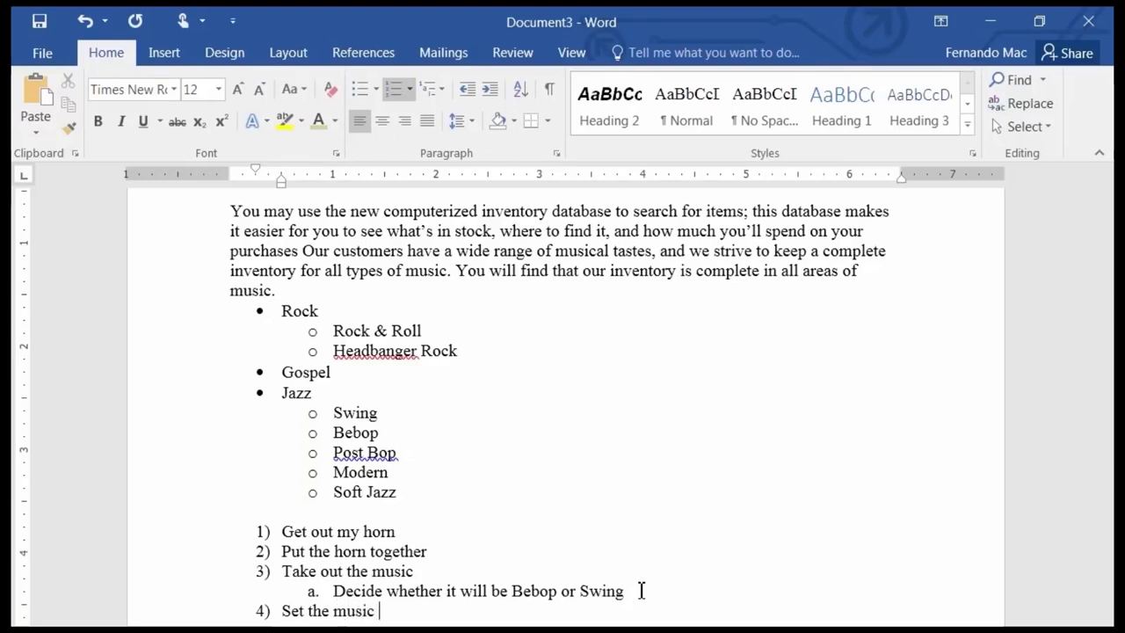
type("on the music stand")
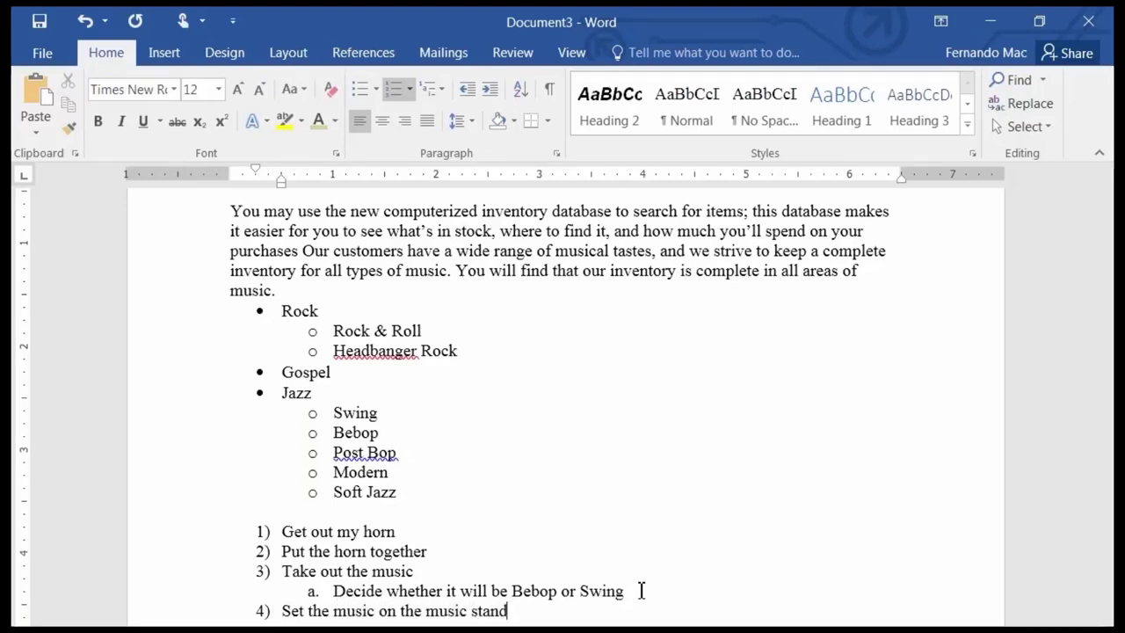
key("Return")
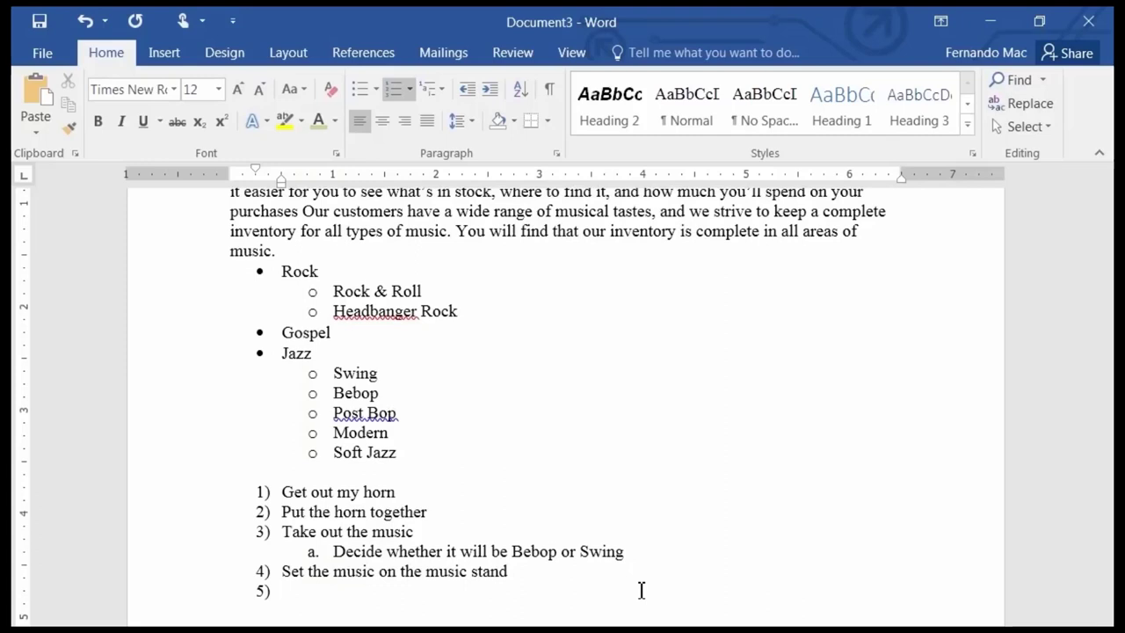
type("Turn on the")
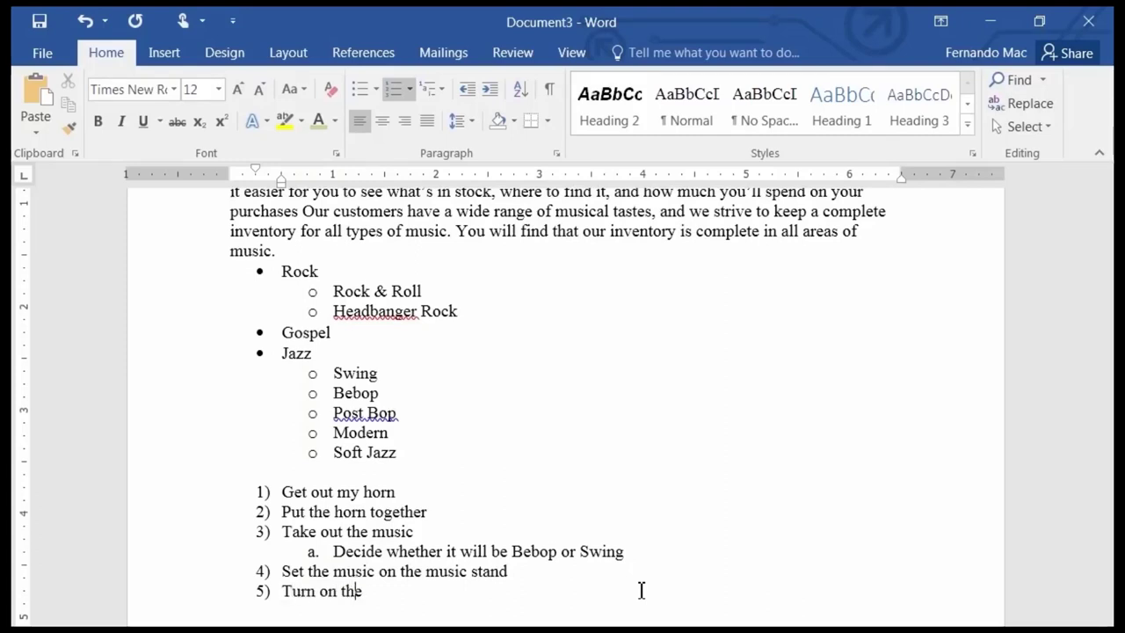
type(" microphone")
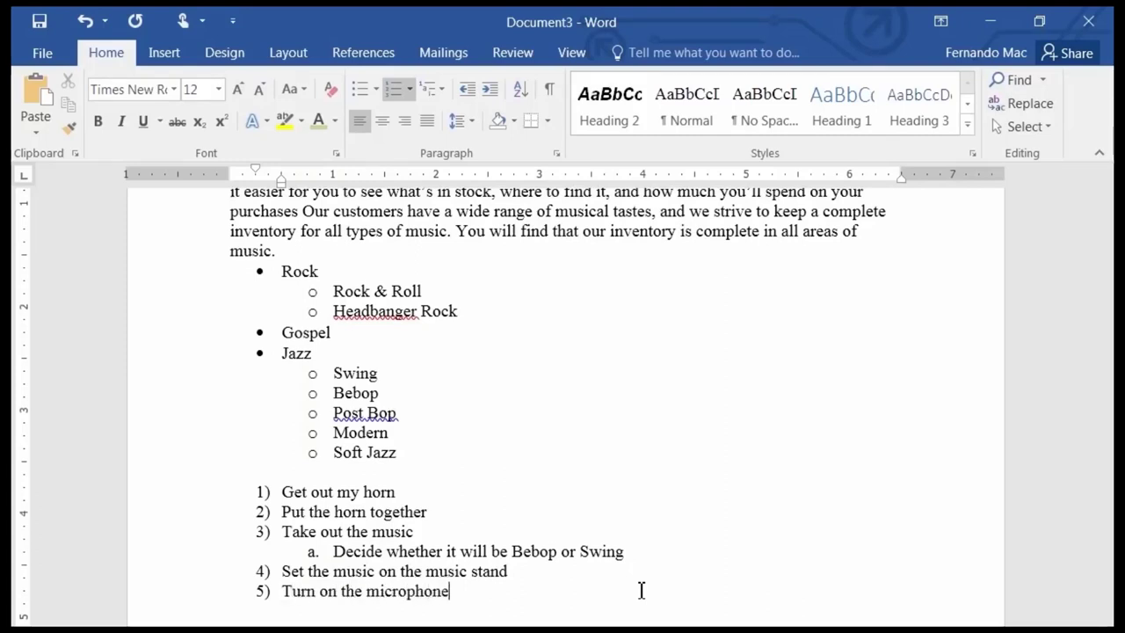
key("Return")
type("Swing, Baby")
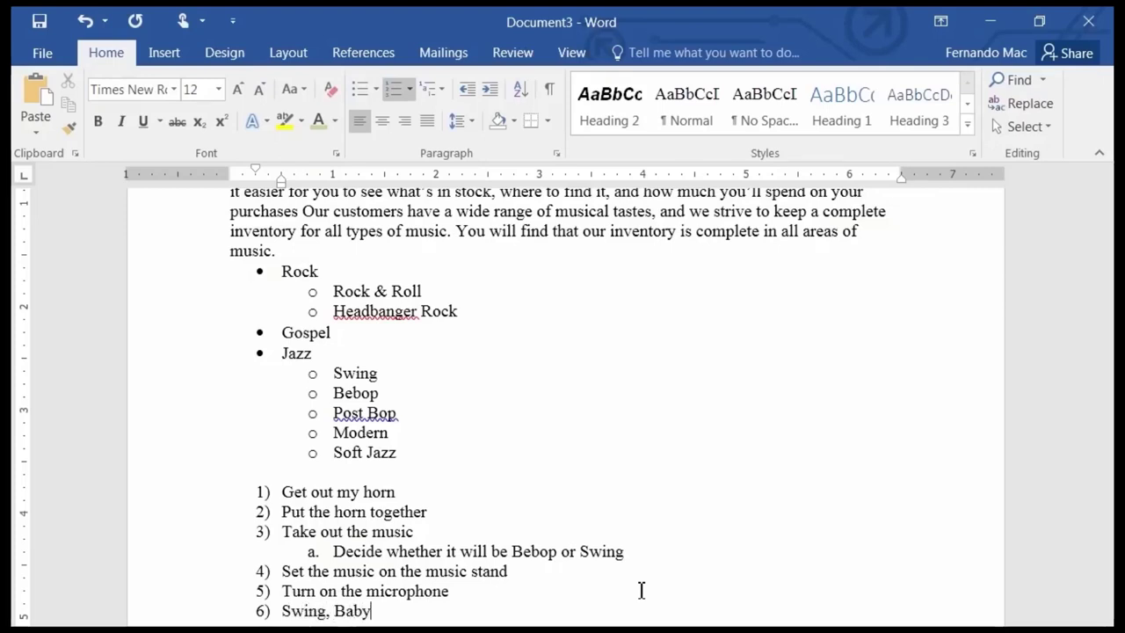
type("!")
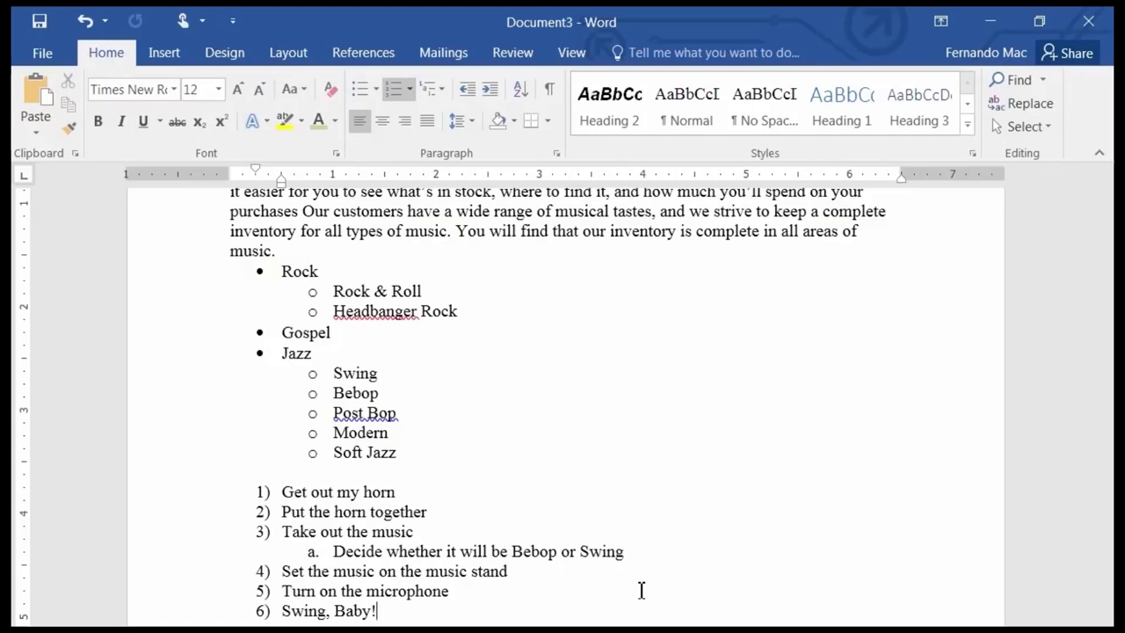
key("Return")
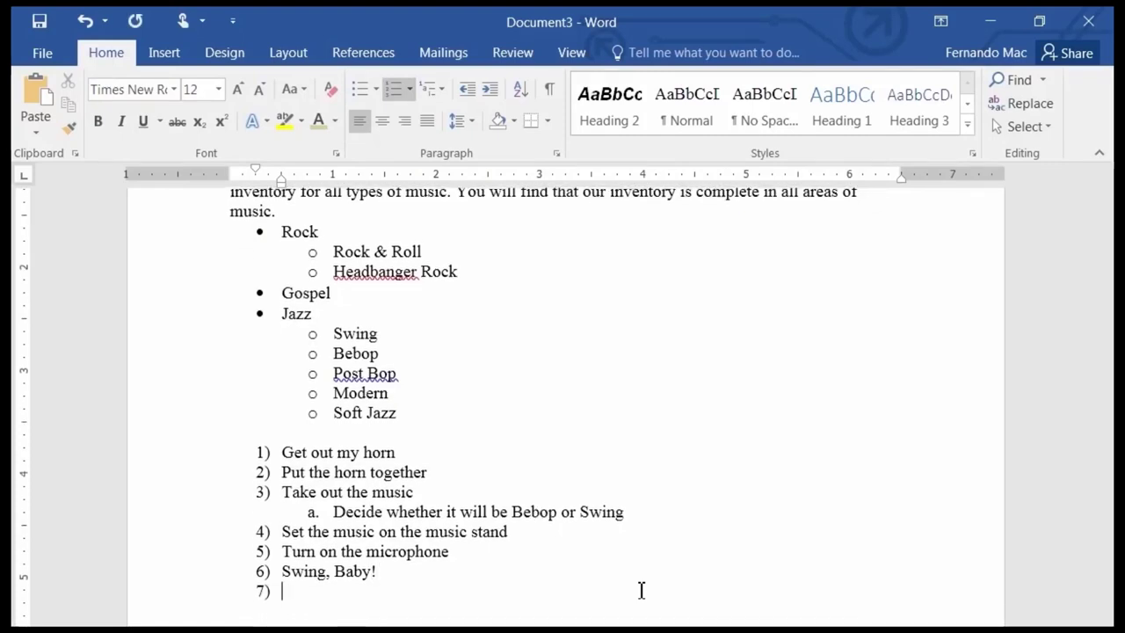
key("Return")
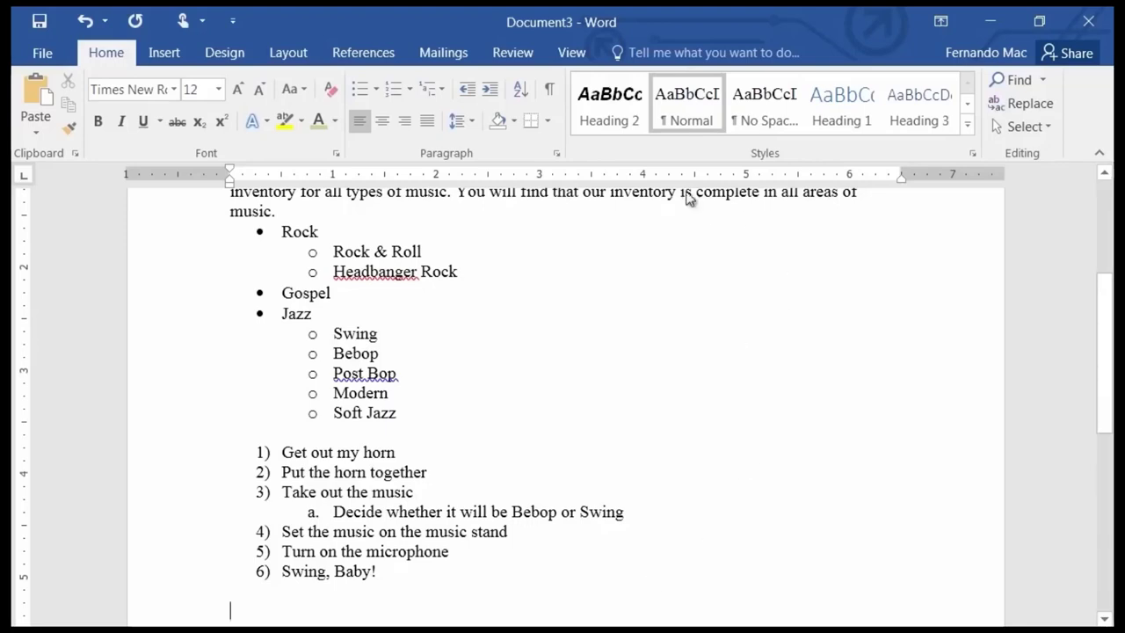
left_click(409, 86)
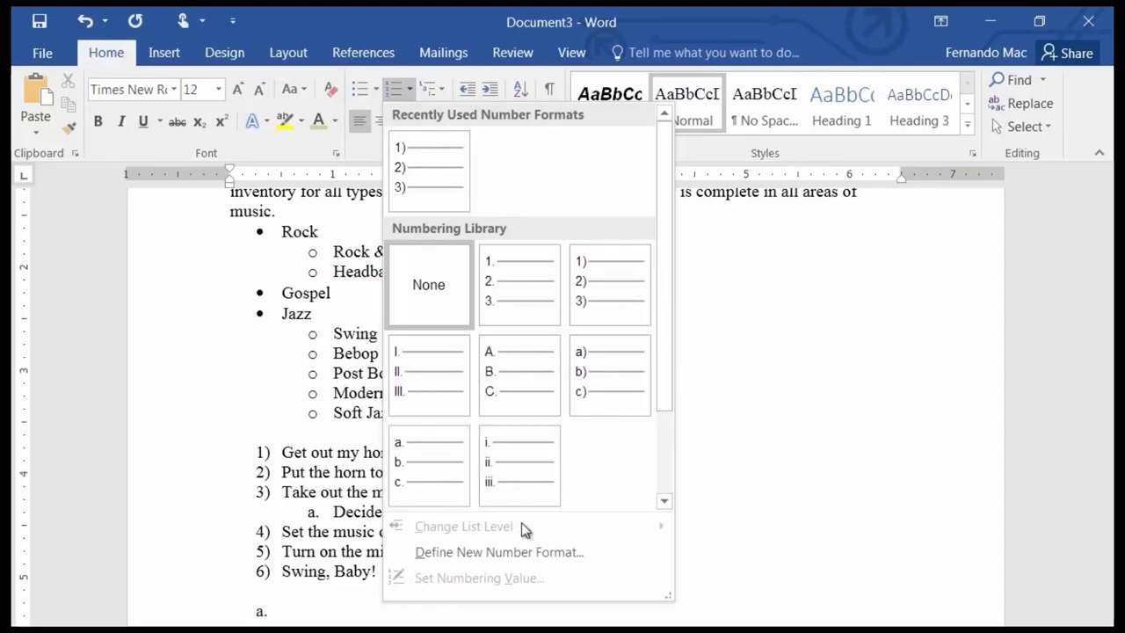
left_click(479, 19)
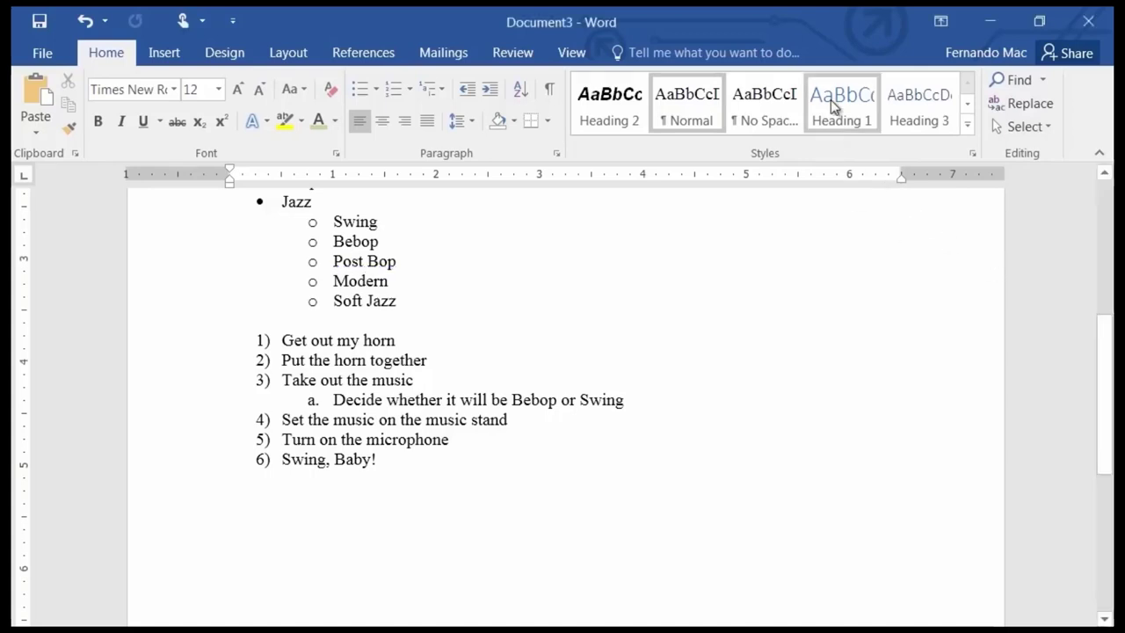
Below the list, type 'The Bebop Era' as a Heading 1 followed by a normal line.
left_click(248, 503)
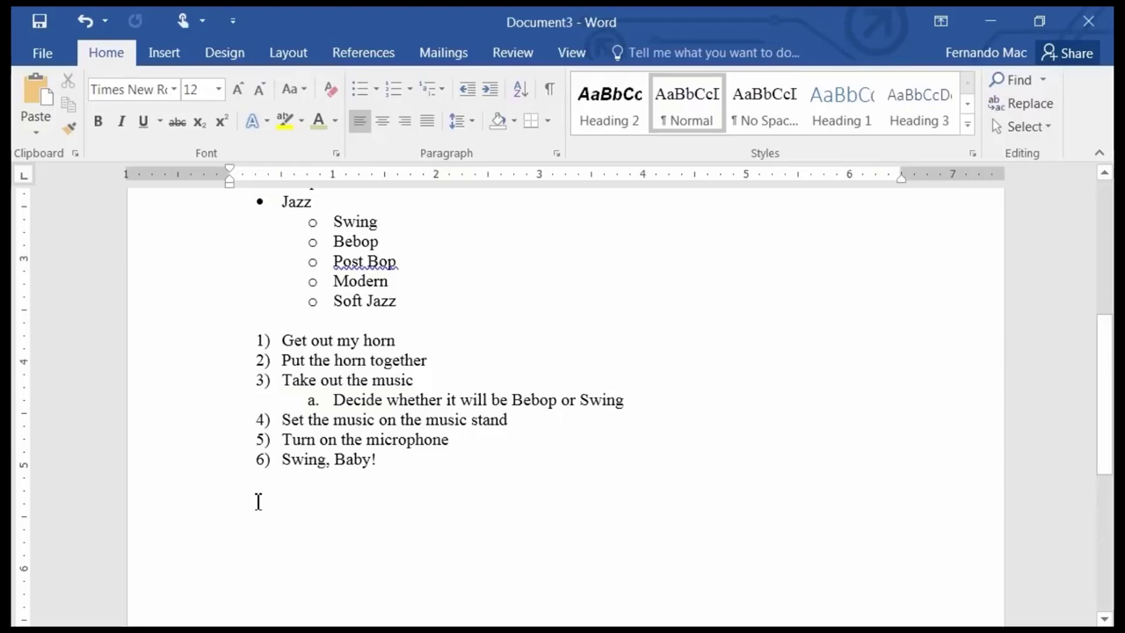
type("The")
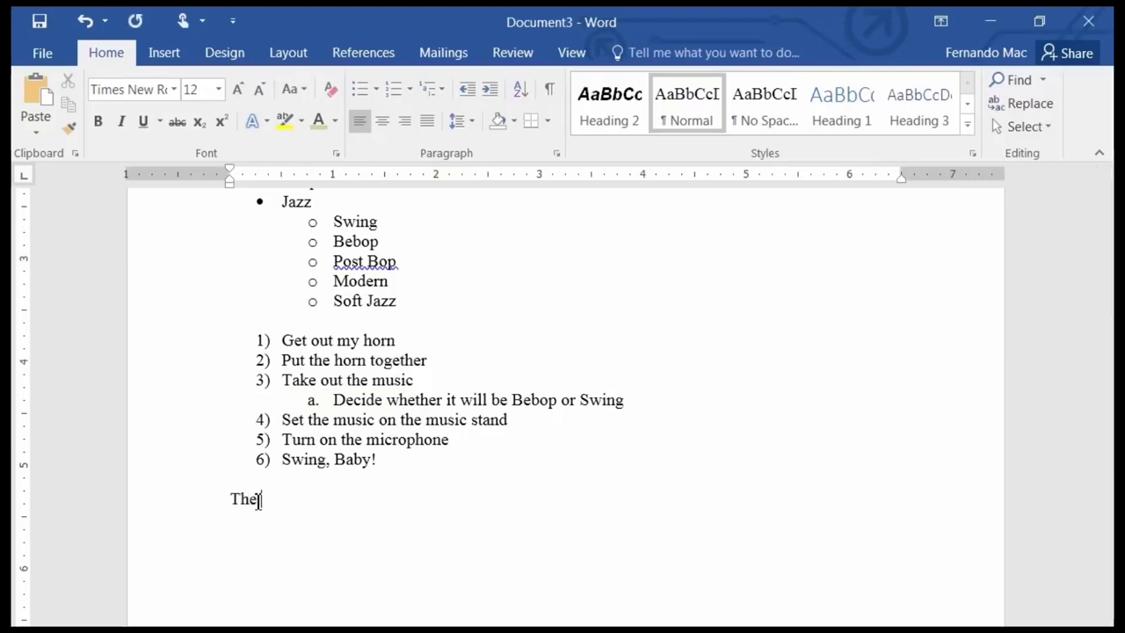
type(" Bebop")
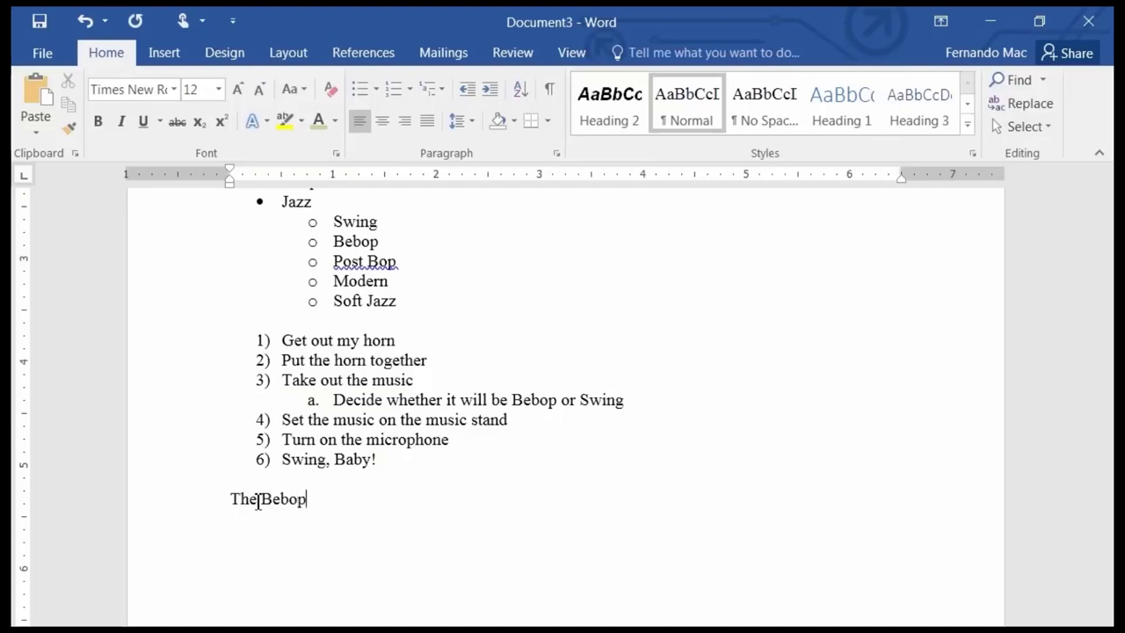
type(" Era")
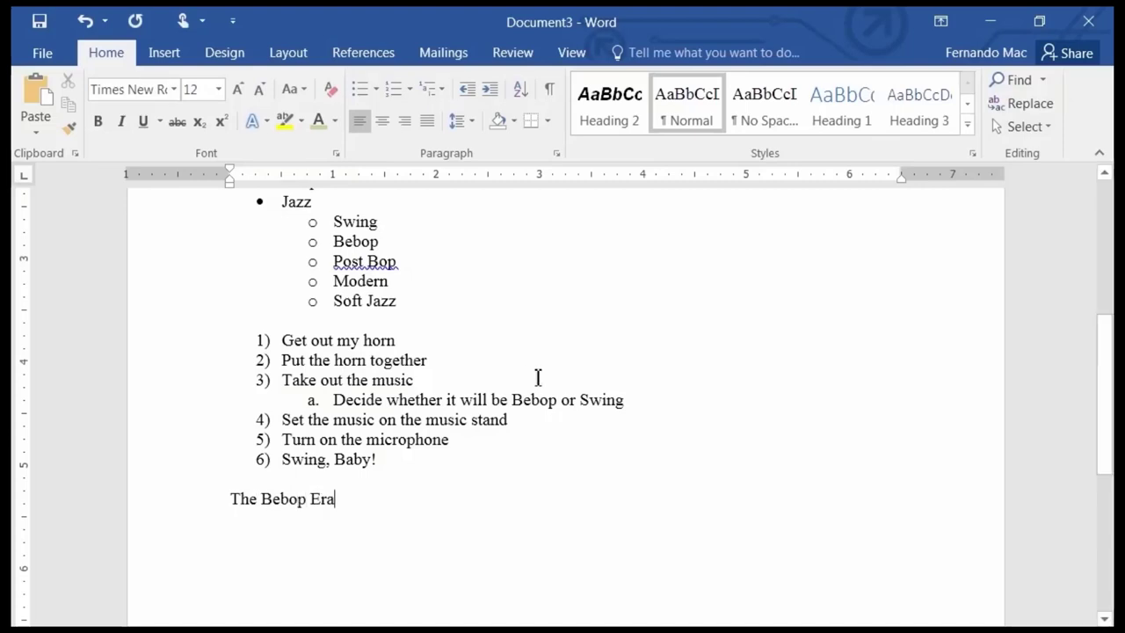
left_click(854, 119)
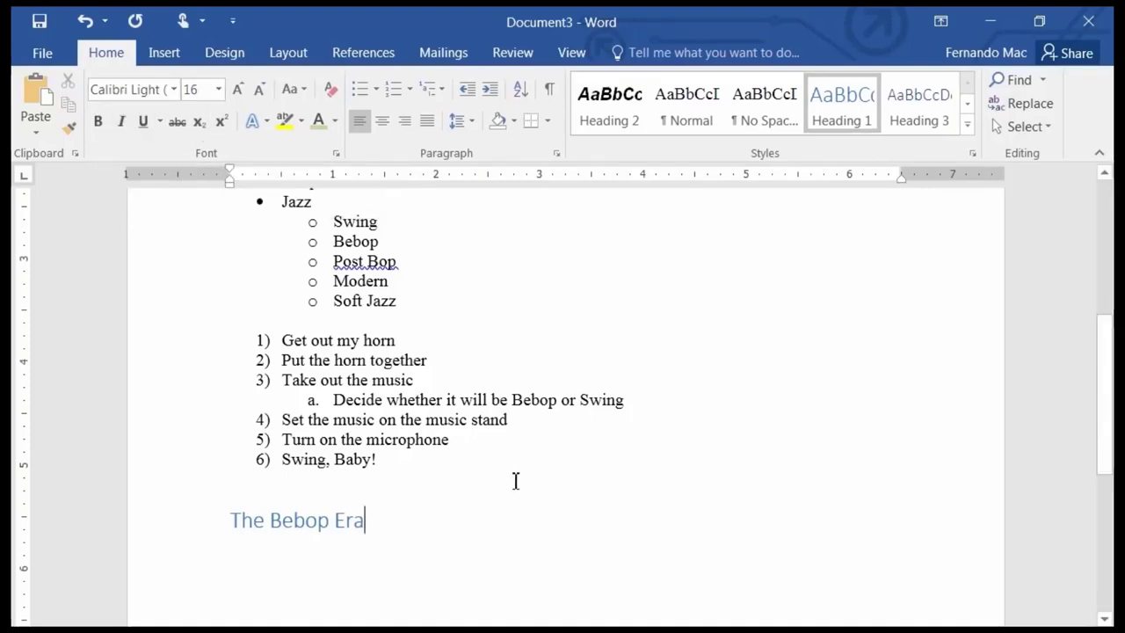
key("Return")
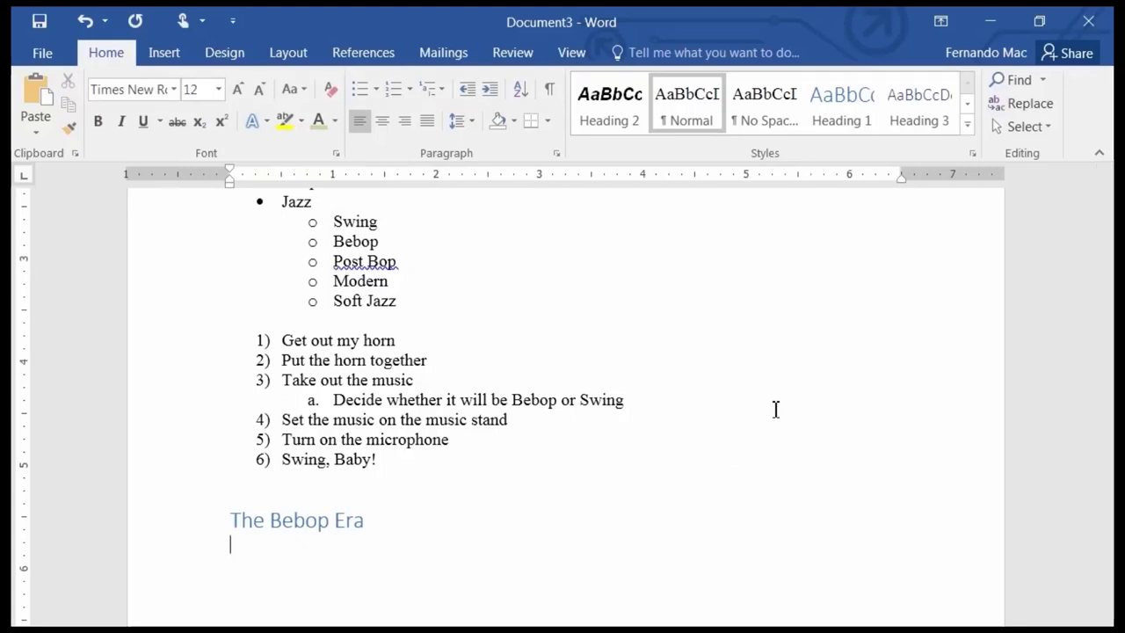
Paste the Bebop paragraph under The Bebop Era and place the cursor back in the heading.
type("Led by pianist Art Tatum, alto saxophonist Charlie Parker and trumpeter Dizzy Gillespie, Bebop was an outgrowth of the Swing era.  Bebop was a harder-driving sound with more complicated chords and plenty of musical improvisation")
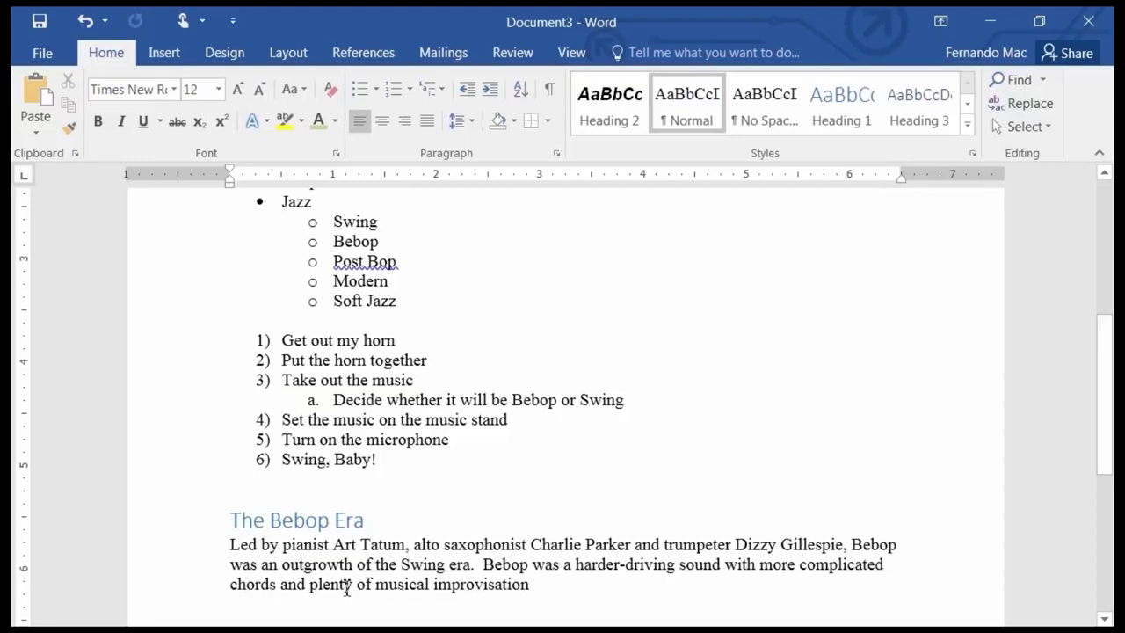
left_click(294, 521)
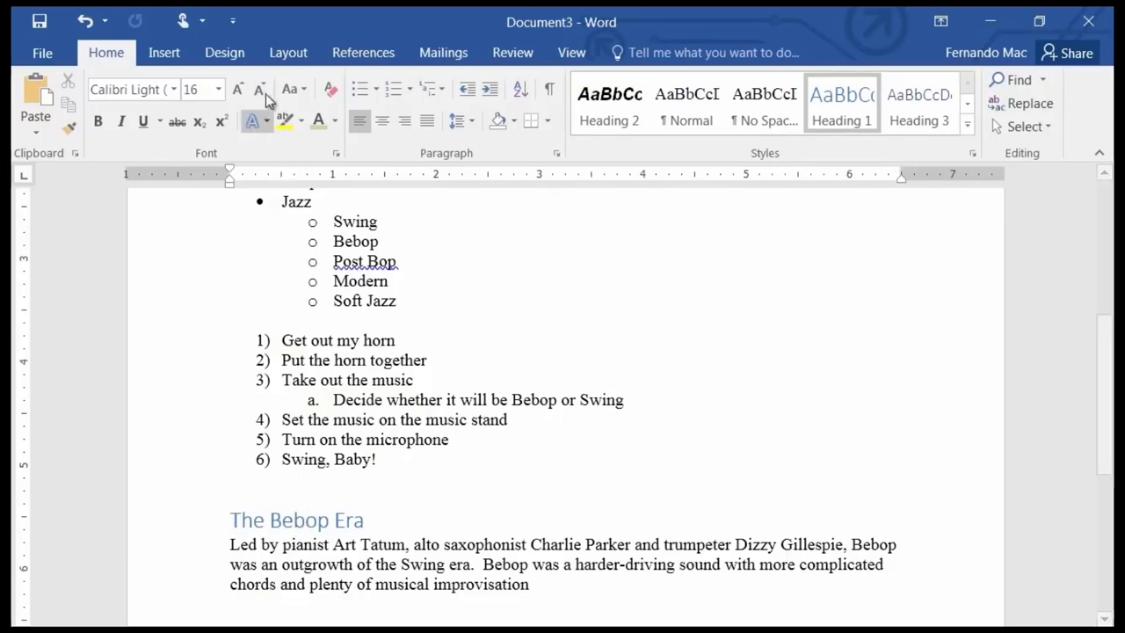
left_click(224, 53)
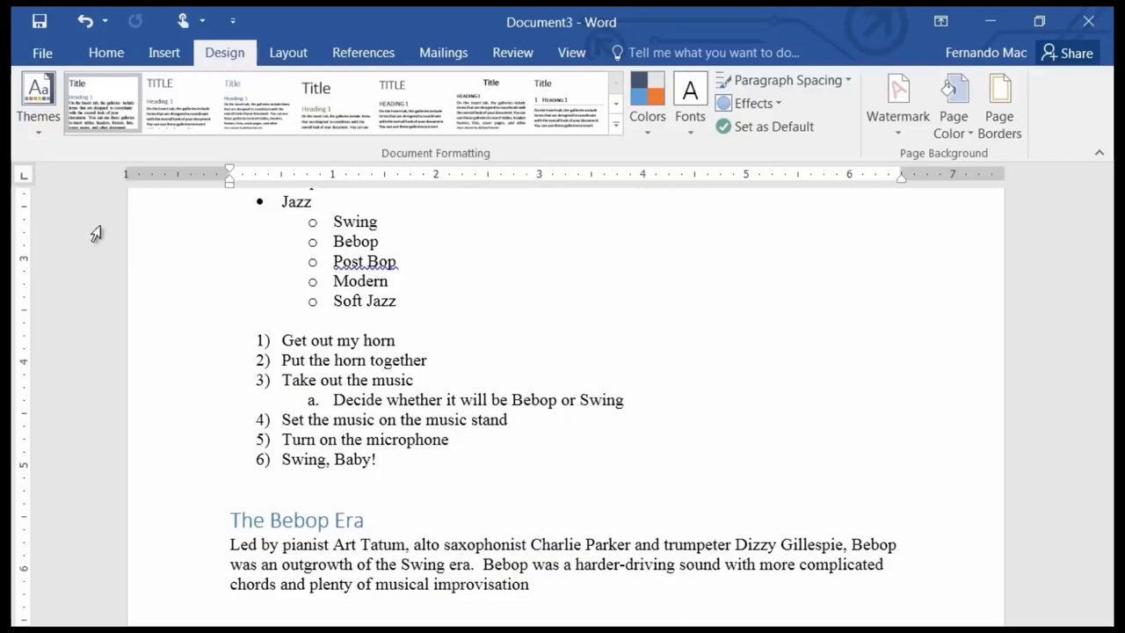
left_click(37, 132)
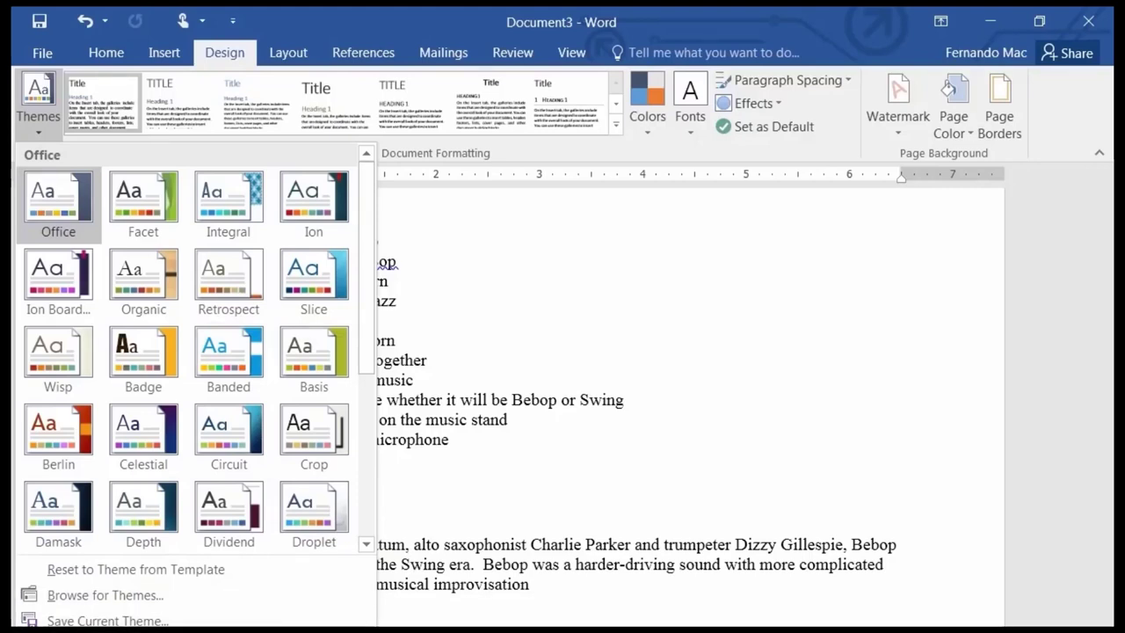
left_click_drag(373, 626, 955, 424)
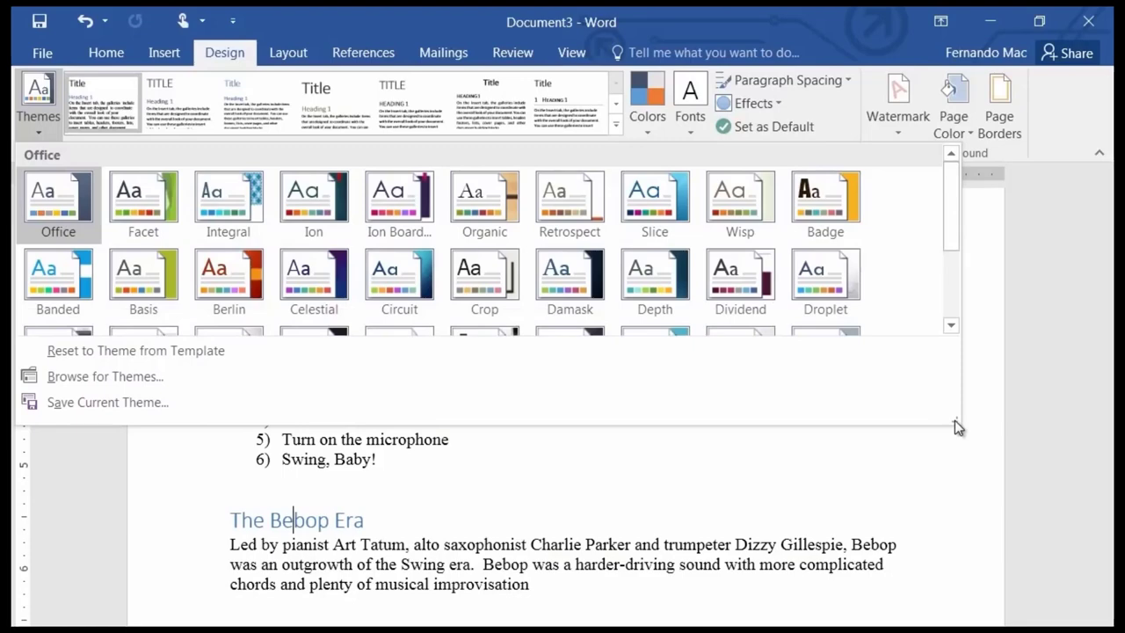
left_click(832, 459)
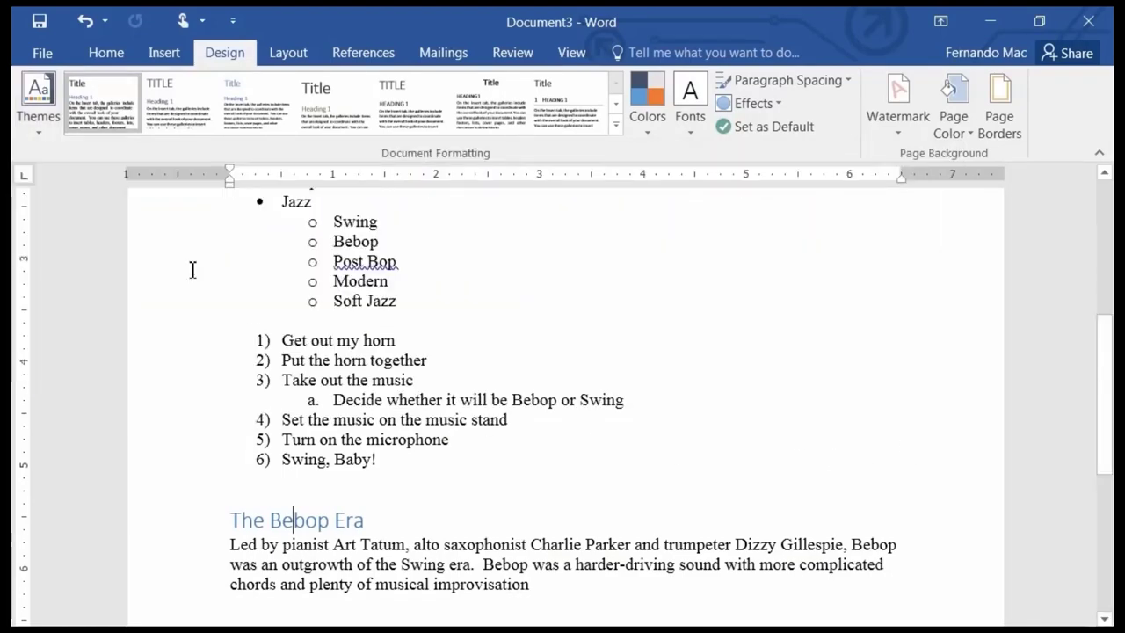
left_click(46, 137)
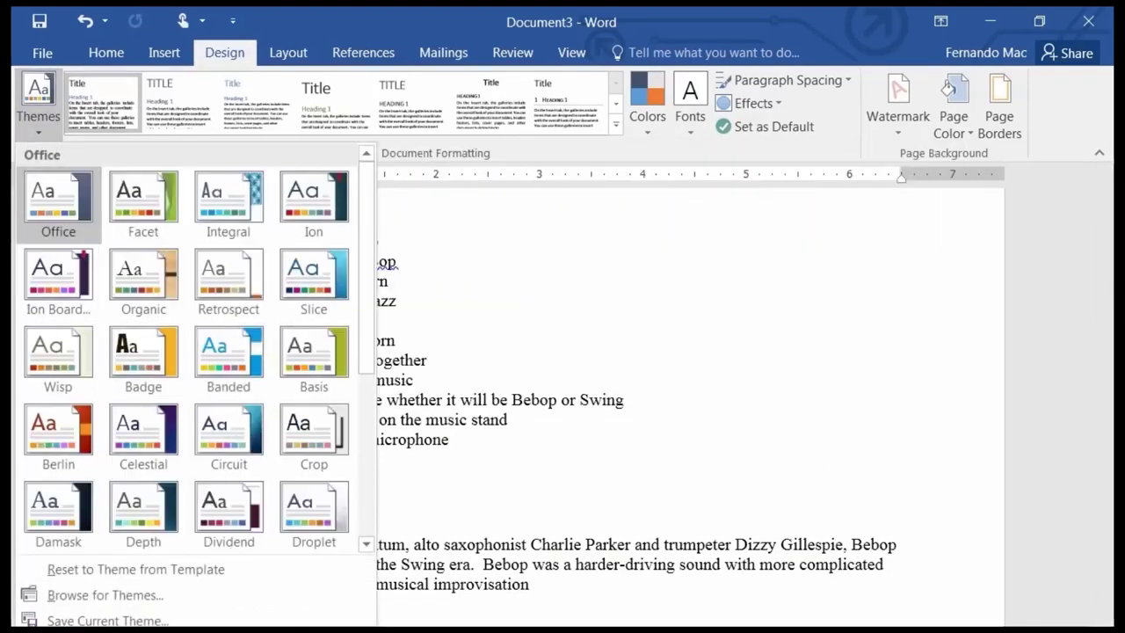
left_click_drag(373, 628, 983, 469)
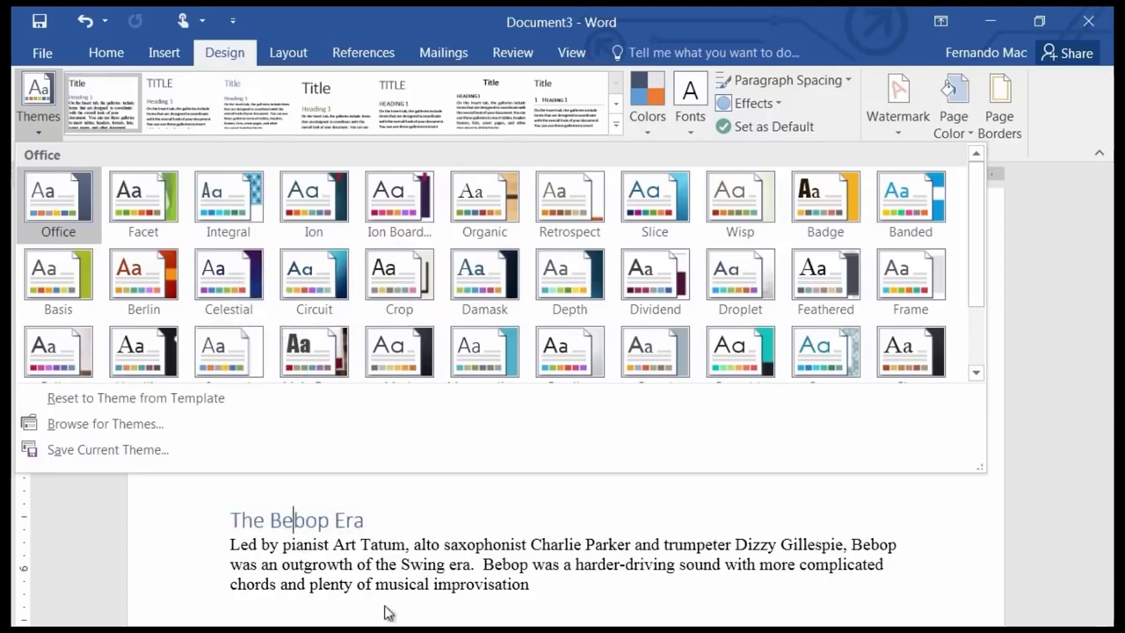
left_click(422, 588)
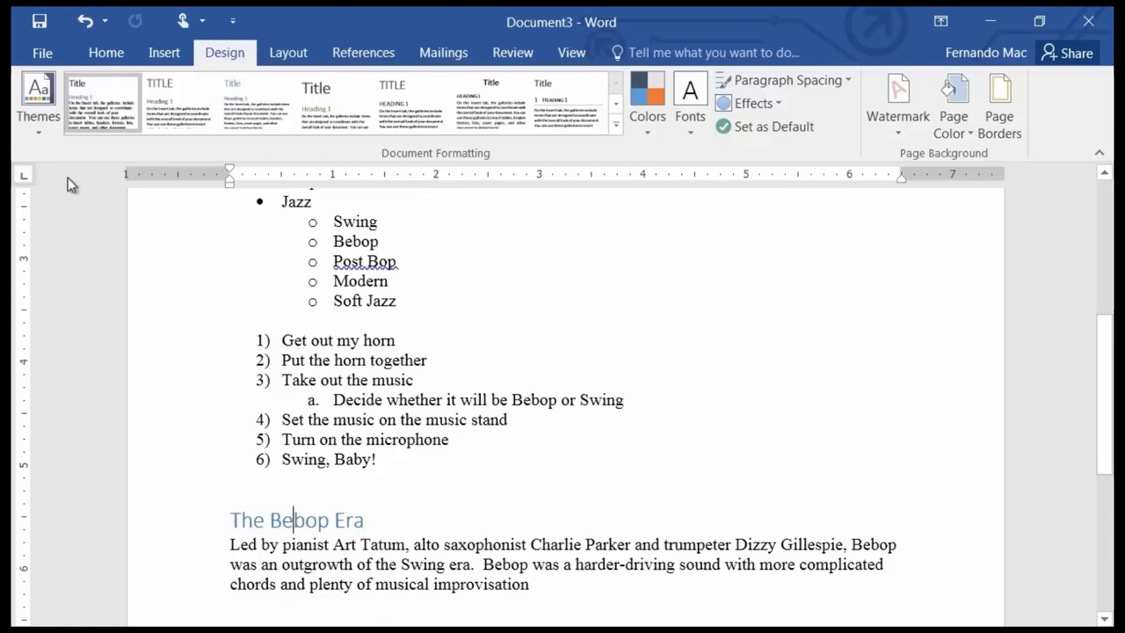
Browse the Themes gallery, widening it, and close it each time without applying a theme.
left_click(44, 137)
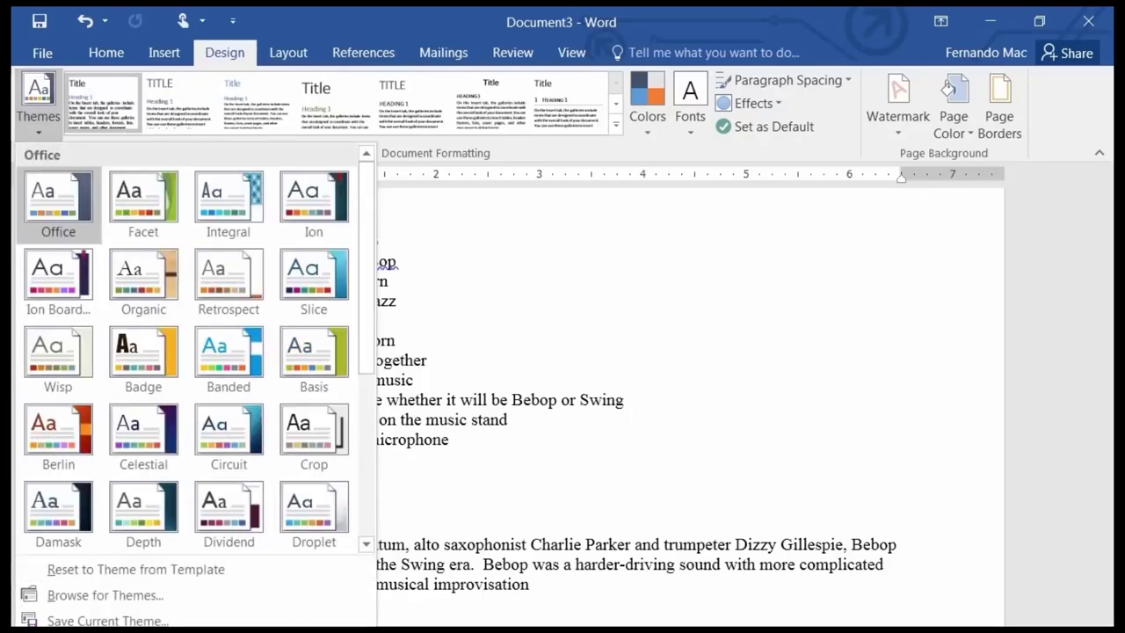
left_click_drag(373, 626, 918, 462)
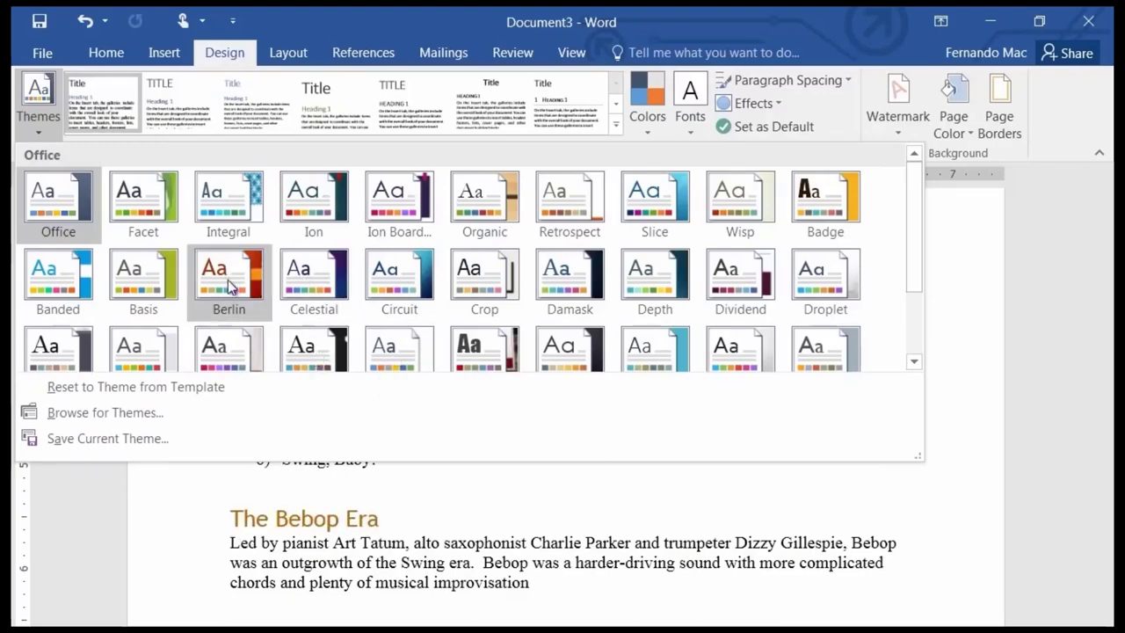
left_click(146, 516)
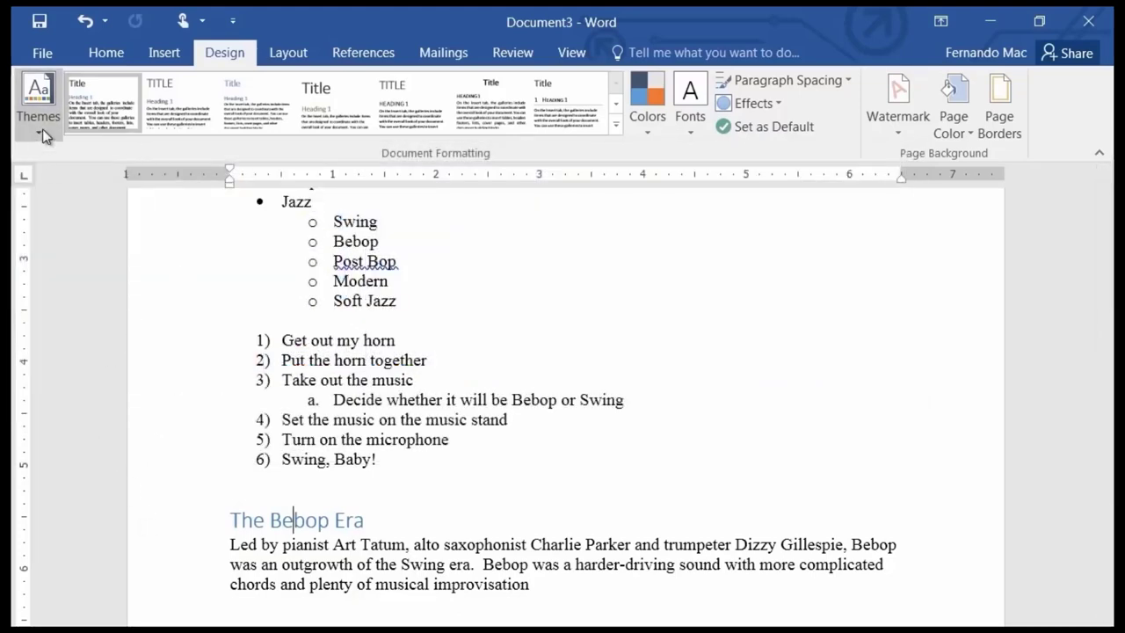
left_click(41, 129)
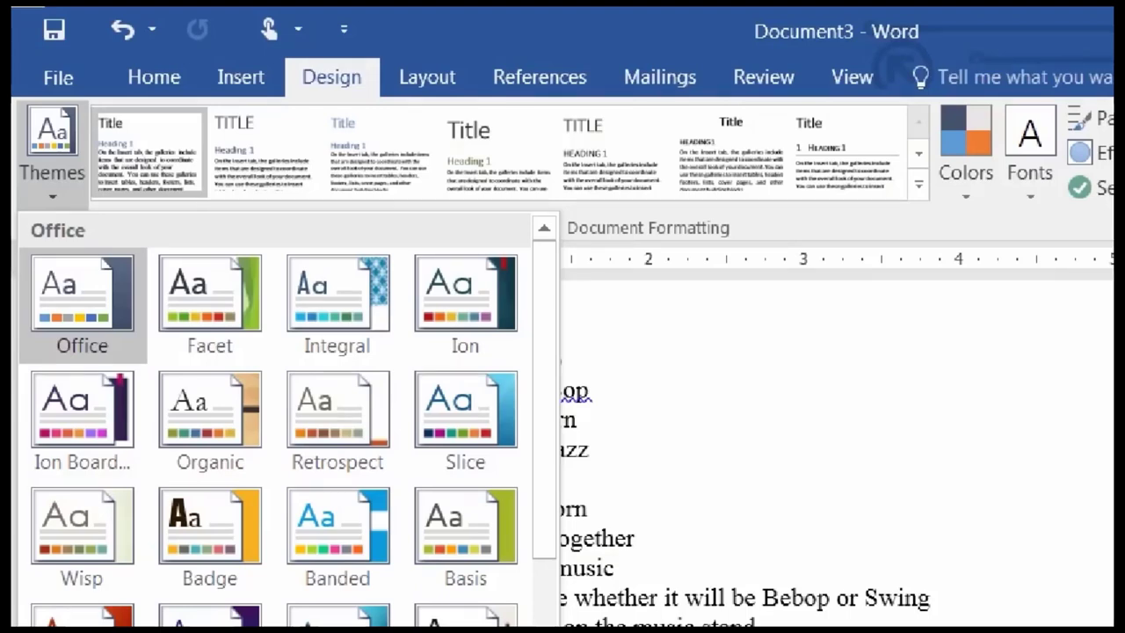
key("Escape")
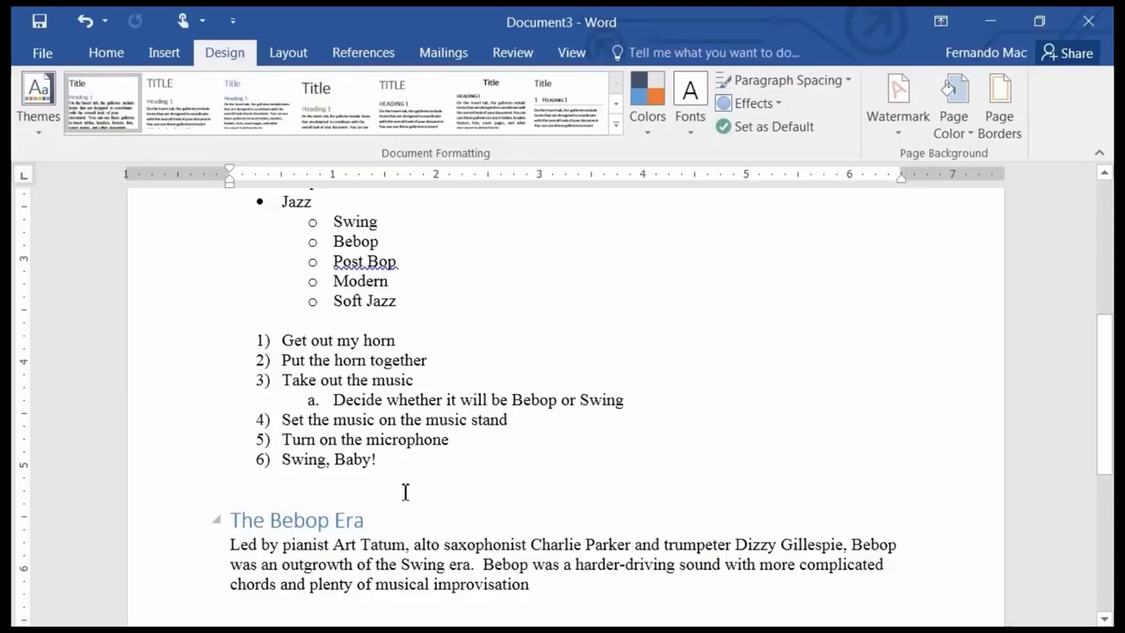
left_click(29, 129)
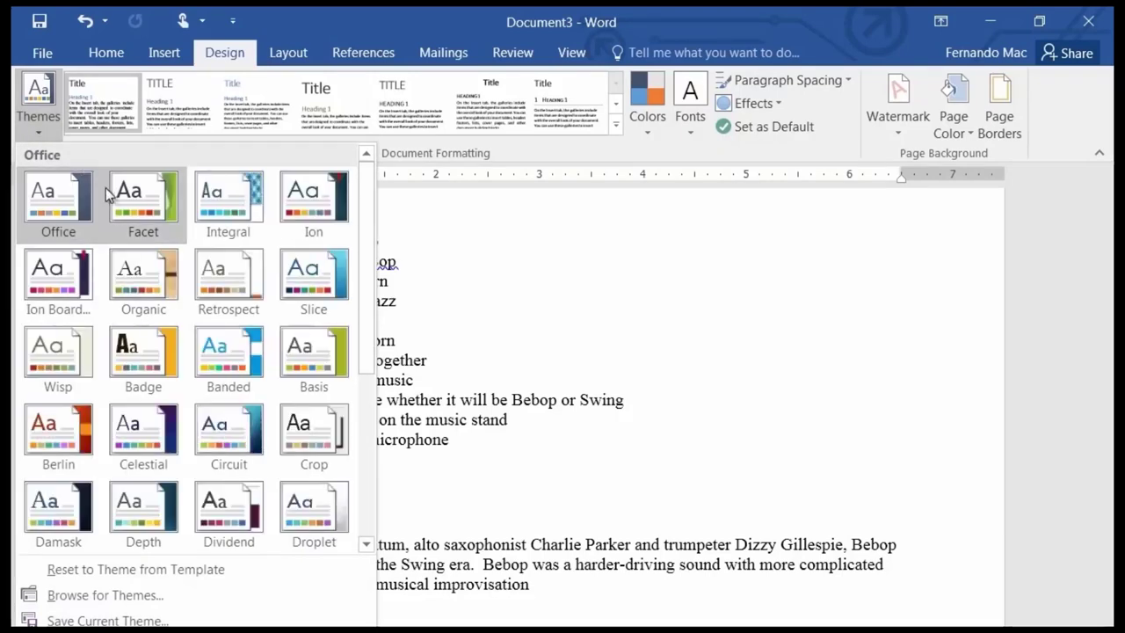
left_click(537, 233)
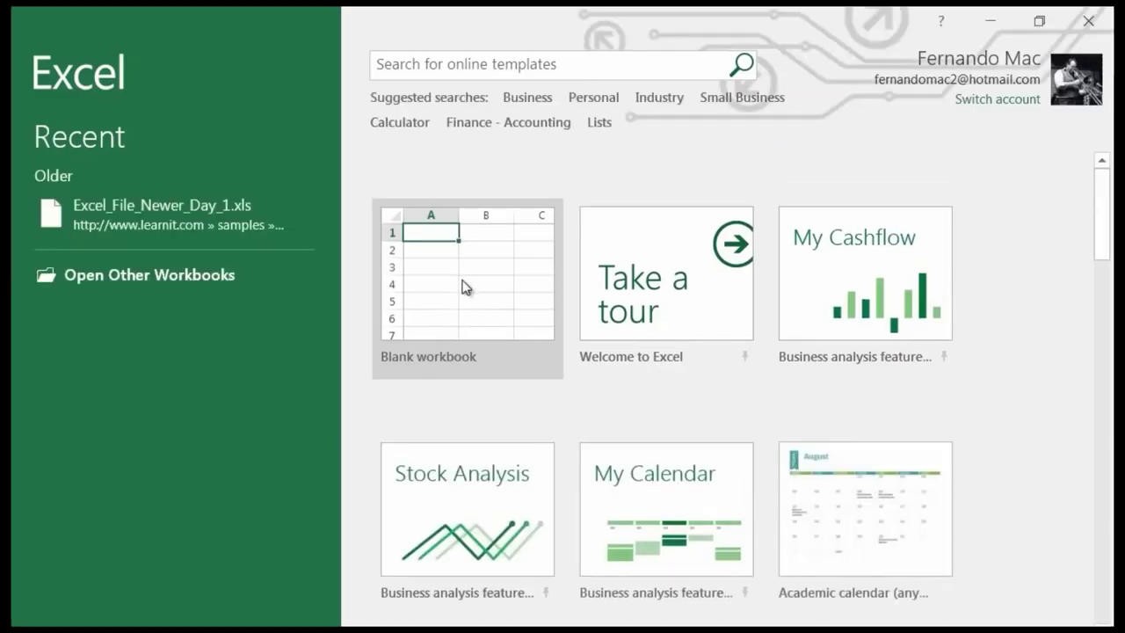
Create a blank workbook and browse its Page Layout themes, keeping the default Office theme.
left_click(461, 280)
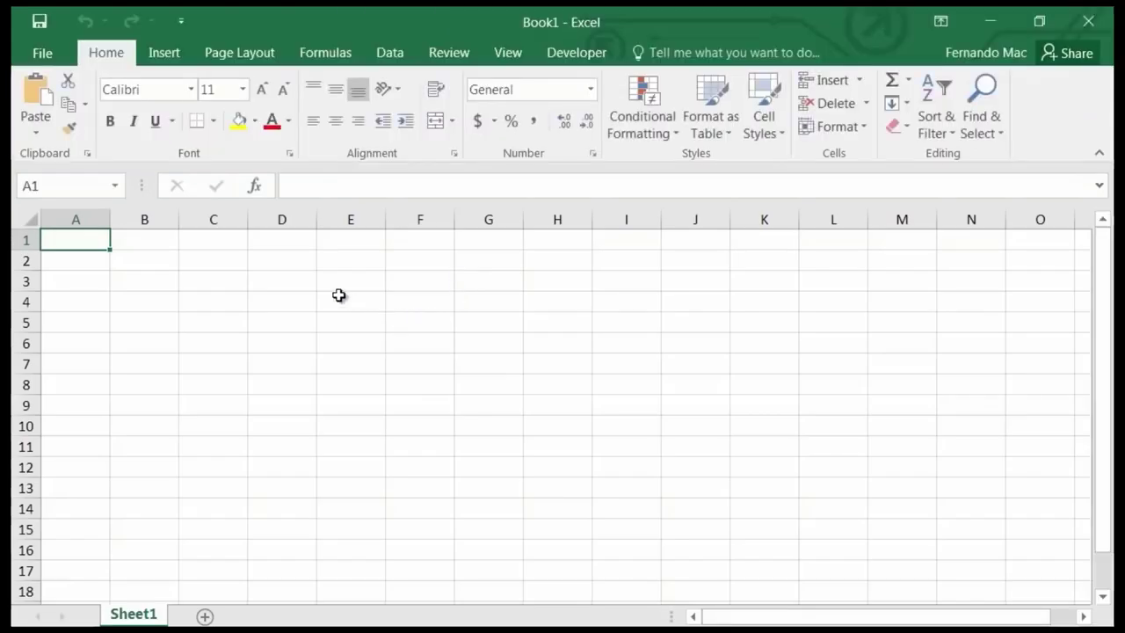
left_click(229, 54)
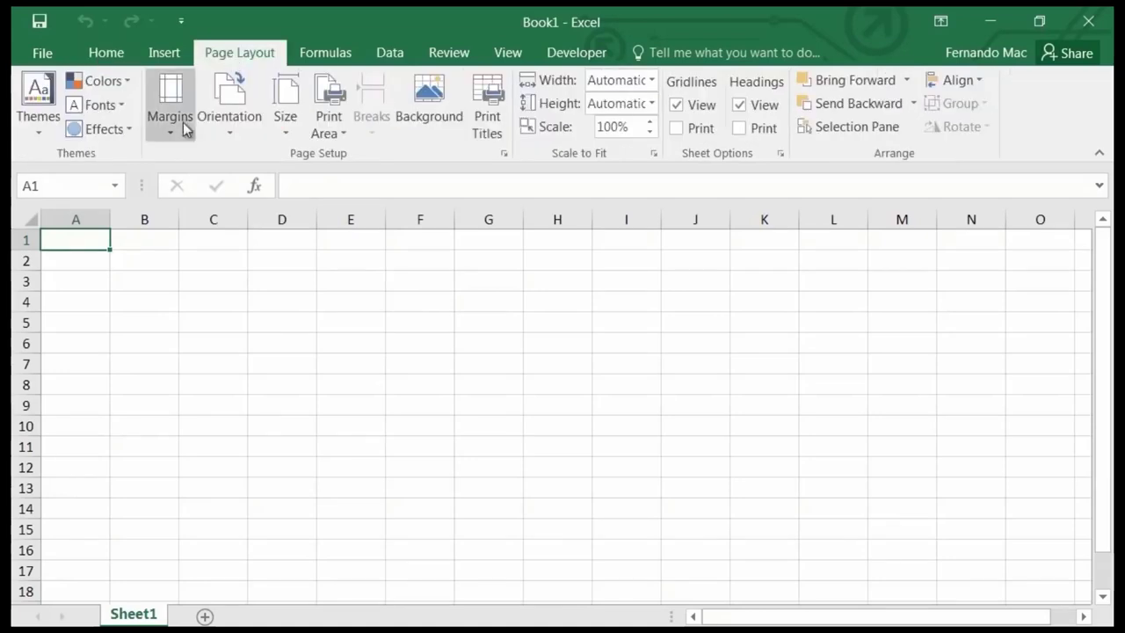
left_click(39, 130)
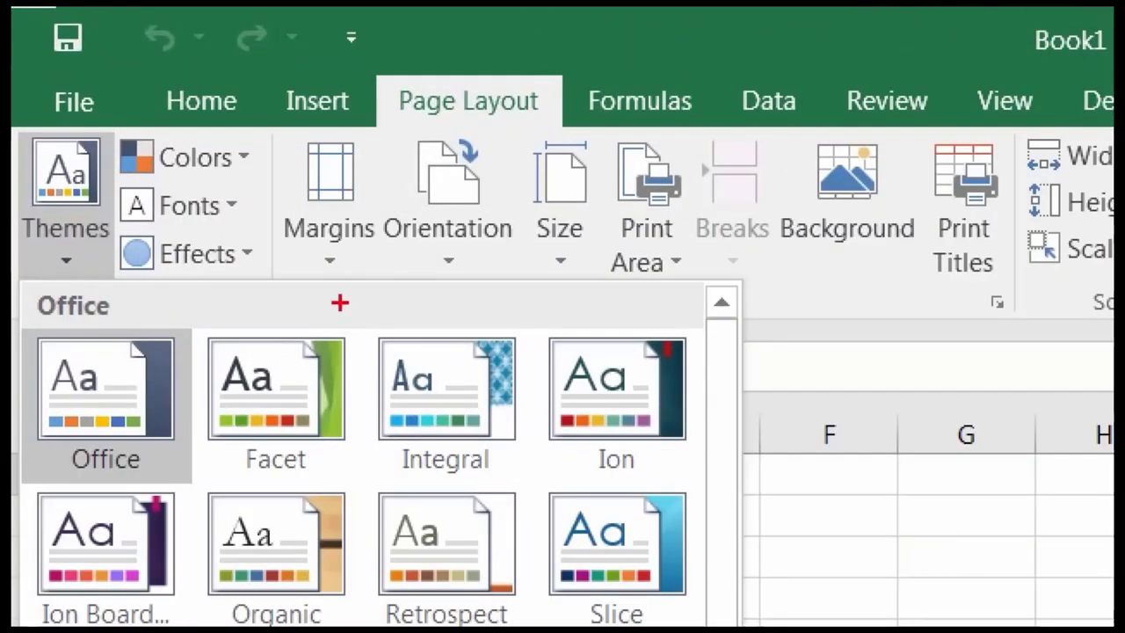
mouse_move(339, 305)
left_mouse_down()
mouse_move(283, 306)
mouse_move(264, 466)
mouse_move(677, 482)
mouse_move(636, 308)
mouse_move(293, 316)
left_mouse_up()
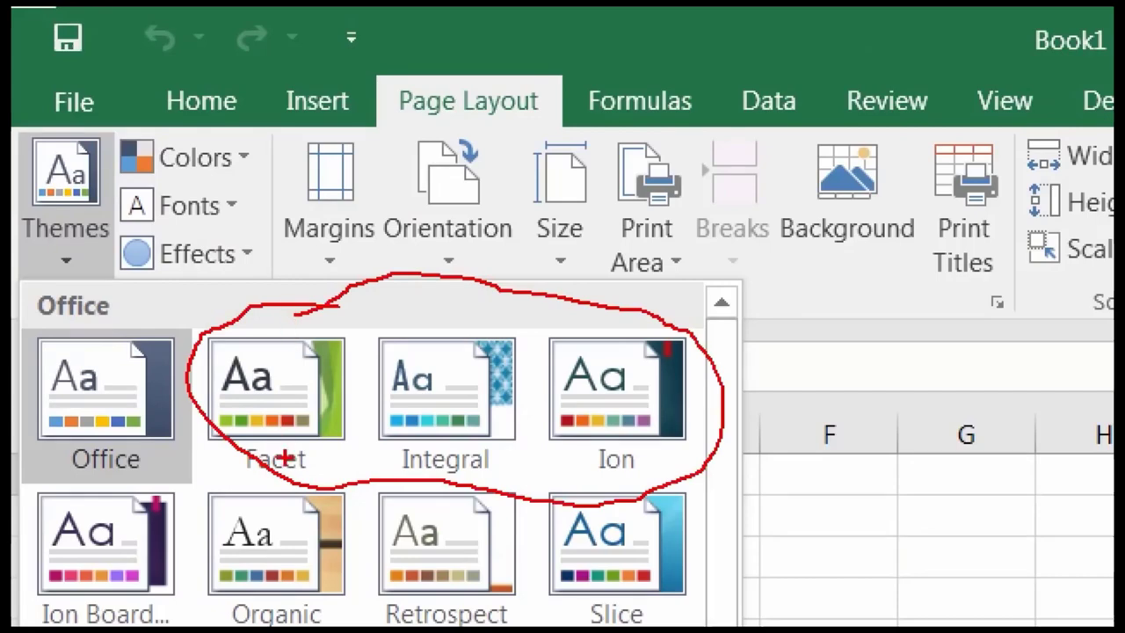
key("Escape")
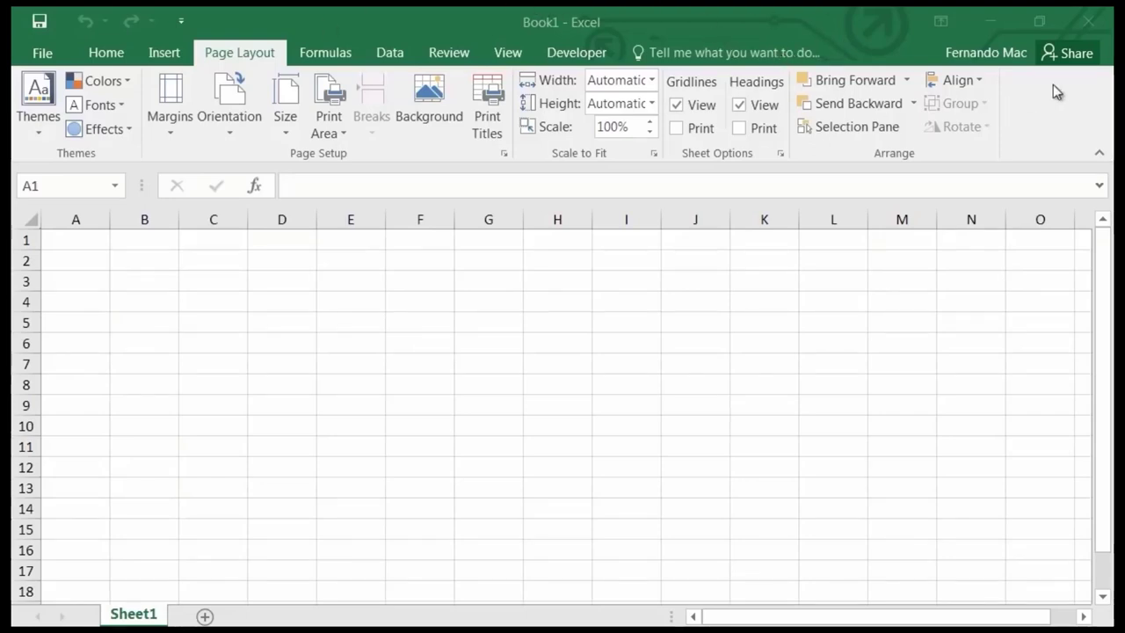
Close the blank Book1 workbook and Excel to return to the desktop.
left_click(1088, 21)
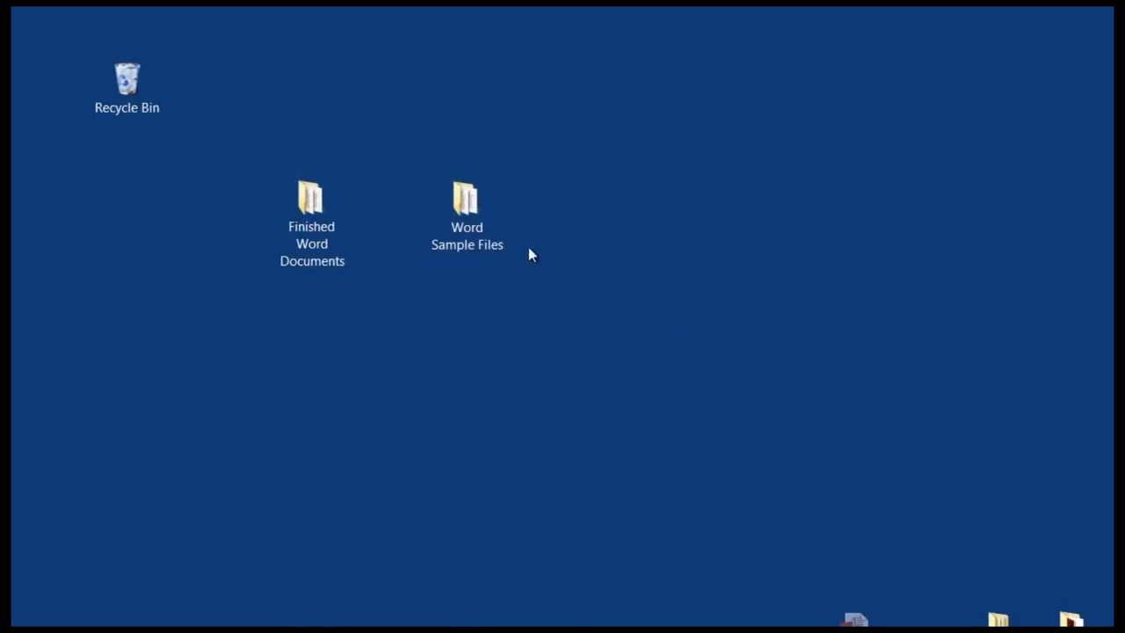
left_click(466, 226)
double_click(465, 224)
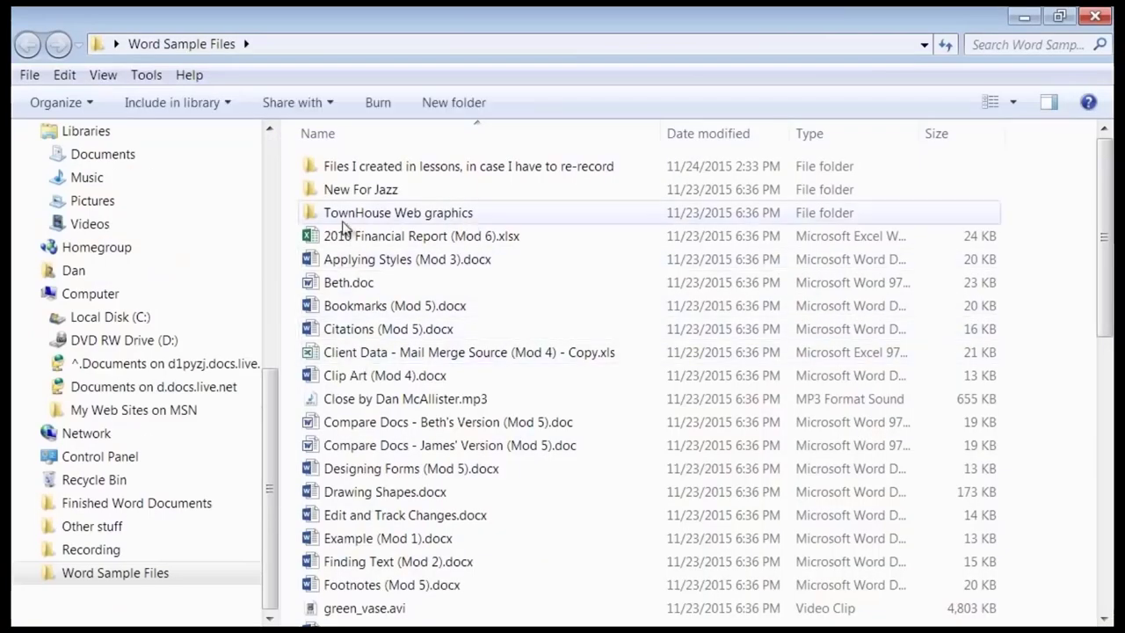
left_click(1095, 15)
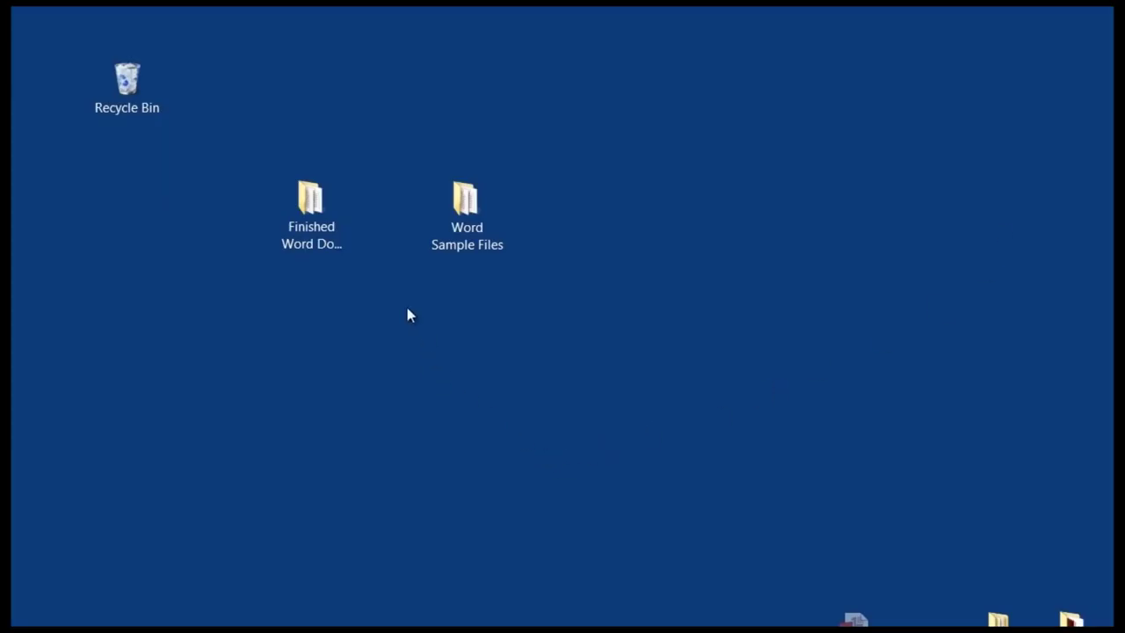
left_click(318, 247)
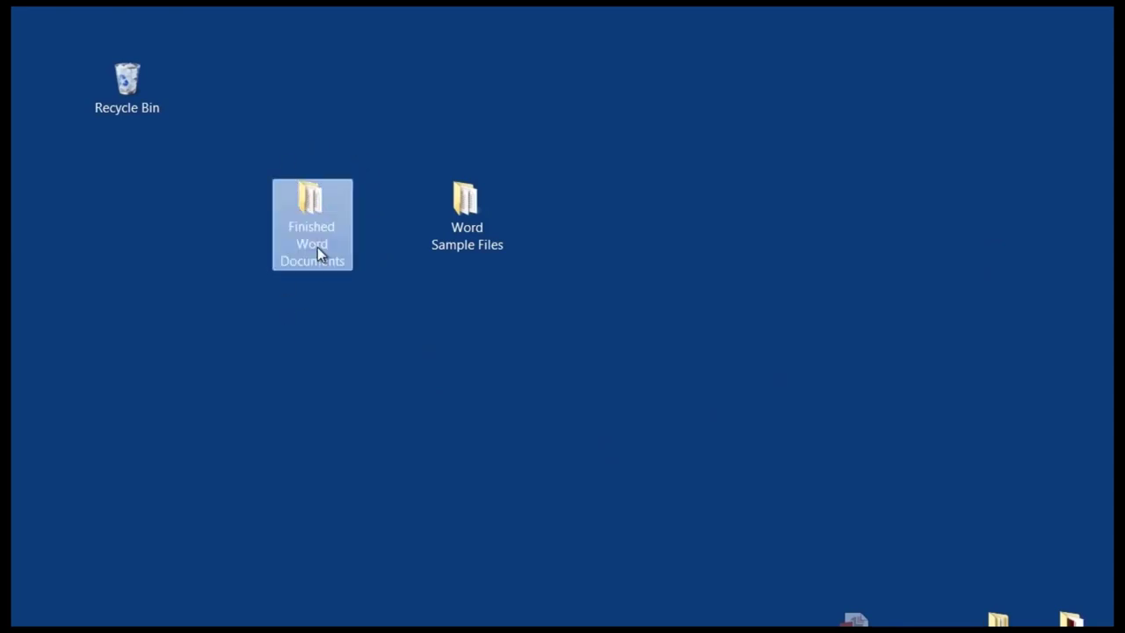
left_click(328, 364)
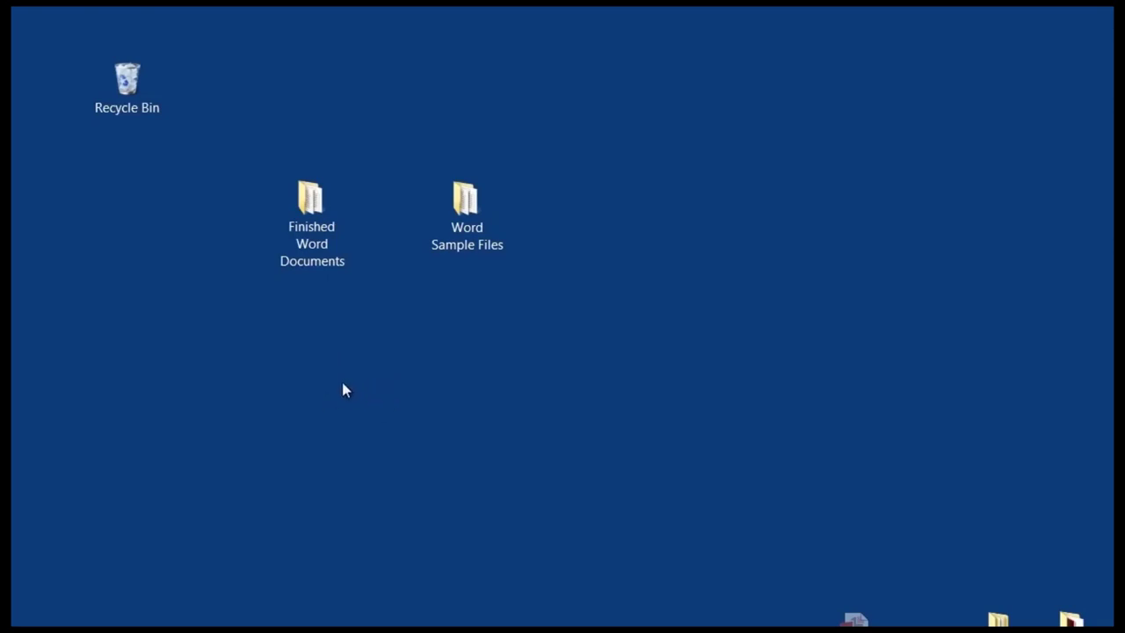
right_click(343, 384)
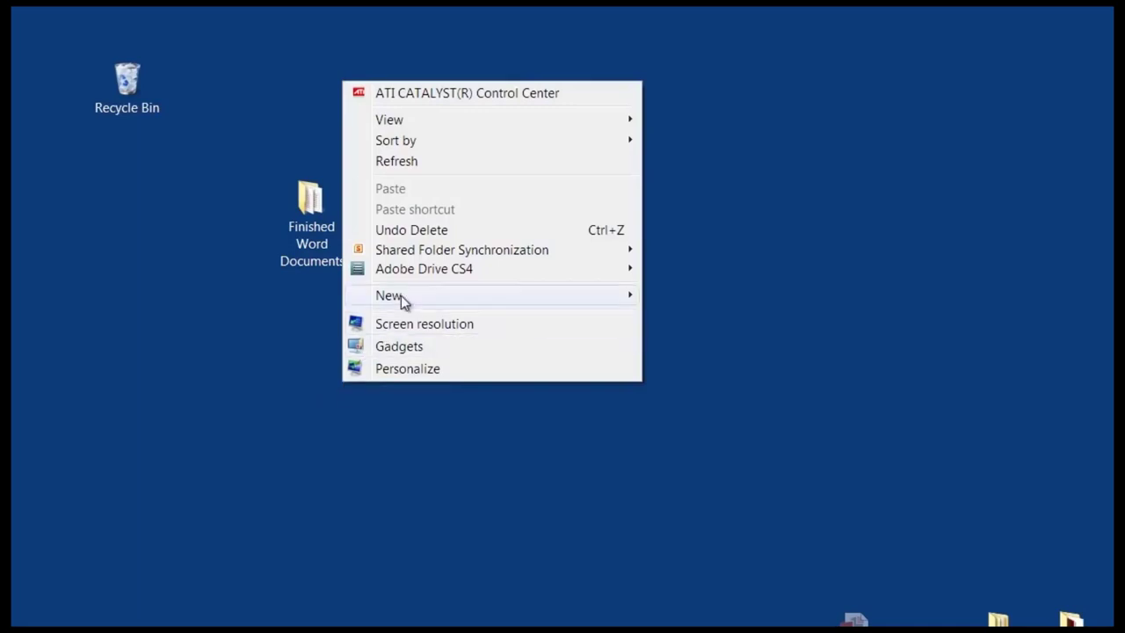
mouse_move(437, 302)
left_click(713, 299)
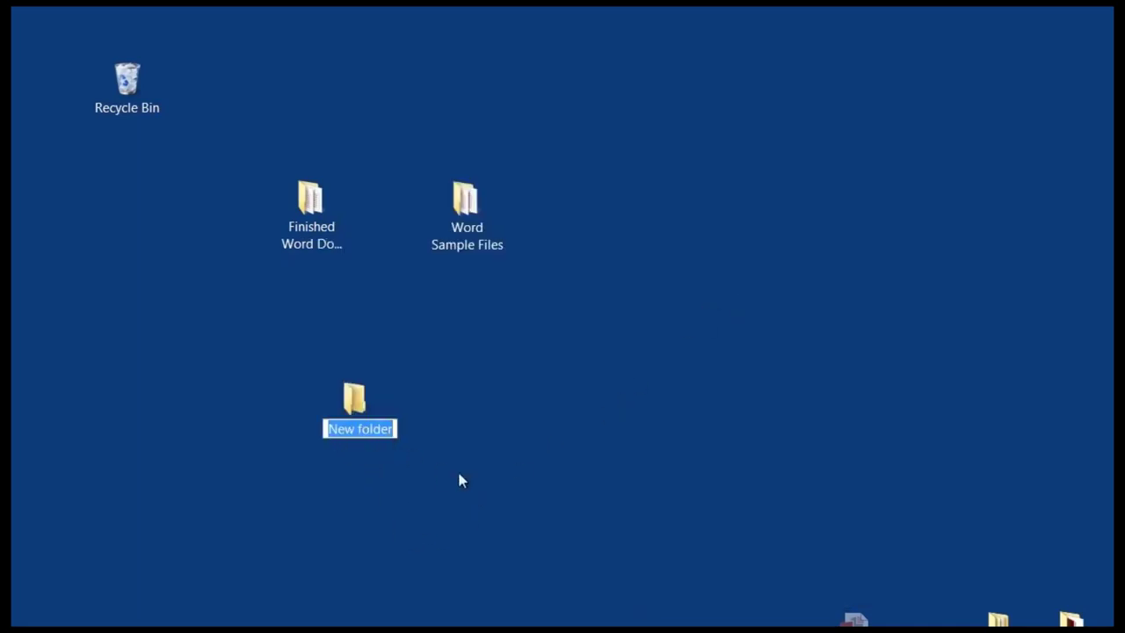
type("dsjhgshdkl")
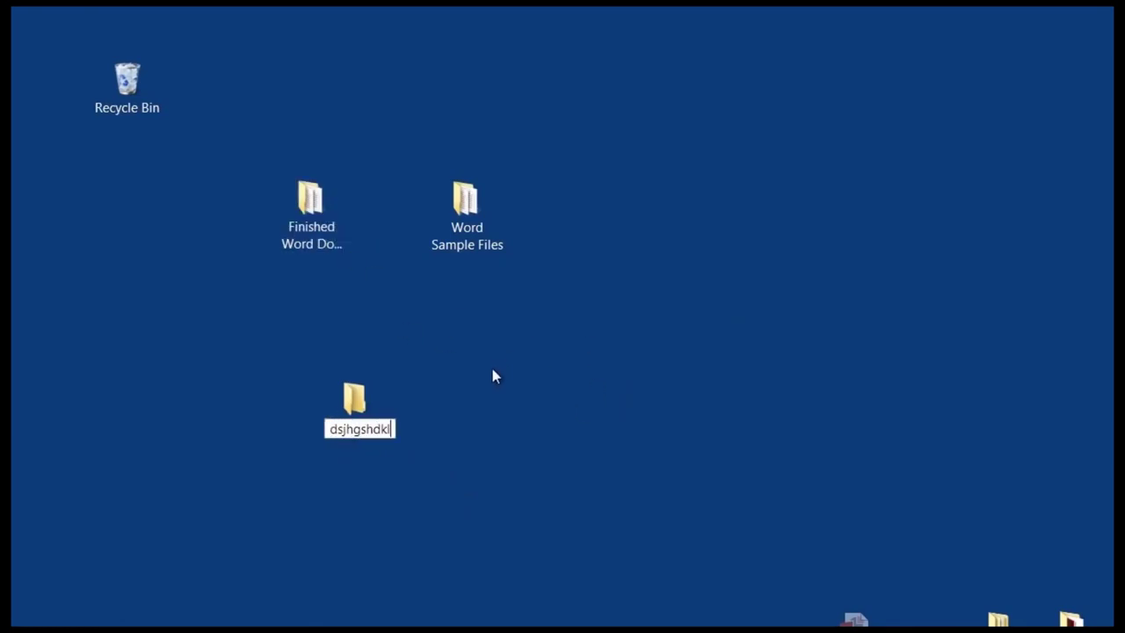
key("Return")
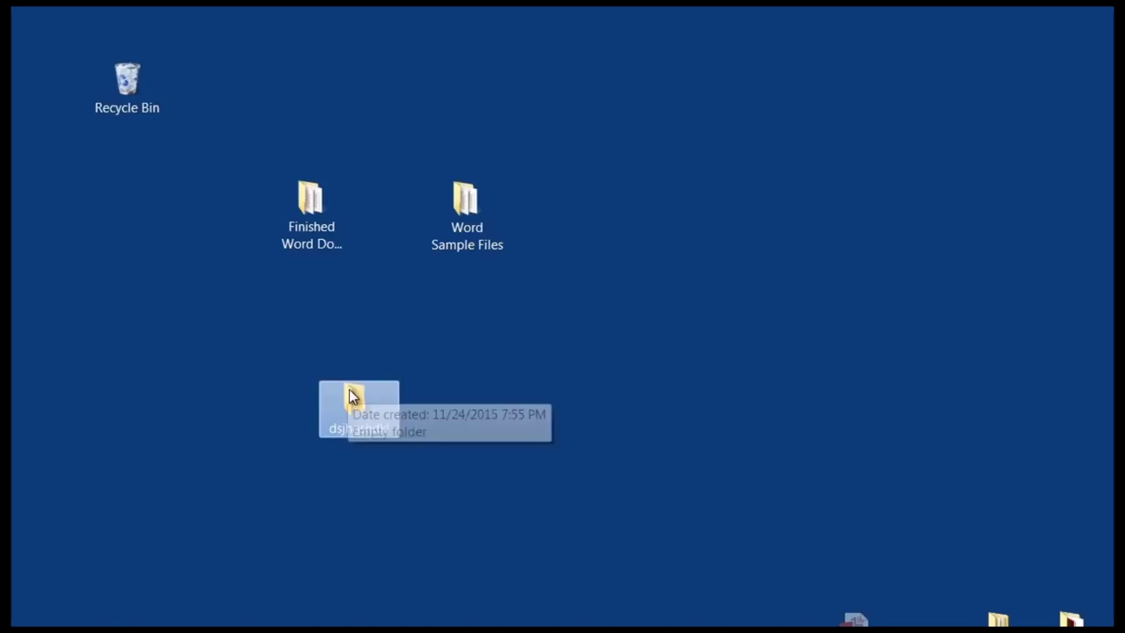
key("Delete")
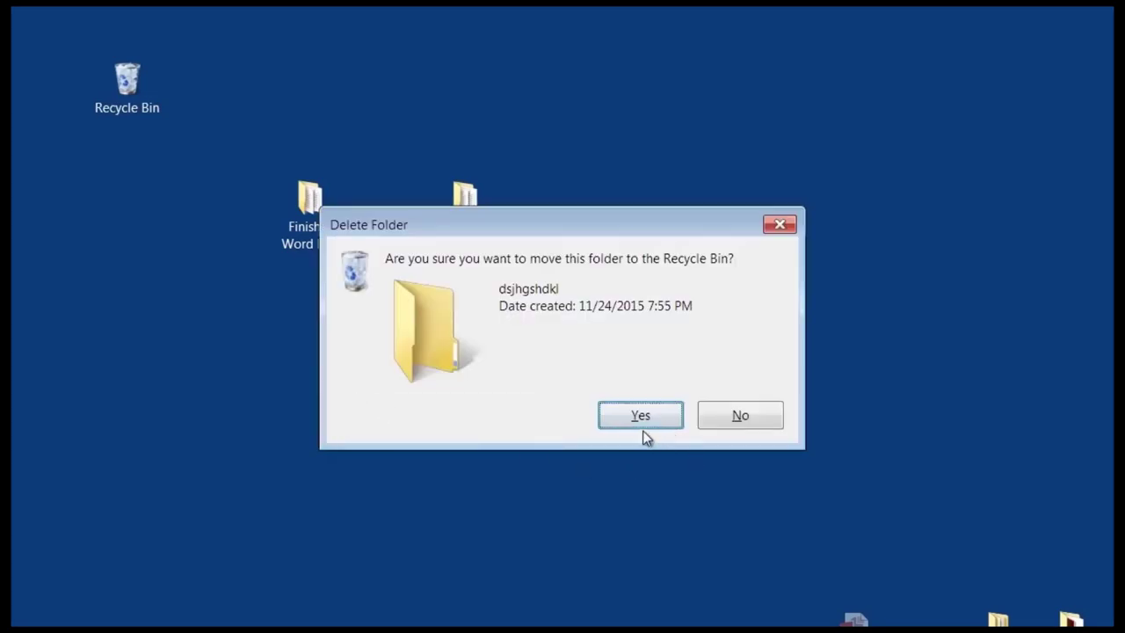
left_click(641, 426)
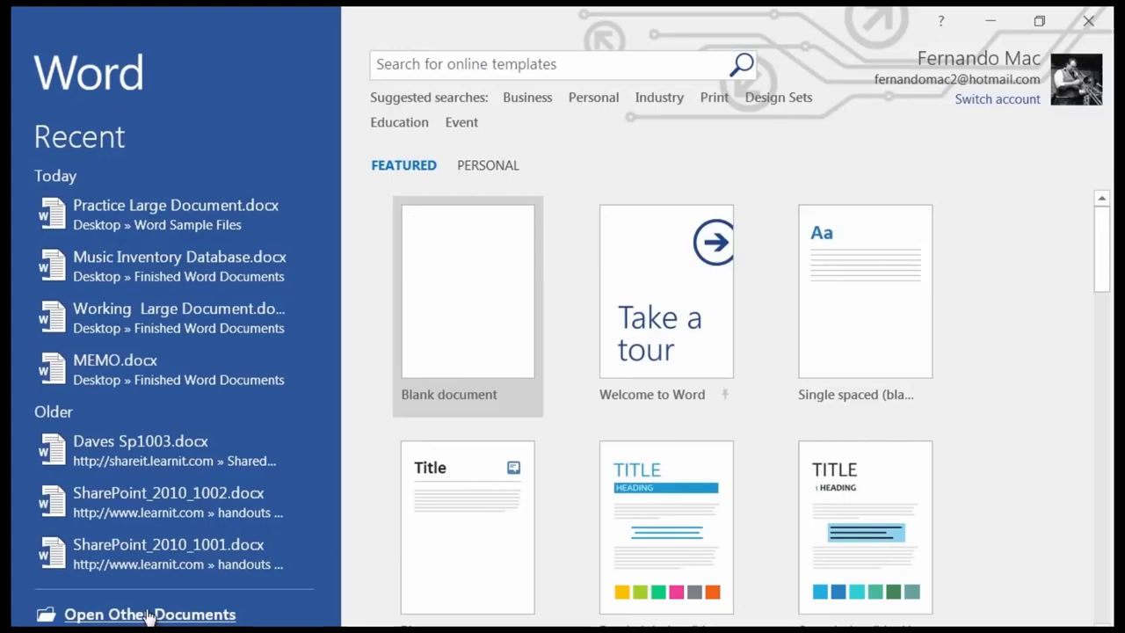
From Open Other Documents, browse the computer to bring up the Open dialog on the Documents library.
left_click(150, 614)
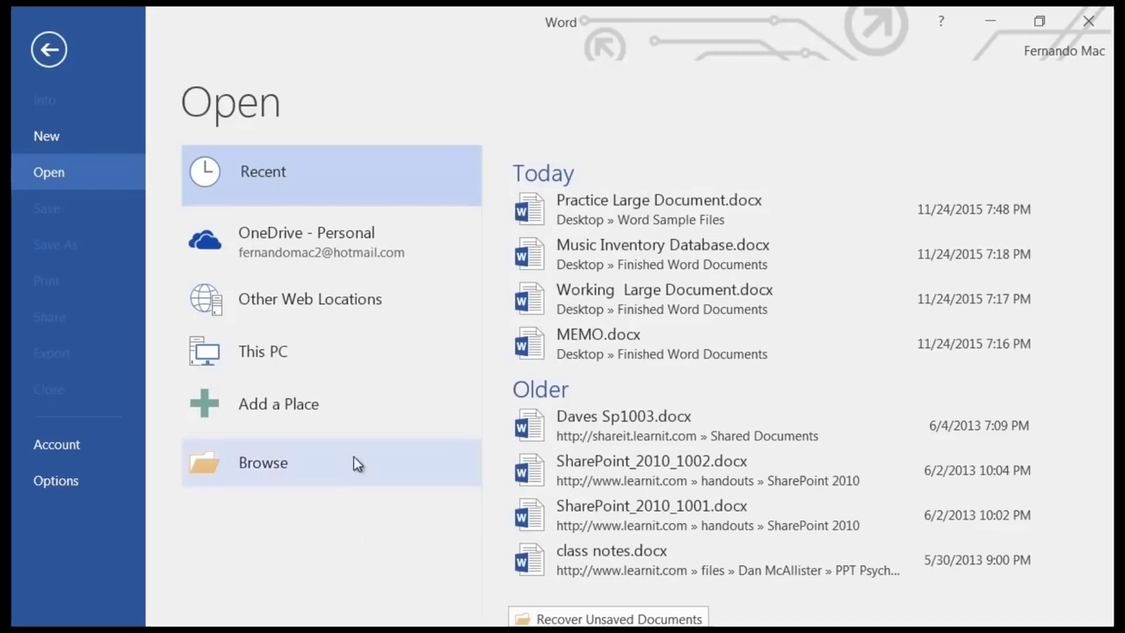
left_click(265, 468)
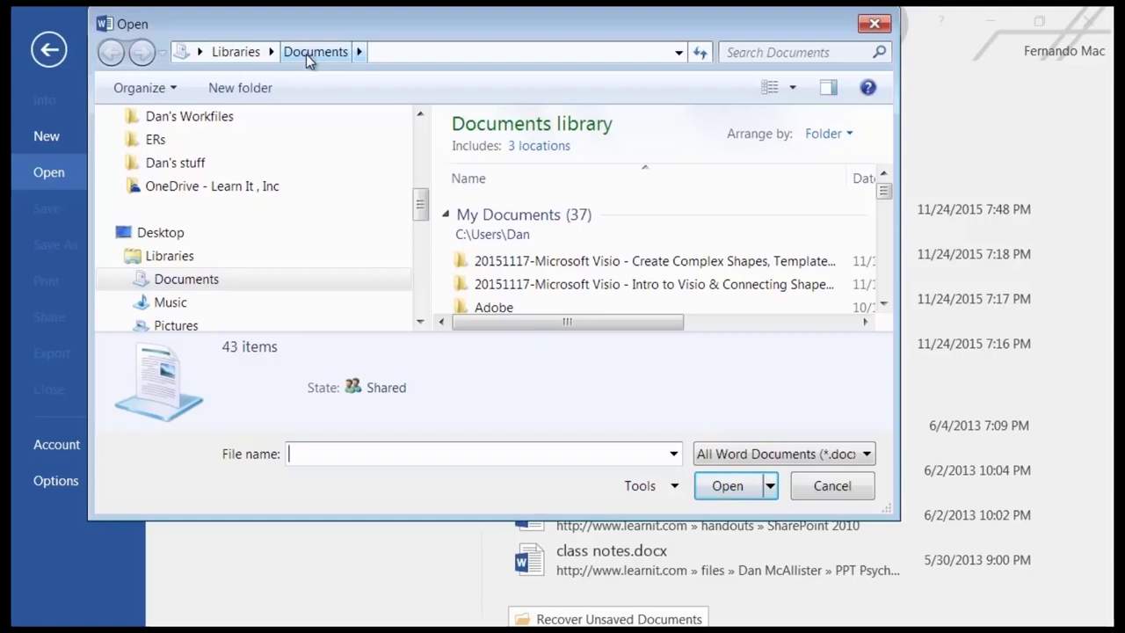
Open Practice Large Document.docx from the Desktop's Word Sample Files folder.
left_click_drag(421, 211, 422, 138)
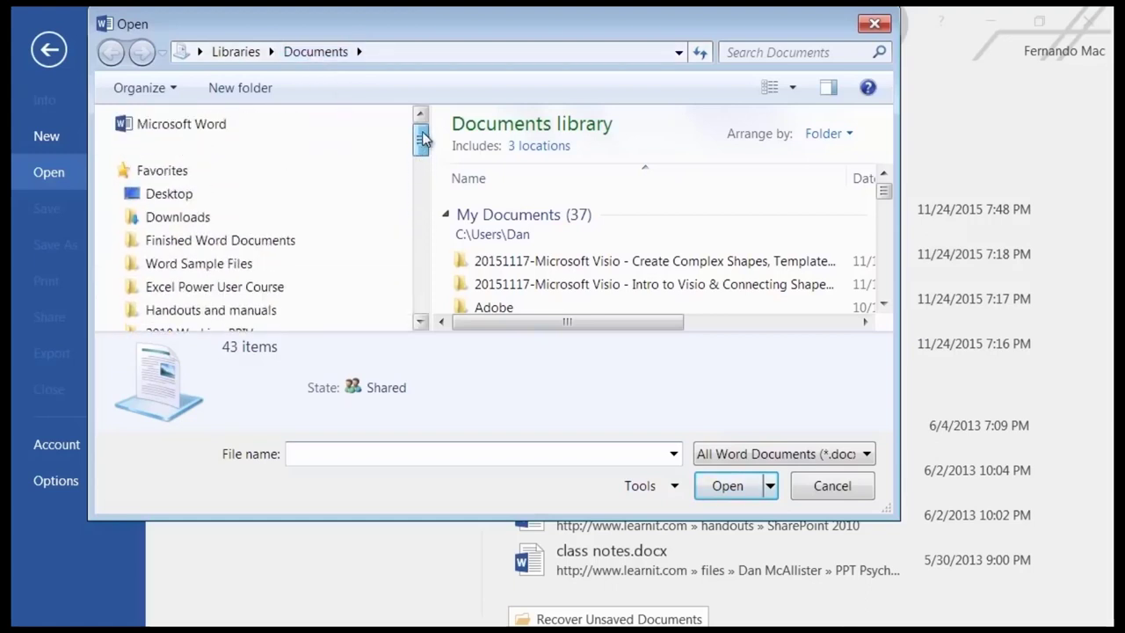
left_click(169, 200)
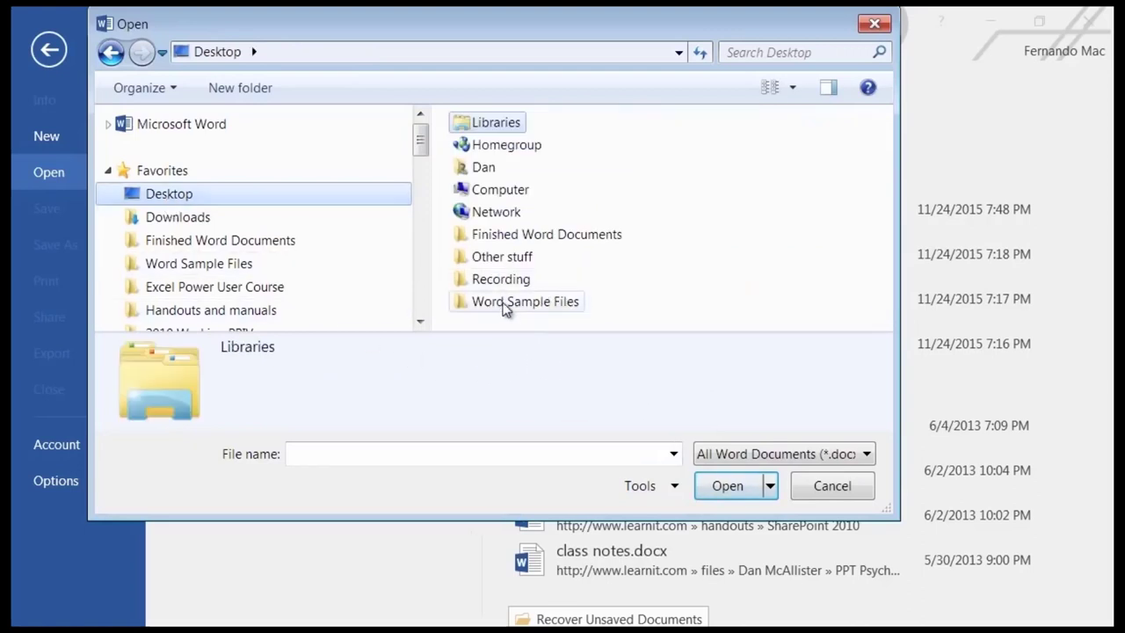
double_click(505, 305)
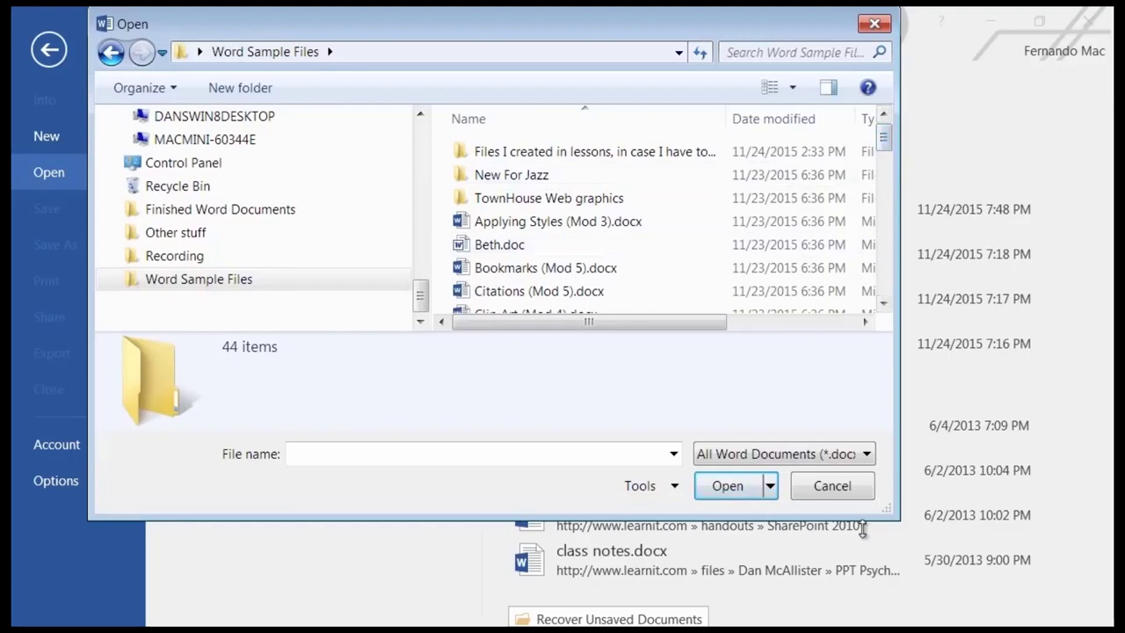
left_click_drag(903, 525, 933, 603)
left_click_drag(919, 156, 889, 294)
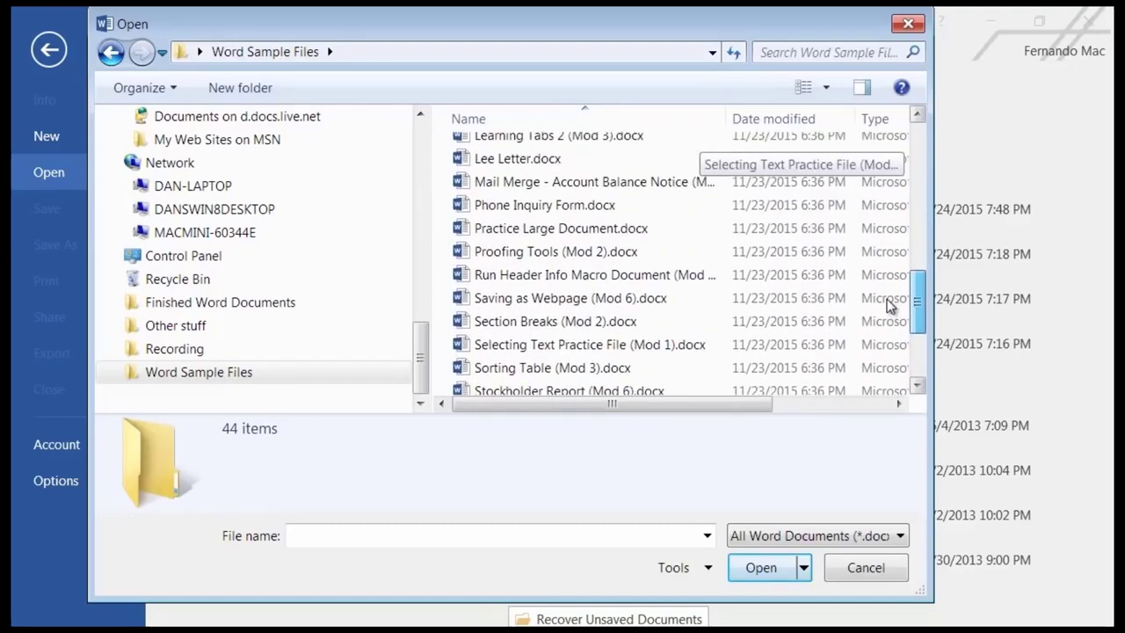
double_click(524, 234)
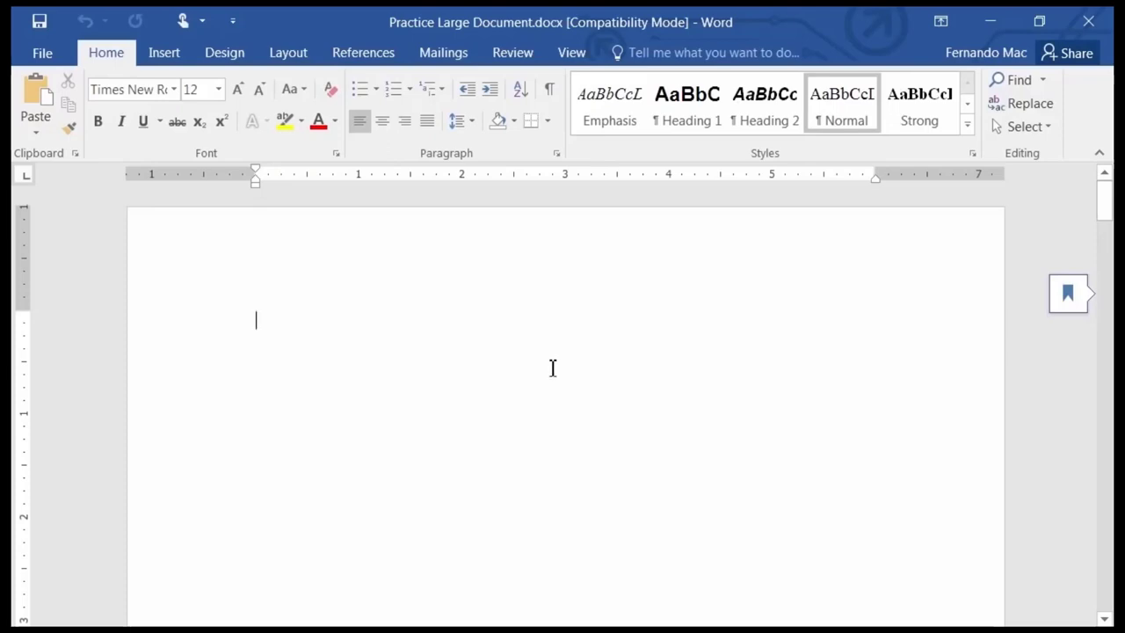
Return to the top of page 1 and apply Heading 1 (Ctrl+Alt+1) to the first blank paragraph.
scroll(467, 388, "down", 2)
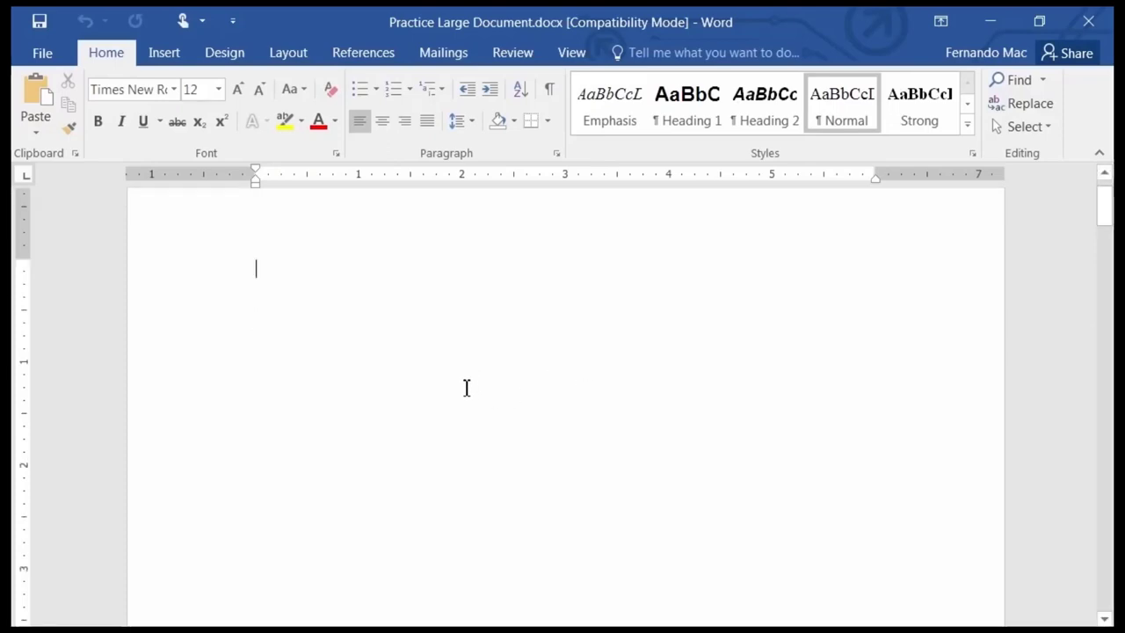
scroll(467, 387, "down", 10)
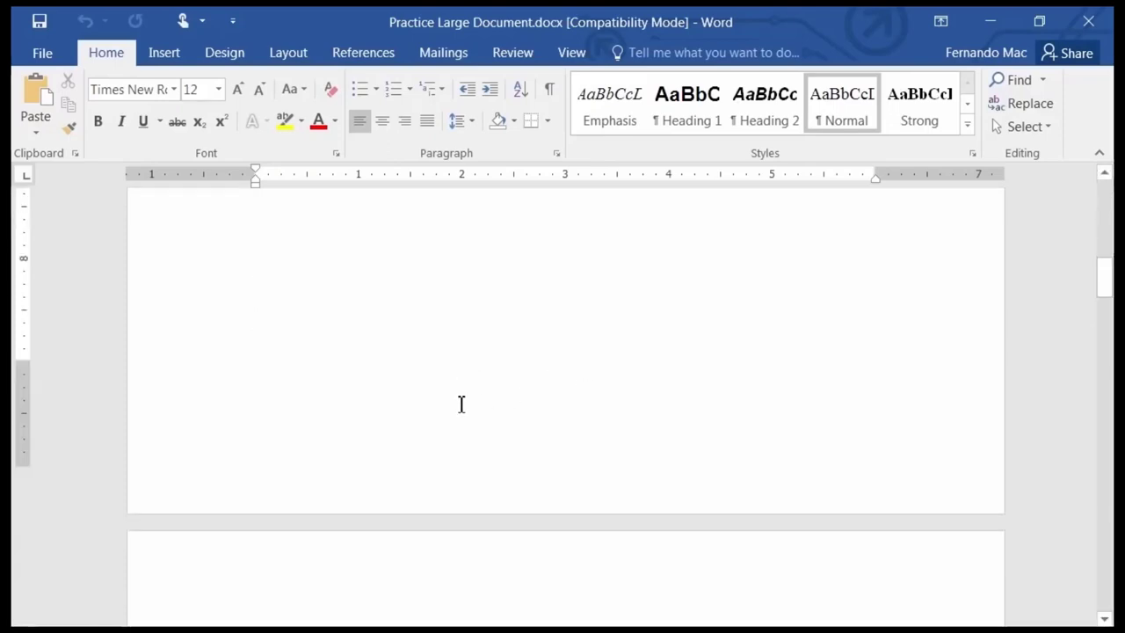
scroll(456, 409, "down", 15)
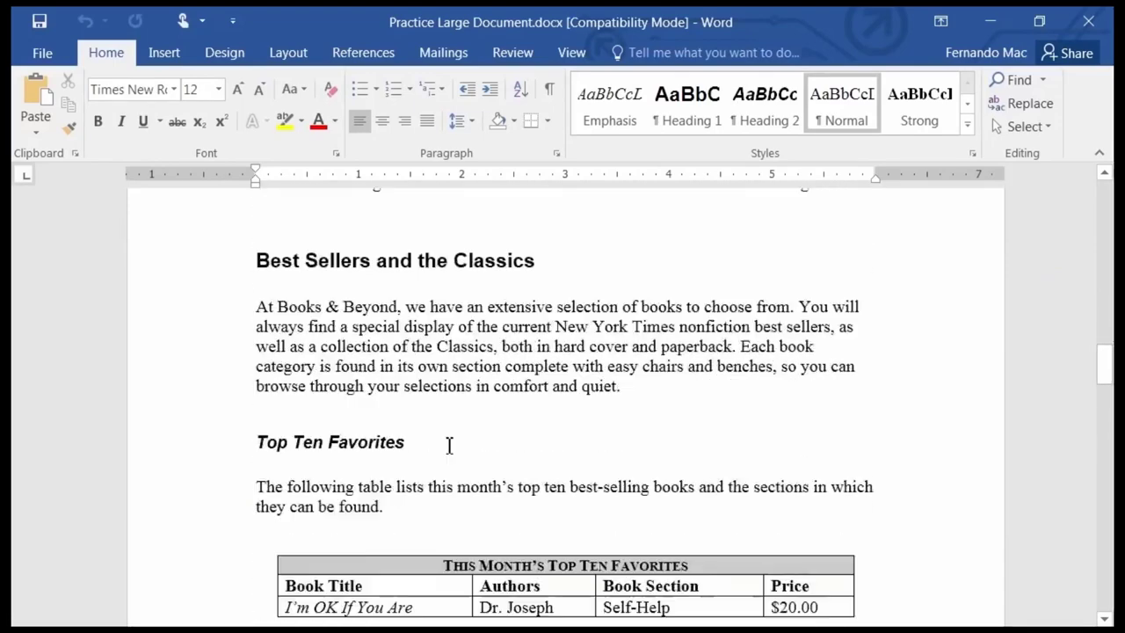
scroll(439, 454, "down", 15)
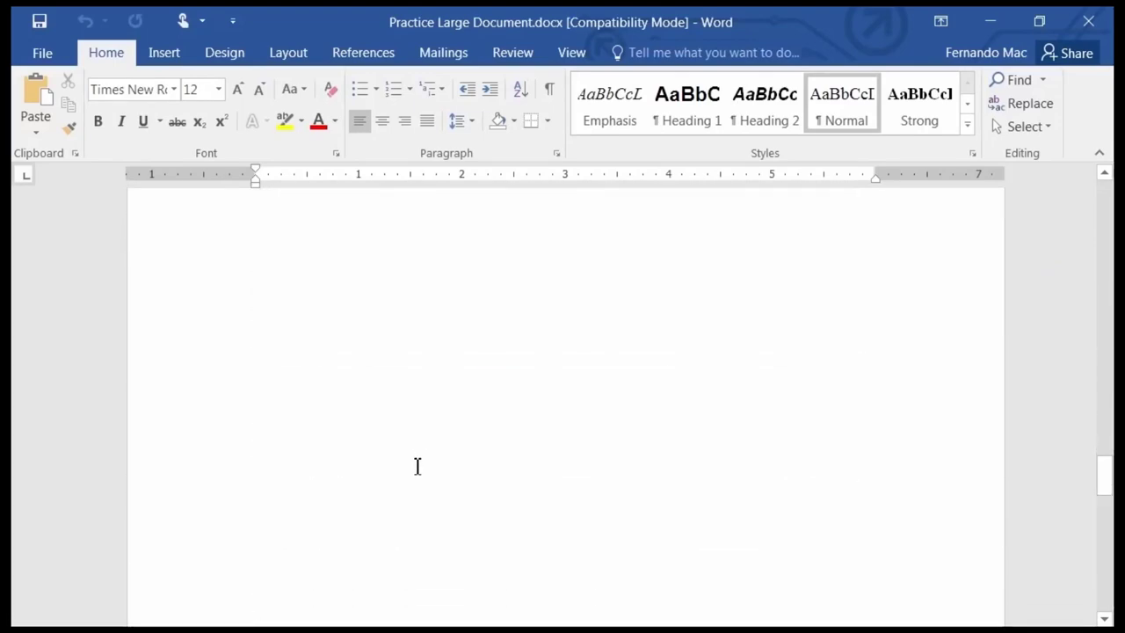
scroll(420, 465, "down", 3)
scroll(460, 443, "up", 8)
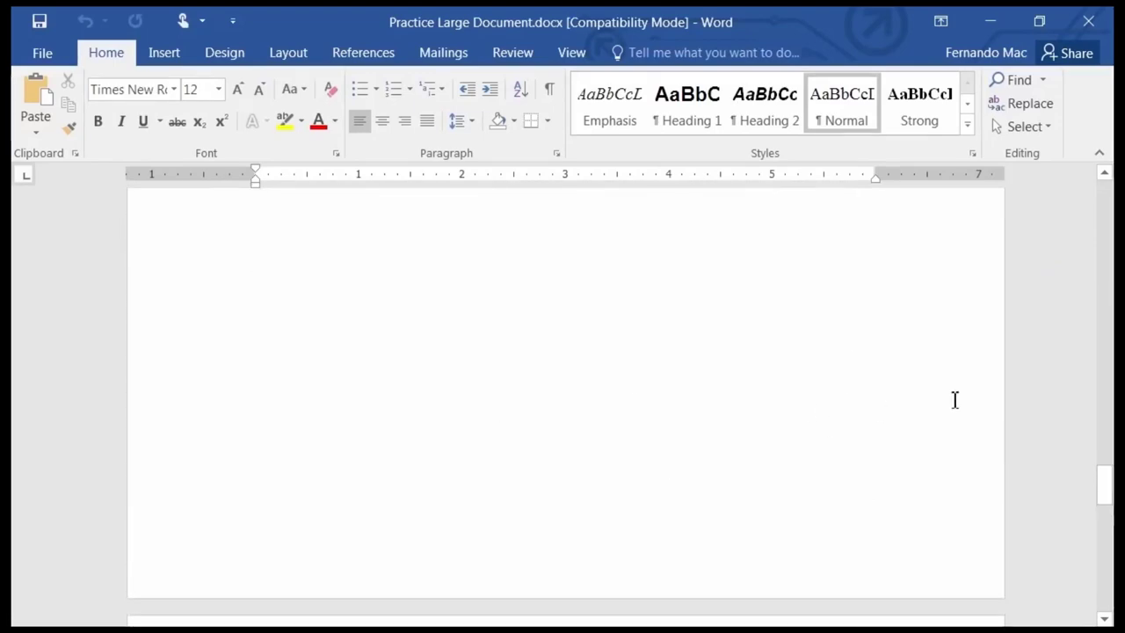
left_click_drag(1107, 482, 1106, 474)
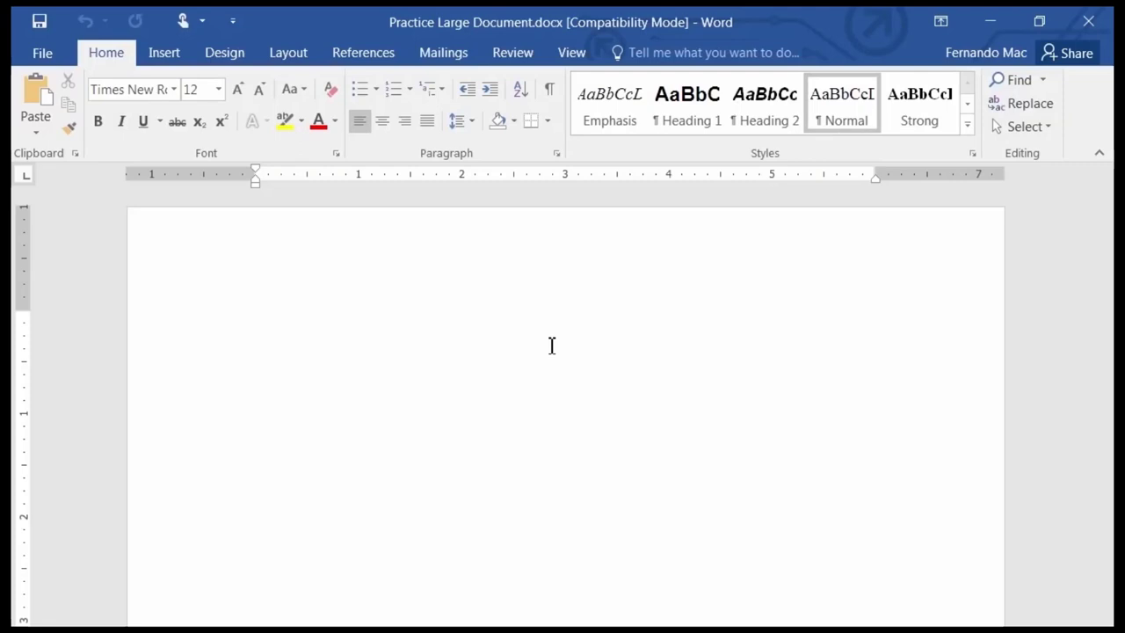
scroll(480, 355, "down", 7)
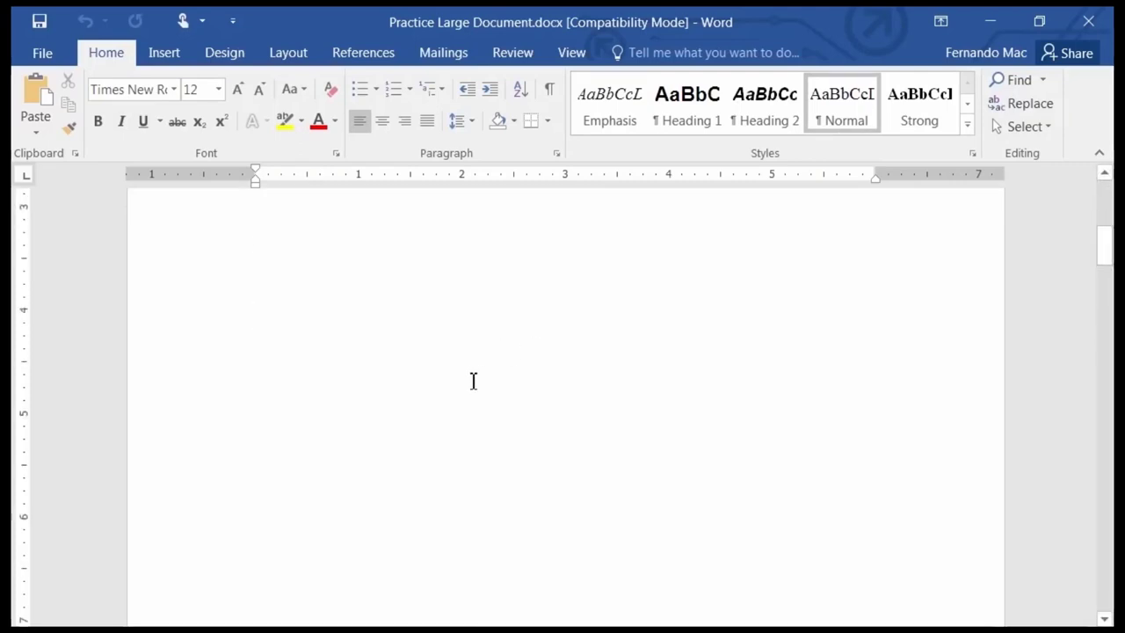
scroll(466, 381, "up", 7)
key("ctrl+alt+1")
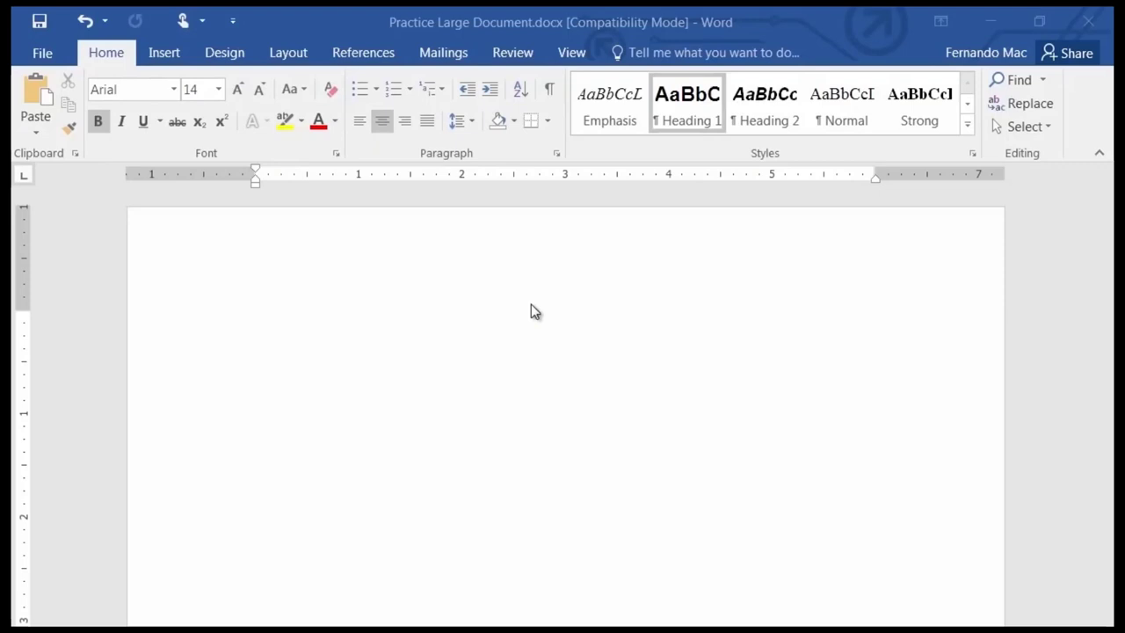
left_click(551, 93)
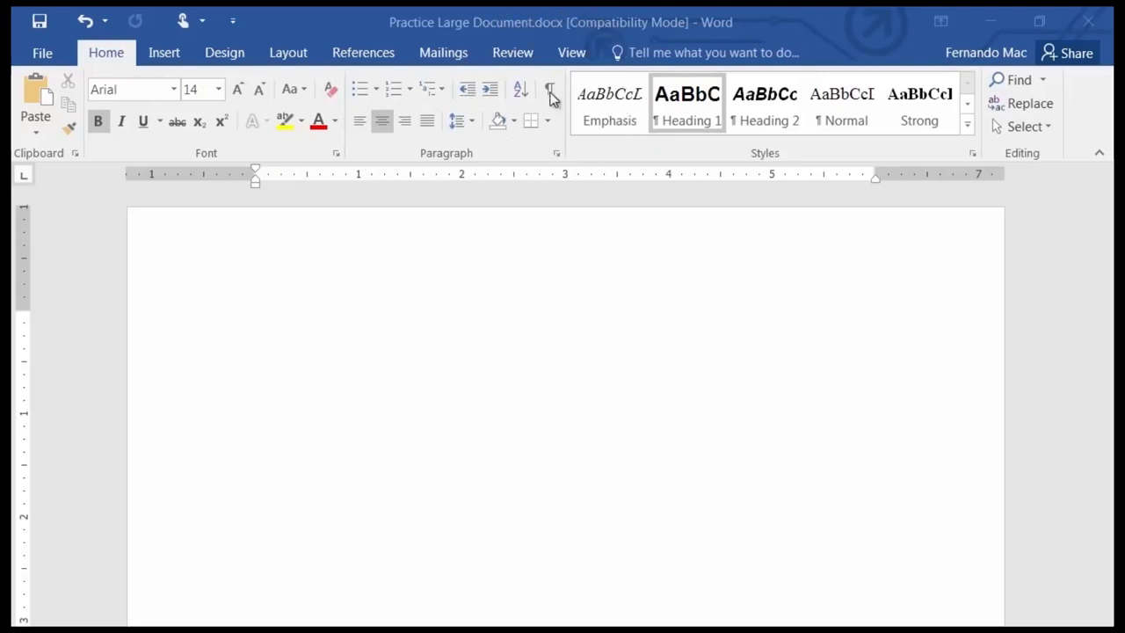
left_click(552, 95)
left_click(551, 93)
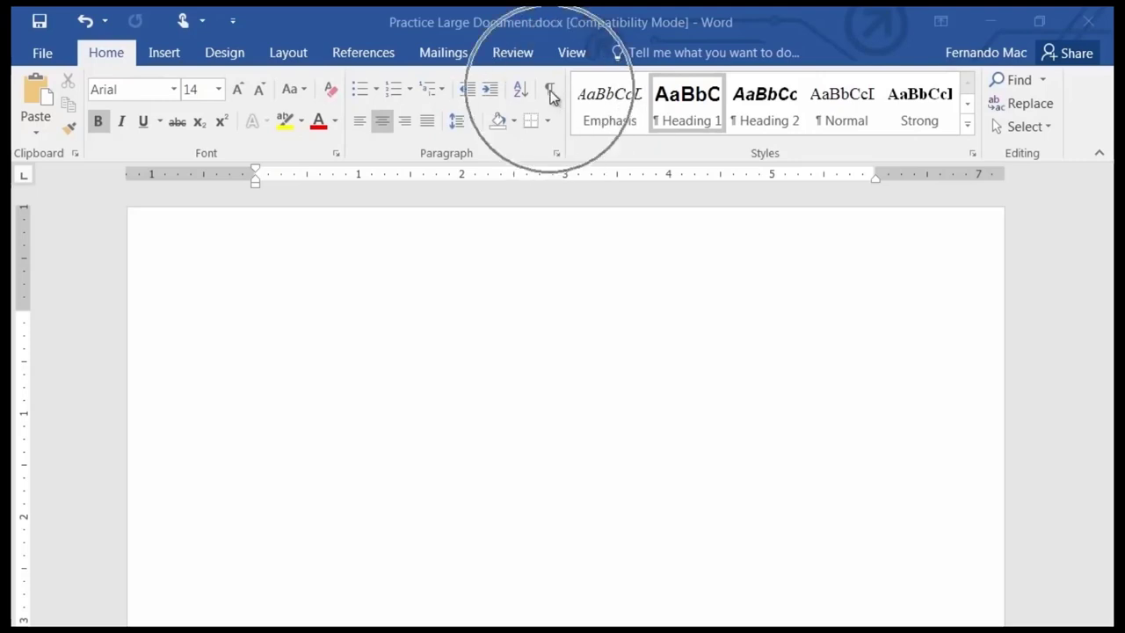
left_click(551, 94)
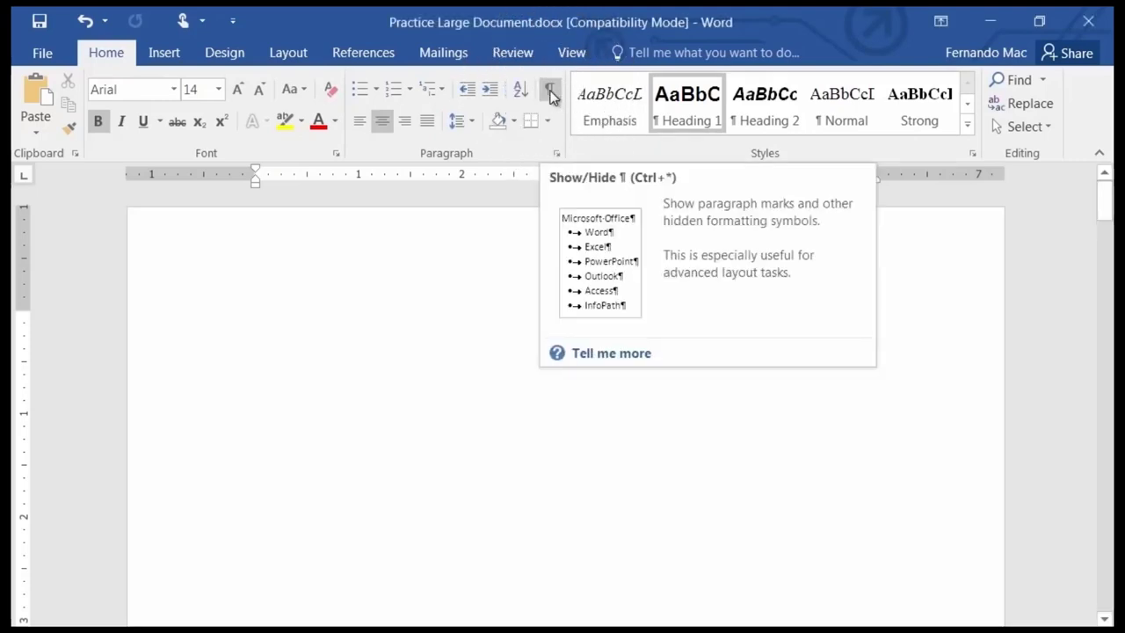
left_click(552, 94)
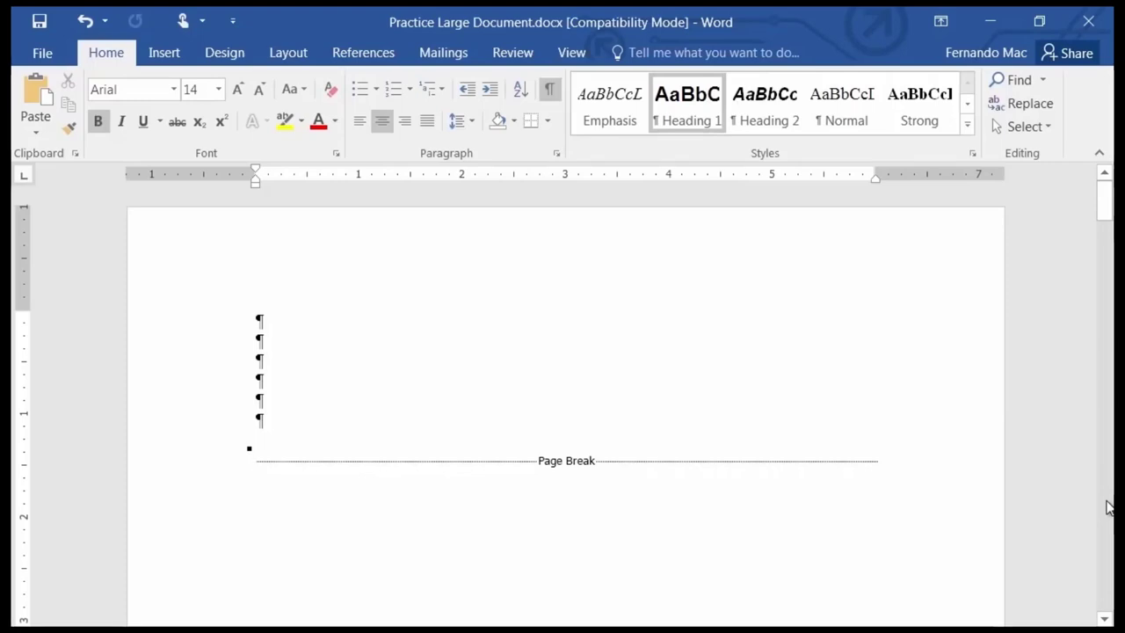
scroll(1109, 507, "down", 10)
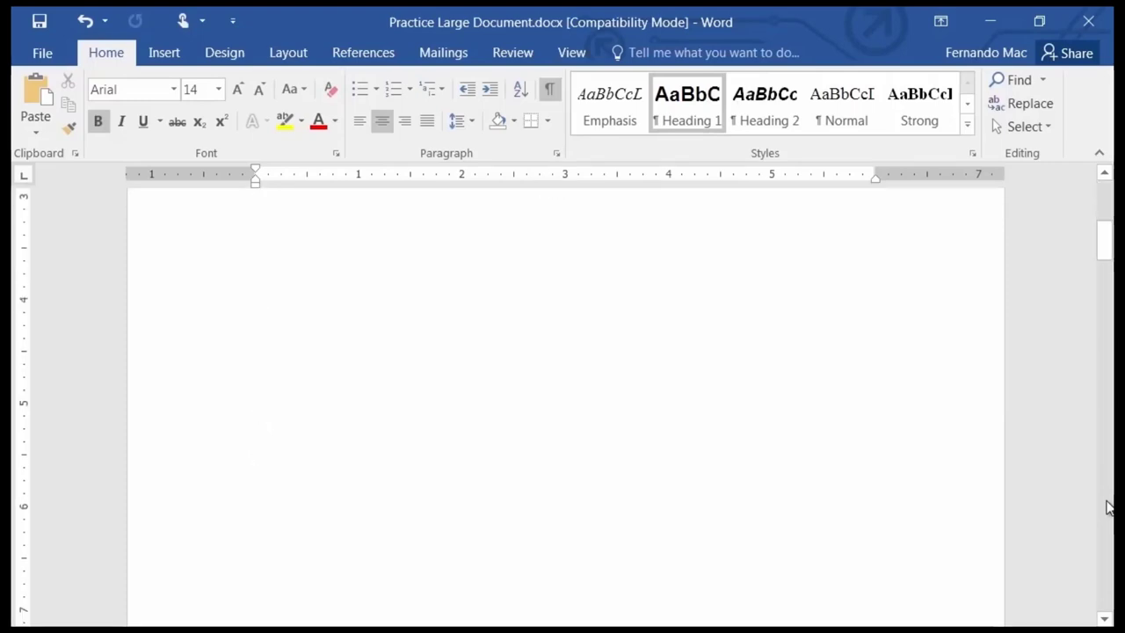
scroll(1109, 507, "down", 15)
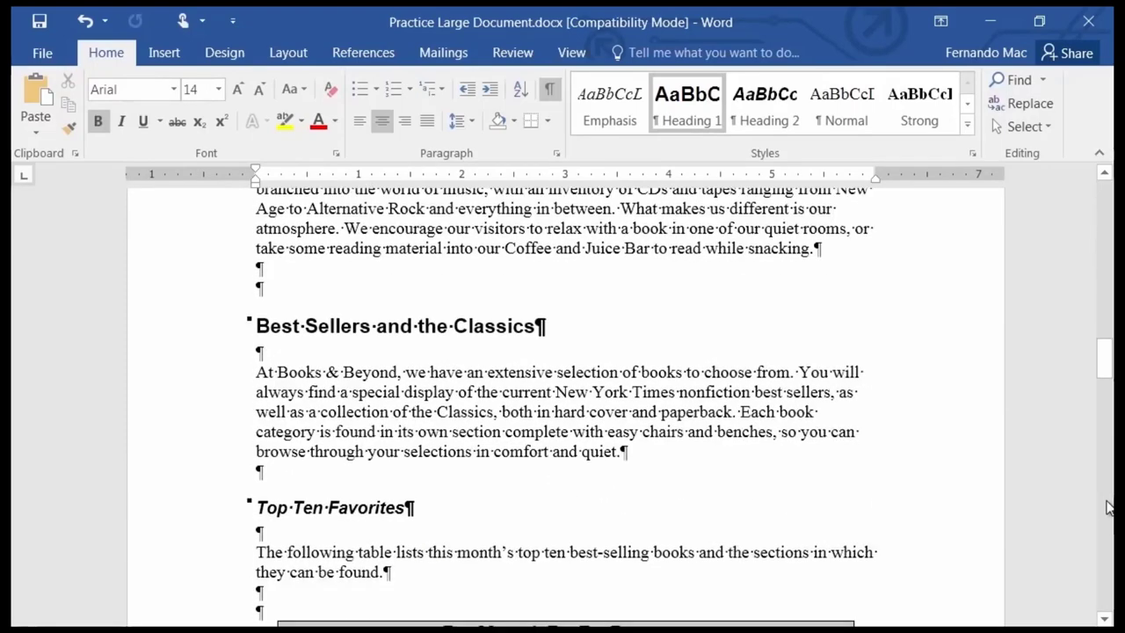
scroll(785, 451, "up", 3)
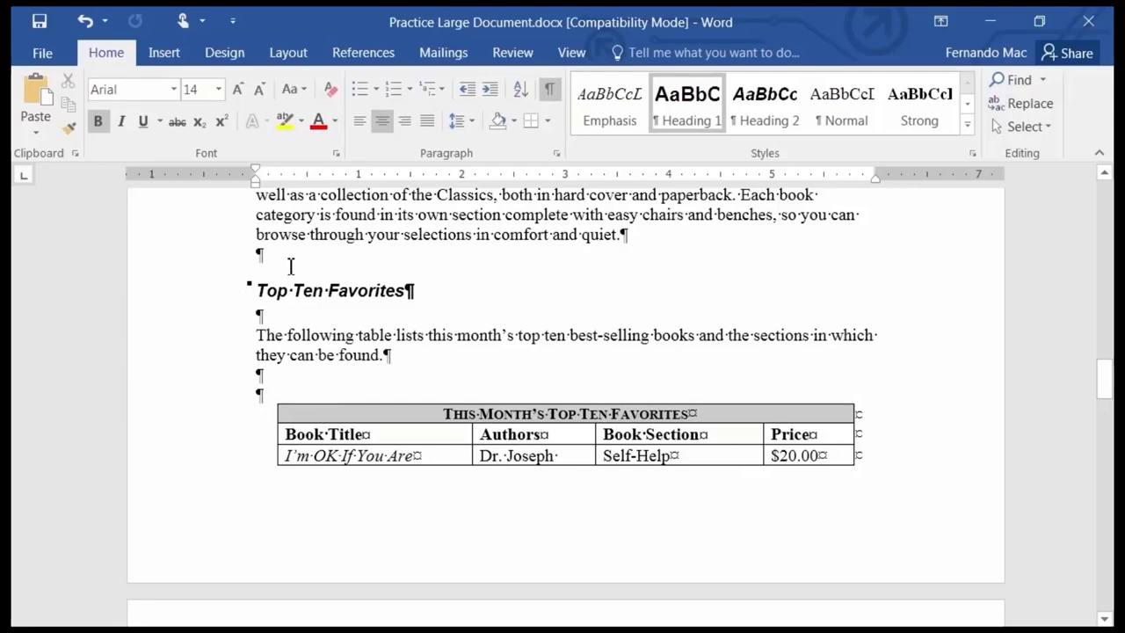
scroll(524, 395, "down", 10)
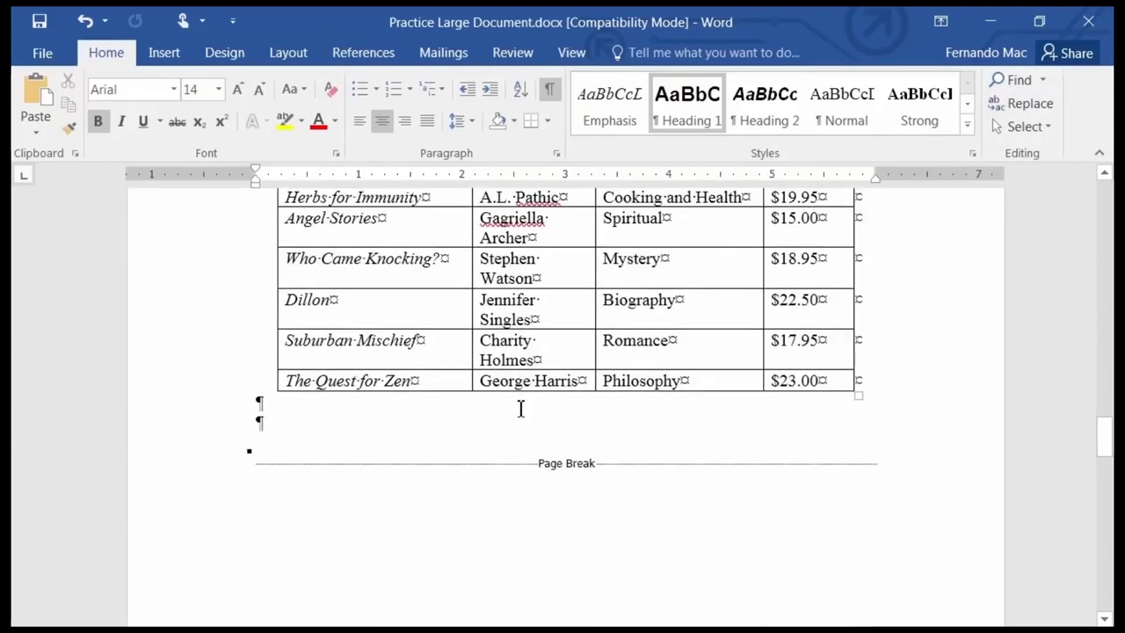
scroll(524, 405, "up", 8)
scroll(518, 395, "down", 8)
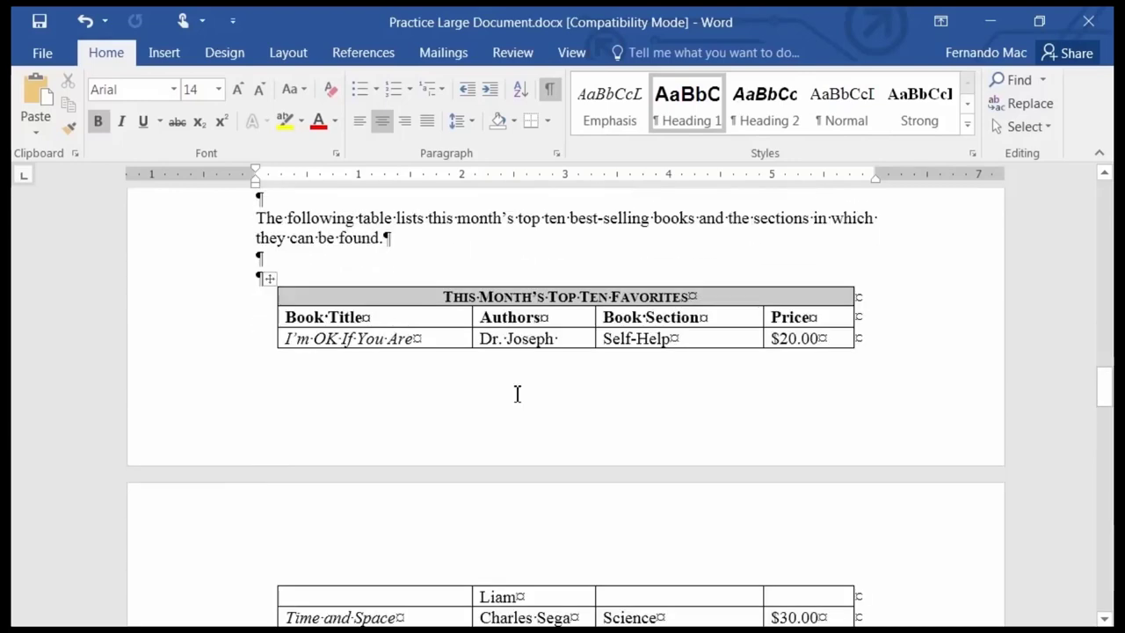
scroll(514, 402, "down", 3)
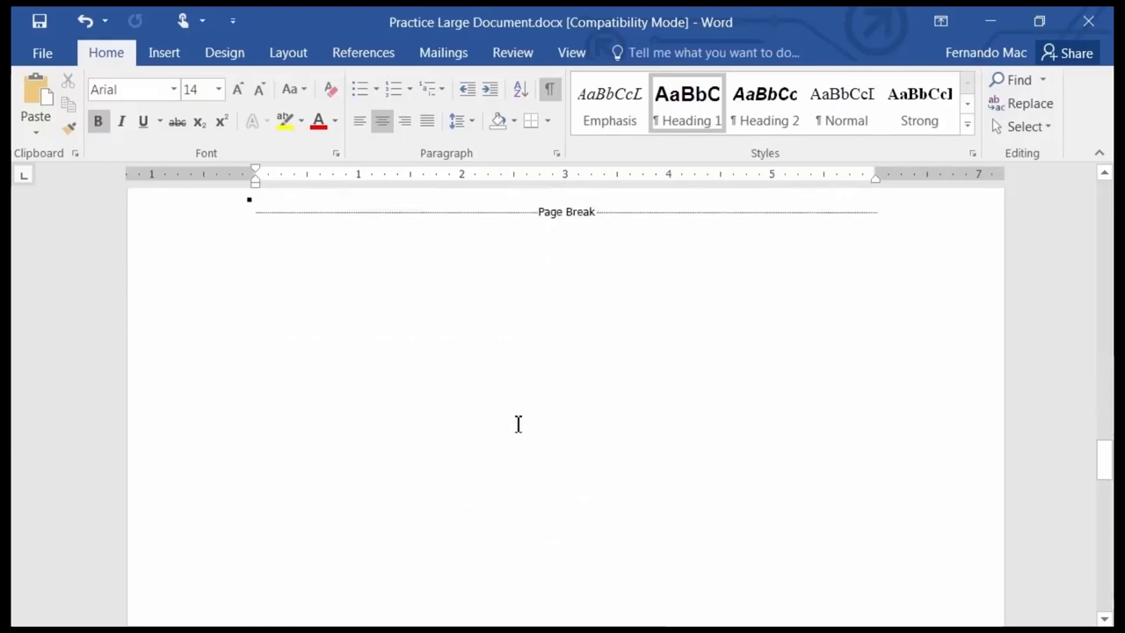
scroll(514, 363, "up", 3)
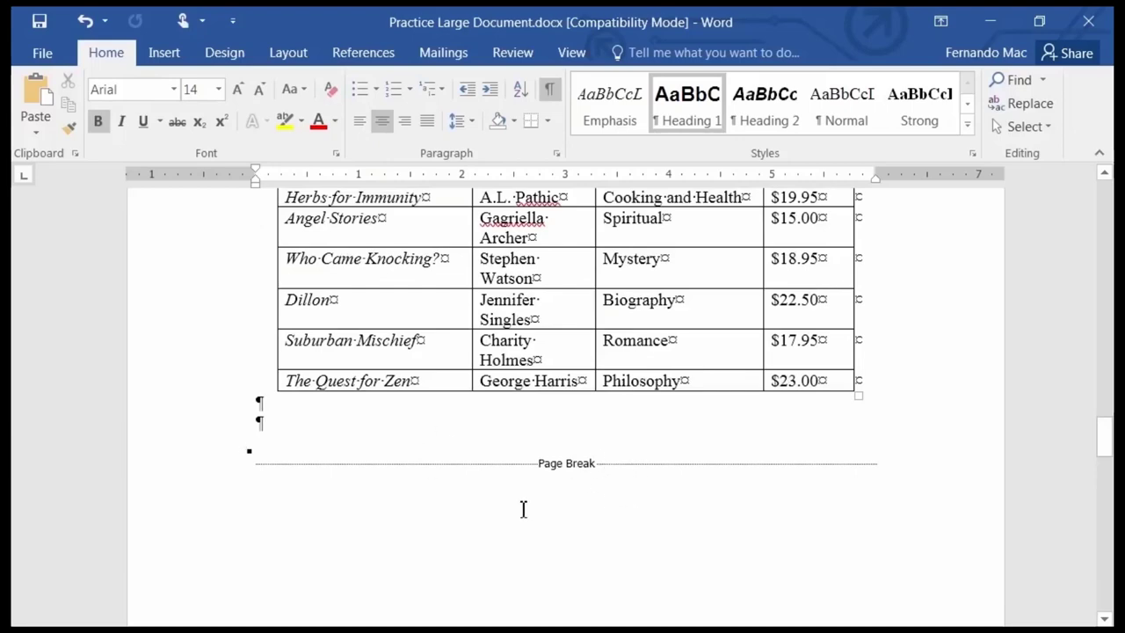
scroll(523, 509, "up", 9)
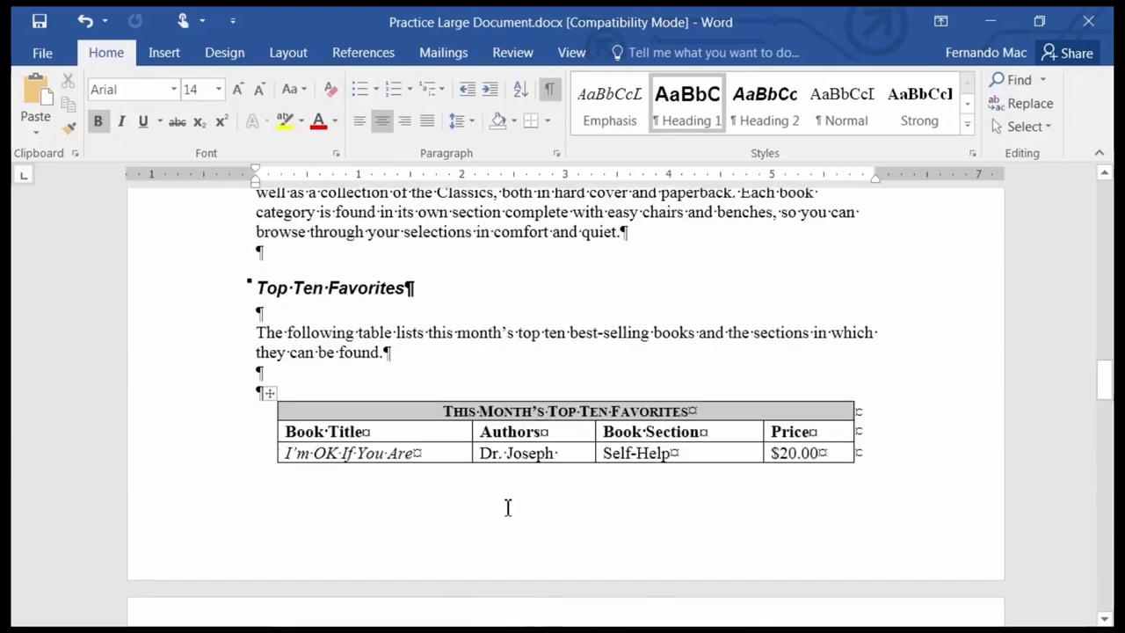
scroll(488, 495, "up", 3)
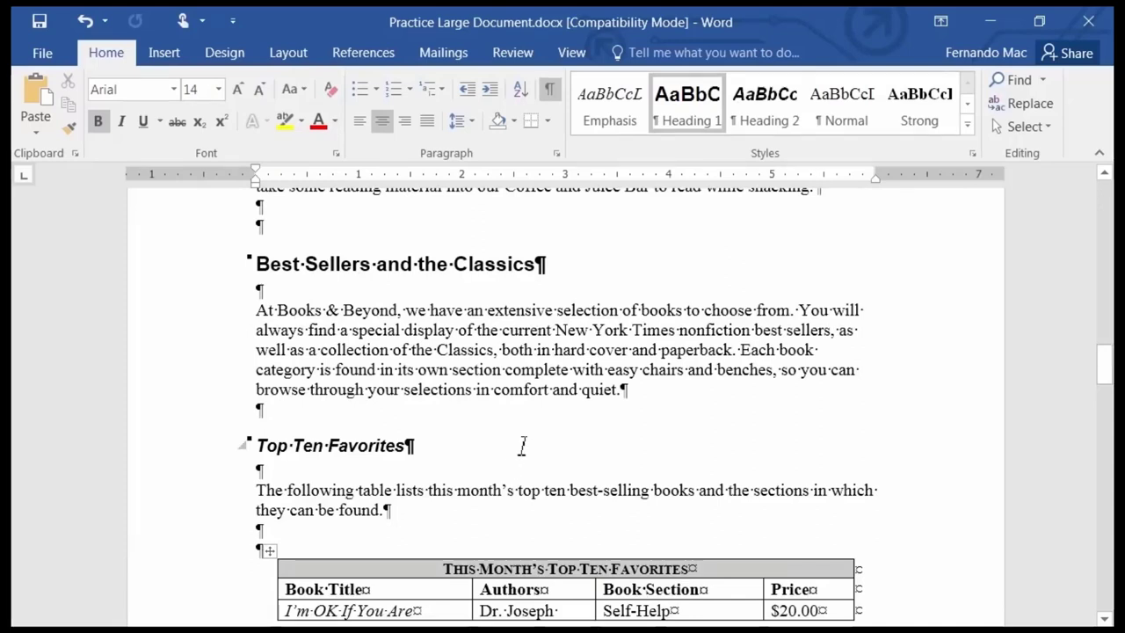
left_click(550, 95)
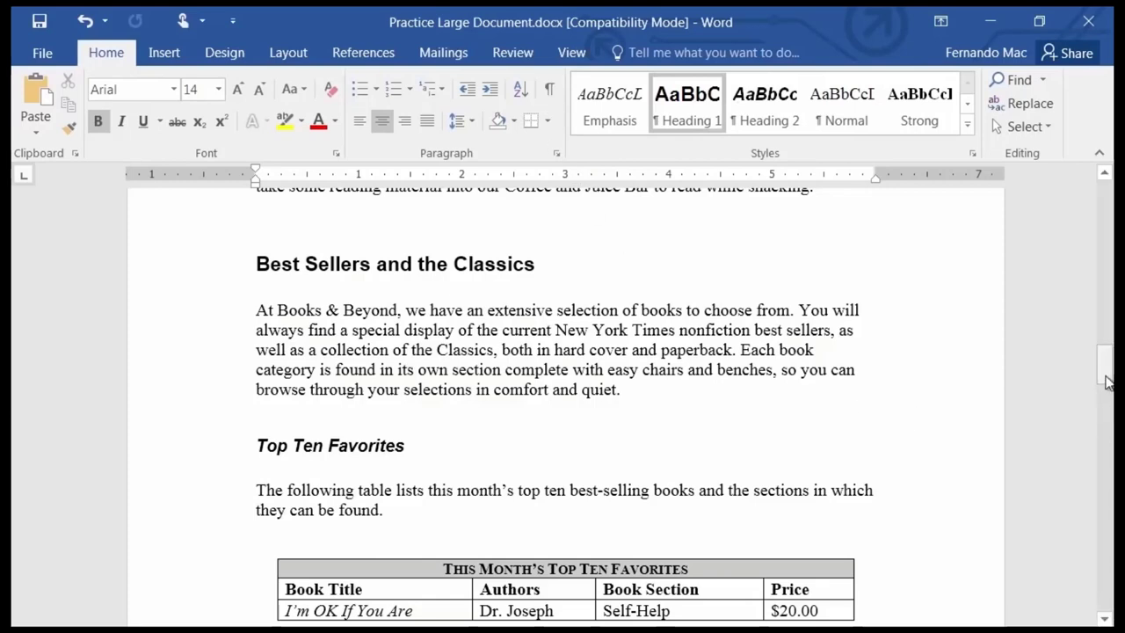
Turn on Show/Hide ¶ to reveal the six empty paragraphs and page break on page 1.
left_click_drag(1108, 382, 1108, 180)
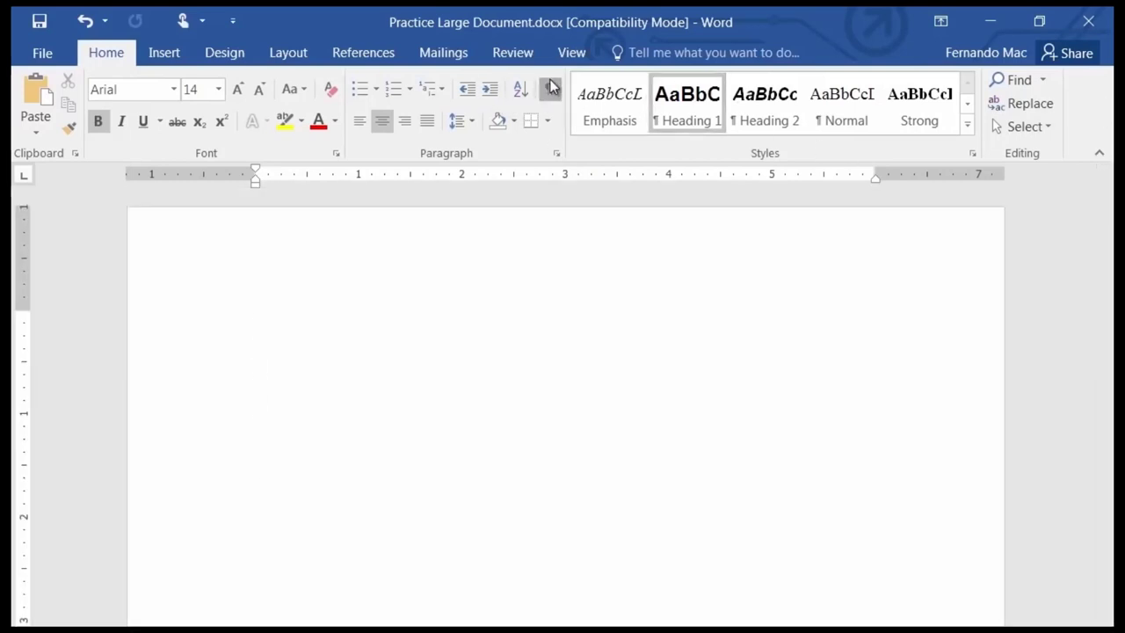
left_click(550, 86)
scroll(430, 369, "down", 5)
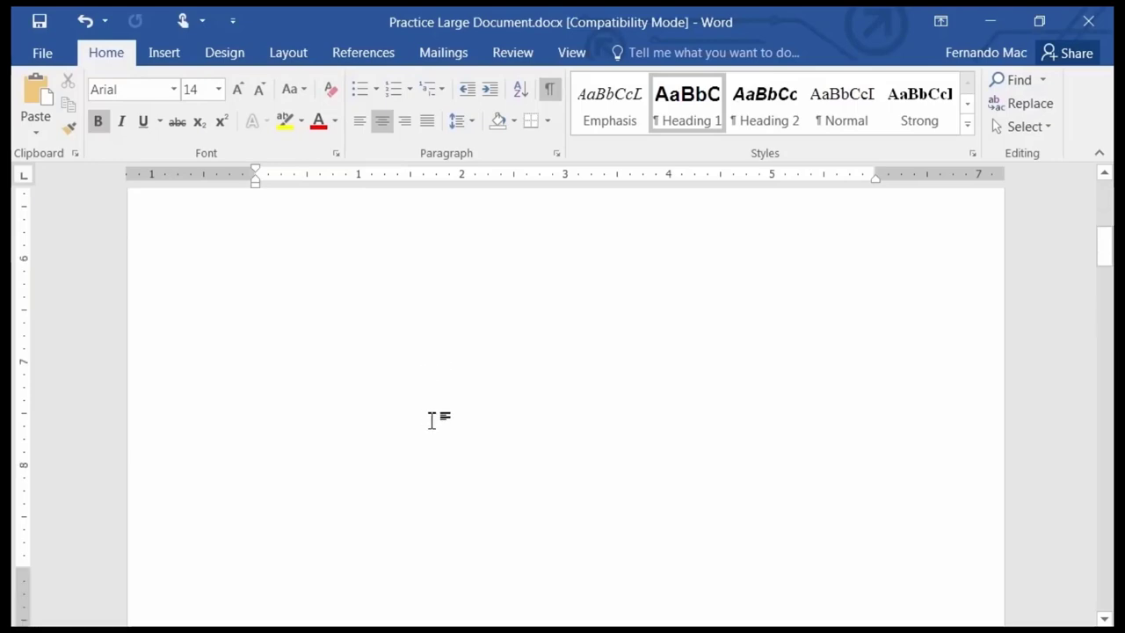
scroll(432, 420, "down", 15)
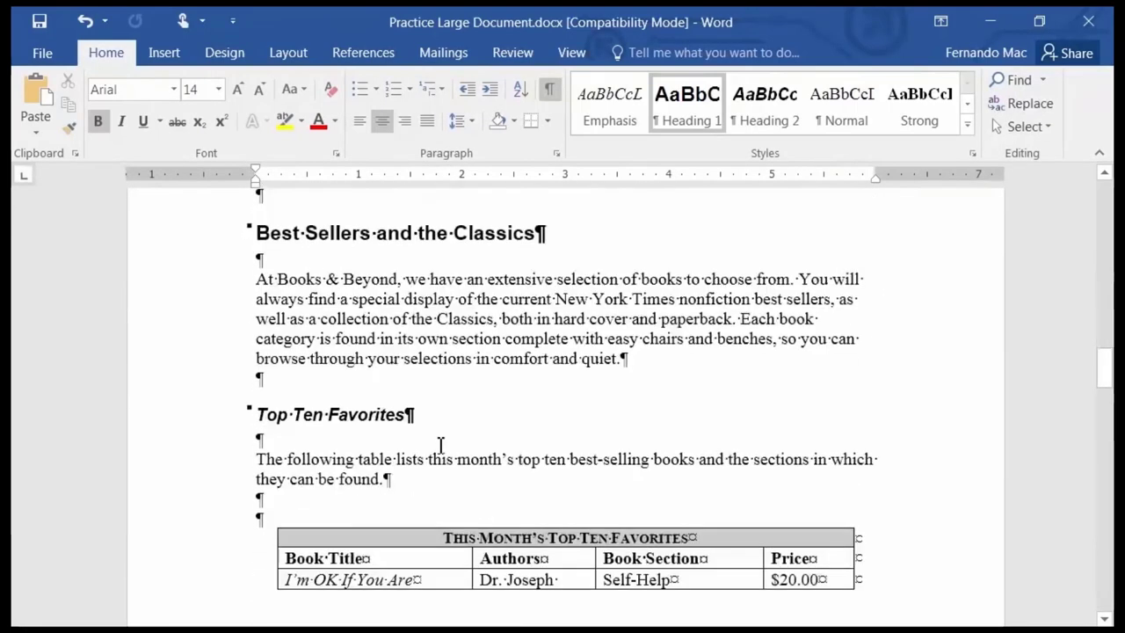
scroll(441, 445, "down", 10)
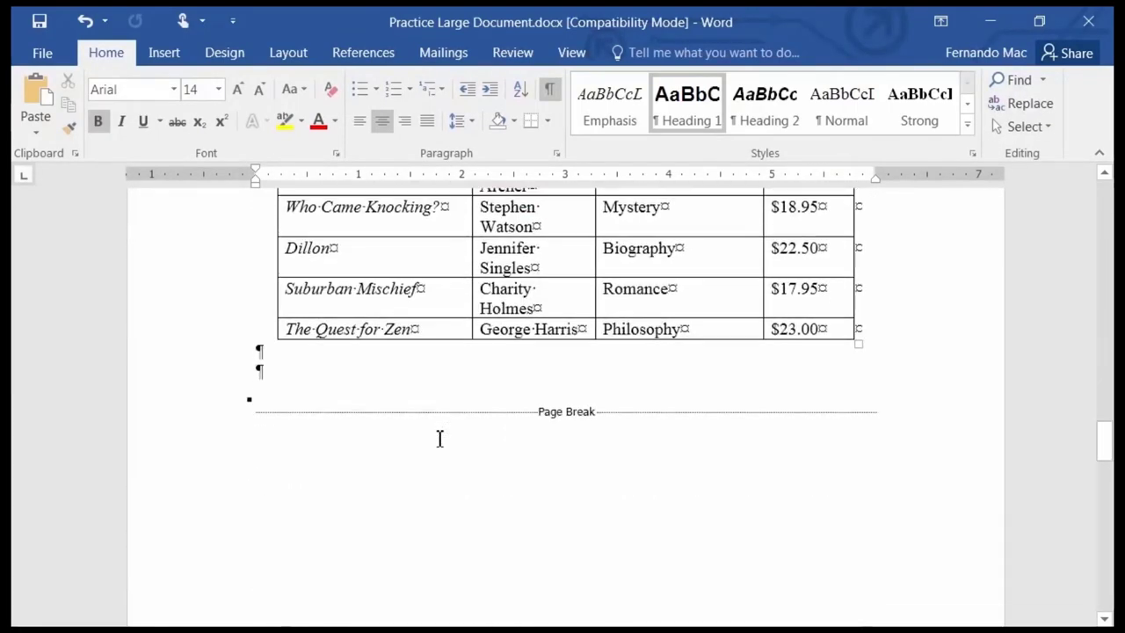
scroll(440, 439, "down", 10)
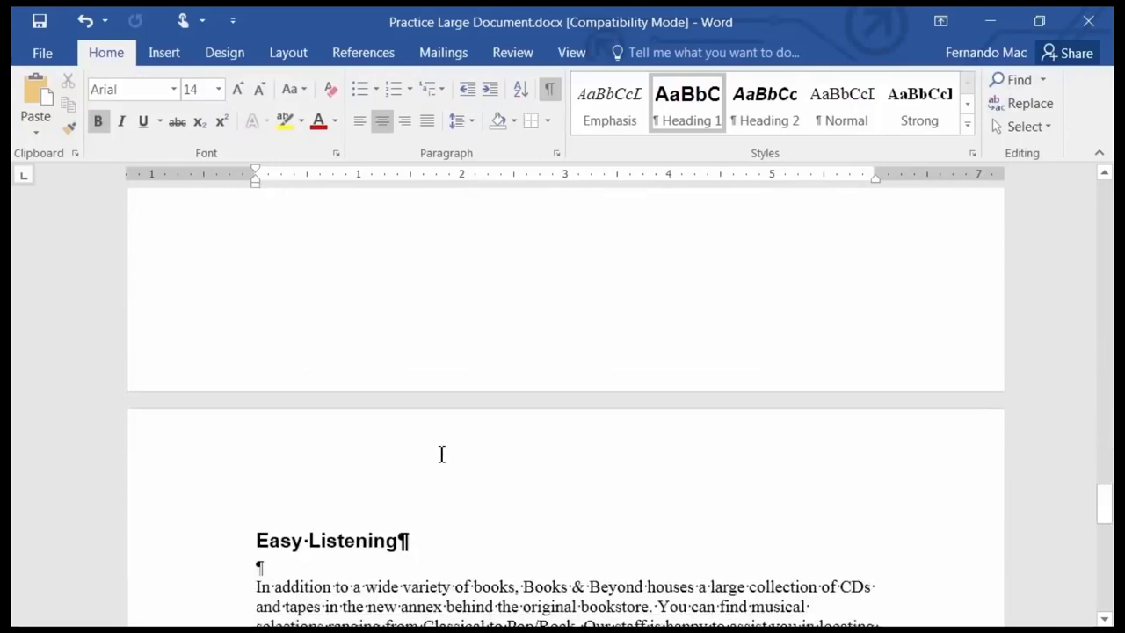
scroll(440, 452, "down", 6)
scroll(439, 449, "up", 5)
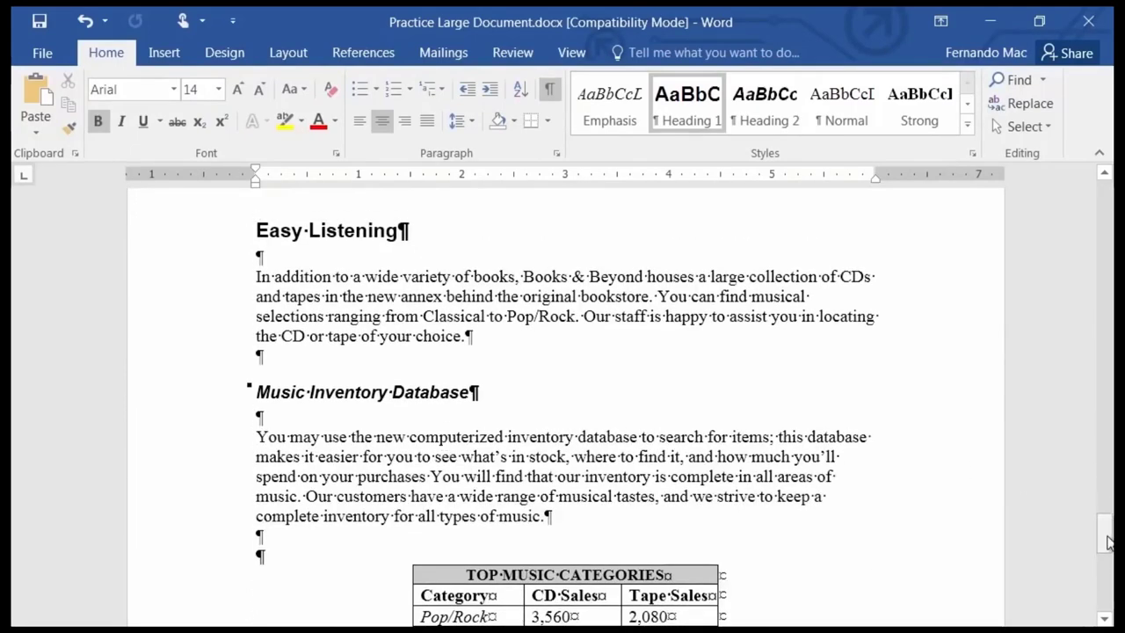
left_click_drag(1108, 543, 1098, 156)
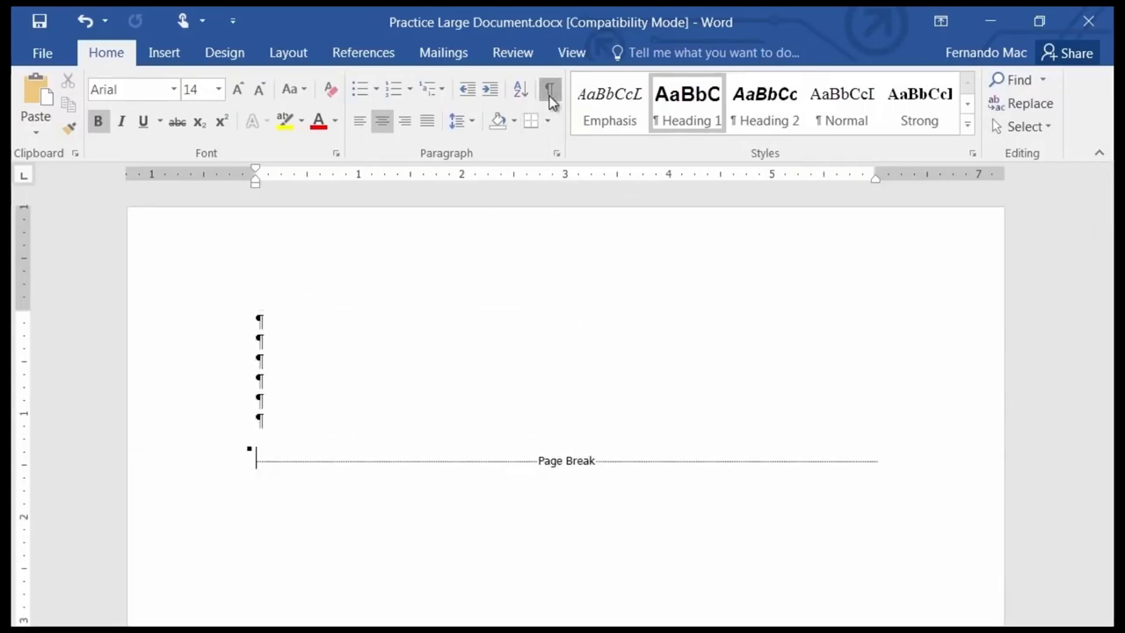
Turn off Show/Hide ¶ and move down to the Top Ten Favorites section.
left_click(549, 91)
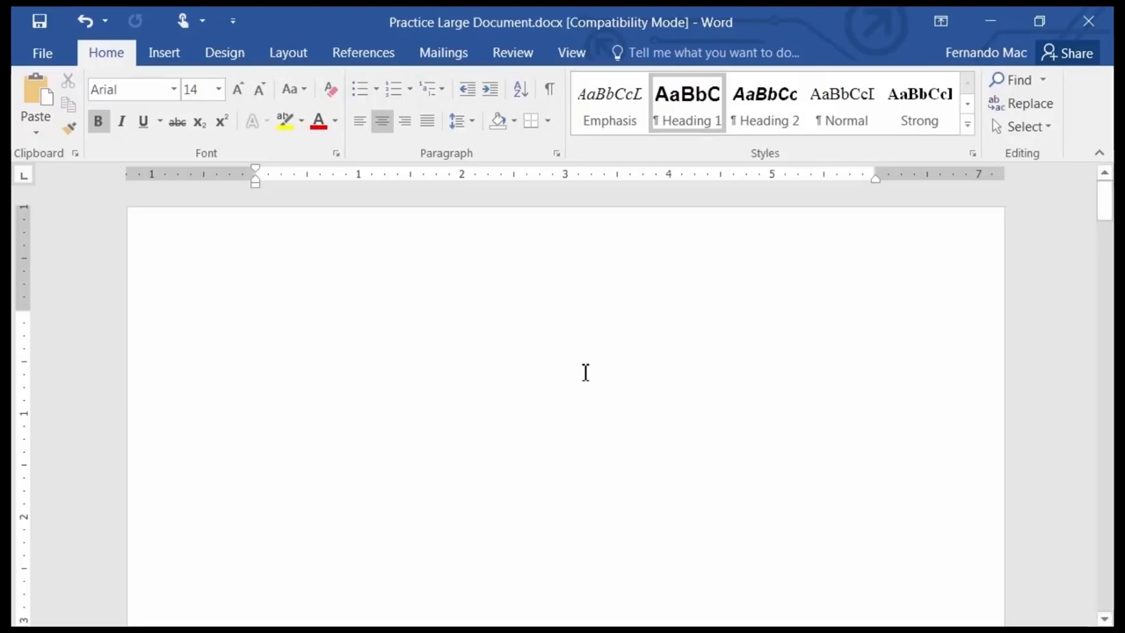
scroll(585, 372, "down", 10)
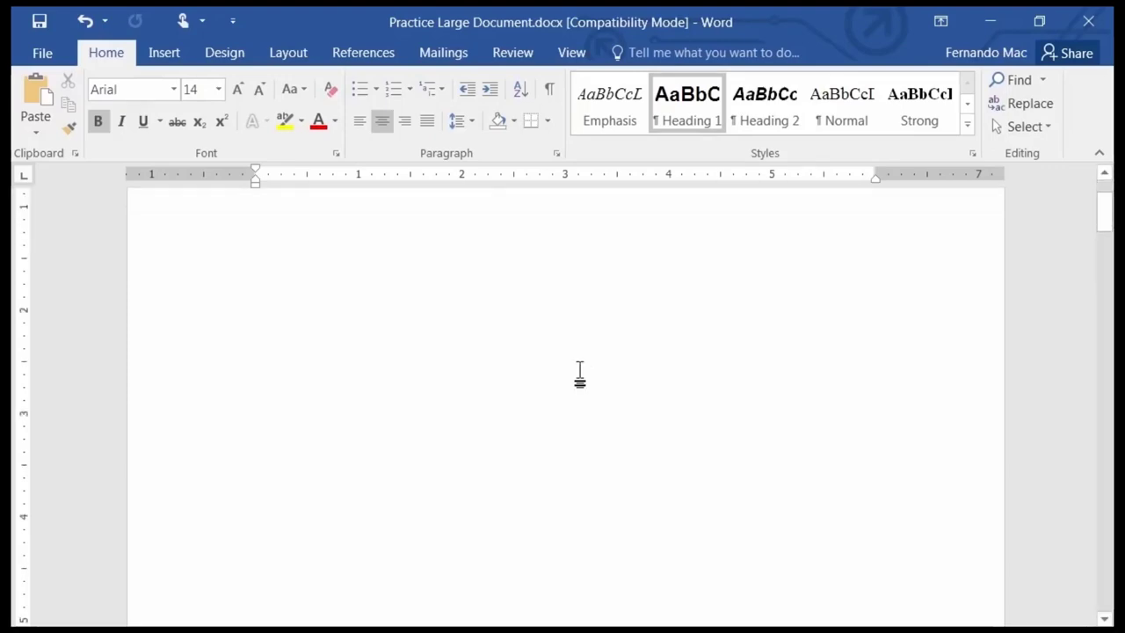
scroll(573, 388, "down", 15)
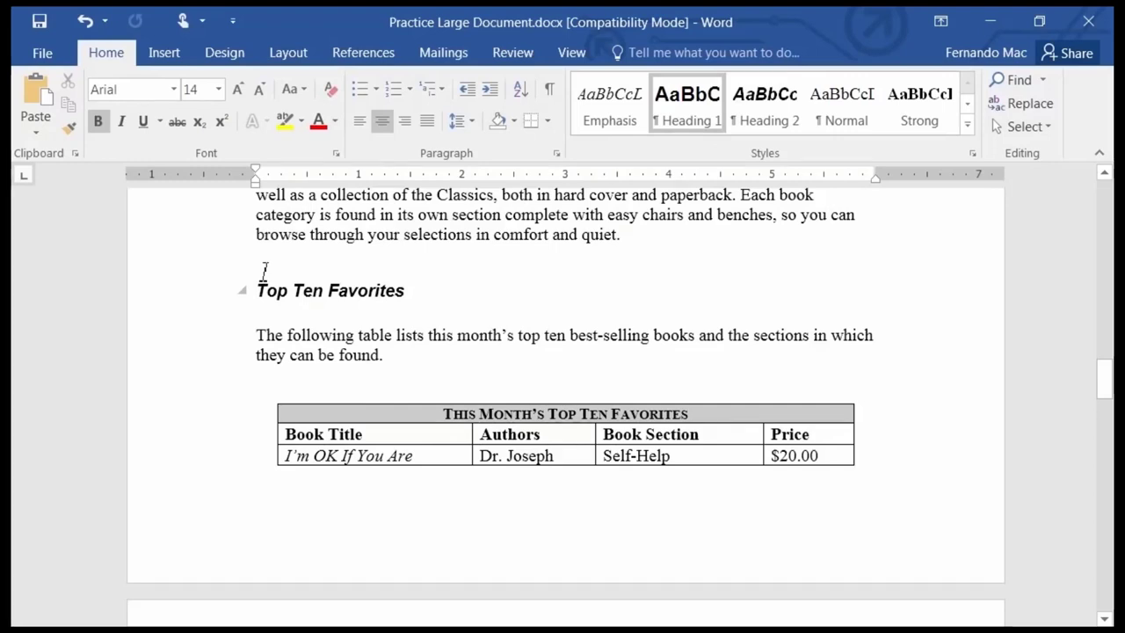
Undo the last edit and add blank lines above Top Ten Favorites to push it onto the next page.
left_click(266, 270)
left_click(261, 255)
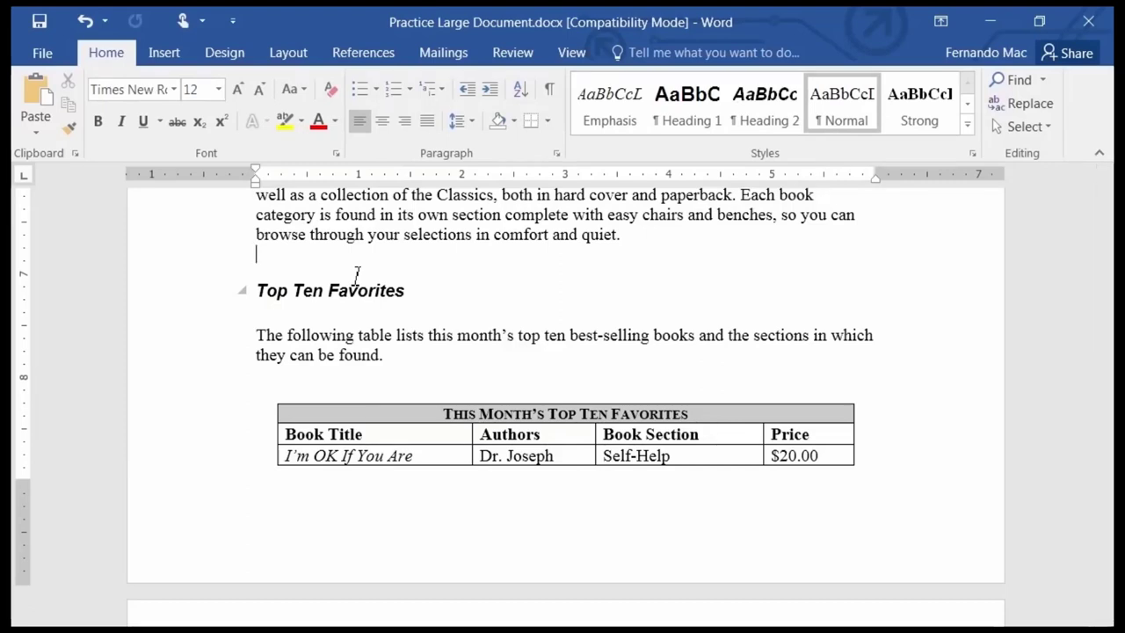
key("ctrl+z")
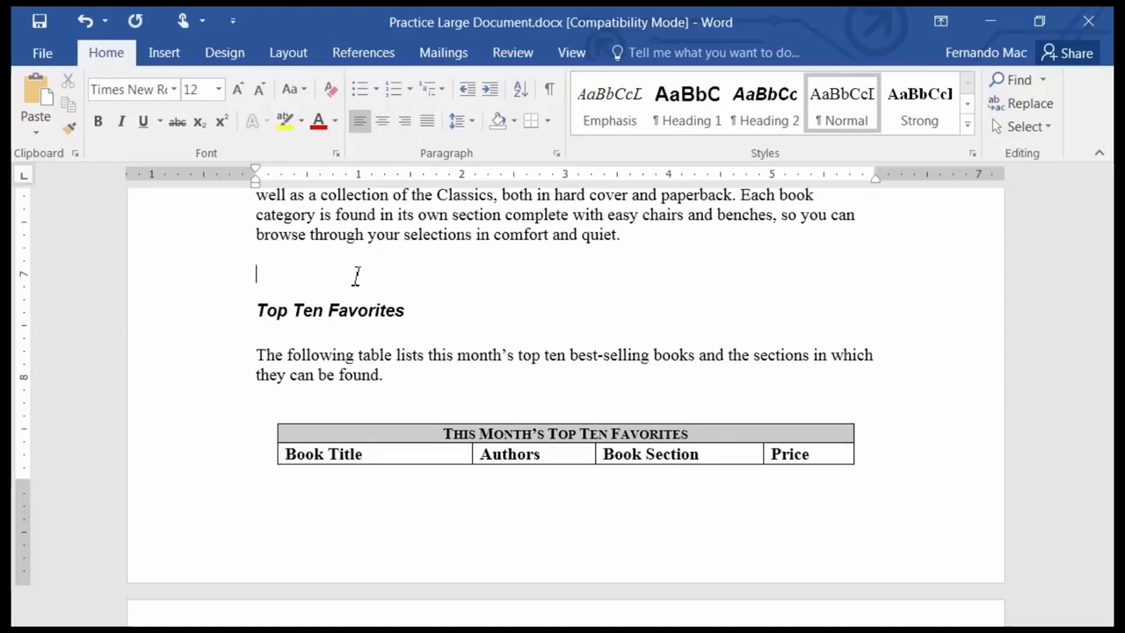
key("Return")
key("Return")
key("Return")
key("Return")
key("Return")
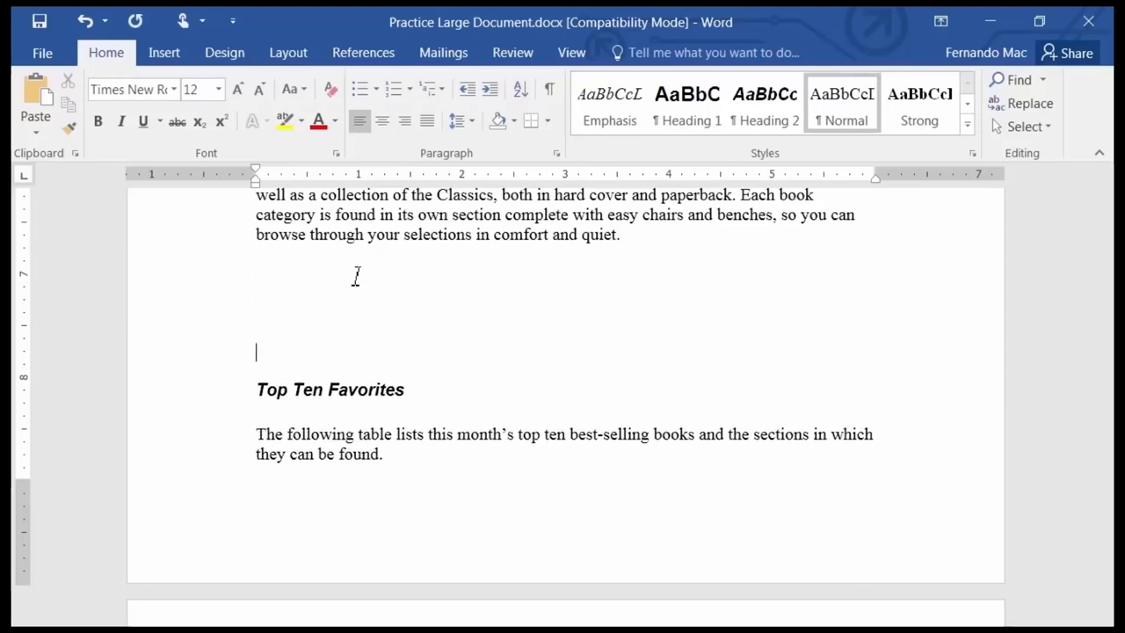
key("Return")
key("Return")
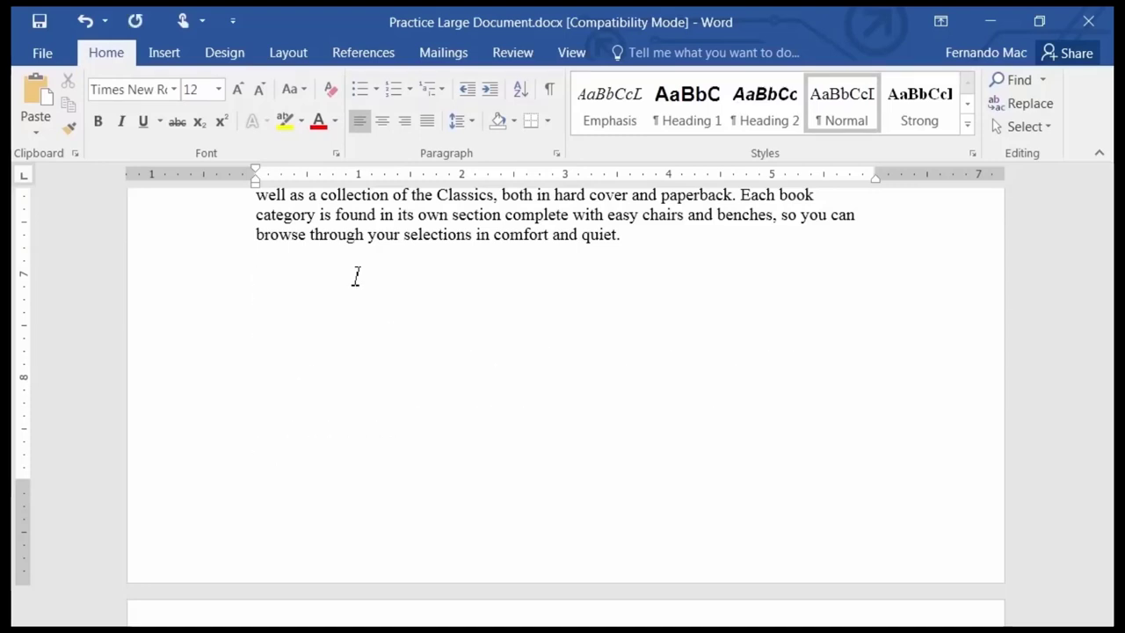
scroll(375, 246, "down", 7)
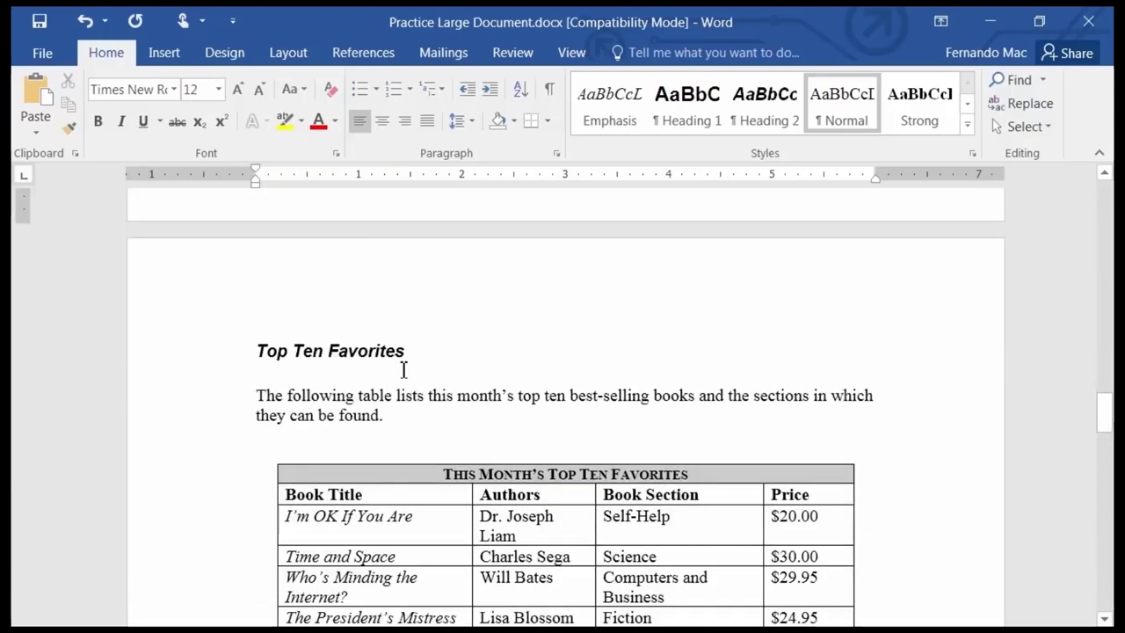
left_click(327, 374)
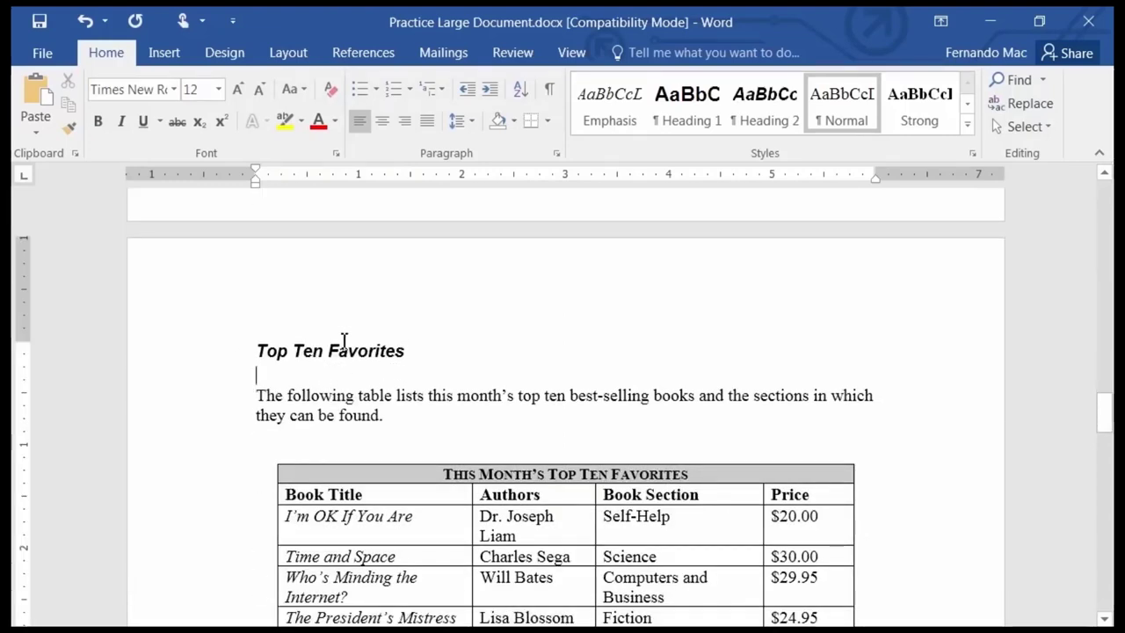
scroll(343, 344, "up", 3)
scroll(351, 347, "down", 7)
scroll(351, 350, "down", 5)
scroll(356, 351, "up", 12)
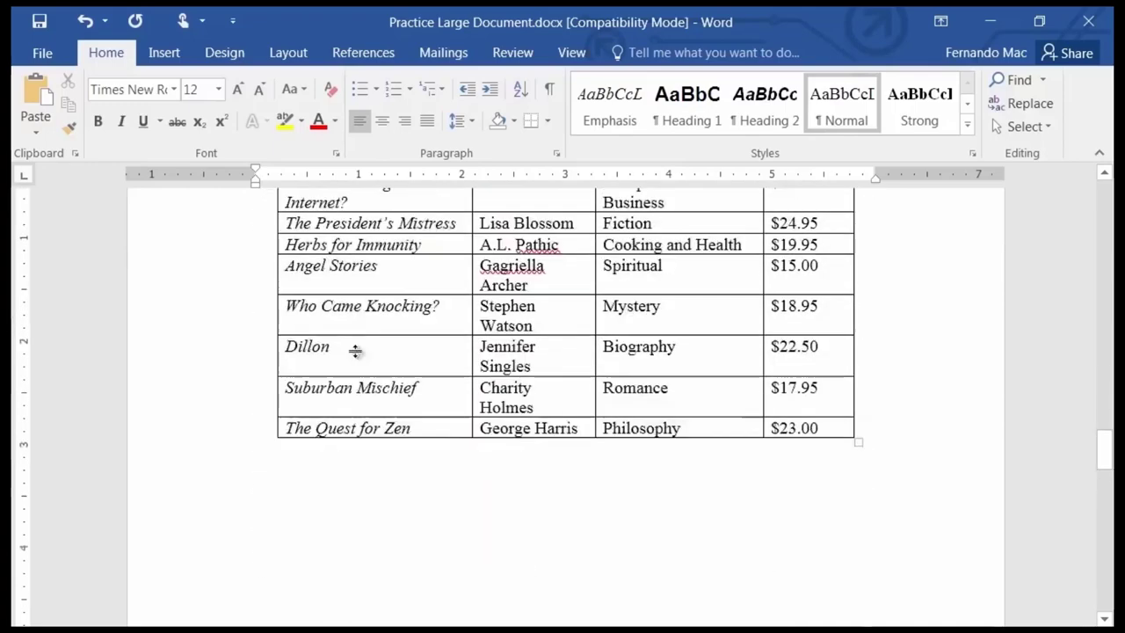
scroll(371, 351, "up", 5)
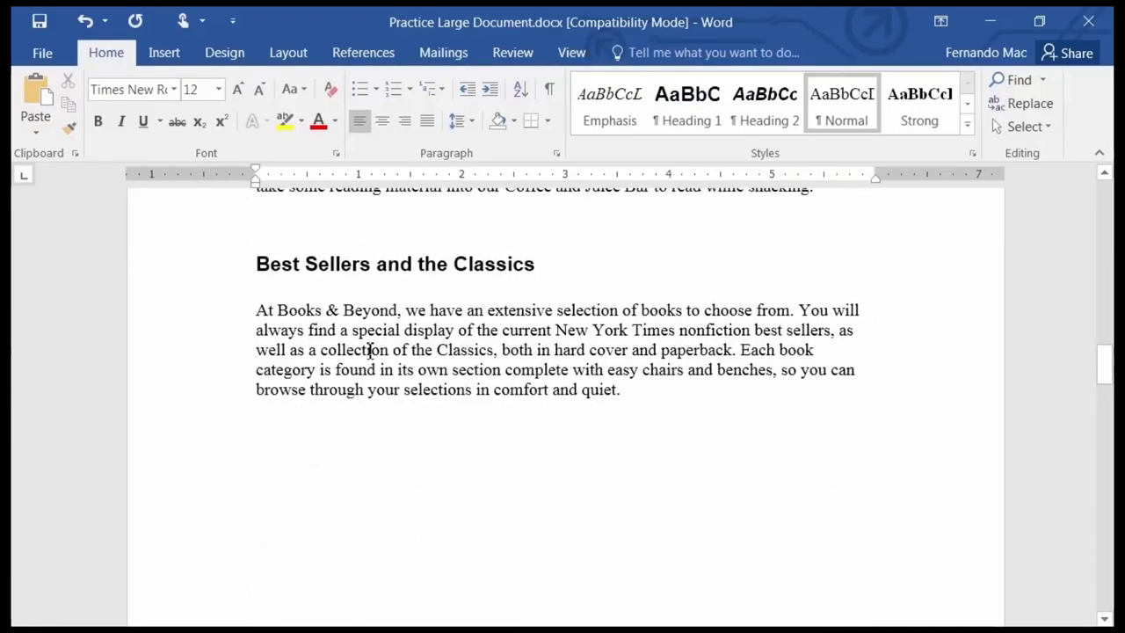
scroll(370, 351, "up", 12)
scroll(370, 352, "down", 2)
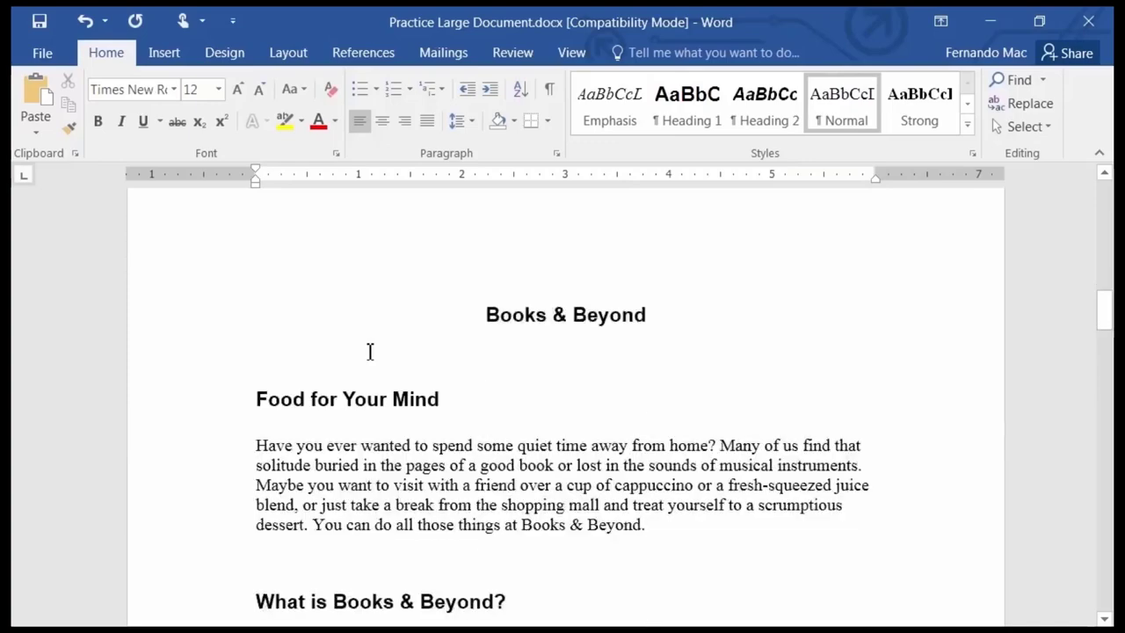
scroll(364, 356, "down", 3)
scroll(389, 390, "up", 4)
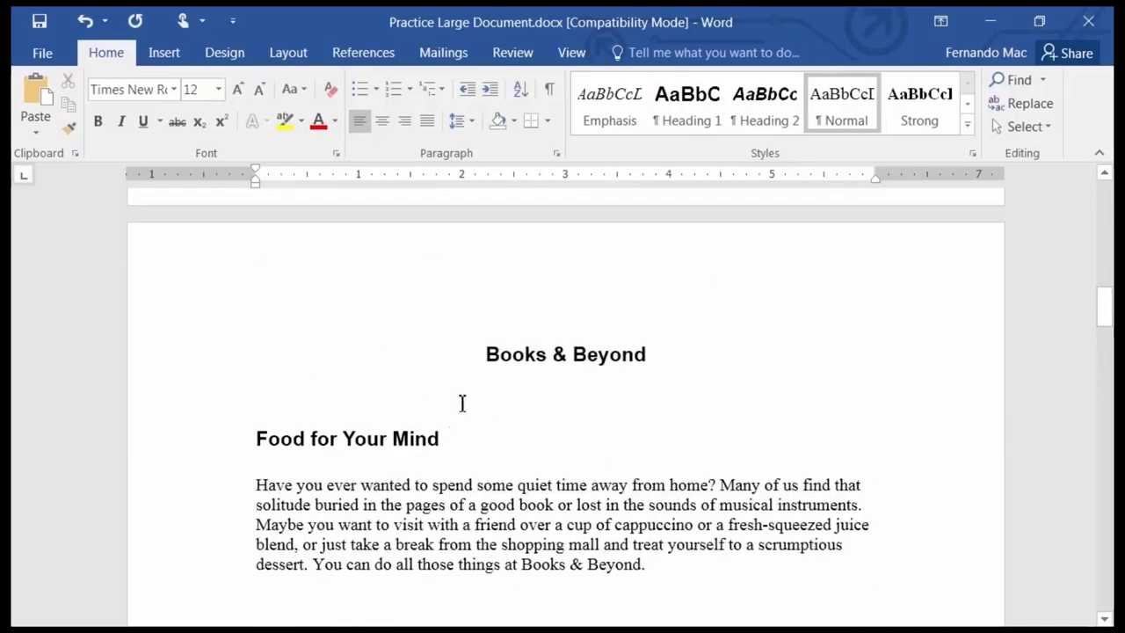
scroll(465, 399, "down", 10)
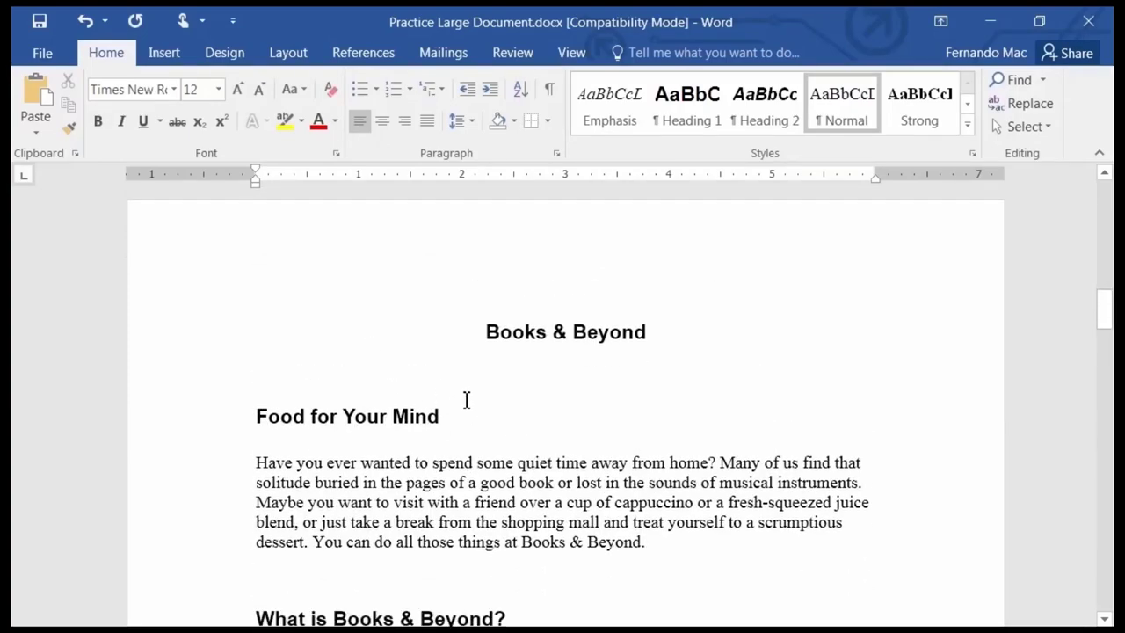
scroll(453, 436, "down", 10)
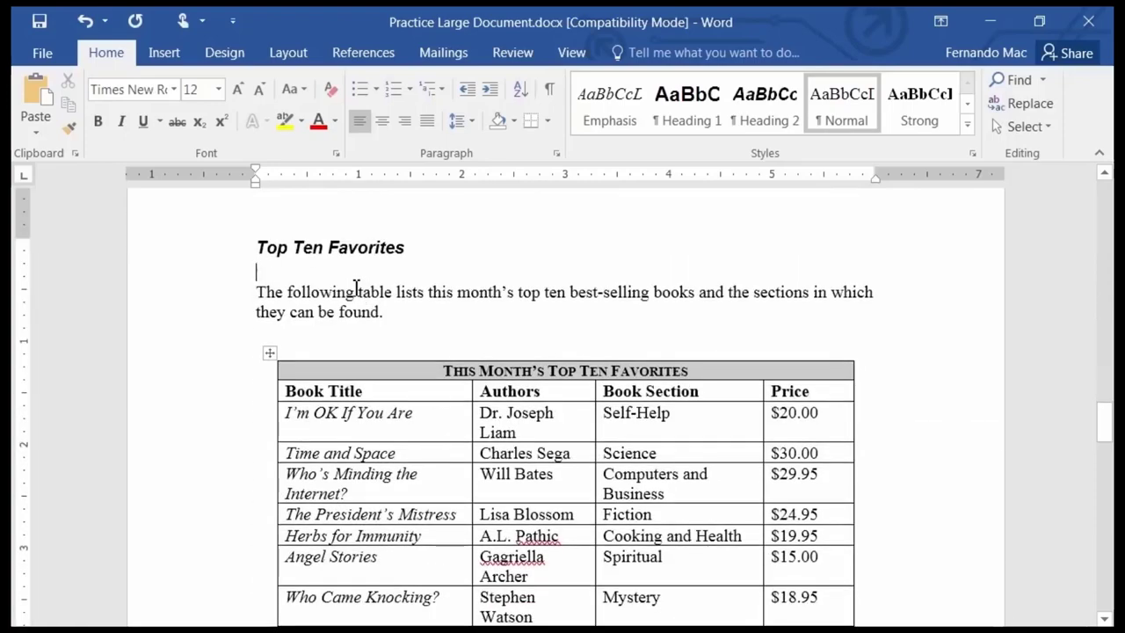
scroll(441, 253, "up", 5)
scroll(444, 253, "up", 15)
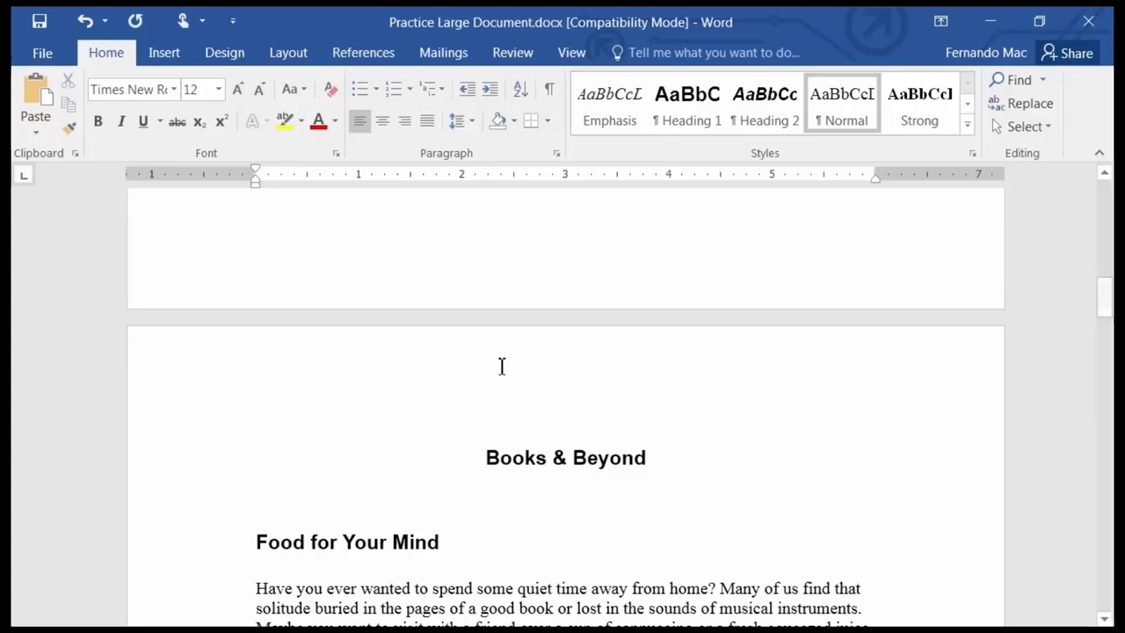
scroll(510, 489, "down", 6)
scroll(471, 532, "down", 10)
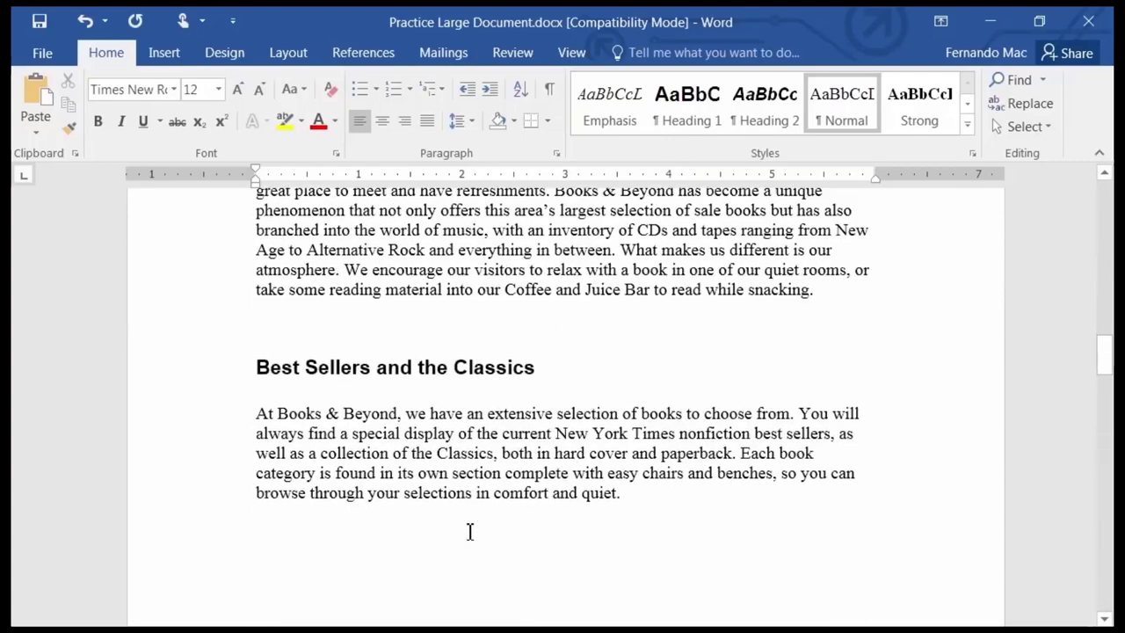
scroll(448, 499, "up", 15)
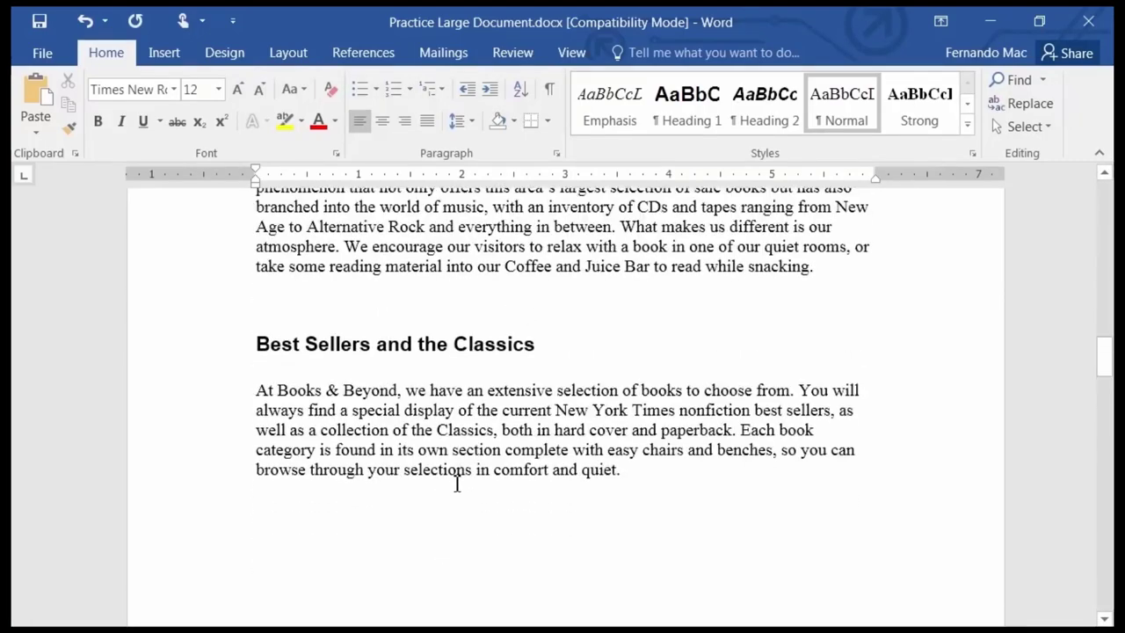
scroll(419, 518, "up", 5)
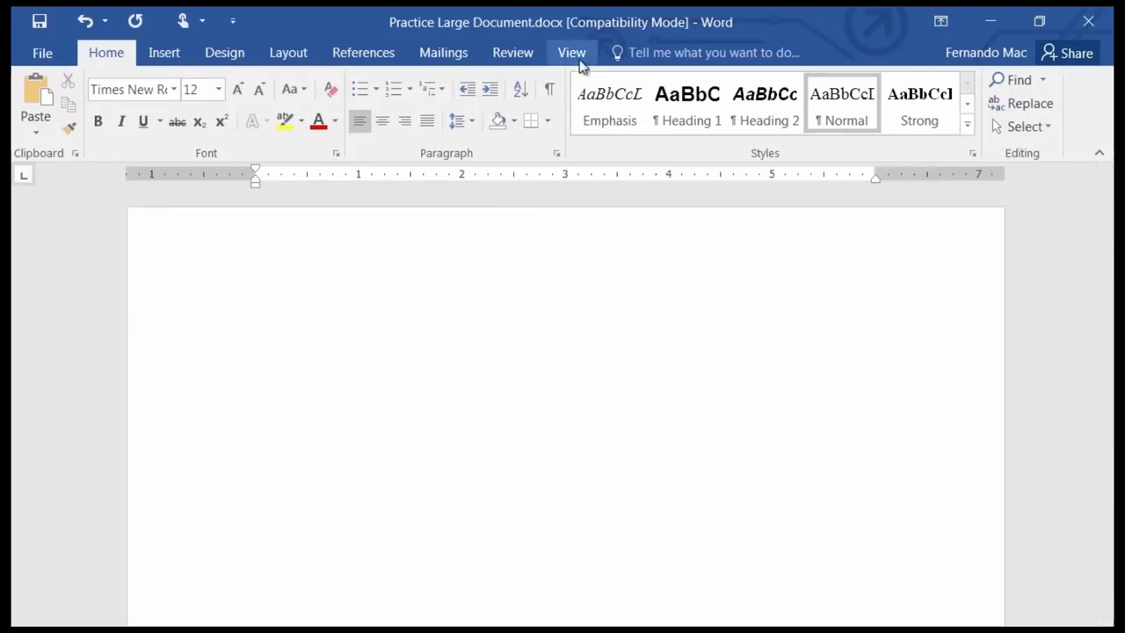
Show formatting marks and delete the six empty paragraphs at the top of the document.
left_click(550, 92)
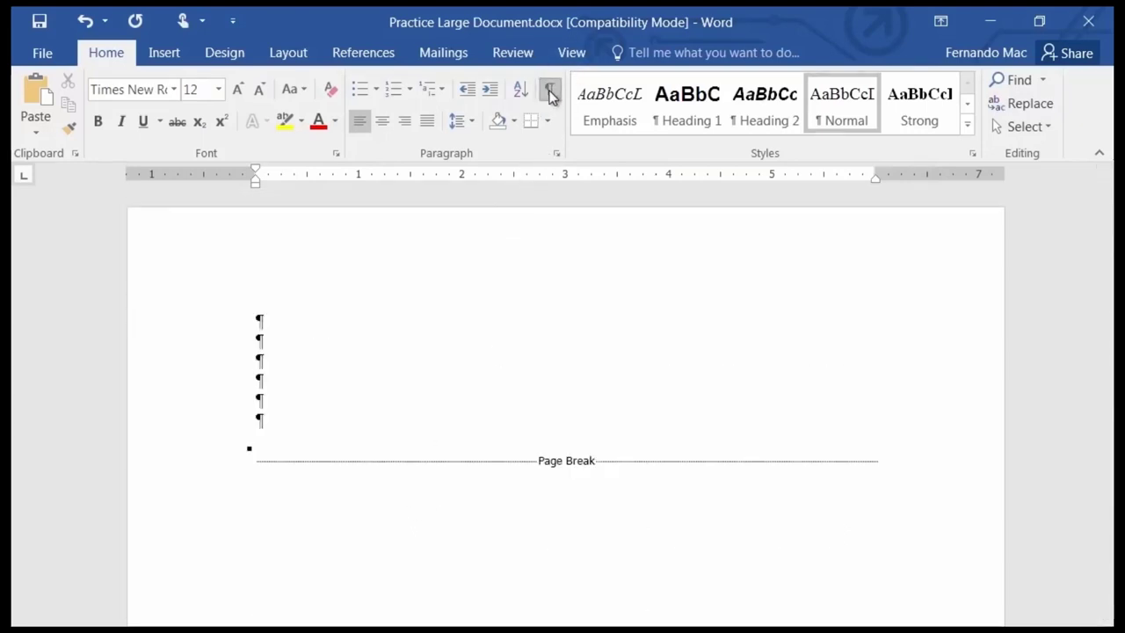
left_click(211, 329)
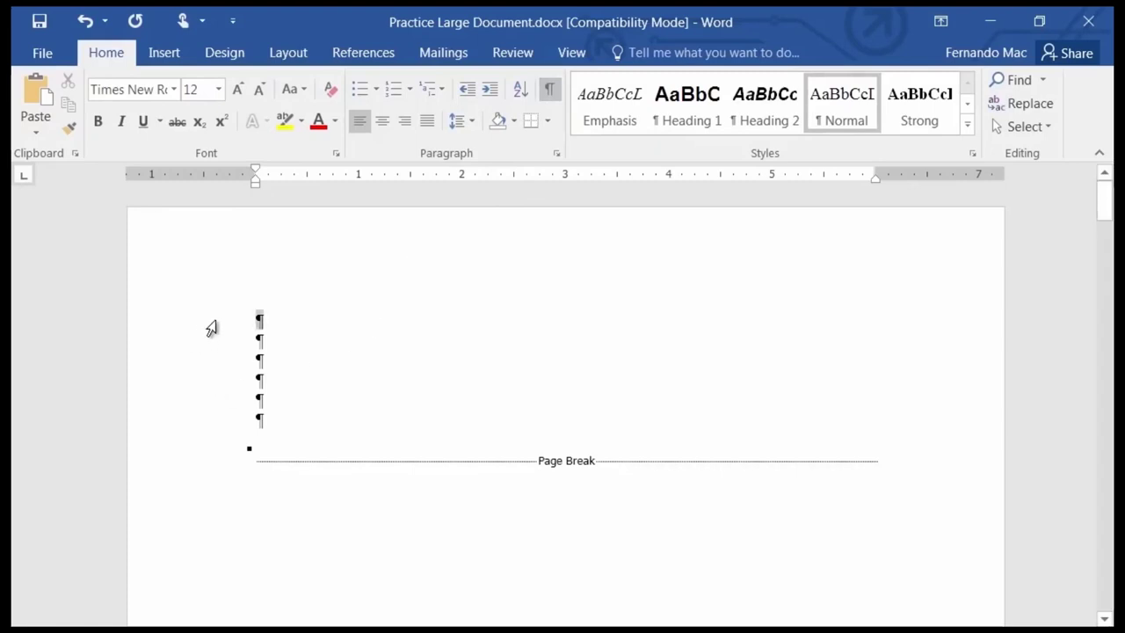
left_click_drag(211, 329, 884, 470)
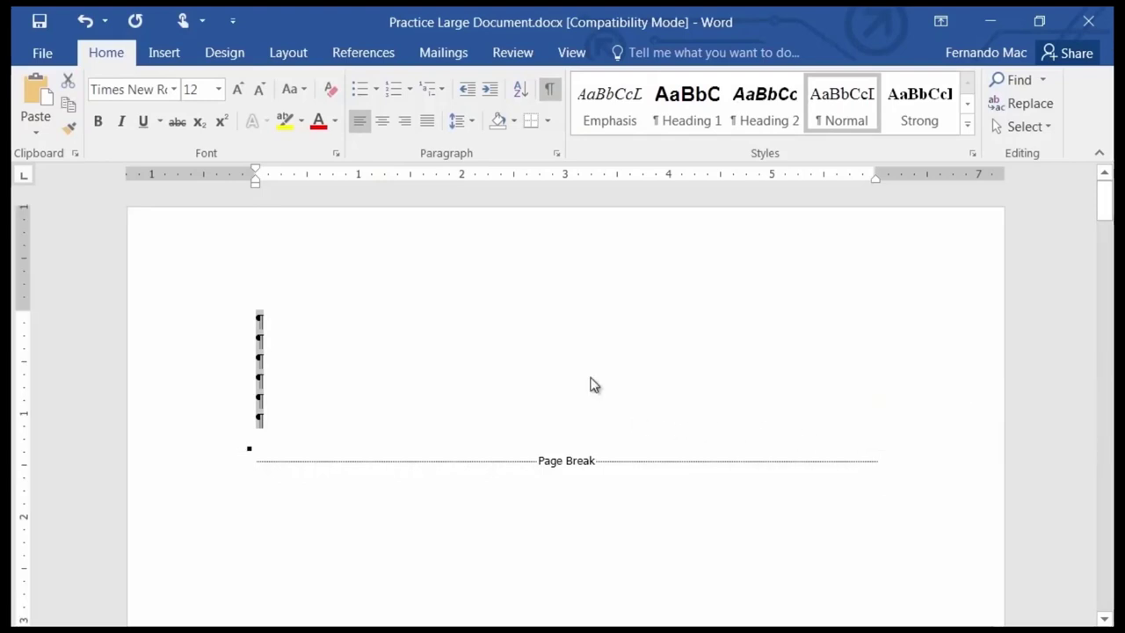
key("Delete")
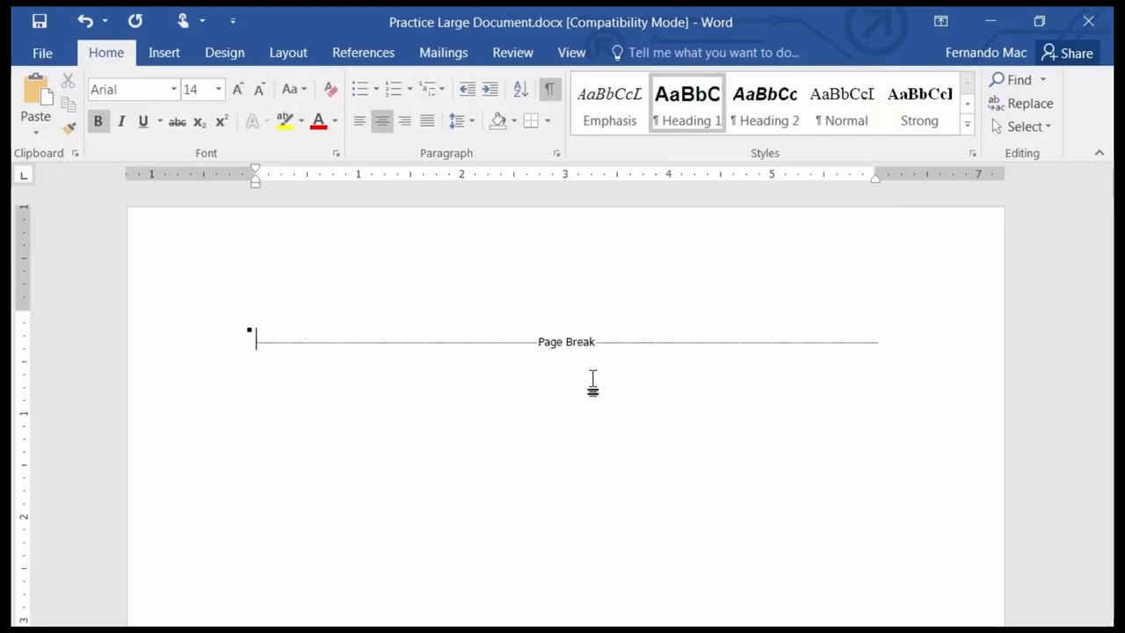
Delete the page break so Books & Beyond sits at the top of page one.
key("Delete")
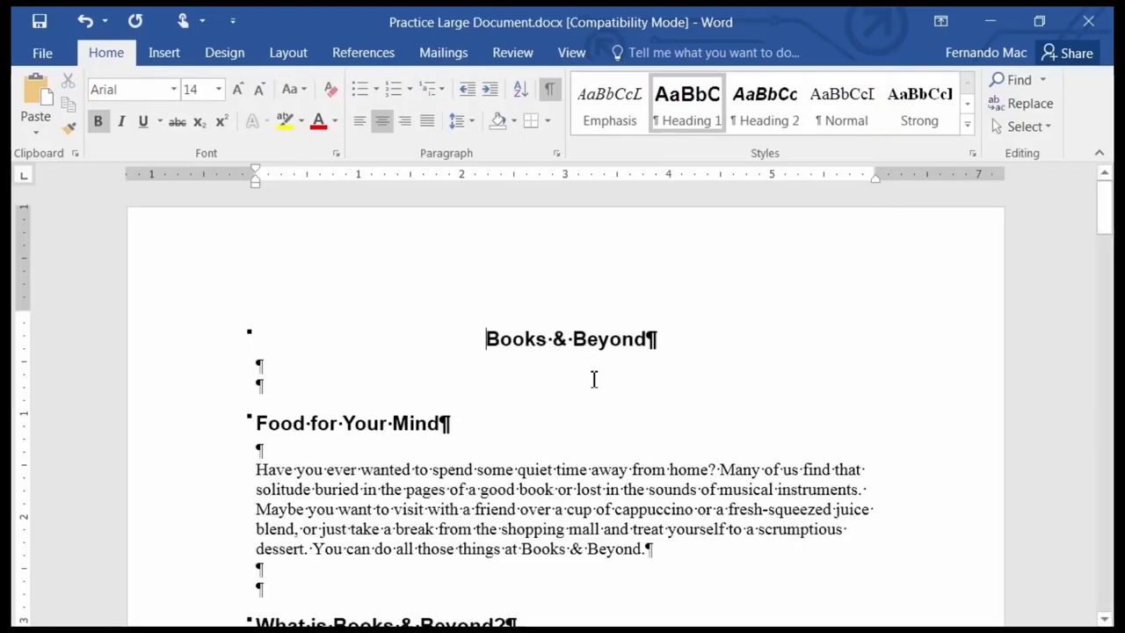
scroll(466, 316, "down", 5)
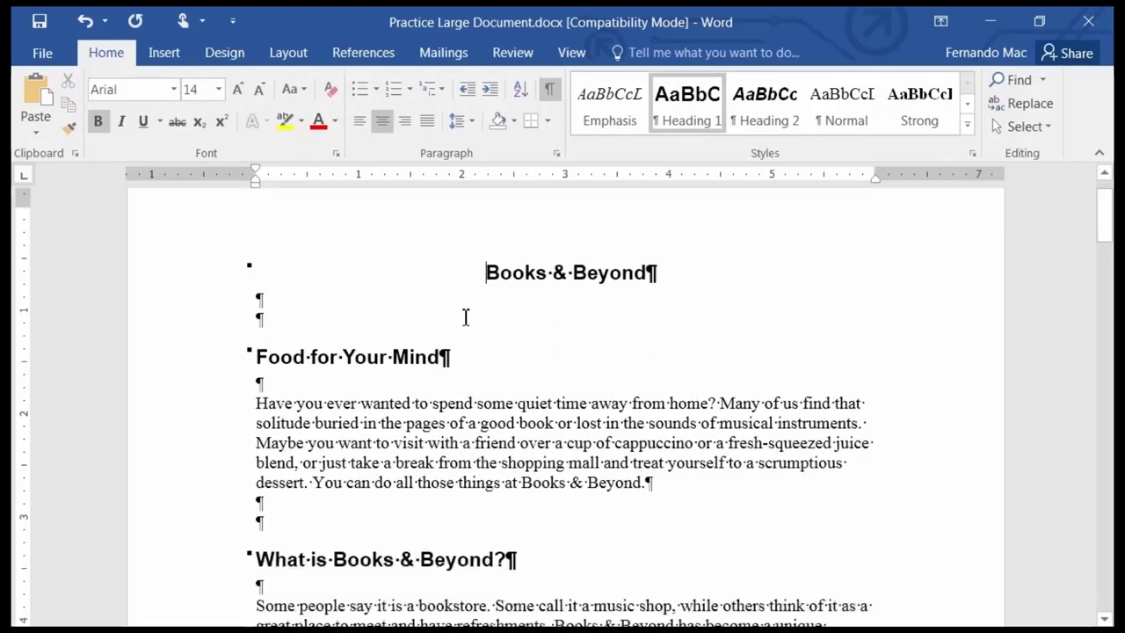
scroll(456, 358, "down", 12)
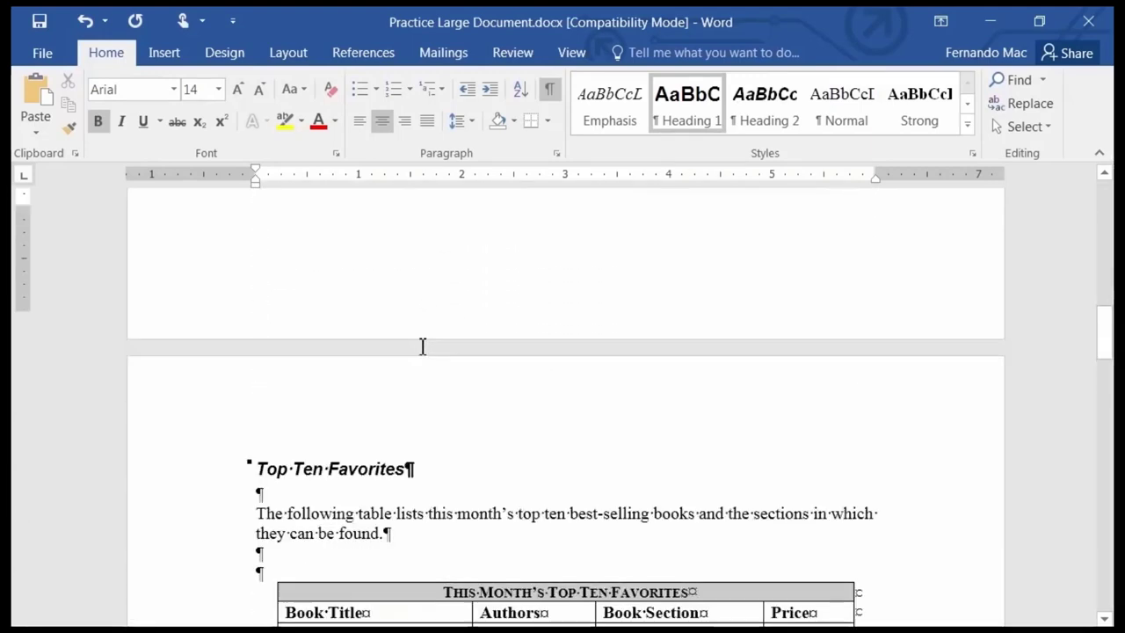
scroll(415, 365, "down", 1)
scroll(389, 342, "up", 2)
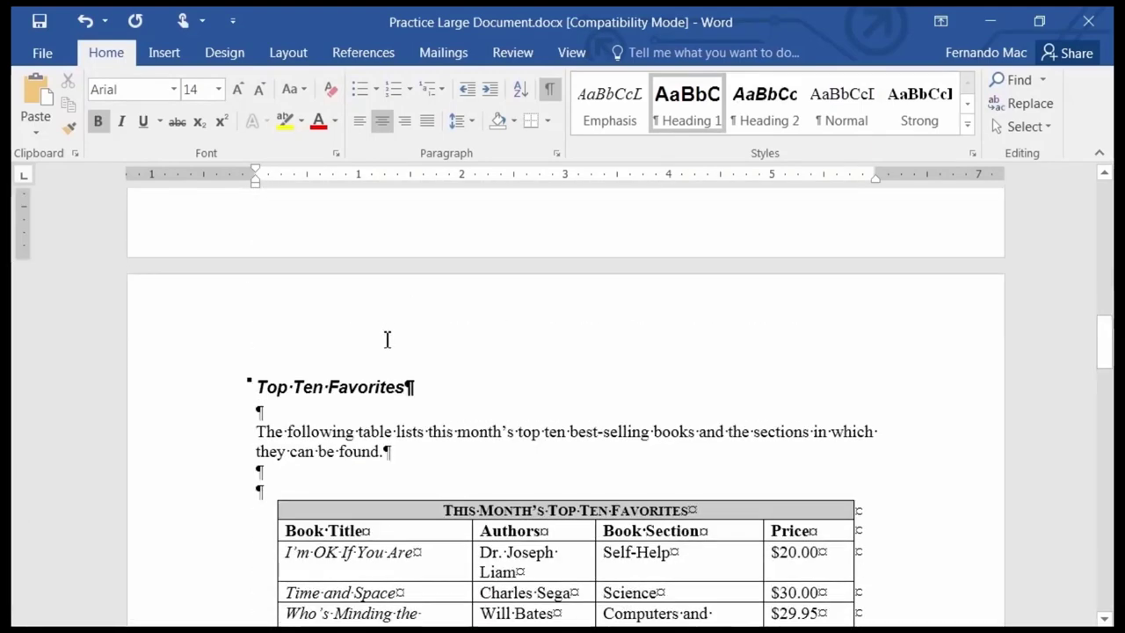
scroll(394, 363, "up", 8)
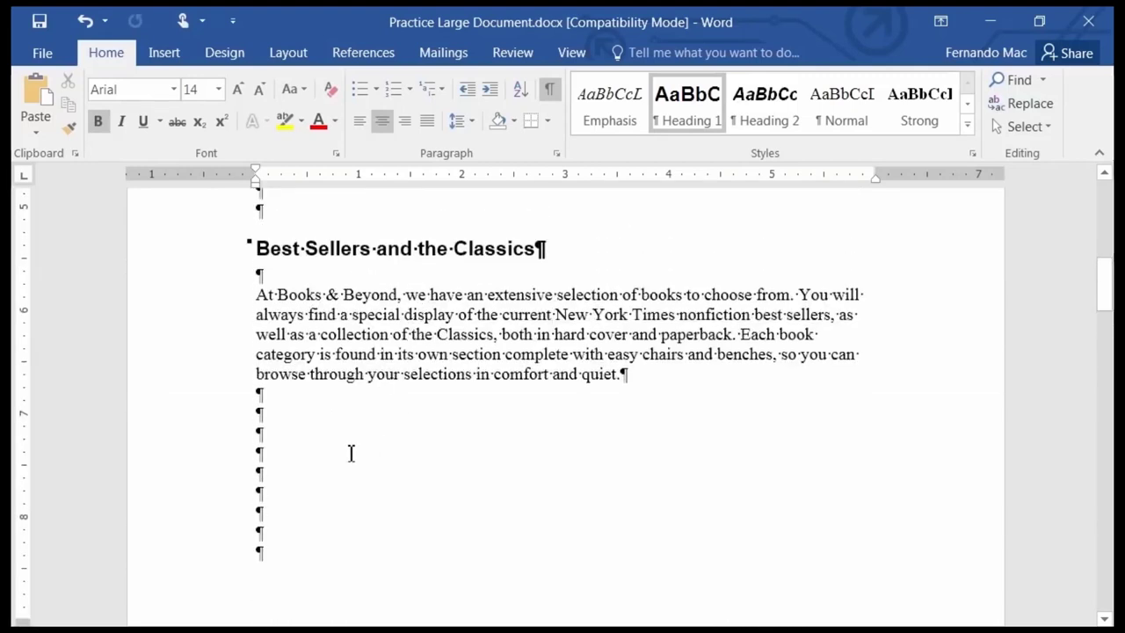
Type a short name on the third empty line below the Best Sellers and the Classics paragraph.
left_click(278, 439)
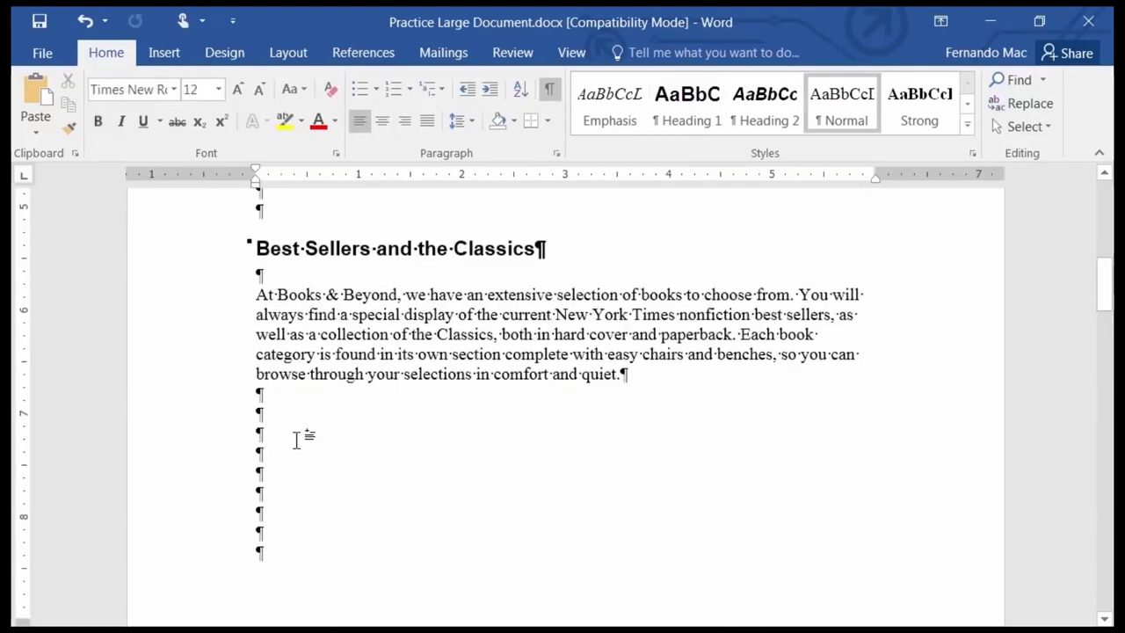
type("Dan")
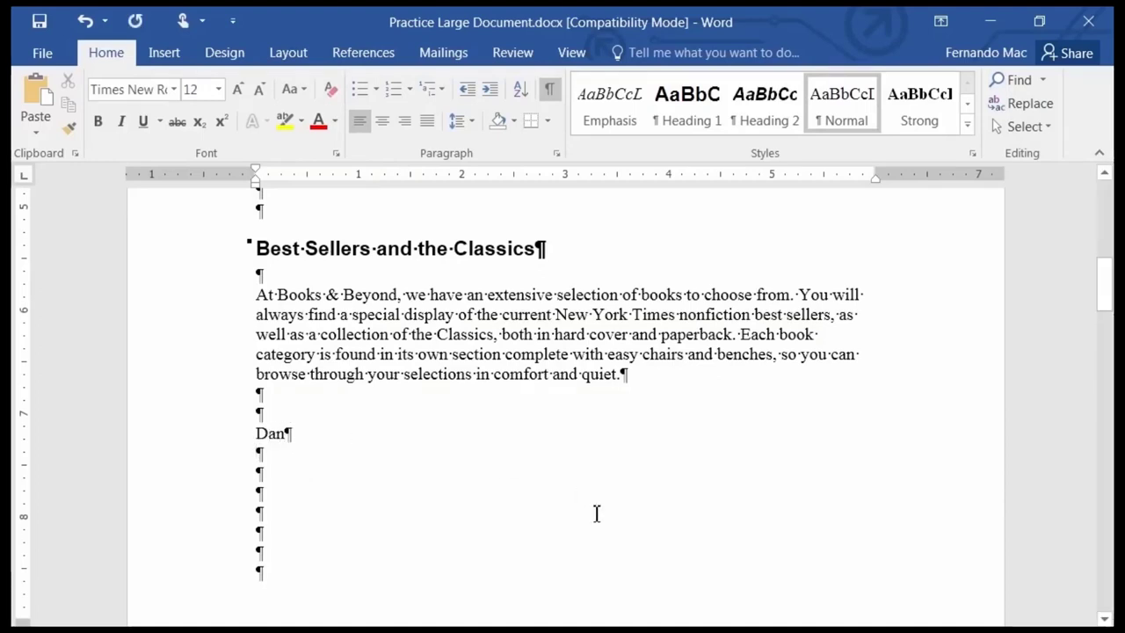
scroll(595, 515, "down", 5)
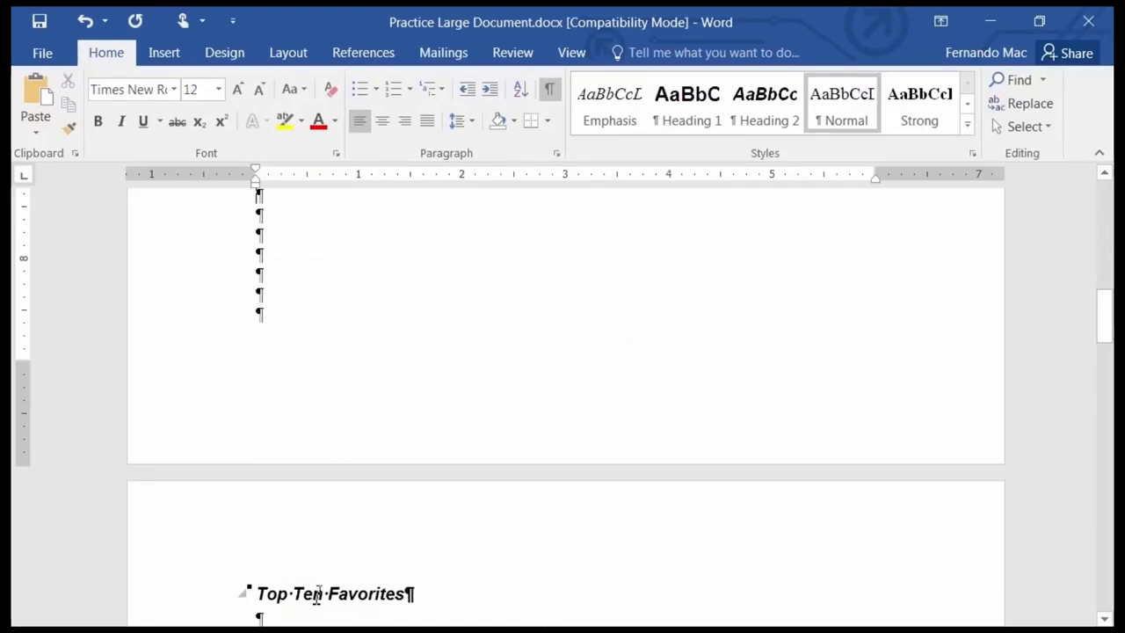
scroll(317, 603, "down", 5)
scroll(317, 595, "up", 1)
scroll(317, 595, "up", 6)
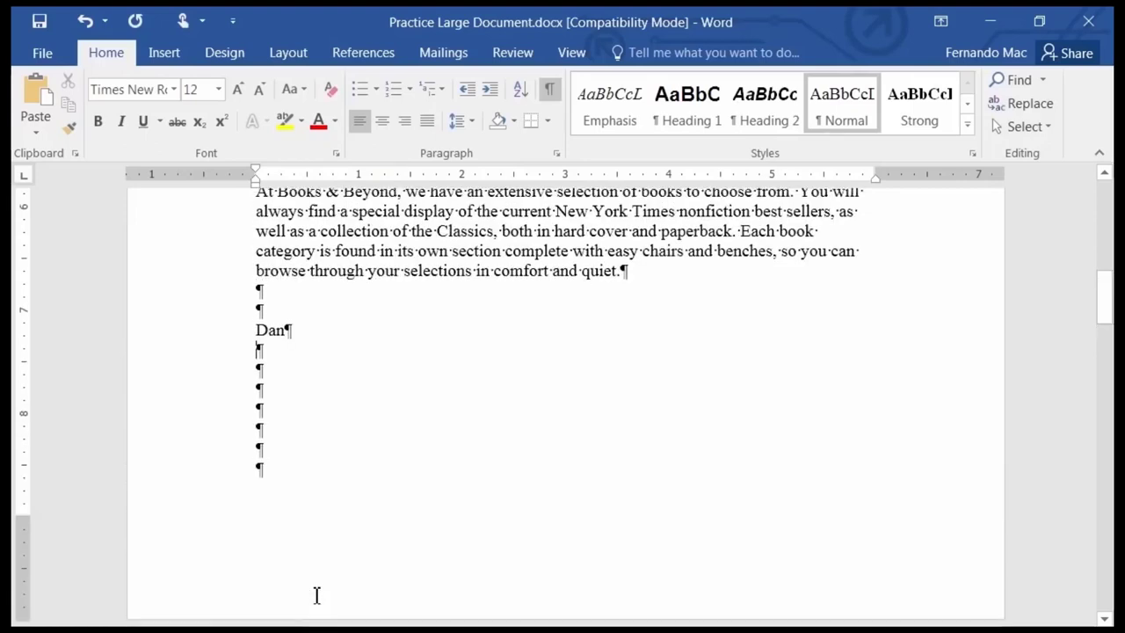
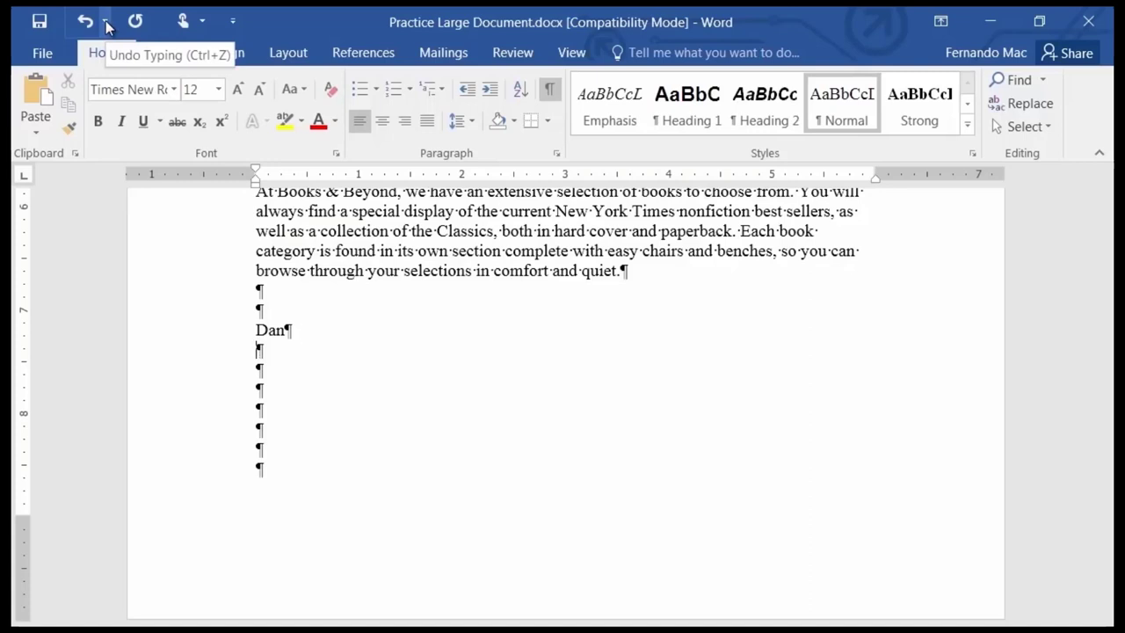
Undo the last seven edits at once, removing the typed name and spacing changes.
left_click(106, 21)
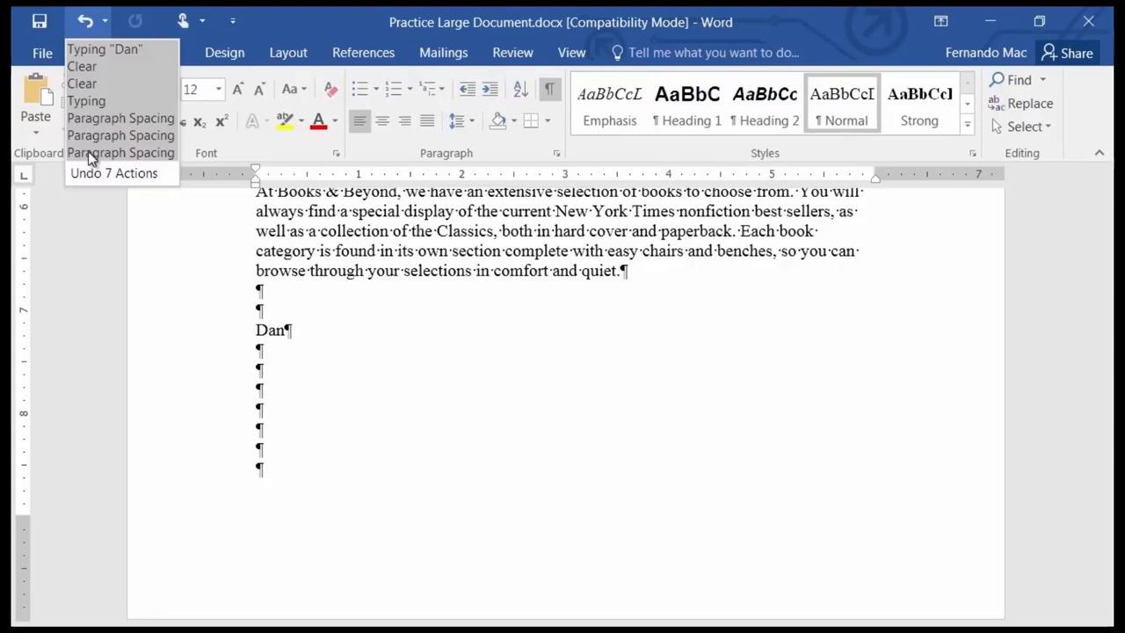
left_click(88, 151)
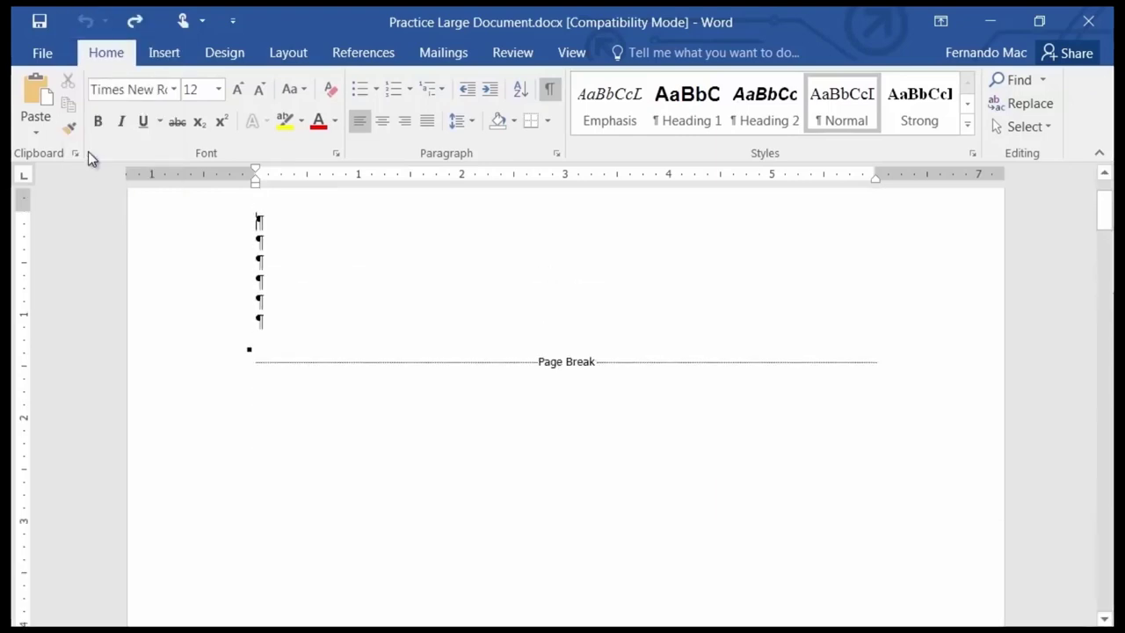
scroll(287, 251, "down", 10)
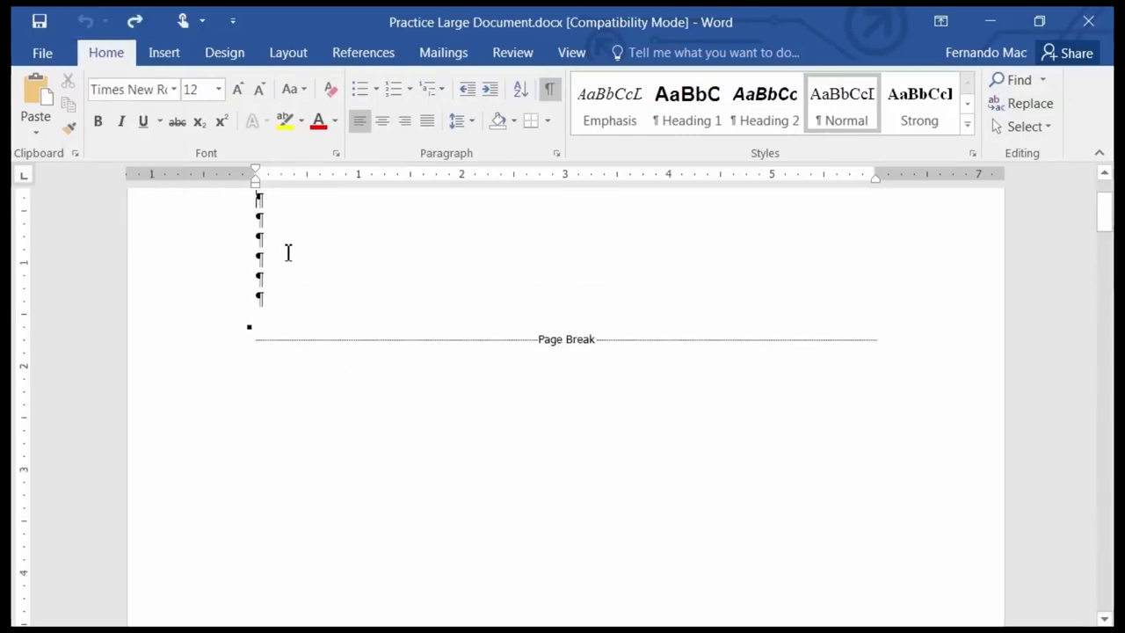
scroll(344, 420, "down", 15)
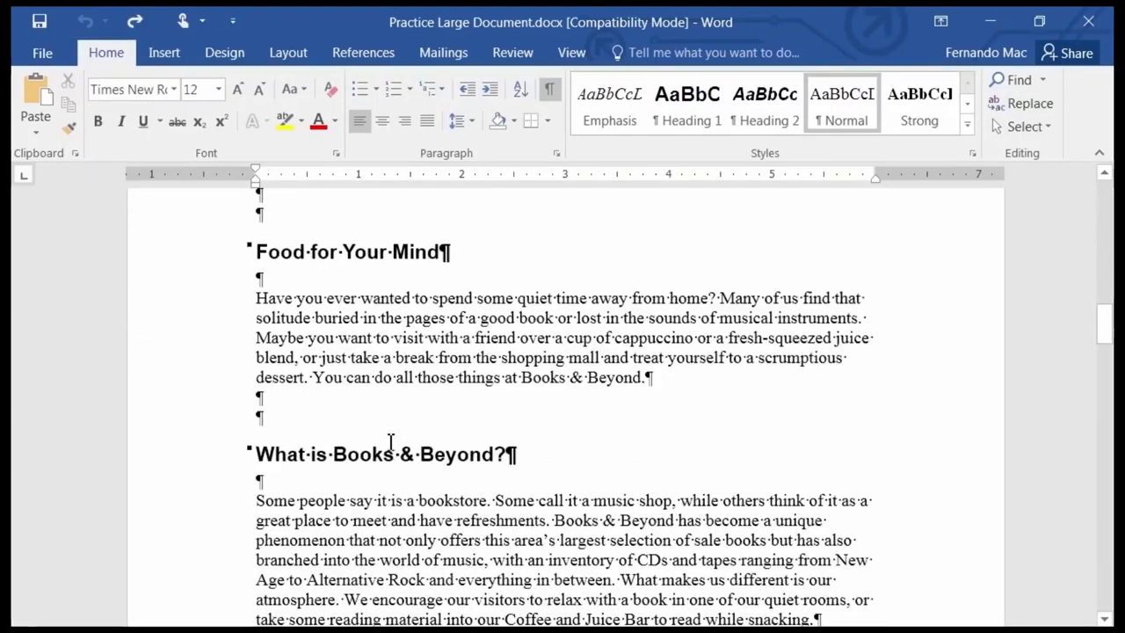
scroll(391, 449, "down", 5)
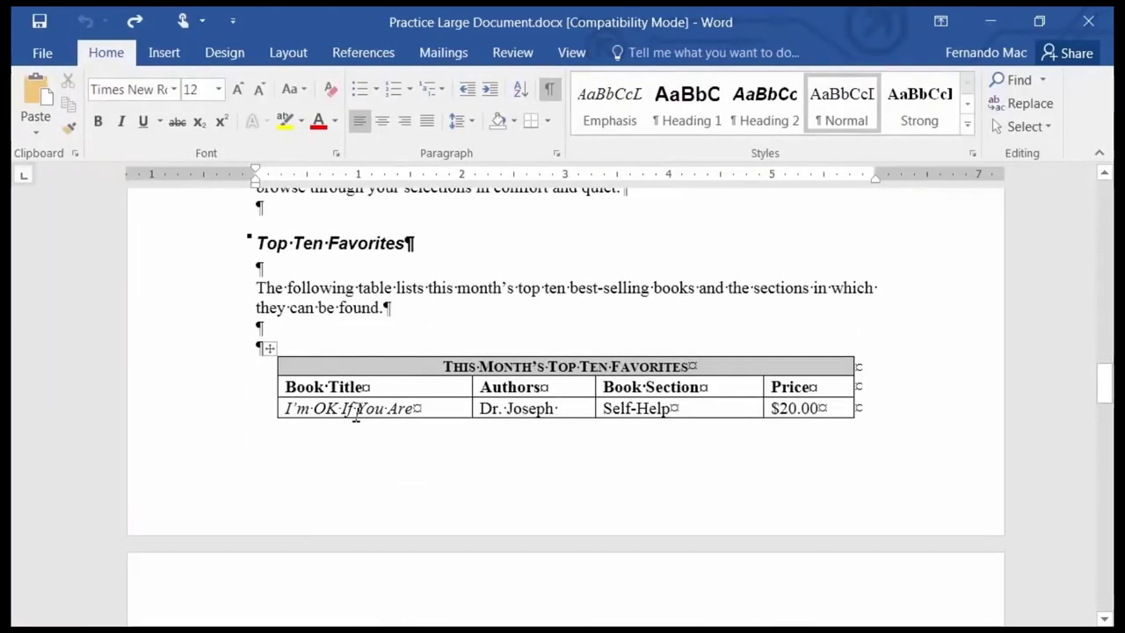
scroll(347, 450, "down", 5)
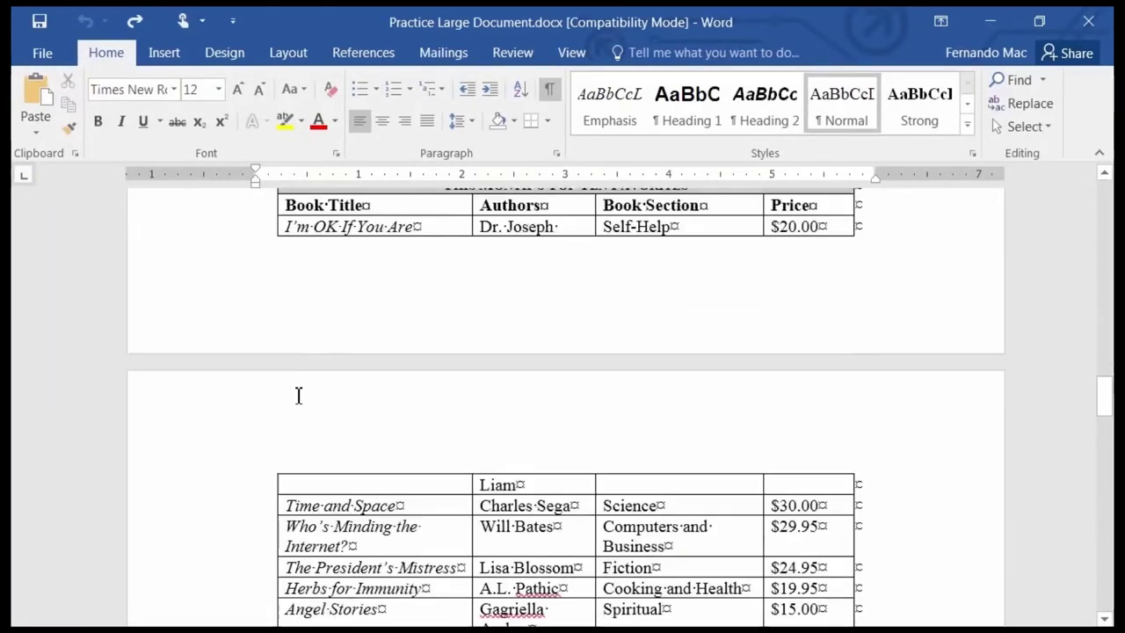
scroll(289, 389, "up", 4)
scroll(277, 389, "down", 10)
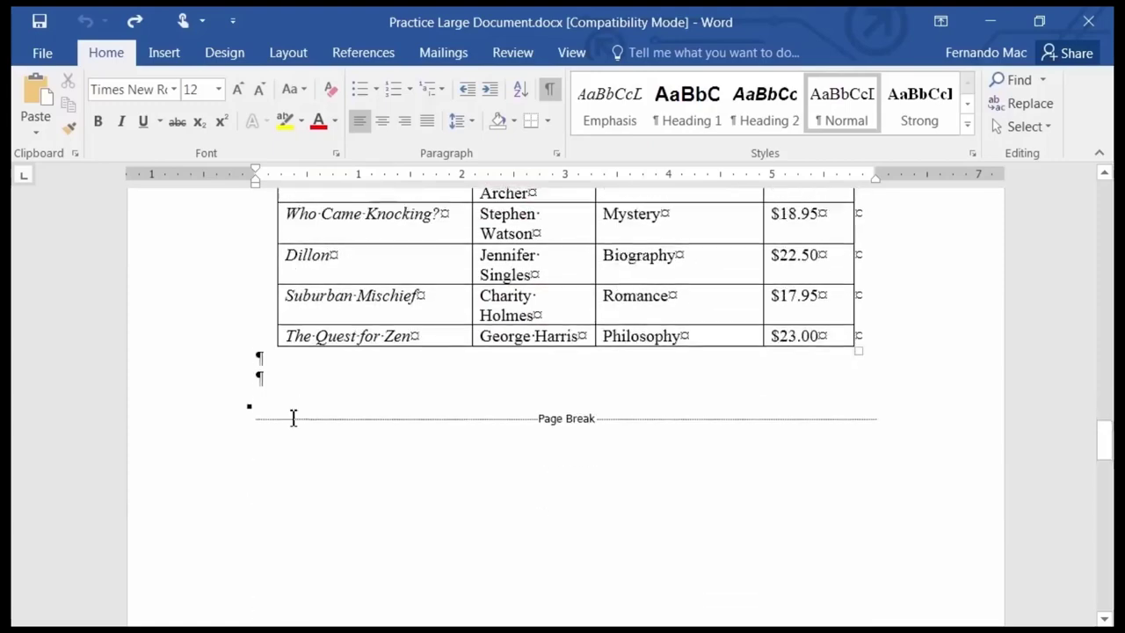
scroll(291, 417, "up", 10)
scroll(295, 415, "up", 14)
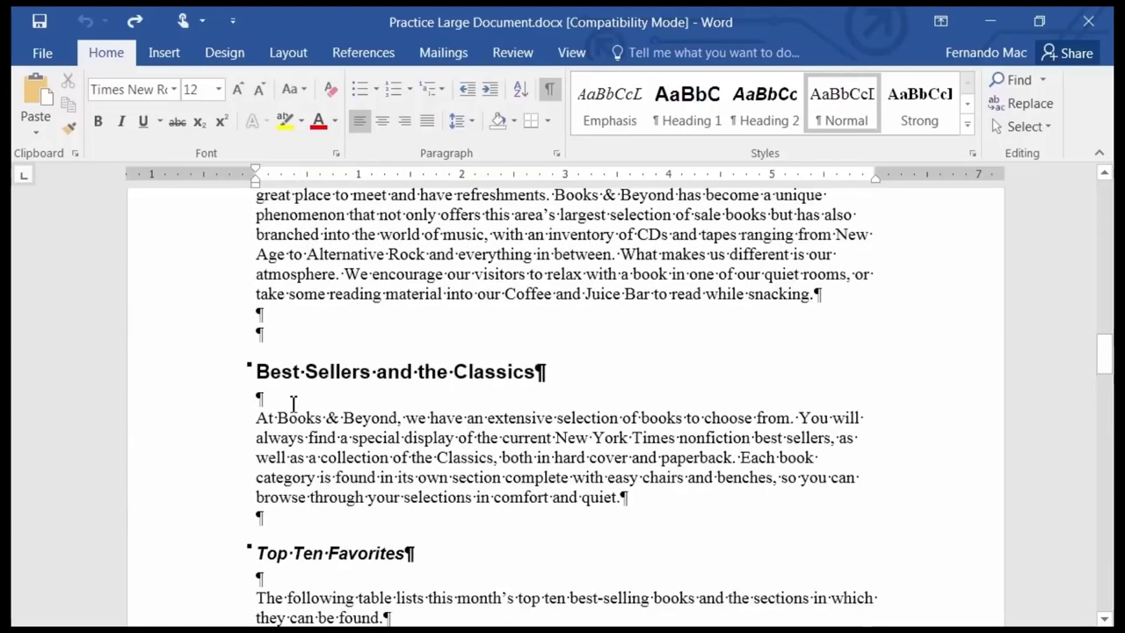
scroll(293, 404, "up", 5)
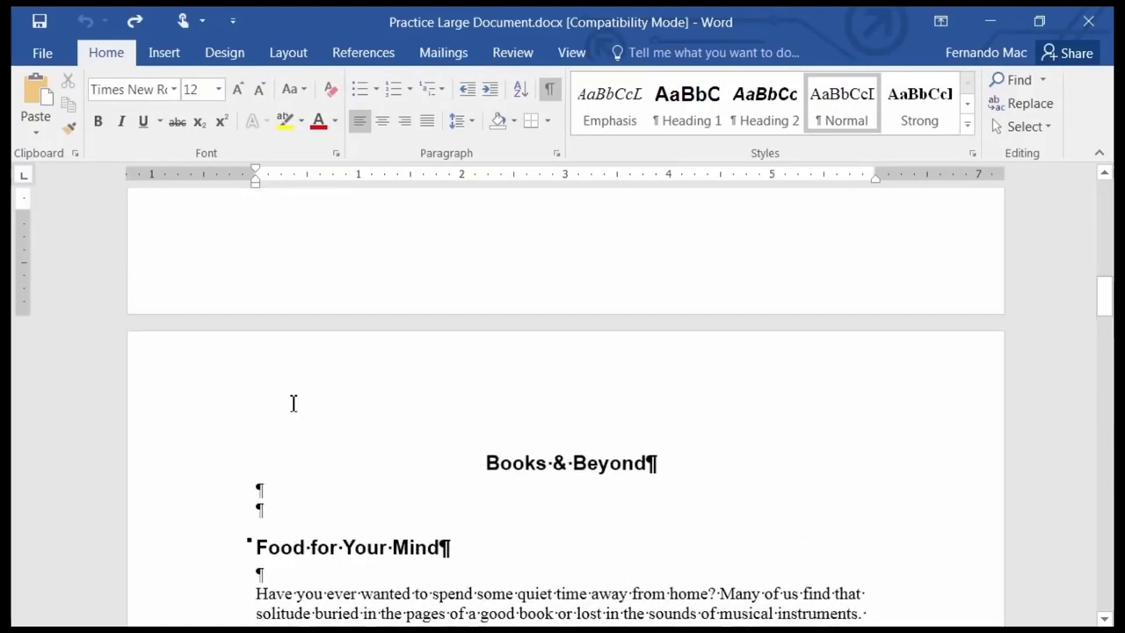
scroll(293, 401, "up", 5)
scroll(295, 400, "up", 8)
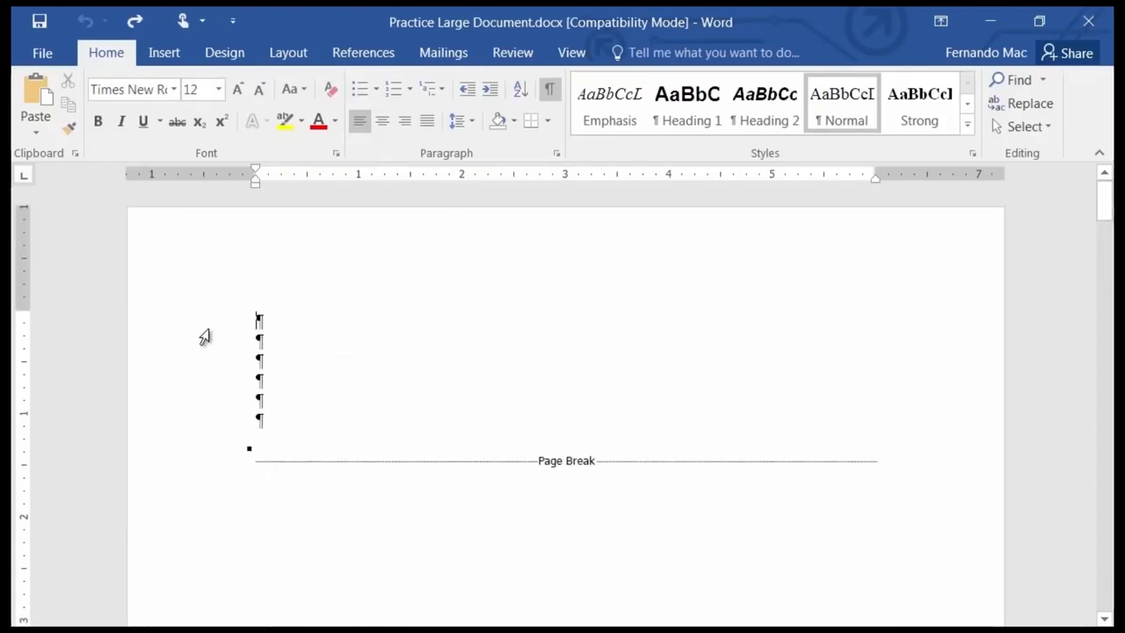
Delete the six empty paragraphs and the page break above the Books & Beyond title.
left_click_drag(230, 327, 284, 432)
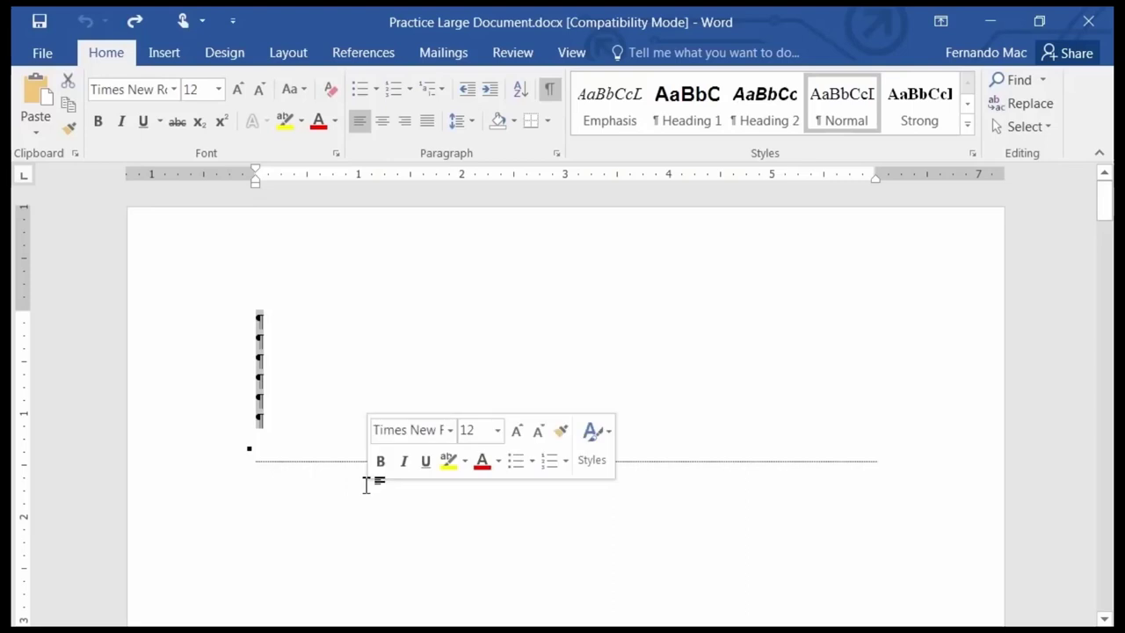
key("Delete")
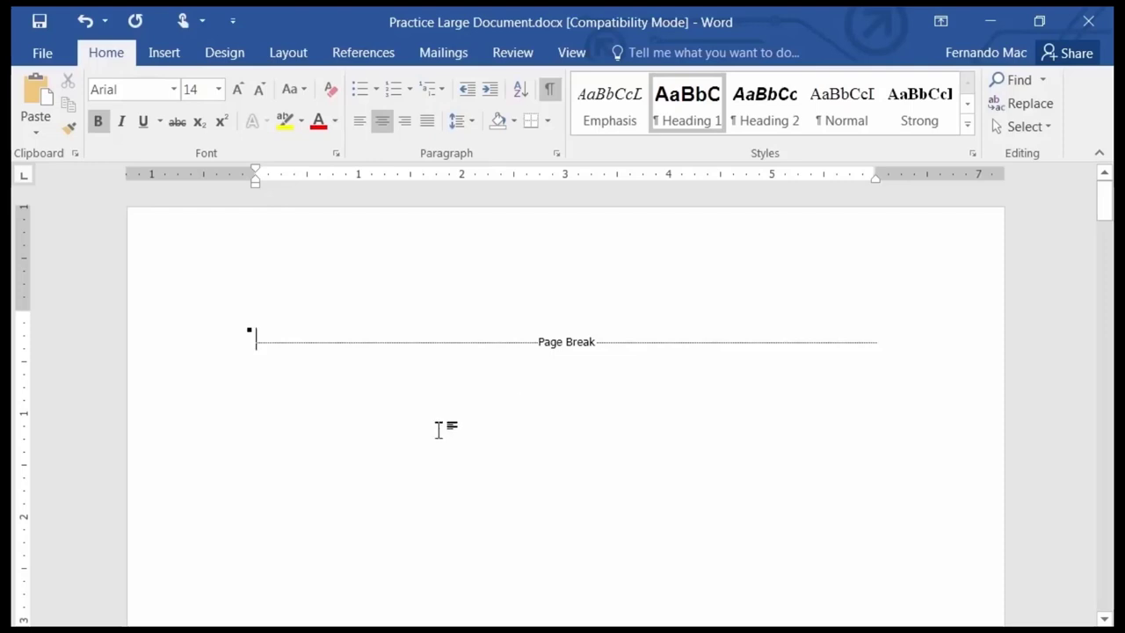
key("Delete")
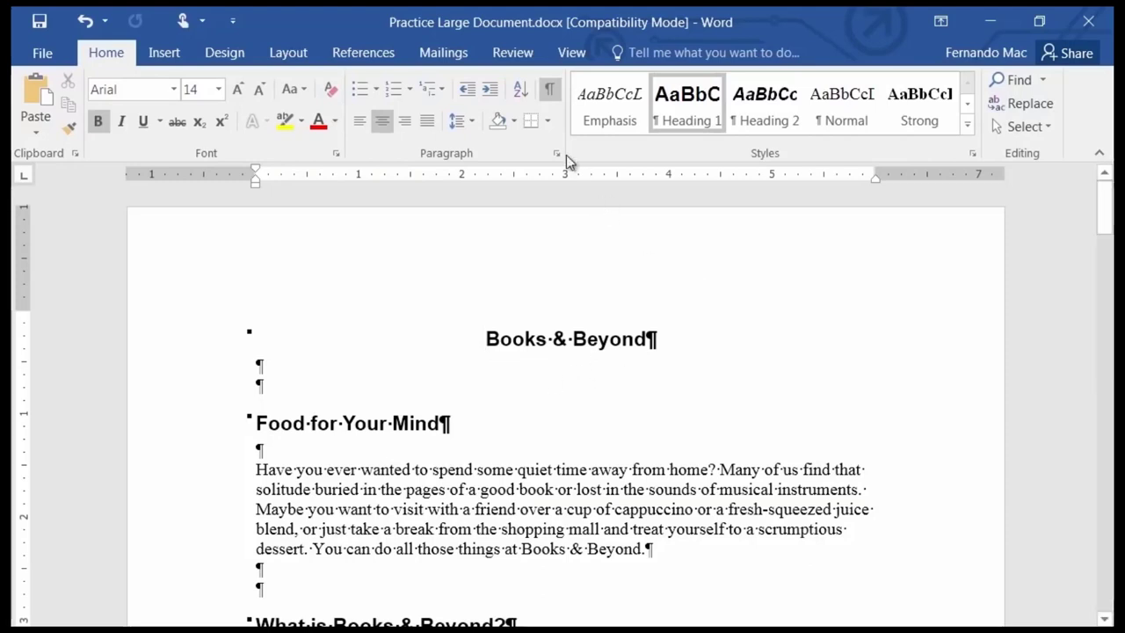
Hide formatting marks and place the cursor on the blank line below Best Sellers and the Classics.
left_click(551, 90)
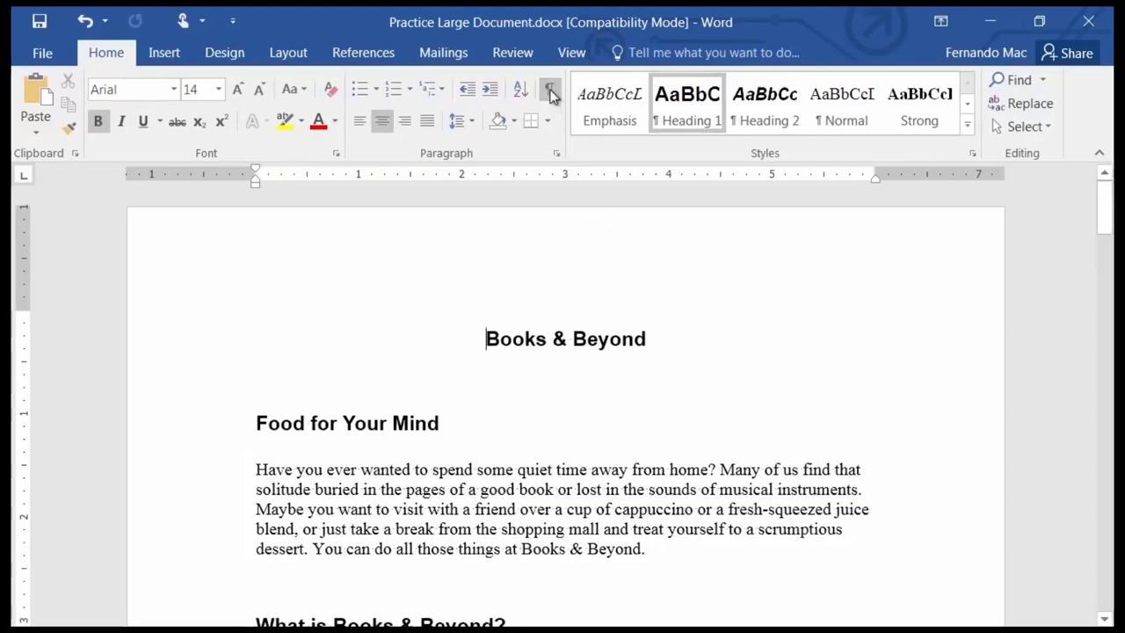
scroll(534, 392, "down", 5)
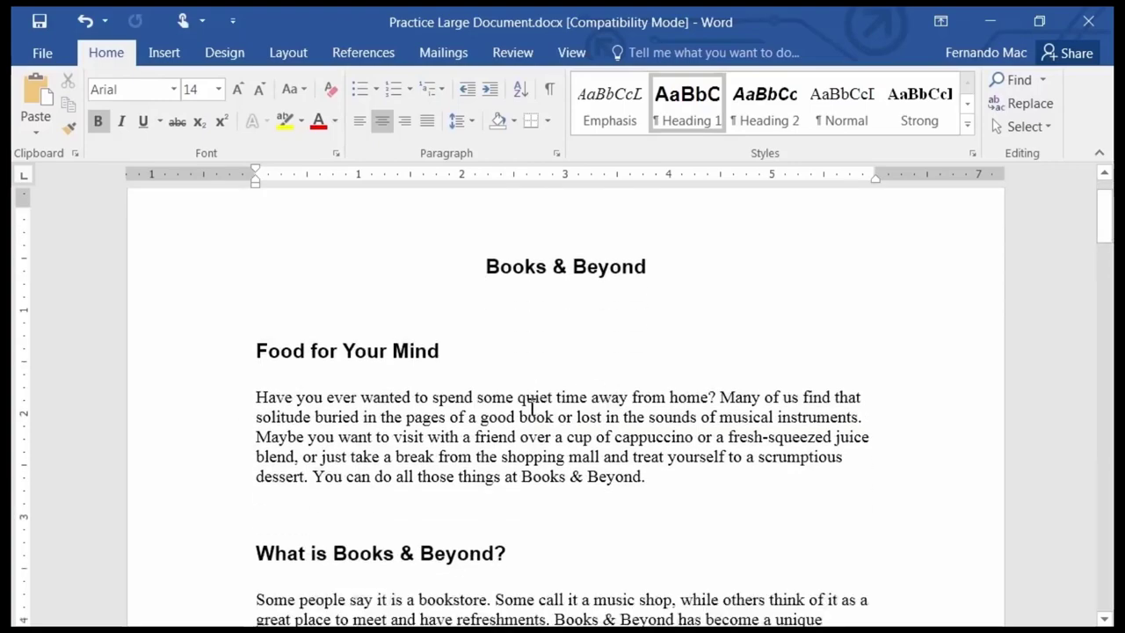
scroll(538, 394, "up", 3)
scroll(534, 395, "down", 1)
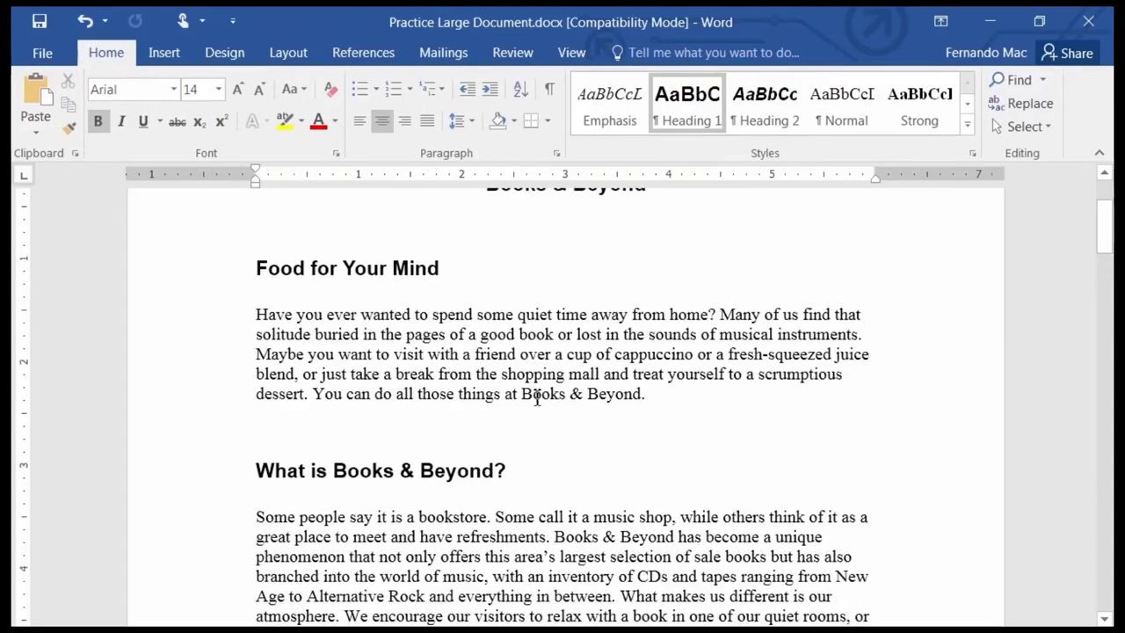
scroll(528, 398, "down", 12)
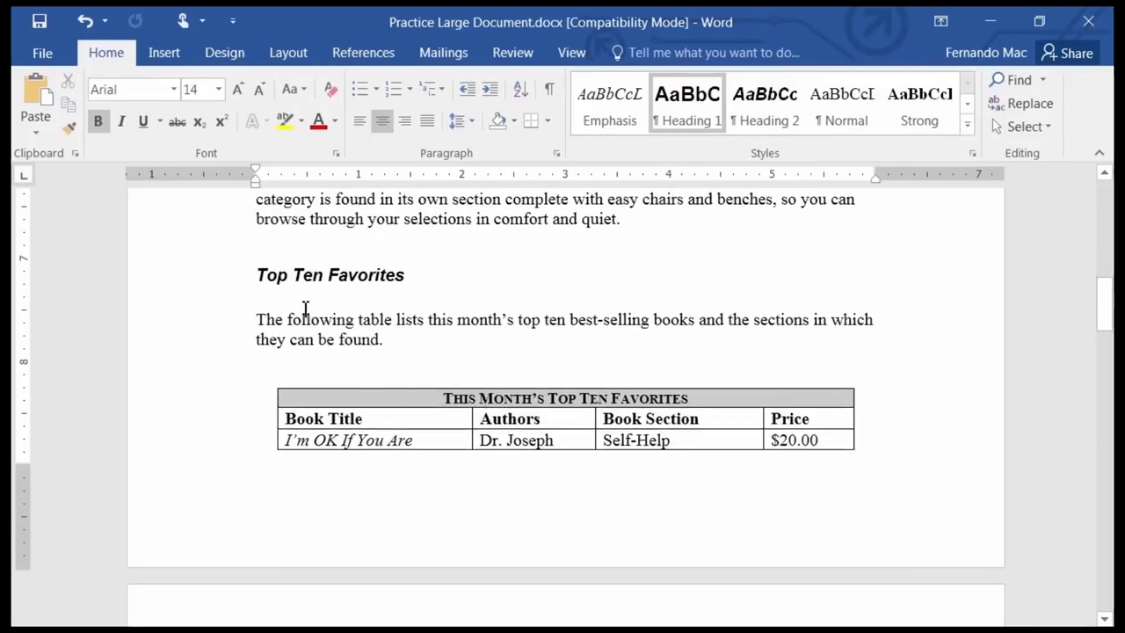
scroll(308, 335, "down", 1)
scroll(308, 335, "down", 5)
scroll(315, 344, "up", 7)
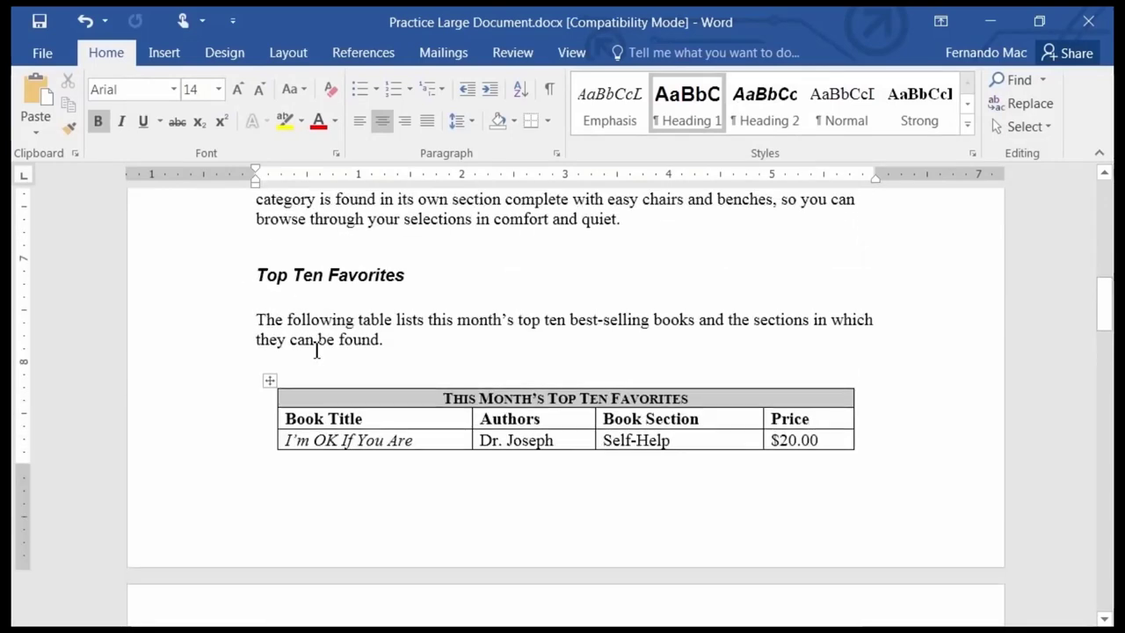
scroll(455, 396, "up", 2)
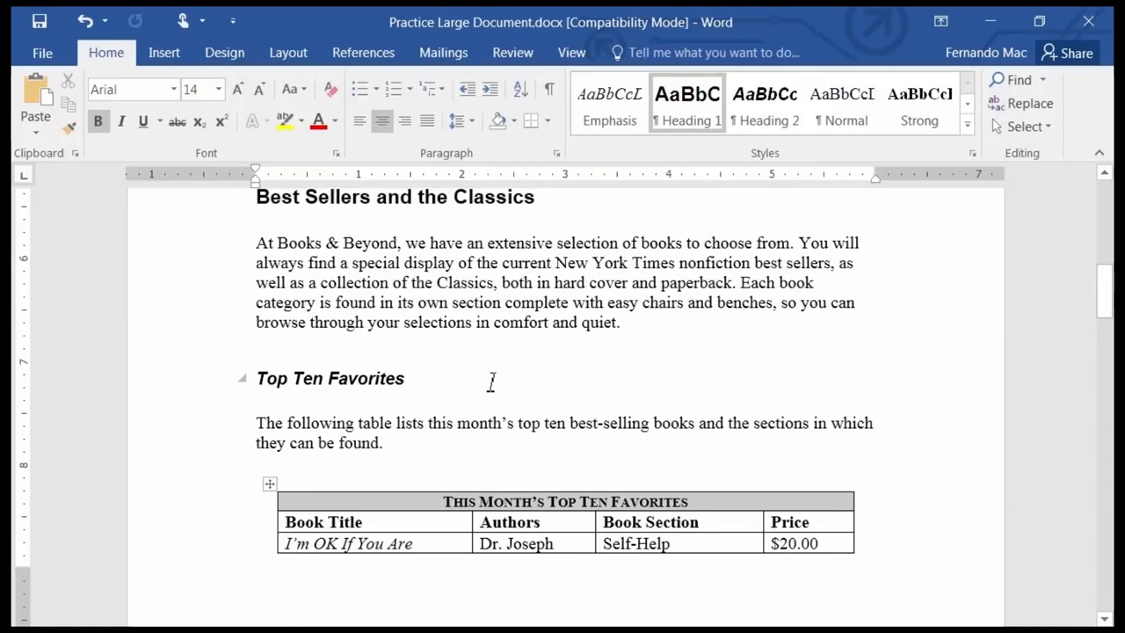
left_click(269, 351)
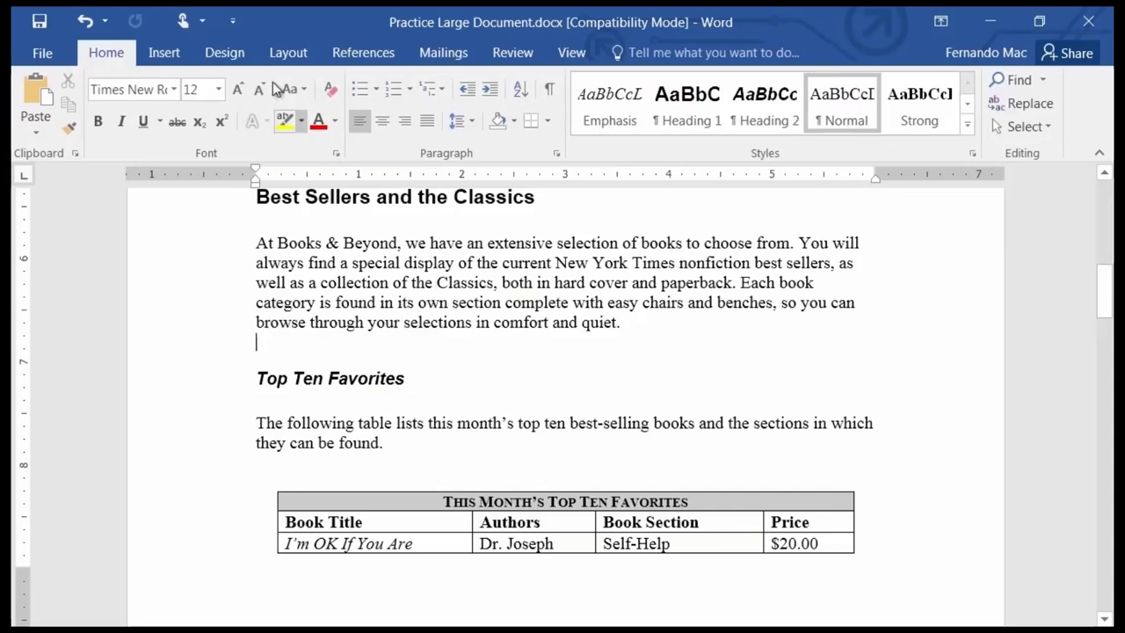
Insert a page break below the Best Sellers paragraph so Top Ten Favorites starts a new page.
left_click(166, 56)
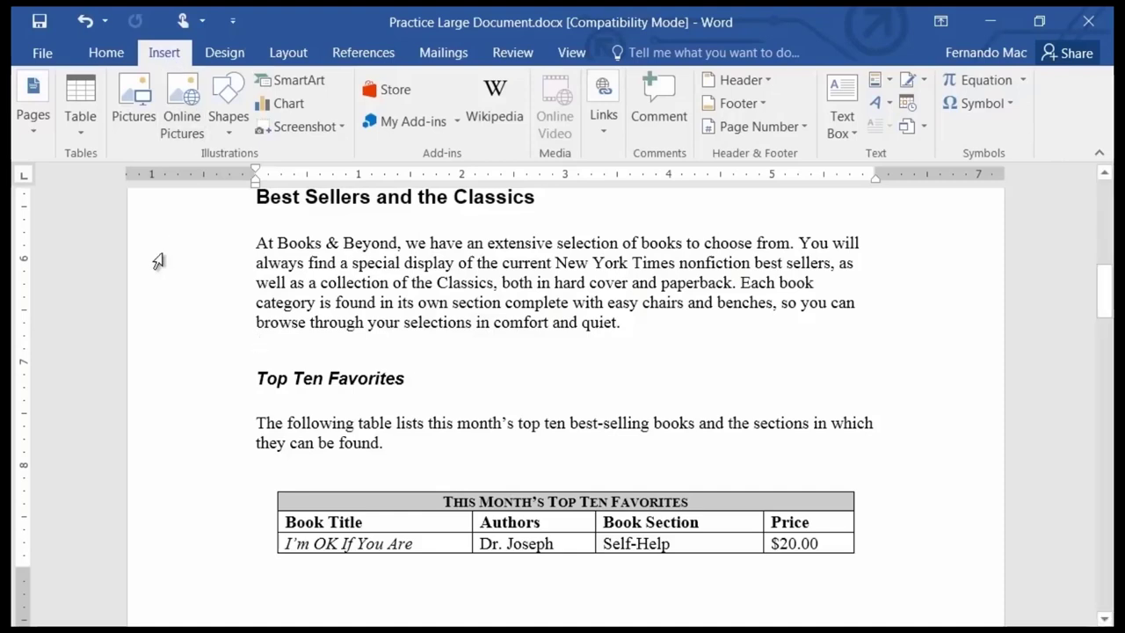
left_click(35, 130)
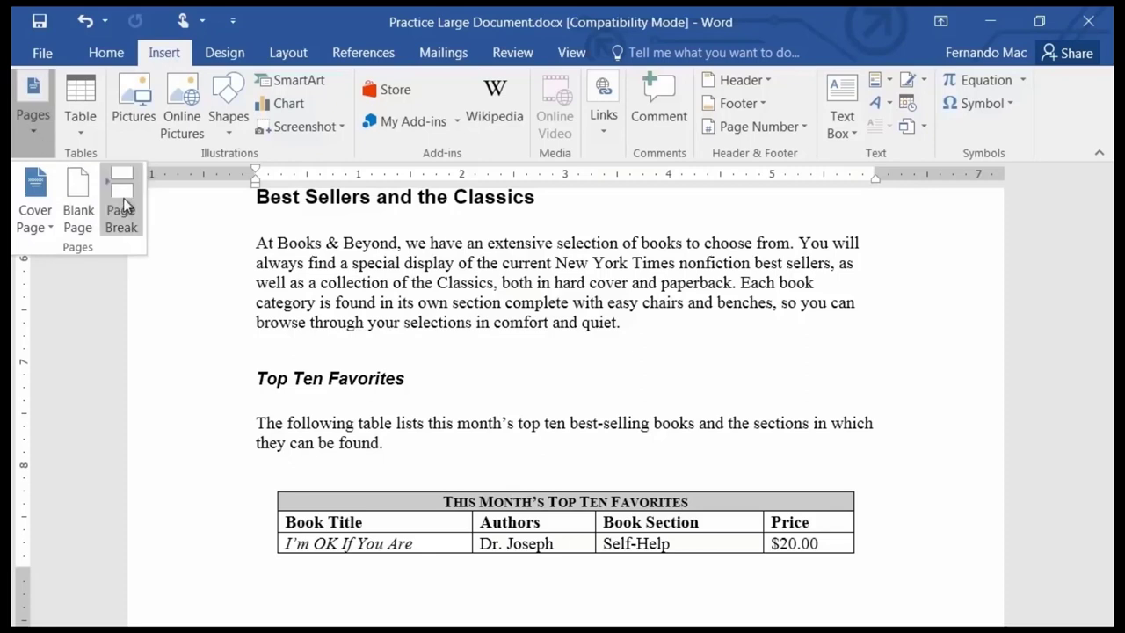
left_click(265, 345)
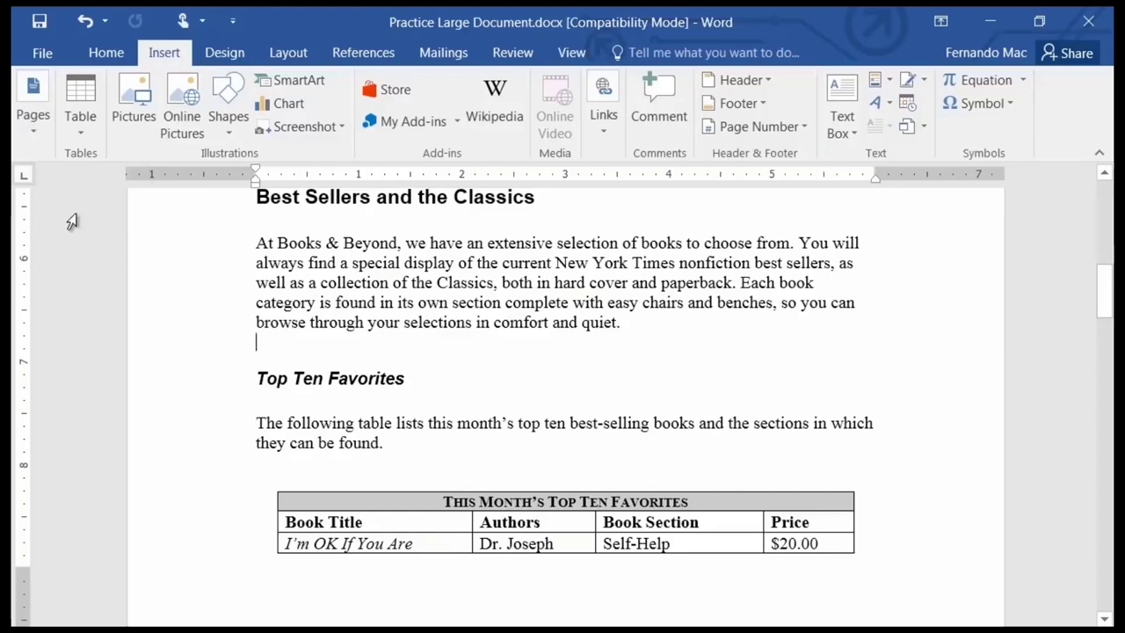
left_click(26, 131)
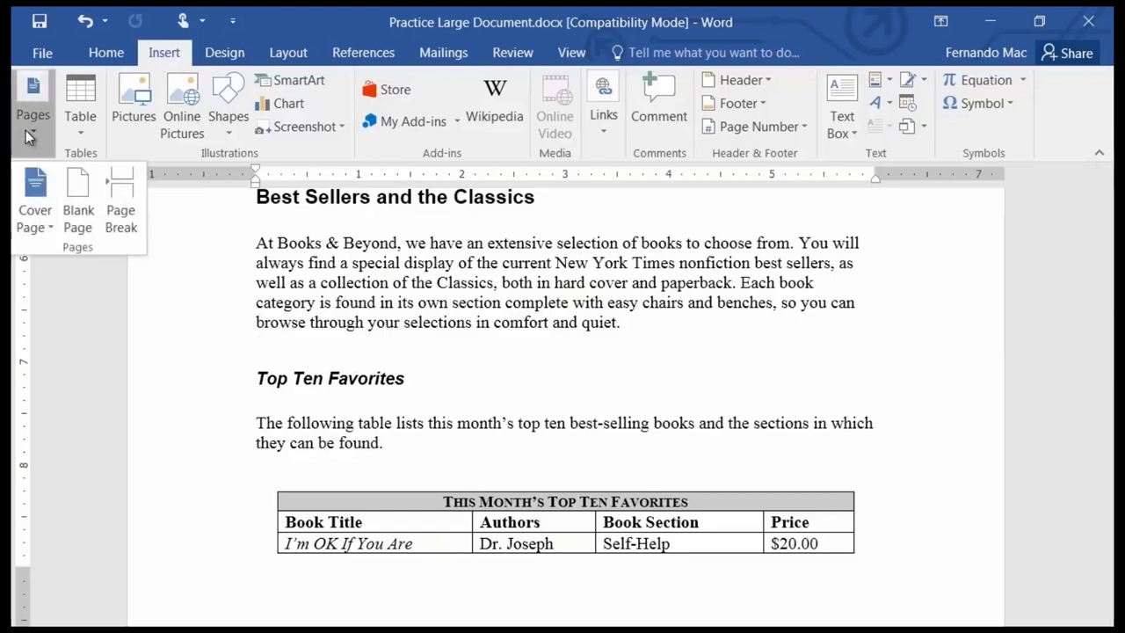
left_click(128, 201)
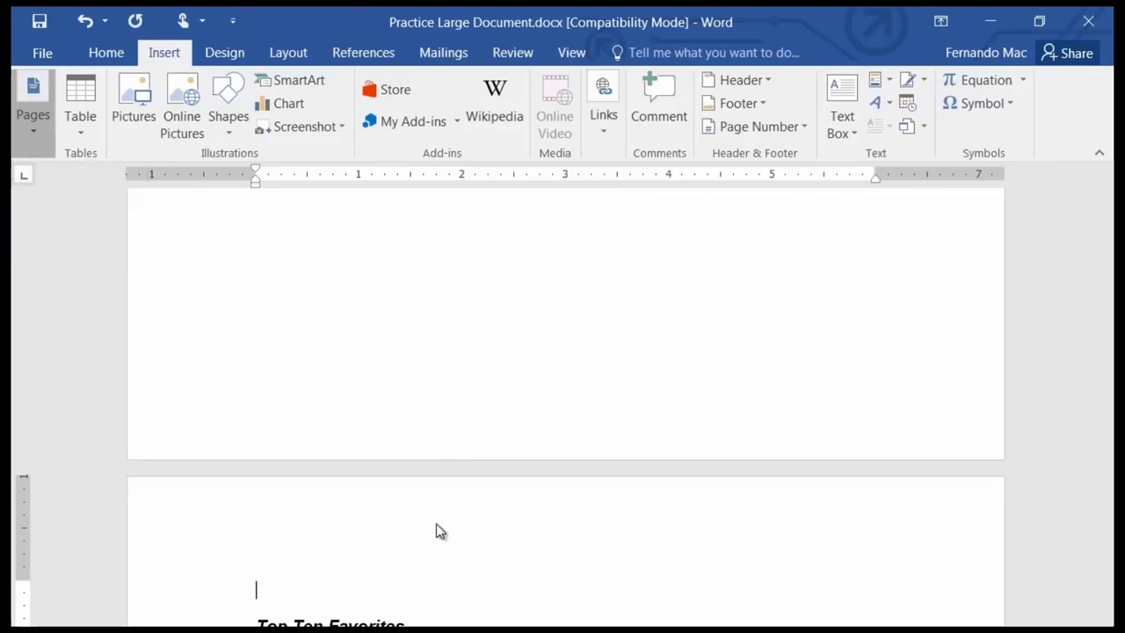
scroll(449, 528, "down", 3)
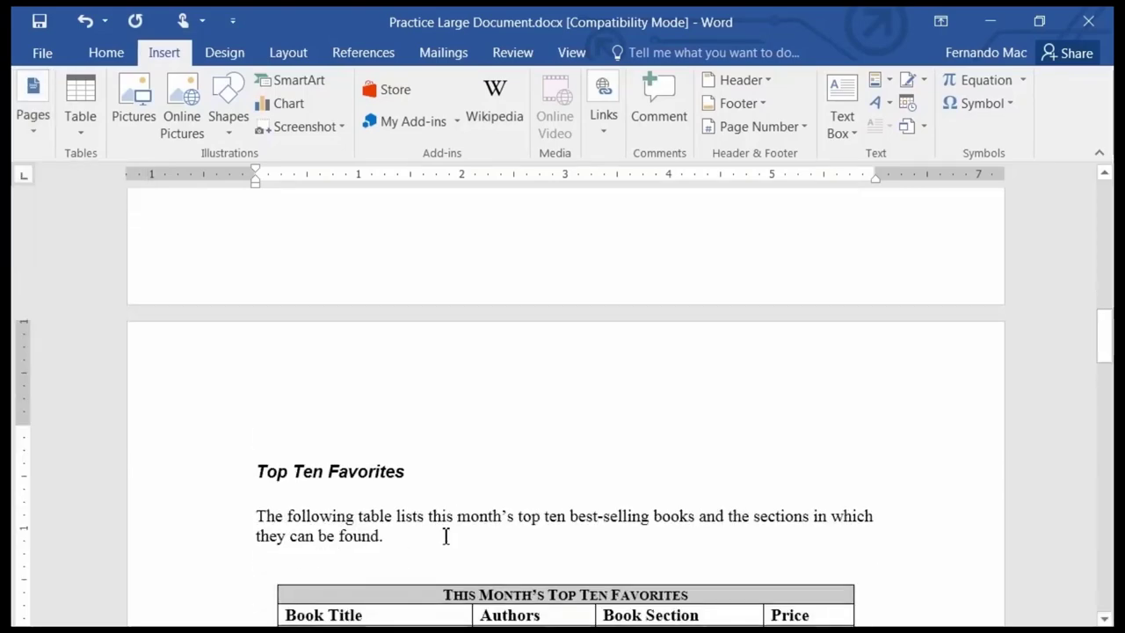
scroll(530, 444, "up", 15)
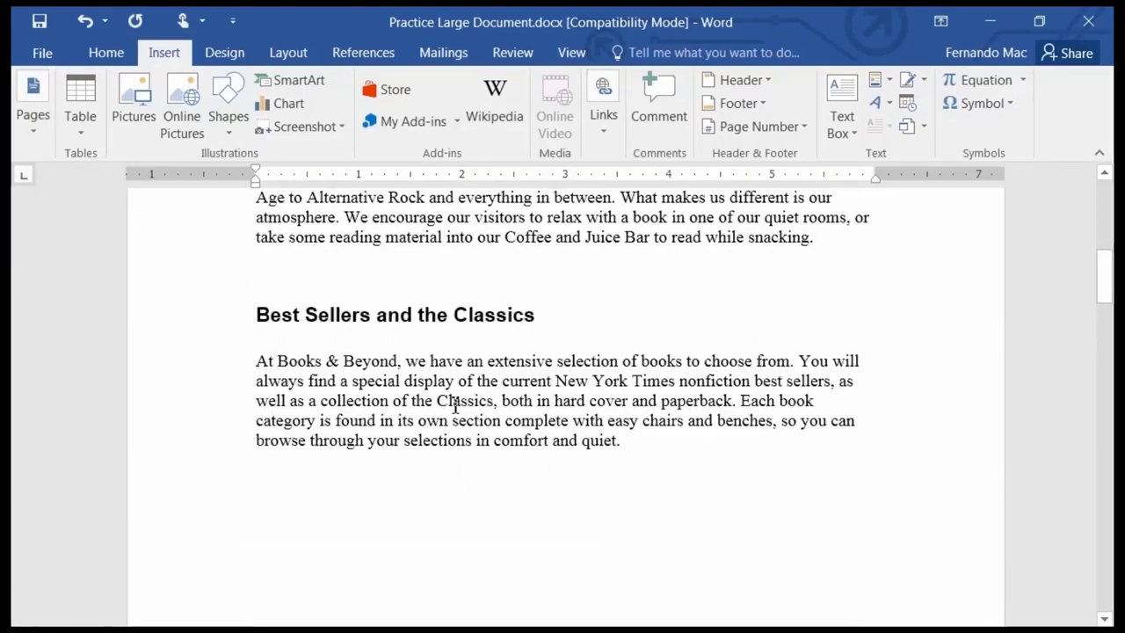
scroll(429, 388, "up", 5)
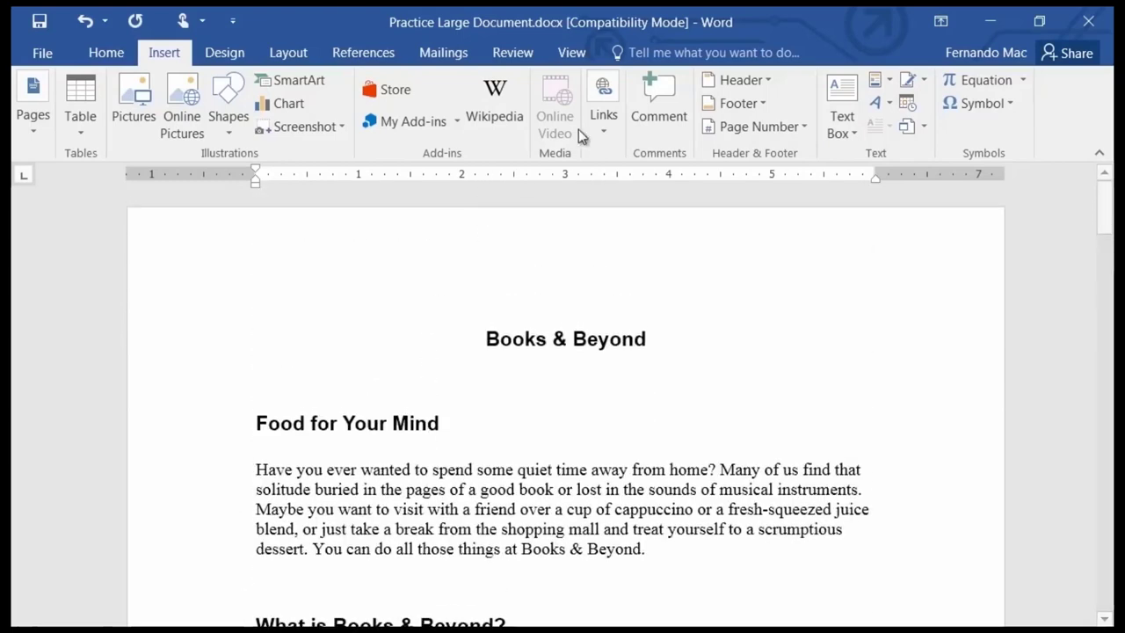
Show formatting marks to check the page break after Best Sellers and the Classics.
left_click(97, 51)
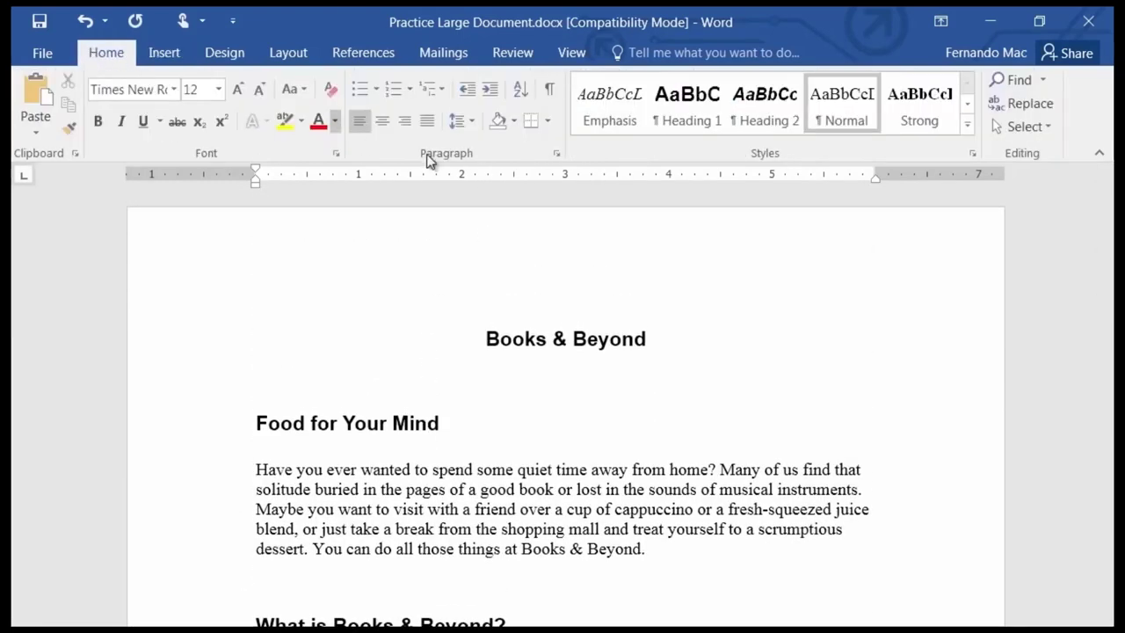
left_click(549, 91)
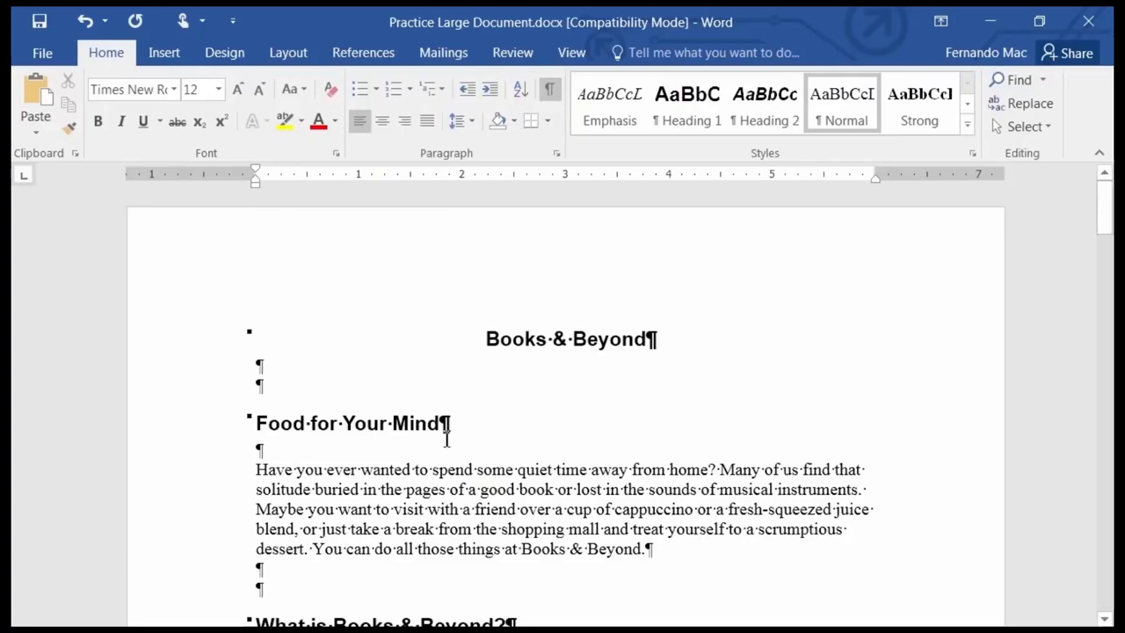
scroll(440, 439, "down", 6)
scroll(438, 492, "down", 5)
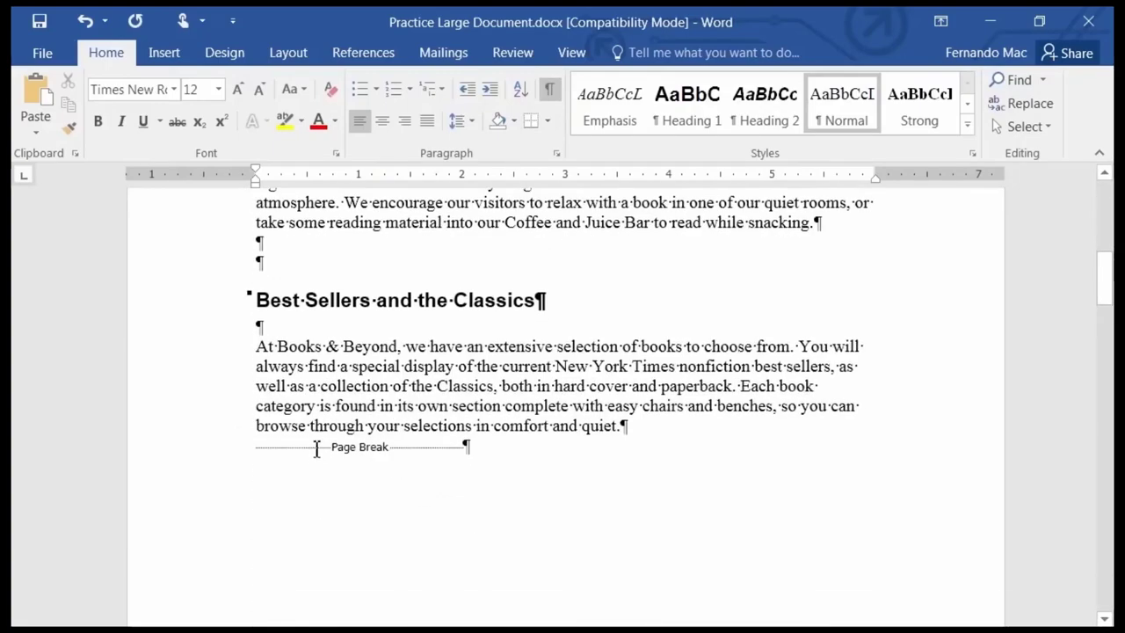
scroll(453, 462, "up", 10)
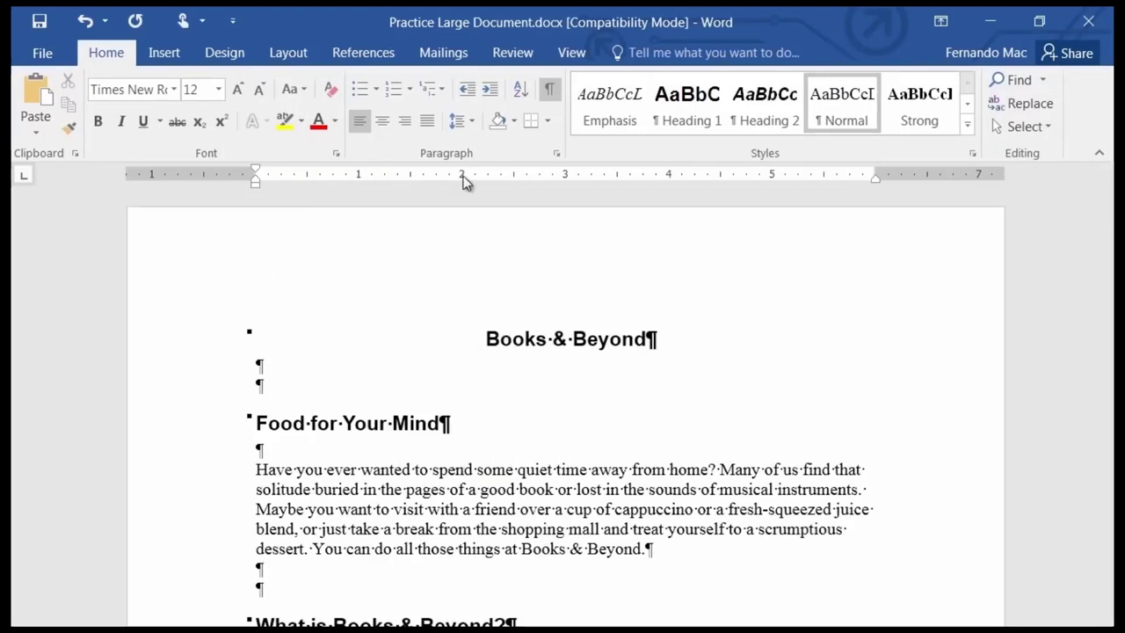
Hide formatting marks and place the cursor above the Top Ten Favorites heading.
left_click(550, 89)
scroll(469, 301, "down", 15)
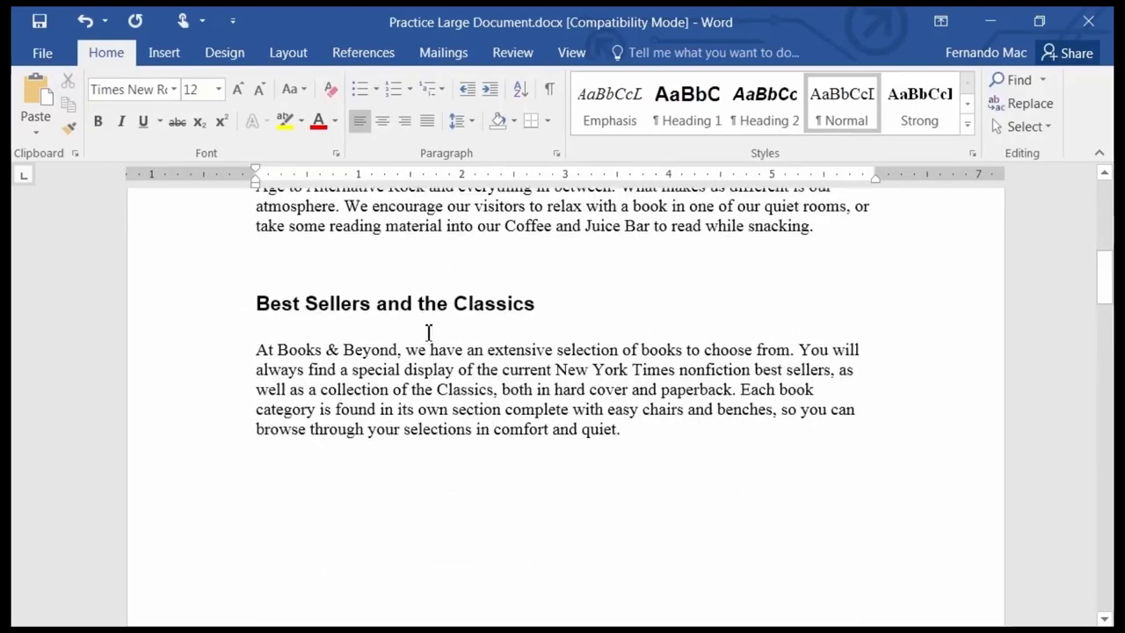
left_click(273, 490)
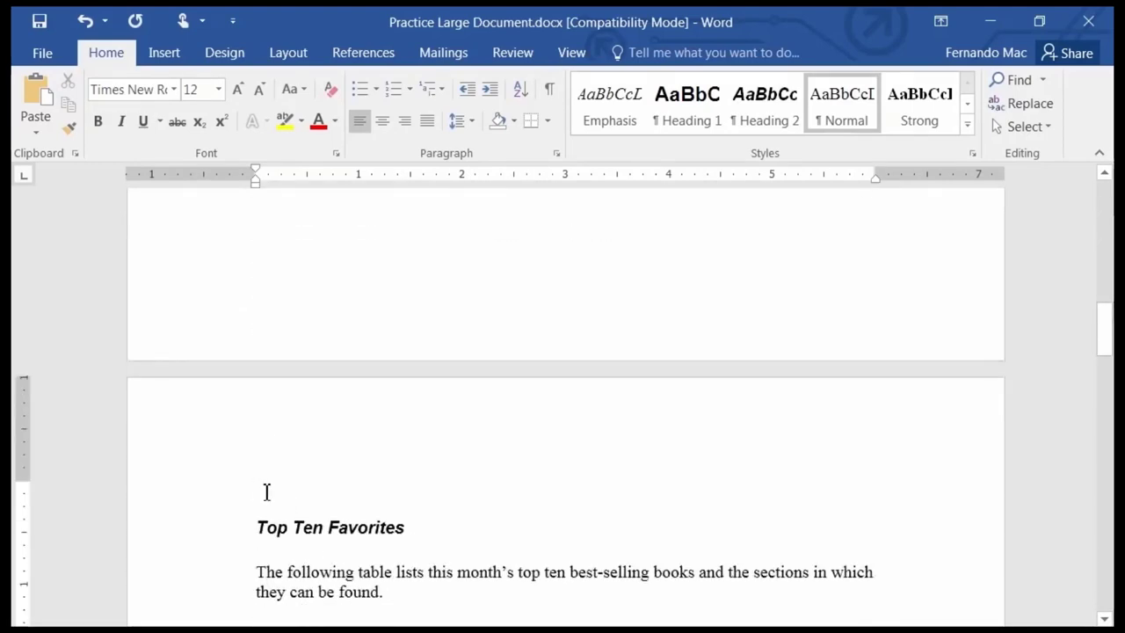
left_click(161, 53)
left_click(39, 132)
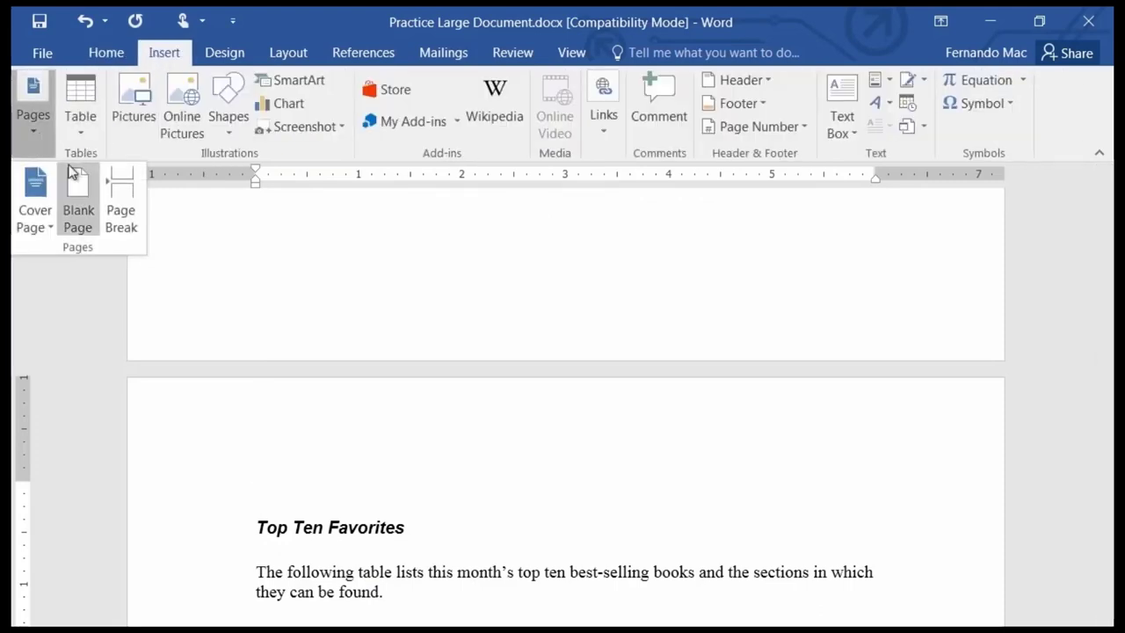
left_click(376, 11)
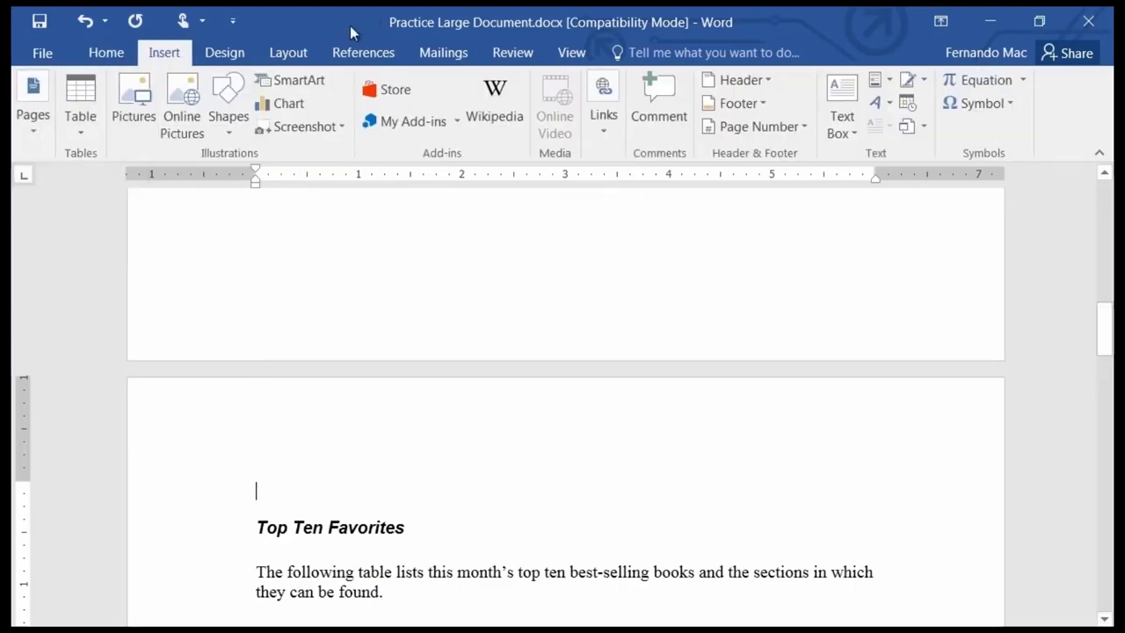
scroll(434, 452, "up", 3)
scroll(432, 448, "up", 4)
scroll(422, 452, "down", 8)
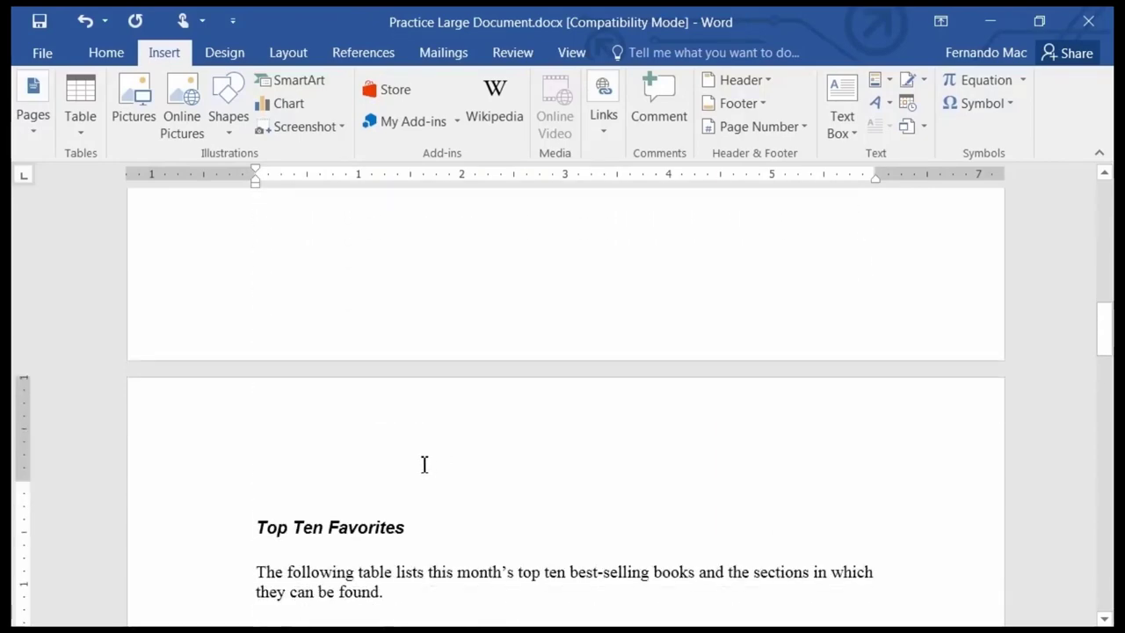
scroll(413, 466, "down", 9)
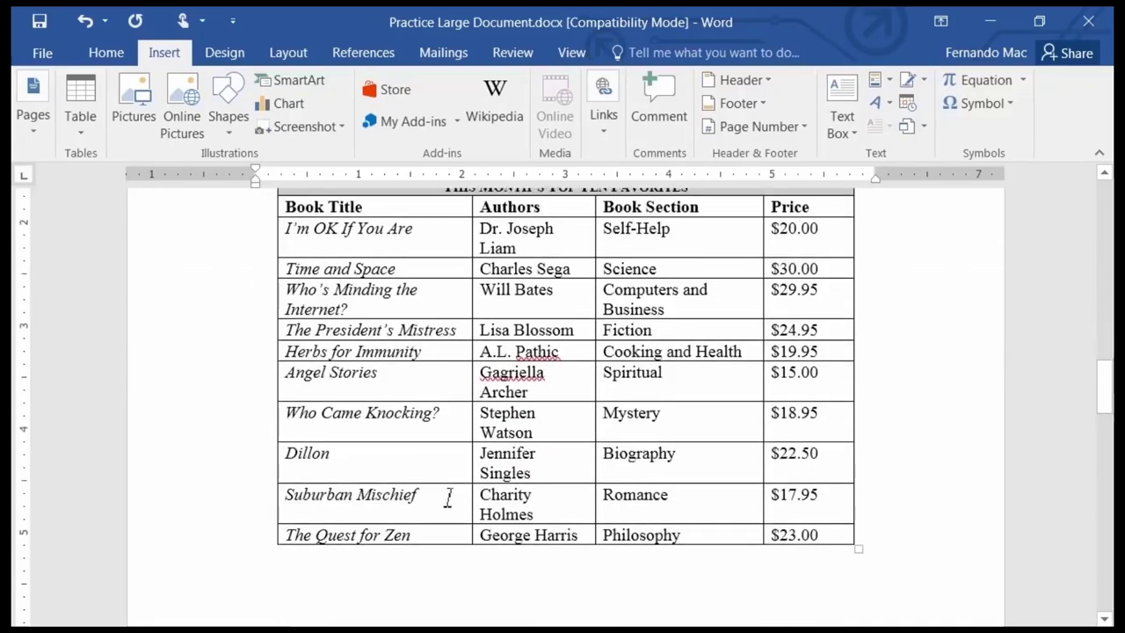
scroll(448, 498, "down", 15)
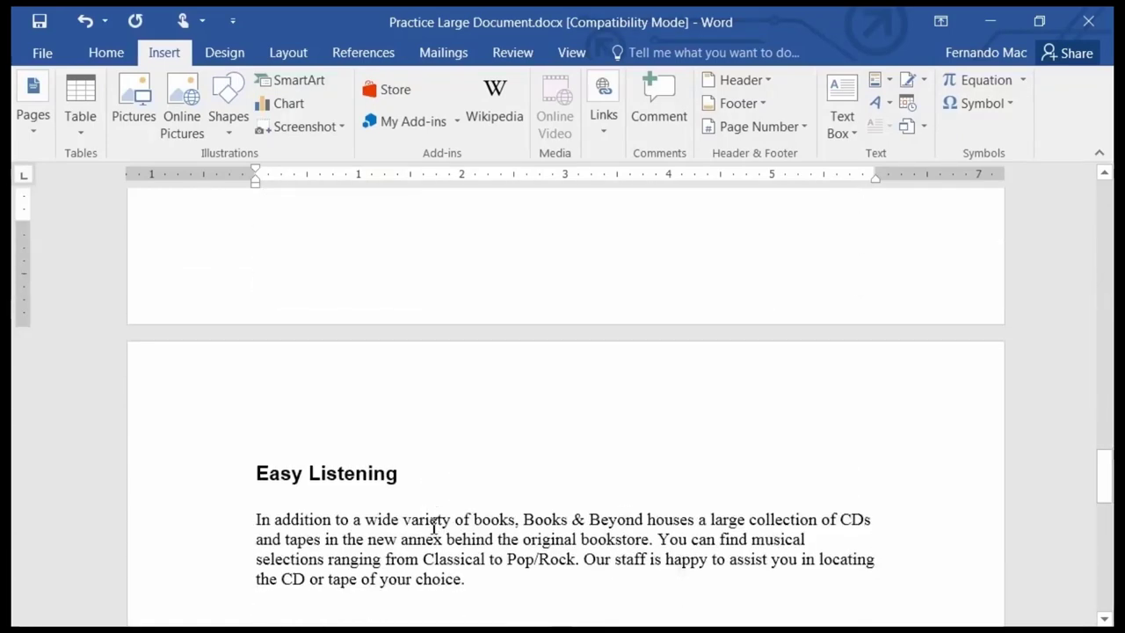
scroll(435, 501, "up", 6)
scroll(436, 476, "up", 8)
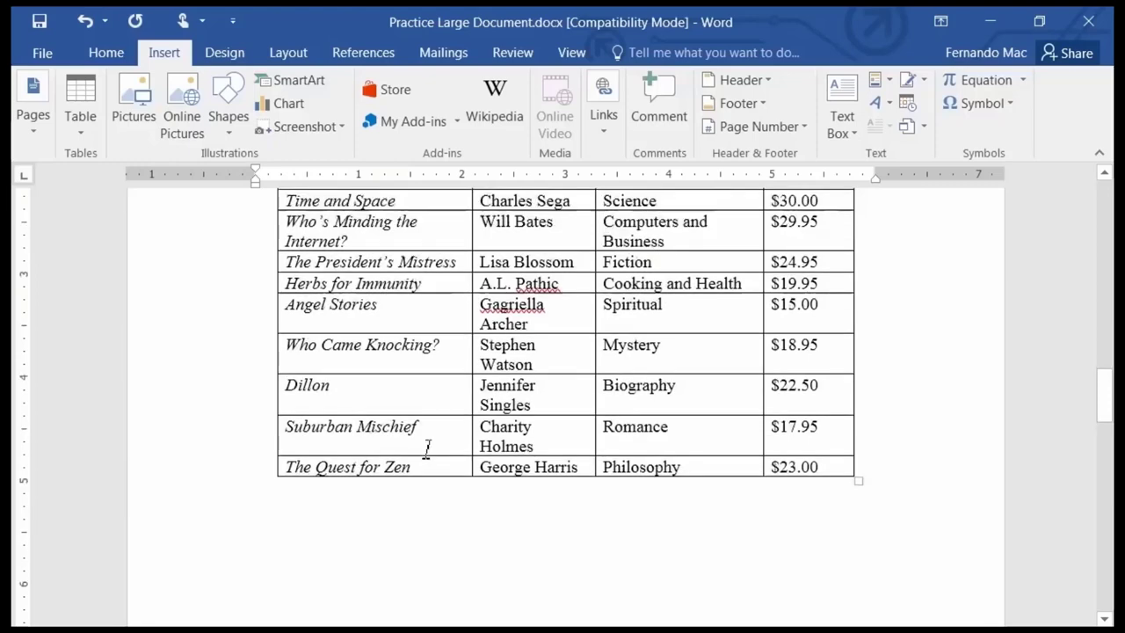
scroll(404, 452, "down", 8)
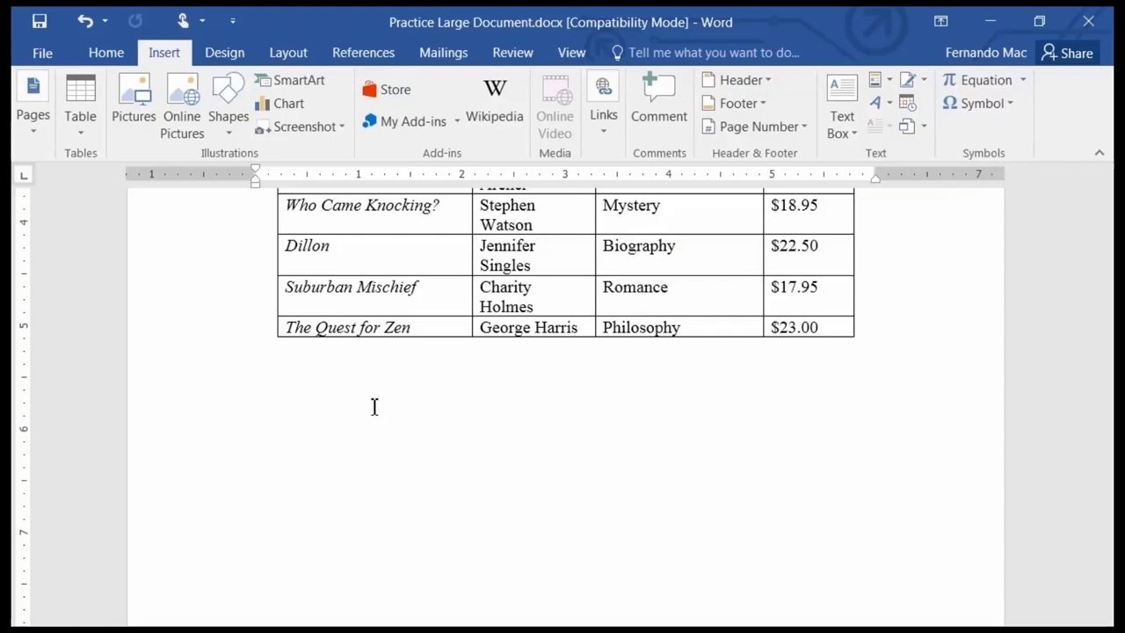
Show formatting marks and delete the page break before the Easy Listening section.
left_click(124, 57)
left_click(551, 96)
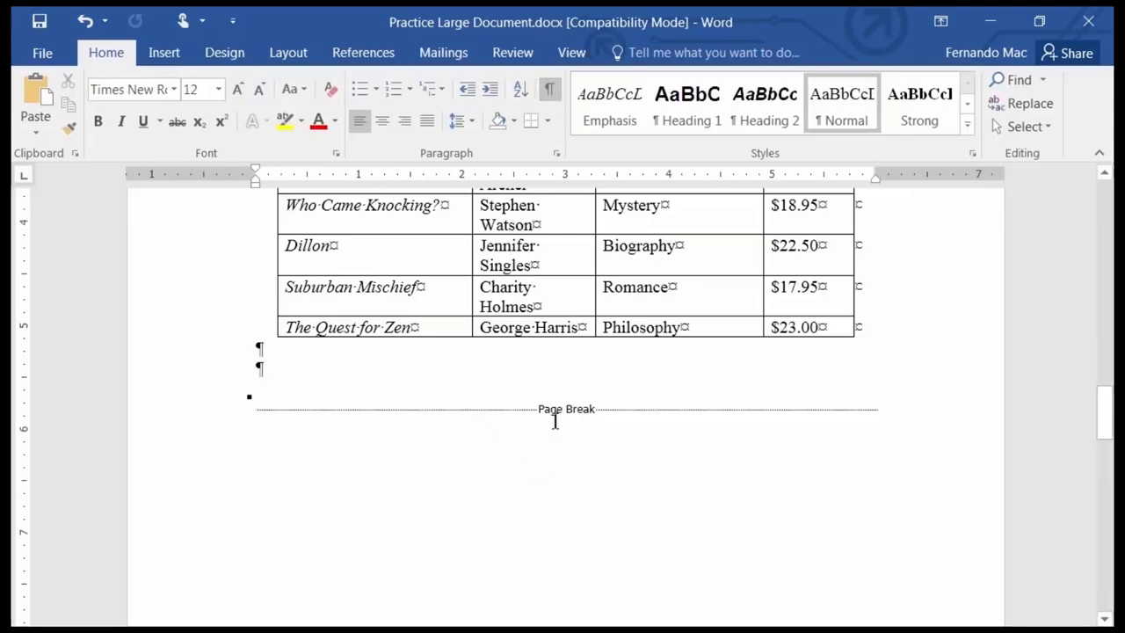
left_click(261, 405)
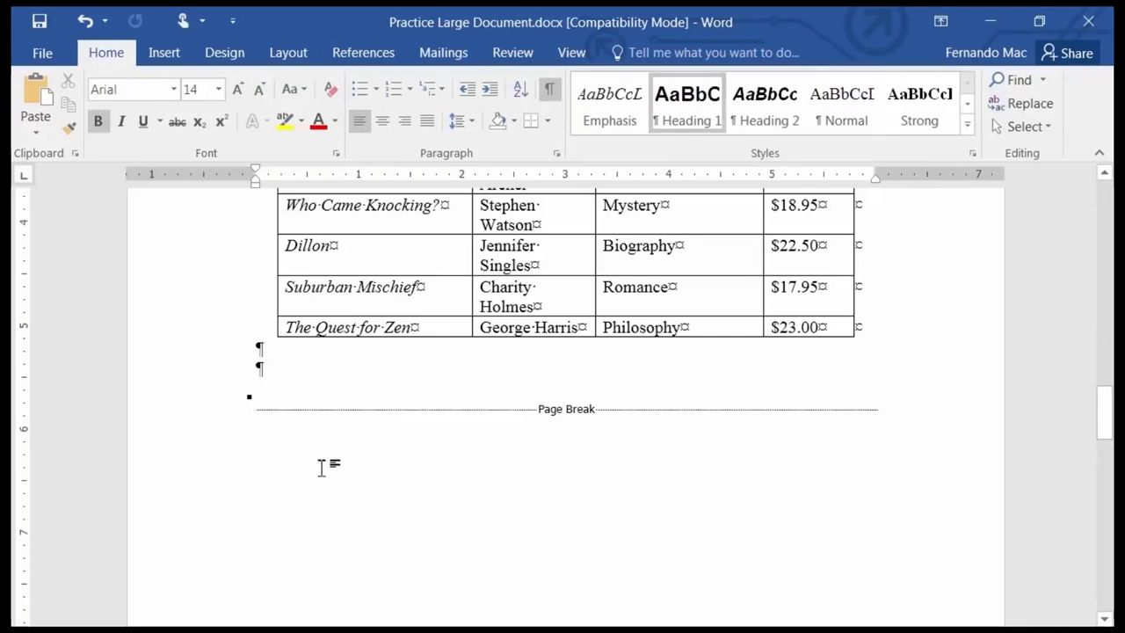
key("Delete")
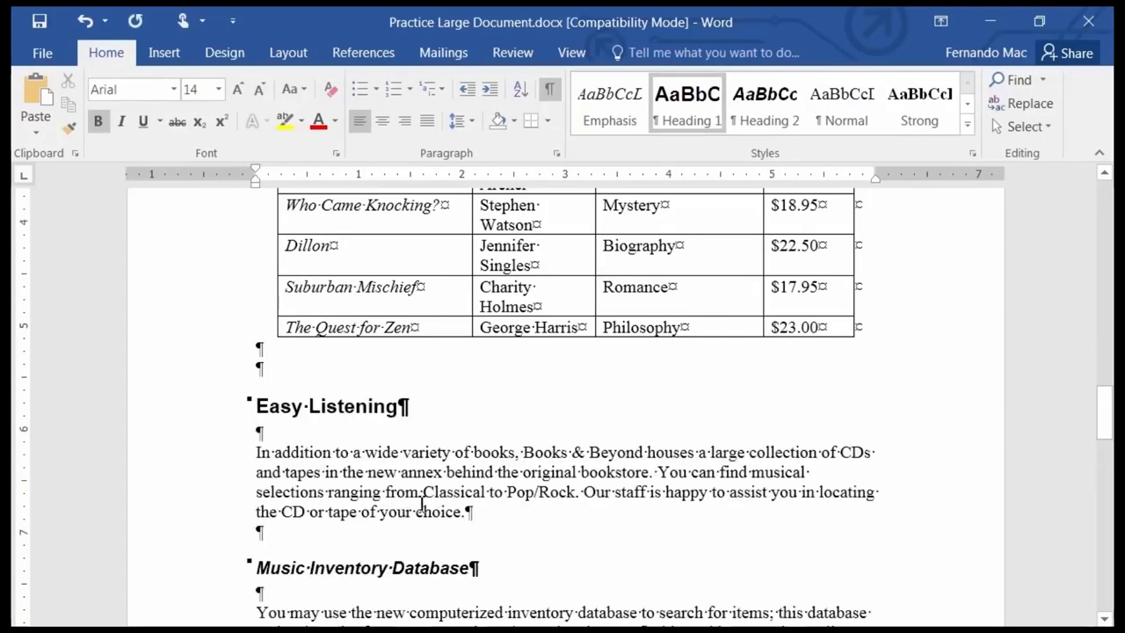
Scroll through the Easy Listening and Music Inventory Database sections to review the result.
scroll(418, 505, "down", 3)
scroll(307, 382, "up", 3)
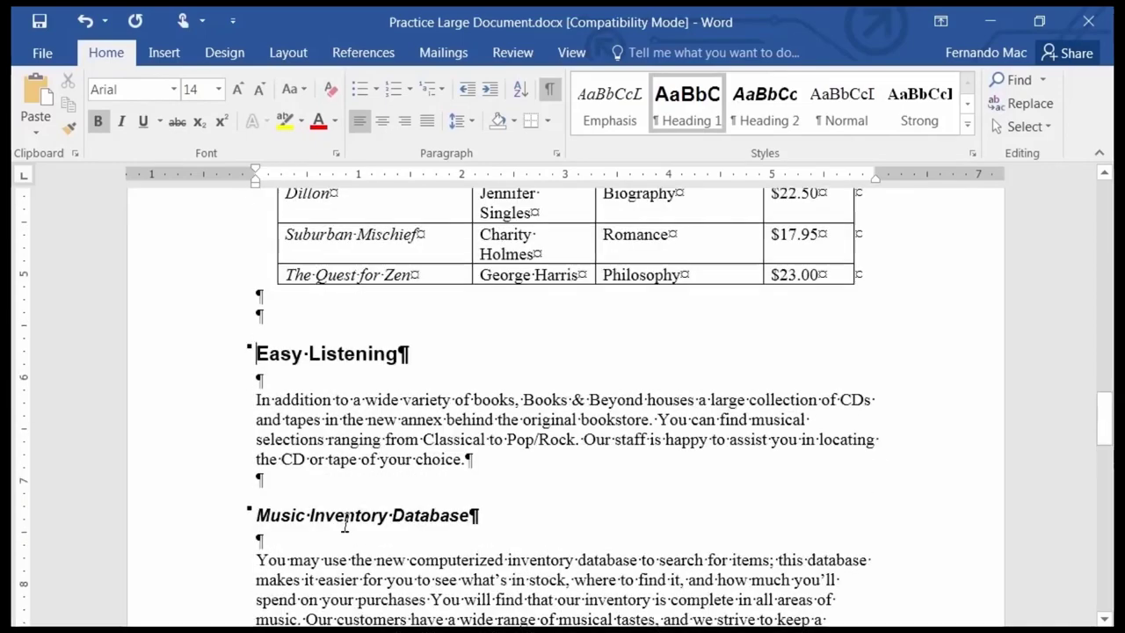
scroll(307, 383, "down", 4)
scroll(306, 391, "down", 9)
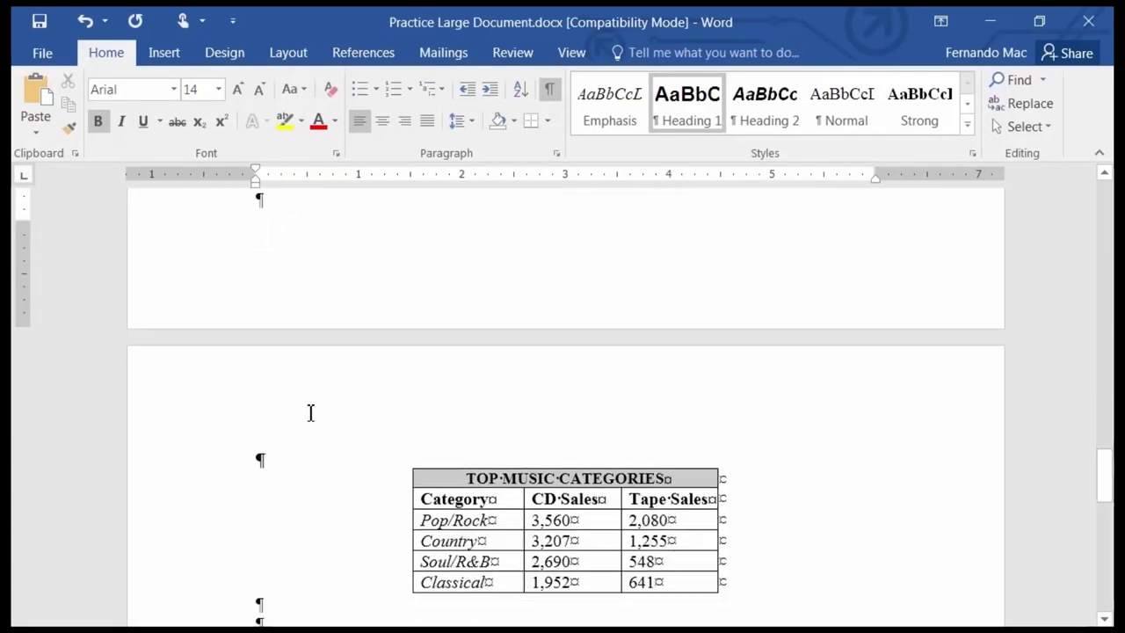
scroll(304, 448, "down", 2)
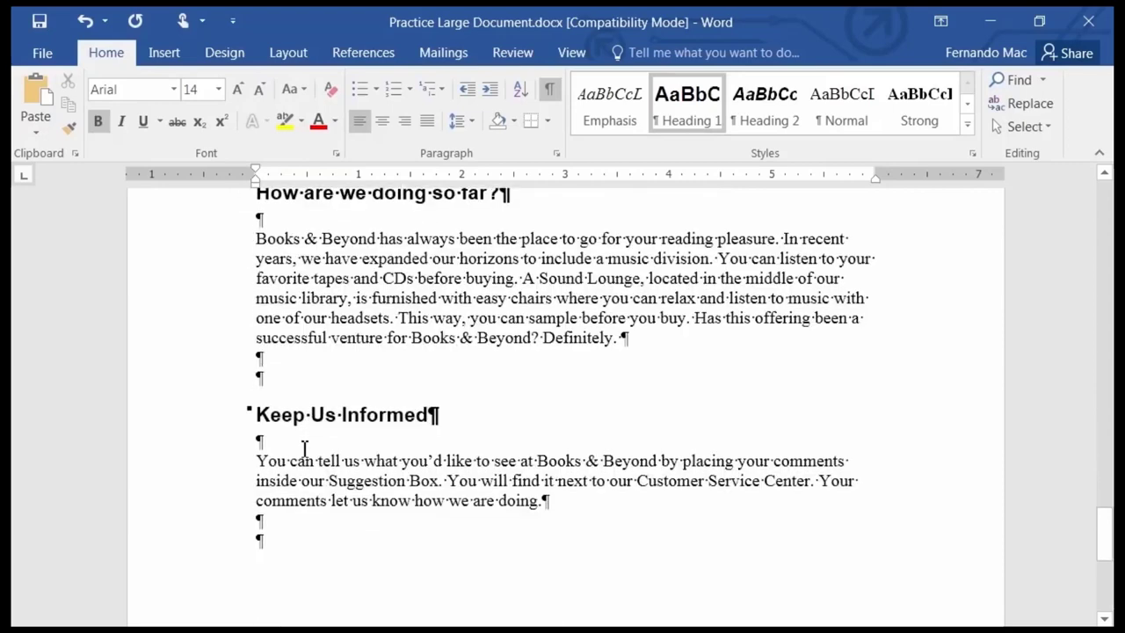
scroll(303, 445, "up", 8)
scroll(303, 446, "up", 3)
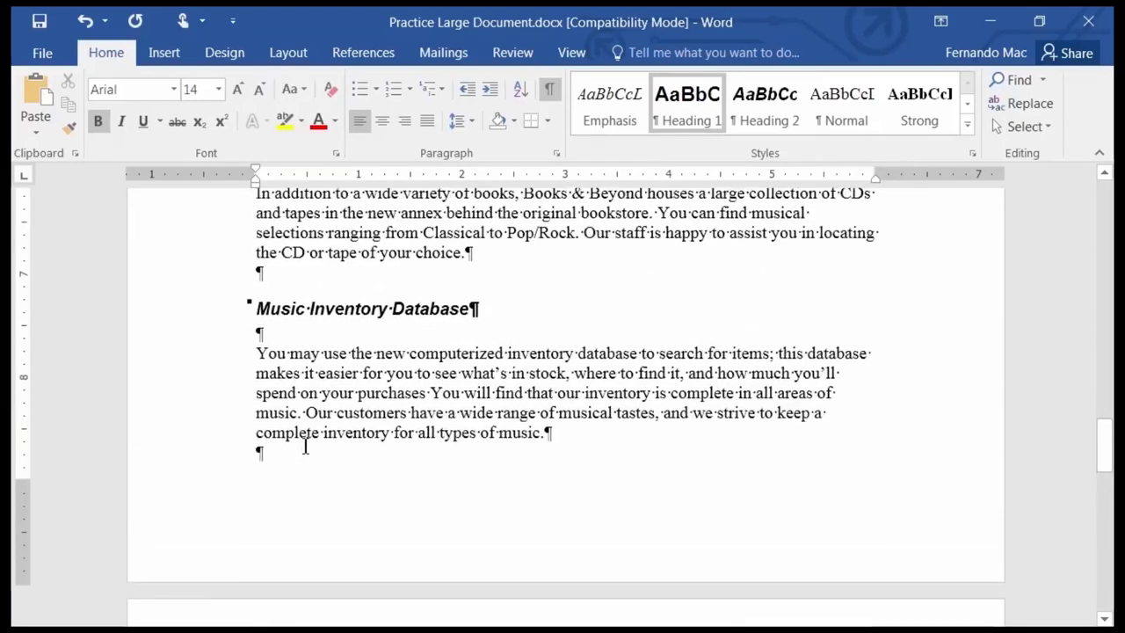
scroll(307, 453, "down", 5)
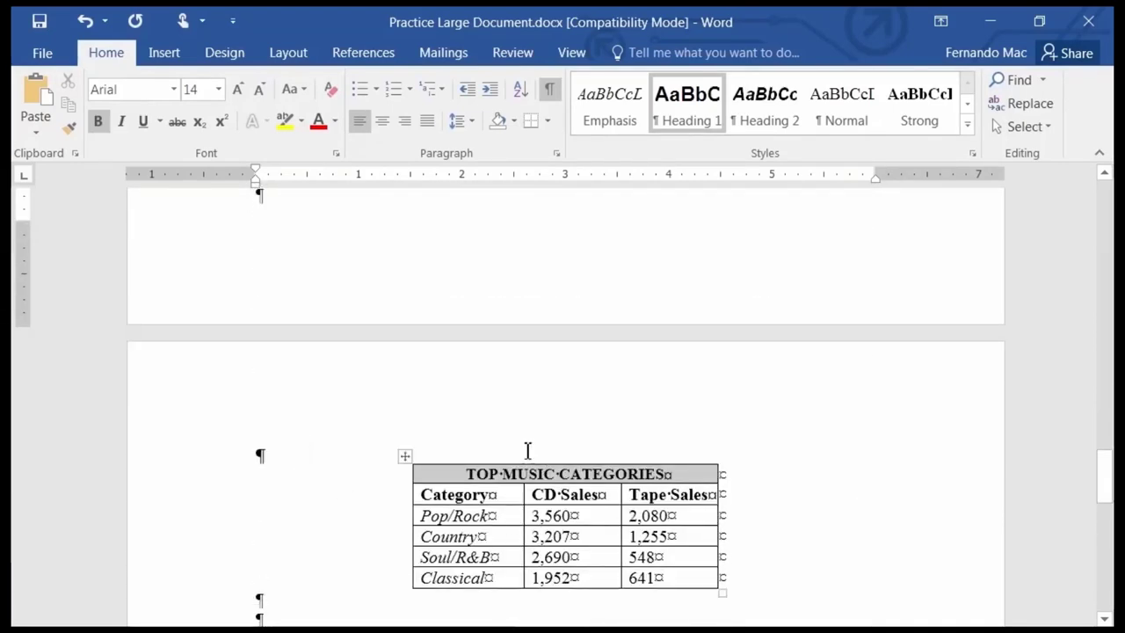
scroll(342, 454, "up", 3)
scroll(342, 450, "up", 5)
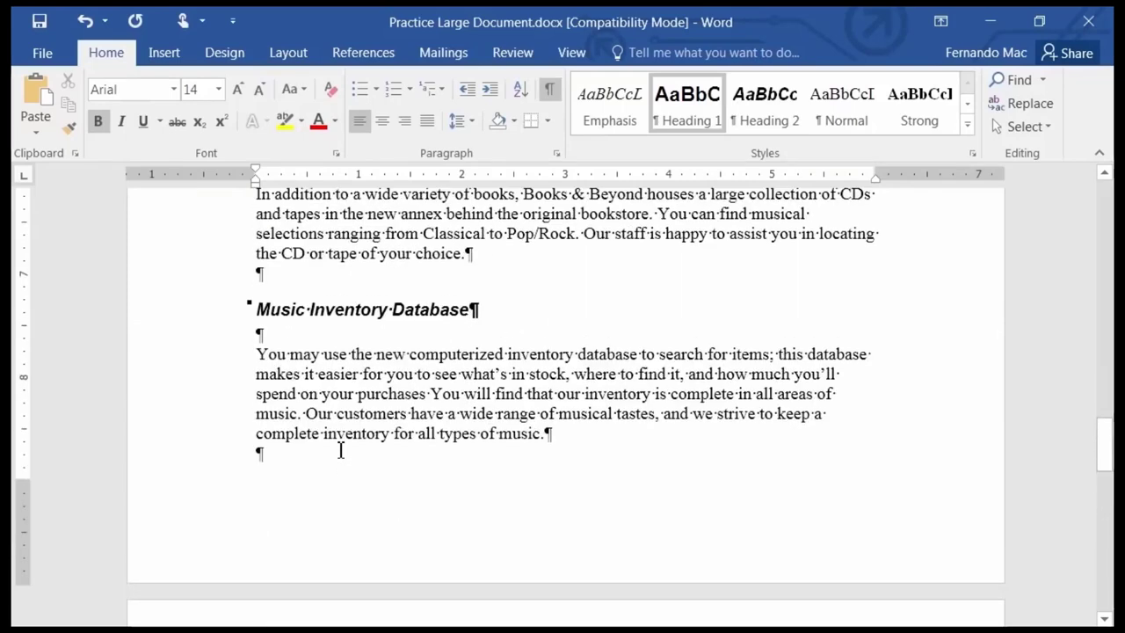
scroll(274, 369, "down", 2)
scroll(277, 386, "down", 20)
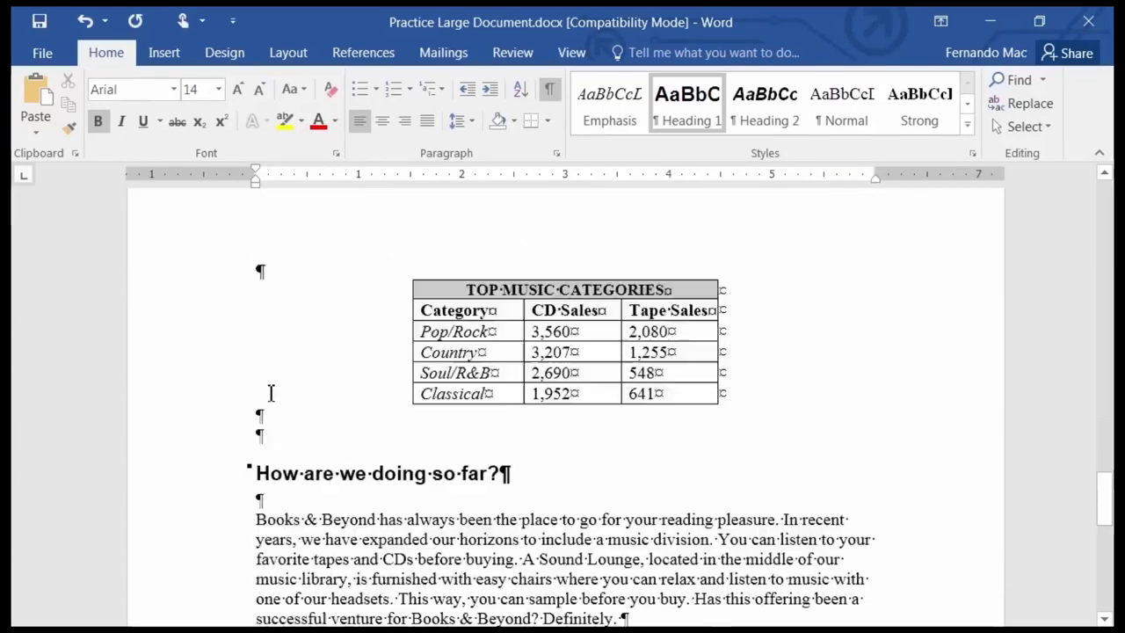
scroll(265, 420, "up", 20)
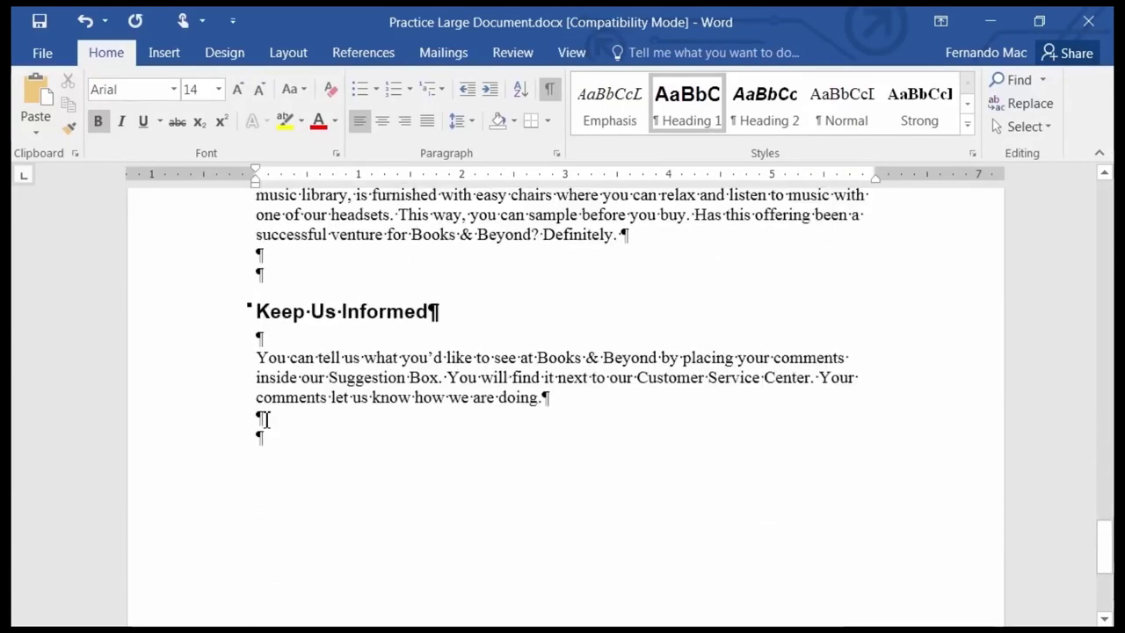
scroll(266, 415, "up", 5)
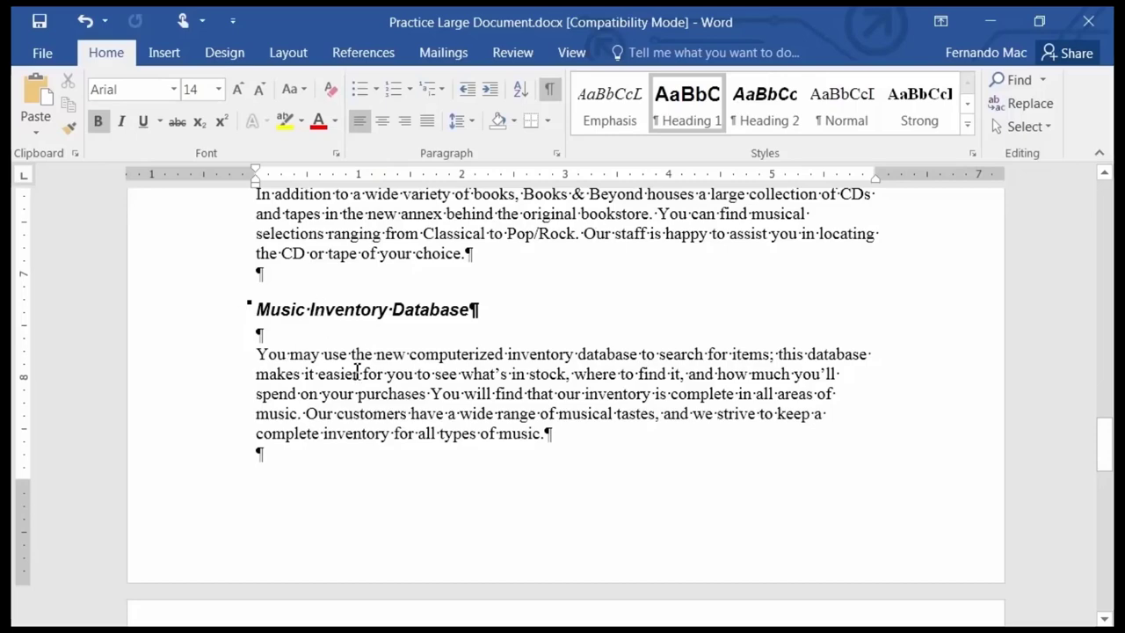
scroll(356, 372, "down", 8)
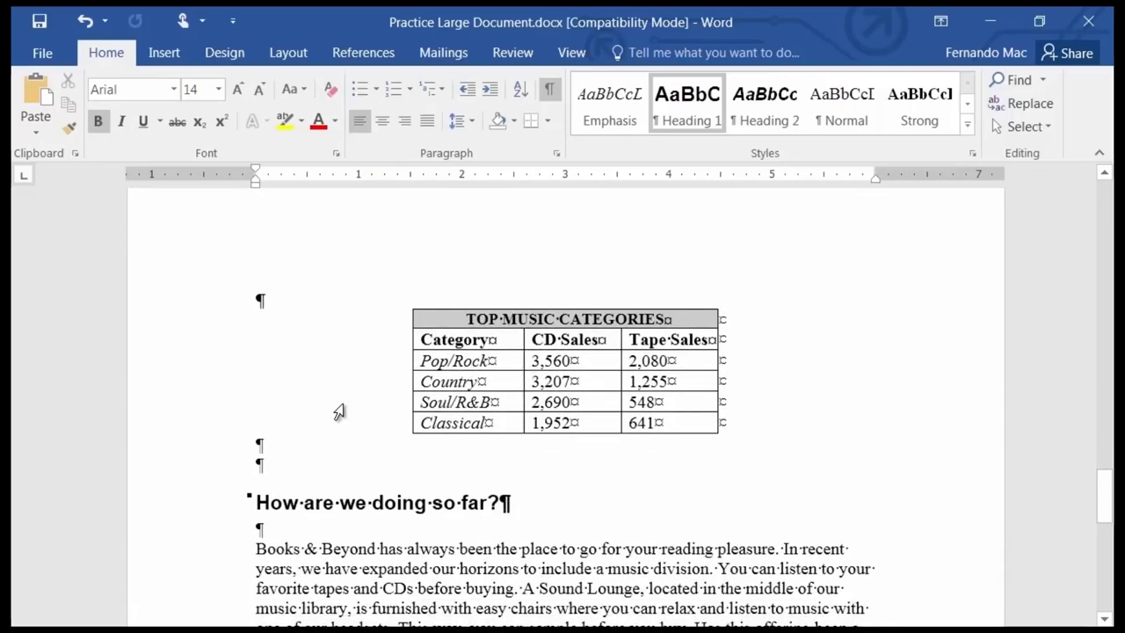
scroll(323, 397, "up", 9)
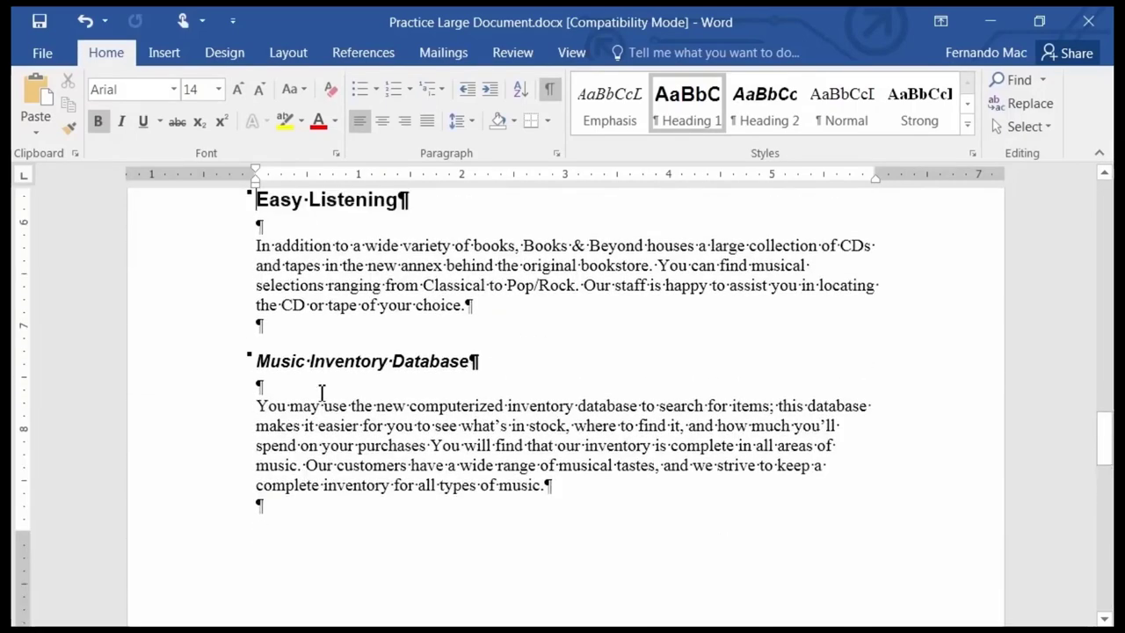
Insert a page break after the Easy Listening paragraph so Music Inventory Database starts a new page.
left_click(261, 328)
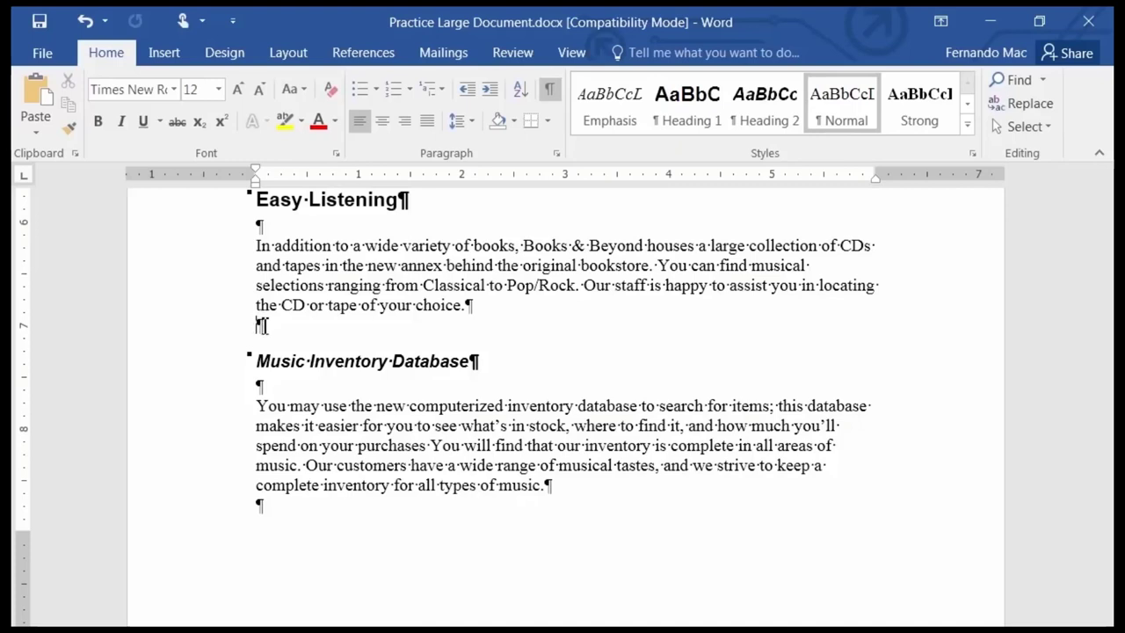
left_click(167, 57)
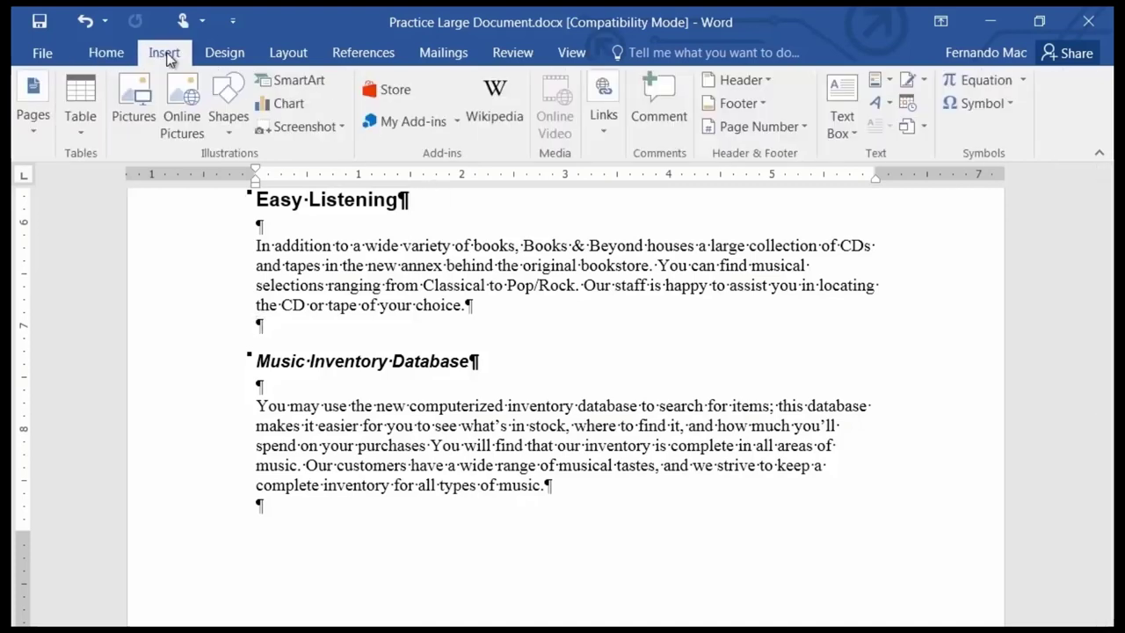
left_click(28, 132)
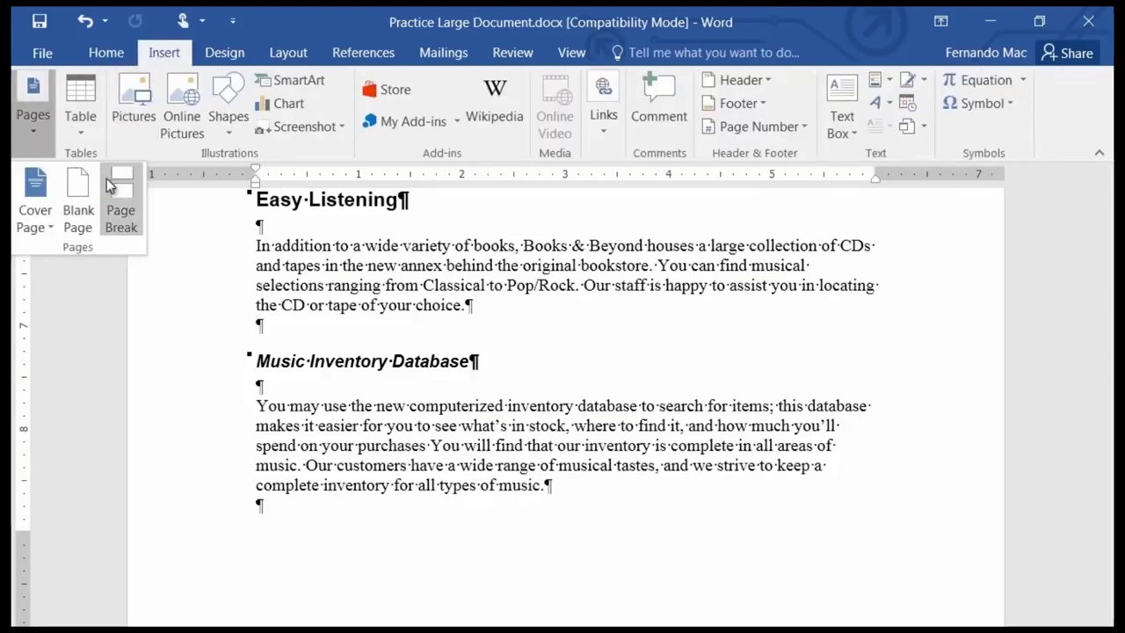
left_click(120, 215)
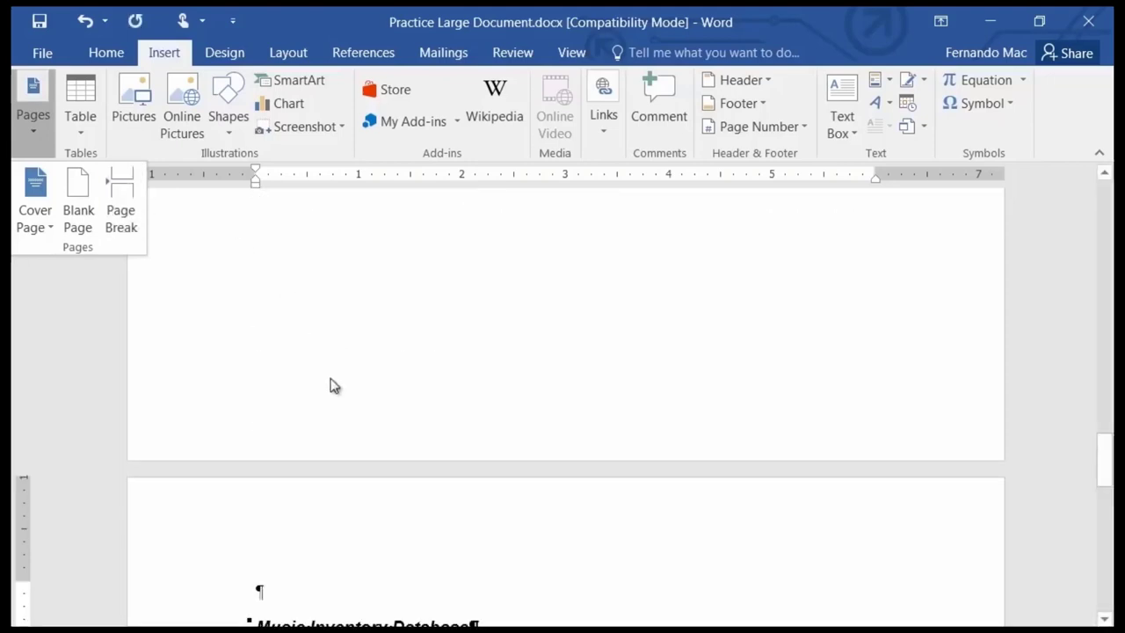
scroll(506, 567, "down", 6)
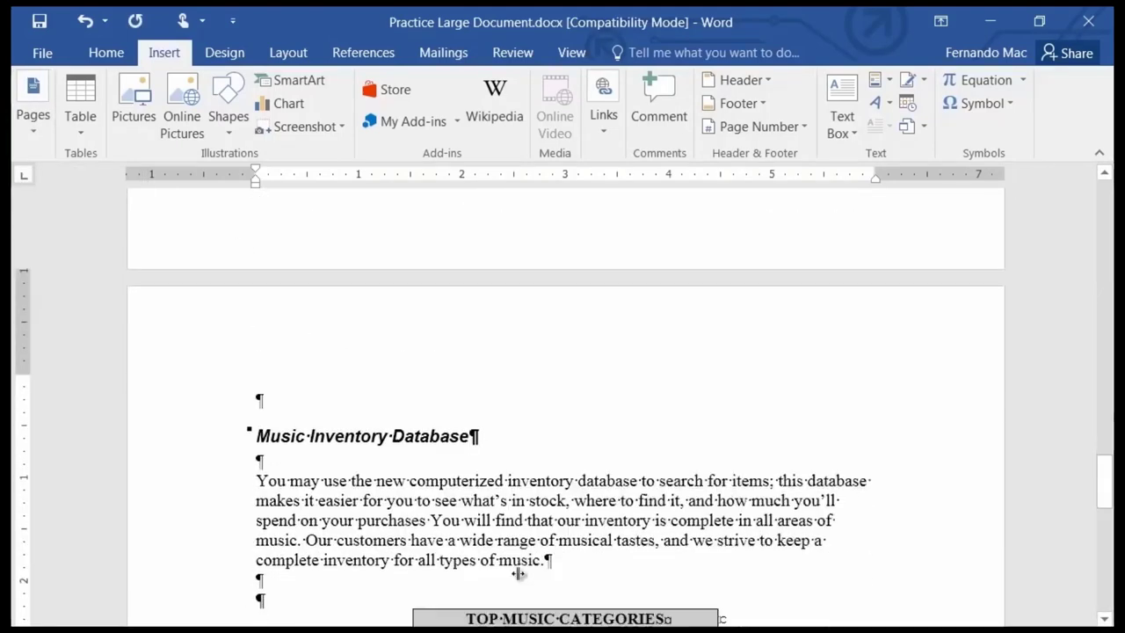
scroll(524, 576, "down", 8)
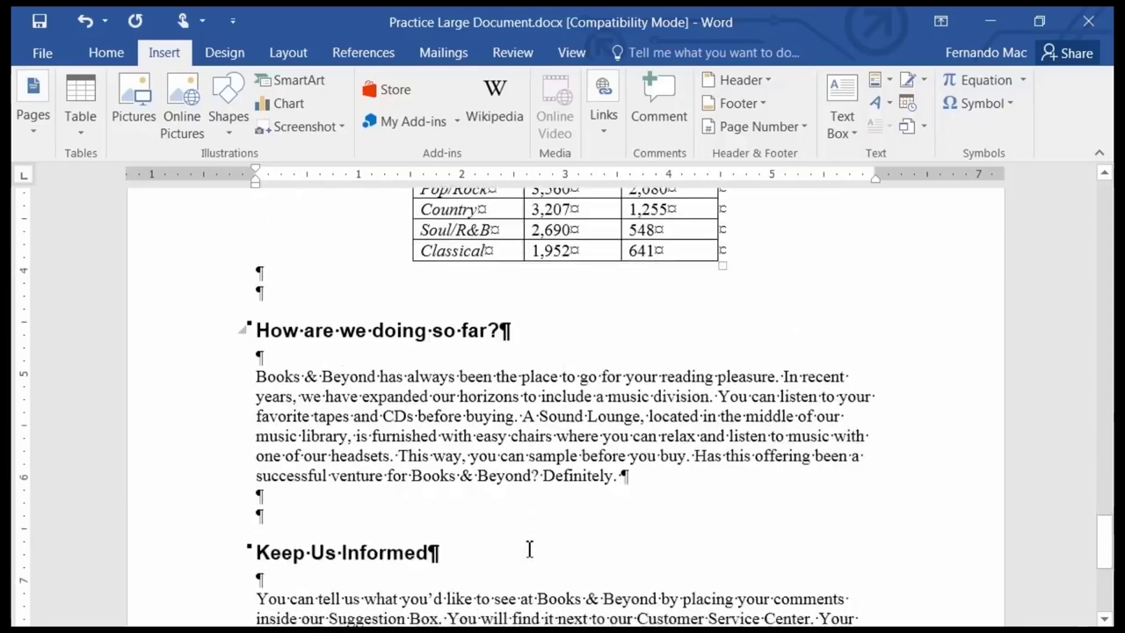
scroll(519, 547, "down", 1)
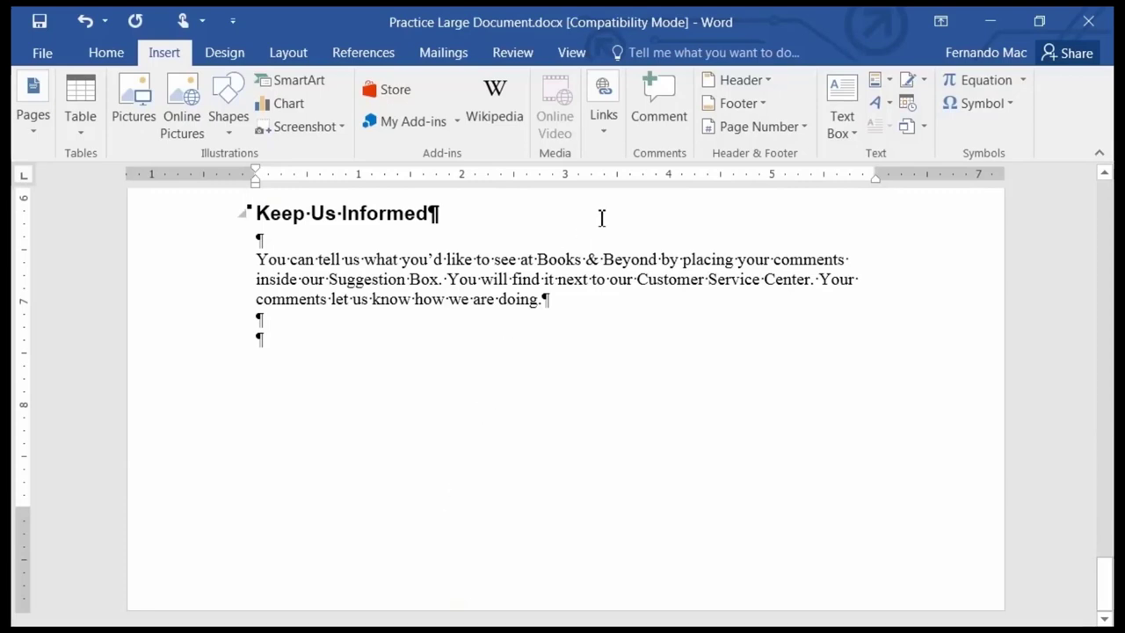
Hide formatting marks and view the File Info page for Practice Large Document.
left_click(107, 53)
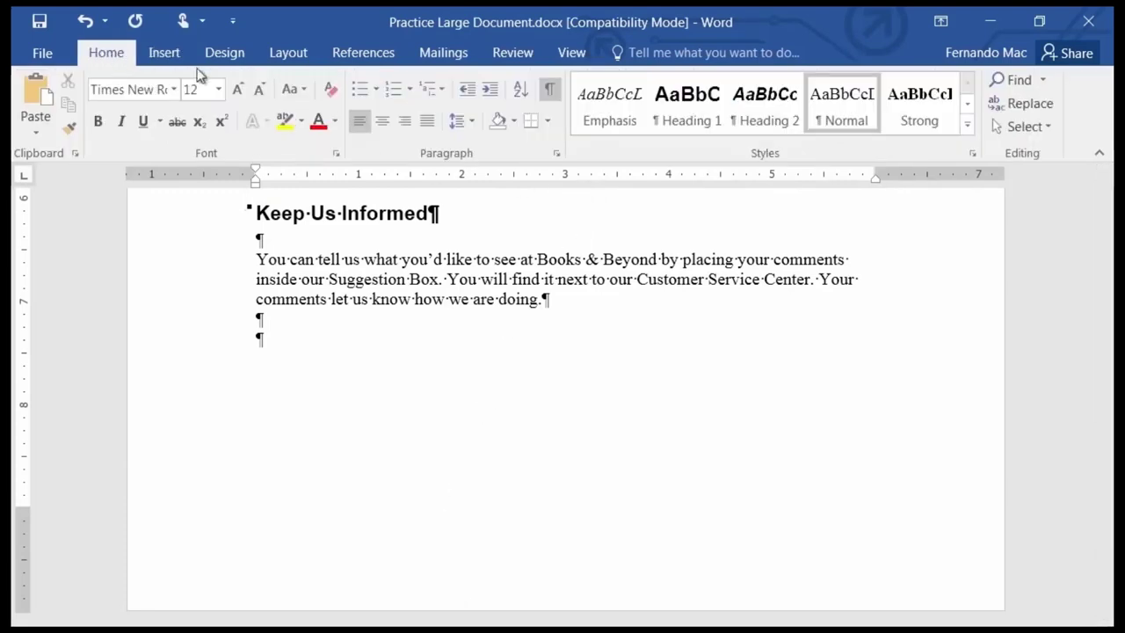
left_click(548, 90)
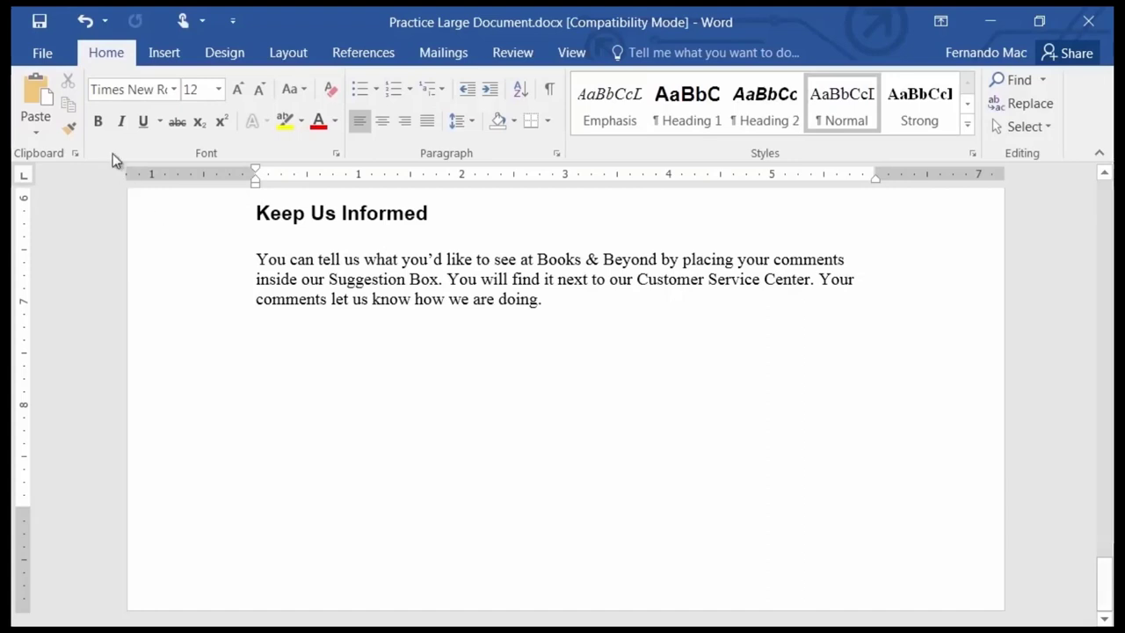
left_click(43, 54)
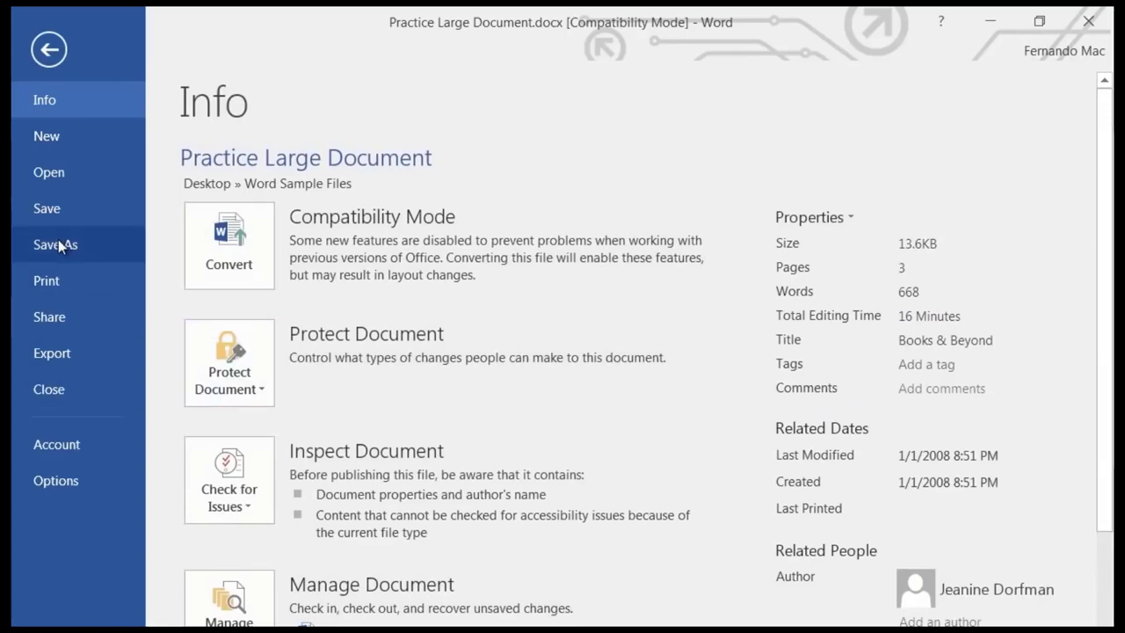
Leave Backstage and open the Save As dialog with F12.
left_click(49, 50)
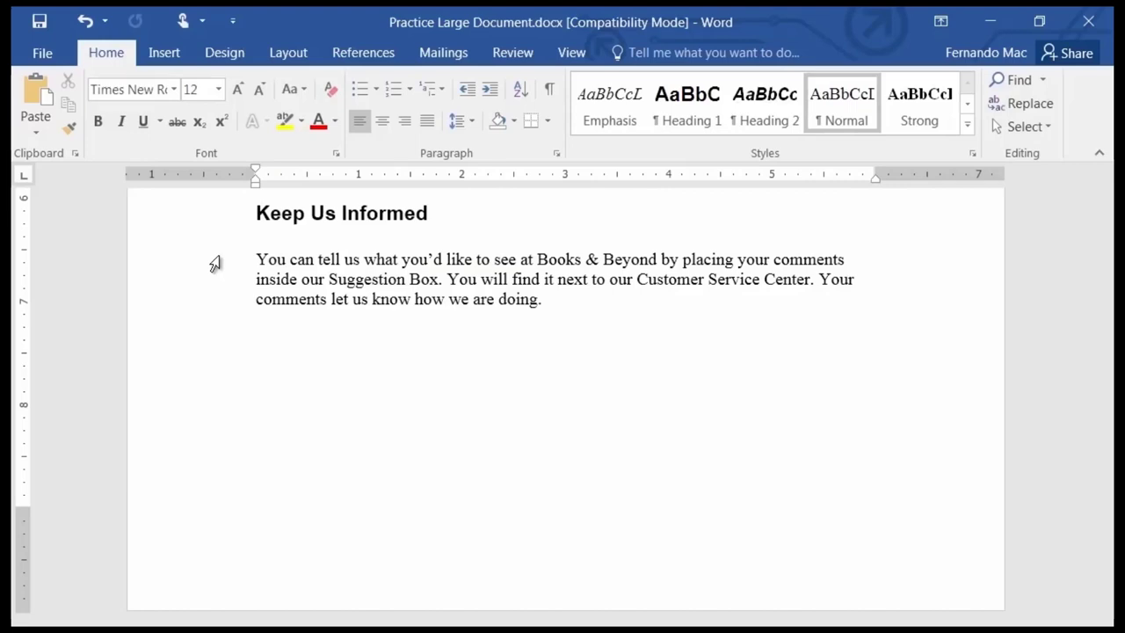
key("F12")
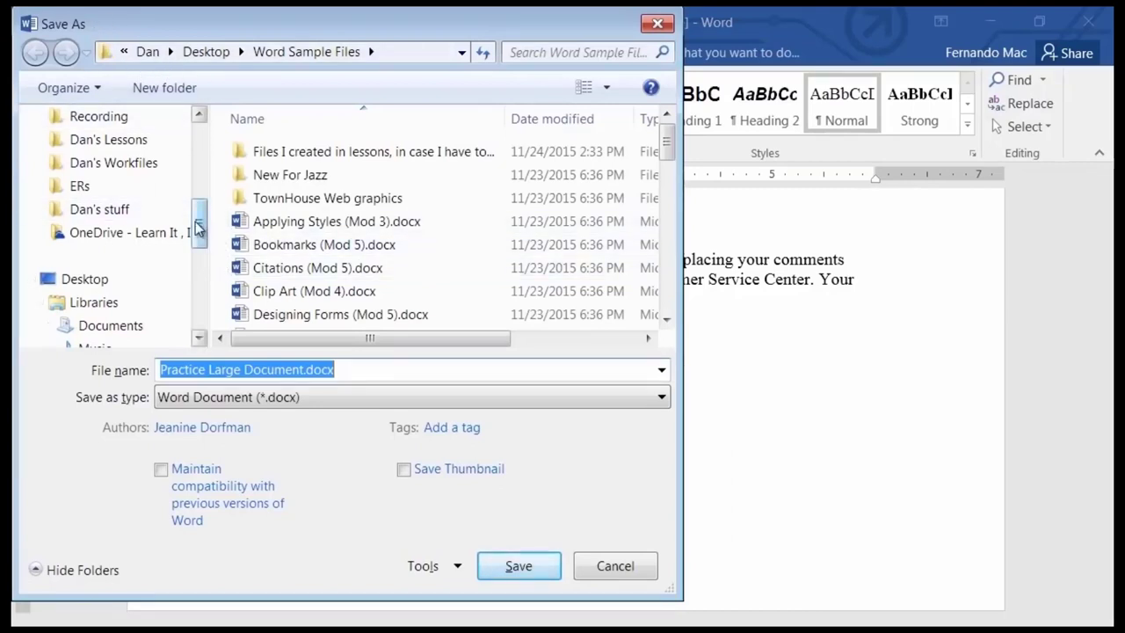
Browse the Save As dialog to the Desktop's Finished Word Documents folder.
left_click_drag(200, 224, 202, 136)
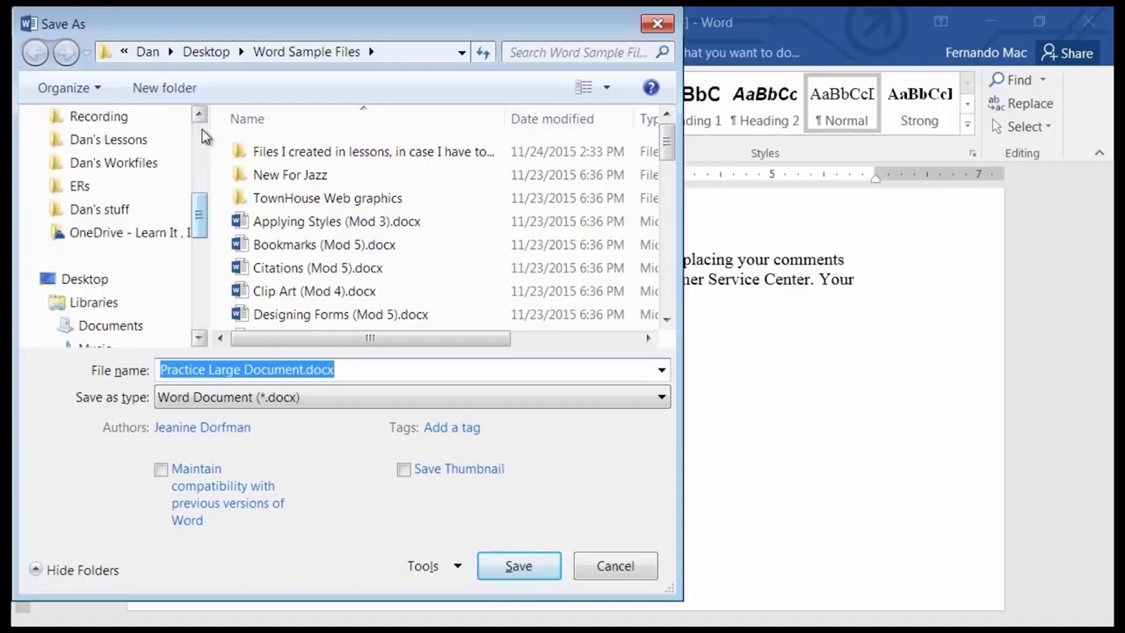
left_click(93, 288)
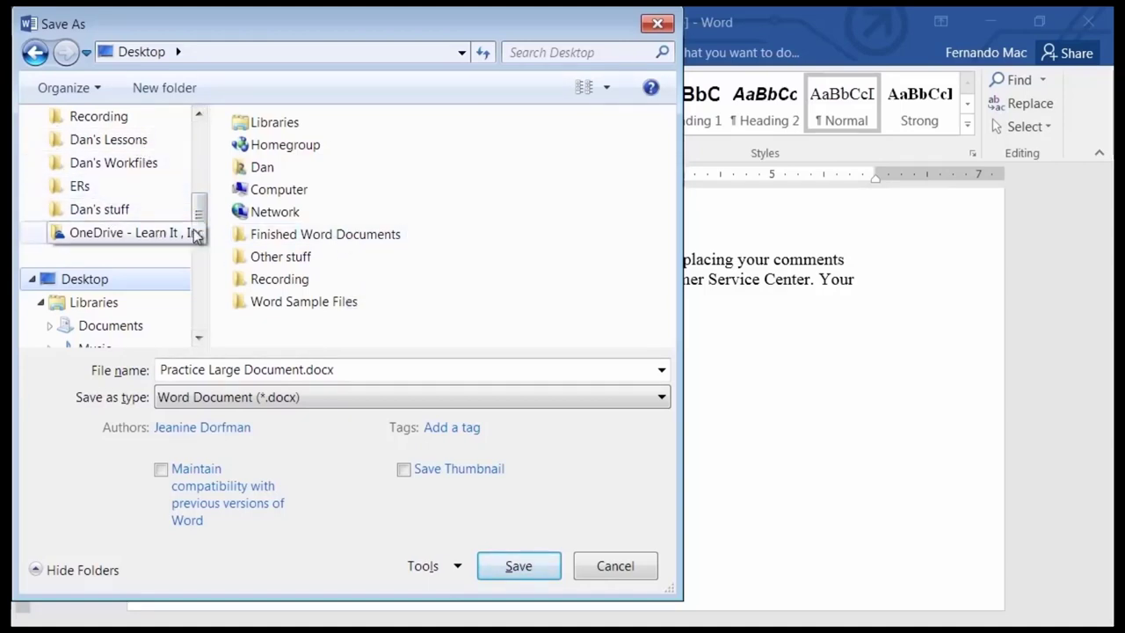
left_click_drag(201, 221, 212, 152)
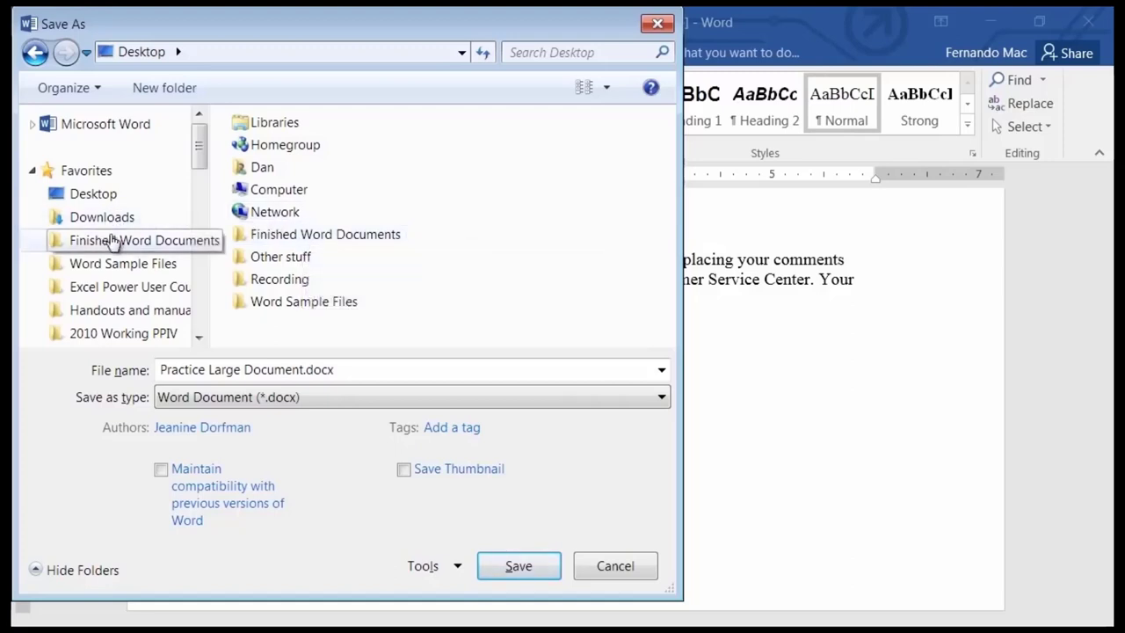
left_click(255, 237)
left_click_drag(254, 237, 91, 267)
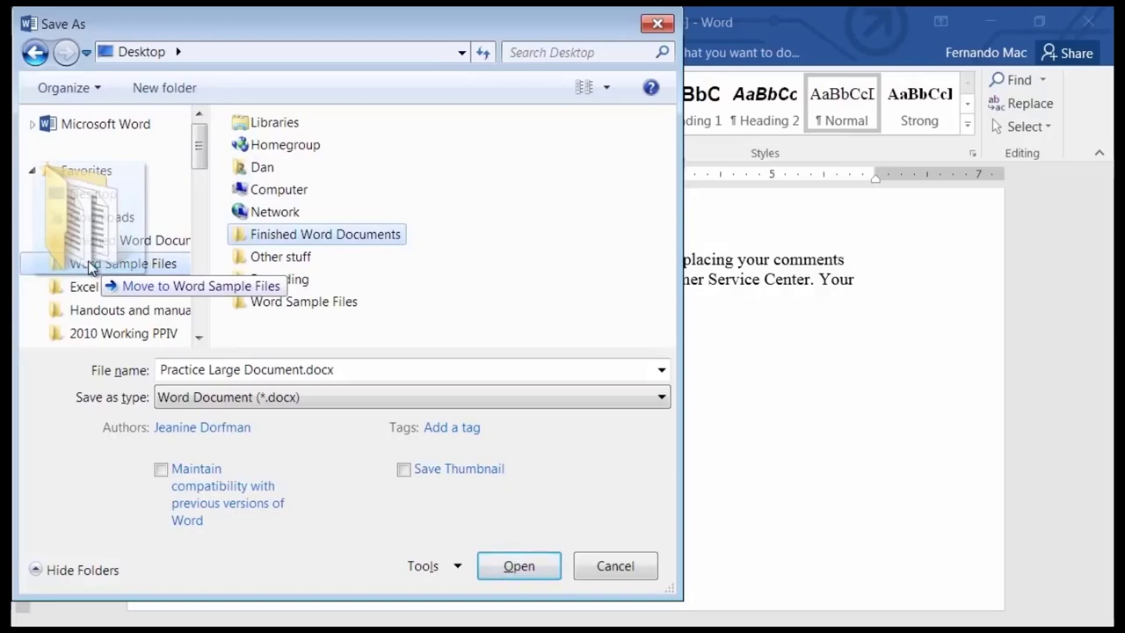
left_click_drag(91, 267, 109, 249)
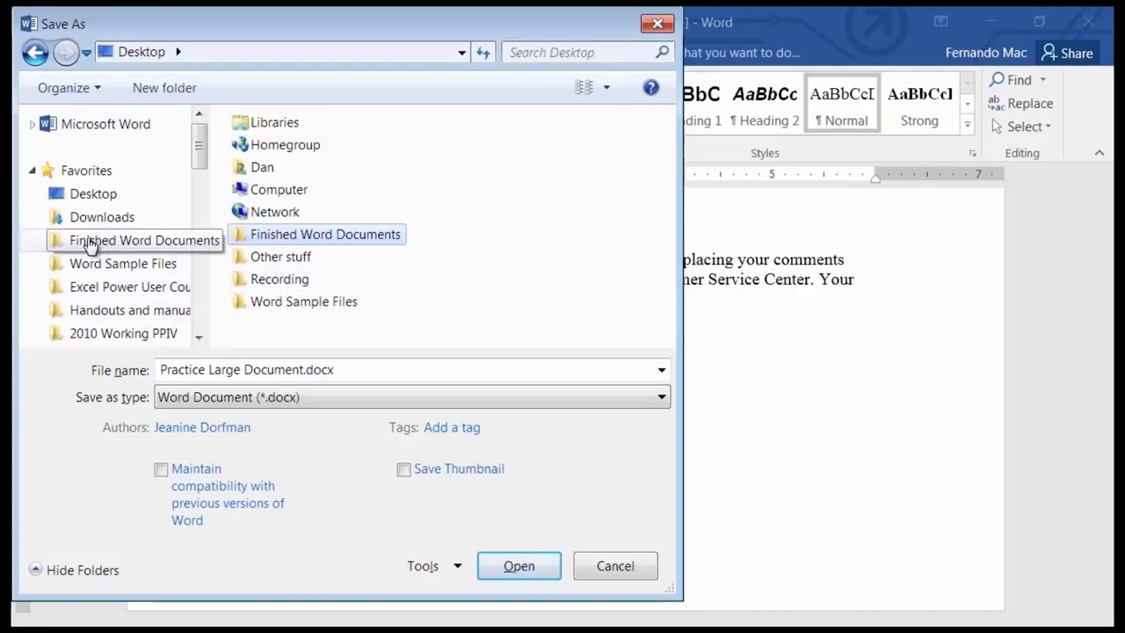
double_click(295, 236)
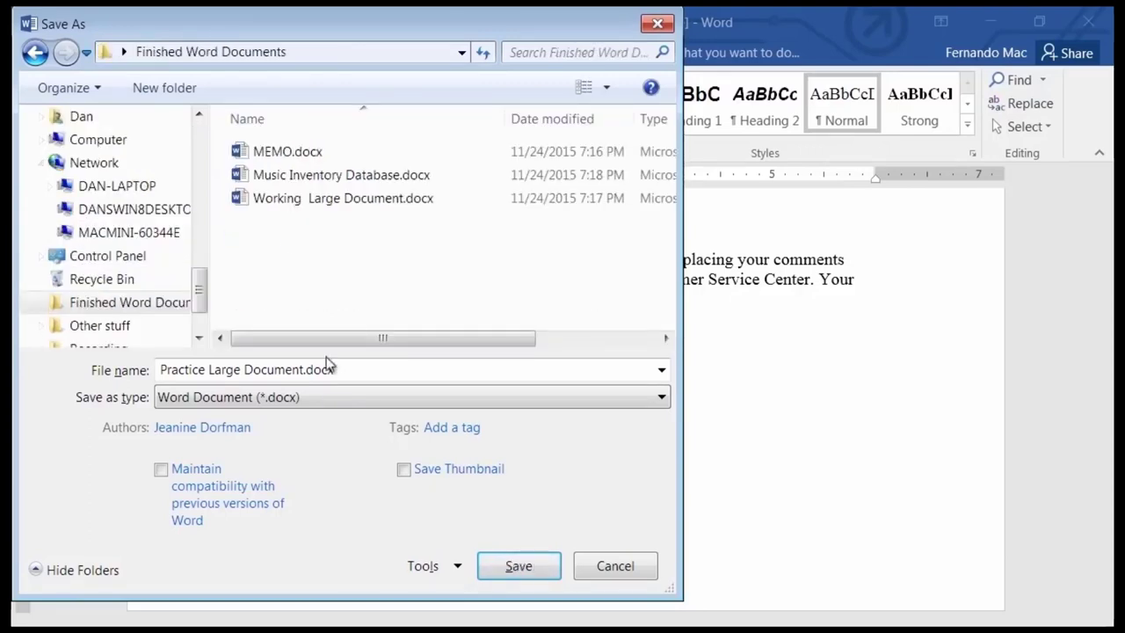
Save the copy as 'Module 2 Large Document.docx' in the newest format and view its file information.
left_click(204, 370)
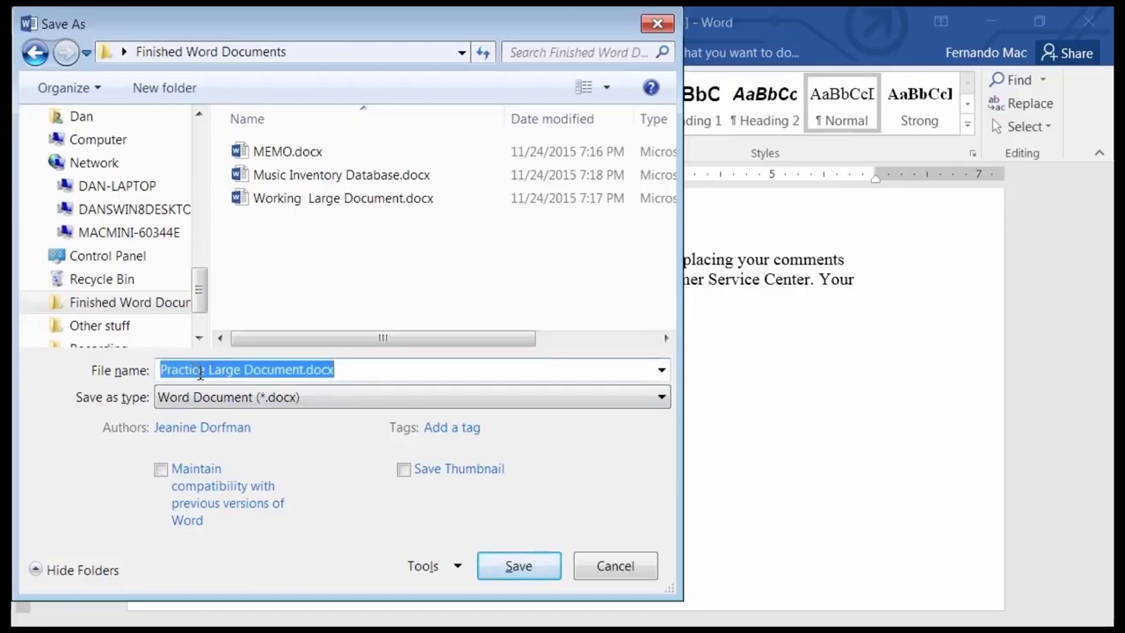
left_click_drag(204, 370, 121, 370)
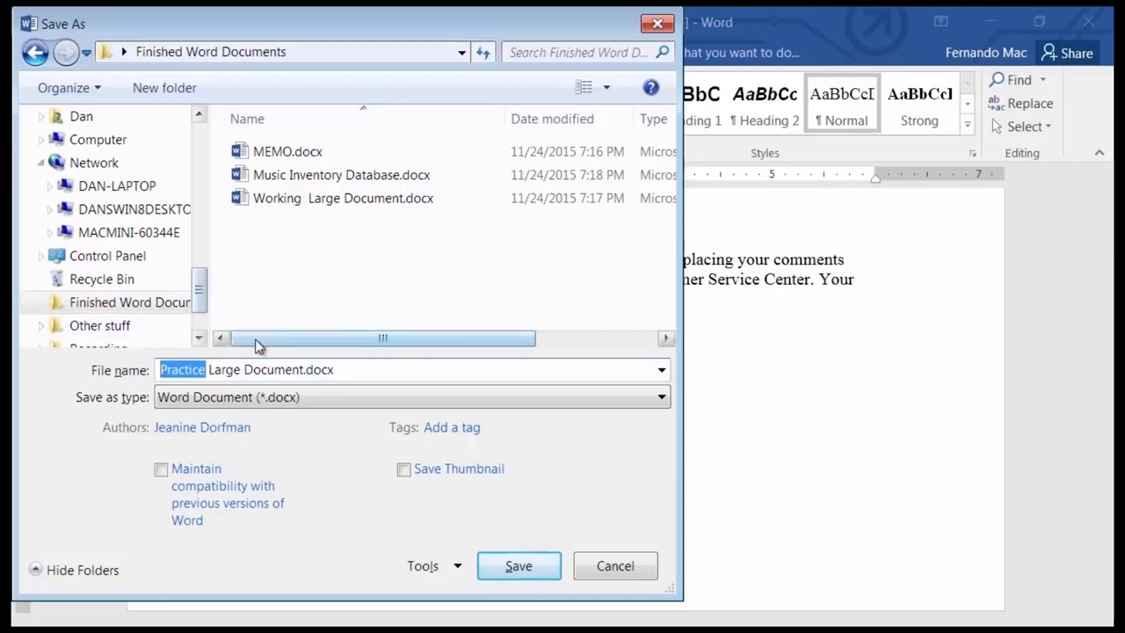
mouse_move(332, 204)
type("Modul")
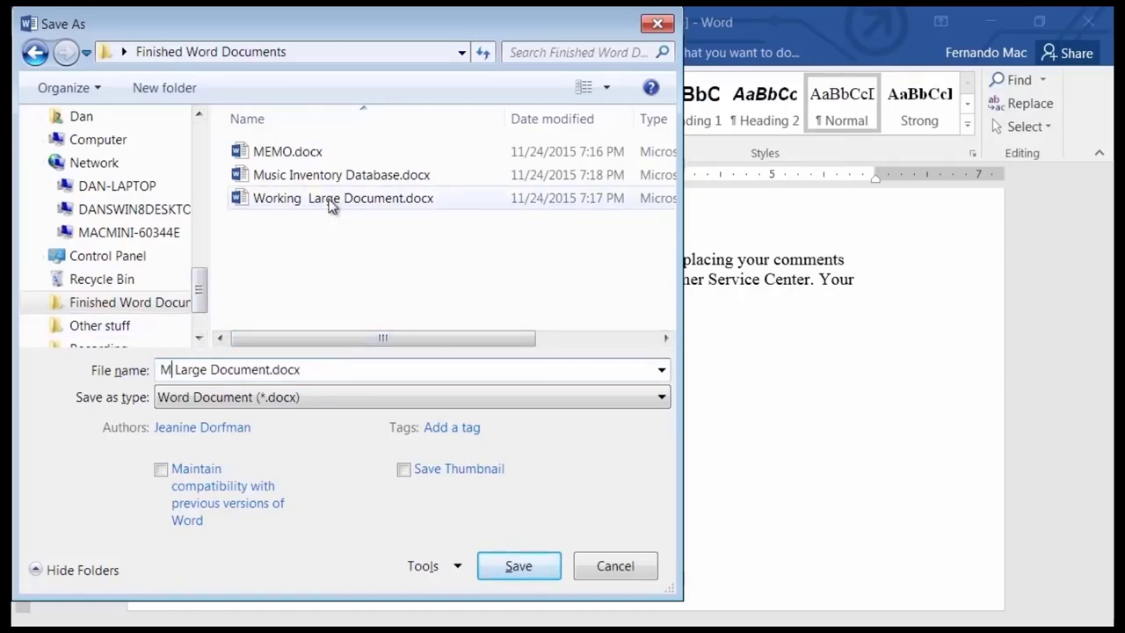
type("e 2")
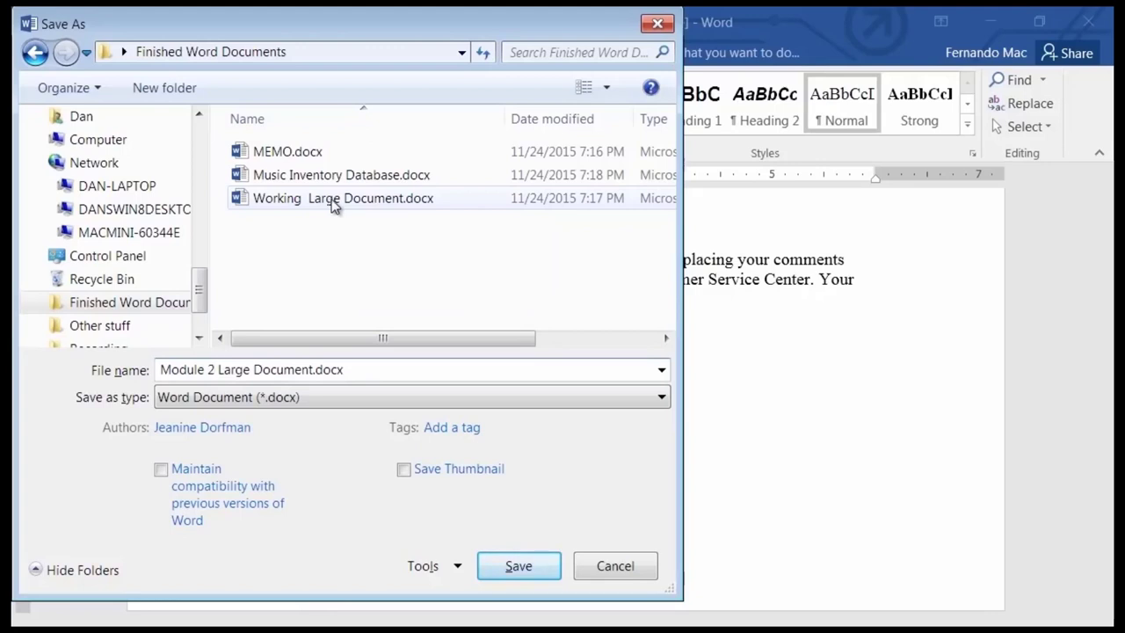
left_click(519, 567)
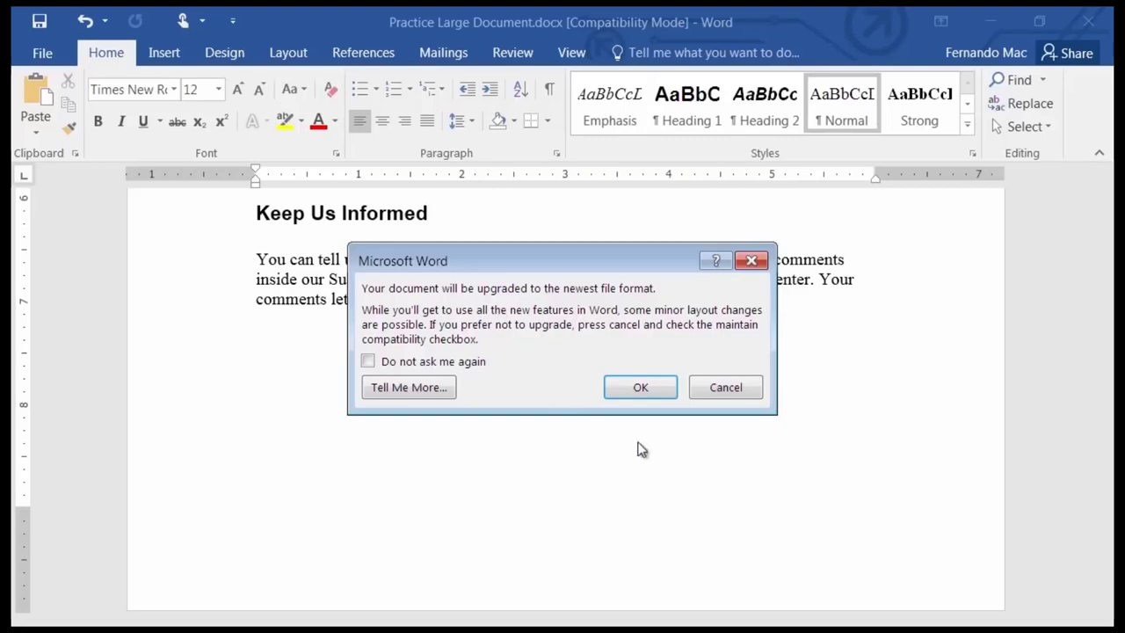
left_click(640, 389)
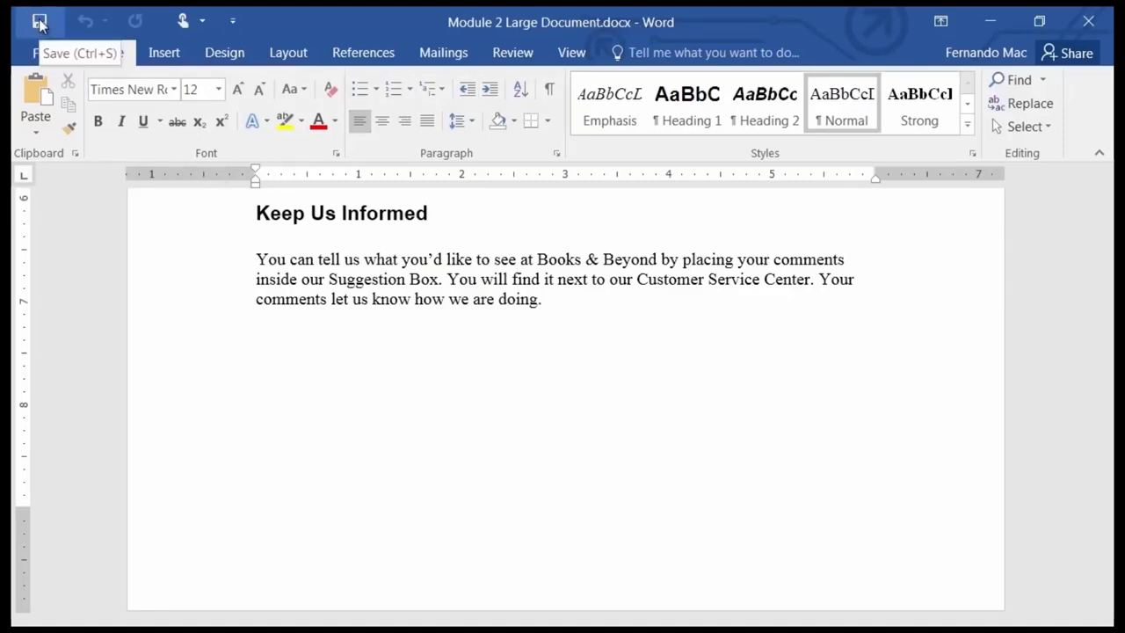
left_click(45, 52)
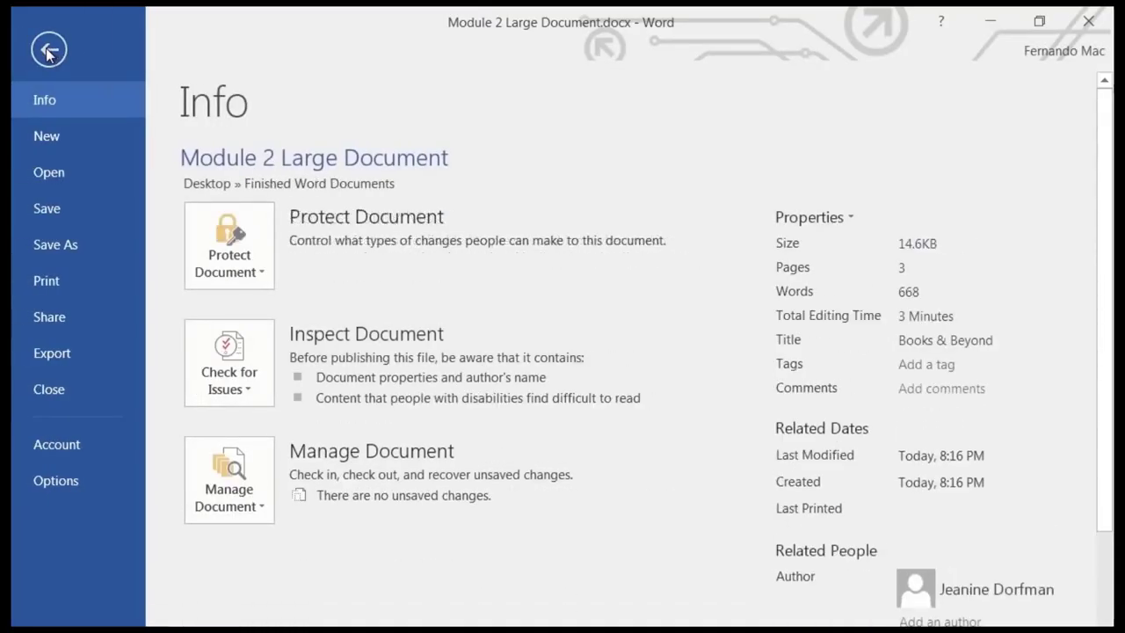
Leave the file information page and return to editing Module 2 Large Document.
left_click(46, 53)
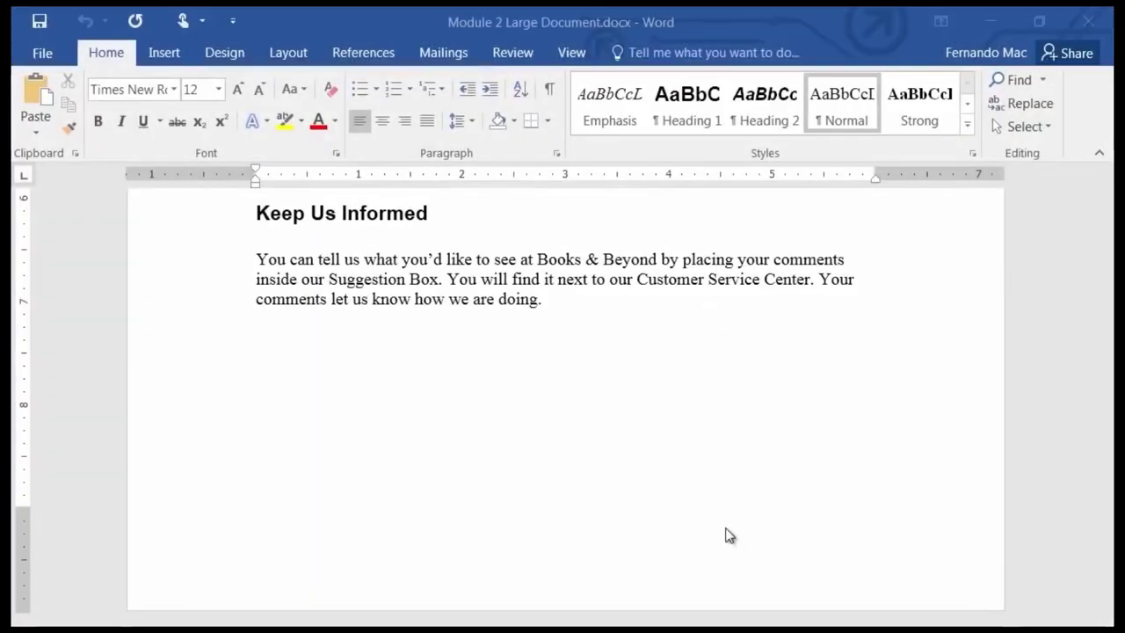
left_click(675, 528)
scroll(677, 525, "up", 5)
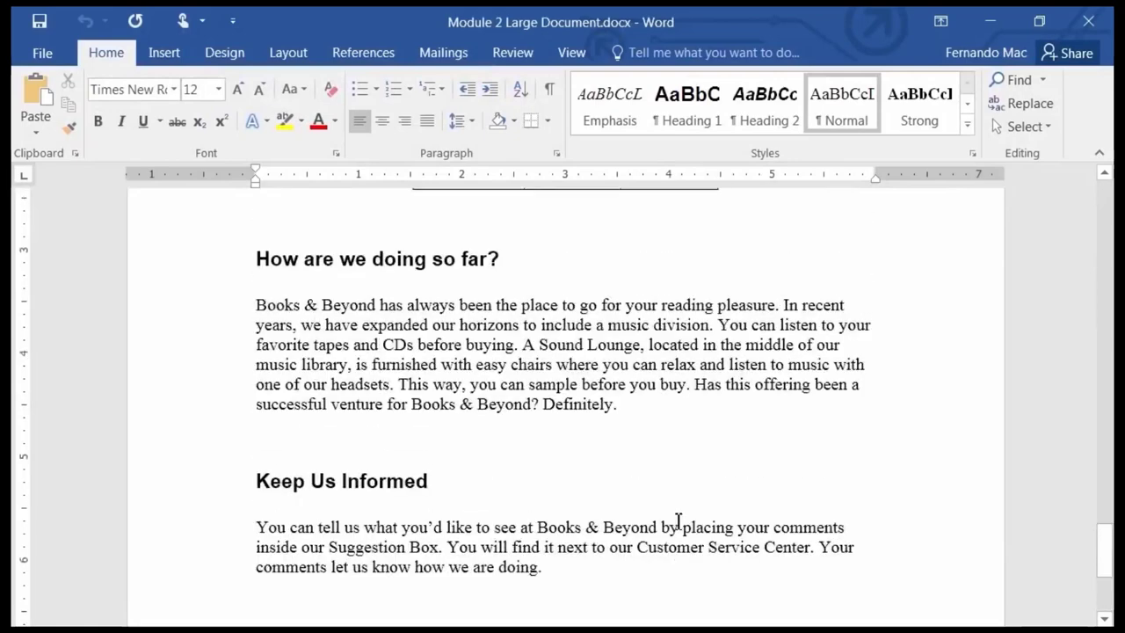
scroll(678, 521, "up", 12)
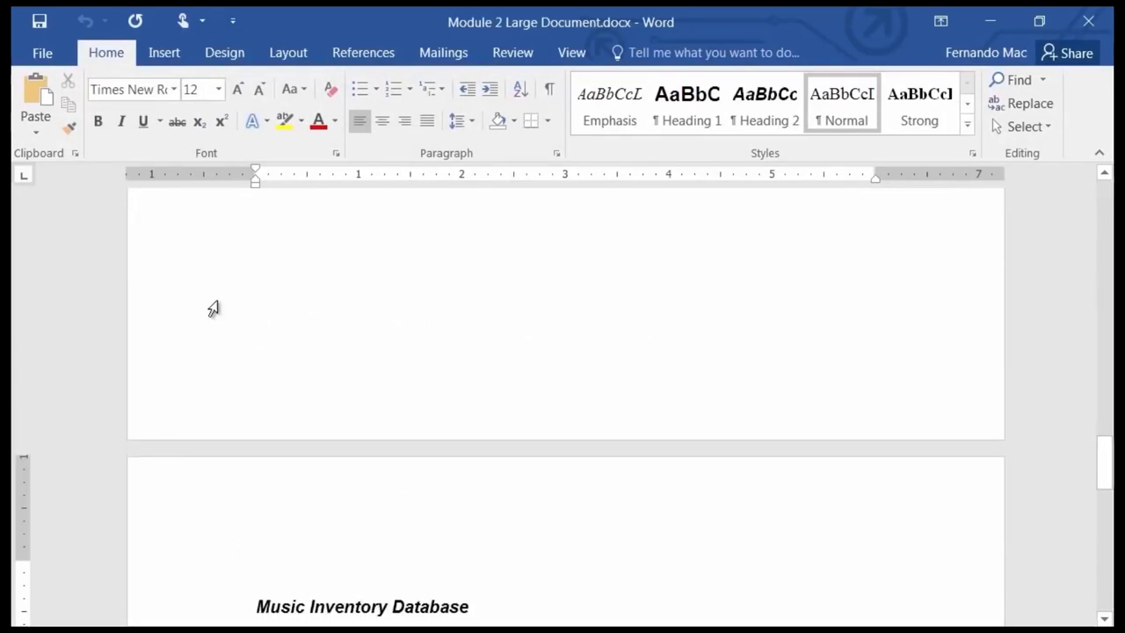
scroll(226, 324, "up", 5)
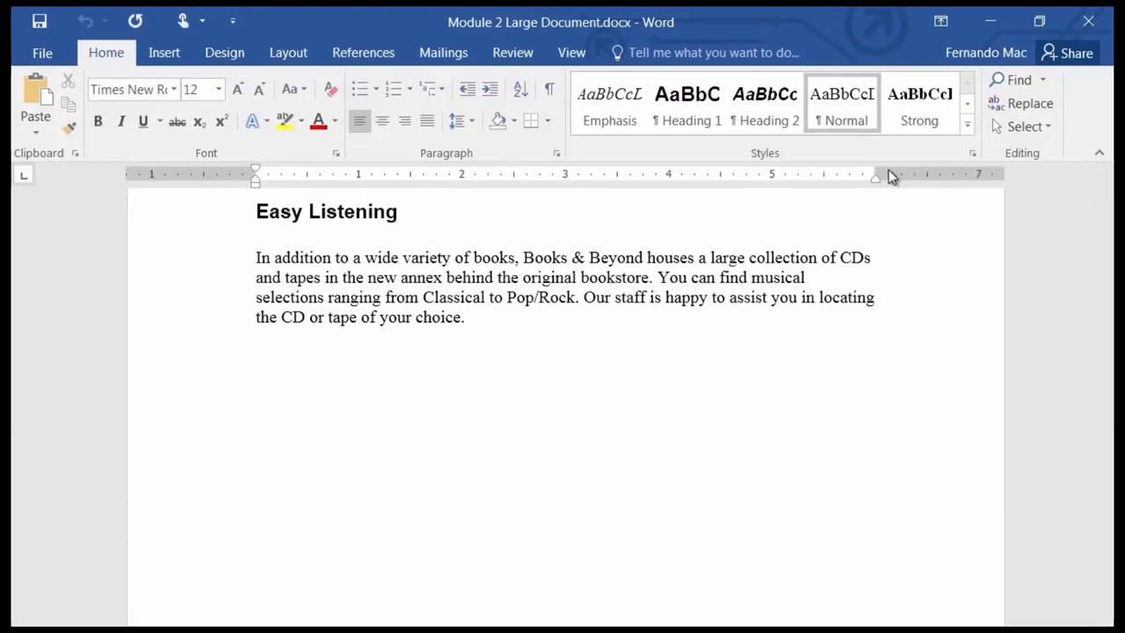
scroll(698, 304, "up", 10)
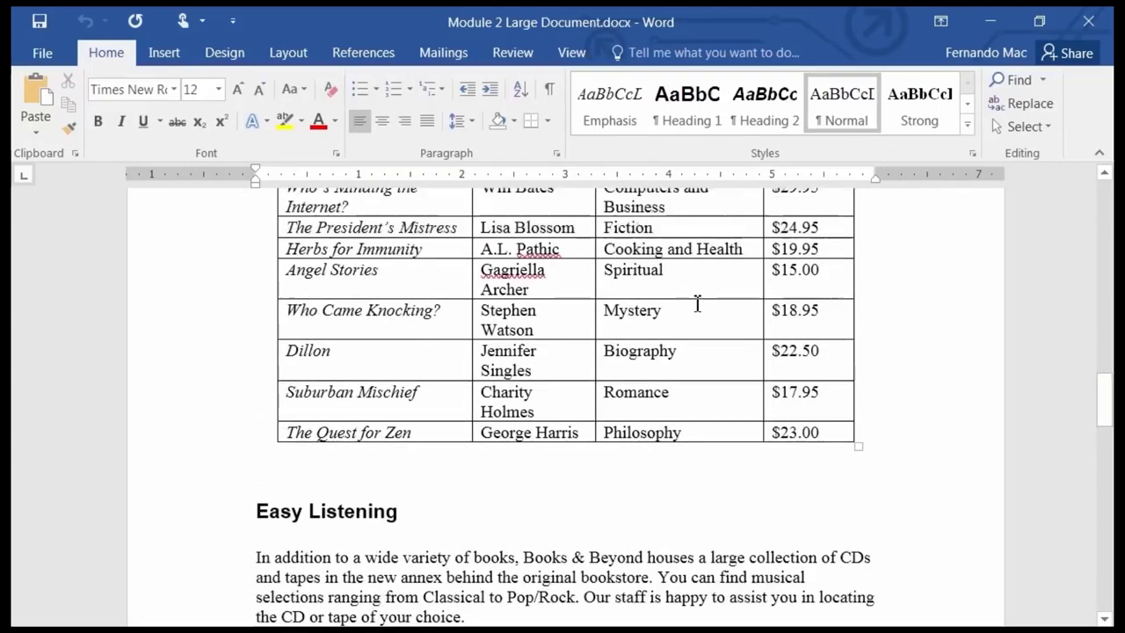
scroll(697, 304, "up", 3)
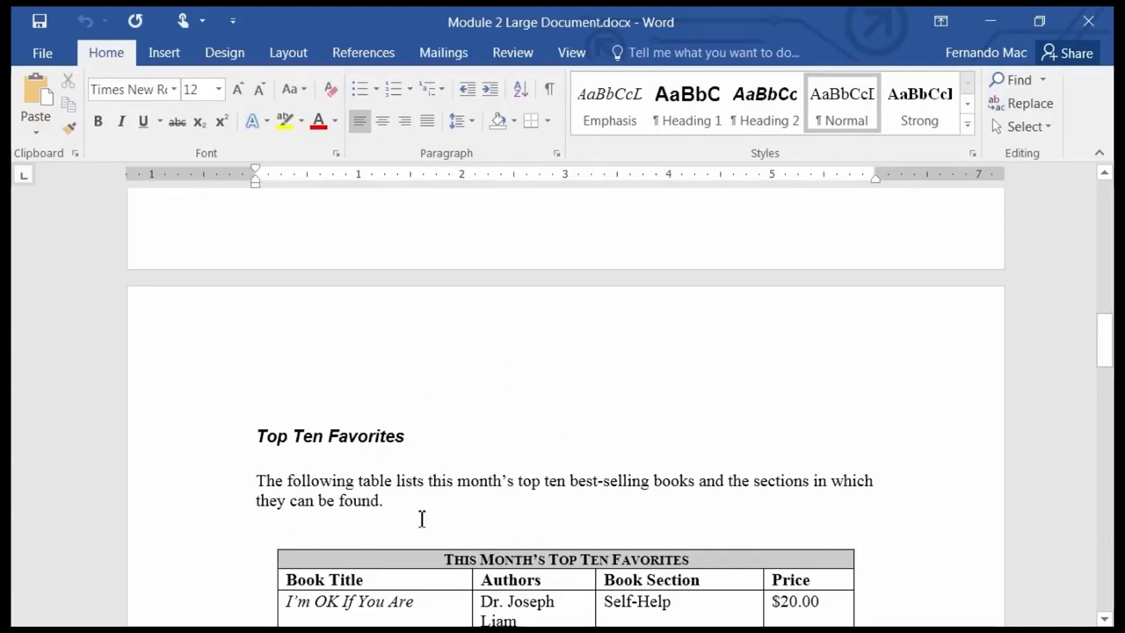
left_click(408, 485)
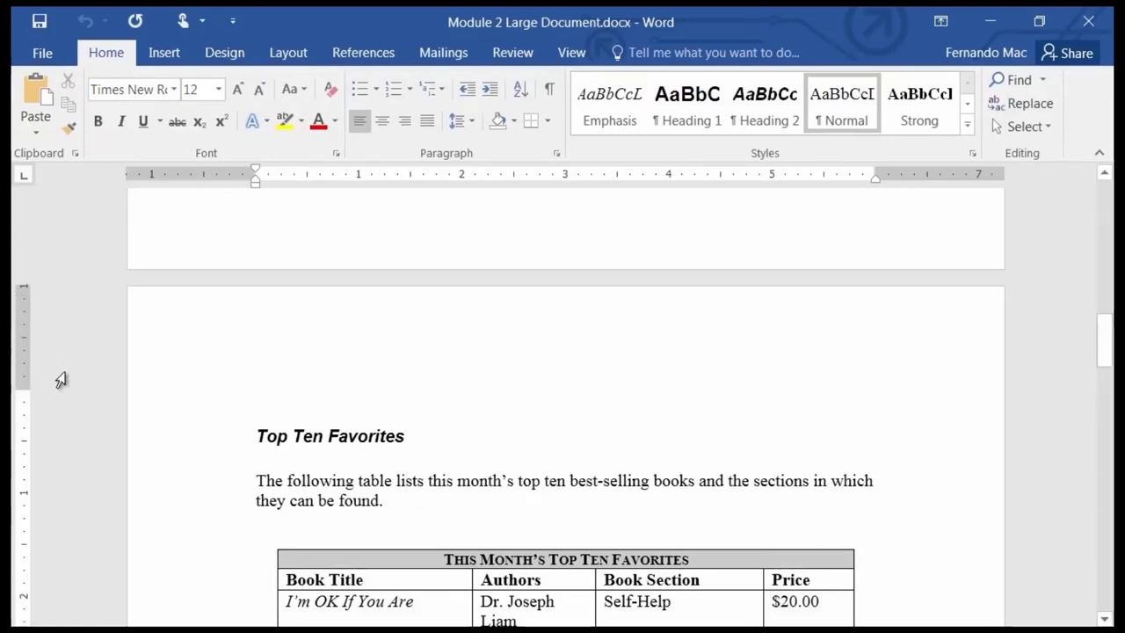
scroll(62, 373, "down", 6)
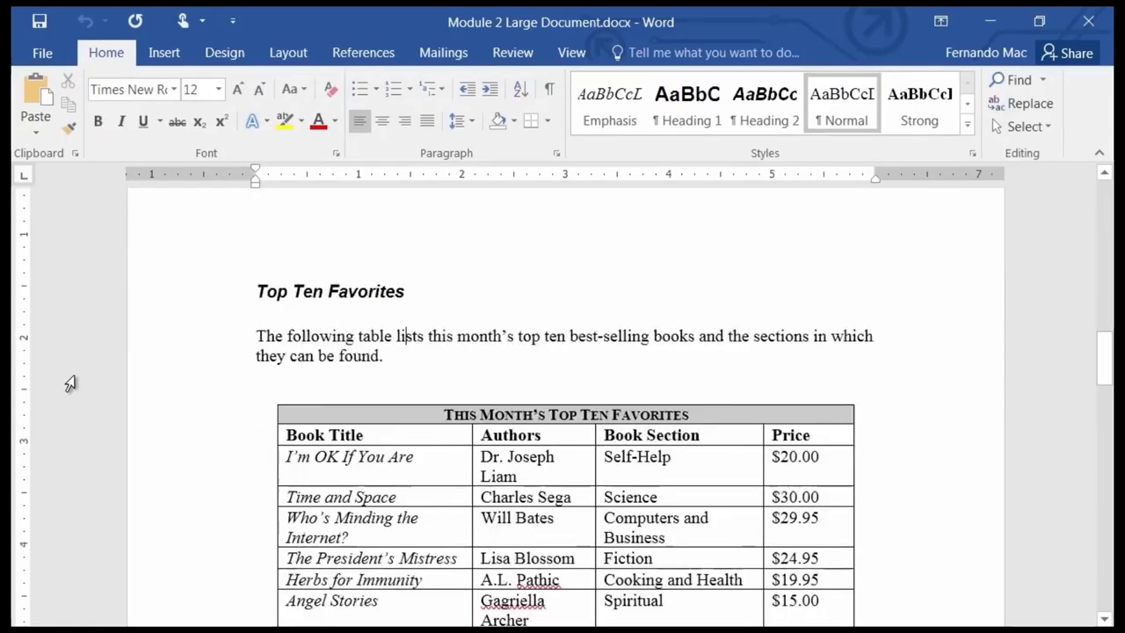
scroll(69, 382, "down", 6)
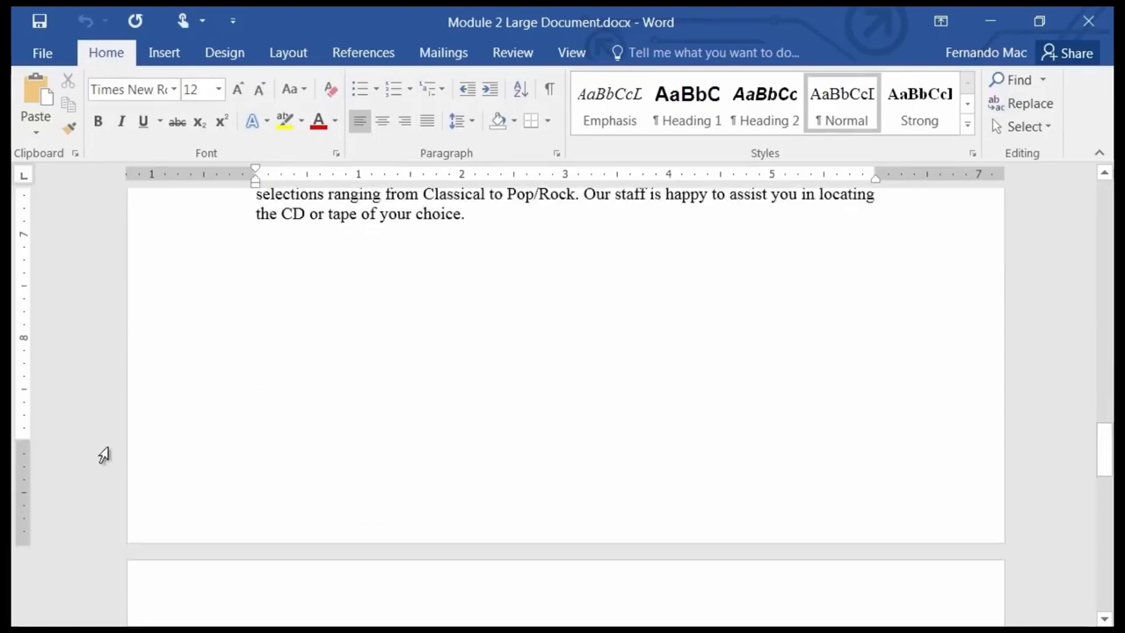
scroll(86, 431, "up", 10)
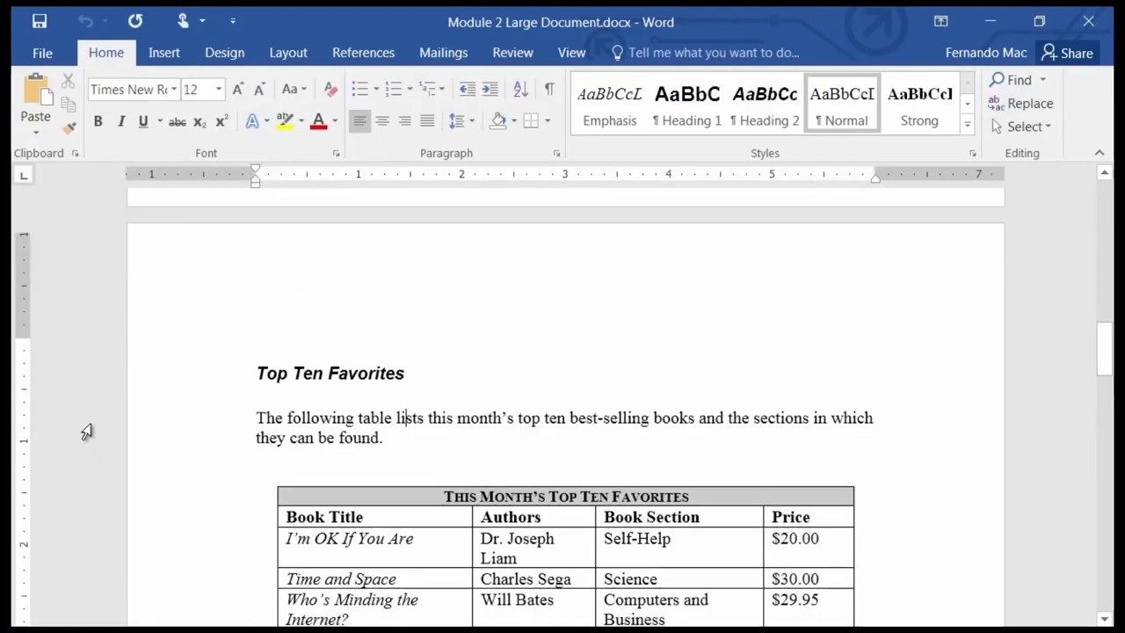
scroll(86, 432, "up", 4)
scroll(86, 430, "up", 10)
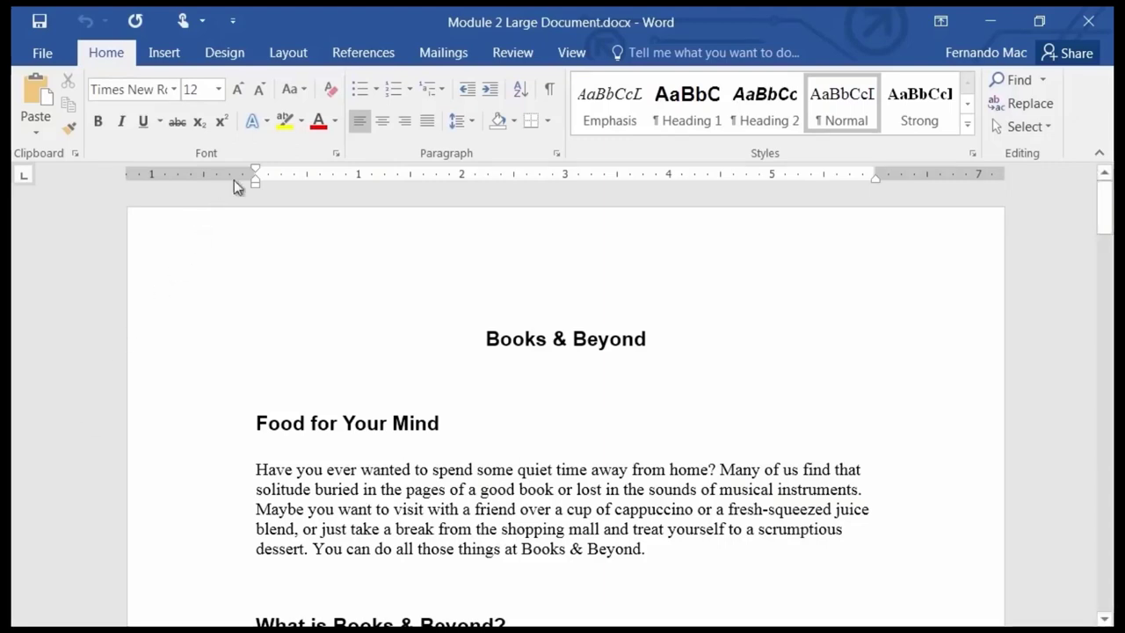
Open the Custom Margins page setup, showing 1" top/bottom and 1.25" left/right margins.
left_click(290, 54)
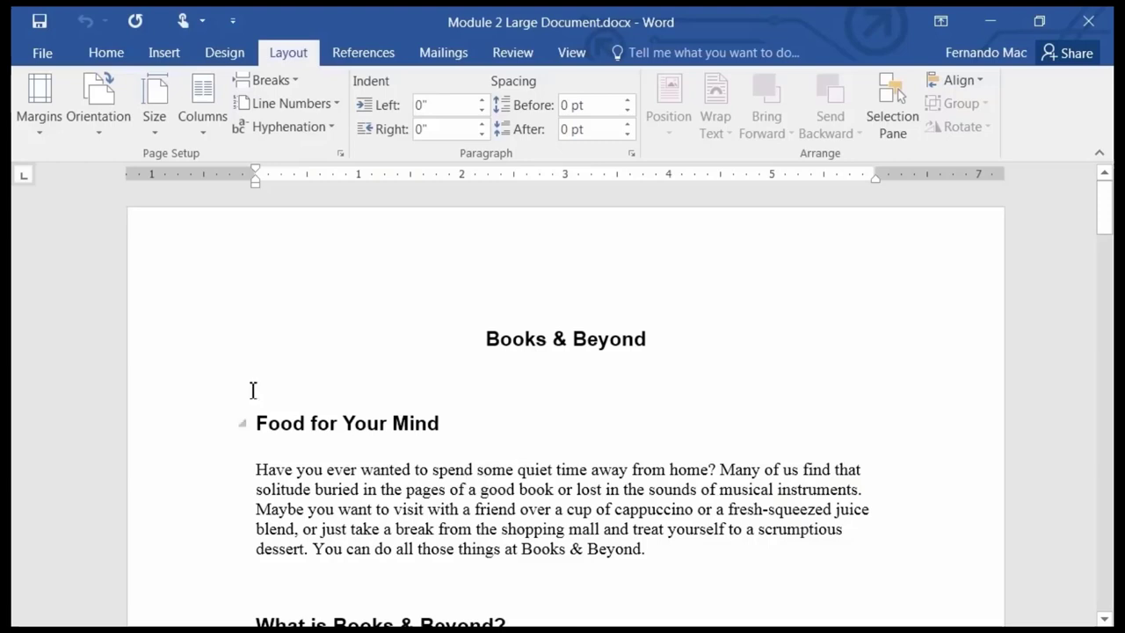
left_click(36, 136)
scroll(36, 136, "down", 2)
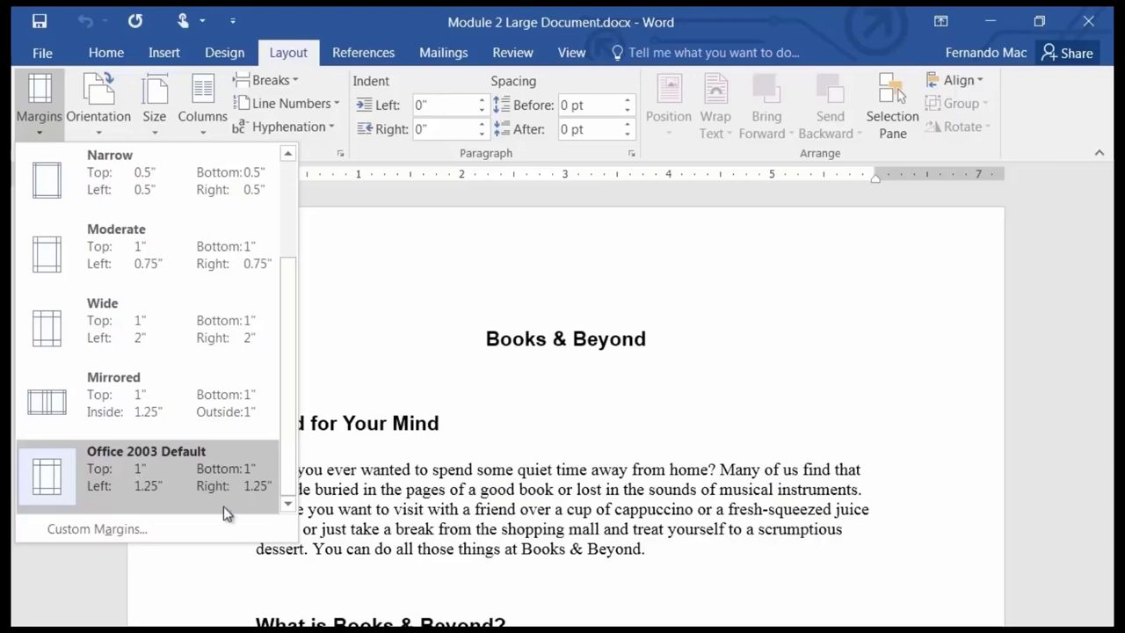
left_click_drag(284, 452, 299, 484)
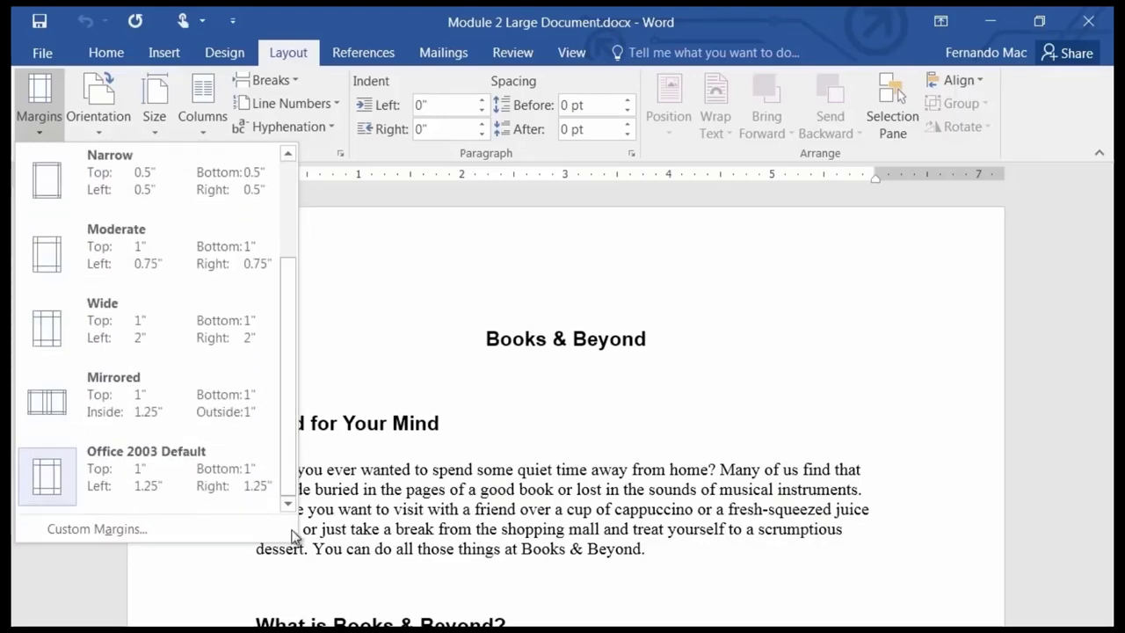
left_click(89, 530)
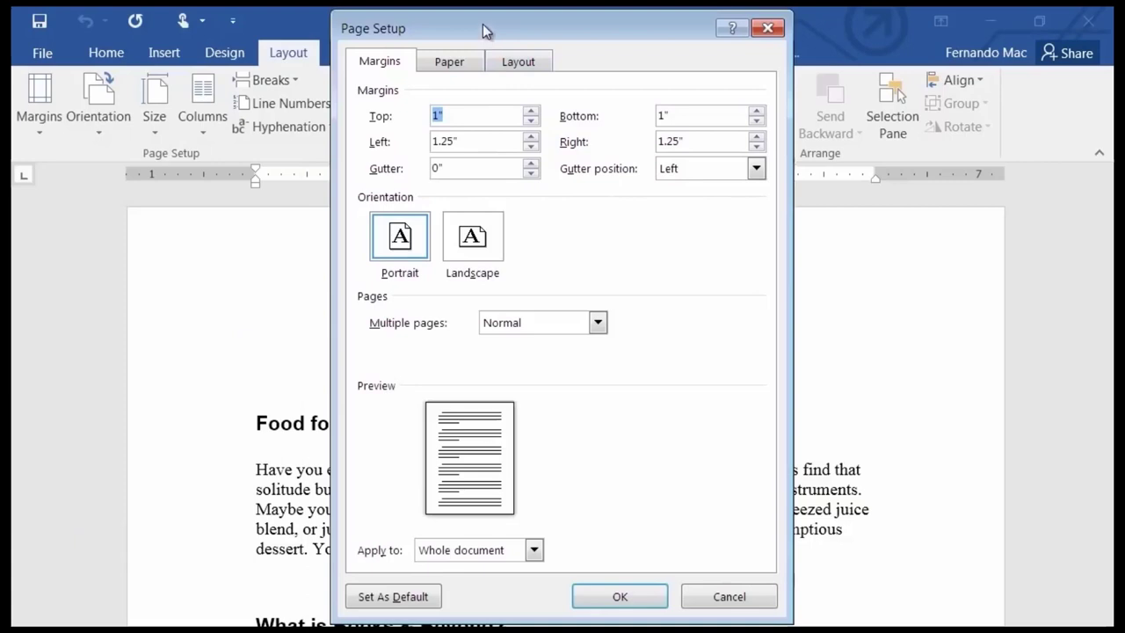
left_click_drag(483, 23, 425, 50)
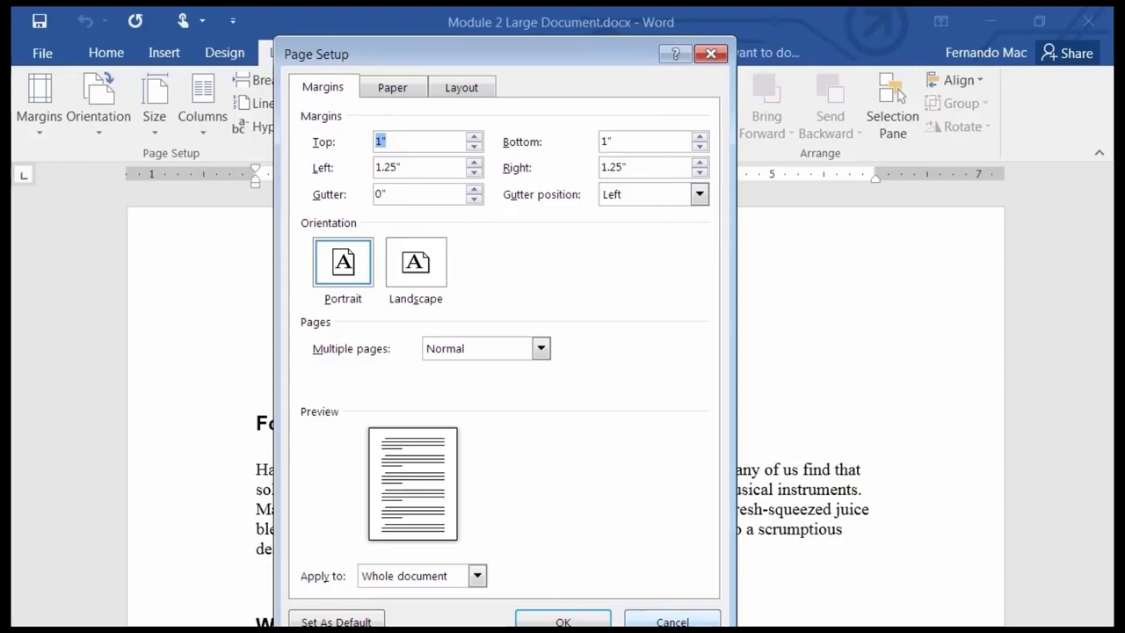
left_click(677, 619)
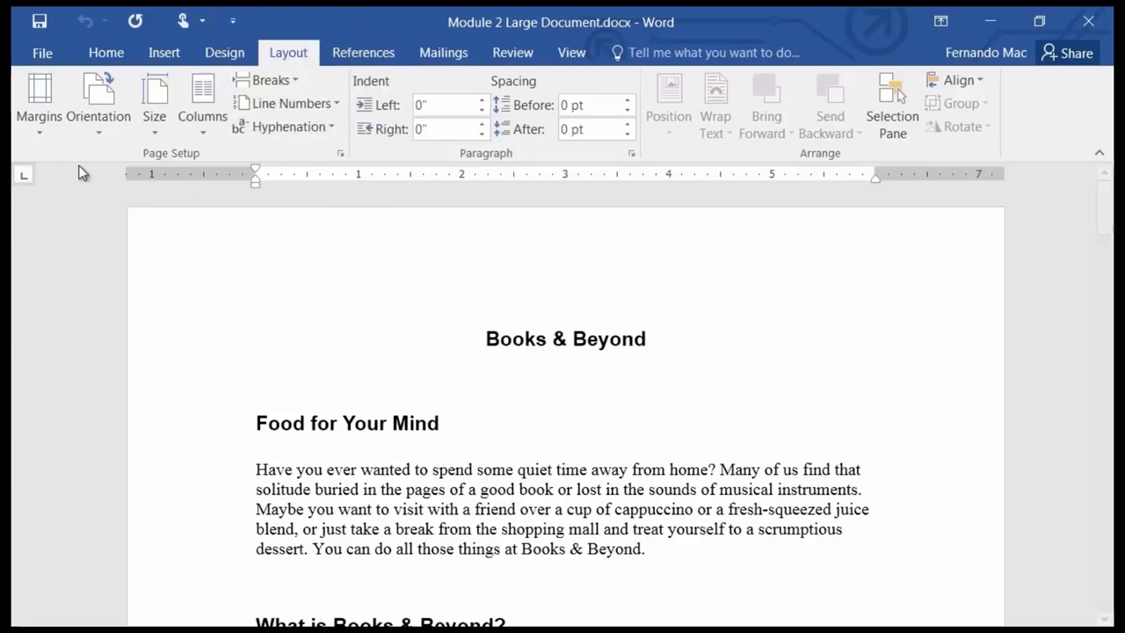
left_click(37, 133)
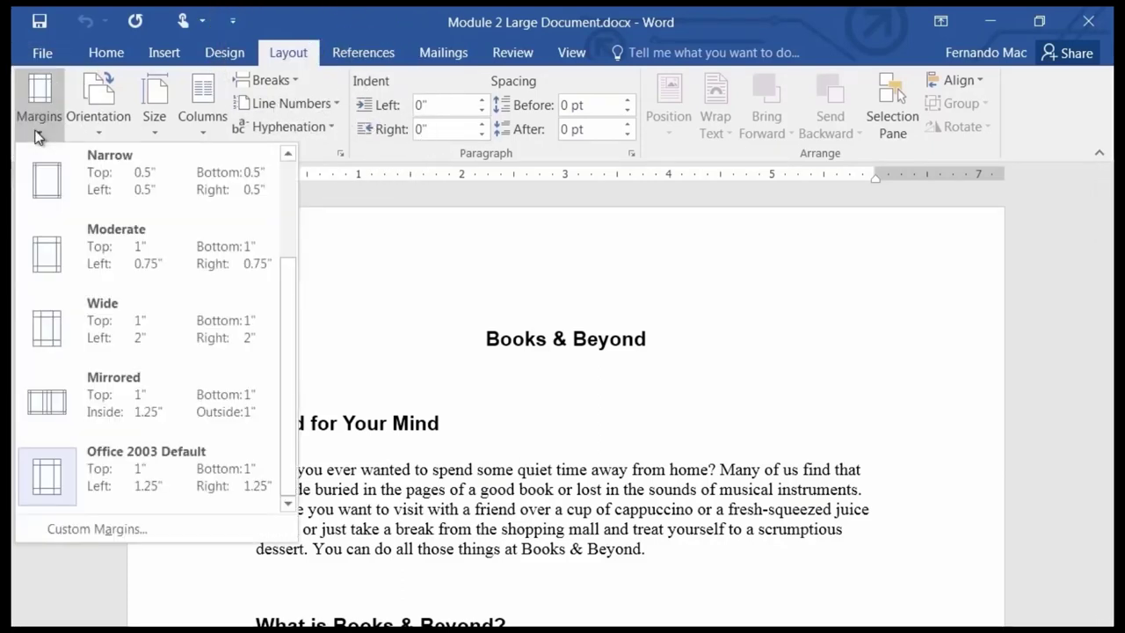
left_click(151, 536)
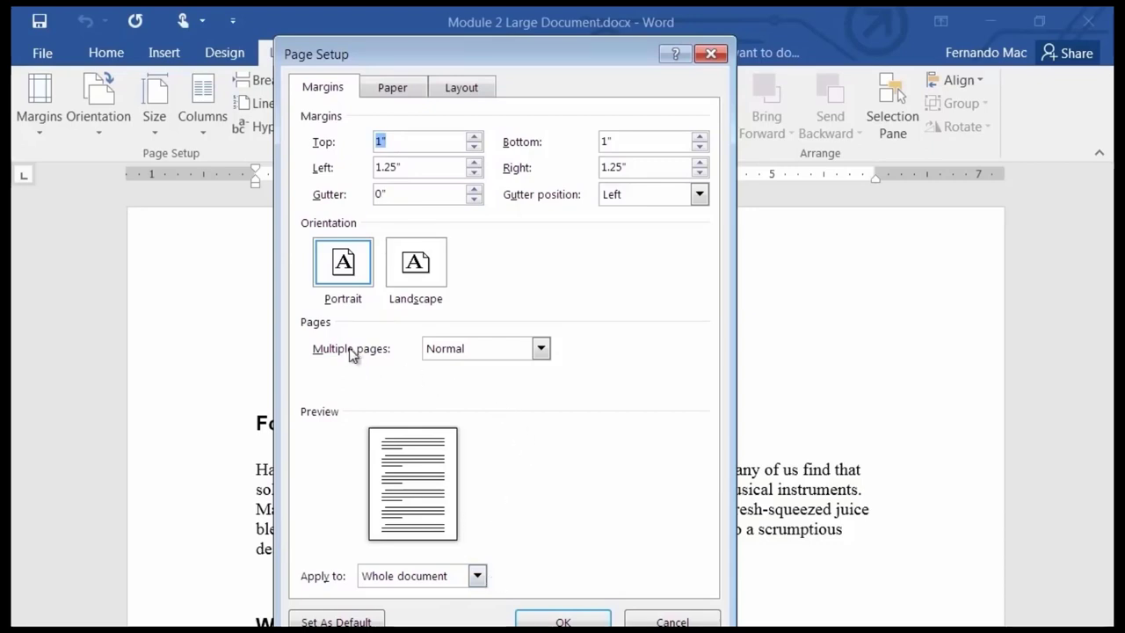
Switch multiple pages to Mirror margins with a 1.25" inside and 1" outside margin.
left_click(541, 350)
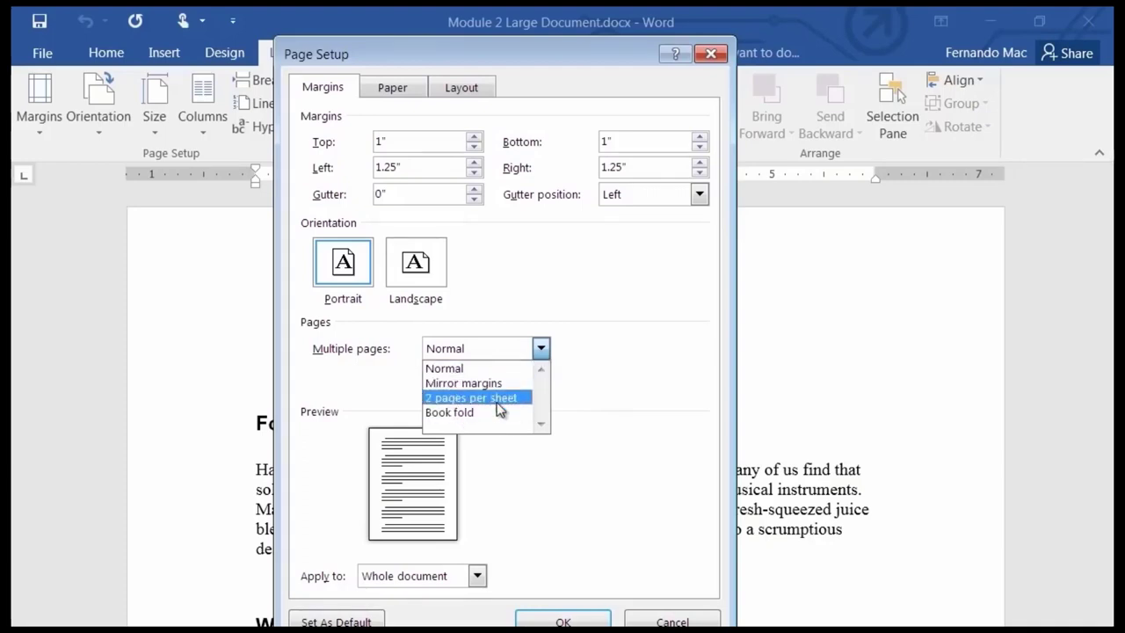
left_click(557, 292)
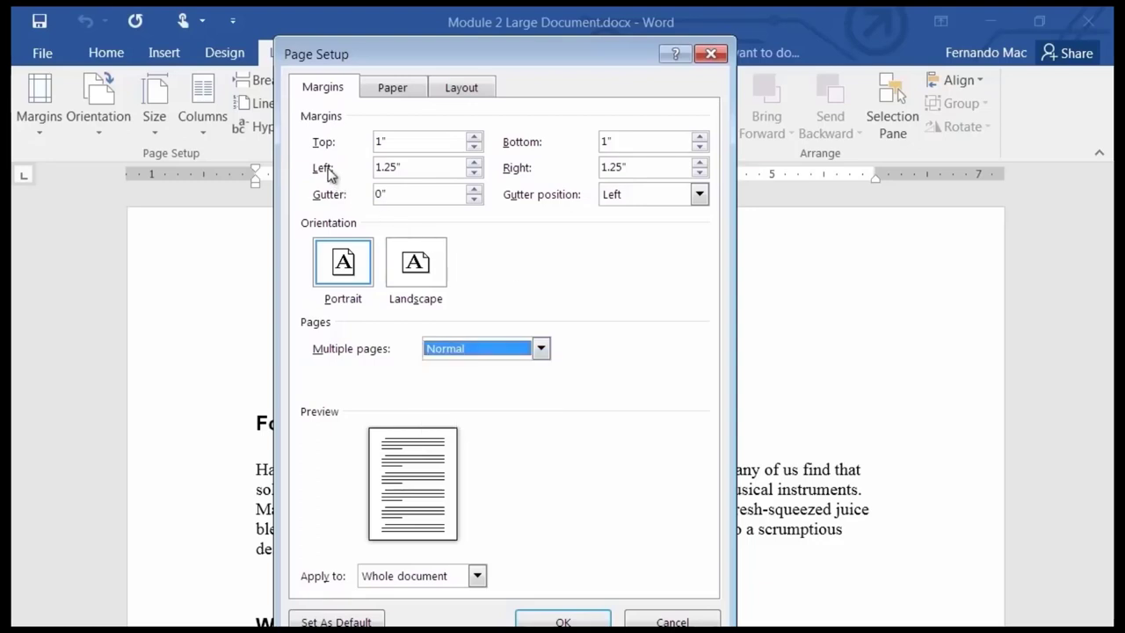
left_click(540, 350)
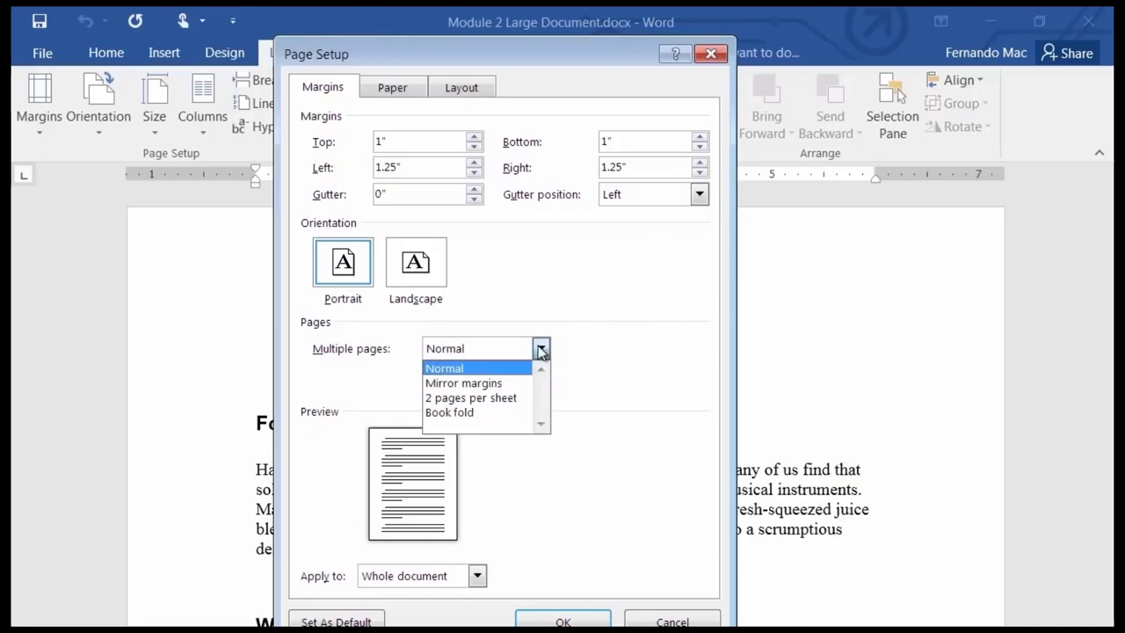
left_click(485, 383)
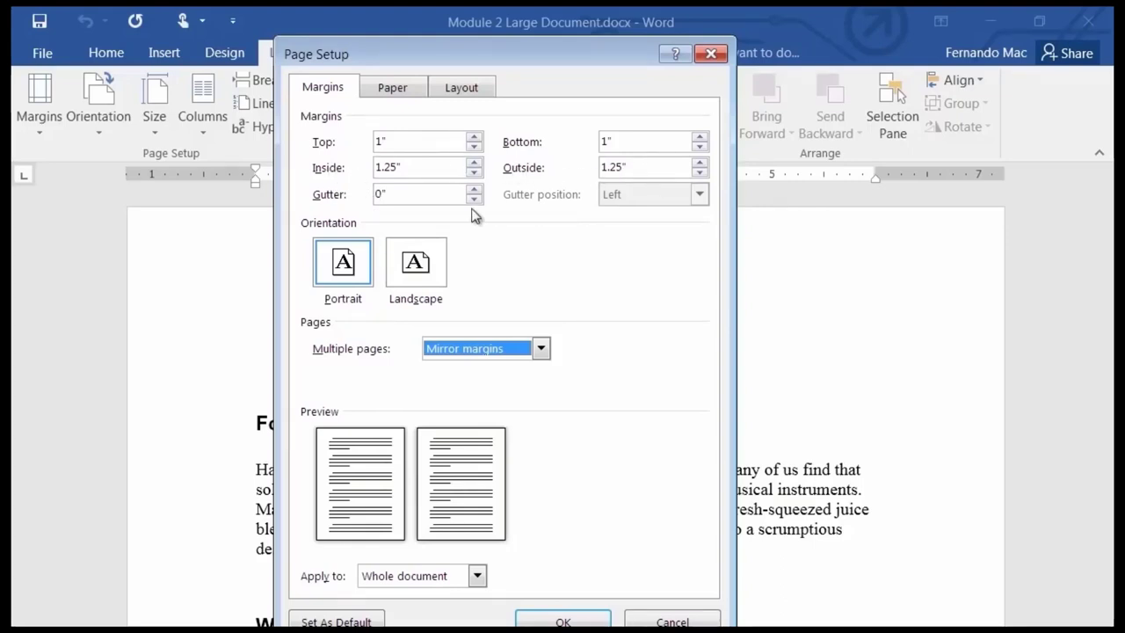
left_click(417, 171)
double_click(403, 168)
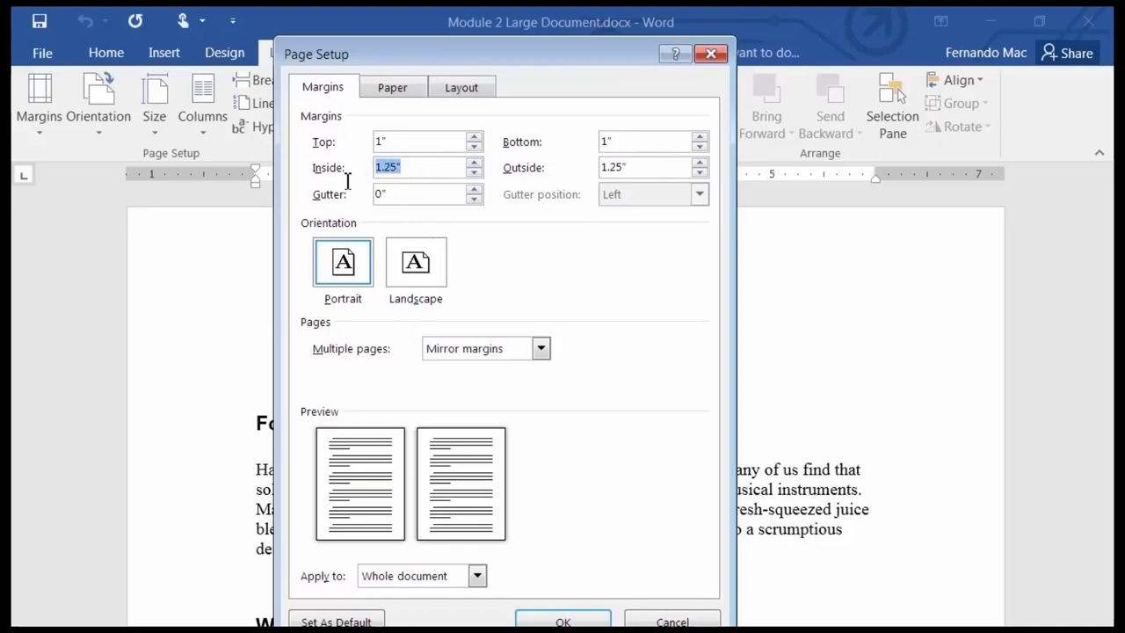
type("1")
double_click(628, 169)
type("1")
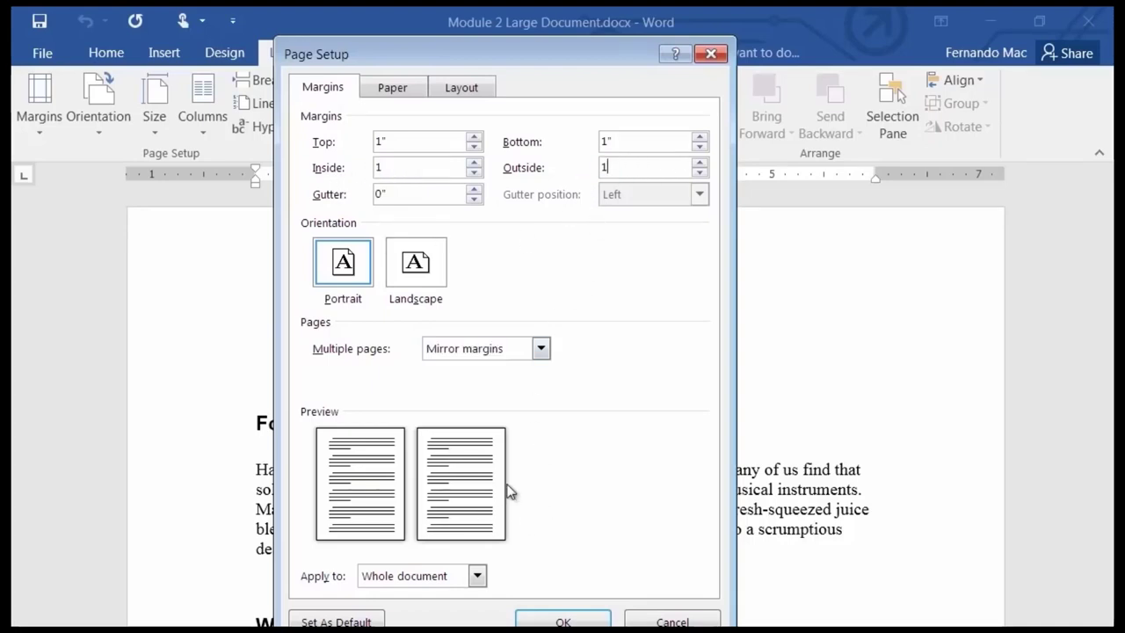
left_click(635, 142)
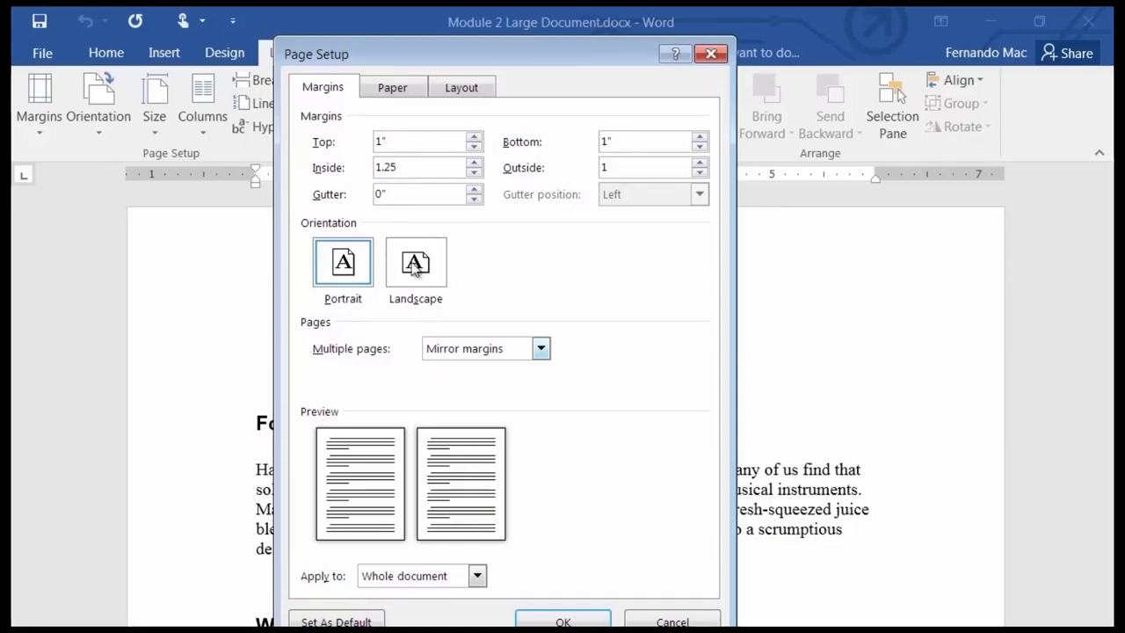
left_click(648, 167)
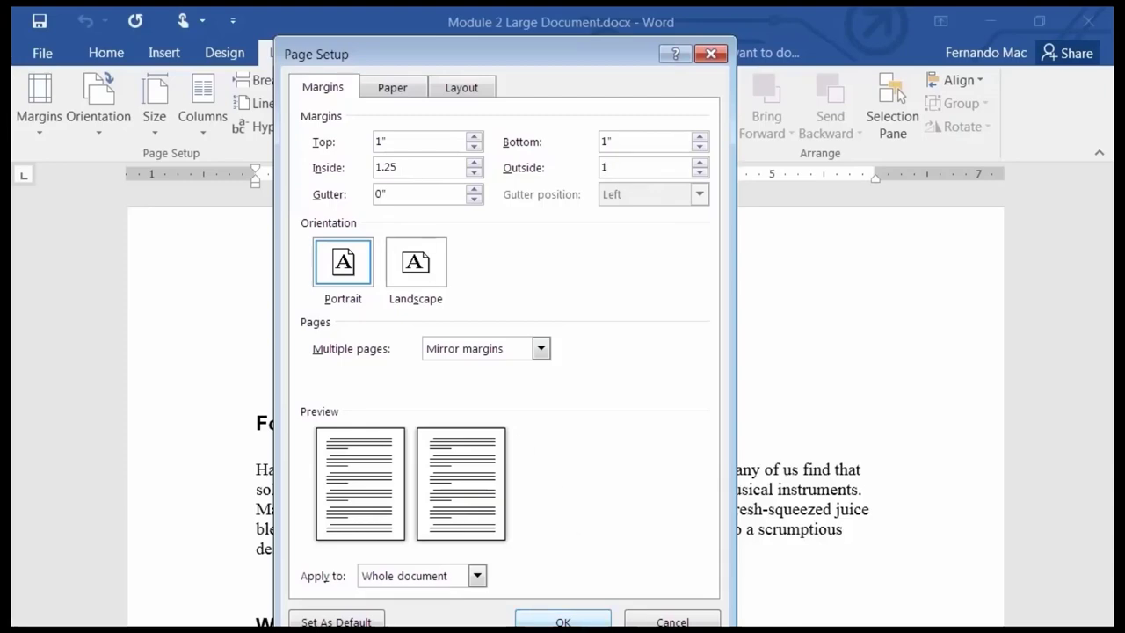
left_click(563, 621)
scroll(516, 455, "down", 5)
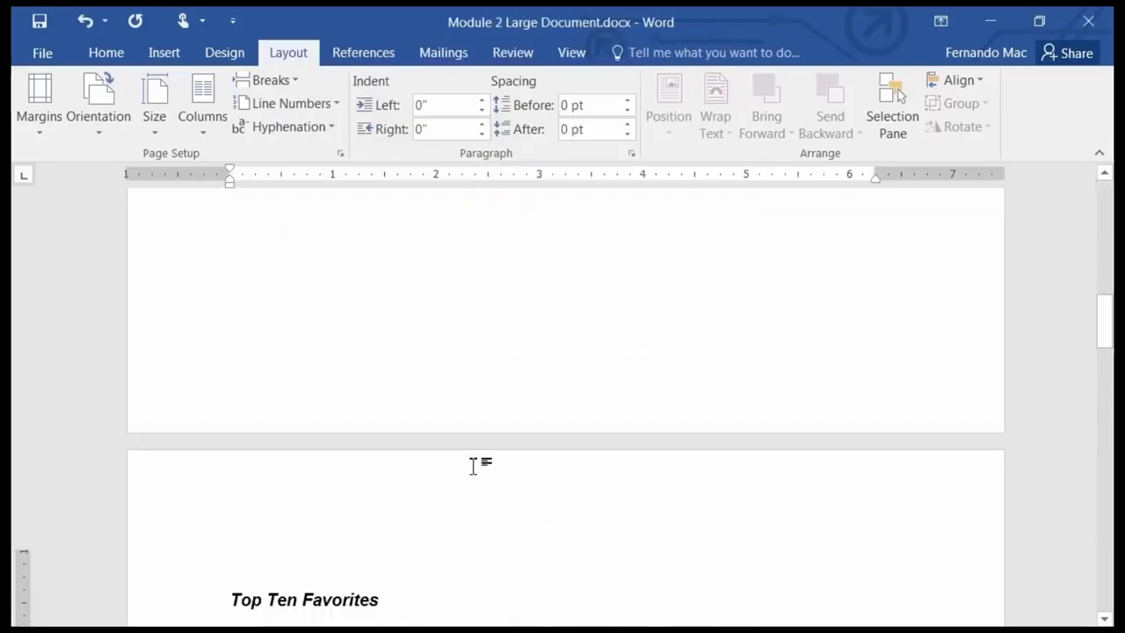
scroll(457, 440, "up", 10)
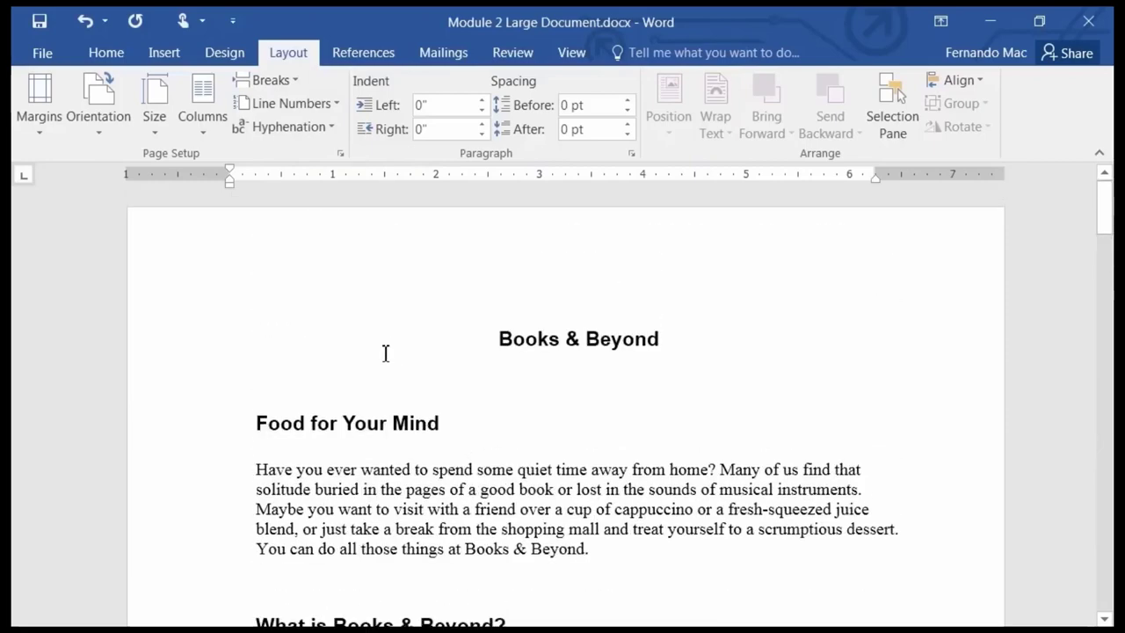
scroll(385, 354, "down", 8)
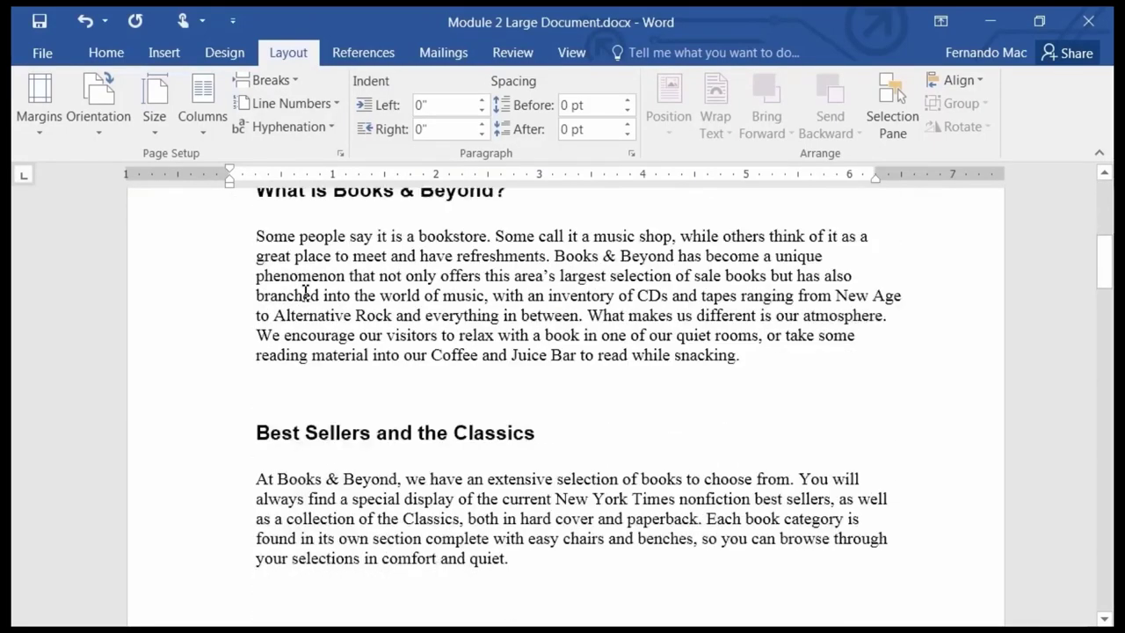
scroll(305, 293, "down", 10)
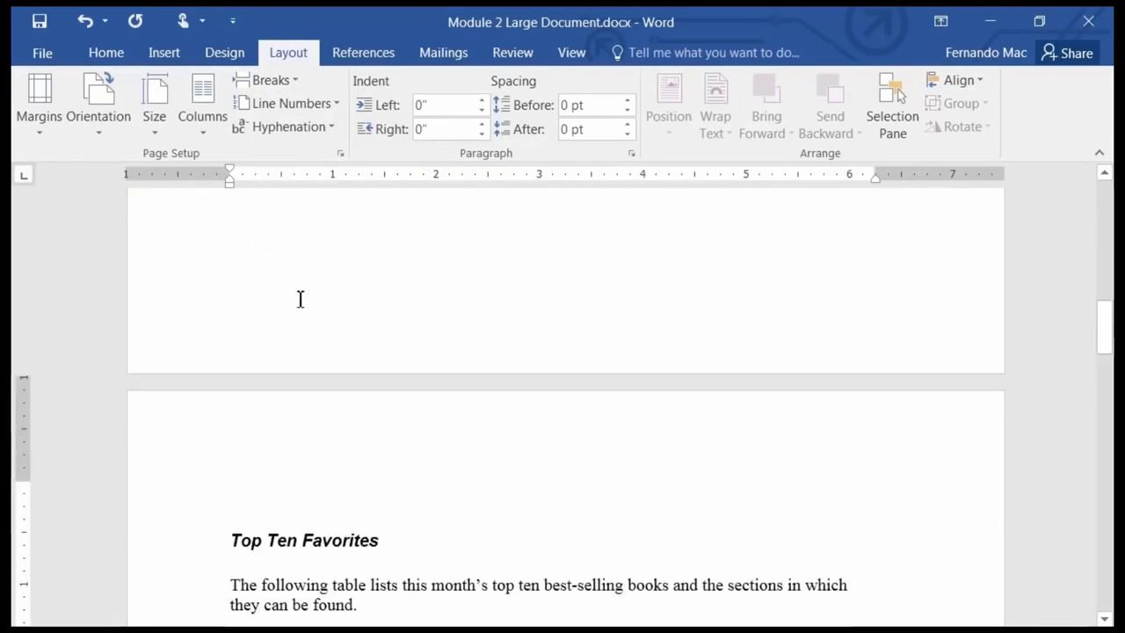
scroll(299, 299, "up", 2)
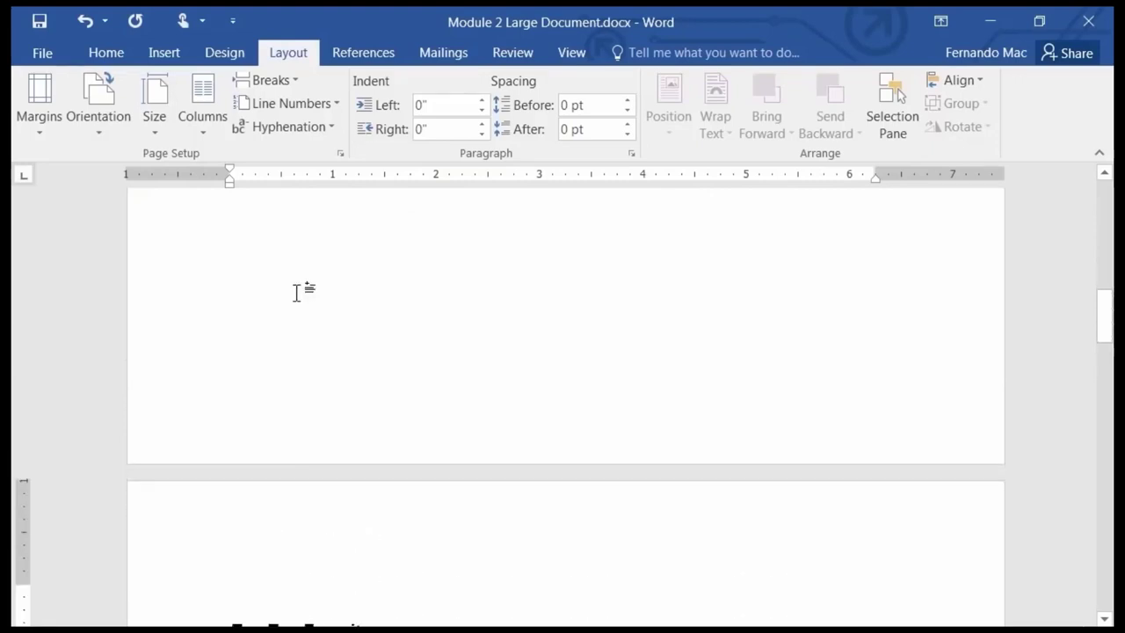
scroll(299, 295, "down", 2, "ctrl")
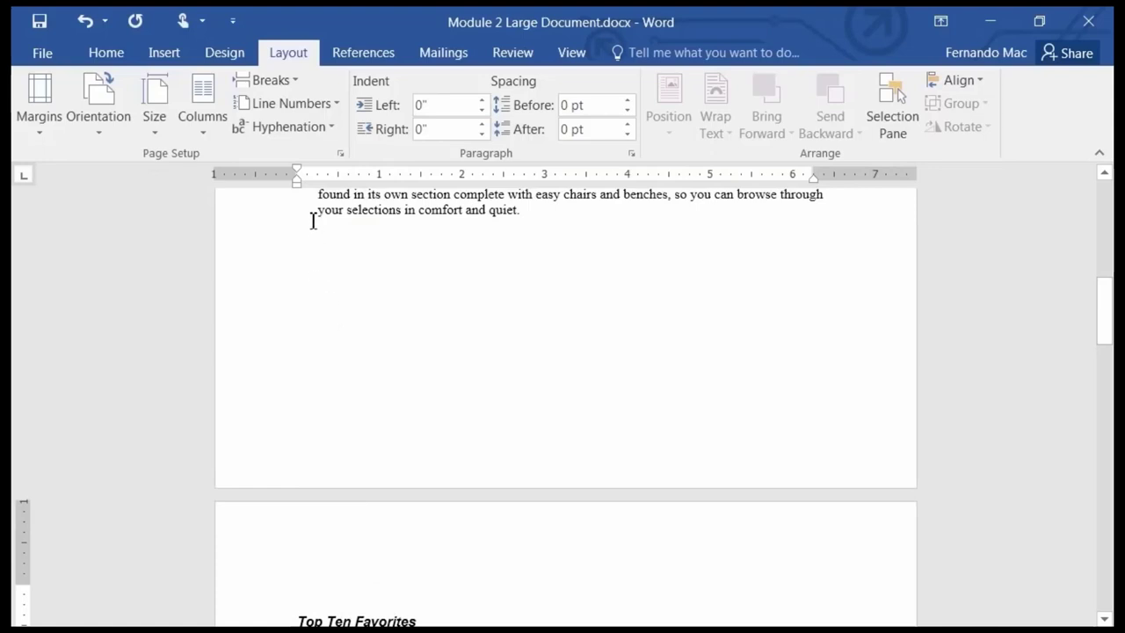
left_click(377, 236)
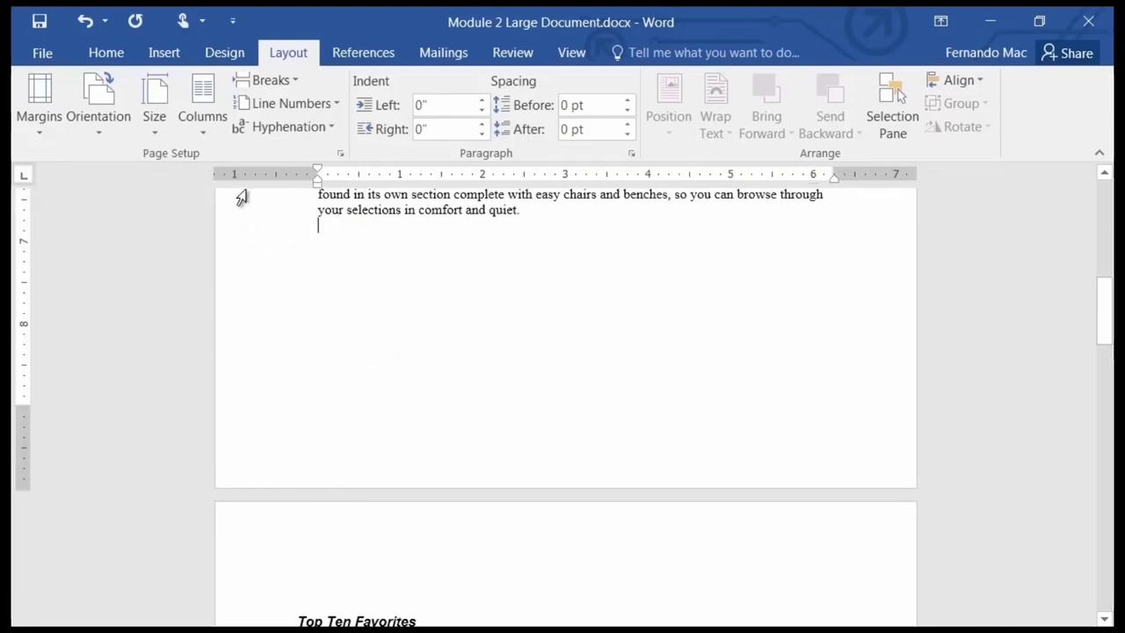
scroll(294, 314, "down", 3)
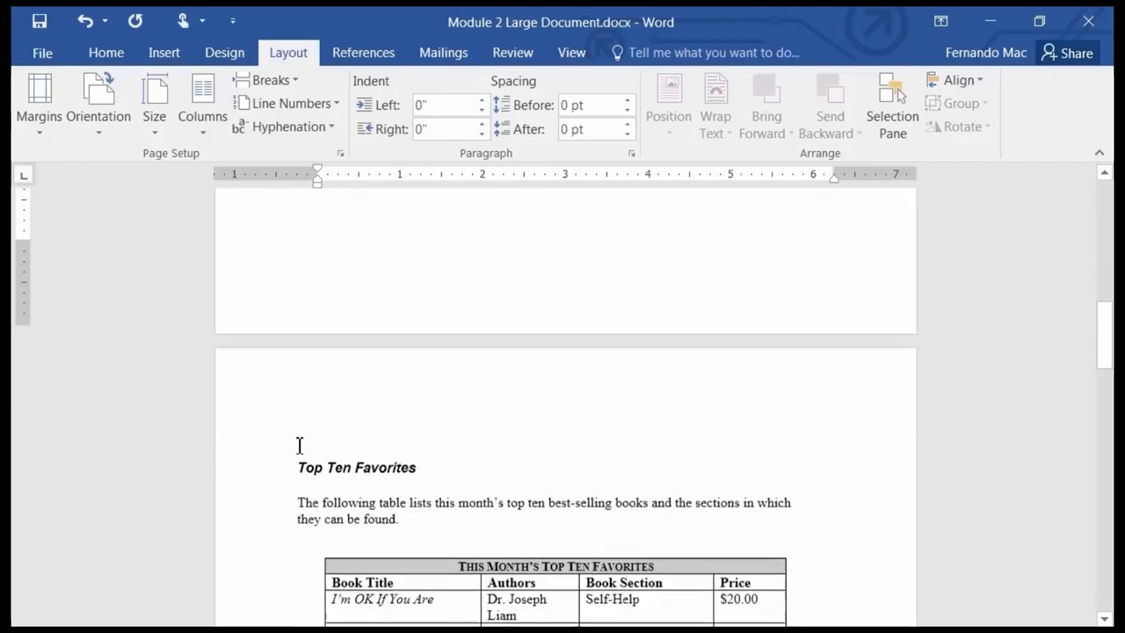
left_click(311, 498)
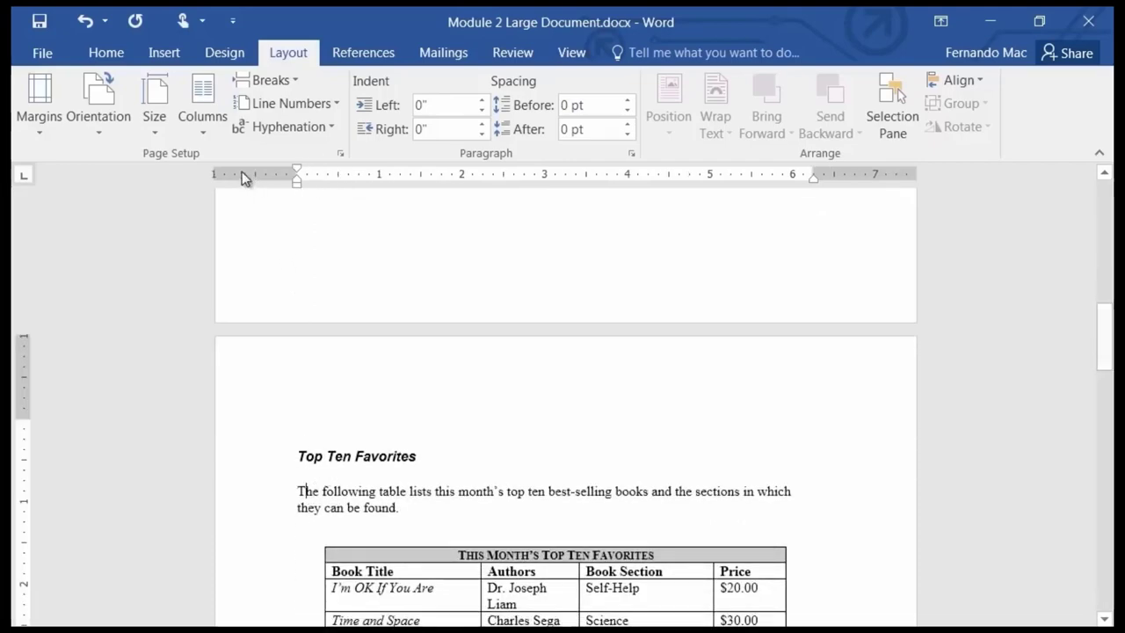
scroll(264, 378, "down", 3)
scroll(272, 429, "down", 12)
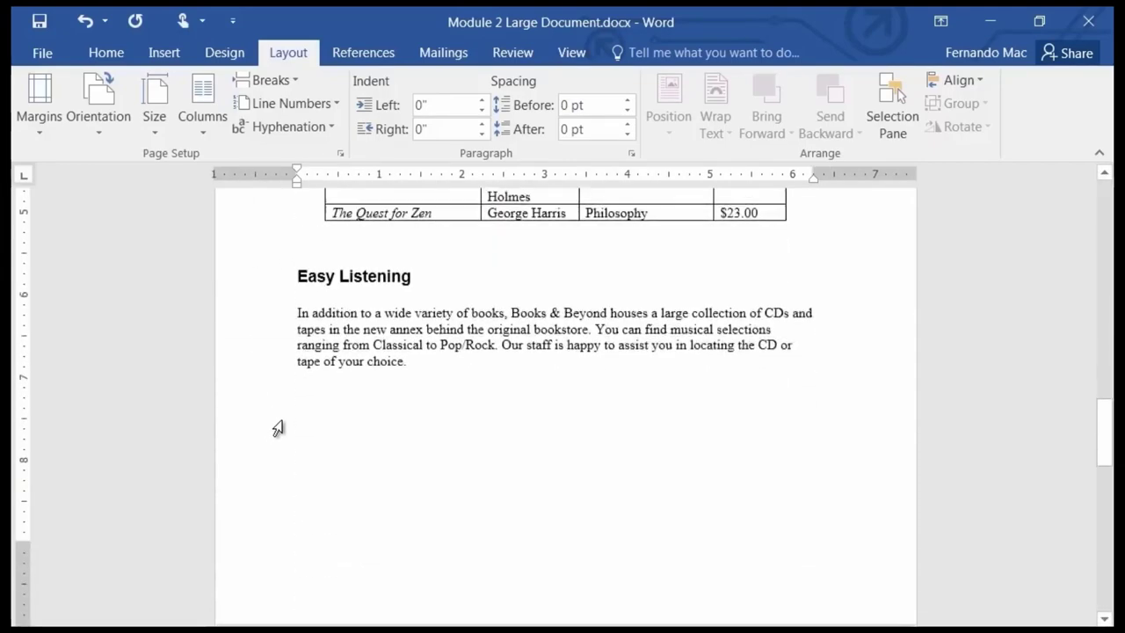
scroll(342, 454, "down", 2)
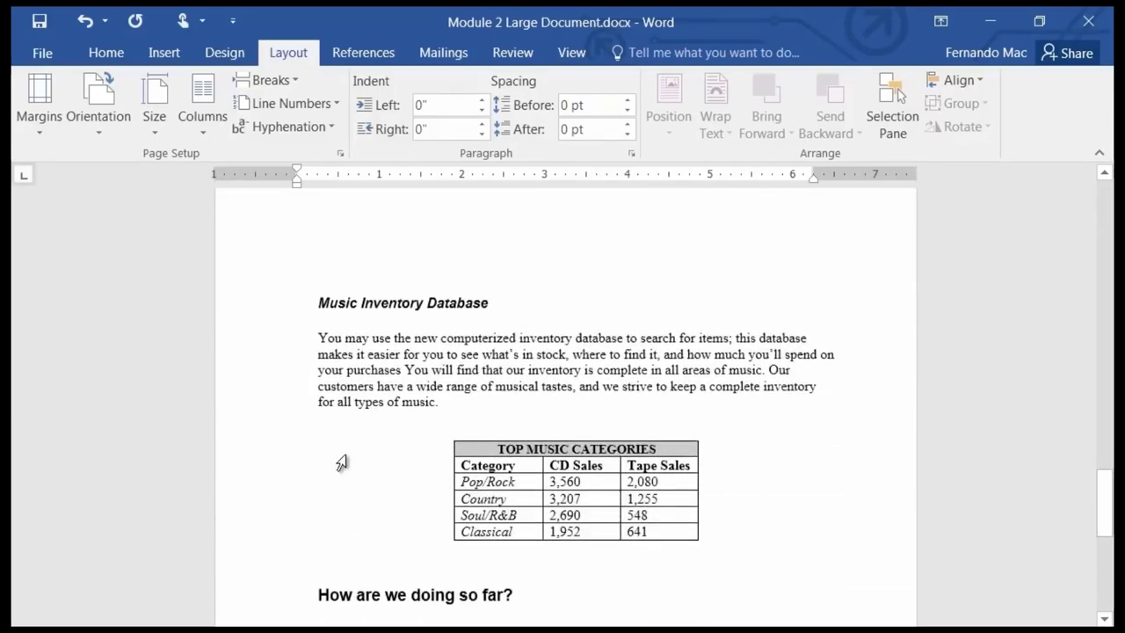
scroll(349, 454, "up", 10)
scroll(349, 454, "up", 10)
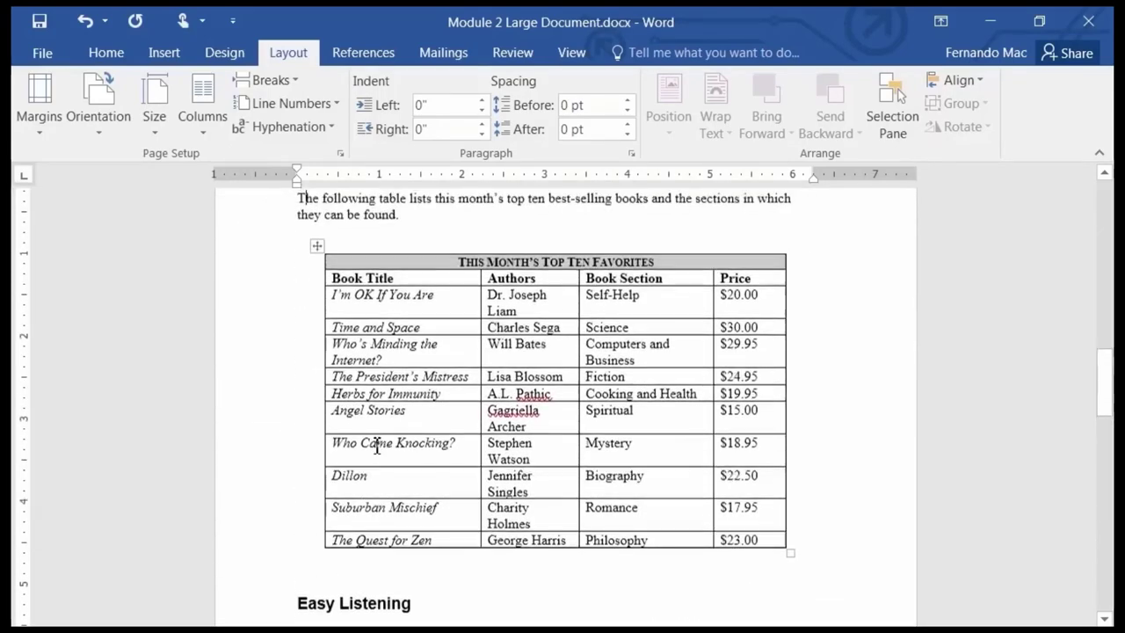
scroll(359, 373, "up", 10)
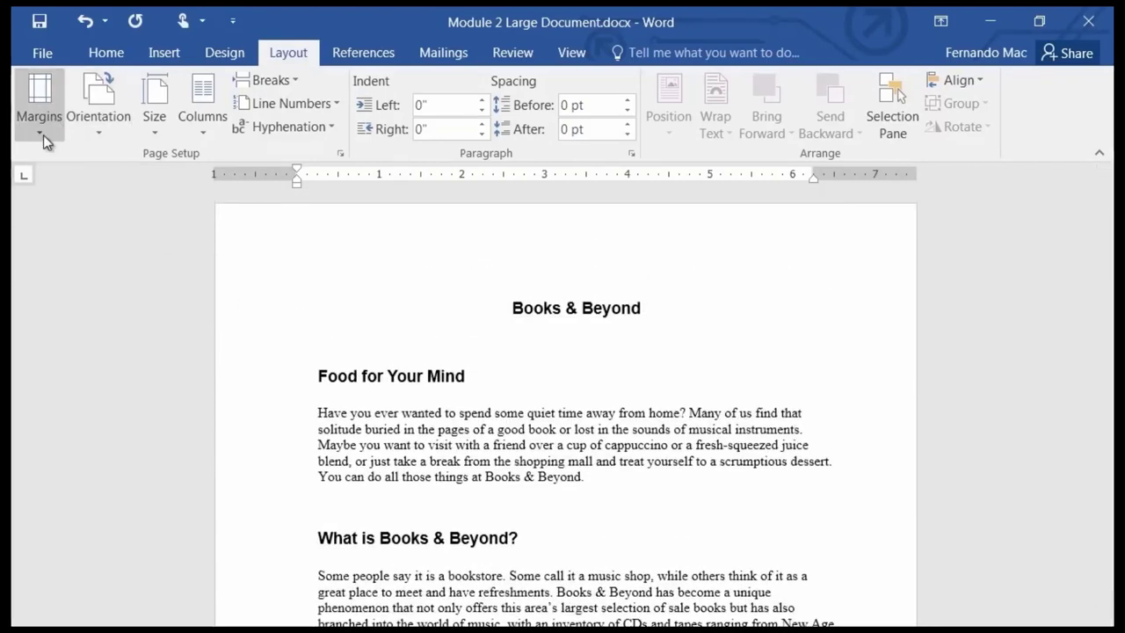
Revisit the Custom Margins settings, then bring up the Open page listing recent documents with Ctrl+O.
left_click(43, 134)
left_click(130, 533)
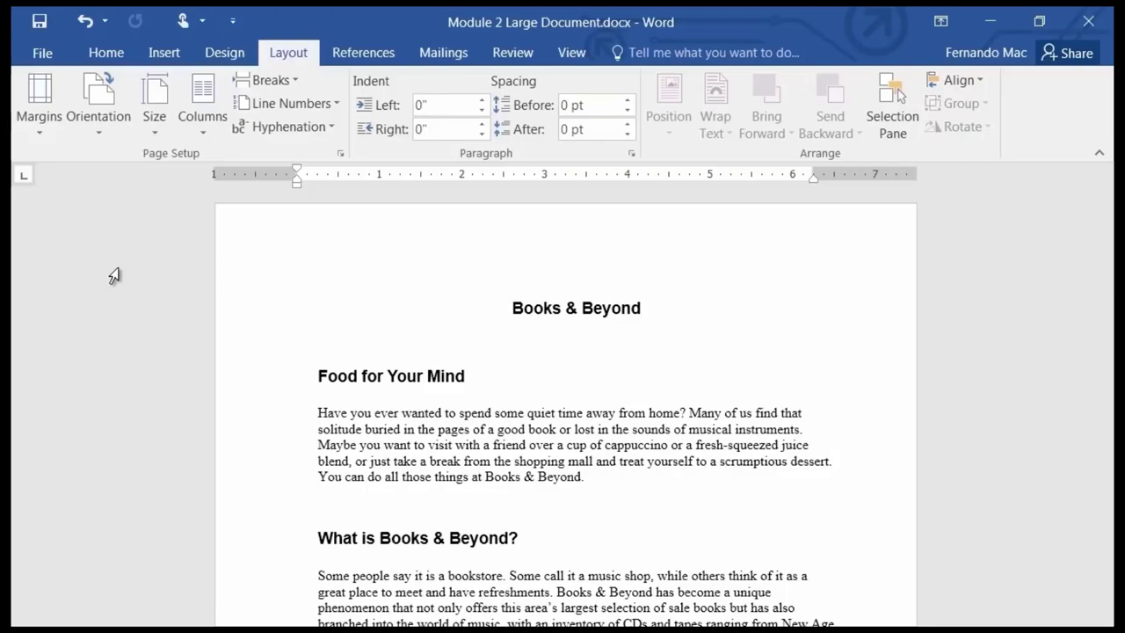
key("ctrl+o")
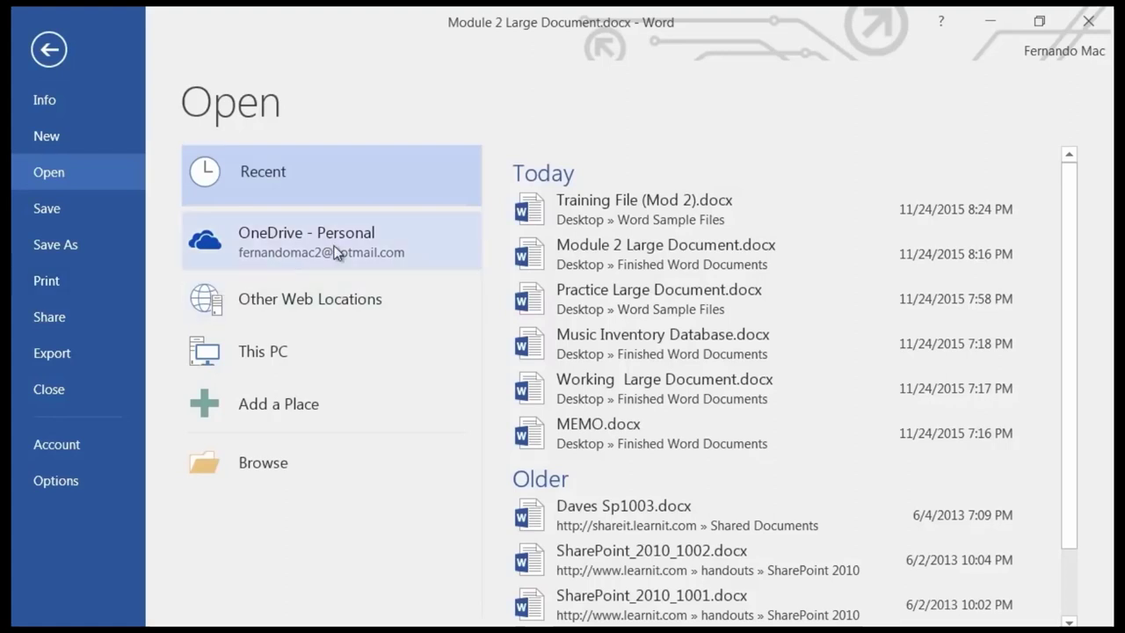
Browse to the Word Sample Files folder and open Section Breaks (Mod 2).docx.
left_click(261, 468)
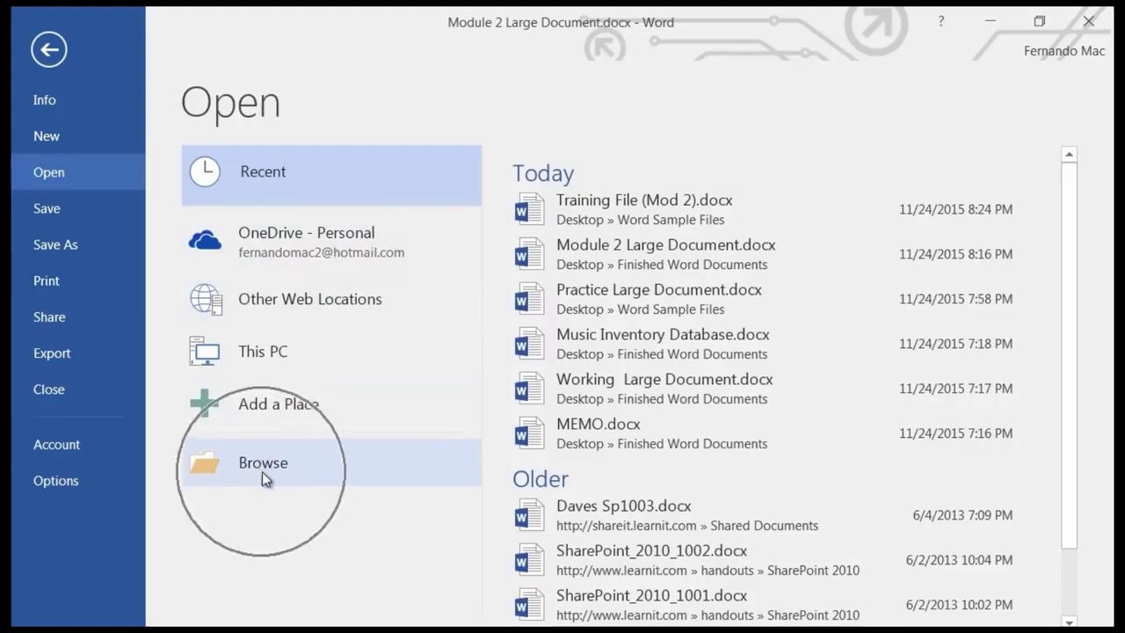
left_click(263, 466)
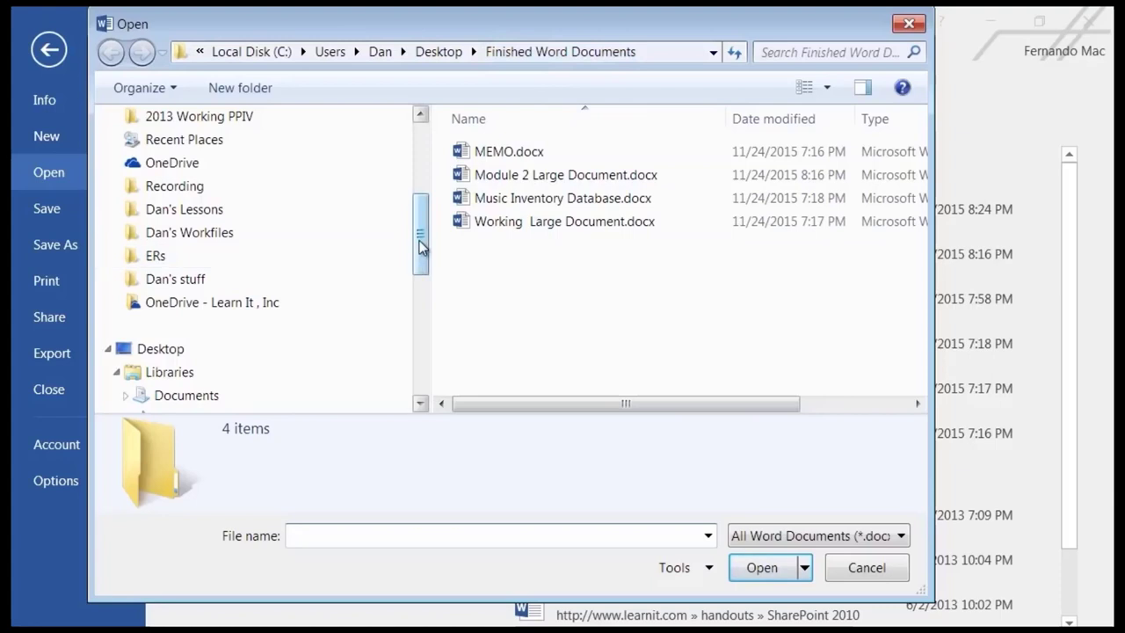
left_click_drag(419, 251, 417, 189)
scroll(418, 189, "down", 1)
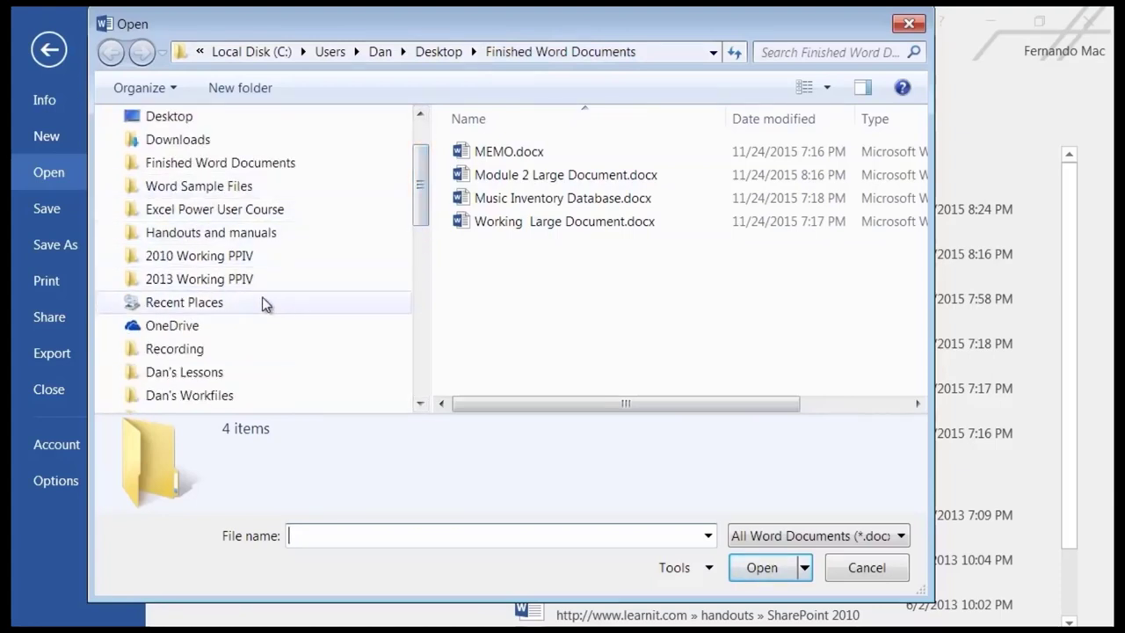
left_click(202, 188)
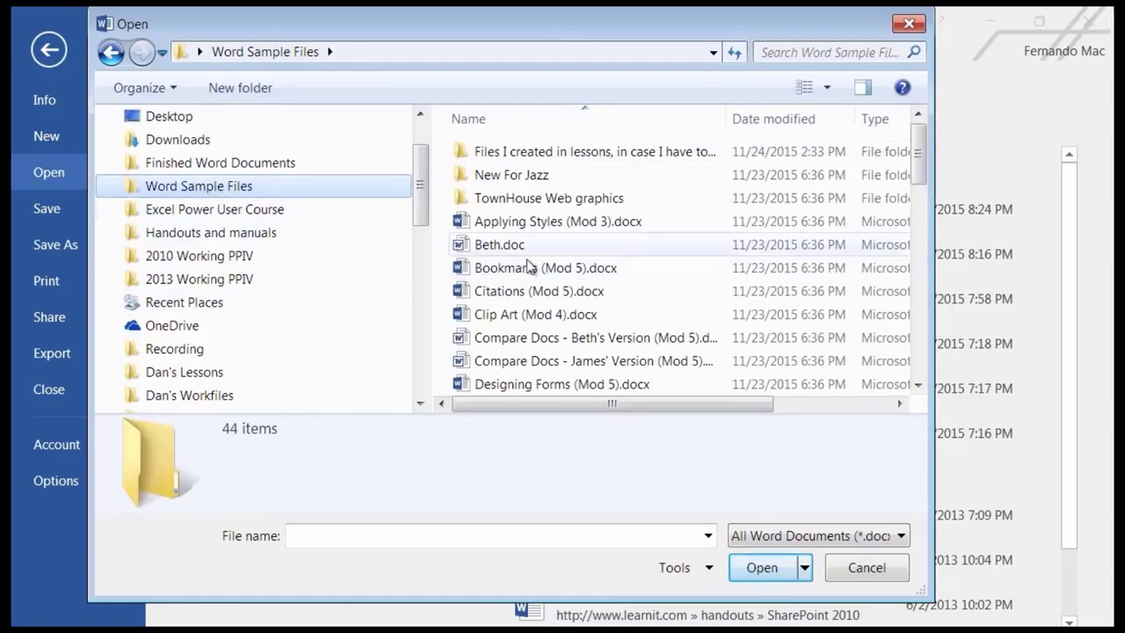
left_click_drag(920, 164, 940, 328)
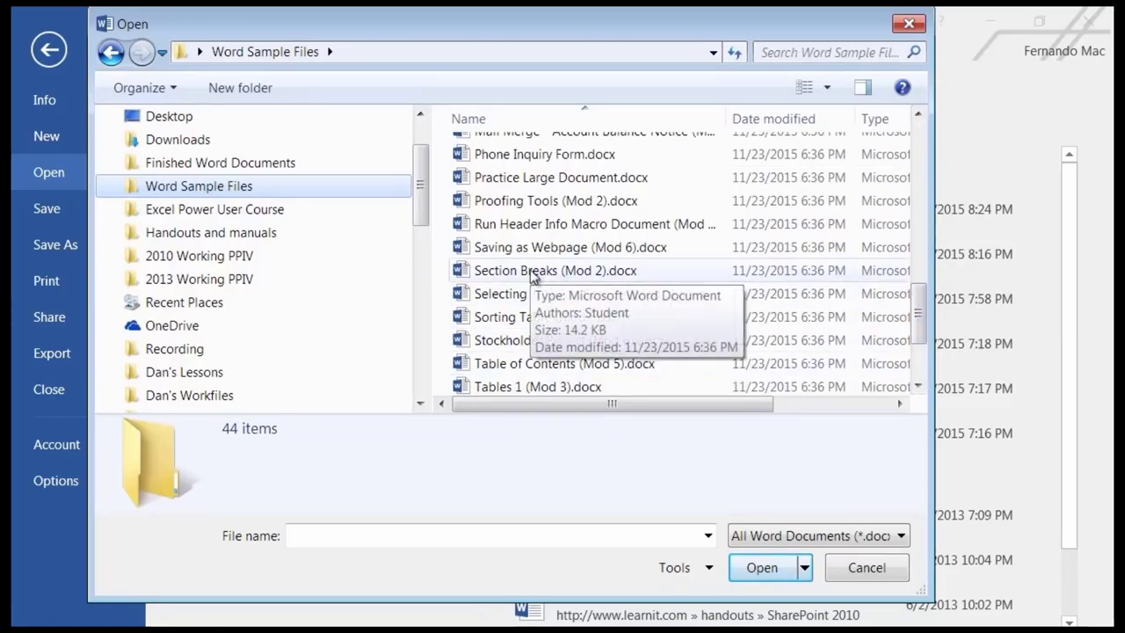
key("Escape")
key("Escape")
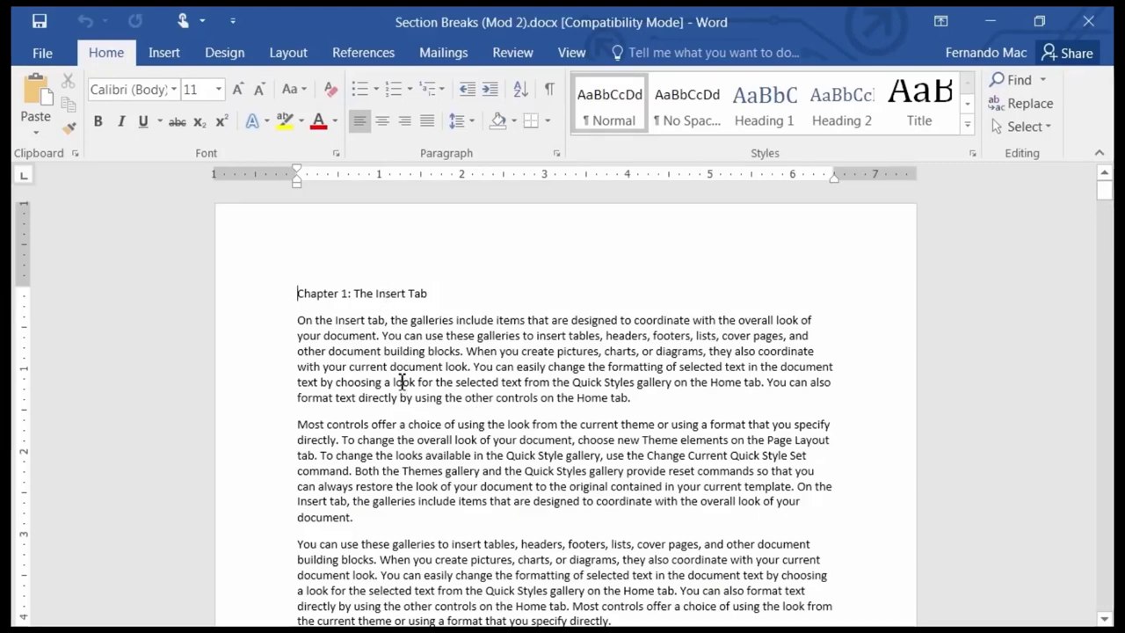
Place the cursor at the start of the 'To change the overall look' paragraph and show the Columns presets.
scroll(449, 391, "up", 3)
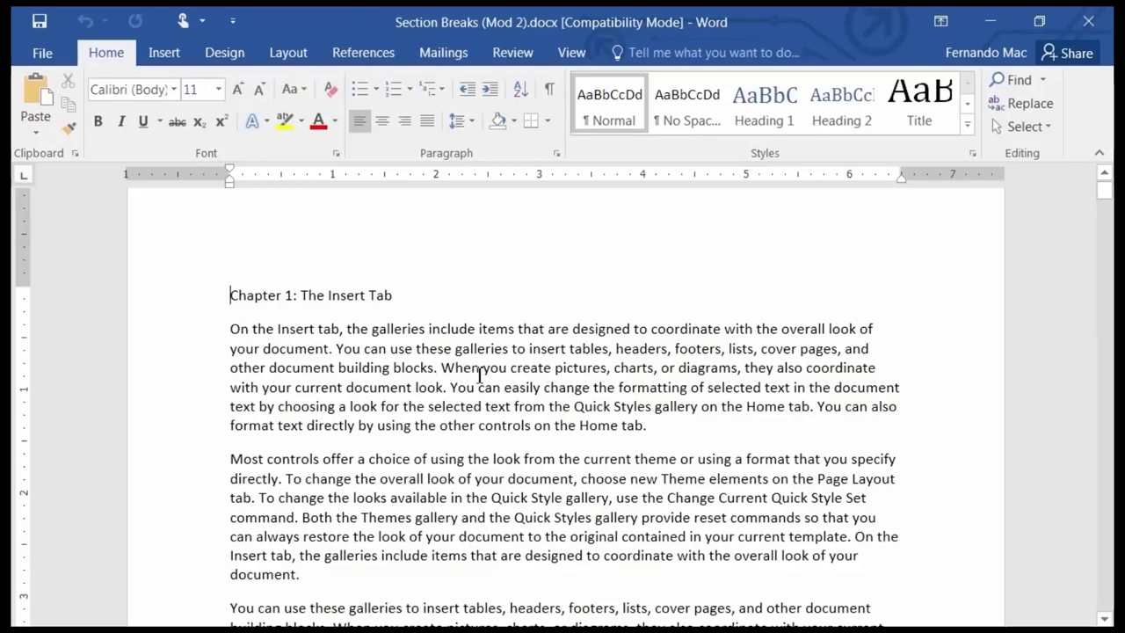
scroll(480, 376, "up", 1)
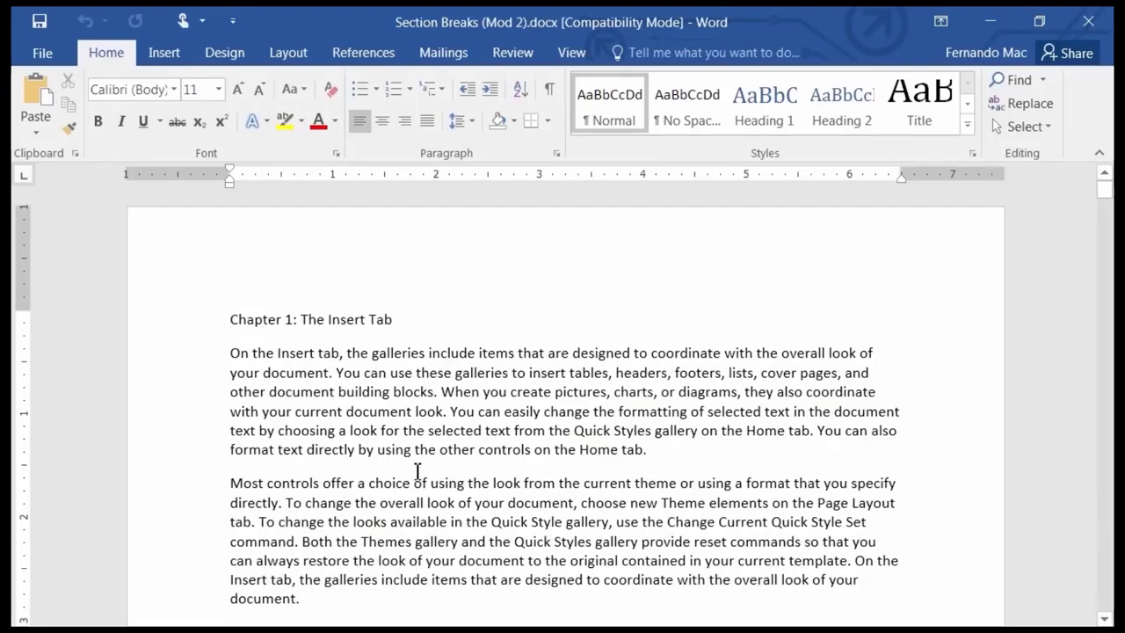
scroll(408, 475, "down", 5)
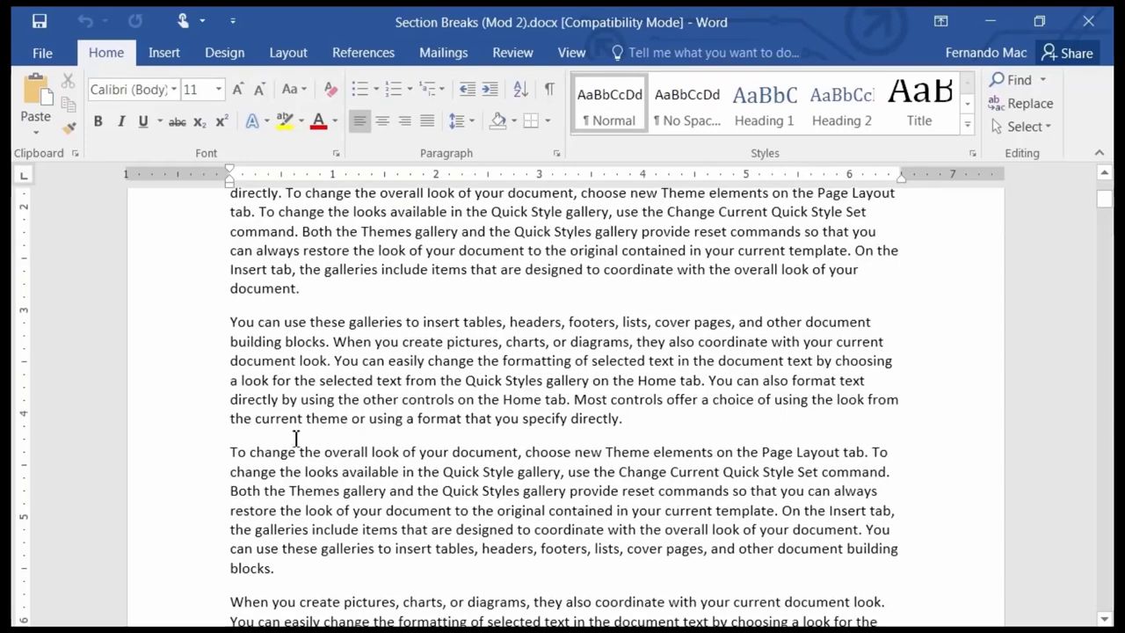
left_click(232, 452)
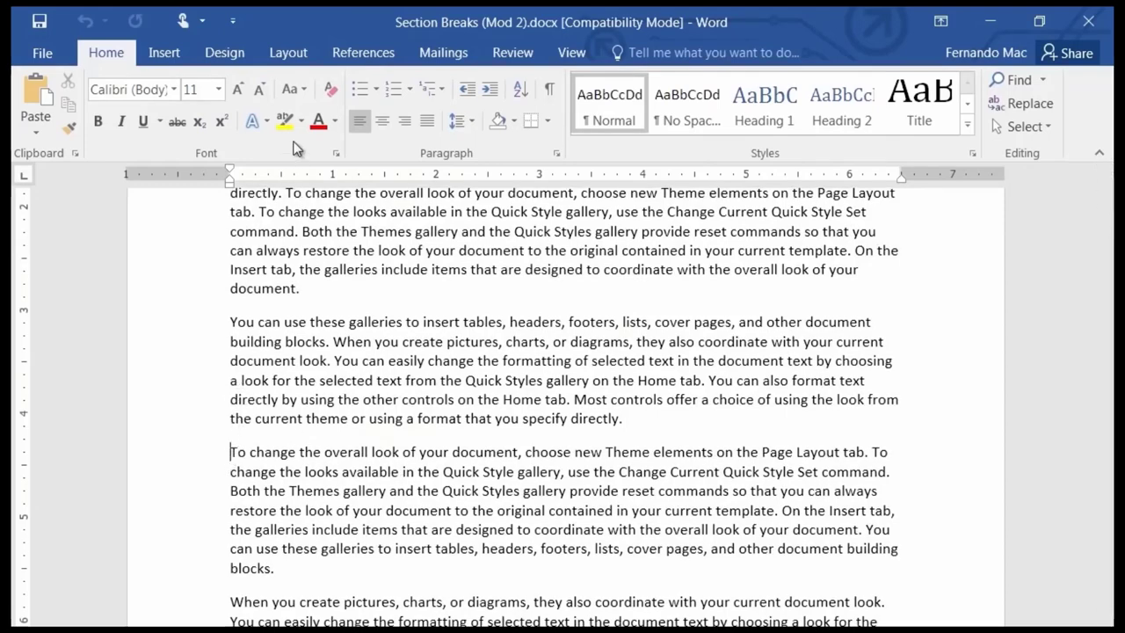
left_click(300, 54)
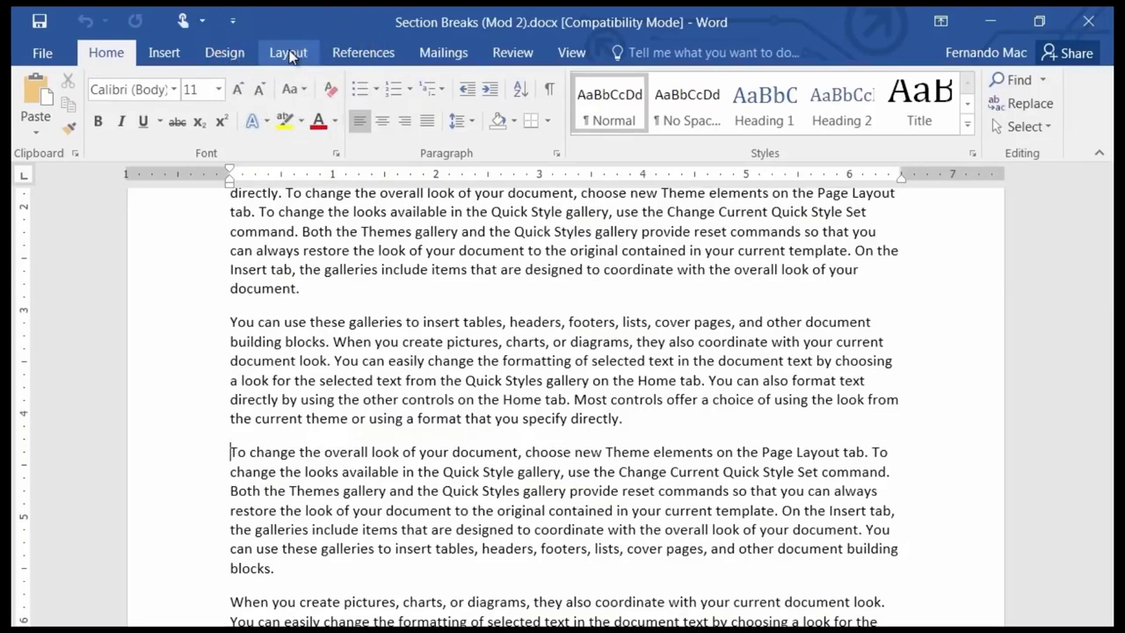
left_click(291, 55)
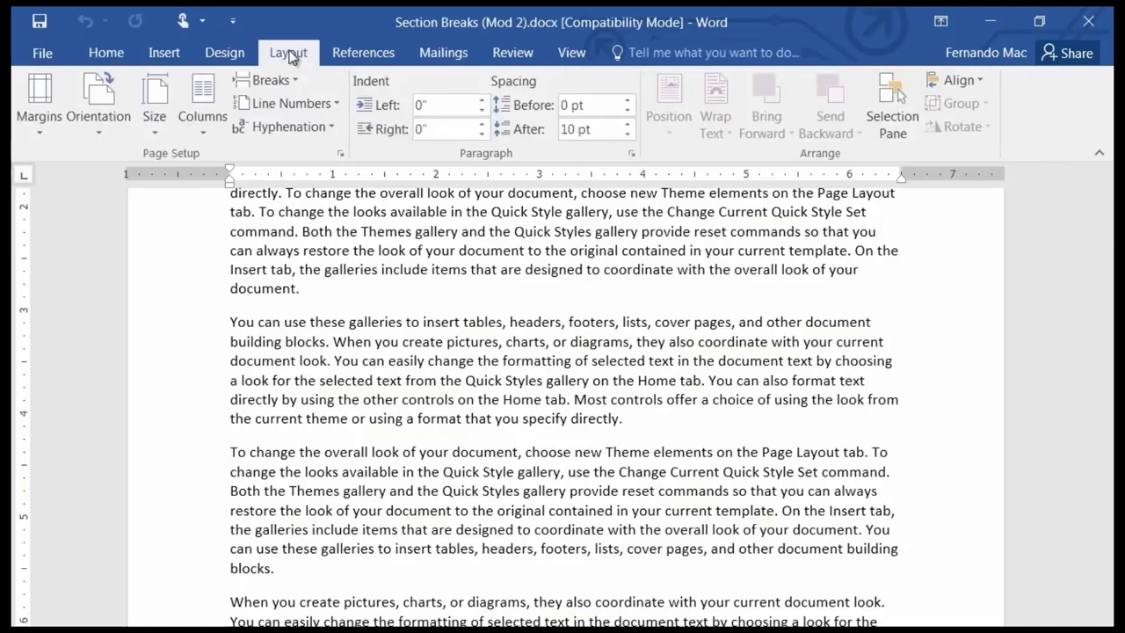
left_click(200, 124)
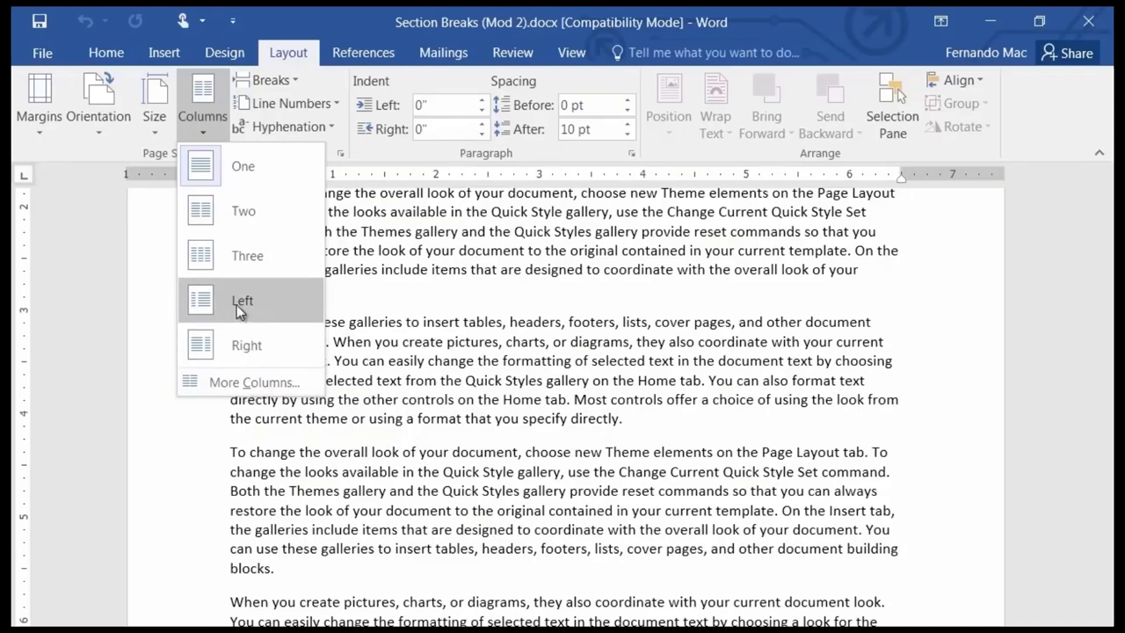
Apply Two columns from that paragraph onward and scroll through the resulting two-column pages.
left_click(211, 211)
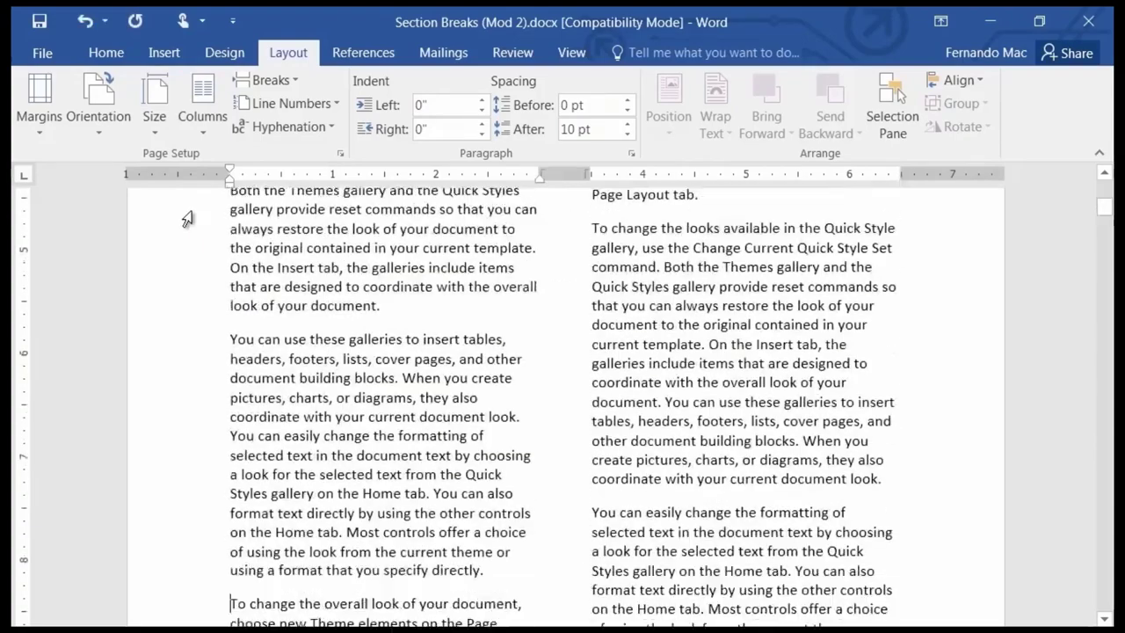
scroll(372, 334, "down", 5)
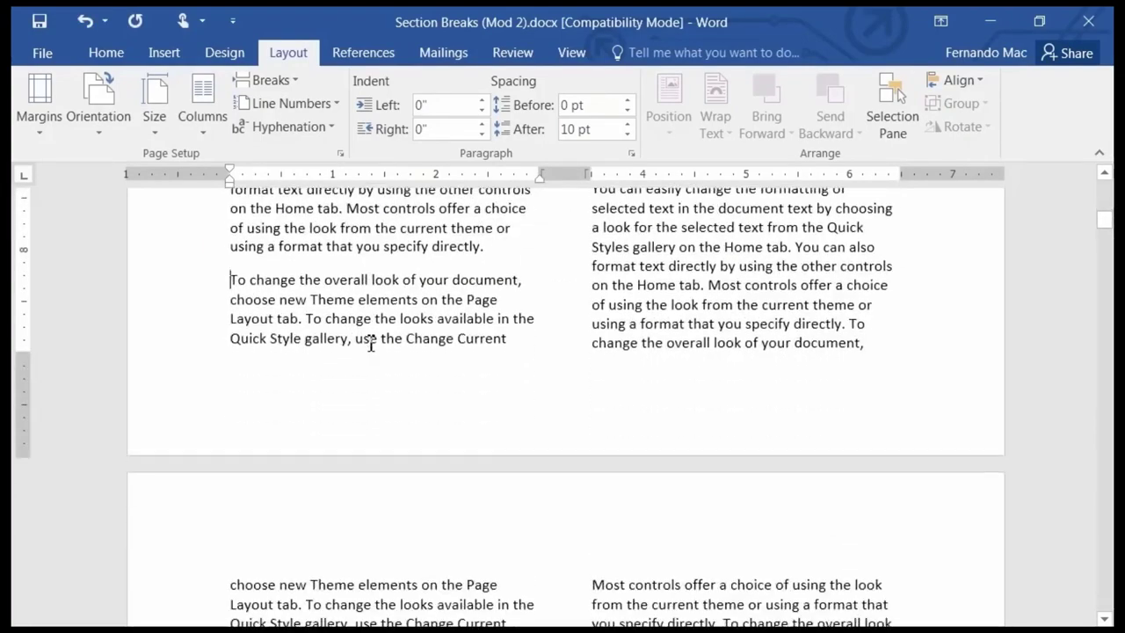
scroll(372, 339, "up", 4)
scroll(371, 341, "up", 10)
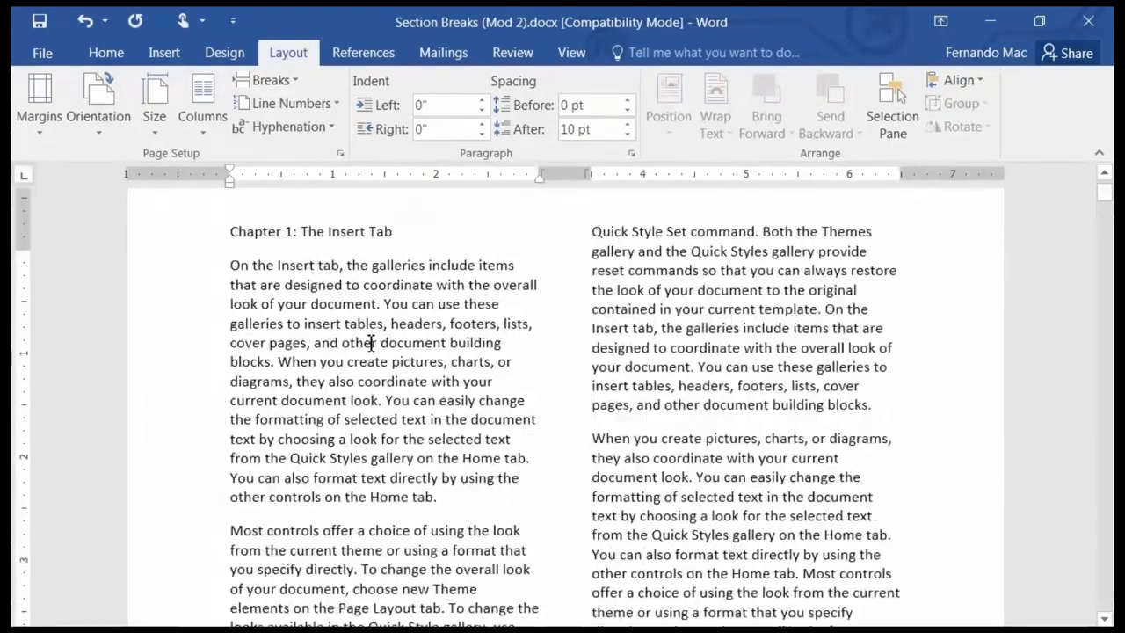
scroll(371, 343, "down", 10)
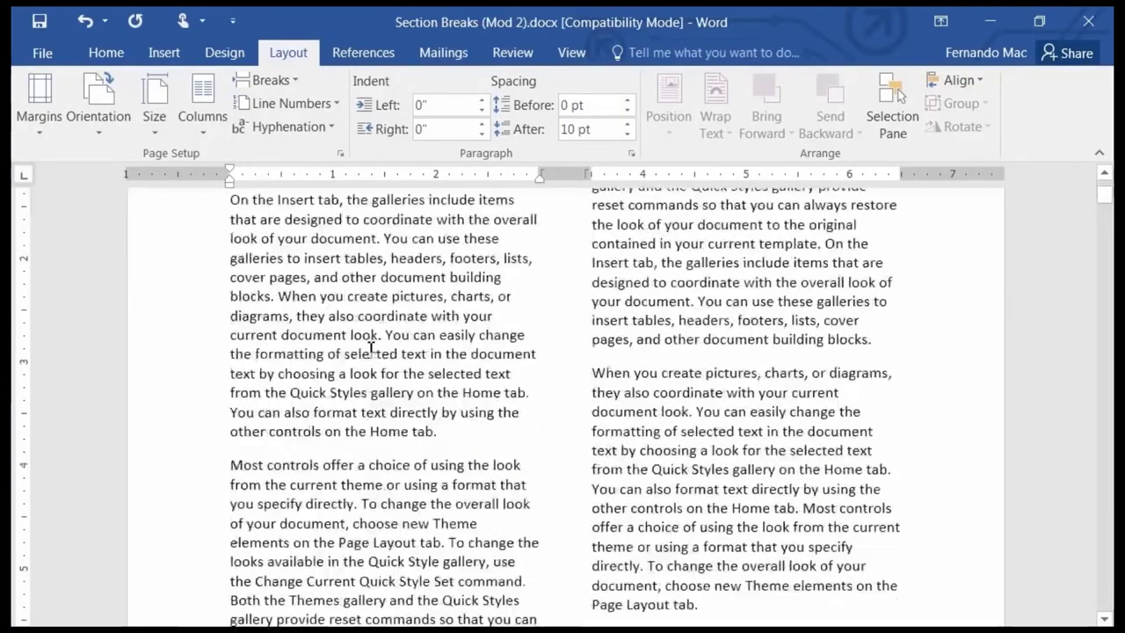
scroll(367, 350, "down", 10)
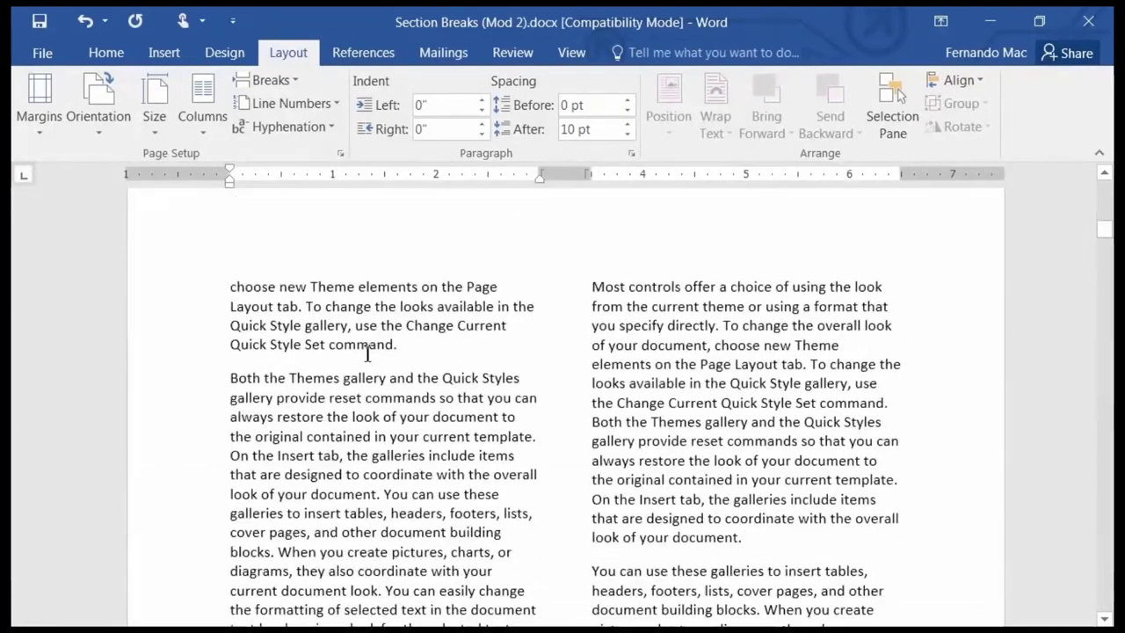
scroll(366, 356, "down", 10)
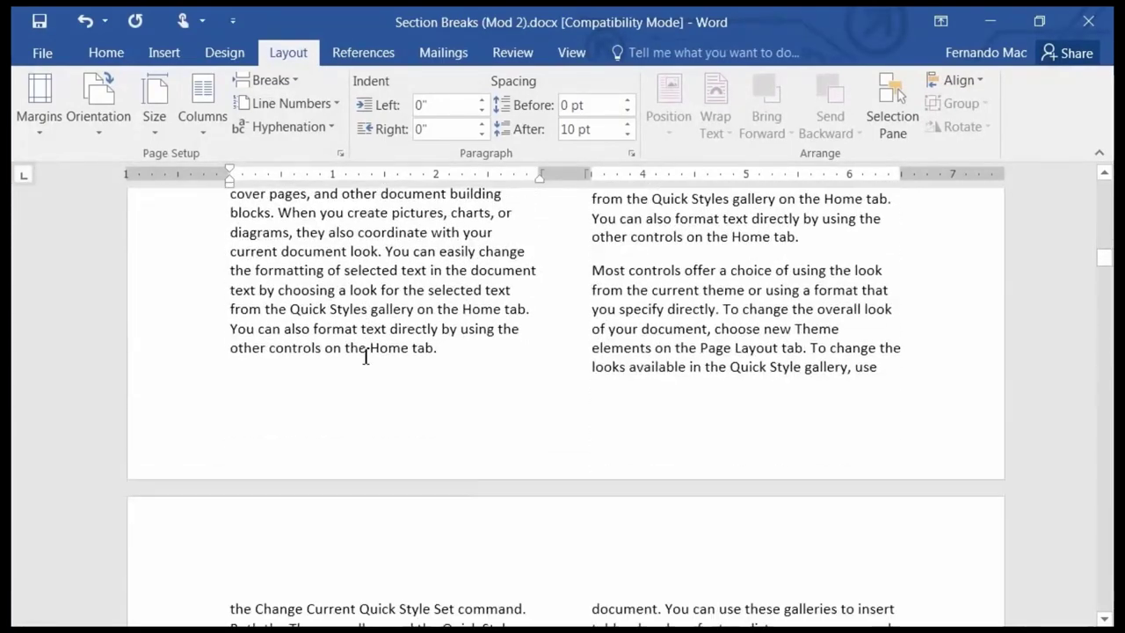
scroll(366, 356, "down", 10)
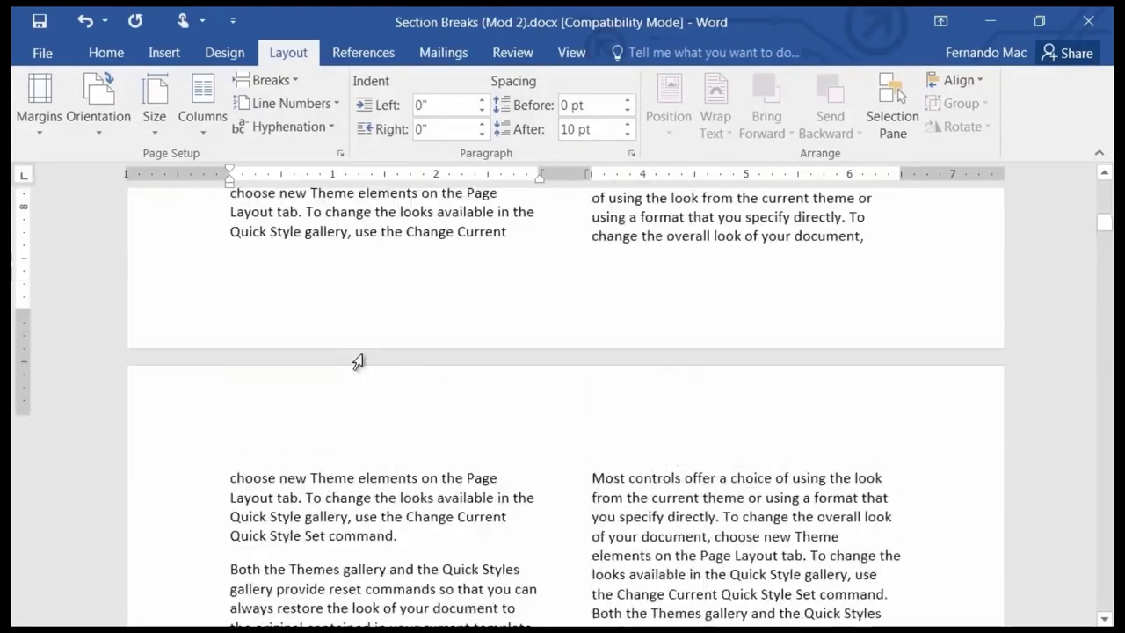
scroll(367, 358, "down", 10)
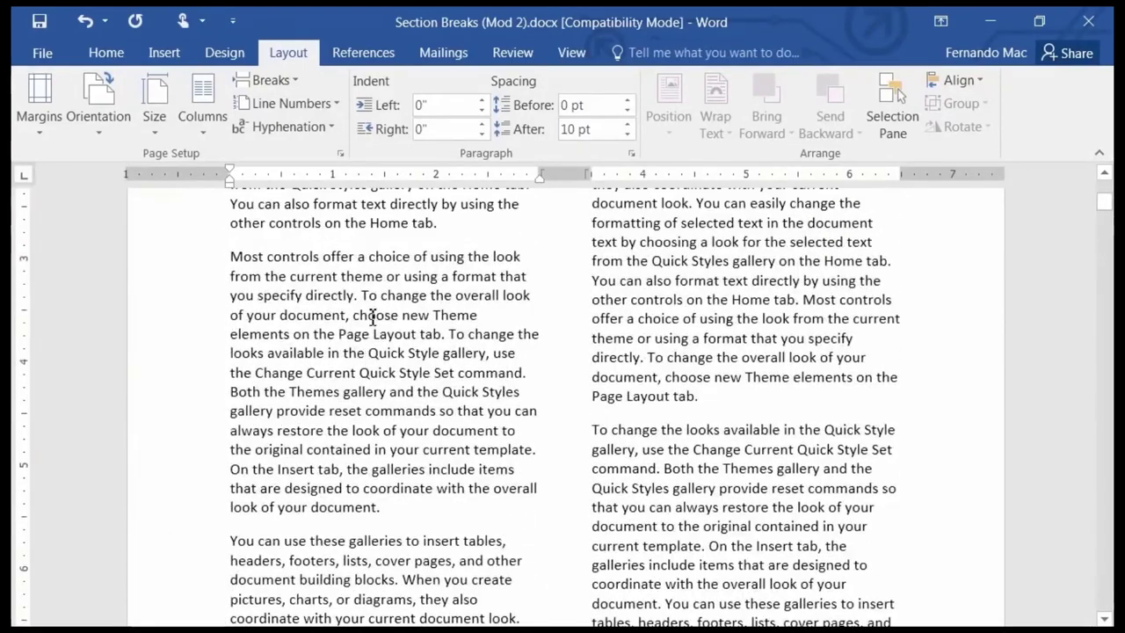
scroll(347, 268, "down", 6)
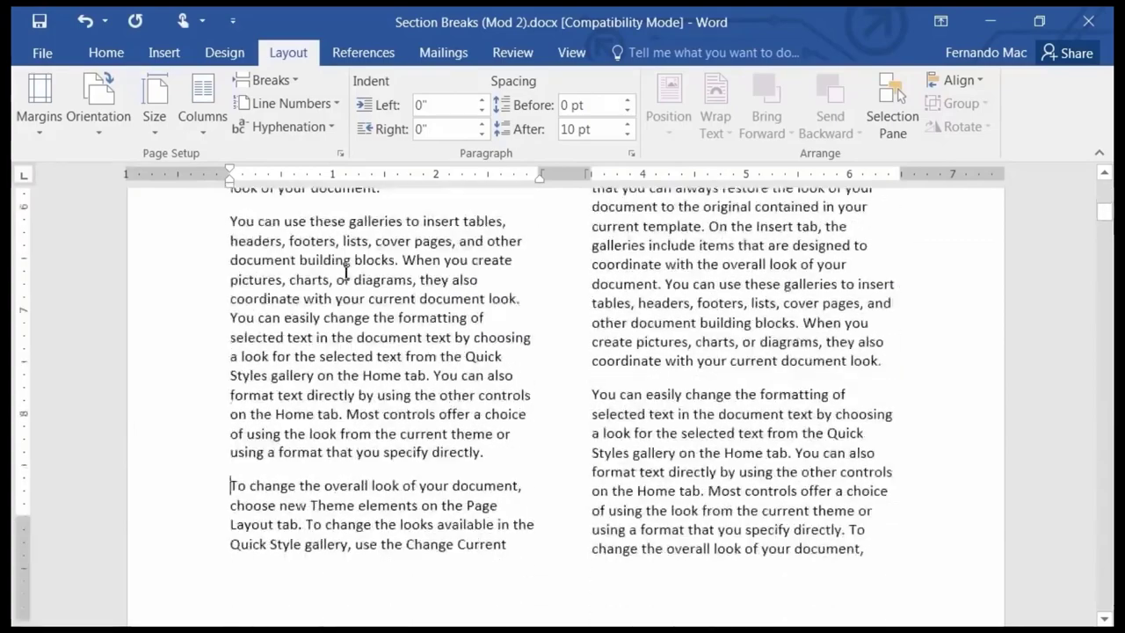
scroll(661, 407, "up", 4)
scroll(661, 407, "up", 10)
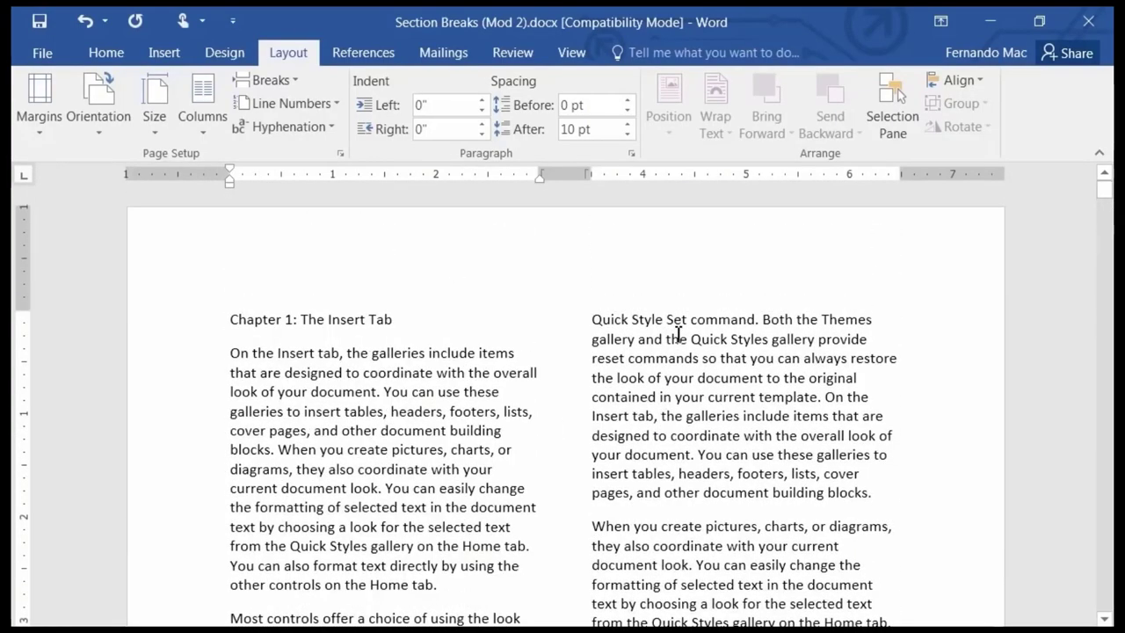
scroll(678, 335, "down", 15)
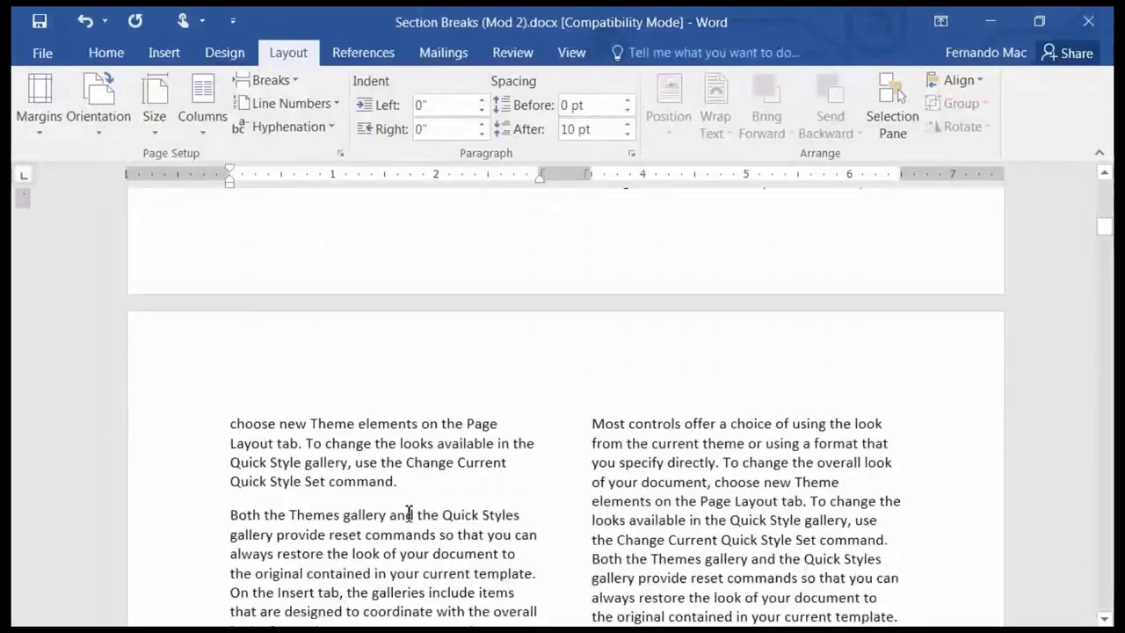
scroll(409, 514, "down", 2)
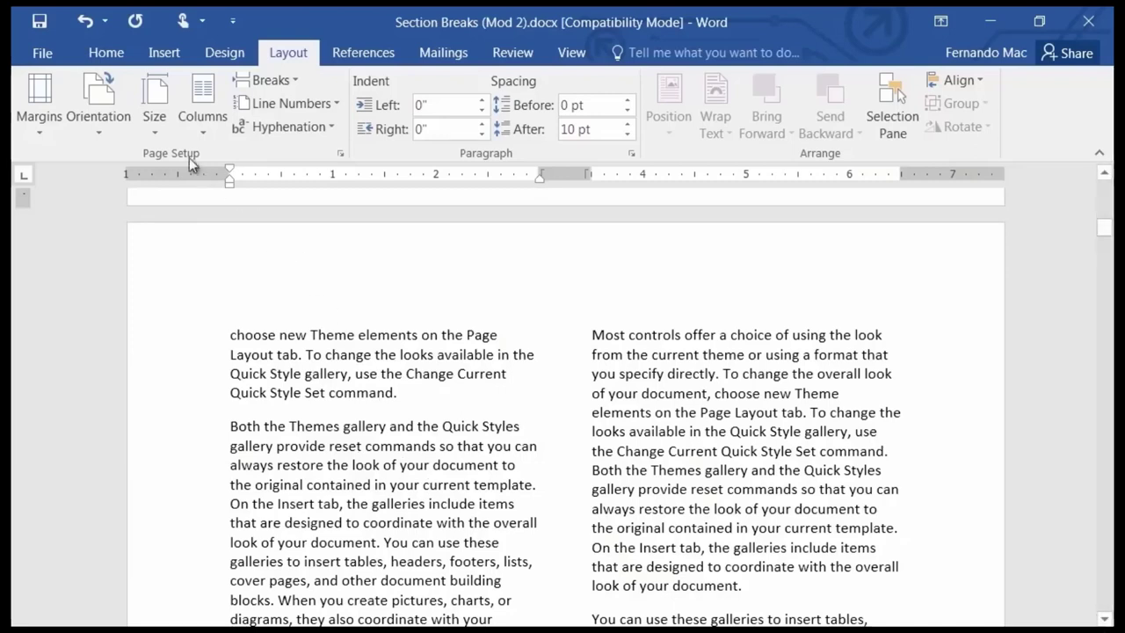
left_click(85, 27)
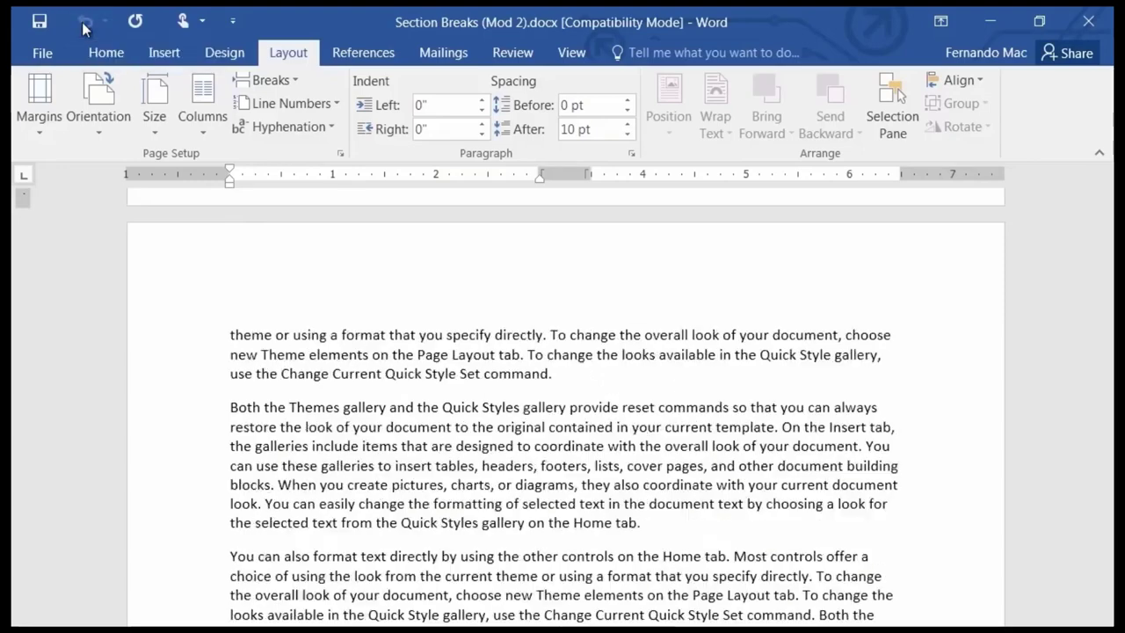
scroll(682, 395, "up", 2)
scroll(682, 396, "up", 6)
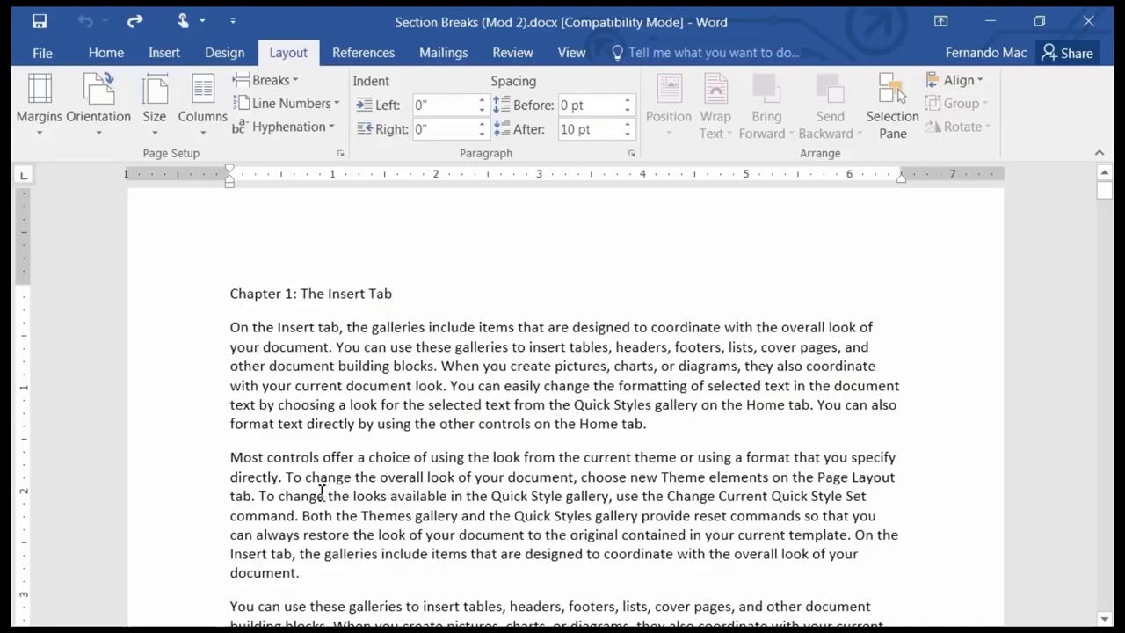
scroll(325, 494, "down", 3)
scroll(322, 492, "down", 2)
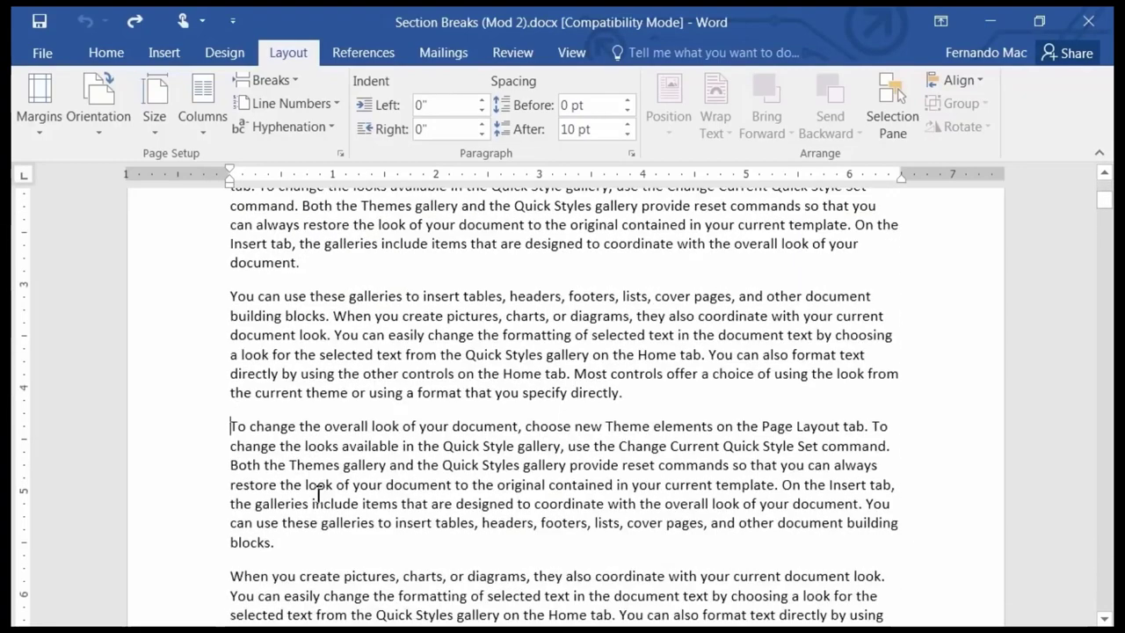
scroll(325, 453, "down", 2)
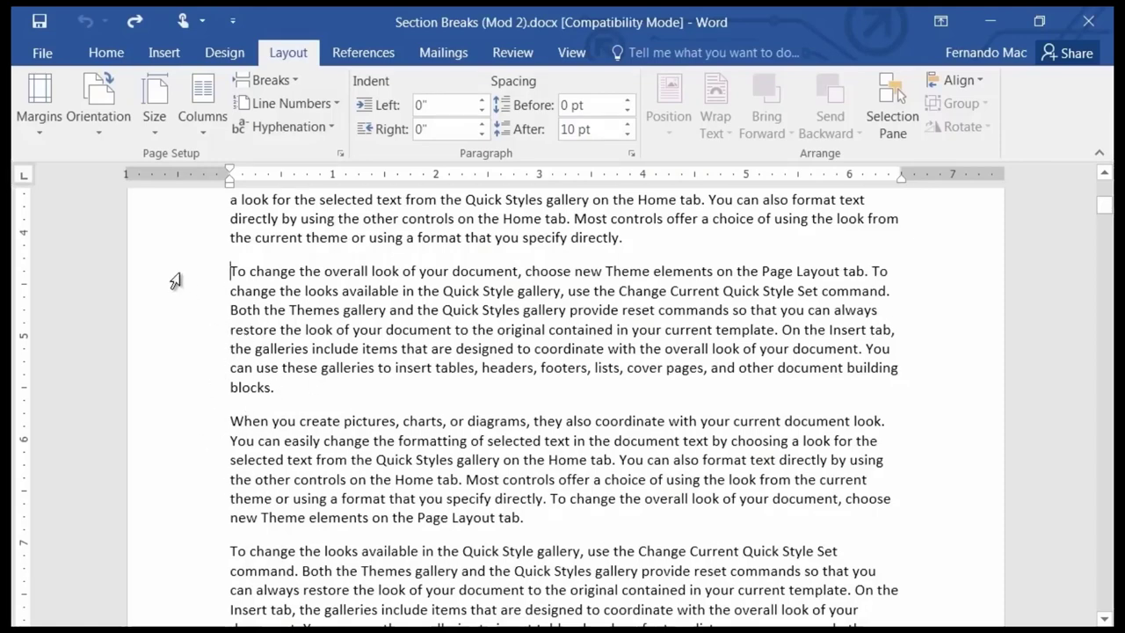
Set the two selected paragraphs in Two columns, then undo it and clear the selection.
left_click_drag(171, 281, 170, 519)
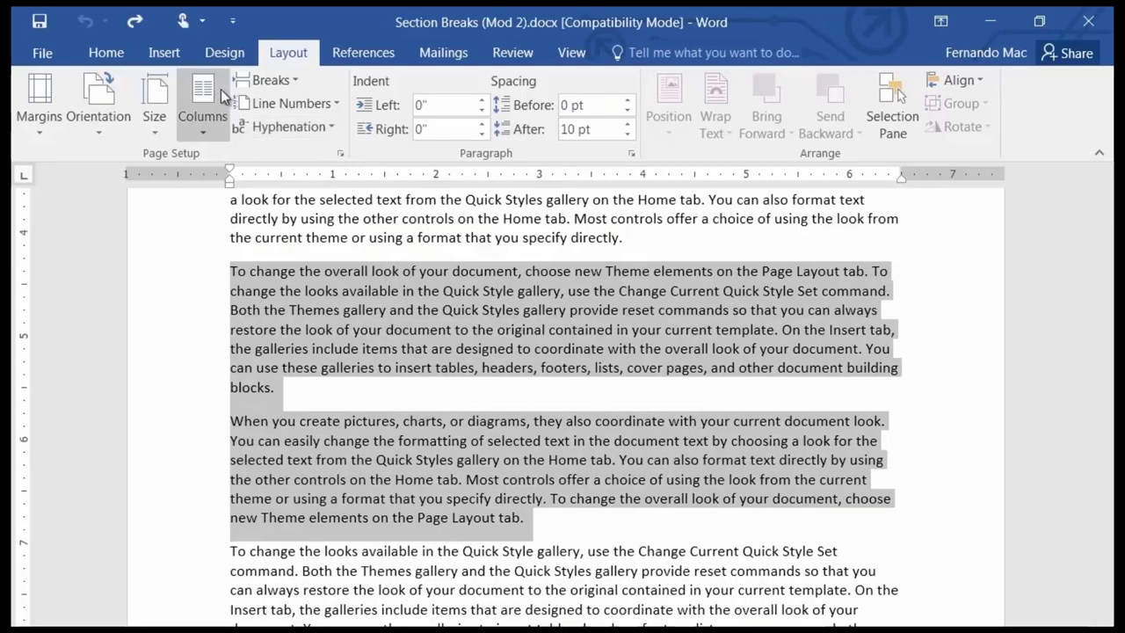
left_click(210, 131)
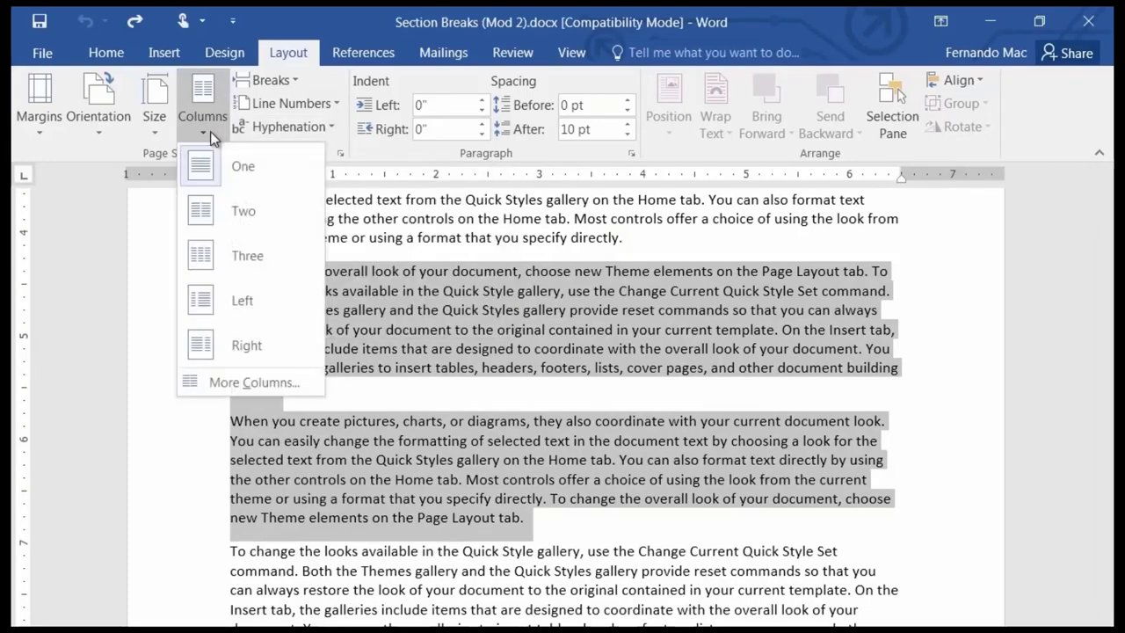
left_click(205, 227)
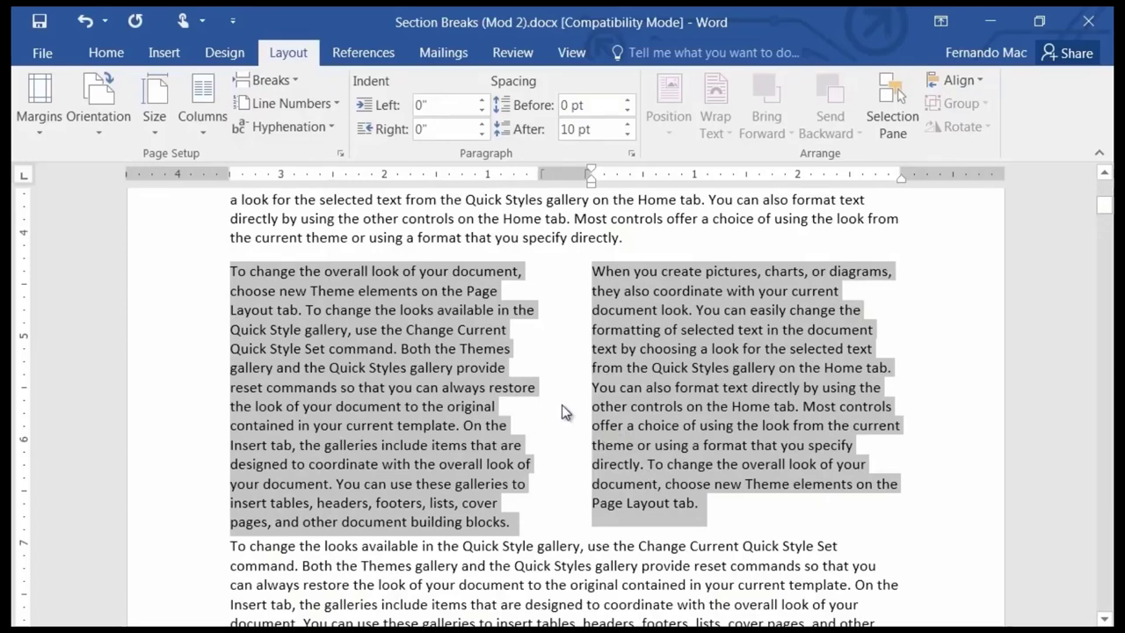
scroll(563, 406, "up", 2)
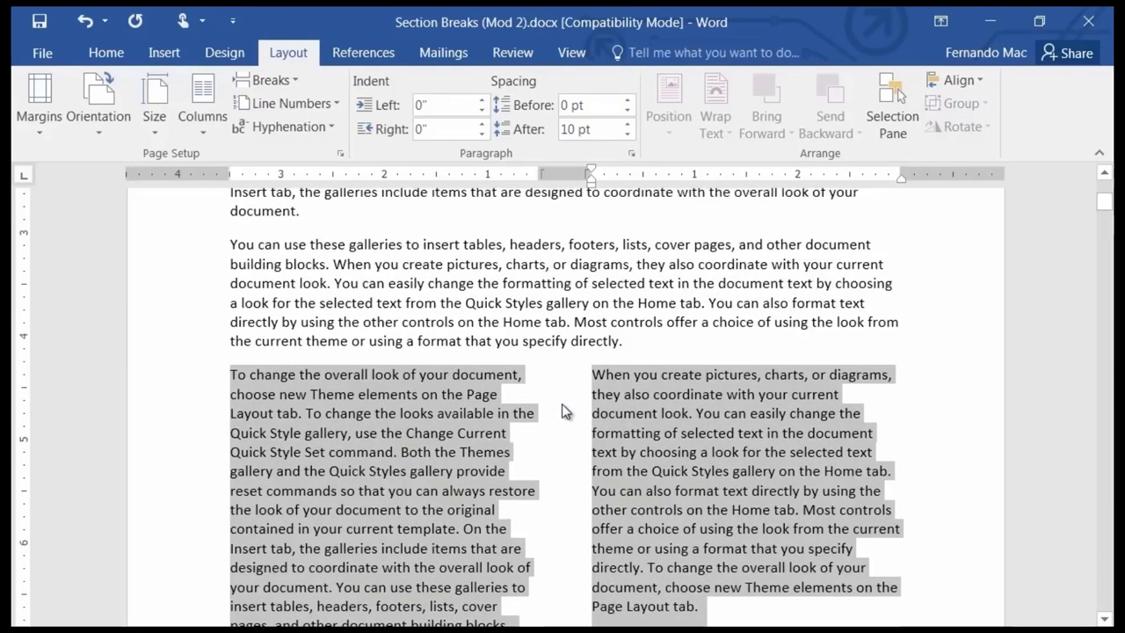
key("ctrl+z")
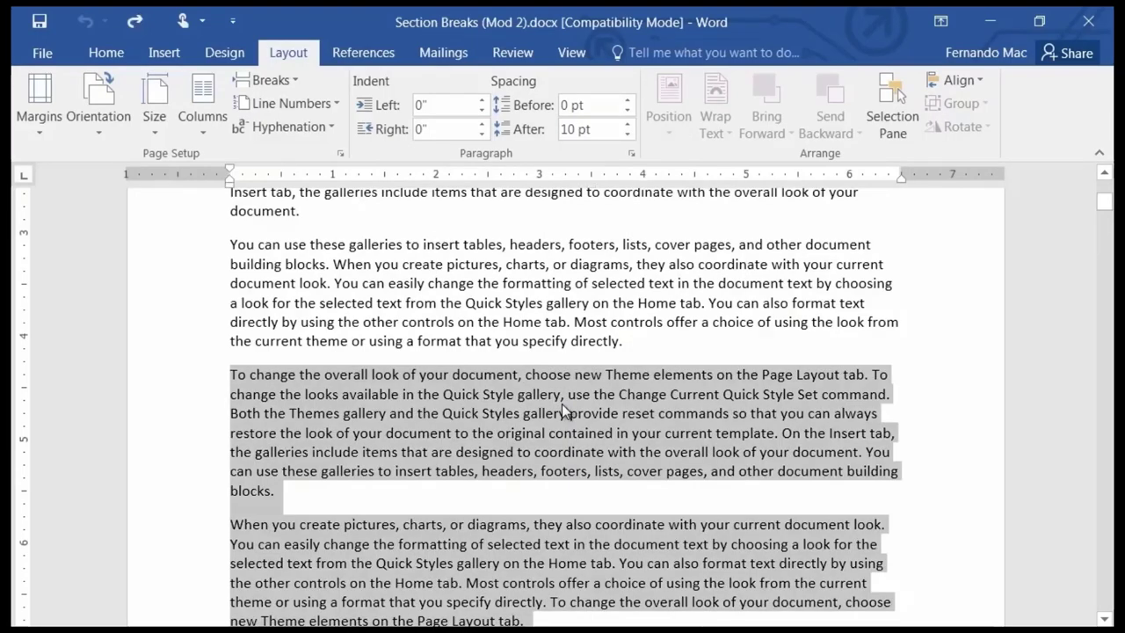
left_click(371, 433)
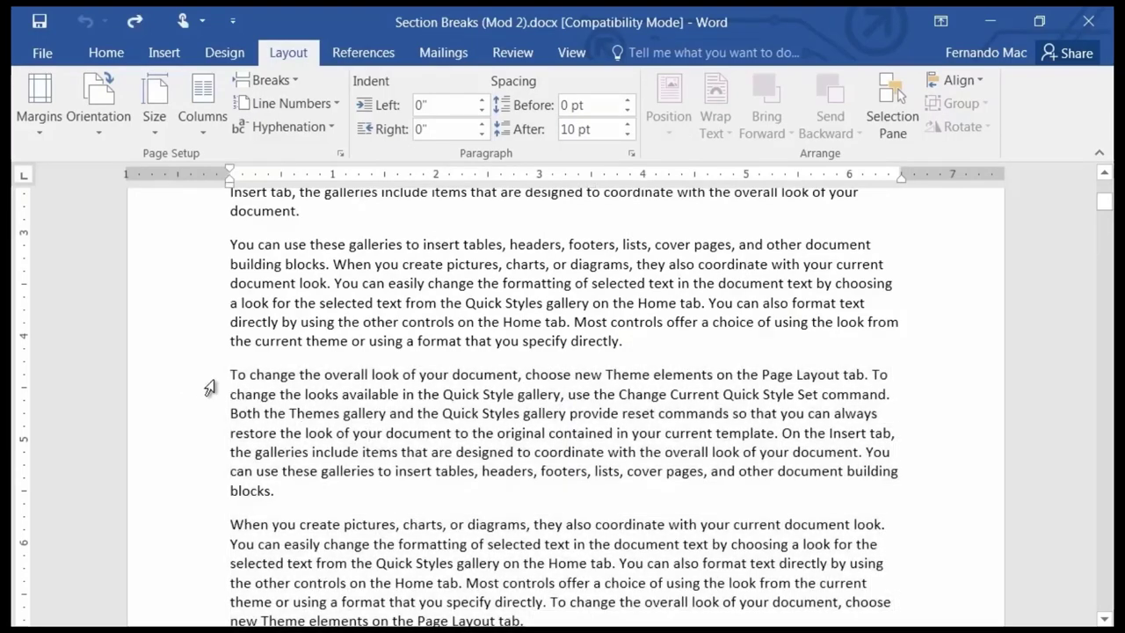
Reselect the 'To change the overall look' and 'When you create pictures' paragraphs and make them Two columns.
scroll(228, 376, "up", 7)
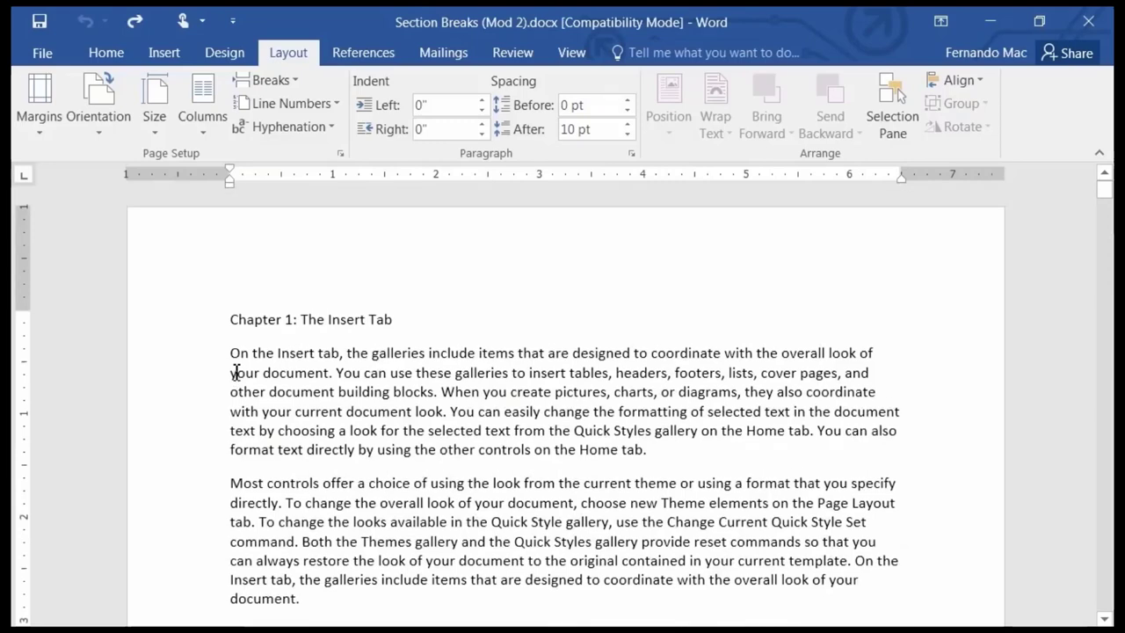
scroll(264, 341, "down", 3)
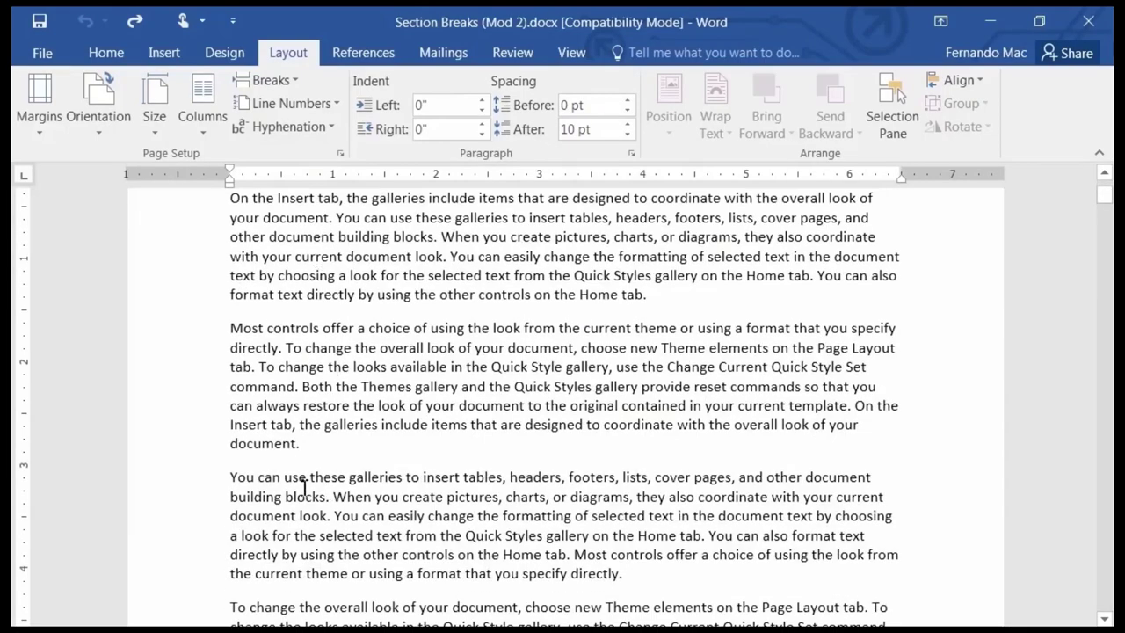
scroll(305, 496, "down", 2)
scroll(305, 497, "down", 1)
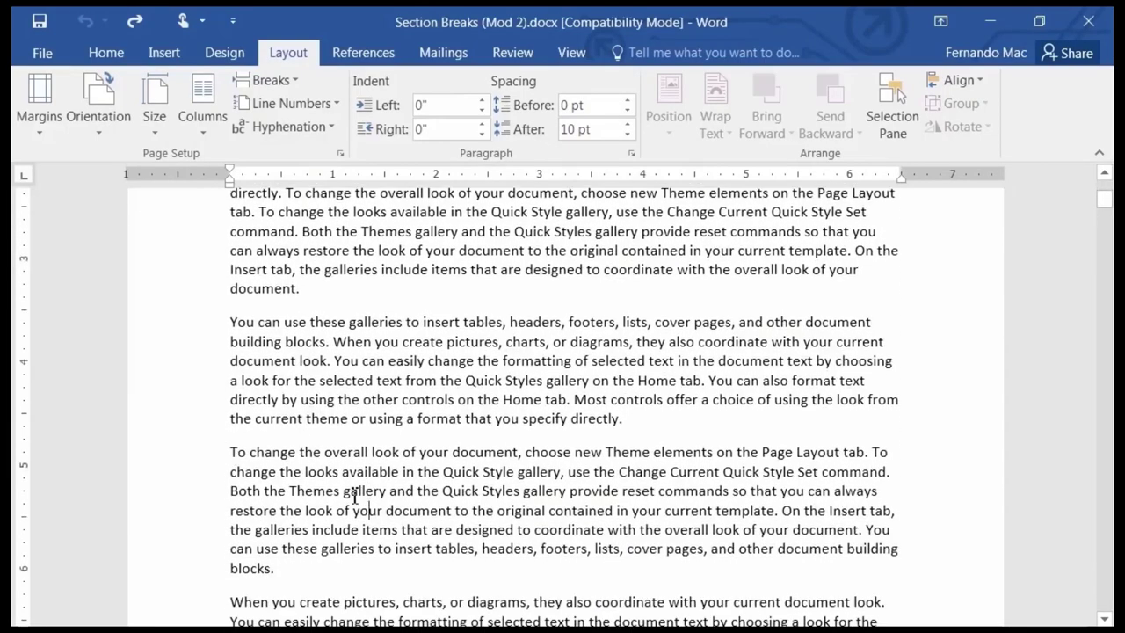
scroll(244, 495, "down", 1)
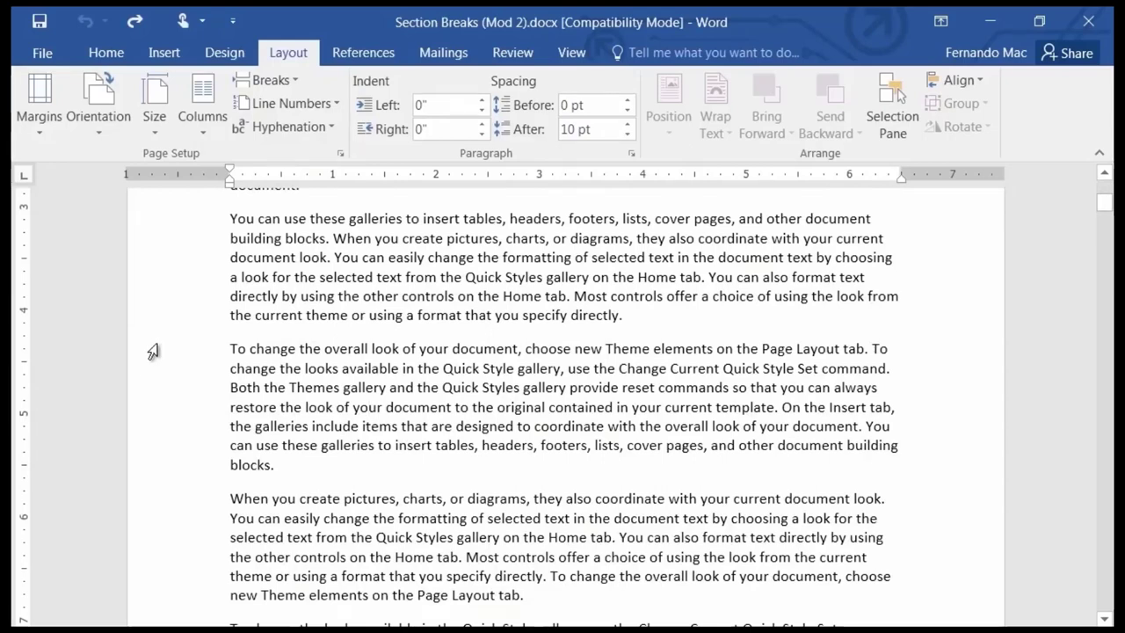
left_click_drag(151, 351, 160, 614)
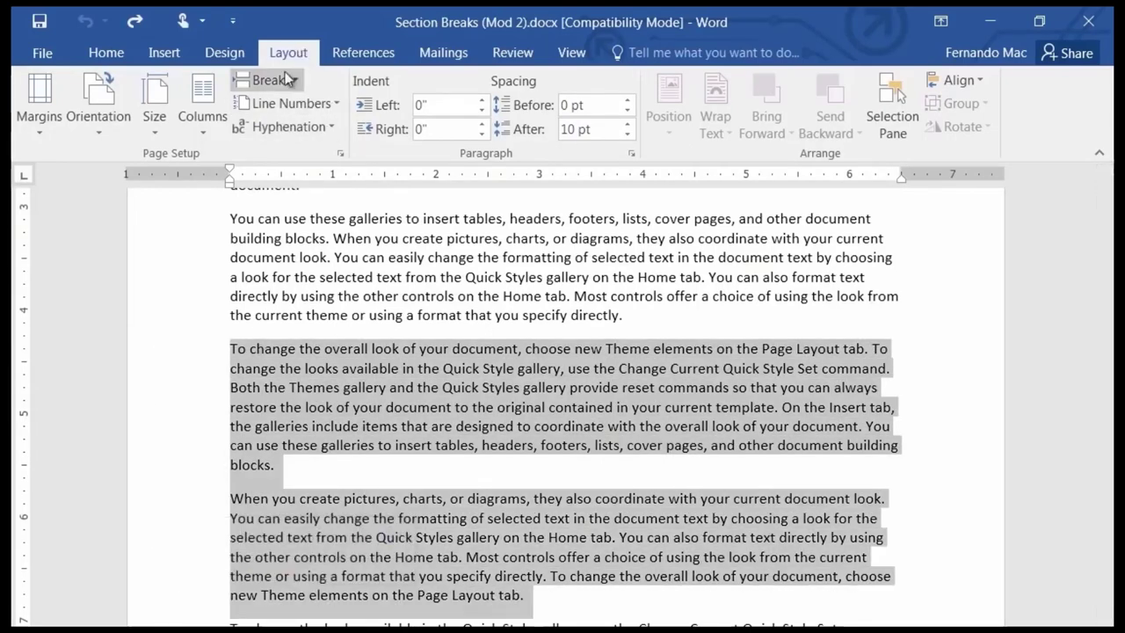
left_click(203, 123)
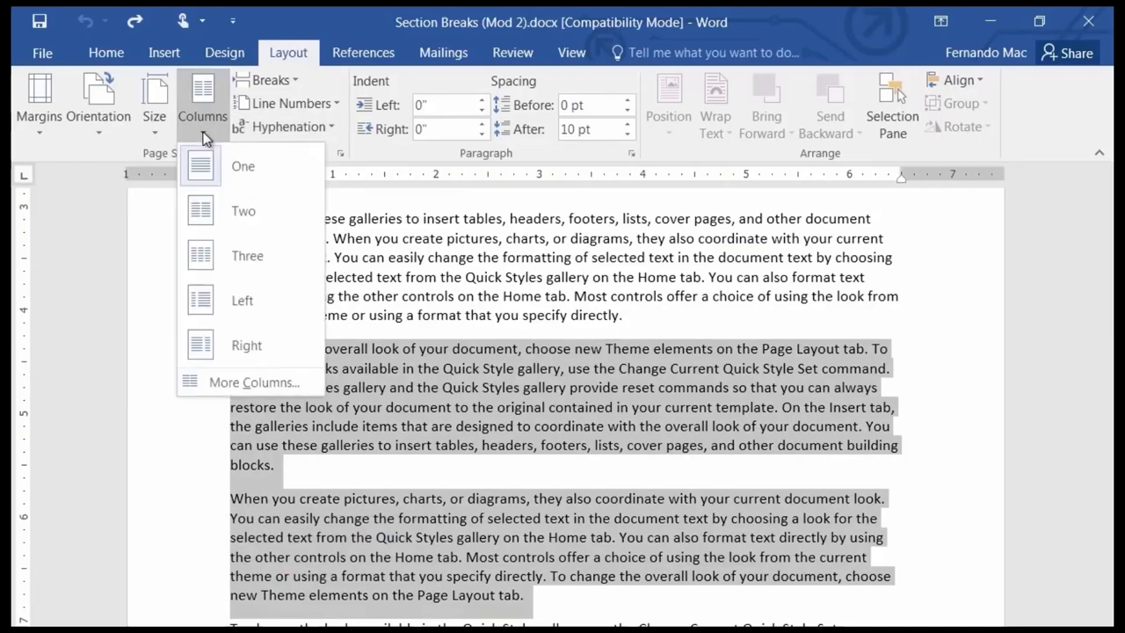
left_click(200, 211)
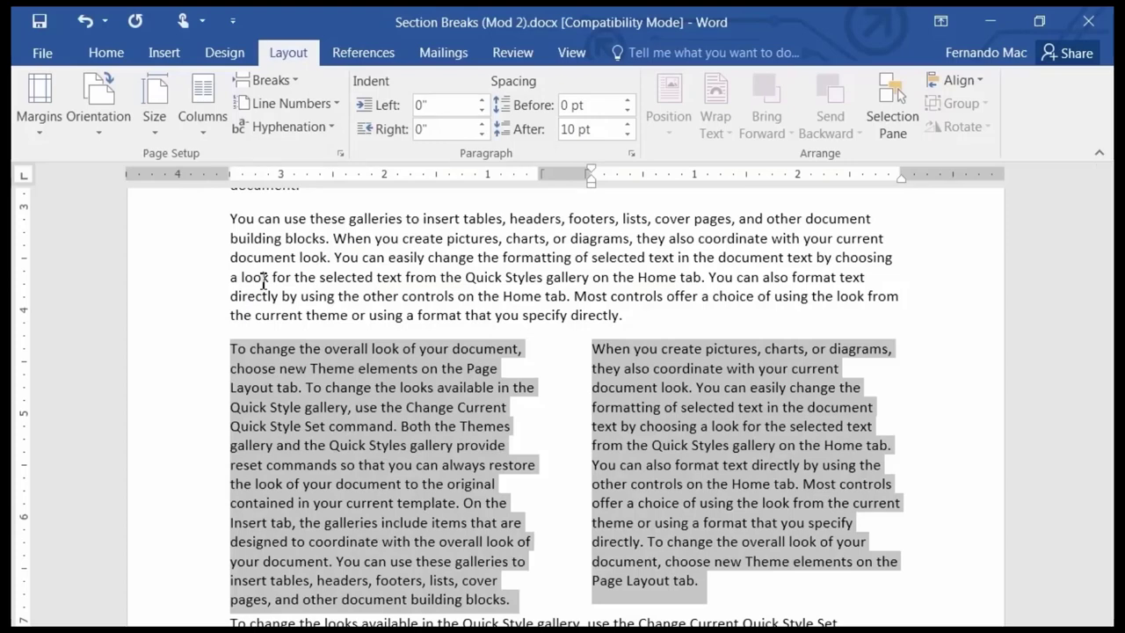
left_click(408, 335)
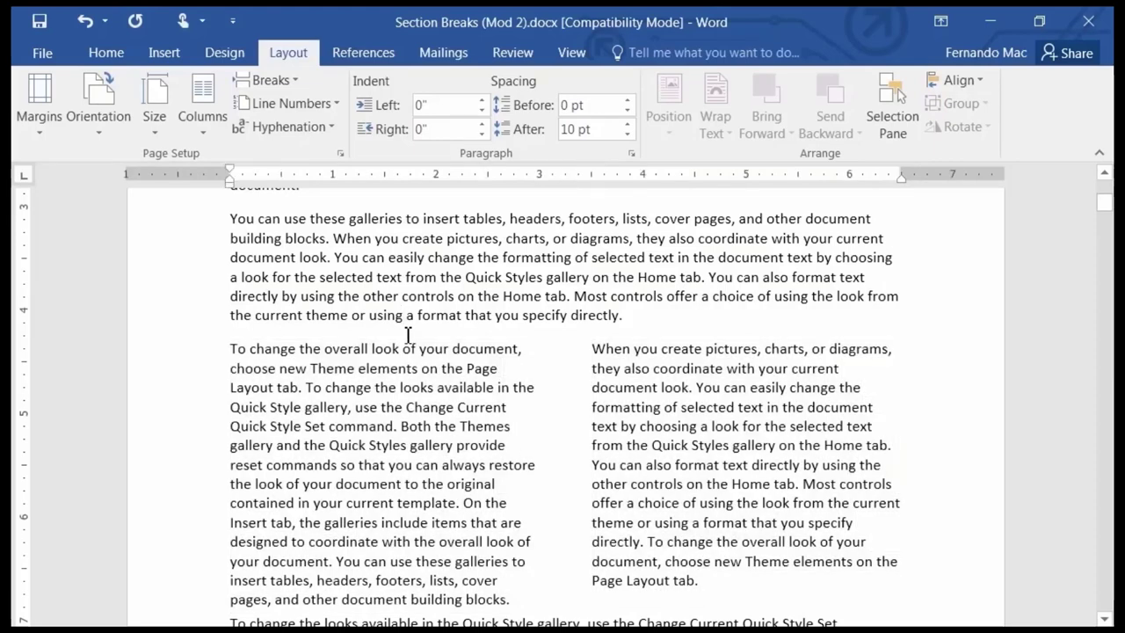
Show formatting marks to reveal the Section Break (Continuous) markers around the two-column paragraphs.
left_click(104, 54)
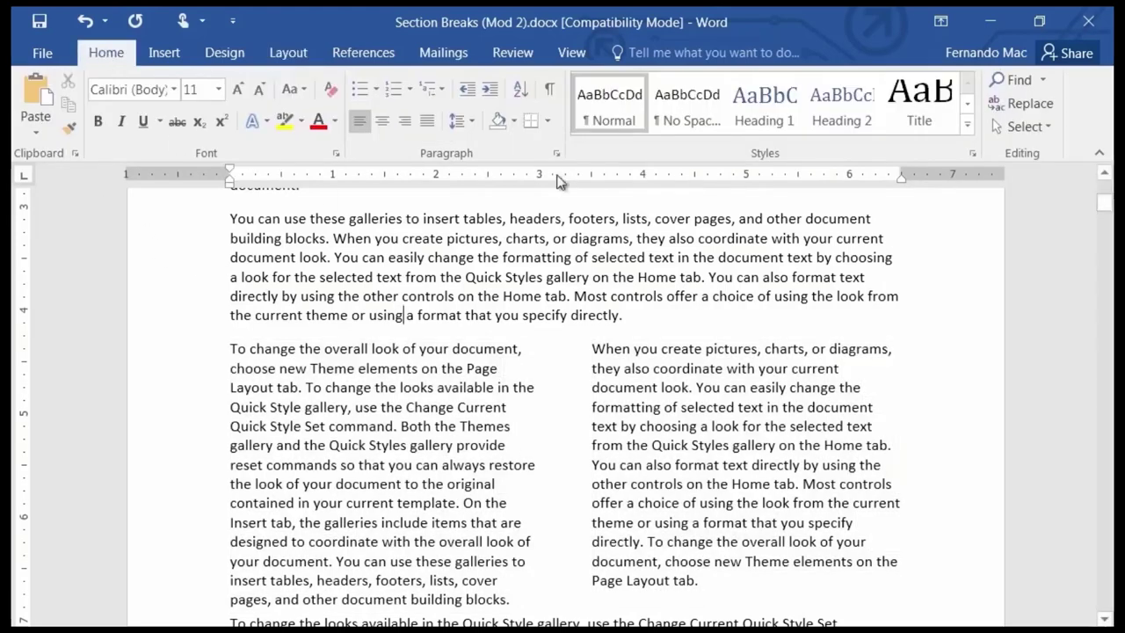
left_click(551, 92)
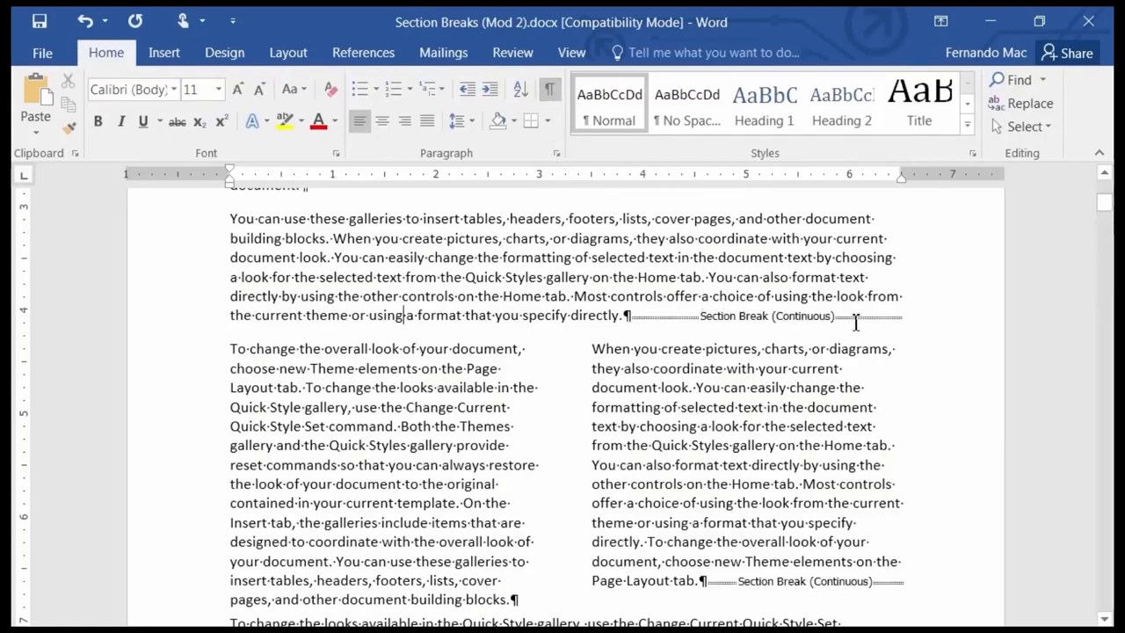
scroll(727, 528, "down", 2)
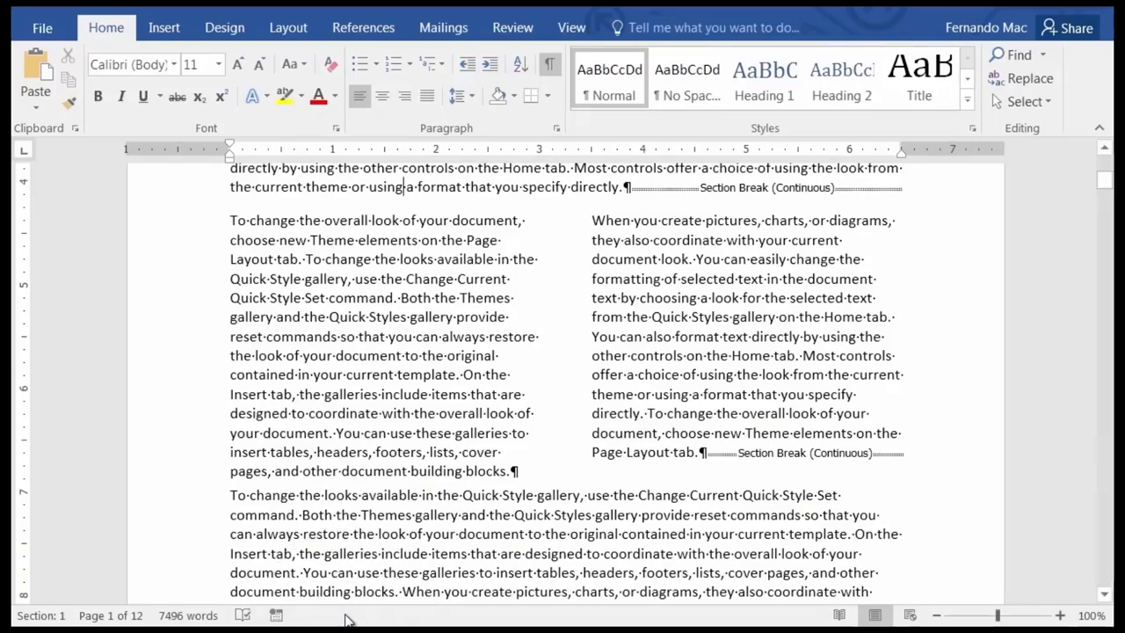
right_click(347, 615)
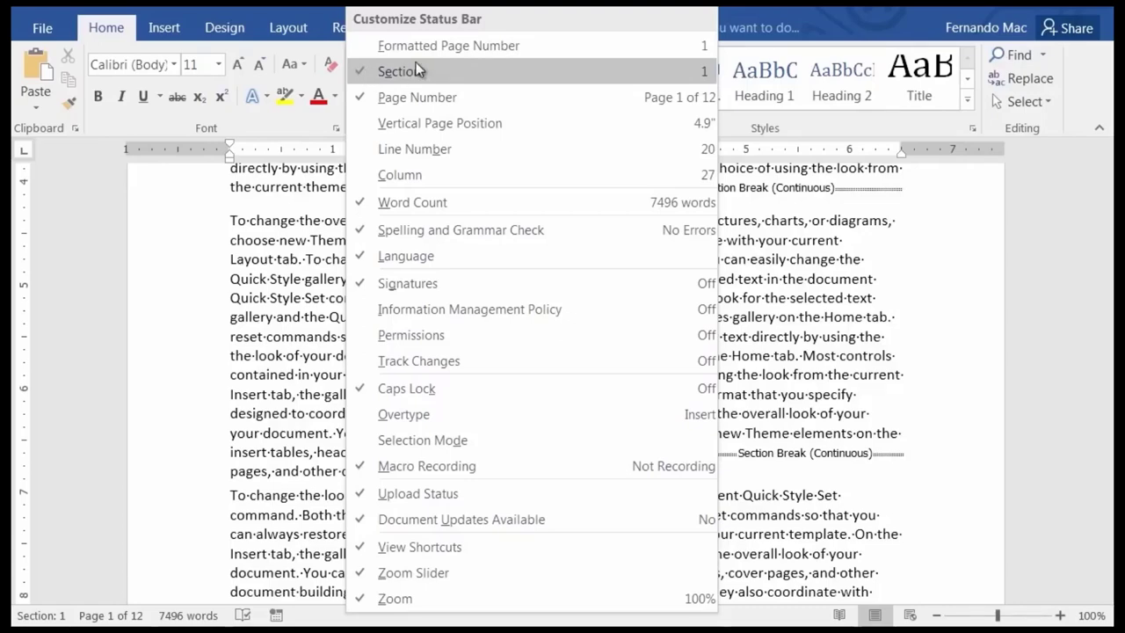
key("Escape")
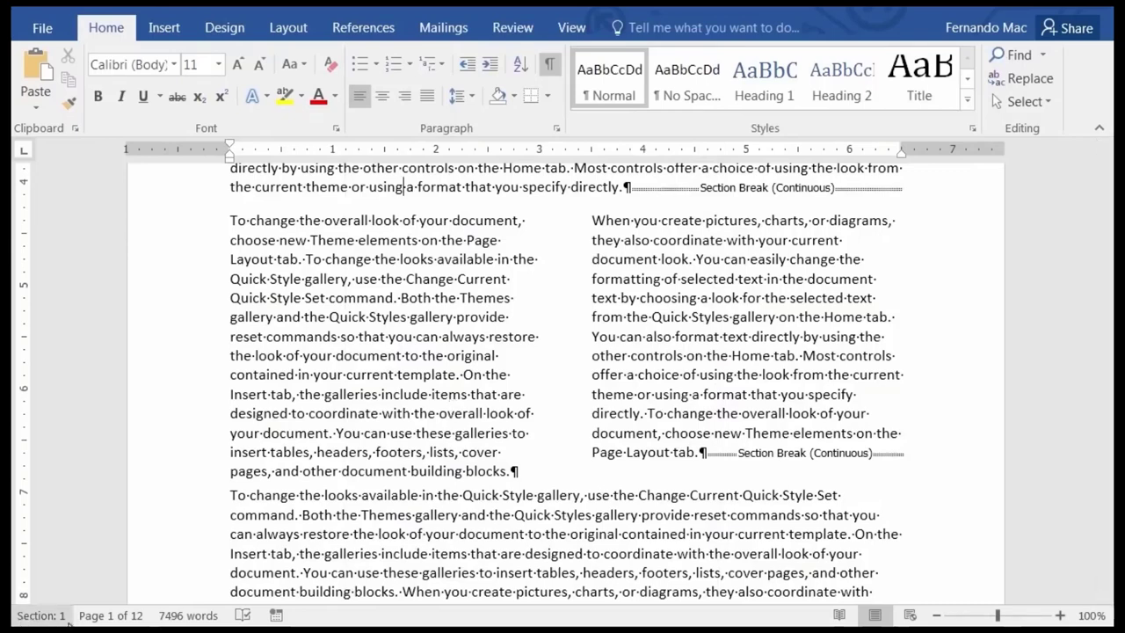
scroll(504, 368, "up", 2)
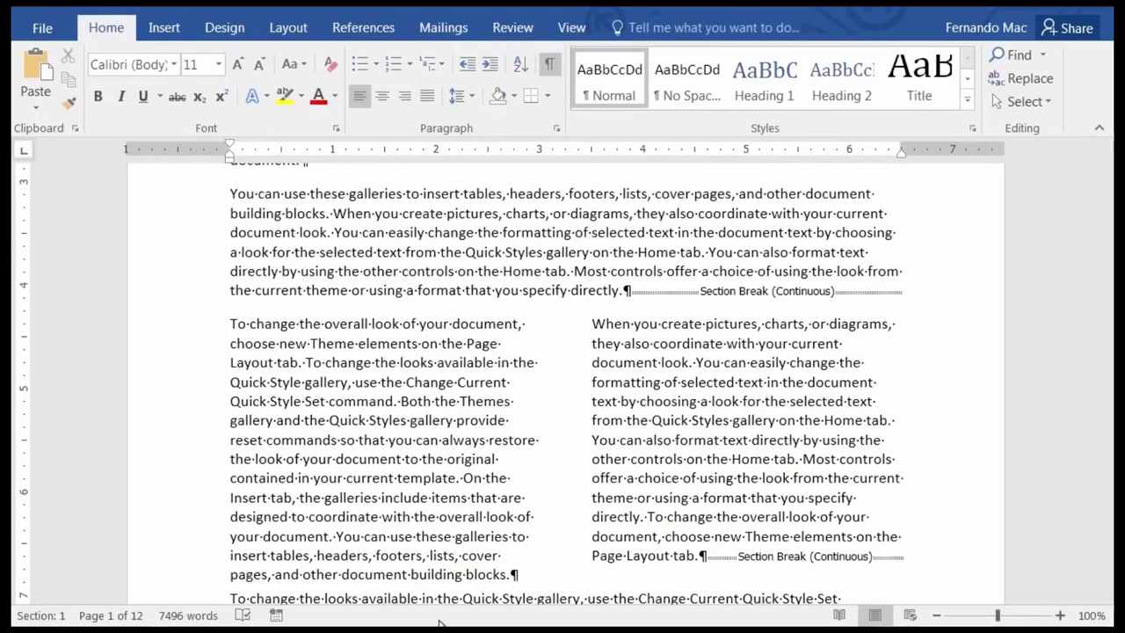
right_click(473, 618)
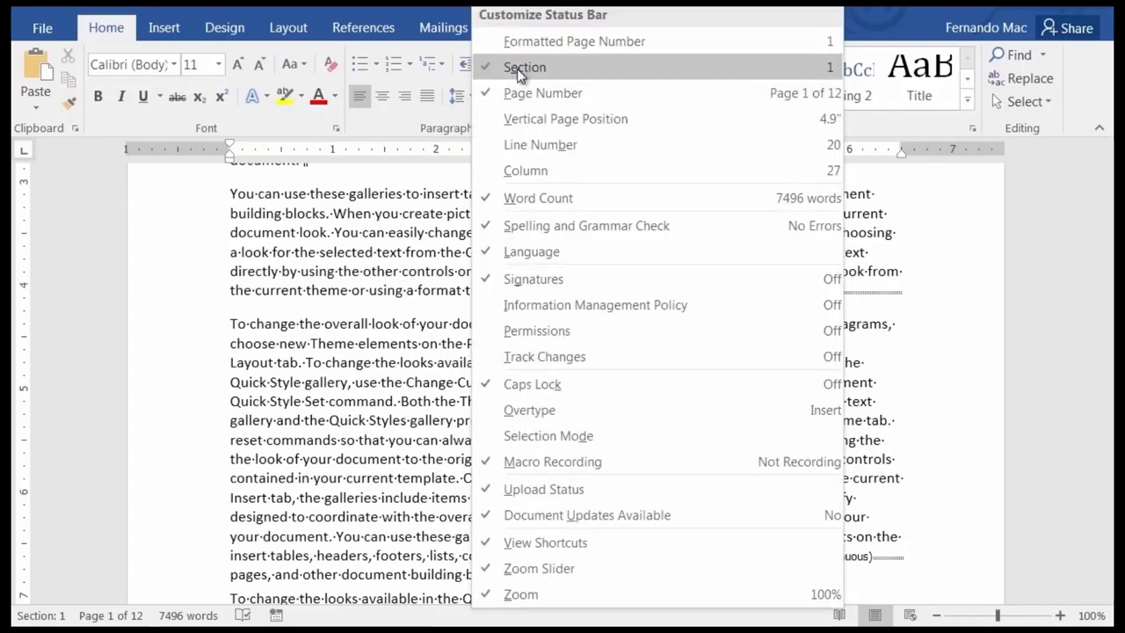
left_click(366, 439)
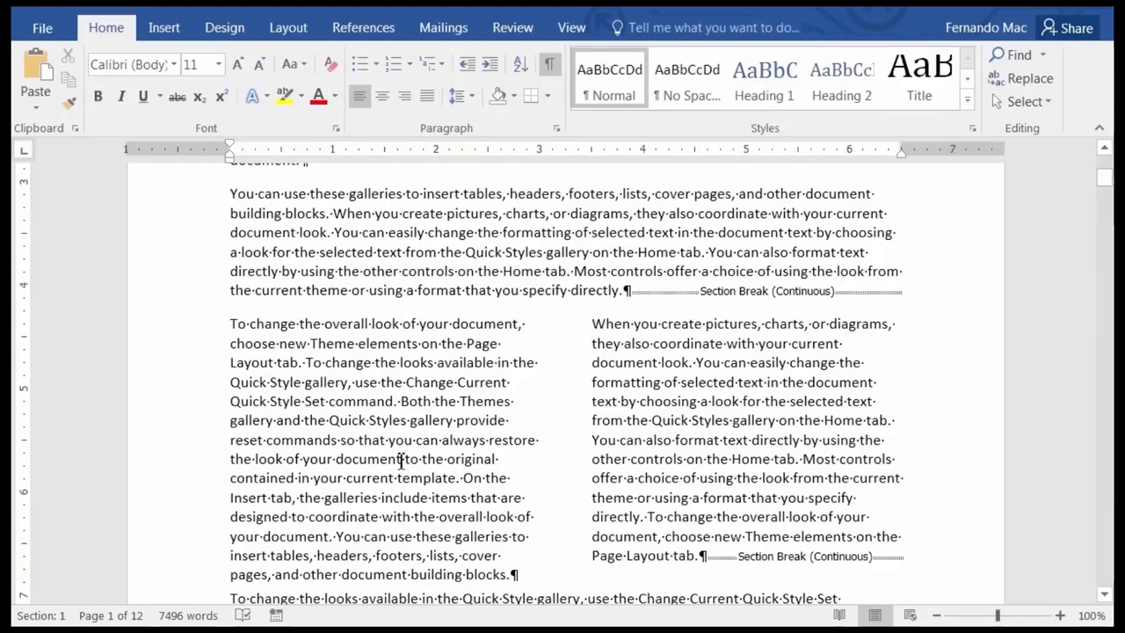
scroll(397, 396, "up", 1)
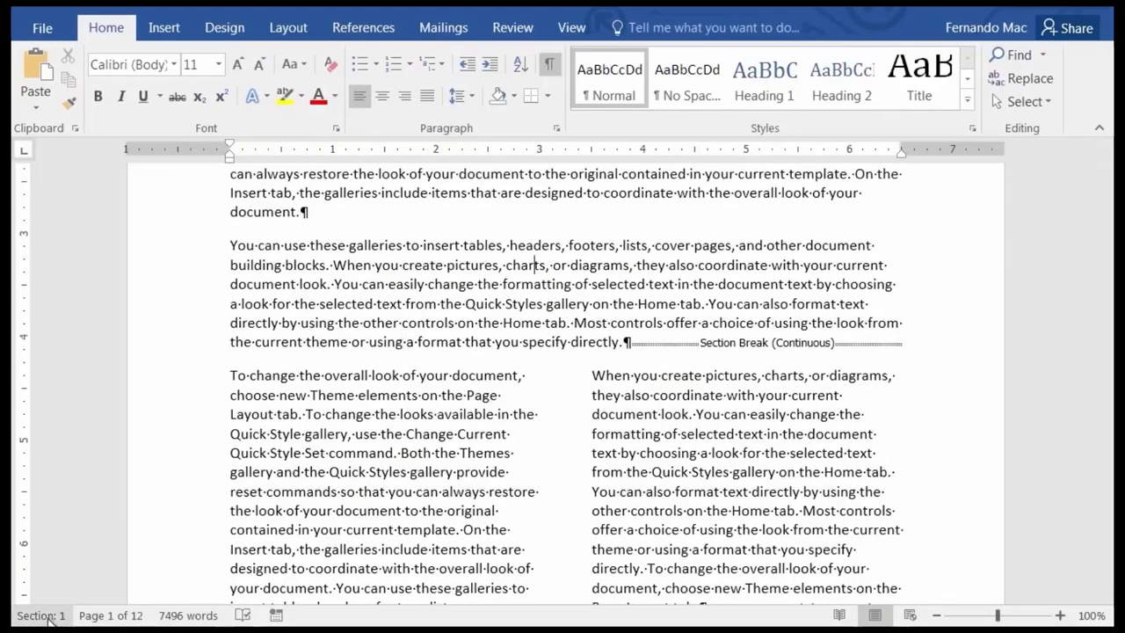
scroll(398, 435, "down", 1)
scroll(397, 435, "down", 2)
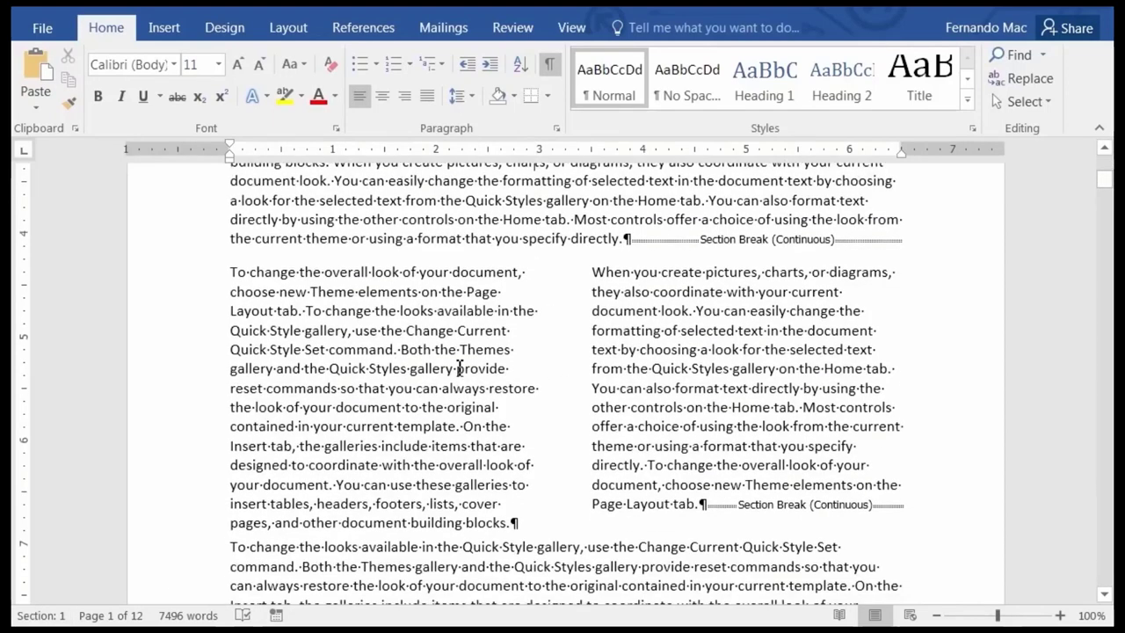
Check the status bar: the two-column text reads Section 2, the paragraph below Section 3.
left_click(458, 368)
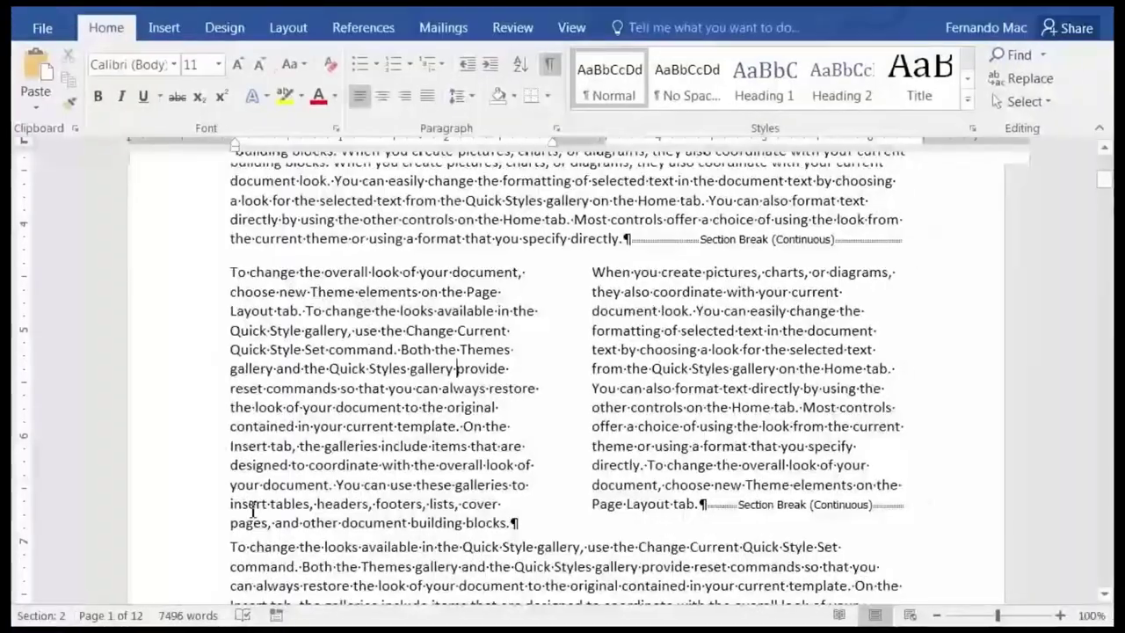
scroll(492, 343, "down", 3)
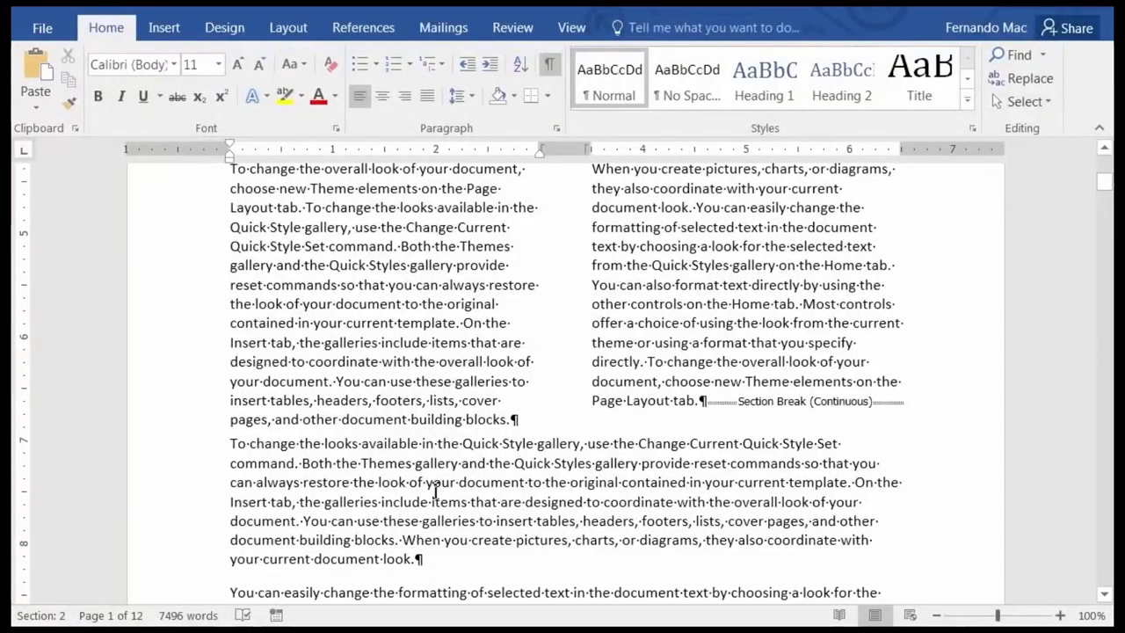
left_click(436, 489)
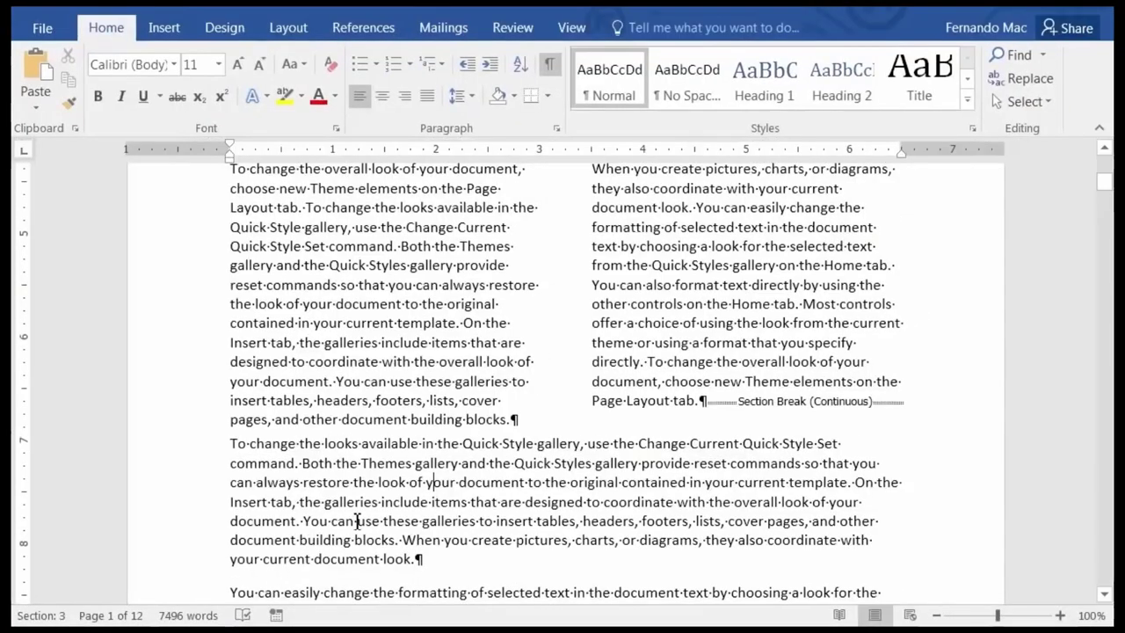
scroll(440, 475, "up", 4)
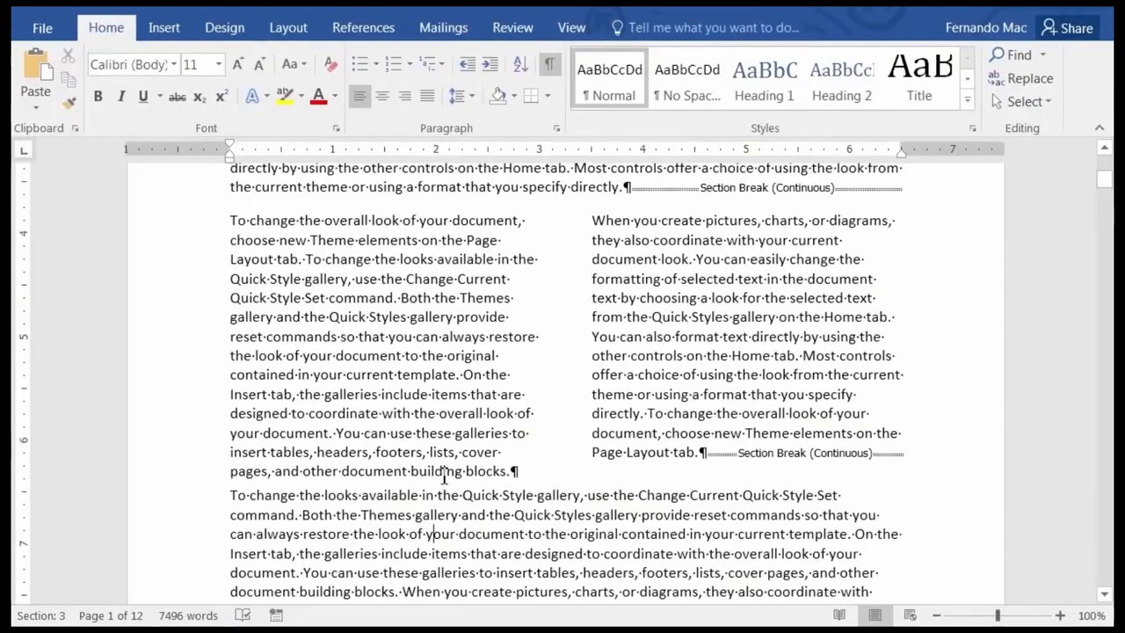
scroll(440, 466, "up", 1)
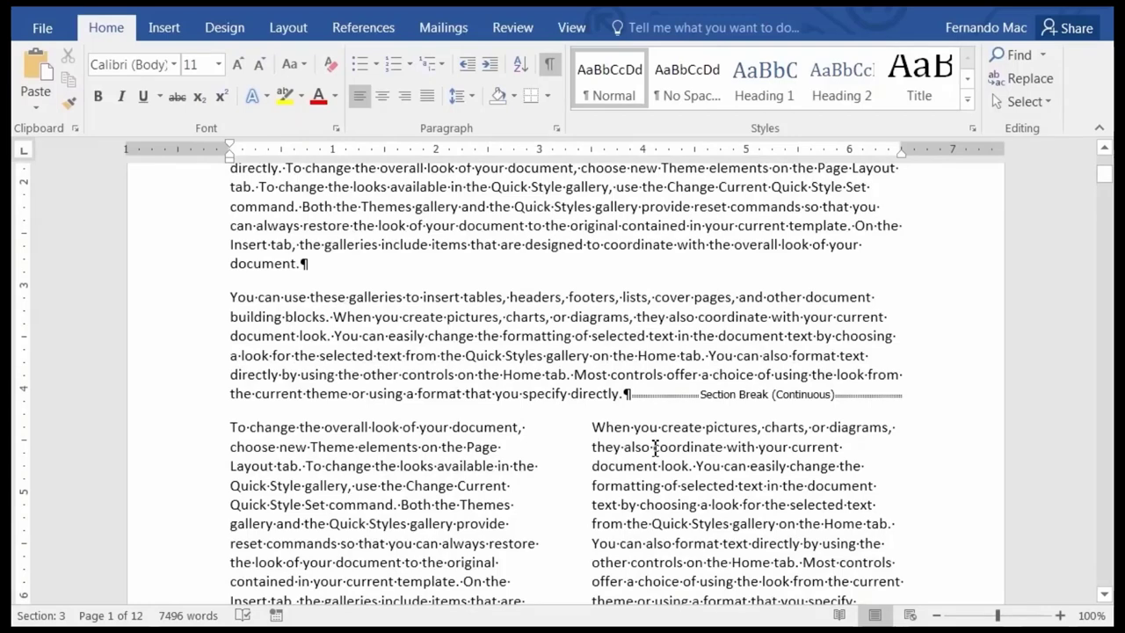
scroll(655, 448, "down", 5)
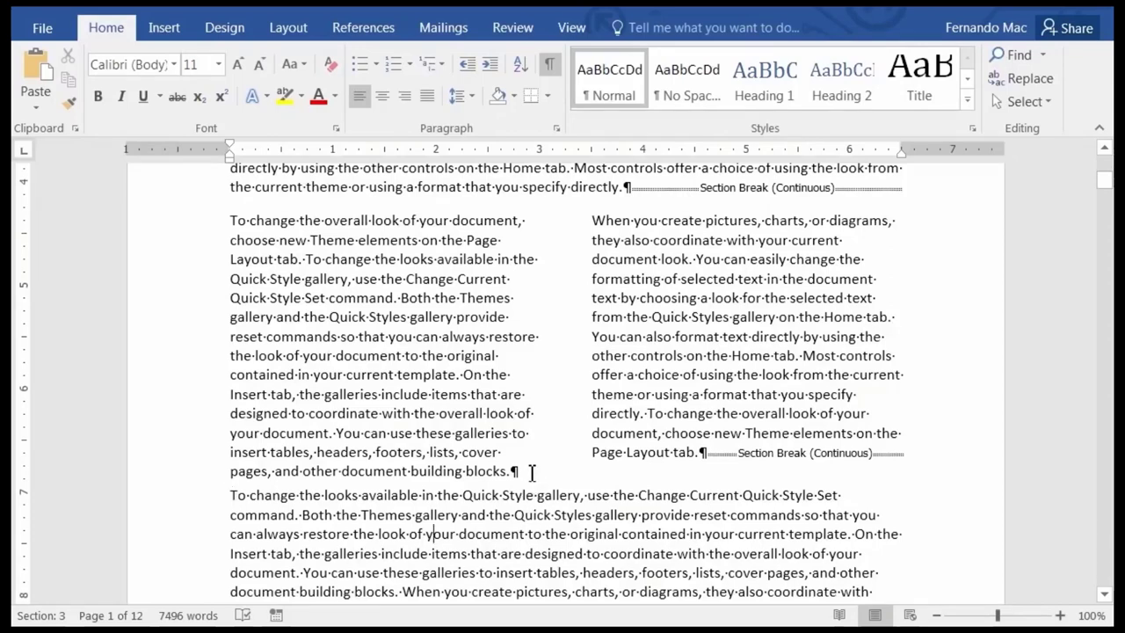
Insert a blank paragraph before the full-width text after the columns, then turn off Show/Hide ¶.
left_click(228, 494)
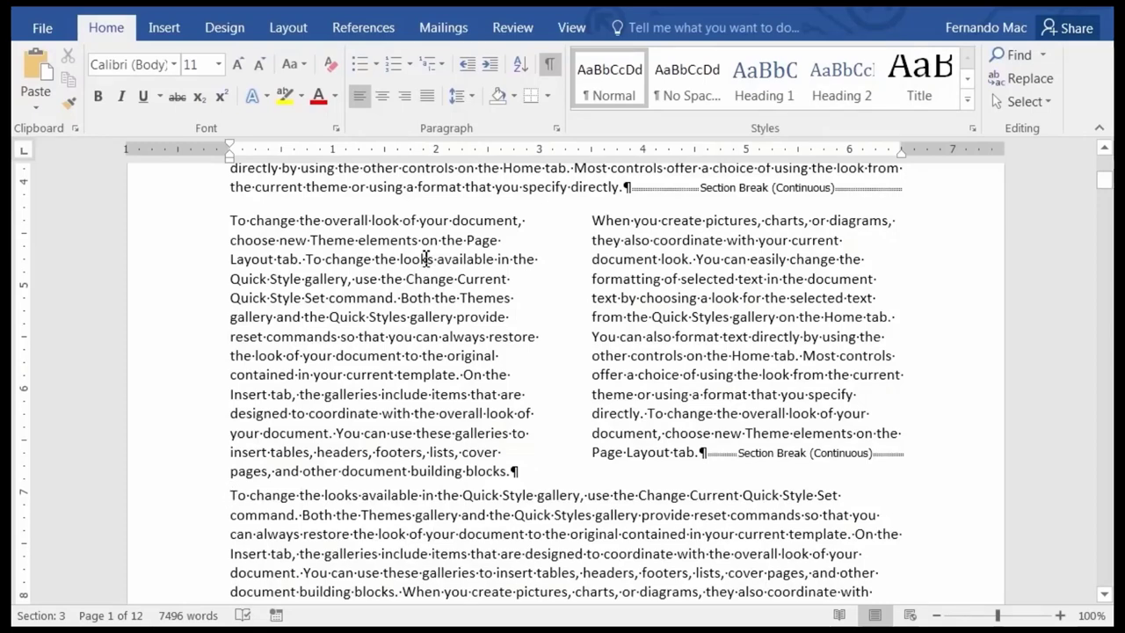
key("Return")
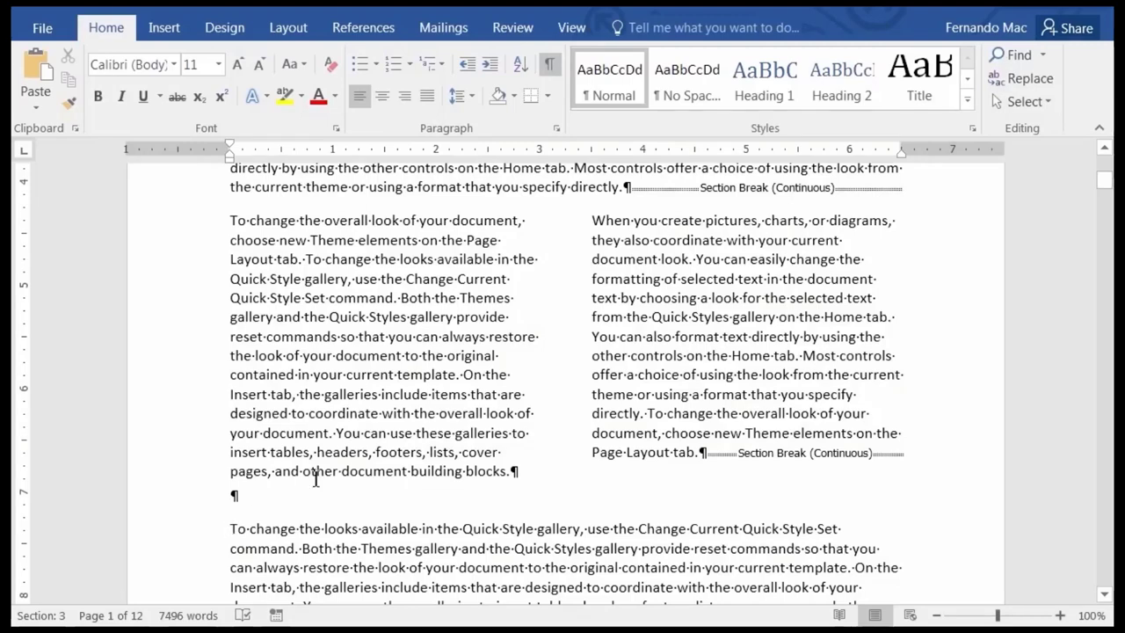
left_click(548, 65)
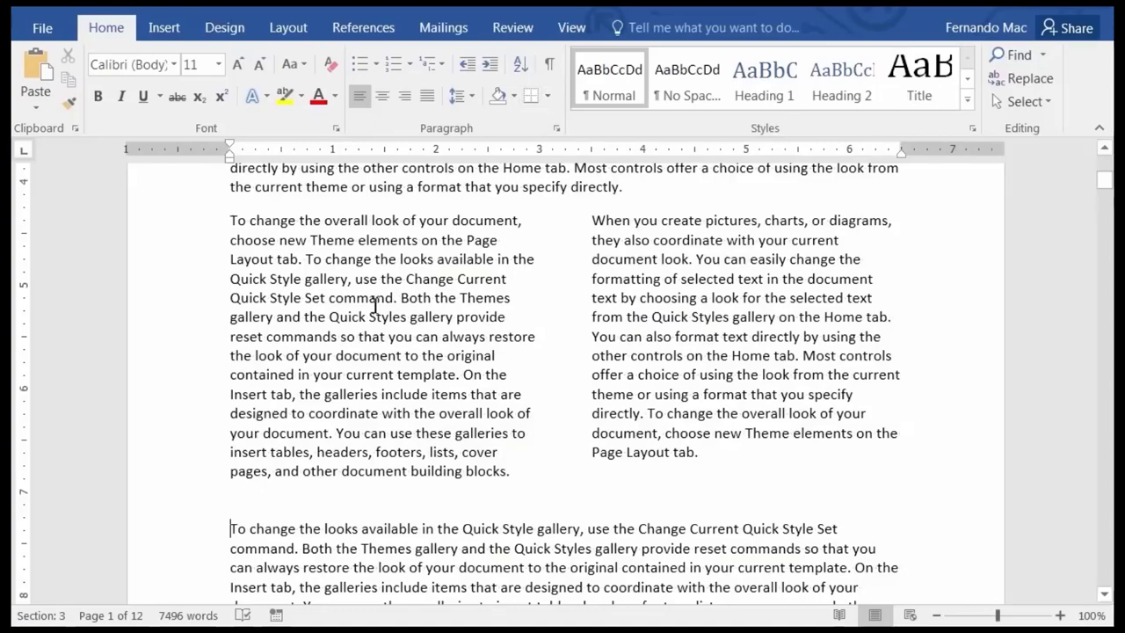
scroll(382, 326, "down", 5)
scroll(384, 332, "down", 5)
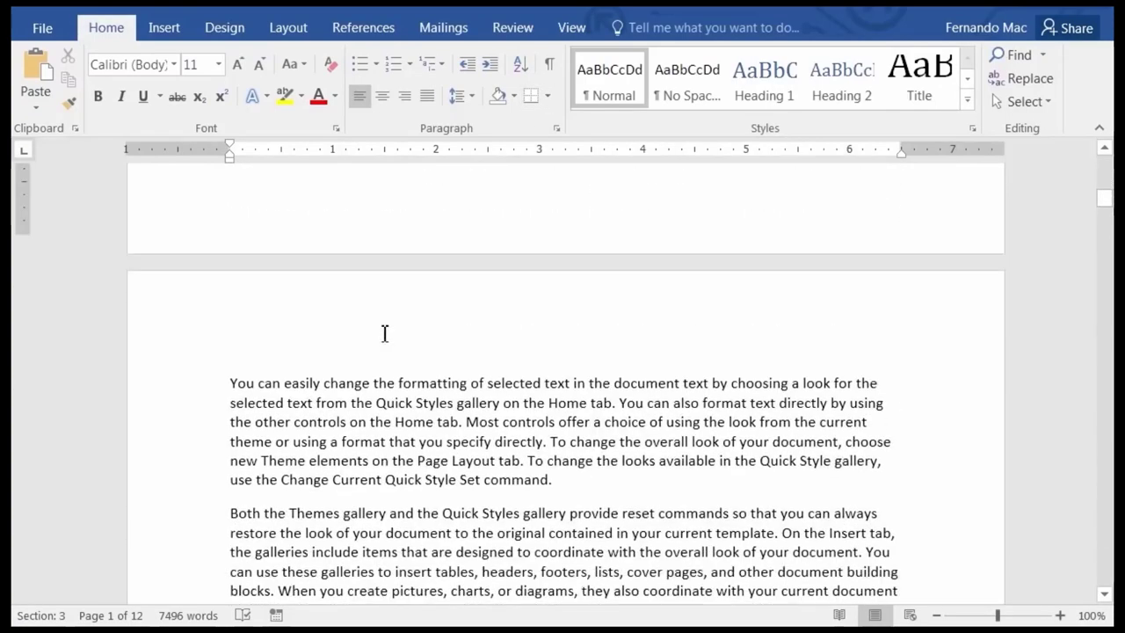
scroll(384, 342, "down", 20)
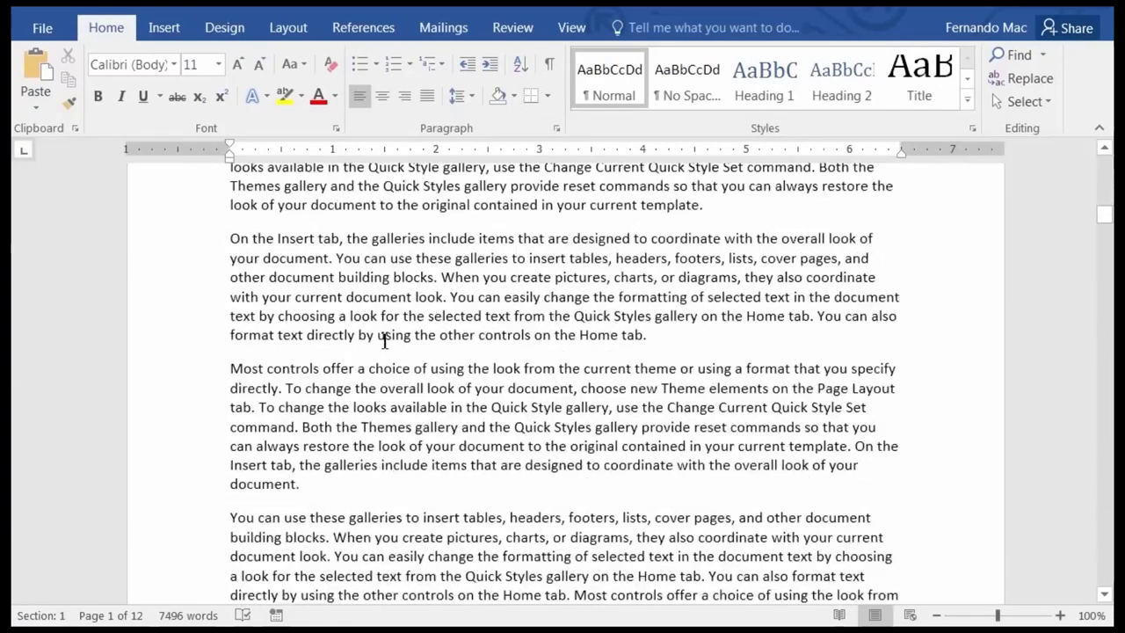
scroll(383, 343, "down", 2)
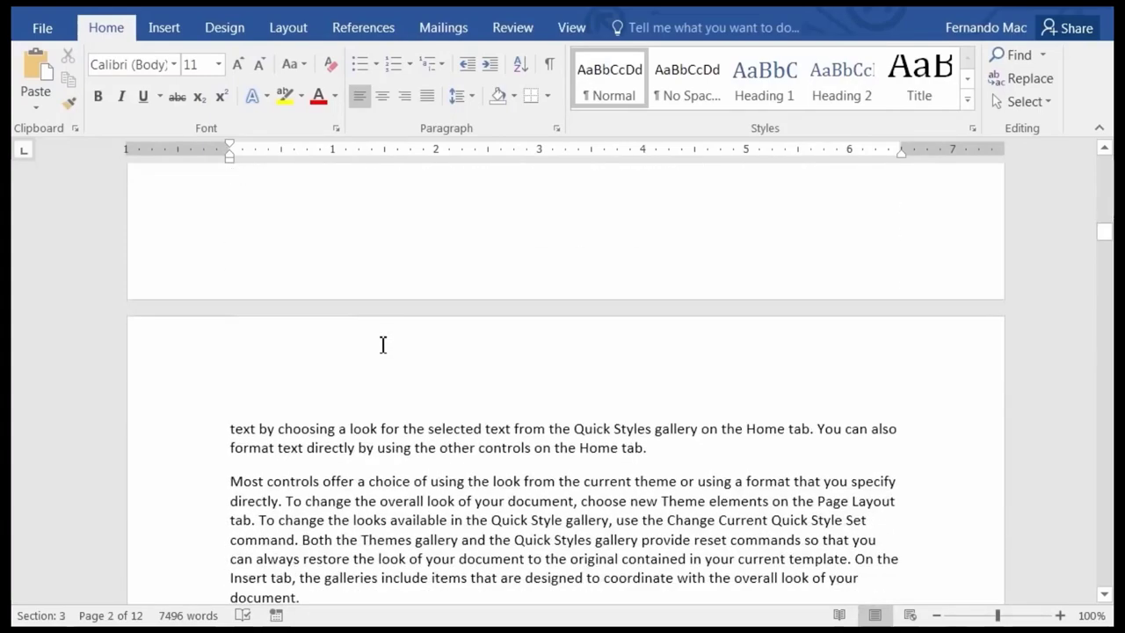
scroll(383, 344, "down", 15)
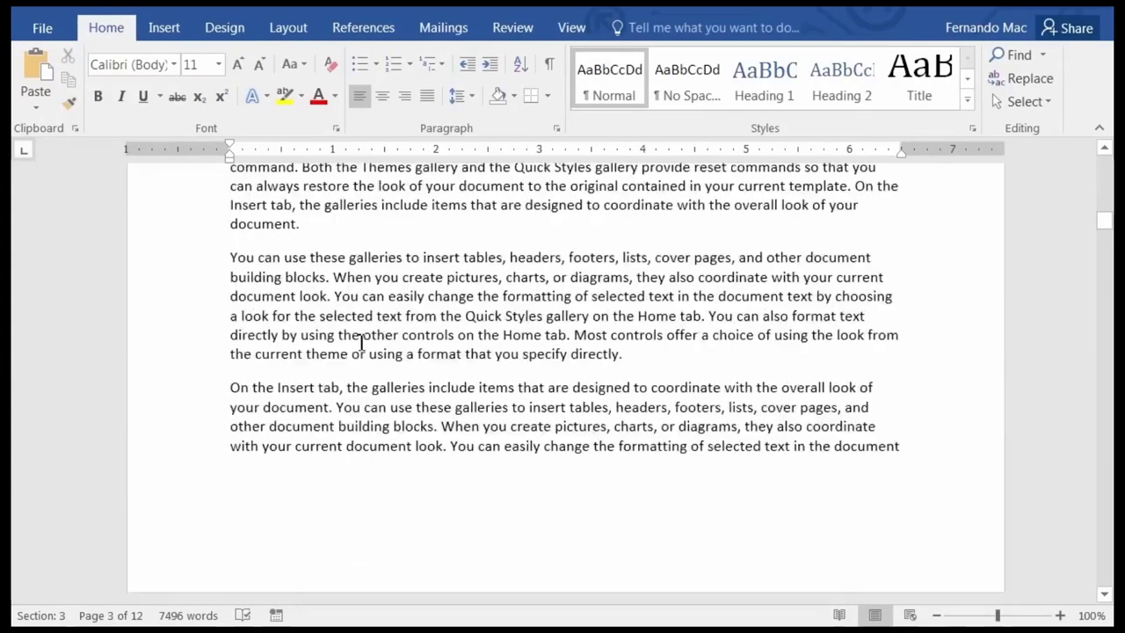
scroll(360, 343, "down", 6)
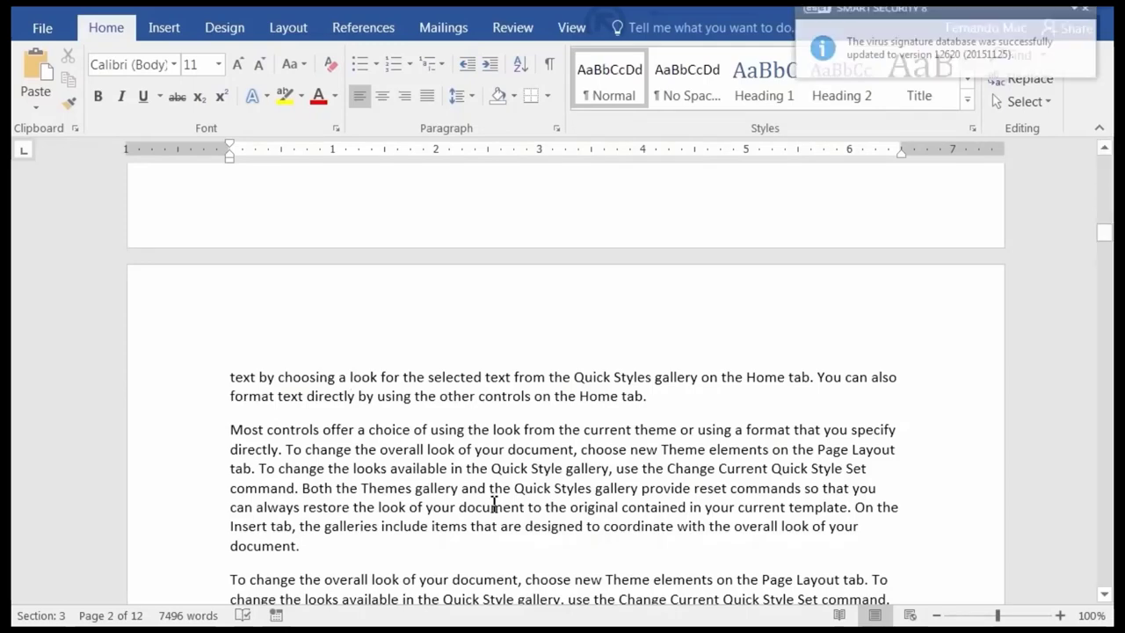
scroll(494, 486, "up", 1)
scroll(494, 486, "up", 8)
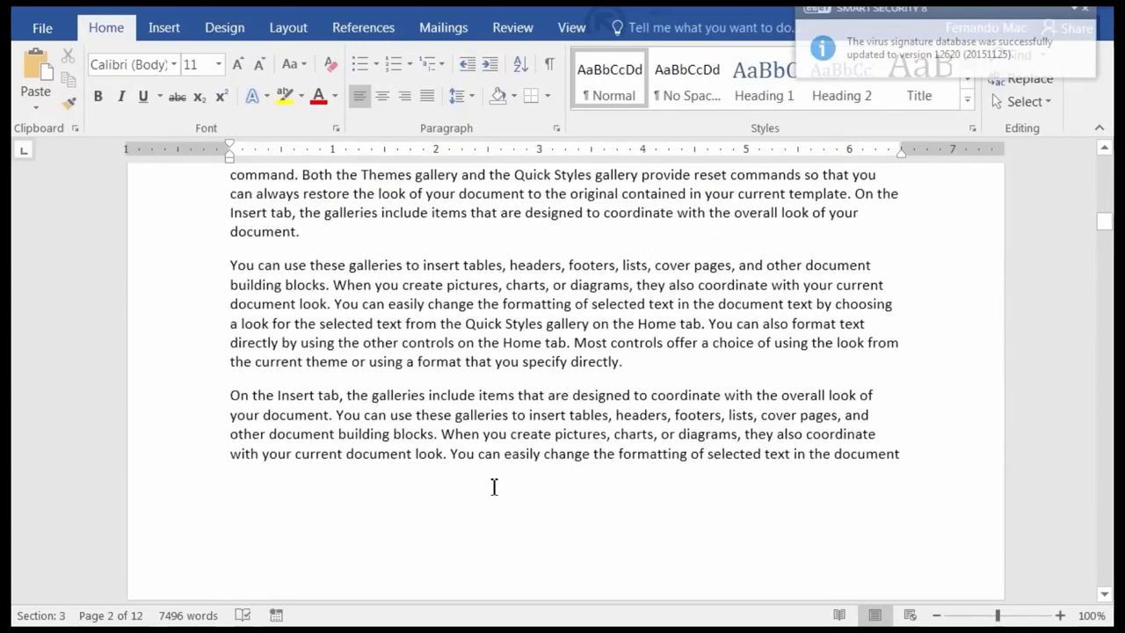
scroll(494, 487, "up", 10)
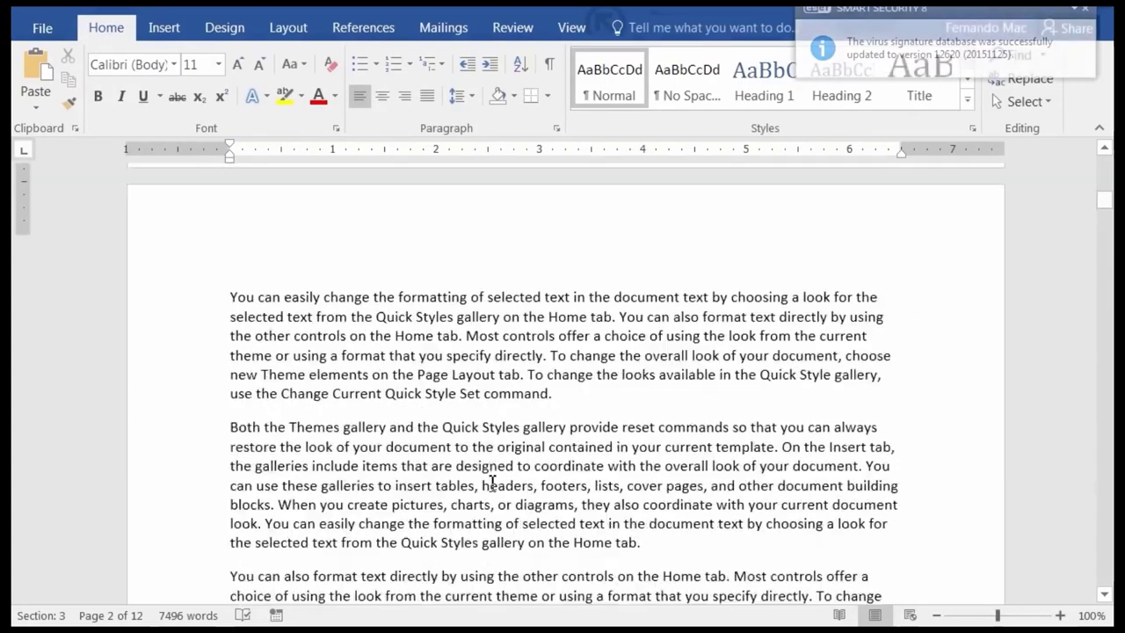
scroll(490, 471, "up", 10)
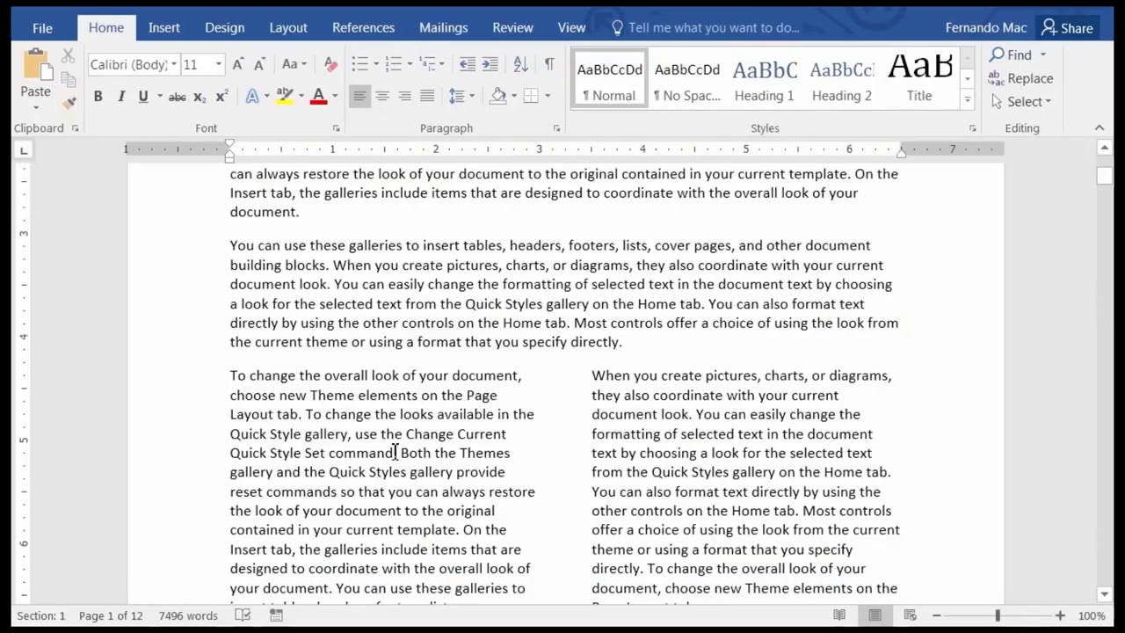
scroll(396, 452, "up", 3)
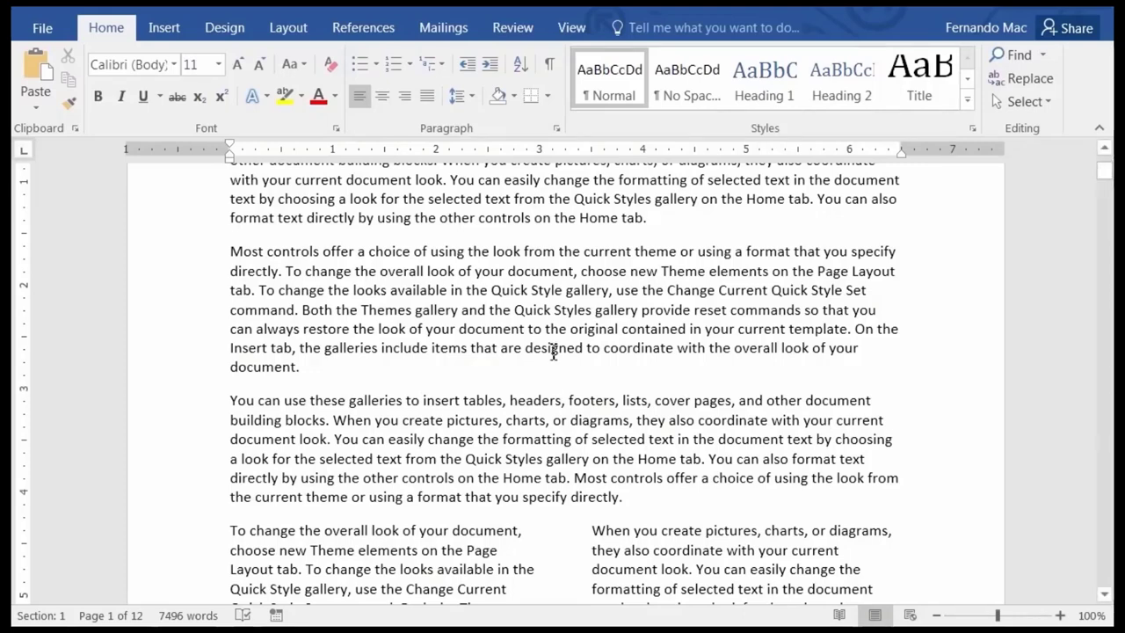
left_click(472, 291)
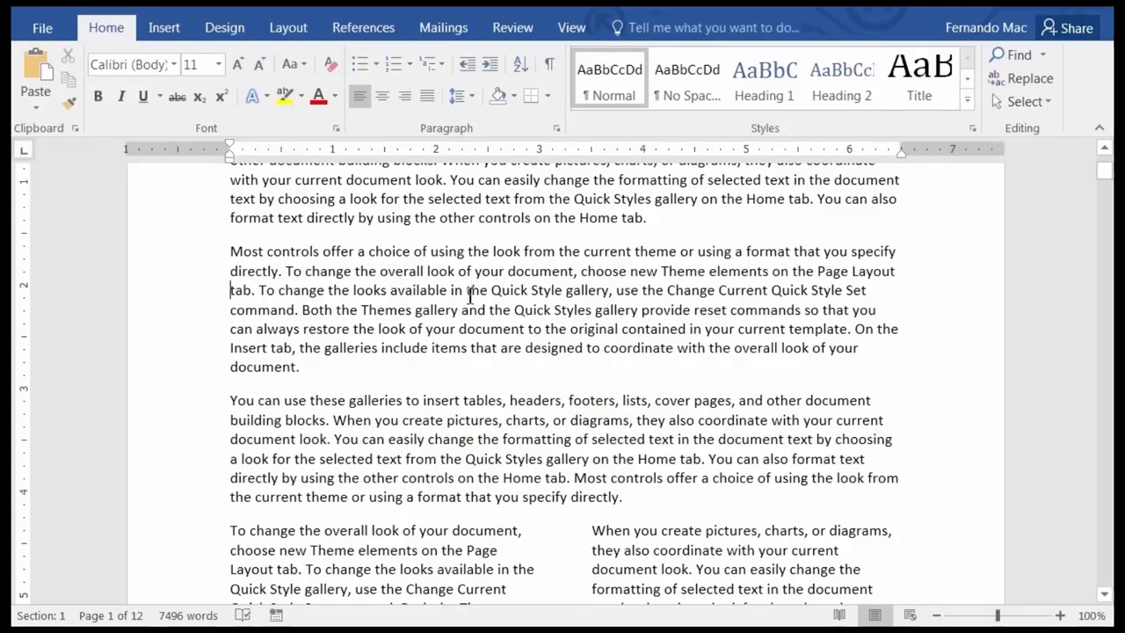
left_click(358, 295)
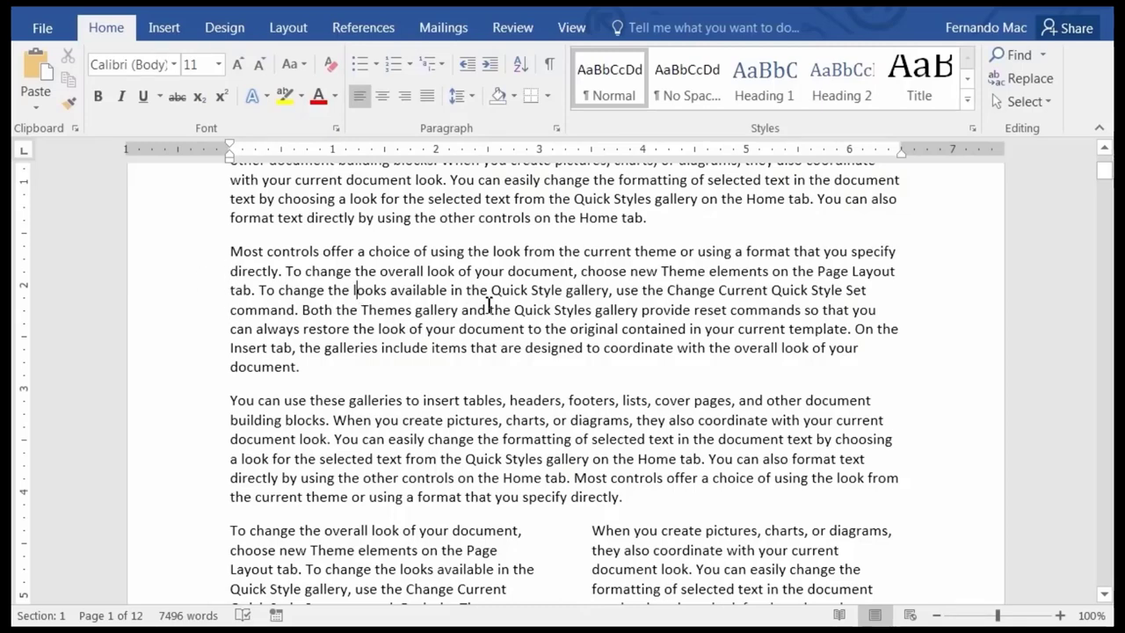
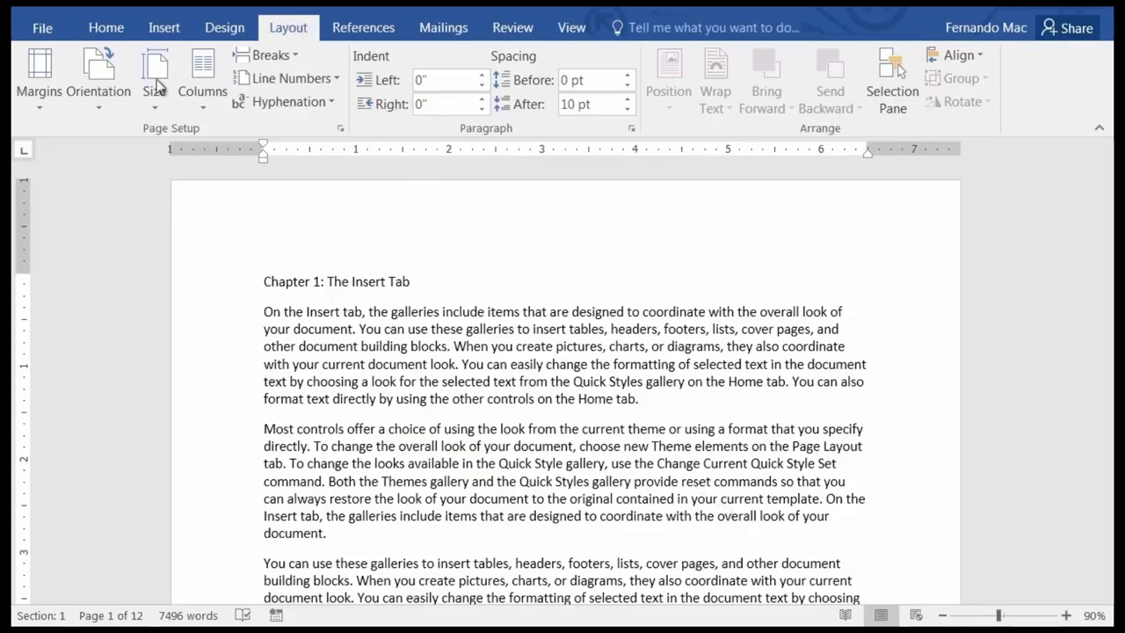
Set mirror margins of 1.25" inside and 0.75" outside for the whole document.
left_click(51, 108)
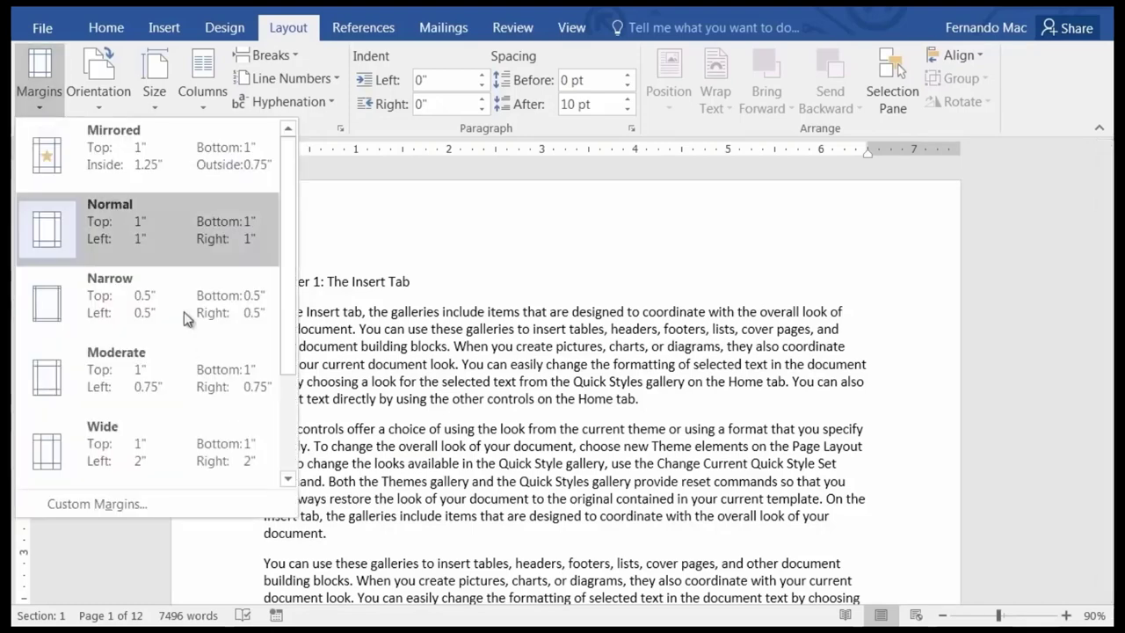
left_click(138, 506)
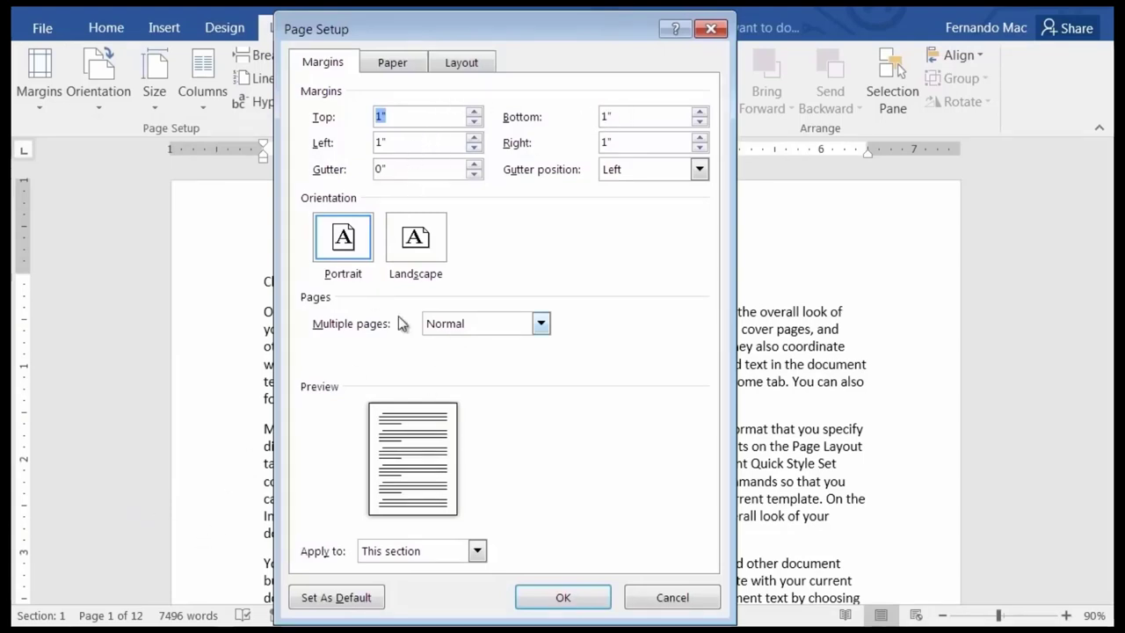
left_click(476, 327)
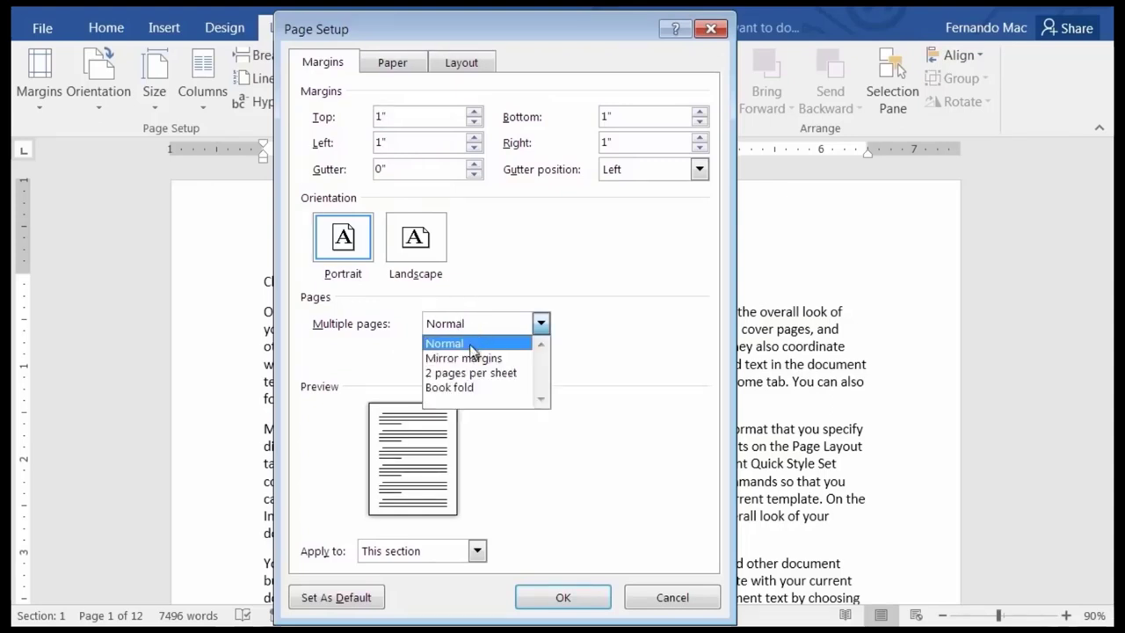
left_click(475, 359)
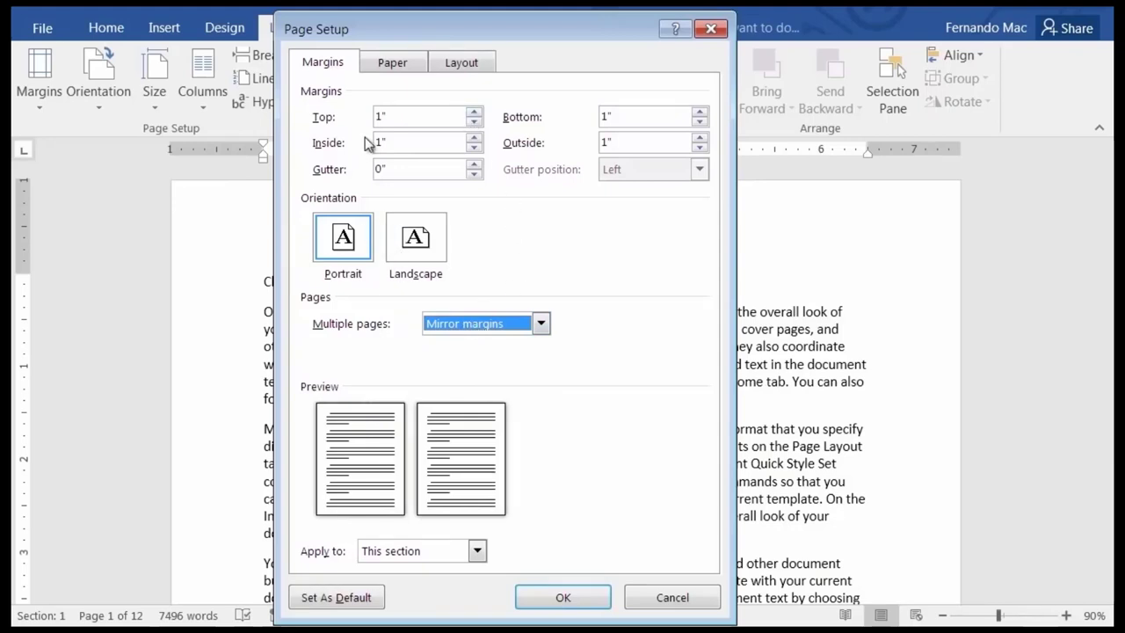
left_click_drag(398, 141, 361, 143)
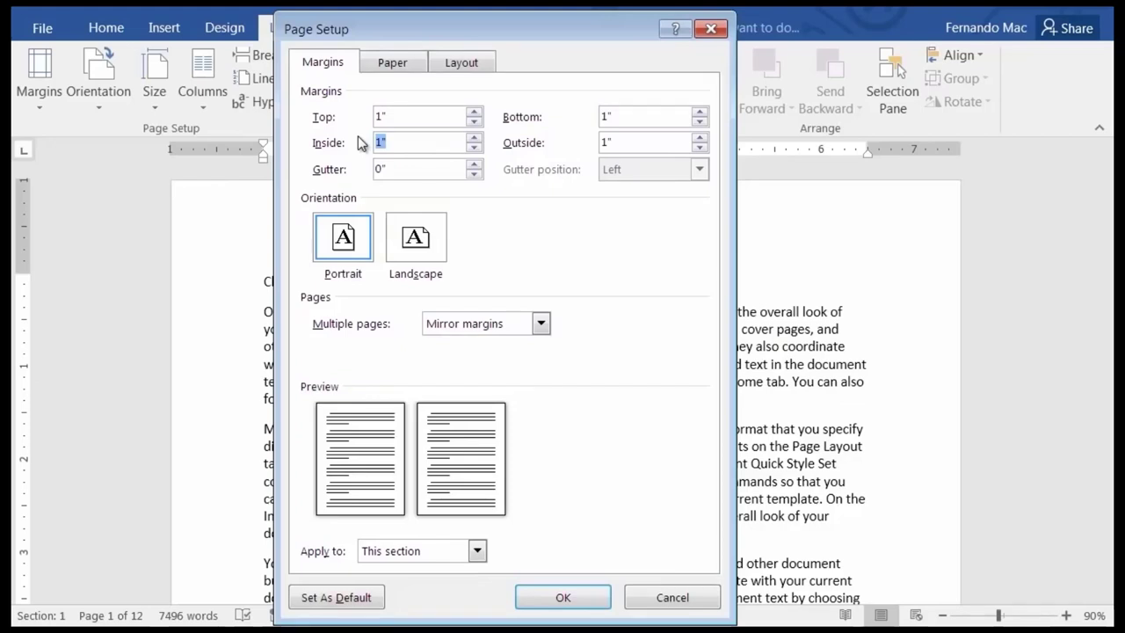
type("1.25")
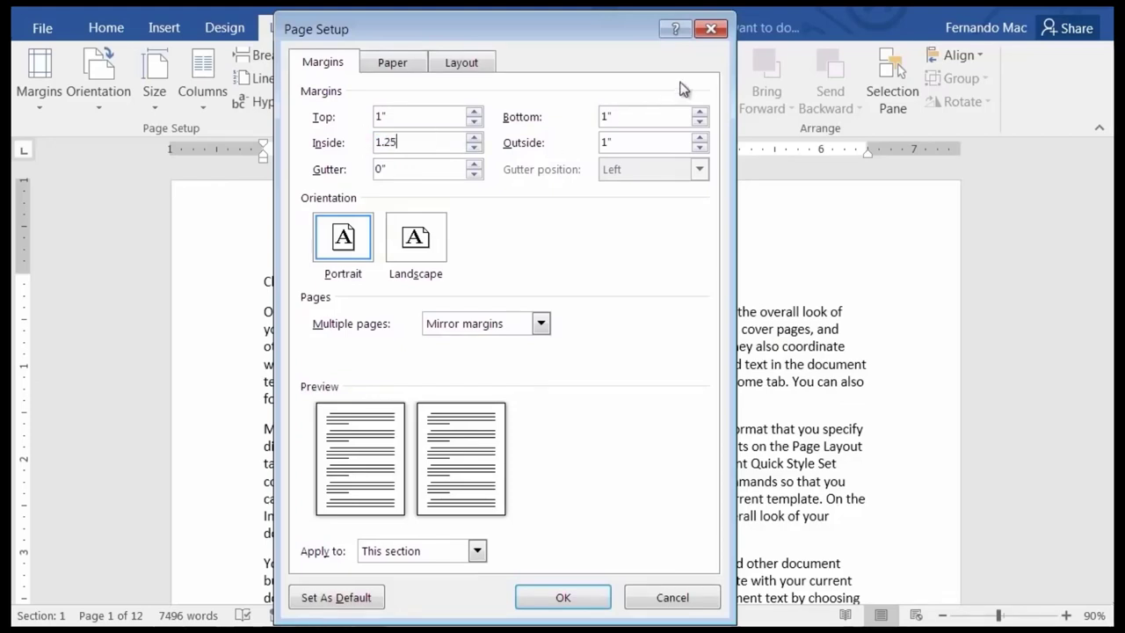
left_click(639, 145)
left_click_drag(639, 145, 558, 138)
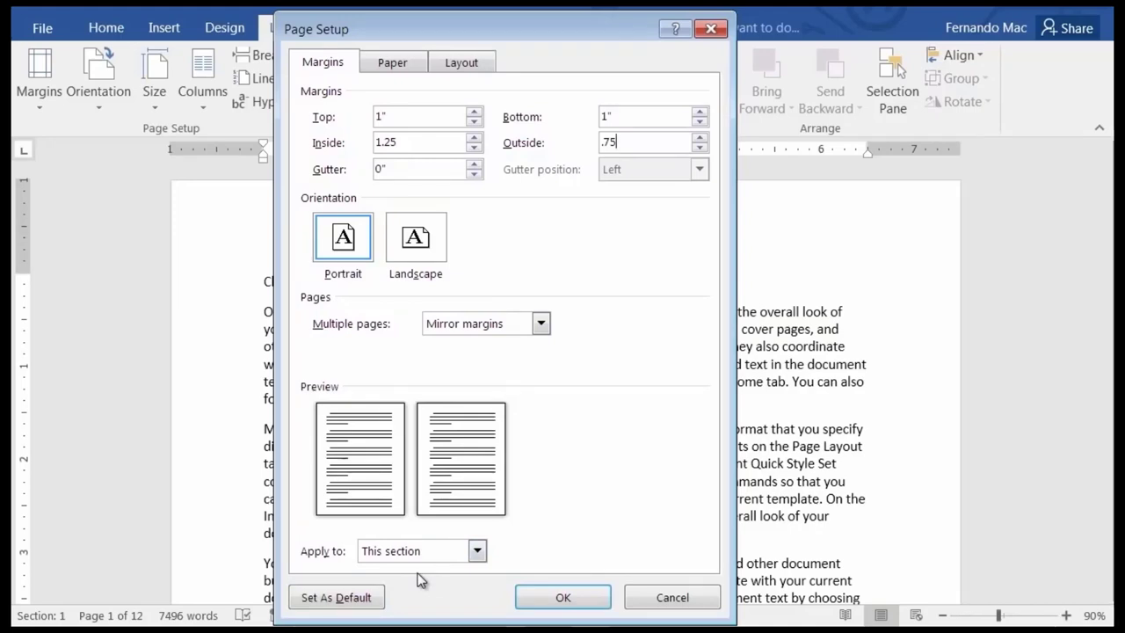
left_click(476, 550)
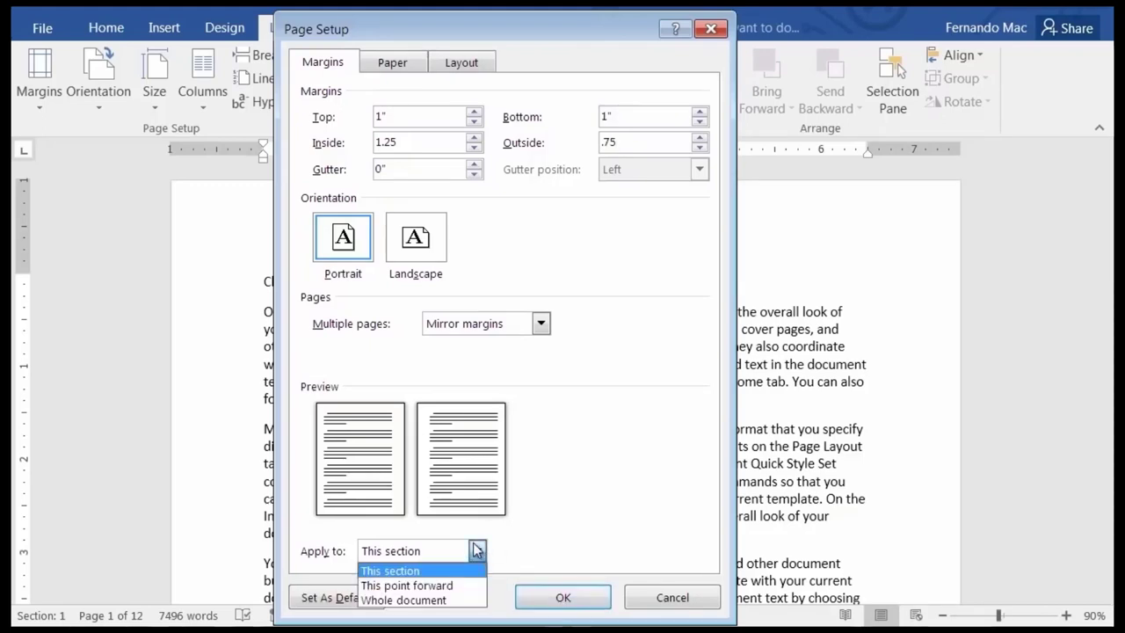
left_click(430, 601)
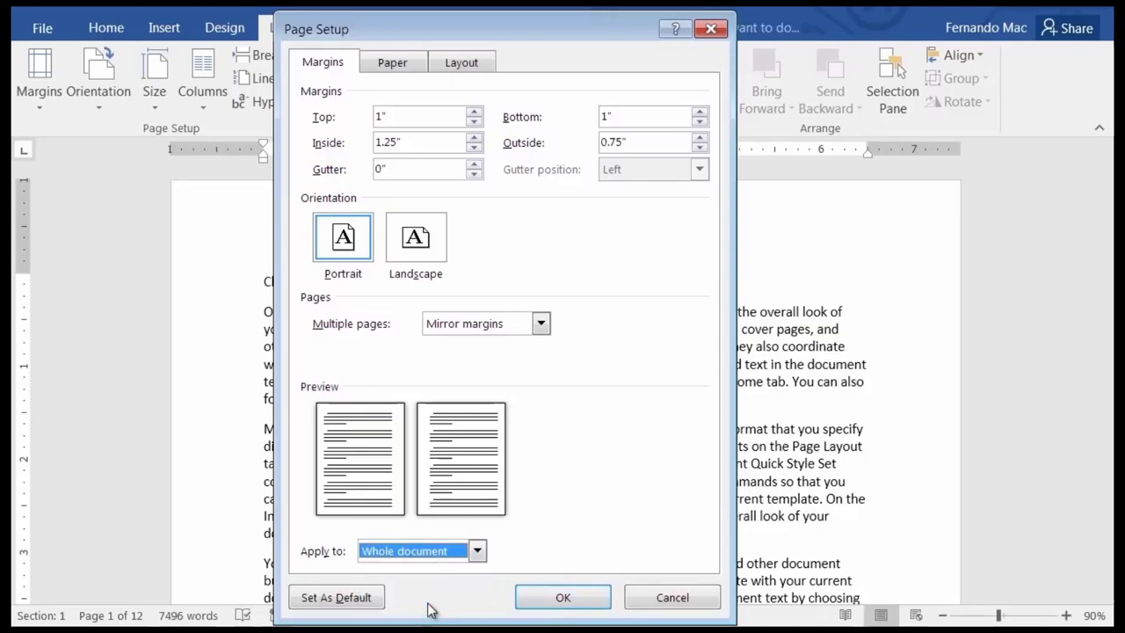
left_click(579, 599)
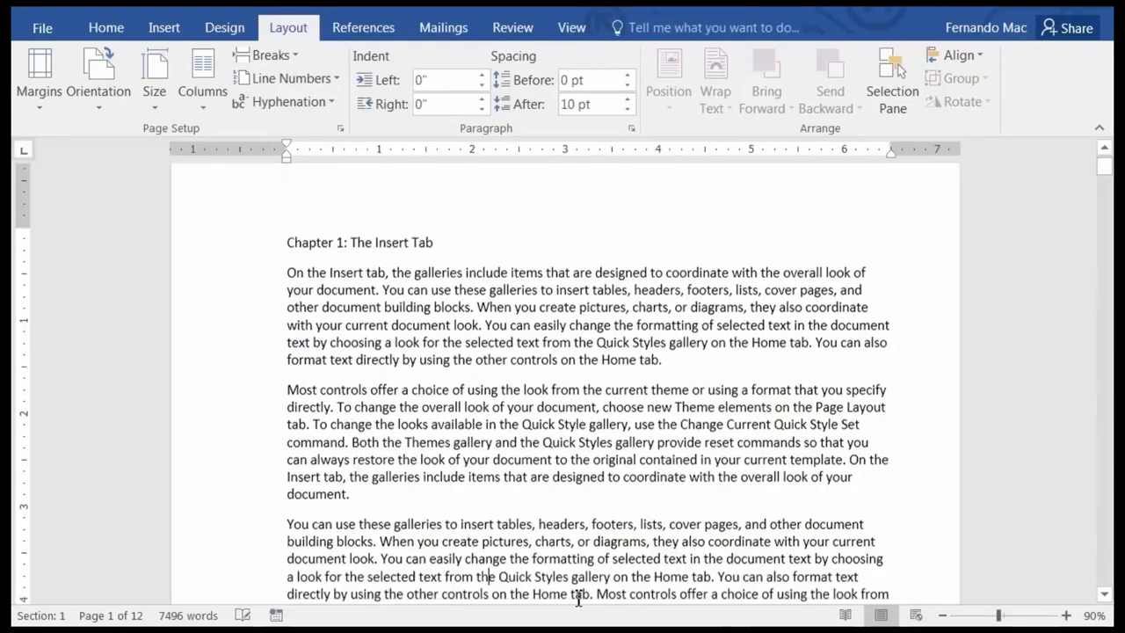
Reopen Custom Margins to verify the mirrored values, then cancel without changes.
scroll(223, 375, "down", 15)
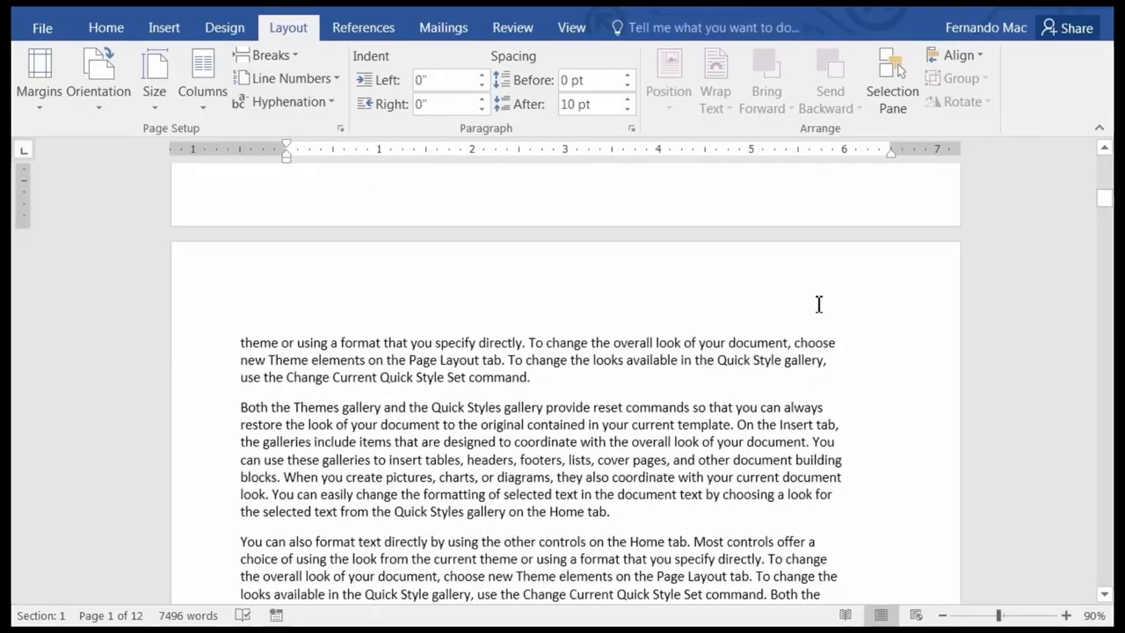
scroll(658, 427, "up", 10)
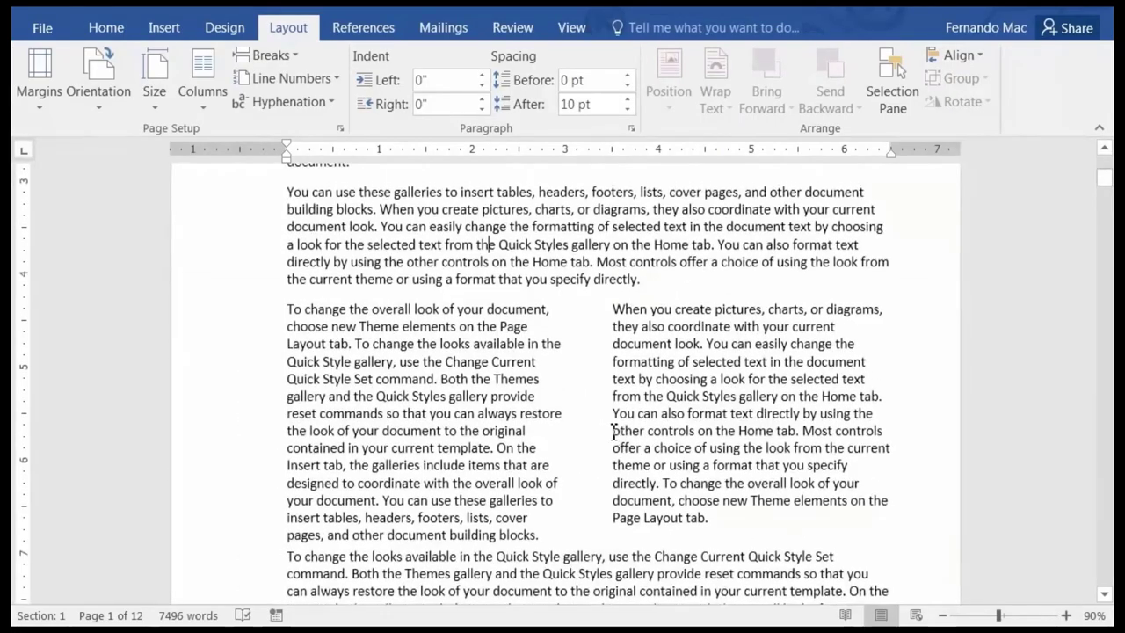
scroll(585, 431, "up", 4)
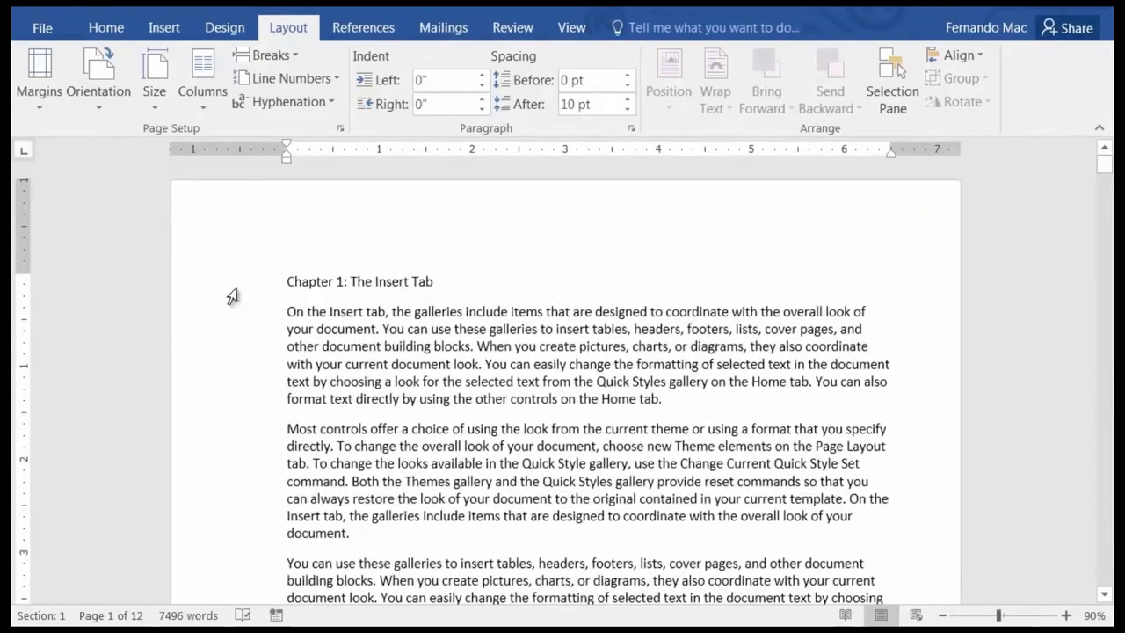
left_click(44, 97)
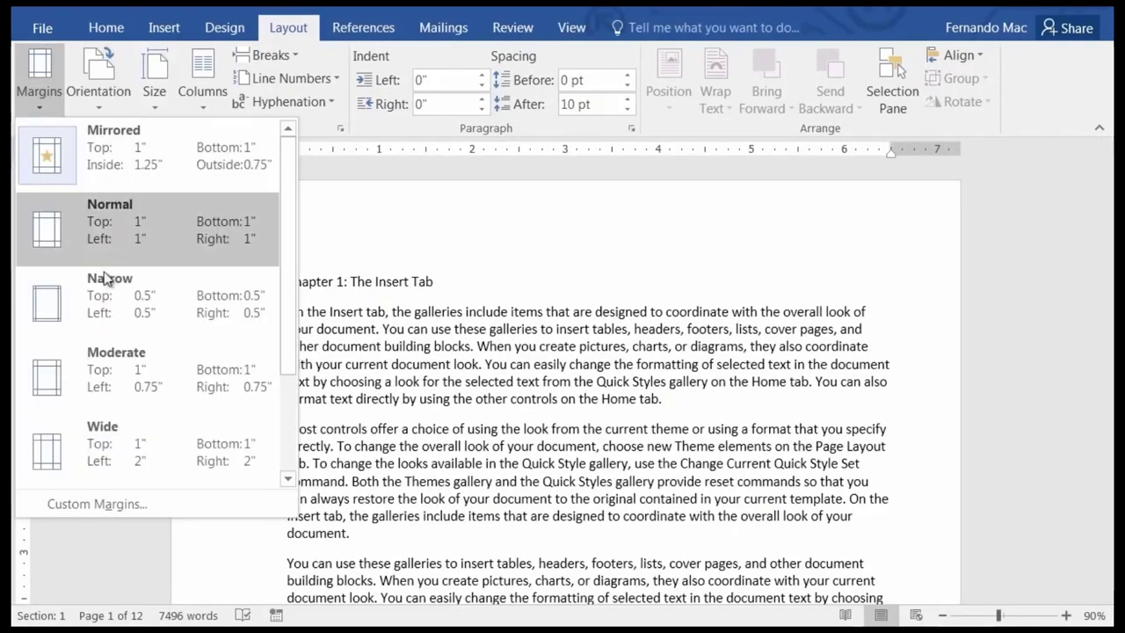
left_click(106, 497)
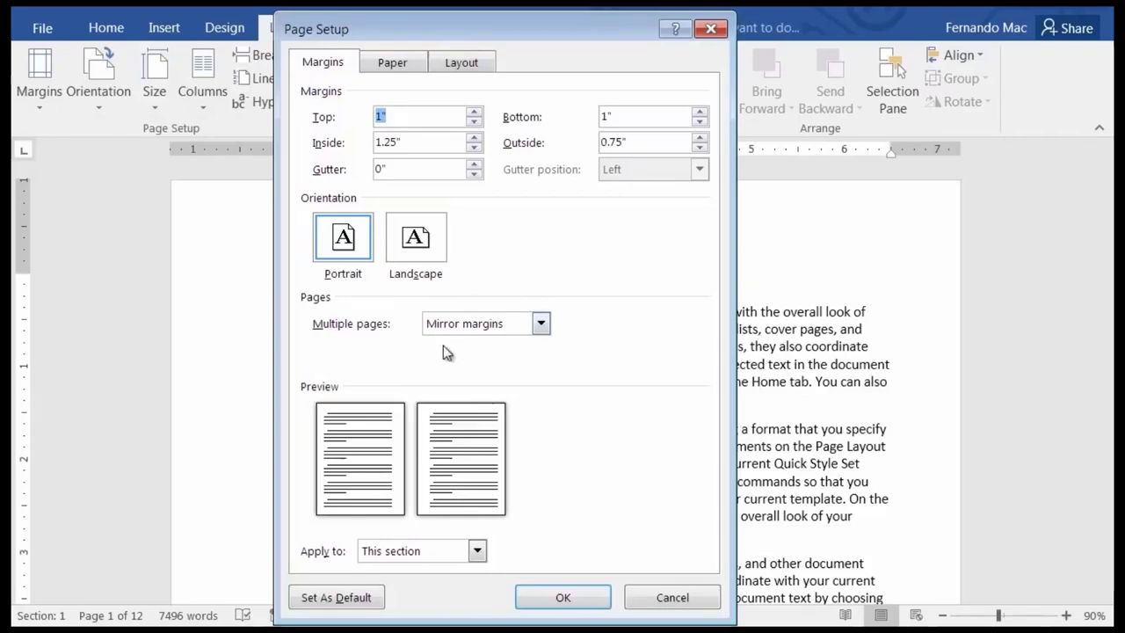
left_click(479, 556)
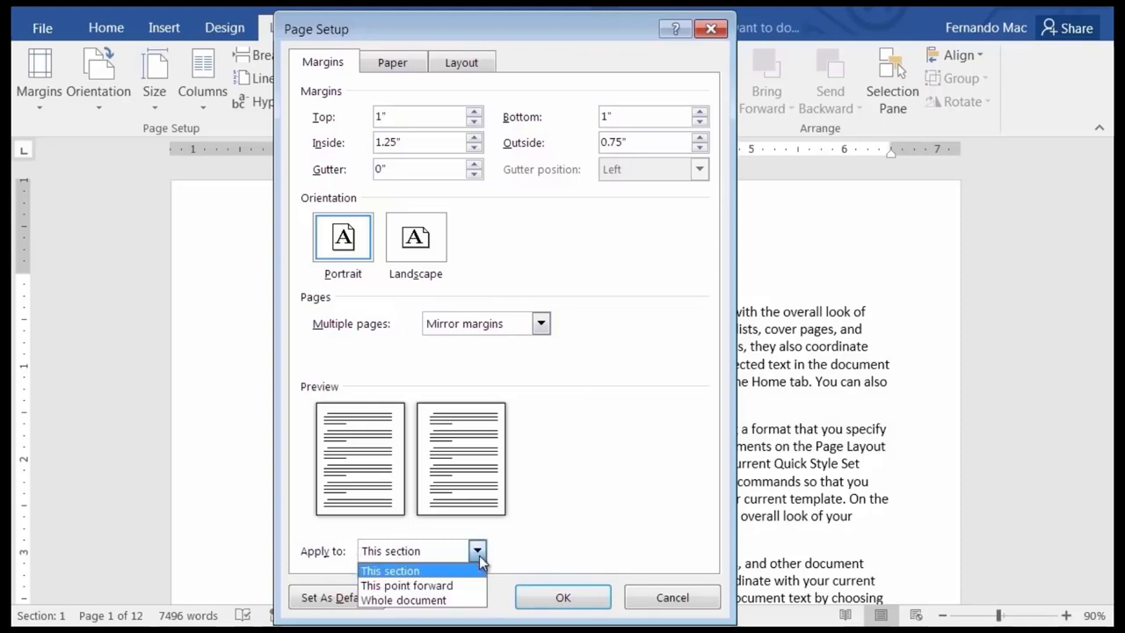
left_click(479, 556)
left_click(668, 598)
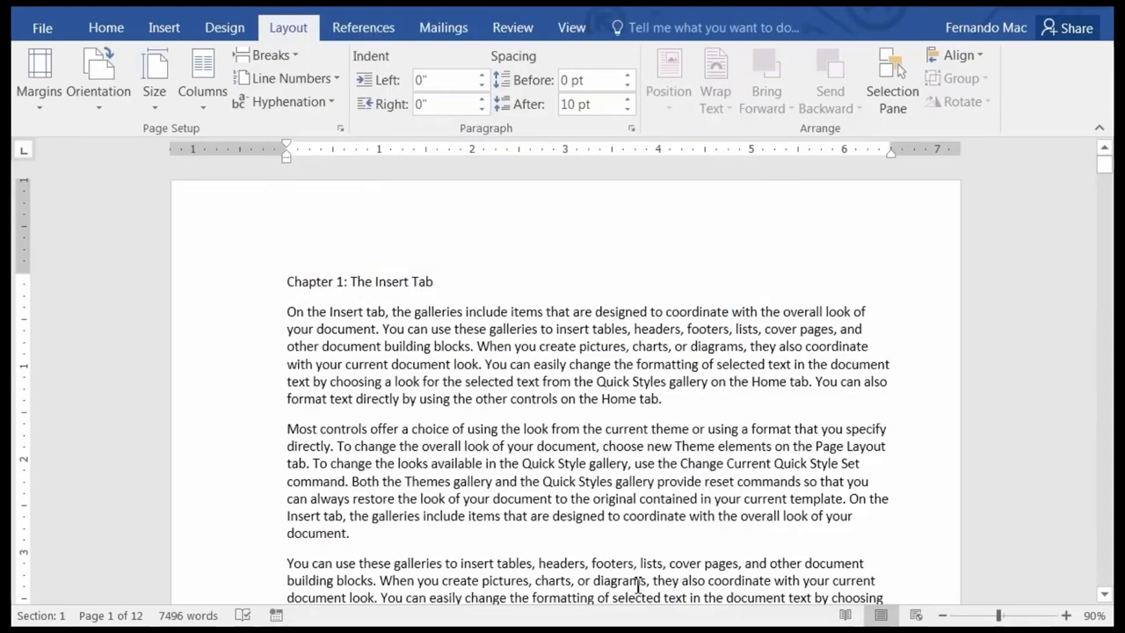
Scroll through the pages to compare the mirrored margins on facing pages.
scroll(608, 557, "down", 5)
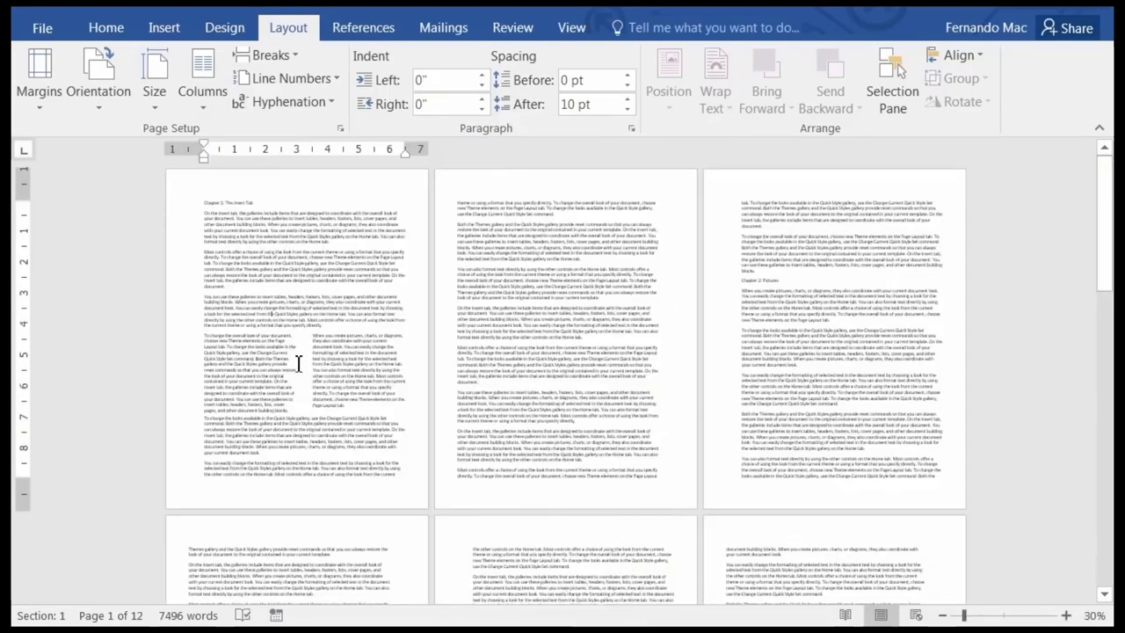
scroll(569, 411, "up", 1)
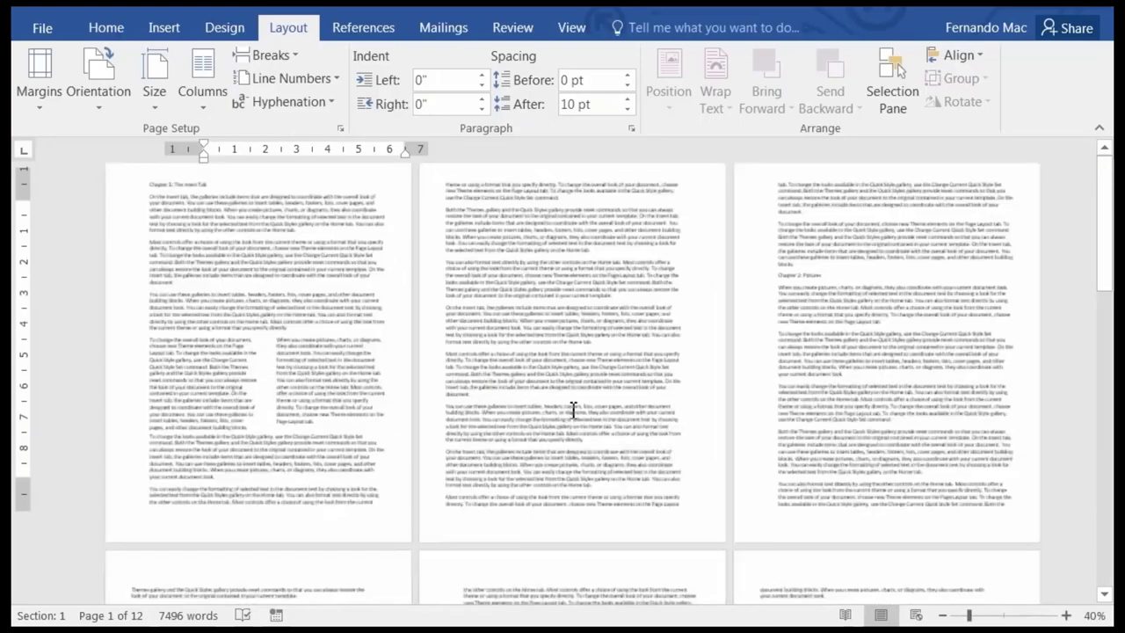
scroll(690, 444, "up", 1)
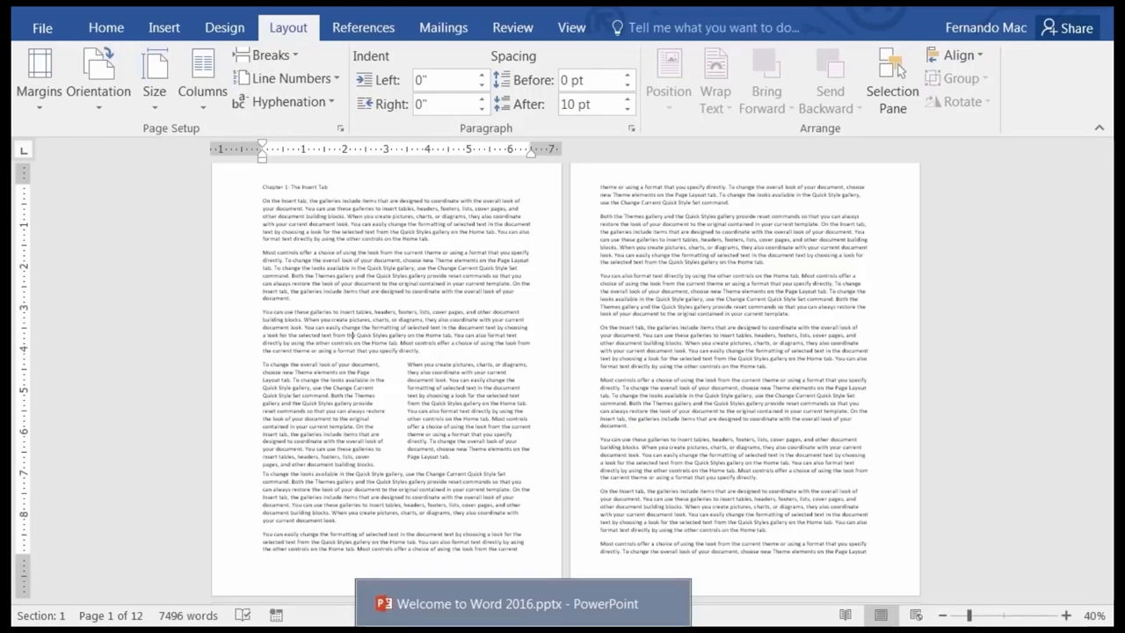
key("alt+Tab")
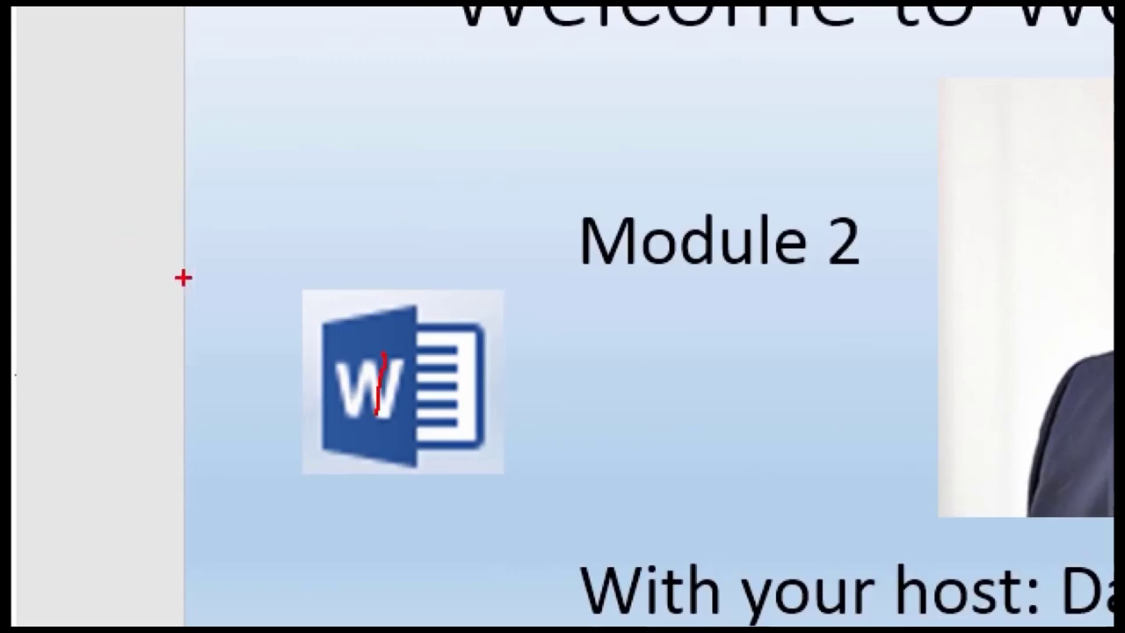
mouse_move(325, 327)
left_mouse_down()
mouse_move(215, 314)
mouse_move(236, 406)
left_mouse_up()
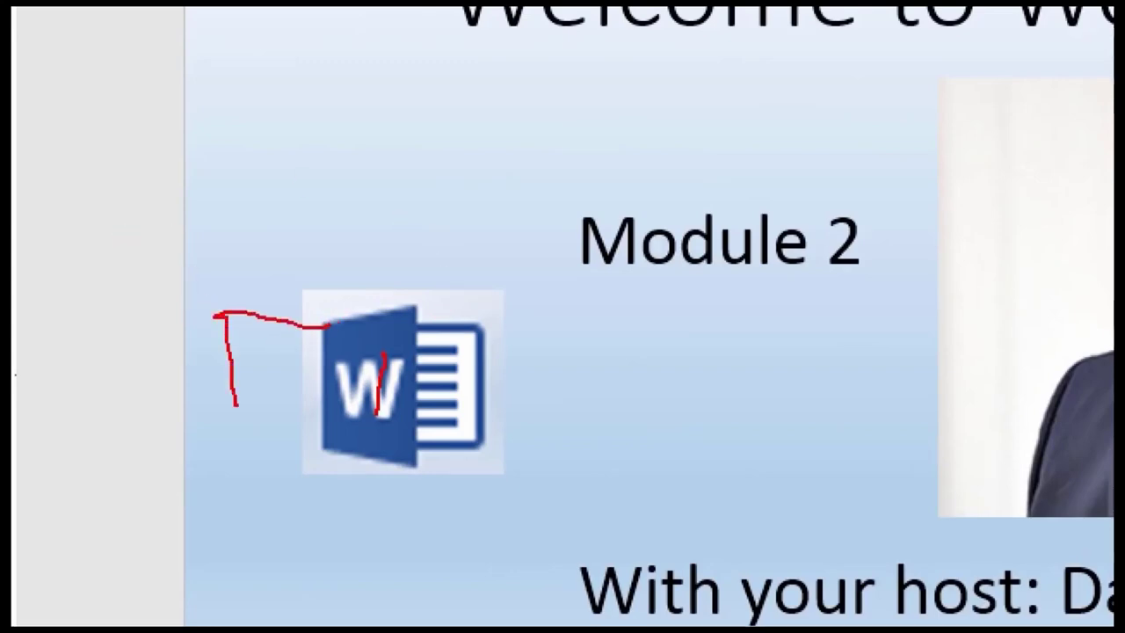
left_click_drag(237, 449, 327, 446)
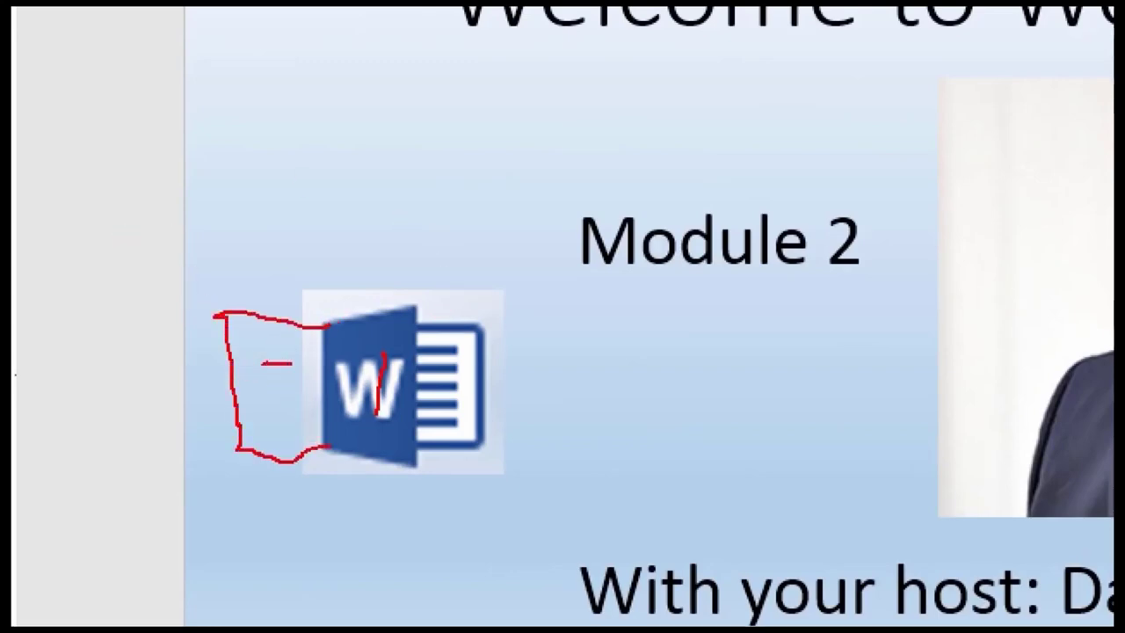
left_click_drag(292, 362, 294, 401)
left_click_drag(448, 359, 461, 368)
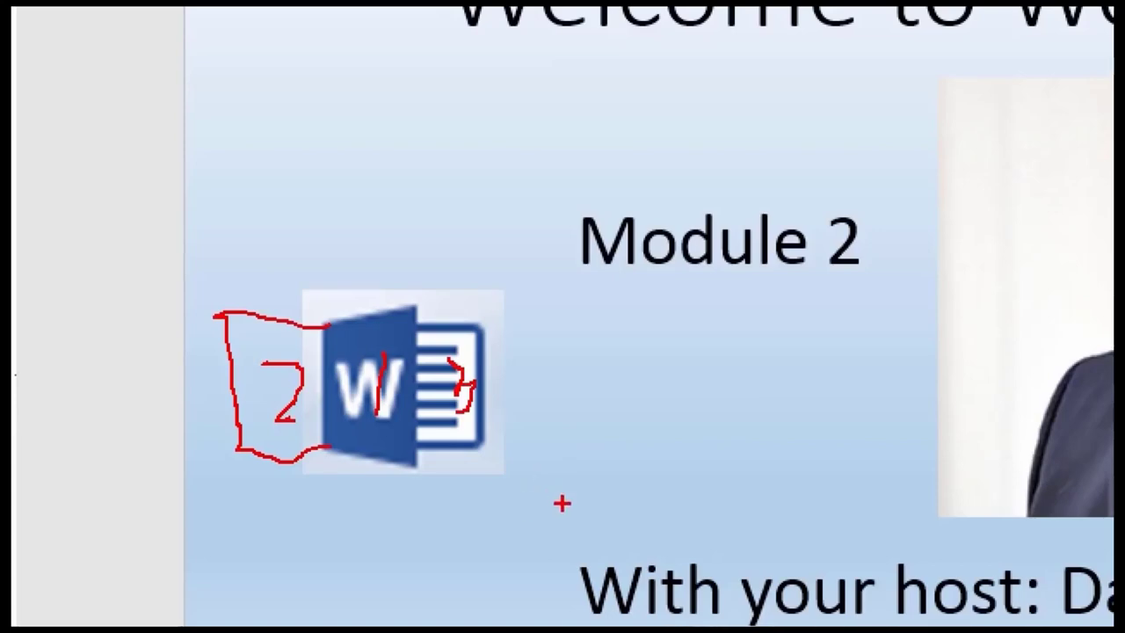
key("Escape")
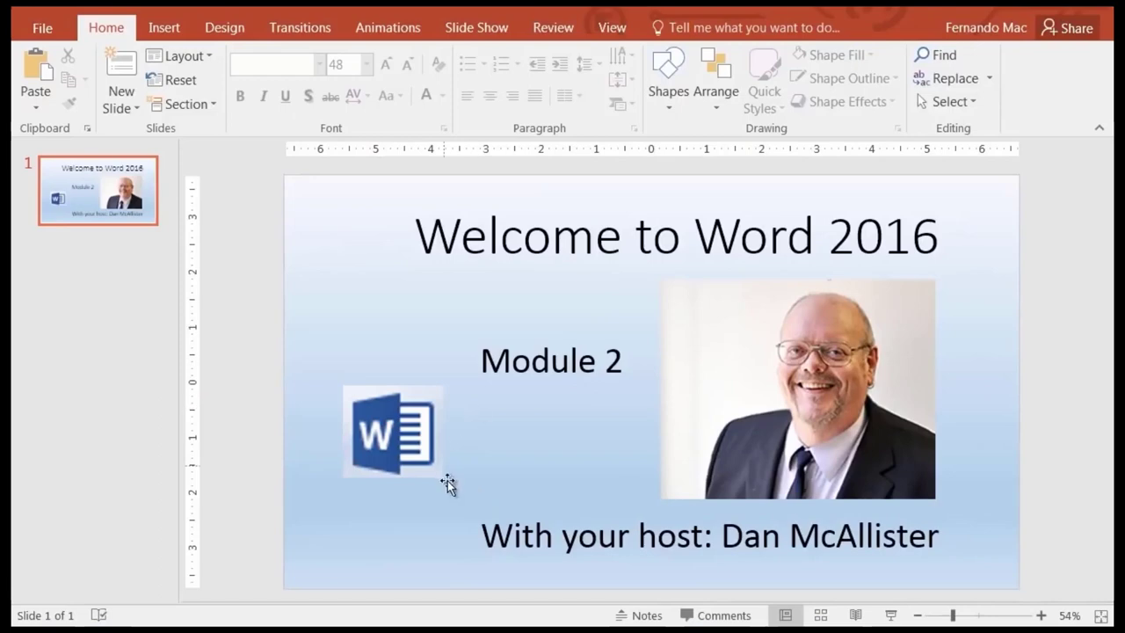
mouse_move(584, 629)
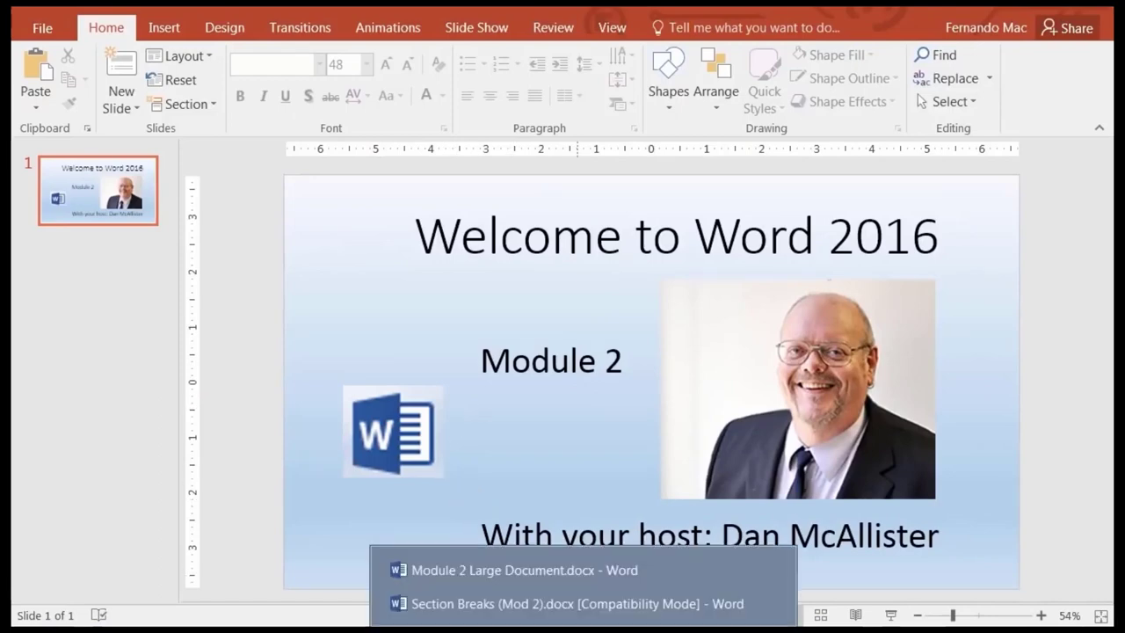
left_click(558, 604)
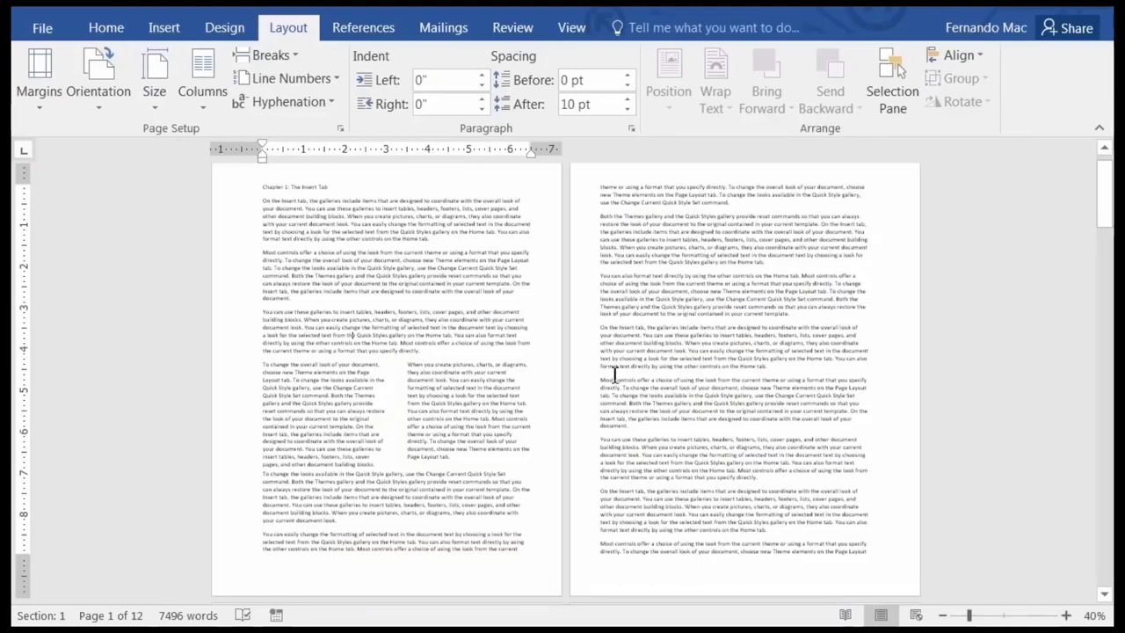
Scroll back to the top of the chapter document and bring up the Home tools.
scroll(615, 376, "down", 1, "ctrl")
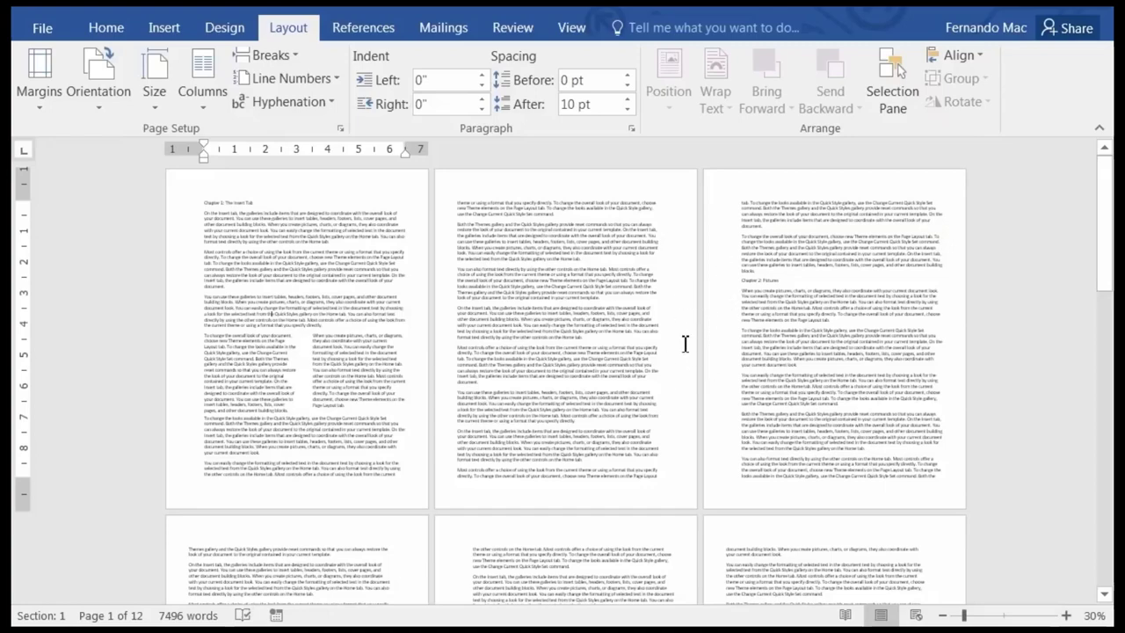
scroll(609, 354, "up", 3)
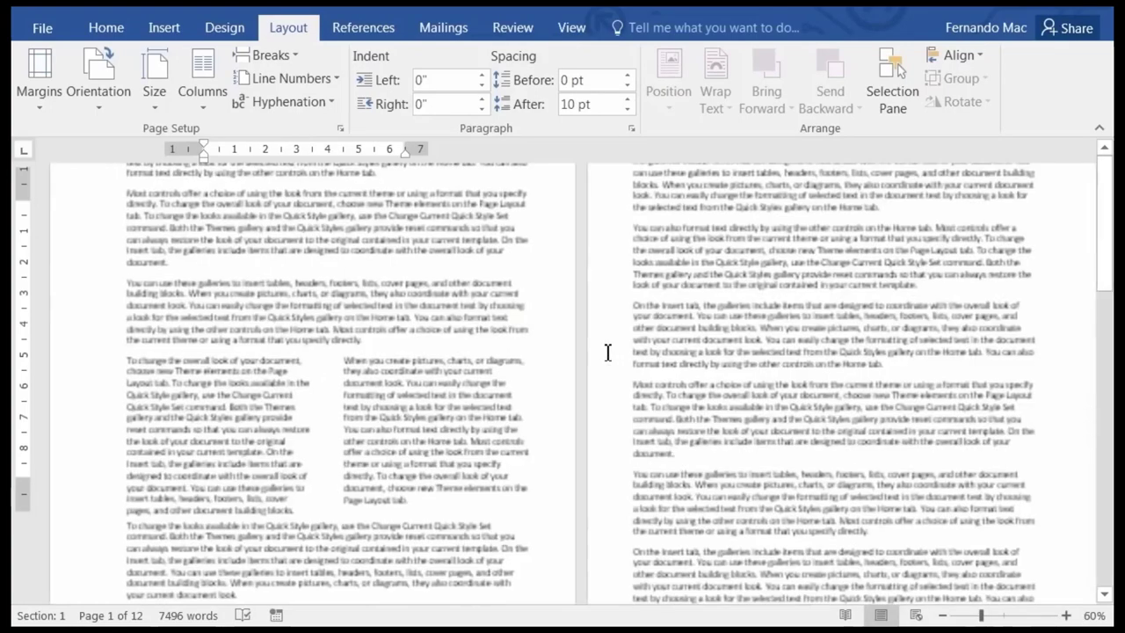
scroll(621, 310, "up", 3)
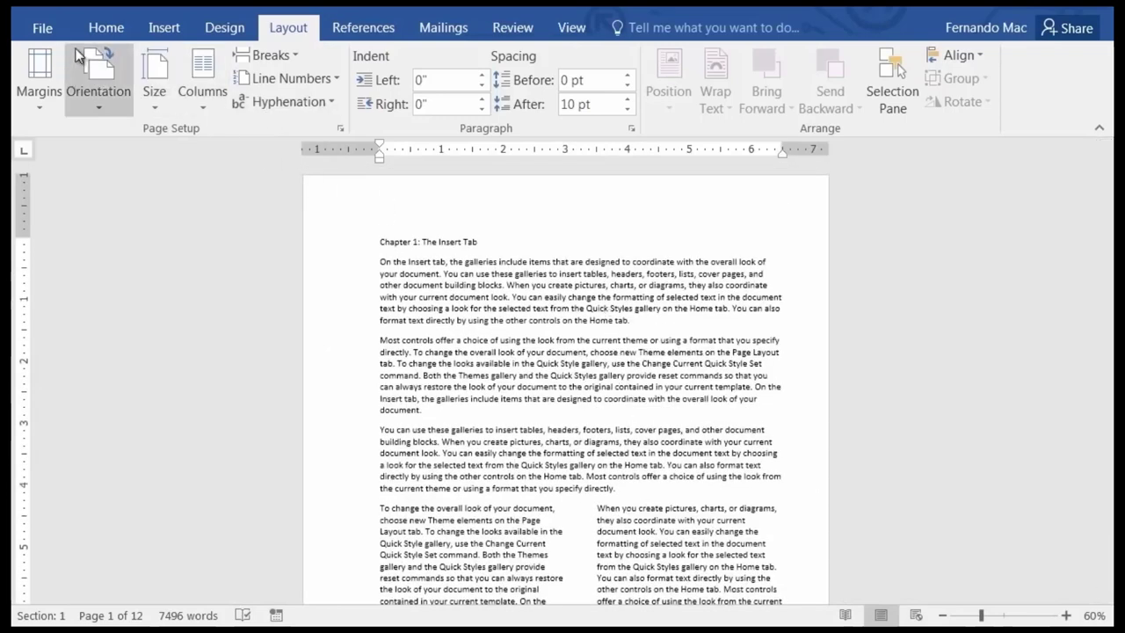
left_click(106, 29)
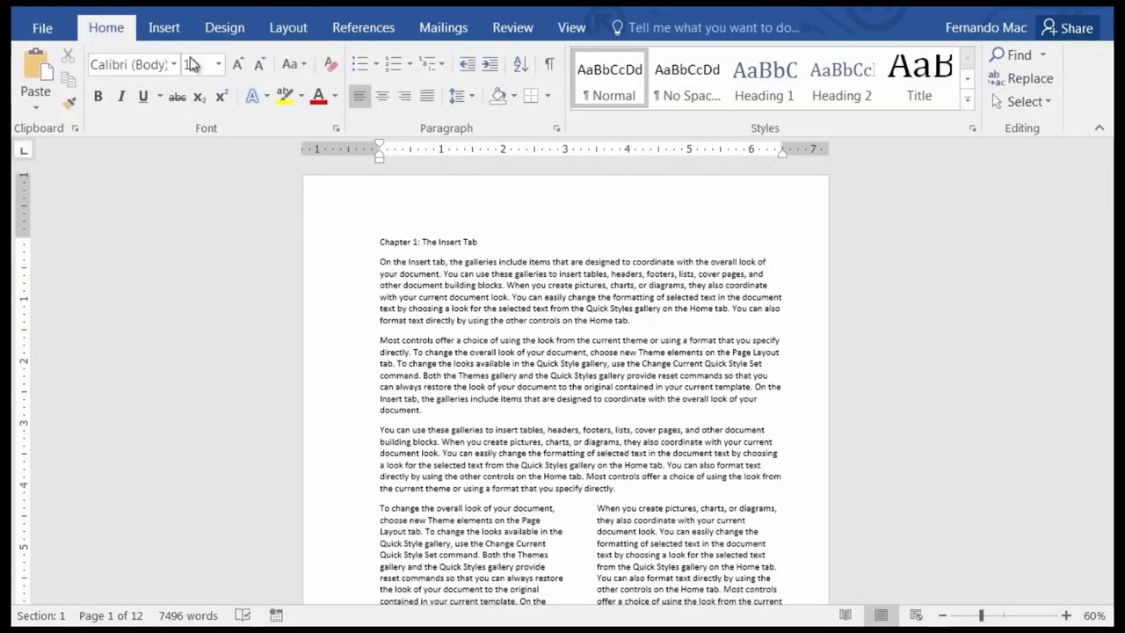
Turn on Show/Hide ¶ and locate the continuous section break after the two-column passage.
left_click(550, 68)
scroll(594, 410, "down", 2)
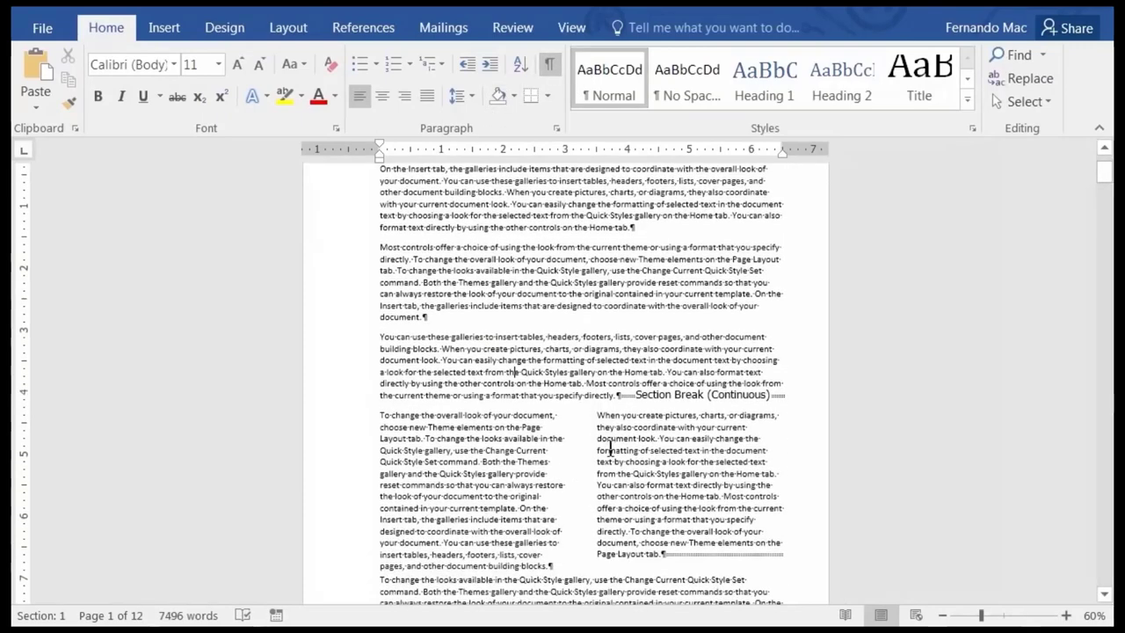
scroll(600, 475, "up", 3, "ctrl")
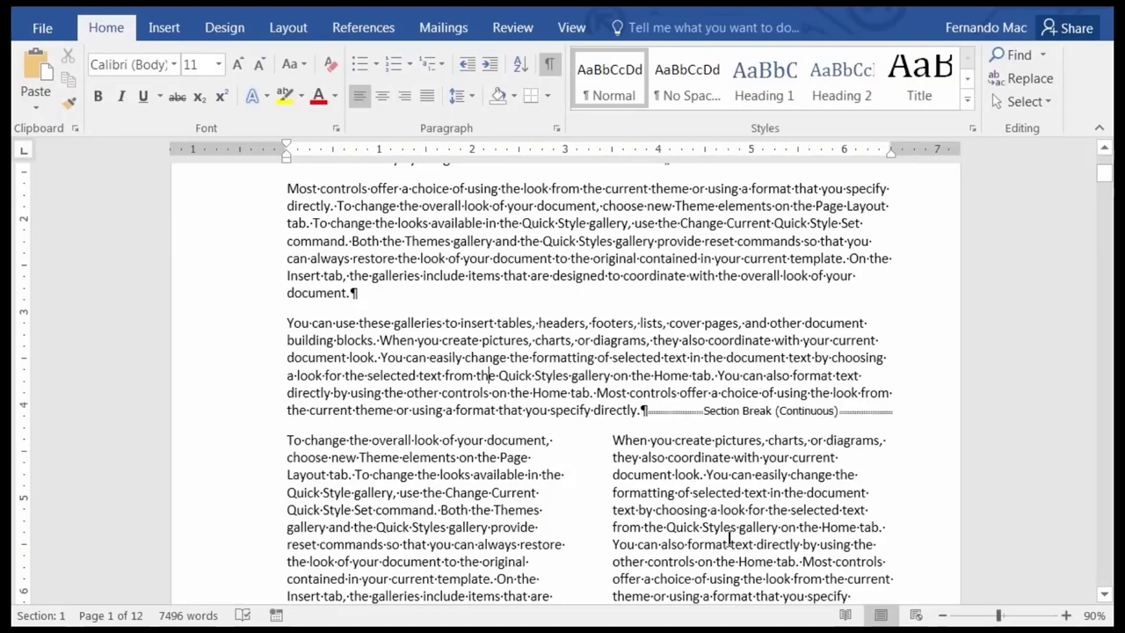
scroll(730, 538, "down", 2)
scroll(636, 495, "down", 1)
scroll(637, 495, "down", 1)
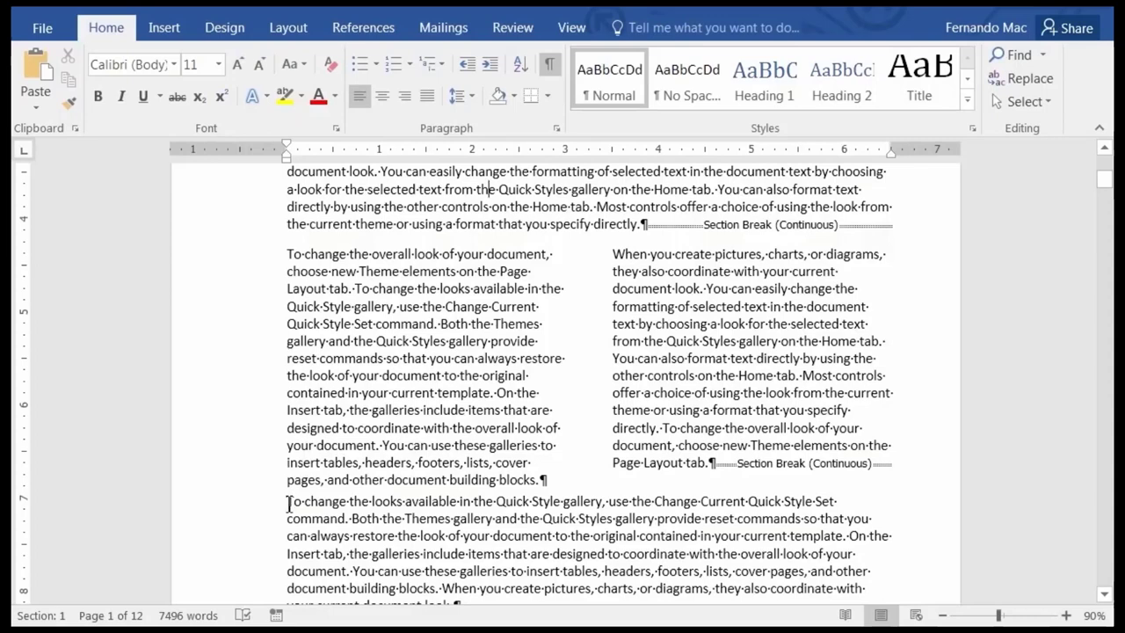
Insert an empty paragraph before the paragraph following the columns, then hide formatting marks.
left_click(290, 503)
key("Return")
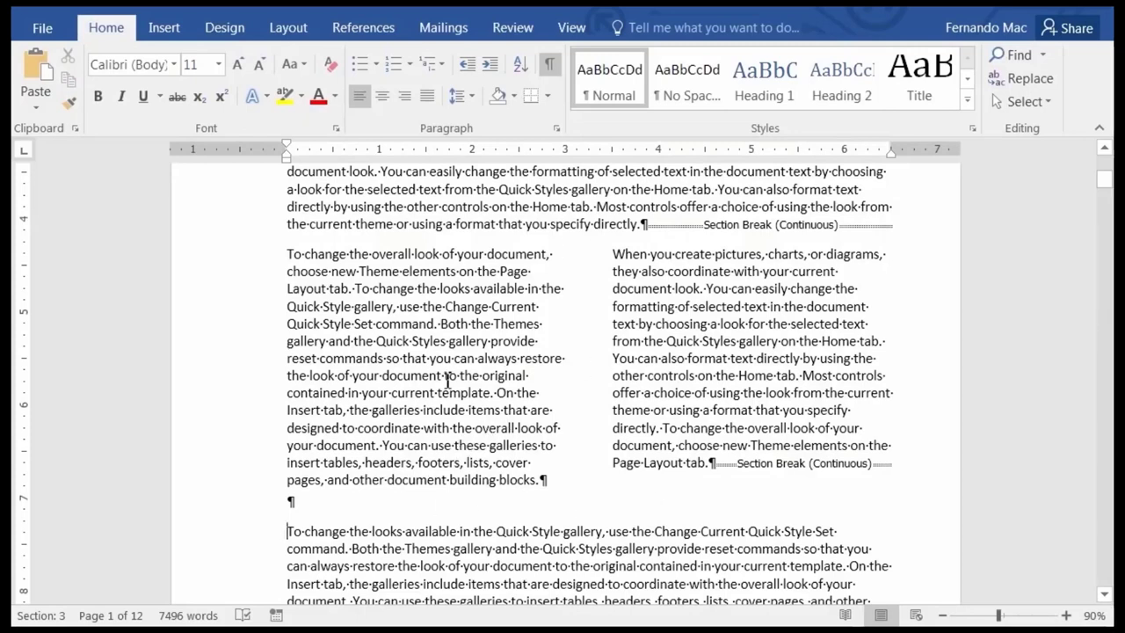
left_click(547, 71)
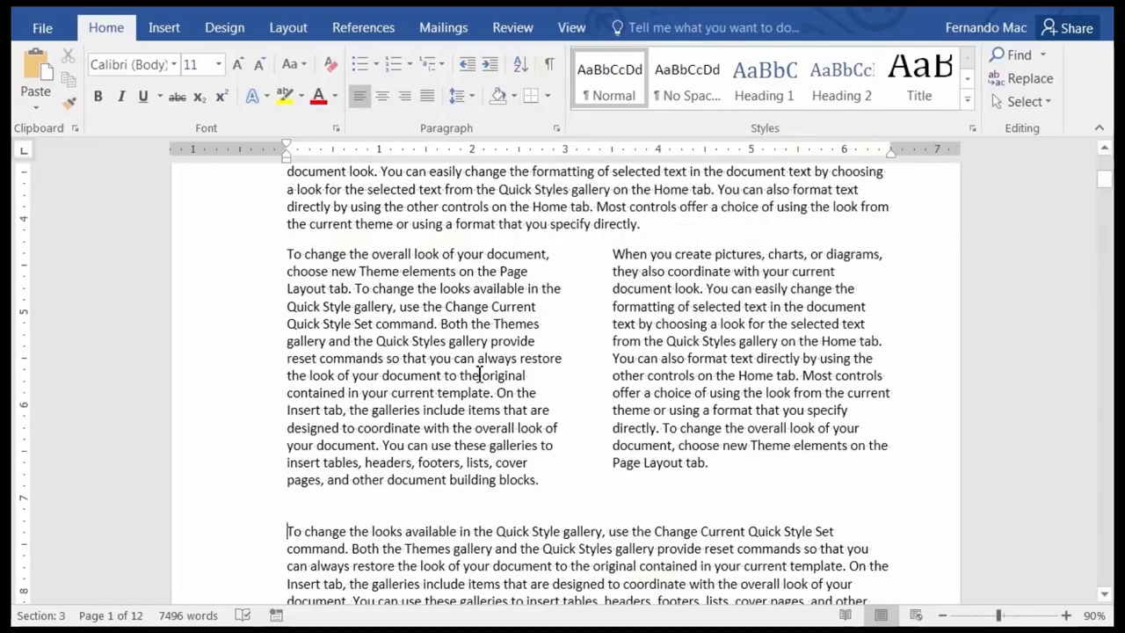
scroll(426, 324, "down", 15)
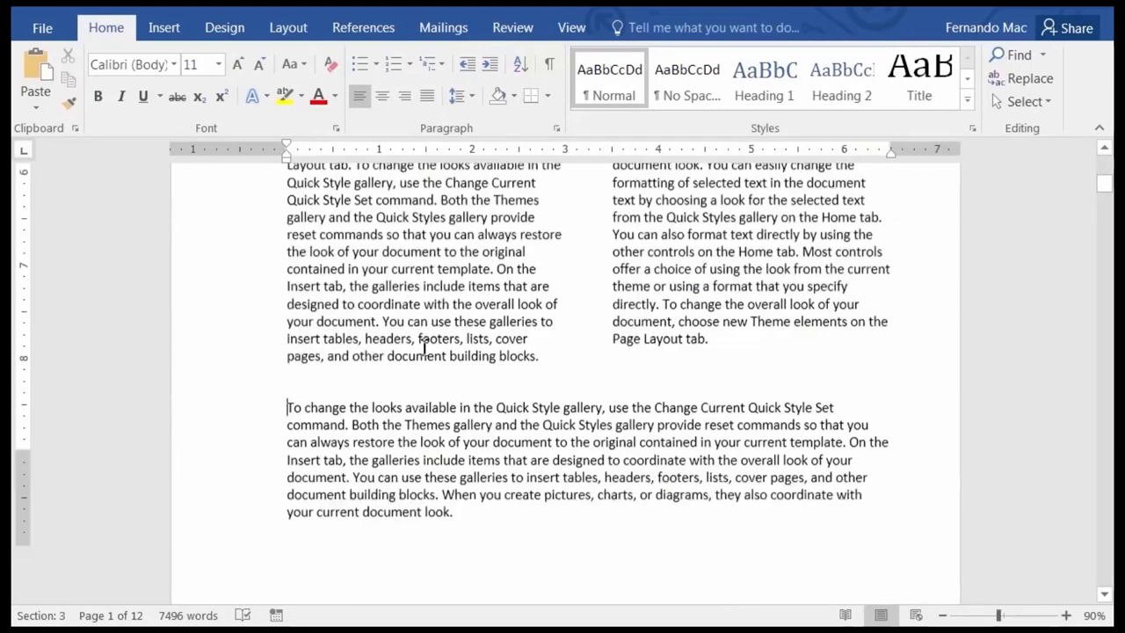
scroll(377, 361, "down", 10)
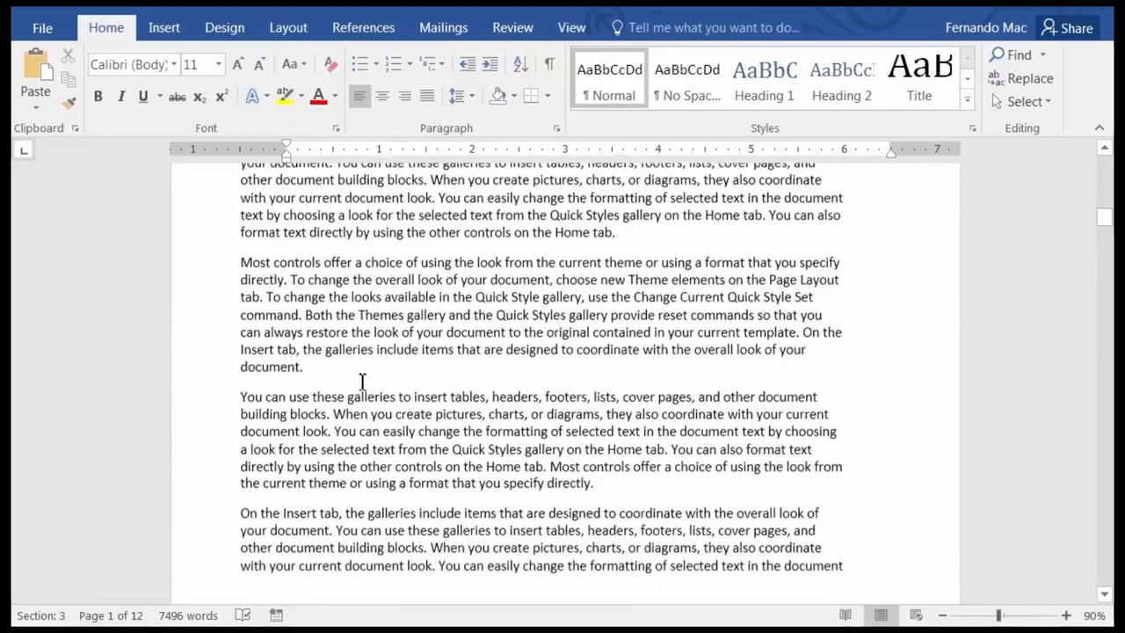
Insert a Next Page section break before the 'Chapter 2: Pictures' heading.
scroll(349, 416, "down", 5)
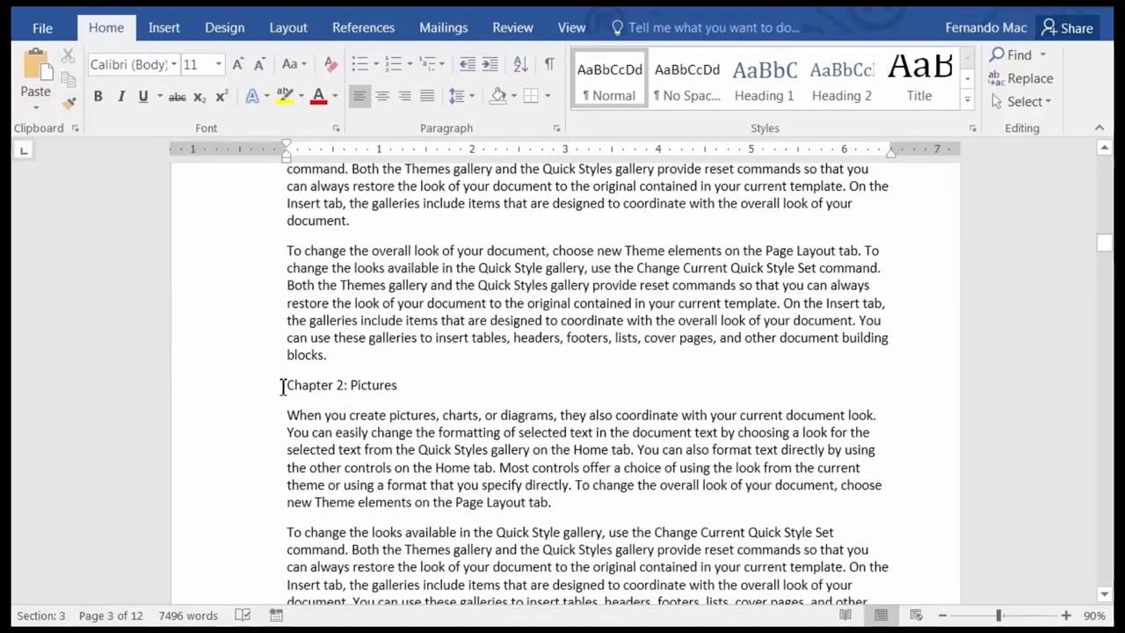
left_click(286, 391)
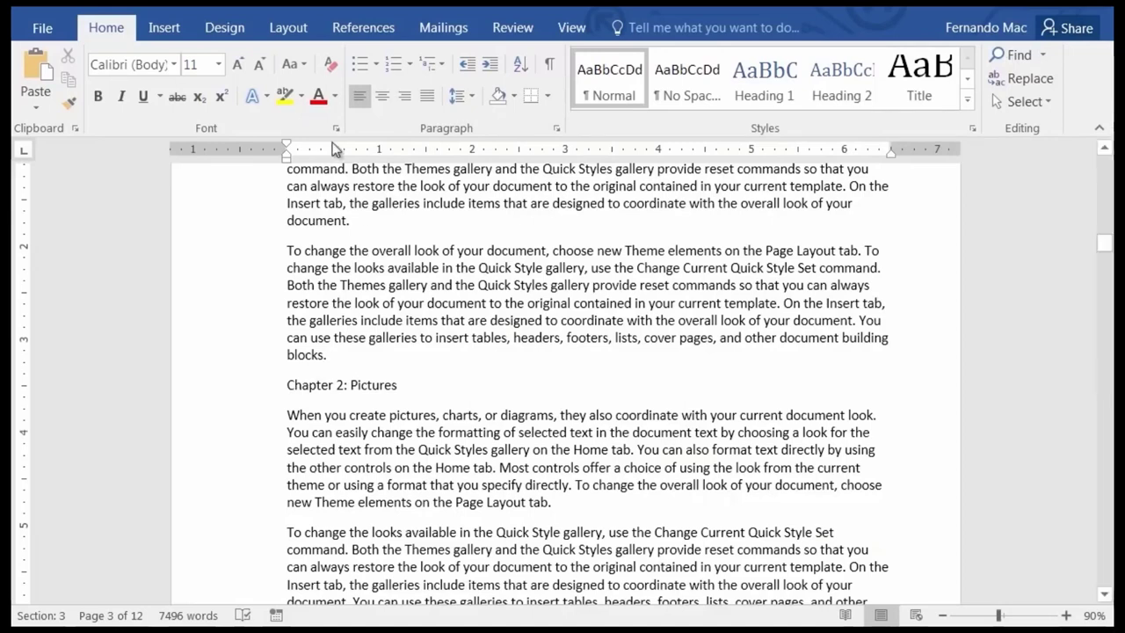
left_click(167, 29)
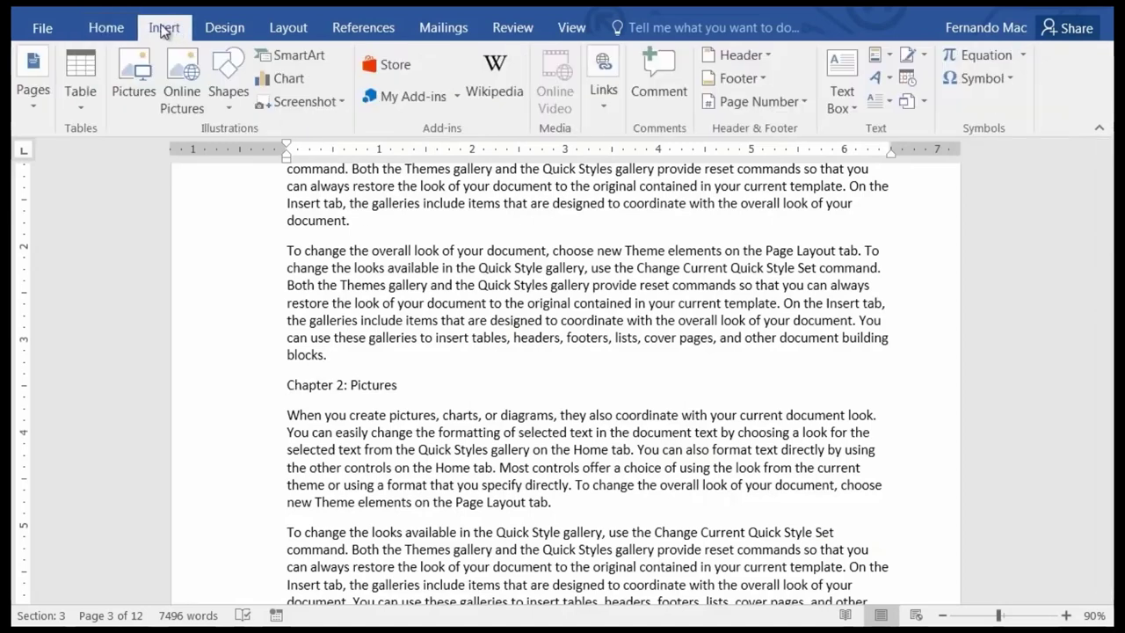
left_click(42, 113)
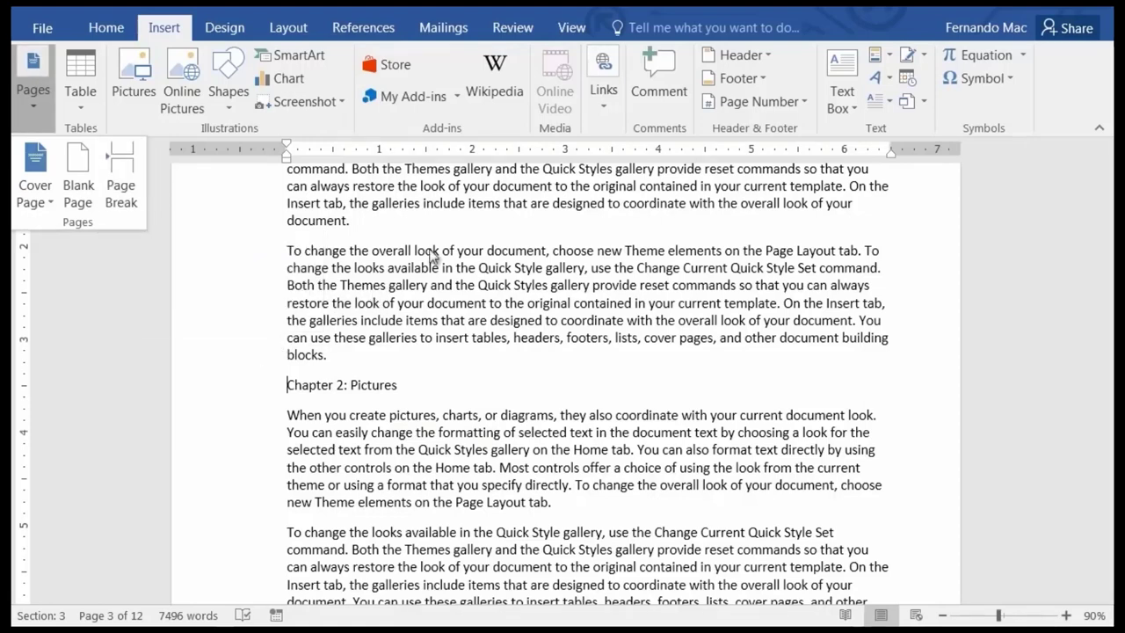
left_click(299, 30)
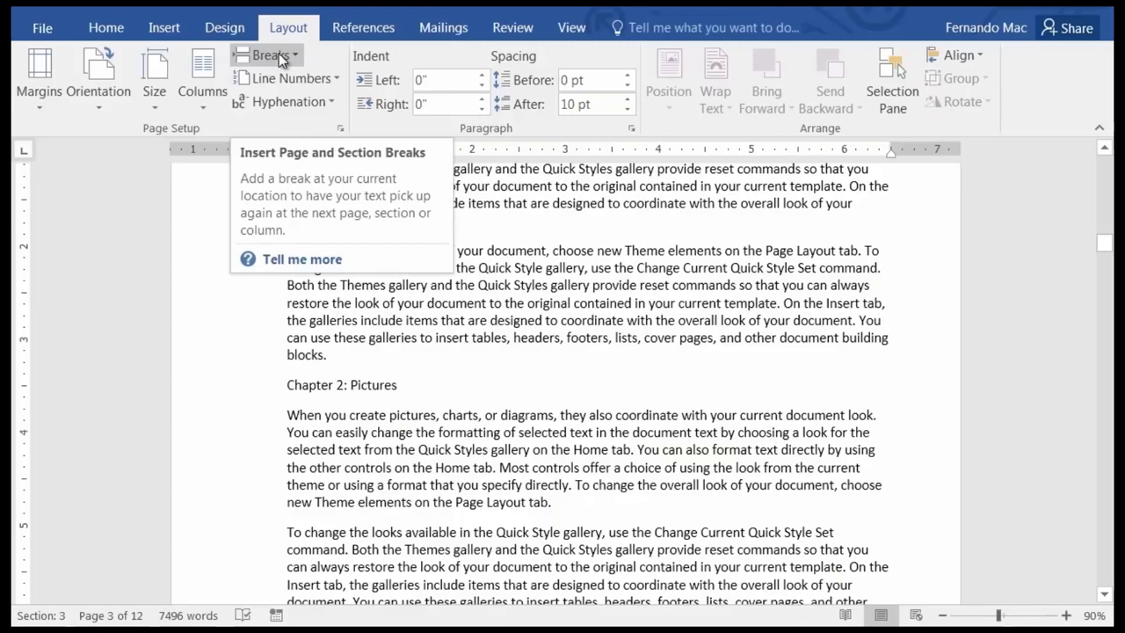
left_click(278, 53)
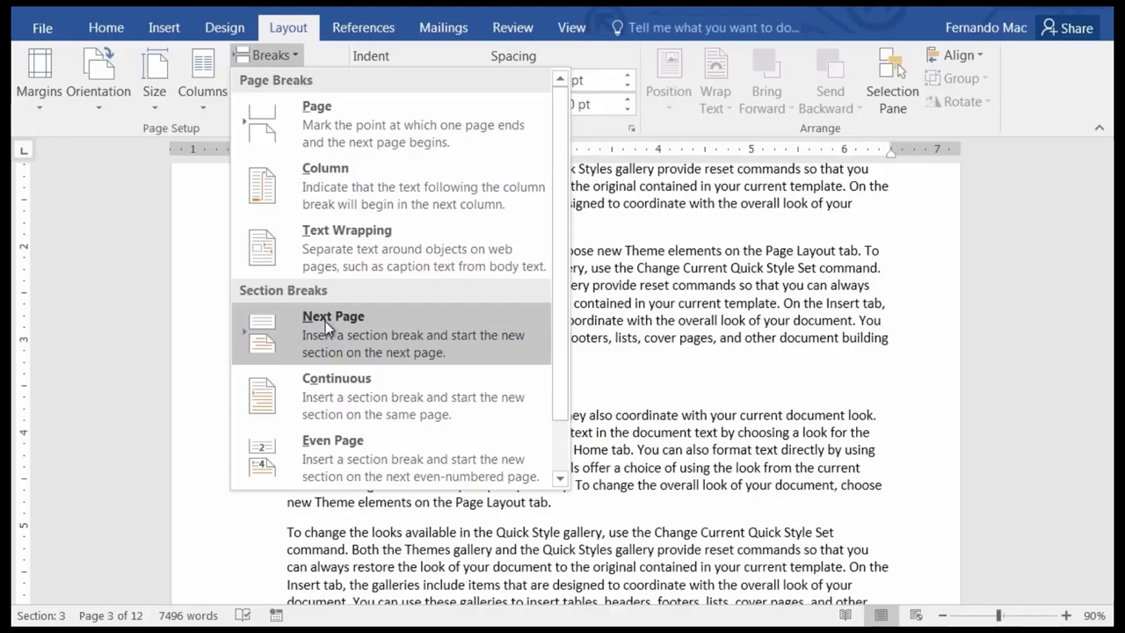
left_click(331, 323)
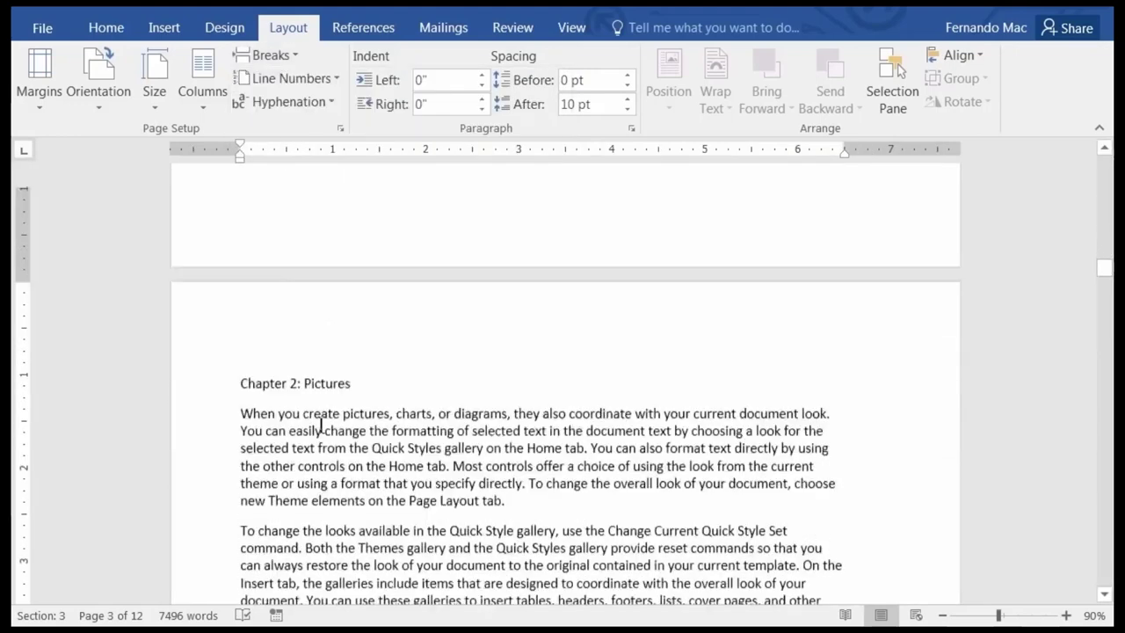
scroll(321, 426, "down", 10)
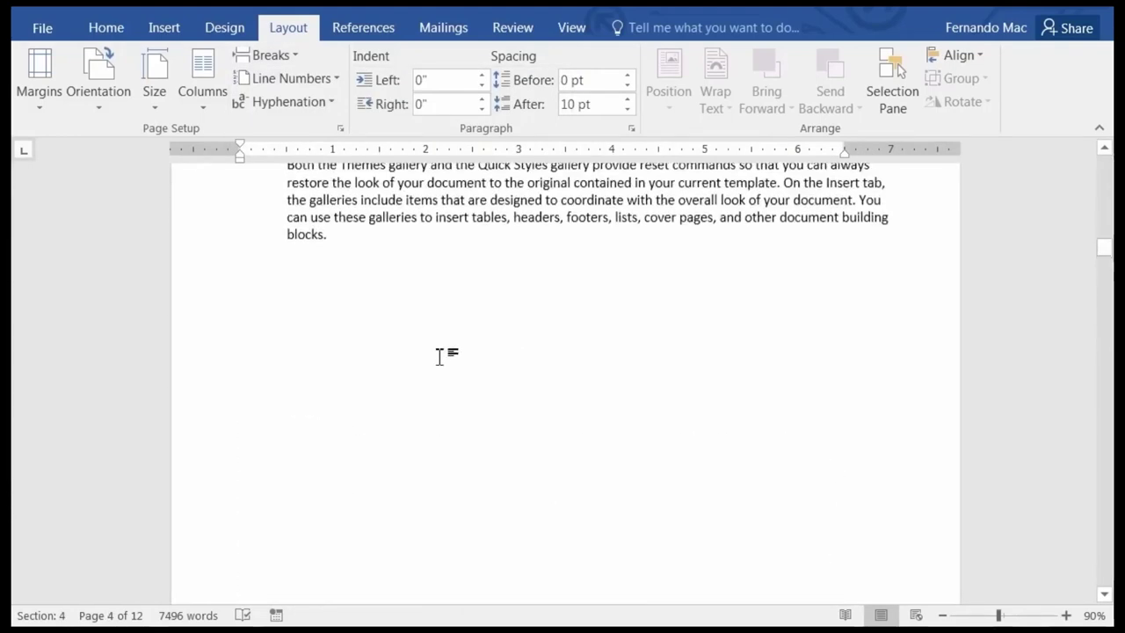
scroll(439, 356, "up", 3)
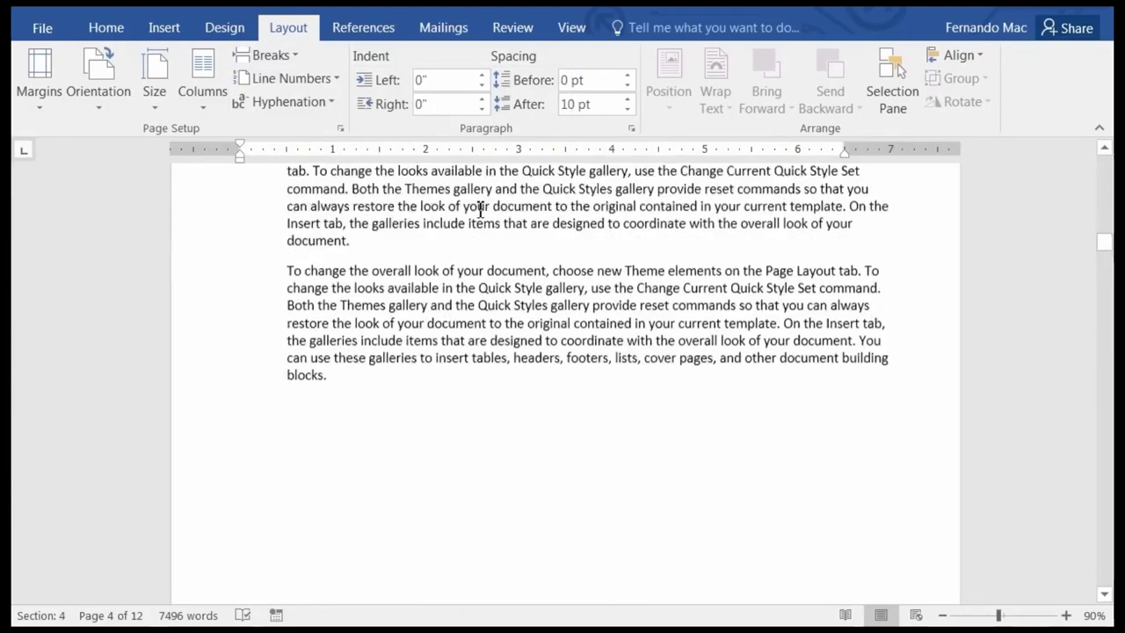
left_click(112, 31)
Show formatting marks to confirm the new Section Break (Next Page) before Chapter 2.
left_click(550, 63)
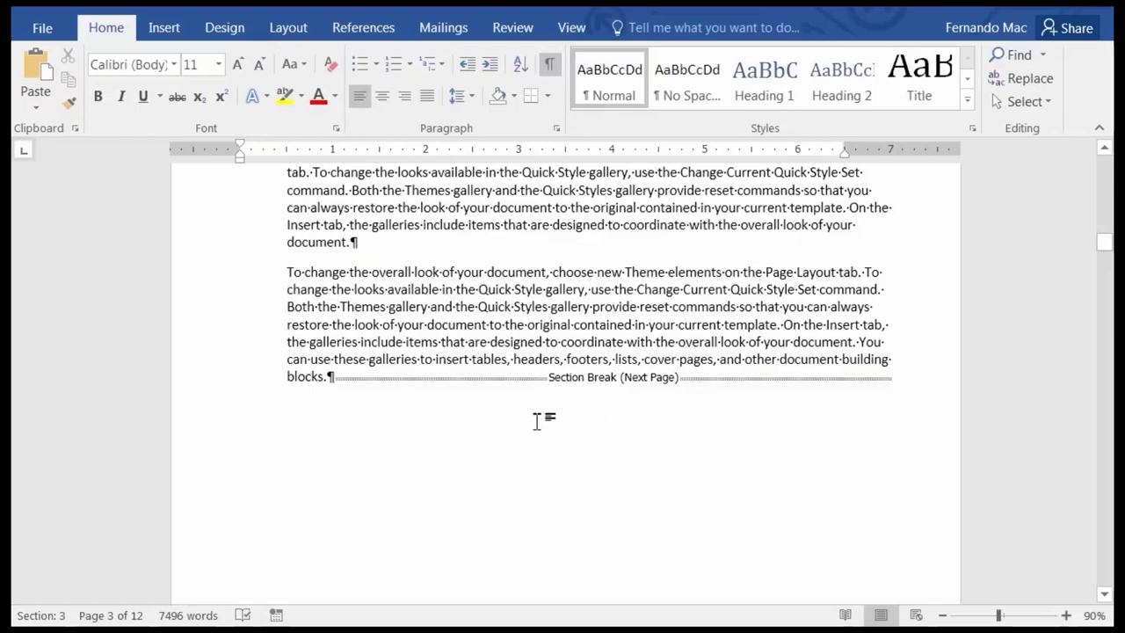
scroll(527, 419, "down", 10)
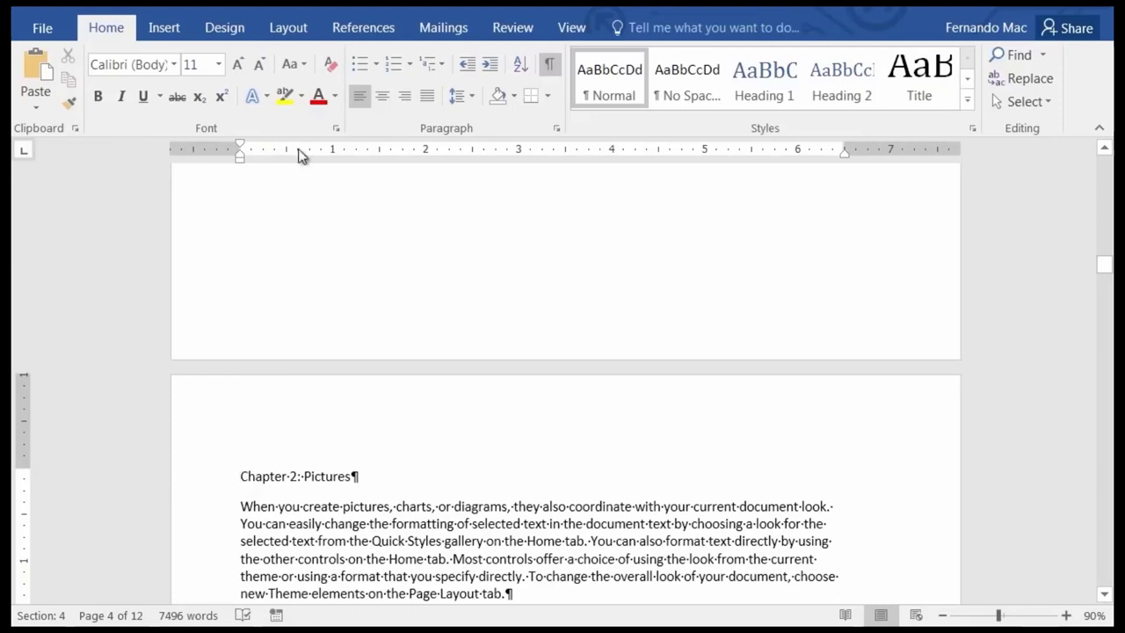
left_click(305, 29)
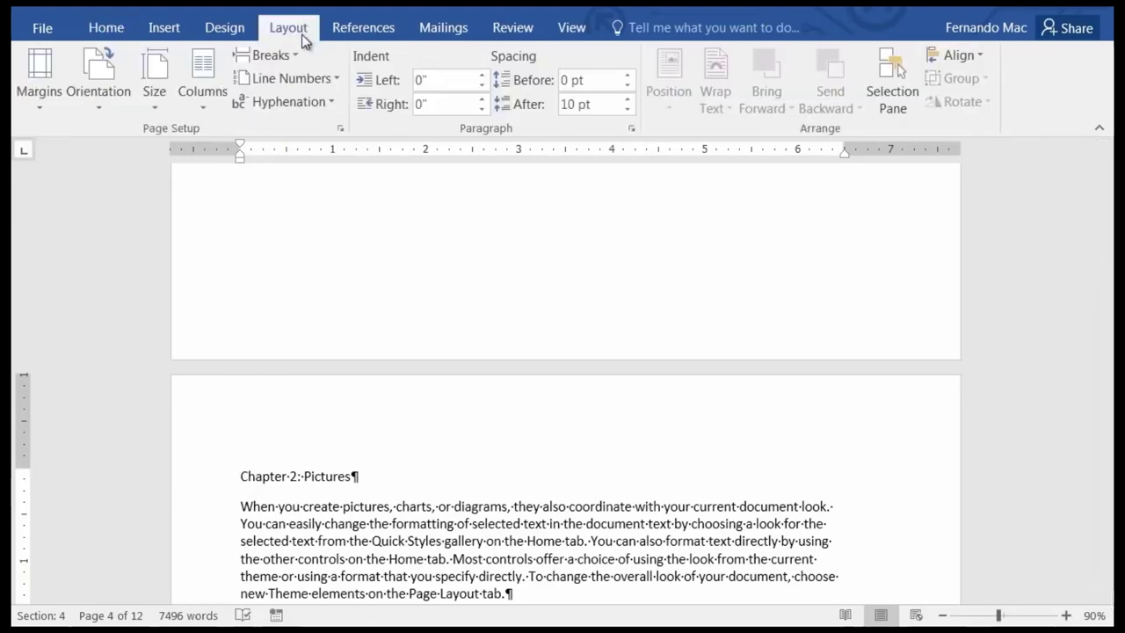
left_click(298, 54)
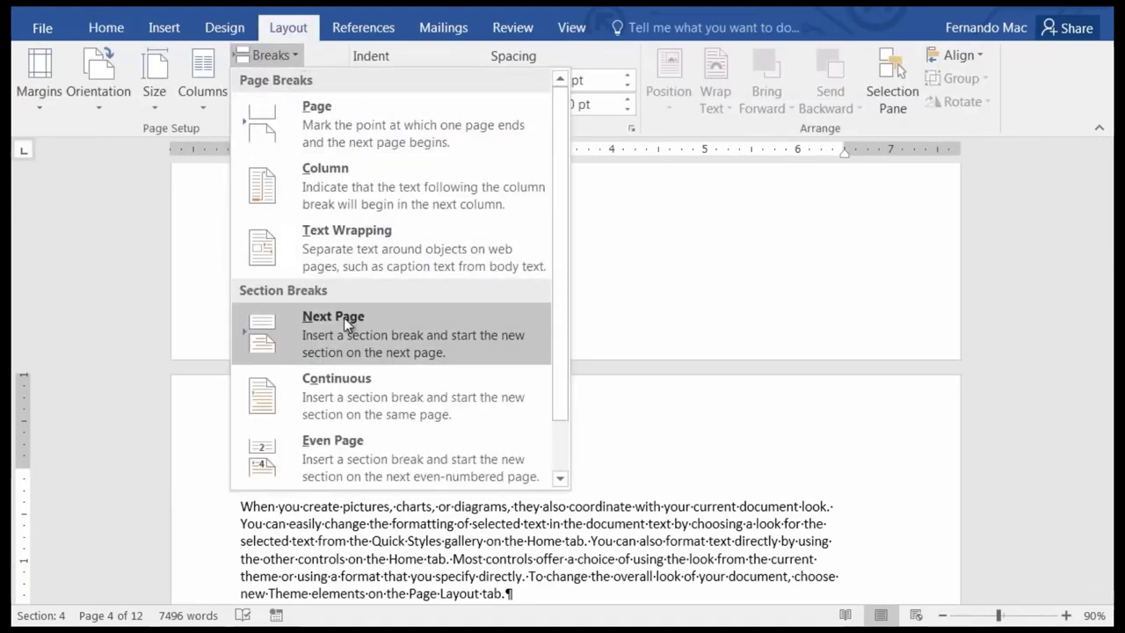
key("Escape")
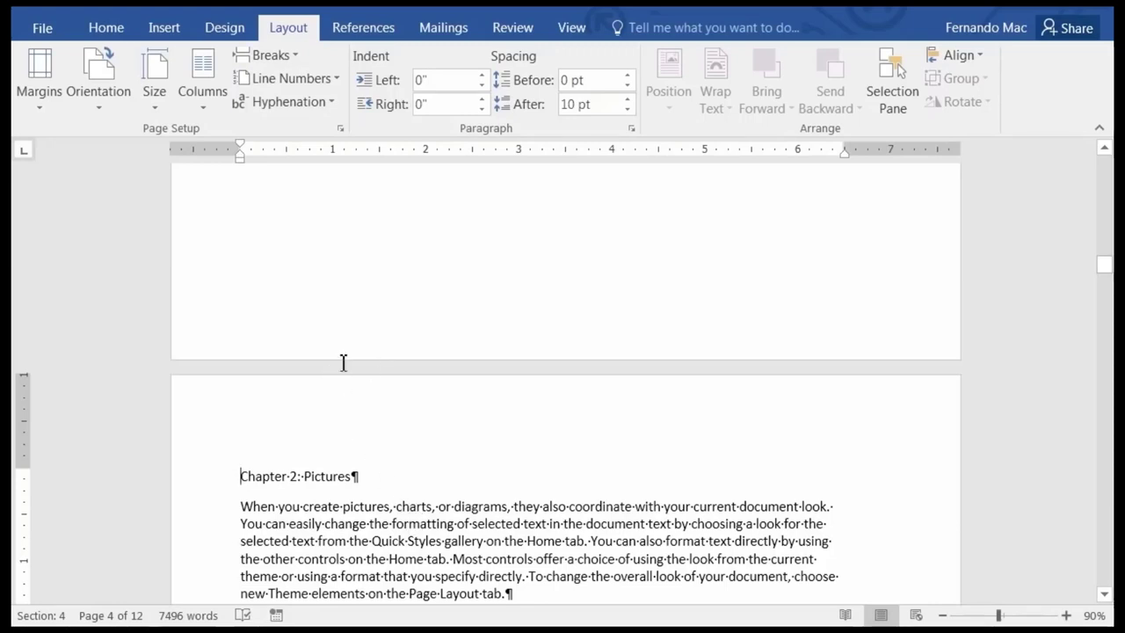
left_click(107, 29)
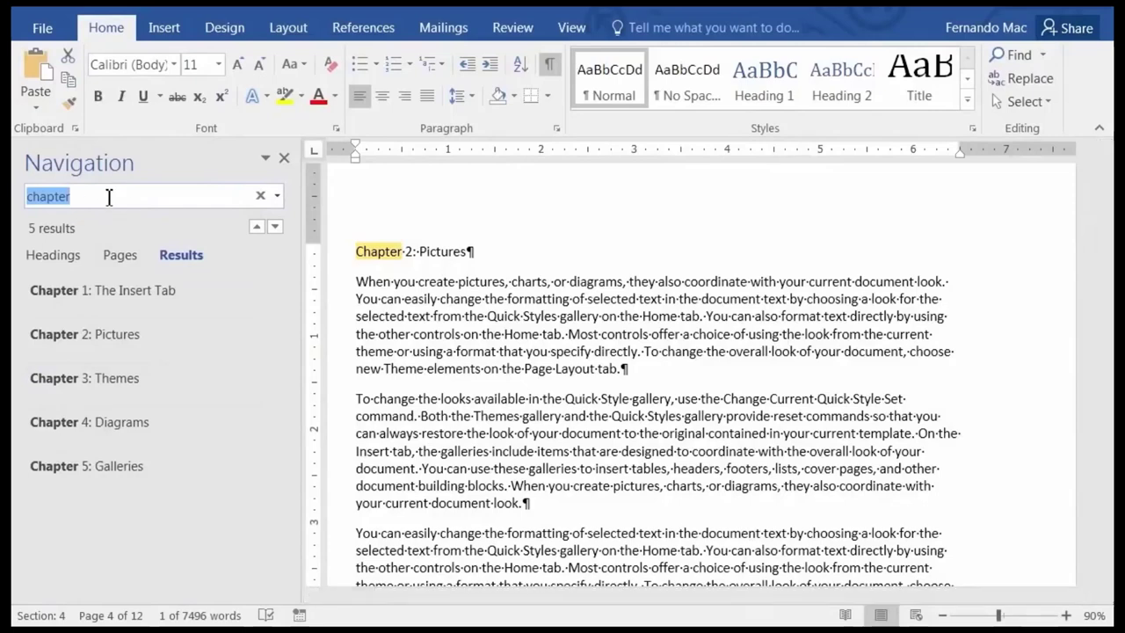
Search 'chapter 3' and insert a Next Page section break before 'Chapter 3: Themes'.
type("chapter 3")
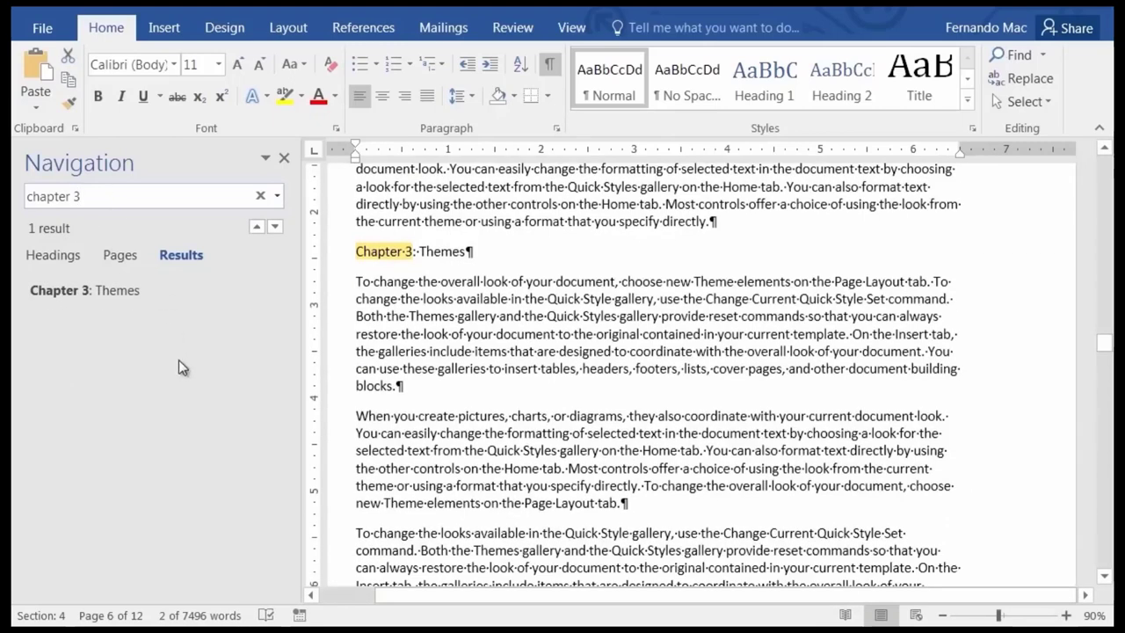
left_click(458, 251)
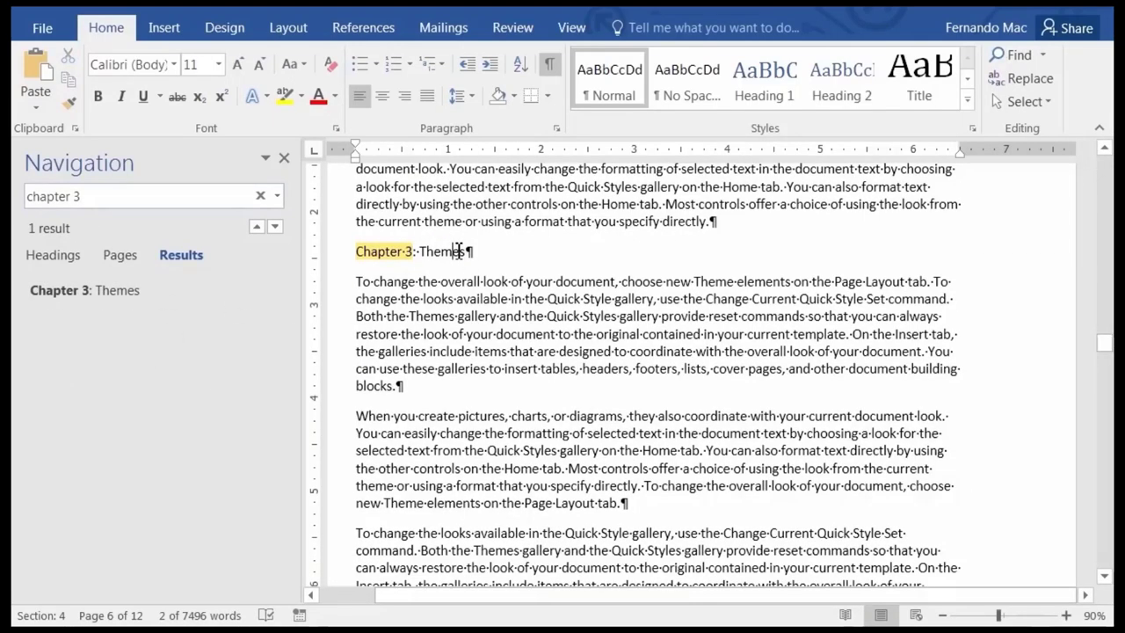
left_click(283, 161)
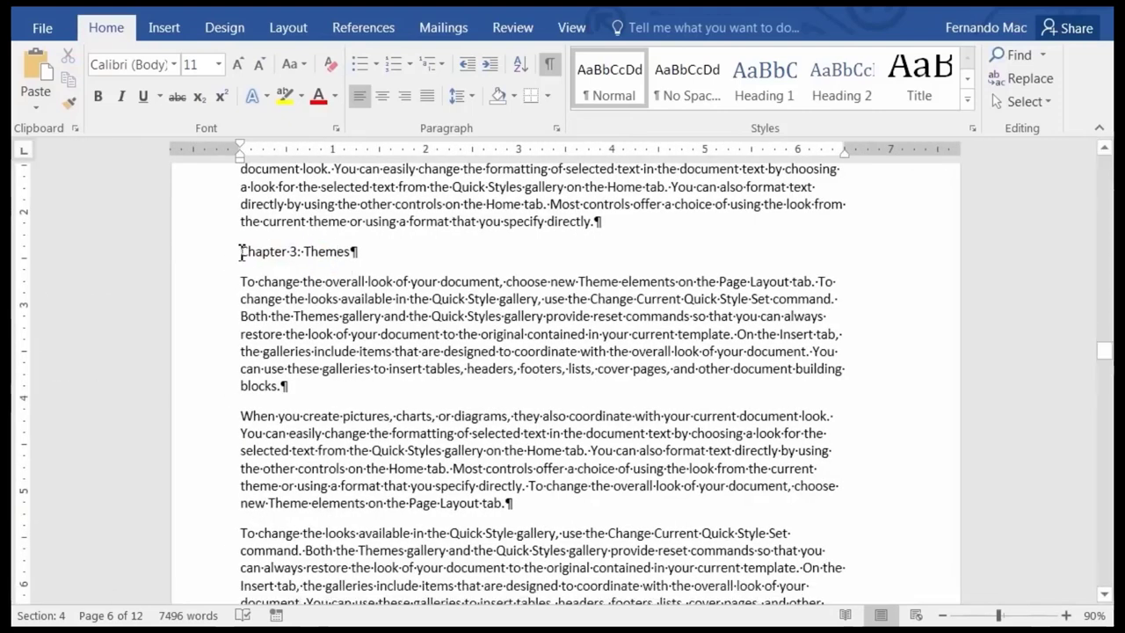
left_click(293, 28)
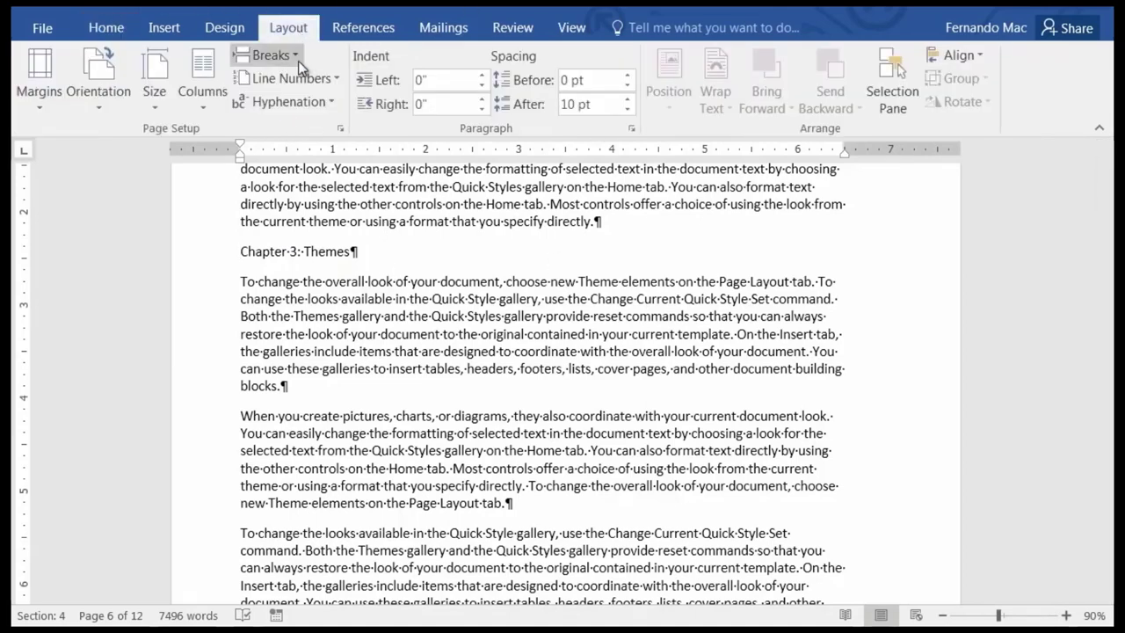
left_click(297, 55)
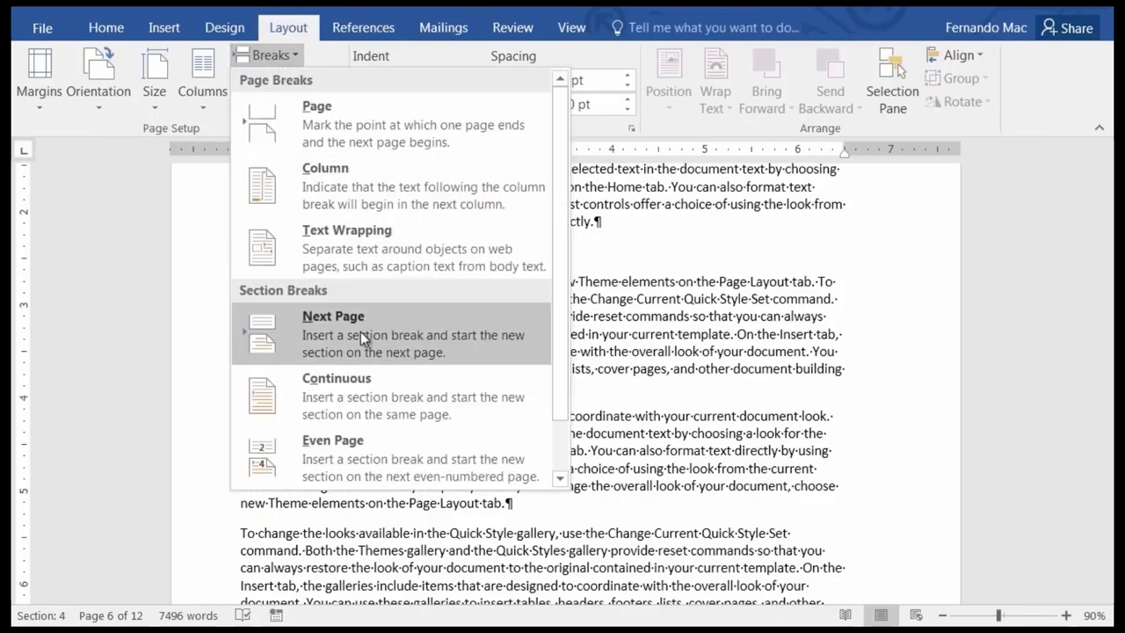
left_click(360, 331)
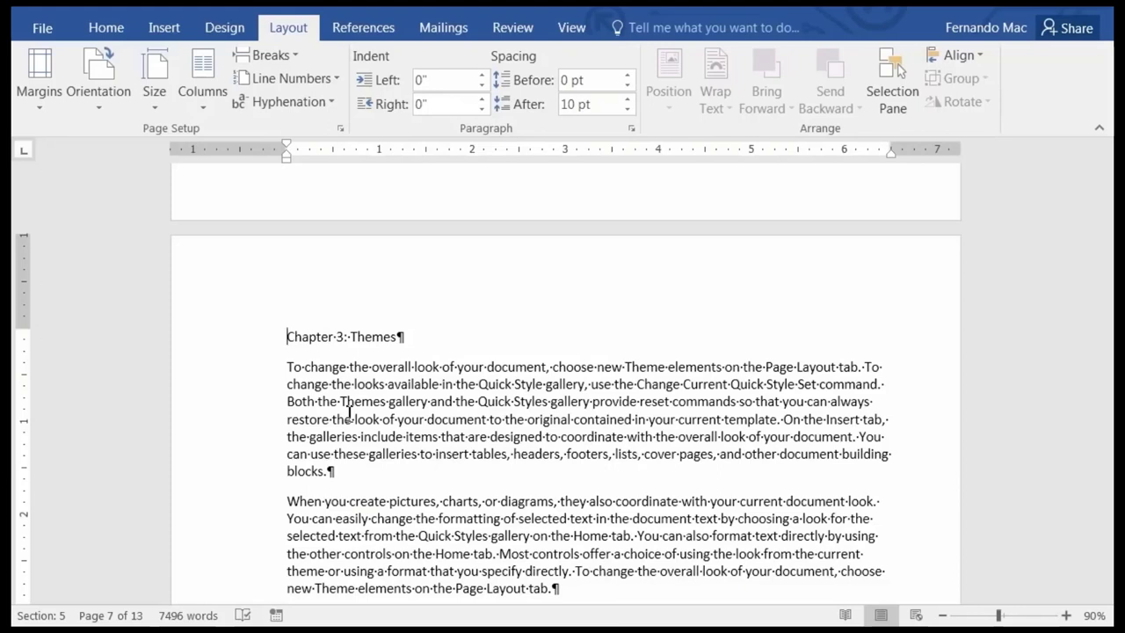
key("ctrl+Page_Down")
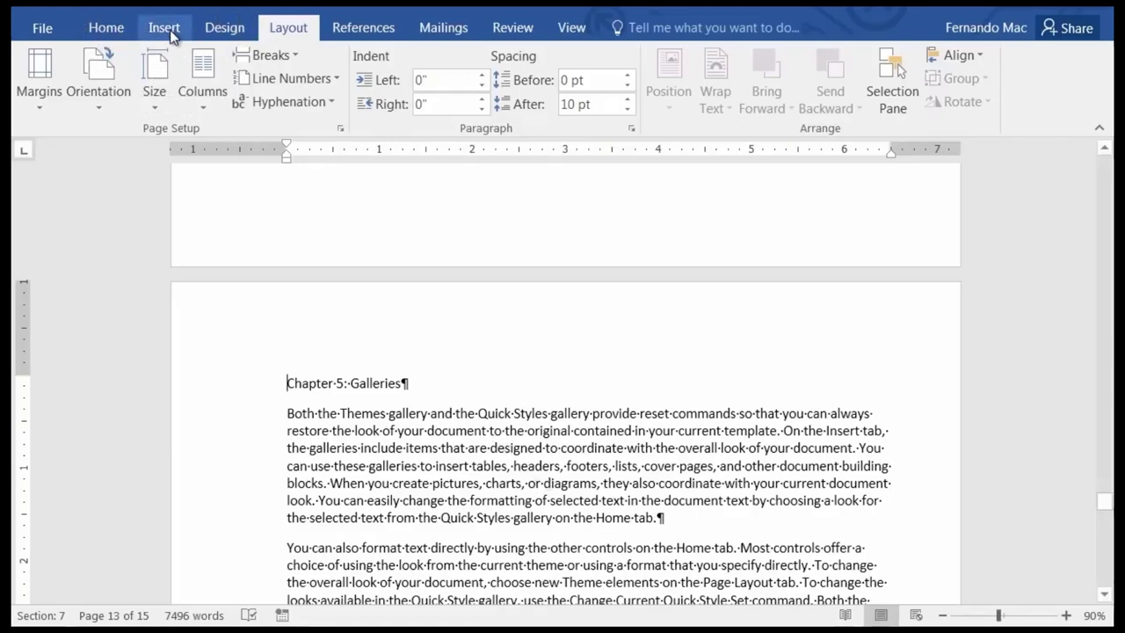
Insert the built-in Banded header with its blue [DOCUMENT TITLE] bar.
left_click(167, 32)
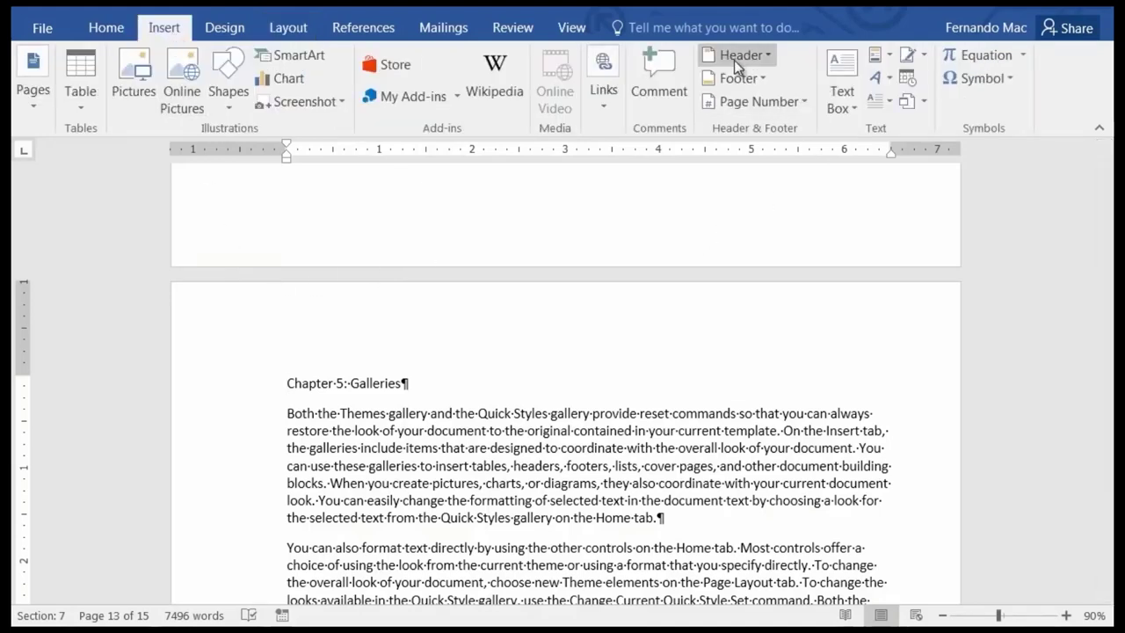
left_click(766, 56)
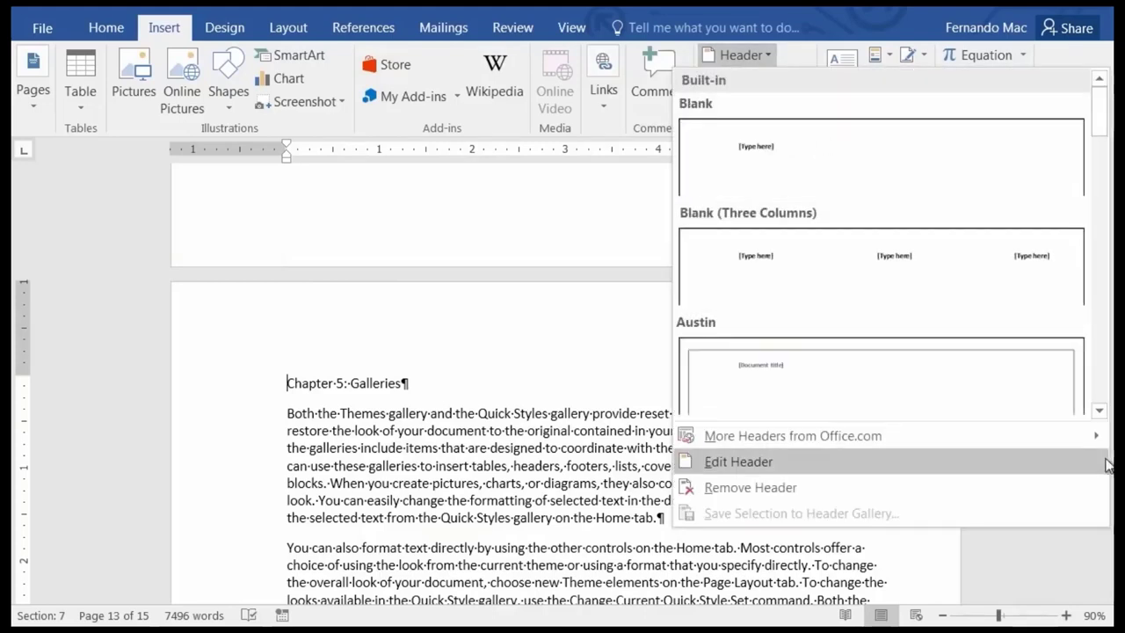
left_click(1103, 416)
left_click(1103, 415)
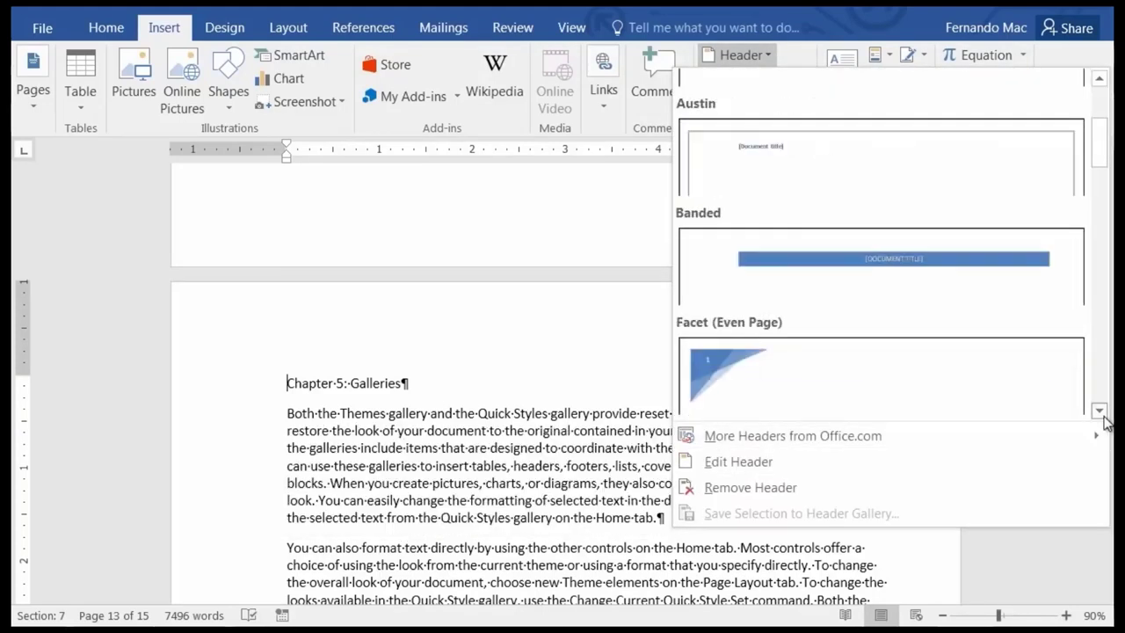
left_click(1104, 415)
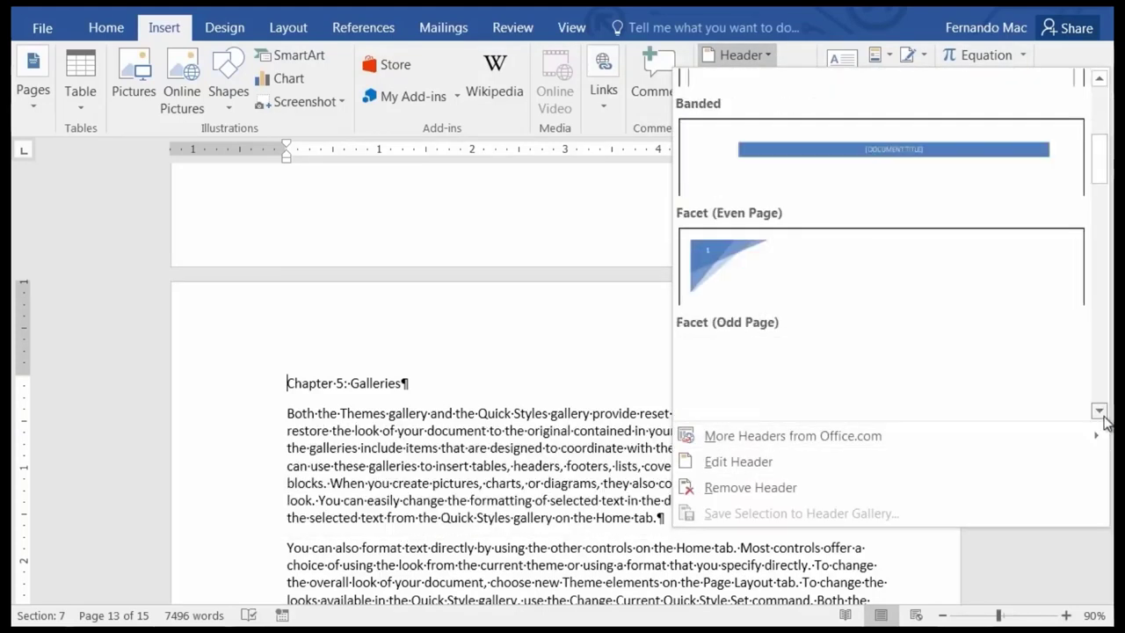
left_click(1100, 79)
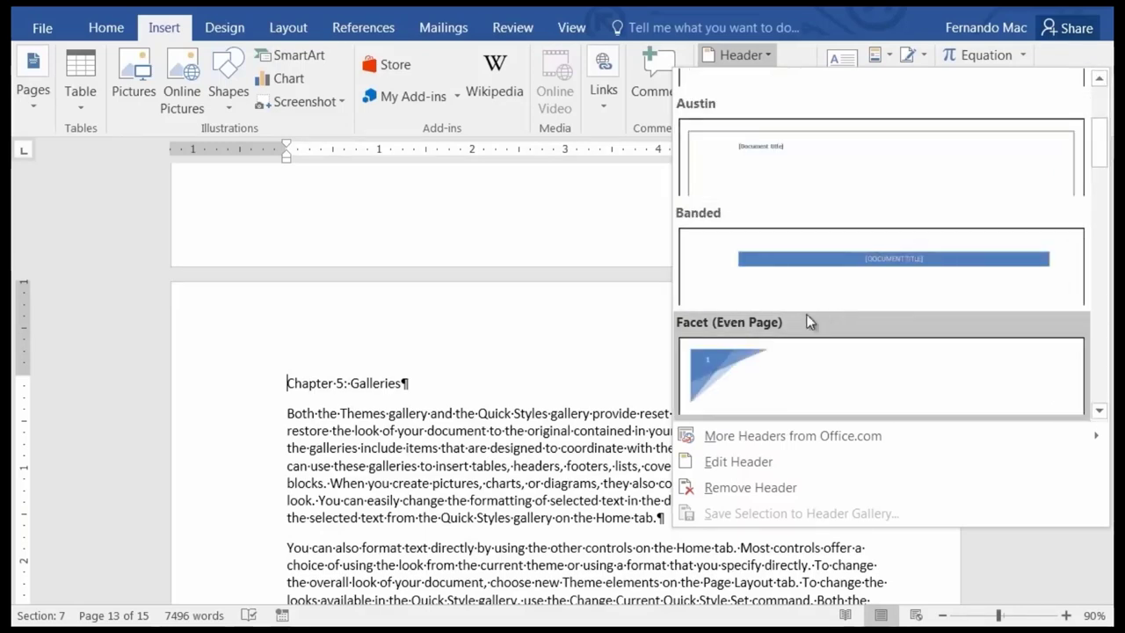
left_click(844, 264)
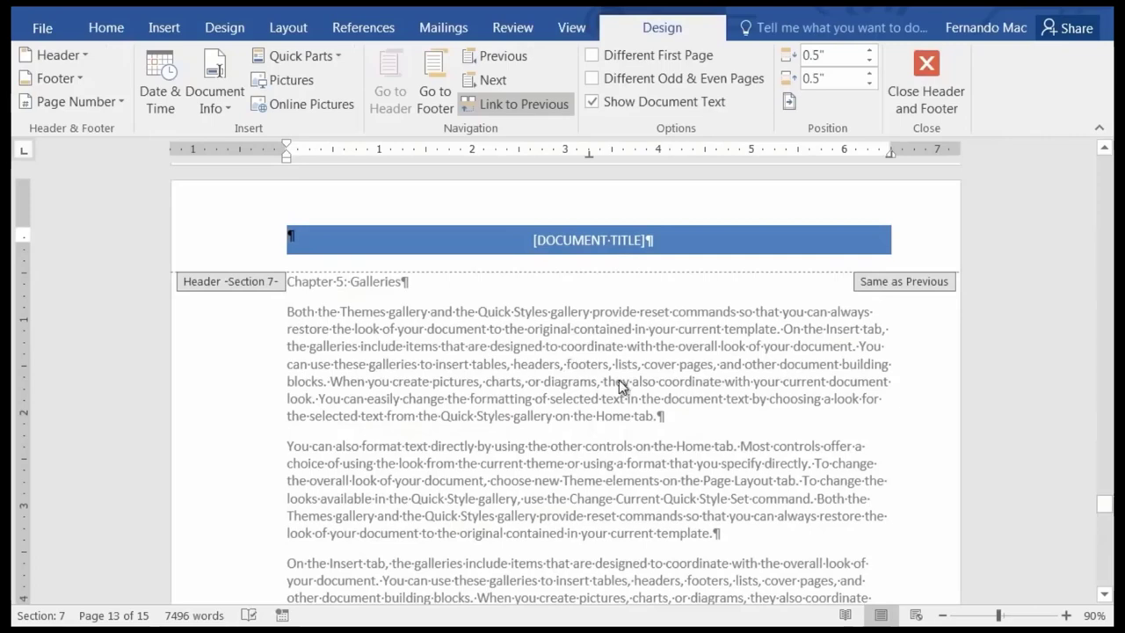
scroll(619, 380, "up", 10)
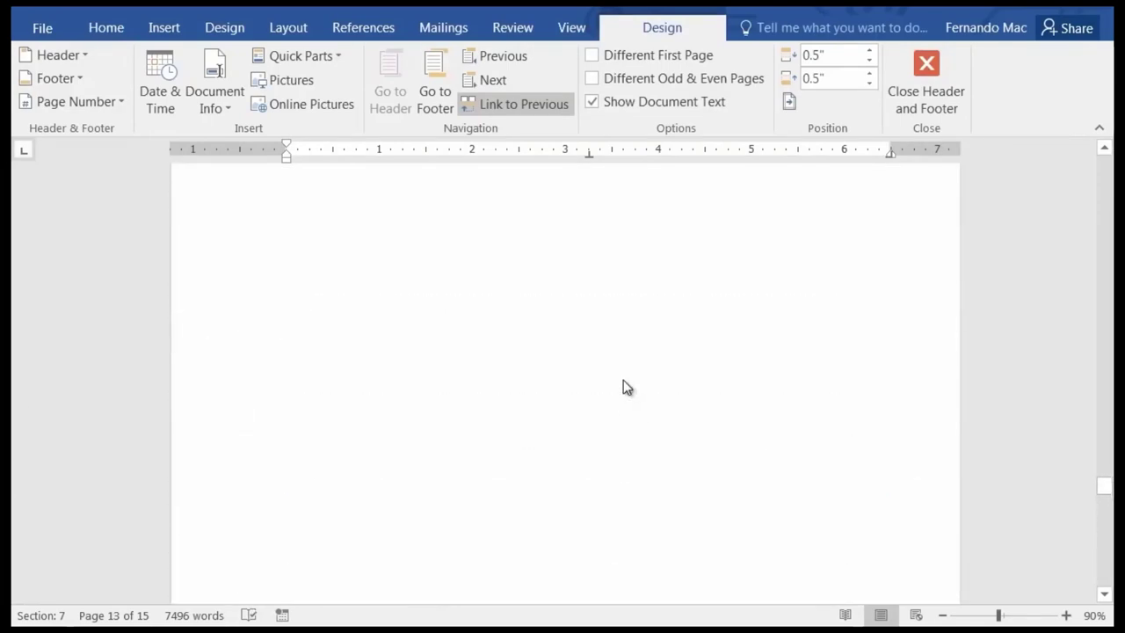
scroll(624, 383, "up", 10)
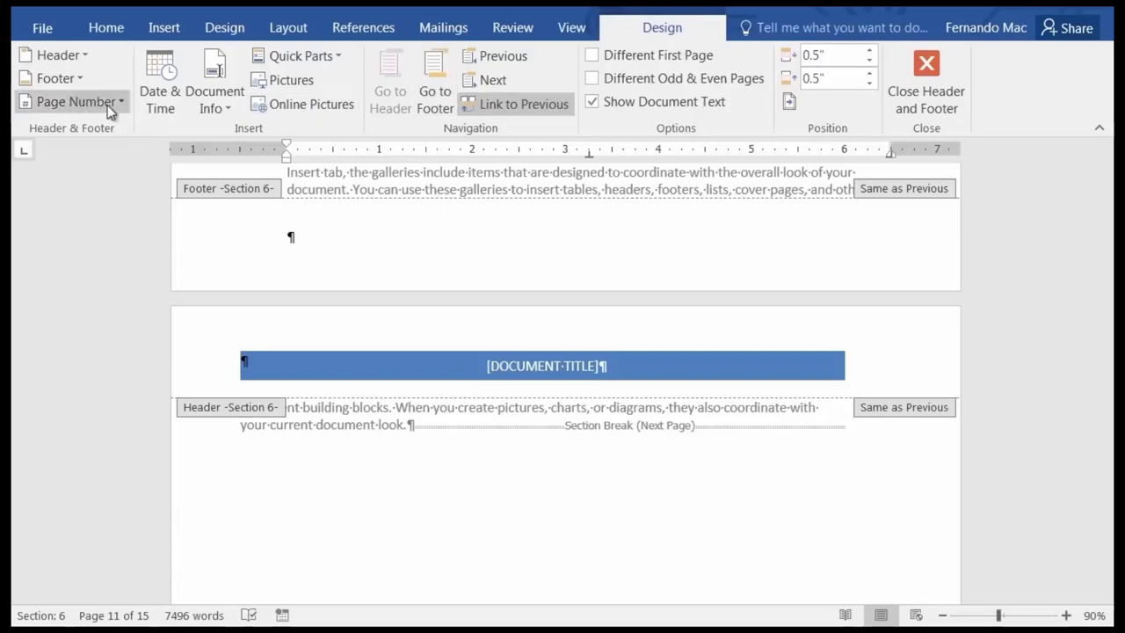
Open the Header gallery from Header & Footer Tools Design to pick a replacement design.
left_click(80, 55)
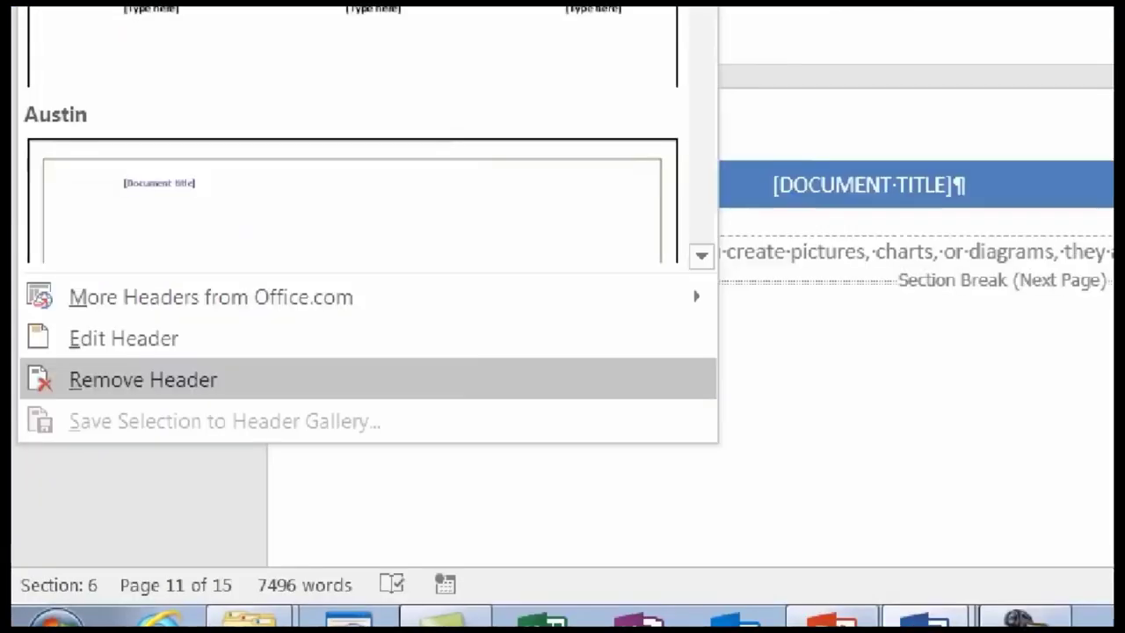
left_click(159, 324)
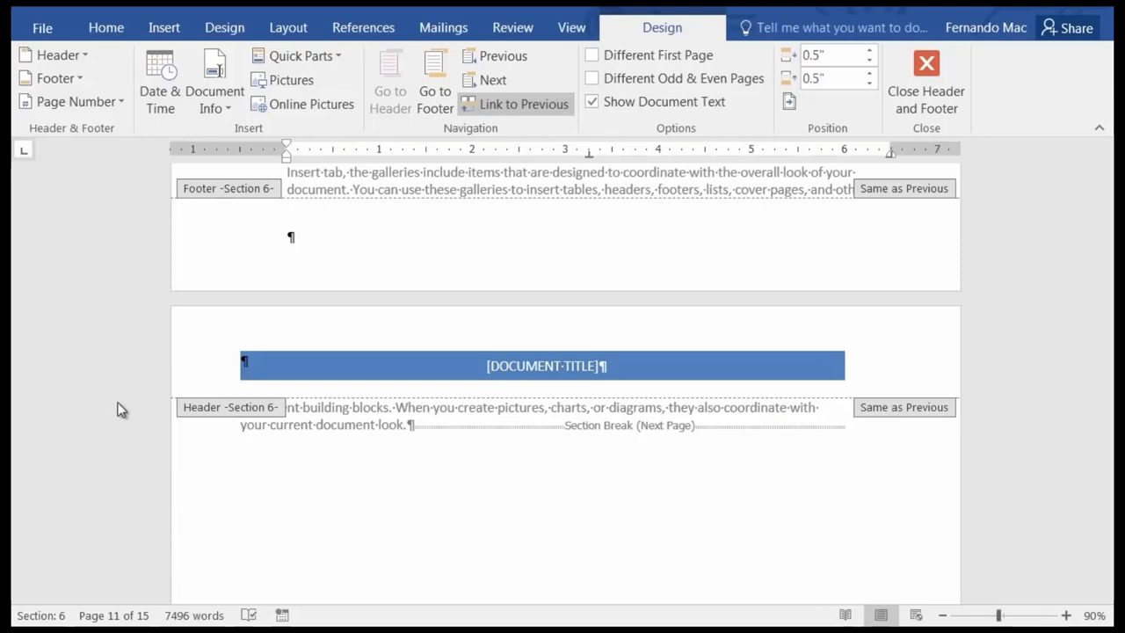
left_click(71, 57)
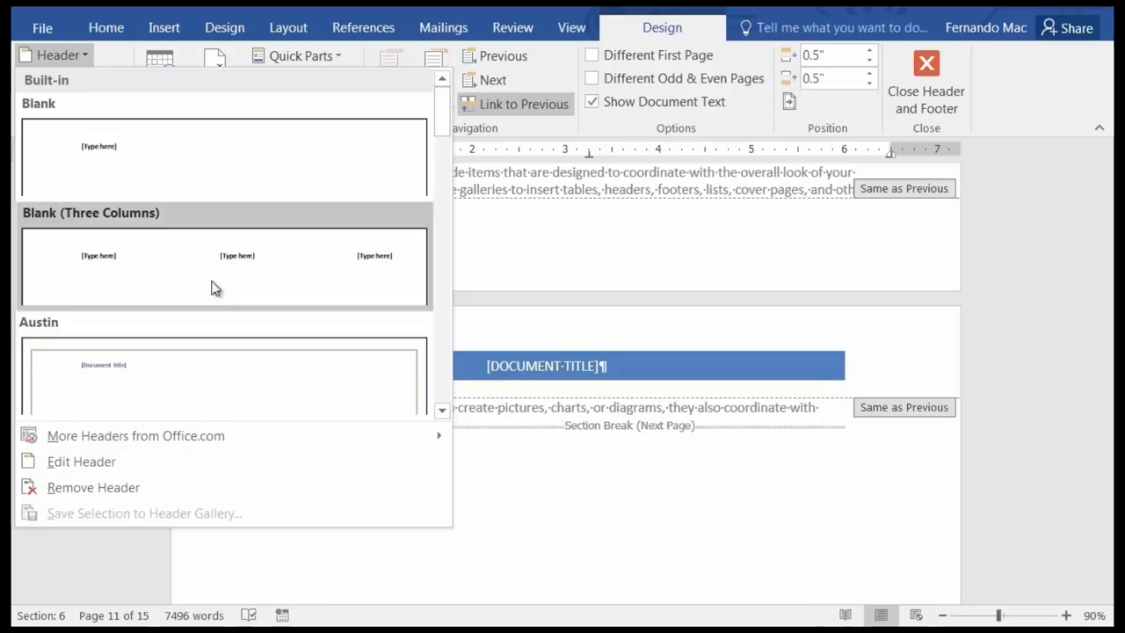
Switch to the Blank [Type here] header and scroll through the sections to check it.
left_click(88, 149)
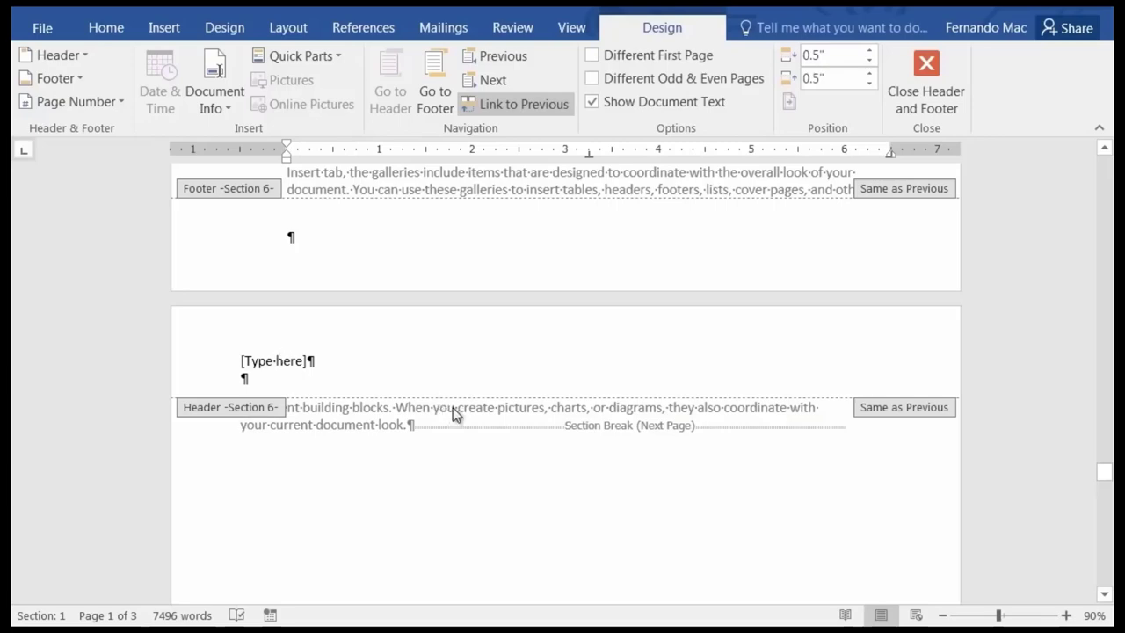
scroll(454, 414, "up", 5)
scroll(426, 430, "down", 5)
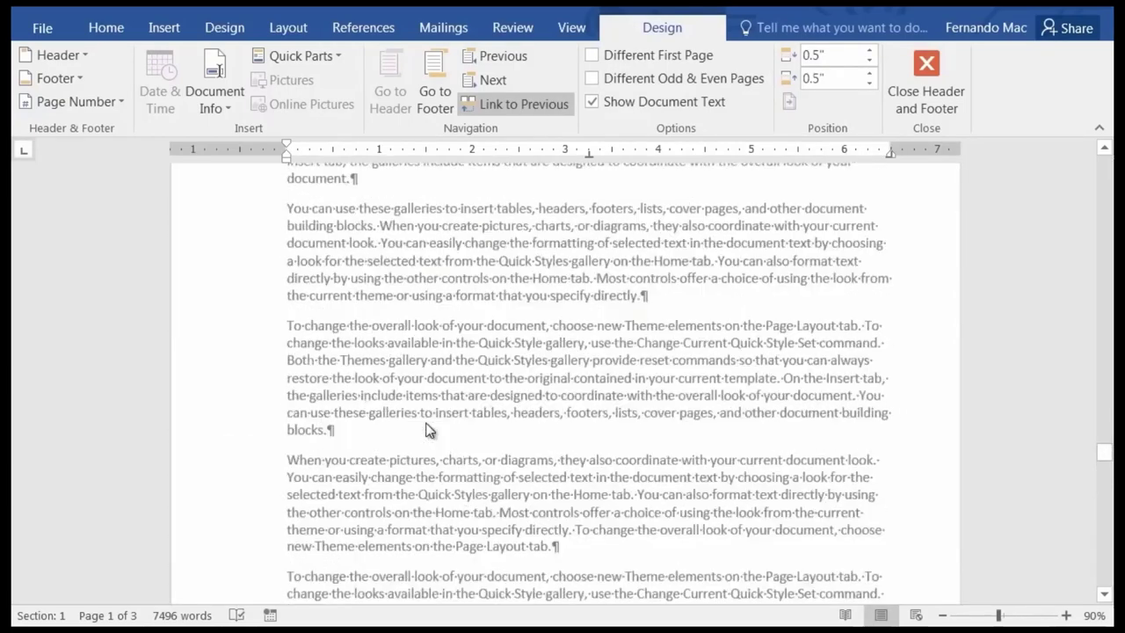
scroll(428, 455, "down", 2)
scroll(424, 463, "down", 15)
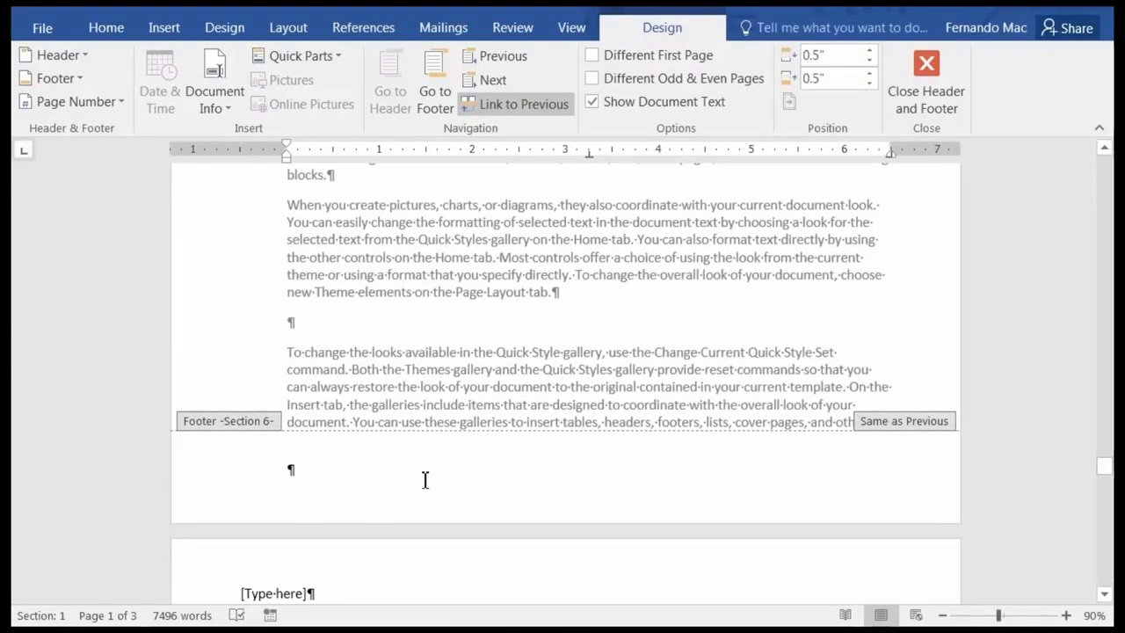
left_click_drag(1106, 468, 1106, 165)
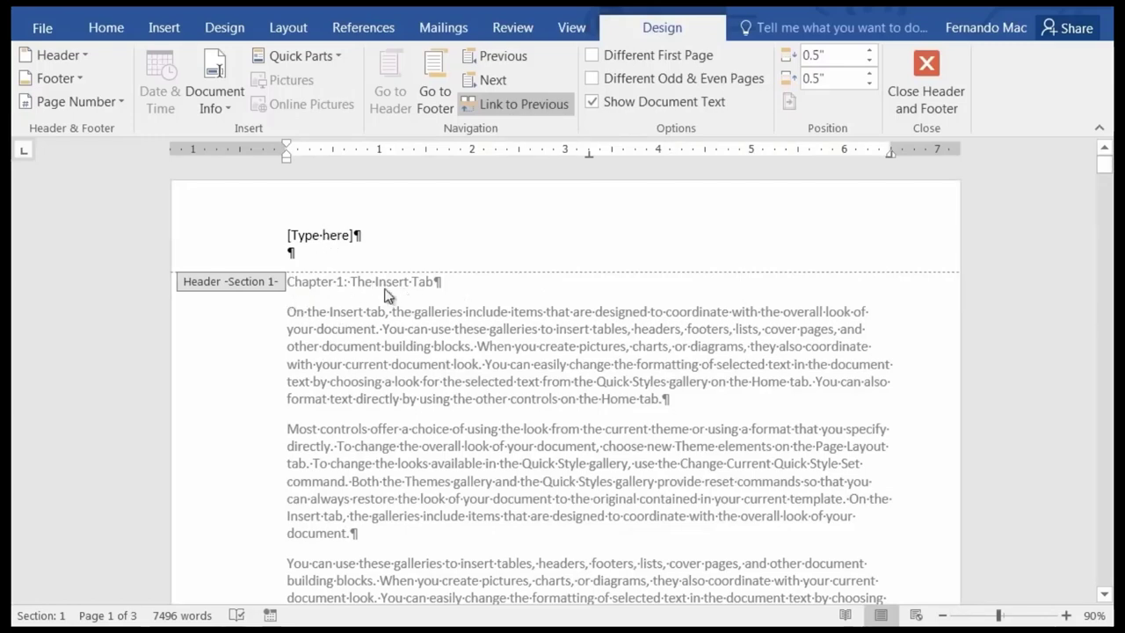
scroll(422, 376, "down", 10)
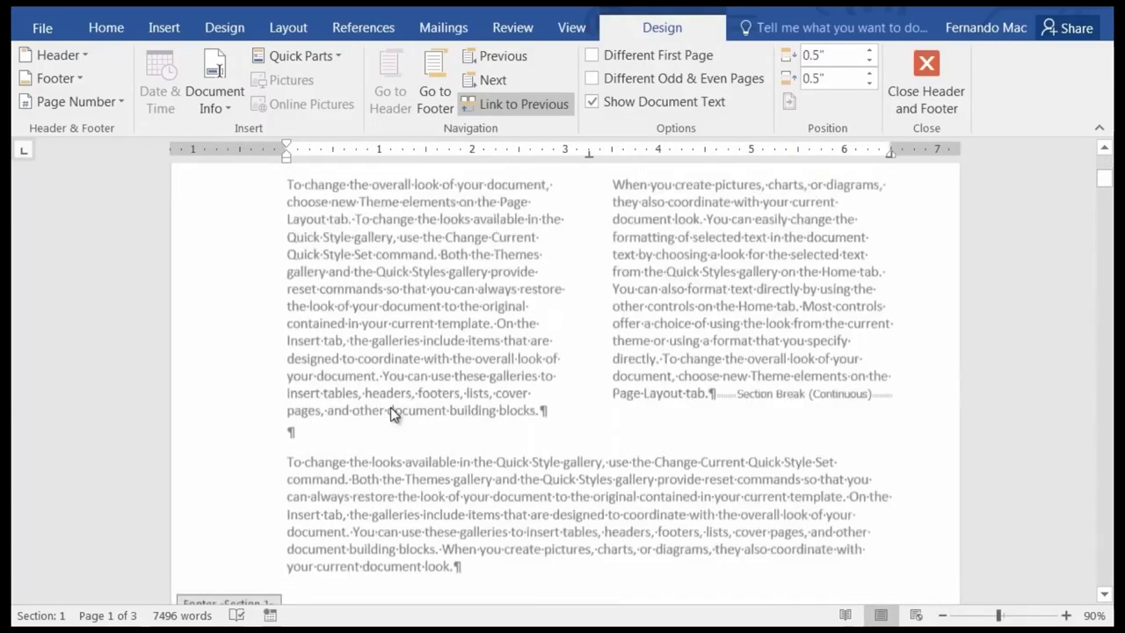
scroll(392, 413, "down", 10)
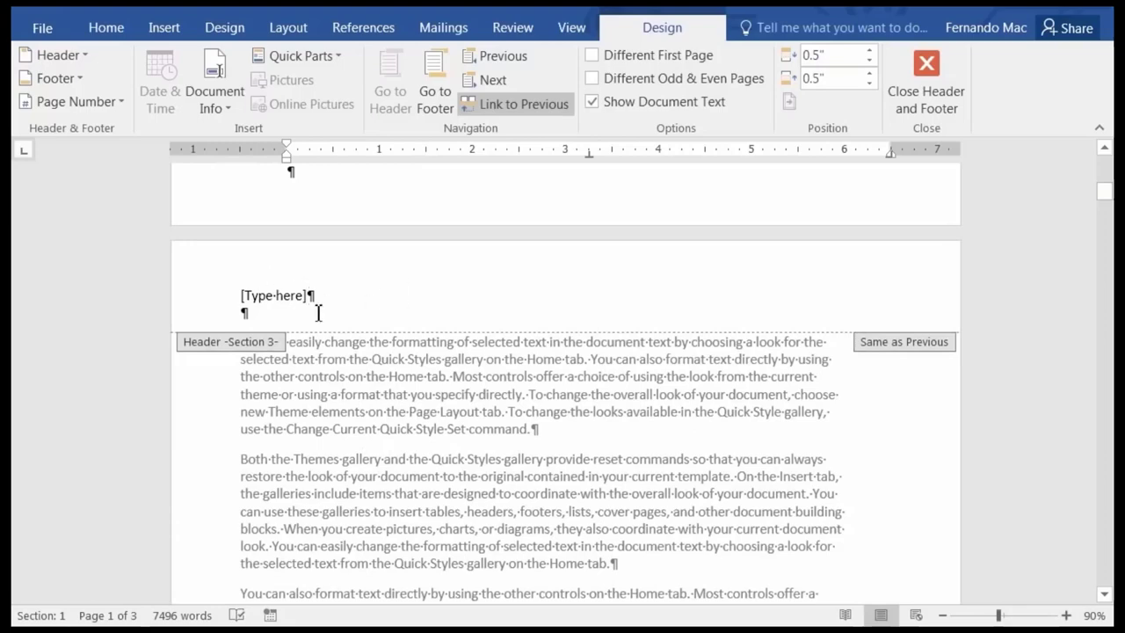
scroll(334, 400, "down", 5)
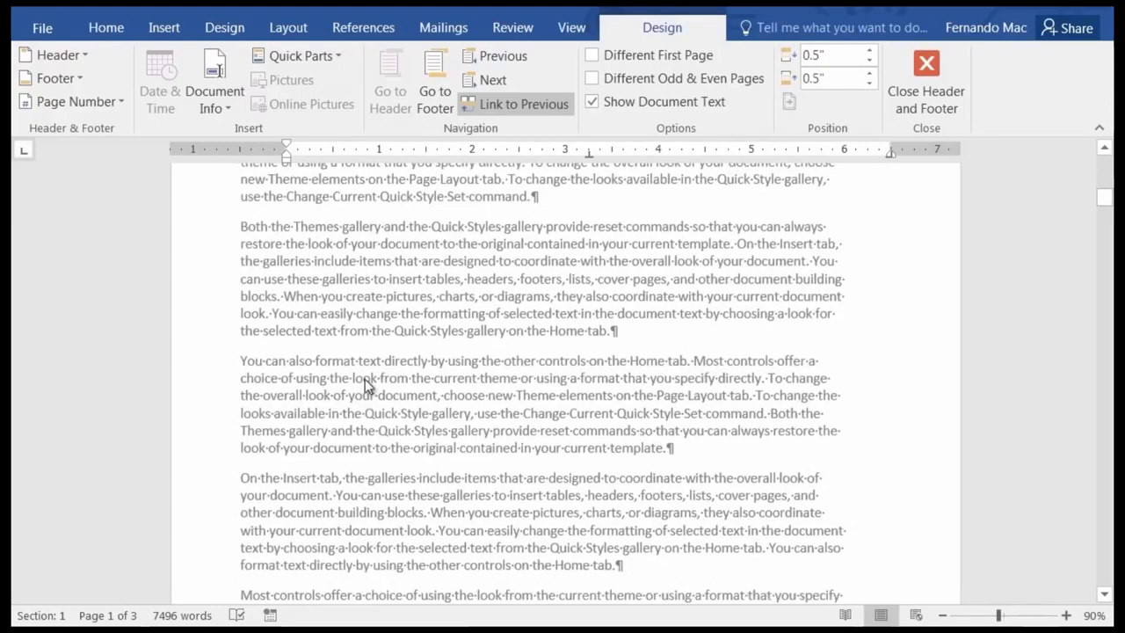
Leave the header and cut the 'Chapter 1: The Insert Tab' heading from page 1's body text.
scroll(446, 369, "up", 9)
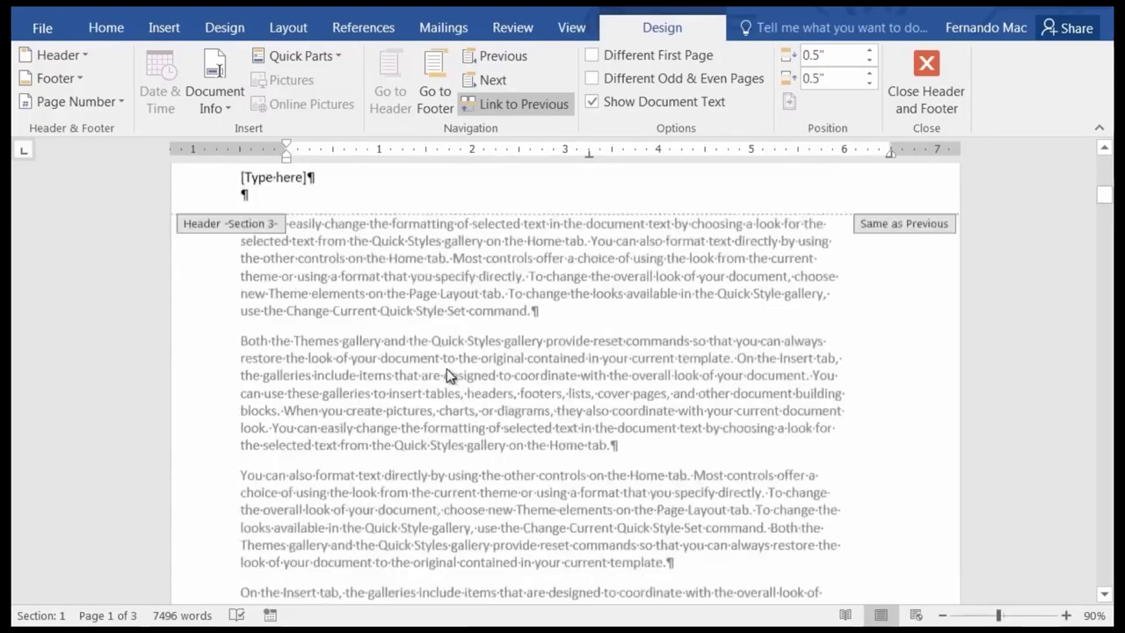
scroll(448, 375, "up", 20)
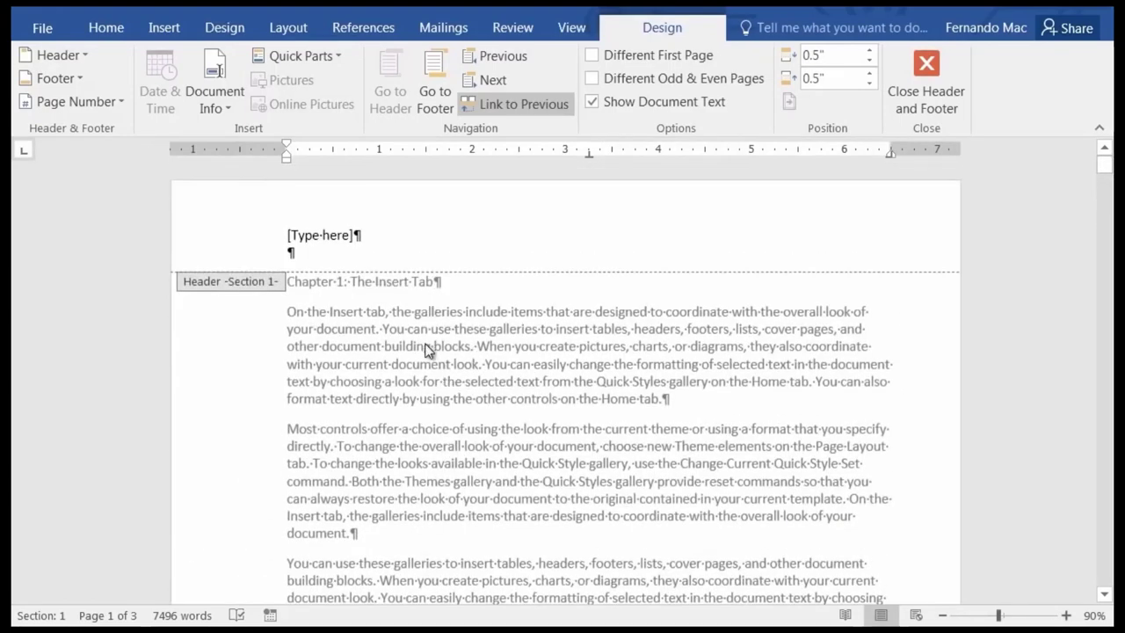
double_click(427, 348)
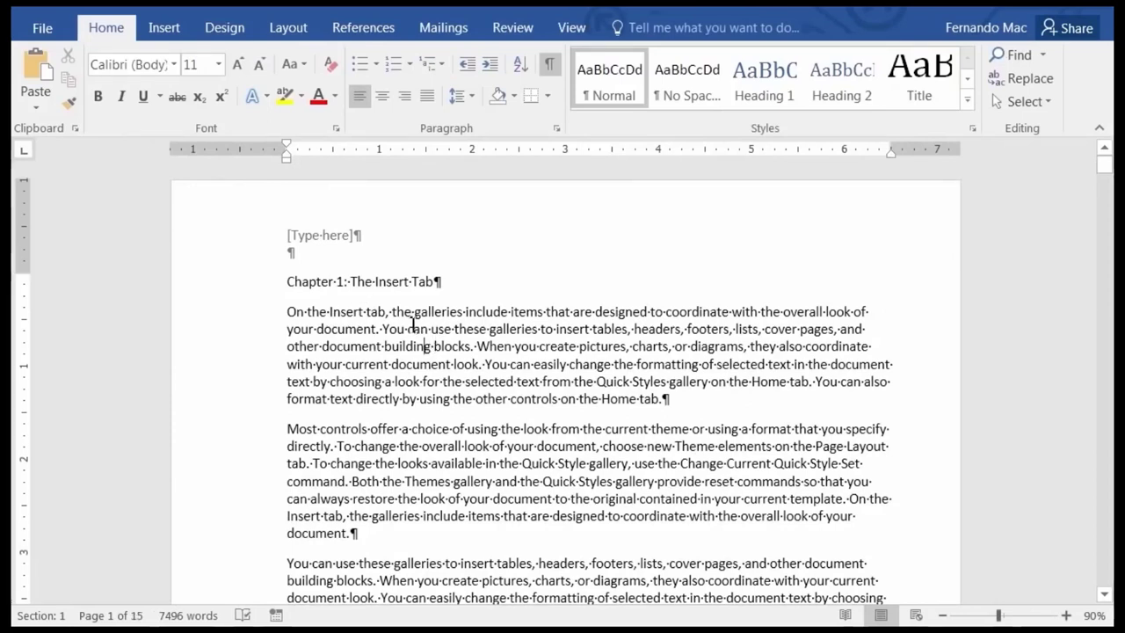
left_click_drag(454, 282, 292, 286)
key("ctrl+c")
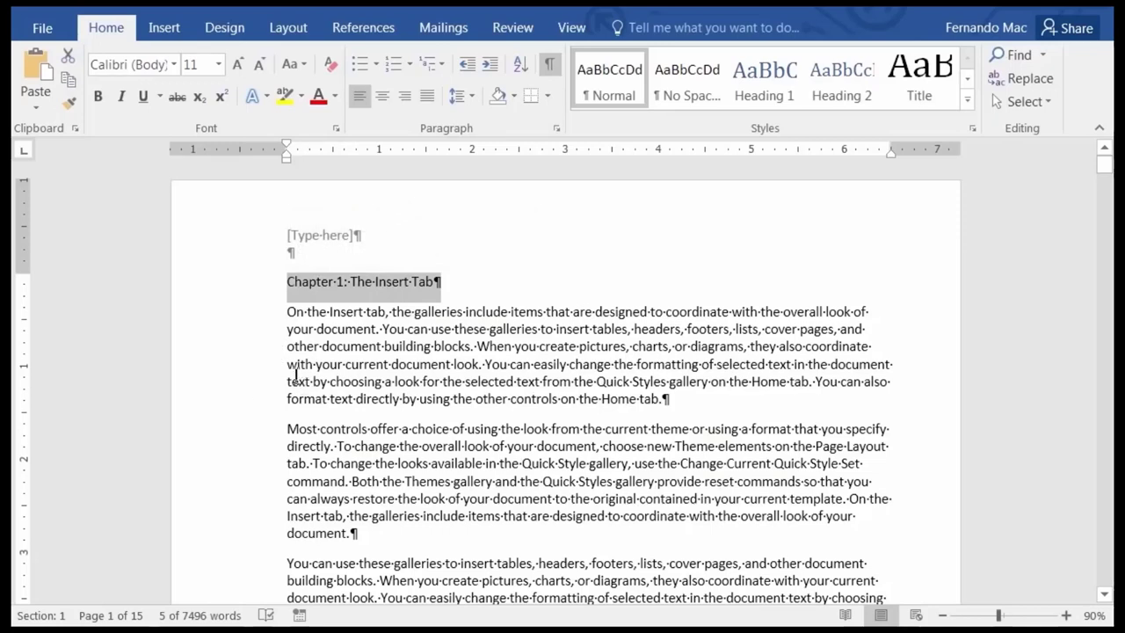
right_click(347, 287)
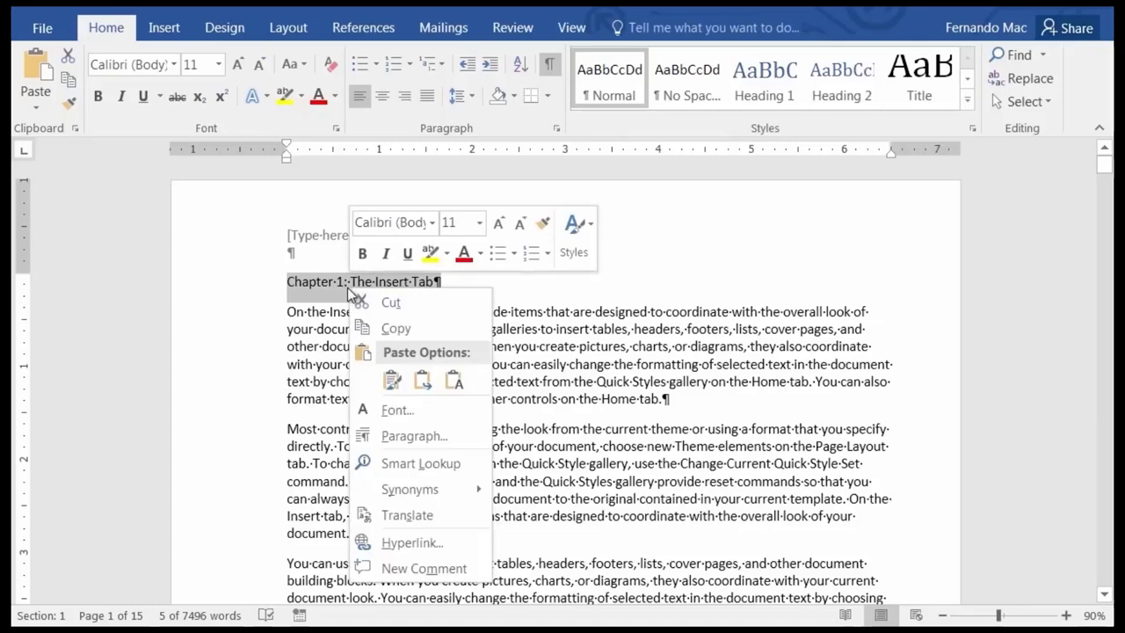
left_click(418, 307)
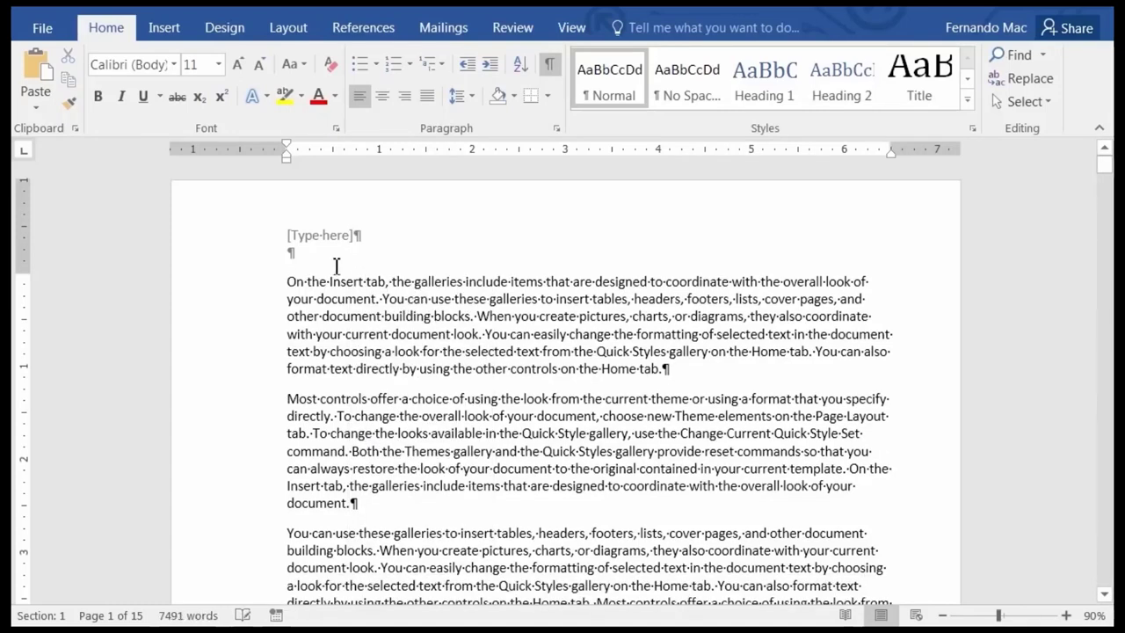
key("Right")
key("Right")
key("Right")
key("Right")
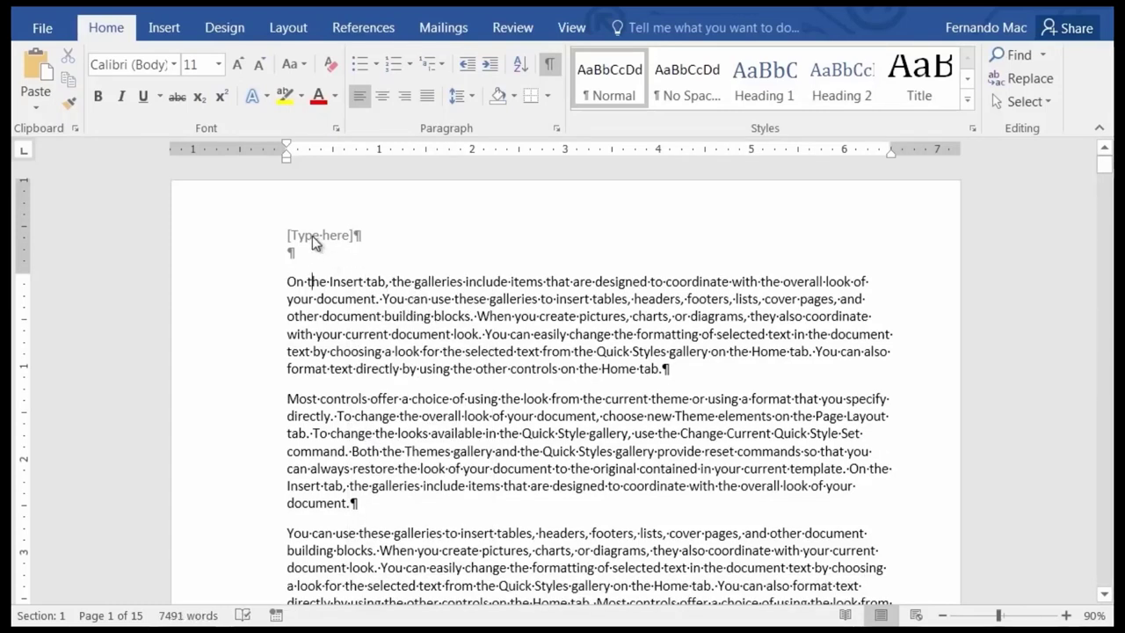
Paste 'Chapter 1: The Insert Tab' into the header placeholder with source formatting, removing the blank line.
double_click(314, 243)
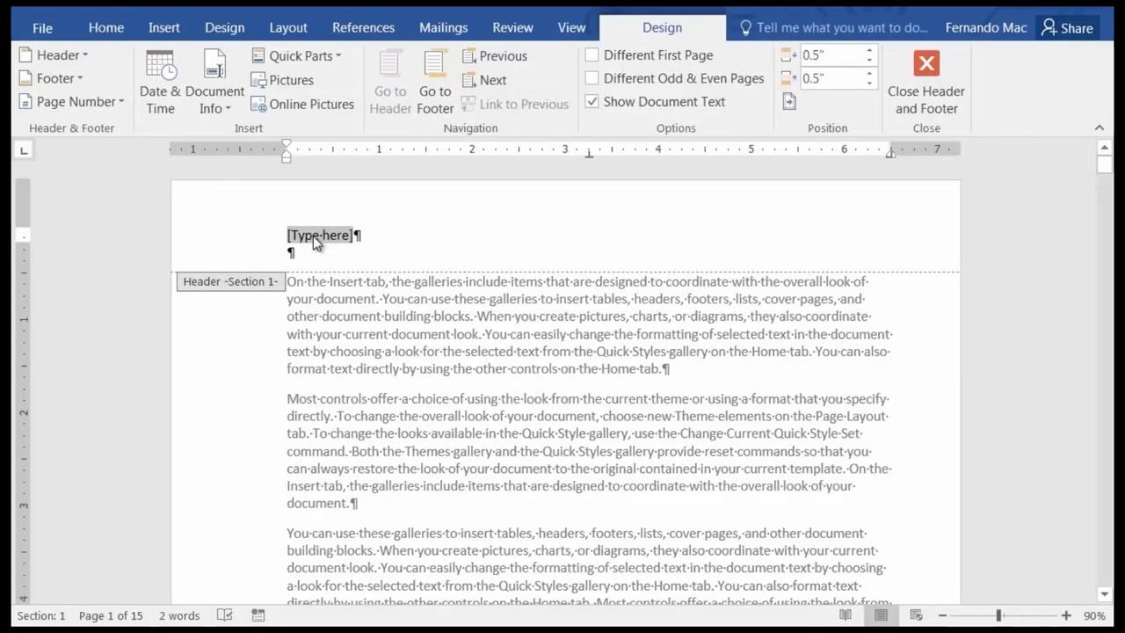
right_click(313, 236)
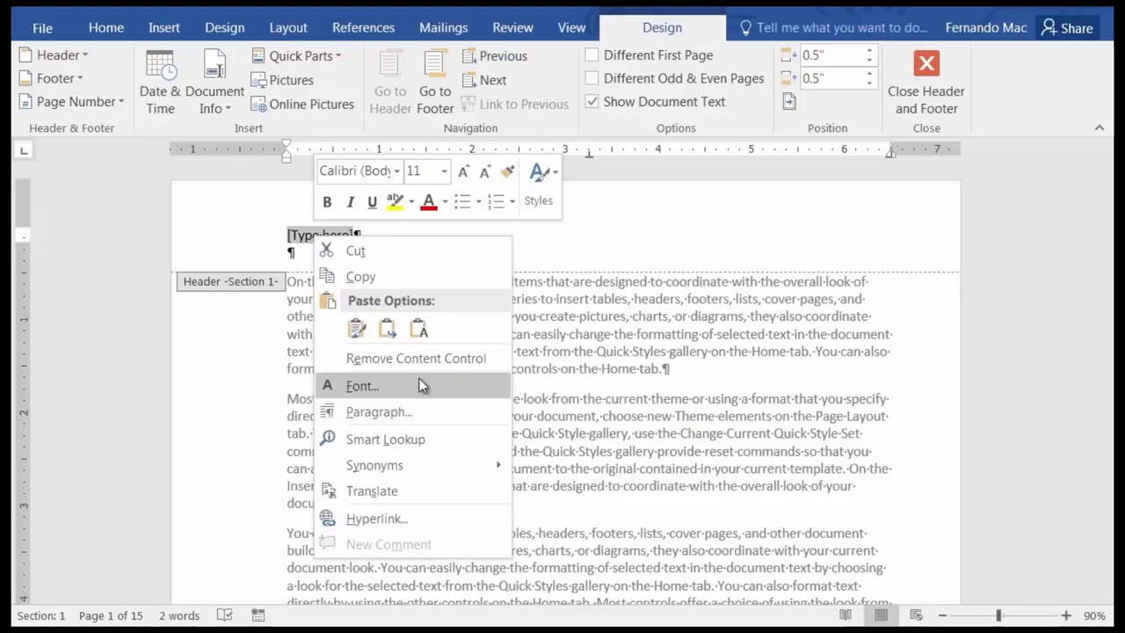
left_click(358, 330)
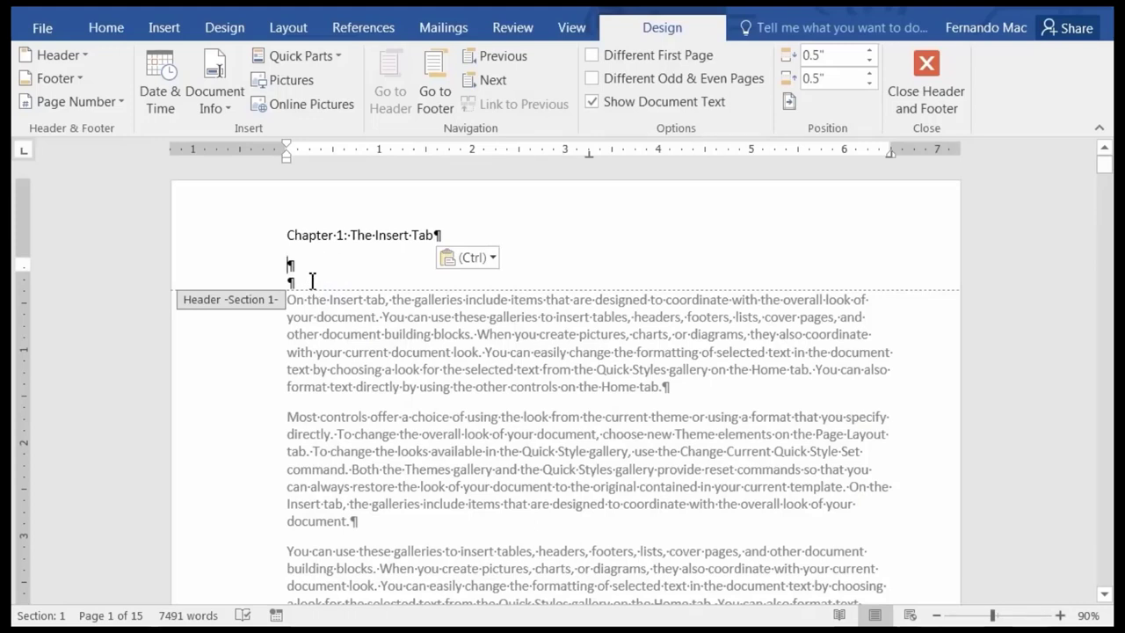
key("Delete")
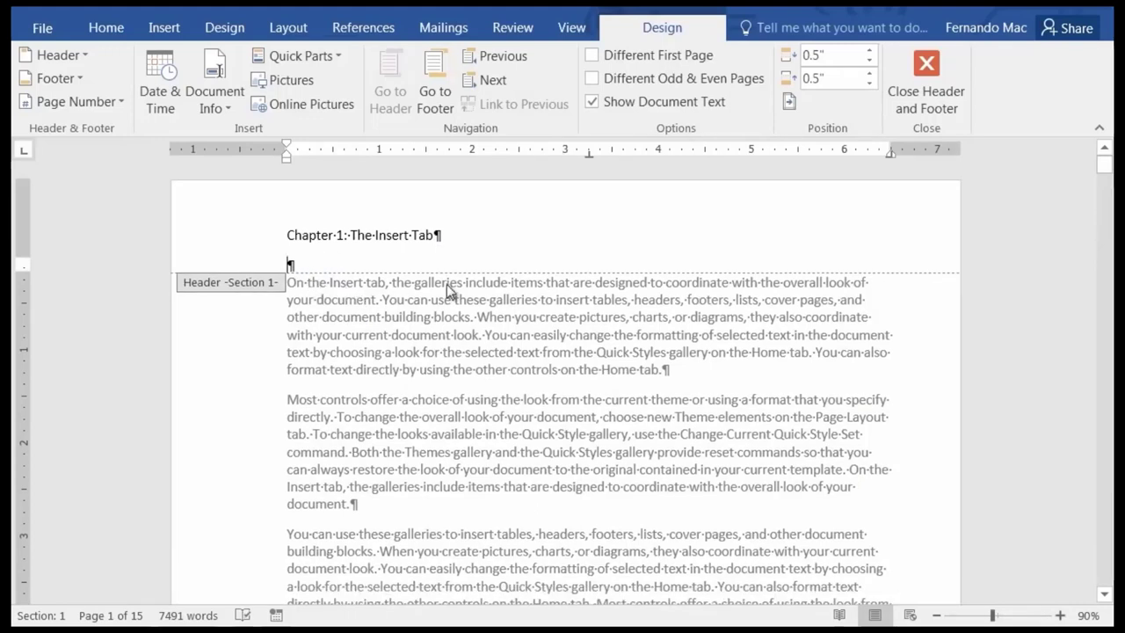
Scroll through the pages and preview the built-in header designs without applying one.
scroll(389, 334, "down", 15)
scroll(400, 452, "down", 5)
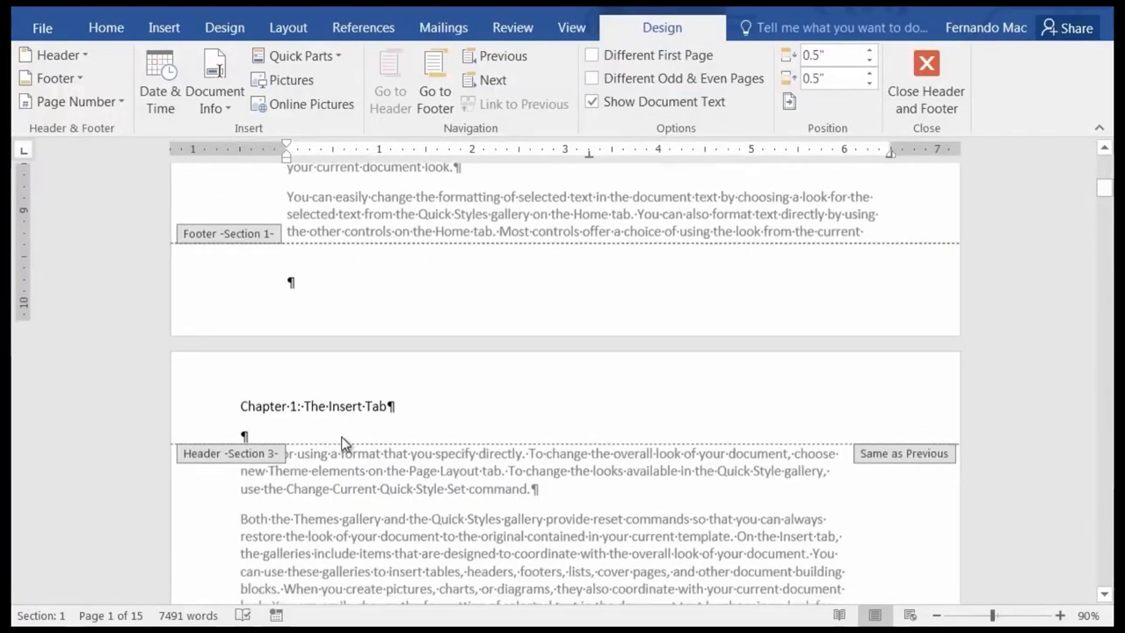
scroll(341, 457, "down", 10)
scroll(343, 461, "down", 10)
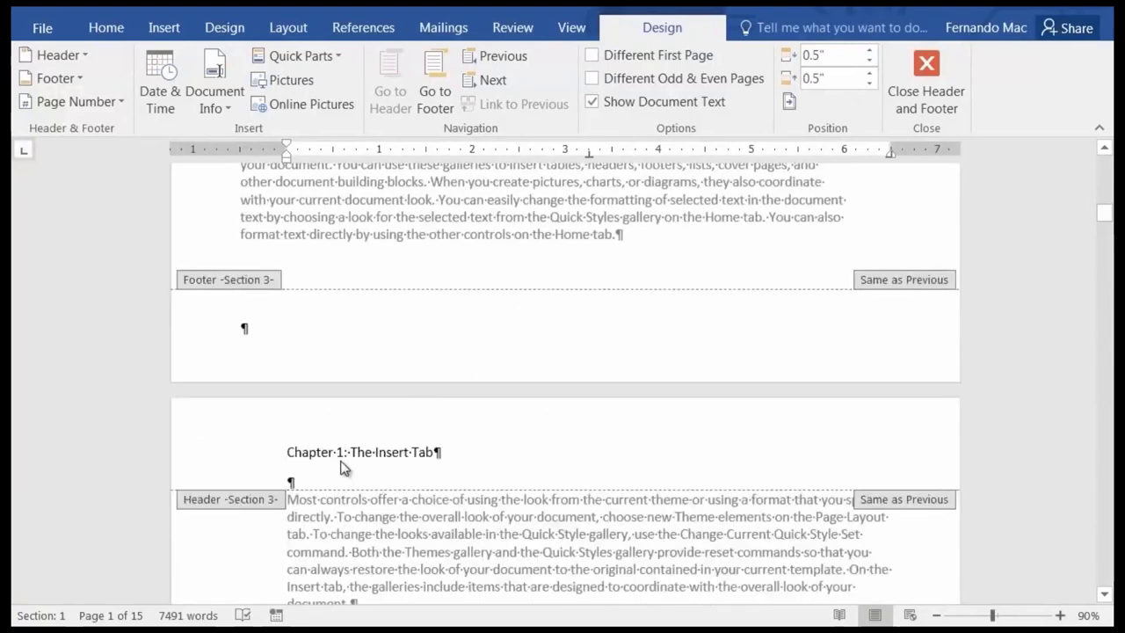
scroll(346, 459, "down", 10)
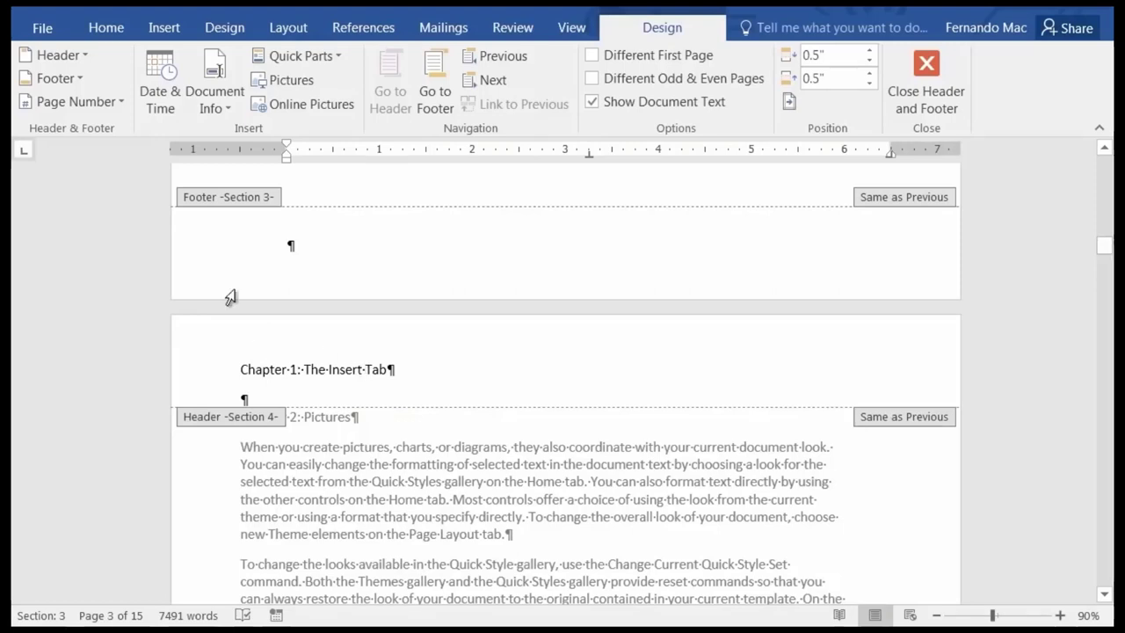
left_click(80, 56)
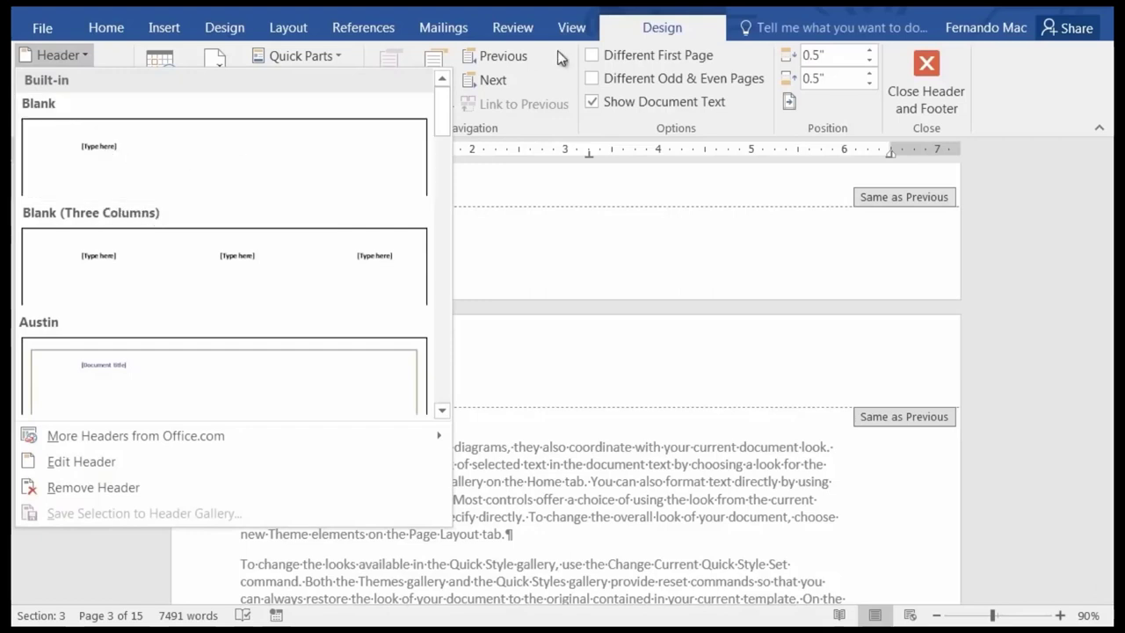
key("Escape")
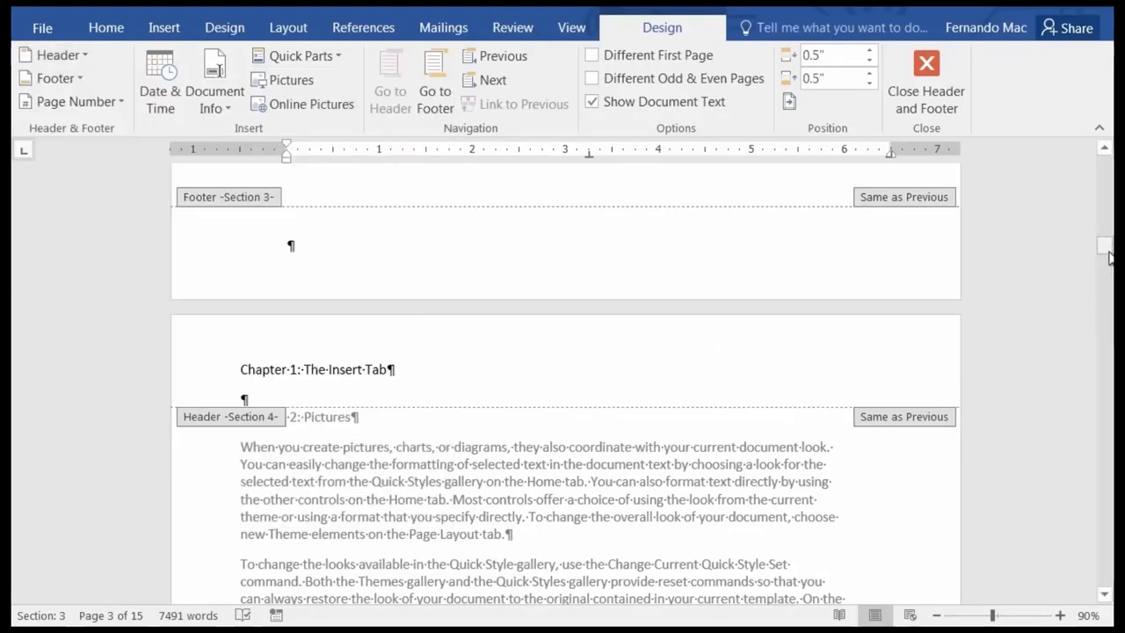
left_click_drag(1109, 255, 1105, 145)
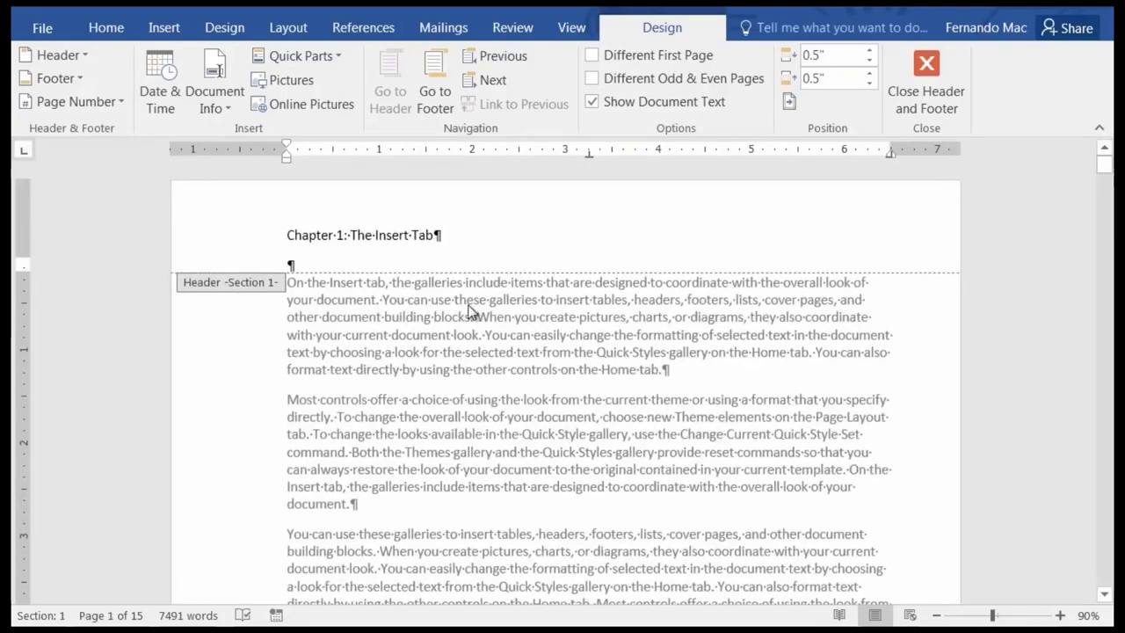
Cut the 'Chapter 2: Pictures' heading from page 4's body and start editing the Section 4 header.
double_click(465, 313)
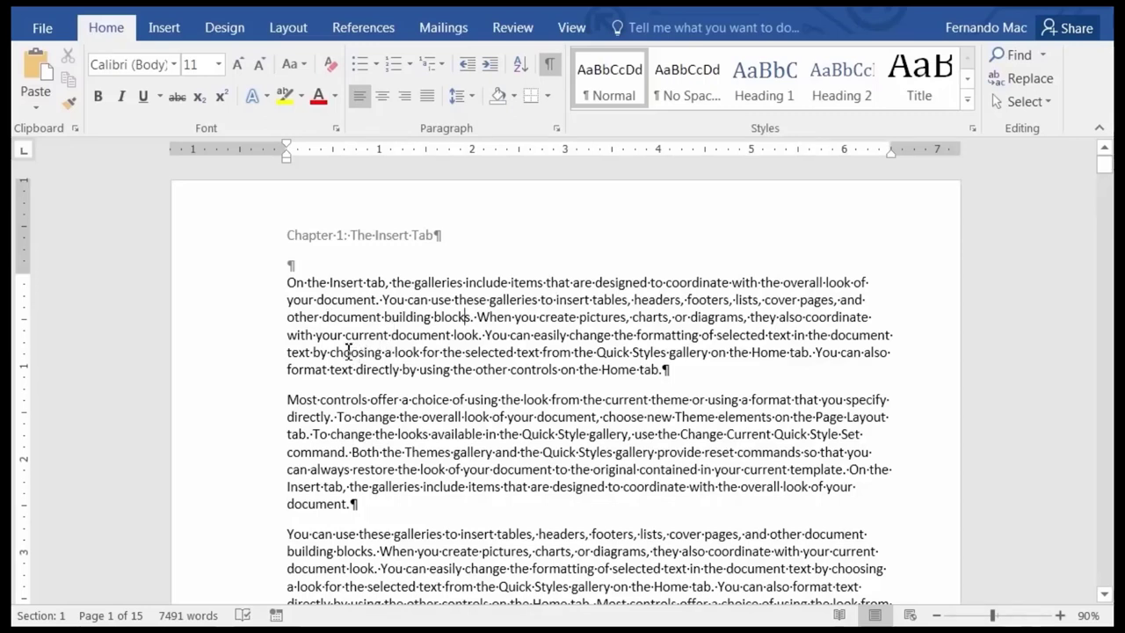
scroll(351, 352, "down", 6)
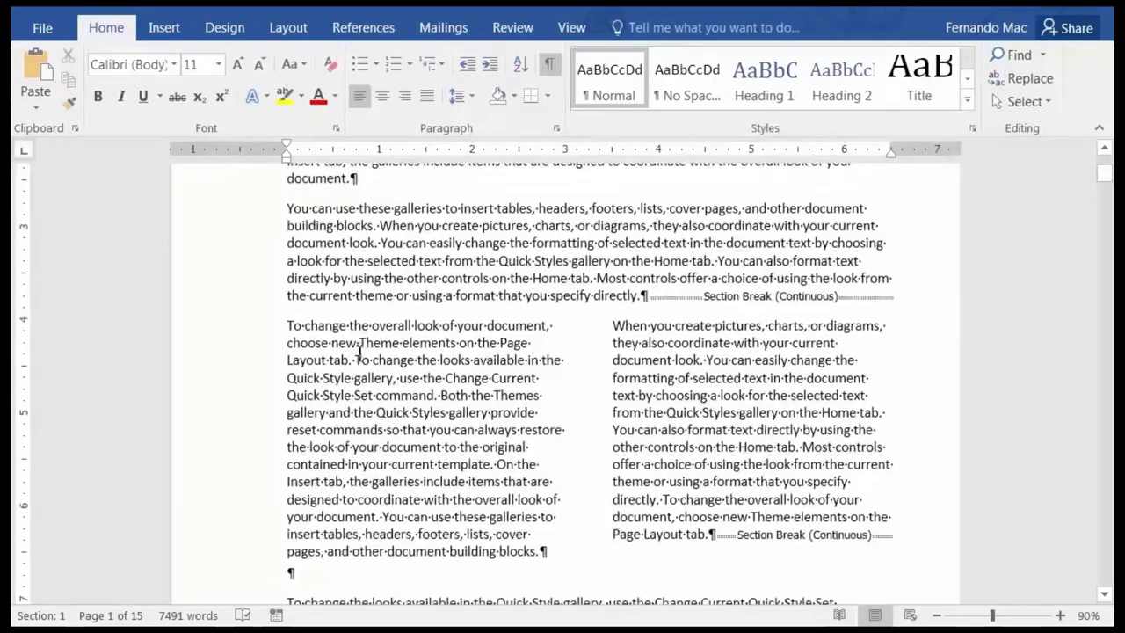
scroll(358, 352, "down", 18)
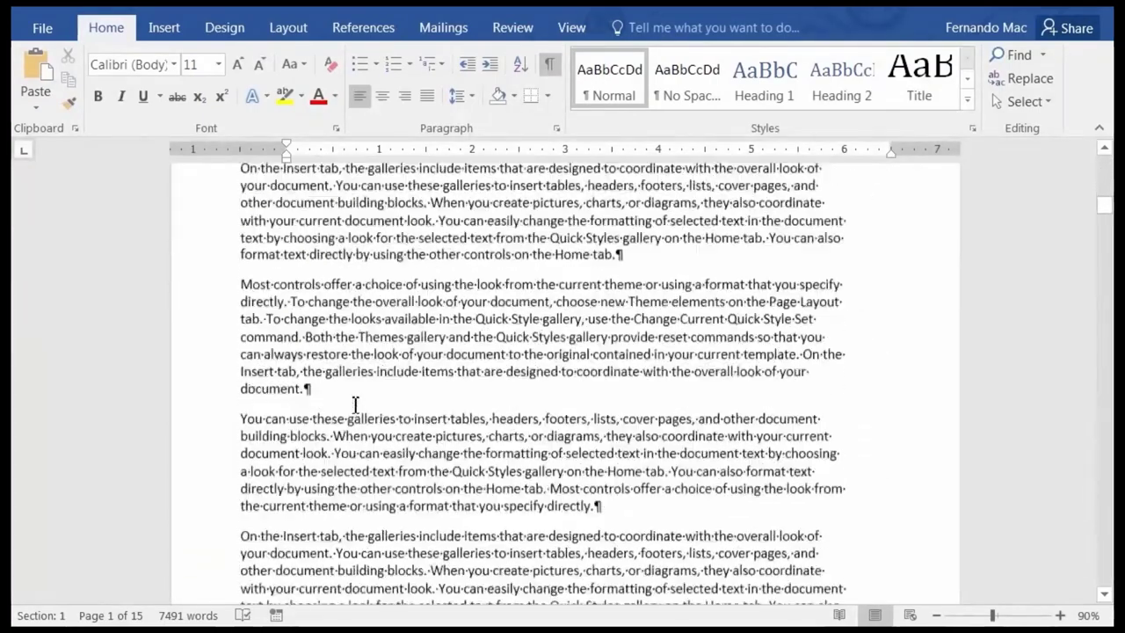
scroll(355, 405, "down", 18)
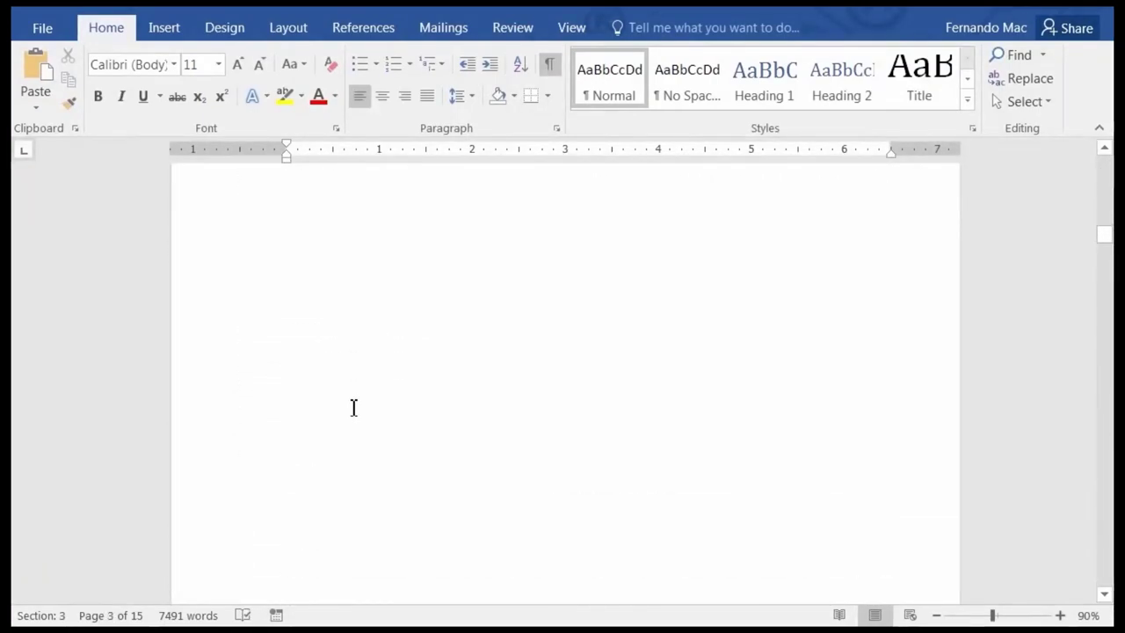
scroll(354, 407, "down", 8)
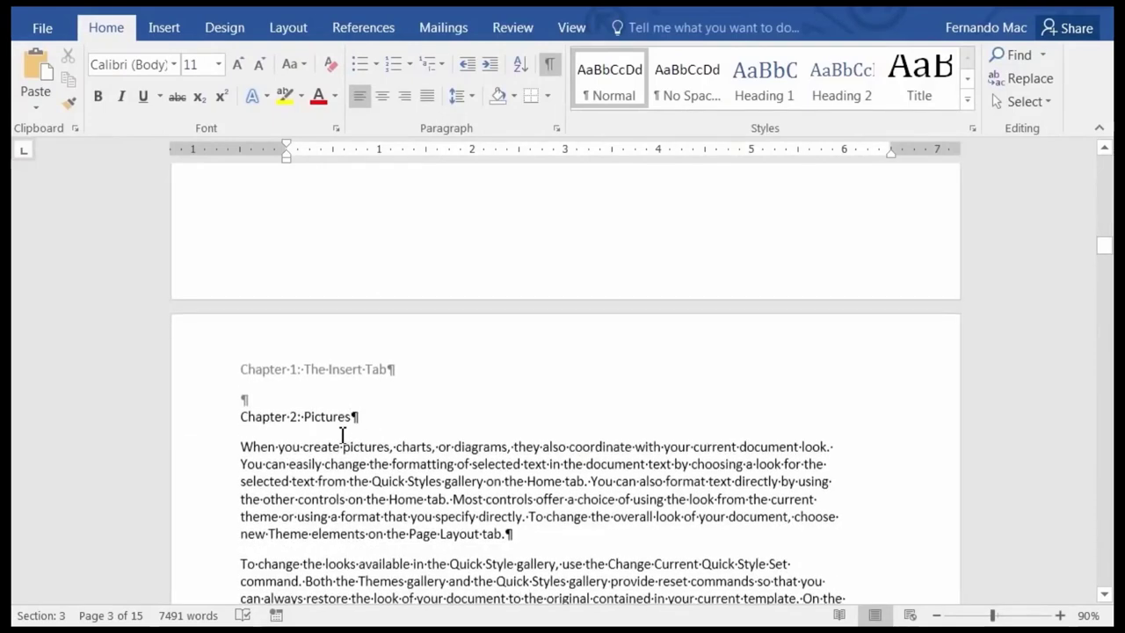
scroll(343, 437, "down", 2)
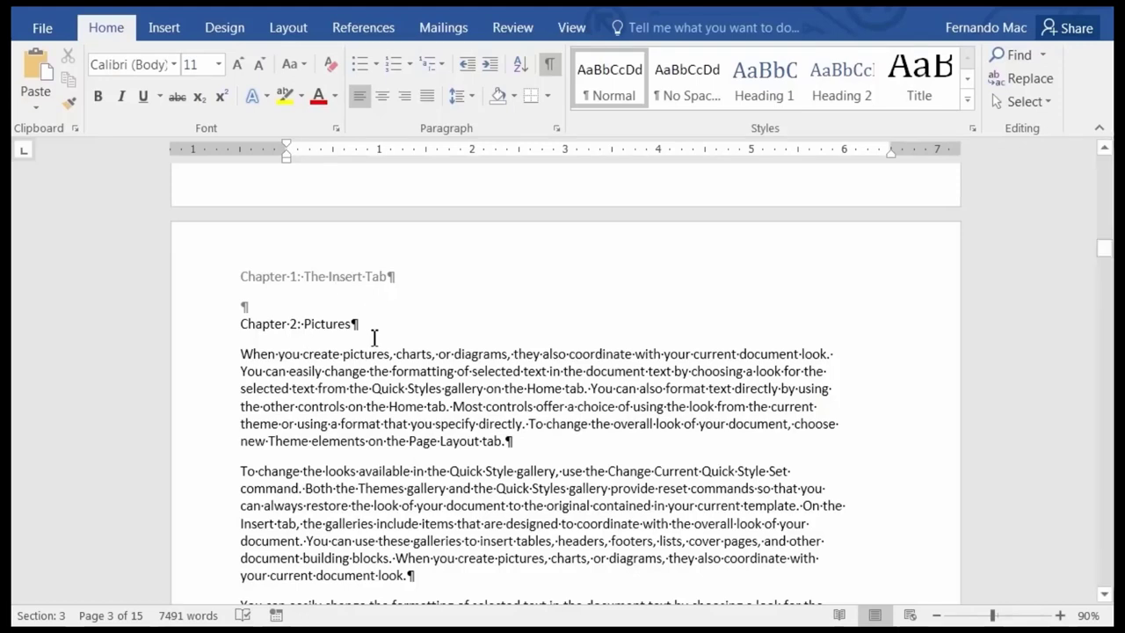
left_click_drag(363, 327, 242, 327)
key("ctrl+c")
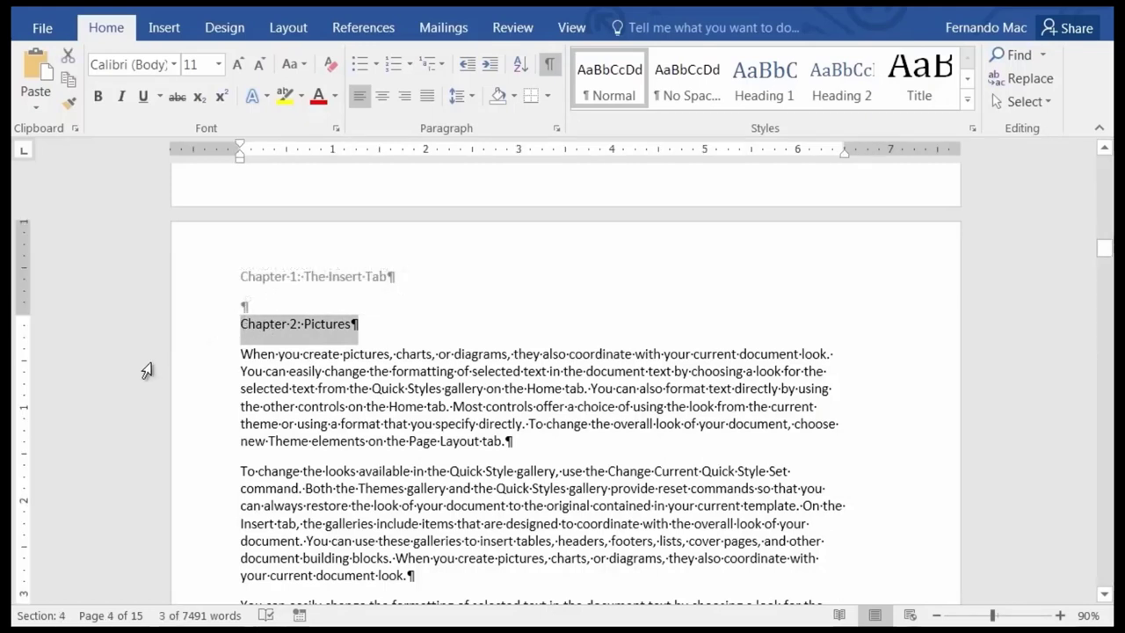
key("Delete")
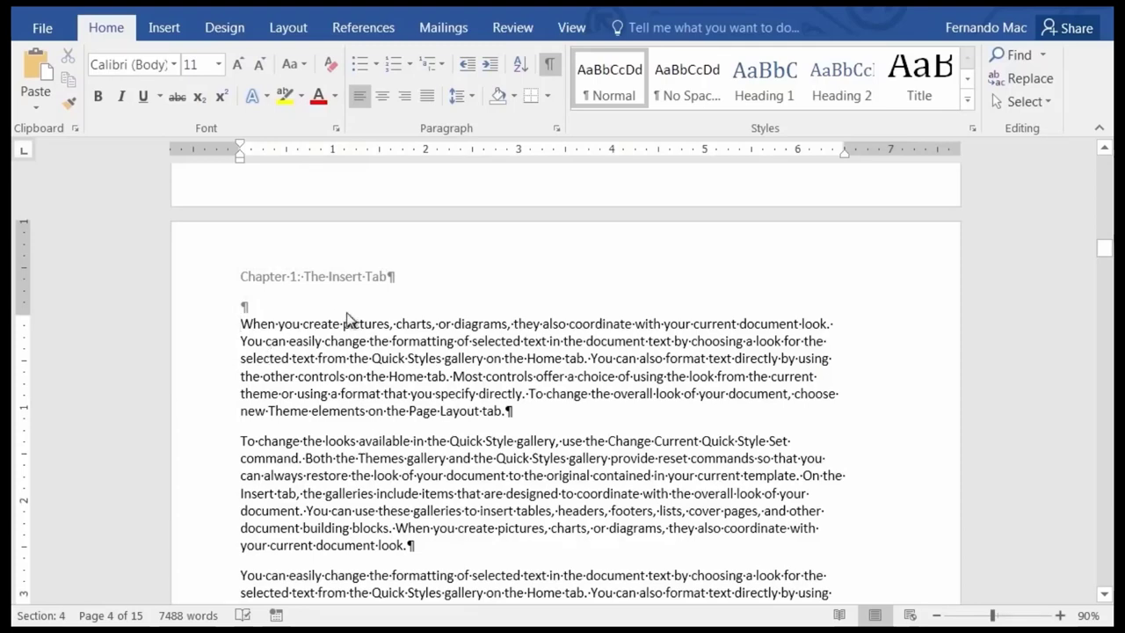
key("Right")
key("Right")
key("Right")
key("Right")
key("Right")
key("Right")
key("Right")
key("Right")
key("Right")
key("Right")
double_click(308, 278)
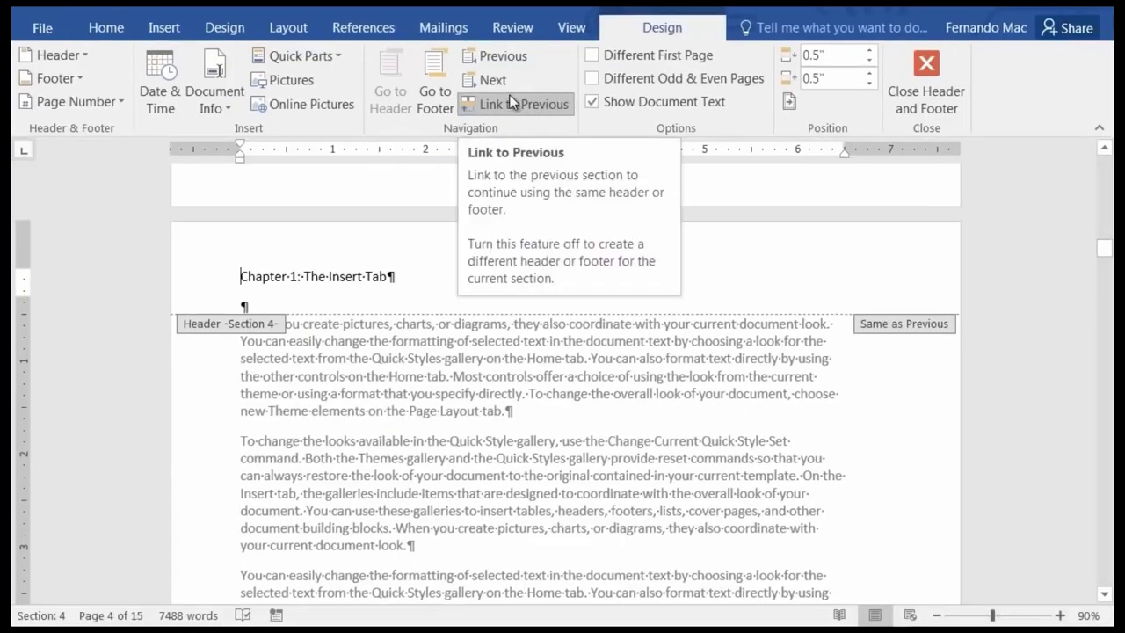
Unlink the Section 4 header from the previous section and paste 'Chapter 2: Pictures' over its text.
left_click(511, 101)
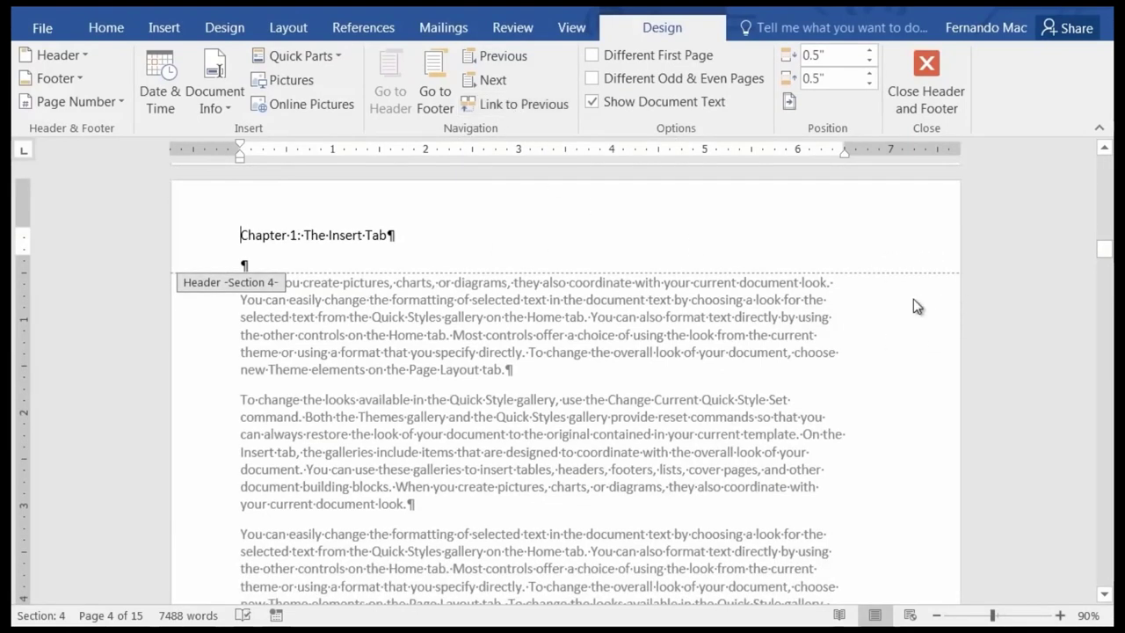
left_click(403, 237)
triple_click(340, 231)
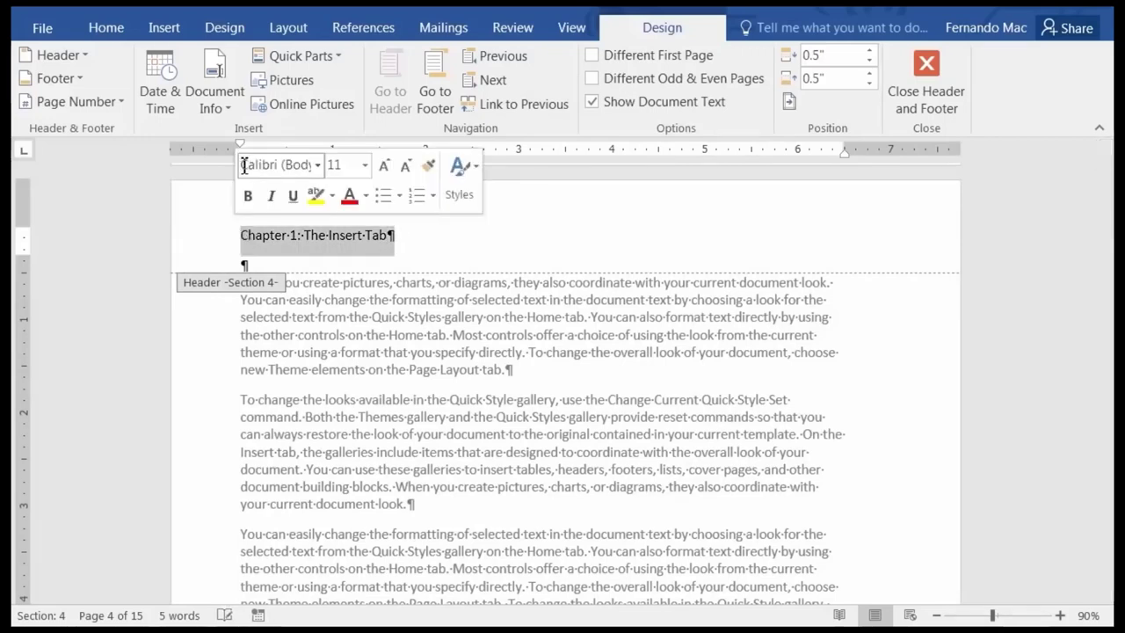
key("ctrl+v")
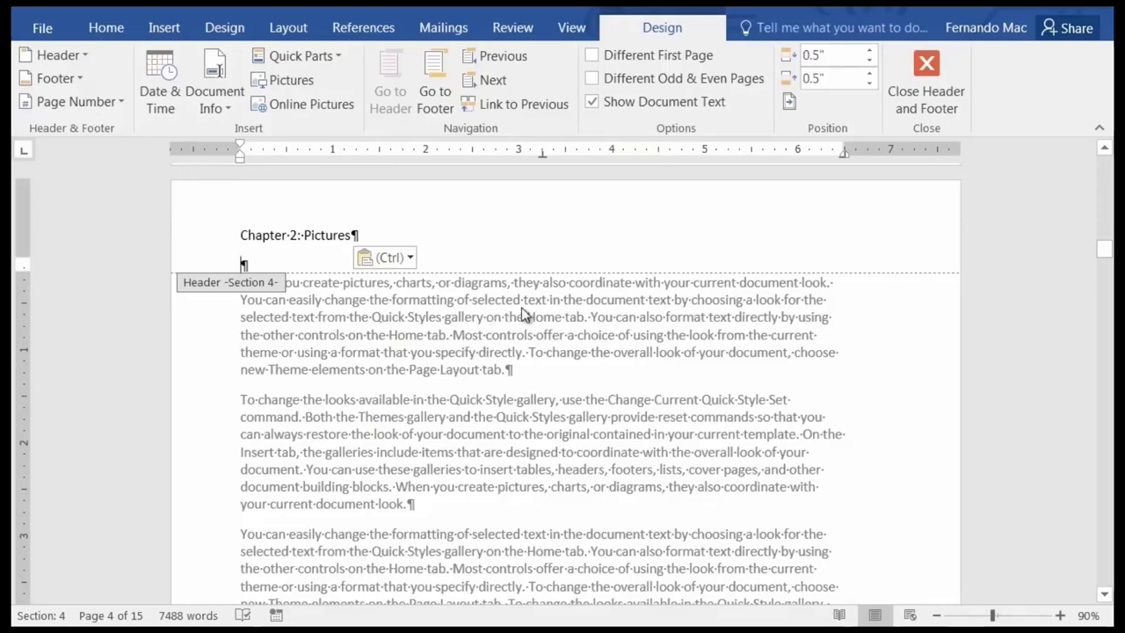
Review the new Section 4 header across the pages and save the document.
scroll(519, 312, "up", 10)
scroll(520, 312, "up", 6)
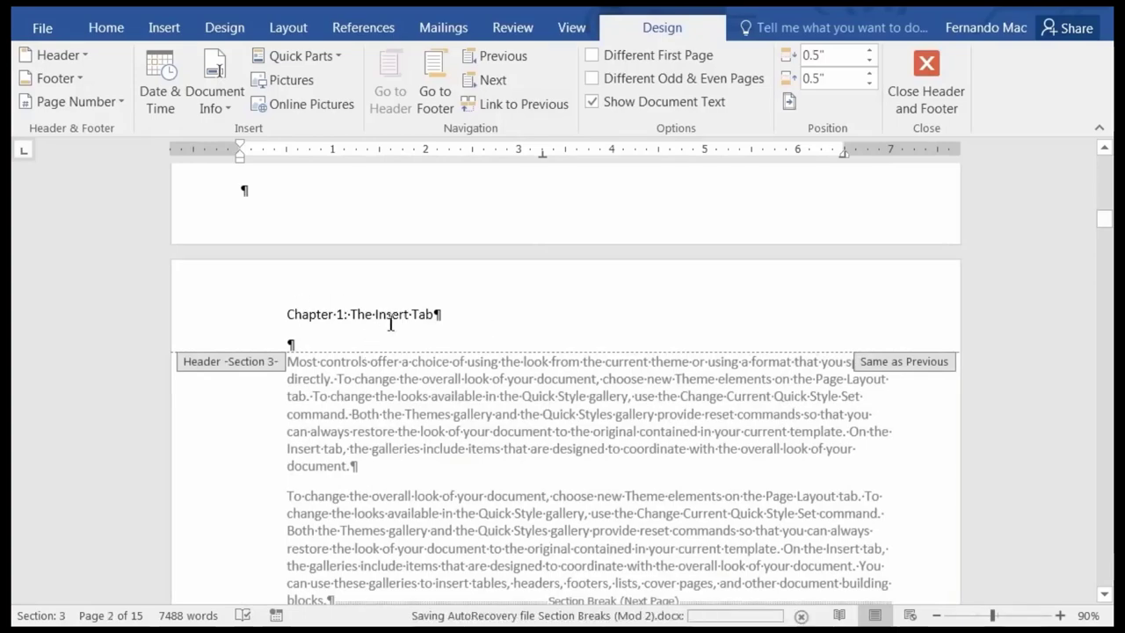
scroll(389, 347, "down", 10)
scroll(395, 361, "down", 15)
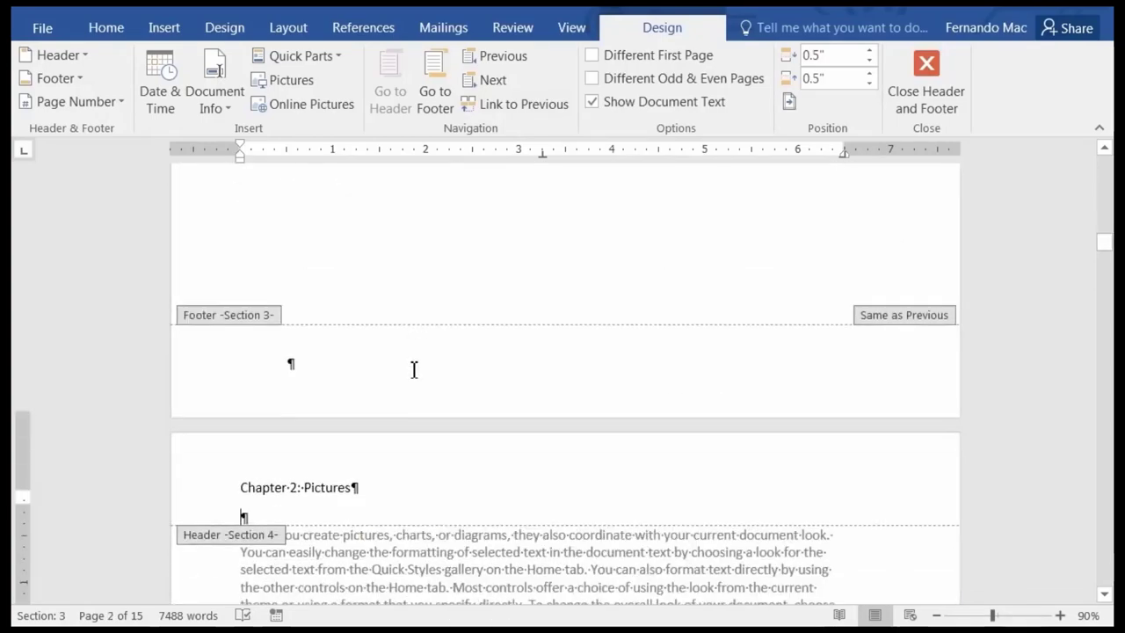
scroll(381, 369, "down", 12)
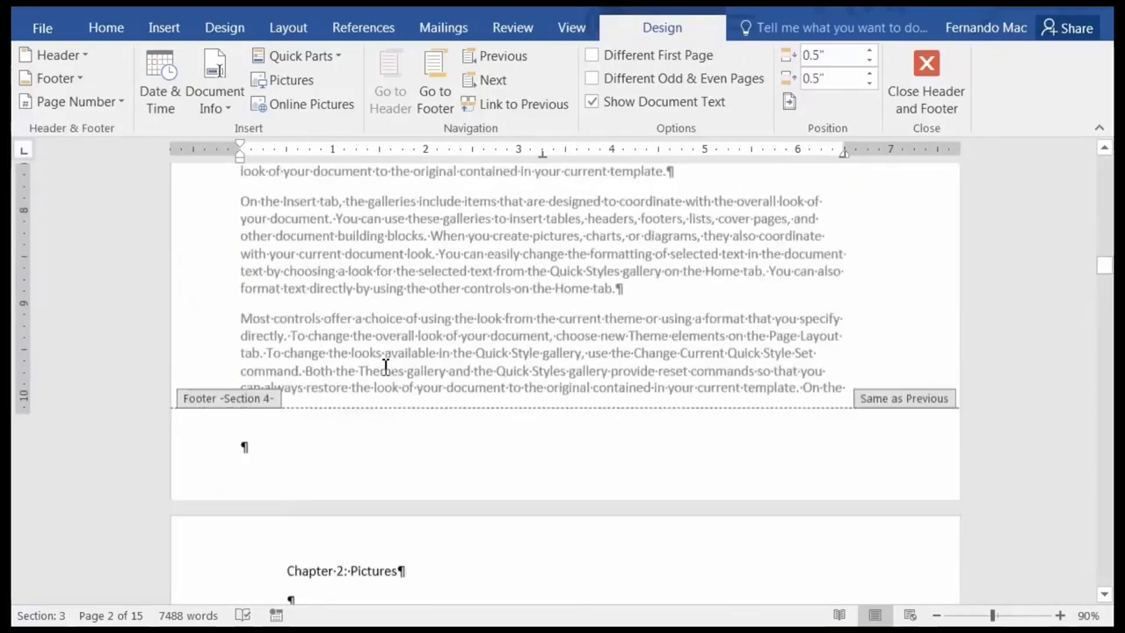
scroll(369, 334, "up", 10)
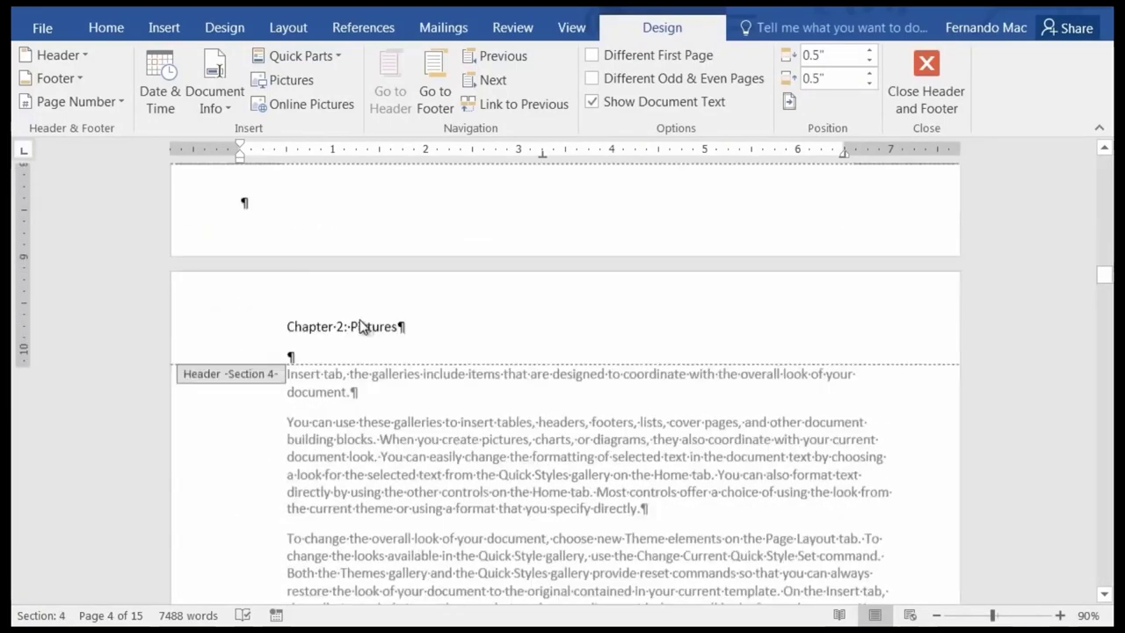
scroll(363, 318, "up", 7)
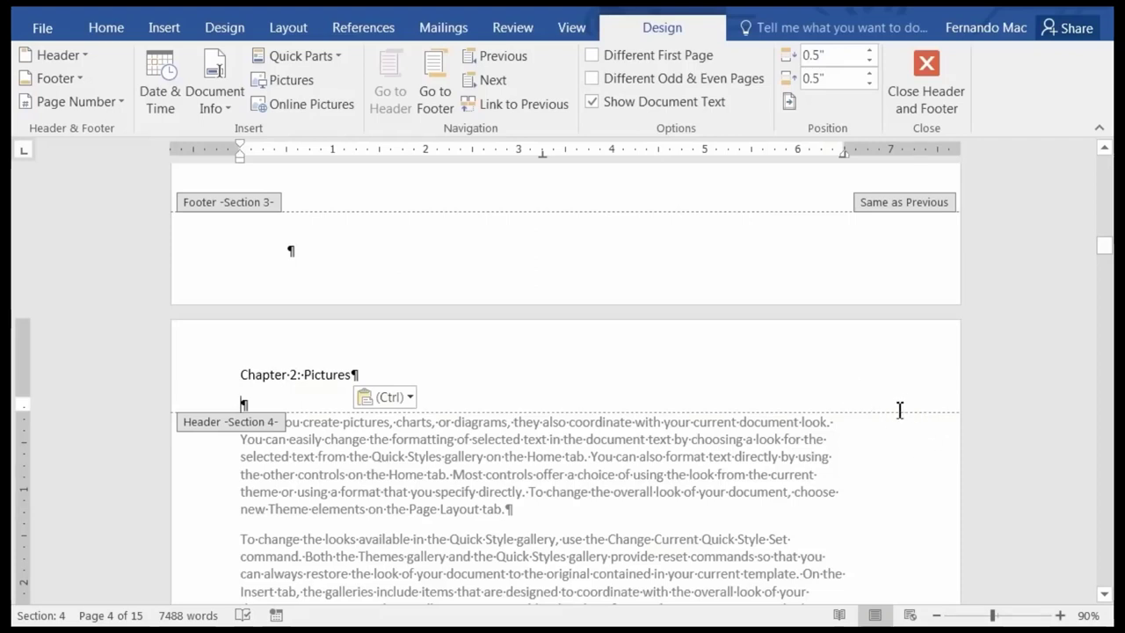
left_click(384, 367)
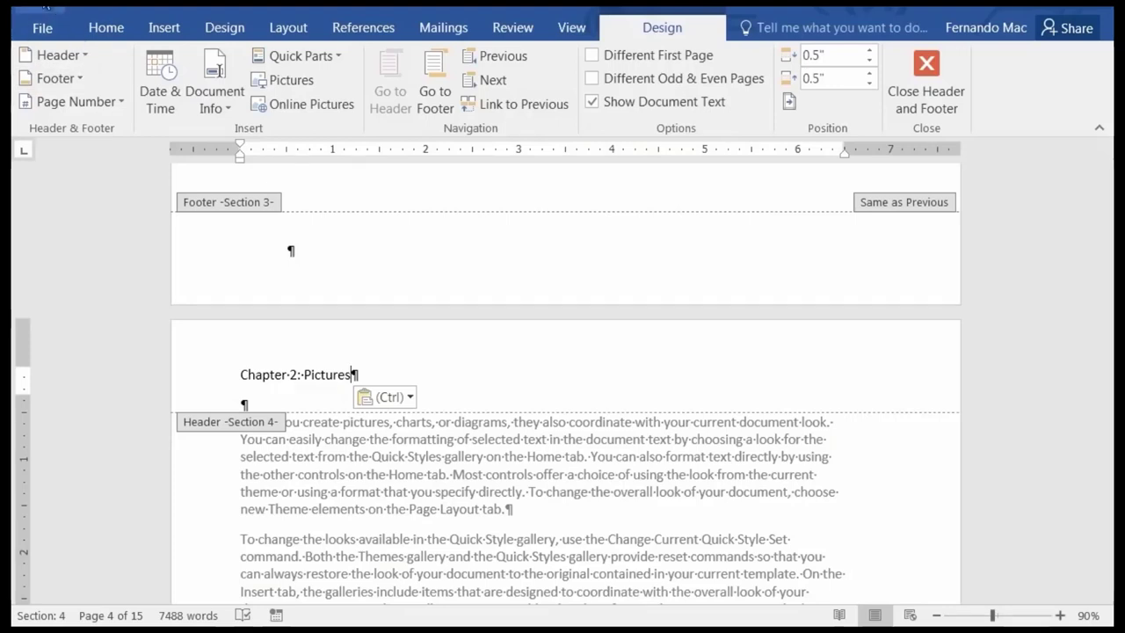
key("ctrl+s")
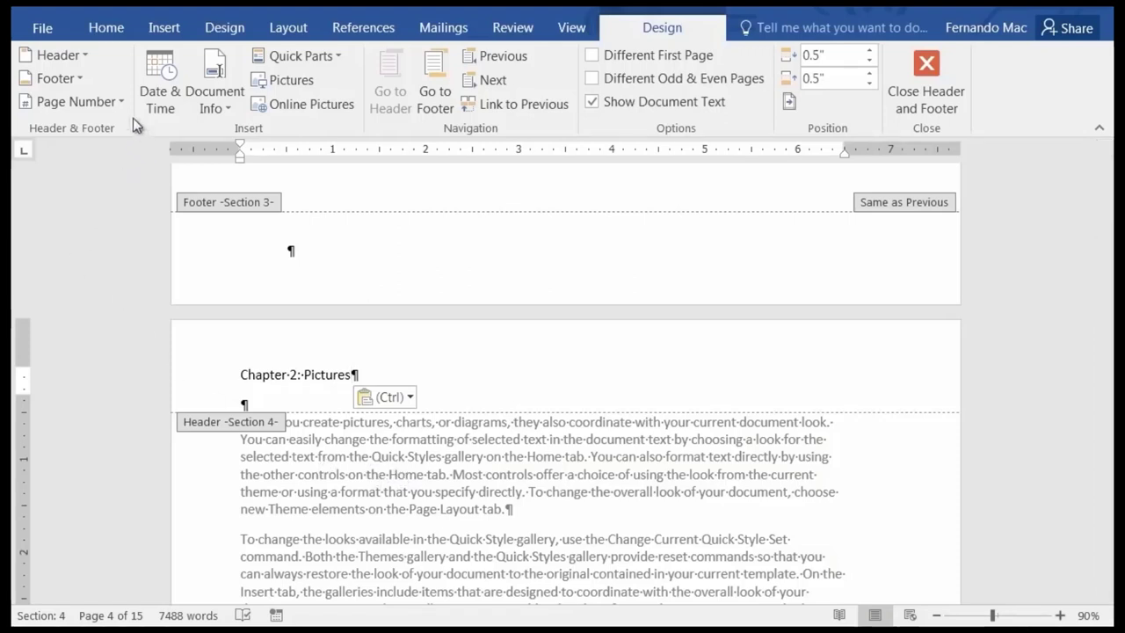
Search for 'chapter 3' and cut the 'Chapter 3: Themes' heading from page 7's body text.
left_click(109, 33)
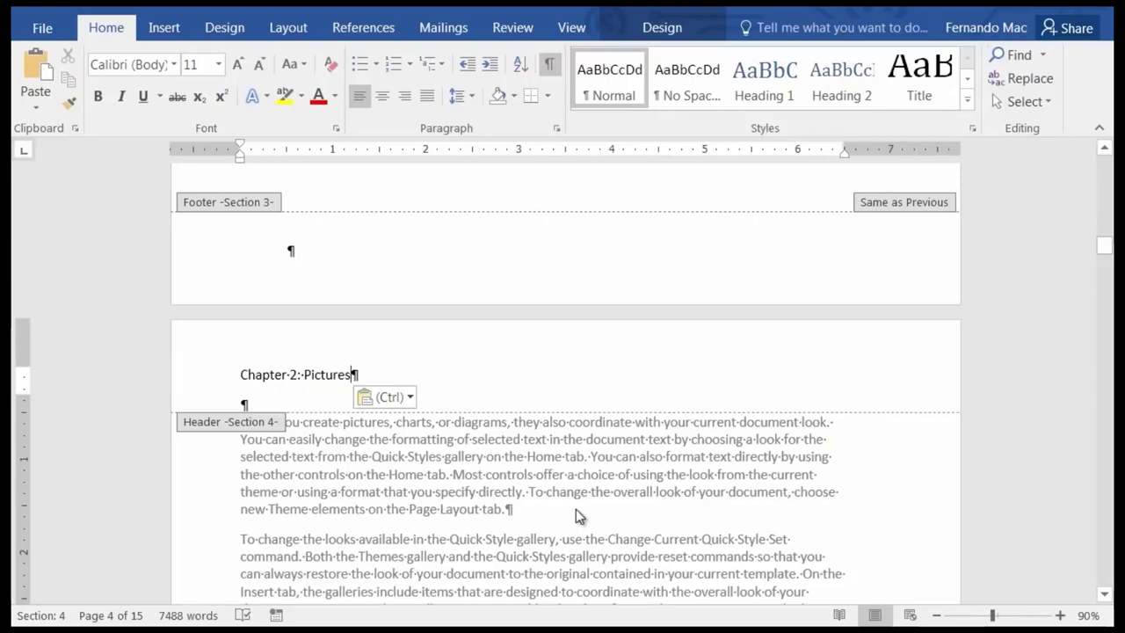
key("ctrl+f")
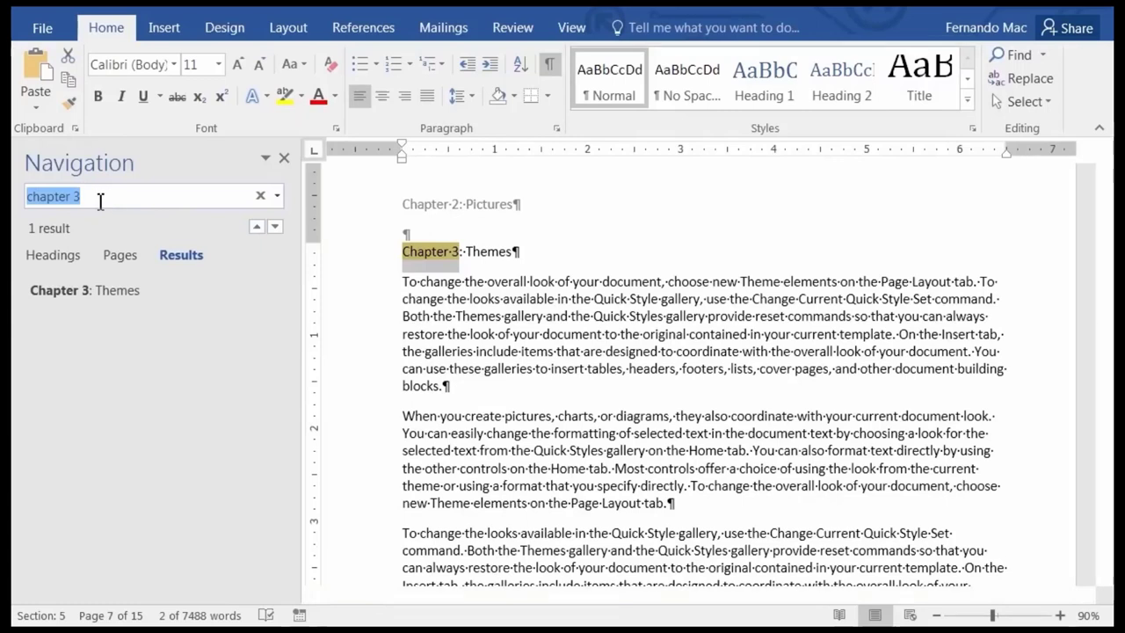
left_click(100, 201)
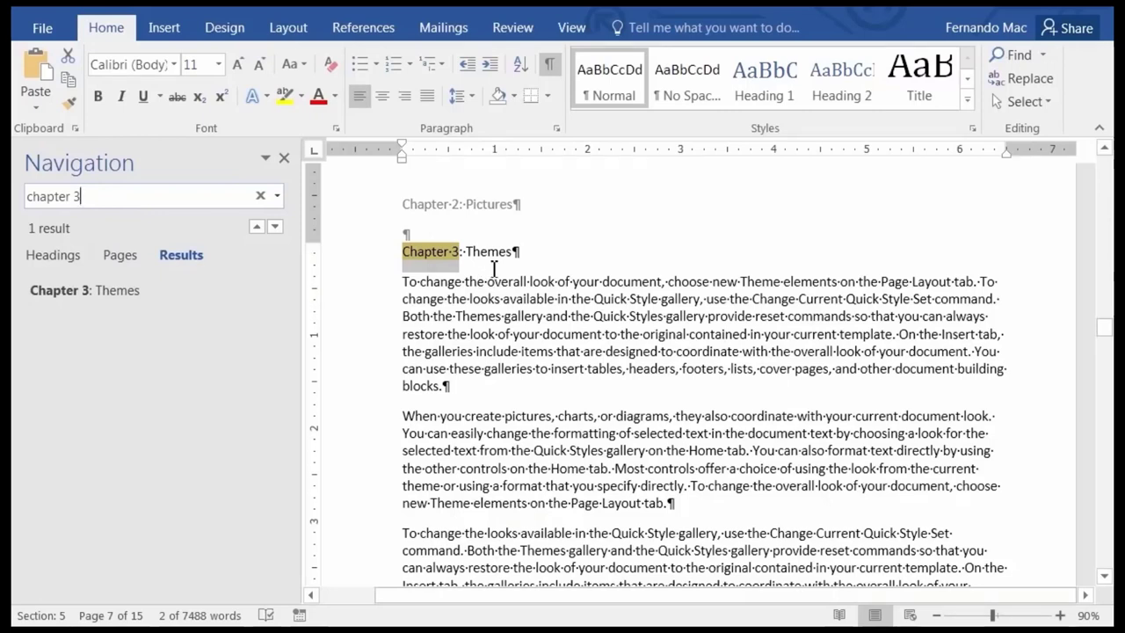
left_click(494, 269)
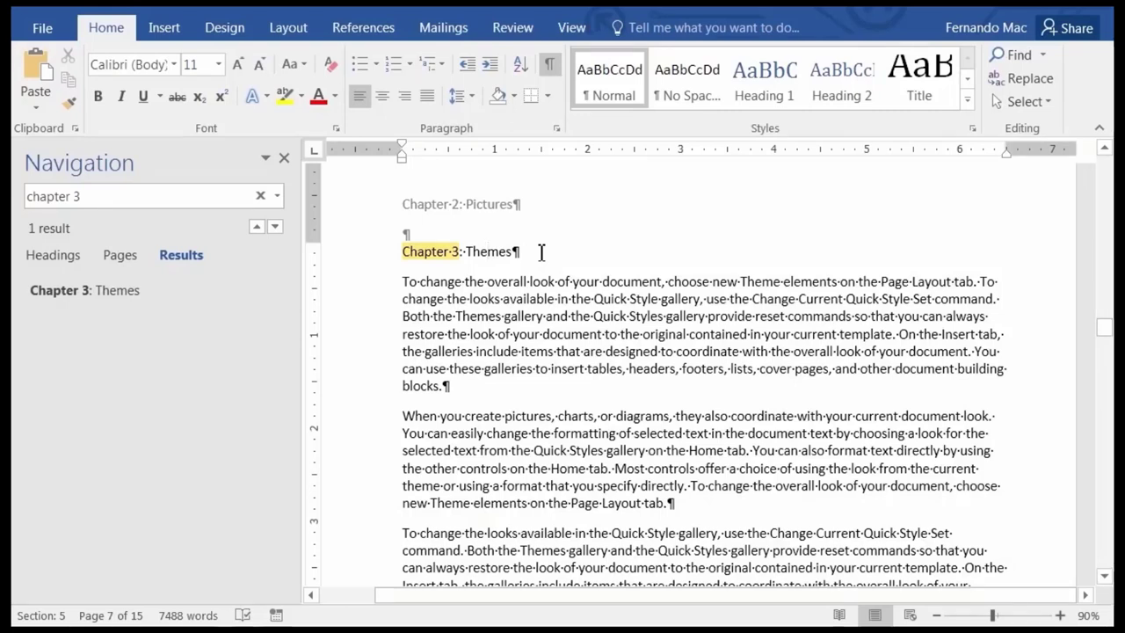
left_click_drag(532, 252, 402, 251)
key("ctrl+c")
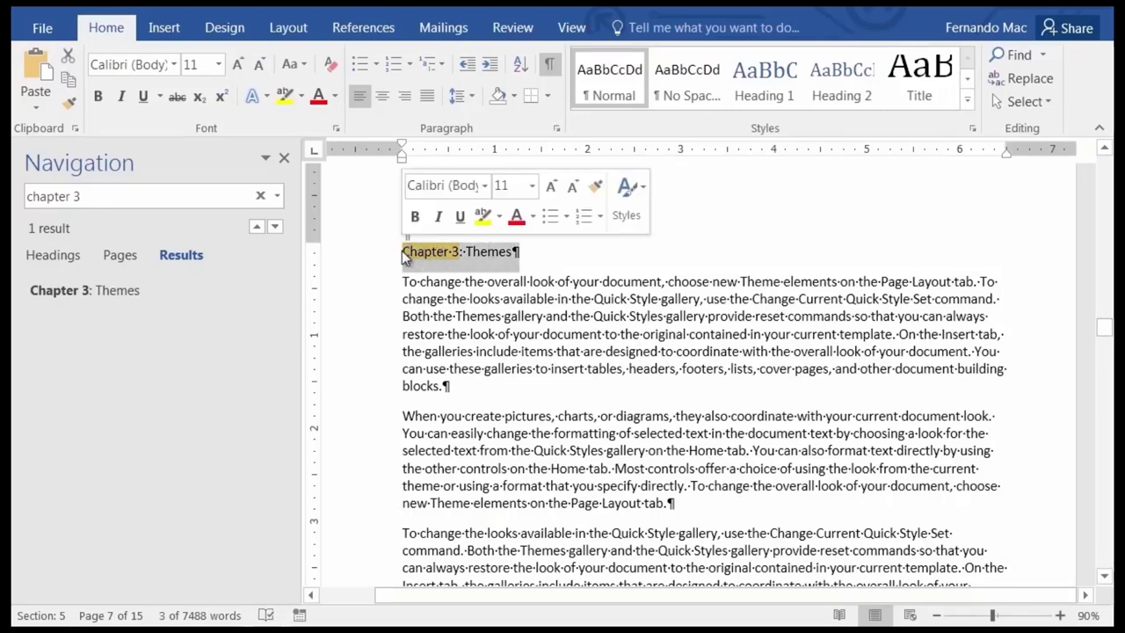
key("Delete")
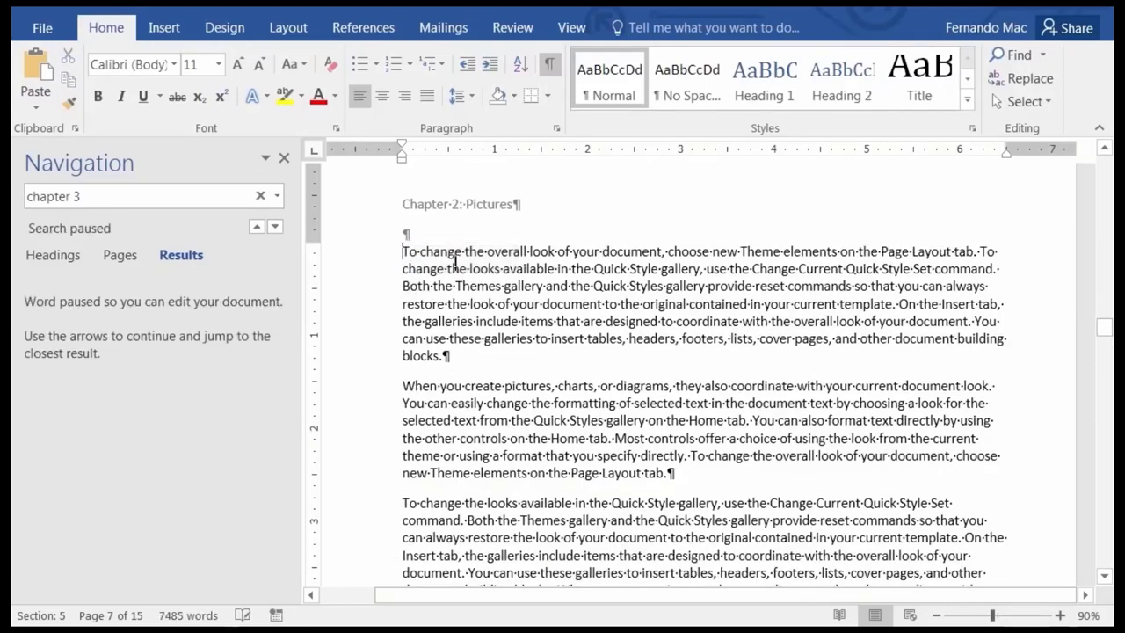
Turn off Link to Previous in the Section 5 header and replace 'Chapter 2: Pictures' with 'Chapter 3: Themes'.
double_click(446, 204)
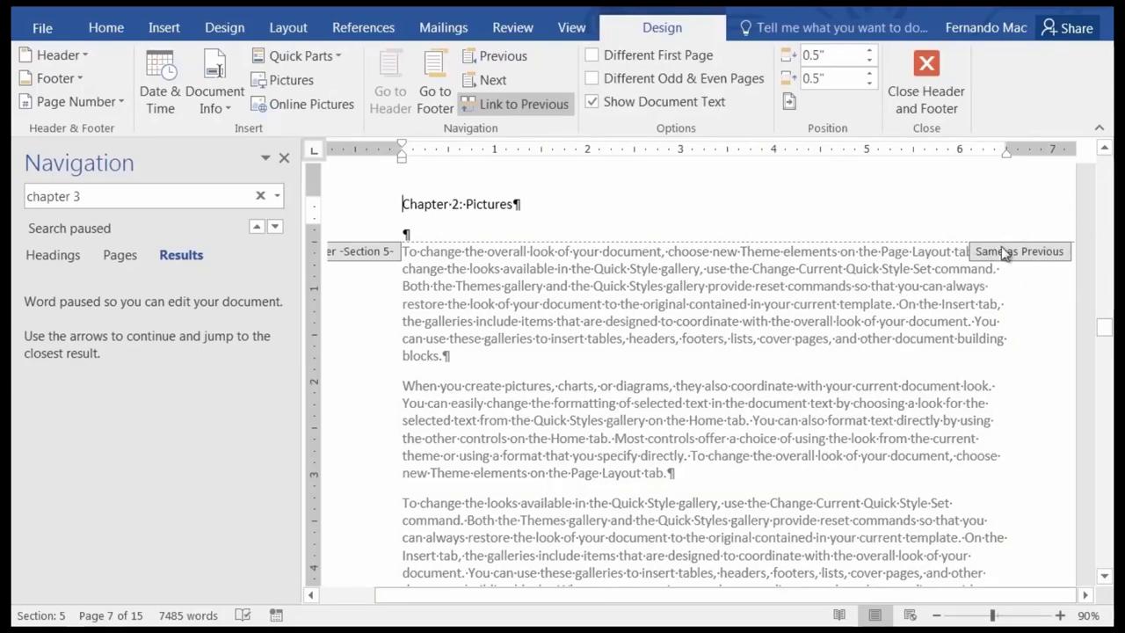
left_click(503, 106)
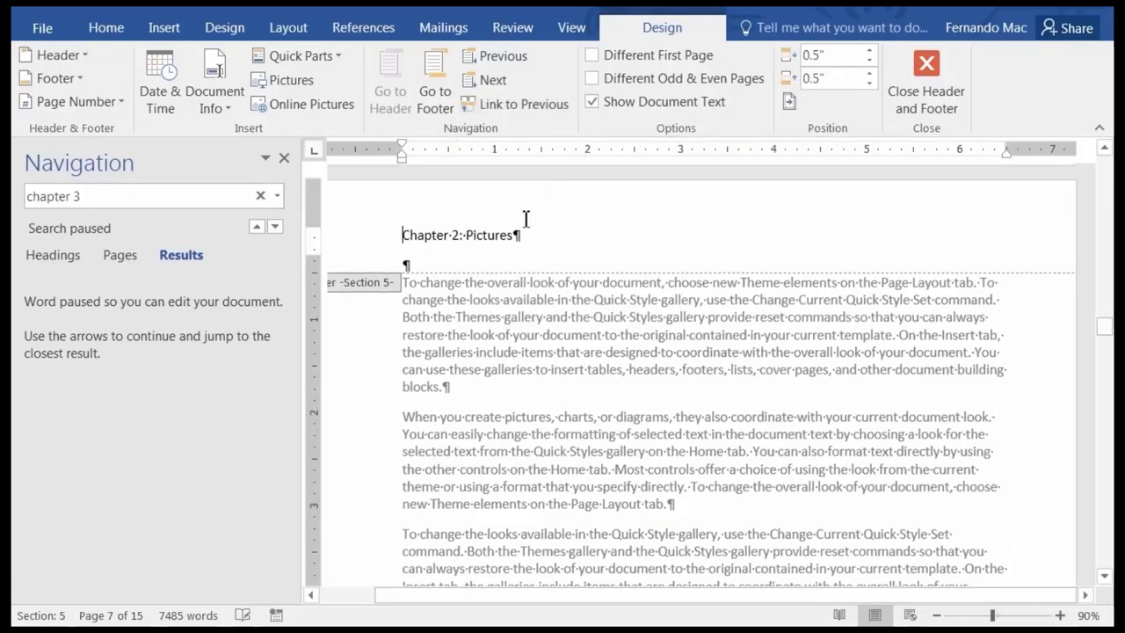
left_click_drag(459, 235, 404, 240)
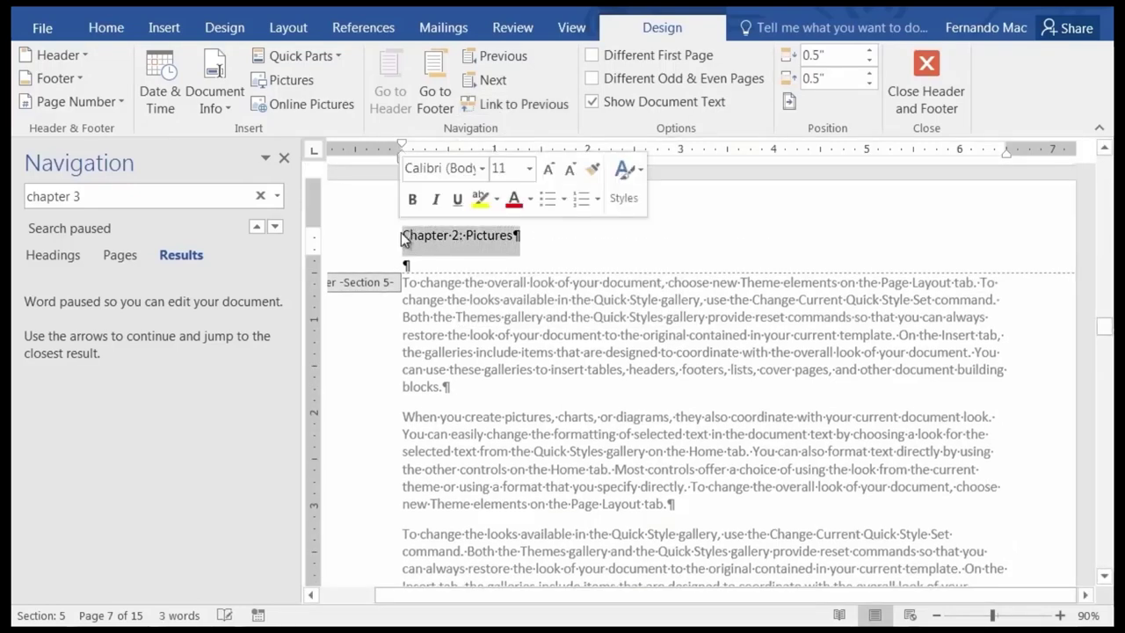
key("ctrl+v")
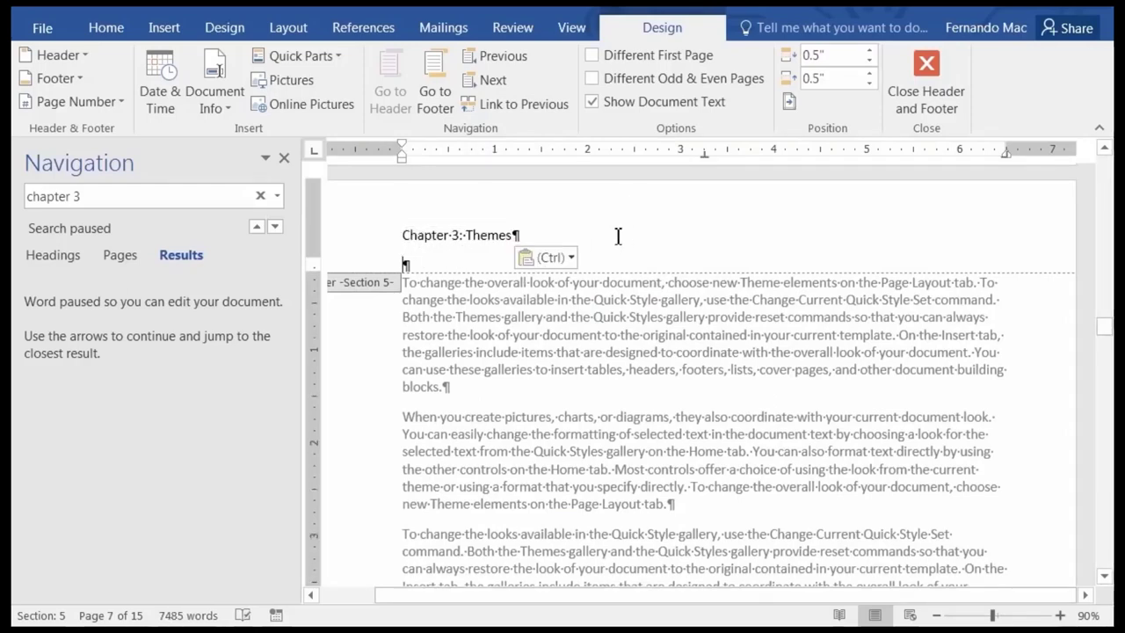
scroll(618, 236, "down", 12)
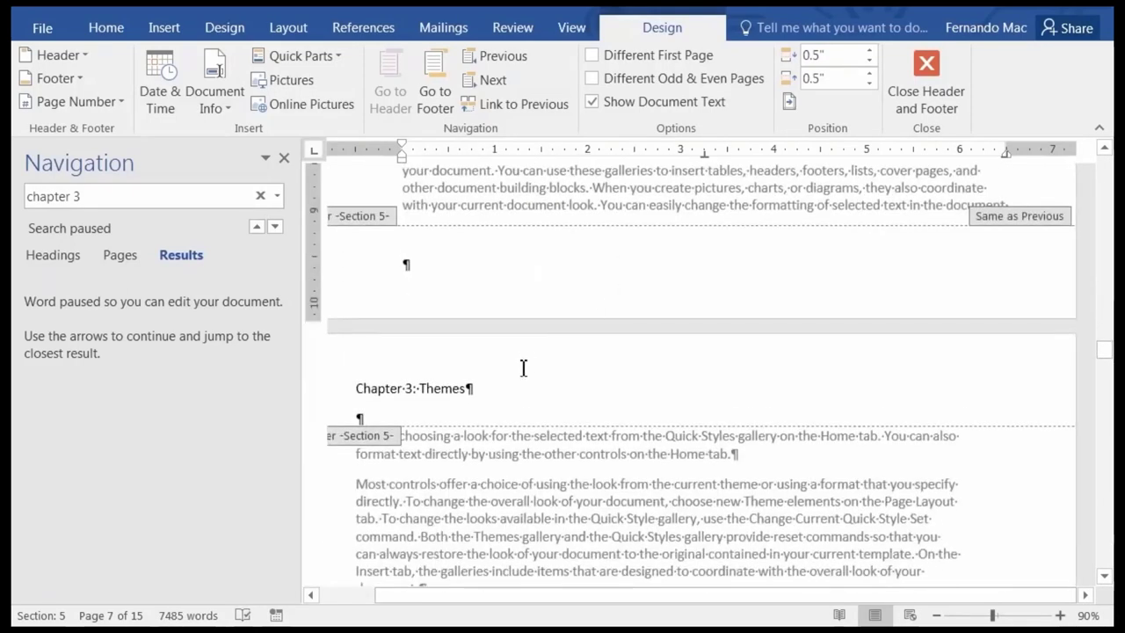
scroll(527, 360, "down", 10)
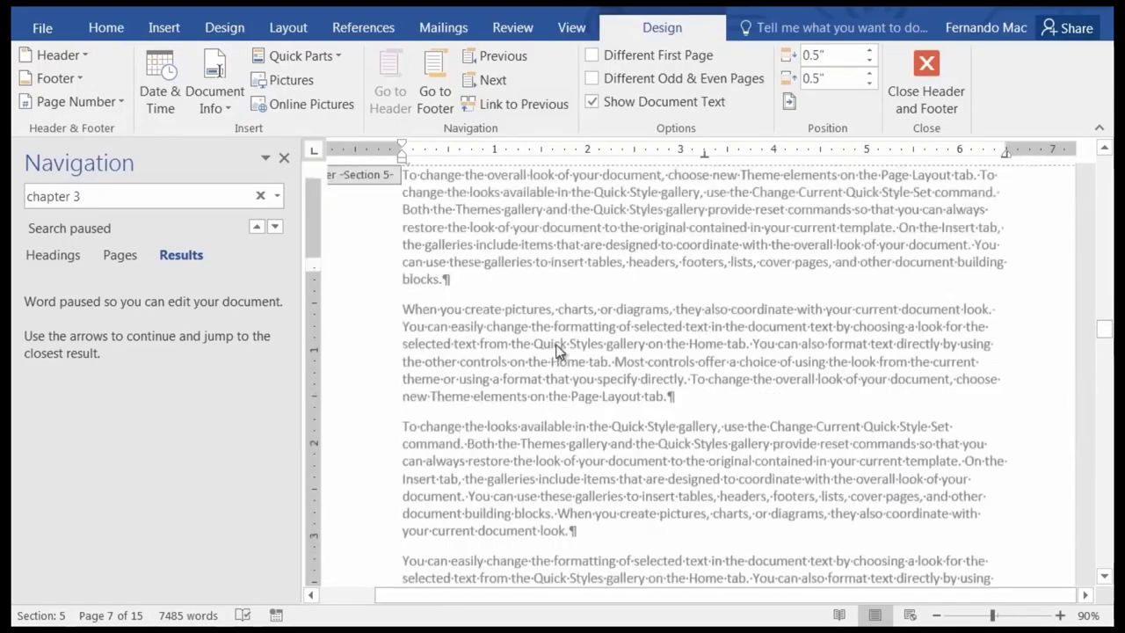
scroll(555, 350, "up", 10)
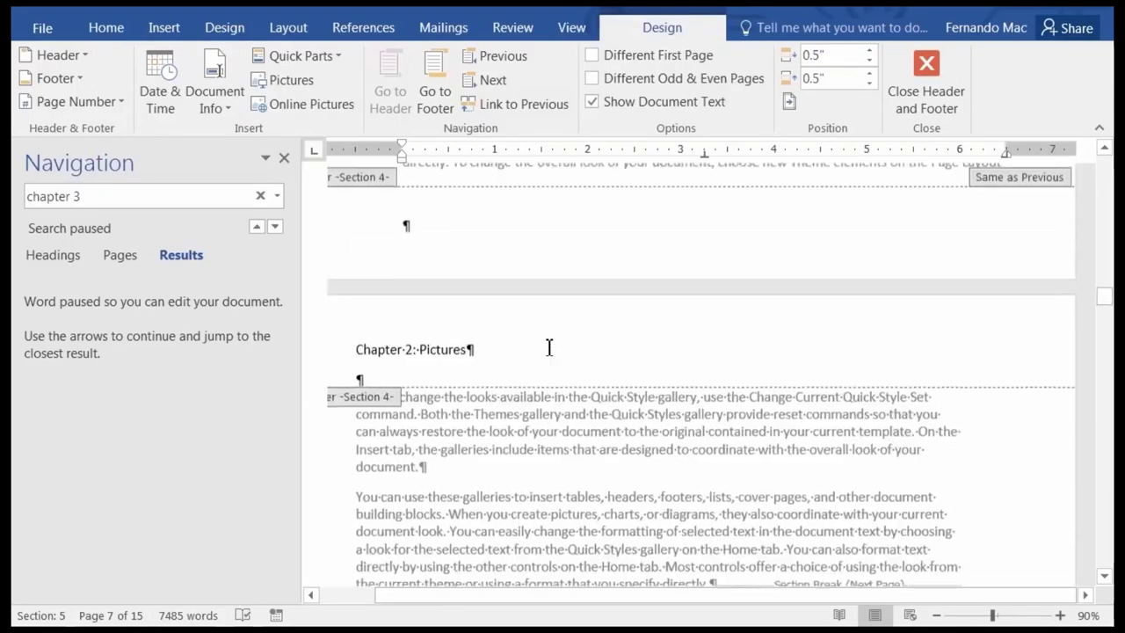
scroll(625, 312, "up", 6)
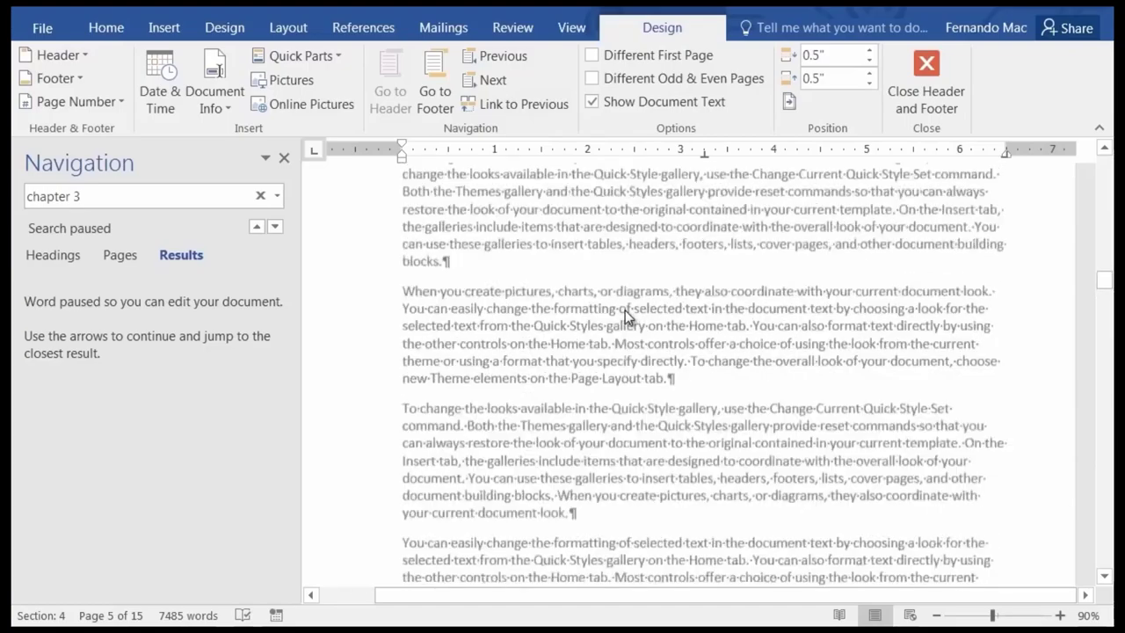
scroll(625, 310, "up", 10)
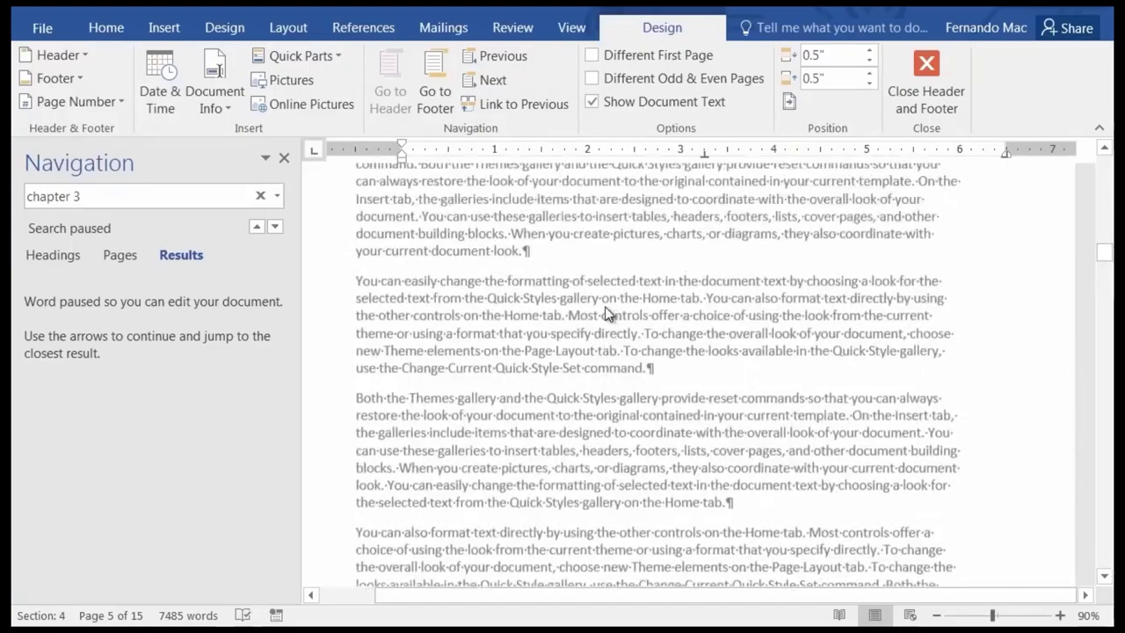
scroll(609, 314, "up", 10)
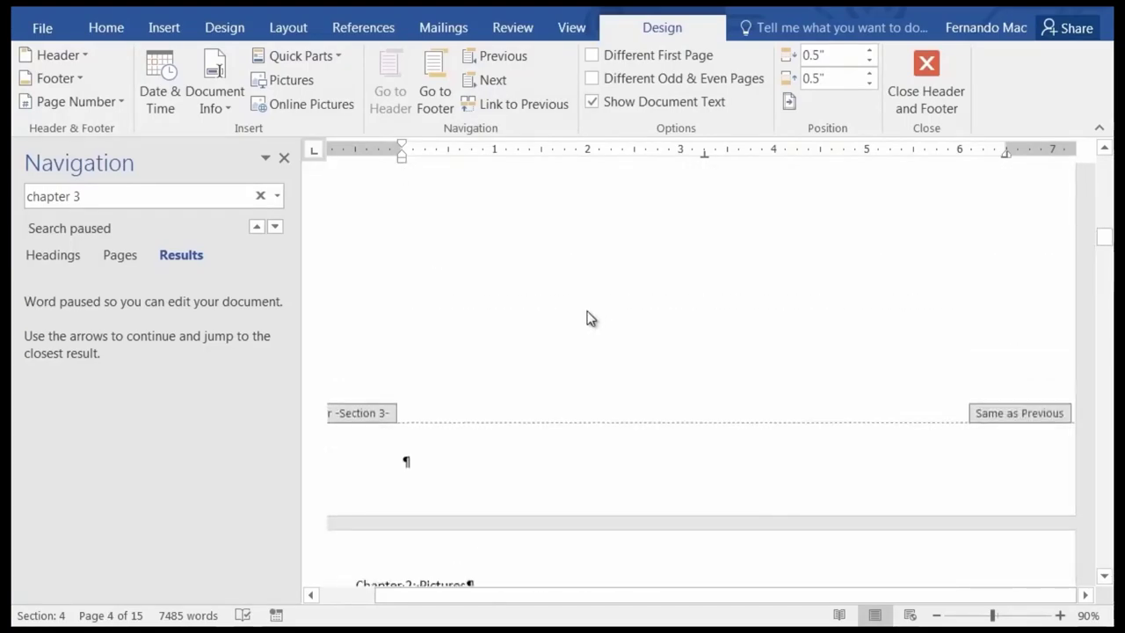
scroll(589, 318, "up", 10)
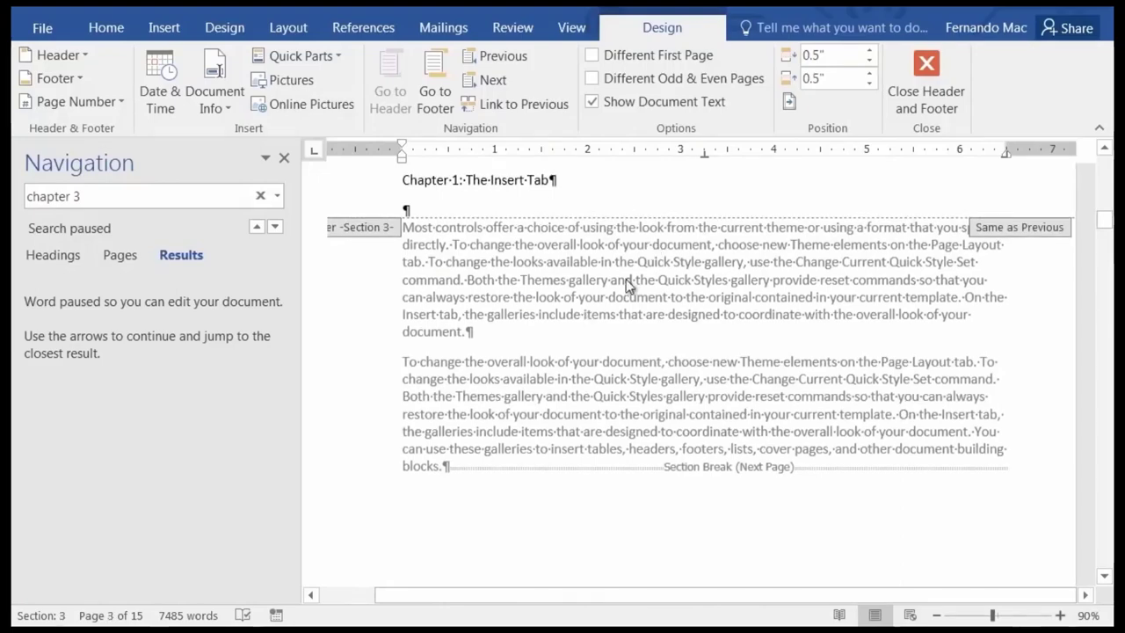
scroll(575, 363, "down", 15)
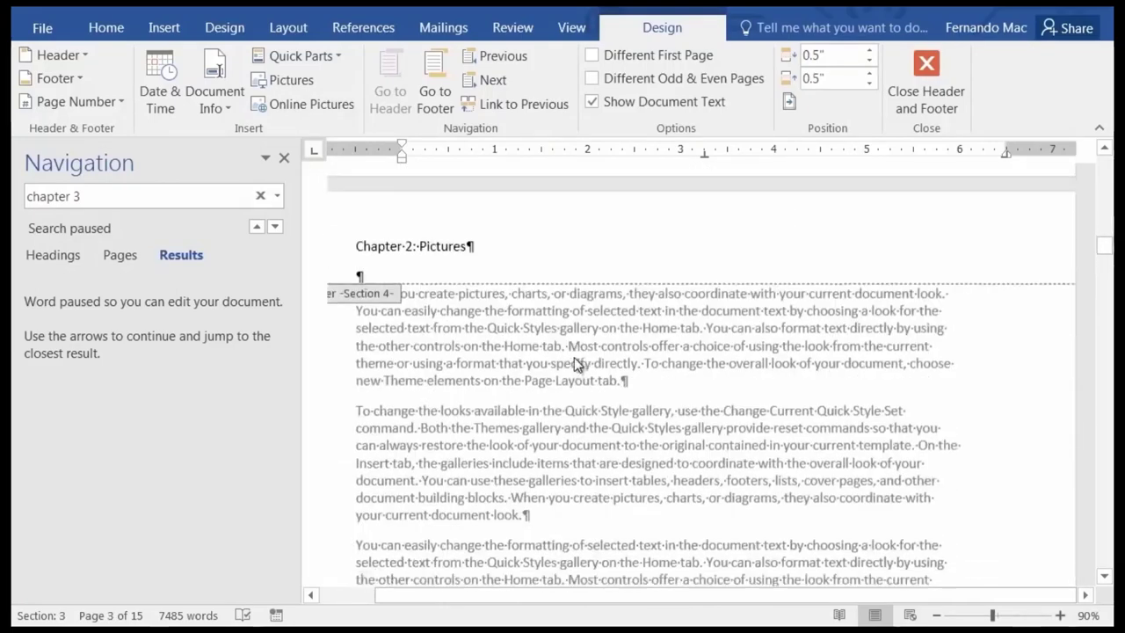
scroll(575, 363, "down", 15)
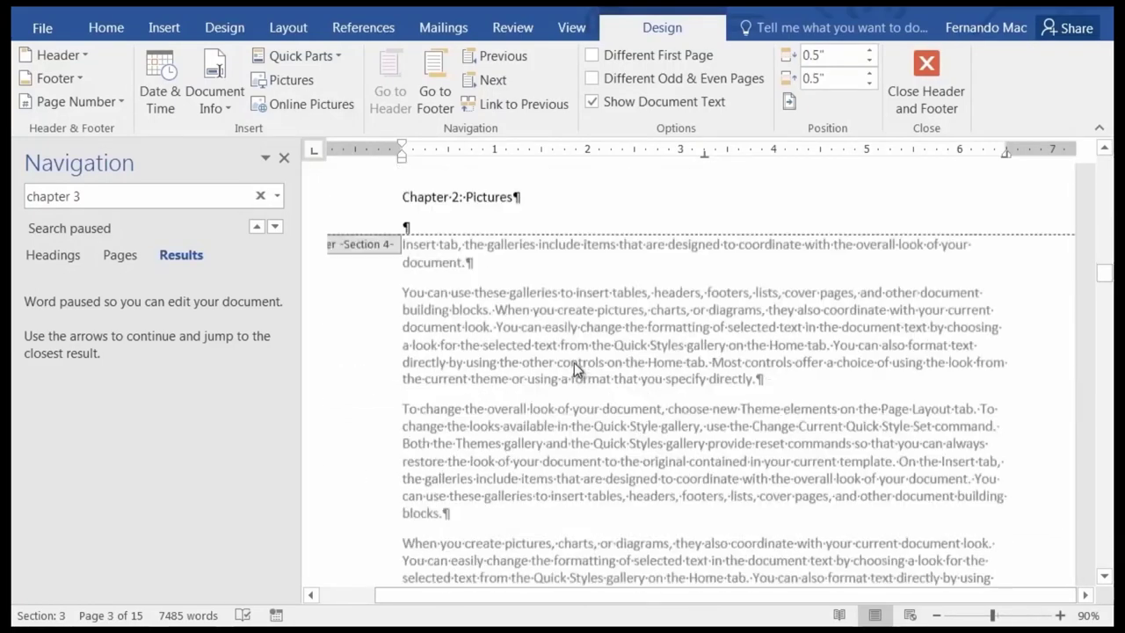
scroll(574, 362, "down", 15)
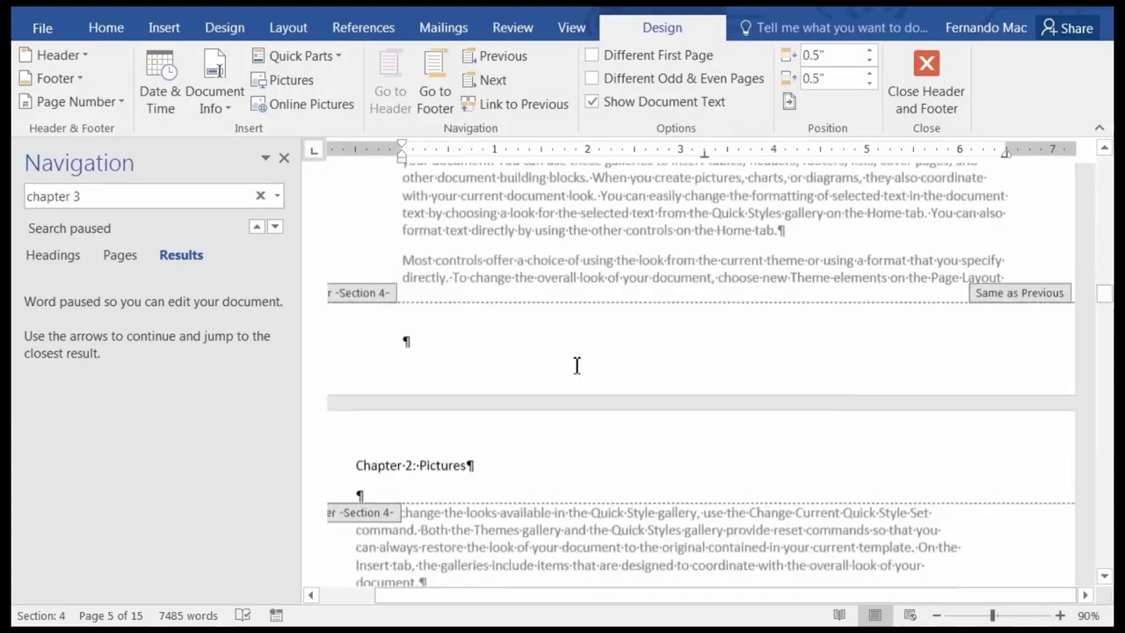
scroll(576, 365, "down", 1)
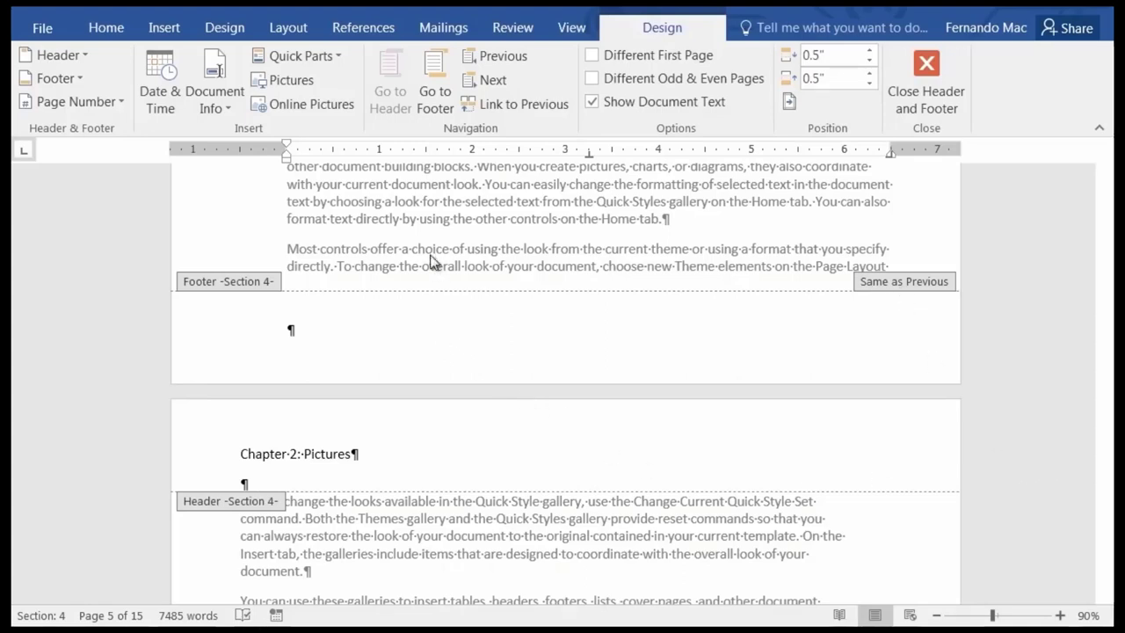
Exit the header and jump to the top of page 1 with Ctrl+Home.
double_click(446, 508)
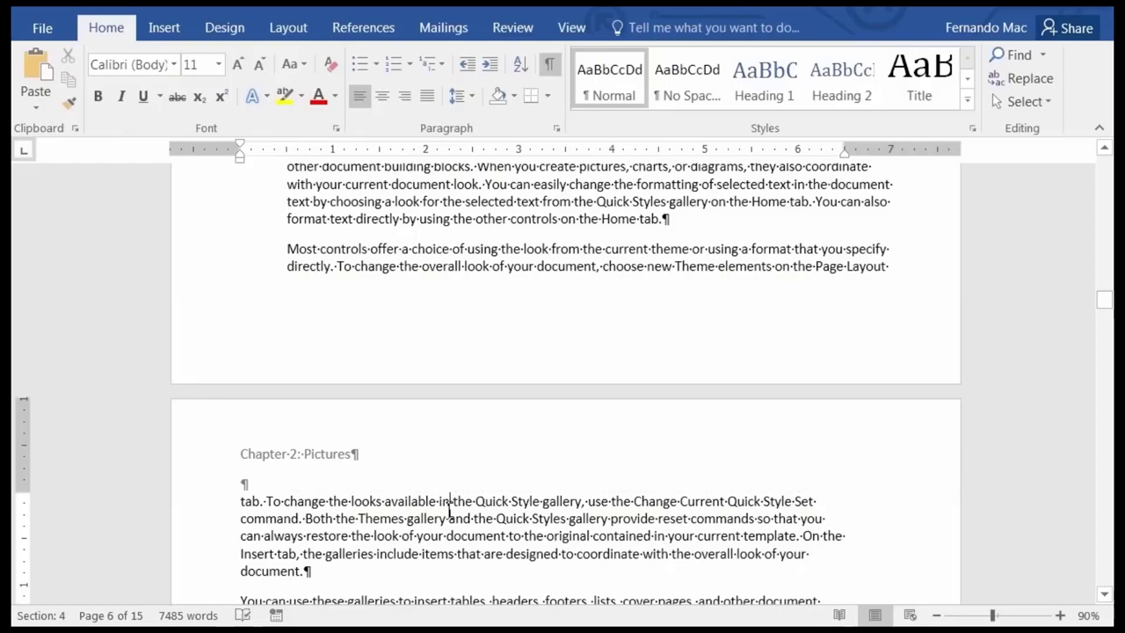
key("ctrl+Home")
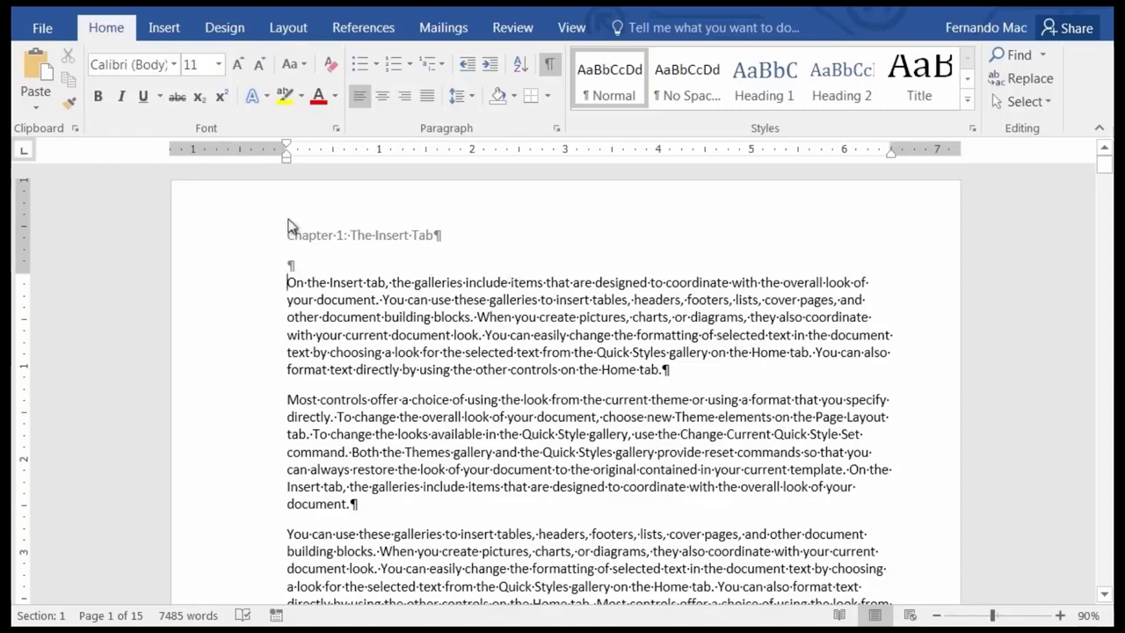
Add the Blank (Three Columns) footer and delete its left [Type here] placeholder.
left_click(164, 28)
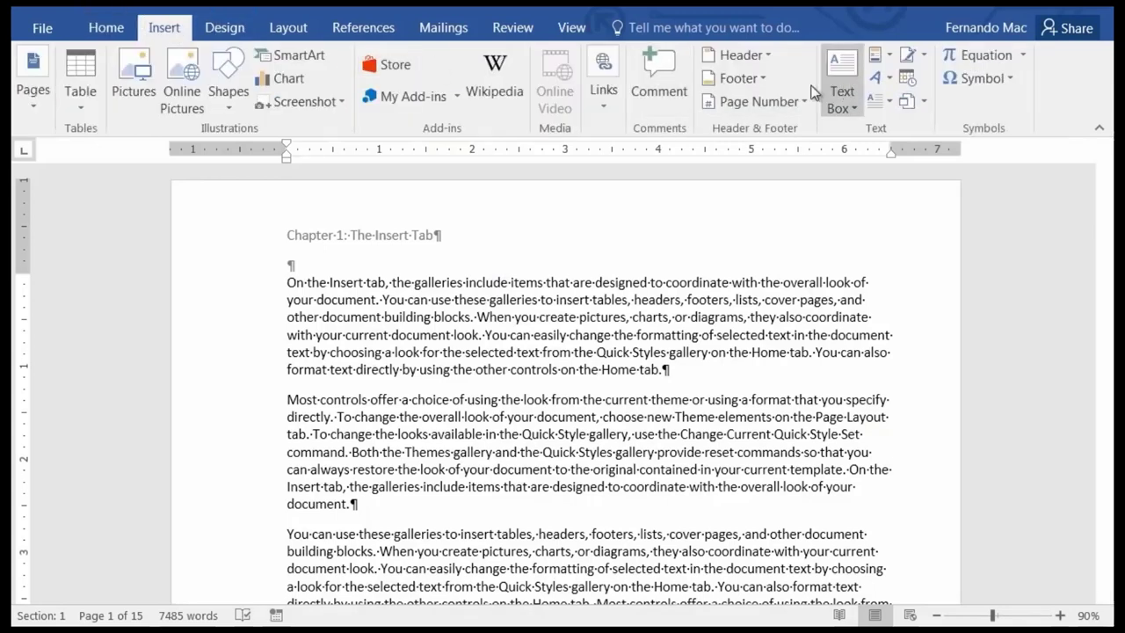
left_click(766, 91)
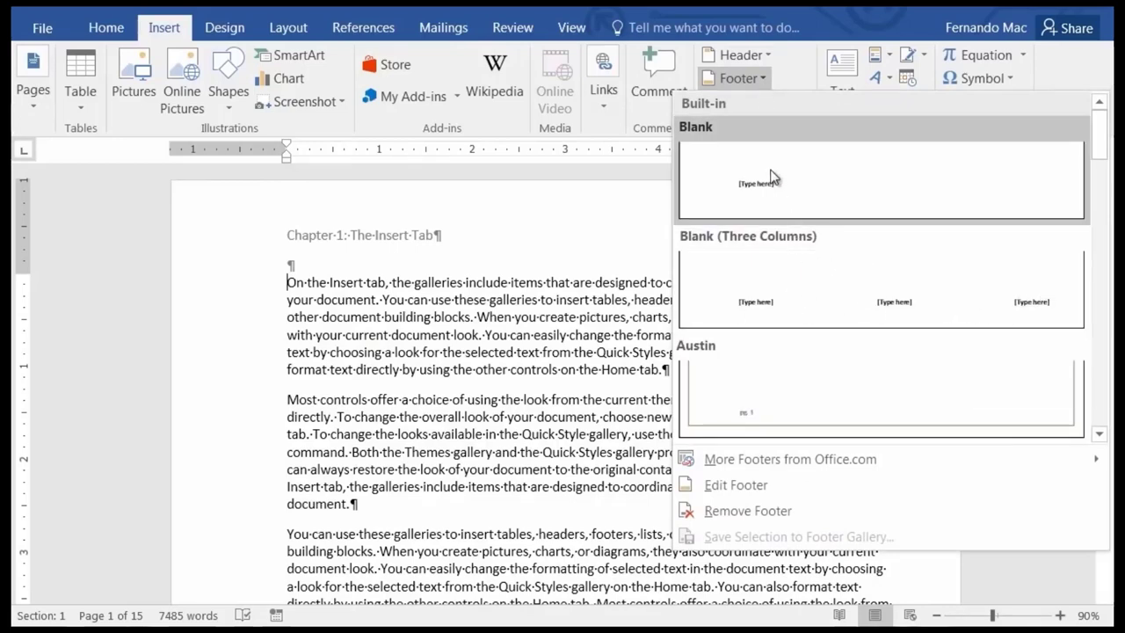
left_click(796, 295)
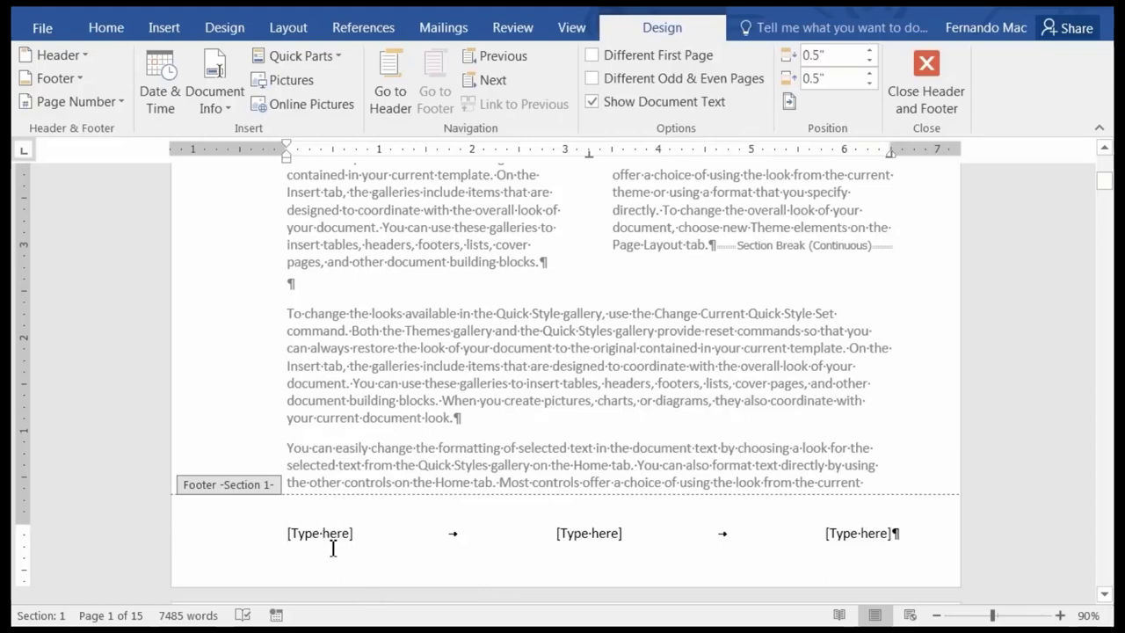
left_click(334, 533)
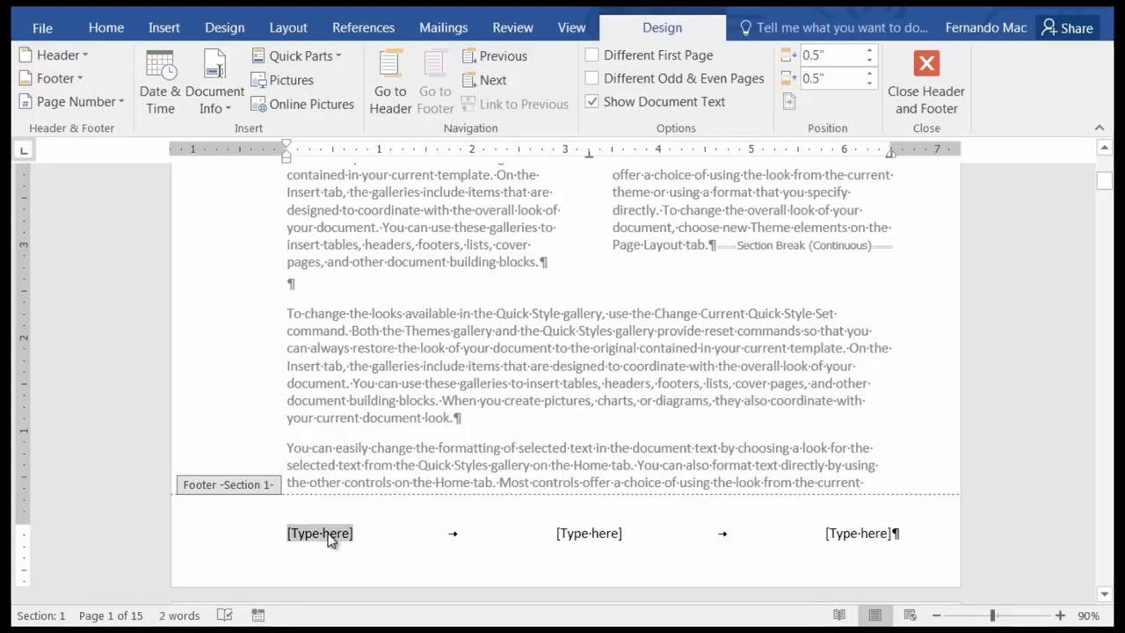
key("Delete")
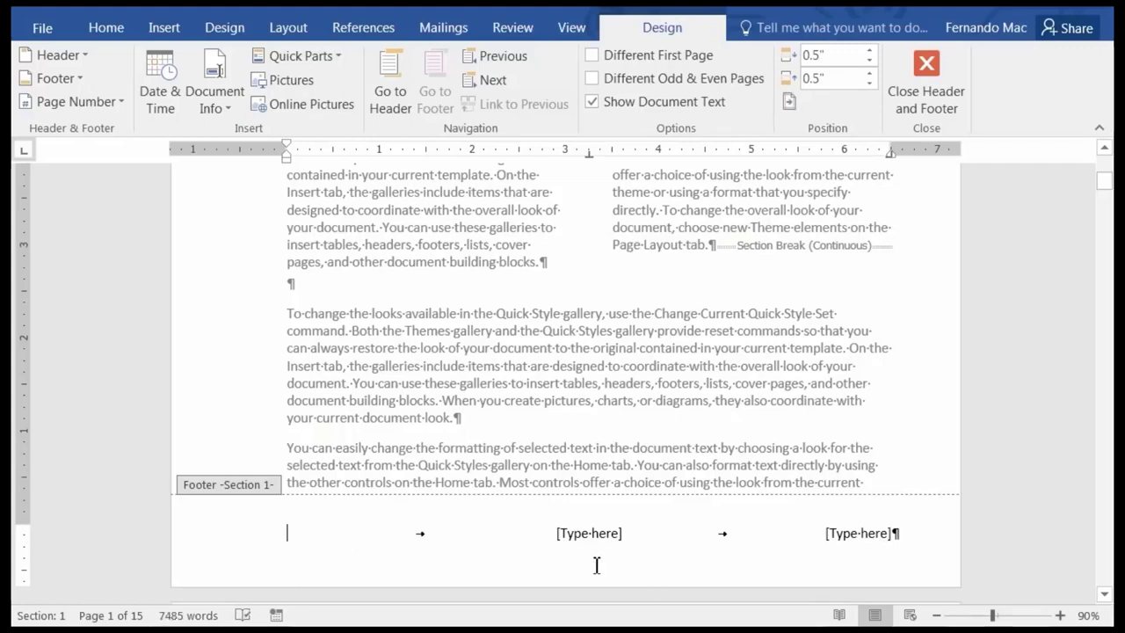
left_click(602, 534)
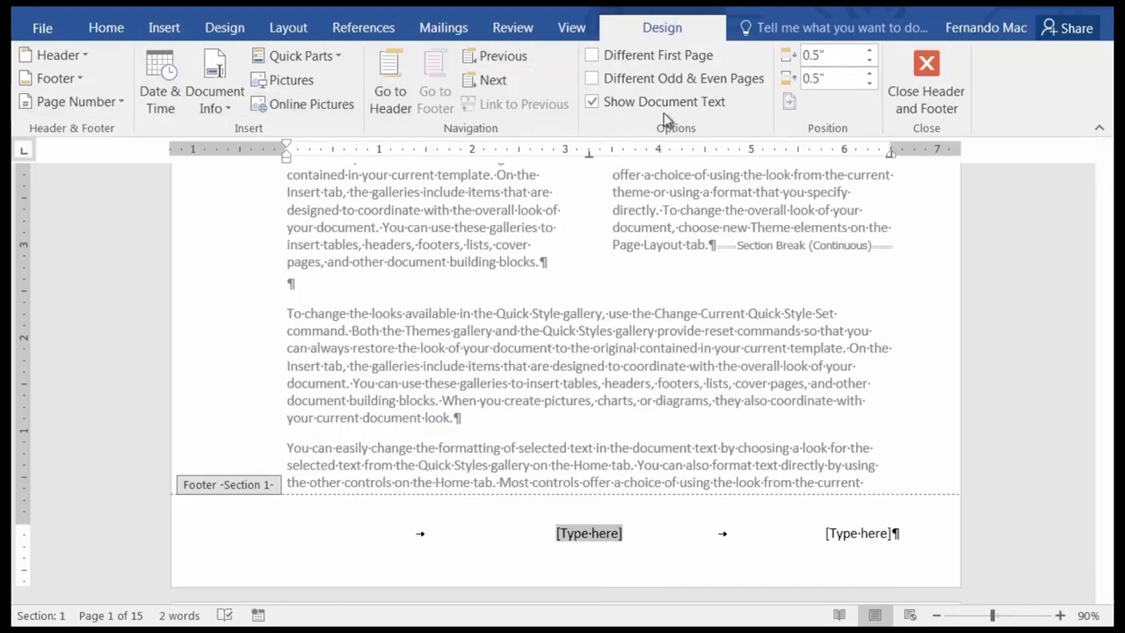
Insert an auto-updating date in 11/25/2015 format into the footer's centre placeholder.
left_click(162, 103)
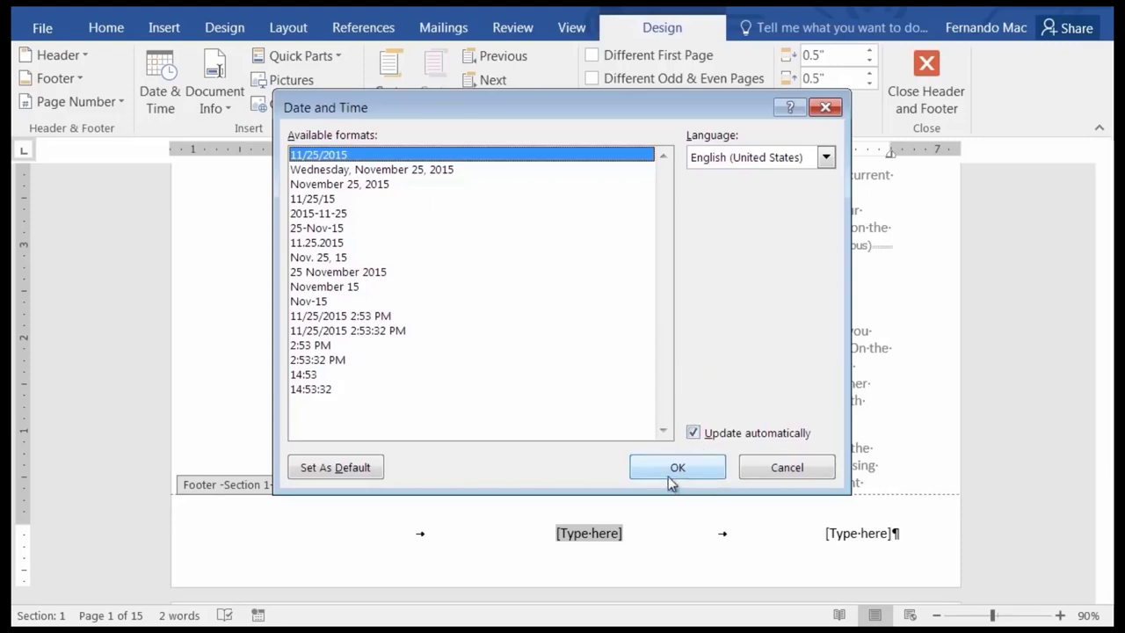
left_click(690, 466)
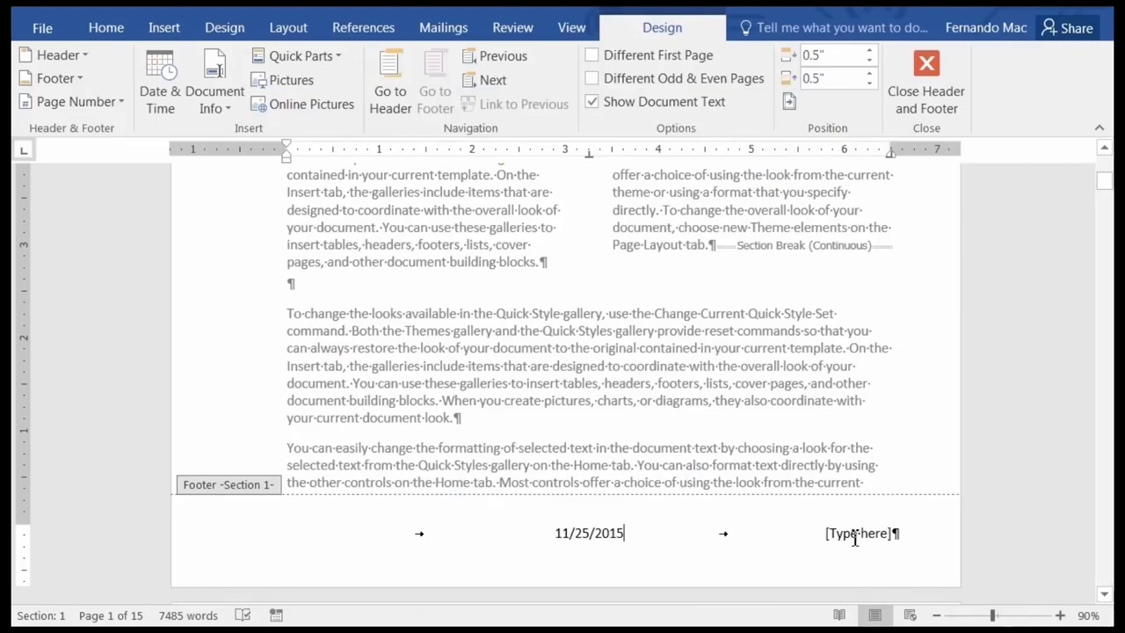
left_click(855, 537)
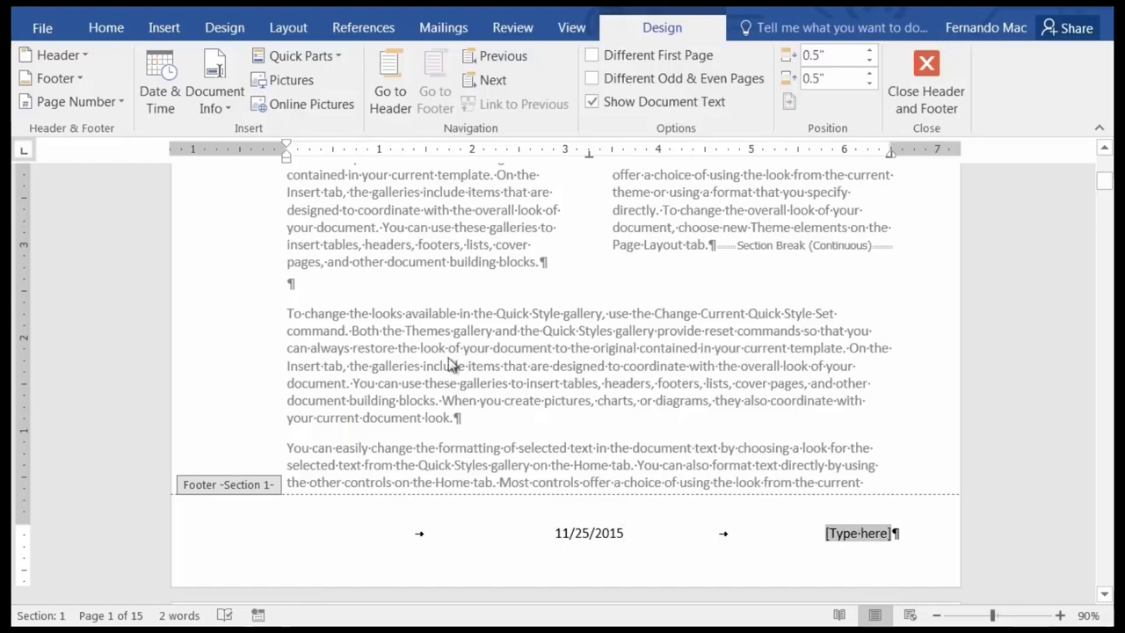
Insert a Page X of Y Bold Numbers page count at the footer's right placeholder.
left_click(117, 103)
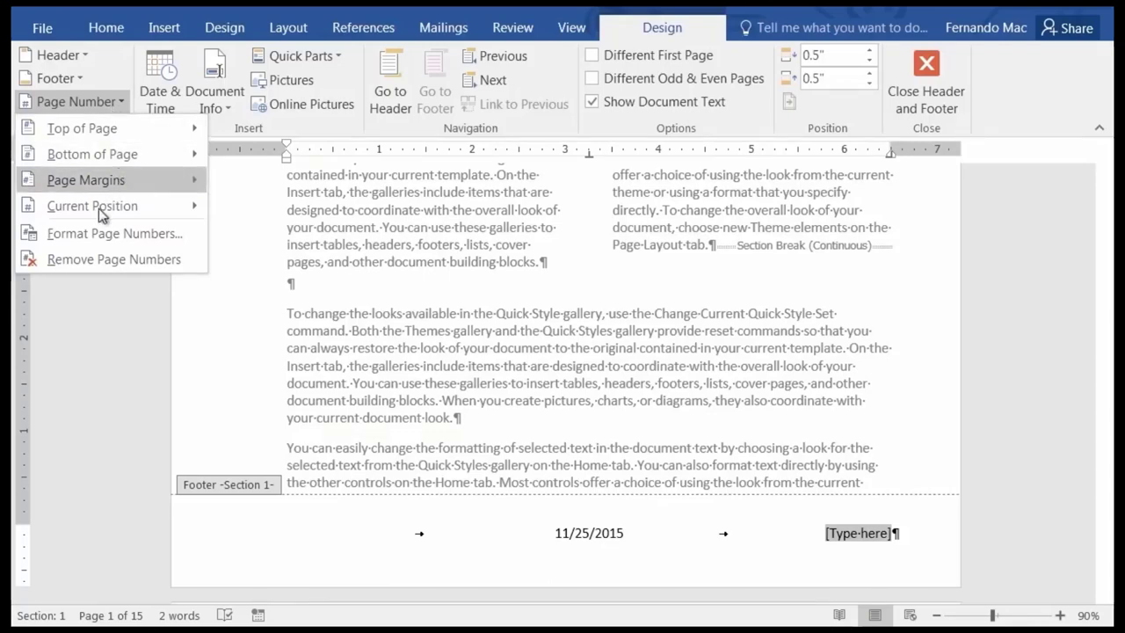
mouse_move(94, 210)
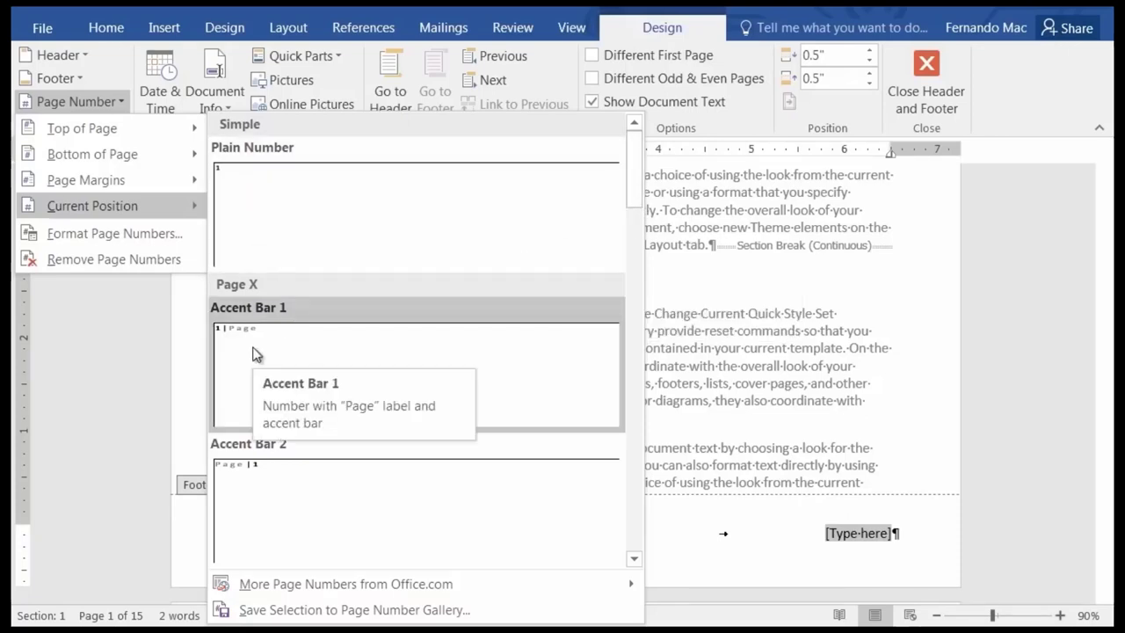
left_click_drag(635, 176, 637, 279)
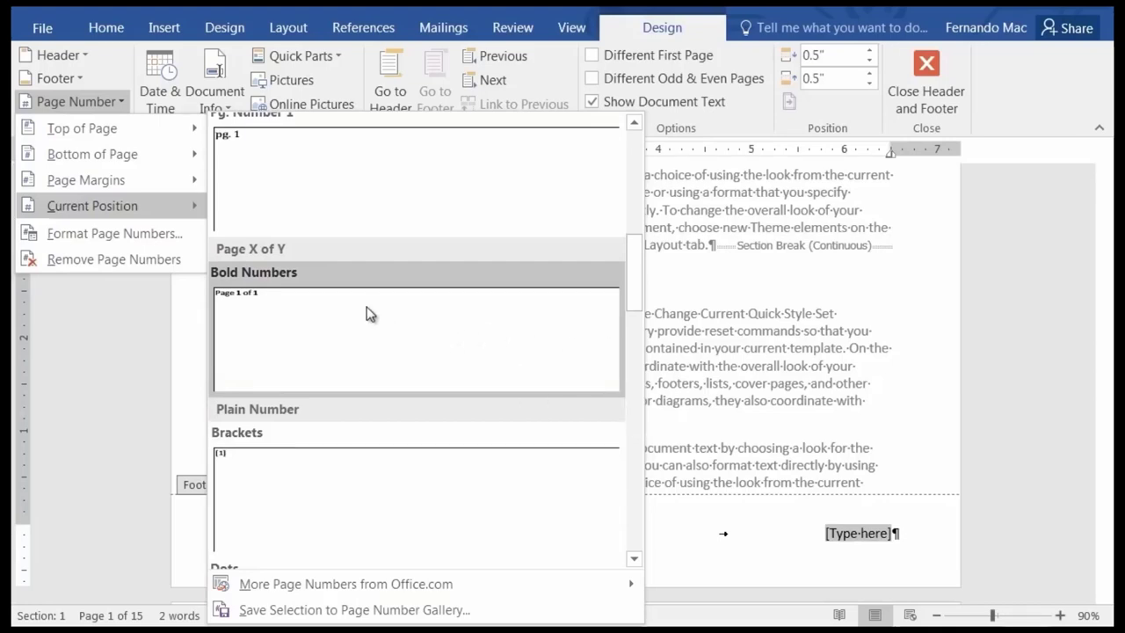
left_click(303, 320)
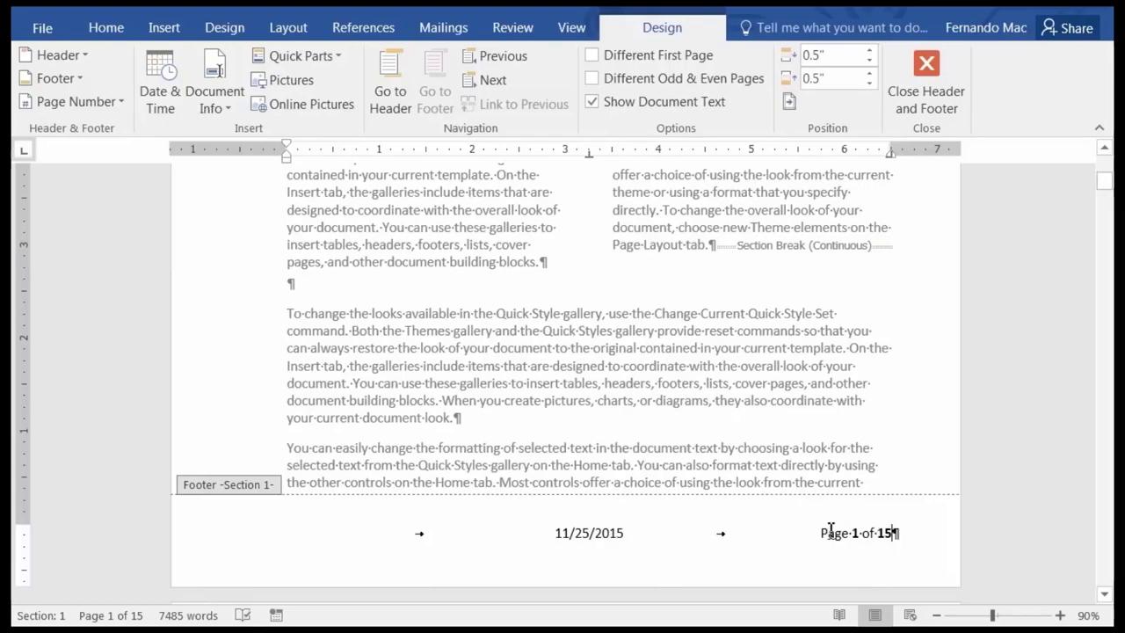
Check that the date and page-count footer repeats on pages 2 and 3, then return to the body text.
scroll(537, 418, "down", 13)
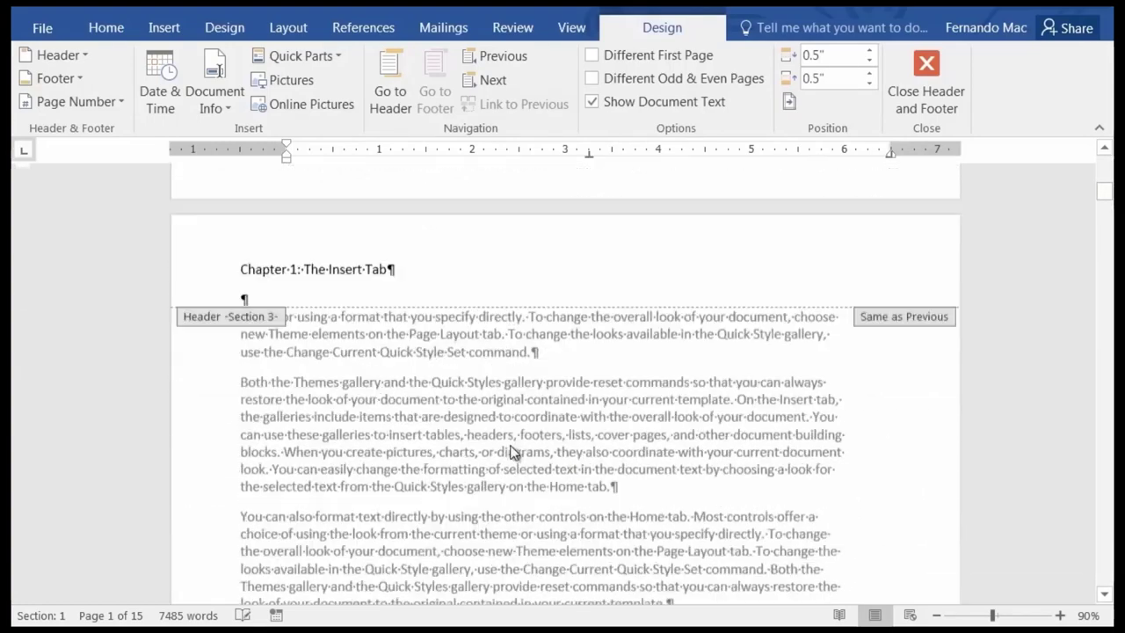
scroll(499, 464, "down", 5)
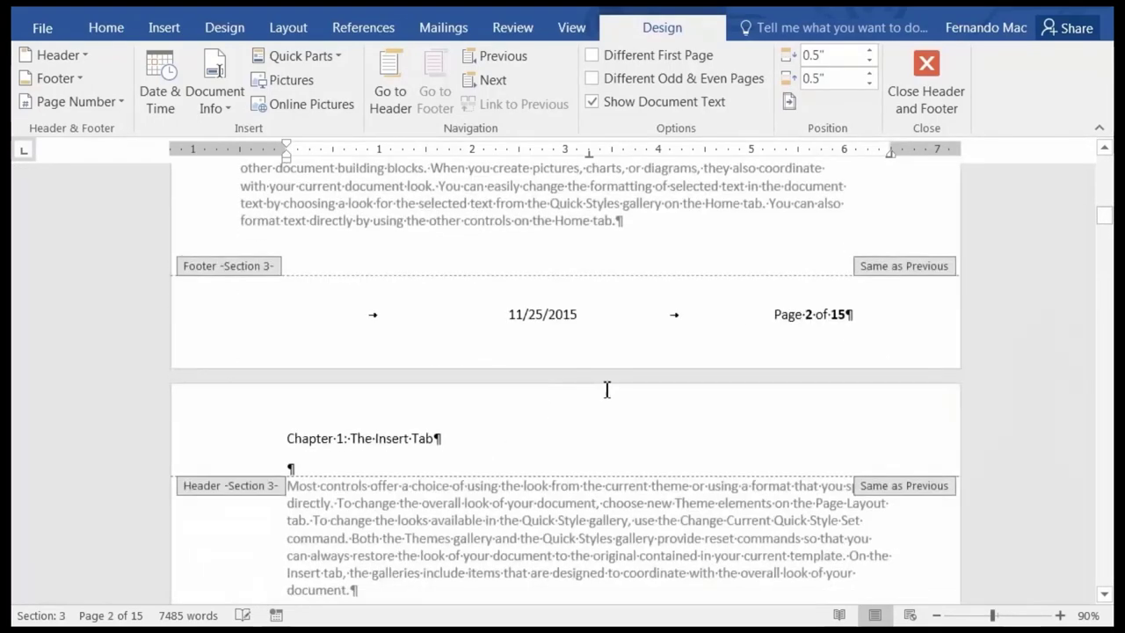
left_click(741, 318)
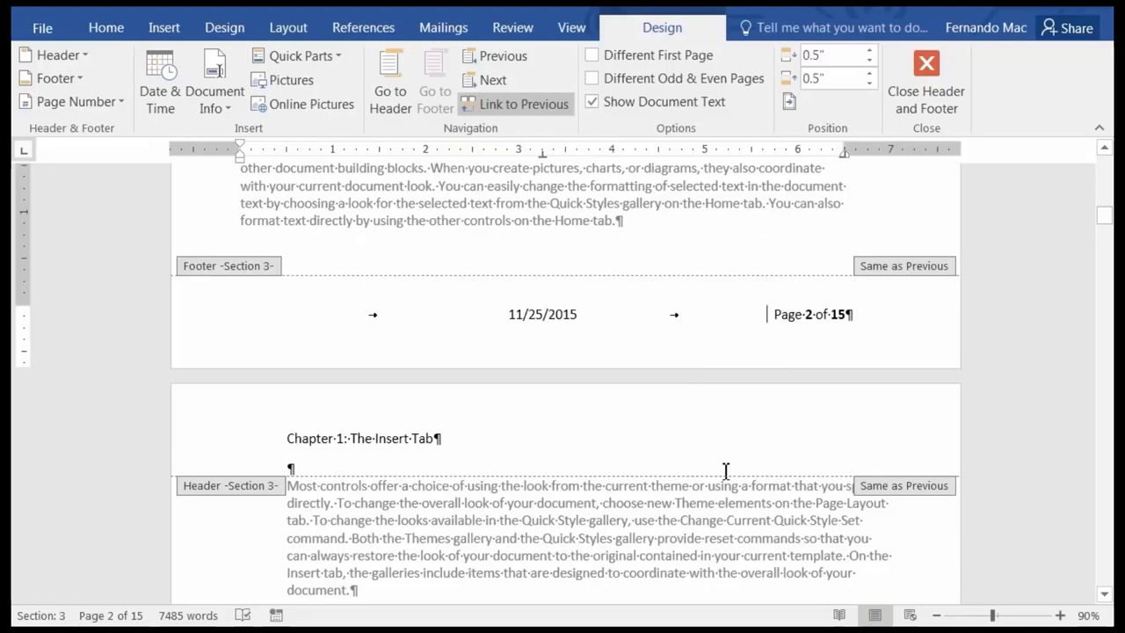
key("Down")
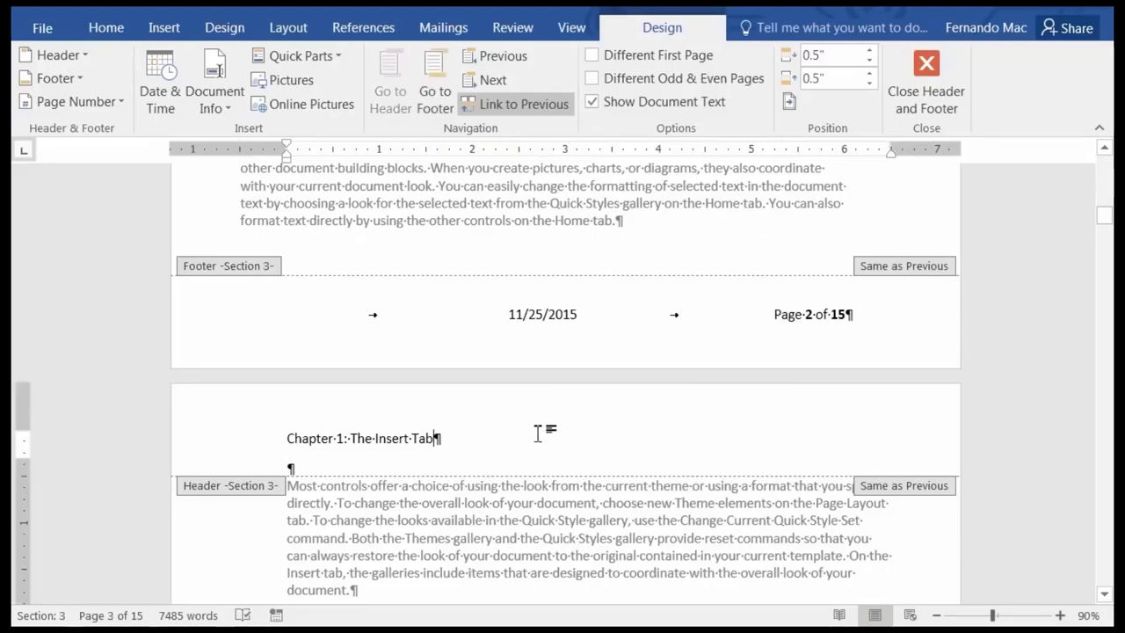
key("Down")
key("Down")
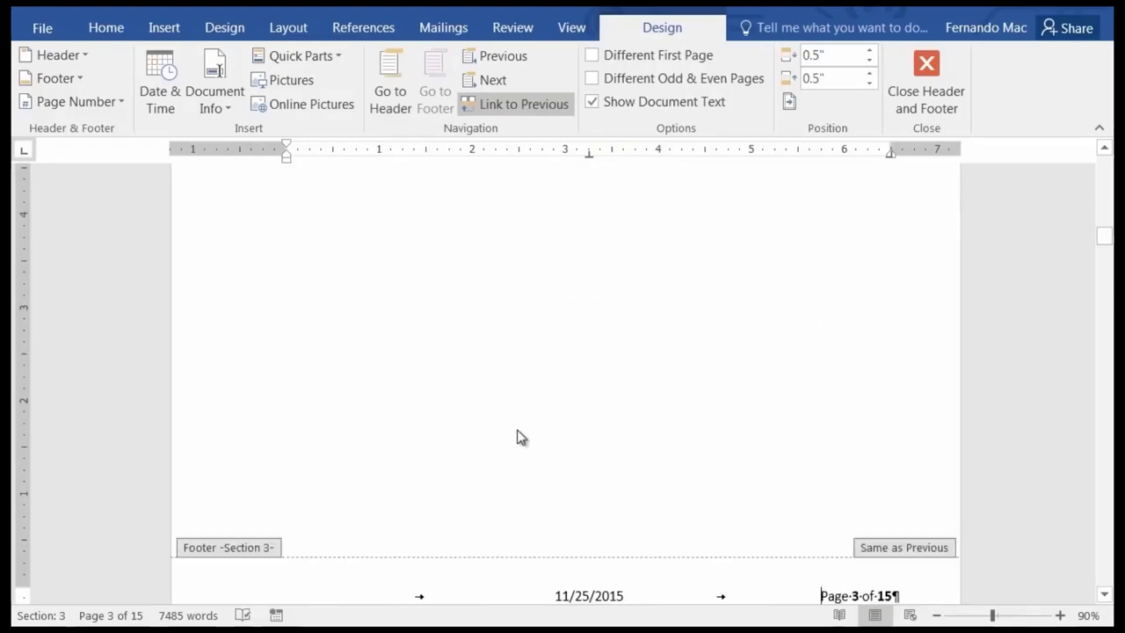
scroll(517, 437, "down", 3)
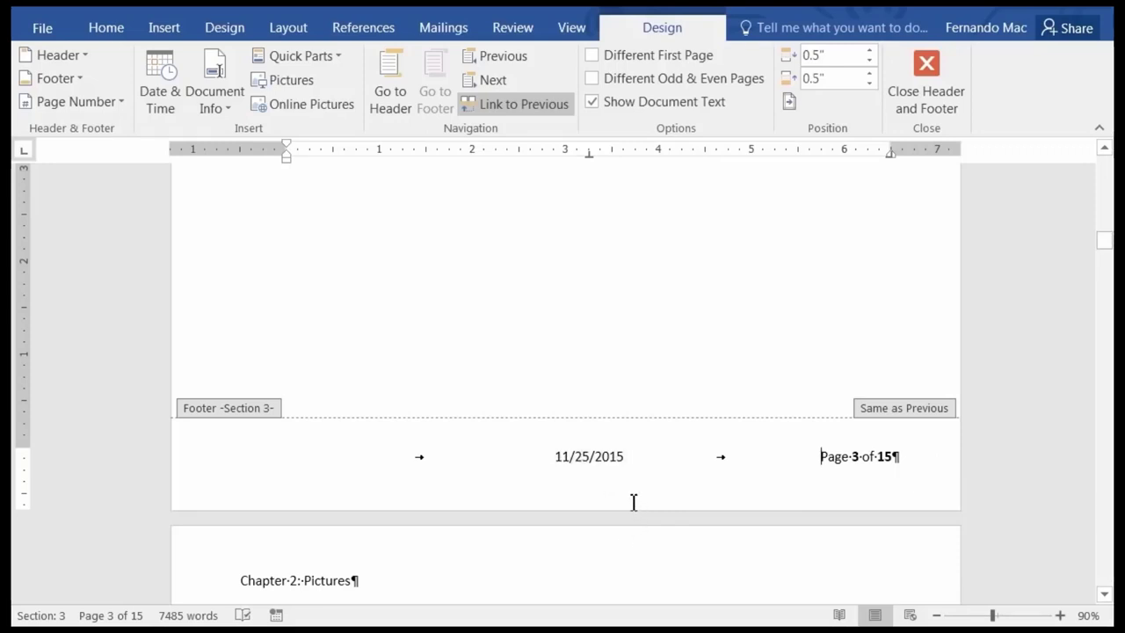
double_click(488, 347)
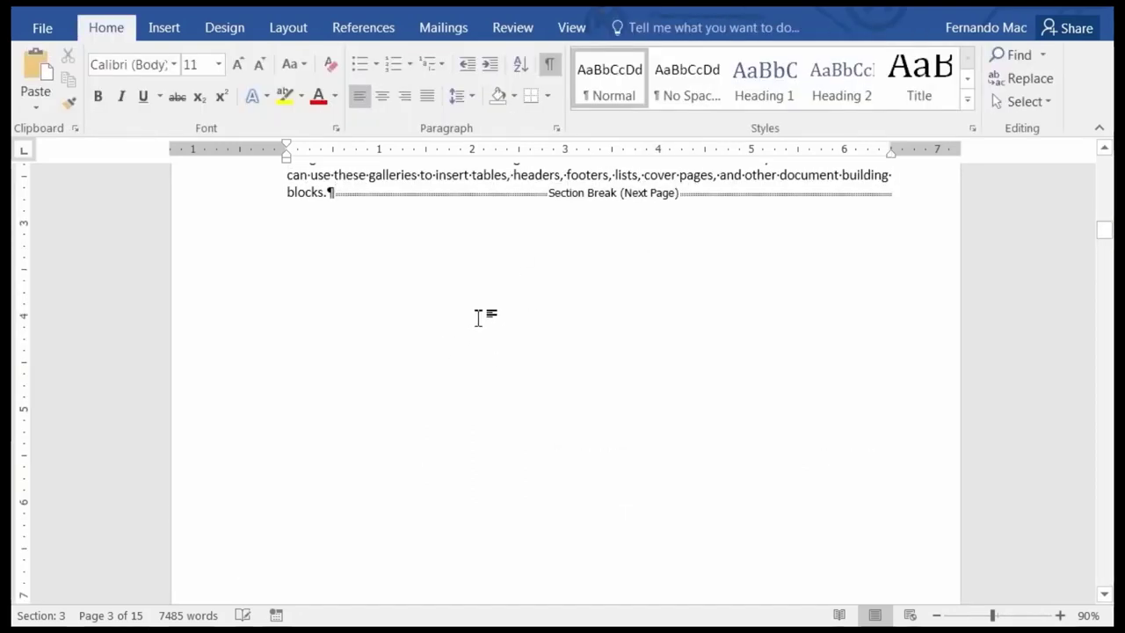
Browse the built-in footer designs without adding one, then scroll down to page 3's footer.
left_click(167, 31)
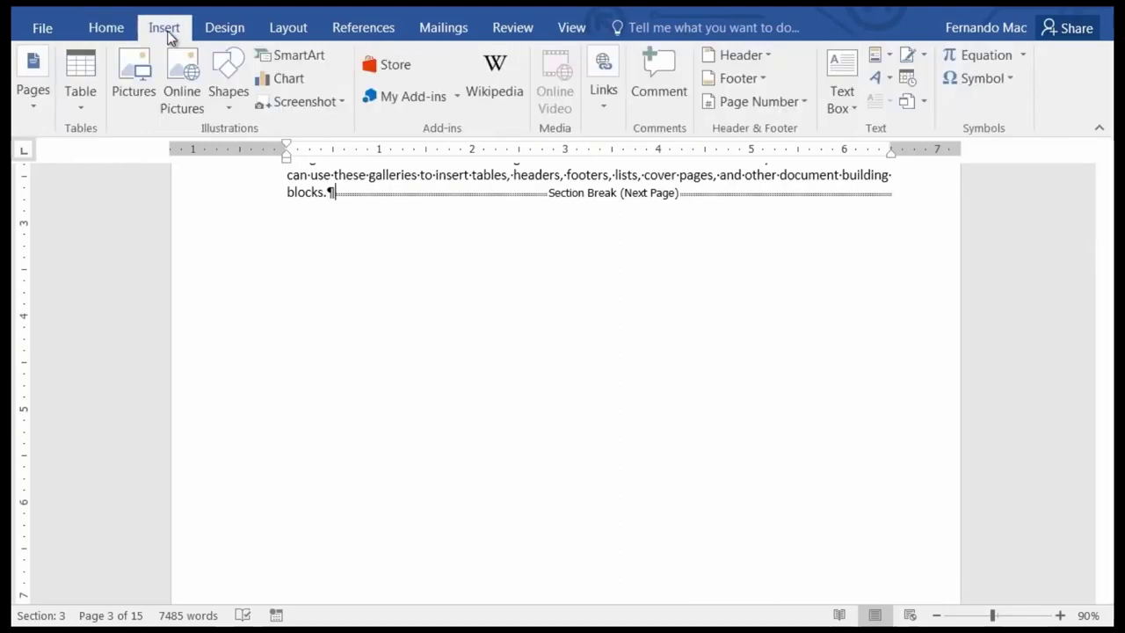
left_click(758, 80)
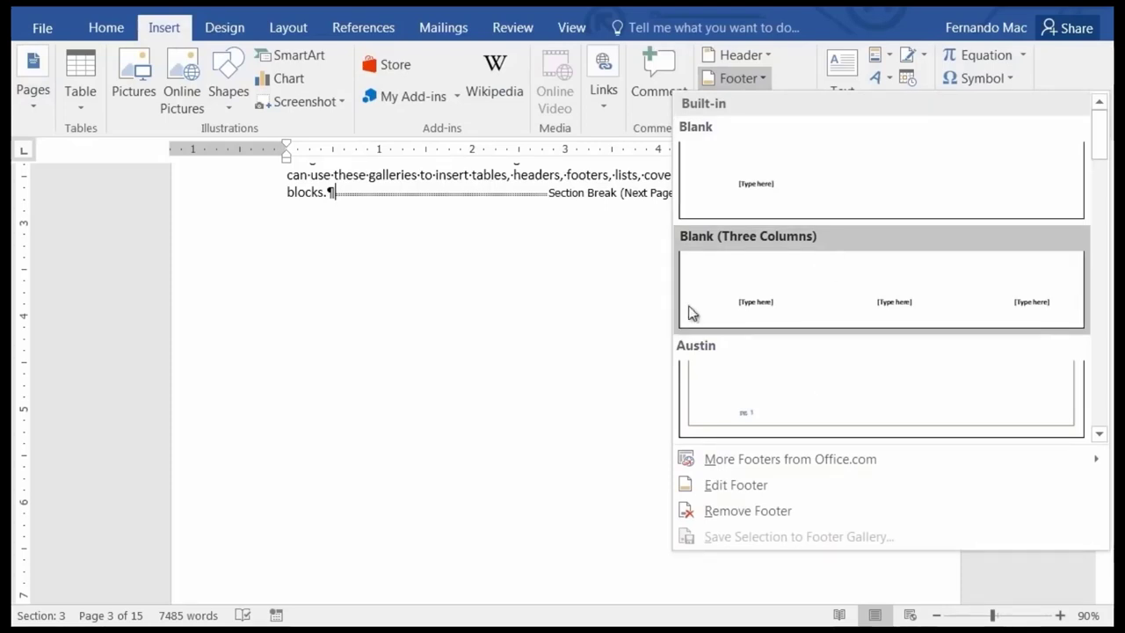
left_click(463, 349)
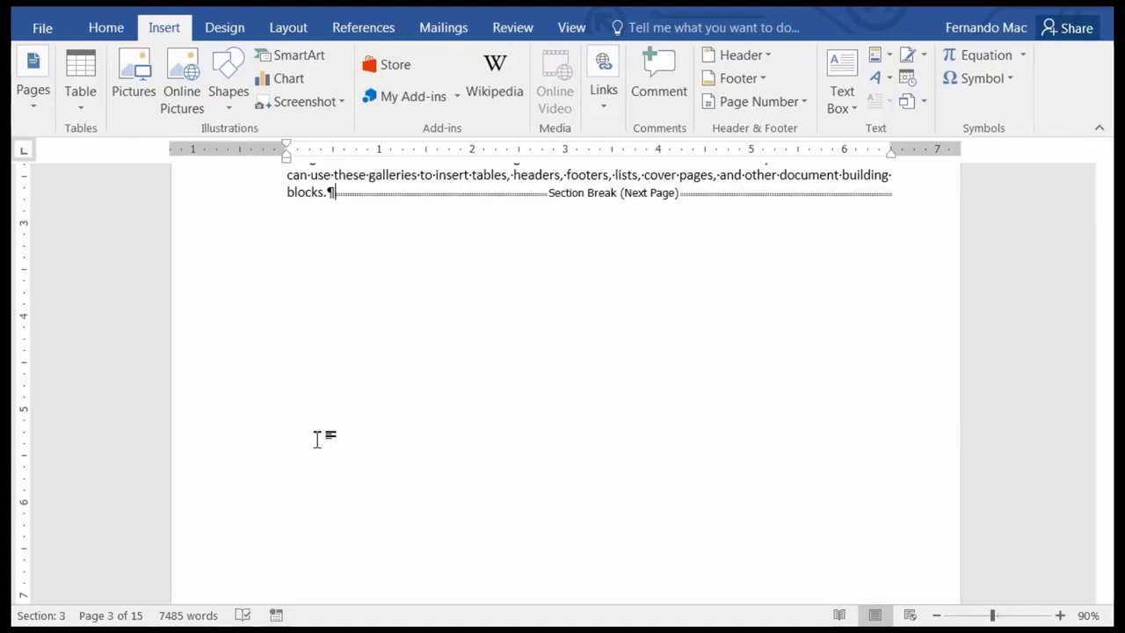
scroll(318, 439, "down", 8)
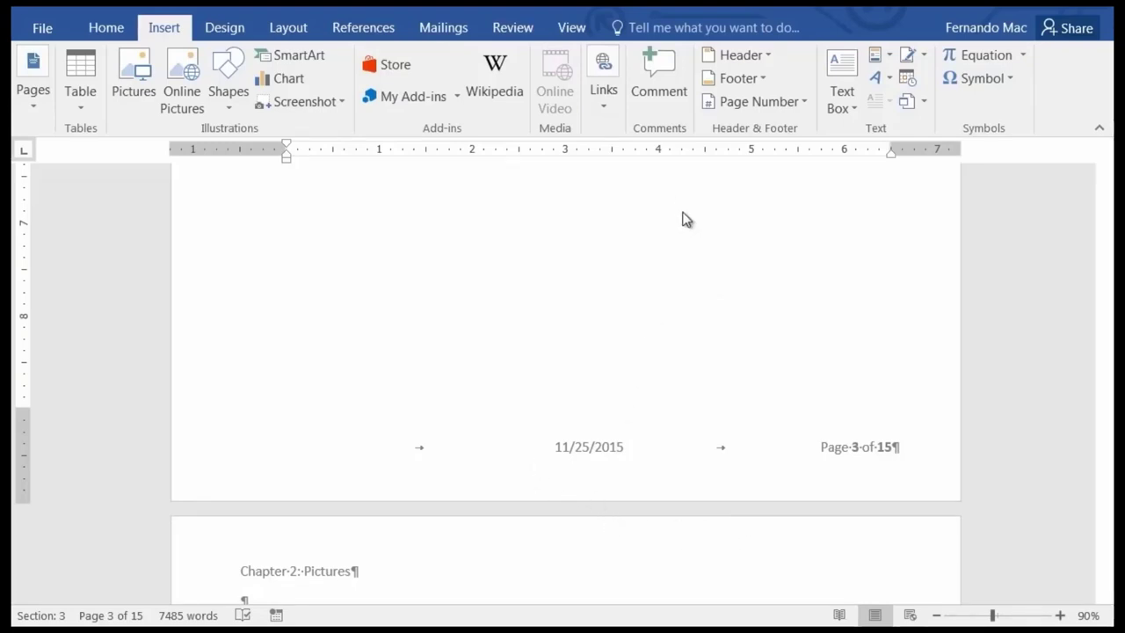
Reopen page 3's footer for editing and select its whole 11/25/2015 and Page 3 of 15 line.
double_click(633, 454)
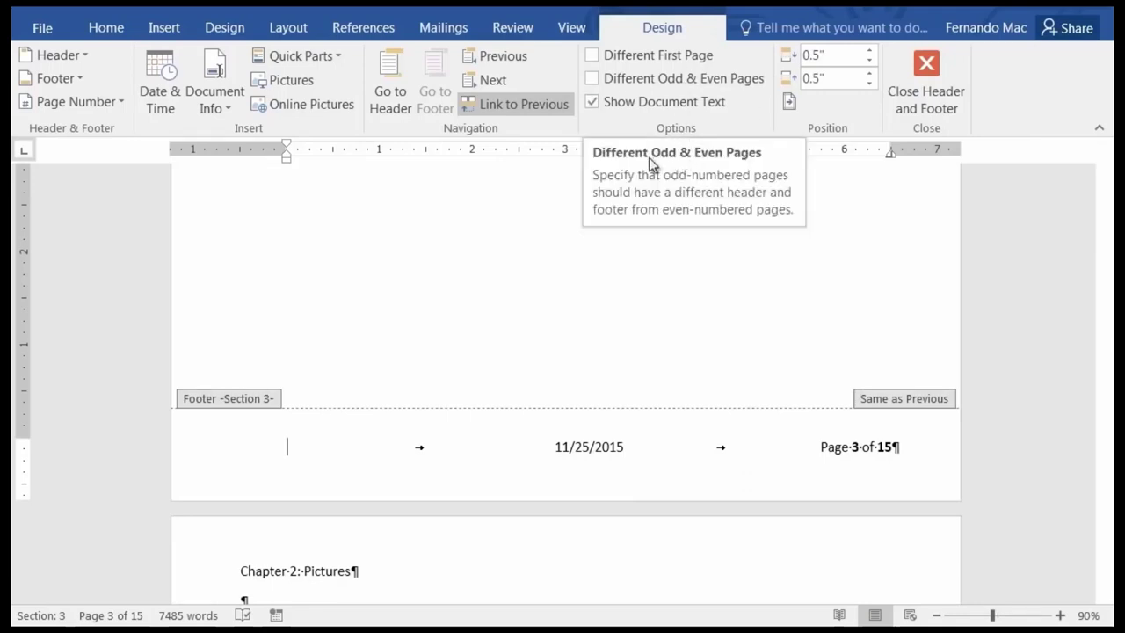
left_click(79, 81)
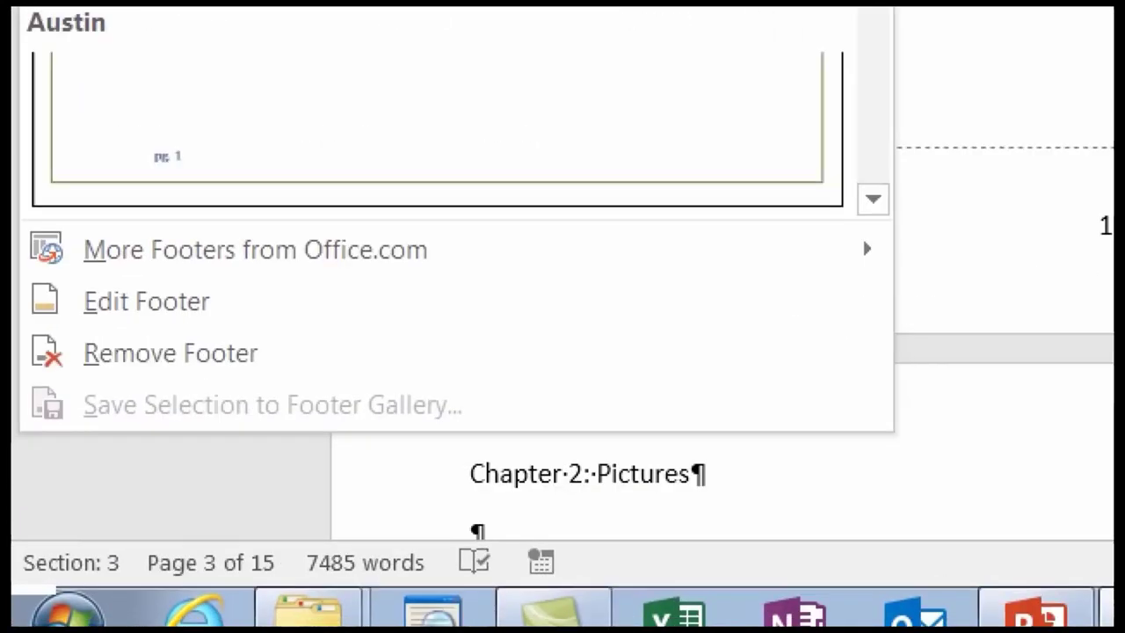
left_click(146, 302)
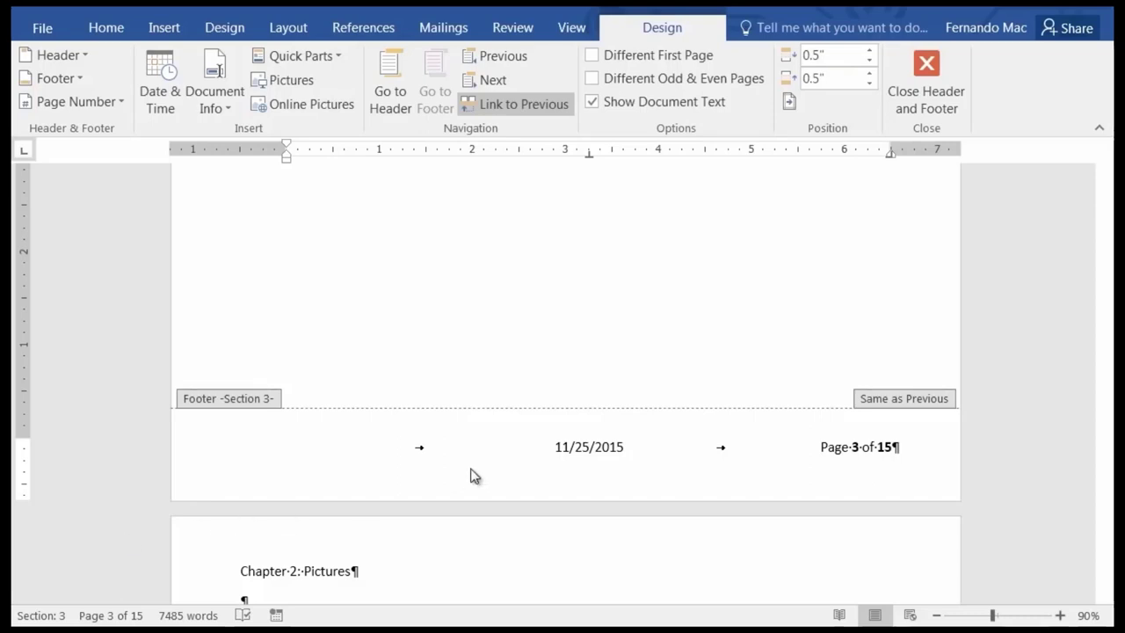
left_click(381, 451)
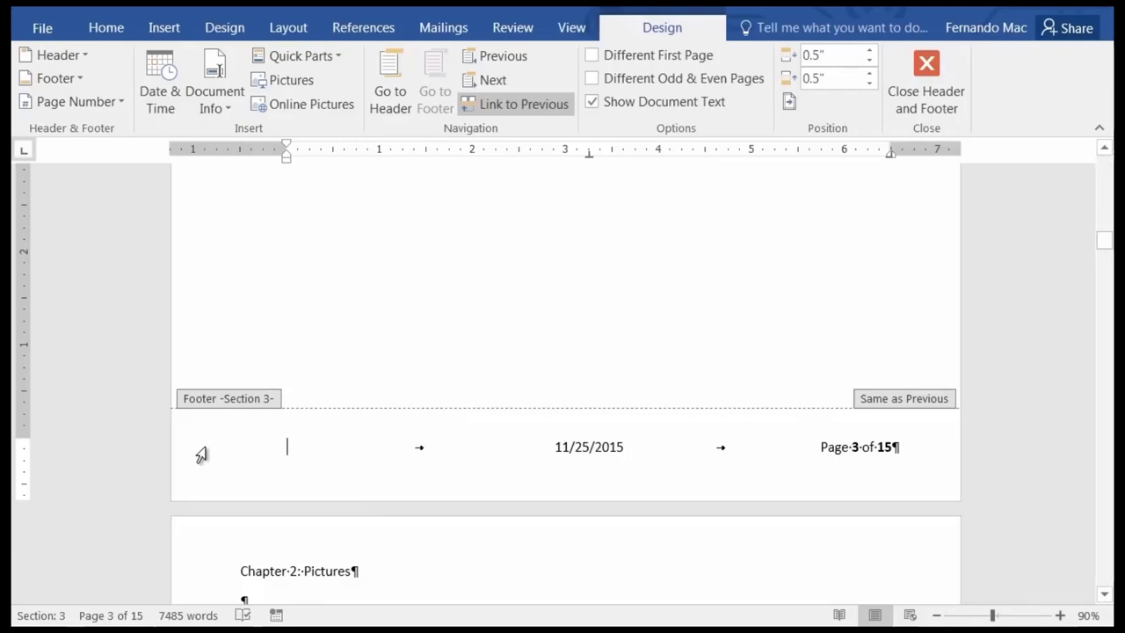
left_click(201, 454)
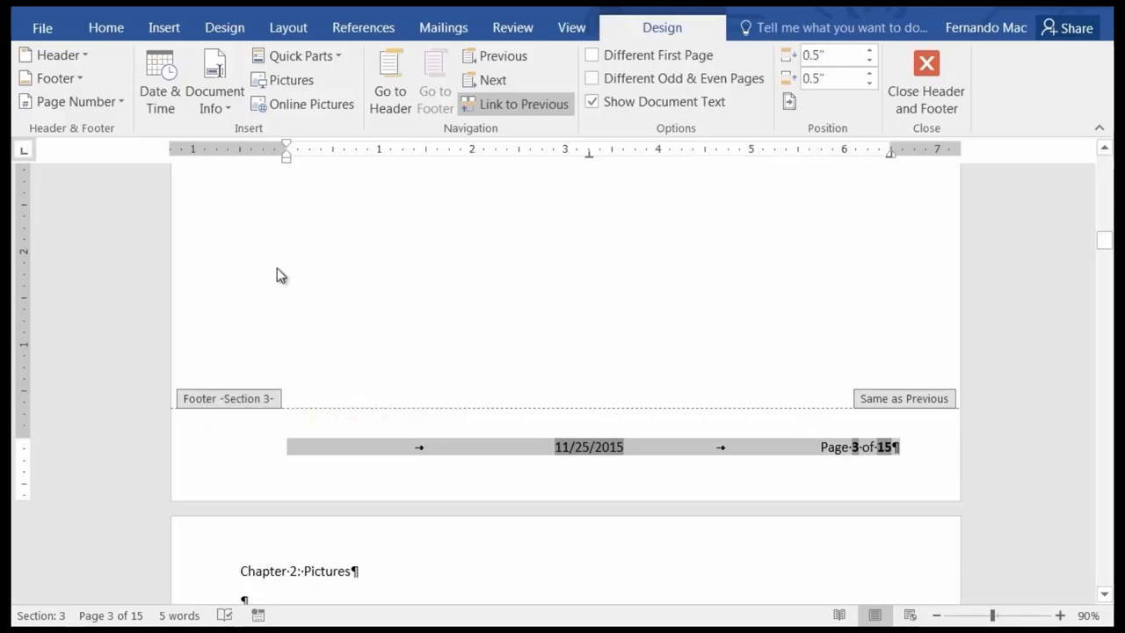
Save the selected footer as a new Footers building block named 'Date and Page Number' under Built-in.
left_click(83, 79)
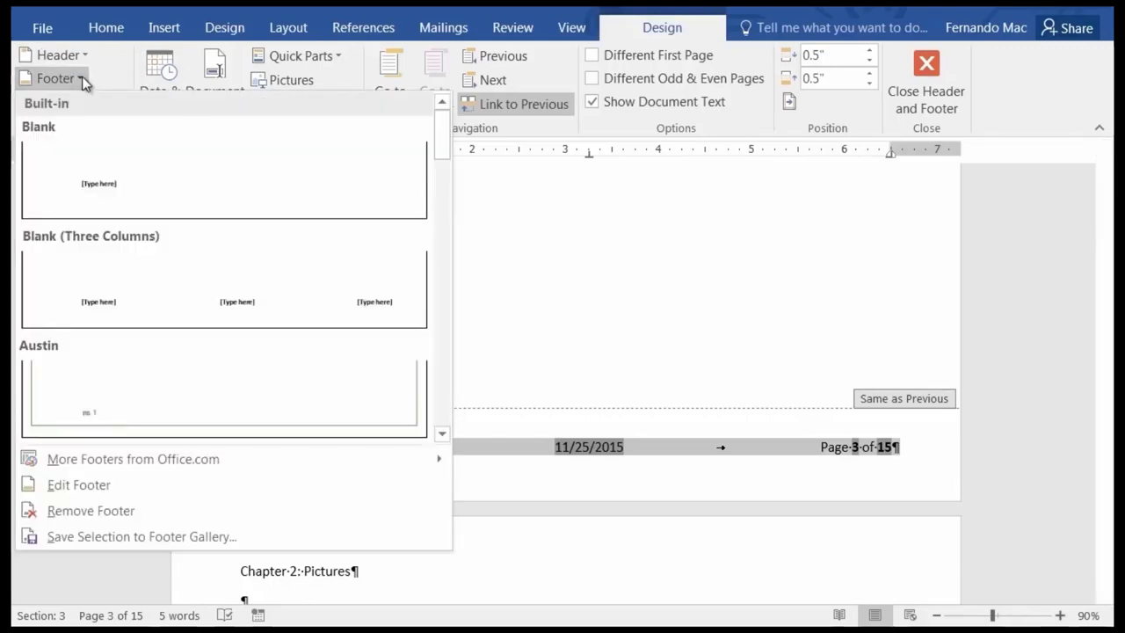
left_click(123, 538)
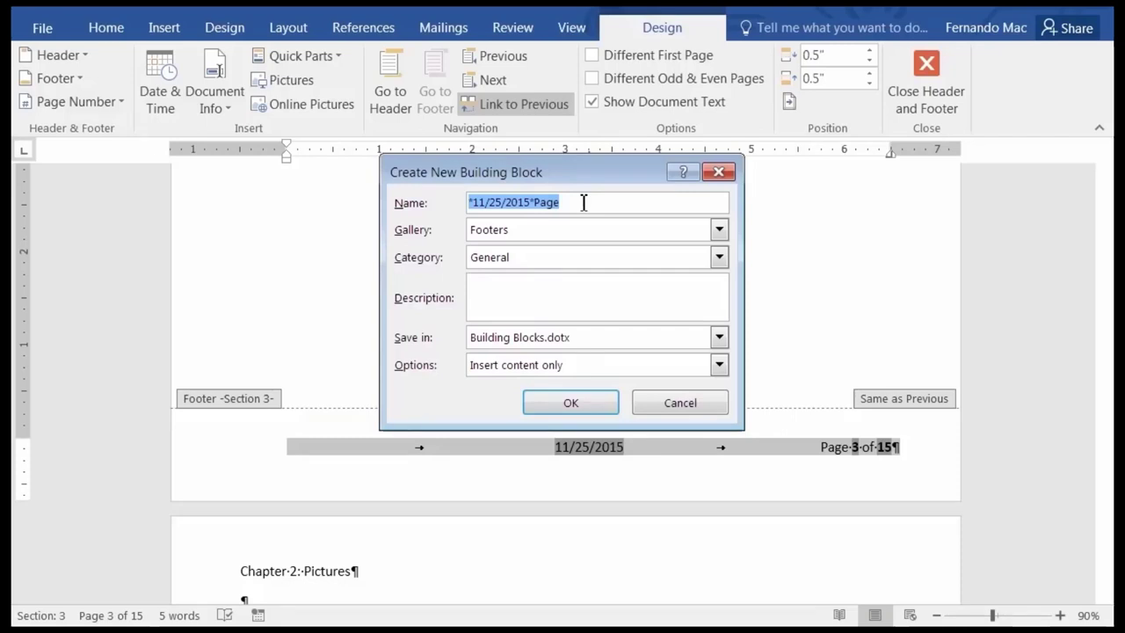
type("Dat")
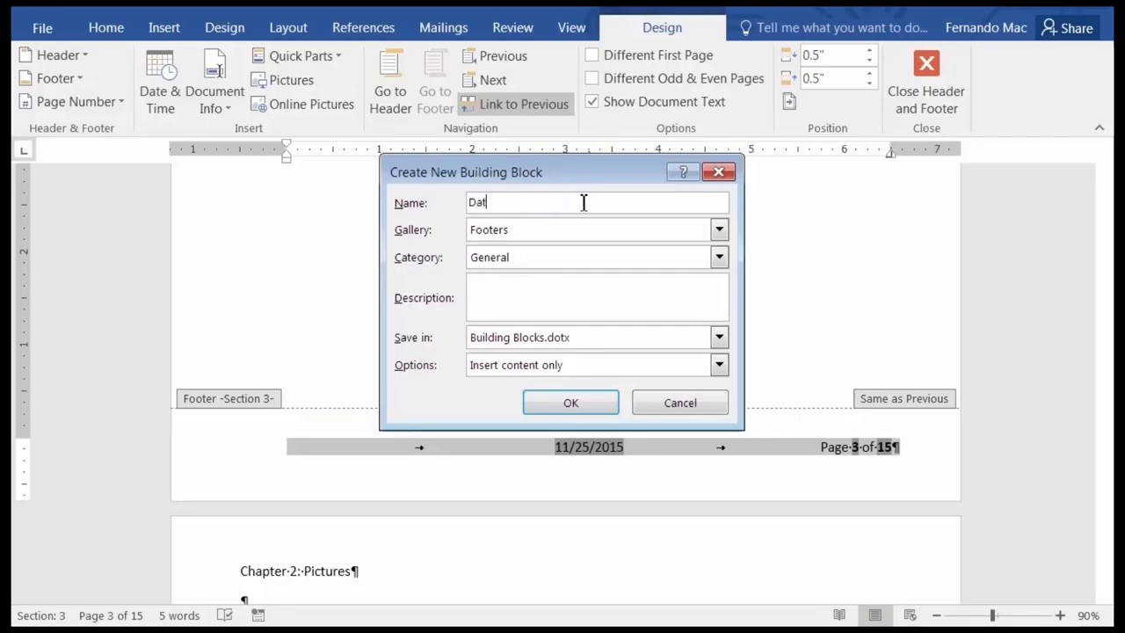
type("e and Page Num")
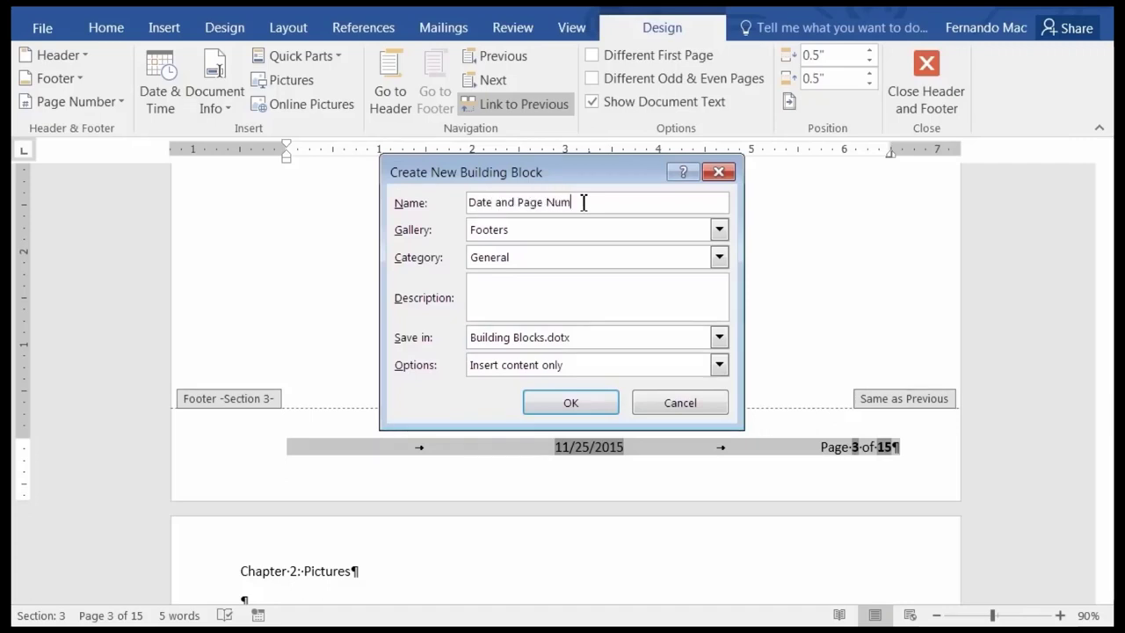
type("ber")
left_click(720, 258)
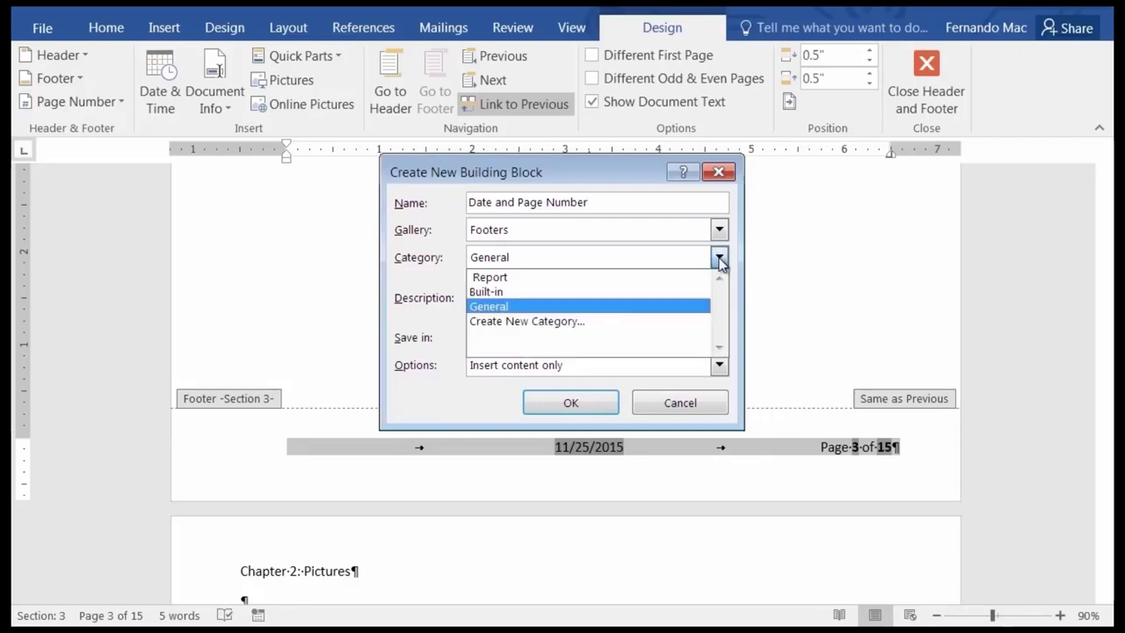
left_click(489, 293)
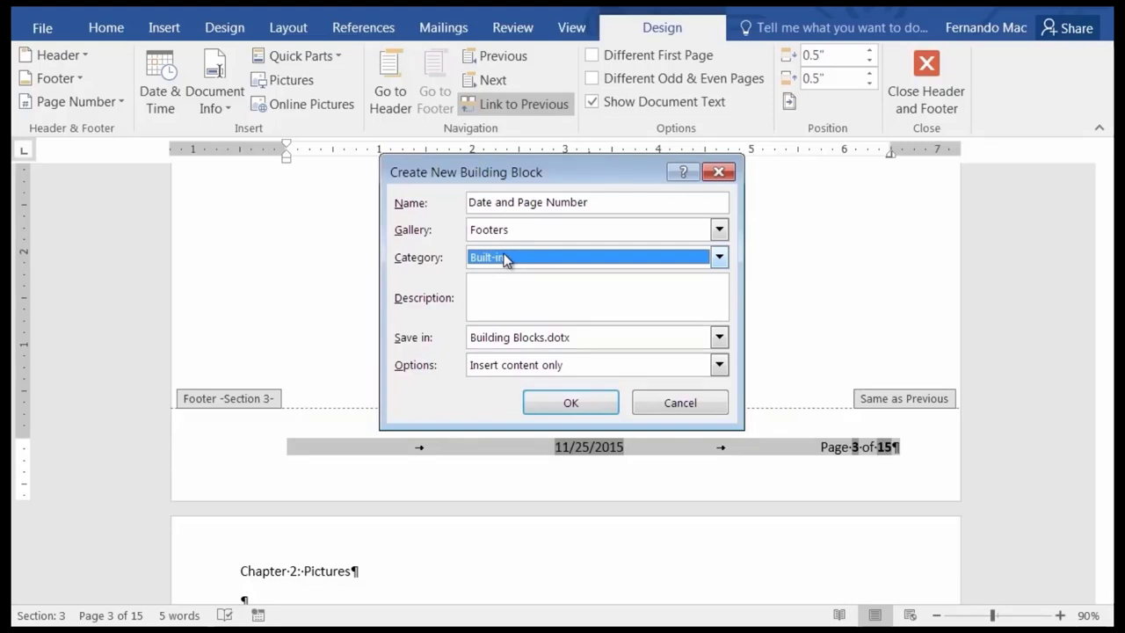
left_click(470, 201)
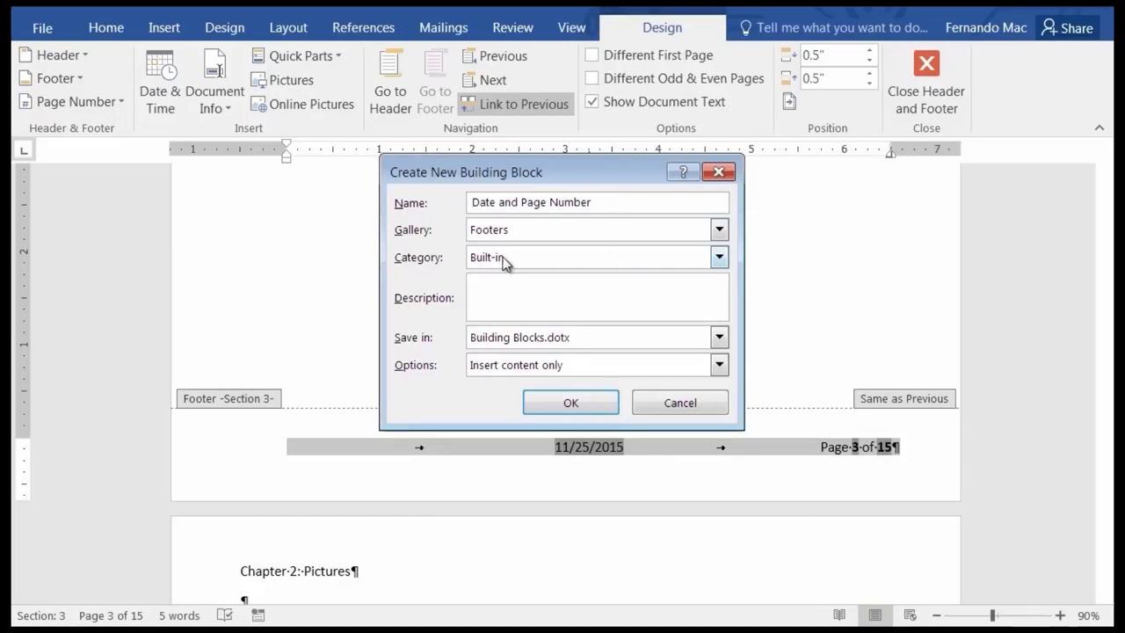
Confirm the new building block and verify 'Date and Page Number' is listed in the Footer gallery.
left_click(572, 402)
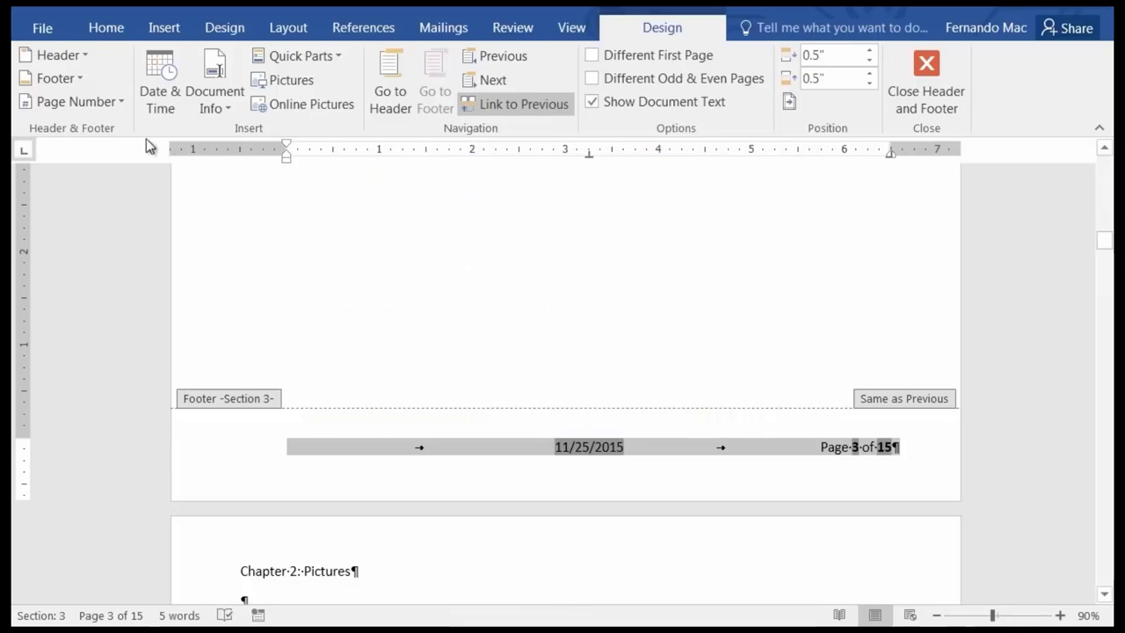
left_click(76, 81)
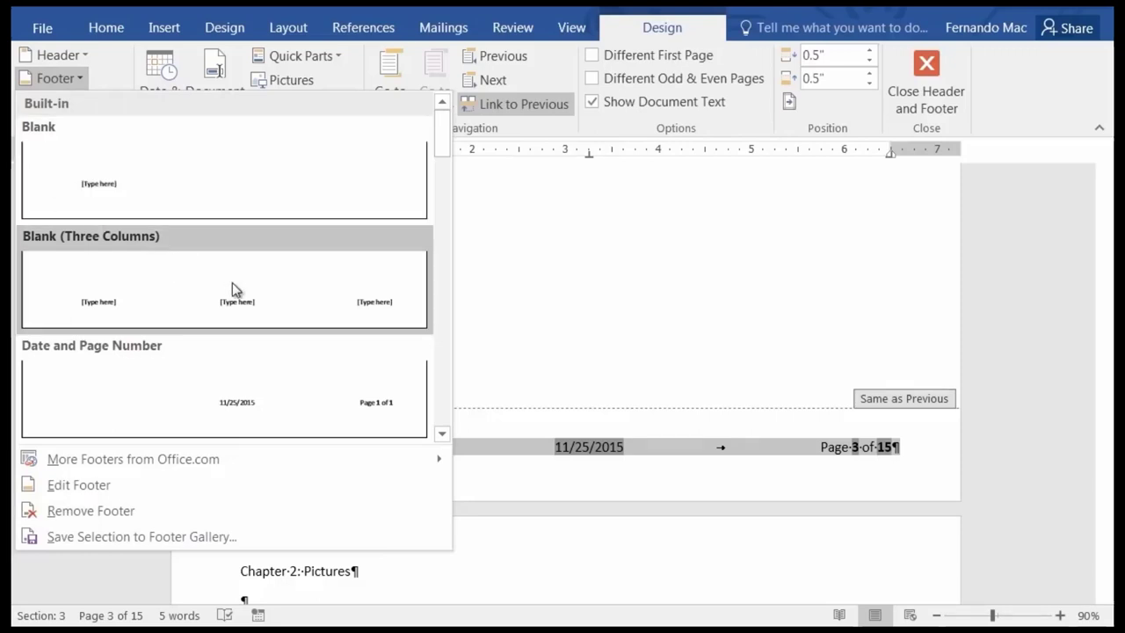
scroll(237, 290, "down", 10)
scroll(240, 304, "down", 5)
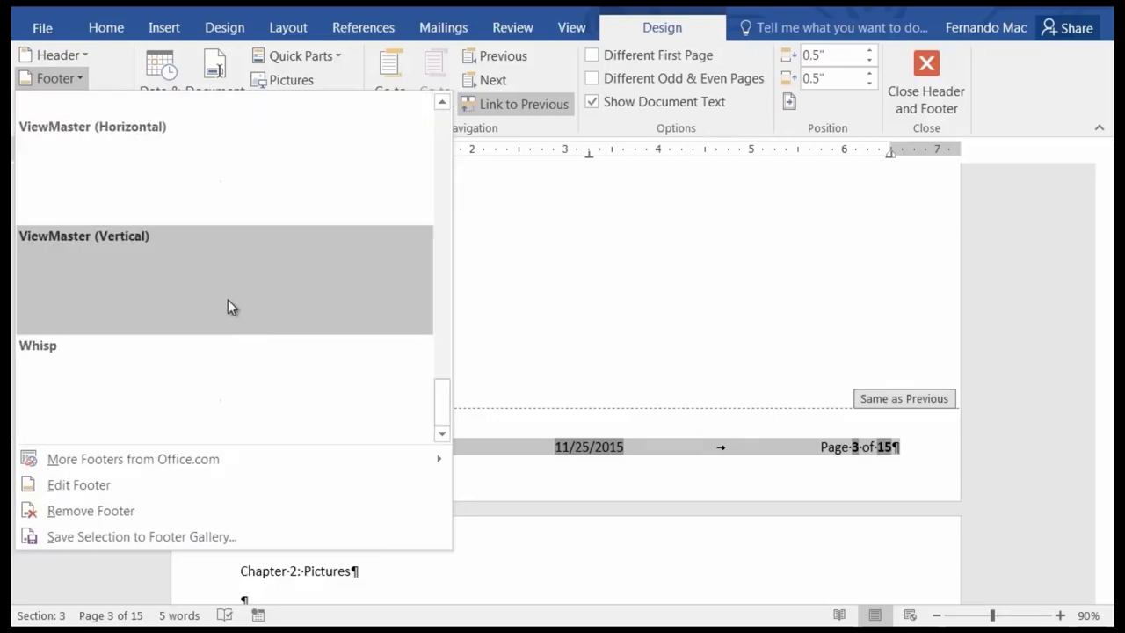
scroll(228, 303, "up", 15)
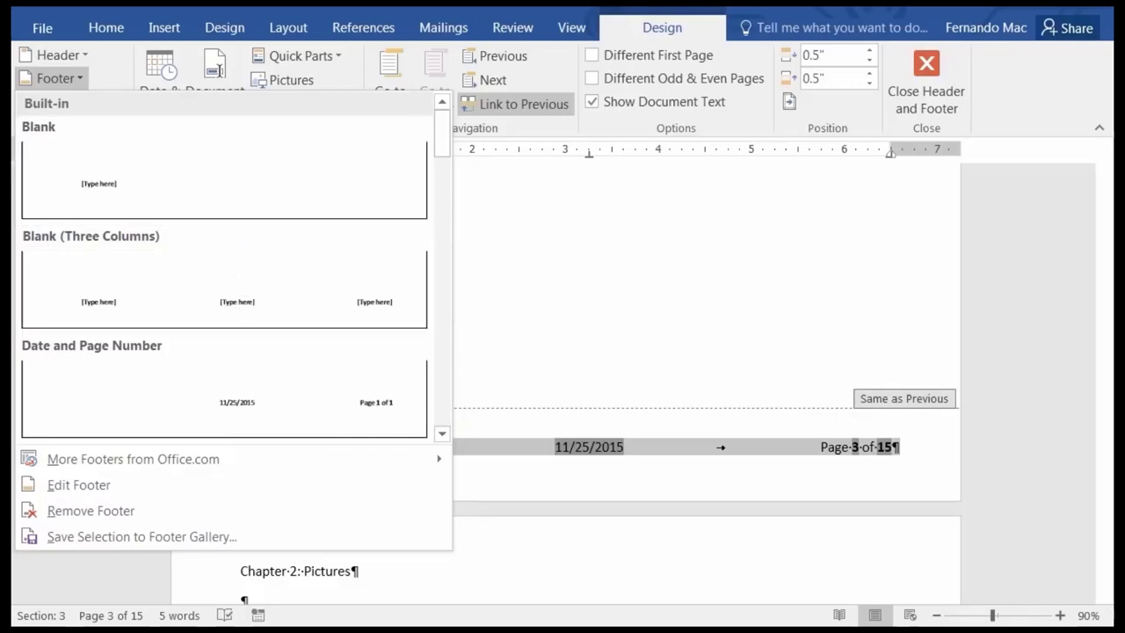
key("Escape")
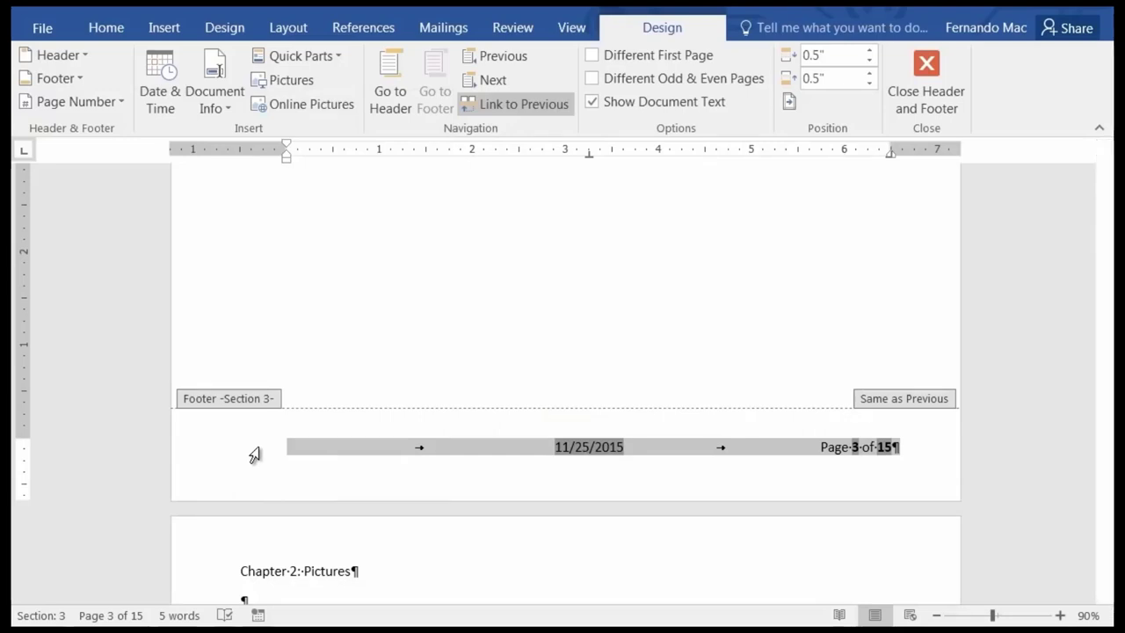
Exit footer editing and jump back to the top of the document at Chapter 1.
left_click(495, 450)
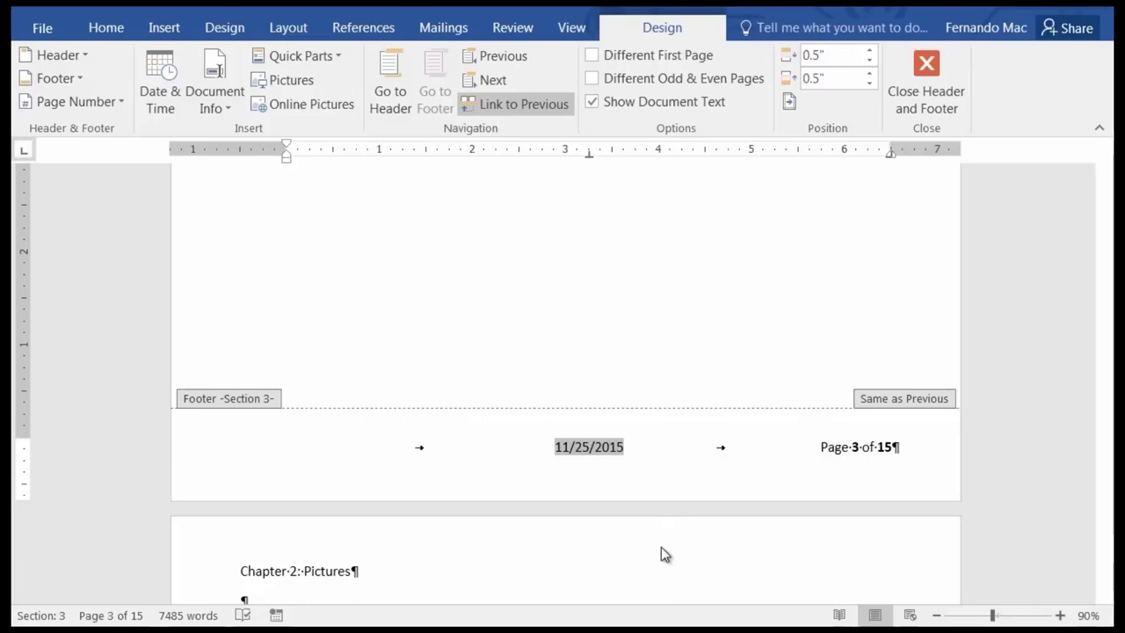
double_click(552, 337)
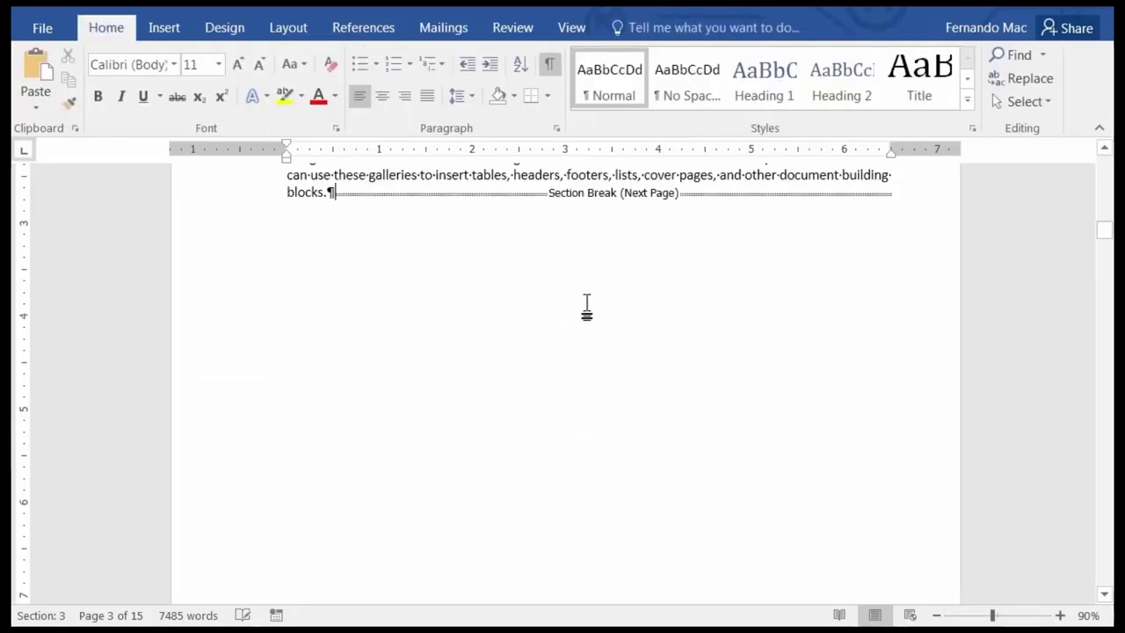
scroll(591, 327, "up", 3)
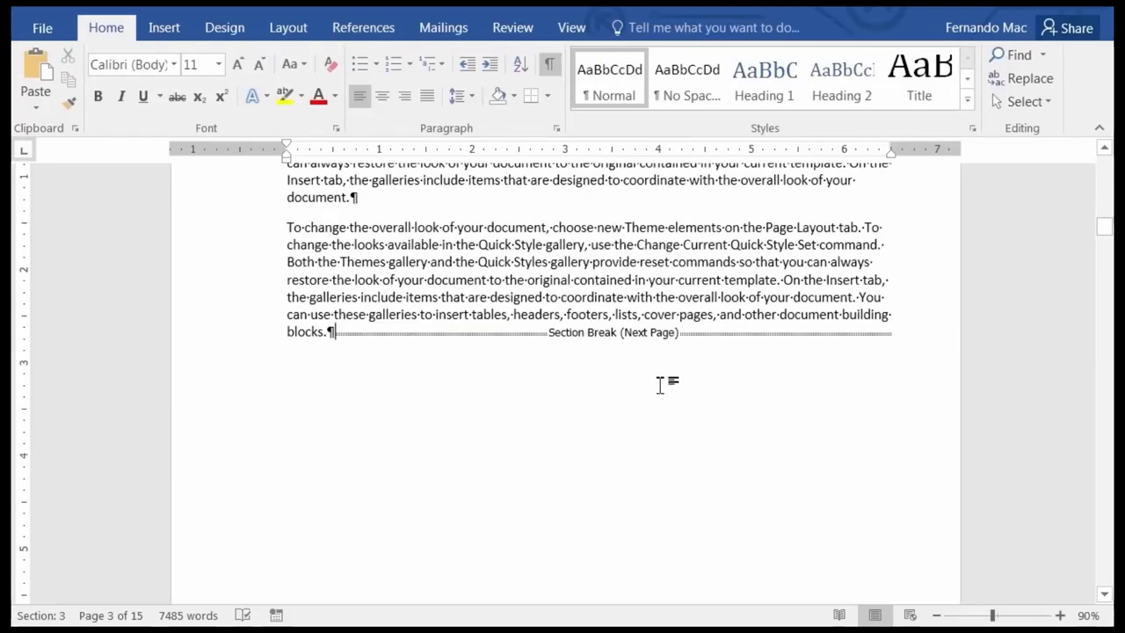
key("ctrl+Home")
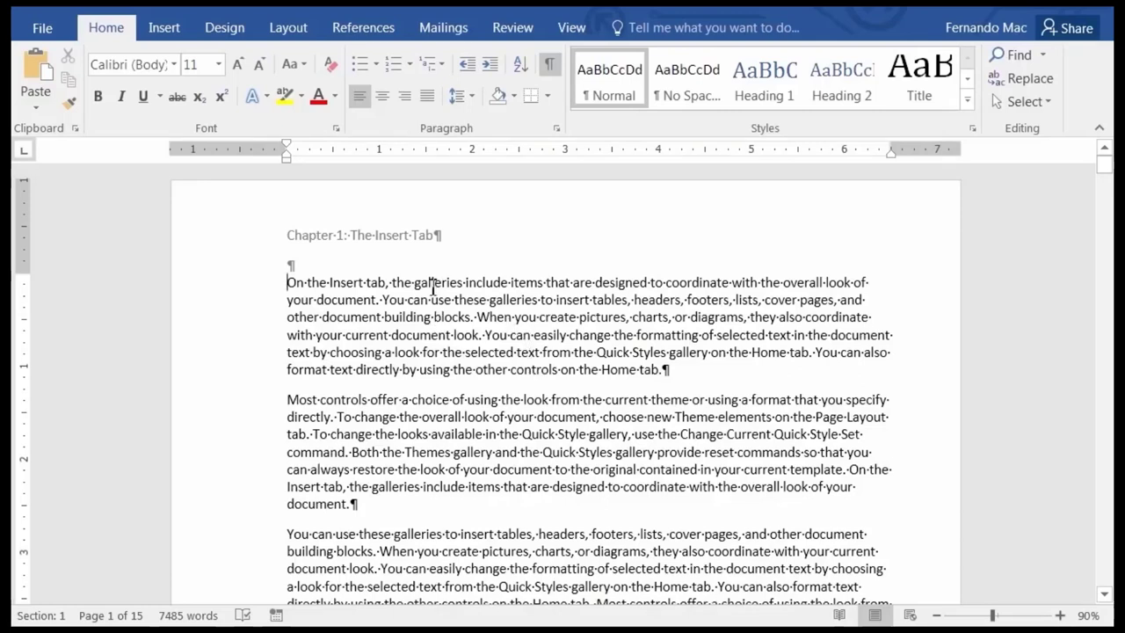
Insert the Filigree cover page at the front of the document, making it 16 pages.
left_click(167, 28)
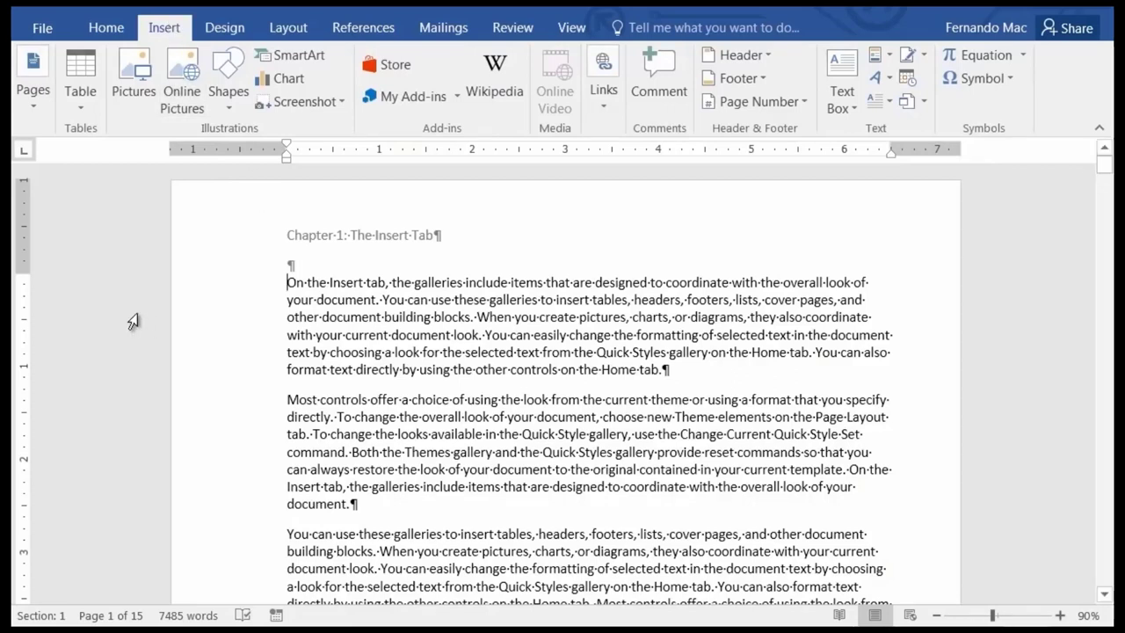
left_click(34, 104)
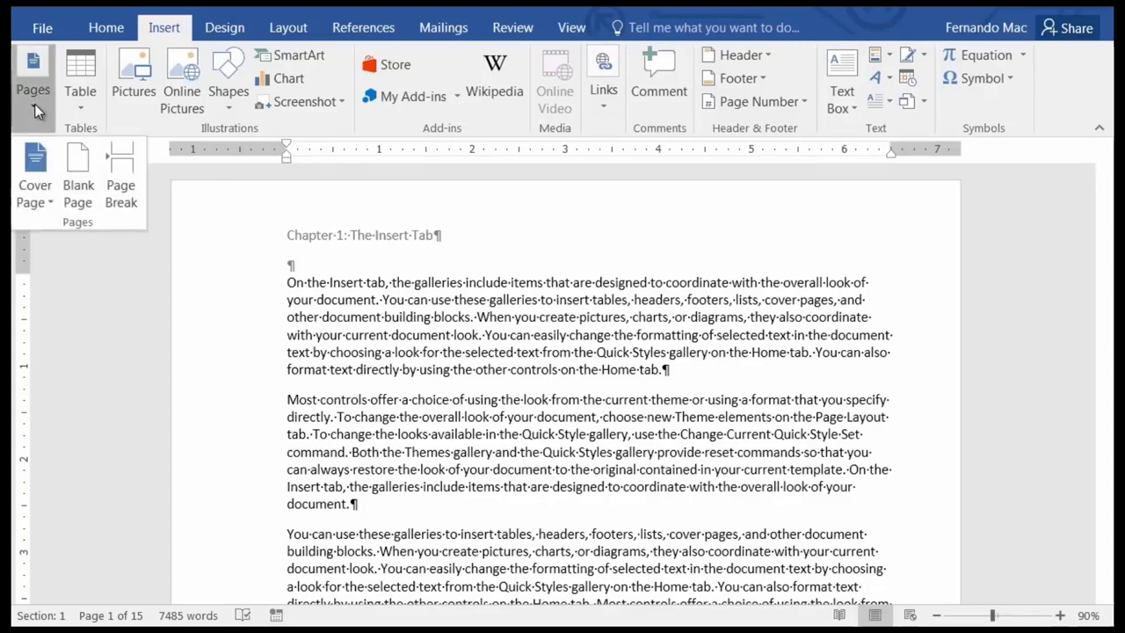
left_click(36, 158)
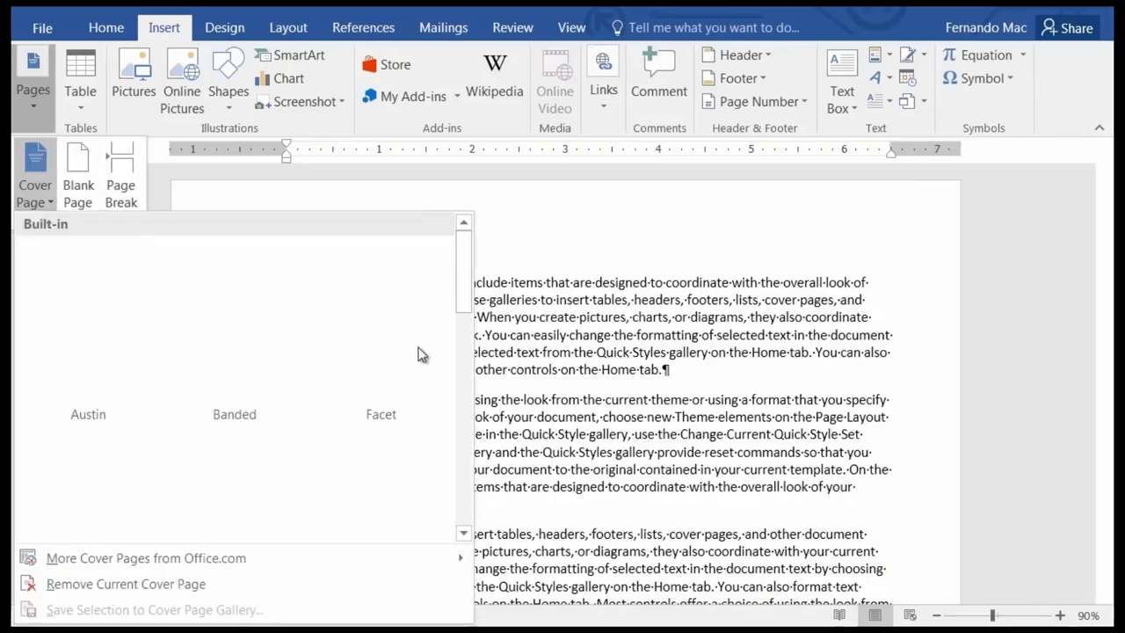
left_click(465, 536)
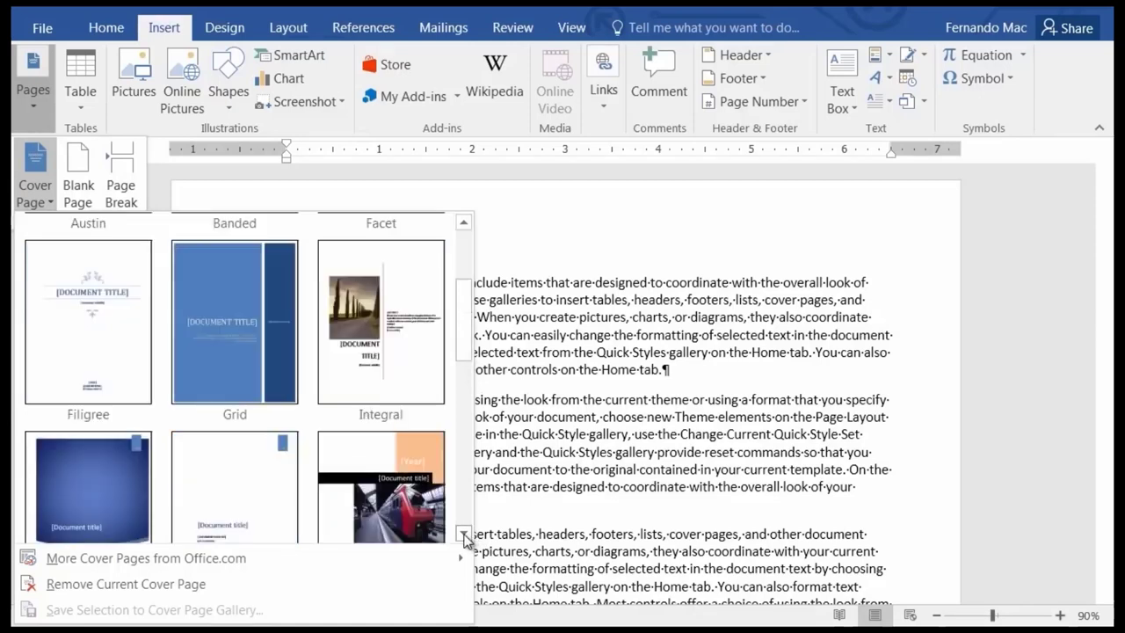
left_click(465, 537)
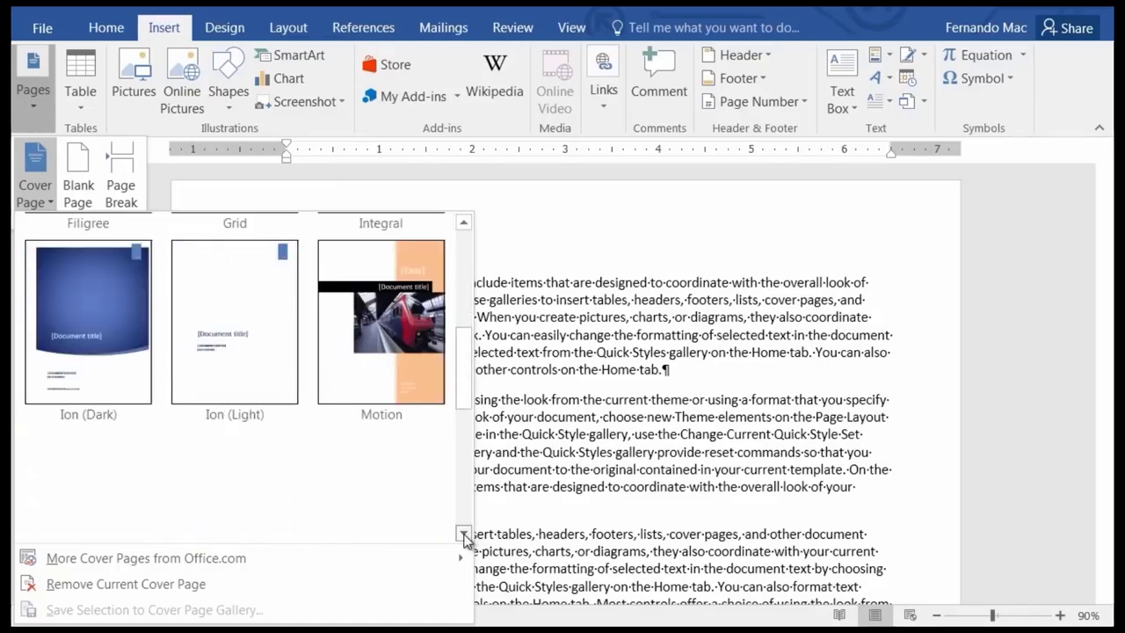
left_click(463, 222)
left_click(463, 222)
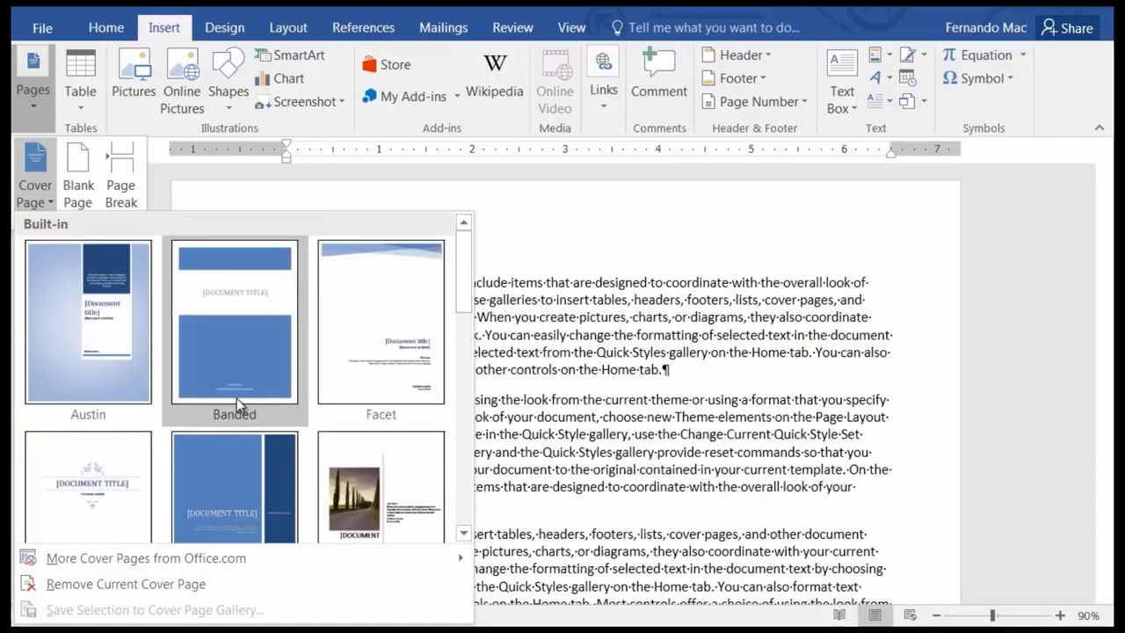
left_click(463, 533)
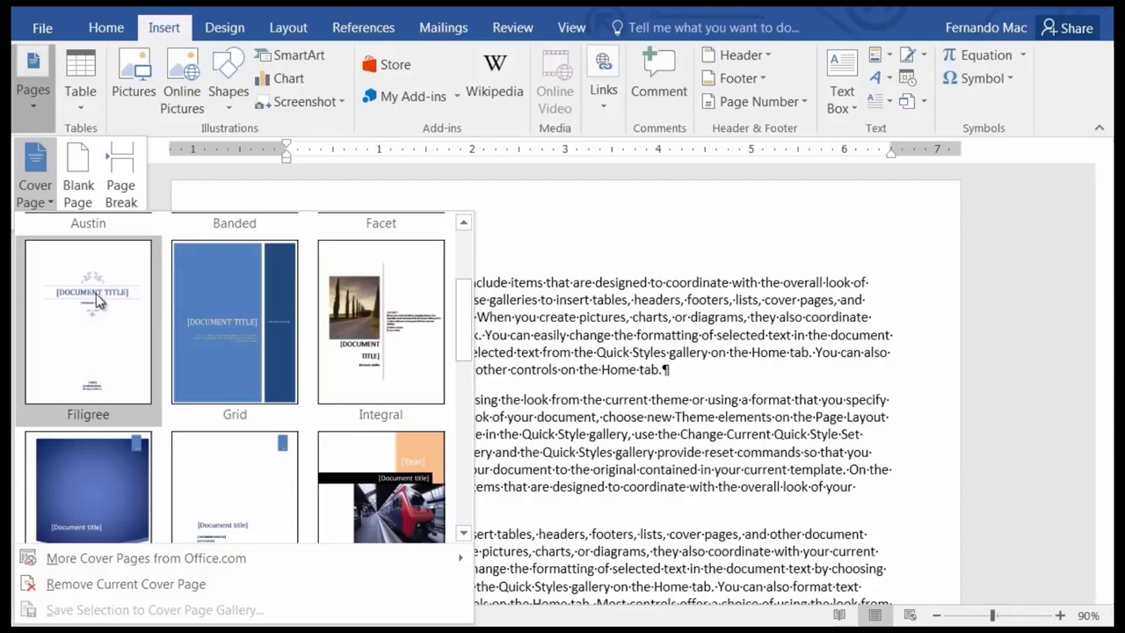
left_click(97, 296)
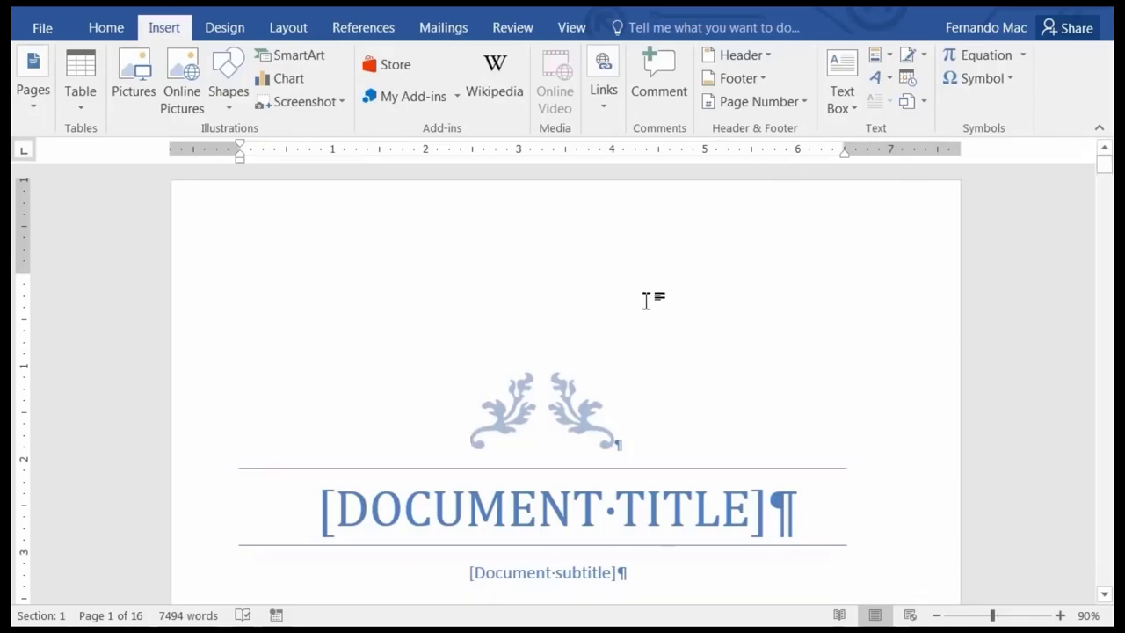
scroll(645, 299, "down", 4)
scroll(660, 334, "down", 1)
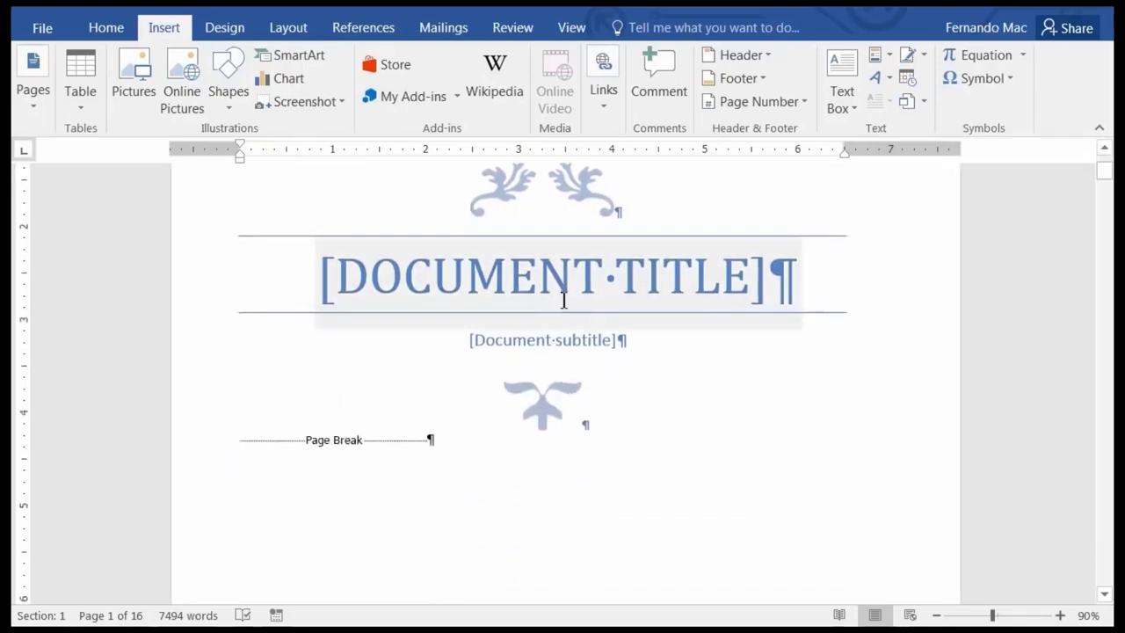
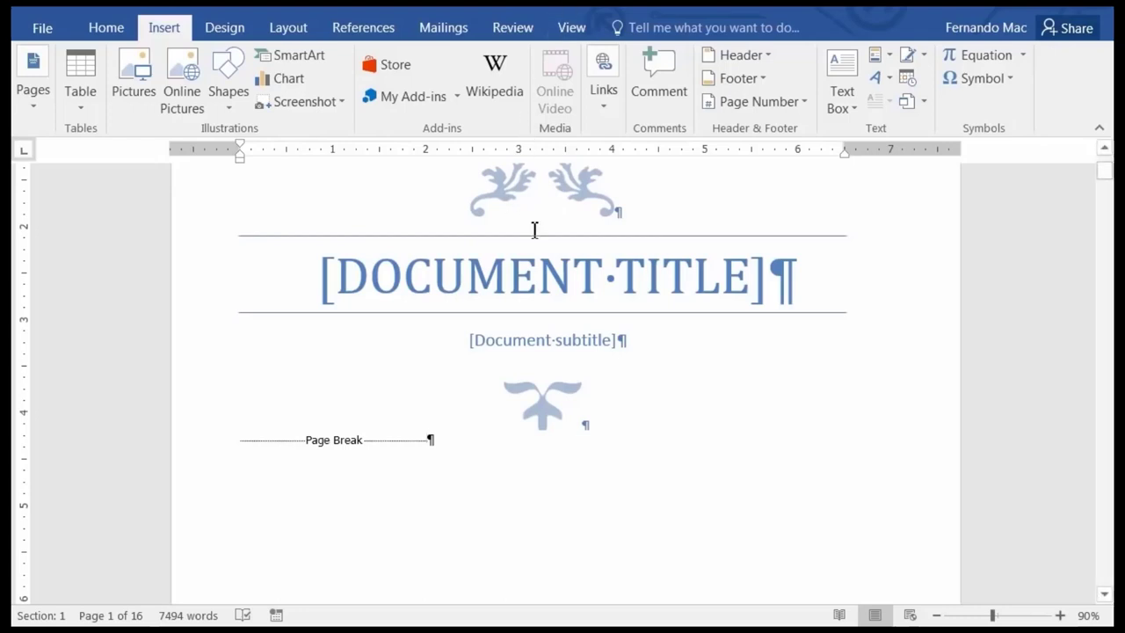
Type 'USING WORD 2016' into the cover page's [DOCUMENT TITLE] placeholder.
left_click(525, 290)
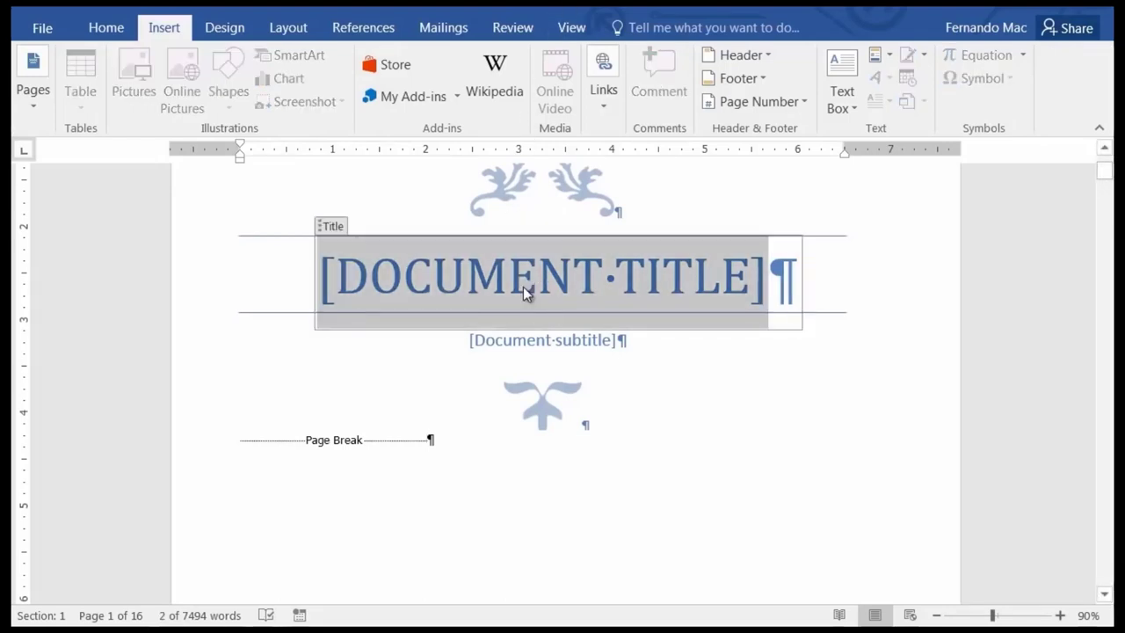
type("U")
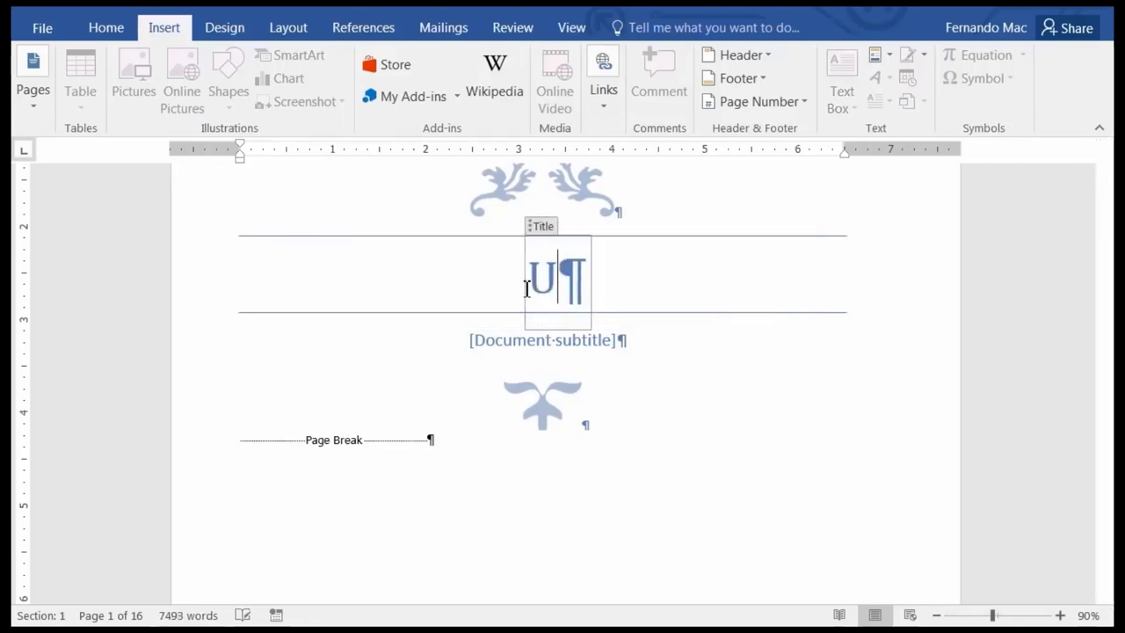
type("SING ")
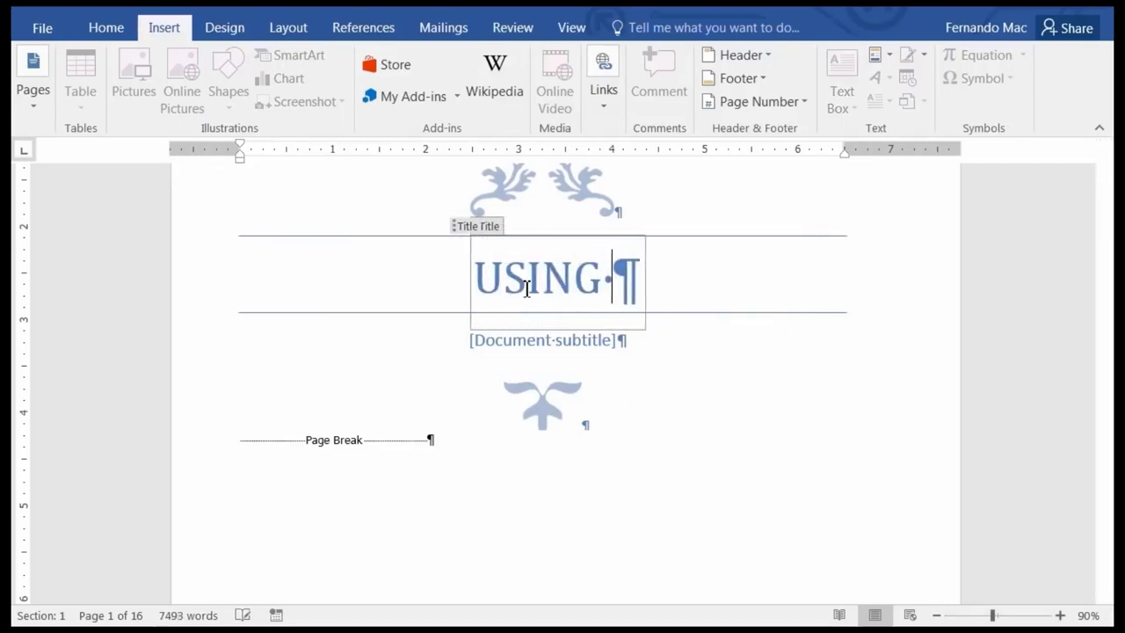
type("WORD 2016")
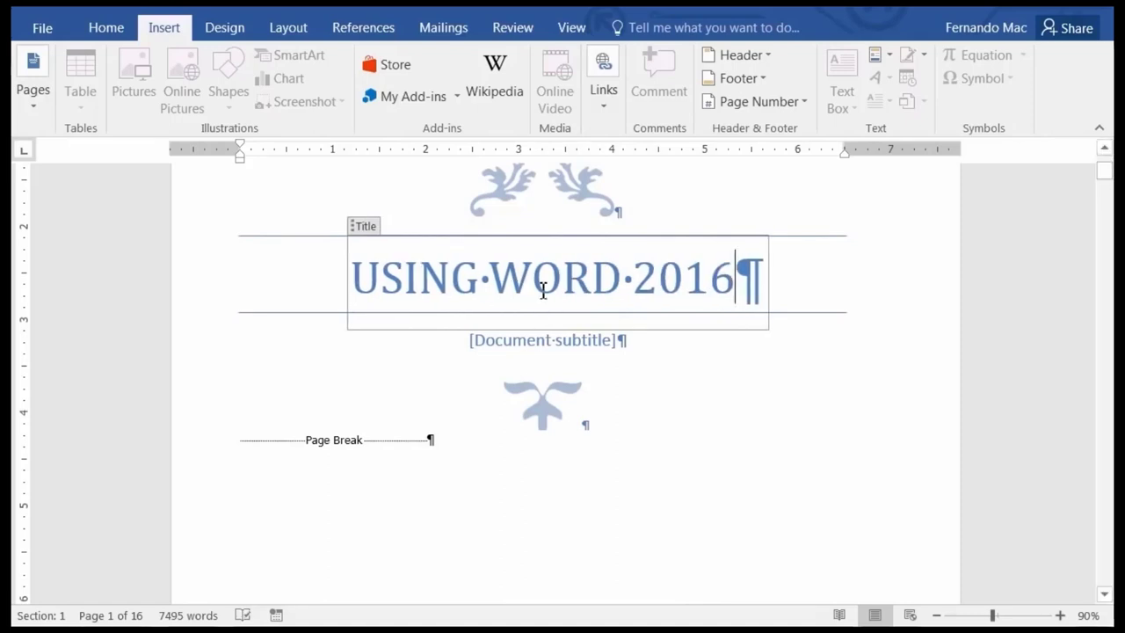
left_click(532, 343)
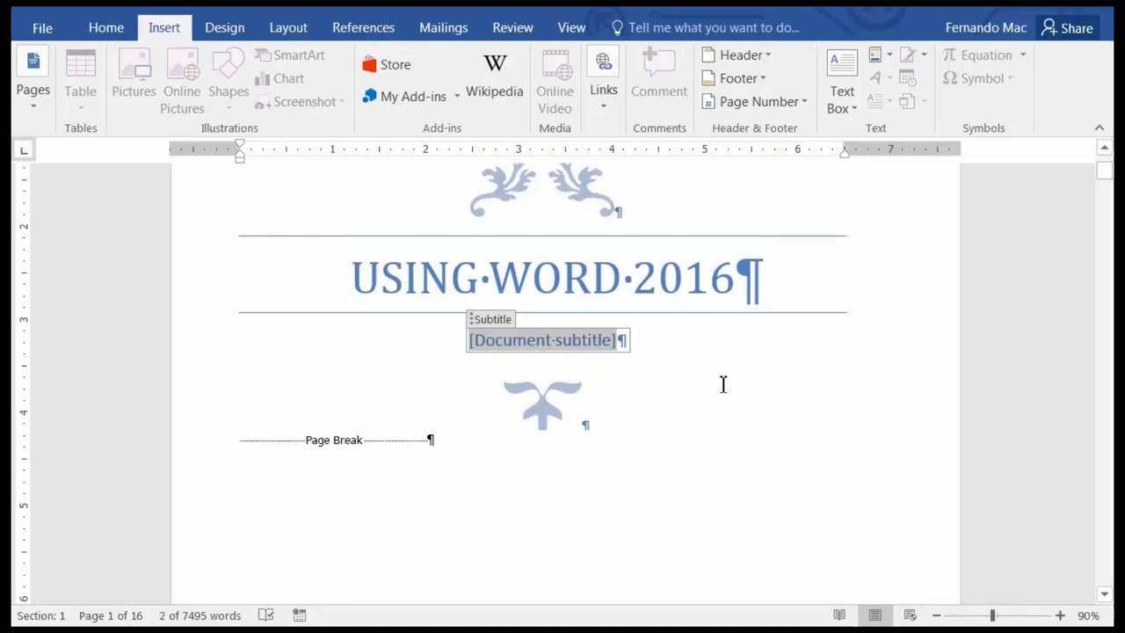
Delete the subtitle placeholder text and check the cover page in print preview.
key("Delete")
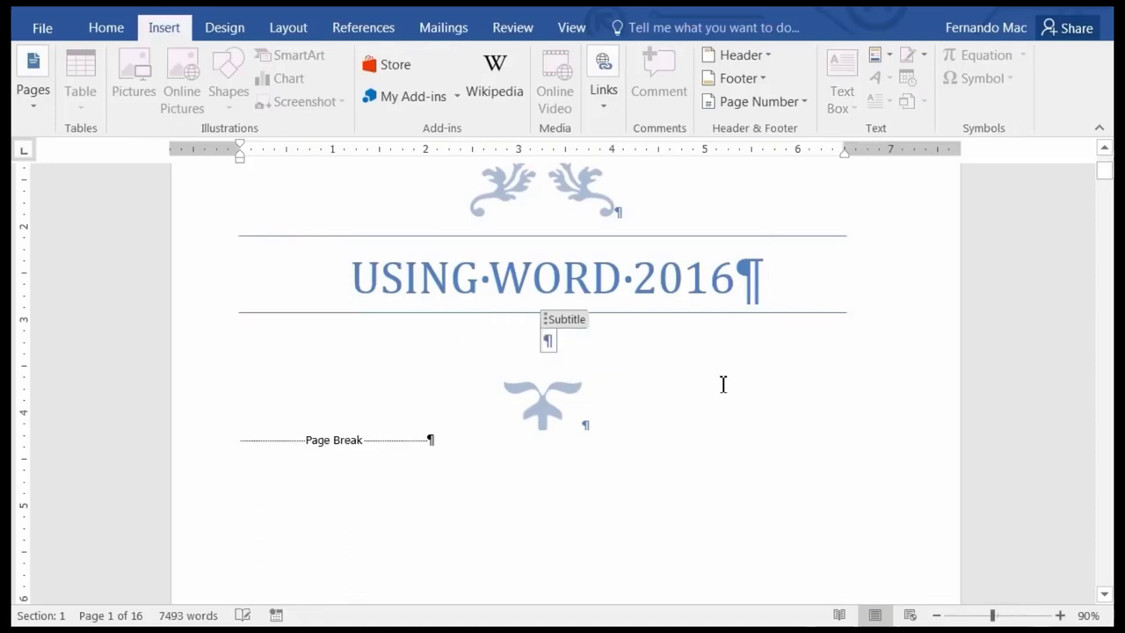
left_click(737, 355)
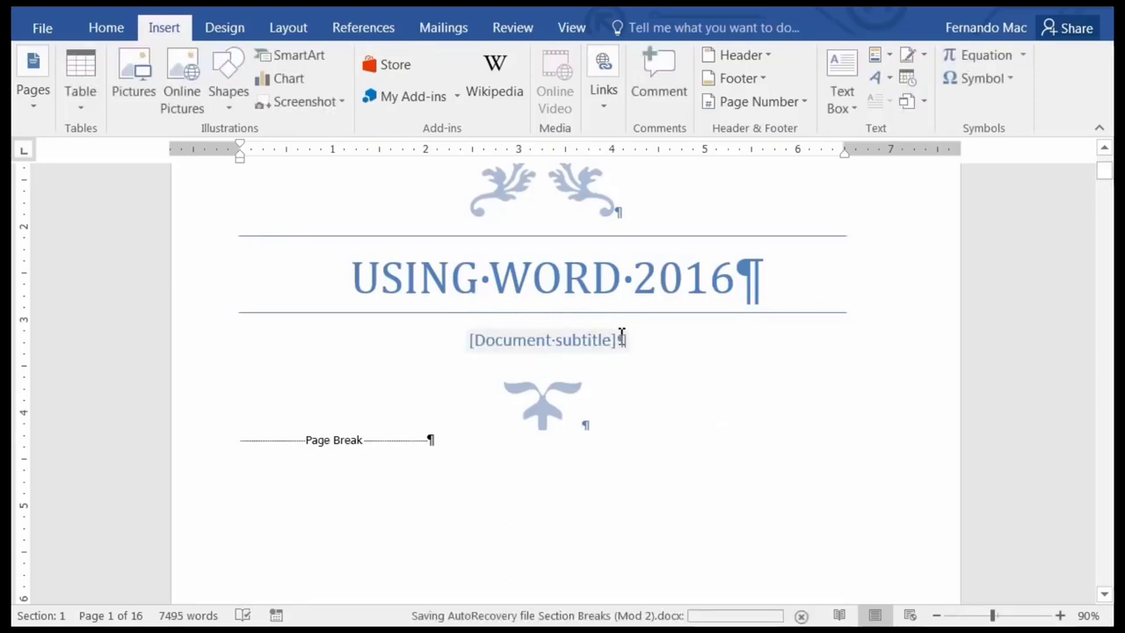
left_click(42, 29)
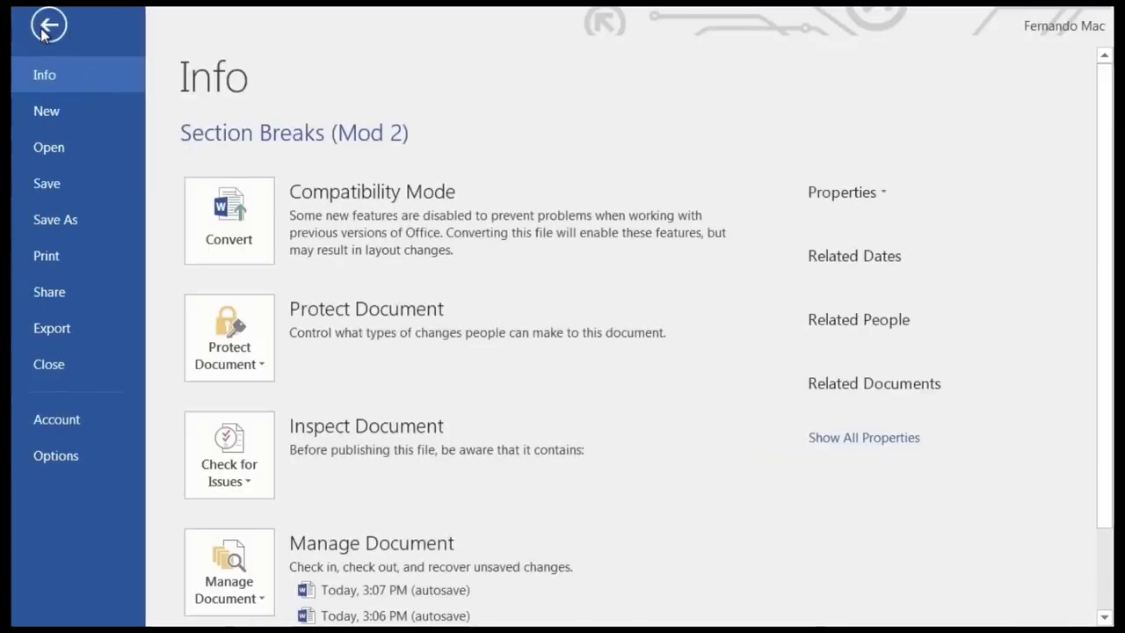
left_click(71, 254)
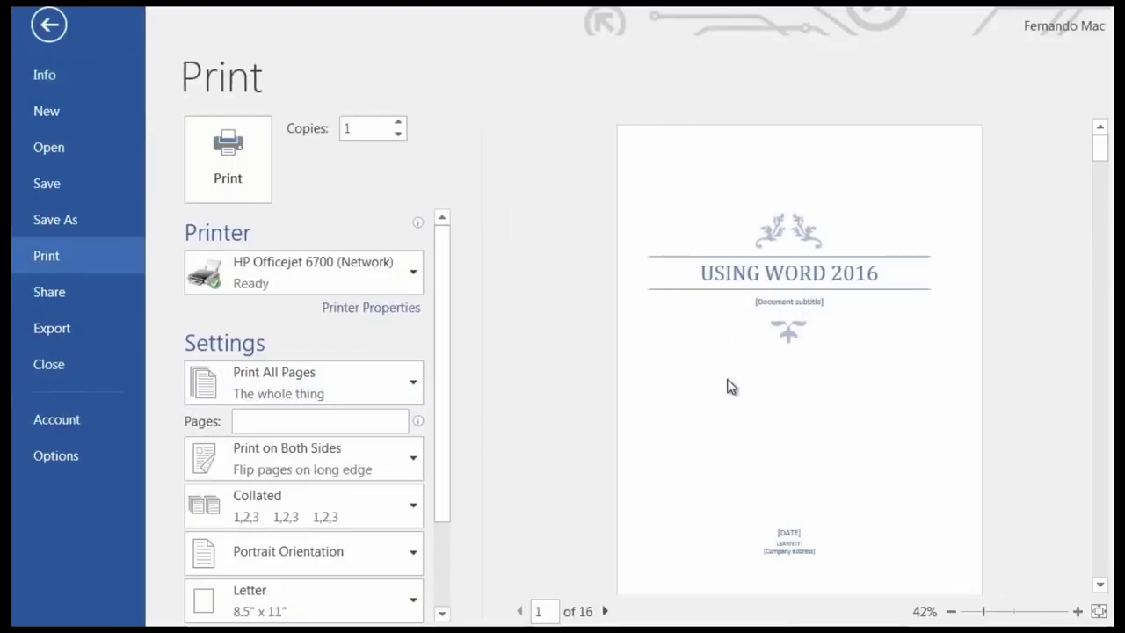
key("Escape")
Delete the restored subtitle placeholder, leaving an empty line under the title.
left_click(523, 340)
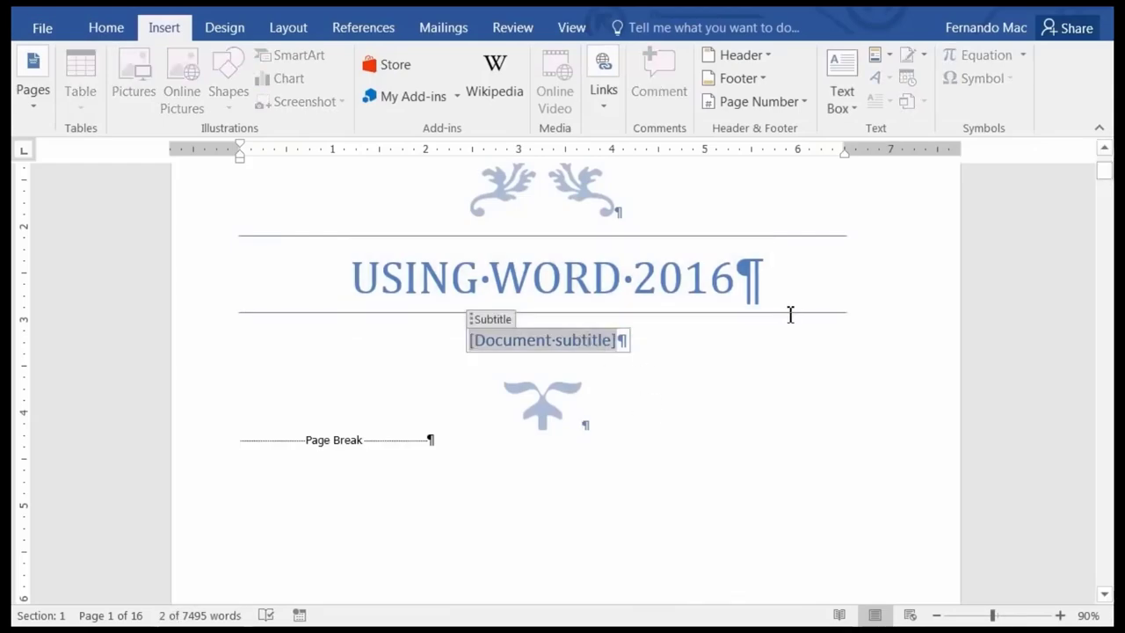
key("Delete")
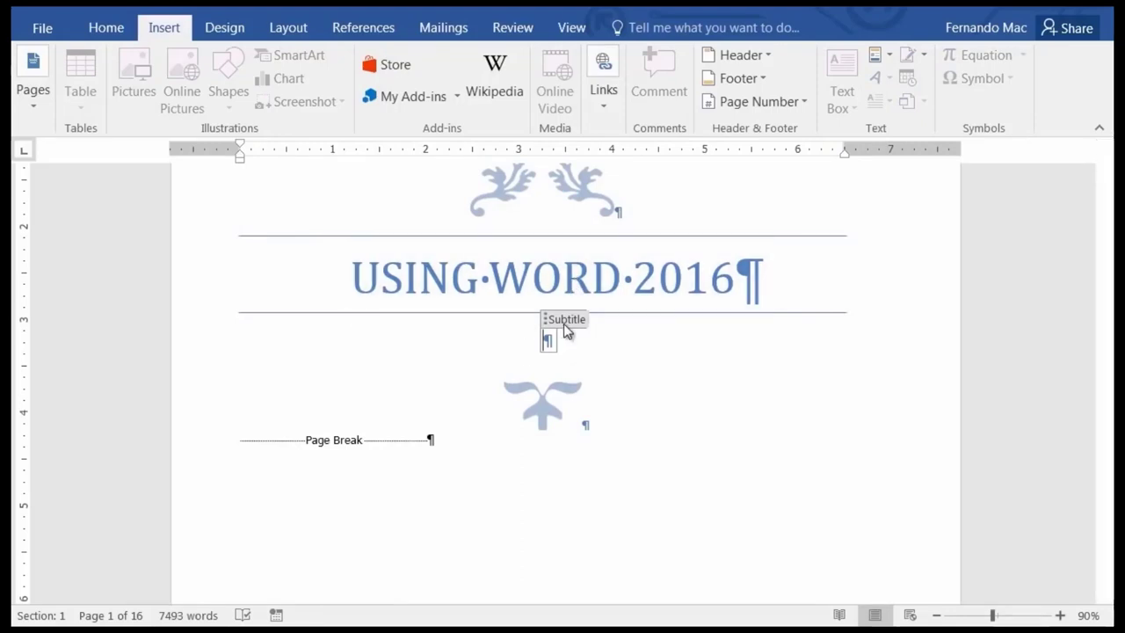
left_click(564, 320)
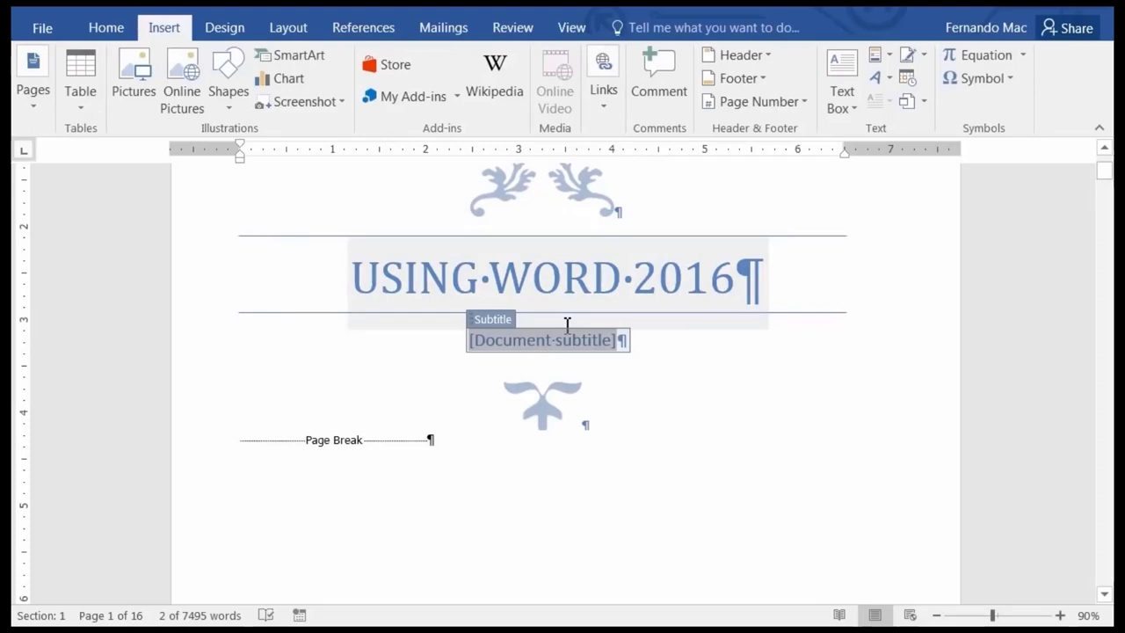
key("Delete")
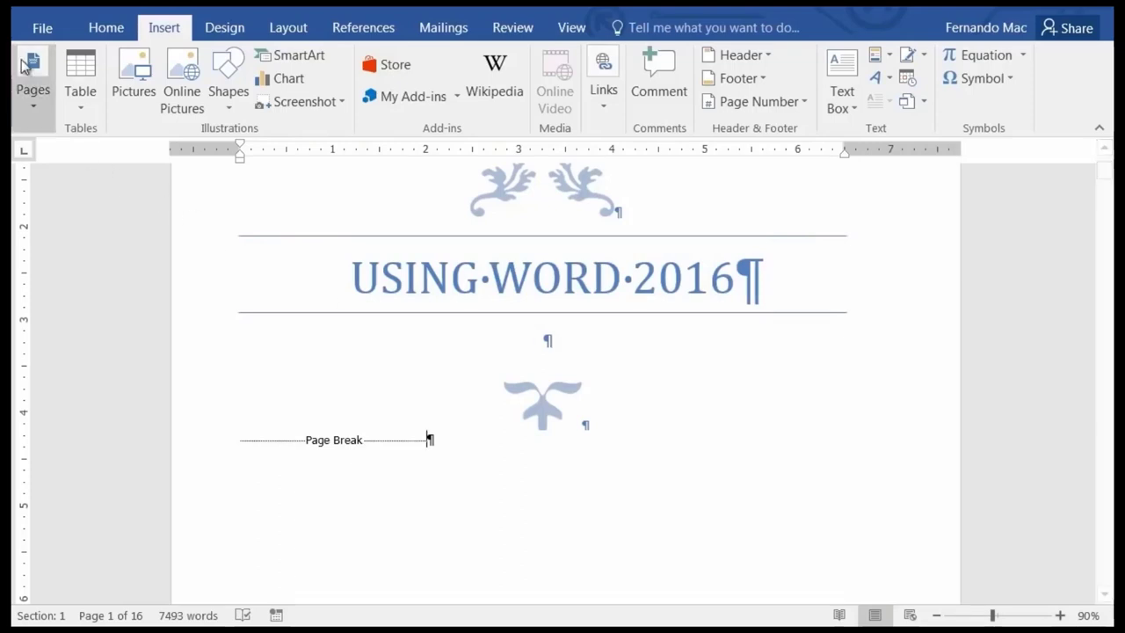
Preview the cover page in File > Print, then return to the document.
left_click(42, 29)
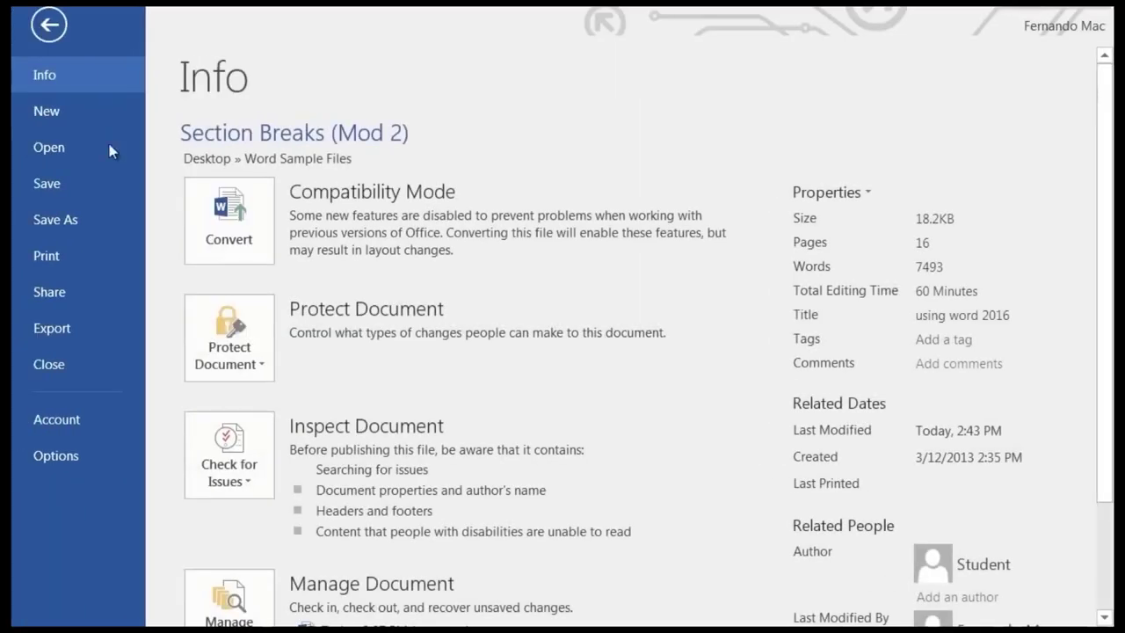
left_click(50, 259)
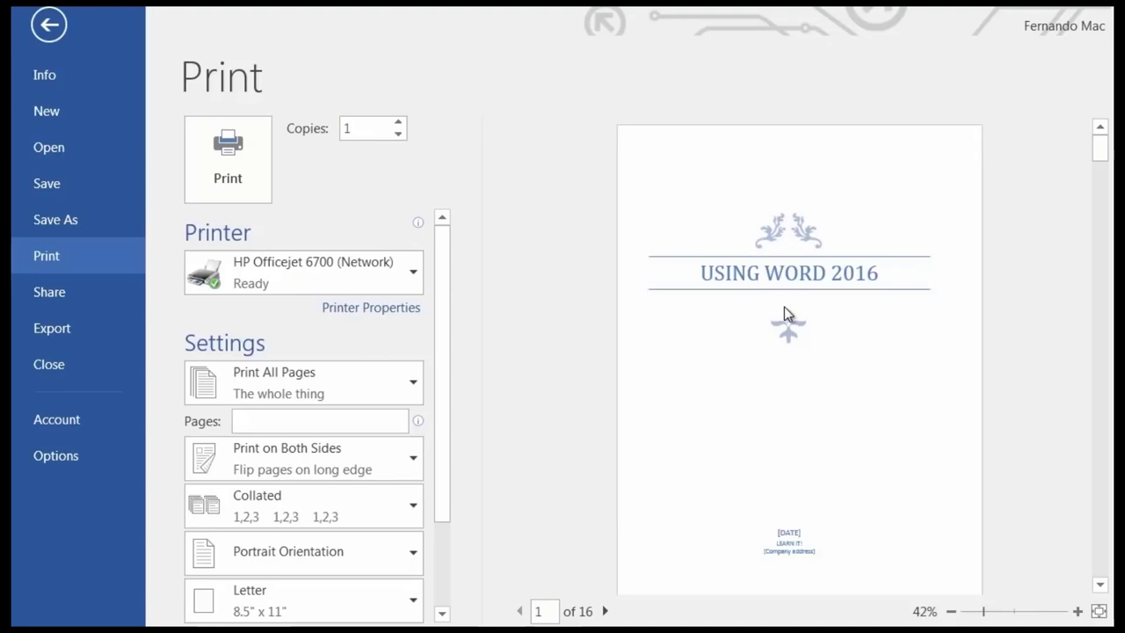
key("Escape")
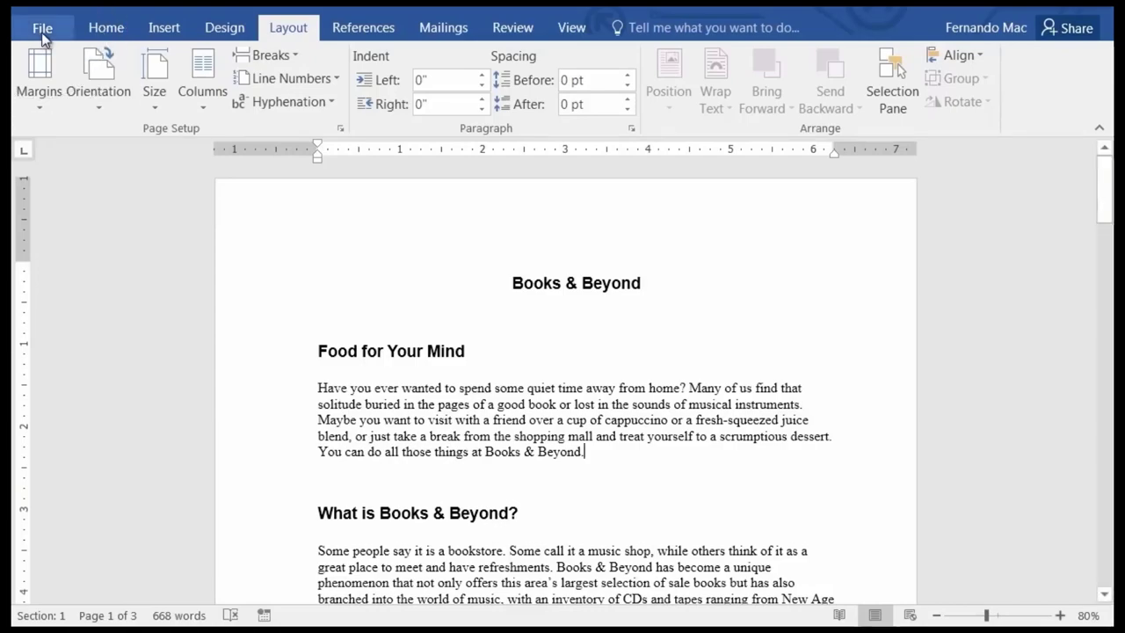
Create a new Blank document from the File > New templates.
left_click(42, 32)
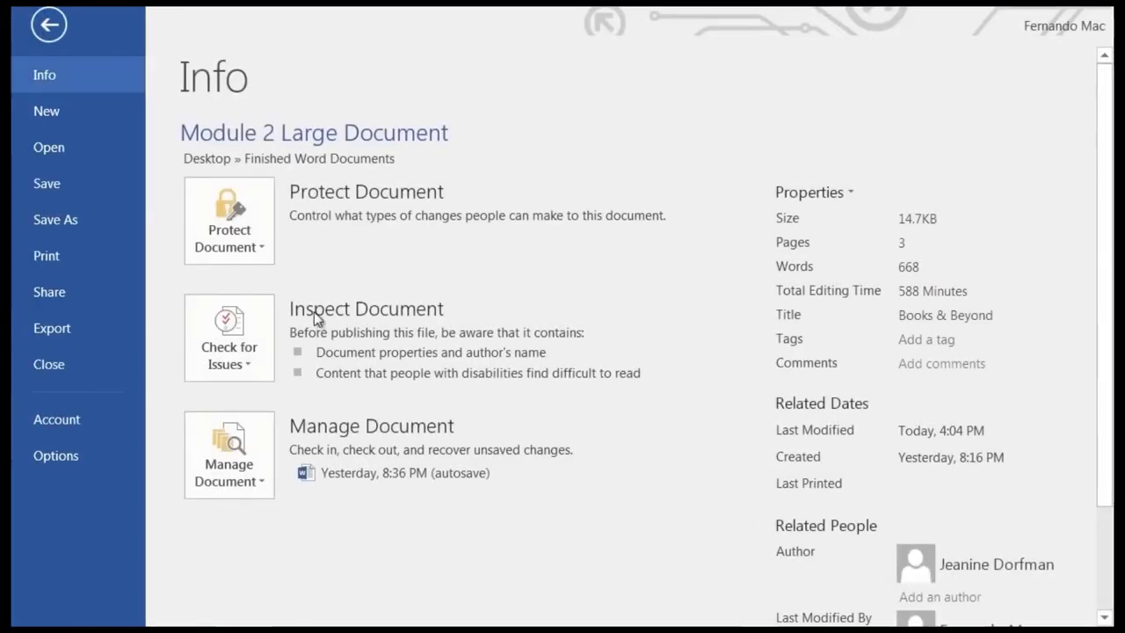
left_click(46, 110)
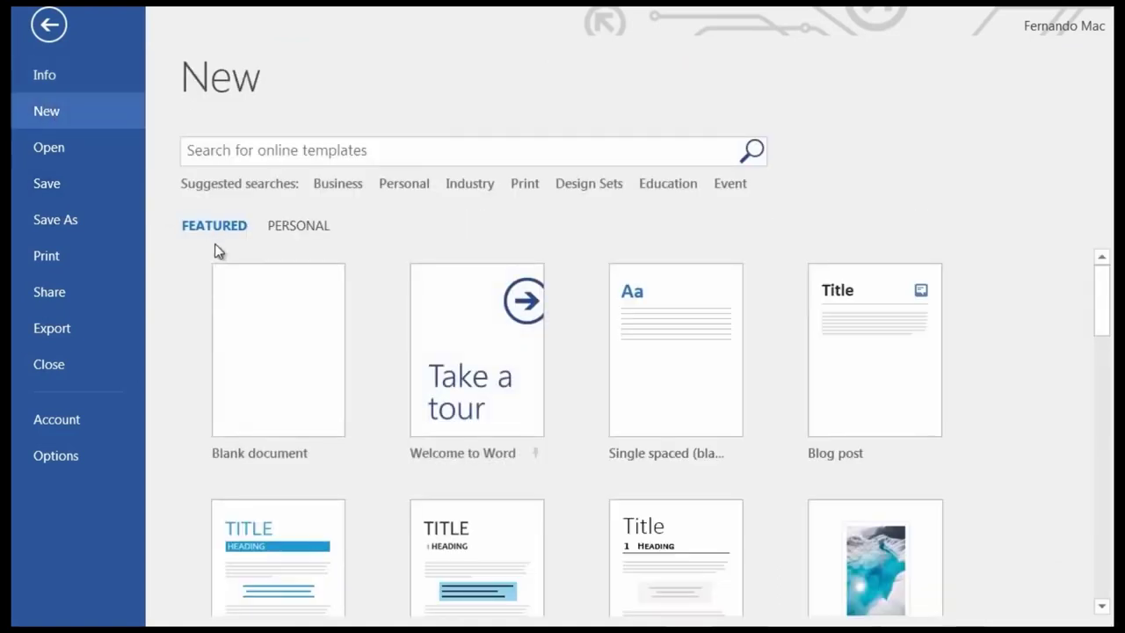
left_click_drag(1105, 291, 1102, 283)
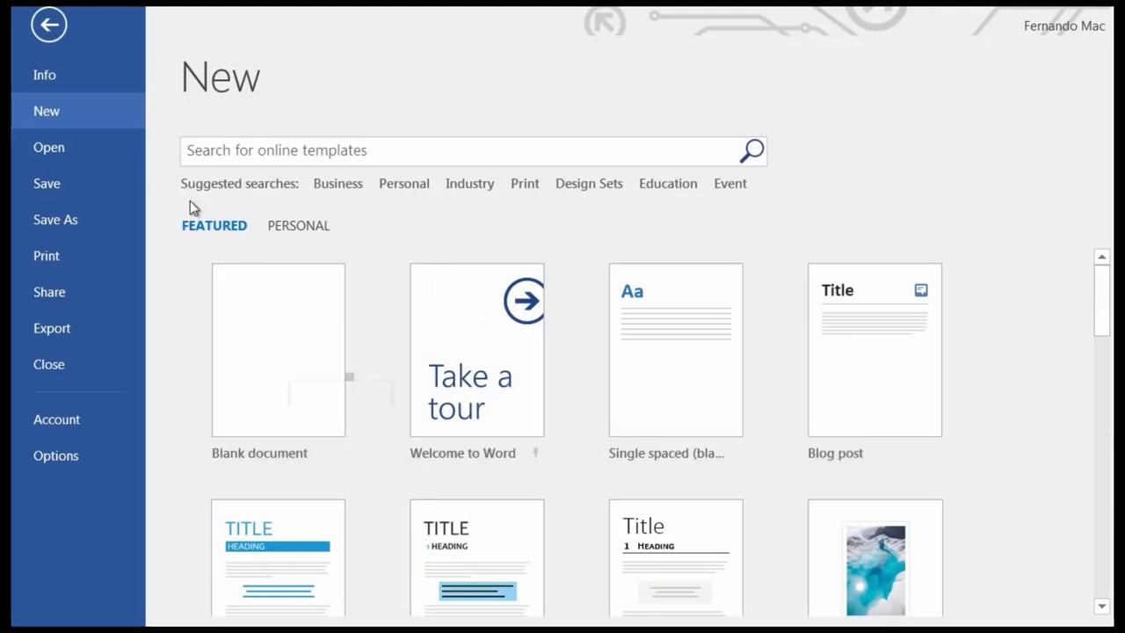
left_click(54, 29)
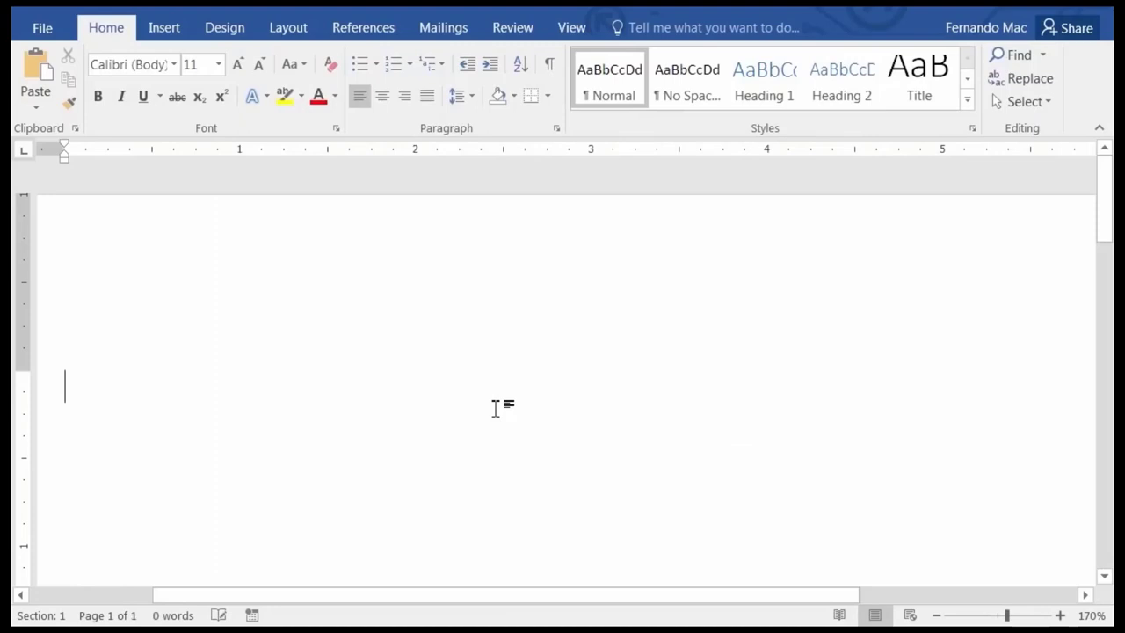
Zoom out slightly and open the blank document's Info page showing 1 page, 0 words.
scroll(495, 376, "down", 1)
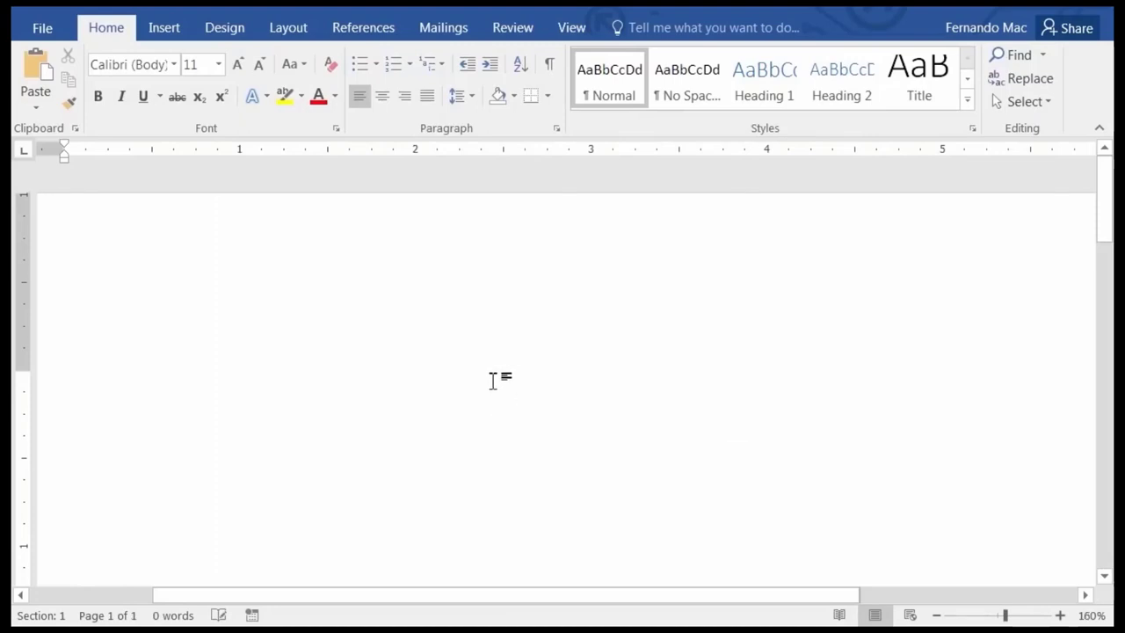
scroll(495, 380, "down", 1)
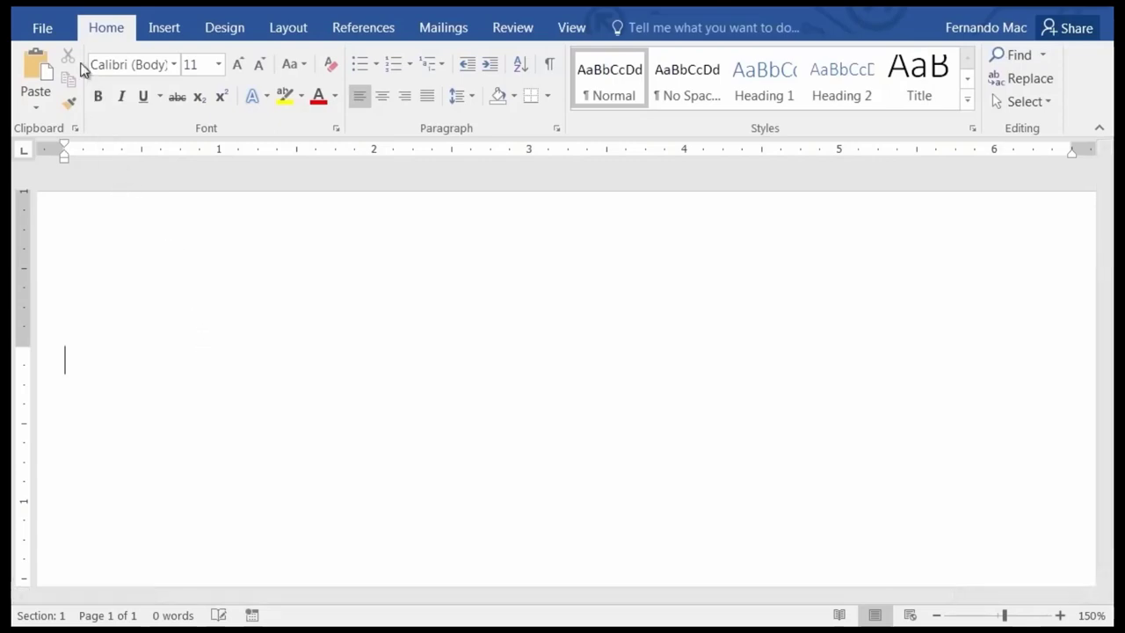
left_click(43, 30)
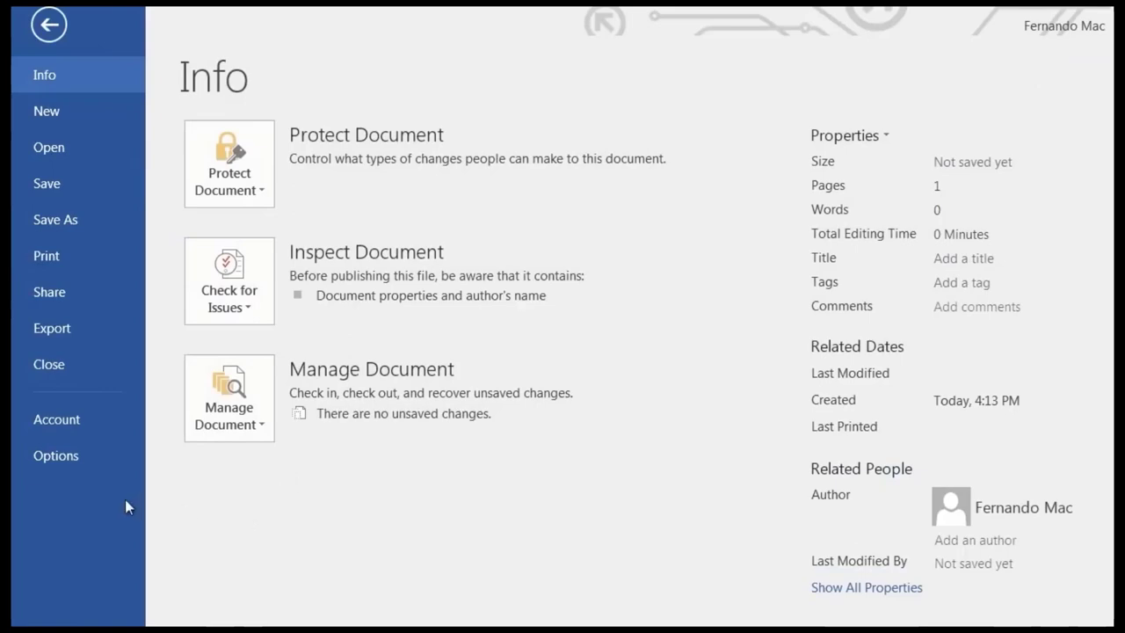
Review the Proofing and Save pages in Word Options, then close it with OK.
left_click(60, 457)
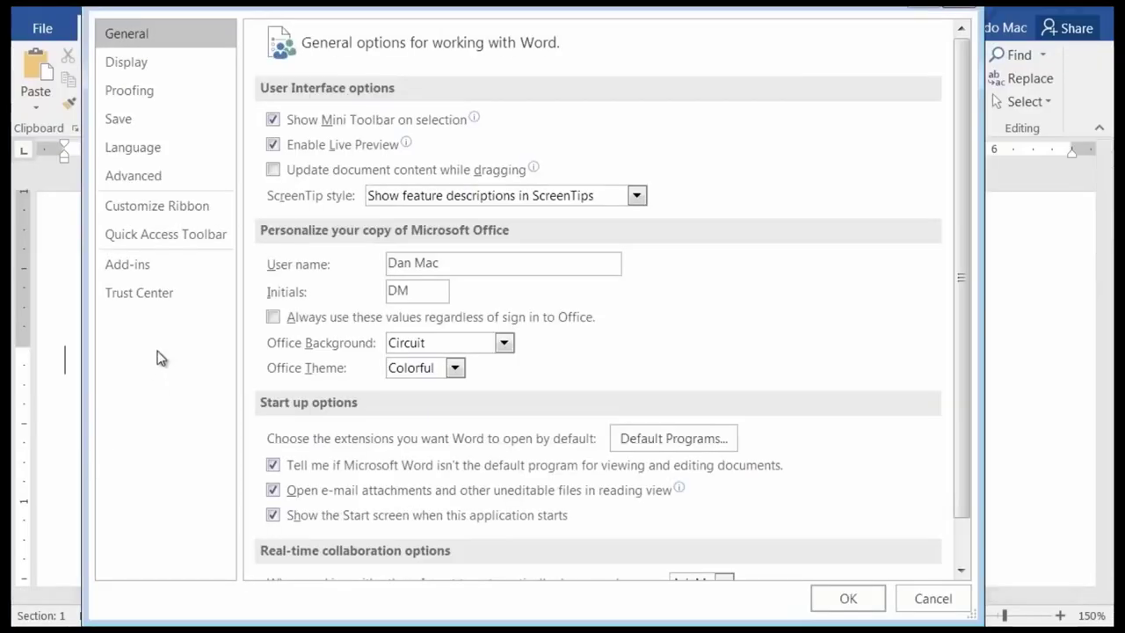
left_click(163, 97)
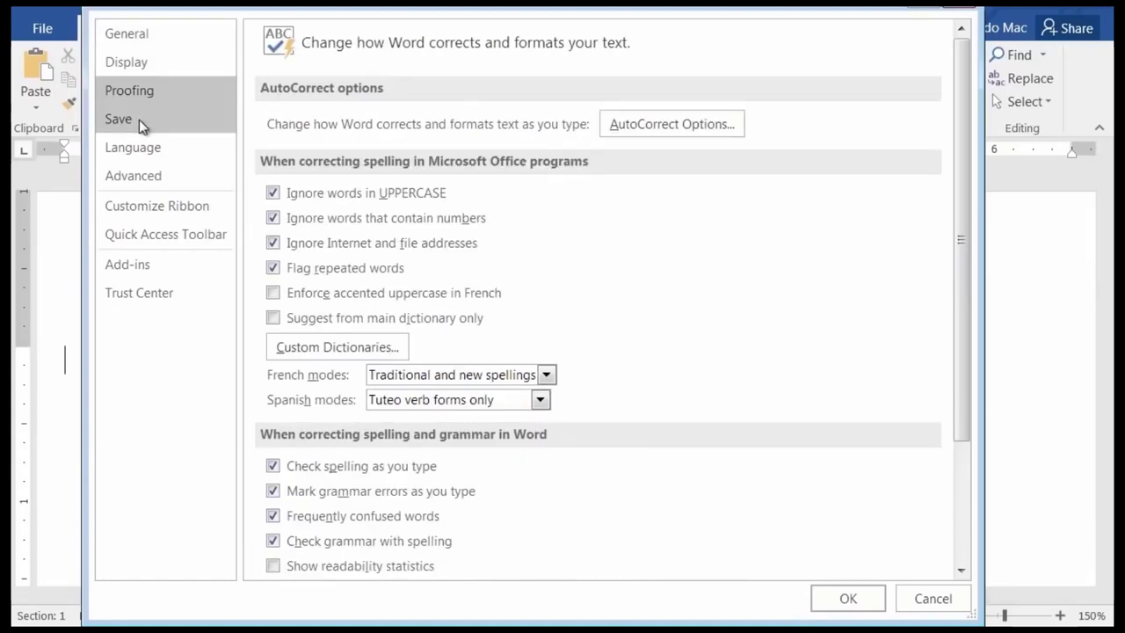
left_click(138, 119)
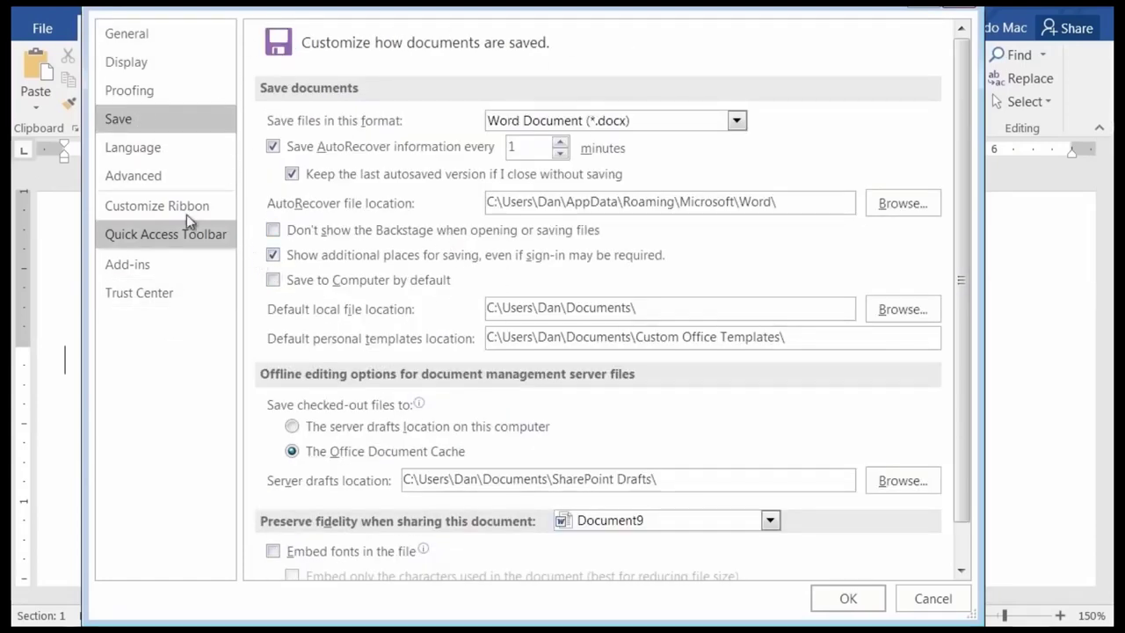
left_click(137, 90)
scroll(519, 198, "down", 3)
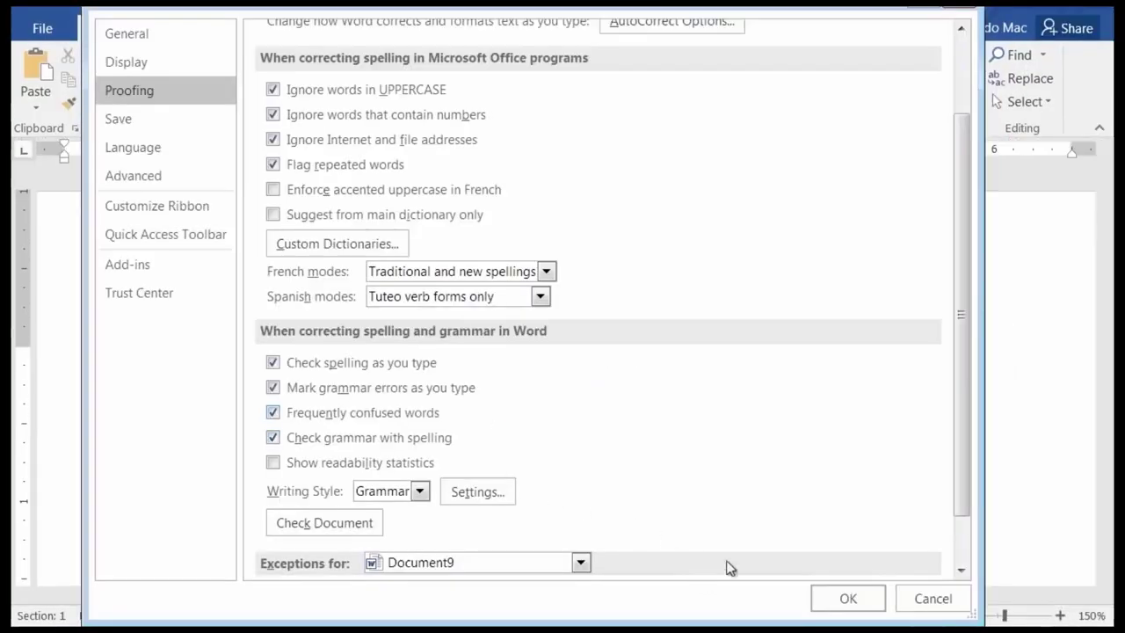
left_click(844, 600)
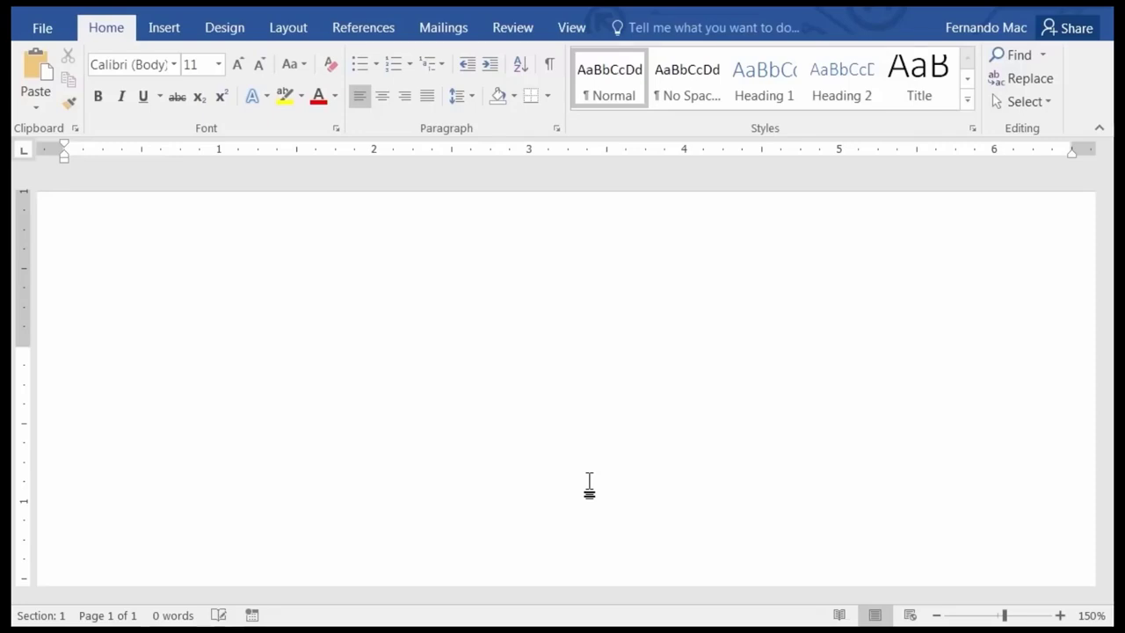
Type 'My car are green' and 'Lets let this company go abuot it's business' on separate lines.
type("My car ar")
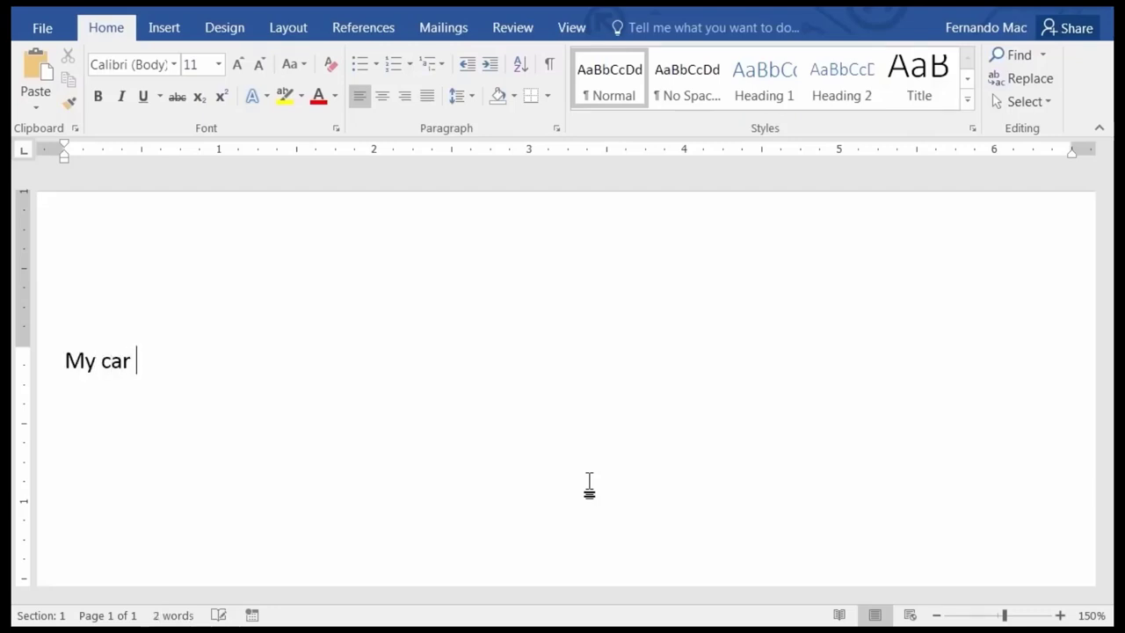
type("e green")
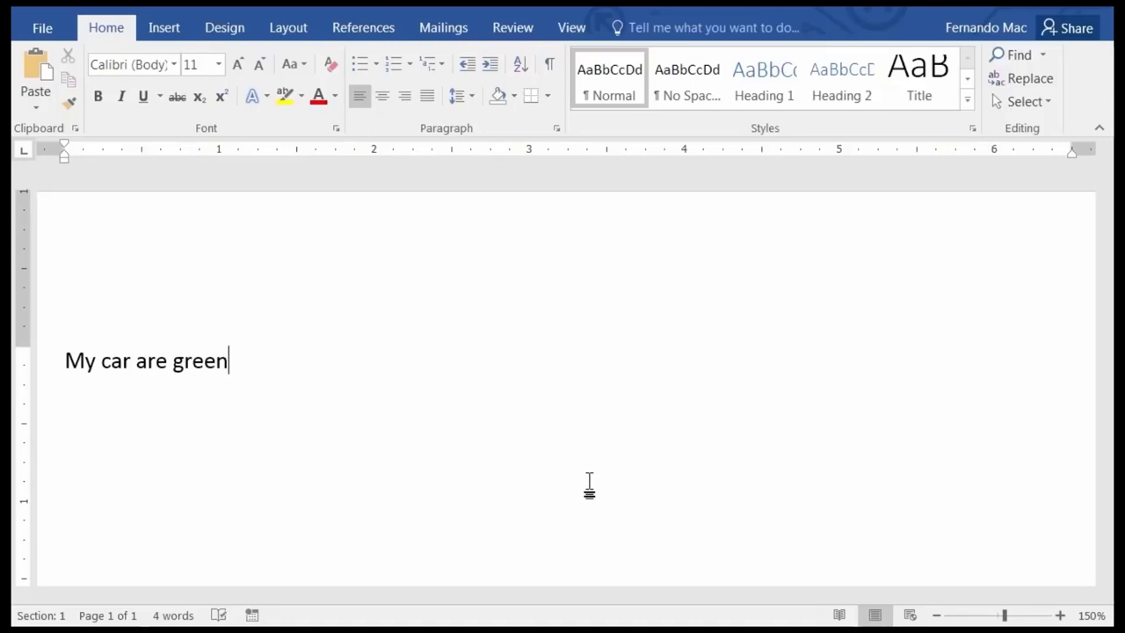
key("Return")
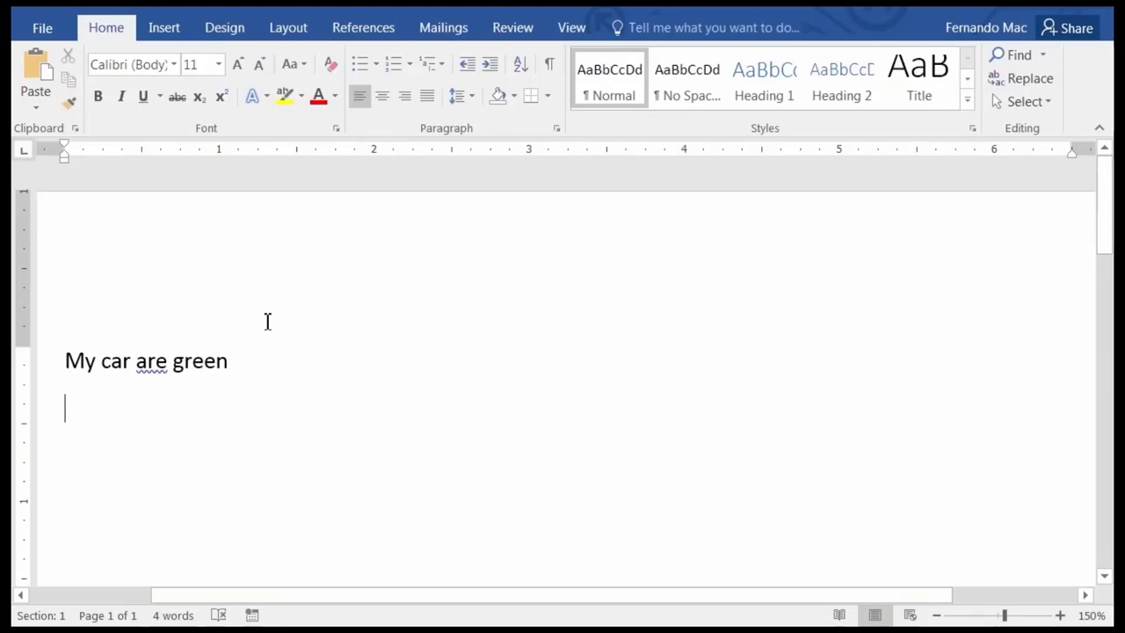
type("Le")
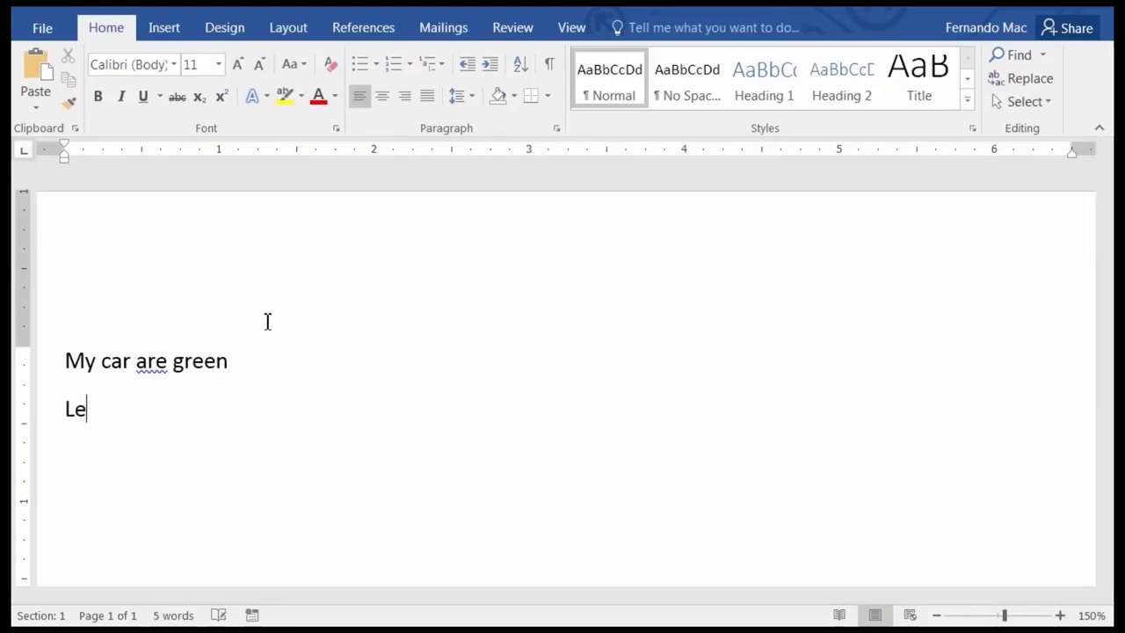
type("ts let this ")
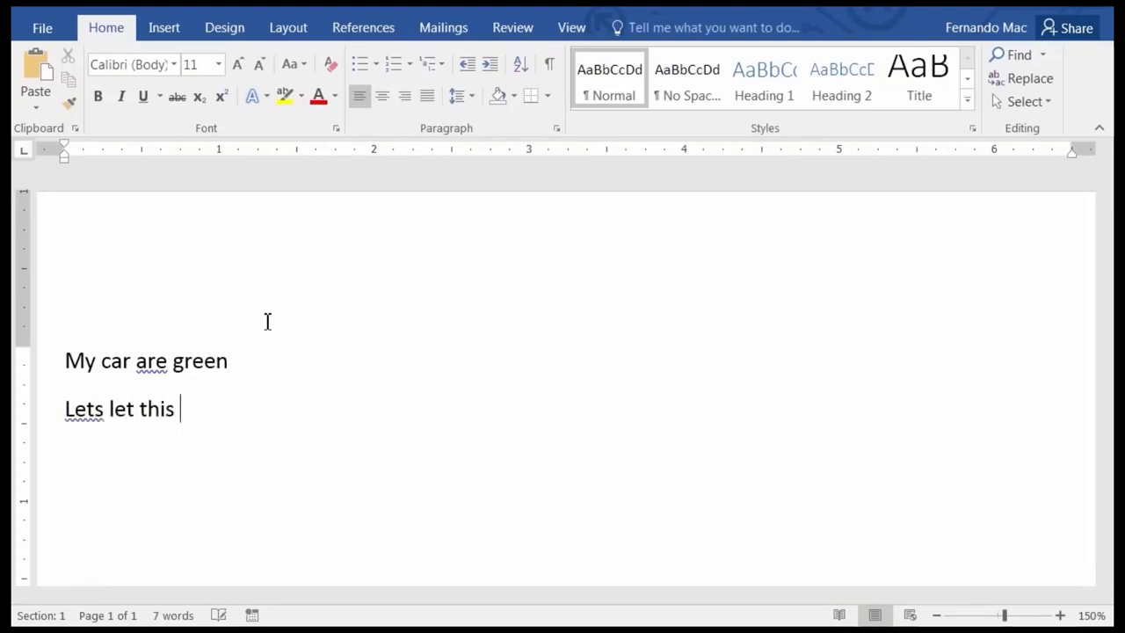
type("company")
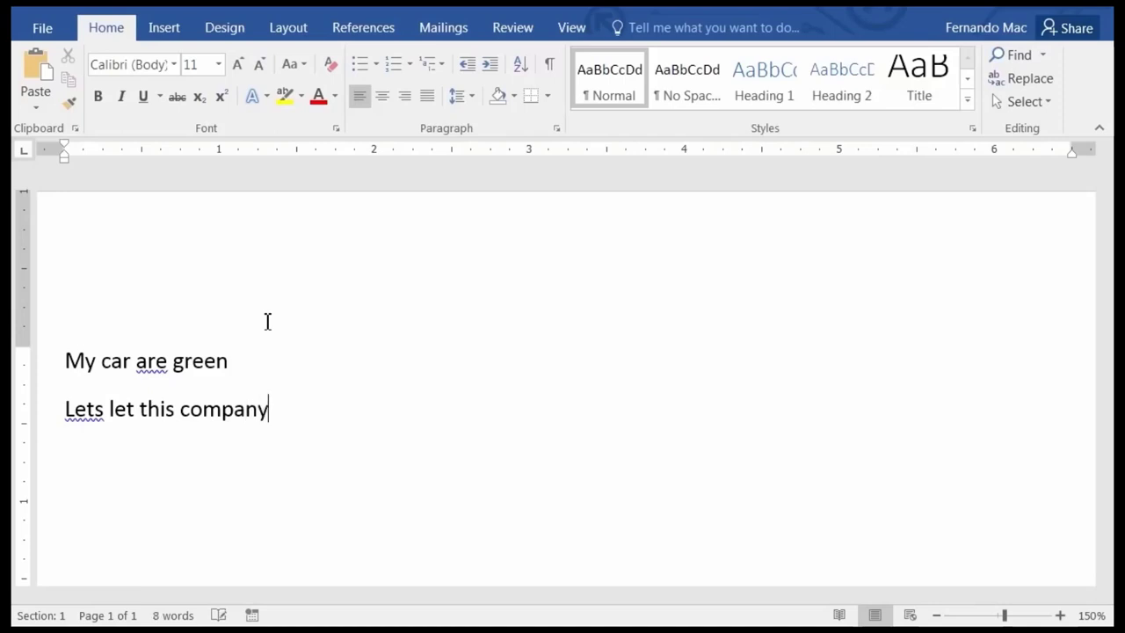
type(" go ab")
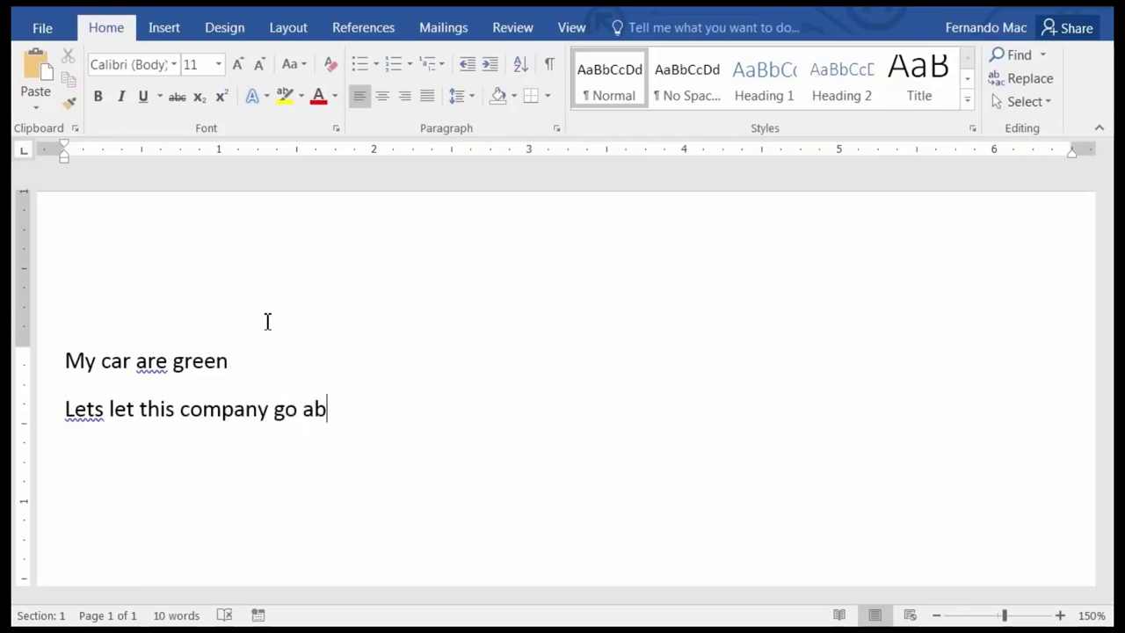
type("uot ")
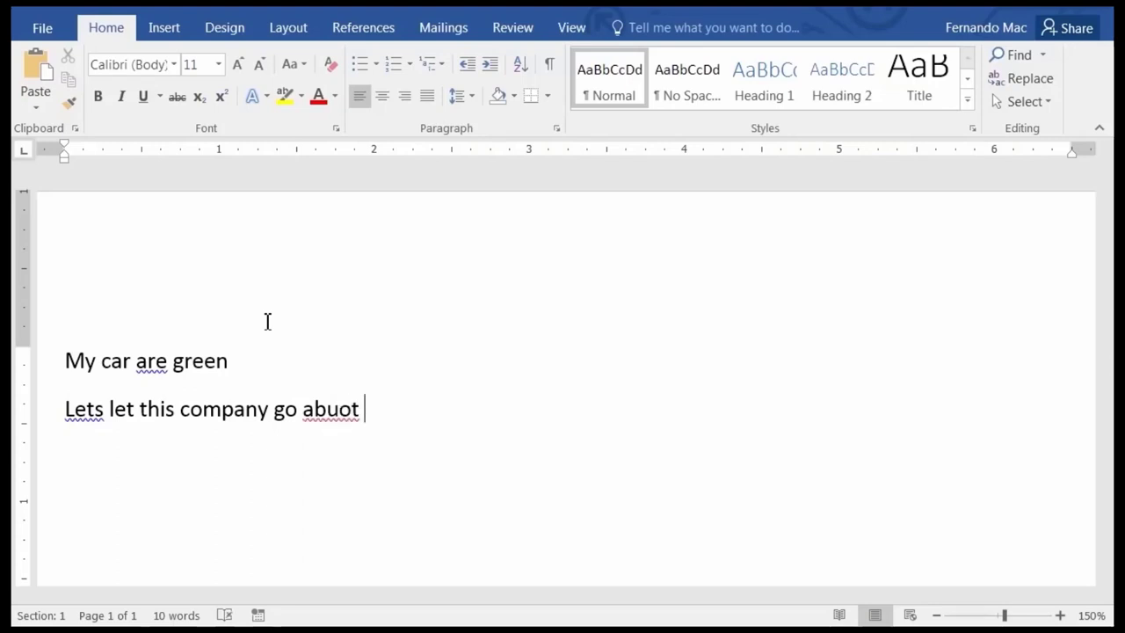
type("it's busin")
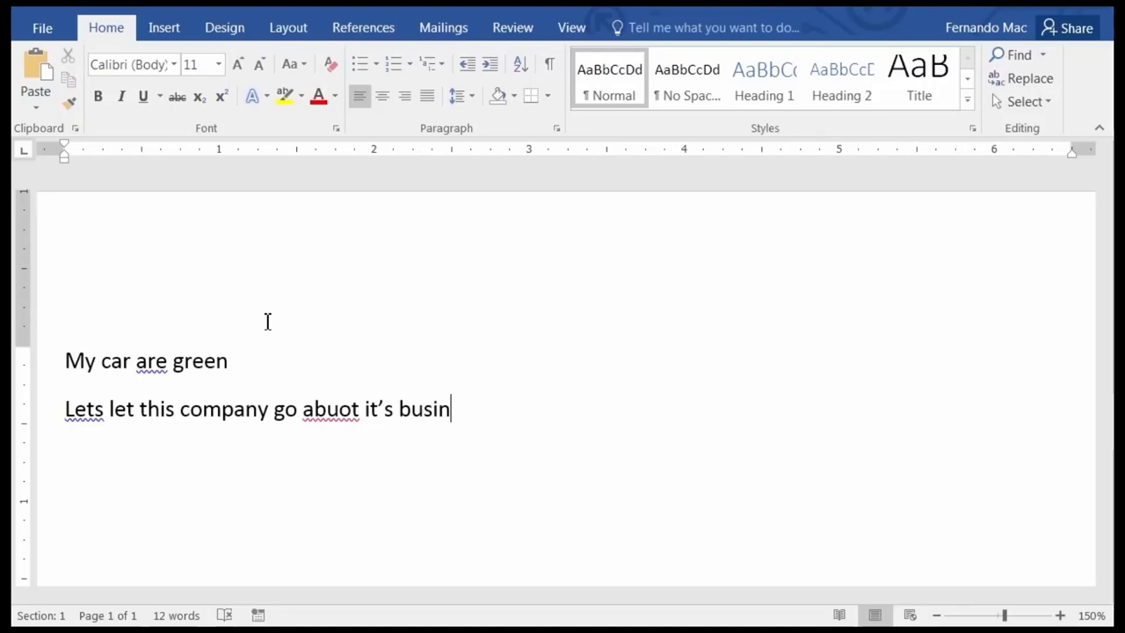
type("ees")
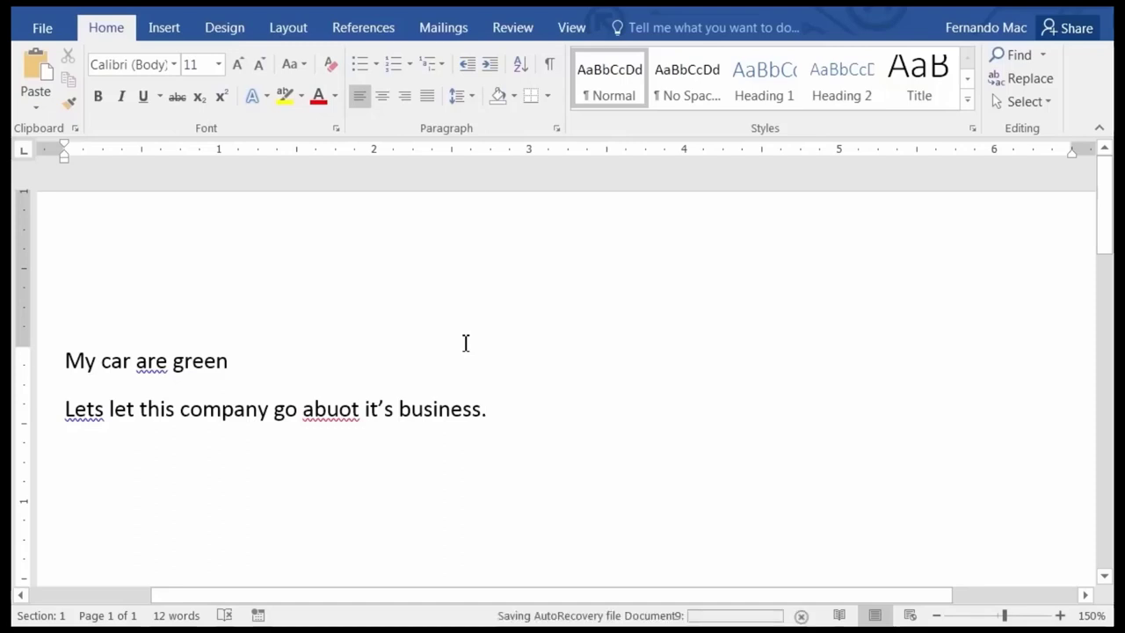
key("Return")
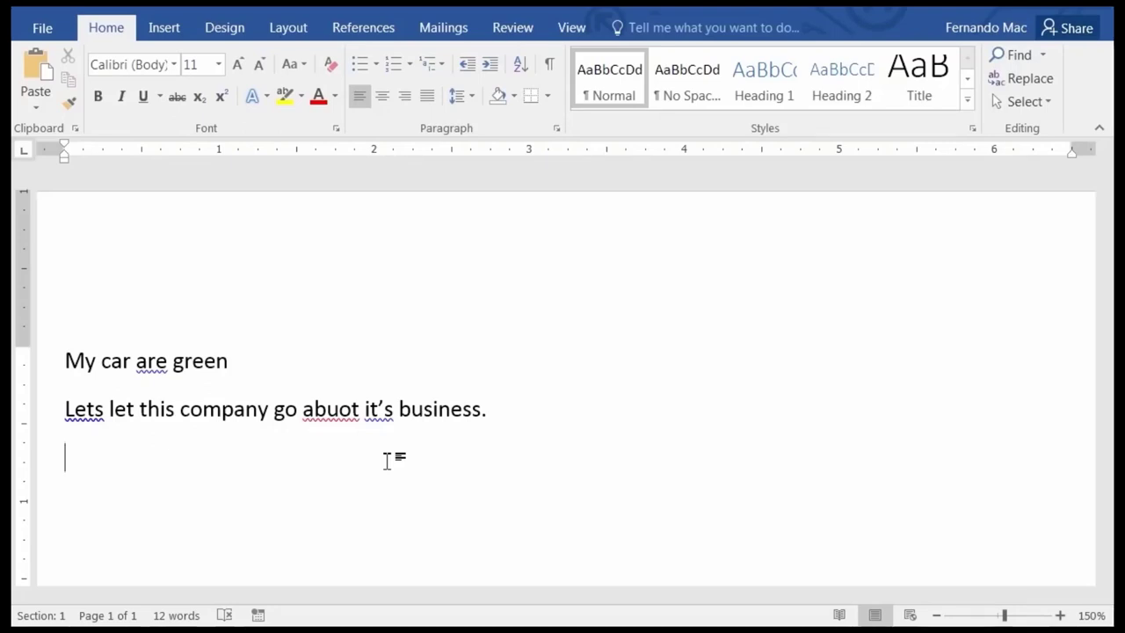
Type 'Put the McCrowns on the McBuns.' as the third line and start a new paragraph.
type("Put the Mc")
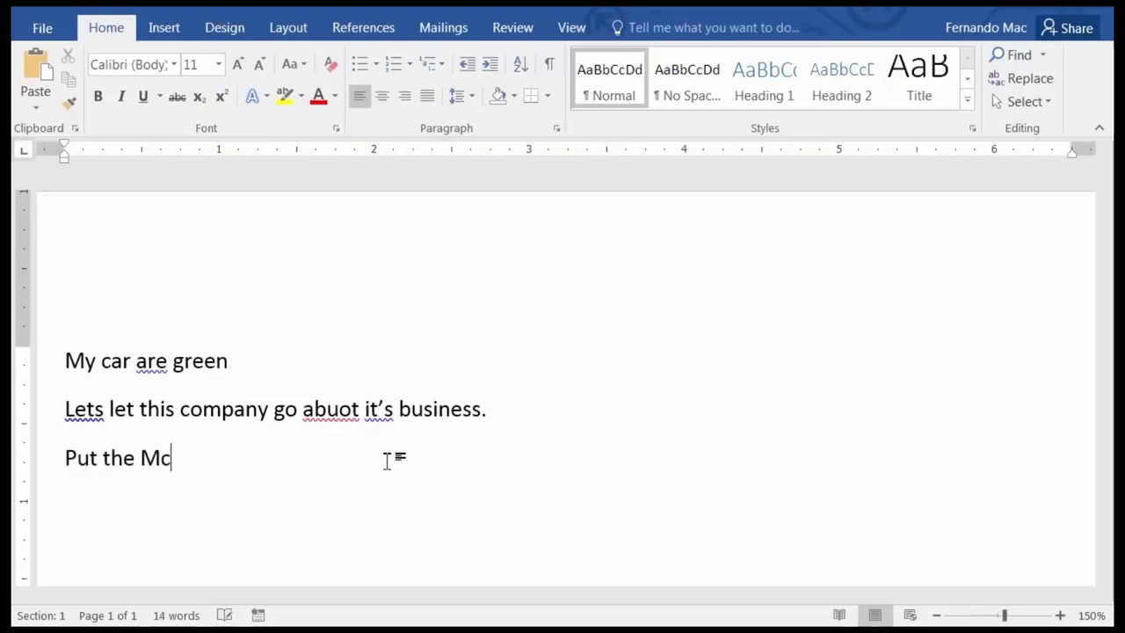
type("Crowns ")
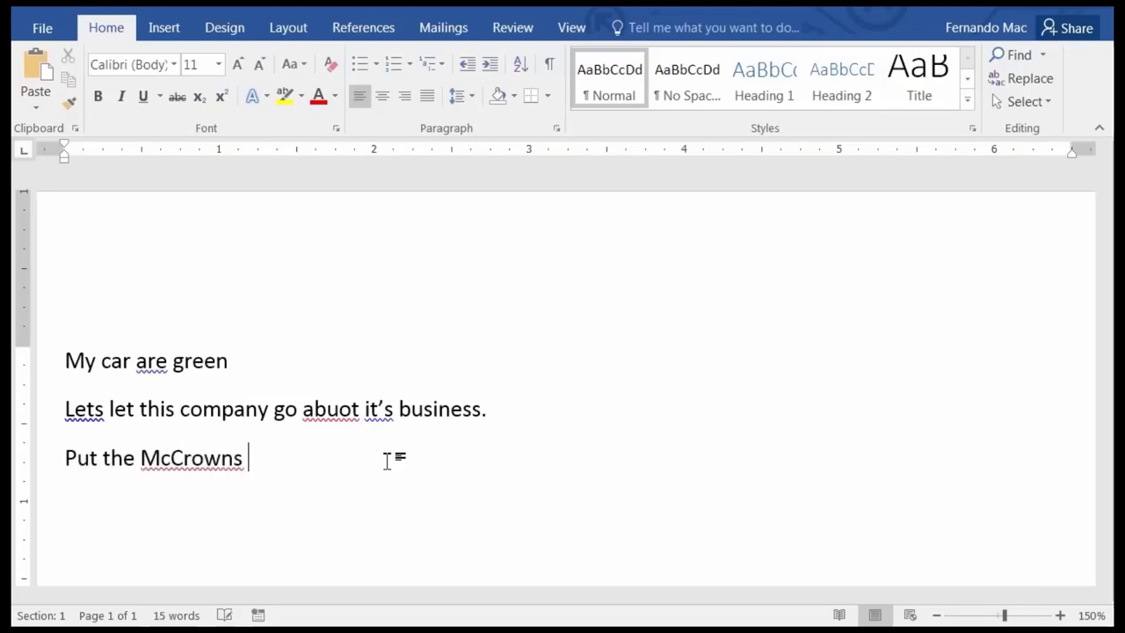
type("on the ")
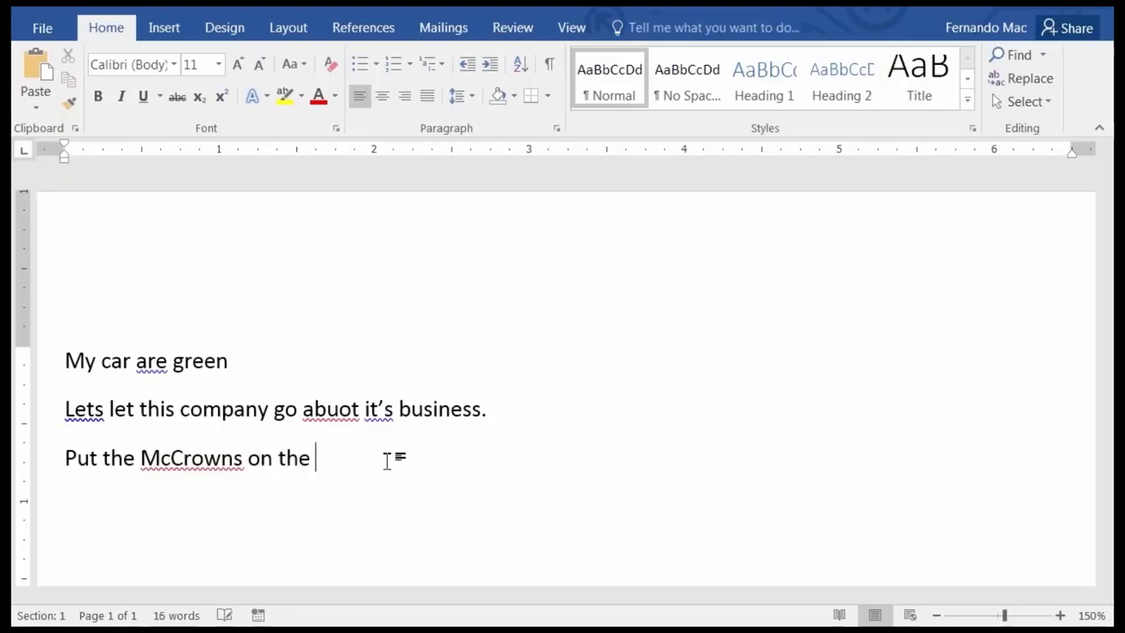
type("McBuns")
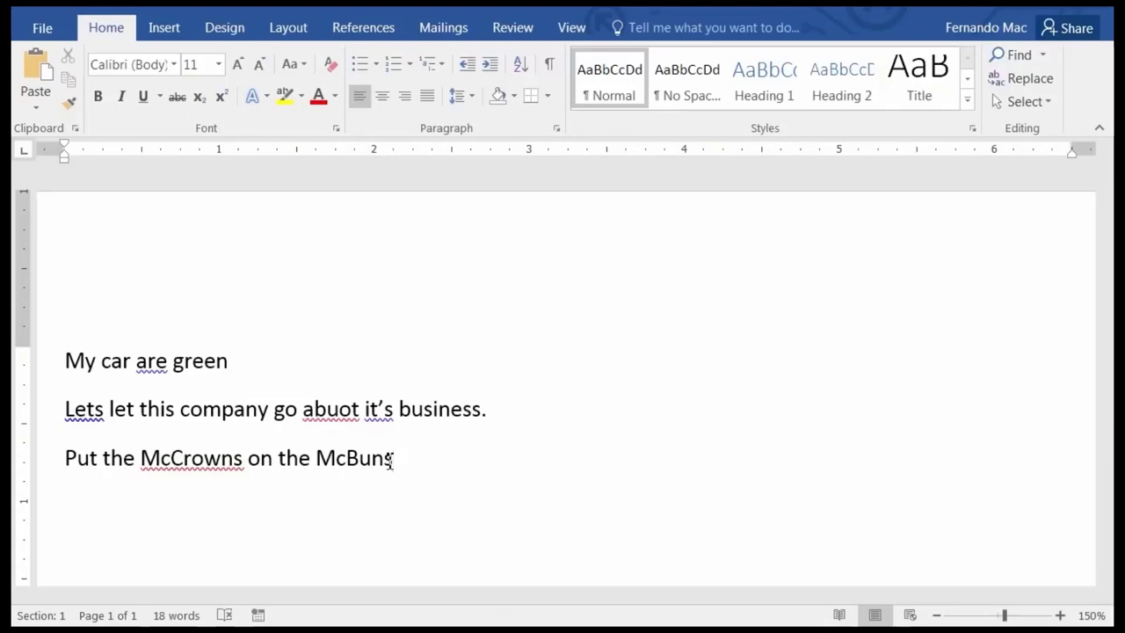
type(".")
key("Return")
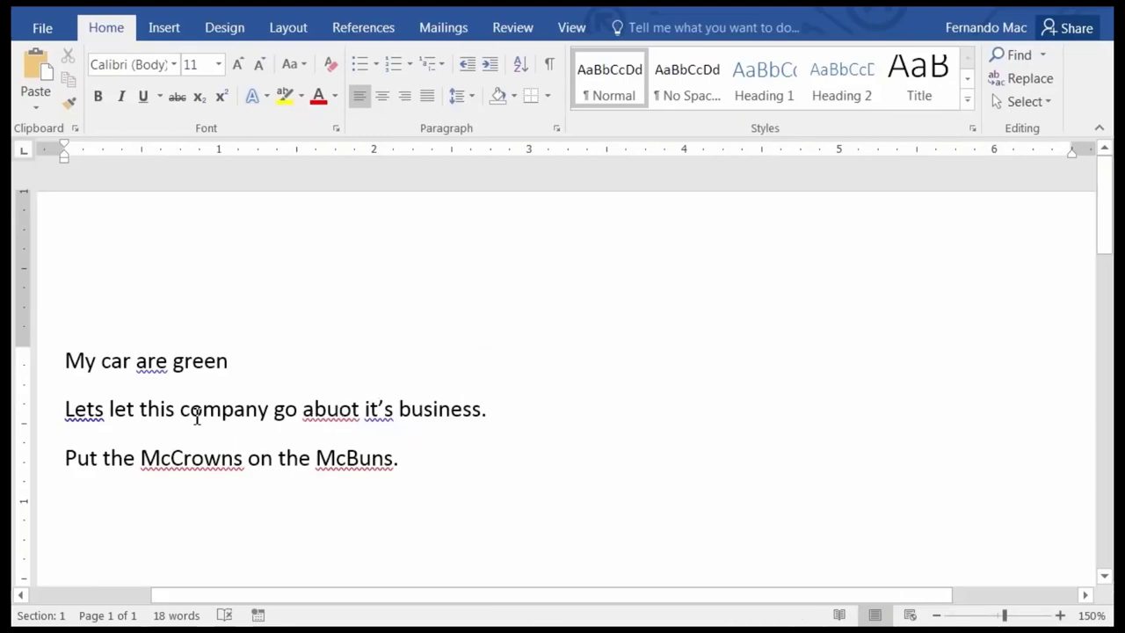
Show the context-menu grammar suggestion 'is' for the underlined word 'are'.
right_click(156, 360)
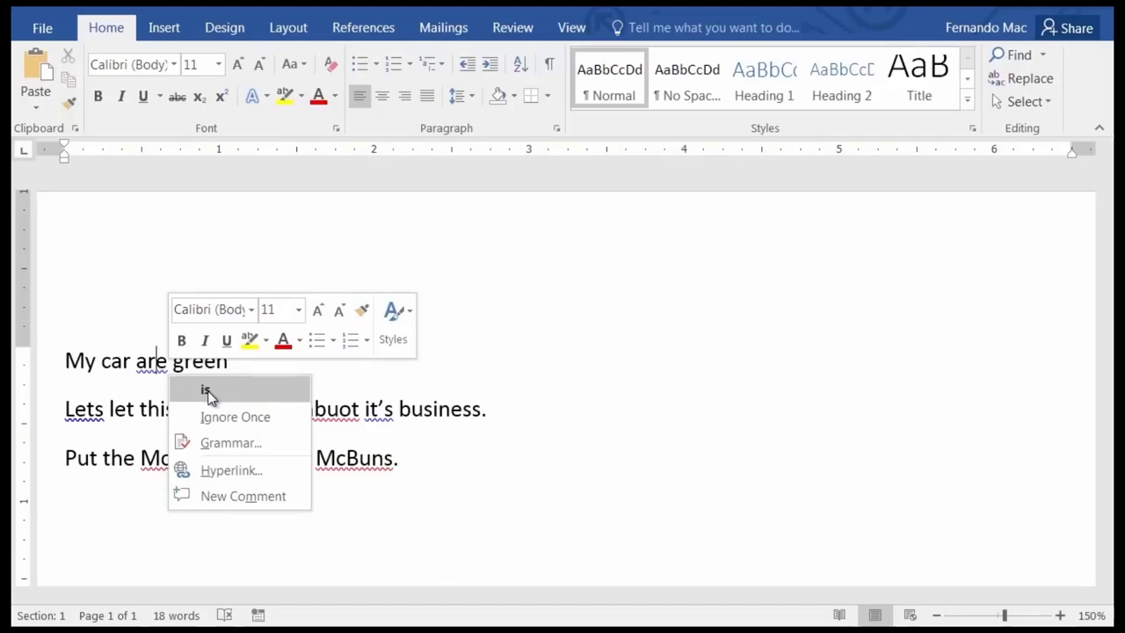
Use the Grammar pane to change 'are' to 'is' in the first sentence.
left_click(221, 444)
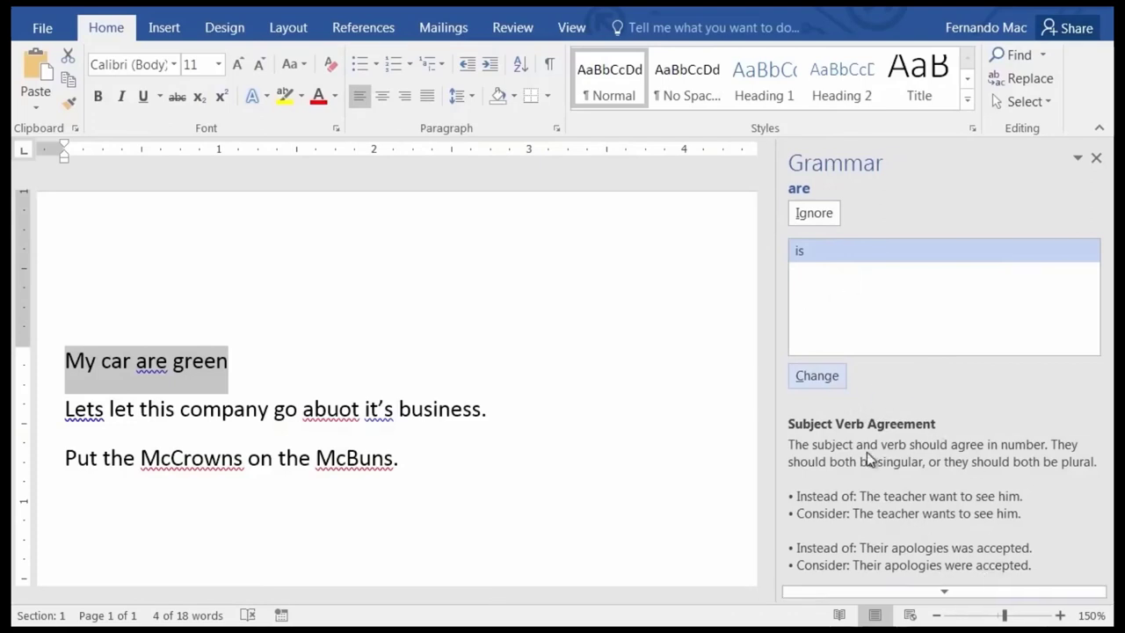
left_click(950, 596)
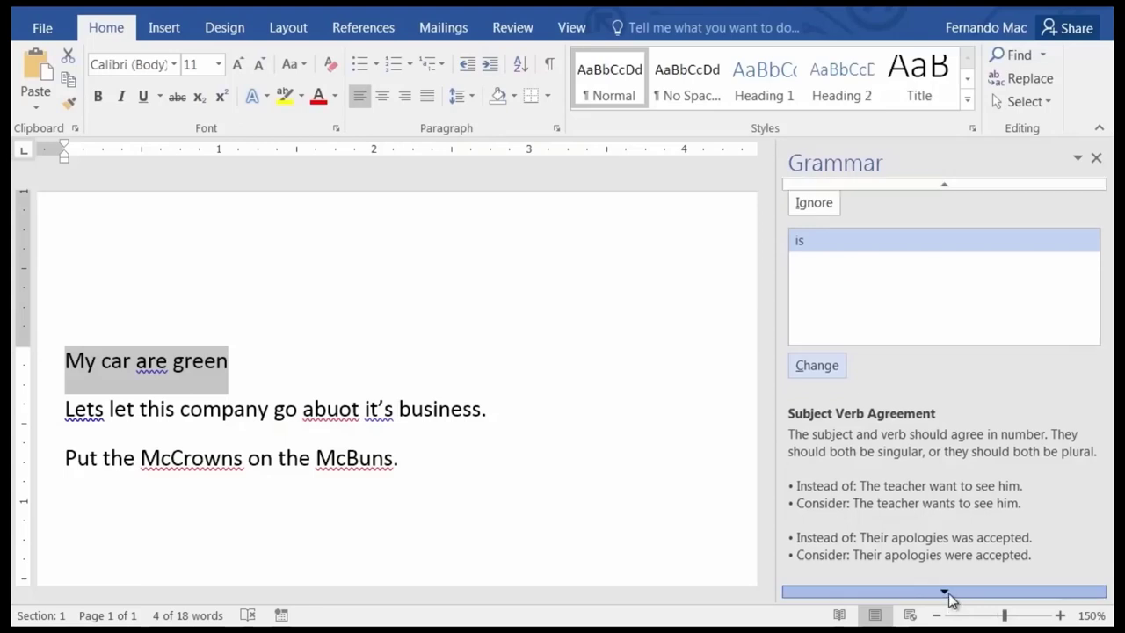
left_click(950, 596)
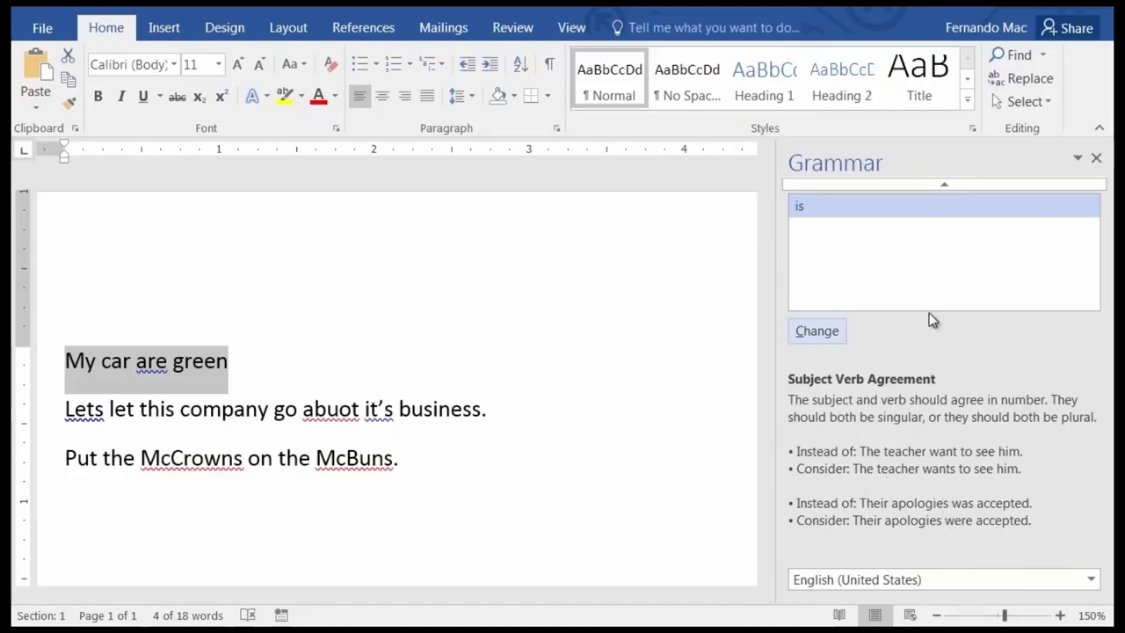
left_click(817, 331)
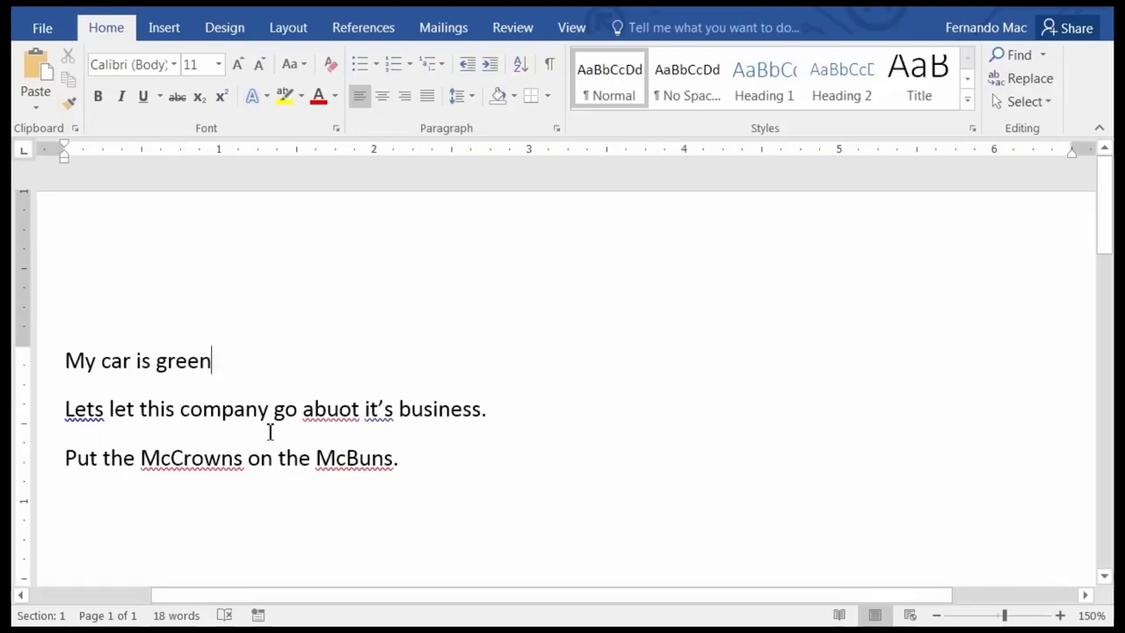
Replace the flagged 'Lets' with the suggested spelling 'Let’s'.
right_click(86, 409)
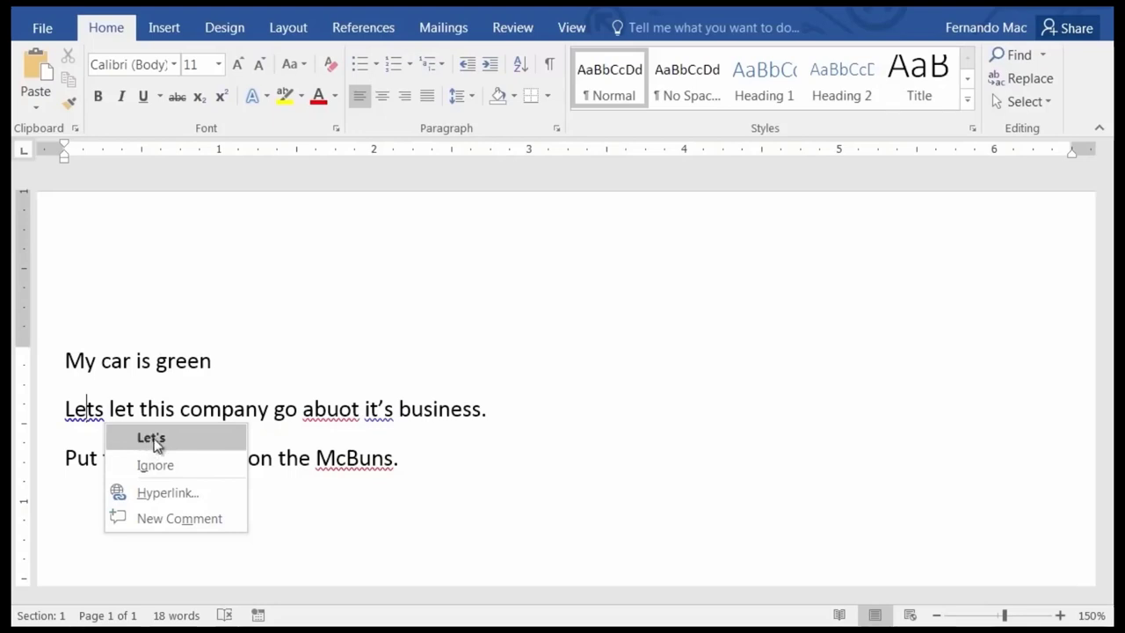
left_click(151, 438)
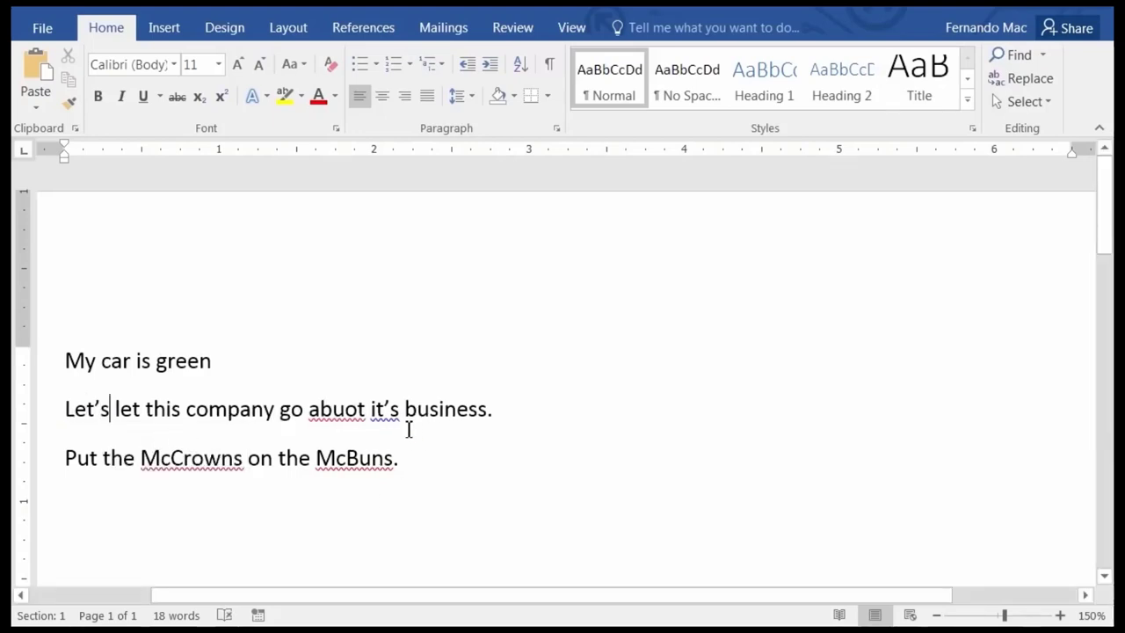
right_click(352, 417)
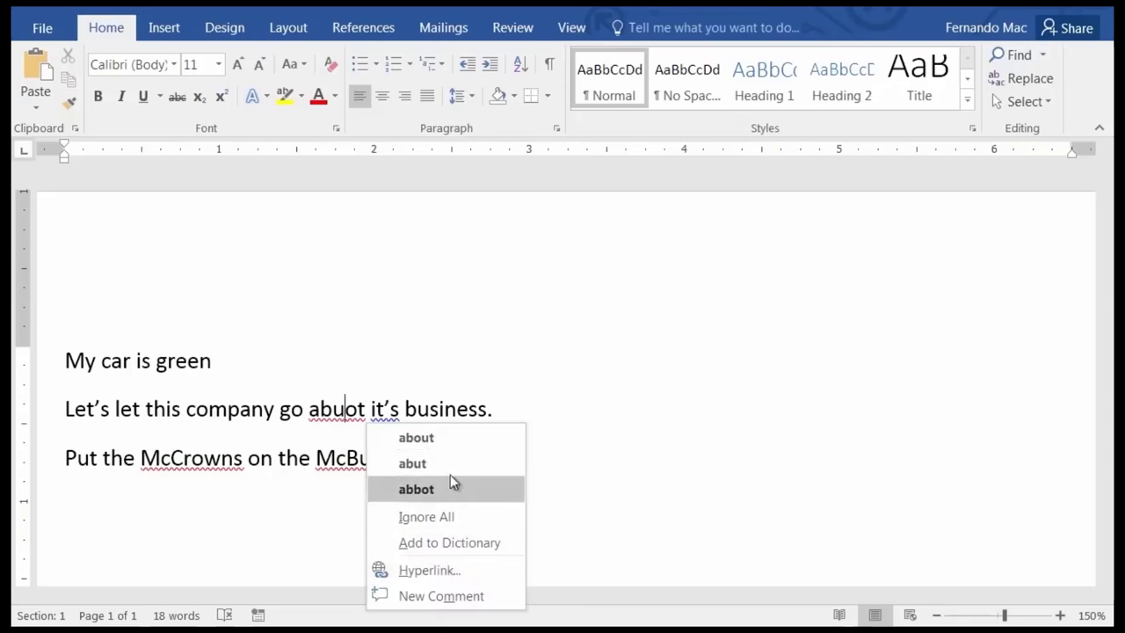
left_click(402, 442)
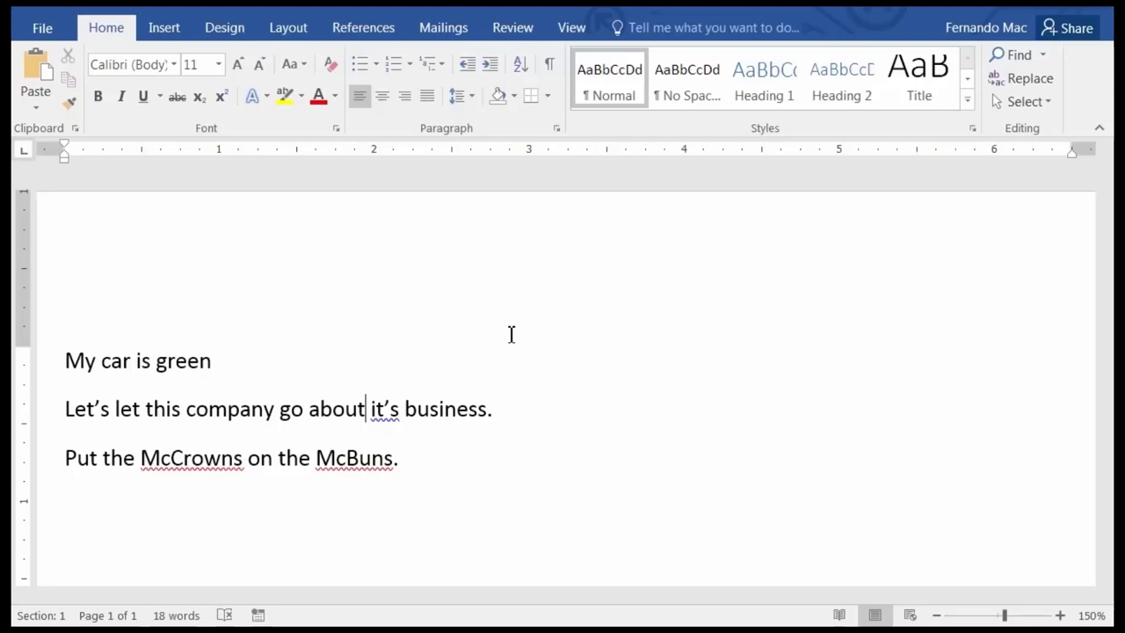
Change the flagged "it’s" to the suggested "its" in 'go about its business'.
right_click(391, 409)
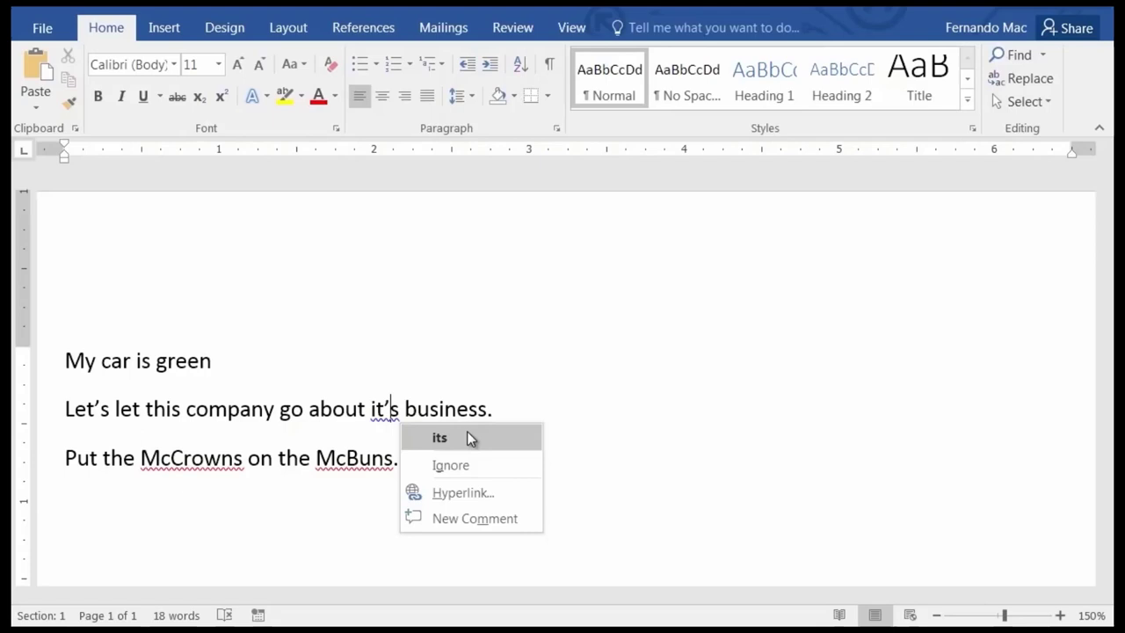
left_click(467, 437)
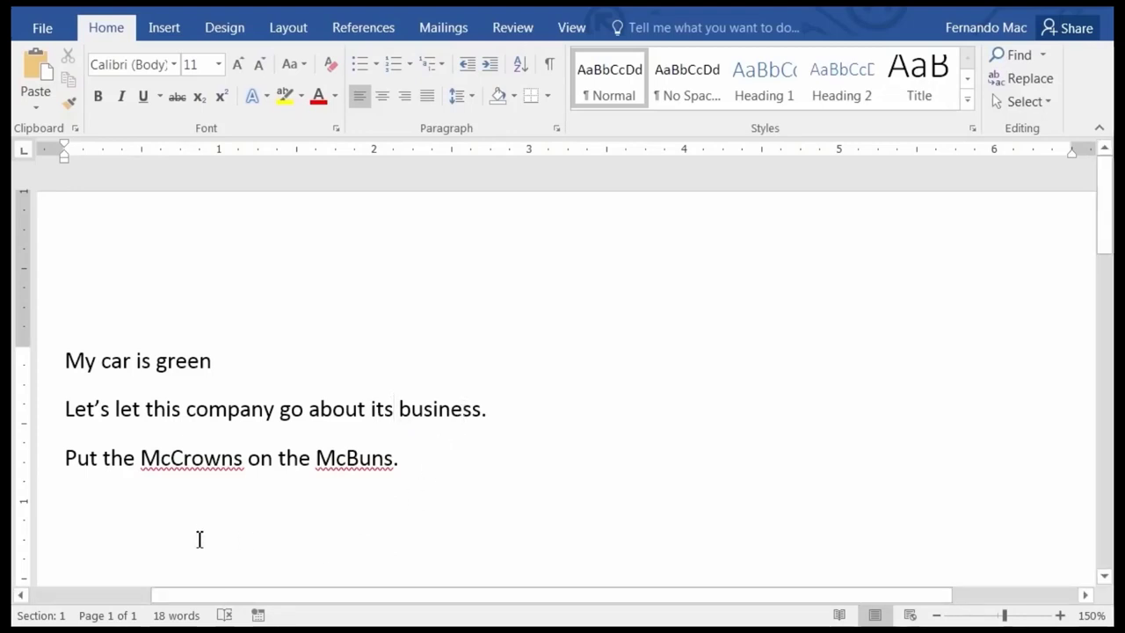
Add "McCrowns" to the dictionary from its spelling shortcut menu.
right_click(206, 457)
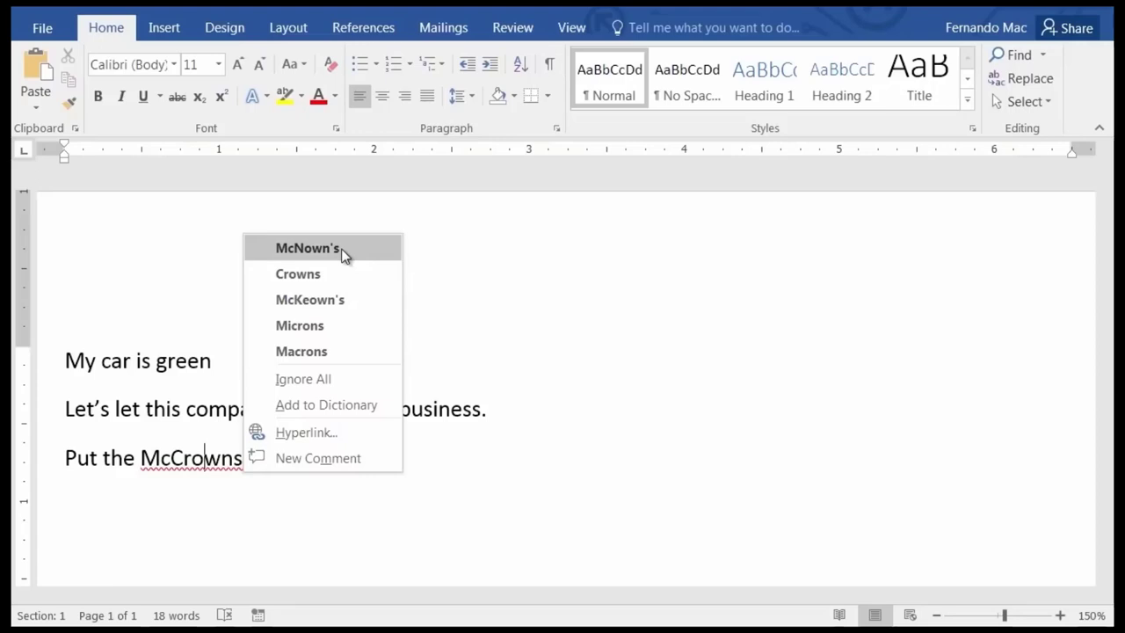
left_click(328, 405)
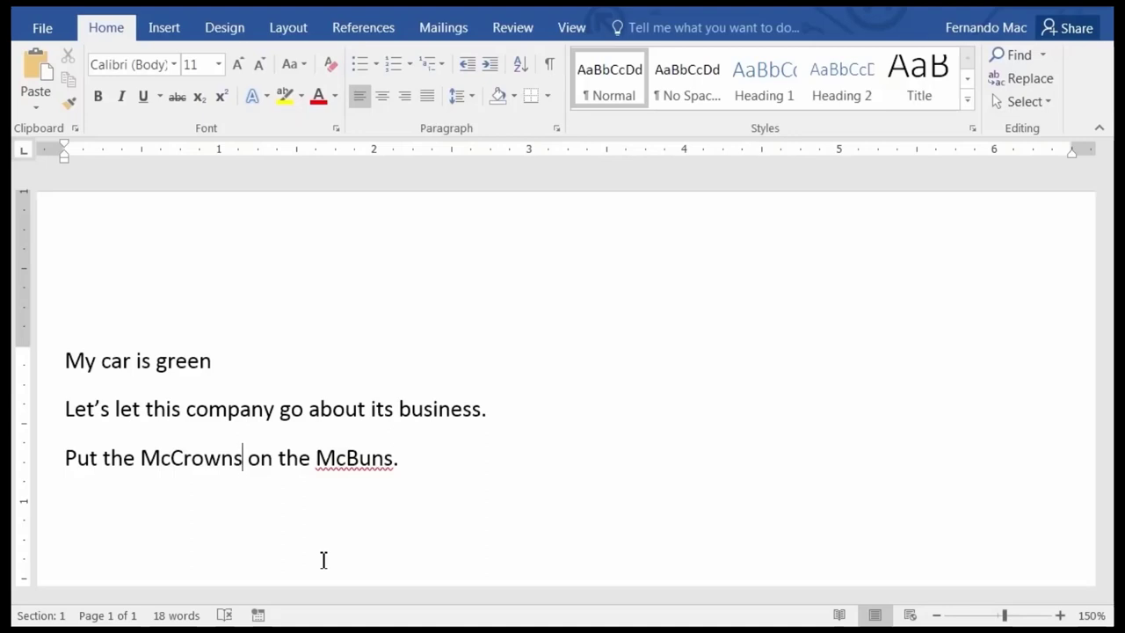
Delete McCrowns from the RoamingCustom.dic word list in Proofing's Custom Dictionaries.
left_click(41, 31)
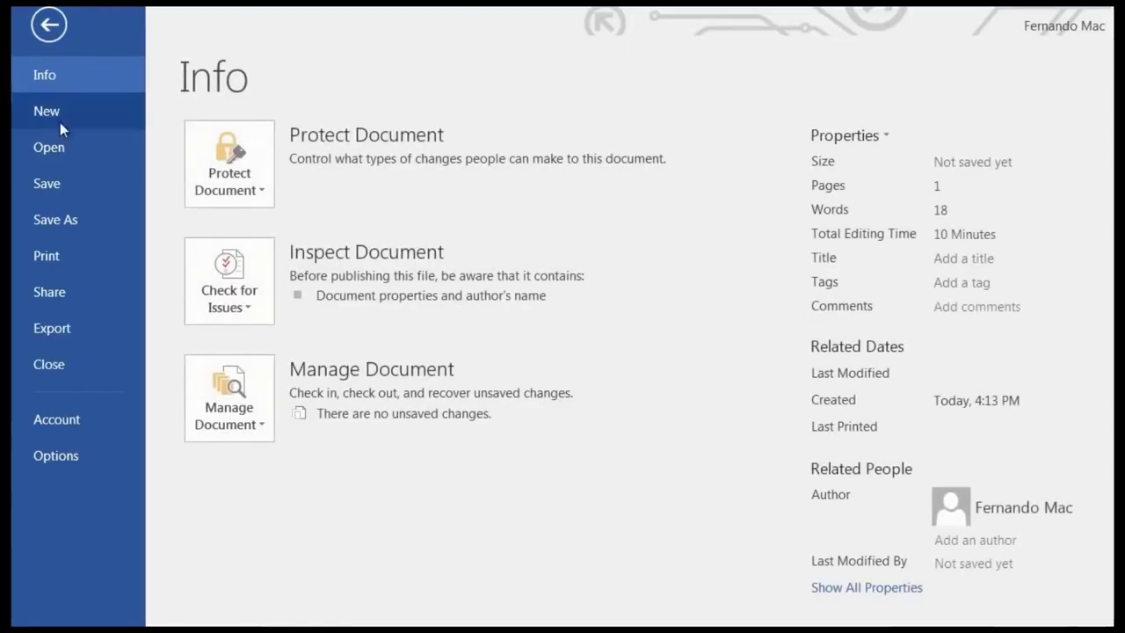
left_click(67, 454)
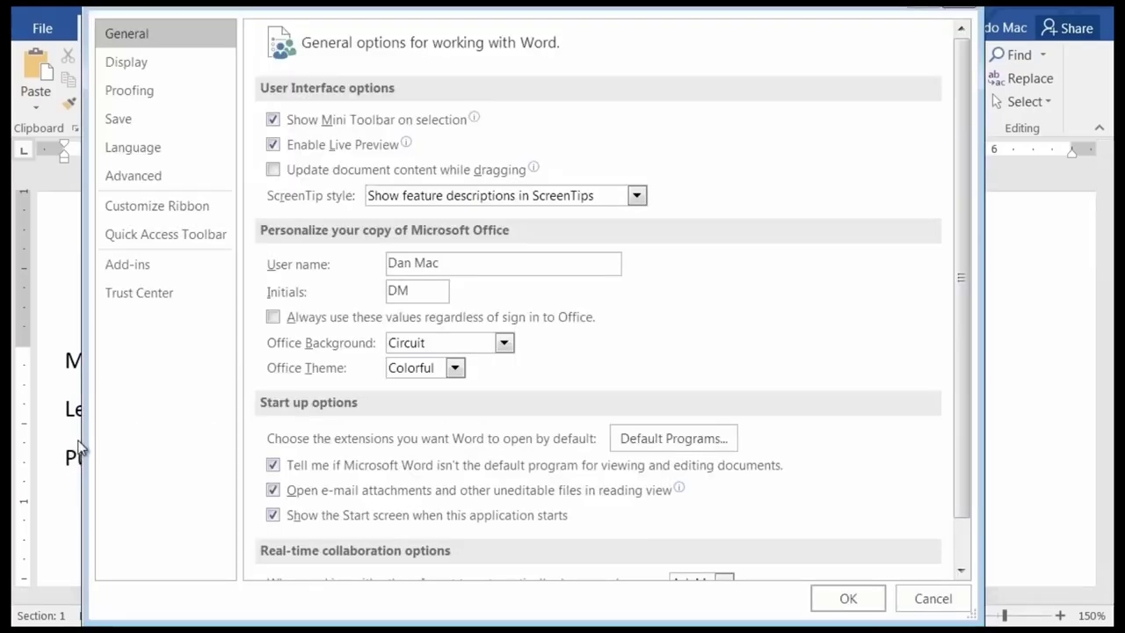
left_click(131, 92)
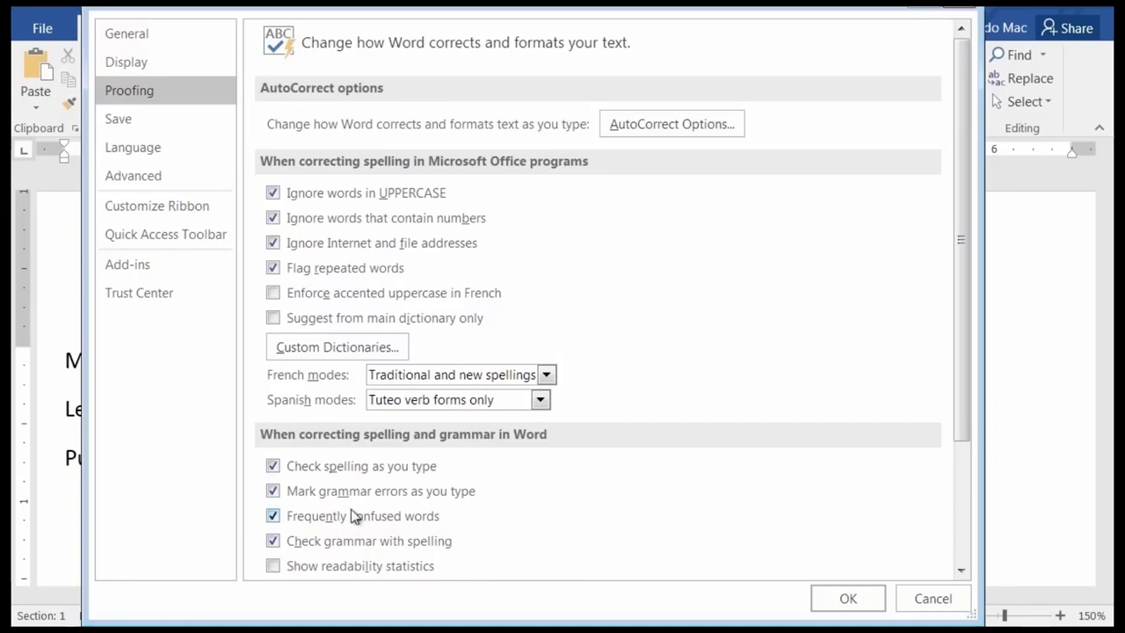
left_click(316, 349)
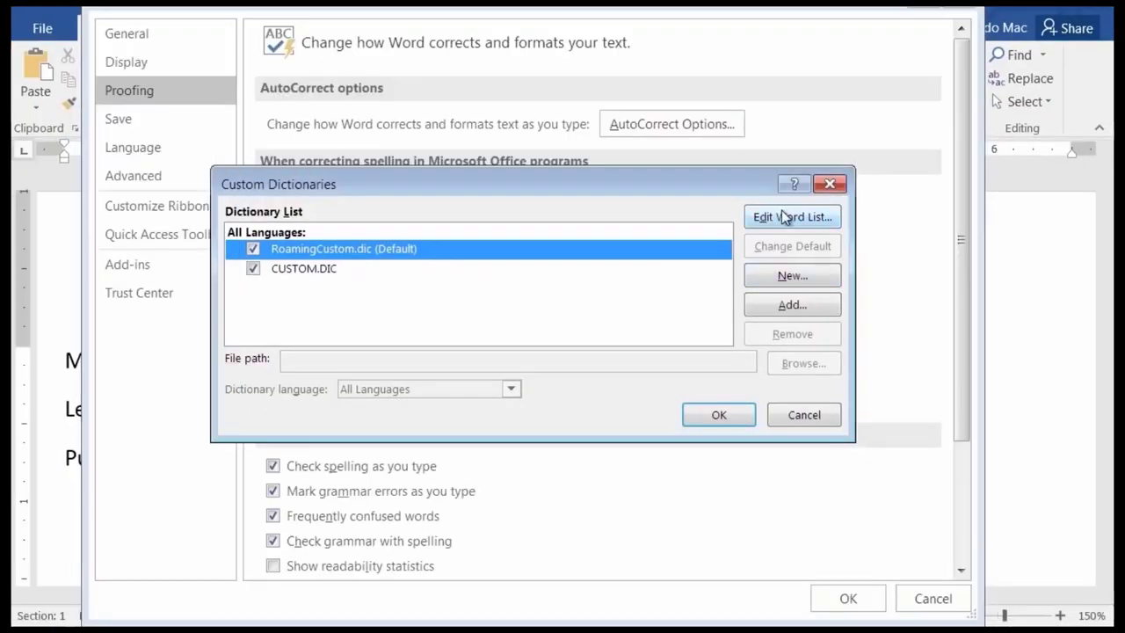
left_click(782, 217)
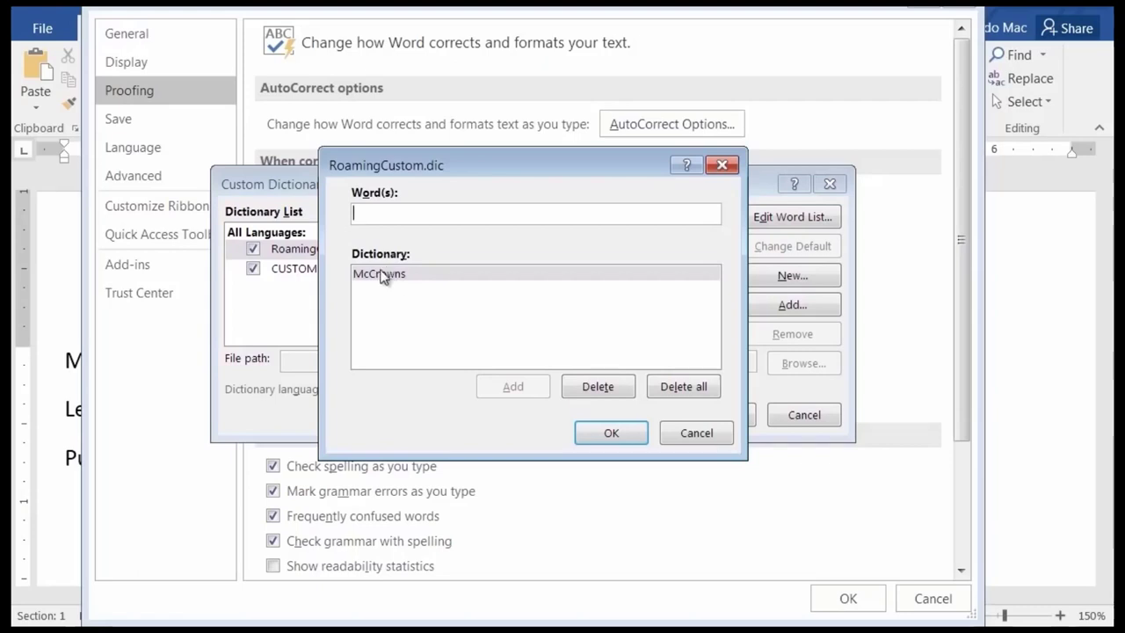
left_click(389, 276)
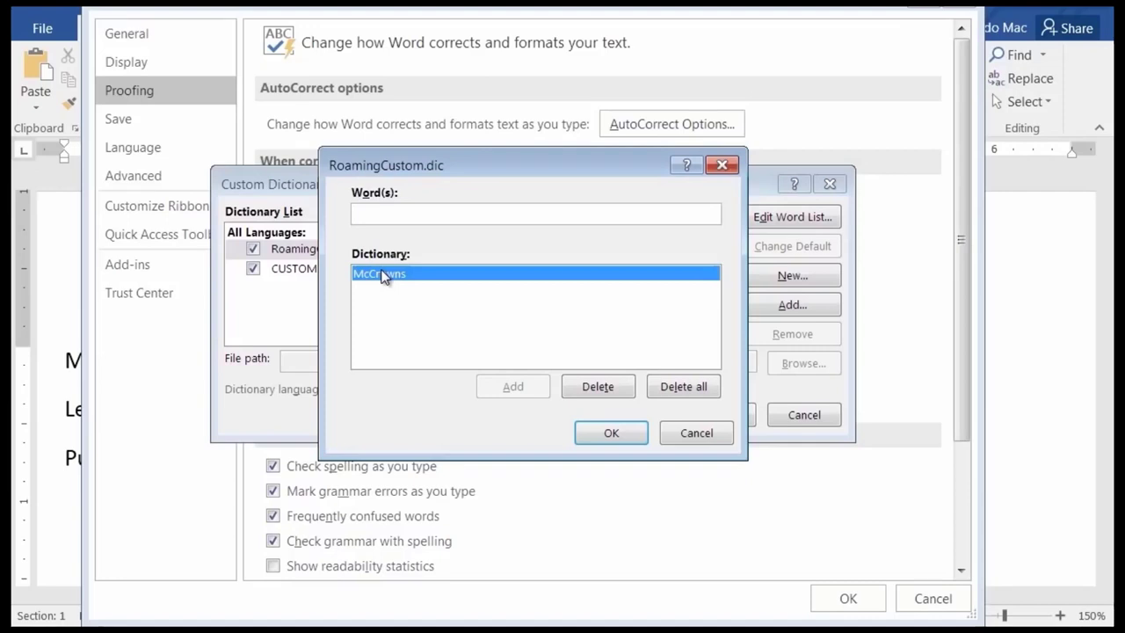
left_click(605, 395)
left_click(615, 434)
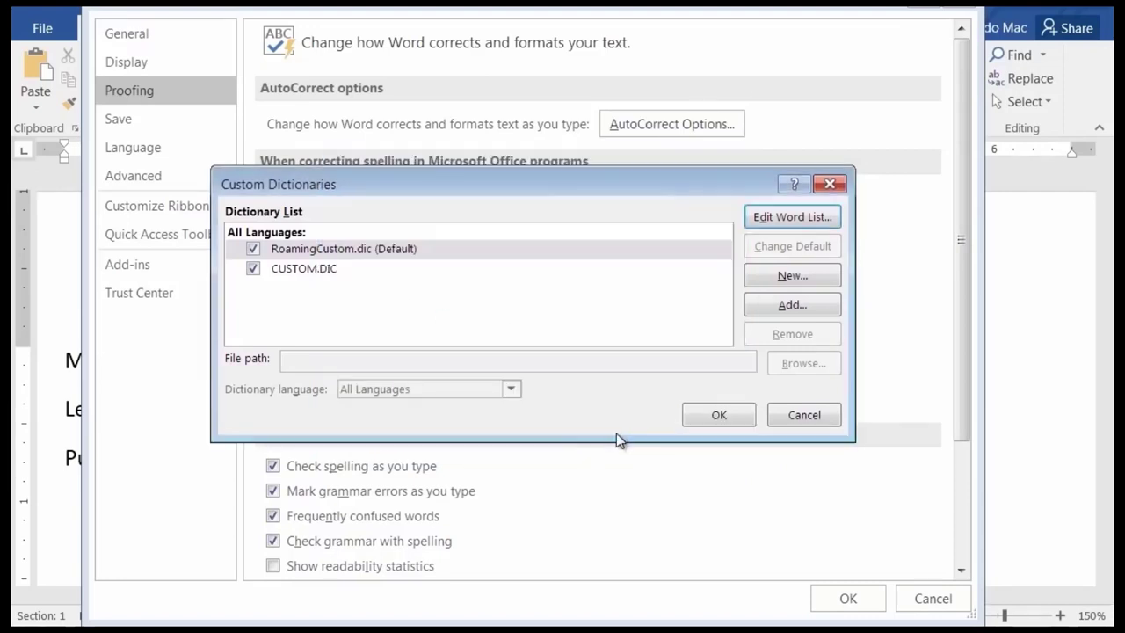
left_click(717, 420)
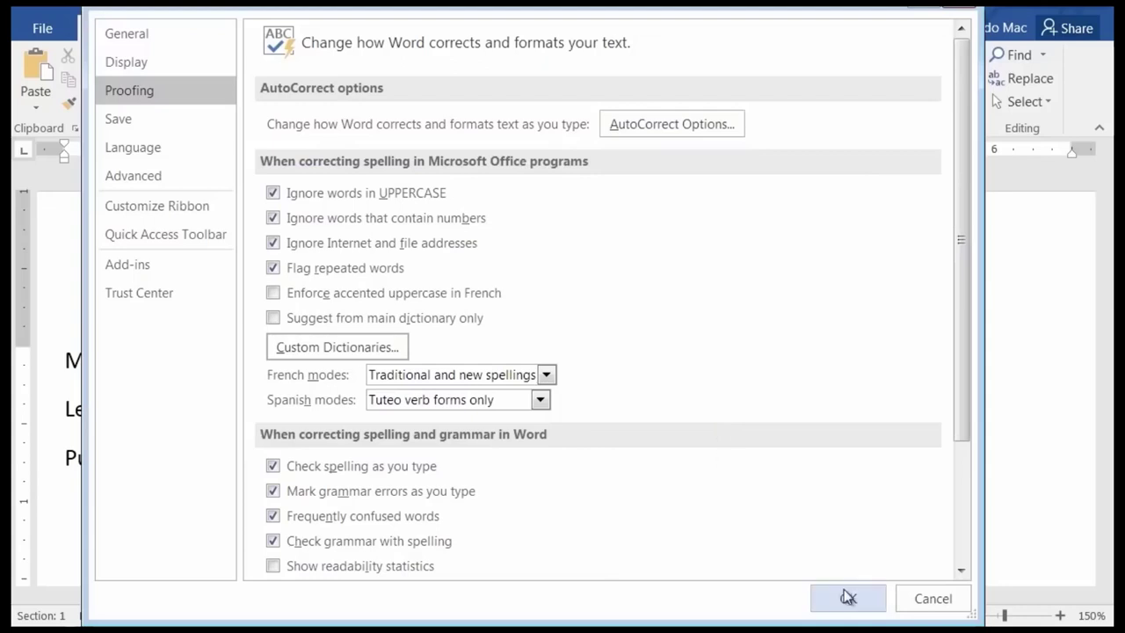
Apply the Word Options, then confirm RoamingCustom.dic's word list is empty and close Options.
left_click(848, 598)
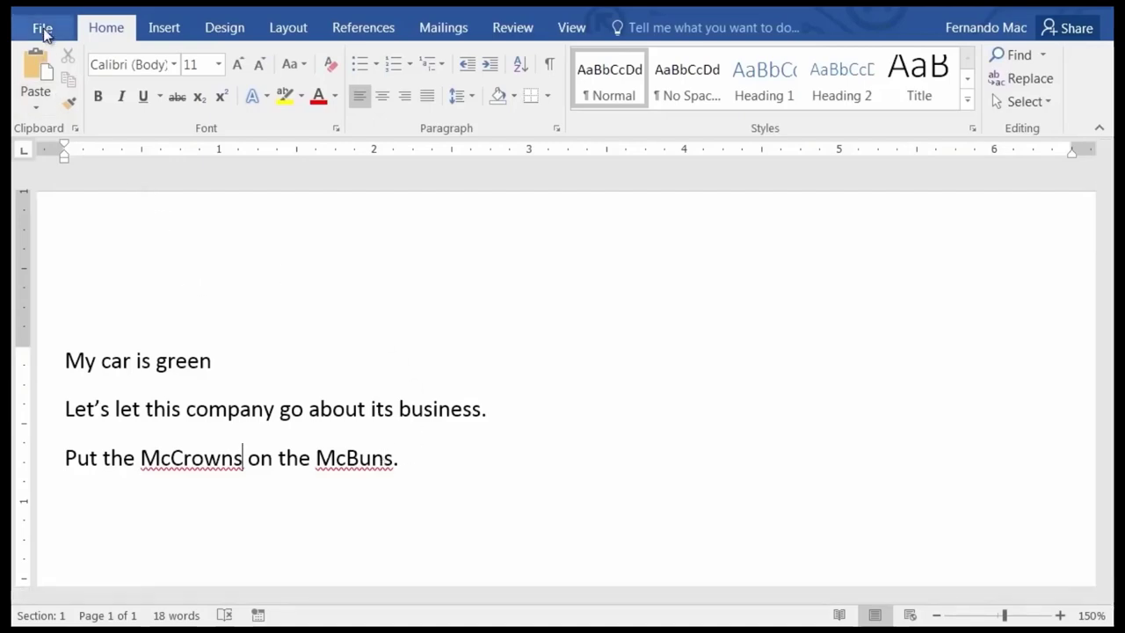
left_click(43, 30)
left_click(84, 460)
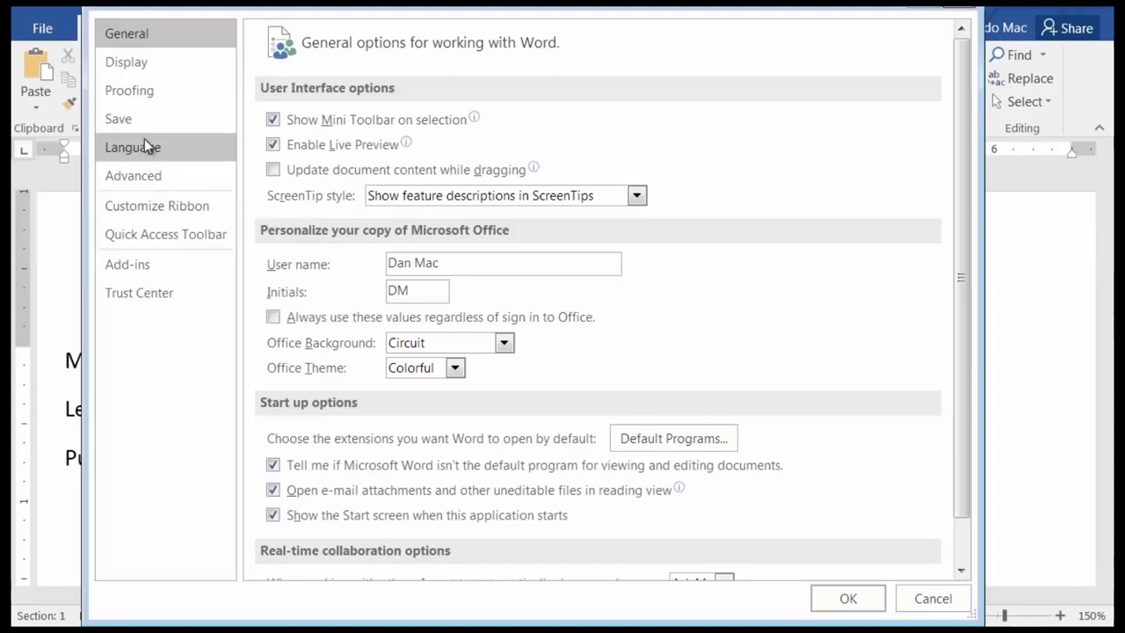
left_click(143, 98)
left_click(335, 345)
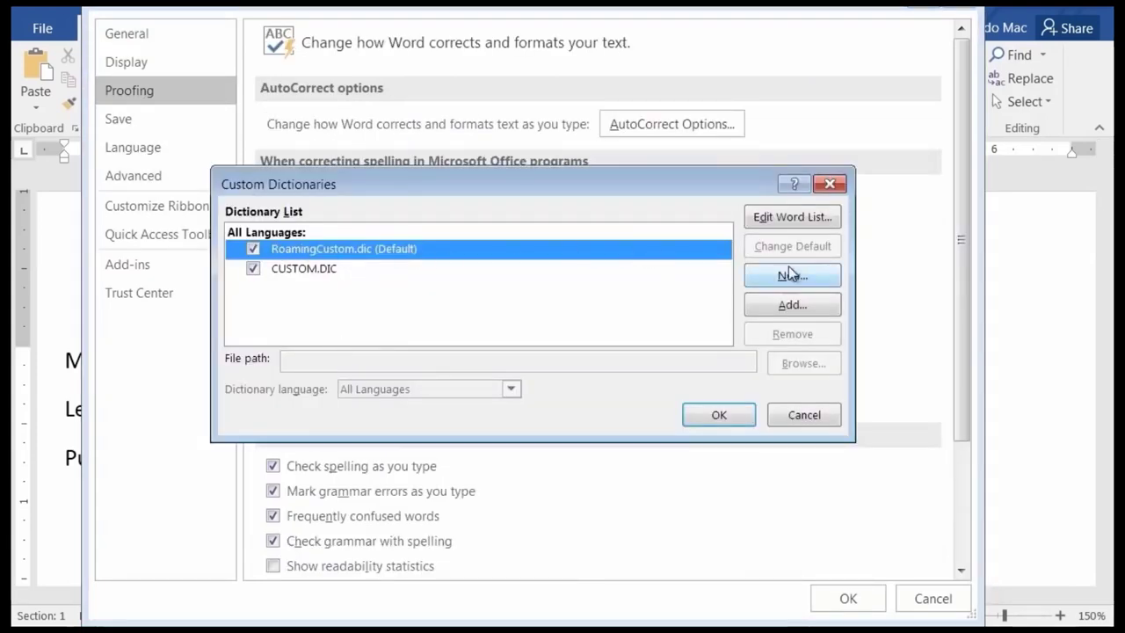
left_click(798, 219)
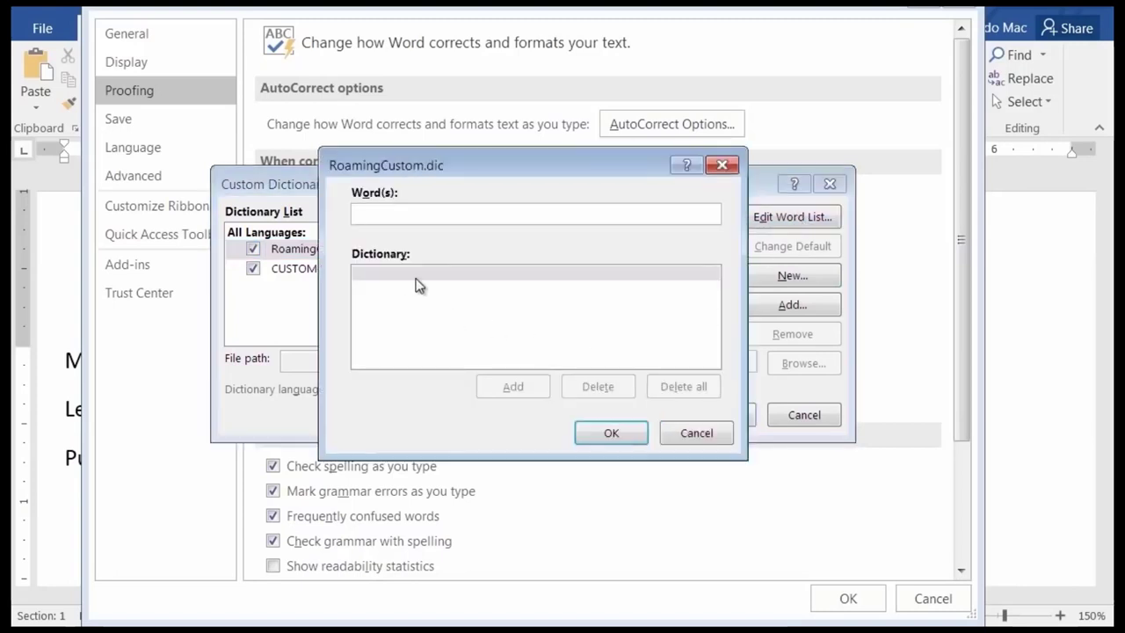
left_click(687, 438)
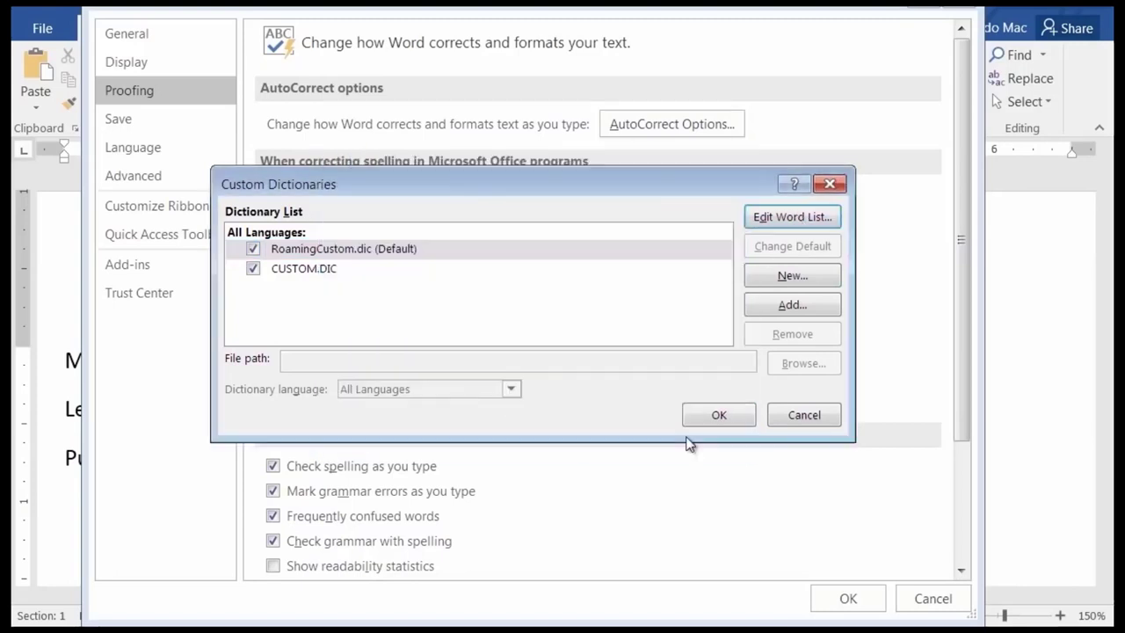
left_click(796, 415)
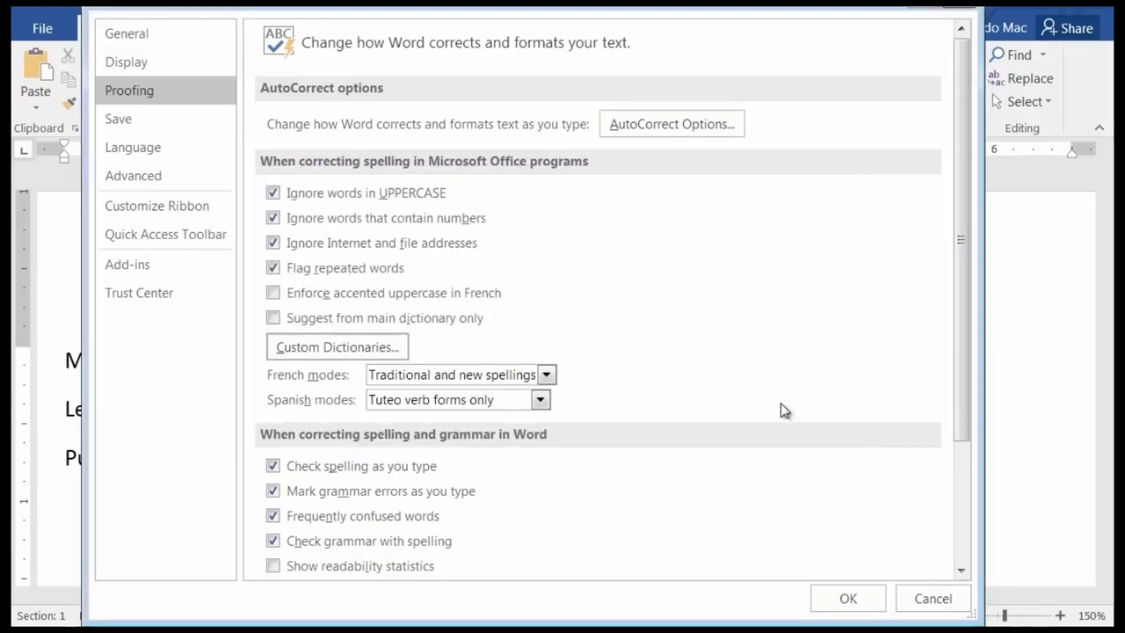
left_click(850, 600)
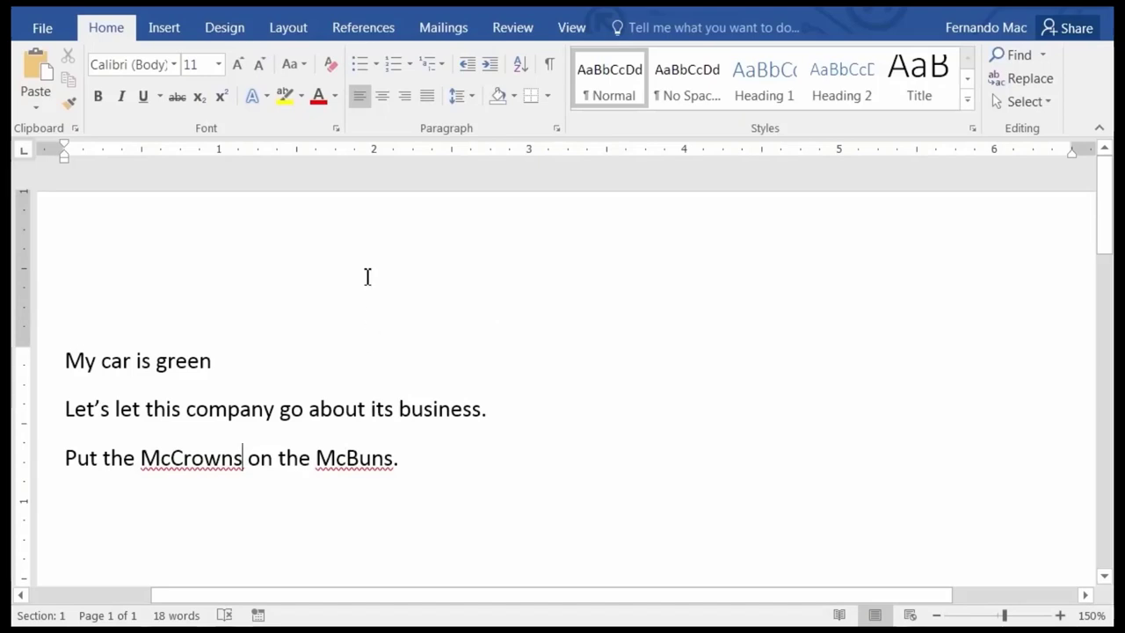
Run Spelling & Grammar from Review, choosing Ignore All for McBuns and McCrowns.
left_click(513, 35)
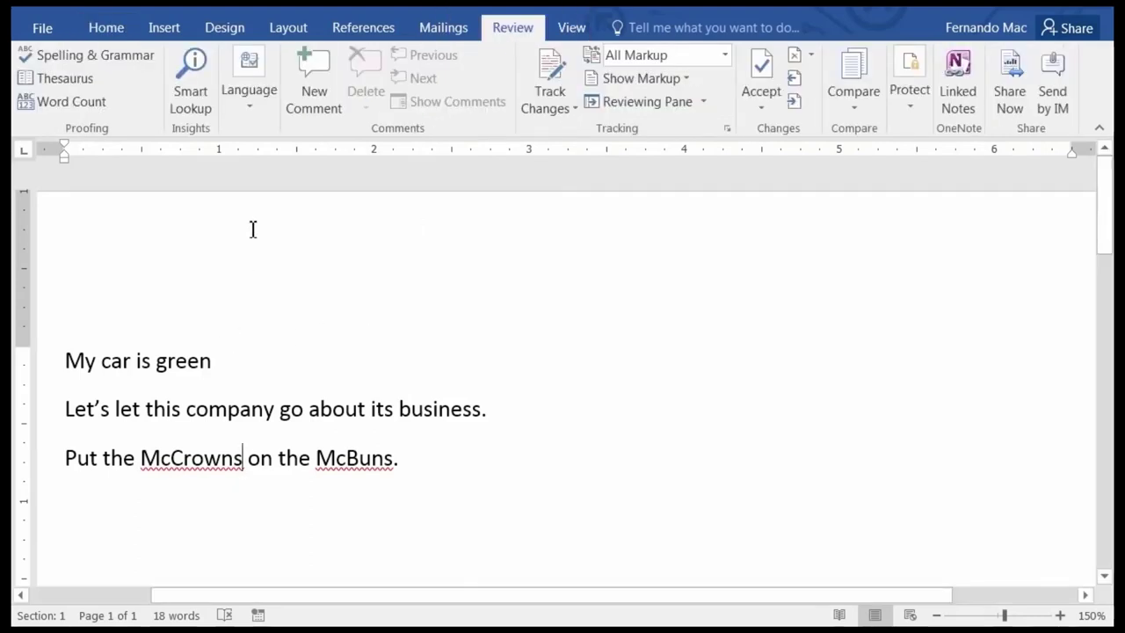
left_click(98, 58)
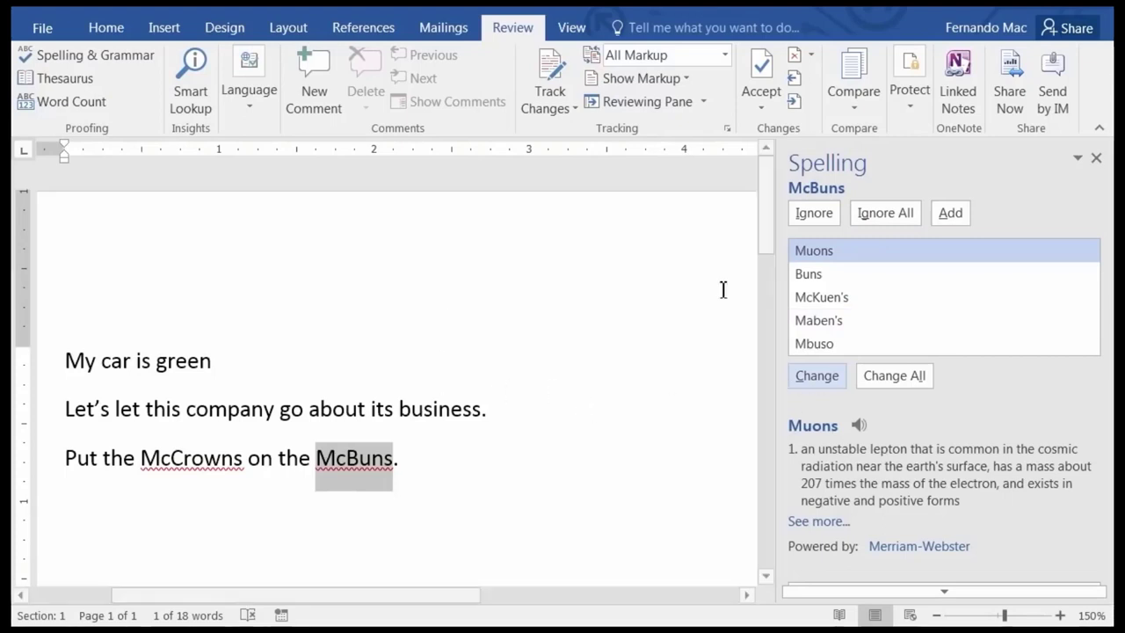
left_click(883, 216)
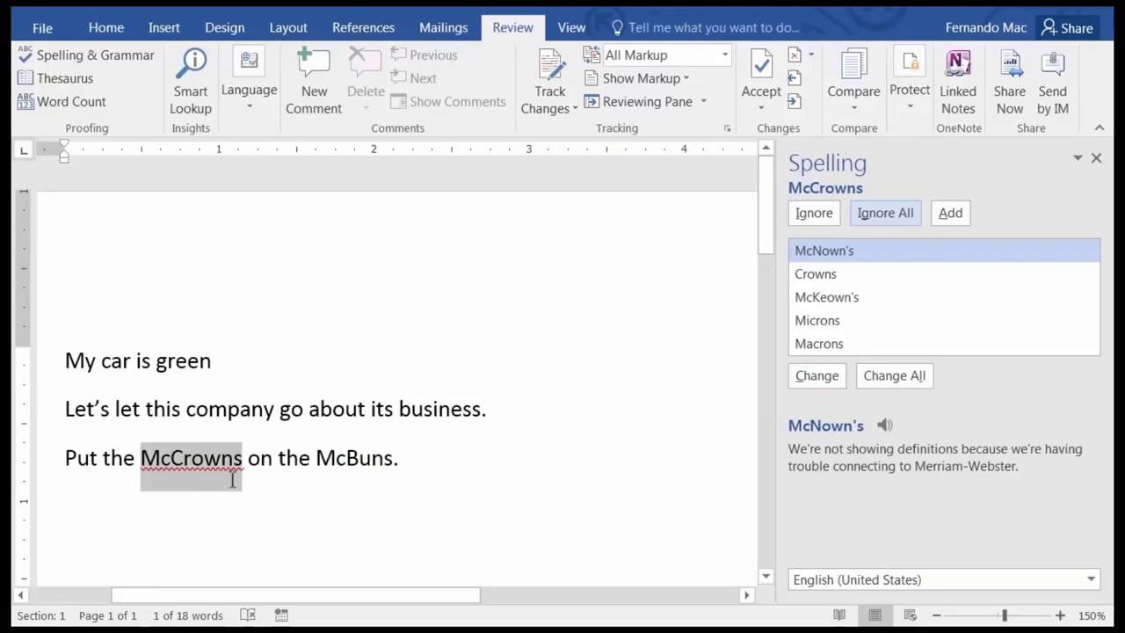
left_click(894, 217)
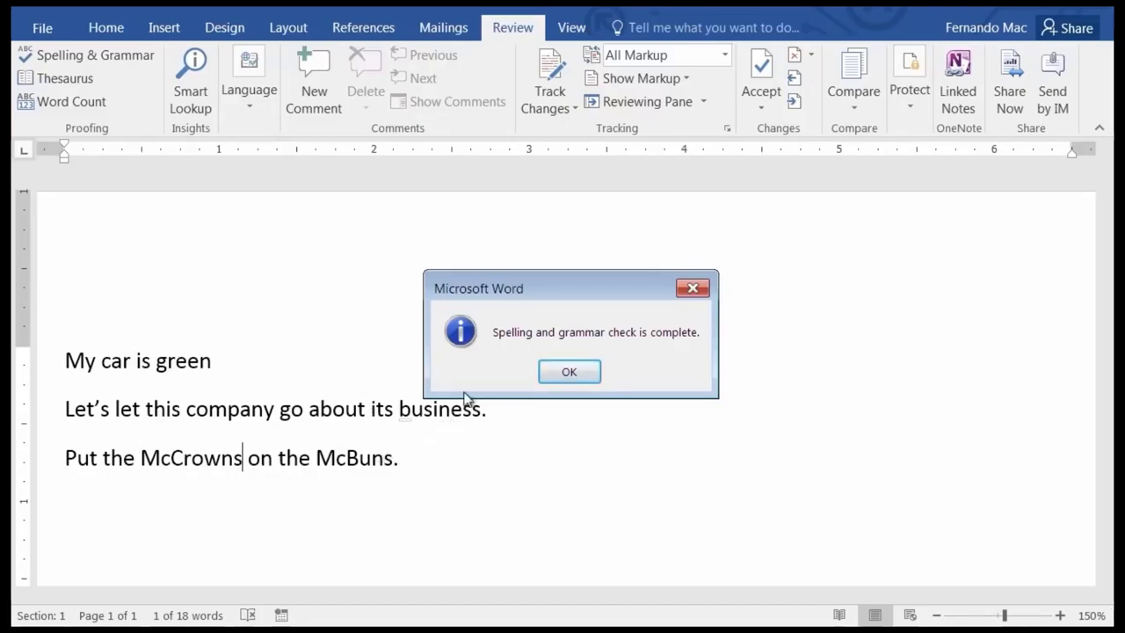
left_click(583, 374)
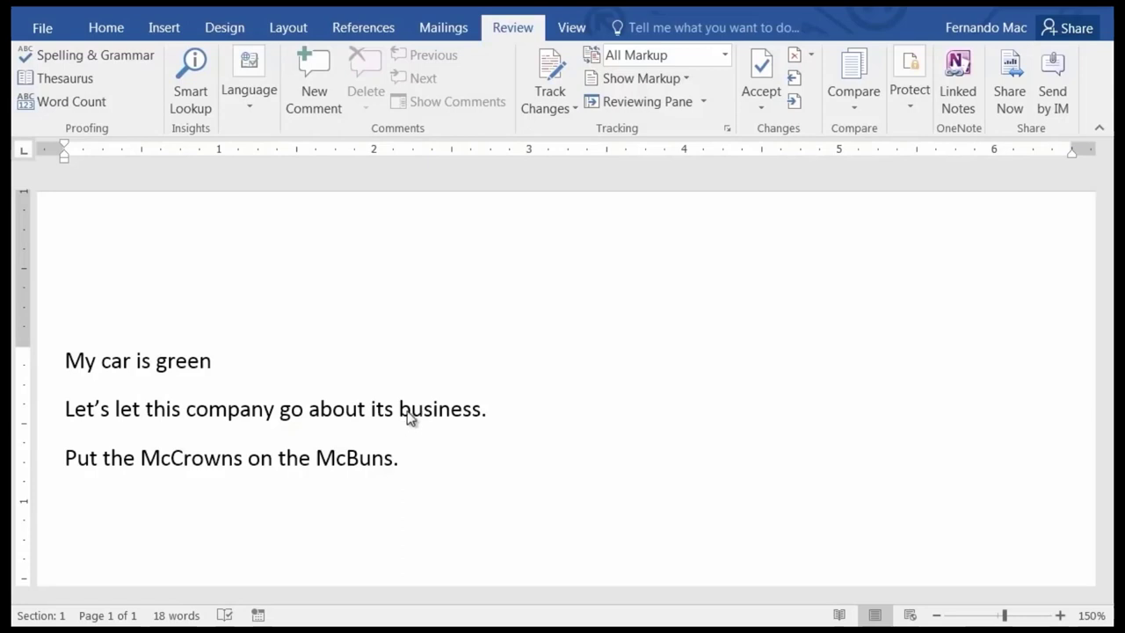
Place the insertion point inside the word 'company' in the second line.
left_click(232, 410)
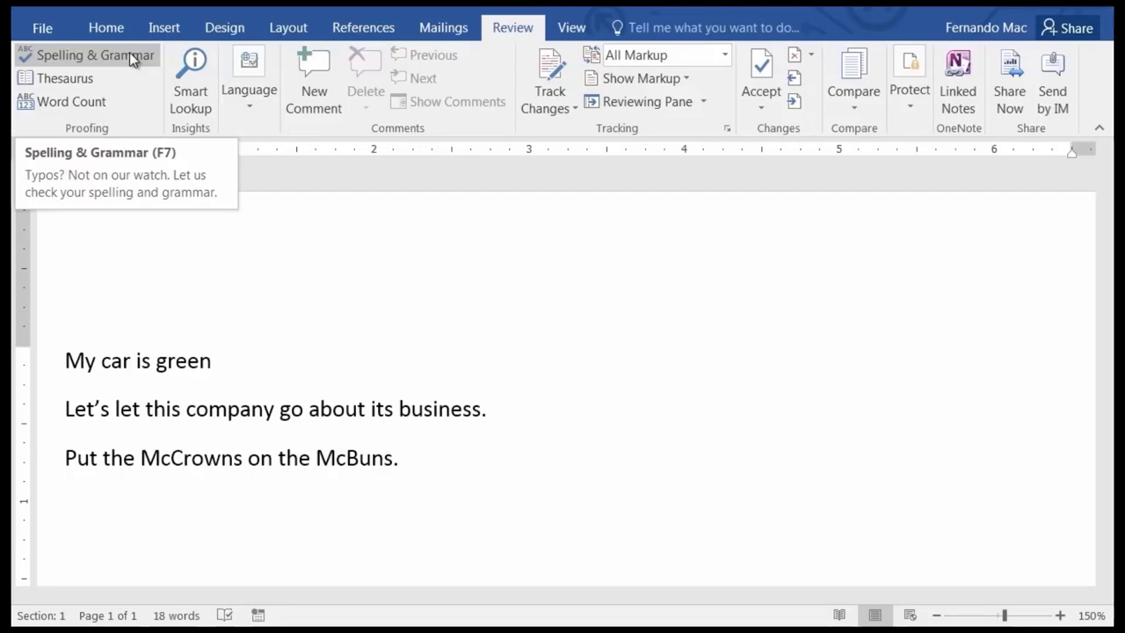
left_click(54, 78)
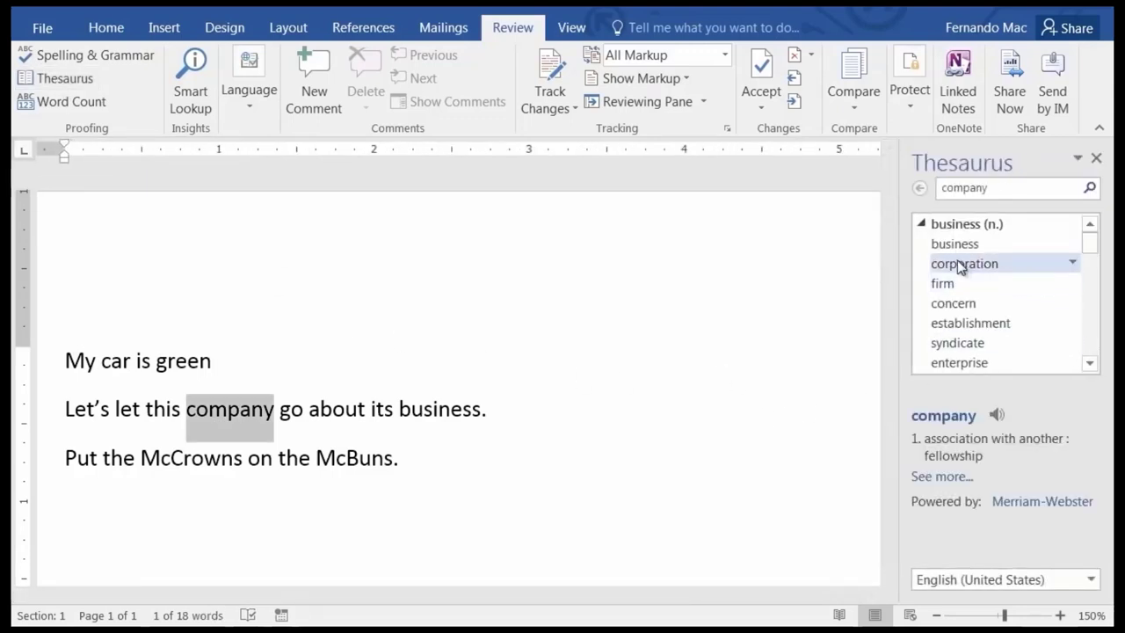
left_click(1089, 363)
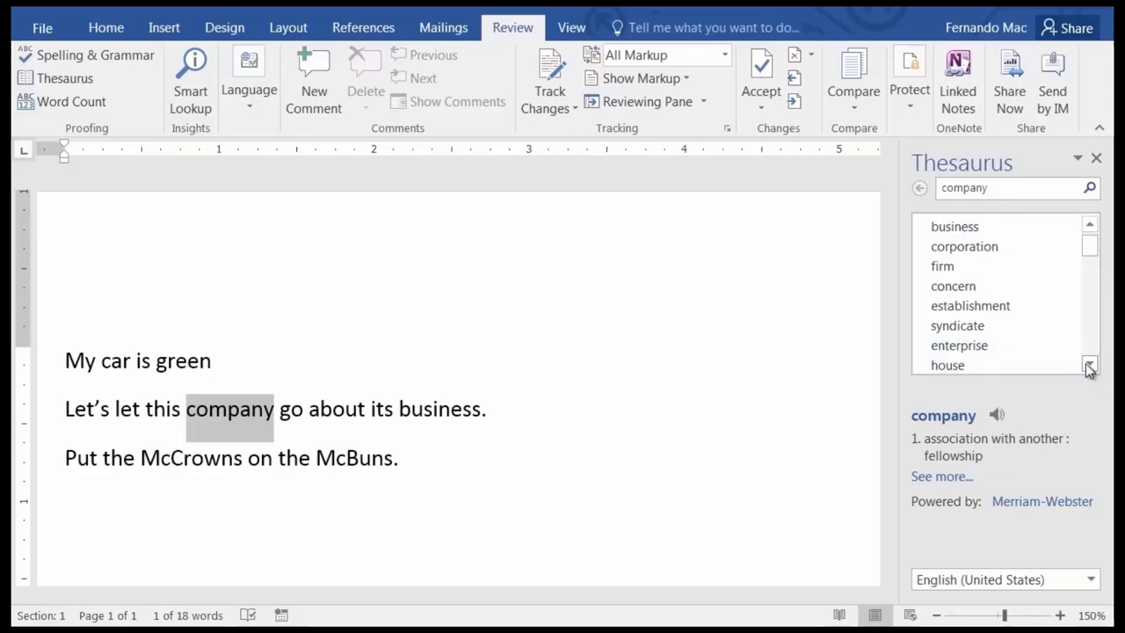
left_click(1089, 365)
left_click(1089, 365)
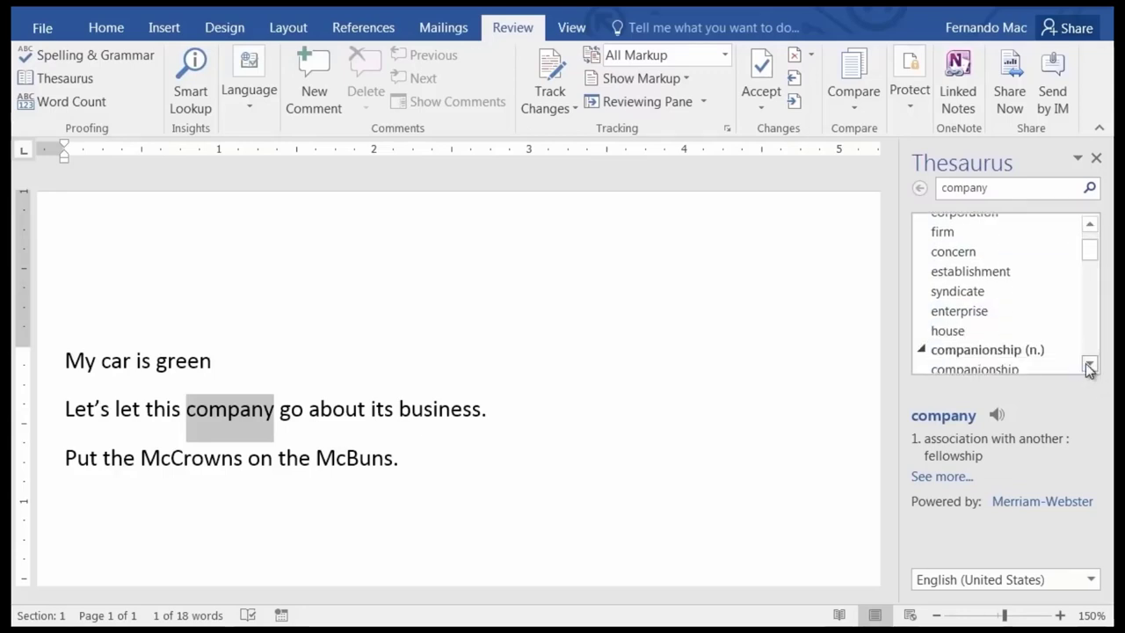
left_click(1091, 364)
left_click(1091, 364)
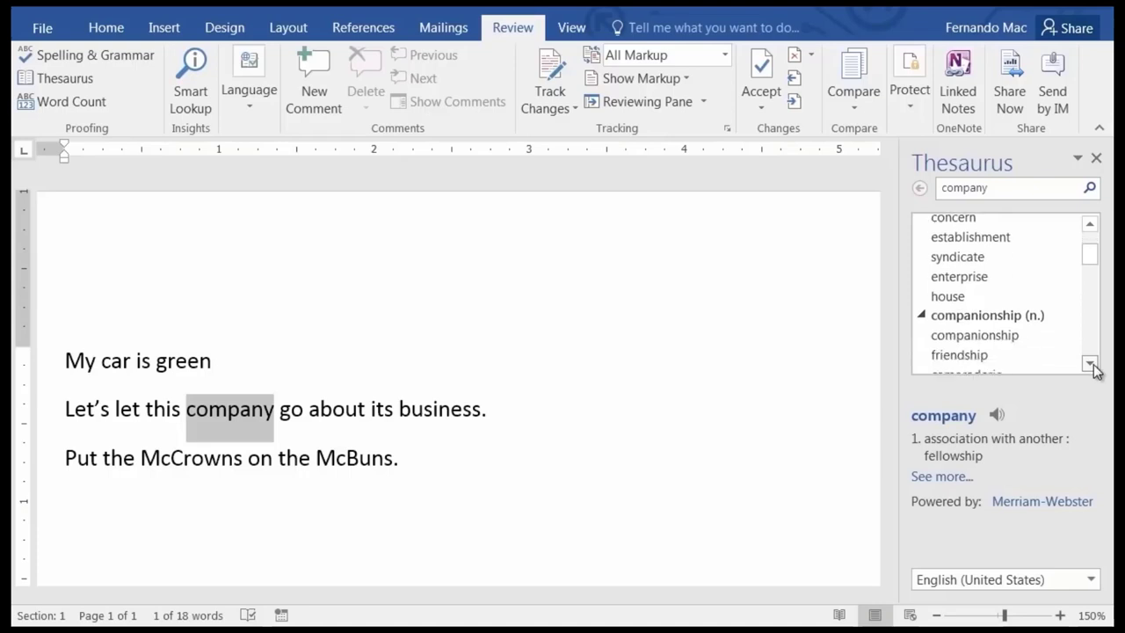
left_click(1091, 365)
left_click(1092, 365)
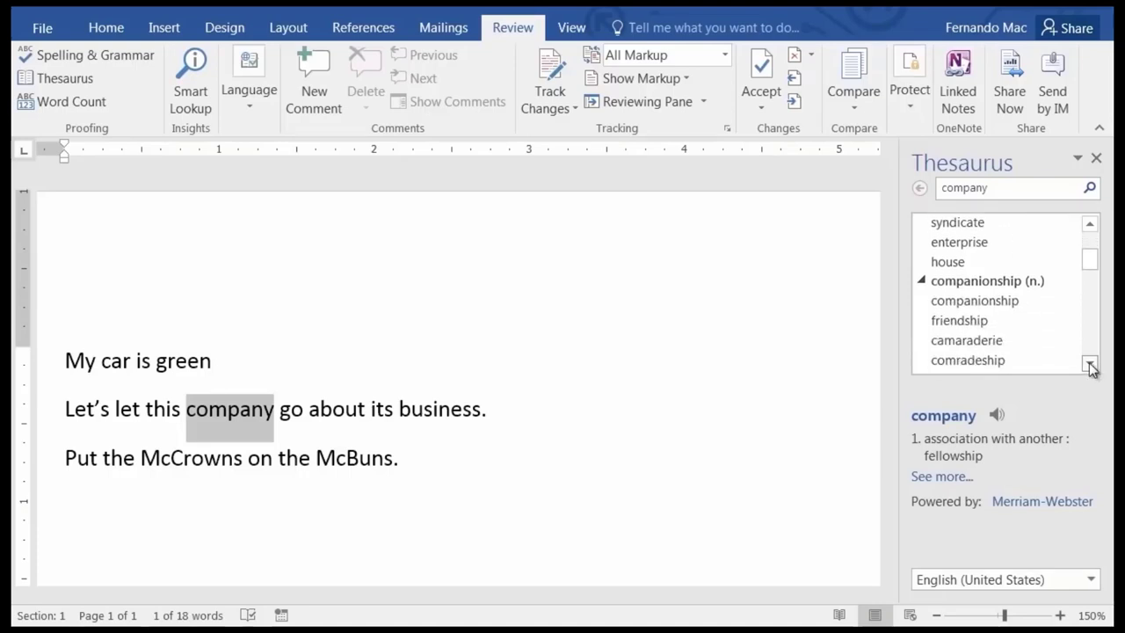
left_click(1090, 365)
left_click(1091, 365)
left_click(1090, 365)
left_click(1090, 365)
left_click(1090, 365)
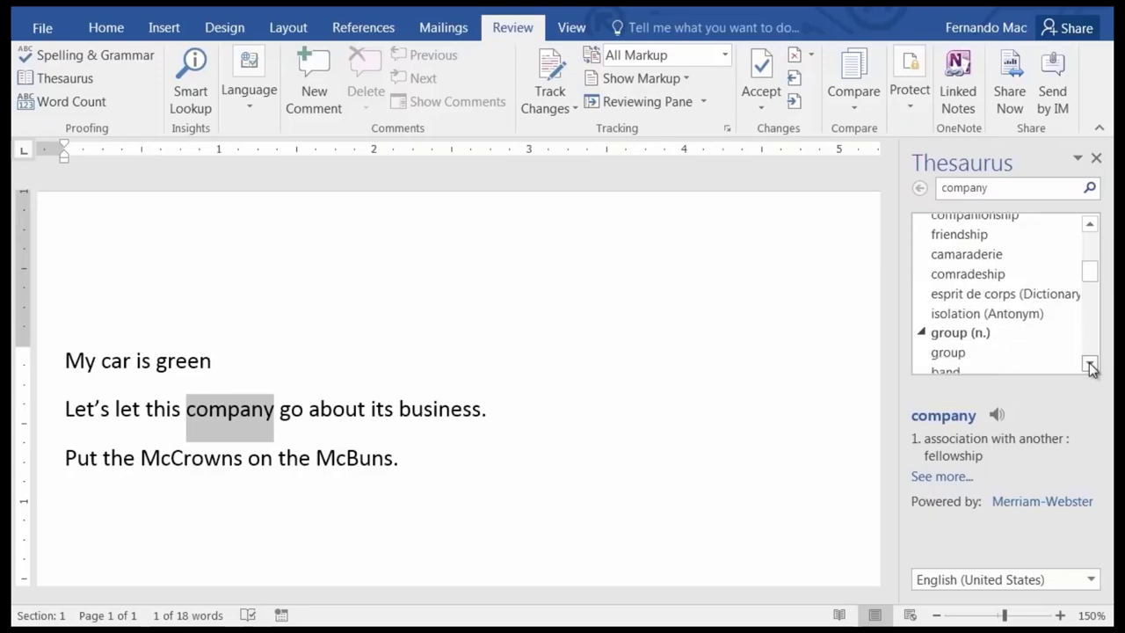
left_click(1090, 364)
left_click(1090, 364)
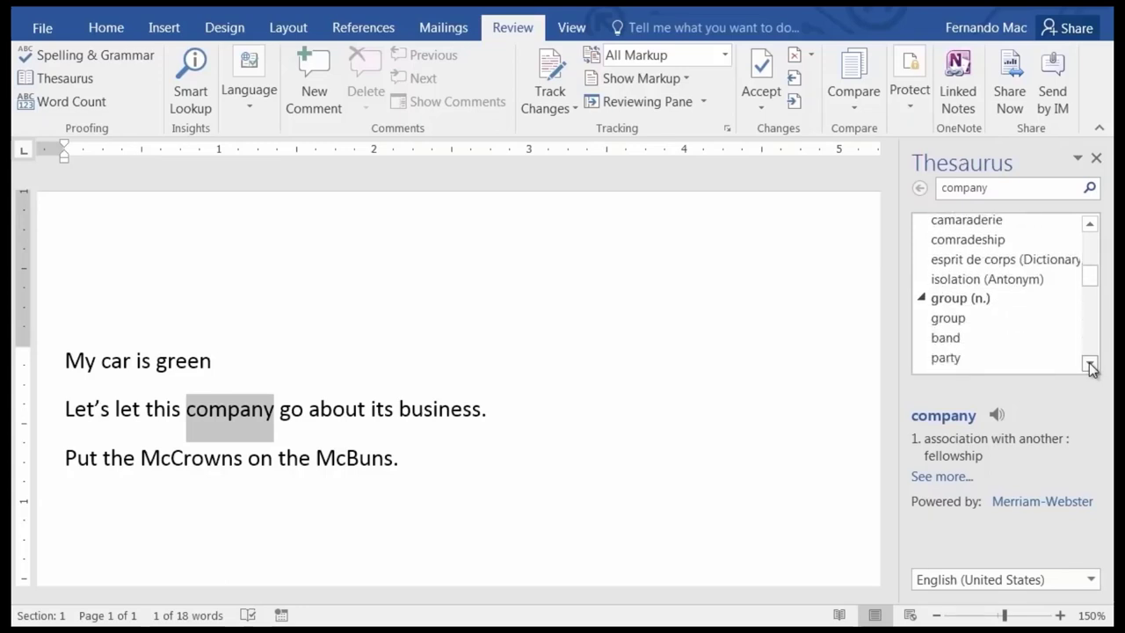
left_click(1090, 365)
left_click(1090, 365)
left_click(1090, 364)
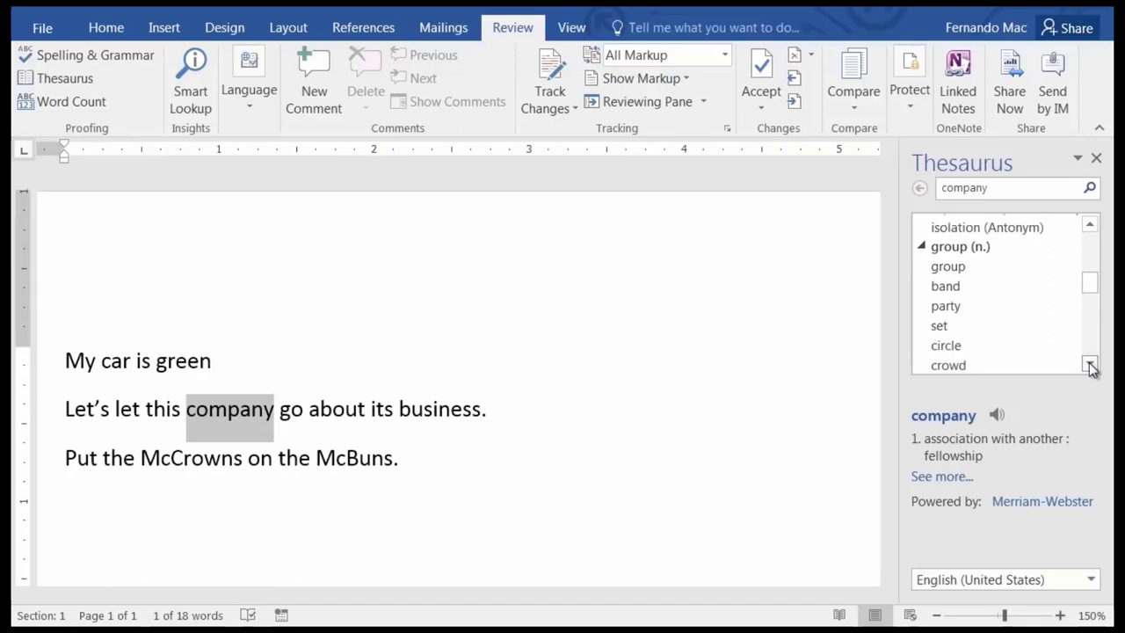
left_click(1091, 365)
left_click(1091, 365)
left_click(1090, 365)
left_click(1090, 365)
left_click(1090, 365)
left_click(1090, 365)
left_click(1090, 365)
left_click(1090, 365)
left_click(1090, 365)
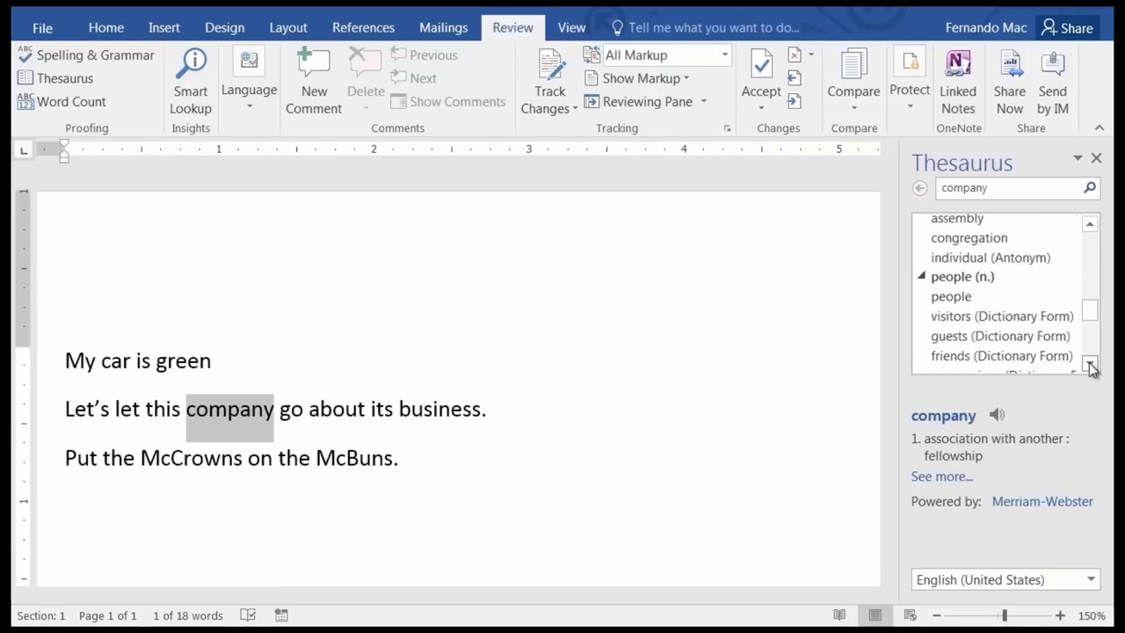
left_click(1091, 365)
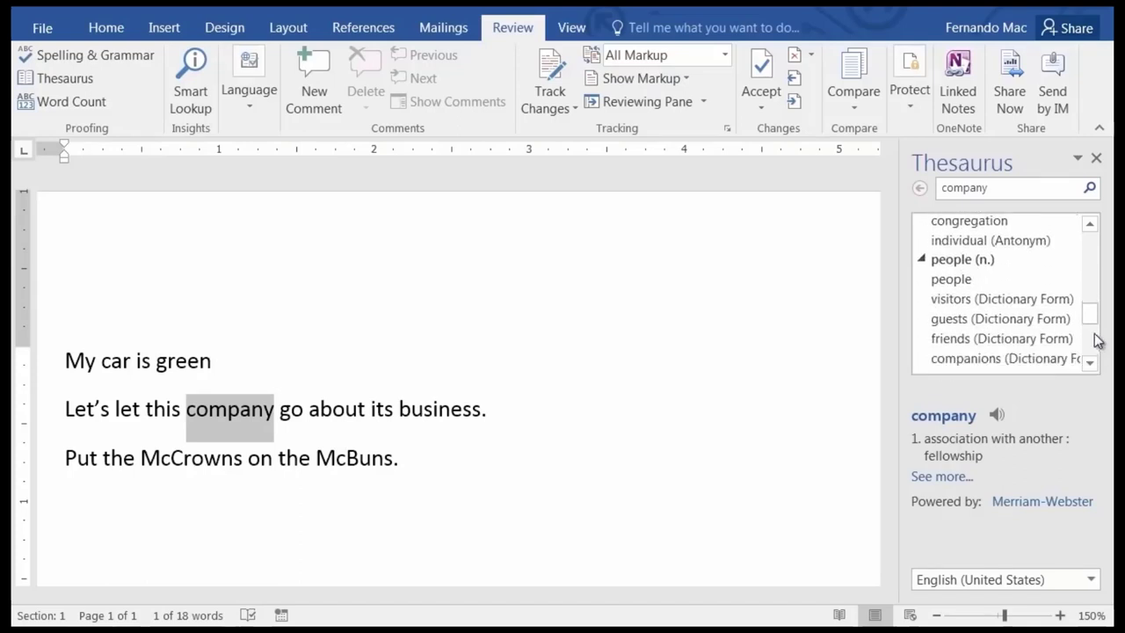
left_click_drag(1090, 315, 1097, 223)
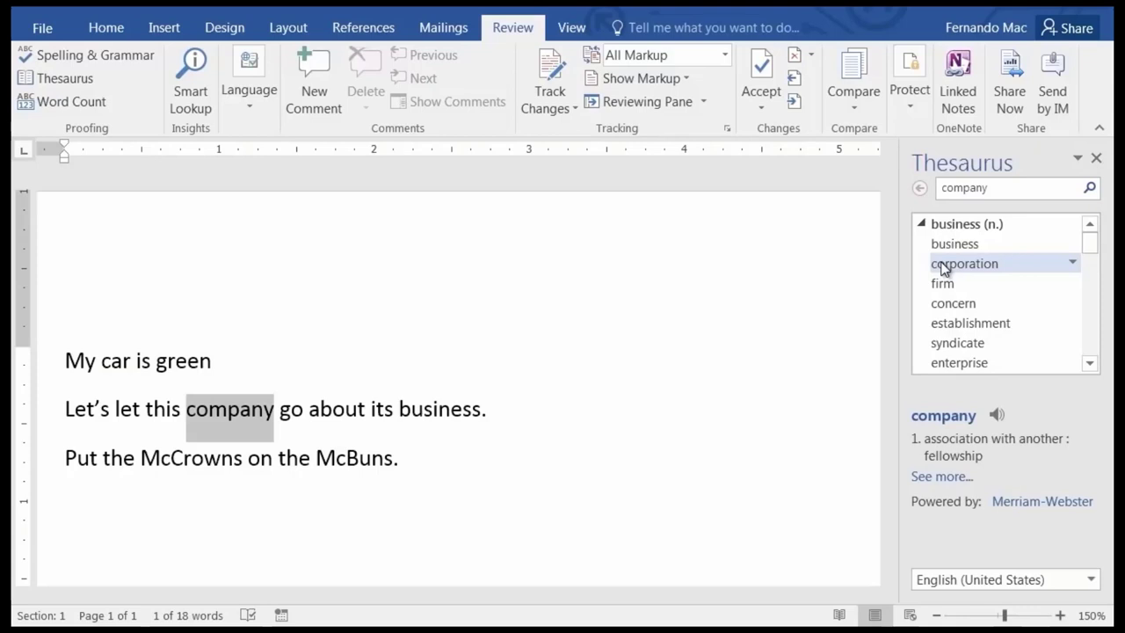
Insert the Thesaurus synonym 'corporation' in place of 'company'.
left_click(942, 265)
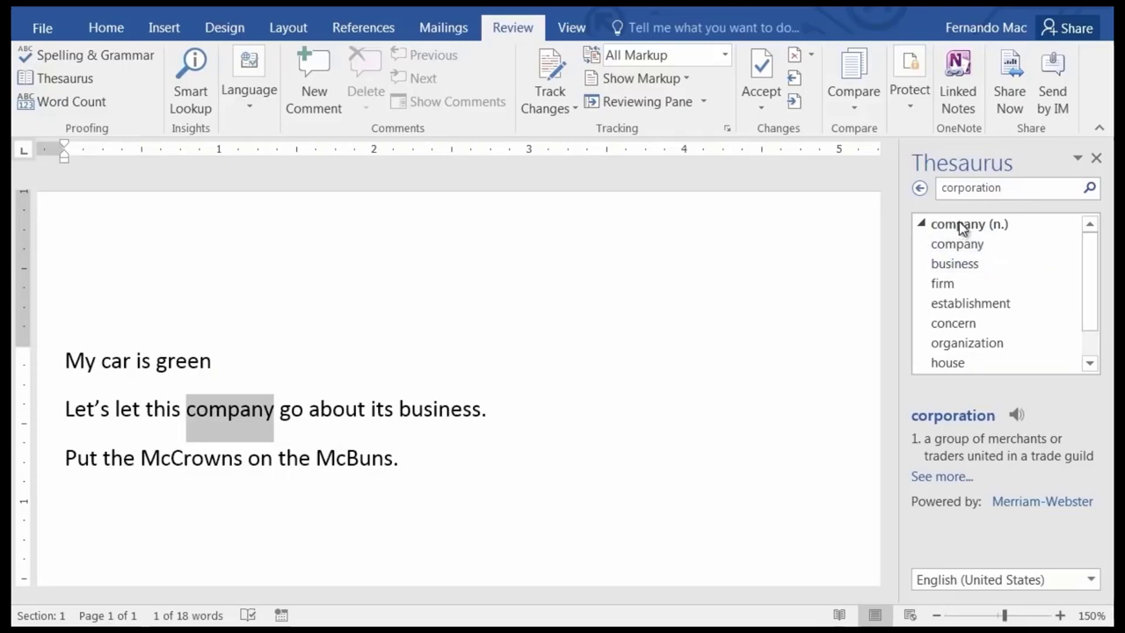
left_click(920, 188)
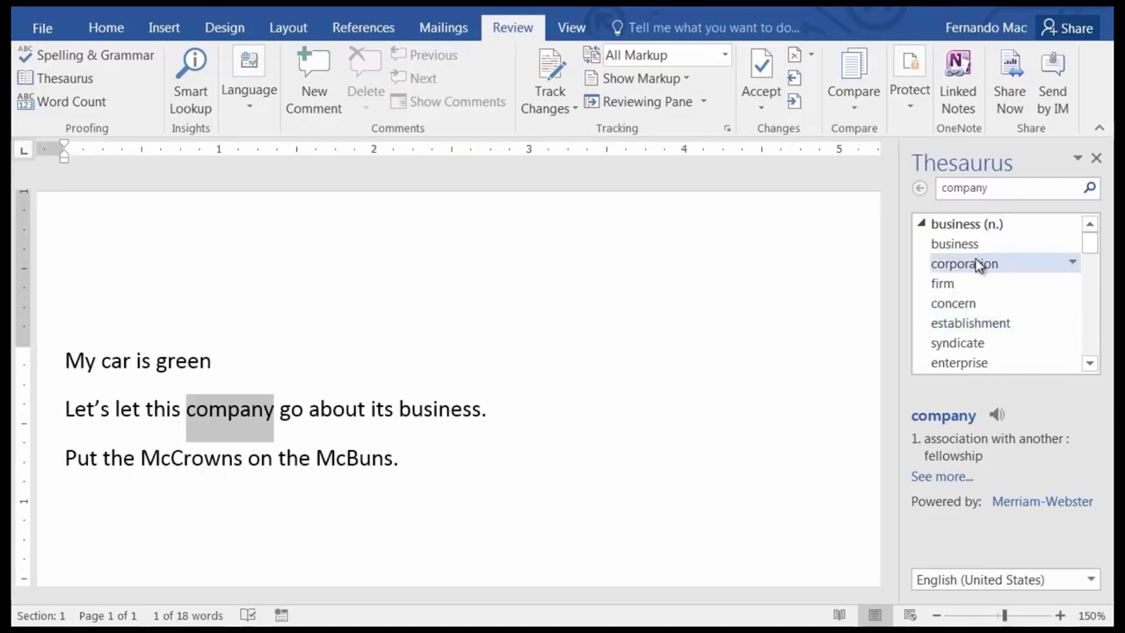
left_click(1072, 263)
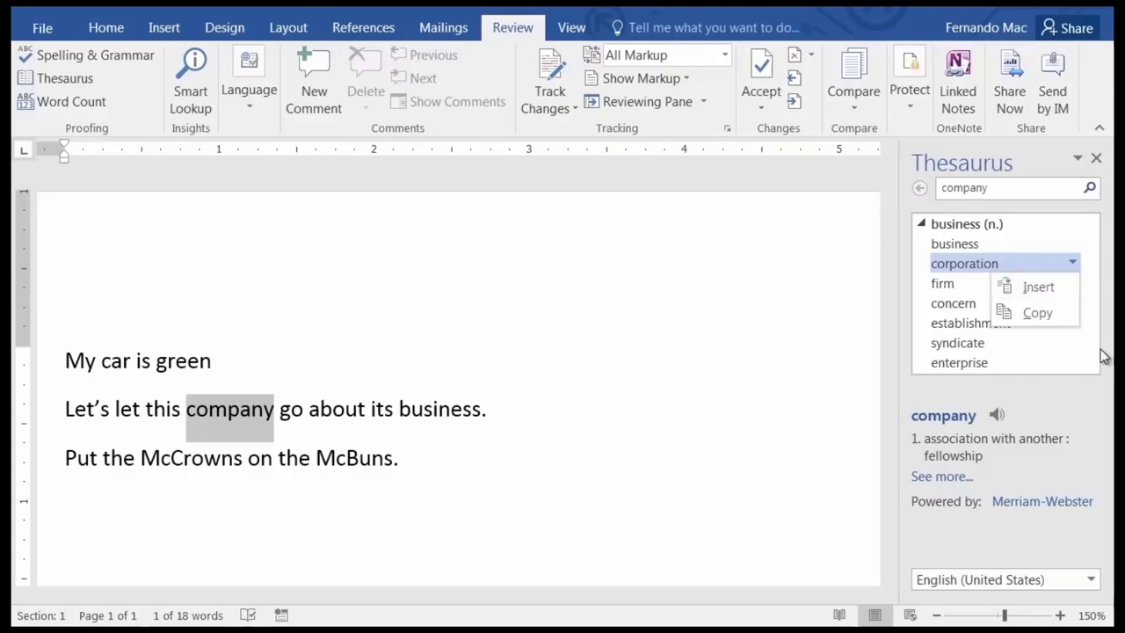
left_click(1034, 286)
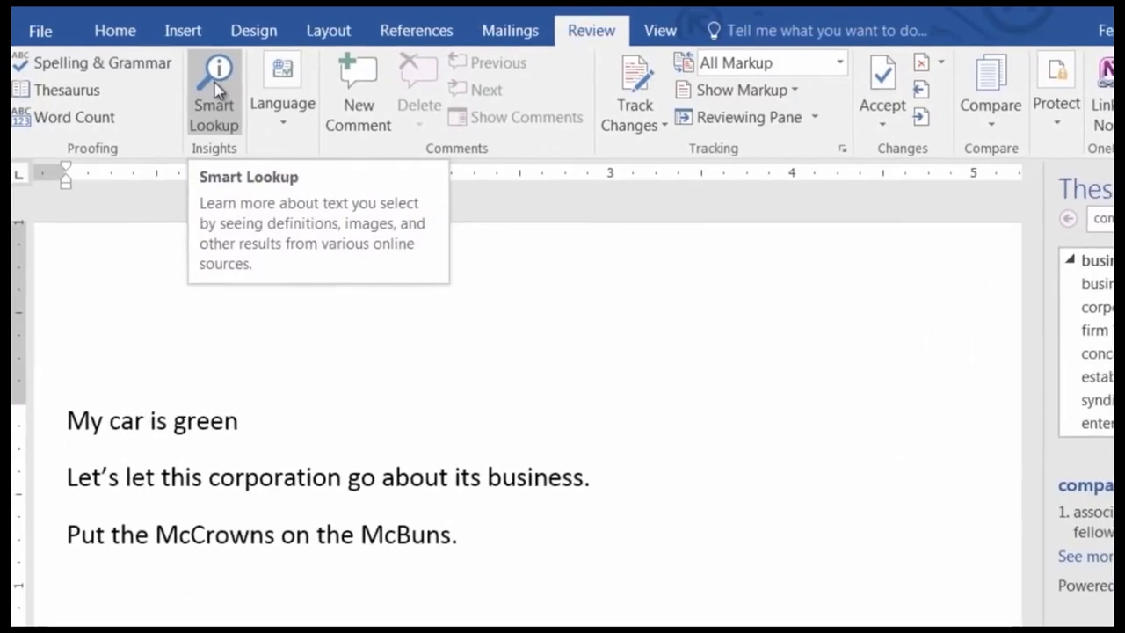
Overtype 'car' in the first sentence with 'Mercedes', making it 'My Mercedes is green'.
key("End")
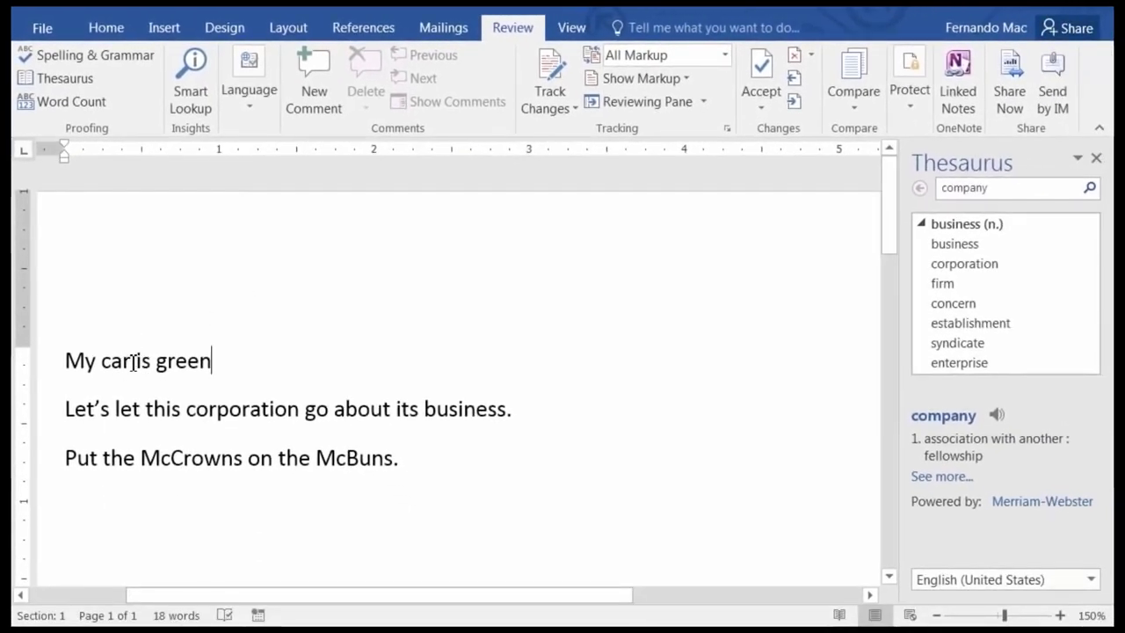
left_click_drag(131, 362, 110, 367)
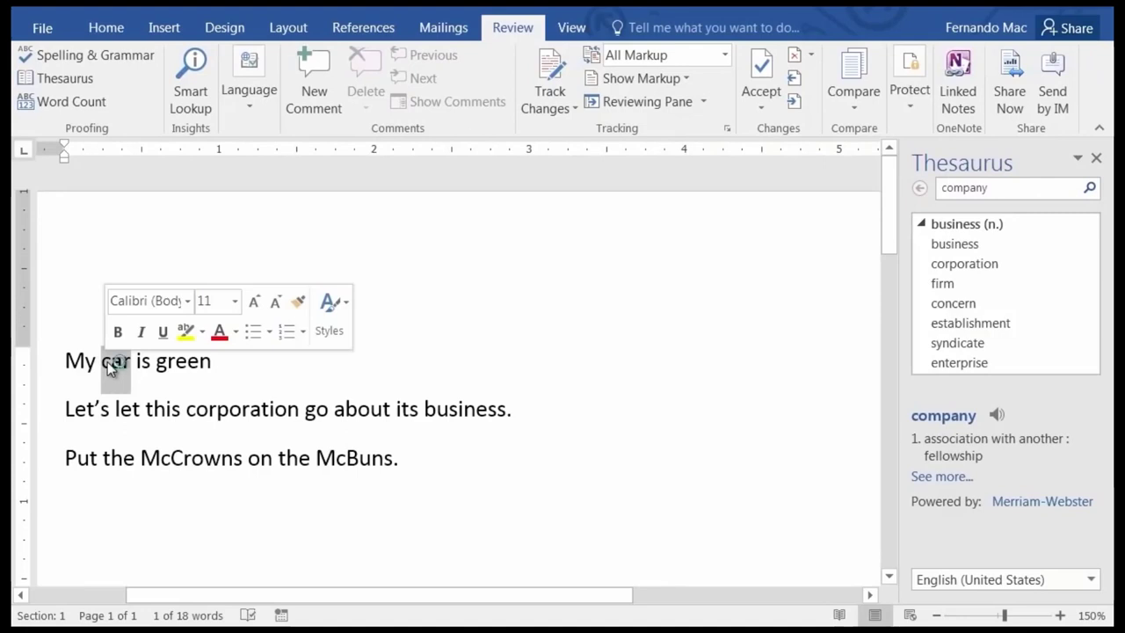
type("Merced")
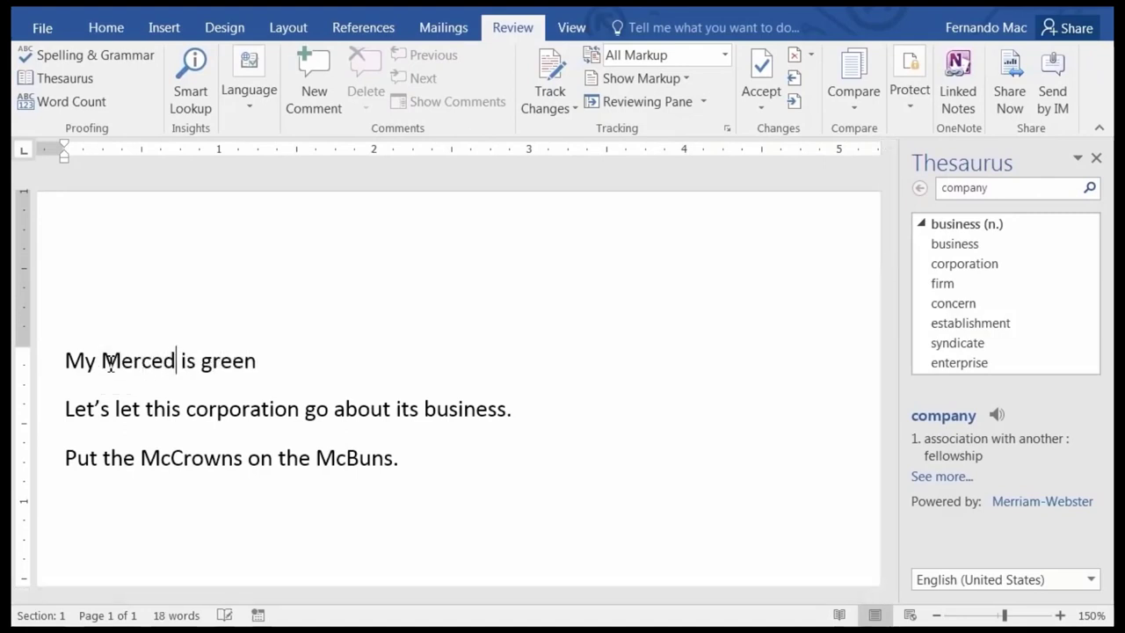
type("es")
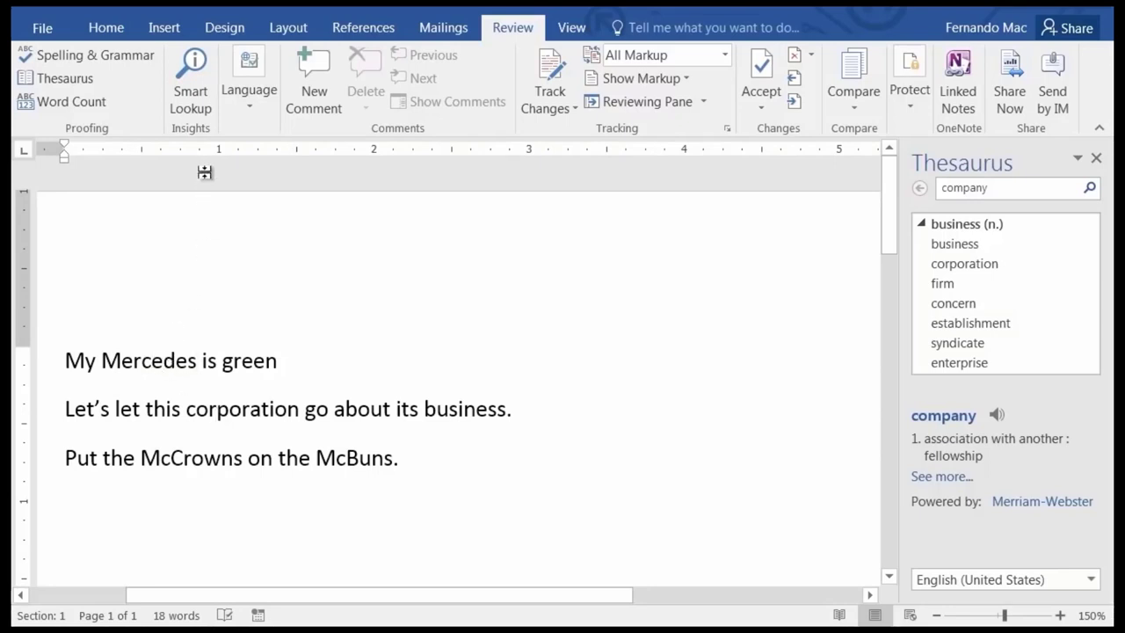
left_click(150, 359)
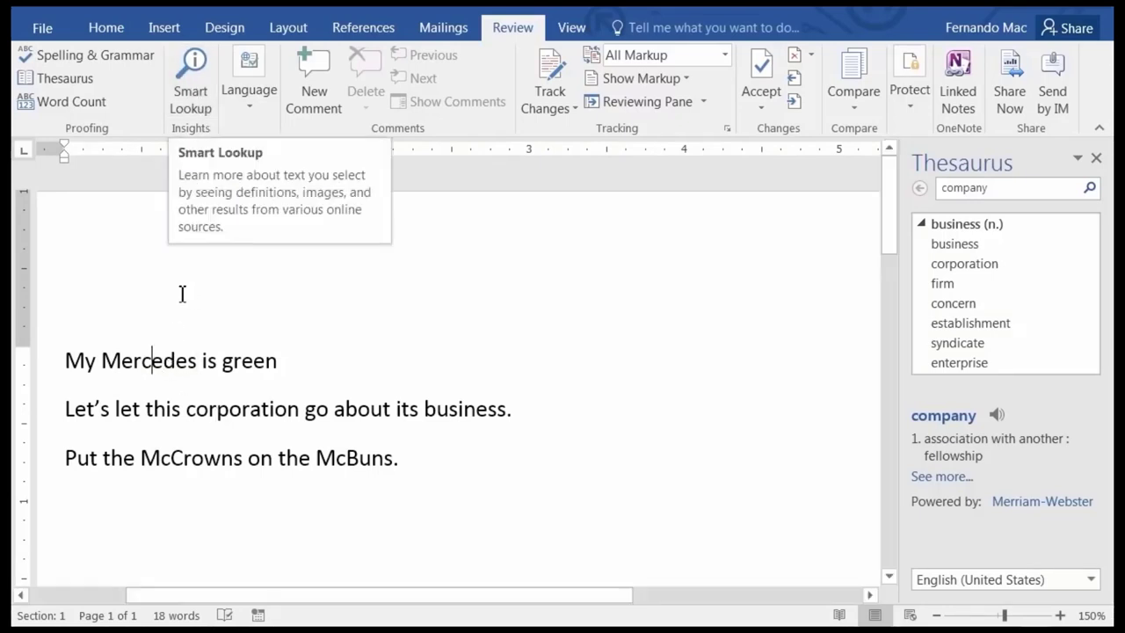
right_click(169, 375)
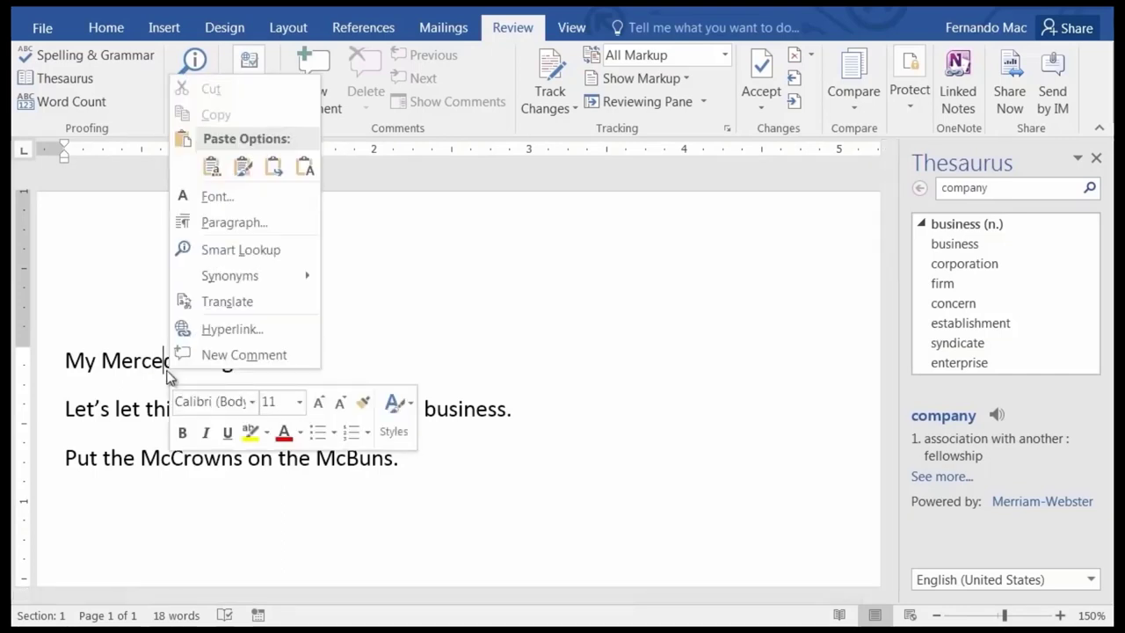
left_click(391, 230)
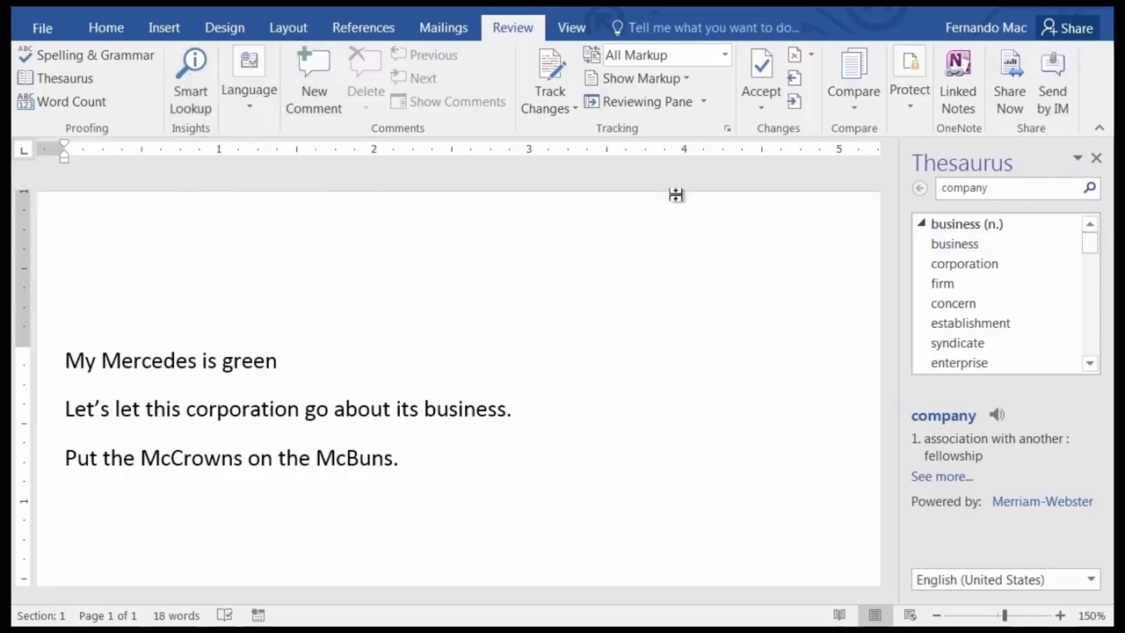
Smart Lookup 'Mercedes', view its Define and Explore results, then close the Insights and Thesaurus panes.
left_click(185, 73)
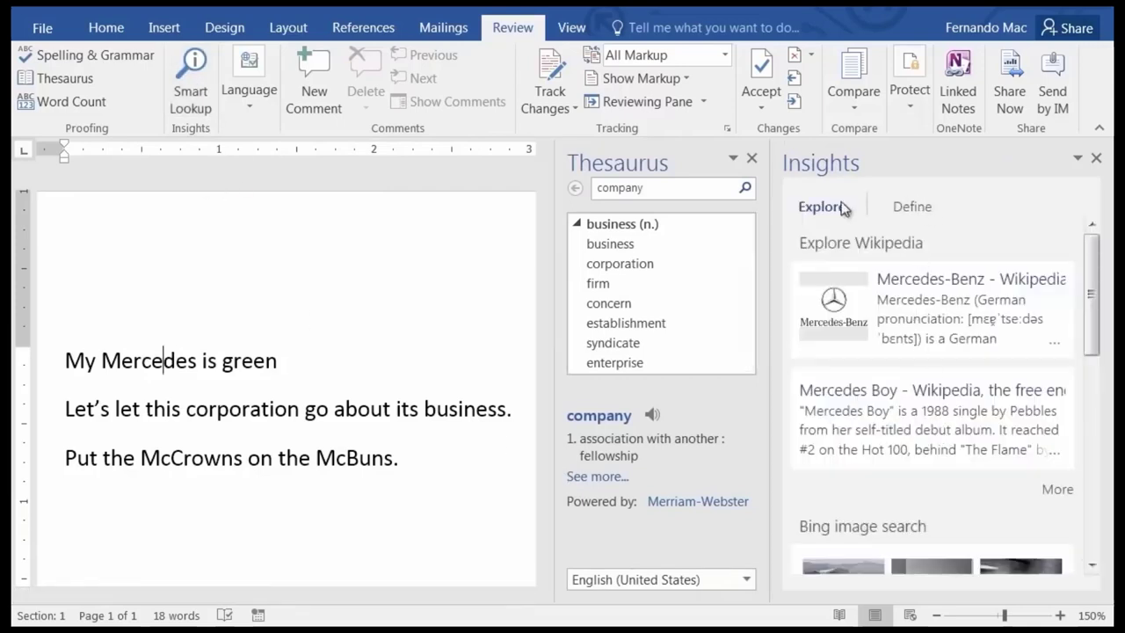
left_click(909, 208)
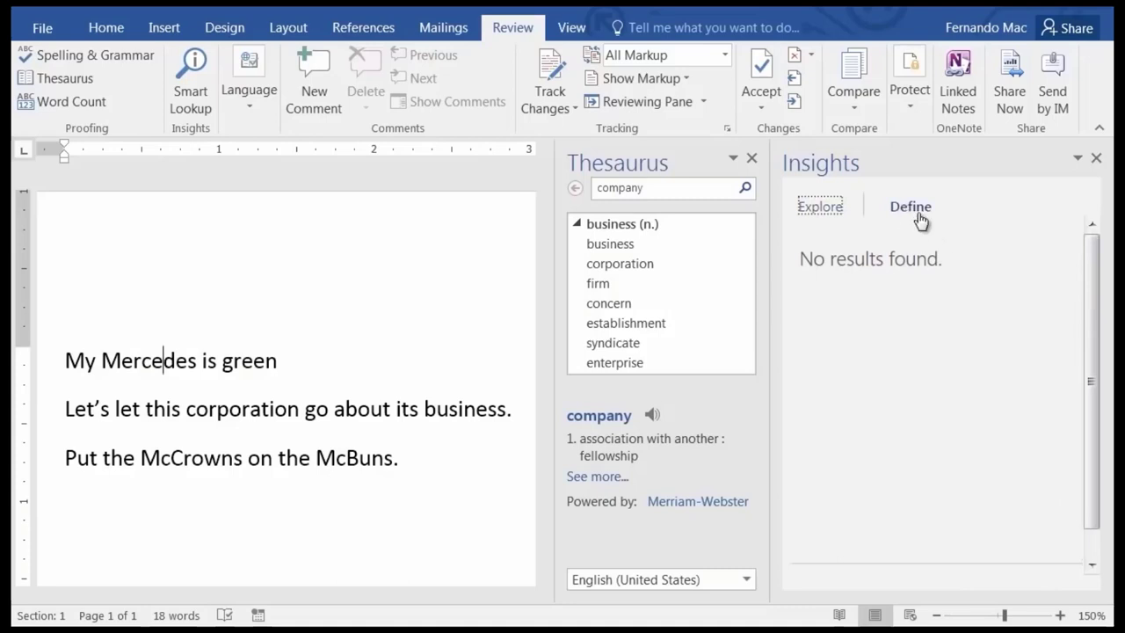
left_click(820, 211)
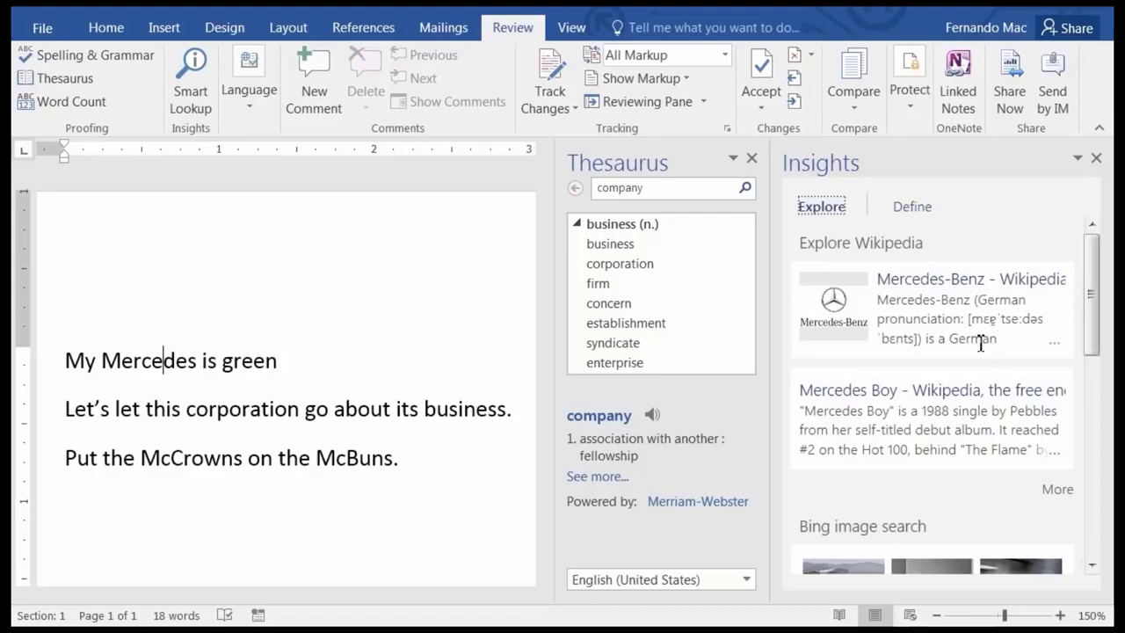
left_click(1093, 567)
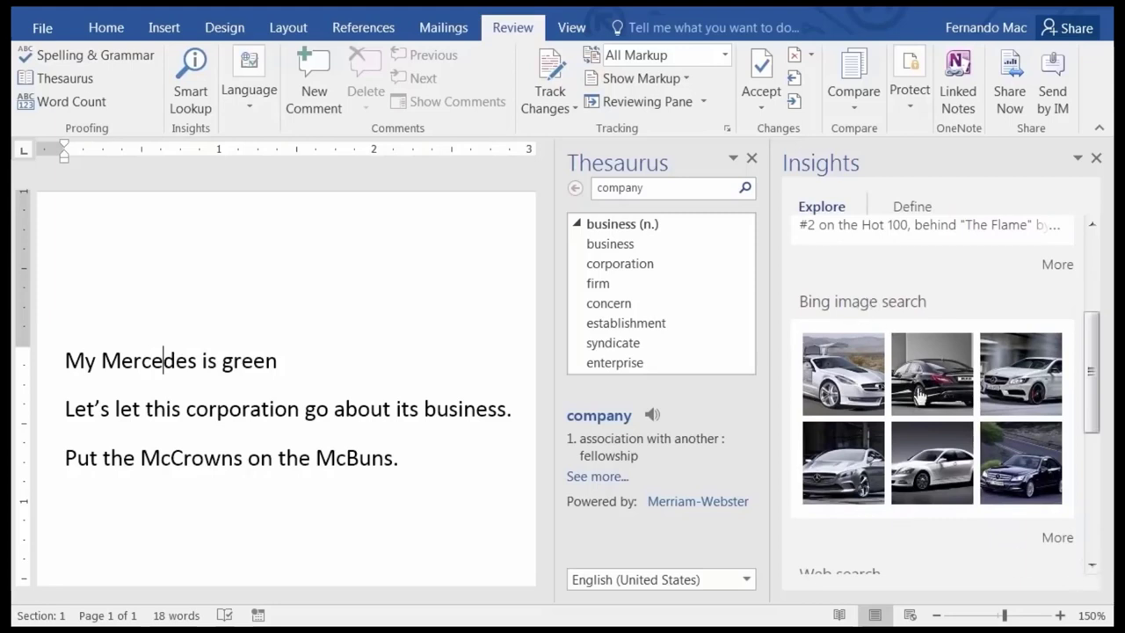
left_click(1092, 568)
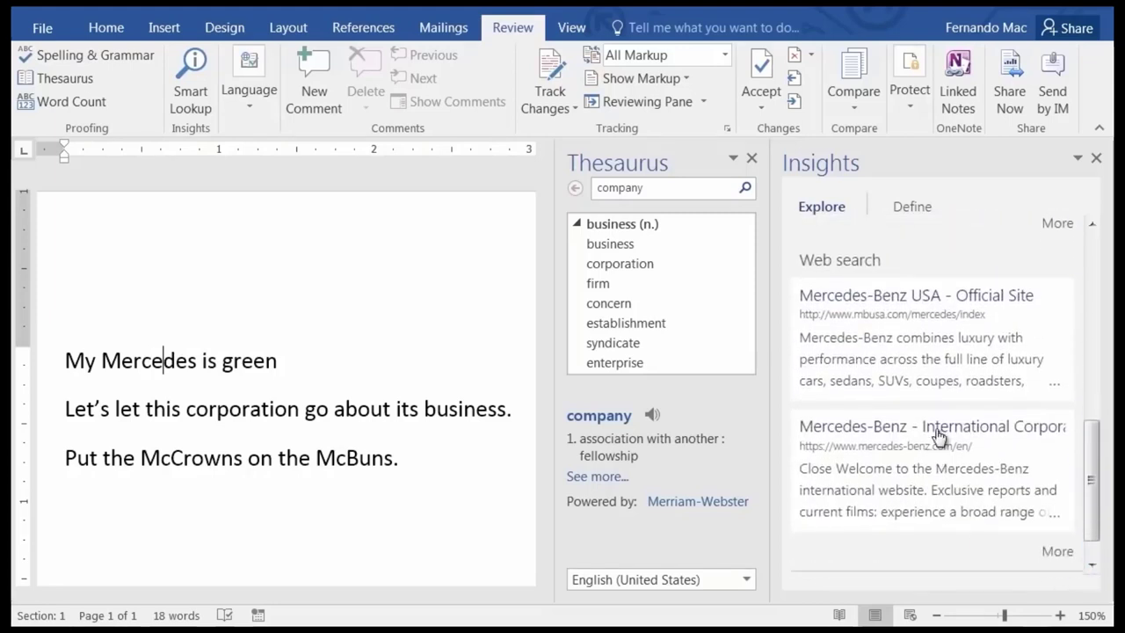
left_click(1090, 569)
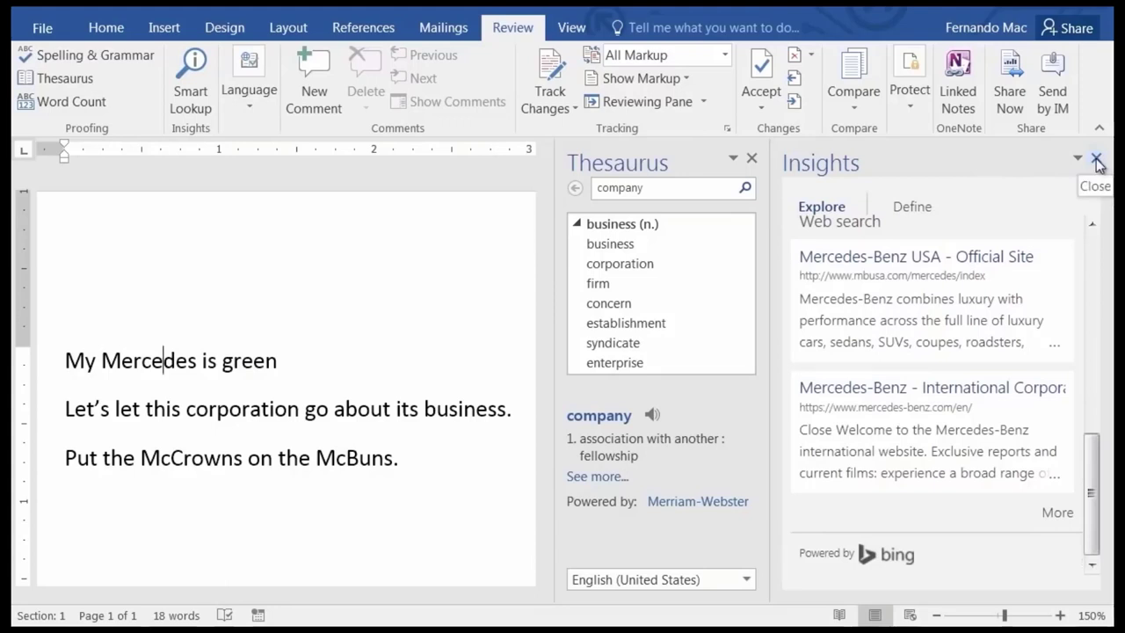
left_click(1097, 160)
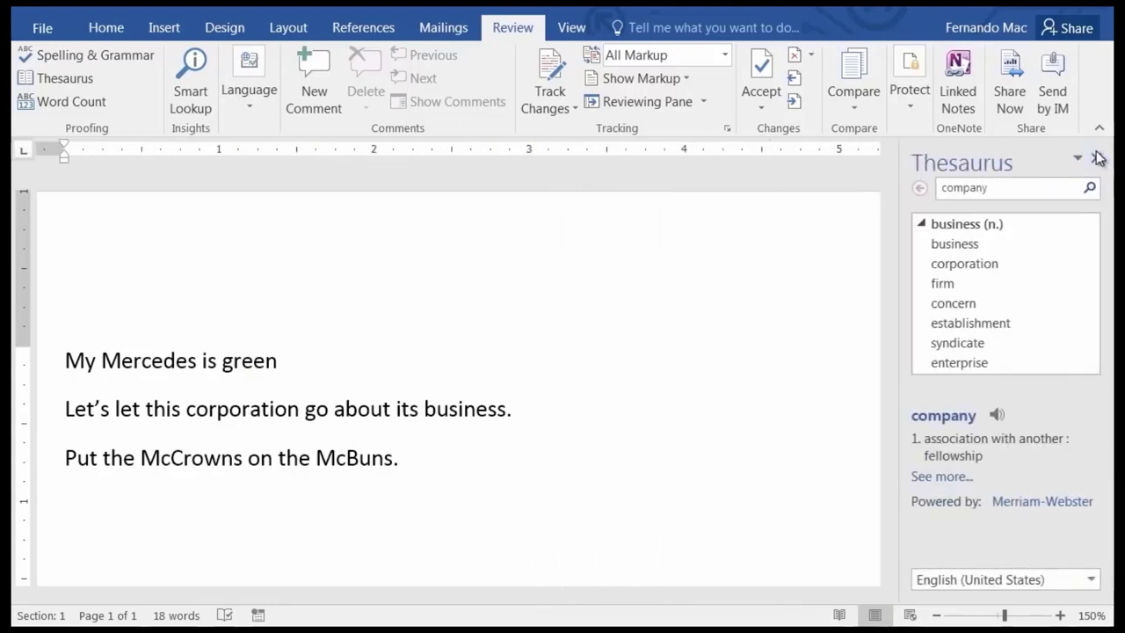
left_click(1097, 158)
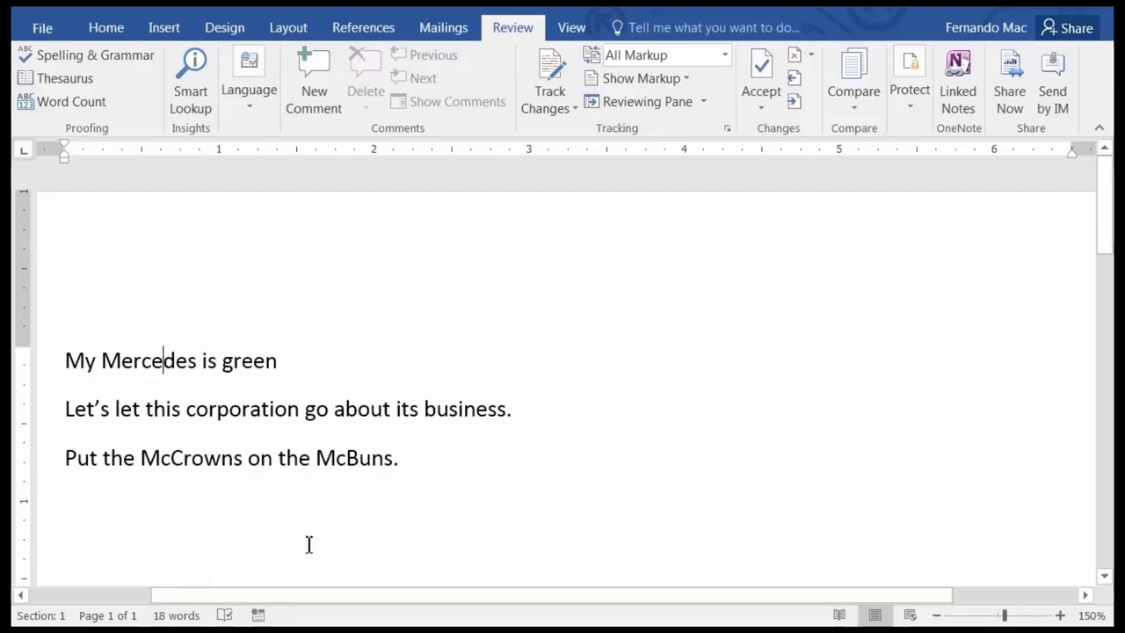
Add a new line 'I went to the store and I bought a Mercedes.', letting AutoCorrect fix 'teh' and 'adn'.
left_click(428, 459)
key("Return")
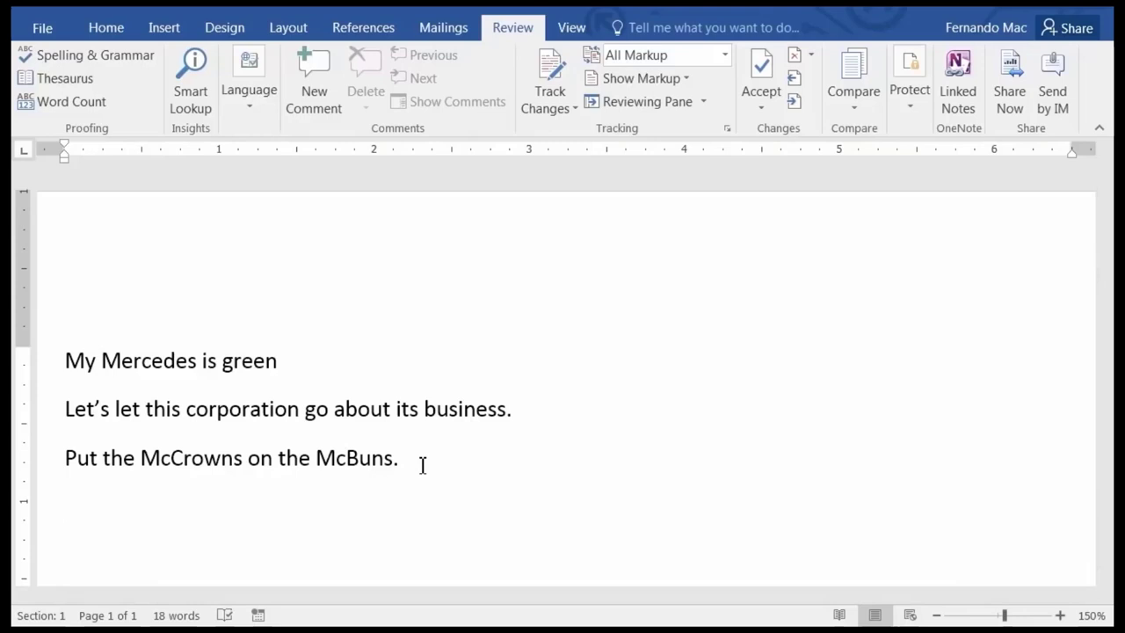
type("I went to ")
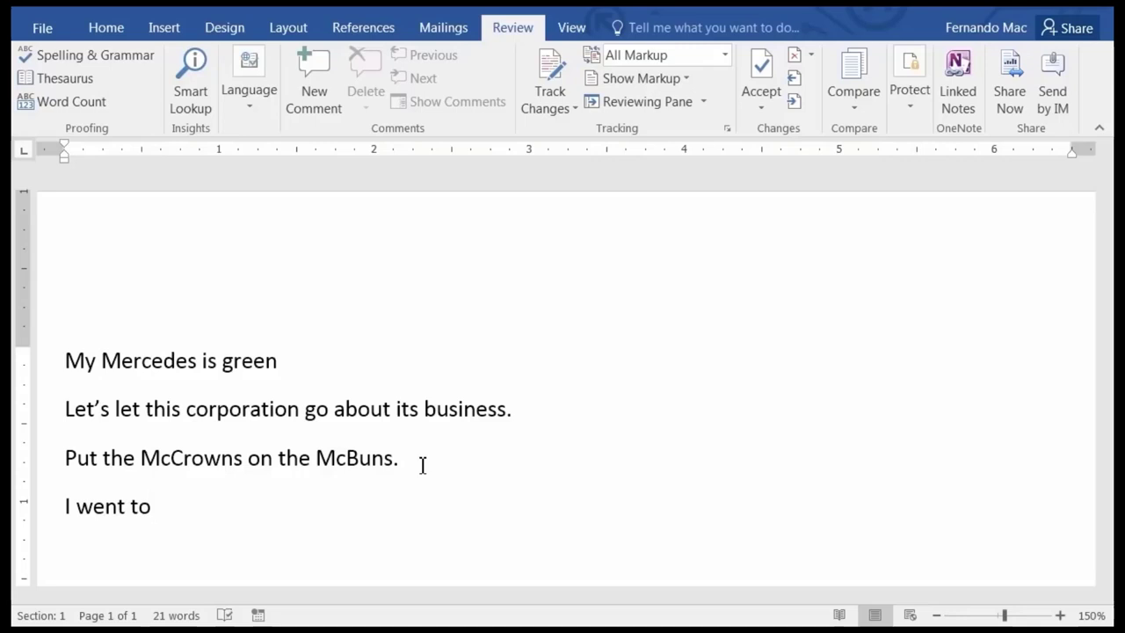
type("teh")
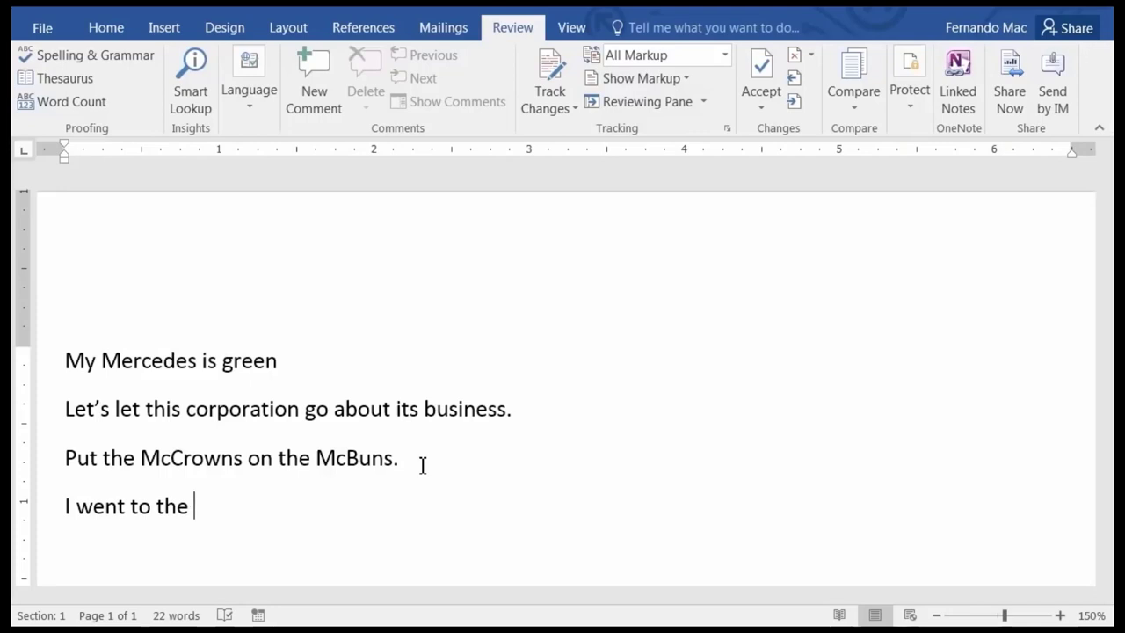
type("store ad")
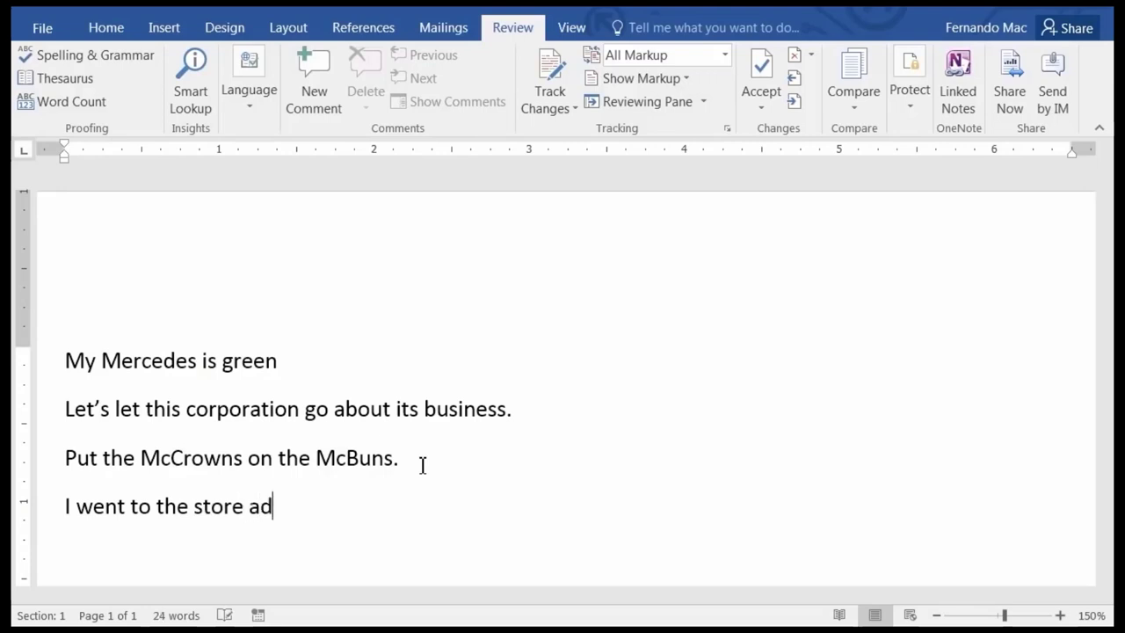
type("n ")
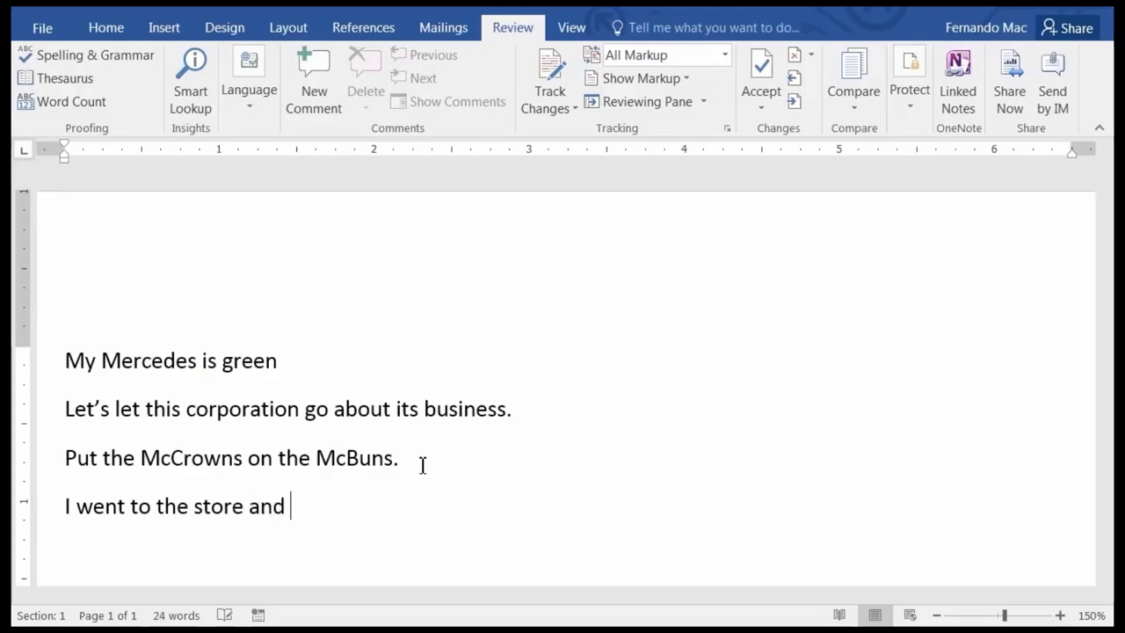
type("I bou")
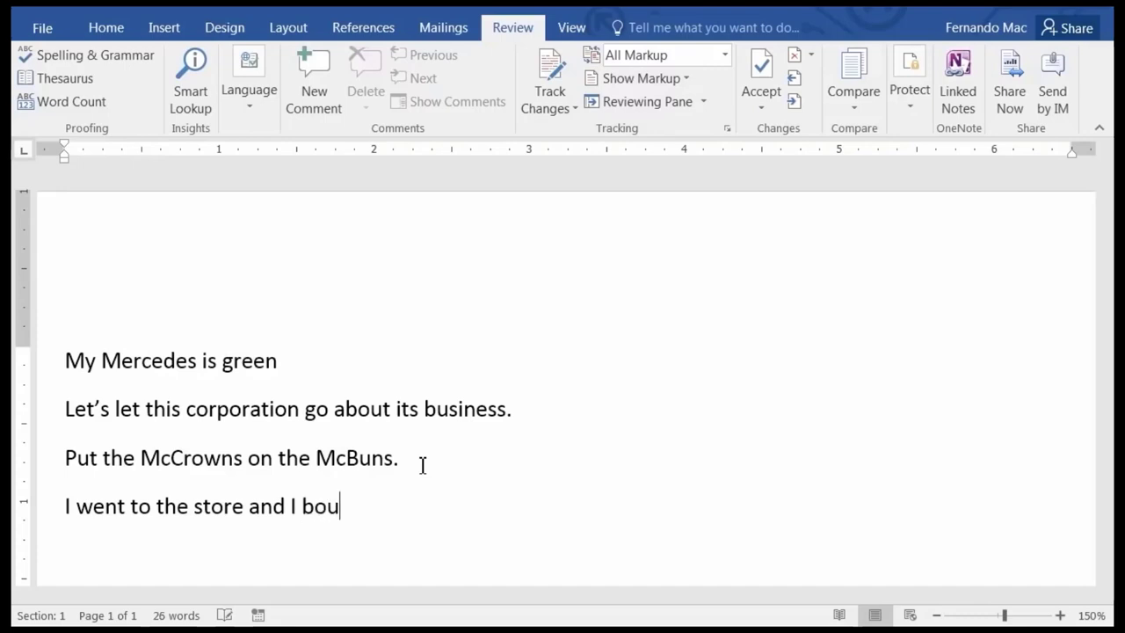
type("ght a Mercede")
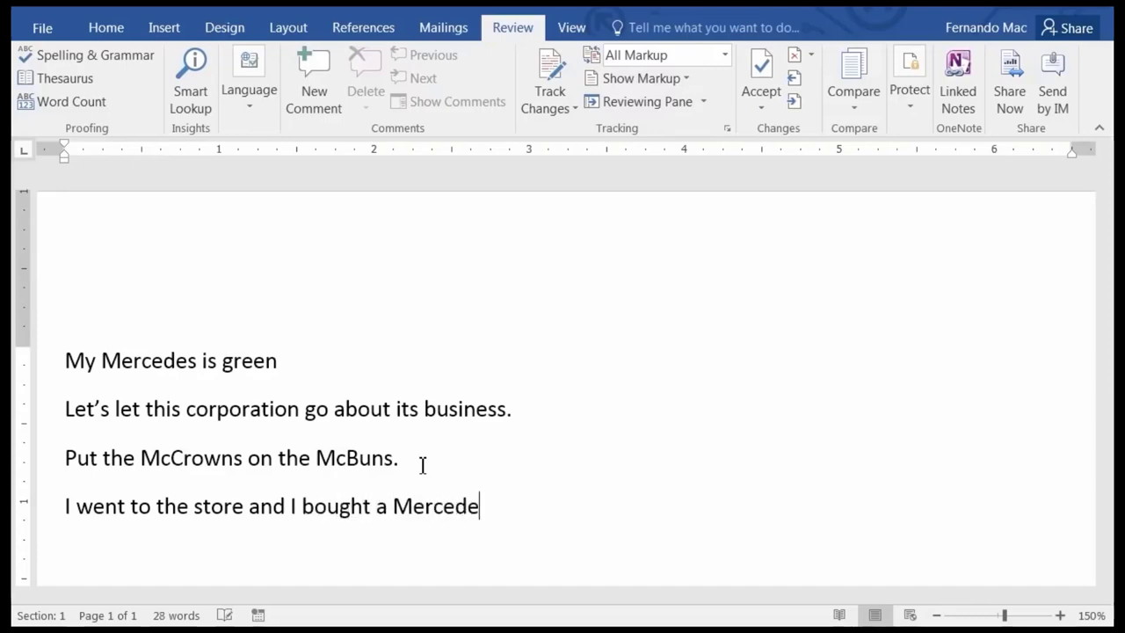
type("s.")
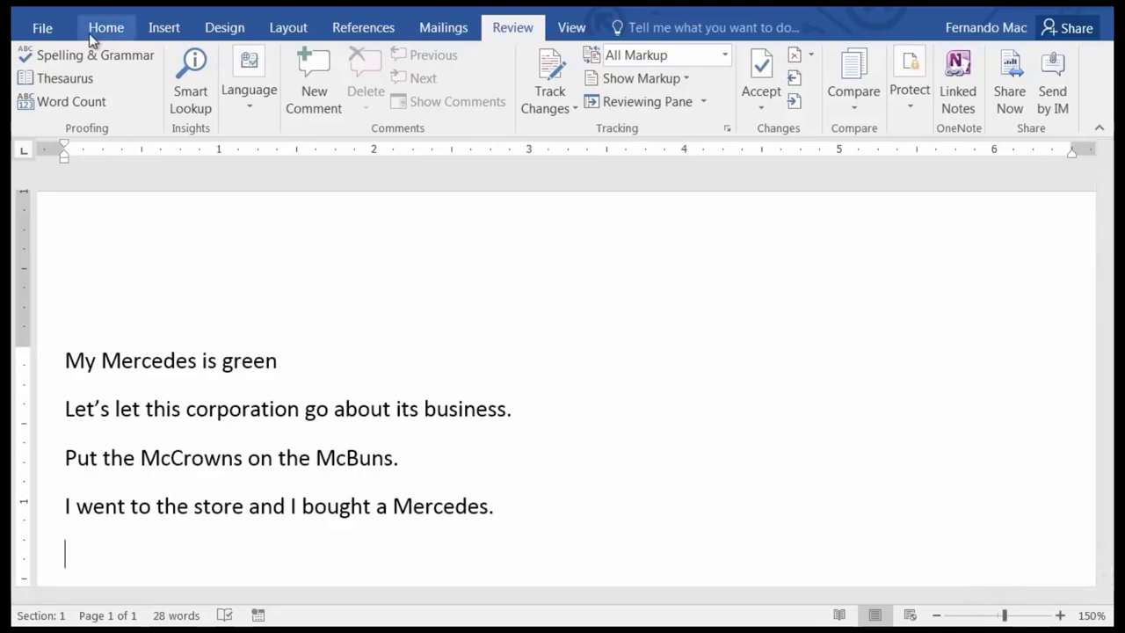
Open the AutoCorrect dialog from Word Options' Proofing settings to show the replace-as-you-type list.
left_click(42, 30)
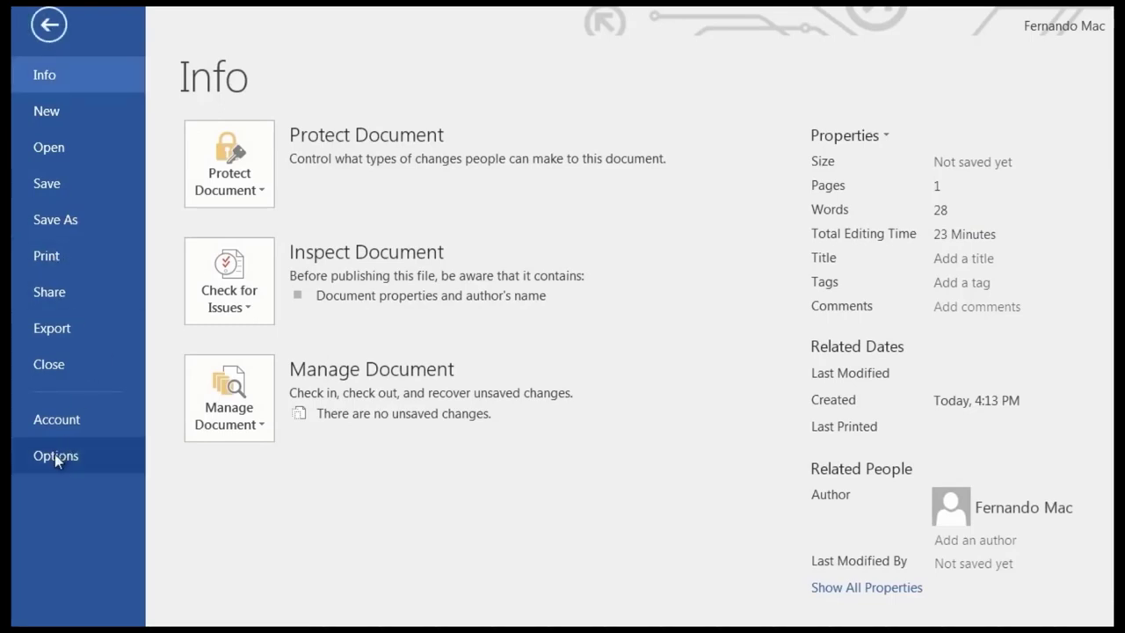
key("Escape")
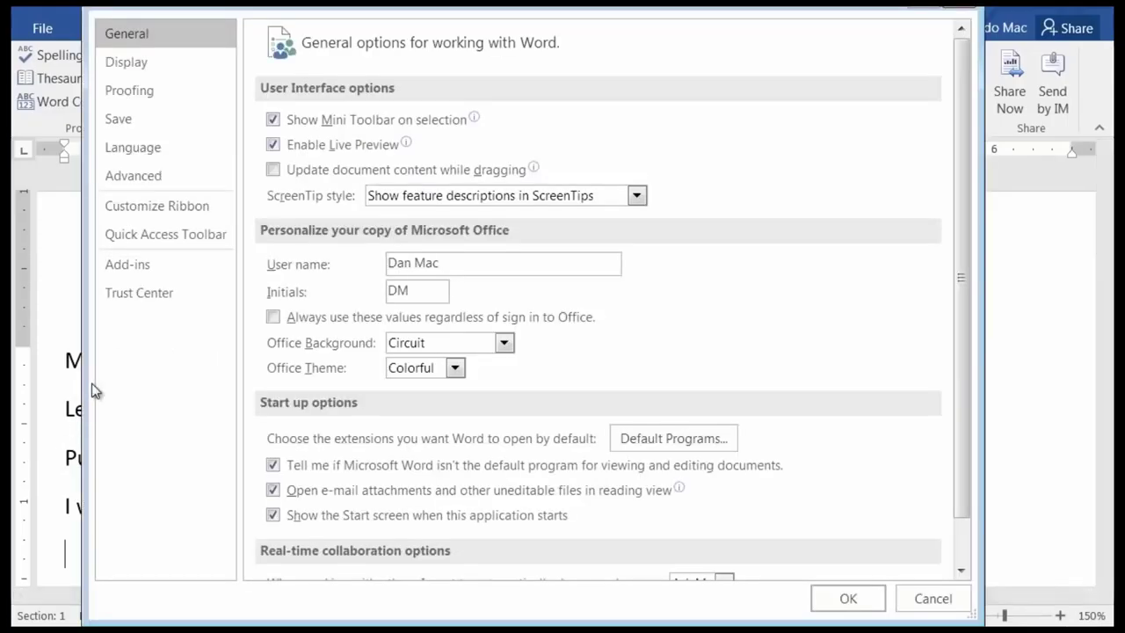
left_click(140, 90)
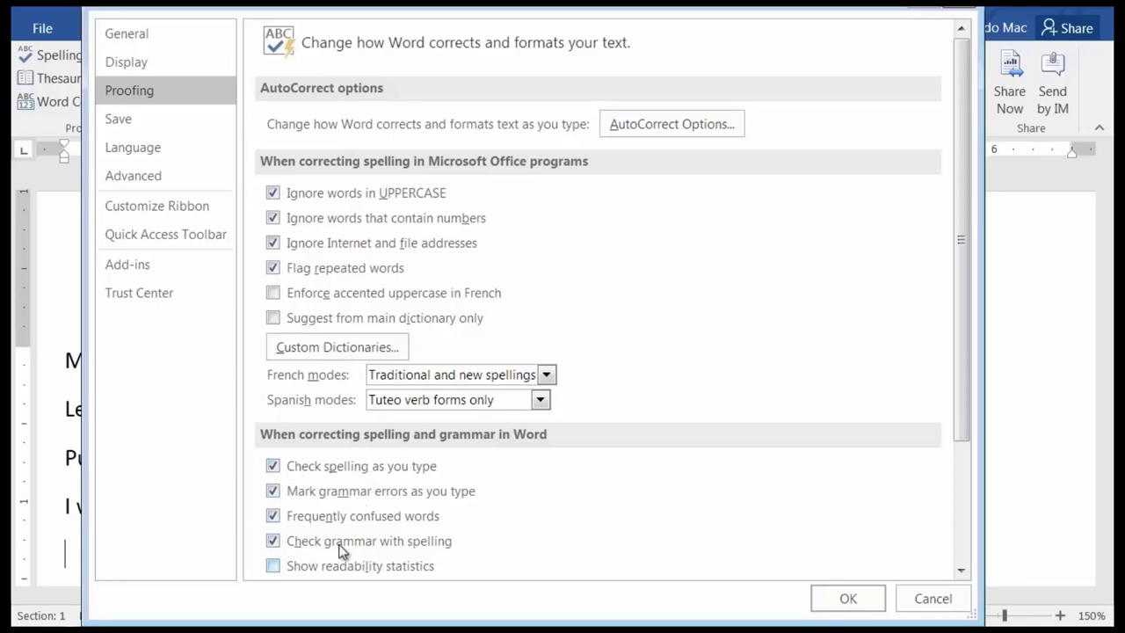
left_click(662, 122)
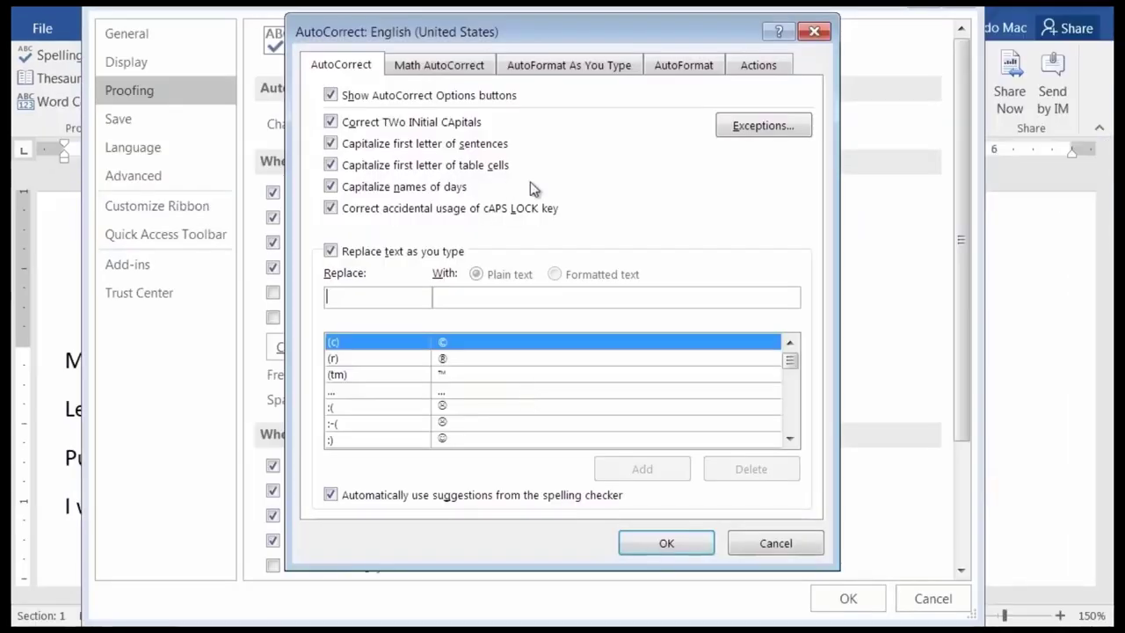
left_click(888, 496)
left_click_drag(791, 440, 790, 440)
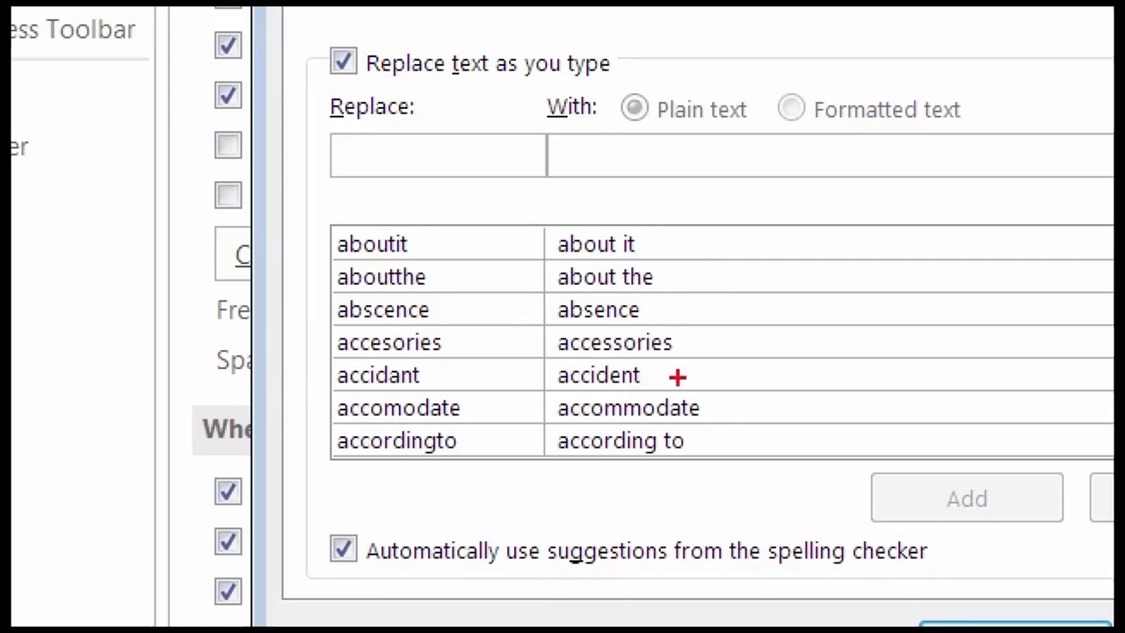
mouse_move(425, 141)
left_mouse_down()
mouse_move(380, 142)
mouse_move(450, 167)
mouse_move(513, 163)
mouse_move(479, 146)
mouse_move(410, 139)
left_mouse_up()
mouse_move(737, 129)
left_mouse_down()
mouse_move(631, 123)
mouse_move(719, 183)
mouse_move(737, 130)
left_mouse_up()
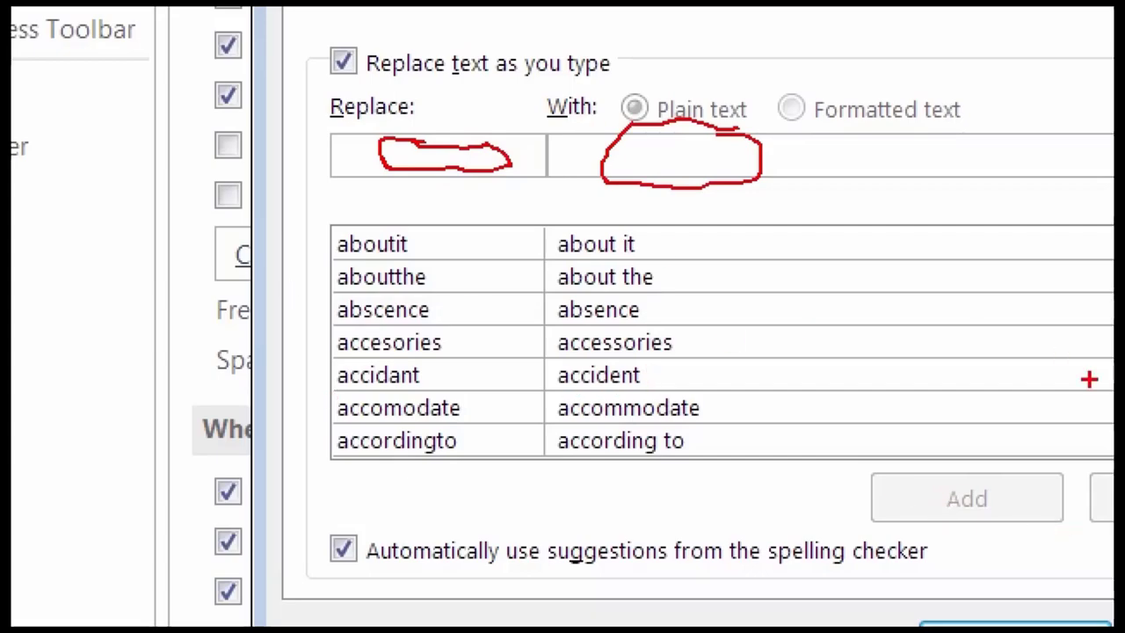
key("Escape")
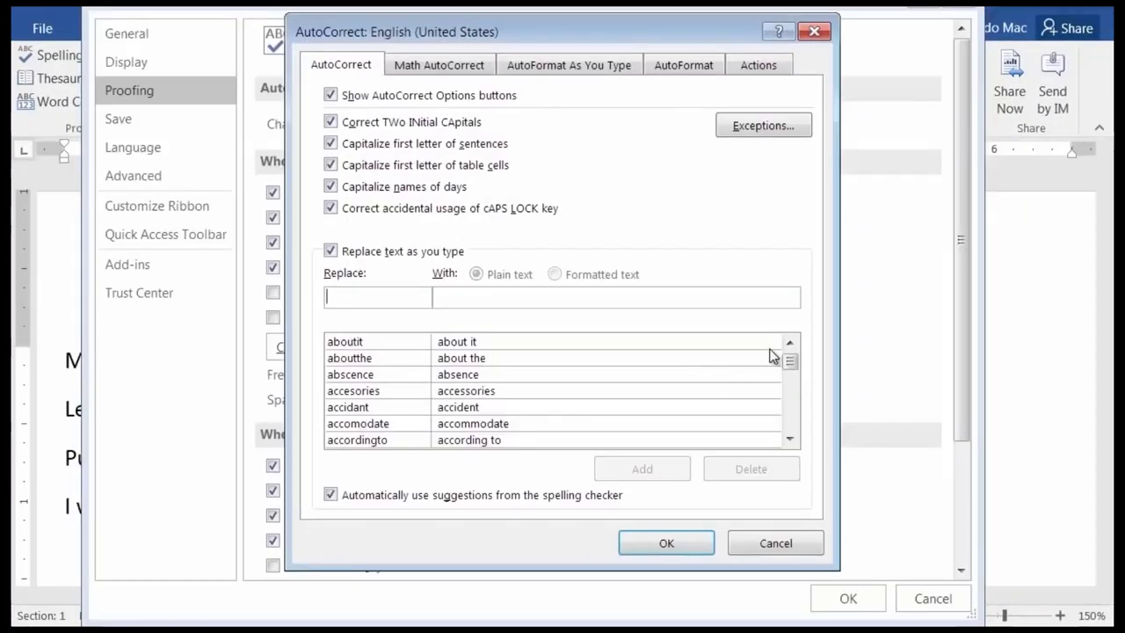
scroll(791, 358, "up", 10)
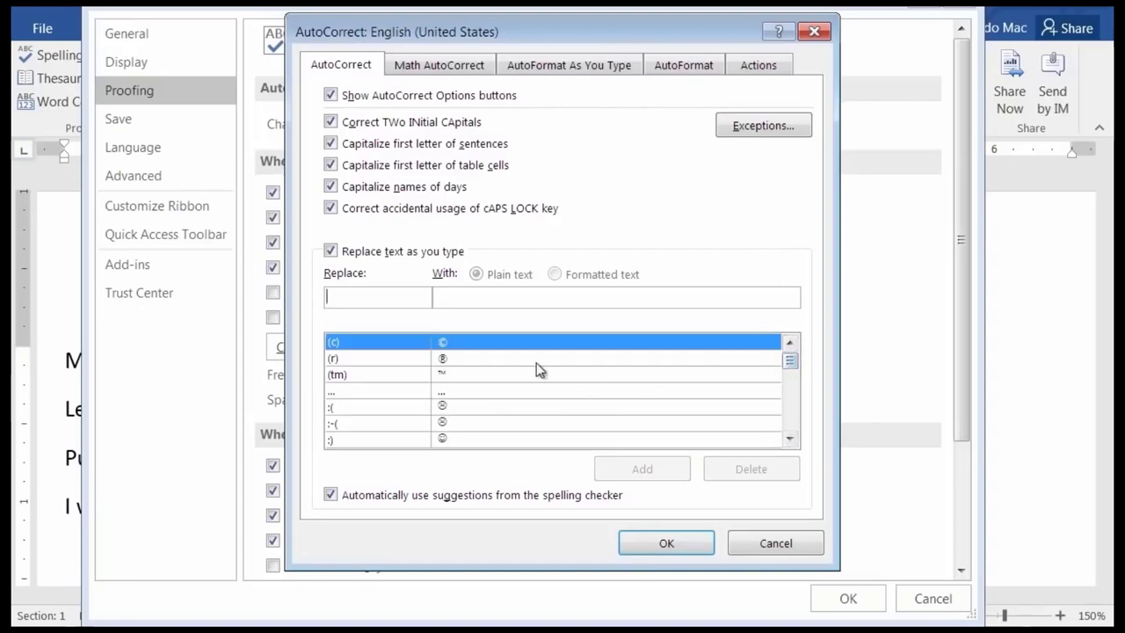
key("ctrl+1")
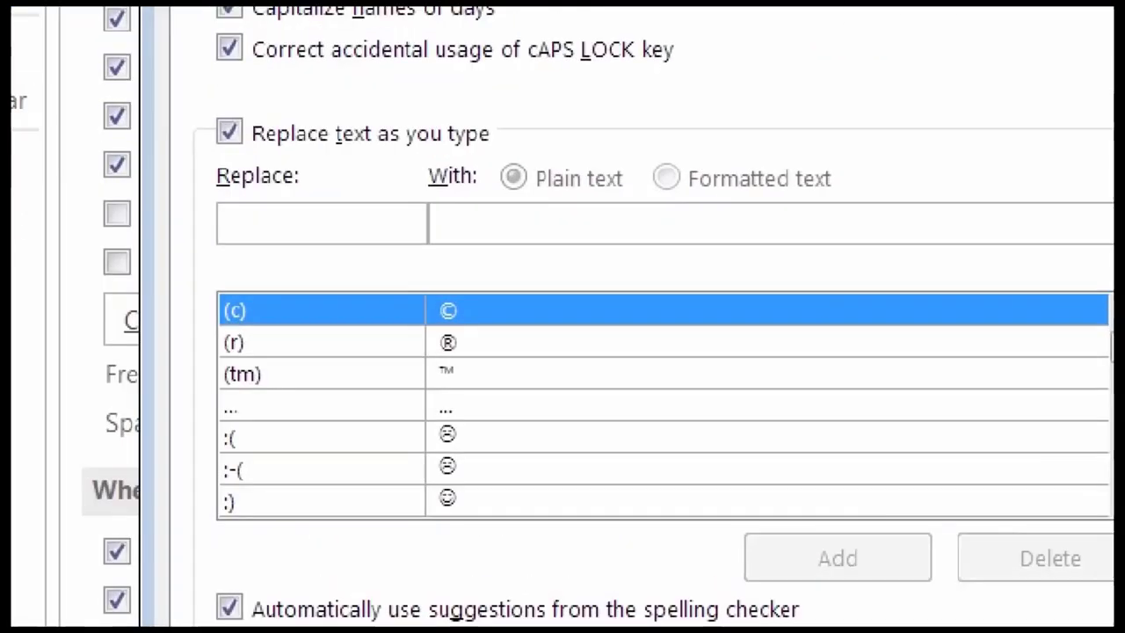
left_click(507, 347)
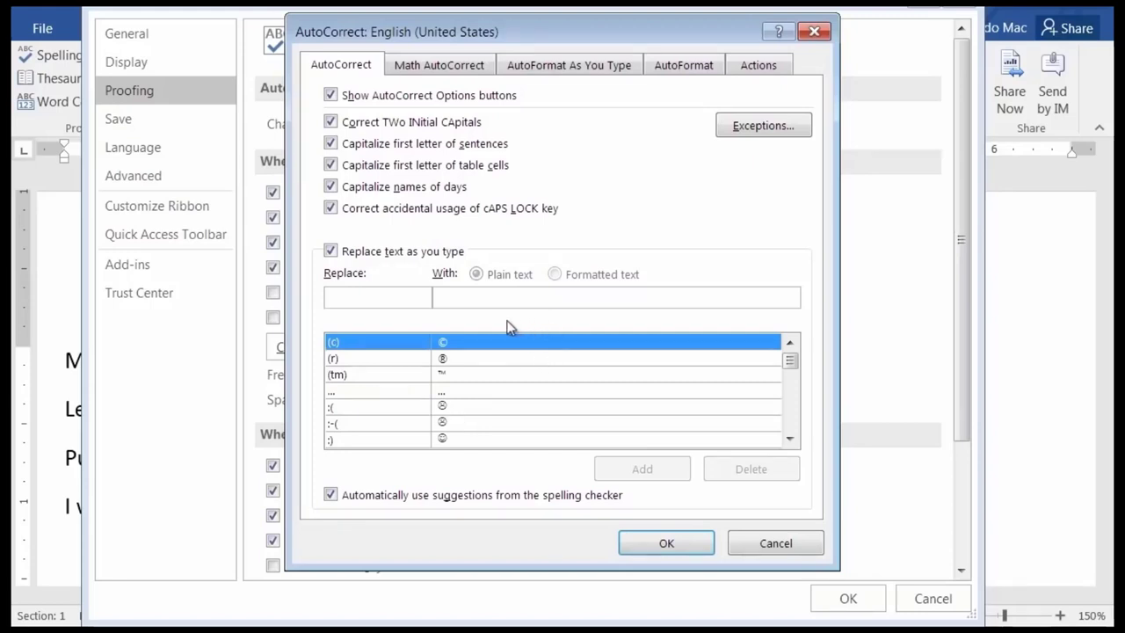
Add an AutoCorrect entry replacing 'drk' with the doctor's full name, then OK both dialogs.
left_click(385, 300)
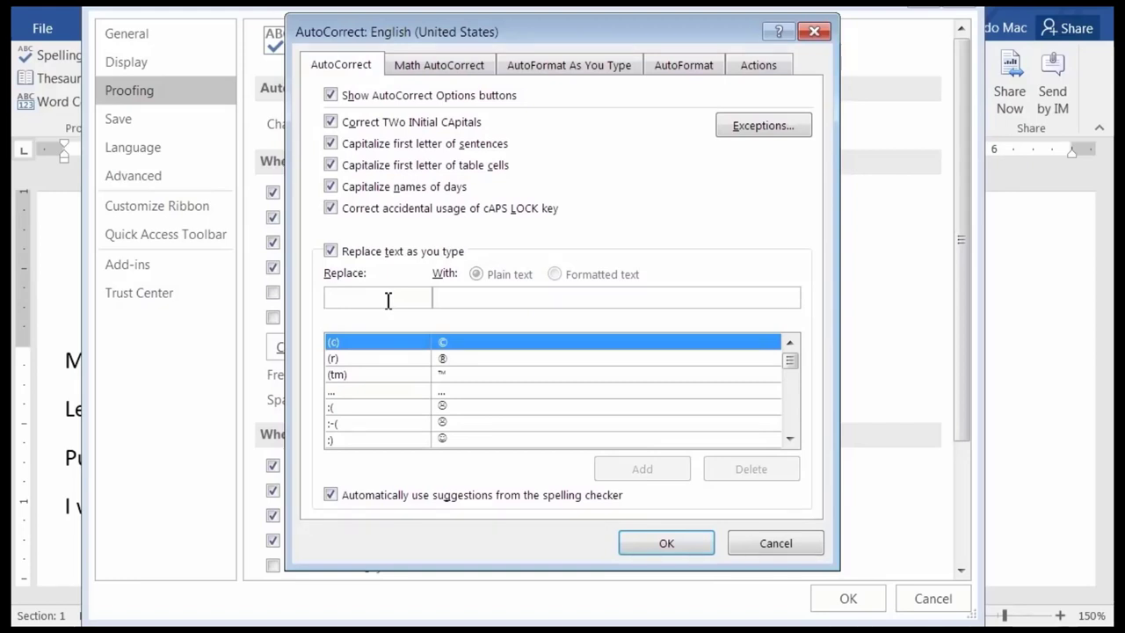
type("drk")
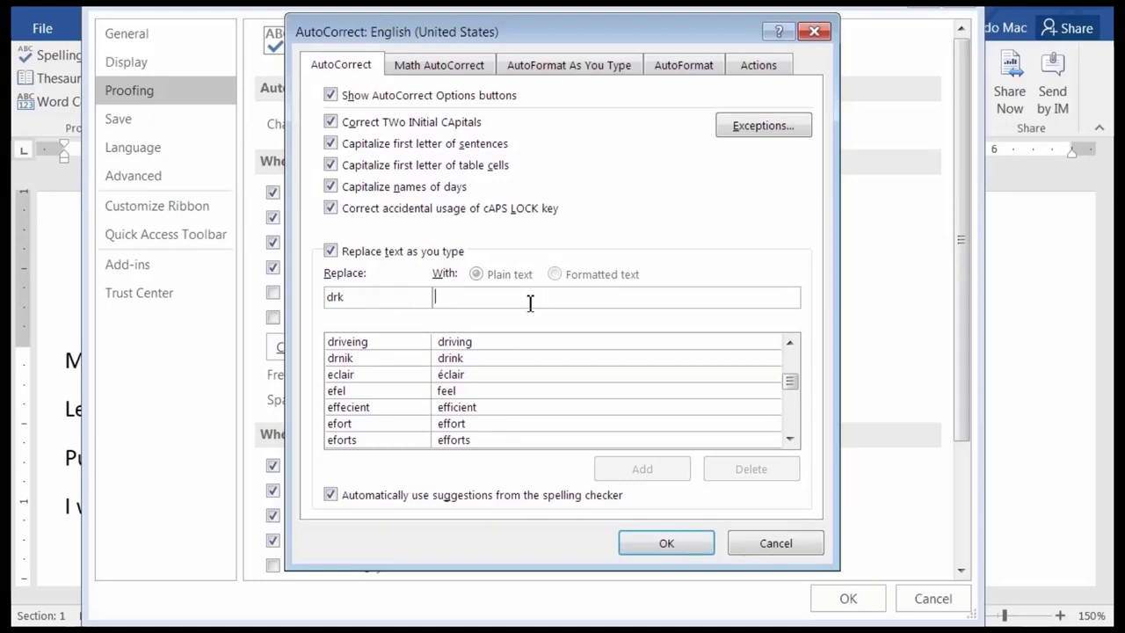
type("Dr. K")
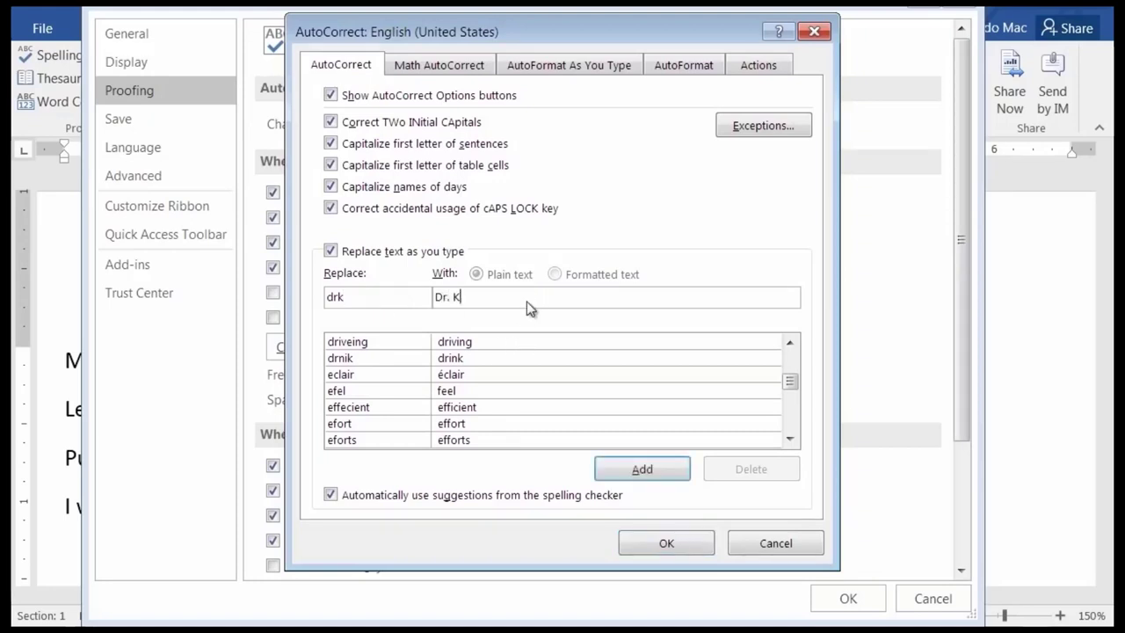
type("nochen")
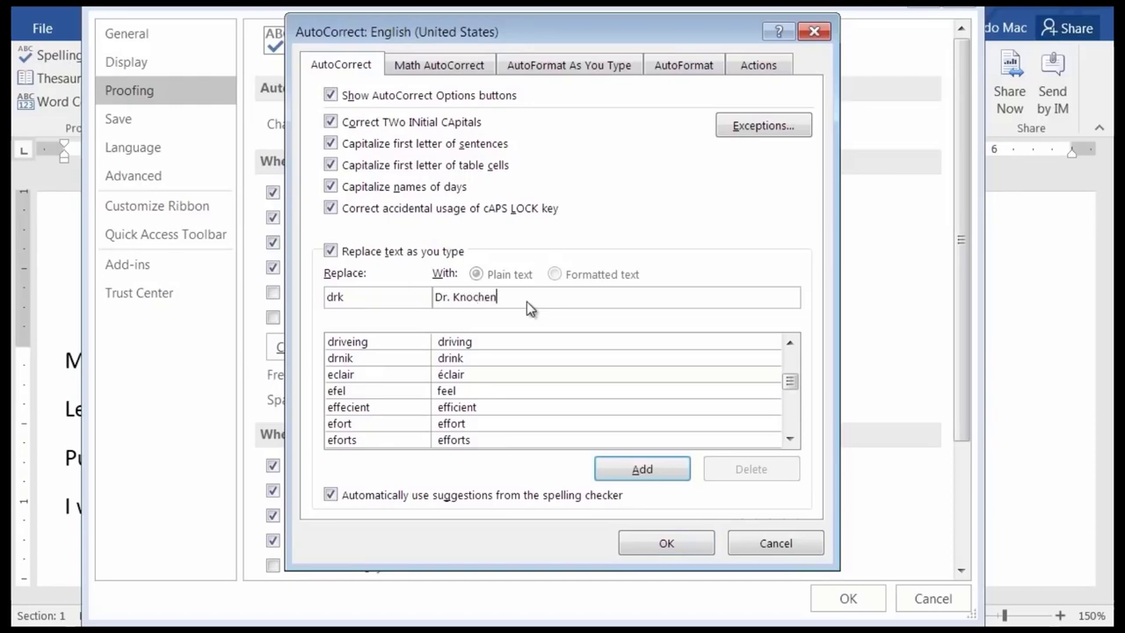
type("locher")
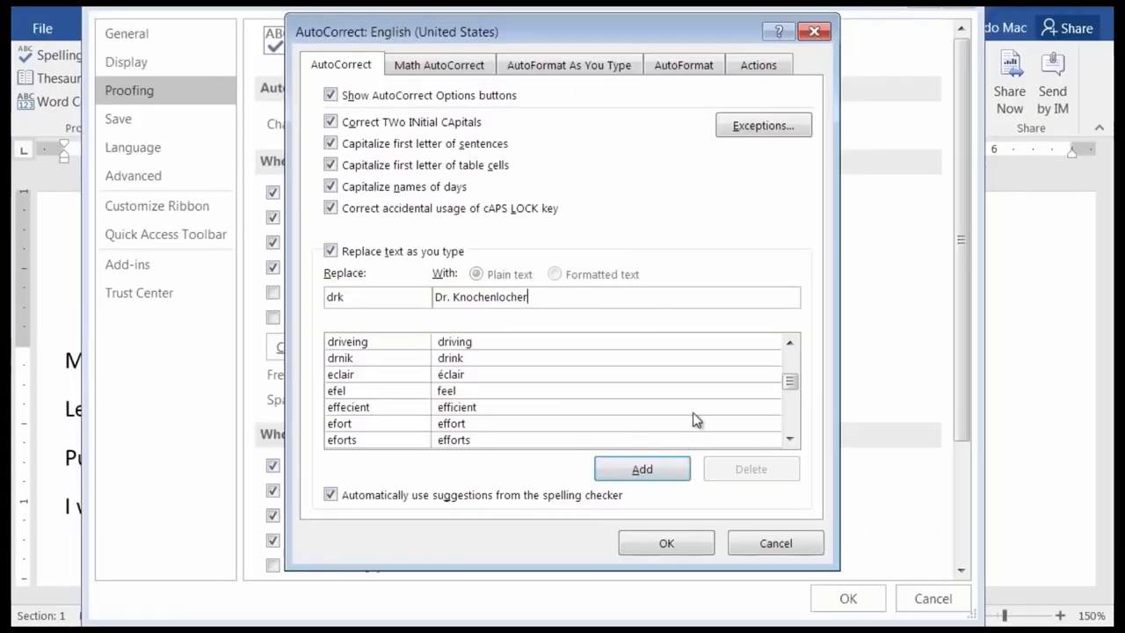
left_click(648, 476)
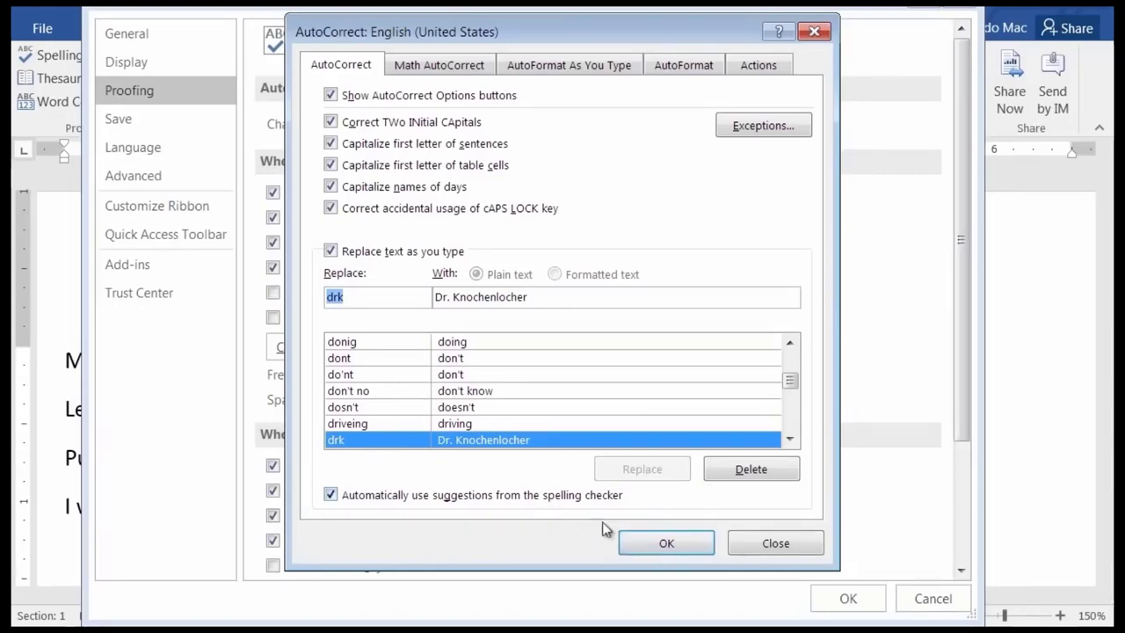
left_click(683, 550)
left_click(848, 599)
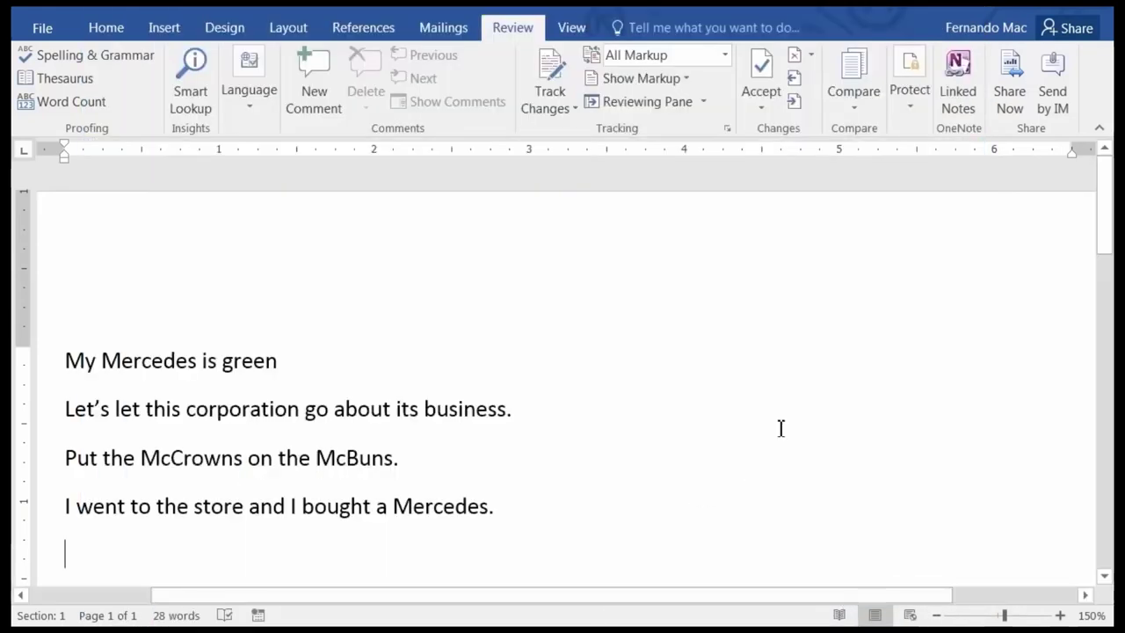
Type 'drk' to insert the doctor's full name and add the flagged surname to the dictionary.
type("dr")
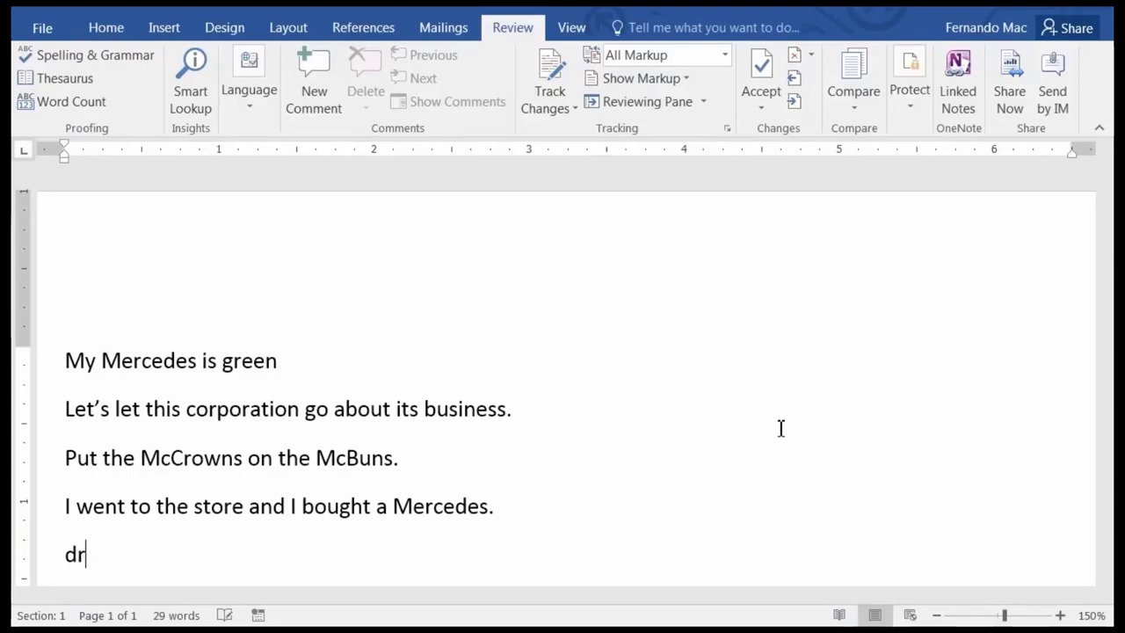
type("k")
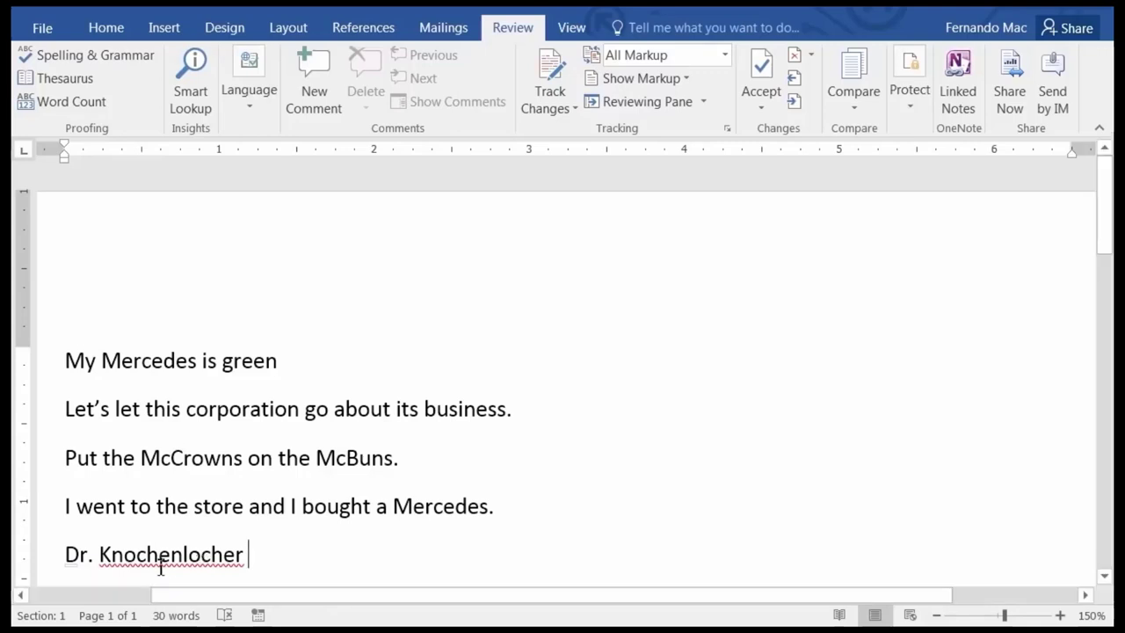
left_click(171, 555)
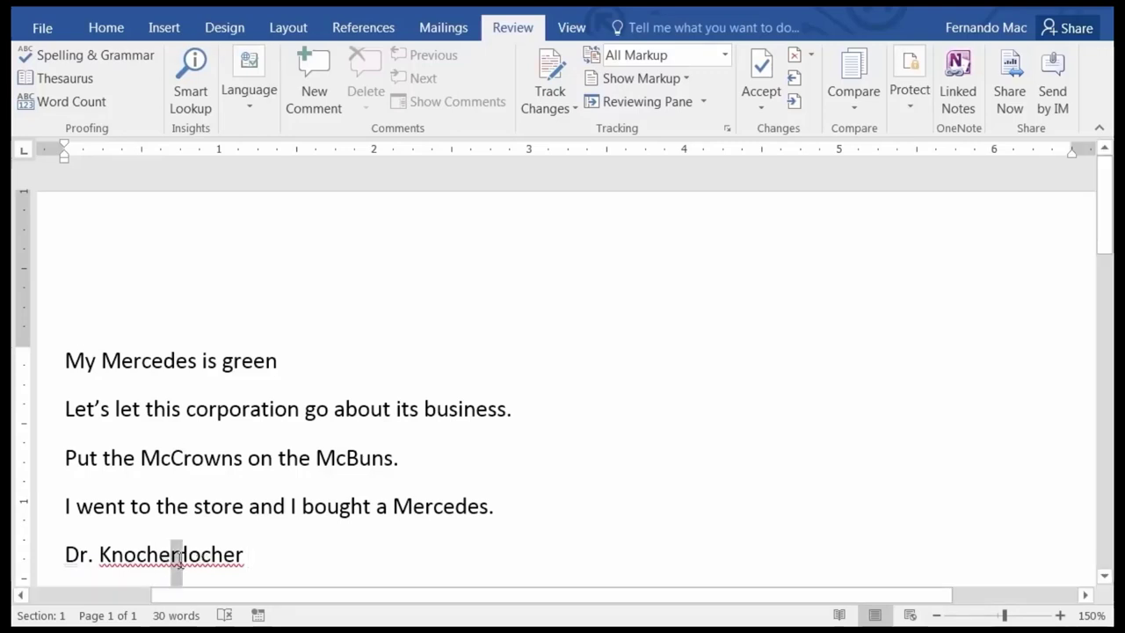
right_click(182, 555)
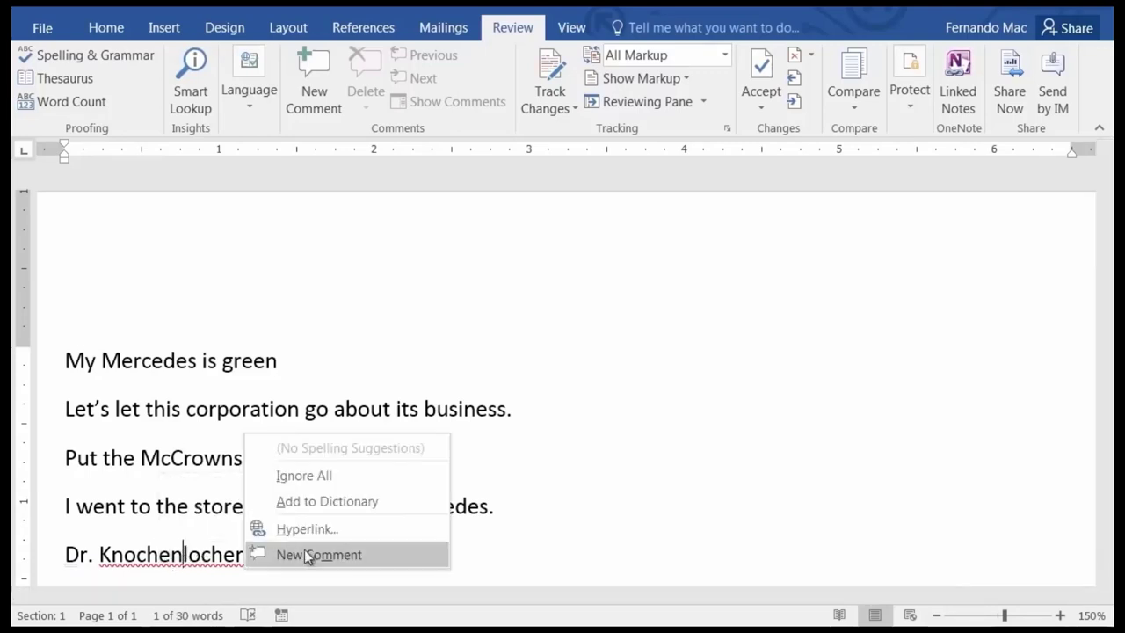
left_click(338, 502)
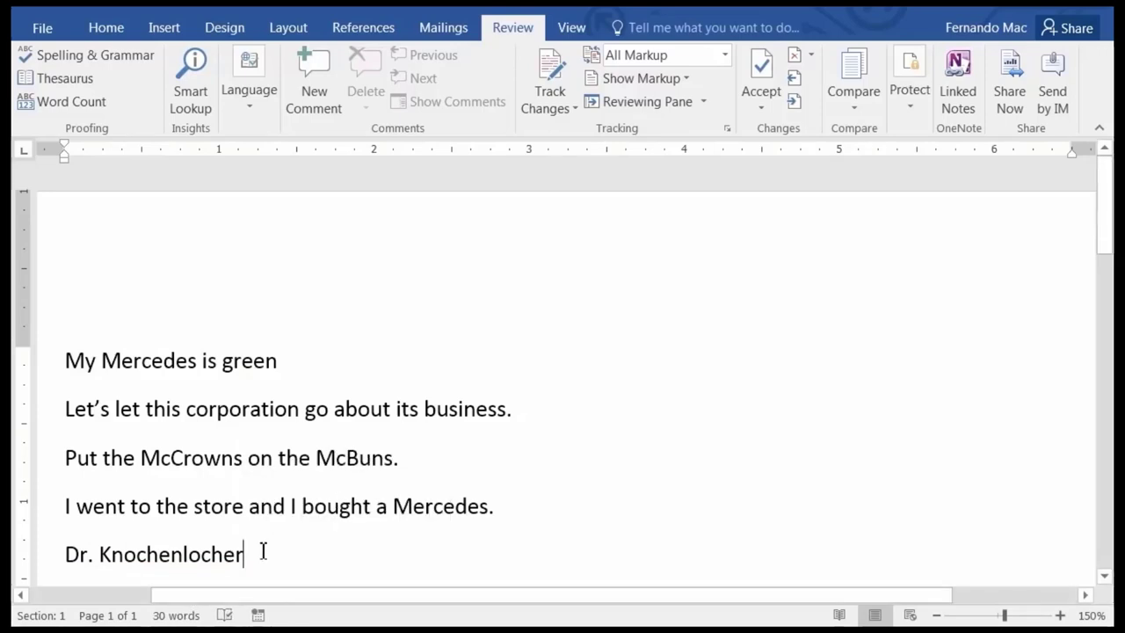
left_click(46, 31)
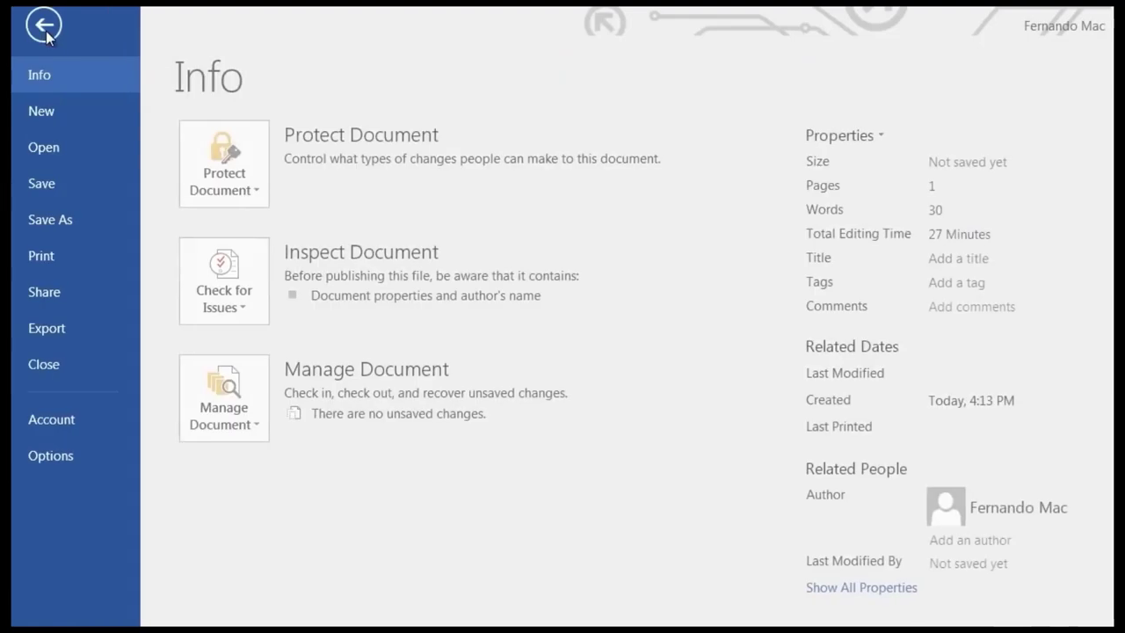
left_click(56, 459)
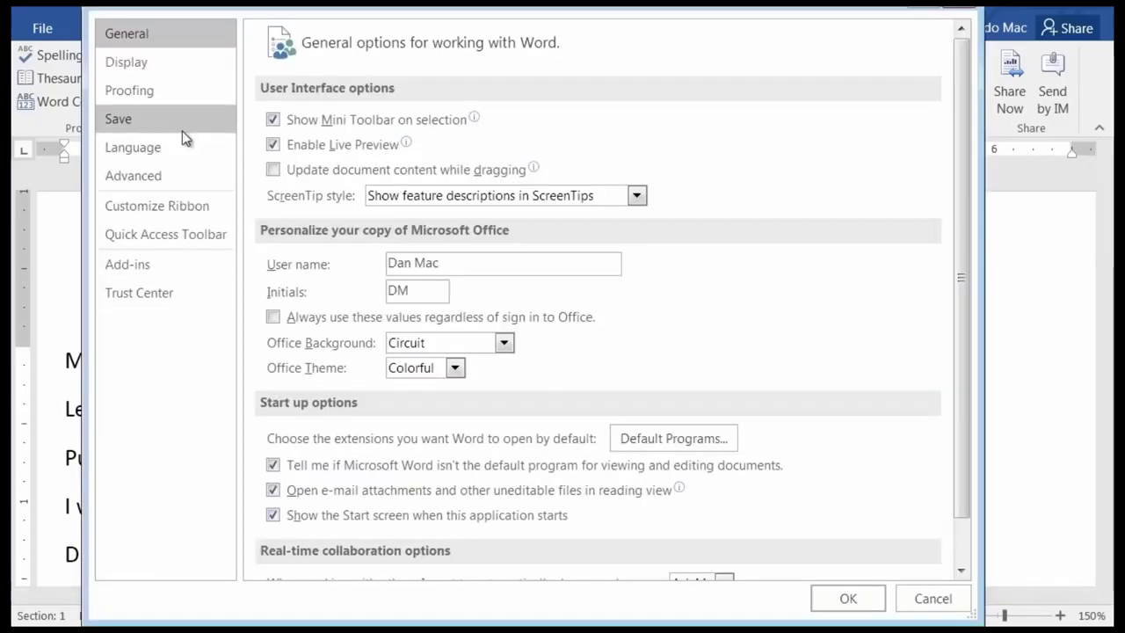
left_click(161, 102)
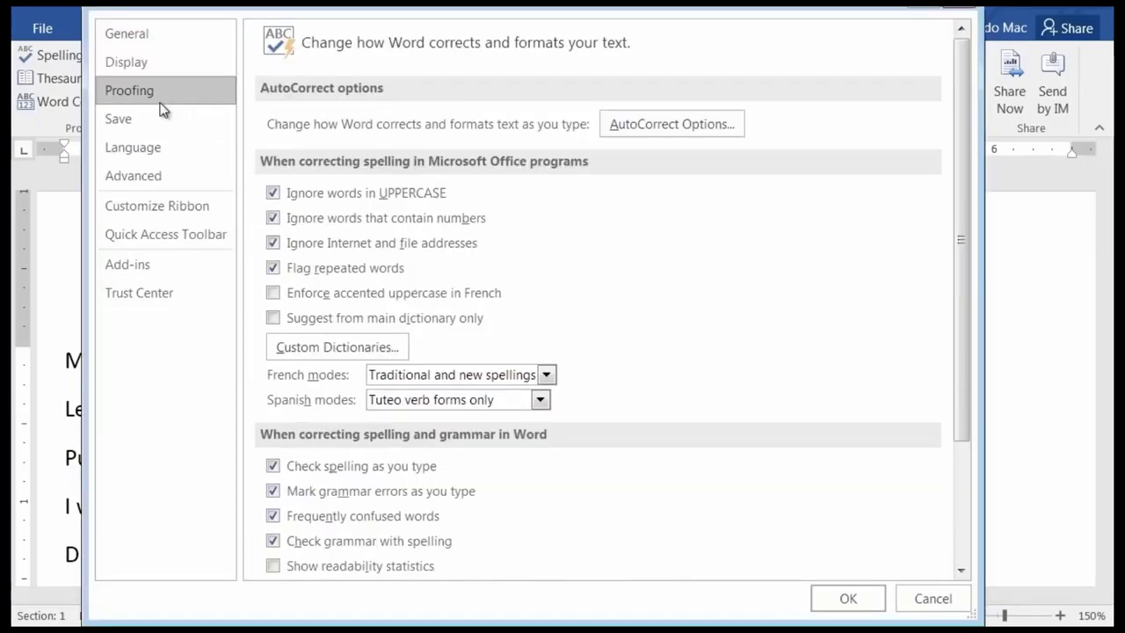
left_click(654, 124)
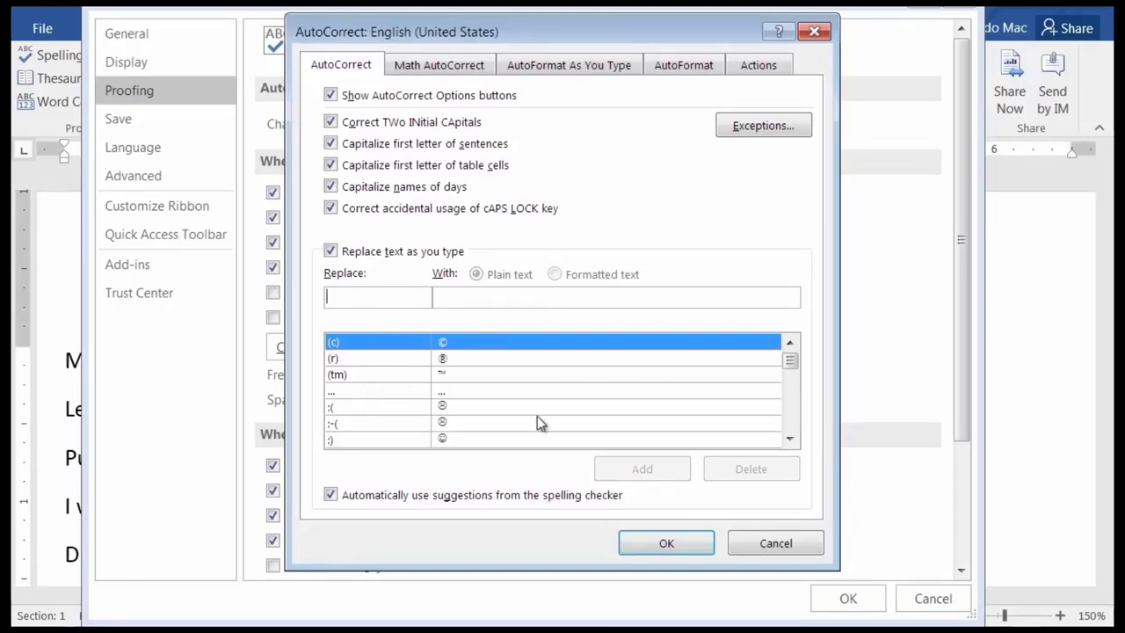
left_click(775, 543)
left_click(930, 597)
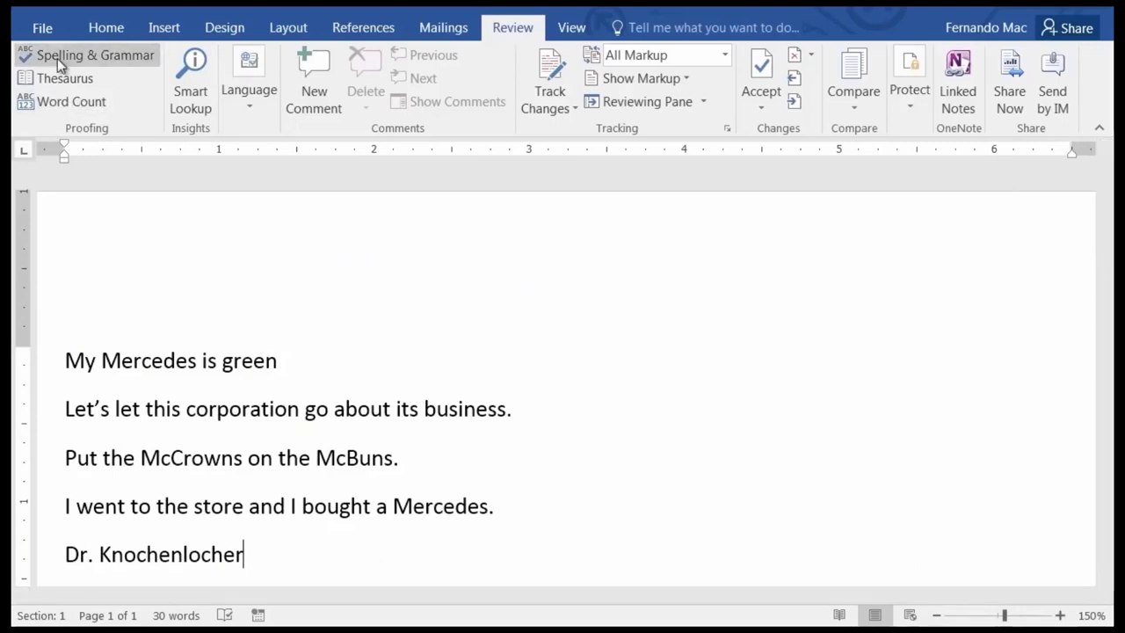
Reopen AutoCorrect from Word Options' Proofing settings, then Cancel out of AutoCorrect and Word Options.
left_click(41, 28)
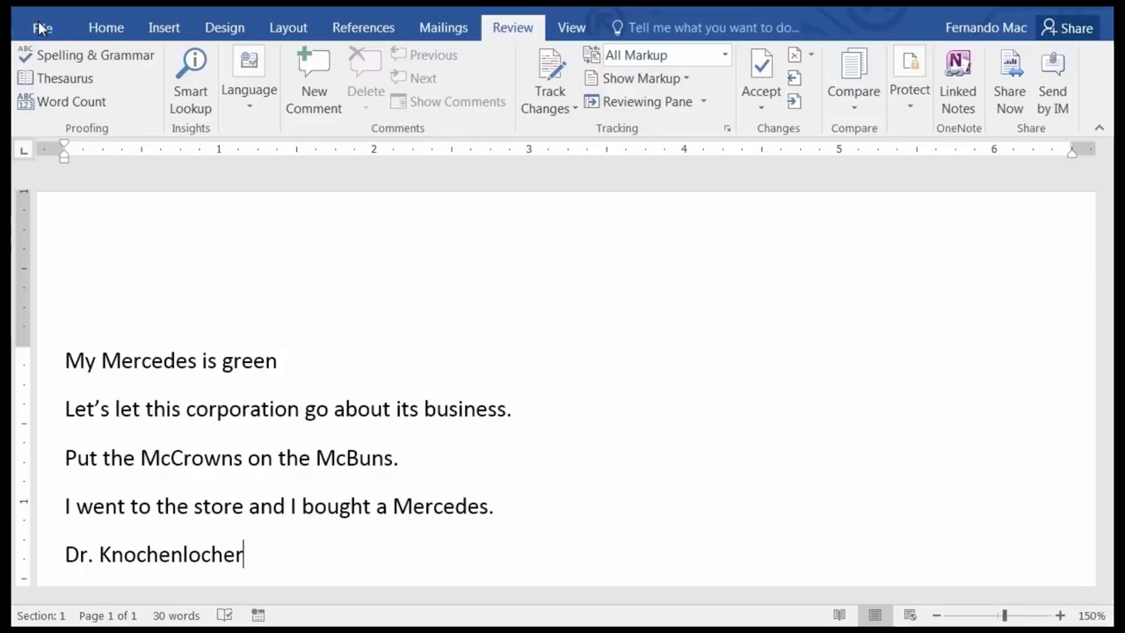
left_click(60, 450)
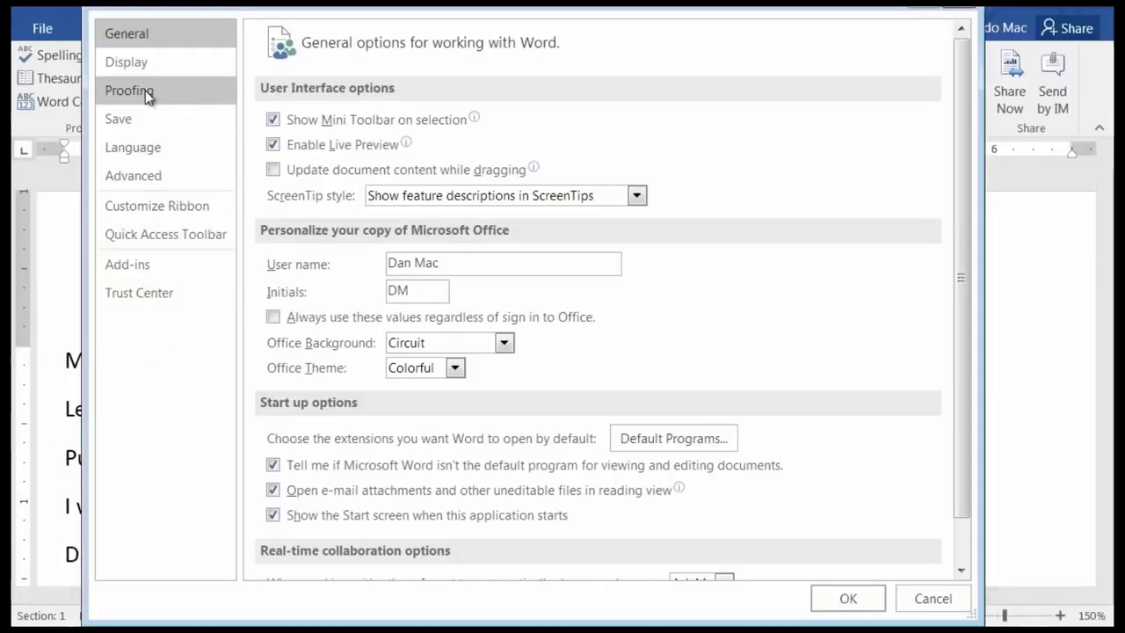
left_click(149, 84)
left_click(660, 127)
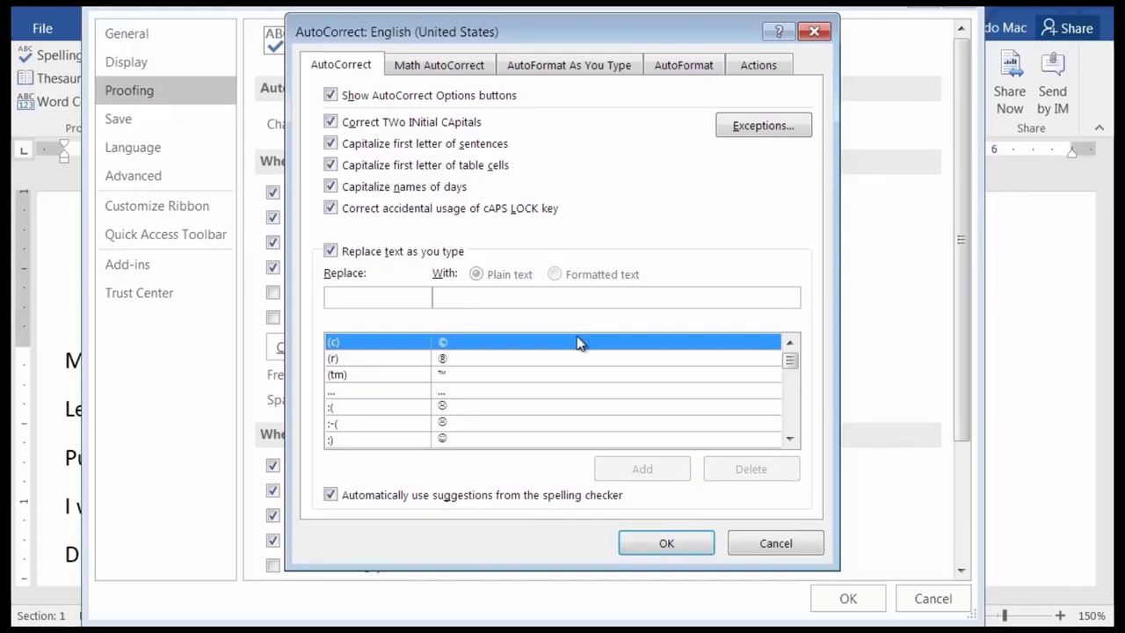
left_click(775, 547)
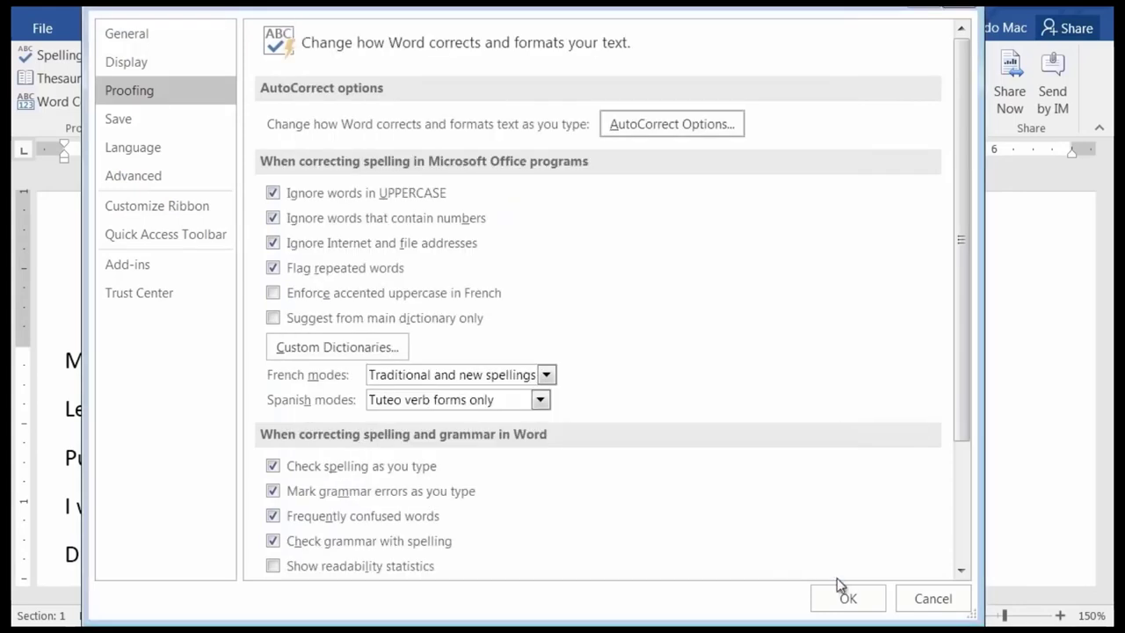
left_click(932, 599)
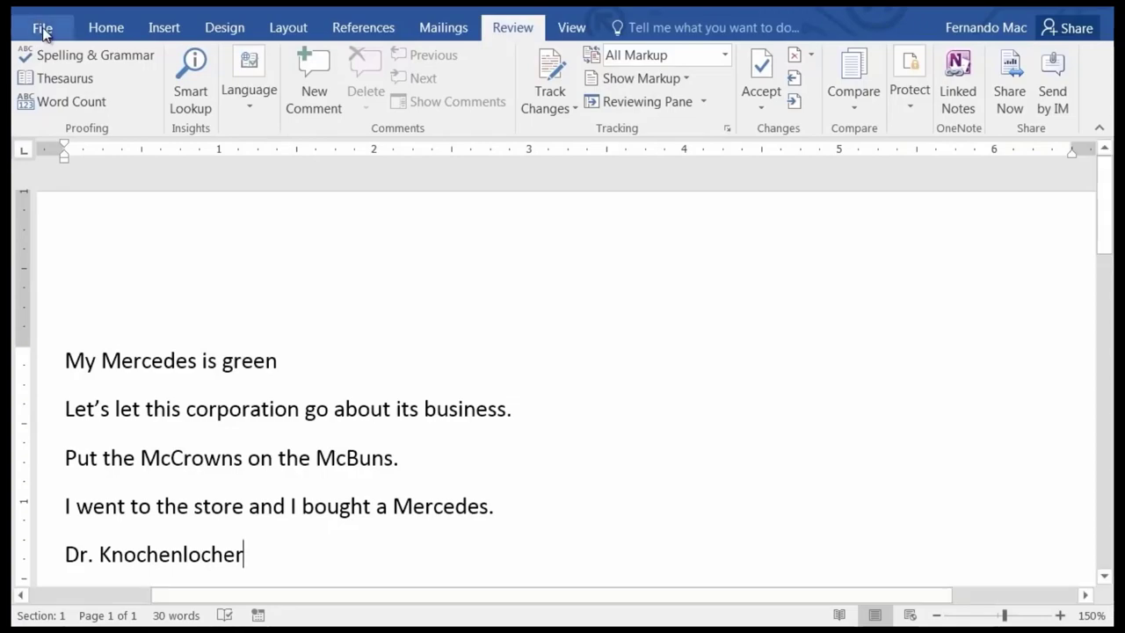
Close Document9 without saving its changes.
left_click(42, 29)
left_click(68, 366)
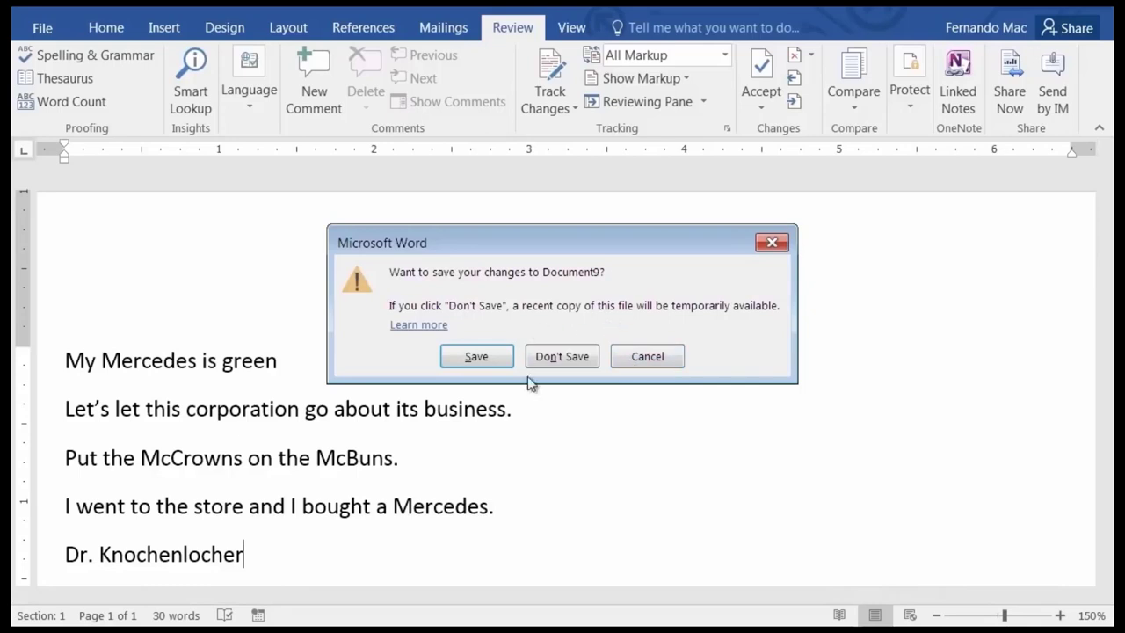
left_click(549, 367)
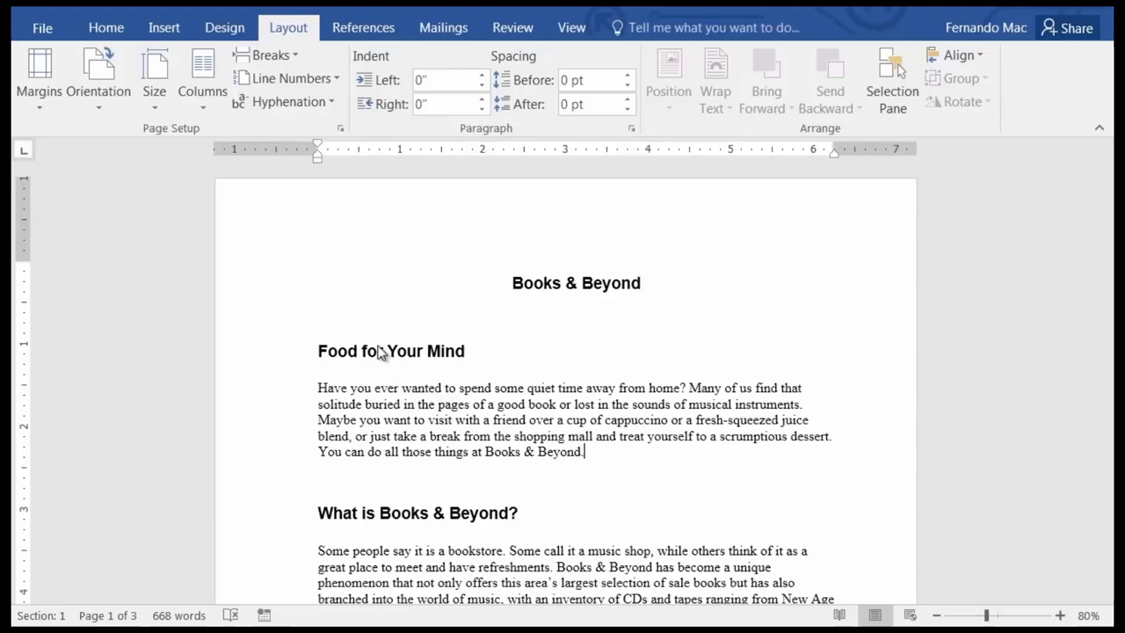
key("Up")
key("Up")
key("Up")
key("Up")
key("Up")
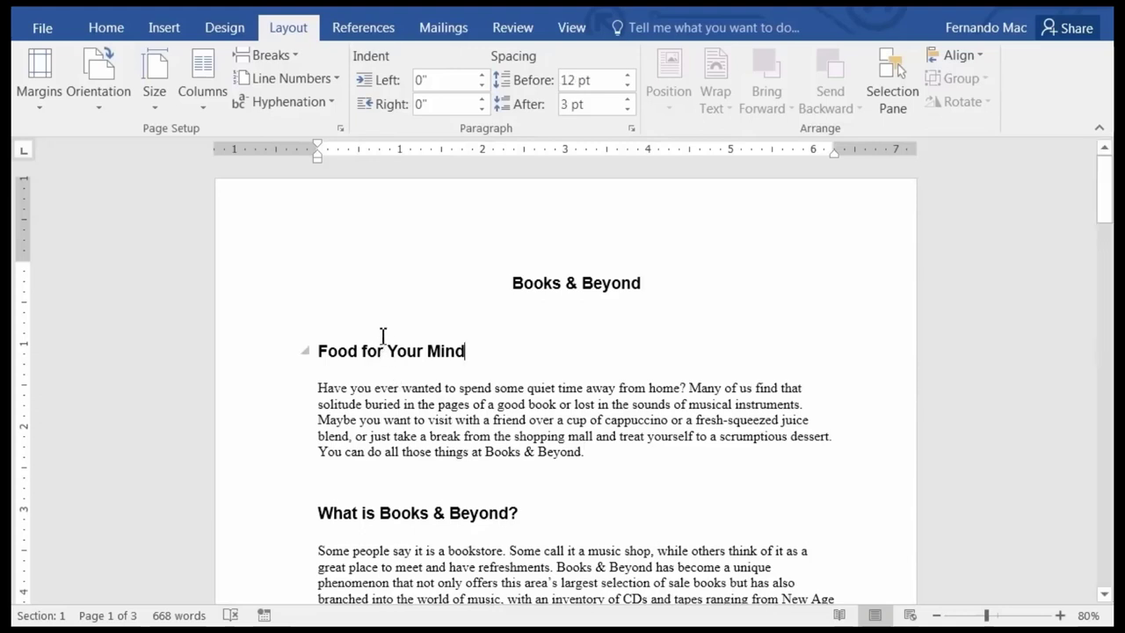
Open Finding Text (Mod 2).docx from the Word Sample Files folder.
left_click(43, 29)
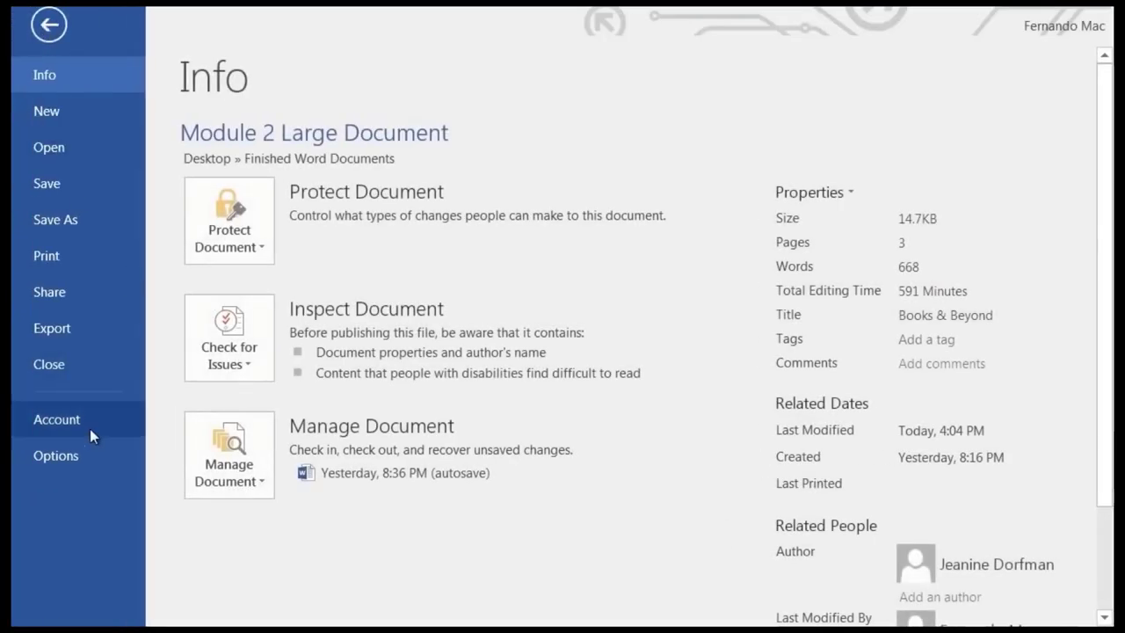
left_click(71, 149)
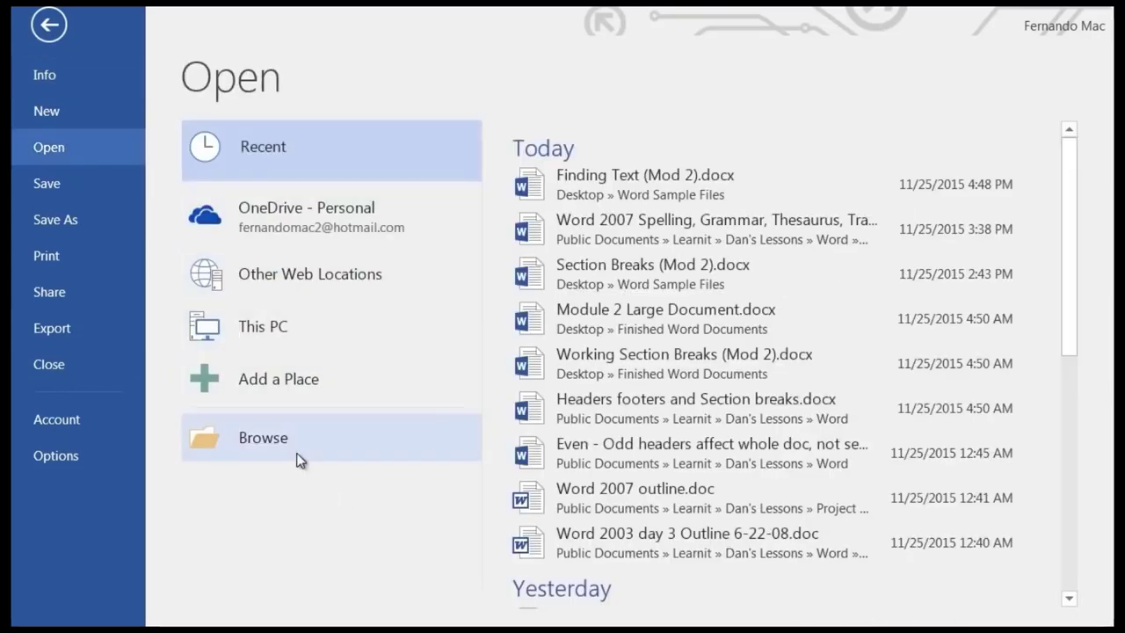
left_click(273, 436)
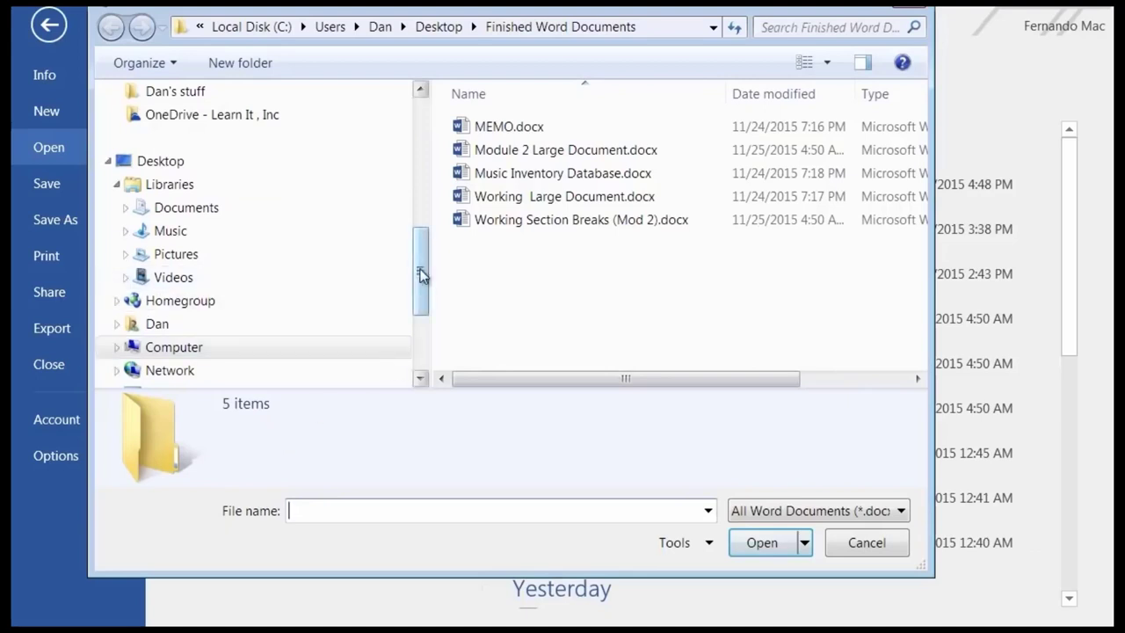
left_click_drag(420, 276, 434, 126)
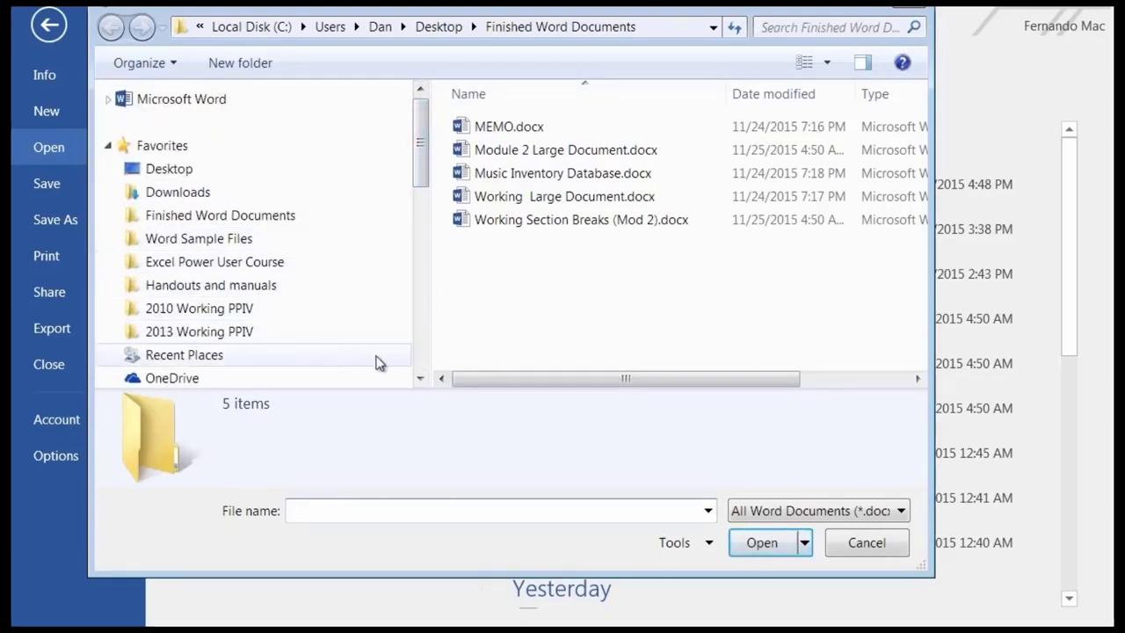
left_click(228, 242)
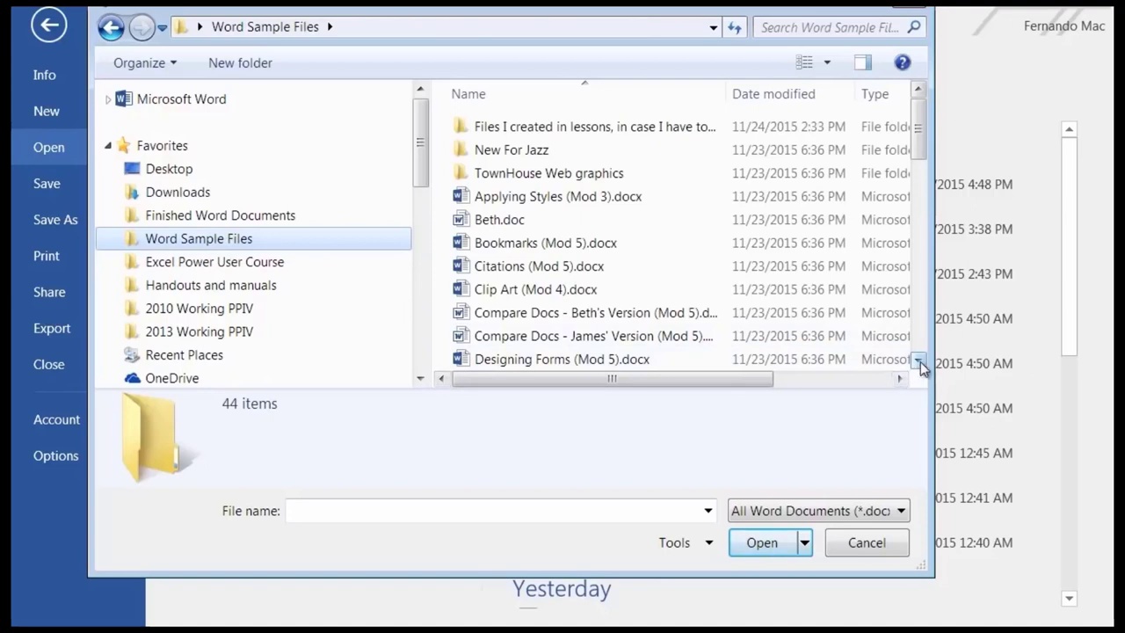
left_click(919, 360)
left_click(919, 360)
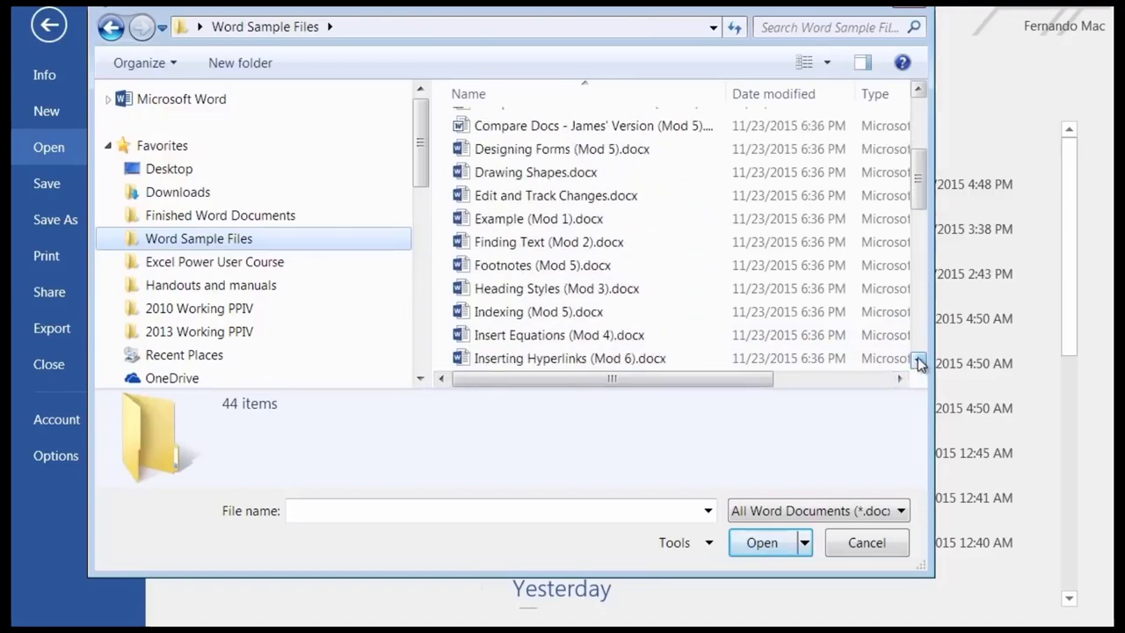
double_click(523, 242)
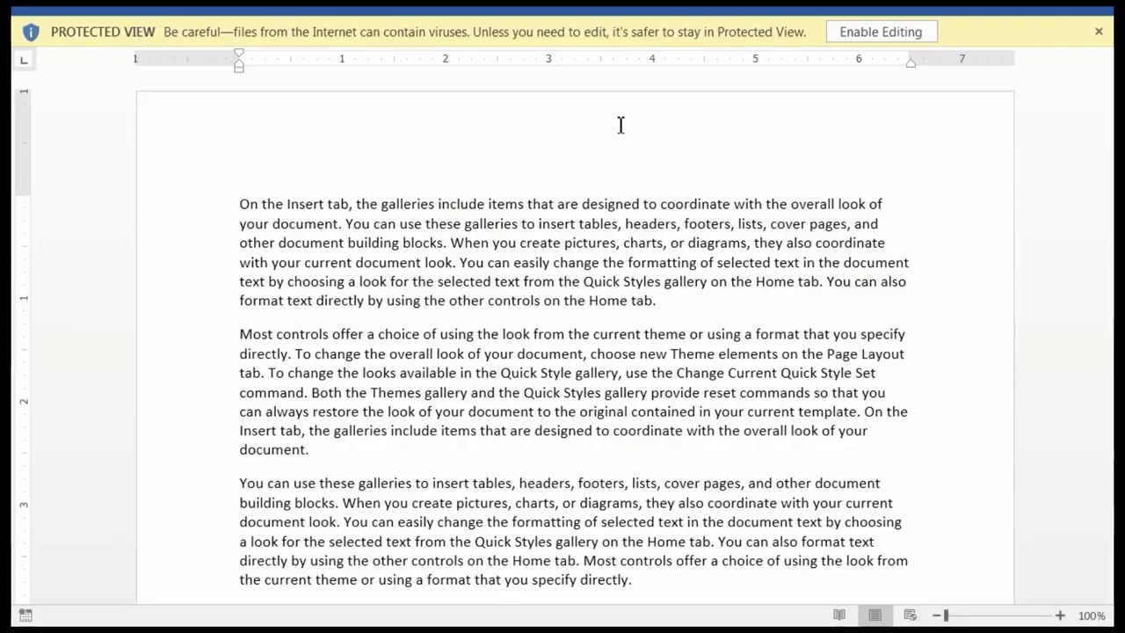
Enable editing on Finding Text (Mod 2).docx to leave Protected View.
left_click(867, 33)
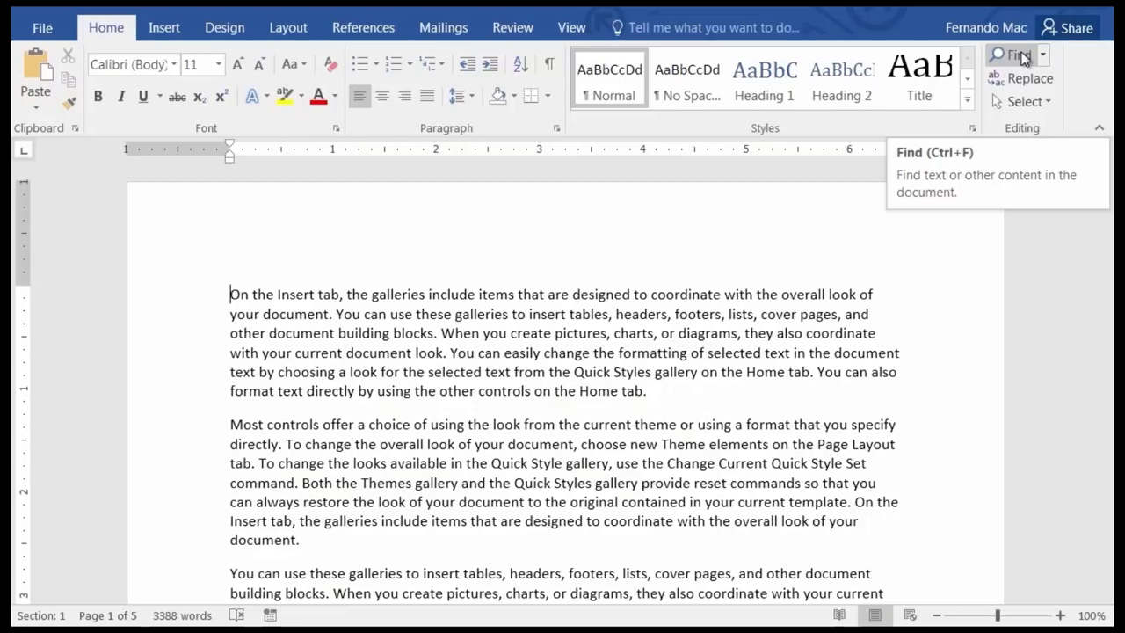
Replace the Navigation pane search term 'chapter 3' with 'gallery'.
left_click(1021, 56)
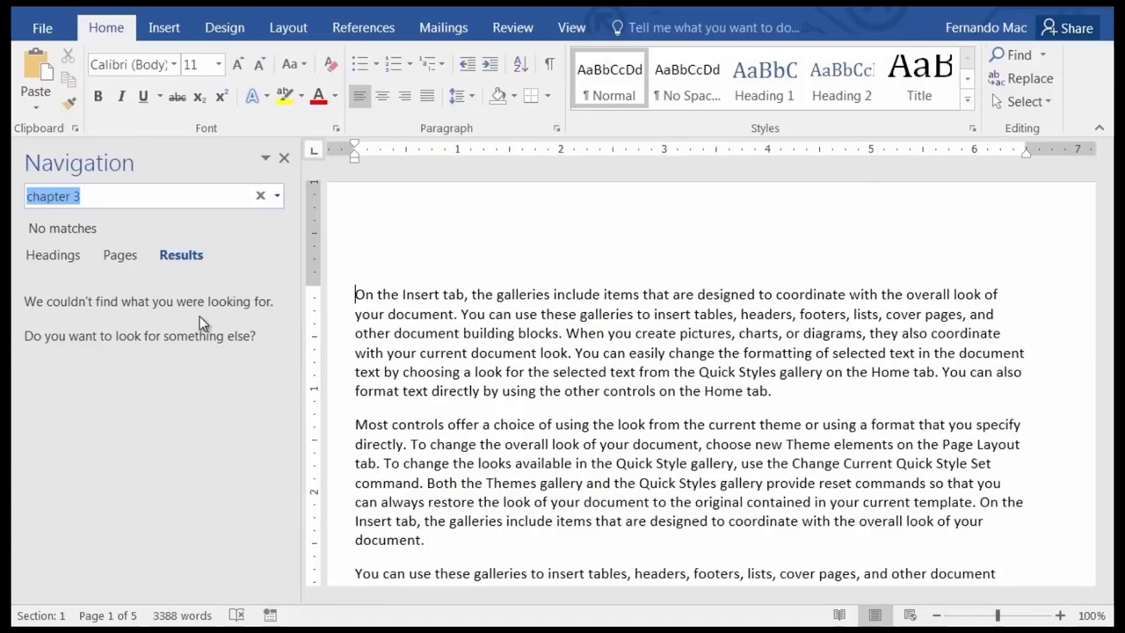
left_click(96, 196)
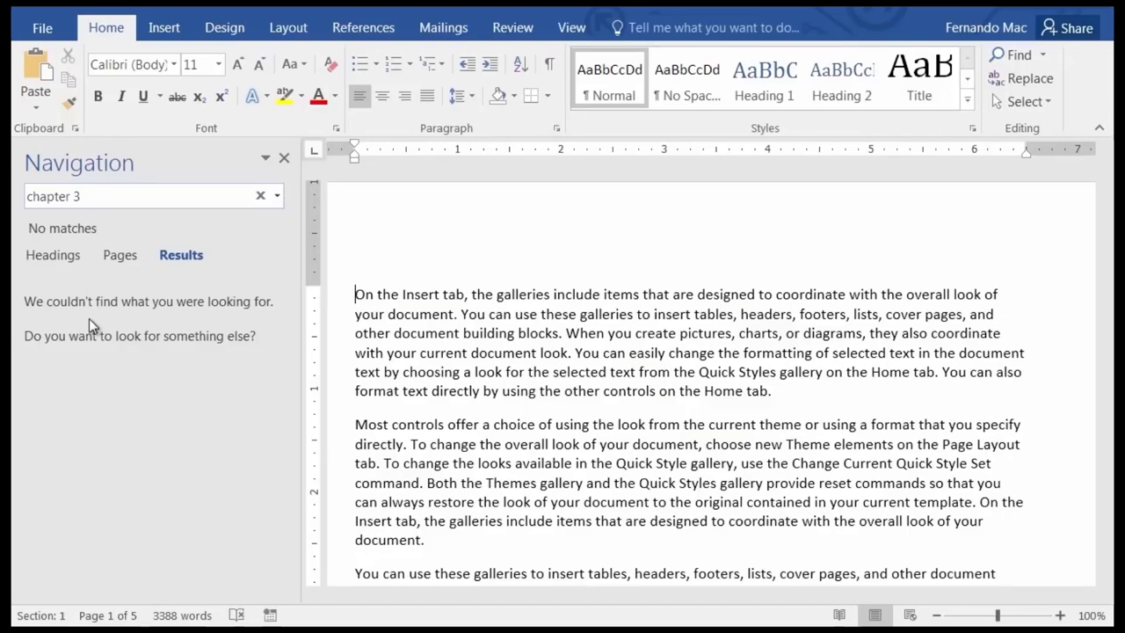
left_click(91, 196)
left_click_drag(90, 196, 15, 195)
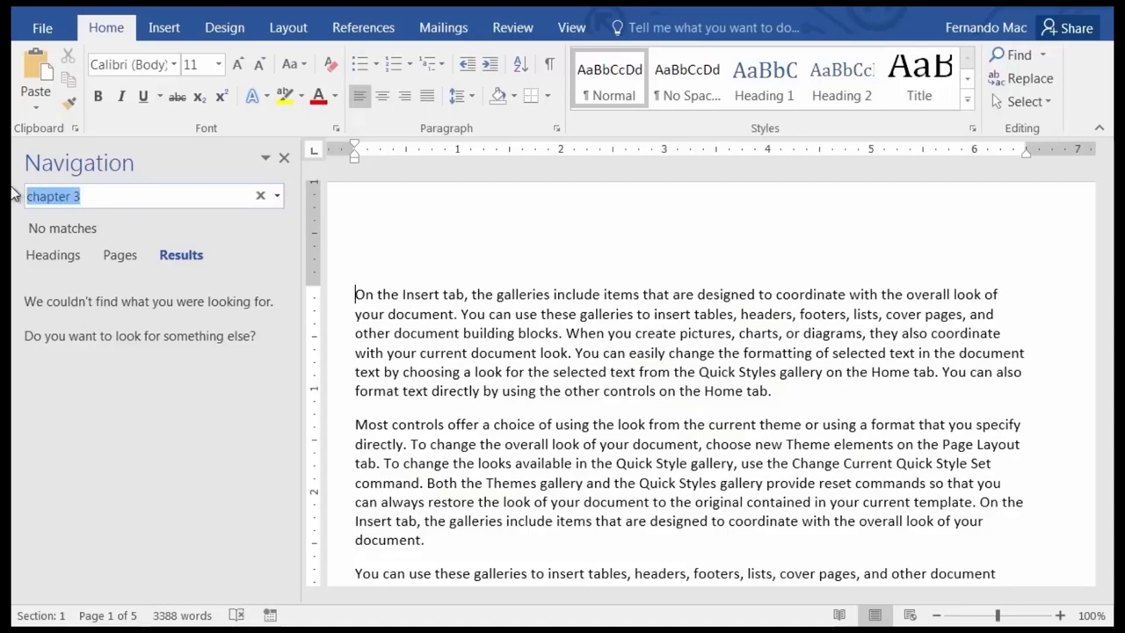
type("gall")
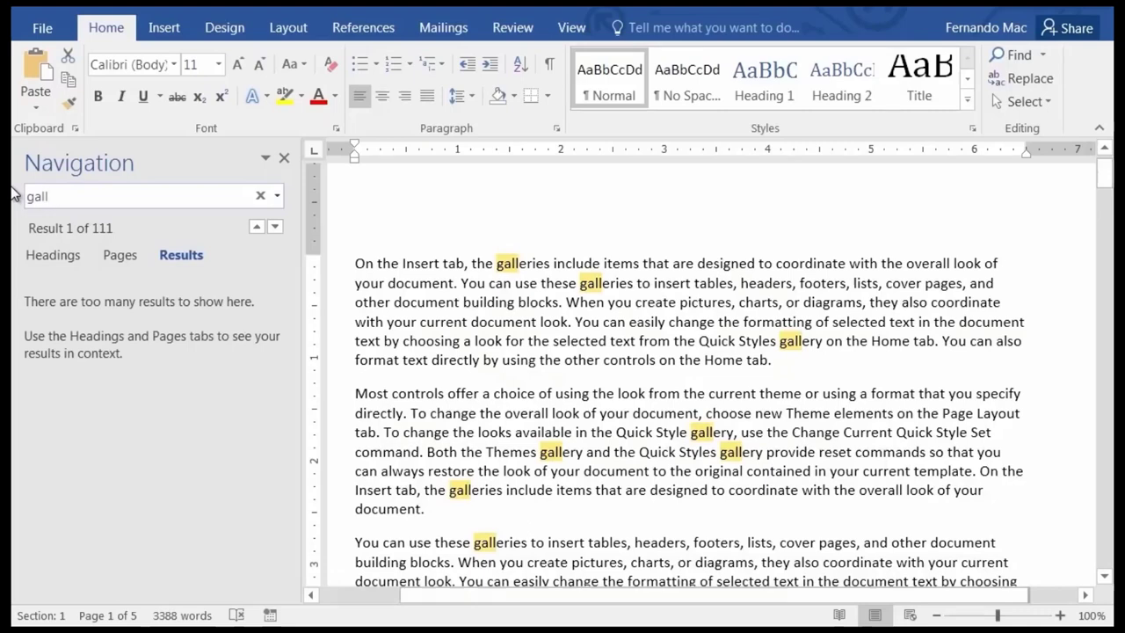
type("er")
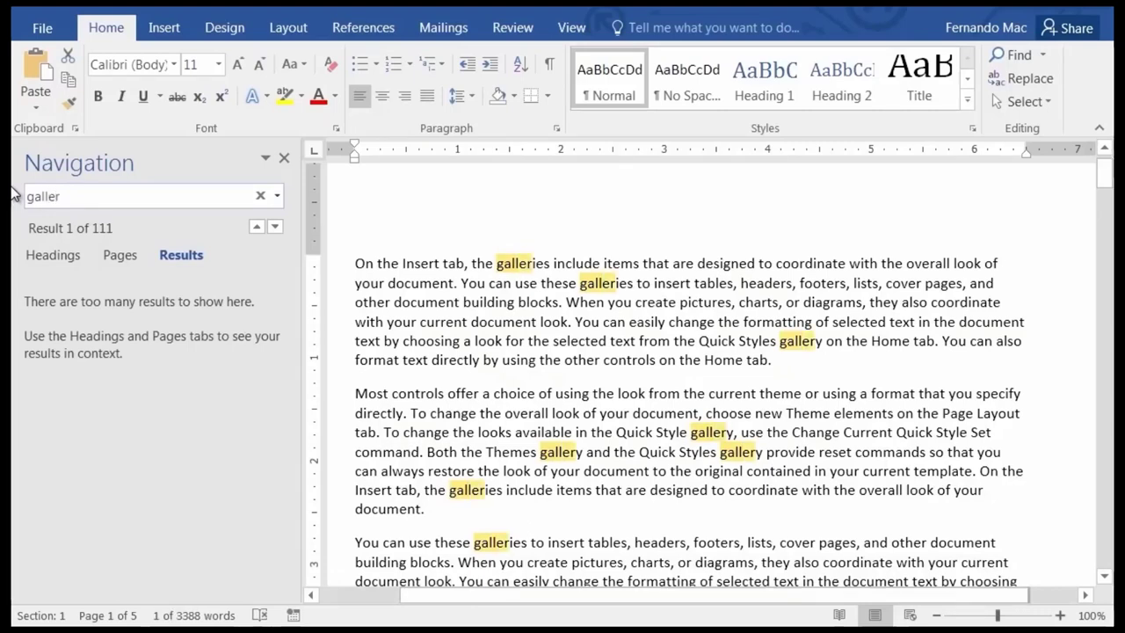
type("y")
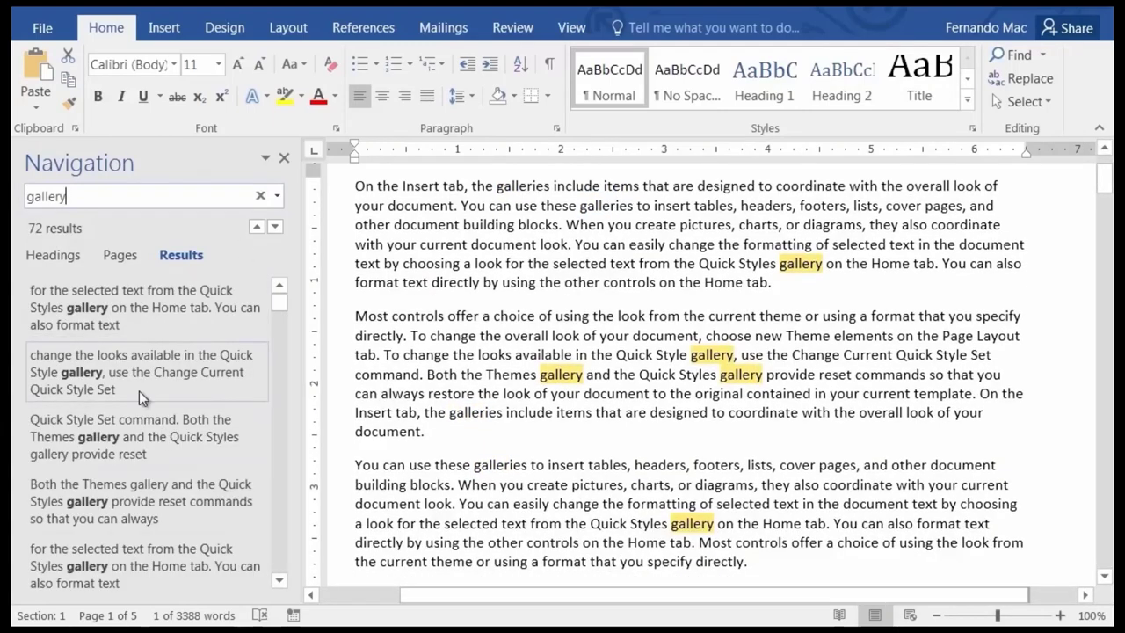
Review the 72 highlighted 'gallery' results and open the search box's extra options list.
left_click(278, 581)
left_click(279, 583)
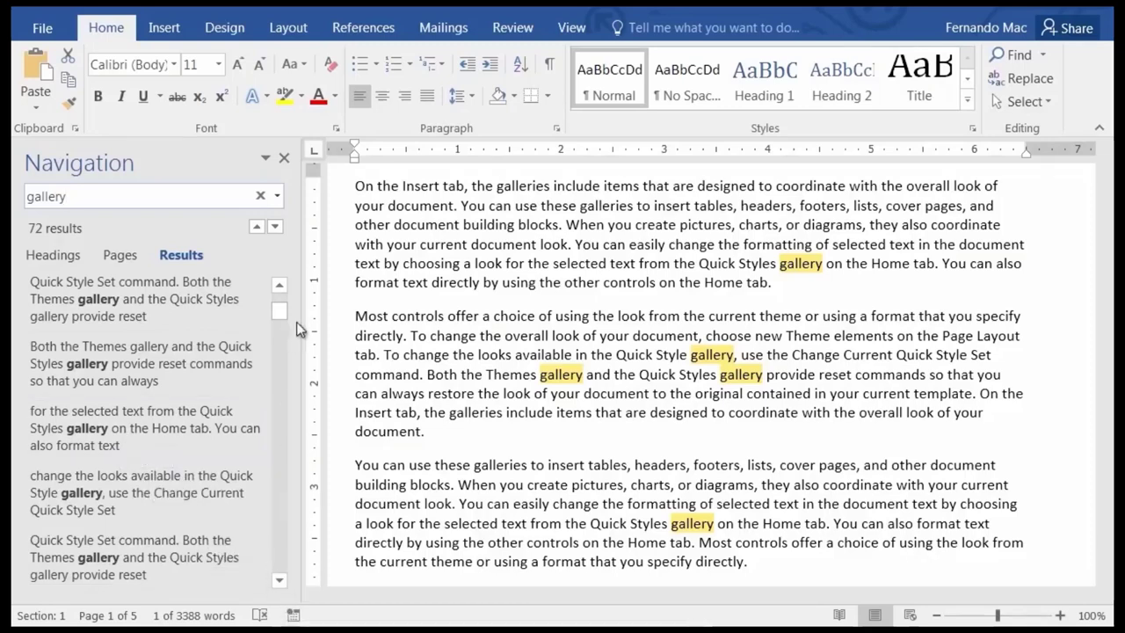
left_click_drag(285, 319, 281, 508)
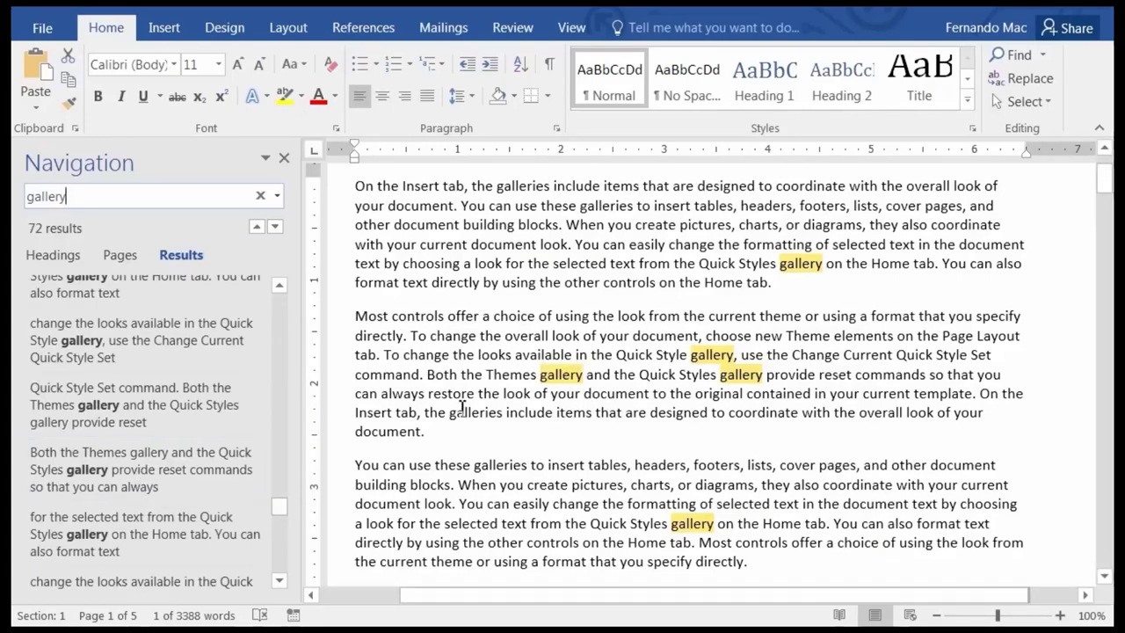
left_click_drag(284, 505, 270, 275)
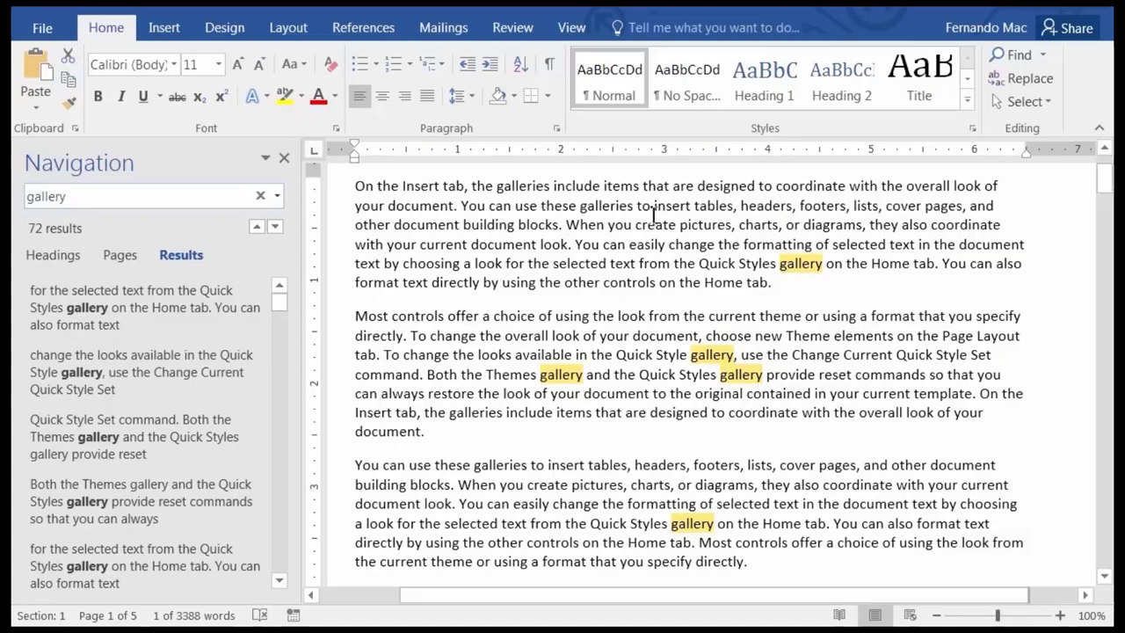
left_click(455, 224)
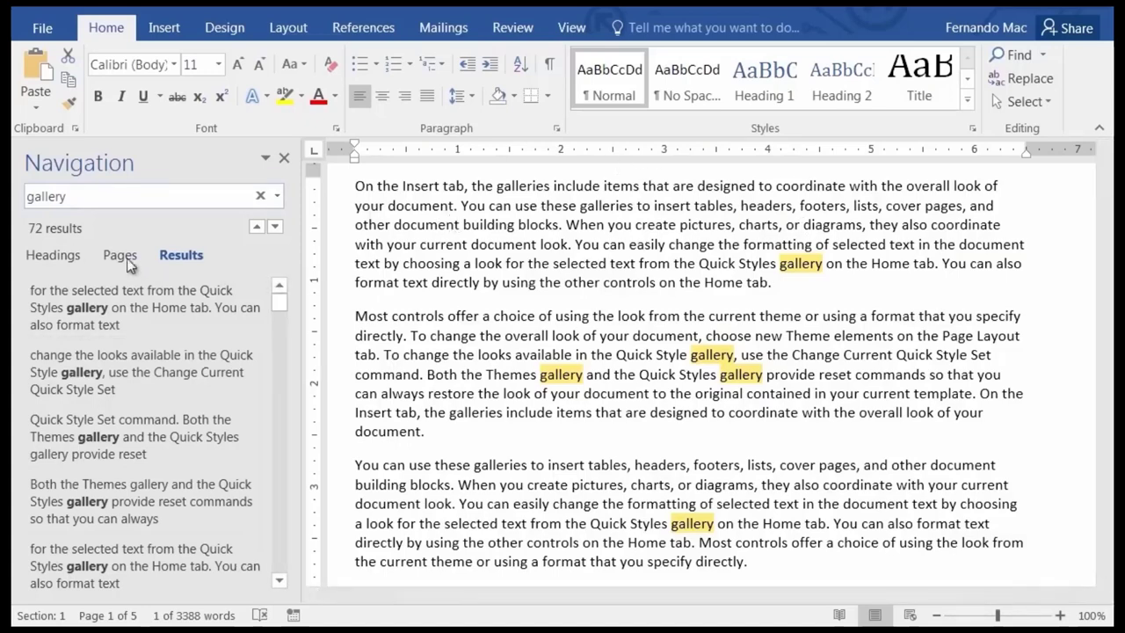
left_click(279, 197)
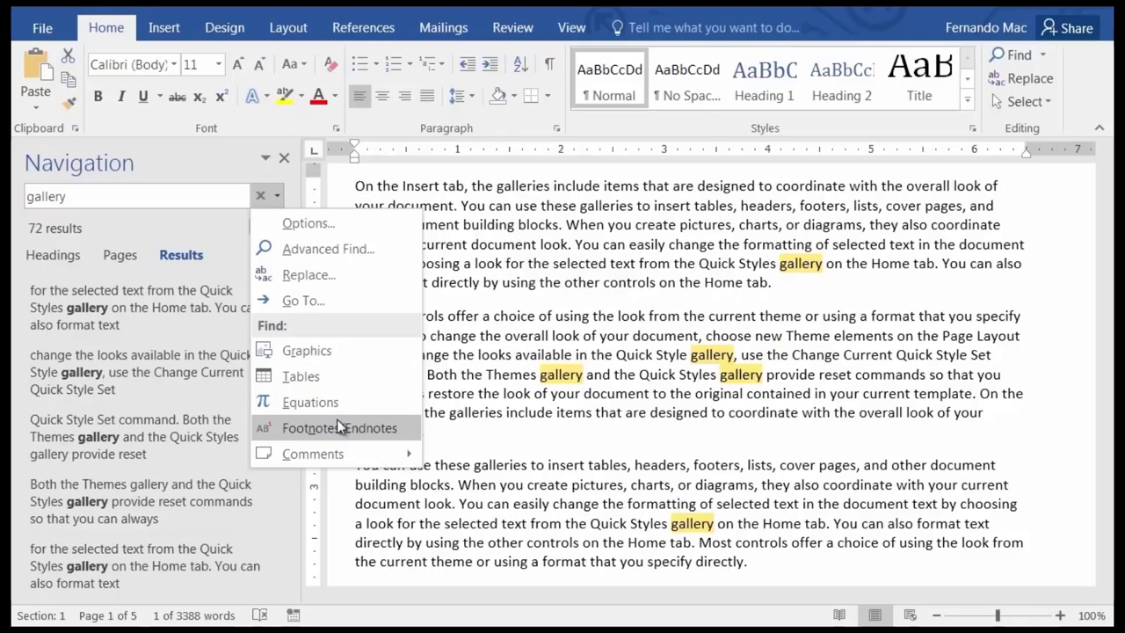
Open Replace for 'gallery', move to the Replace with field, and expand the More >> options.
left_click(306, 276)
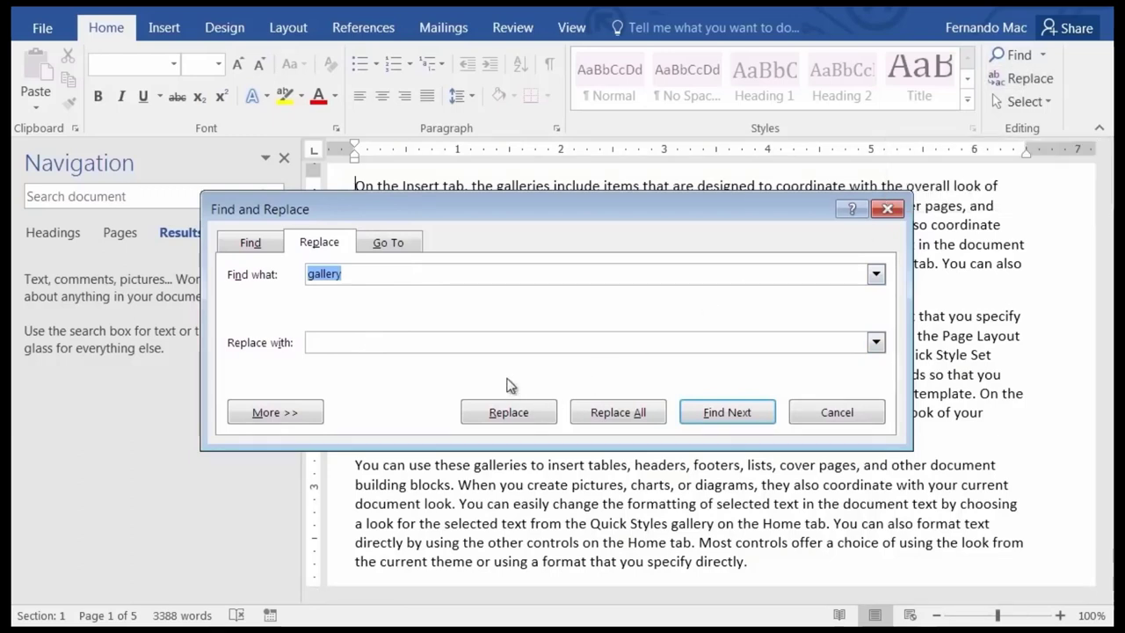
left_click(365, 274)
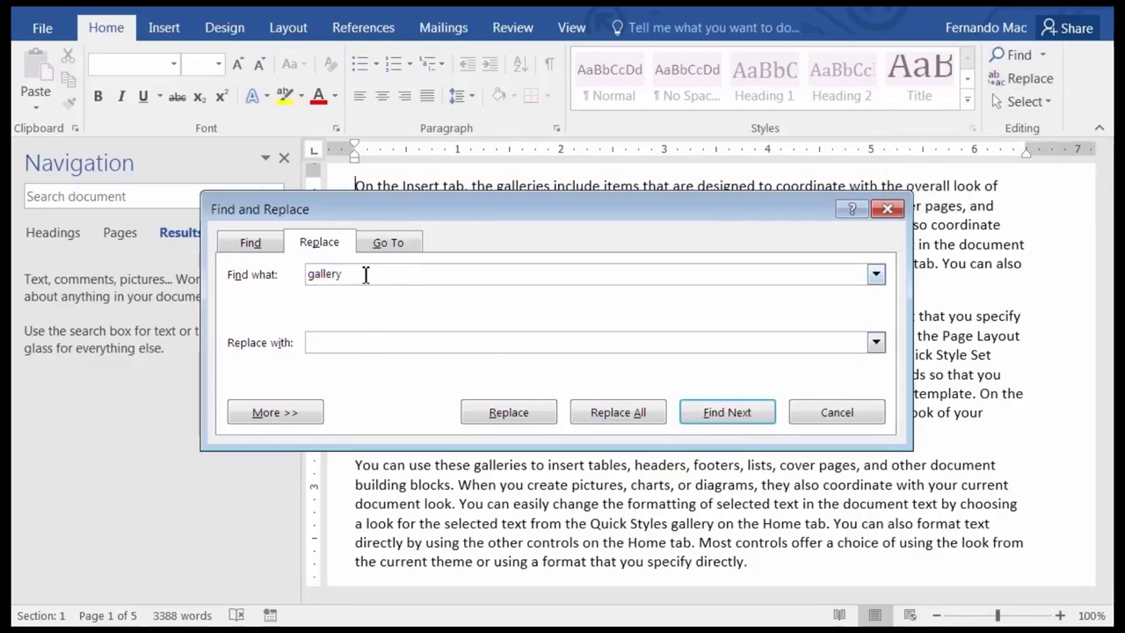
left_click(368, 343)
left_click(299, 415)
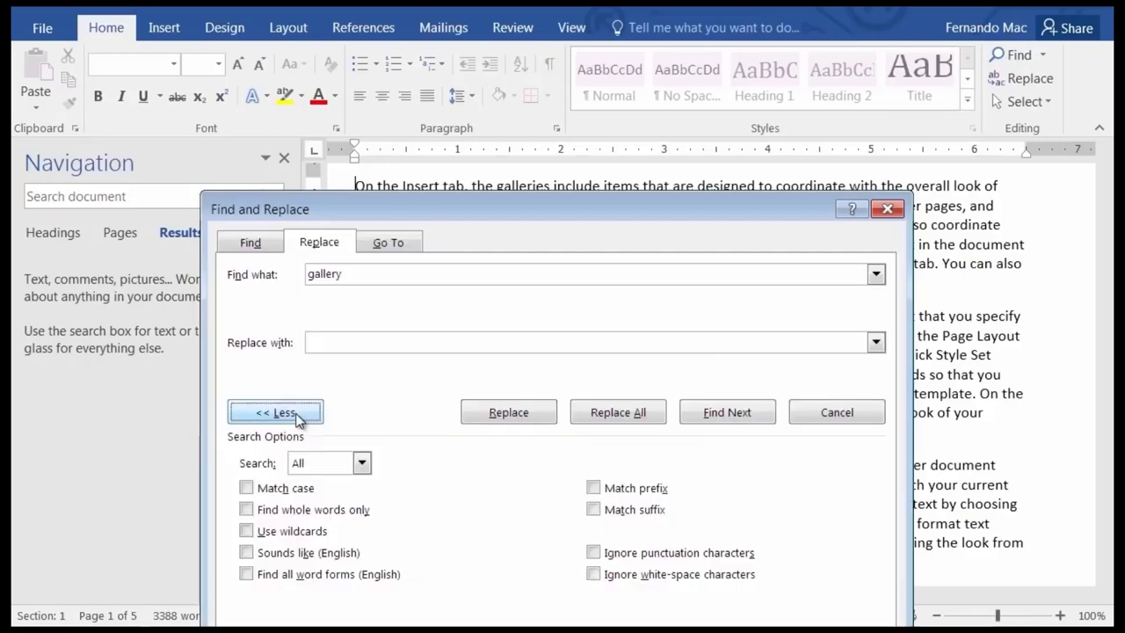
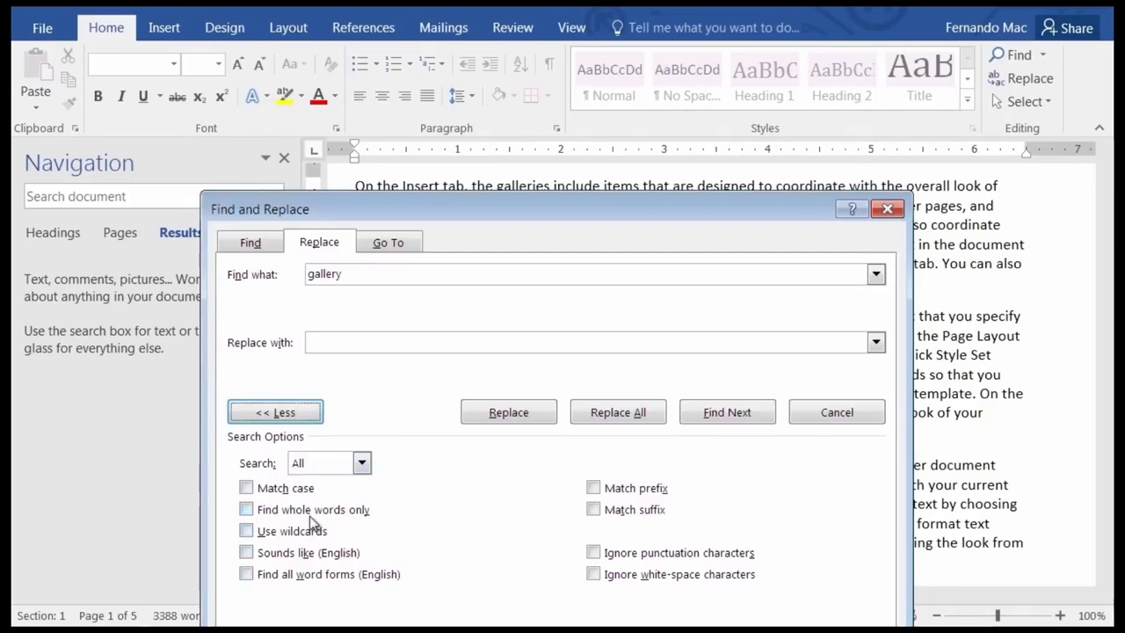
Replace 'gallery' with 'showplace' twice individually, then Replace All, acknowledging 71 replacements.
left_click(345, 349)
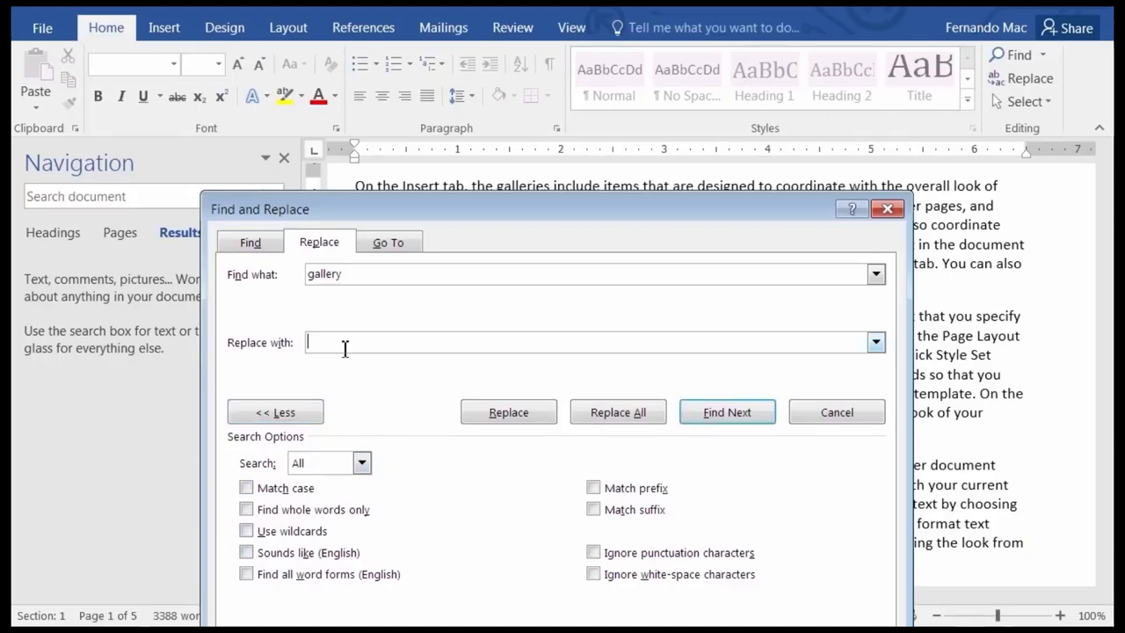
type("showplace")
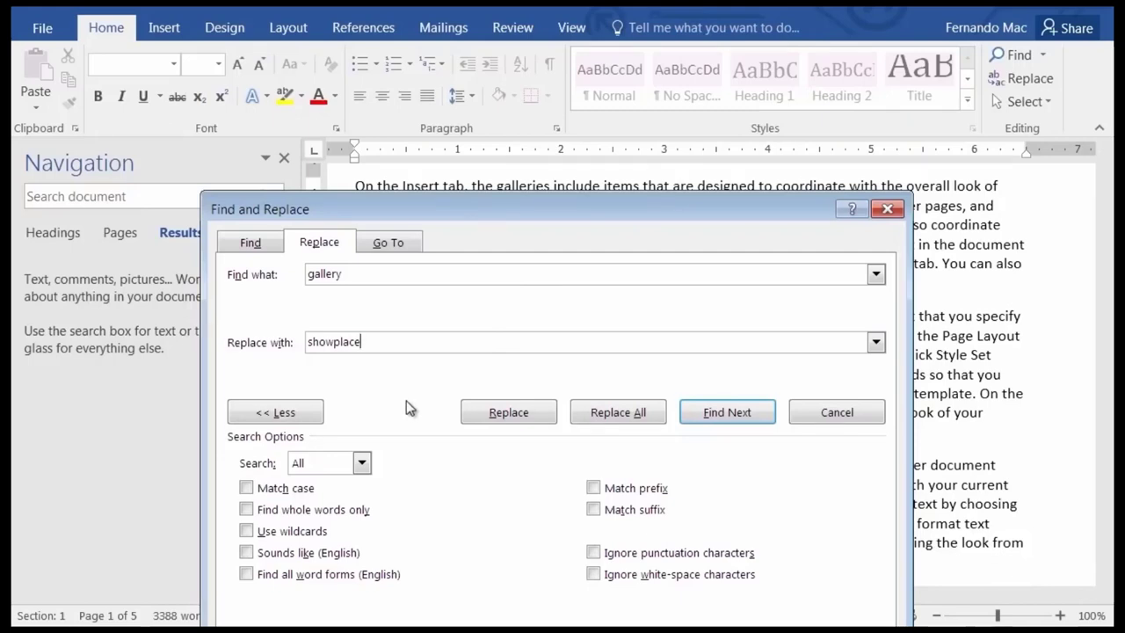
left_click(515, 415)
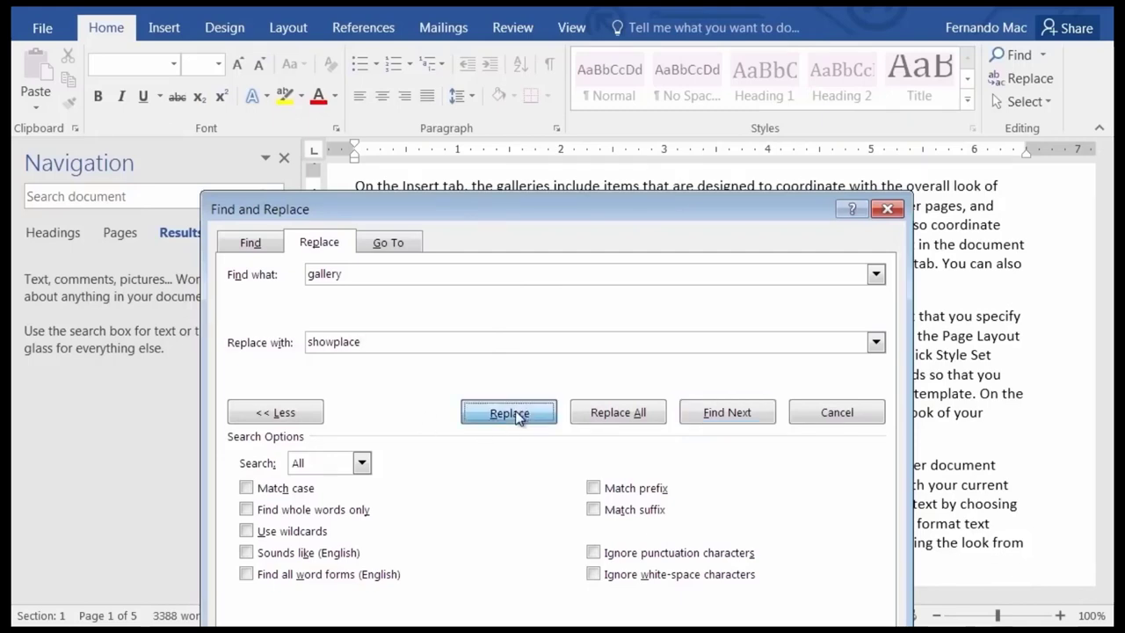
left_click_drag(569, 117, 640, 372)
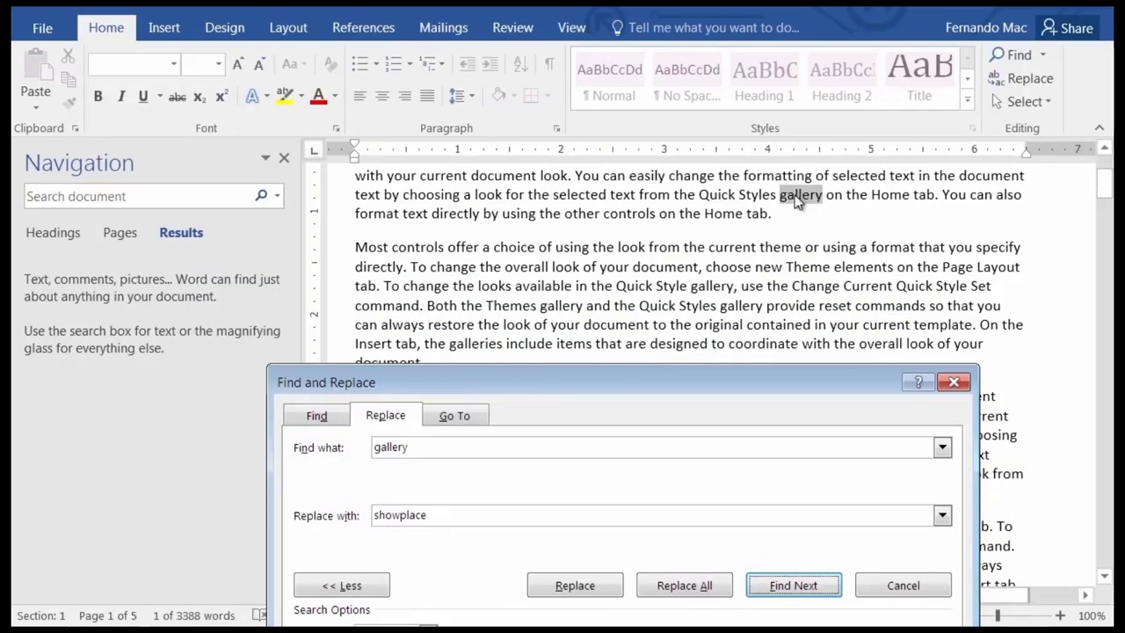
left_click(591, 598)
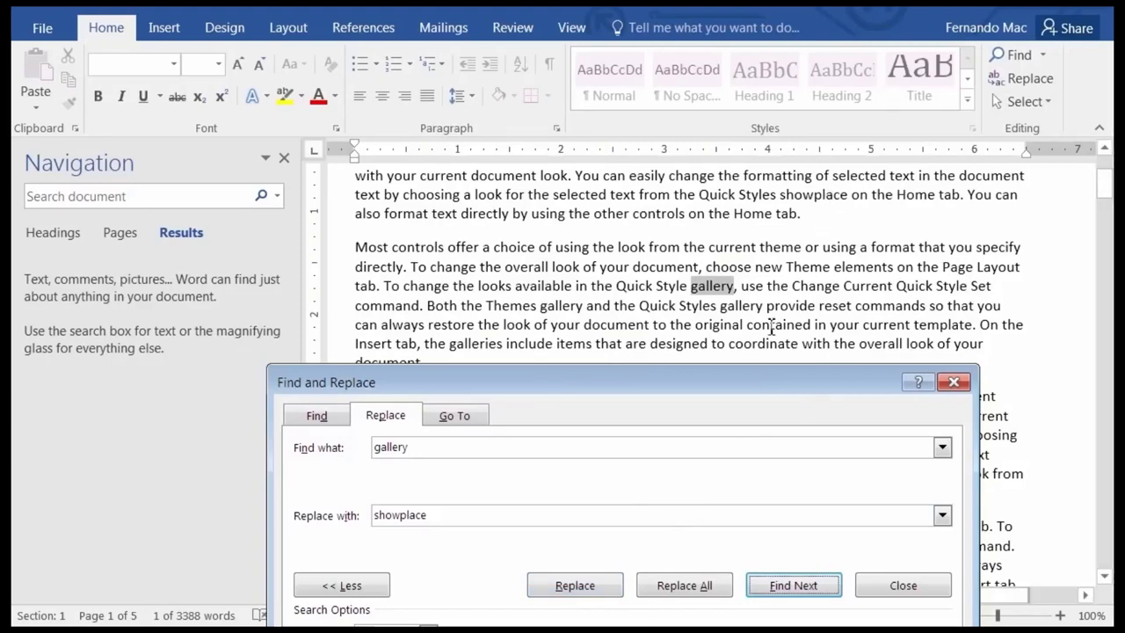
left_click_drag(667, 382, 727, 224)
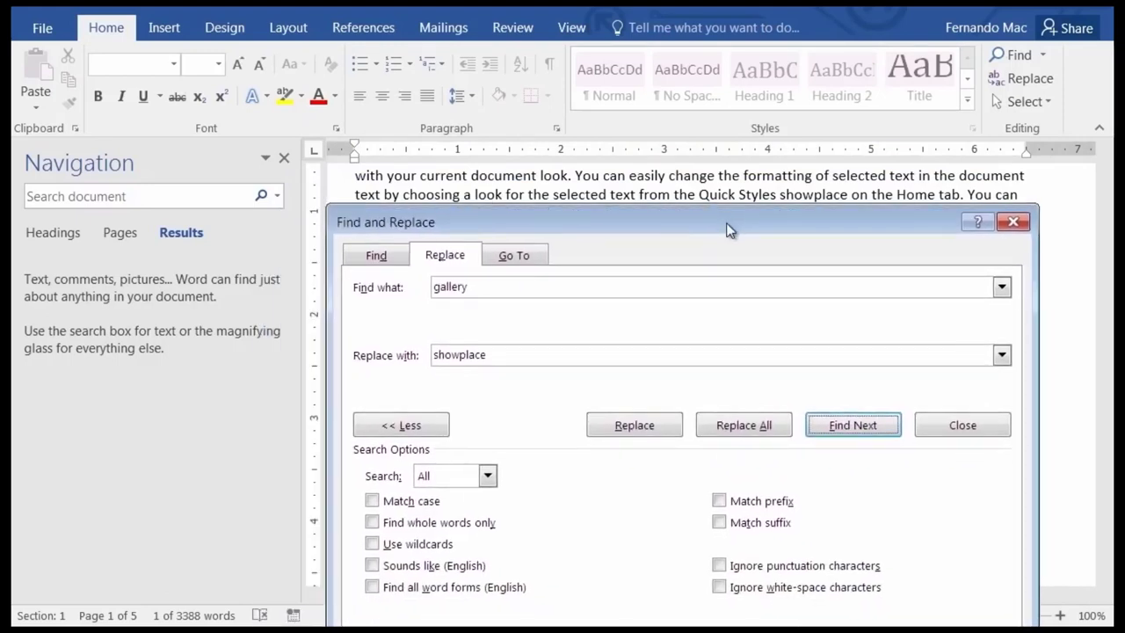
left_click(741, 427)
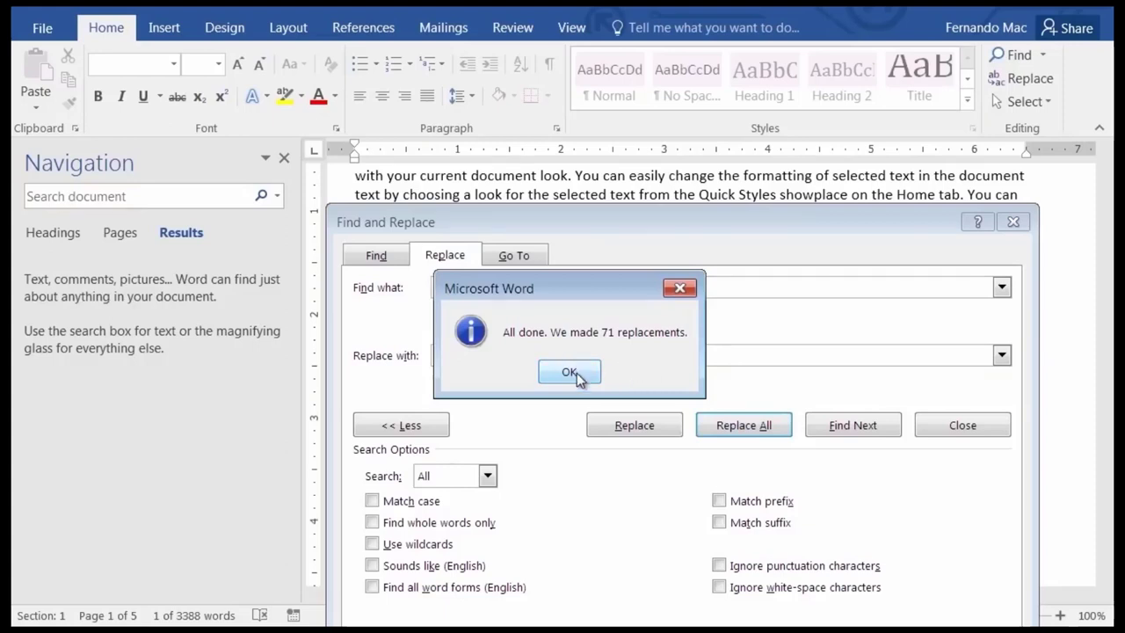
left_click(570, 373)
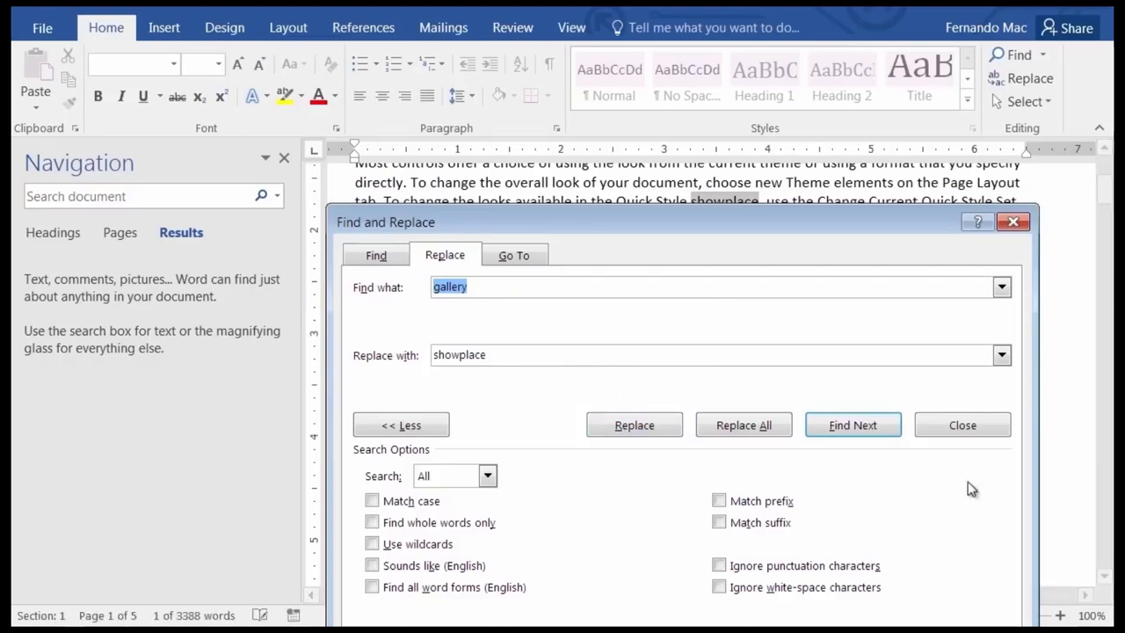
Search the Navigation pane for 'showplace', then for 'gallery', confirming no matches remain.
left_click(1012, 222)
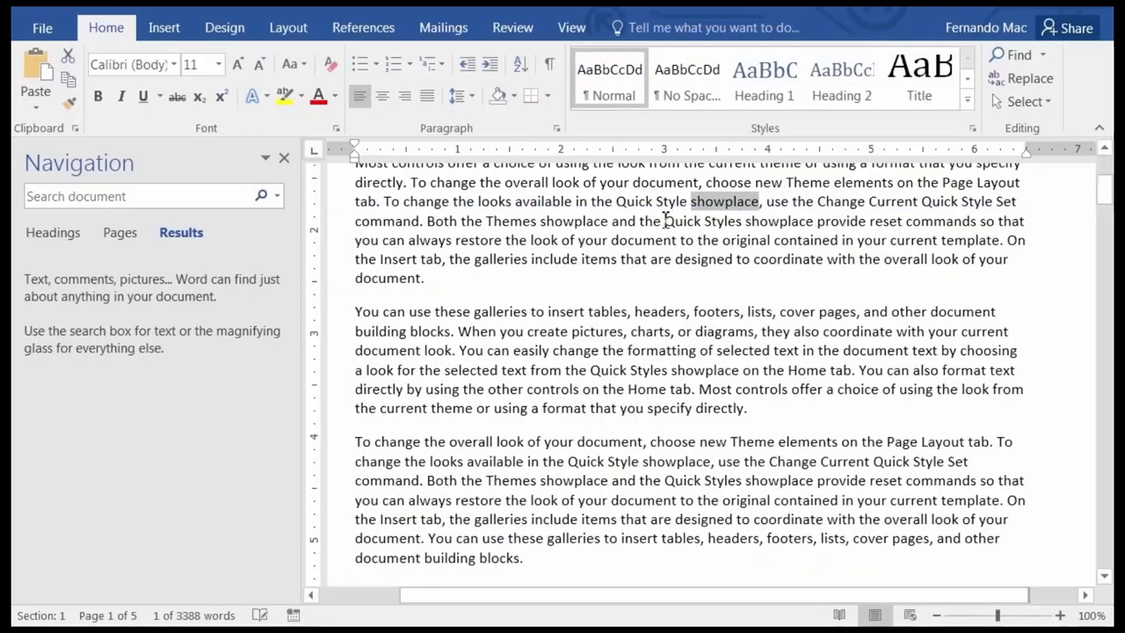
left_click(1020, 58)
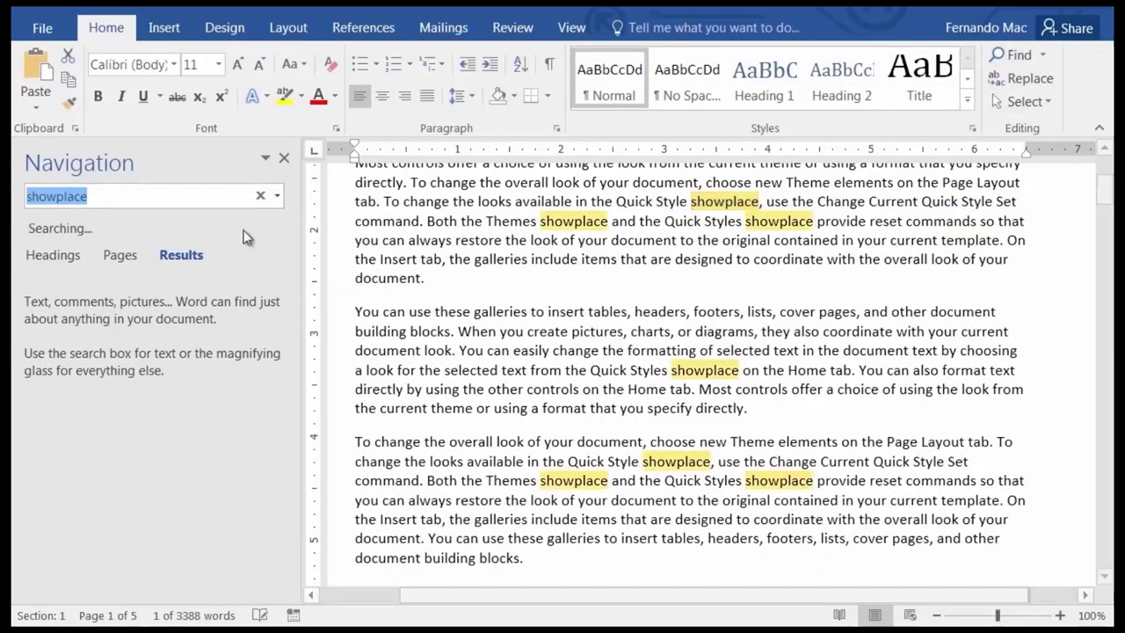
left_click_drag(134, 200, 15, 211)
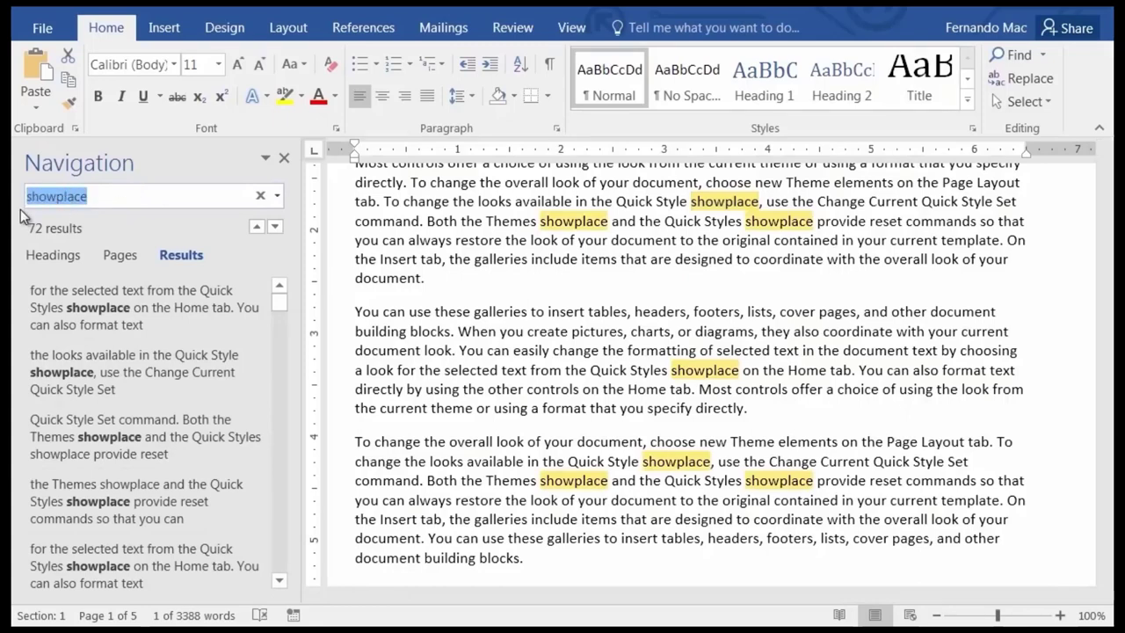
type("galle")
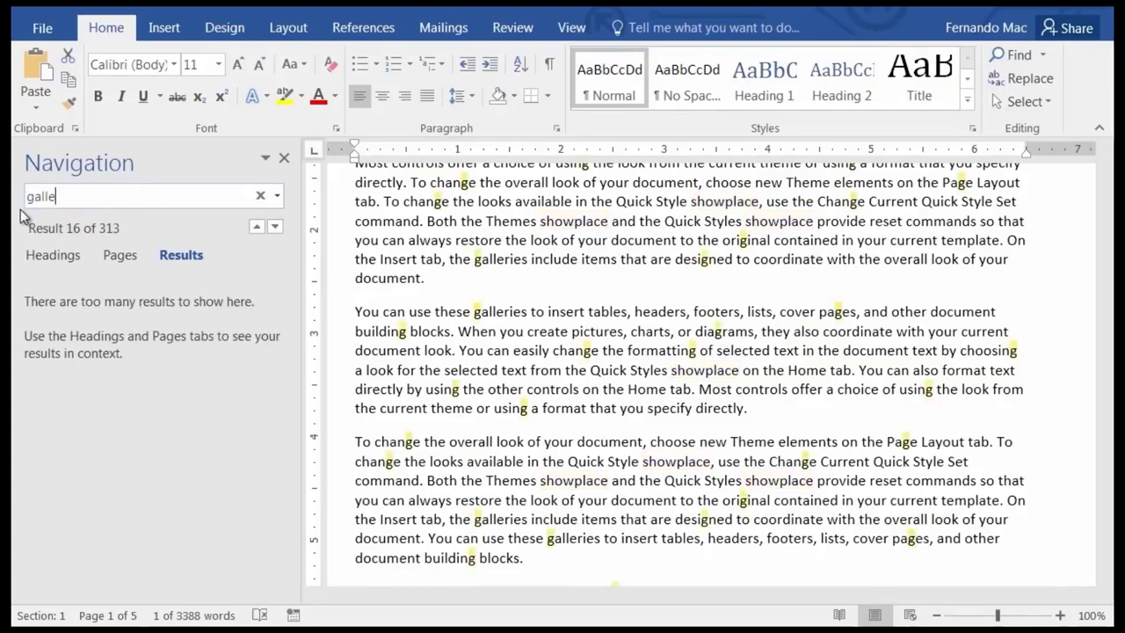
type("ry")
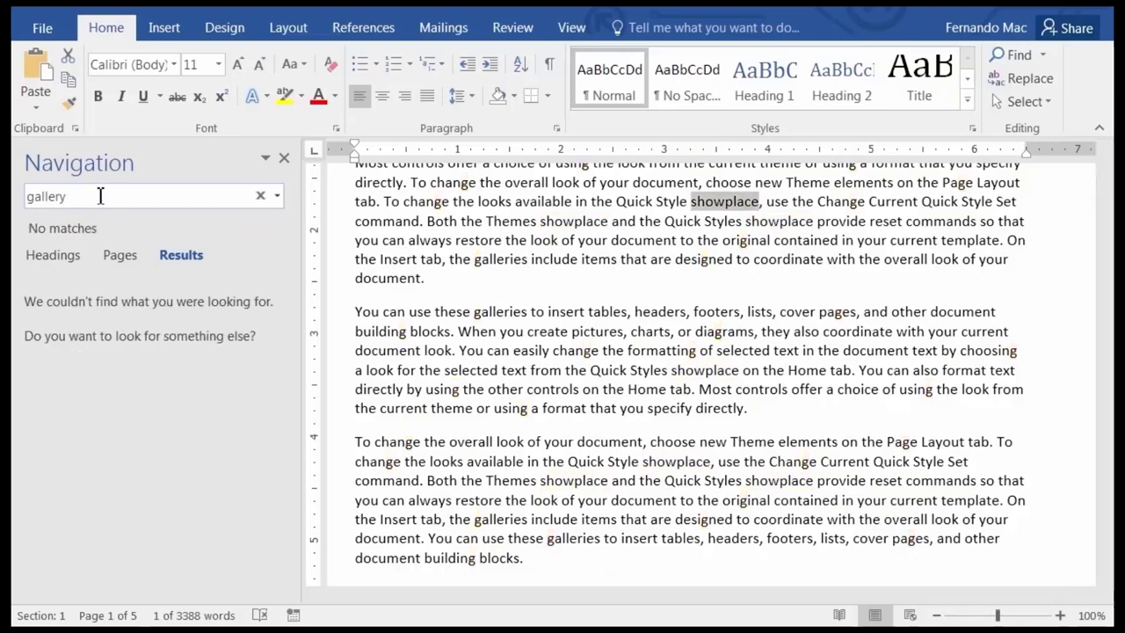
left_click(470, 330)
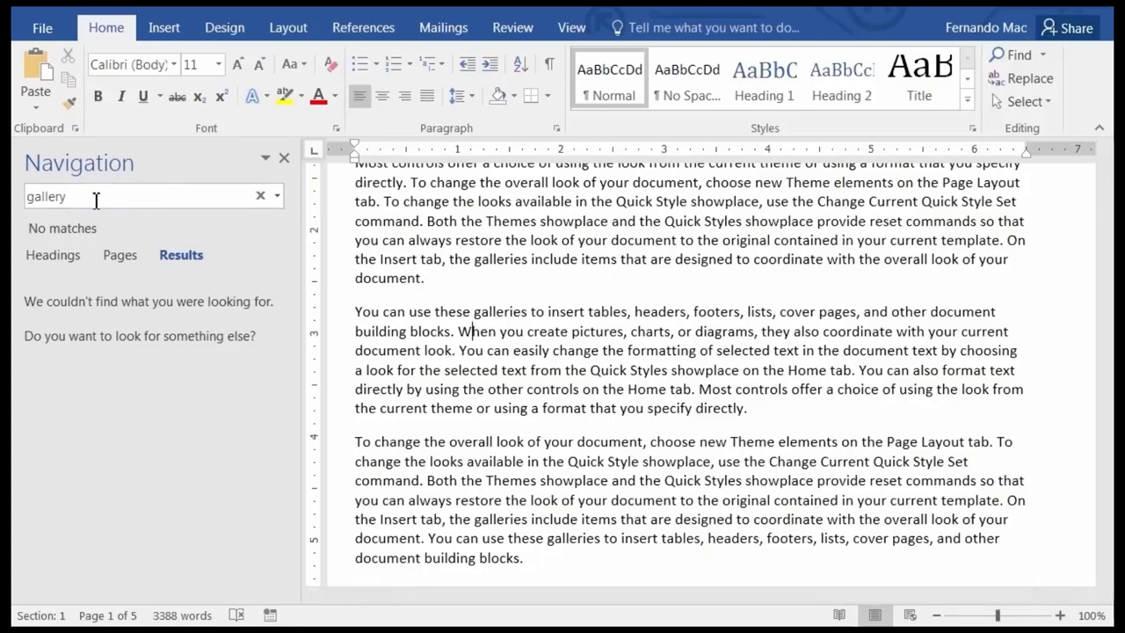
Reopen Find and Replace from the search options dropdown, reposition it, then close it.
left_click(278, 198)
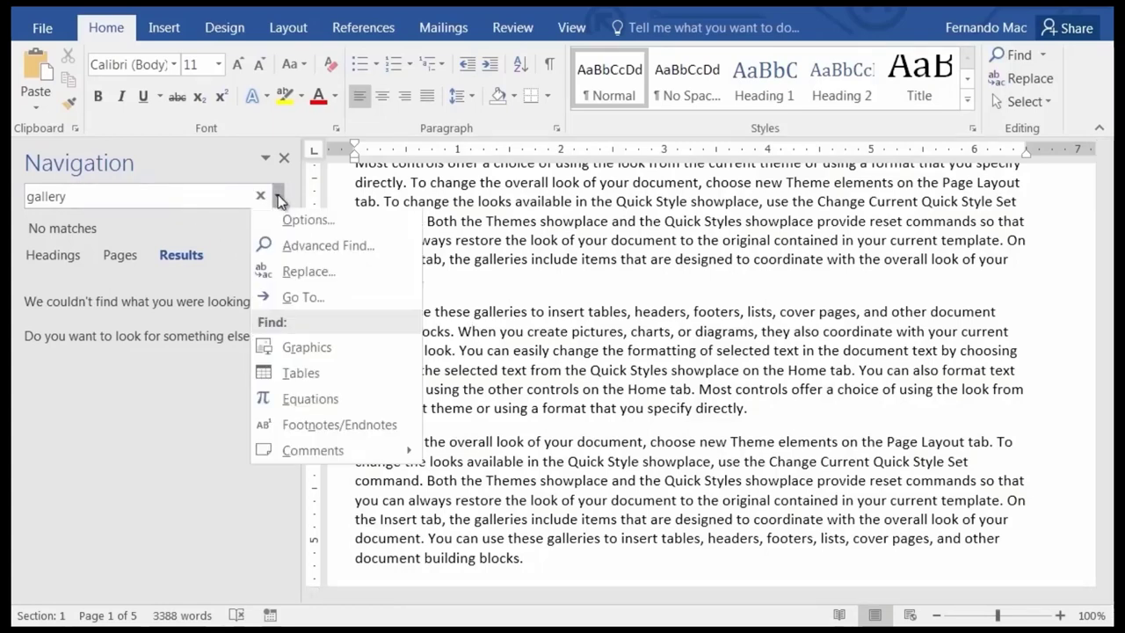
left_click(318, 277)
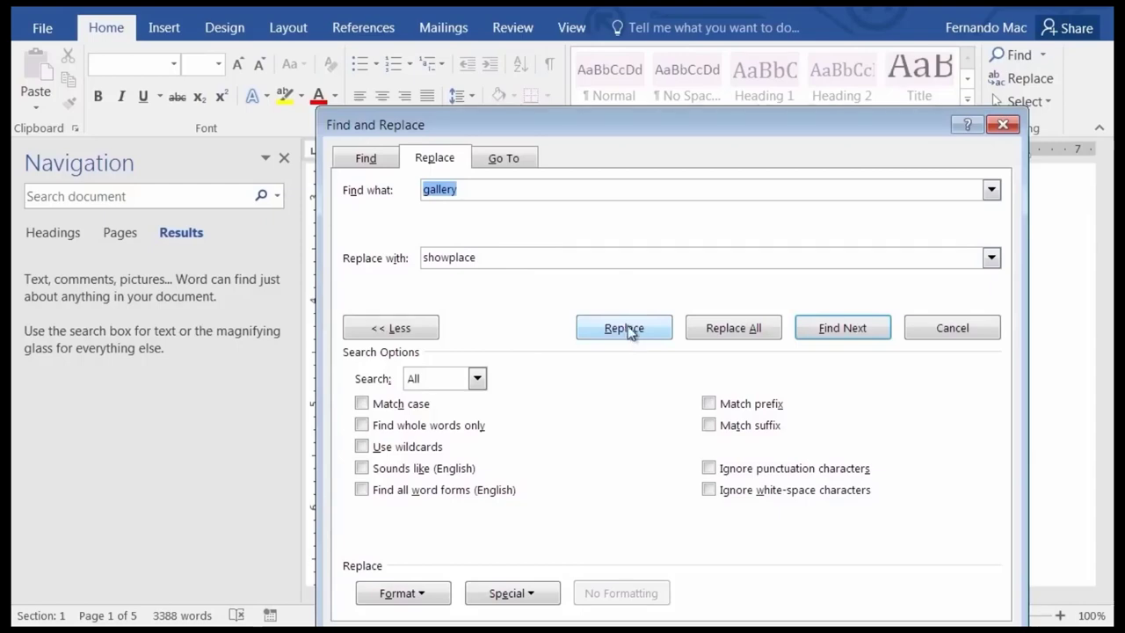
left_click_drag(700, 126, 601, 101)
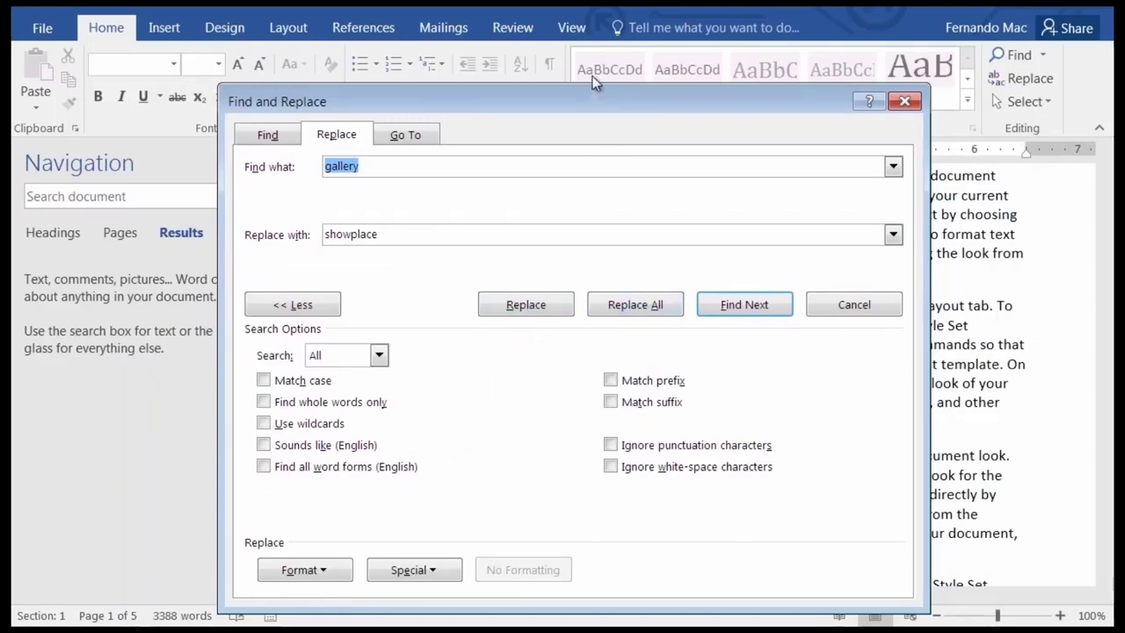
left_click_drag(582, 97, 571, 67)
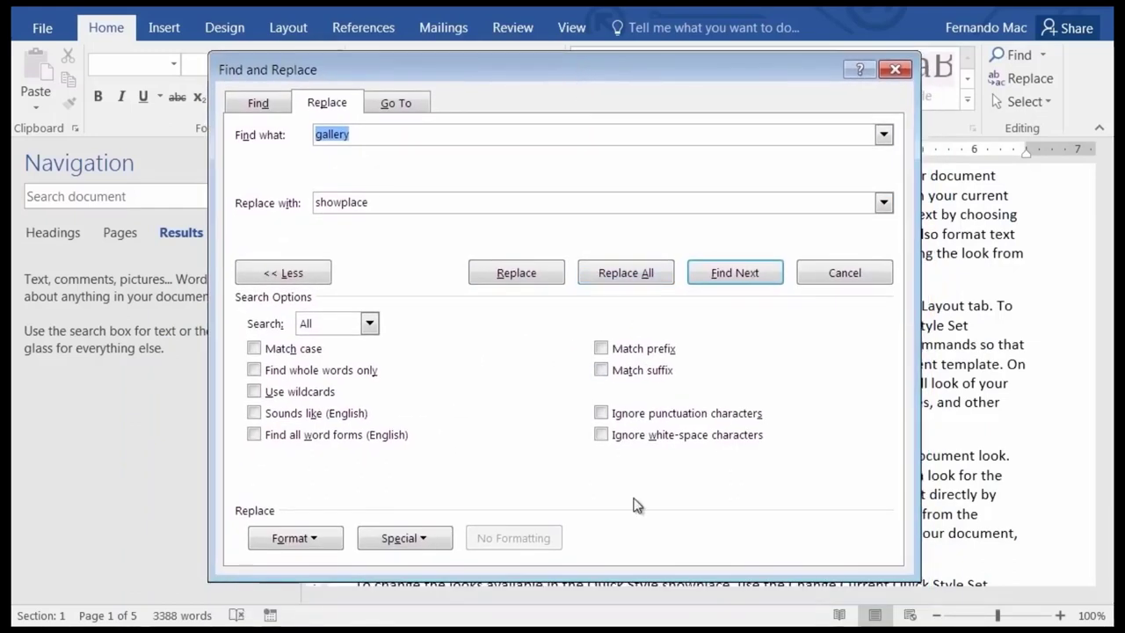
left_click(895, 69)
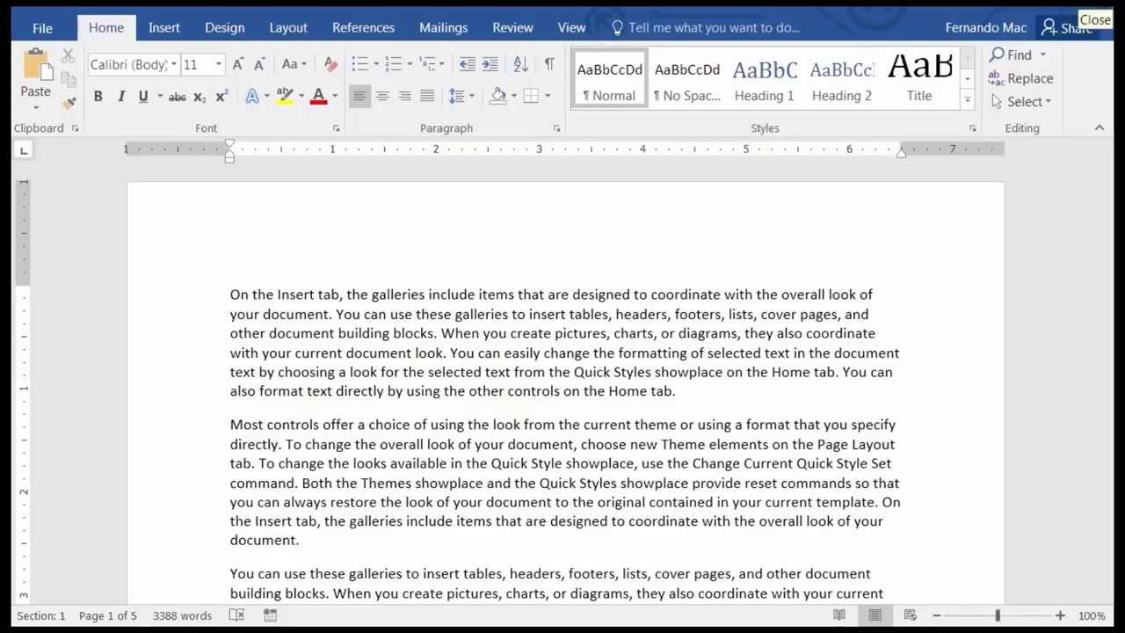
Close the Finding Text (Mod 2) document, saving changes, and close the extra file window.
left_click(1106, 3)
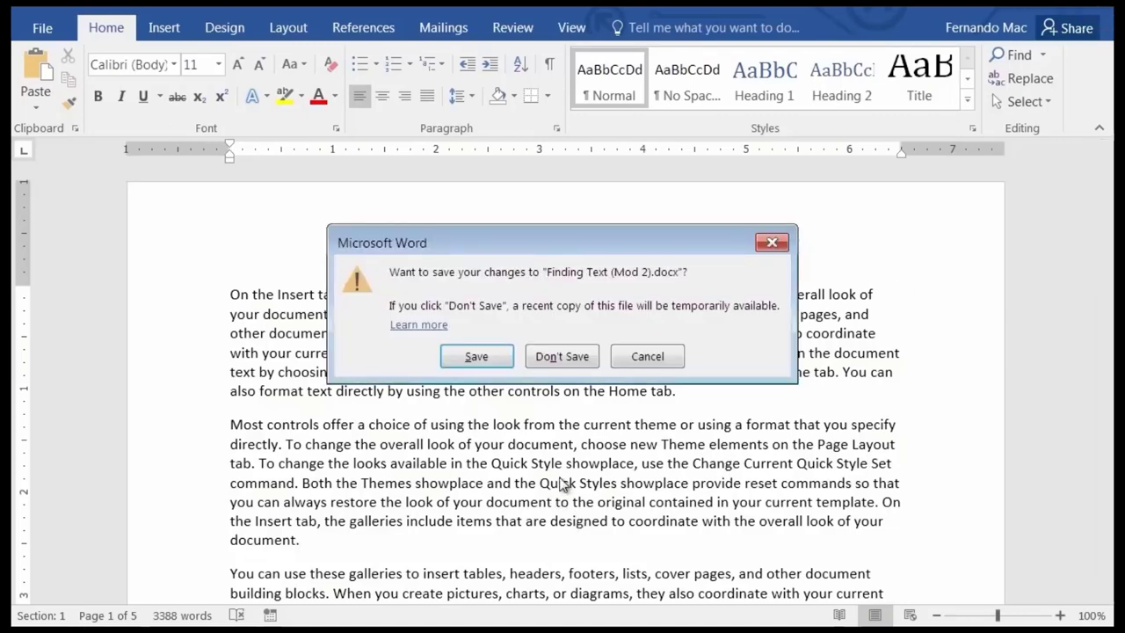
left_click(476, 359)
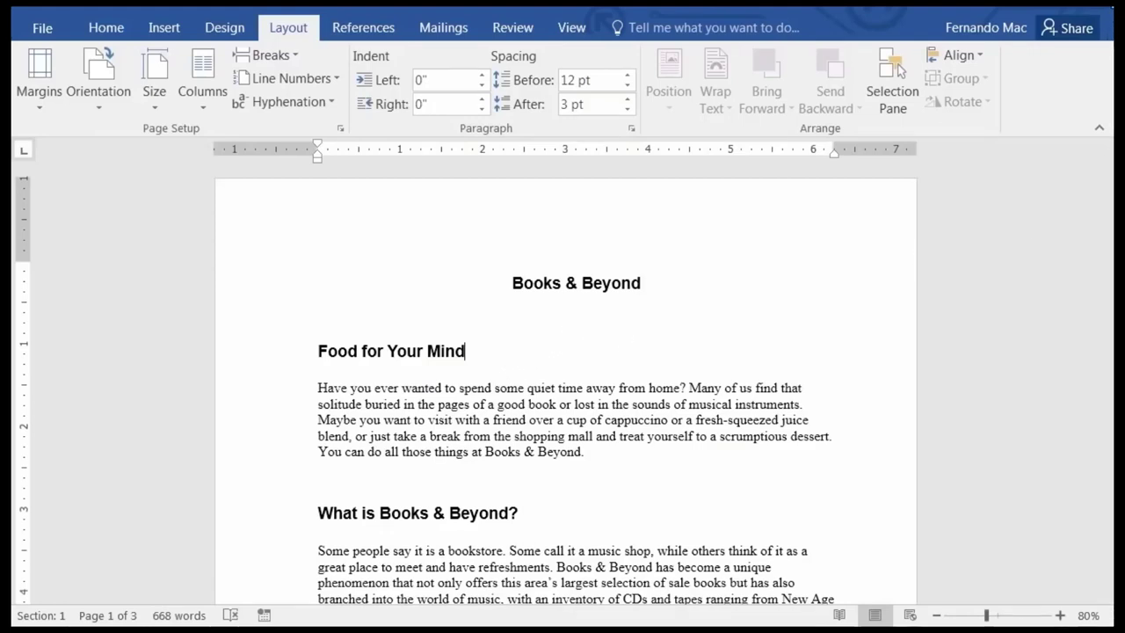
left_click(42, 29)
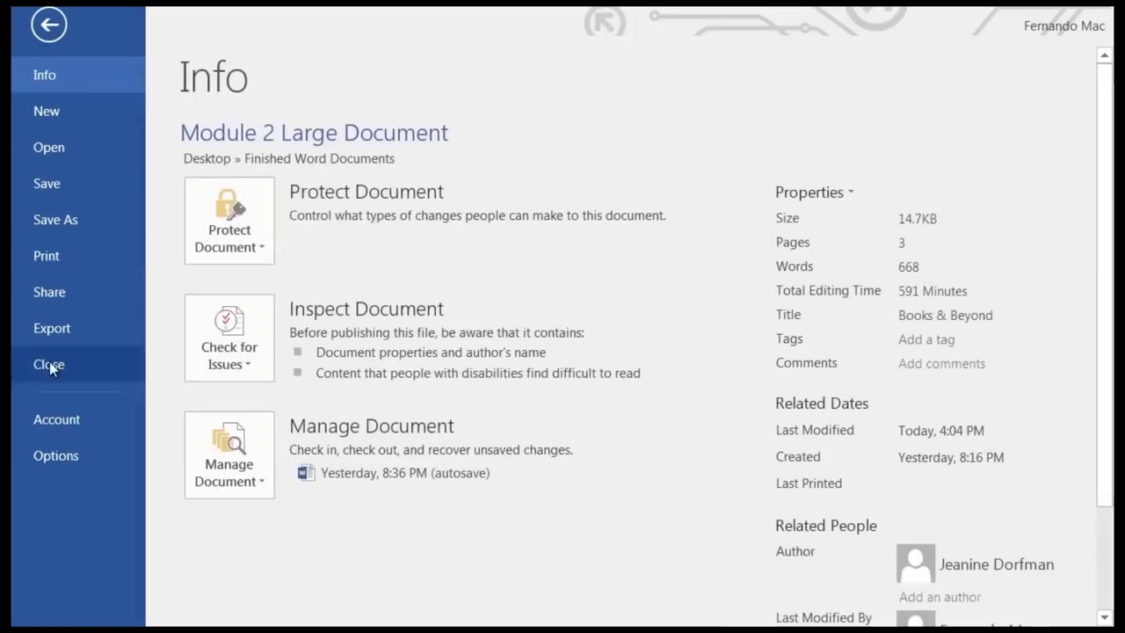
key("Escape")
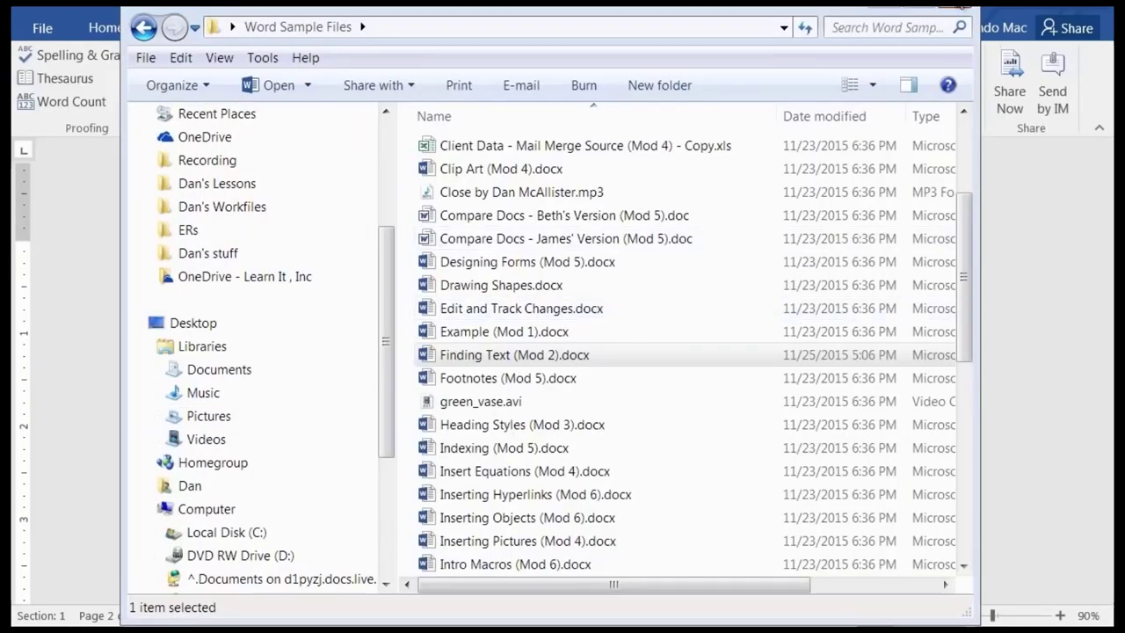
left_click(940, 10)
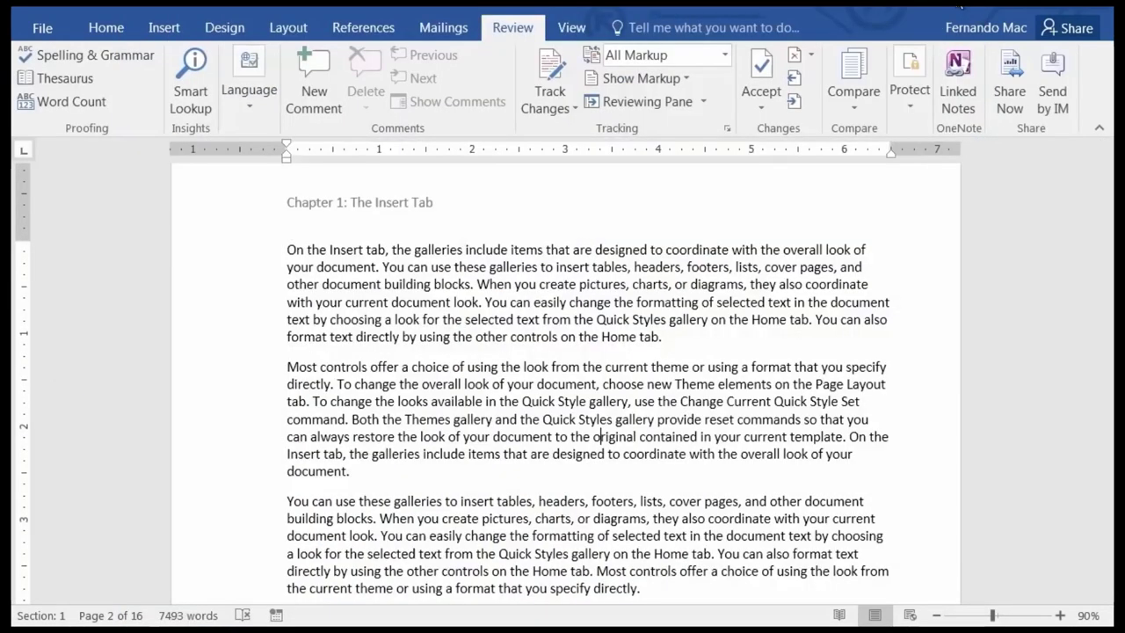
Close Section Breaks, saving it and the Building Blocks.dotx template.
left_click(42, 29)
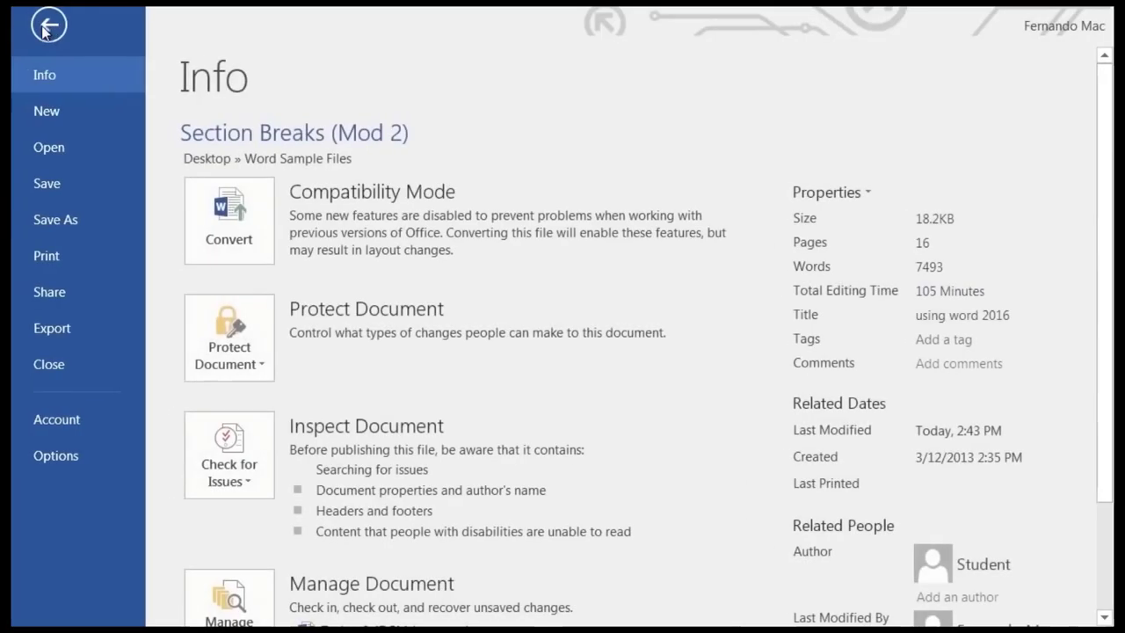
left_click(57, 370)
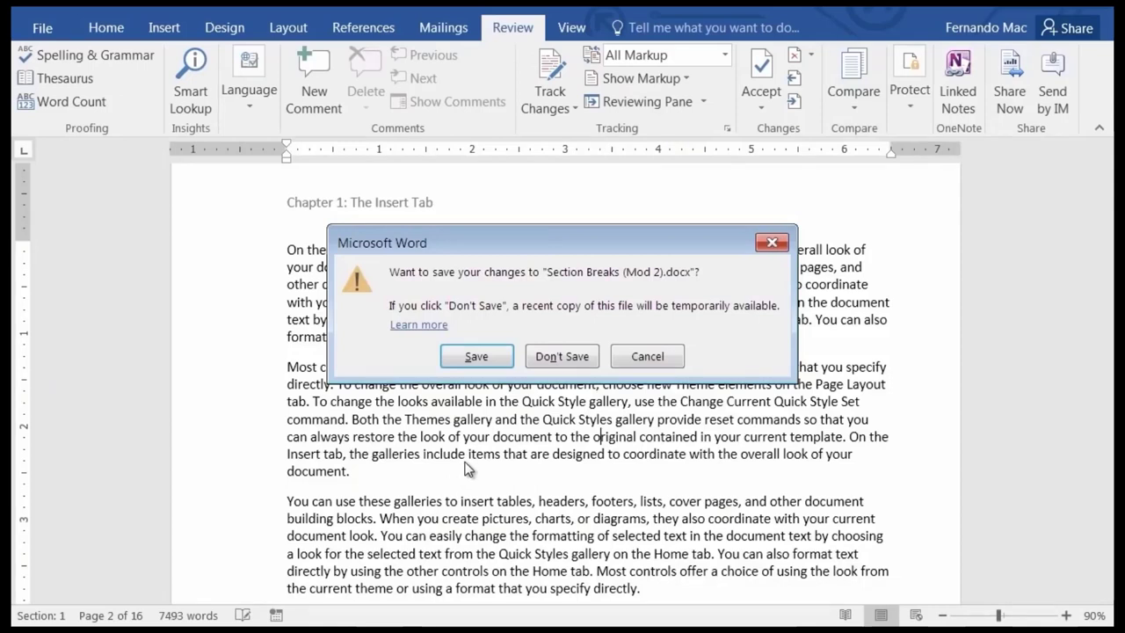
left_click(477, 355)
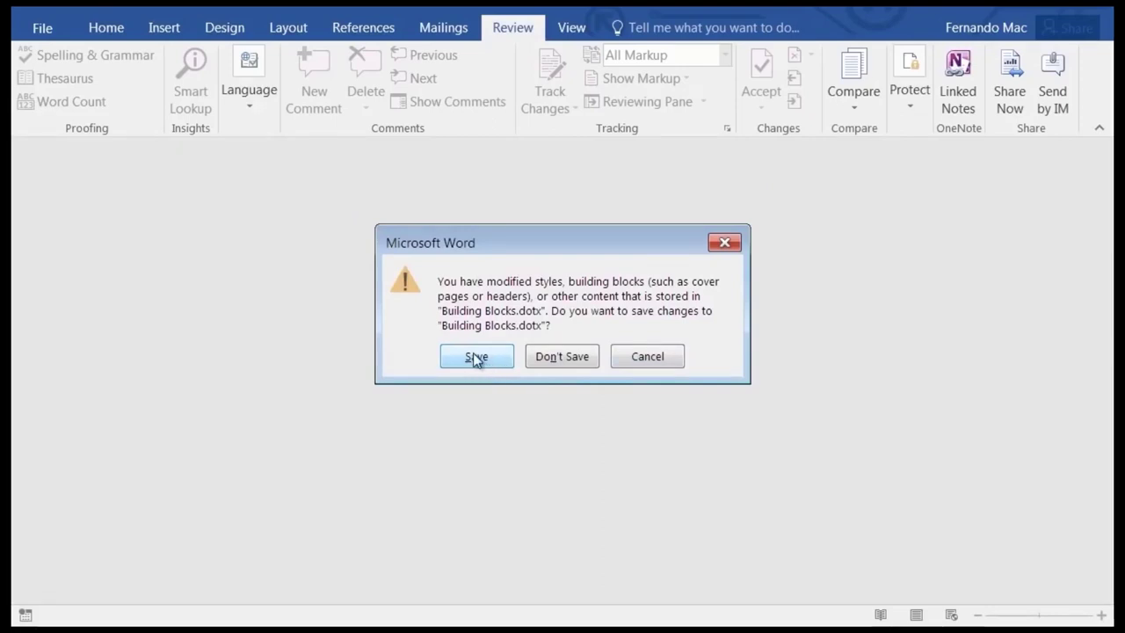
left_click(476, 358)
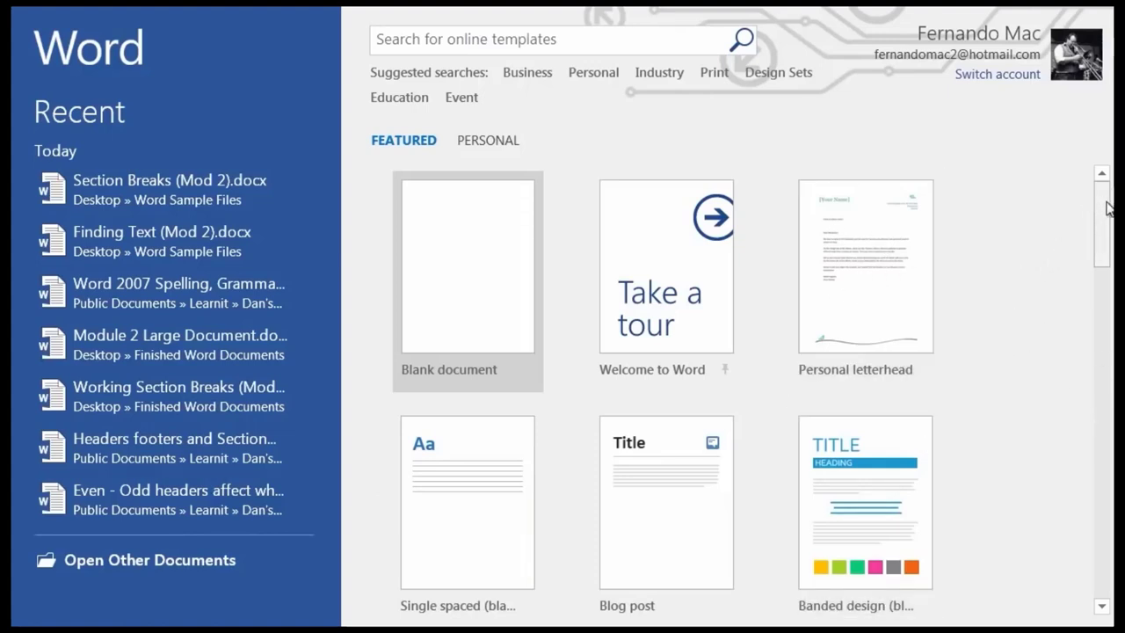
Pick Personal letterhead from the start-screen templates and create a document from it.
left_click_drag(1107, 209, 1099, 282)
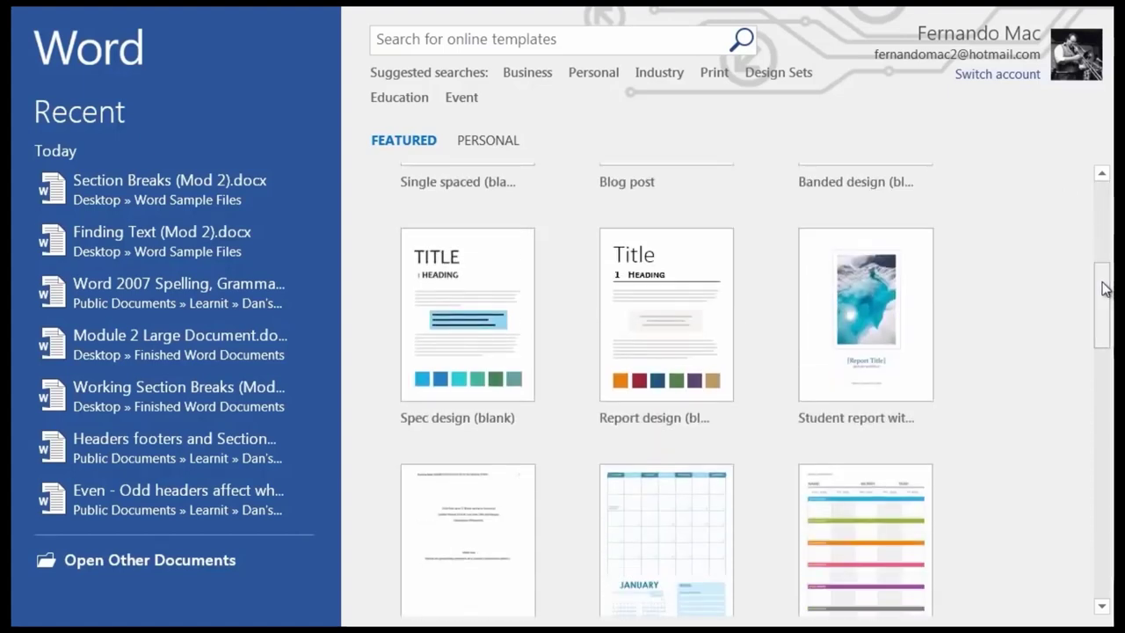
left_click_drag(1105, 316, 1084, 180)
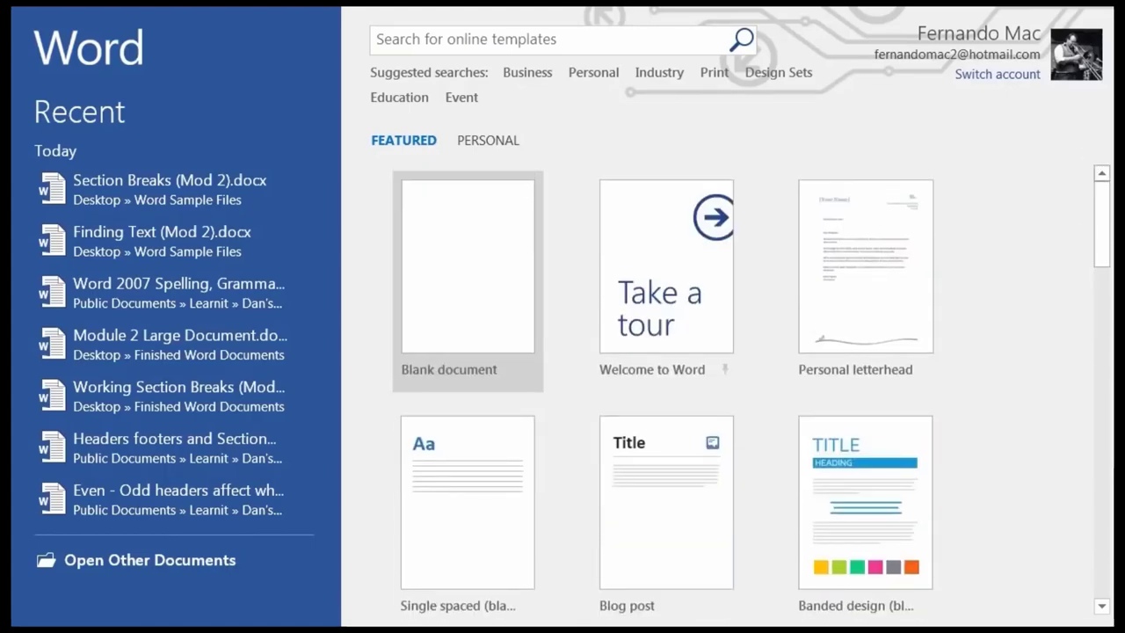
left_click(863, 268)
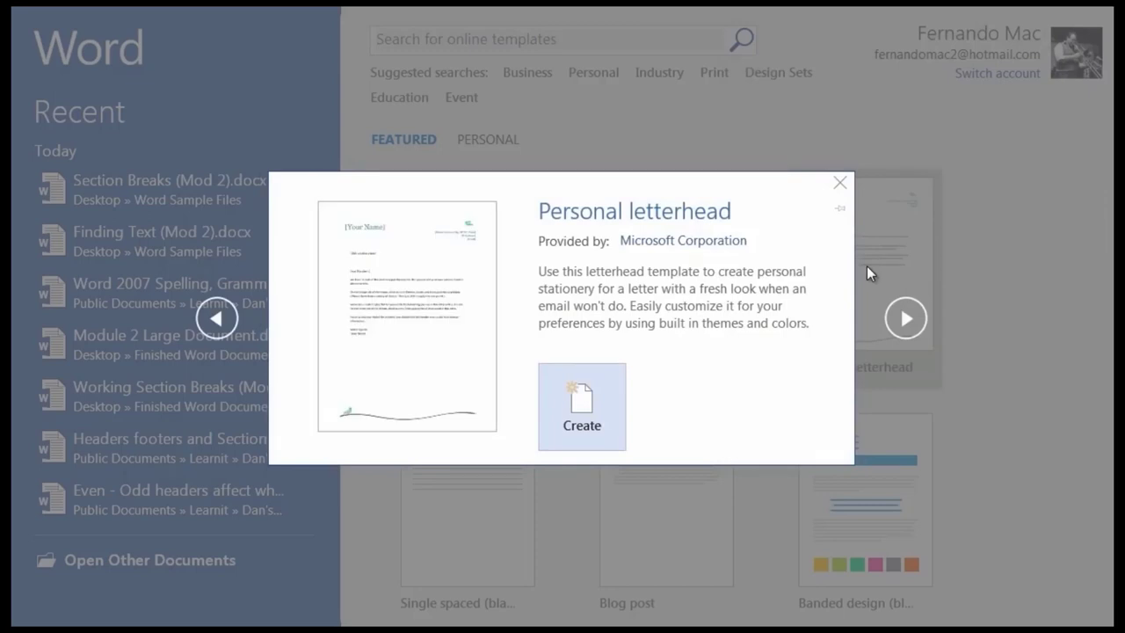
left_click(581, 400)
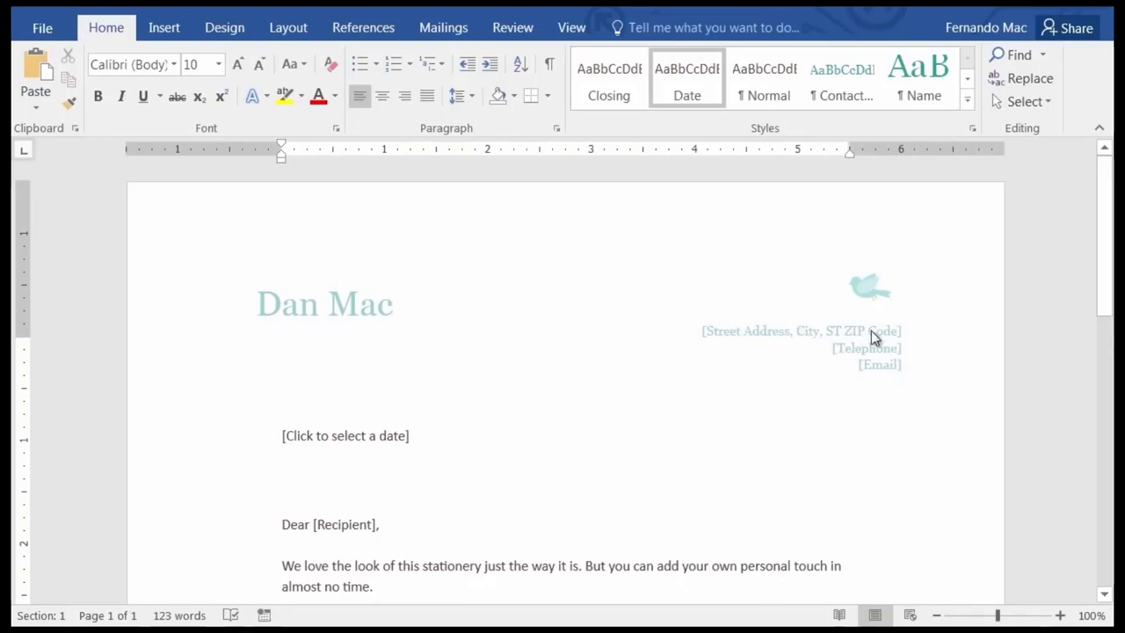
double_click(746, 329)
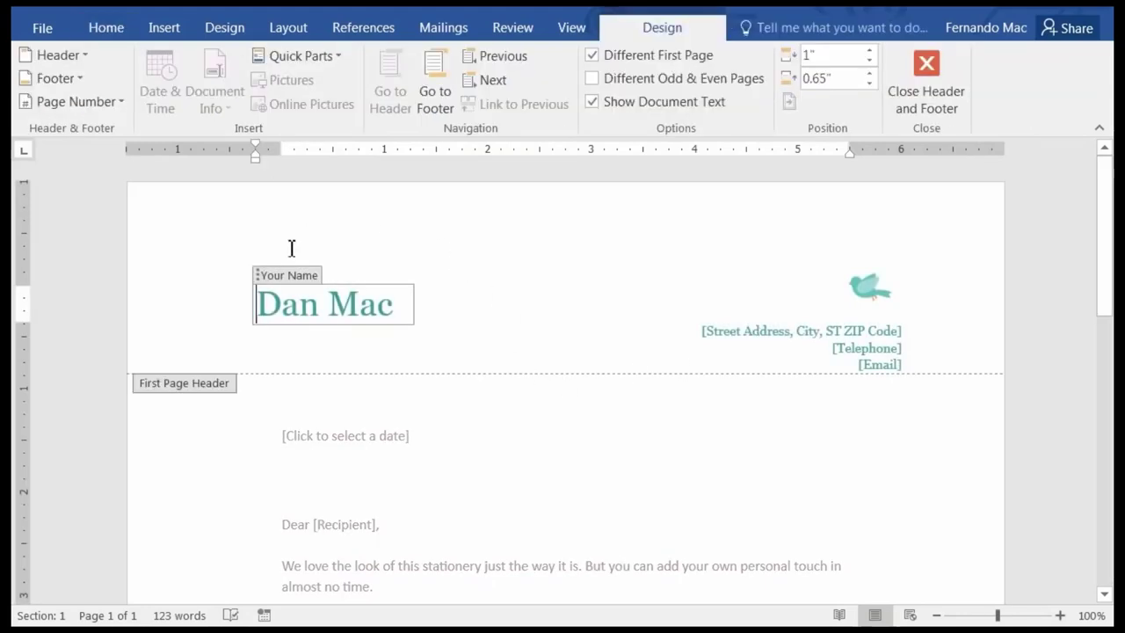
left_click(730, 346)
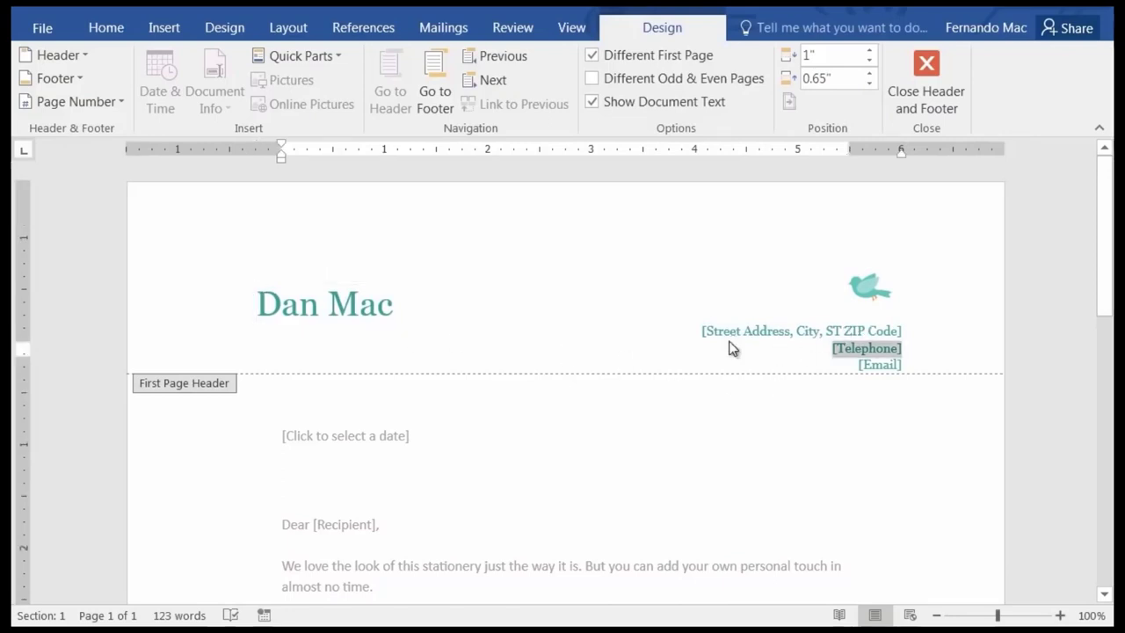
left_click(851, 330)
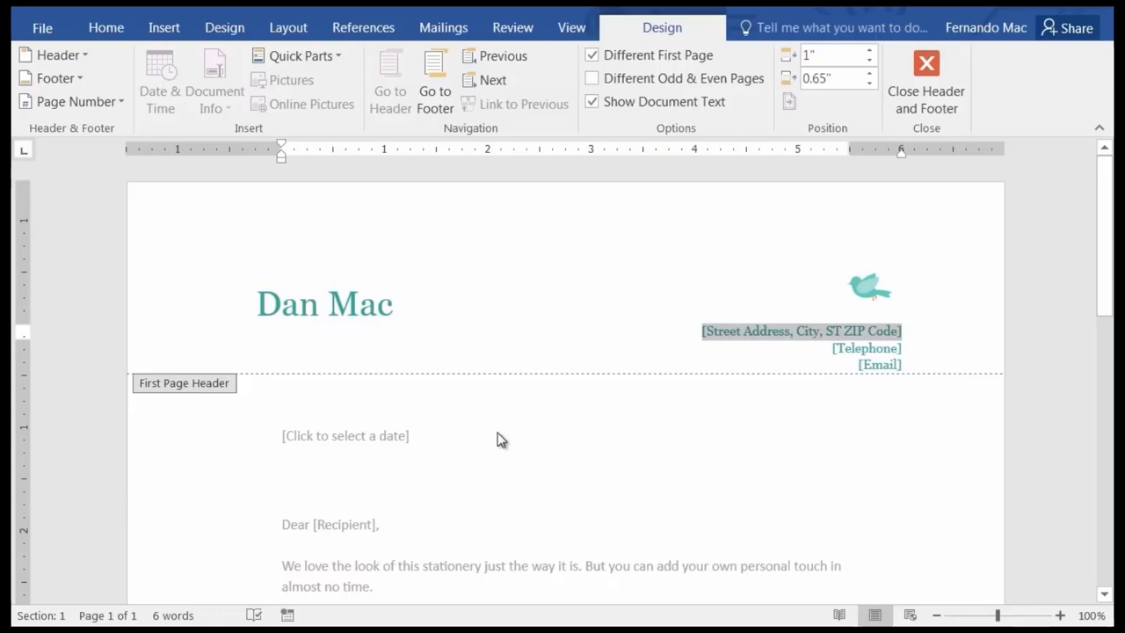
double_click(436, 449)
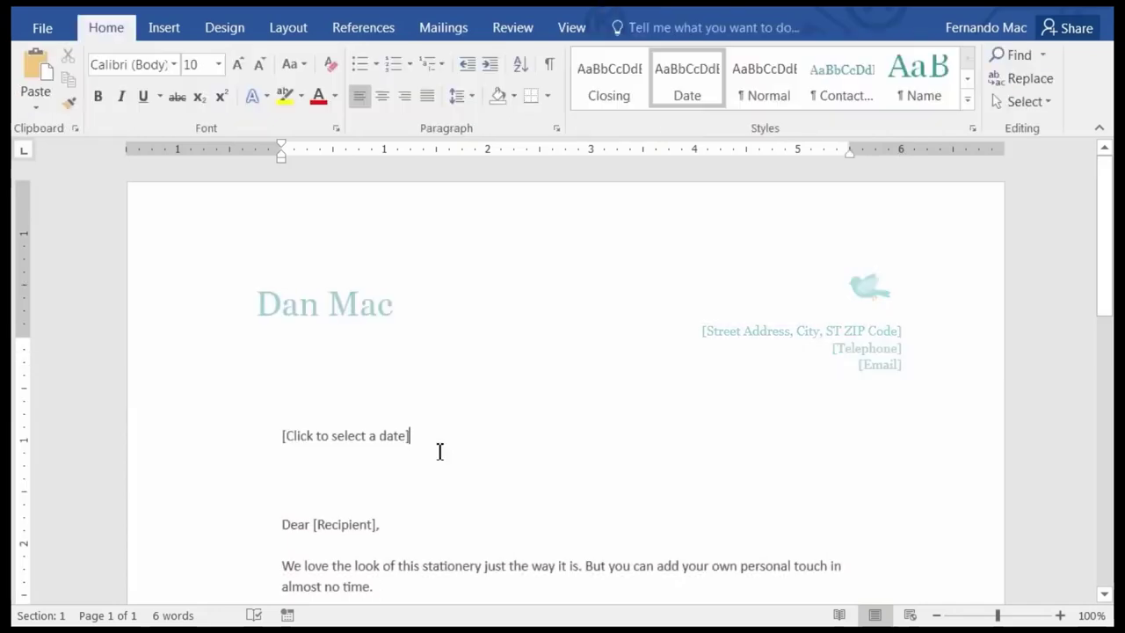
scroll(486, 497, "down", 1)
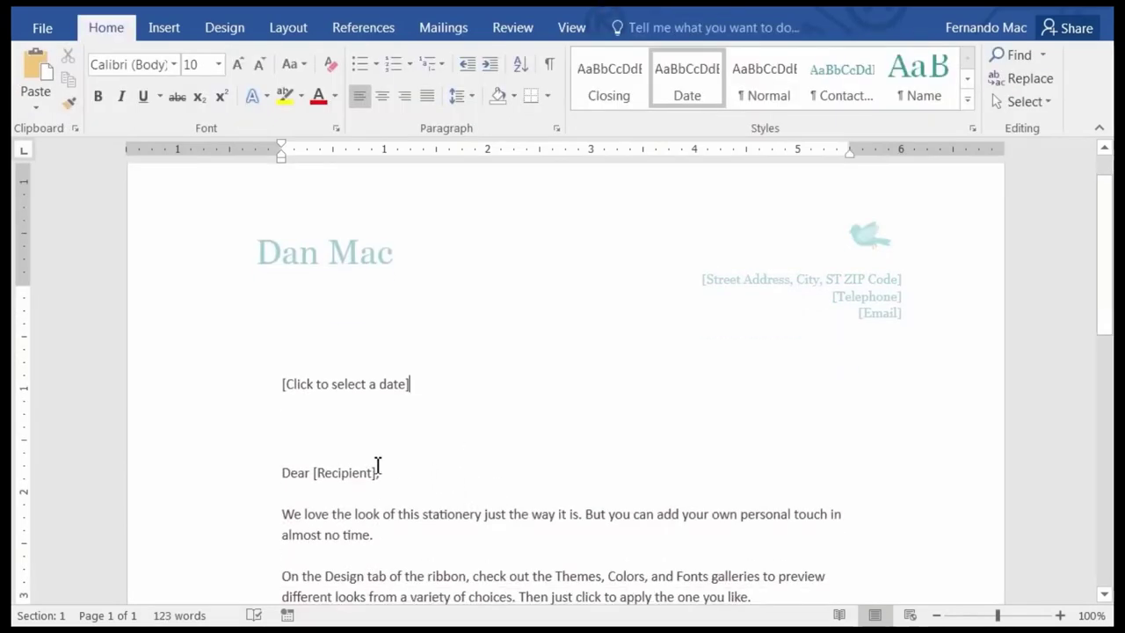
Fill the date placeholder with today's date, 11/25/2015, from its calendar.
left_click(352, 380)
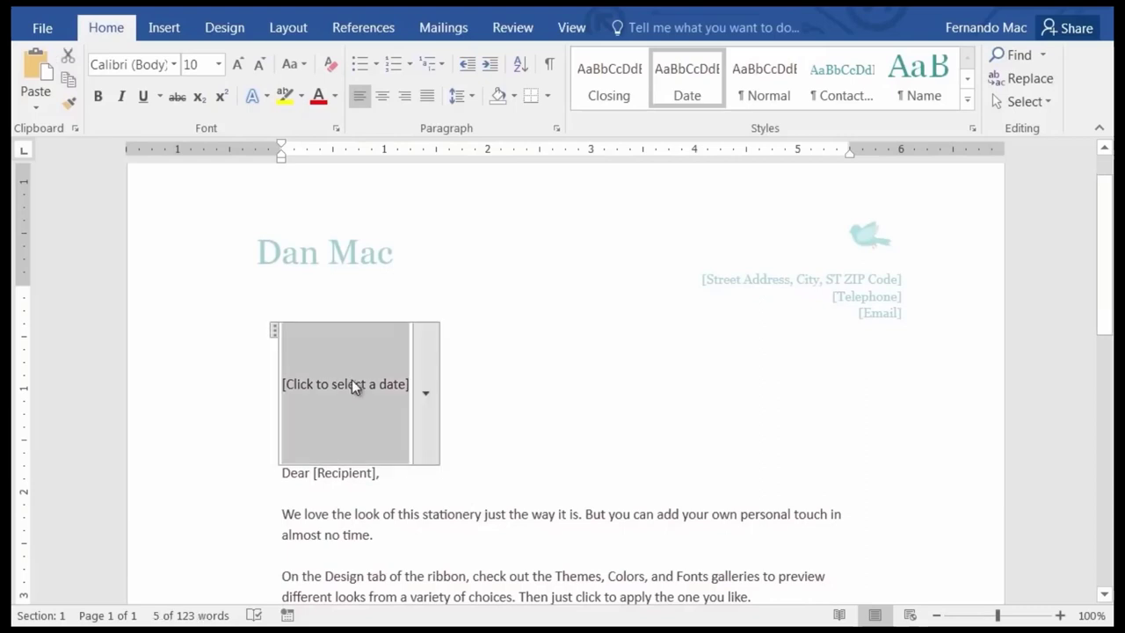
left_click(425, 398)
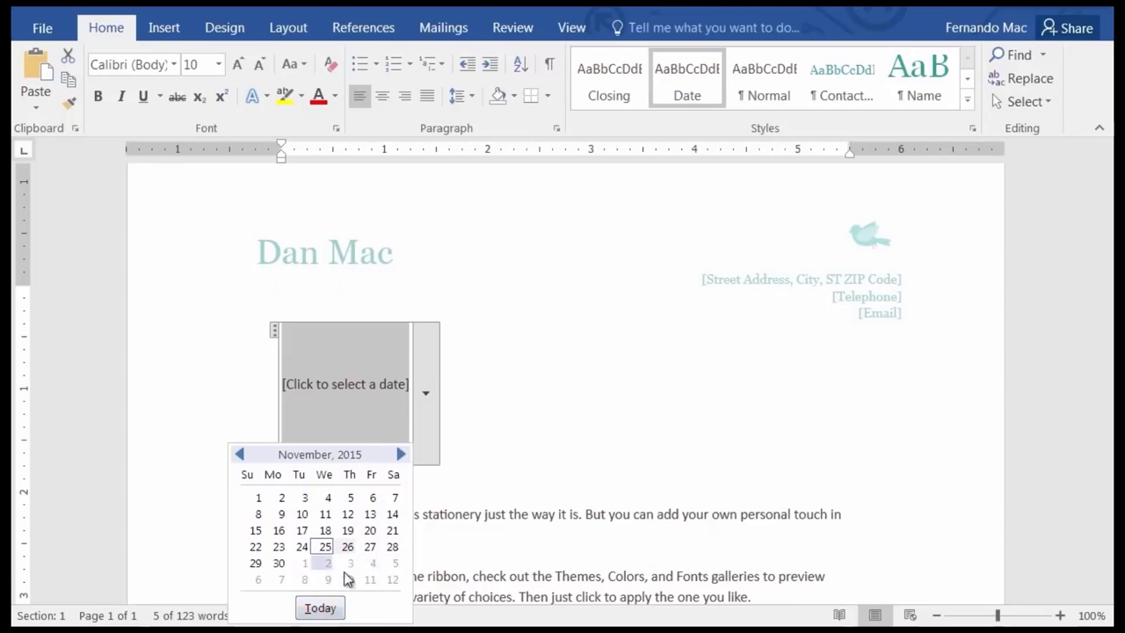
left_click(321, 608)
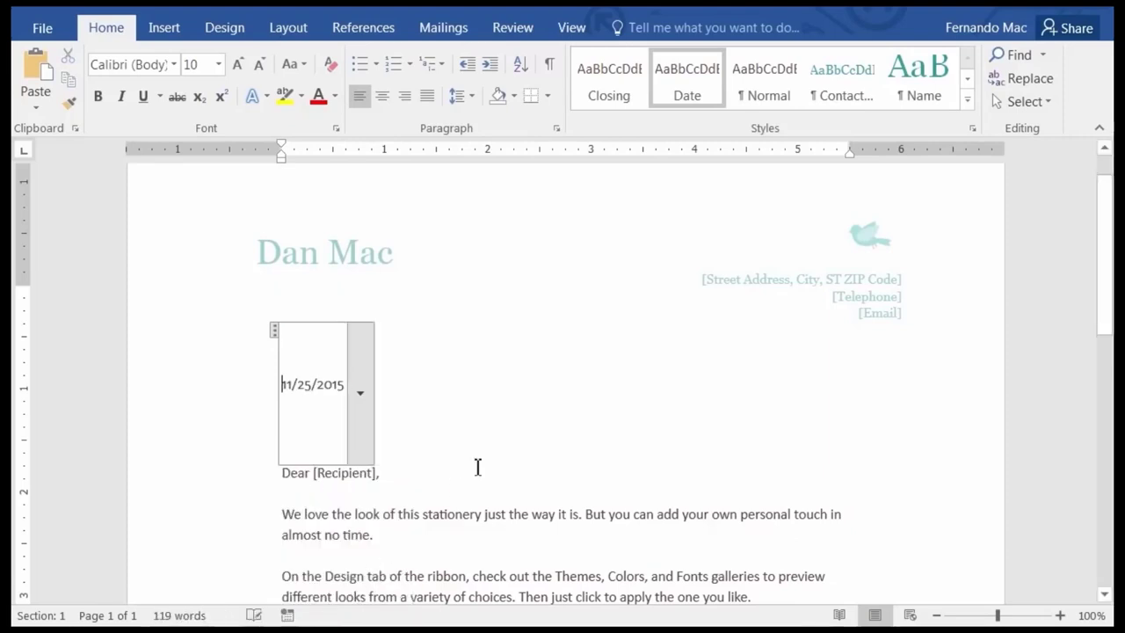
left_click(485, 415)
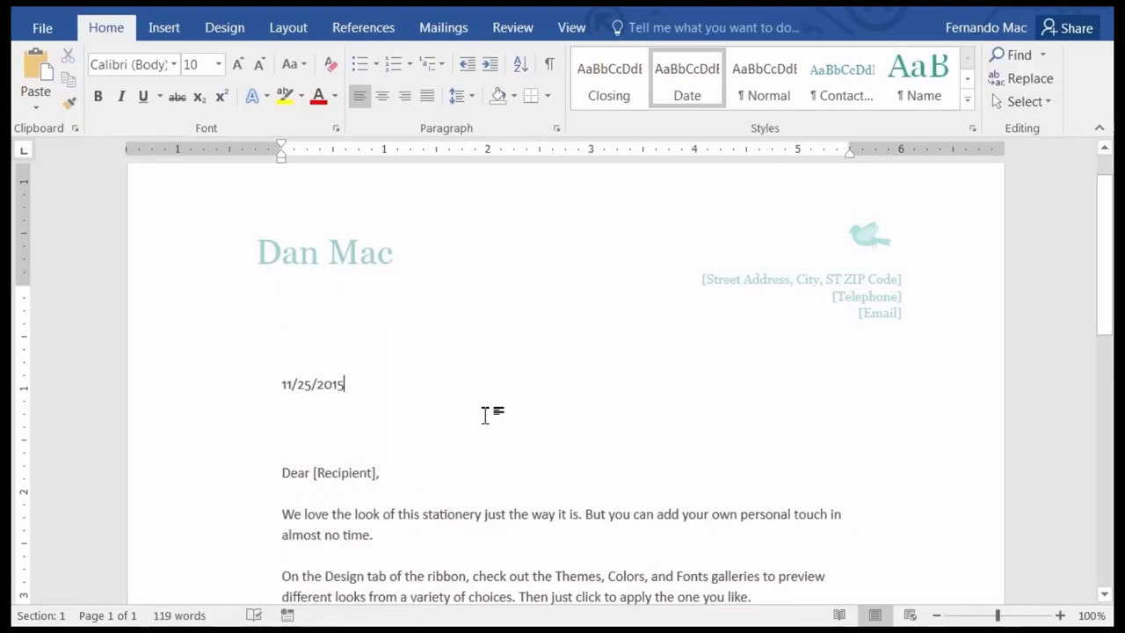
scroll(464, 429, "down", 5)
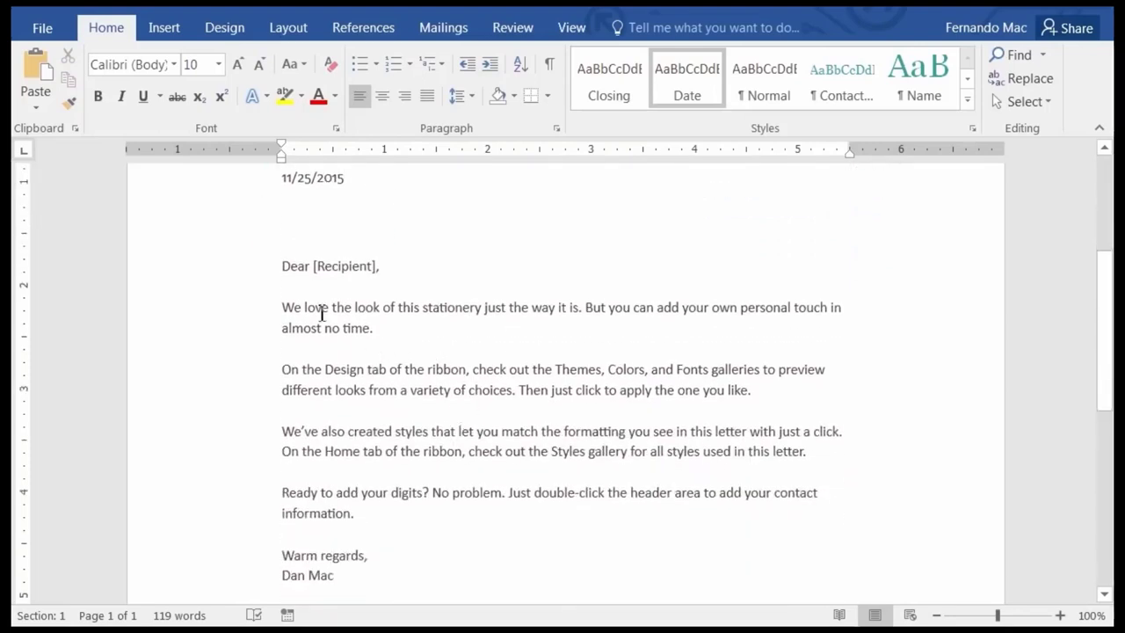
Type the recipient's full name over the [Recipient] placeholder in the greeting.
left_click(348, 268)
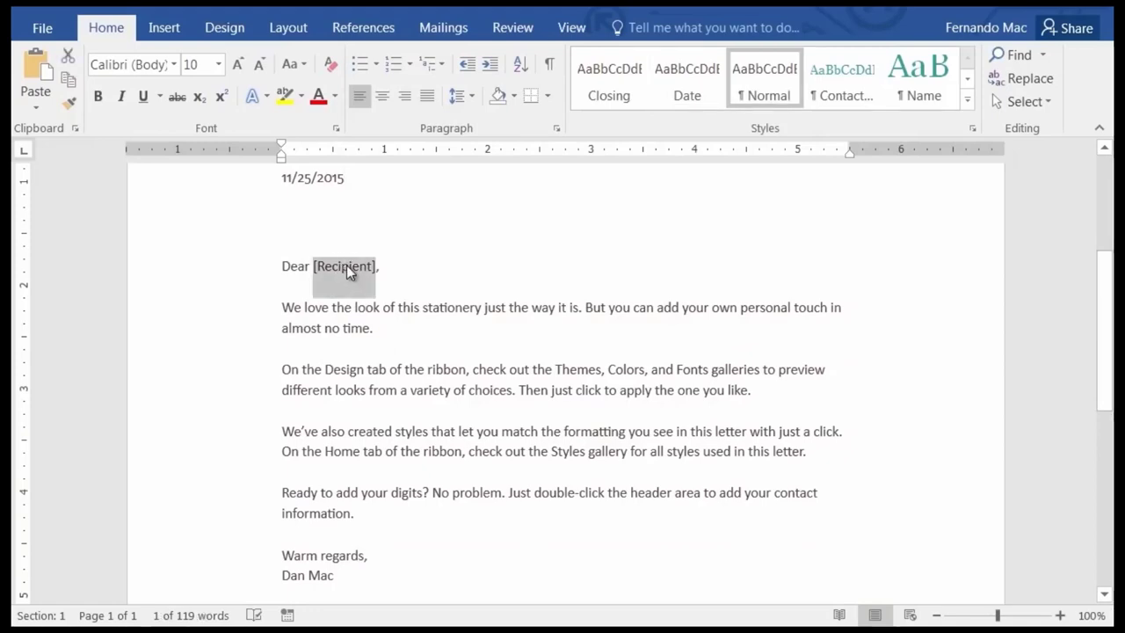
scroll(498, 348, "up", 4, "ctrl")
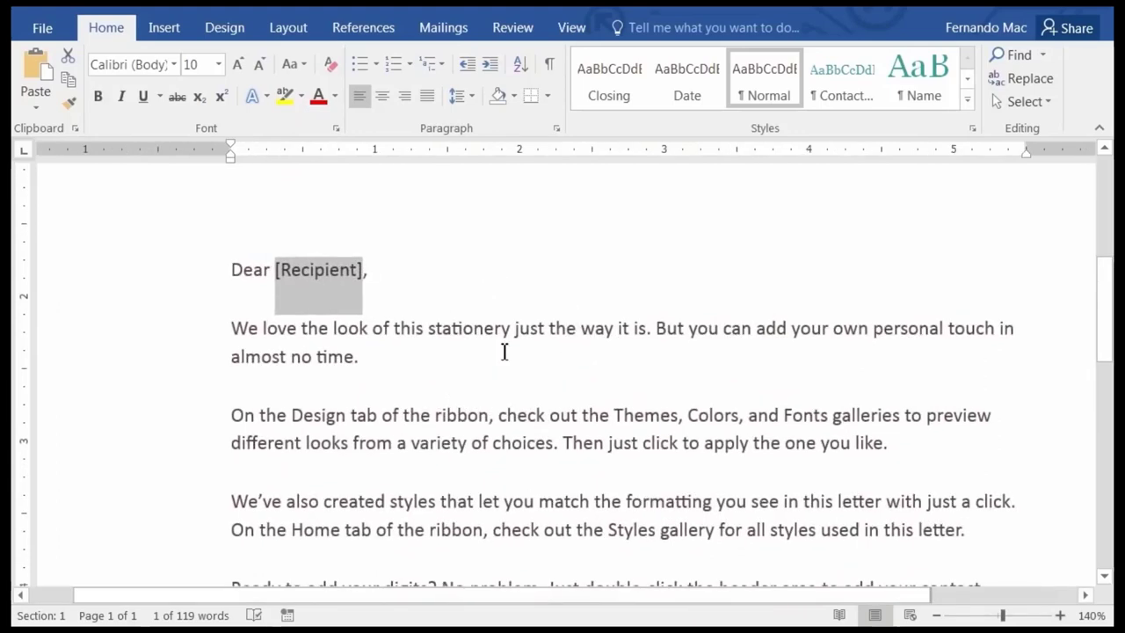
type("Di")
type("zzy Gille")
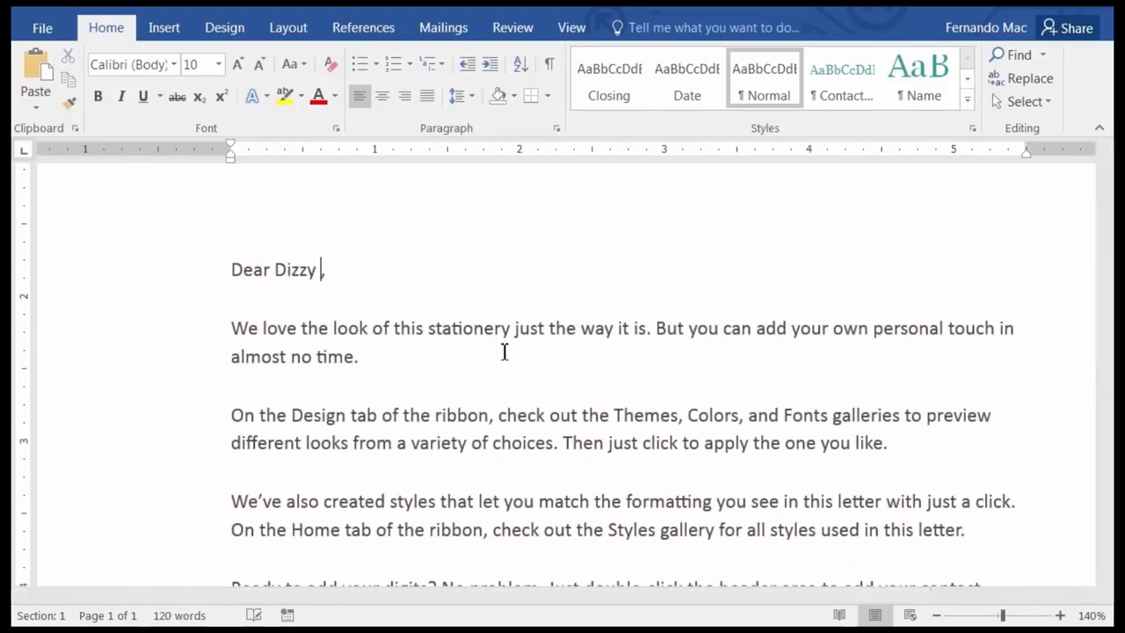
type("spie")
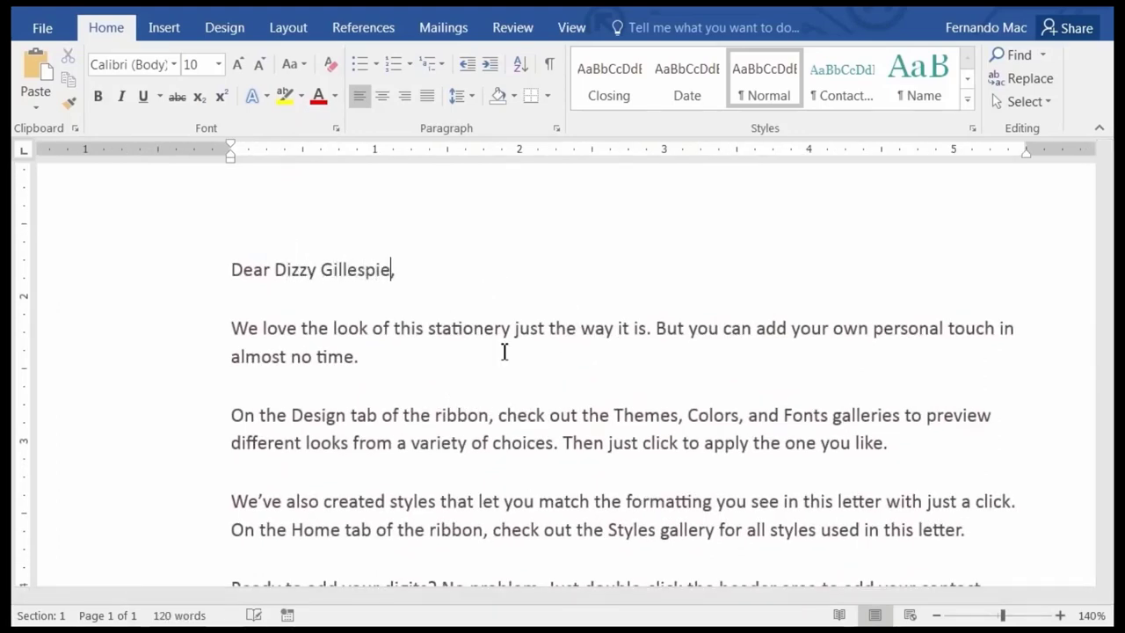
scroll(540, 460, "down", 4)
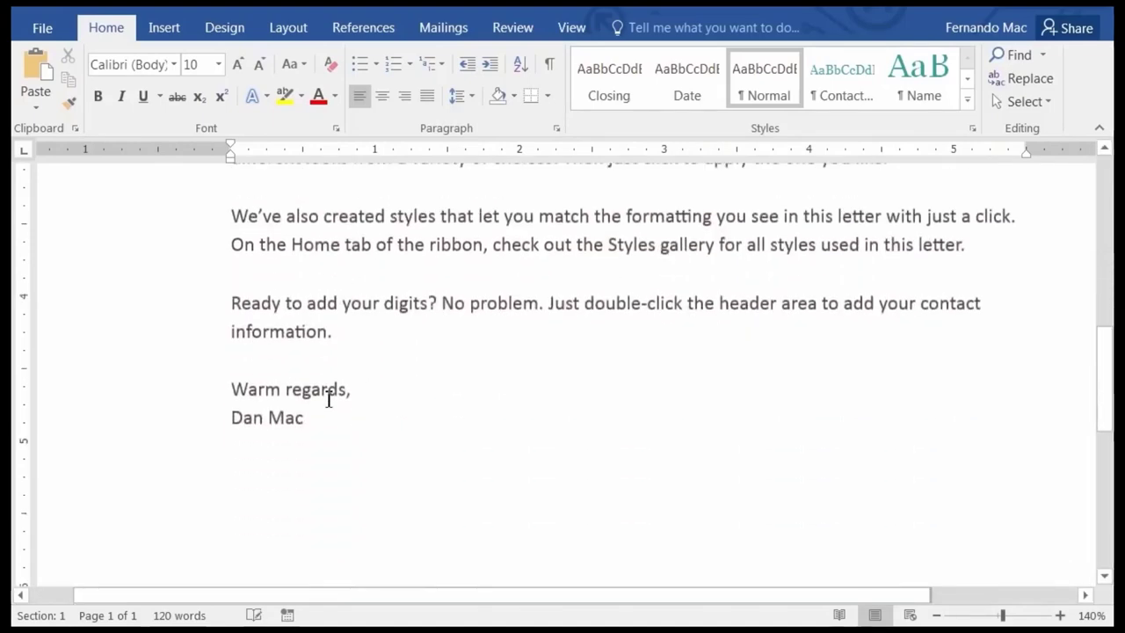
scroll(338, 284, "up", 3)
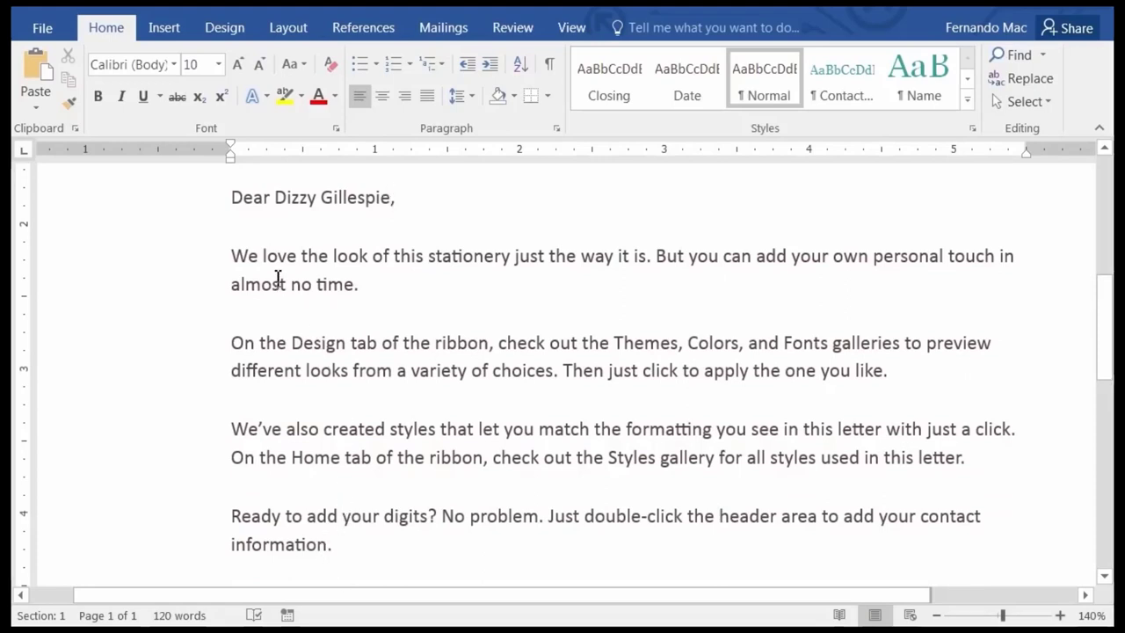
Replace the sample body paragraphs with 'We have reviewed your application to our tade show.'.
left_click(233, 260)
key("ctrl+shift+End")
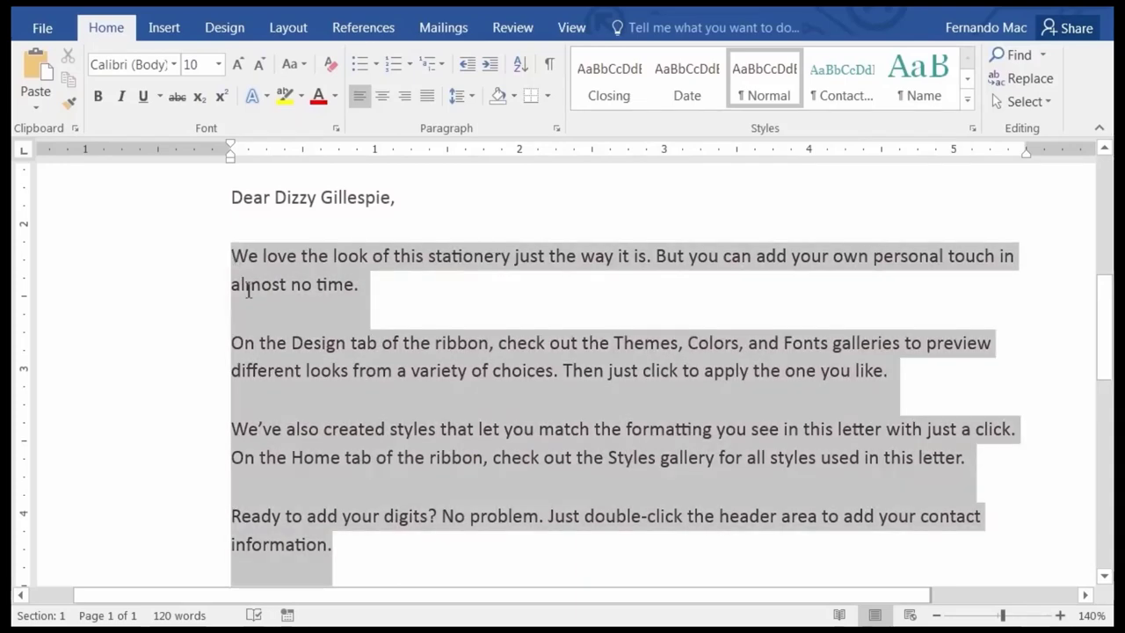
scroll(469, 334, "down", 4)
scroll(463, 342, "up", 4)
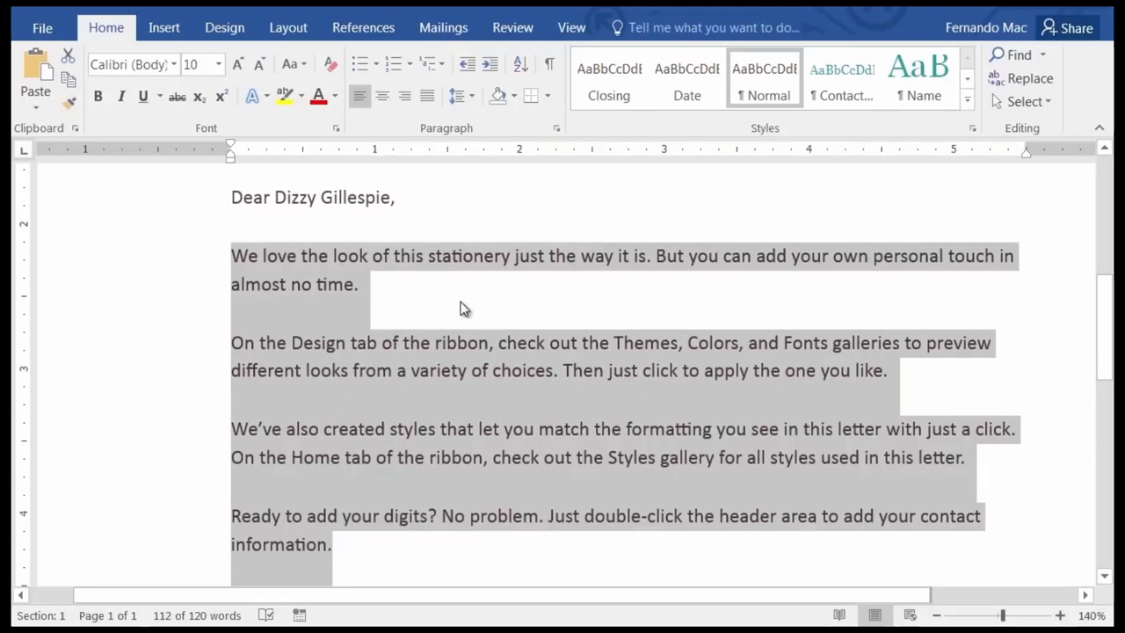
type("We ha")
type("ve reviewd")
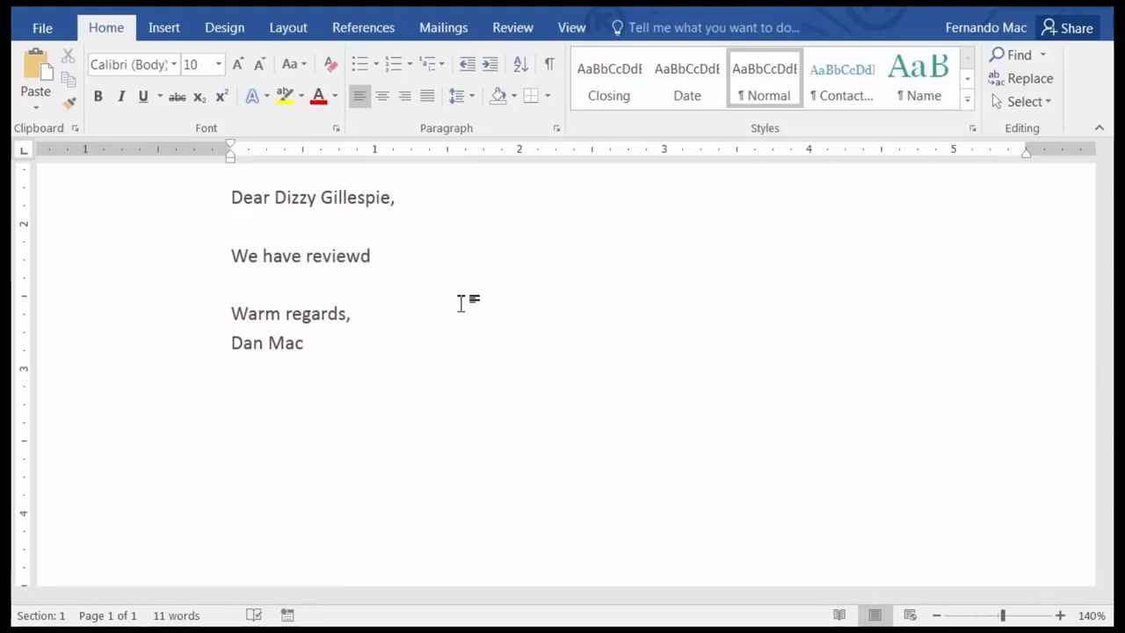
key("BackSpace")
type("ed you")
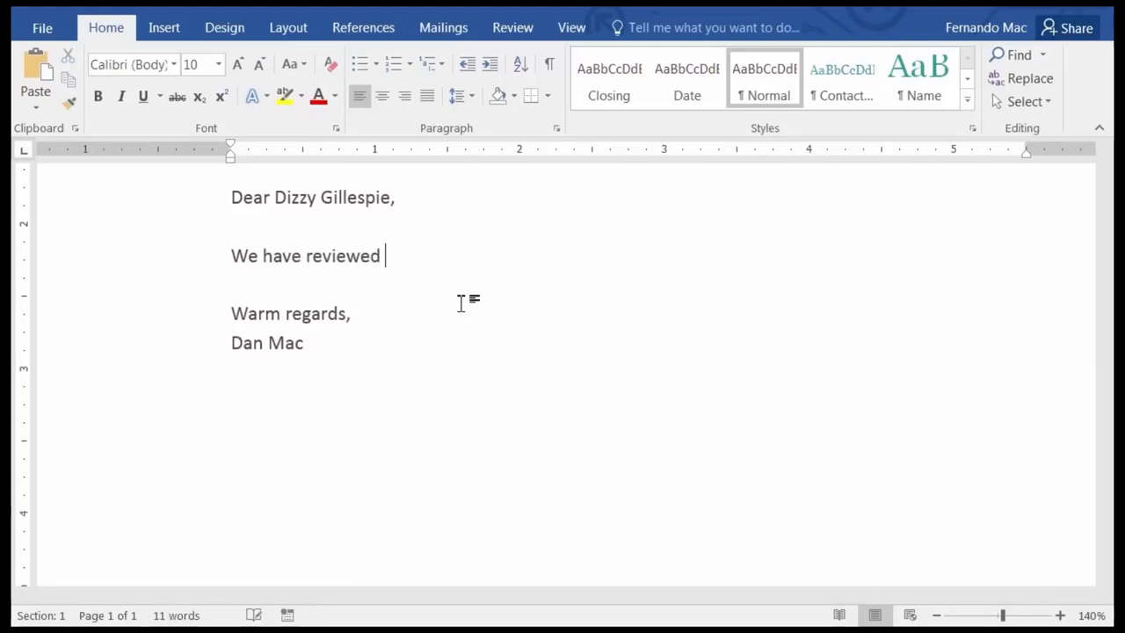
type("r applic")
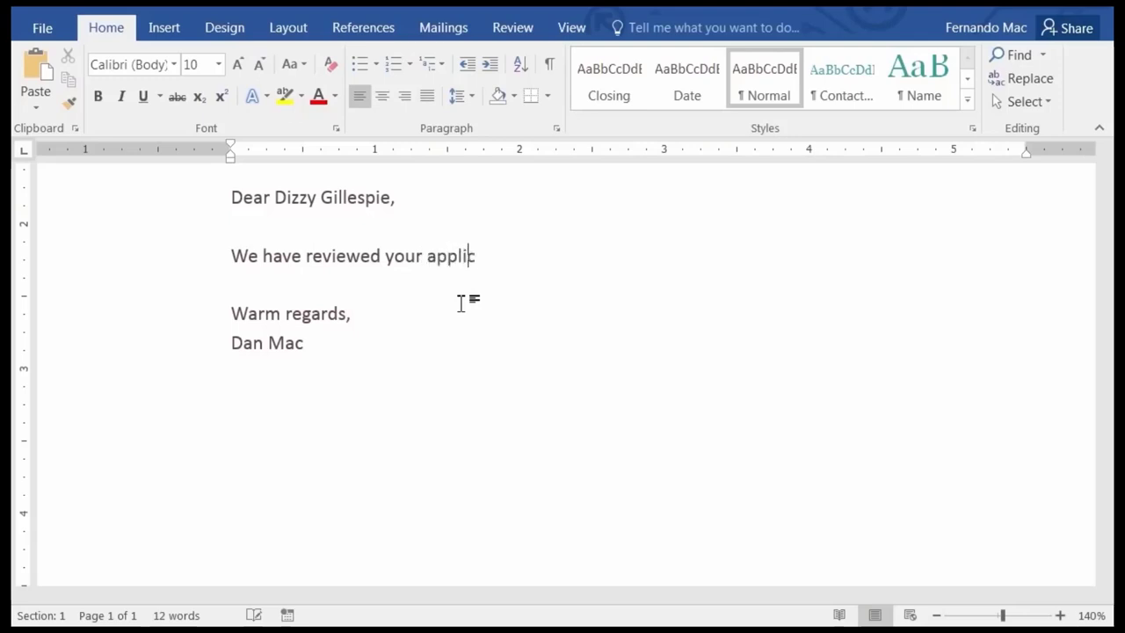
type("ation to o")
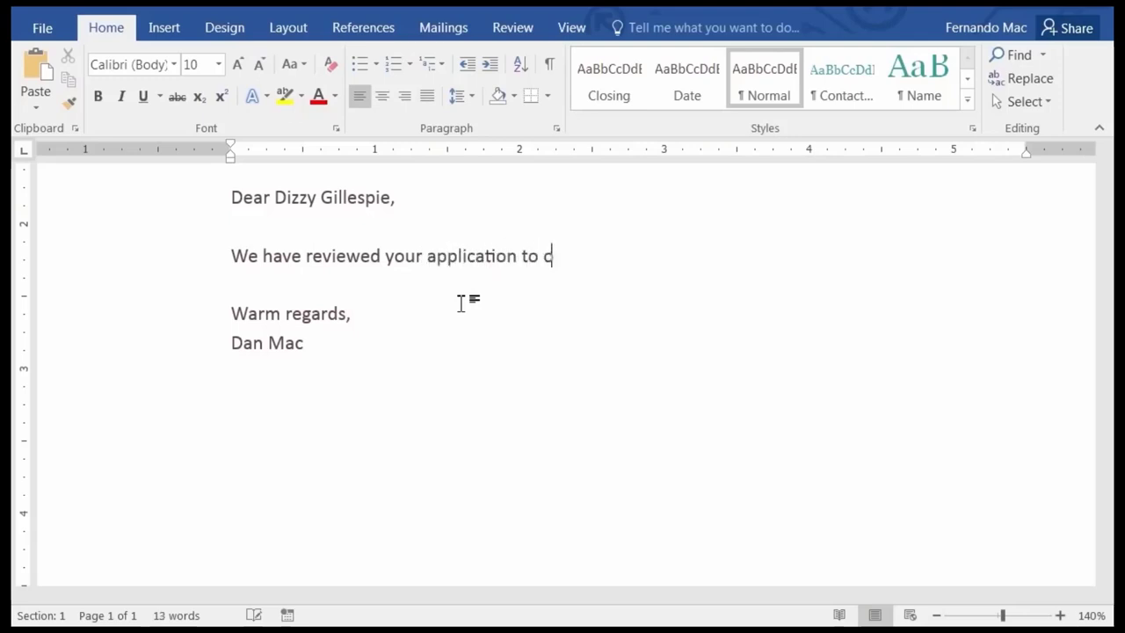
type("ur tade sho")
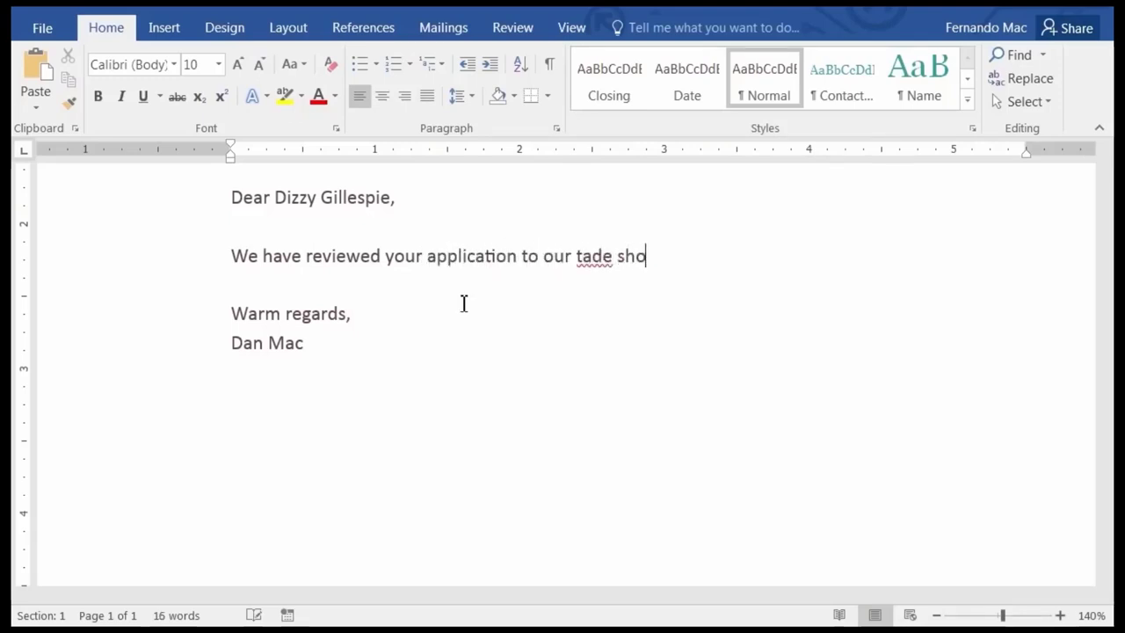
type("w.")
Correct 'tade' to 'trade' and add 'We find that the products you have offered are not appropriate for our trade show.'.
left_click(594, 266)
right_click(596, 269)
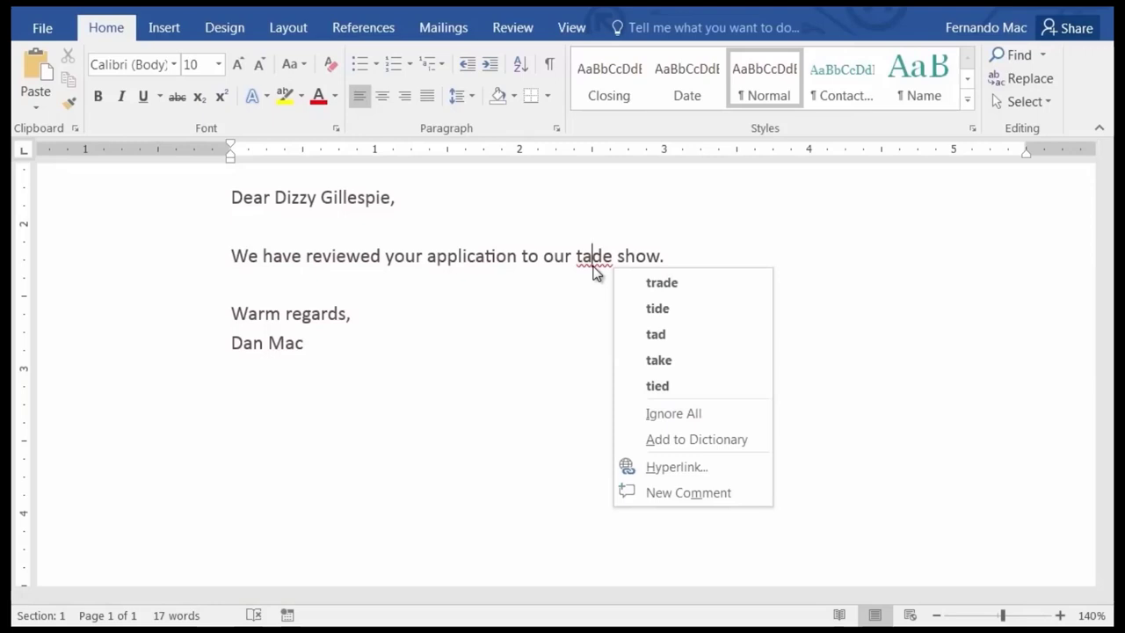
left_click(672, 283)
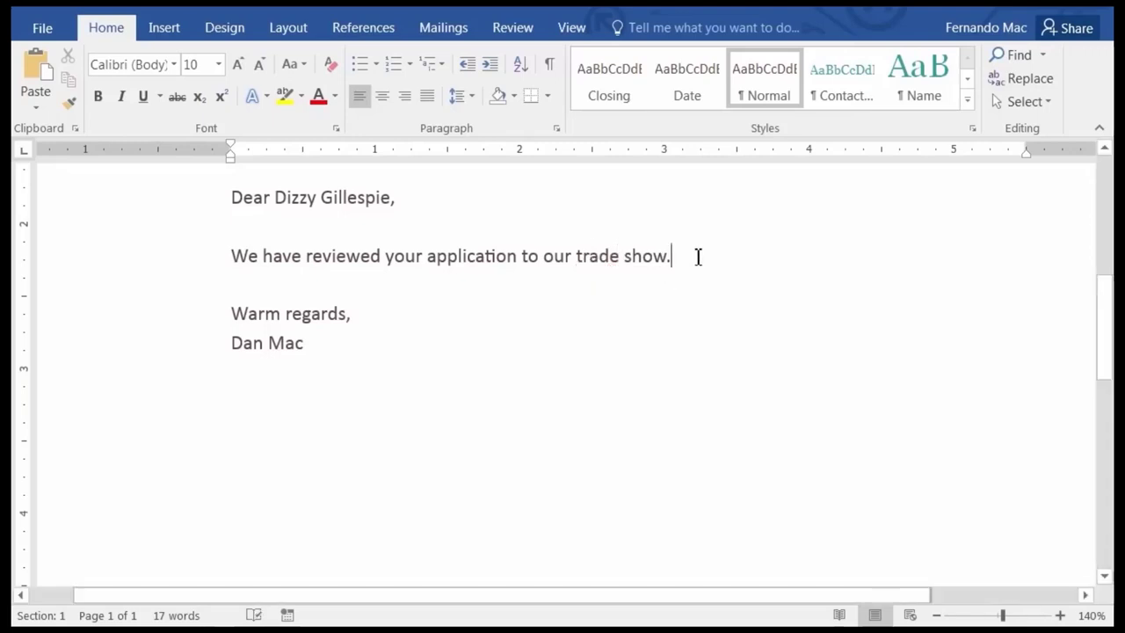
left_click(698, 256)
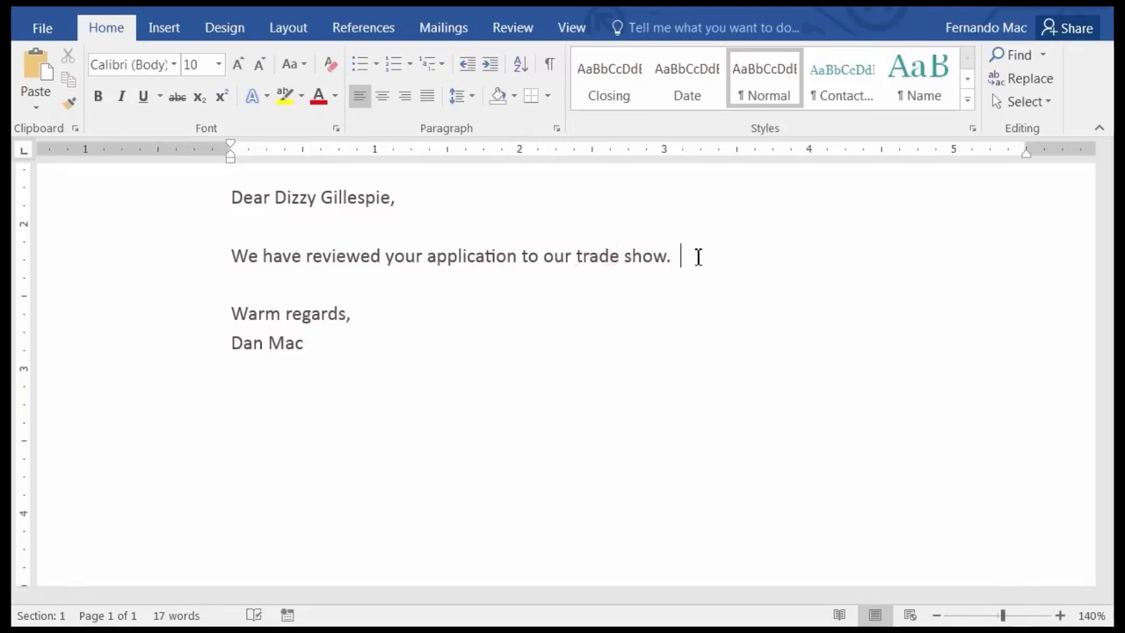
type("We find that the produc")
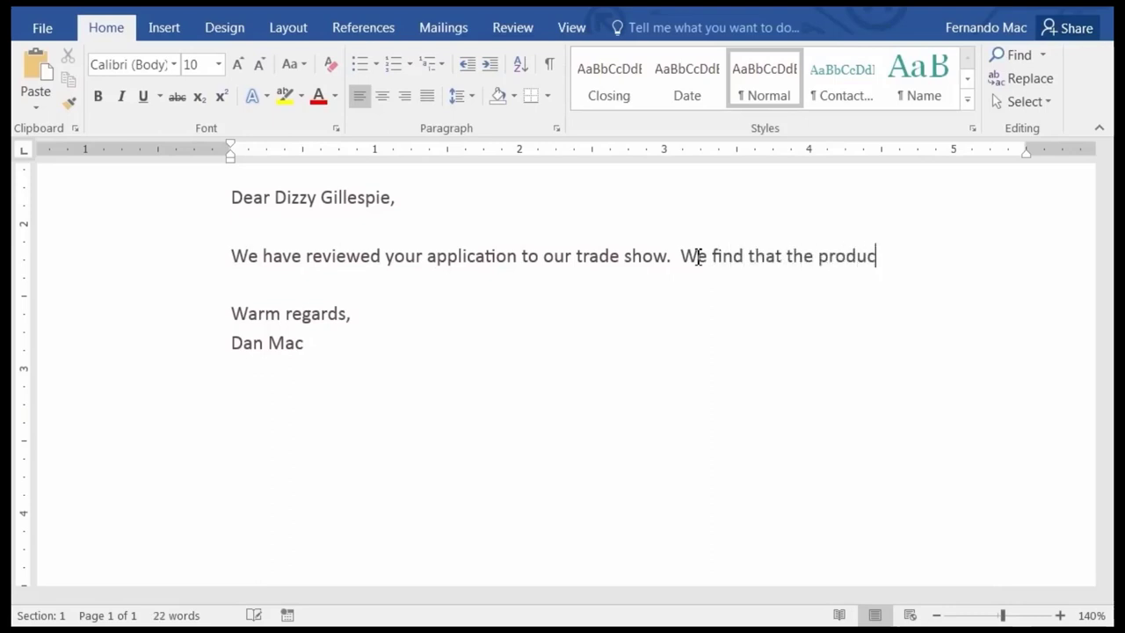
type("ts you have off")
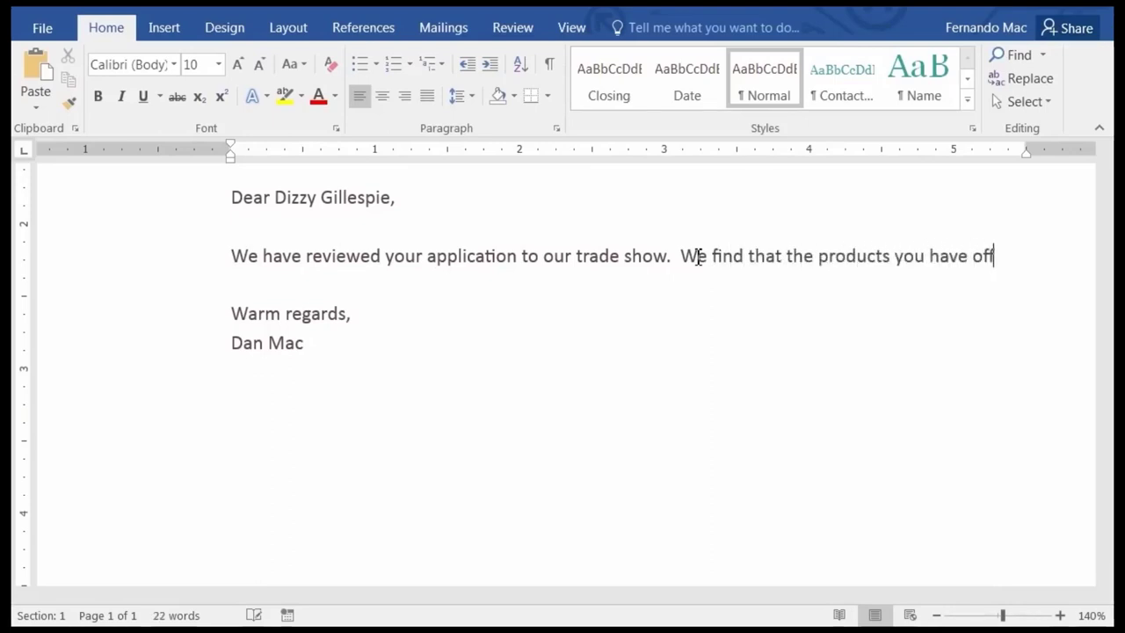
type("ered are not app")
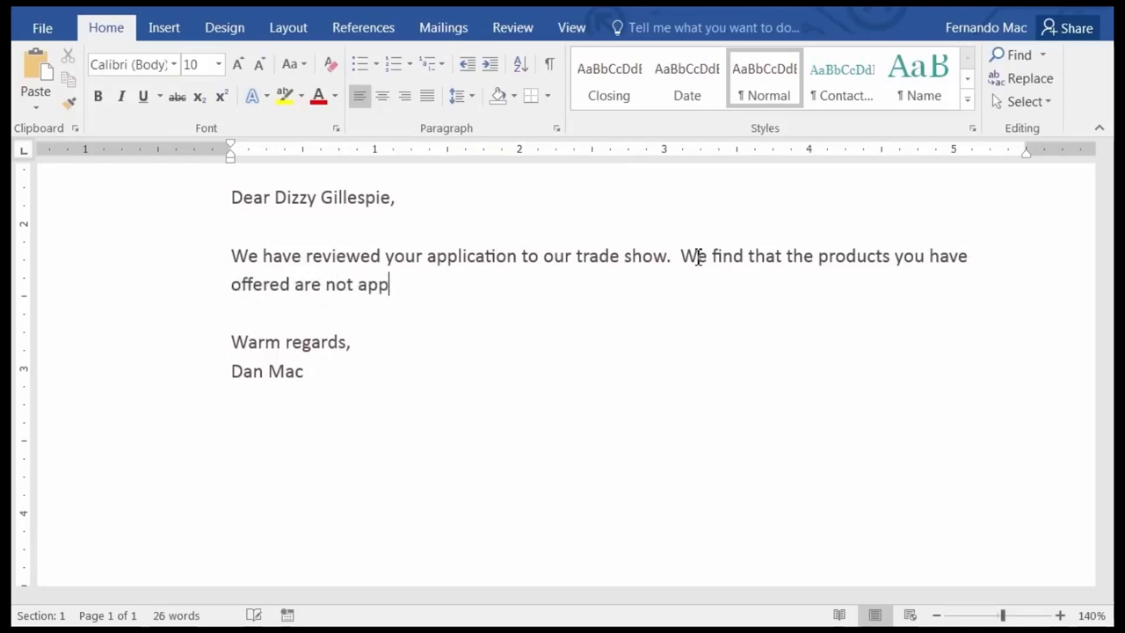
type("ropriate ")
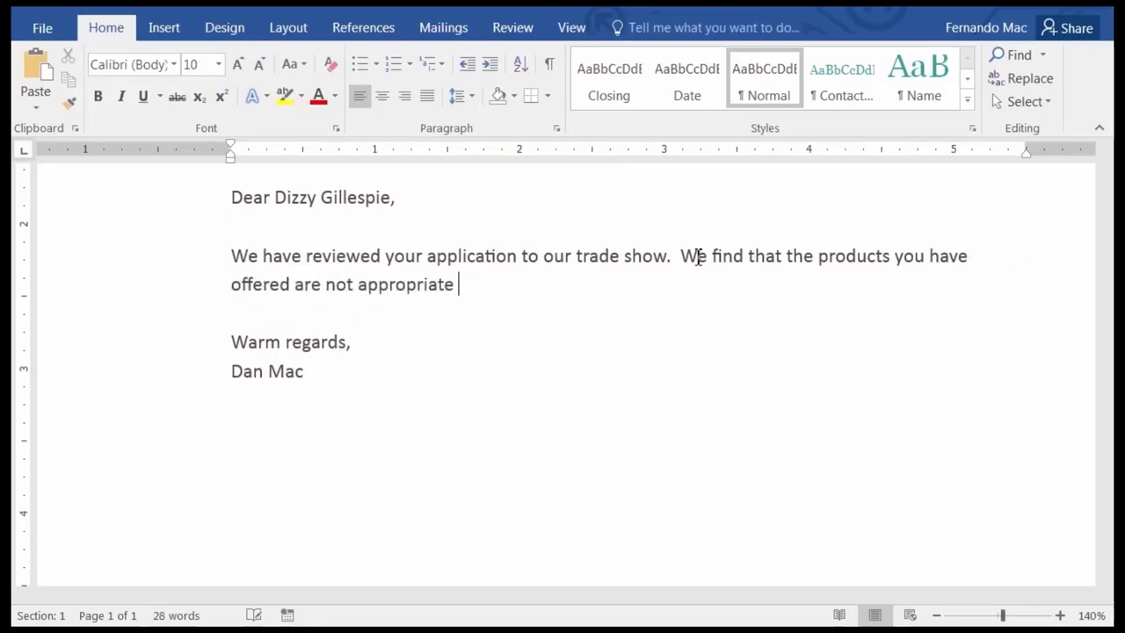
type("for our trad")
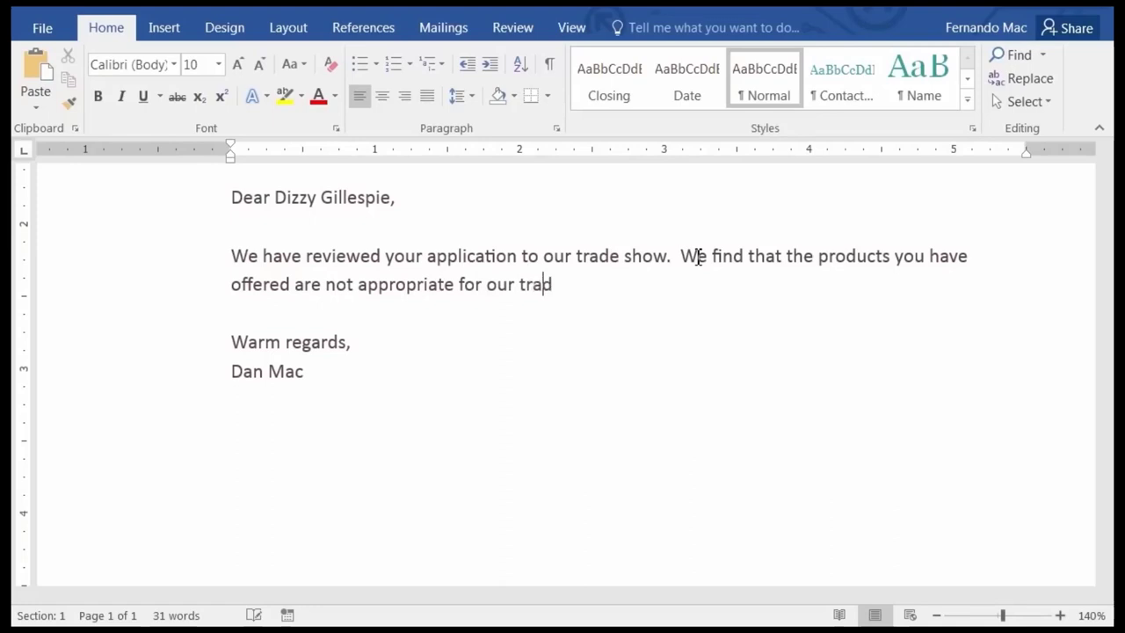
type("e show.")
Add the paragraph 'Please re-apply with different products if you wish', correcting 'Plese' to 'Please'.
key("Return")
key("Return")
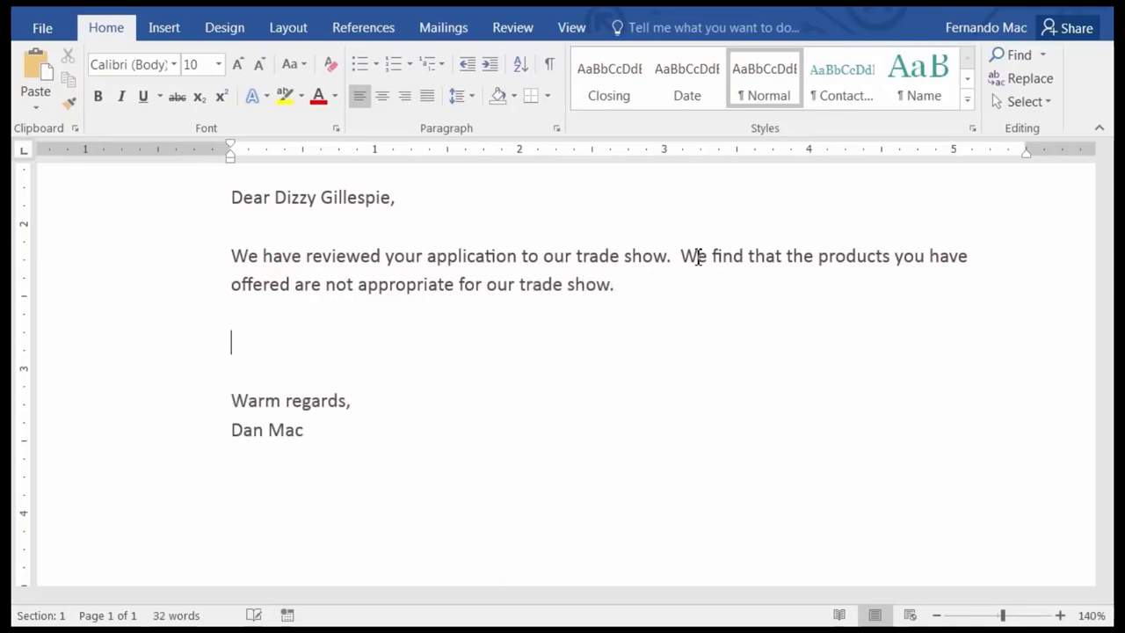
type("Ples")
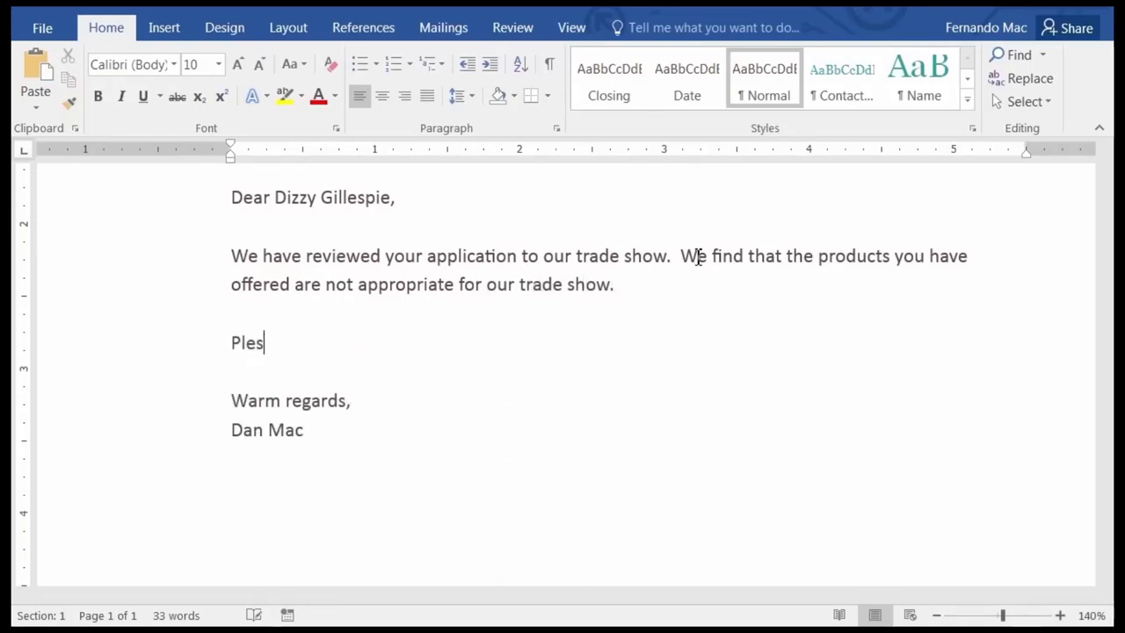
type("e re-apply with")
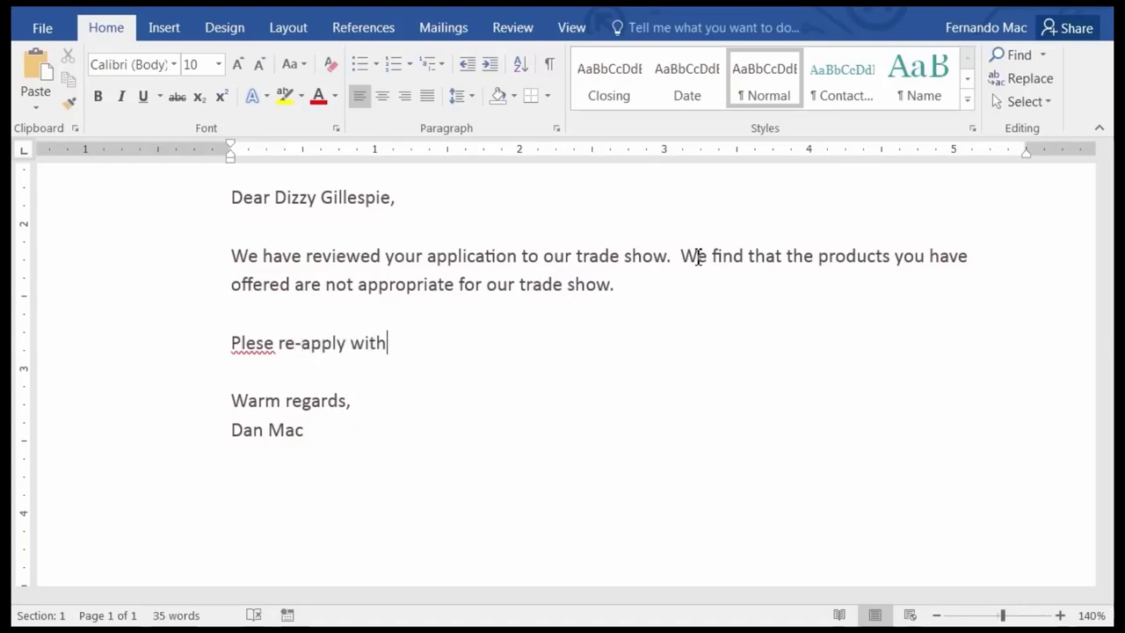
type(" di")
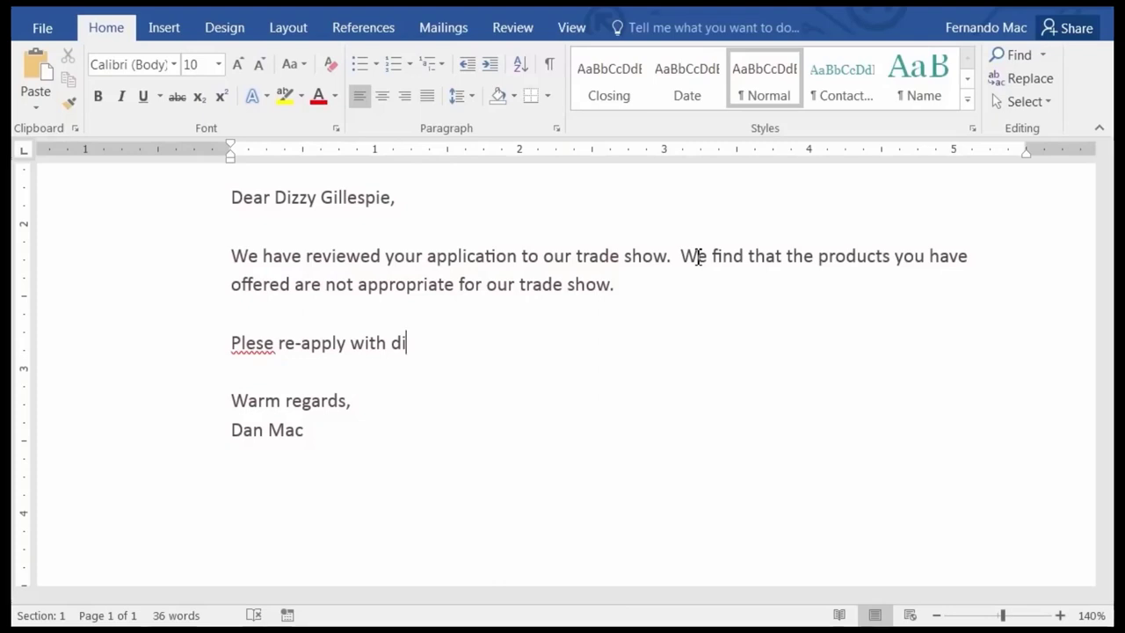
type("fferent ")
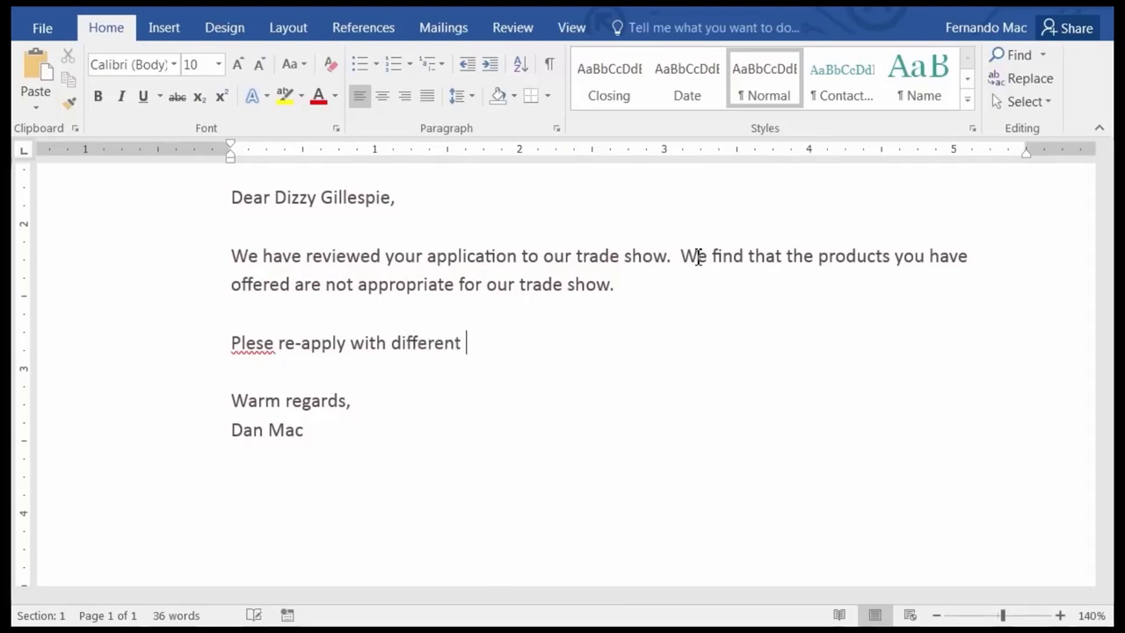
type("products ")
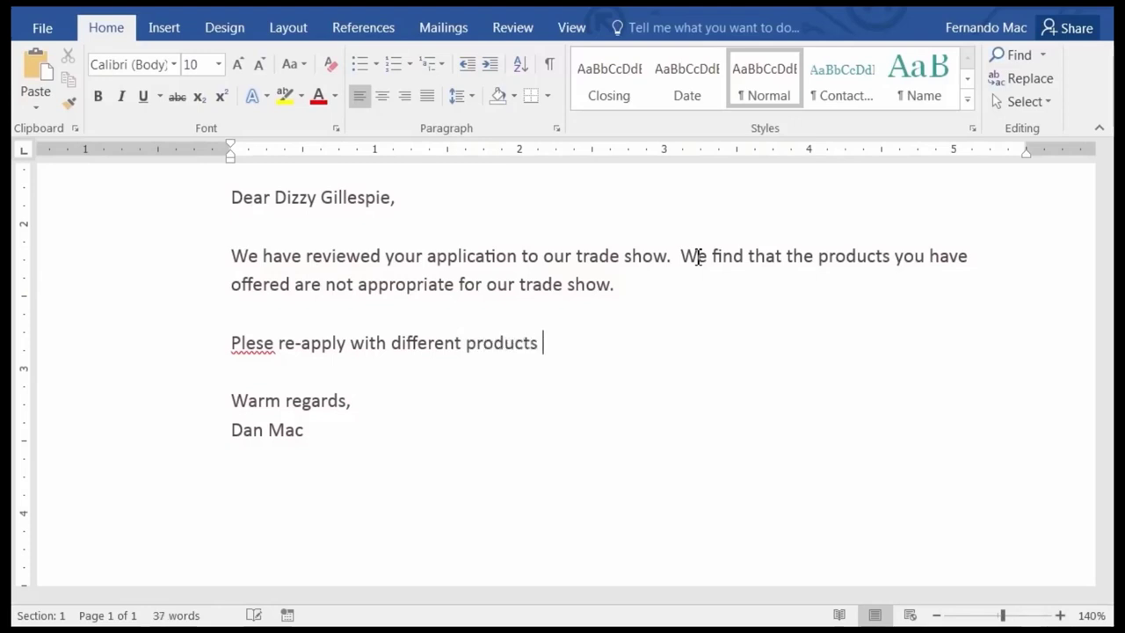
type("if you wish")
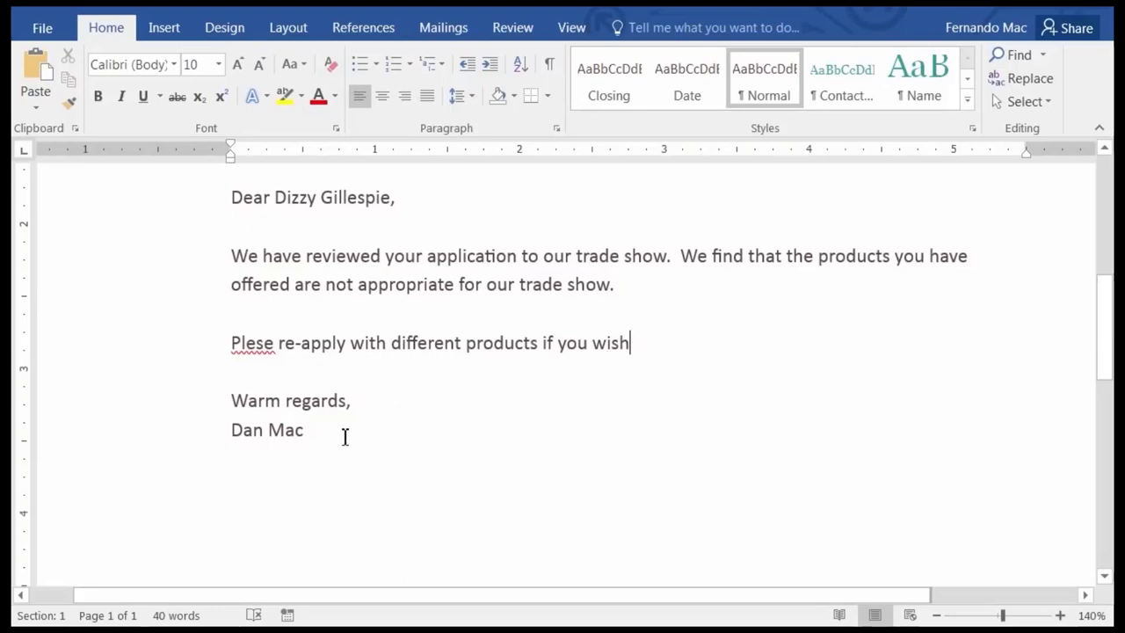
right_click(252, 344)
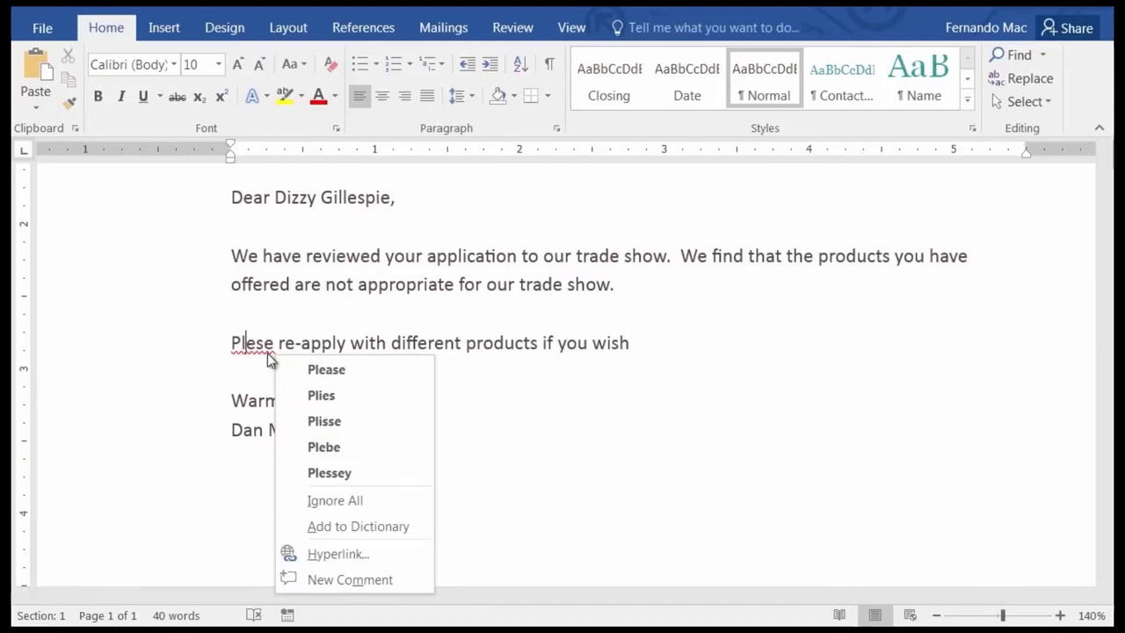
left_click(352, 371)
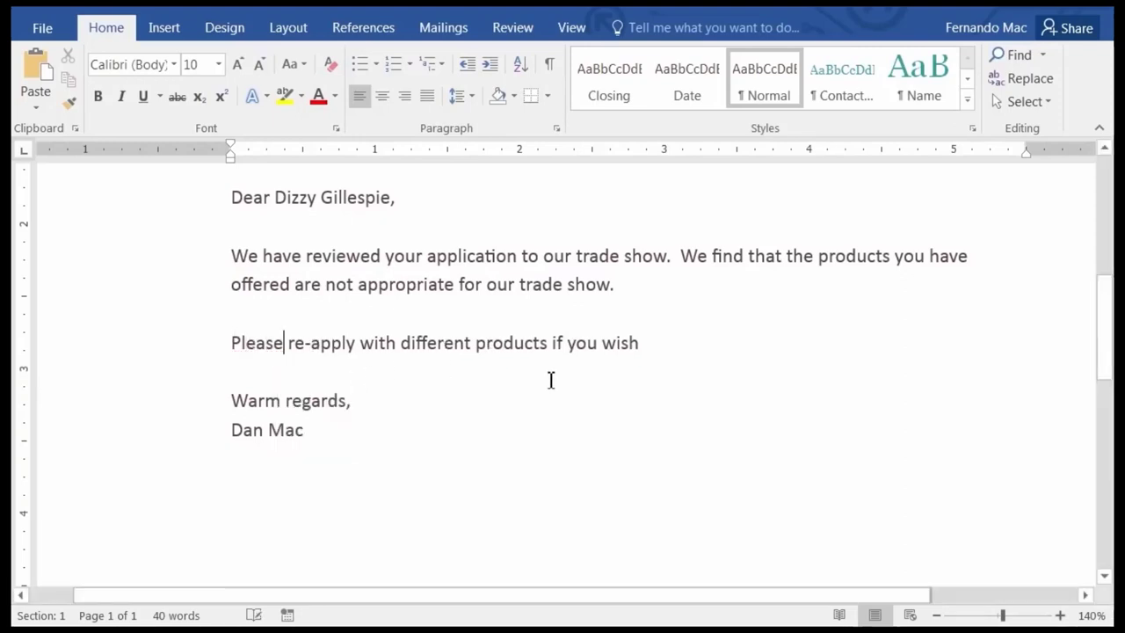
scroll(697, 339, "up", 5)
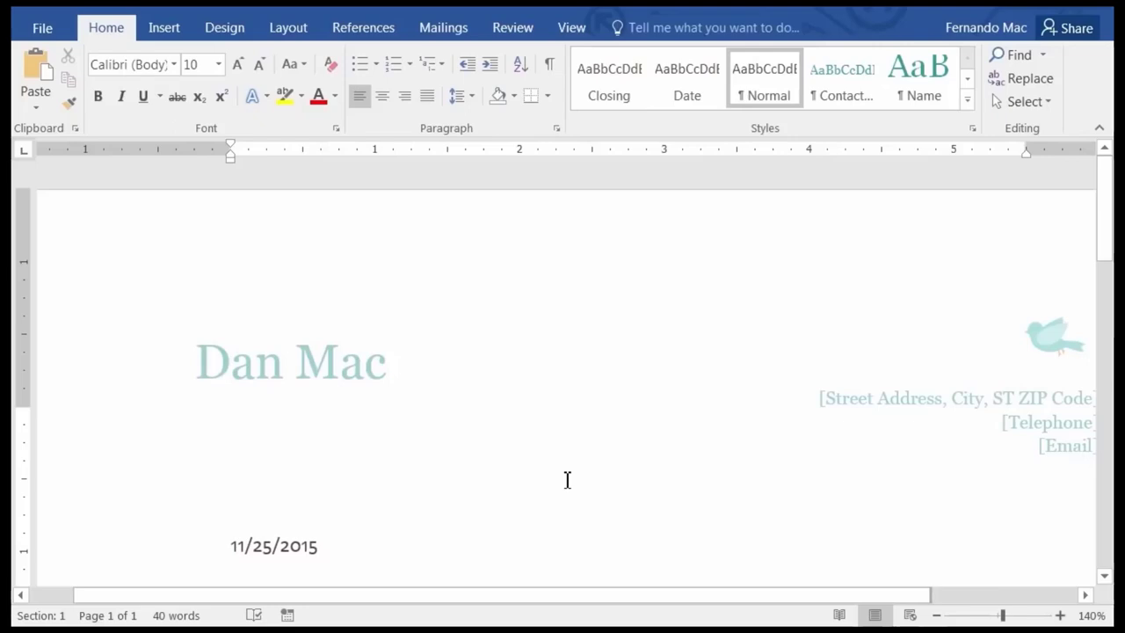
left_click(43, 27)
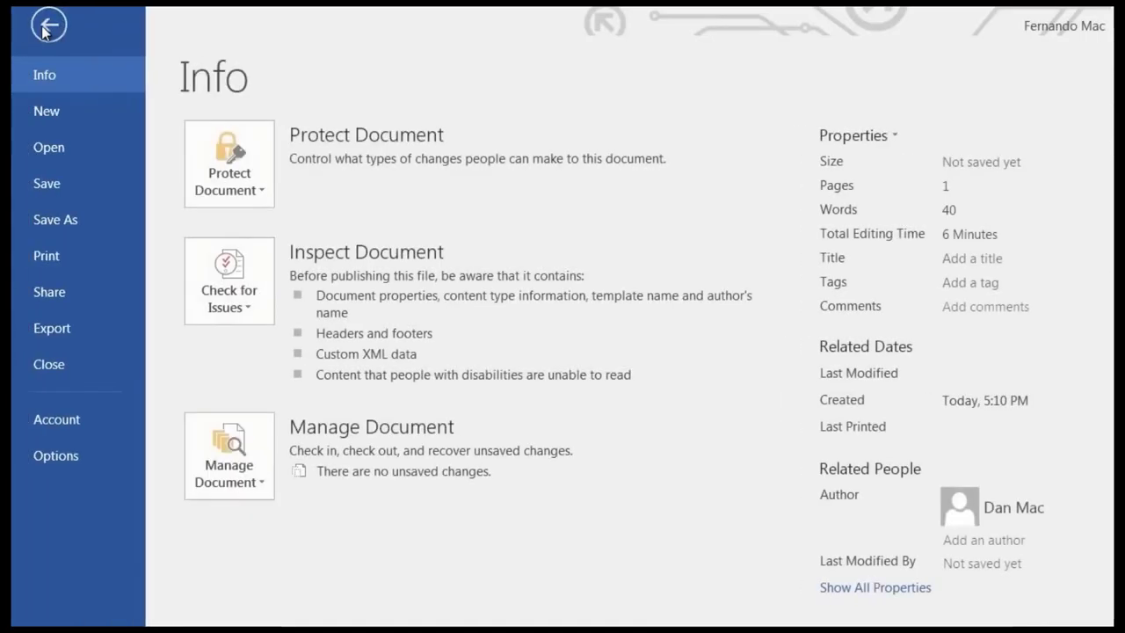
Browse to Finished Word Documents in Favorites and name the file 'Gillespie Rejection Letter'.
left_click(56, 182)
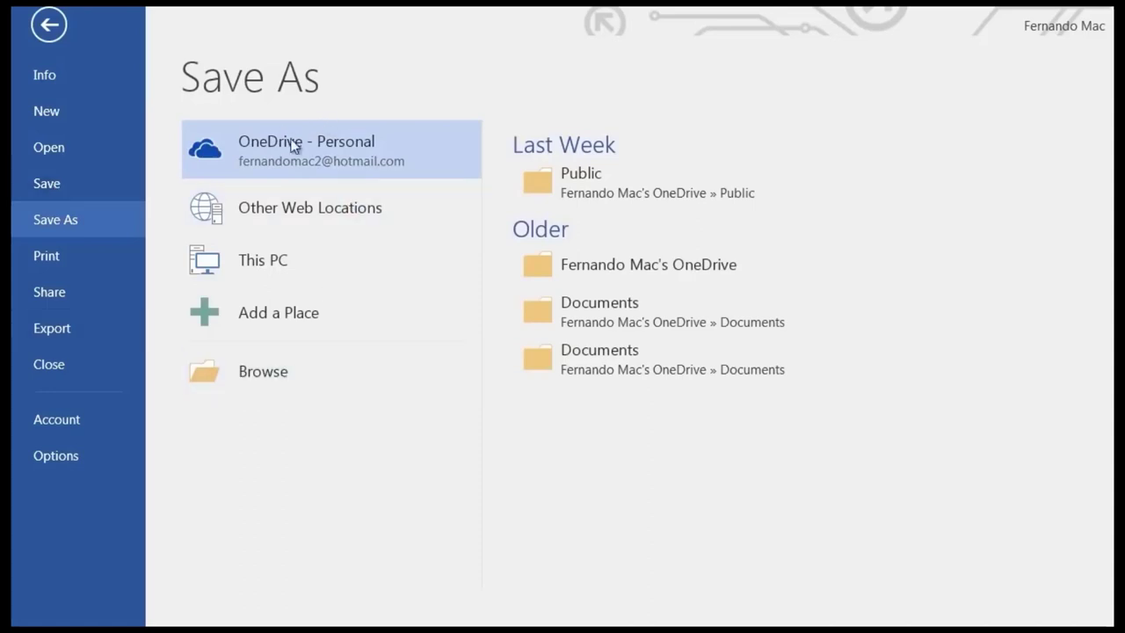
left_click(304, 363)
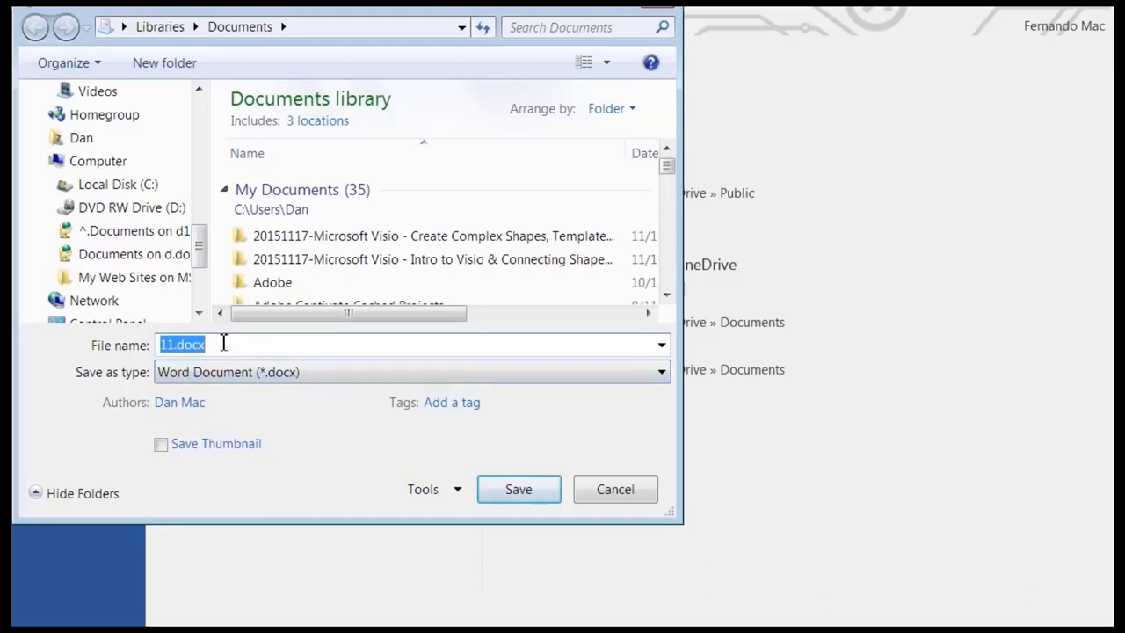
left_click_drag(202, 251, 202, 121)
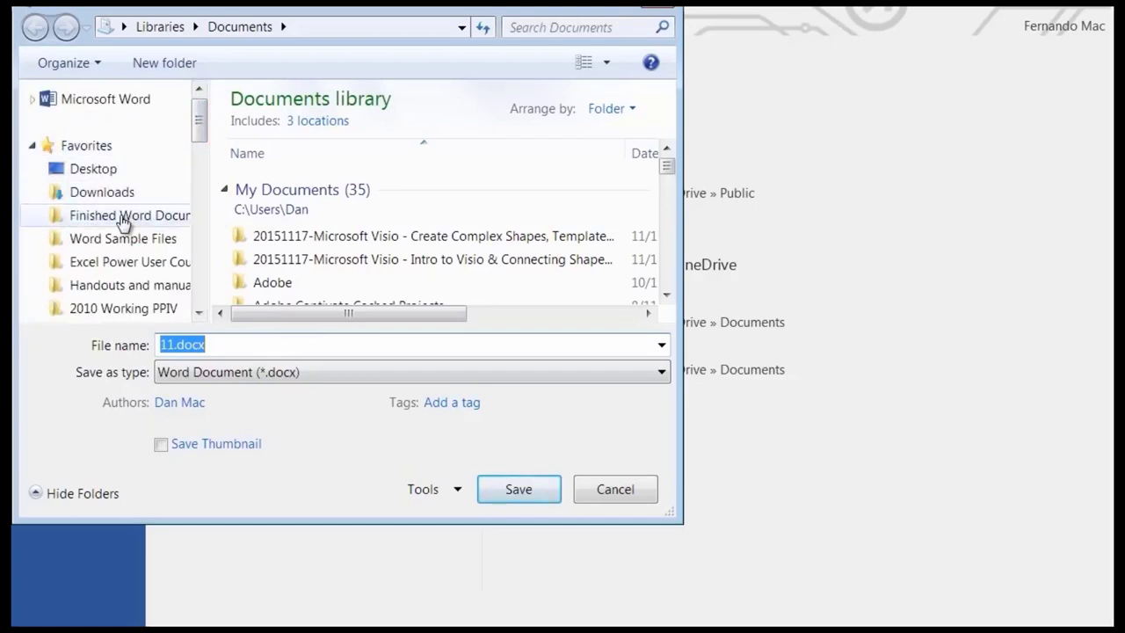
left_click(123, 222)
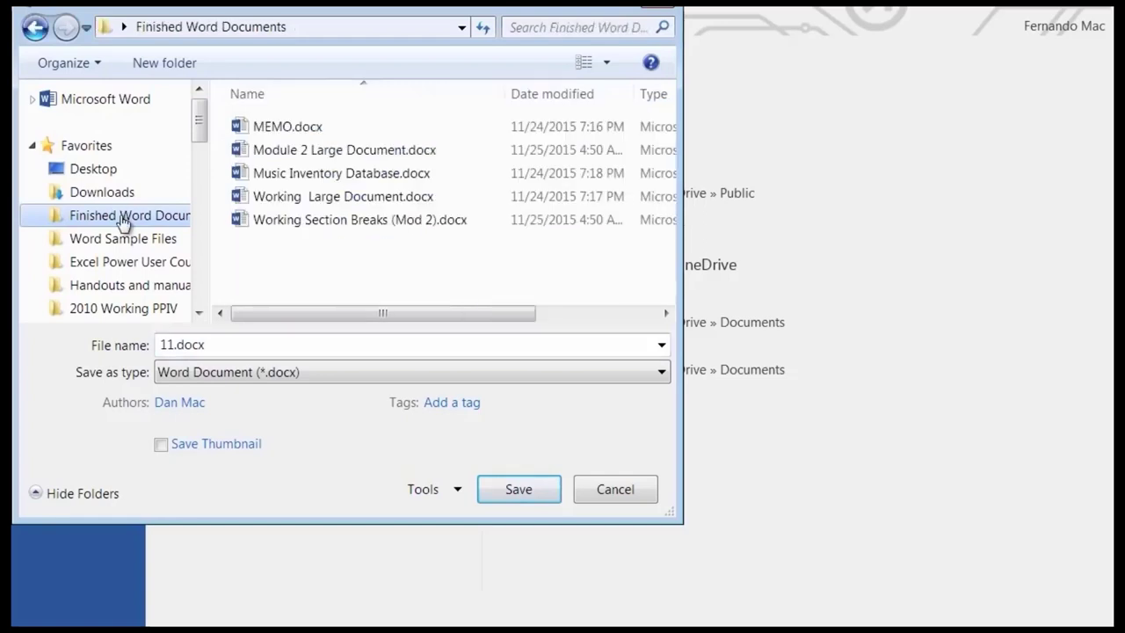
double_click(228, 343)
type("Gillespie Reje")
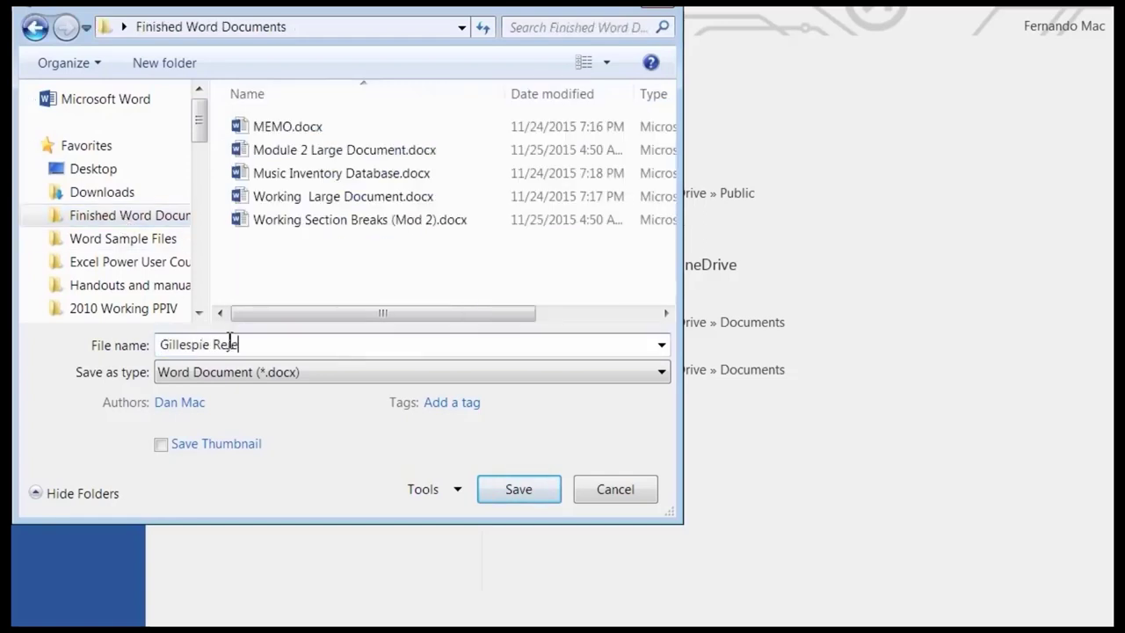
type("ction Letter")
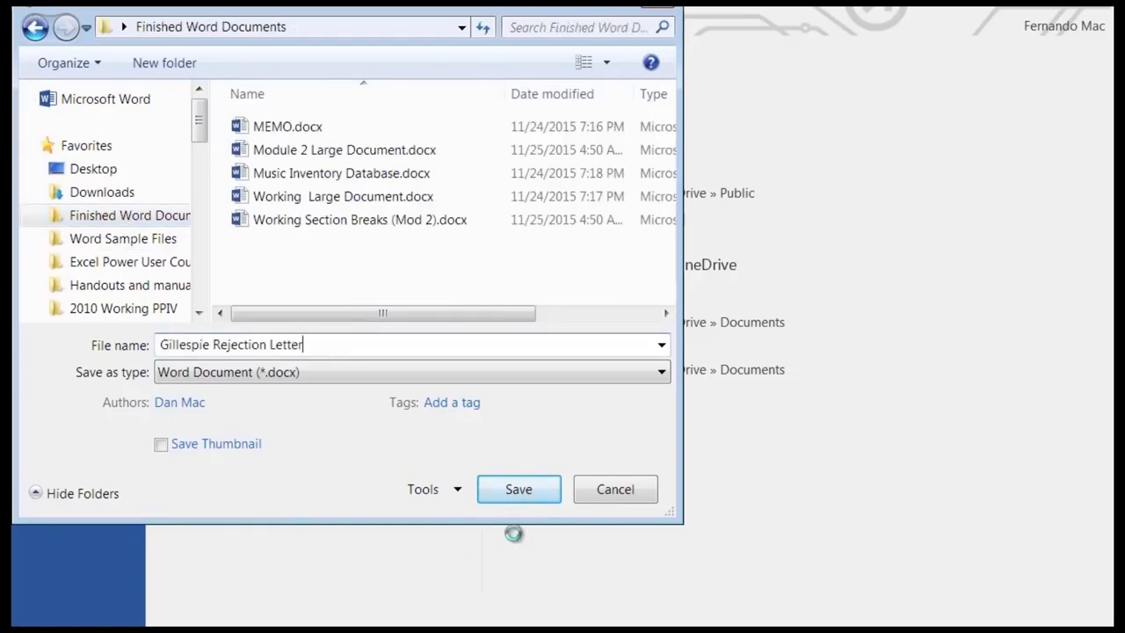
Save the rejection letter under its new name and scroll through it to review the text.
left_click(515, 492)
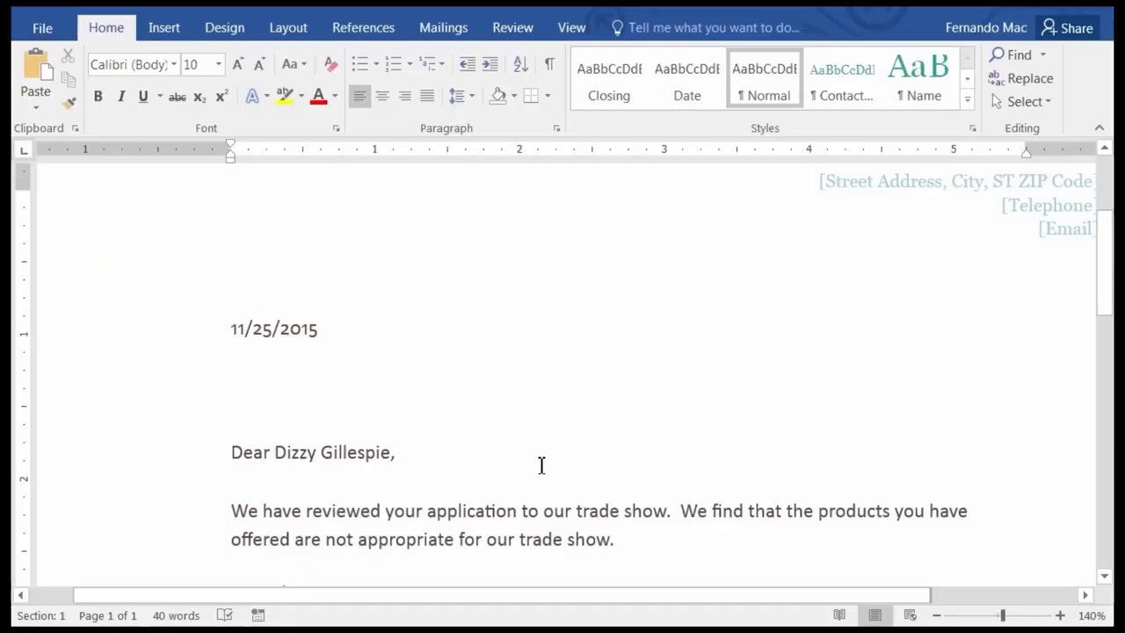
scroll(528, 469, "down", 2)
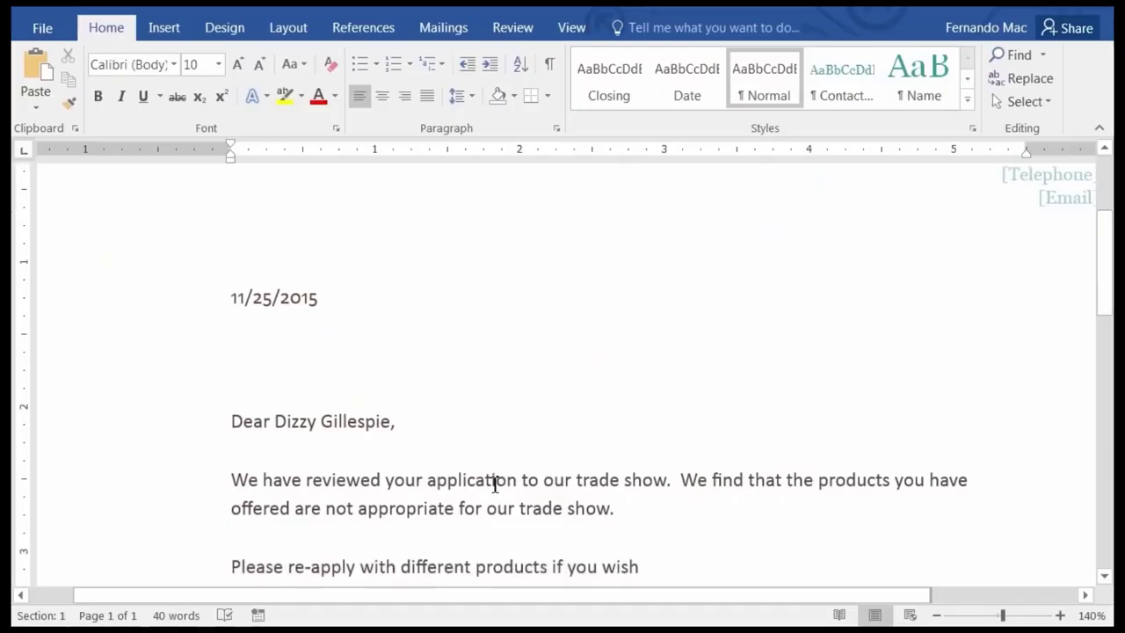
scroll(536, 435, "up", 6)
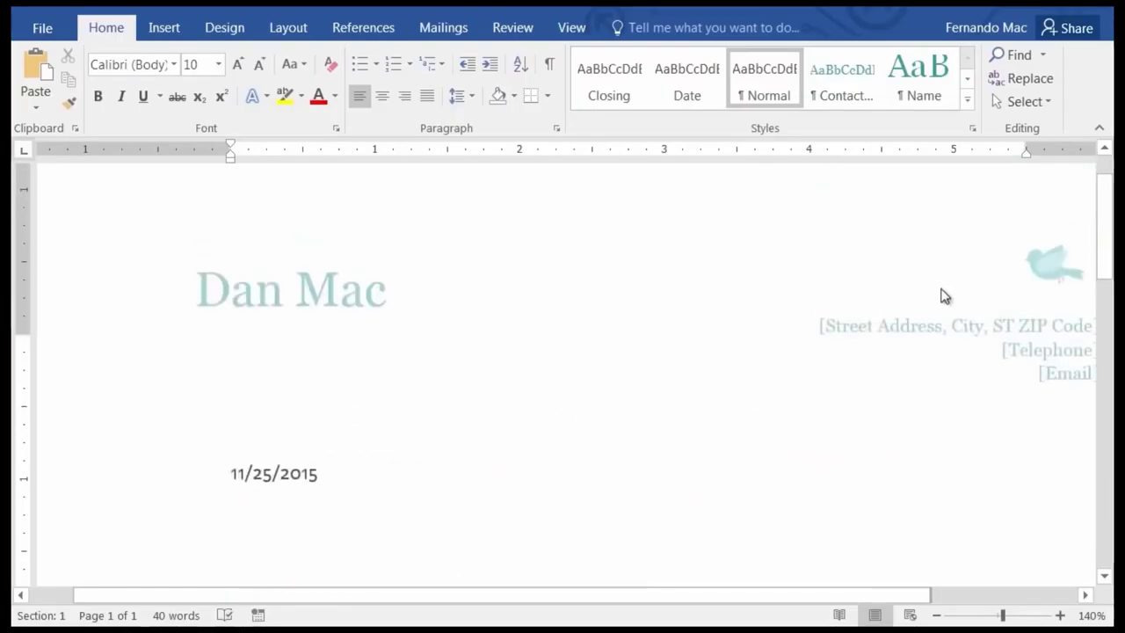
scroll(494, 442, "down", 6)
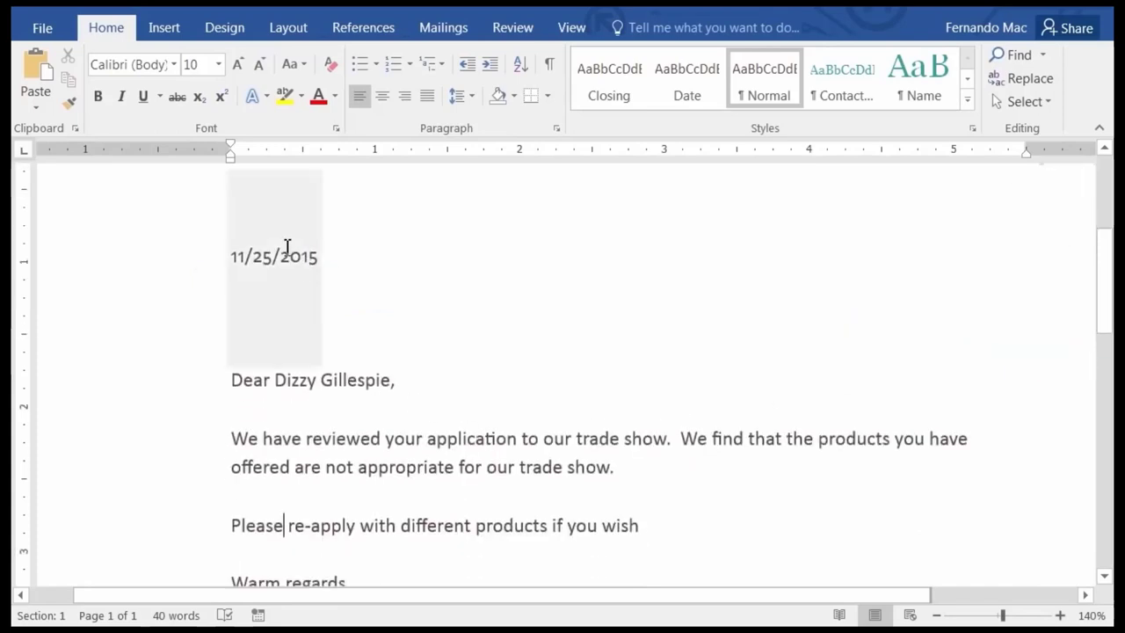
scroll(487, 392, "down", 6)
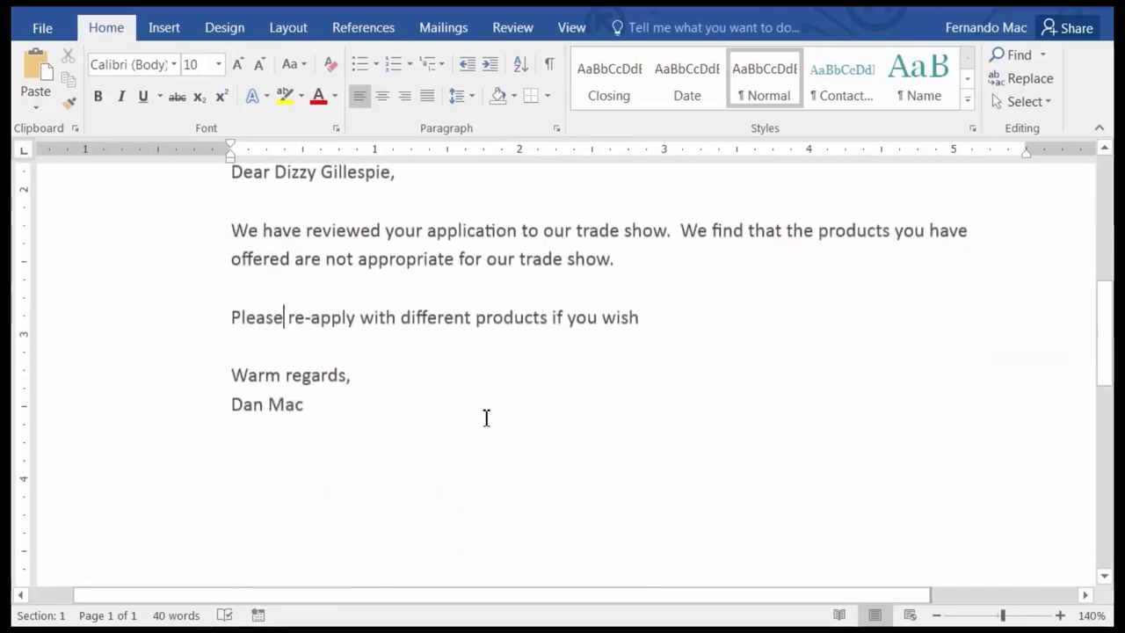
scroll(463, 416, "up", 2)
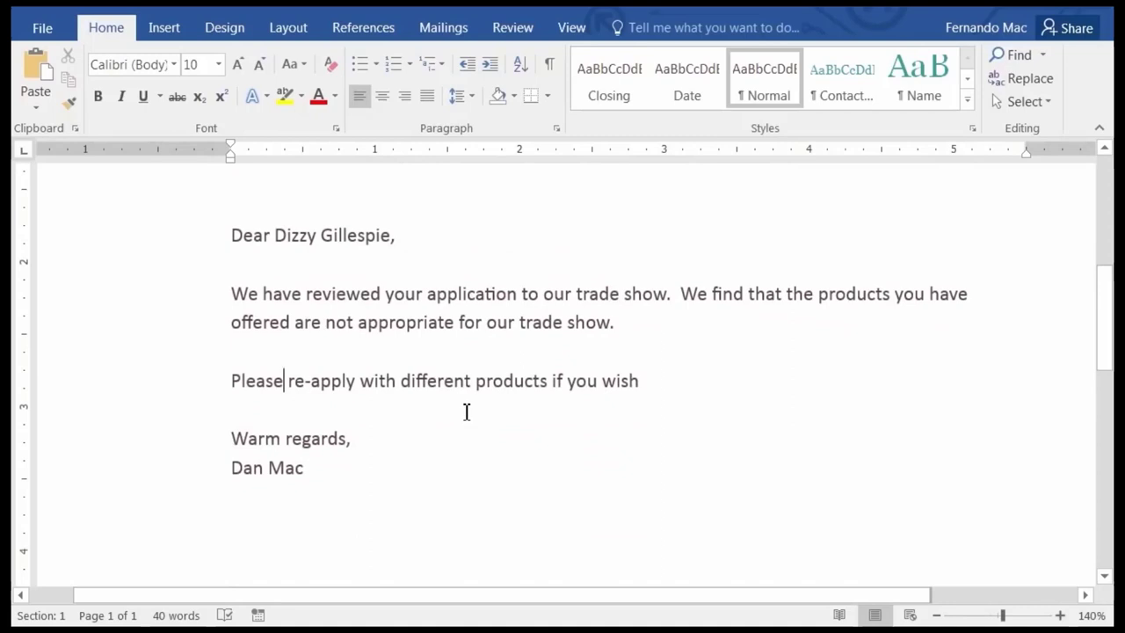
scroll(459, 397, "up", 8)
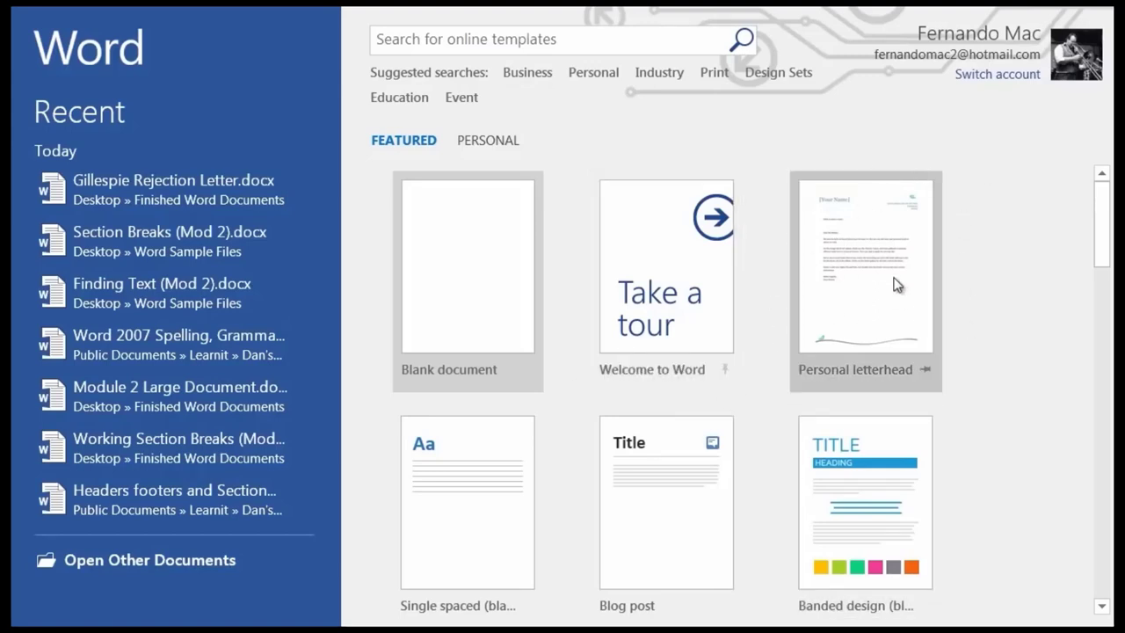
Create a new letter from the Personal letterhead template and look over its layout.
left_click(855, 280)
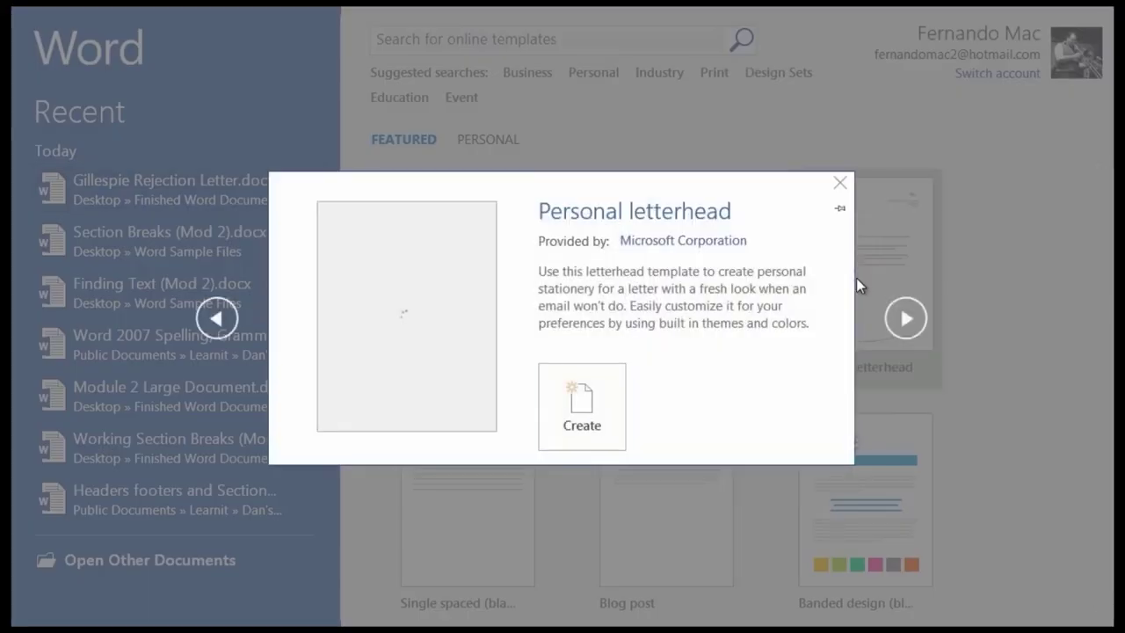
left_click(566, 397)
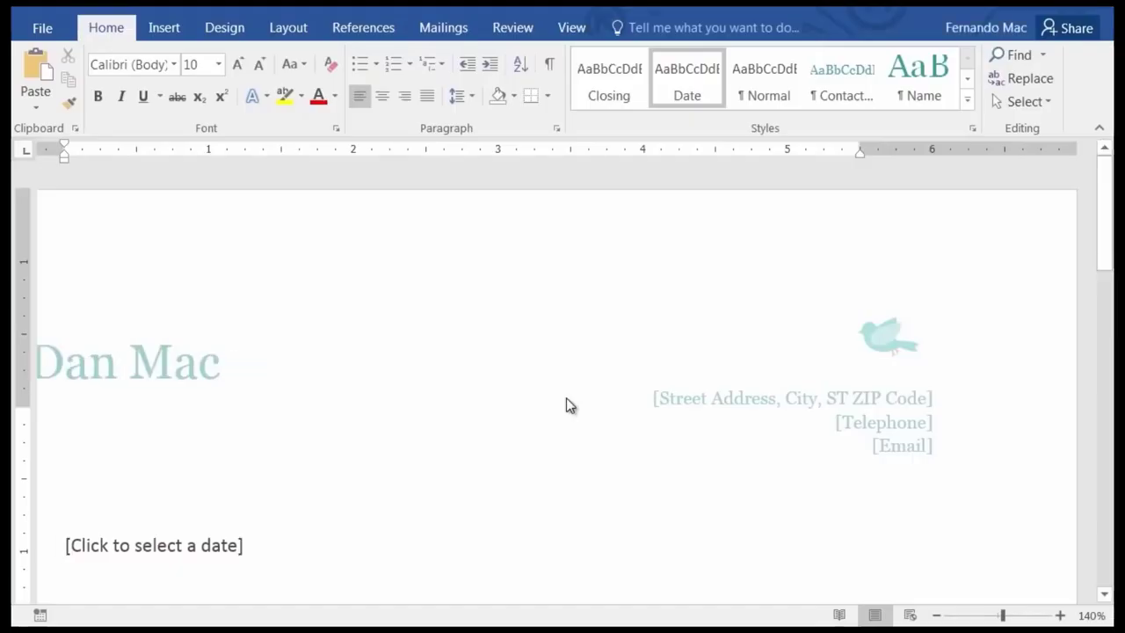
scroll(312, 392, "down", 5)
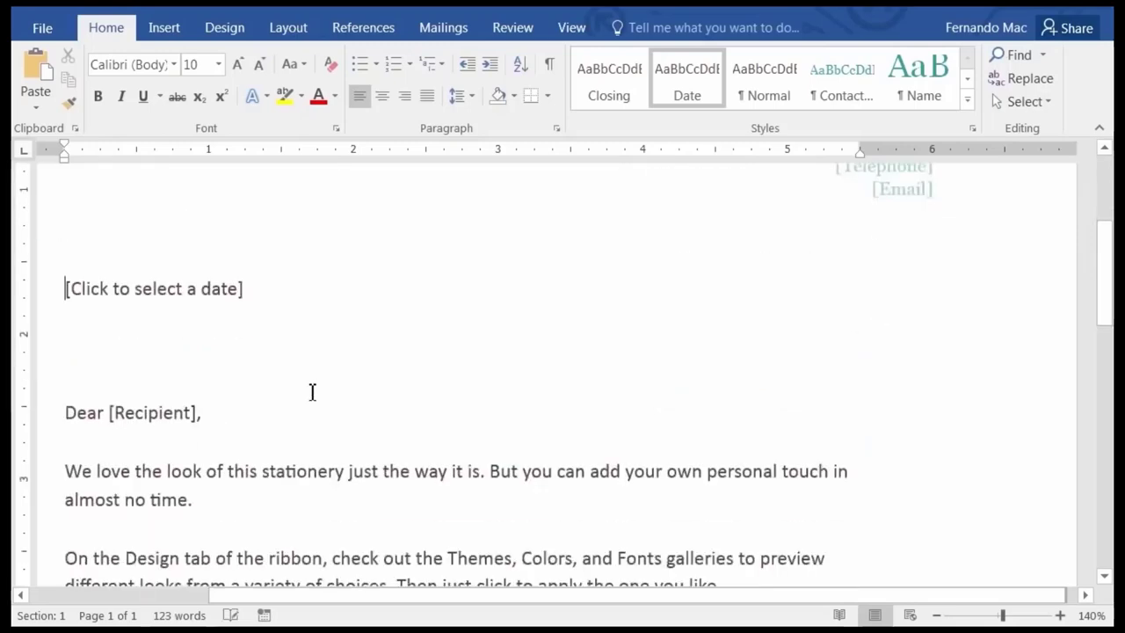
scroll(220, 327, "down", 5)
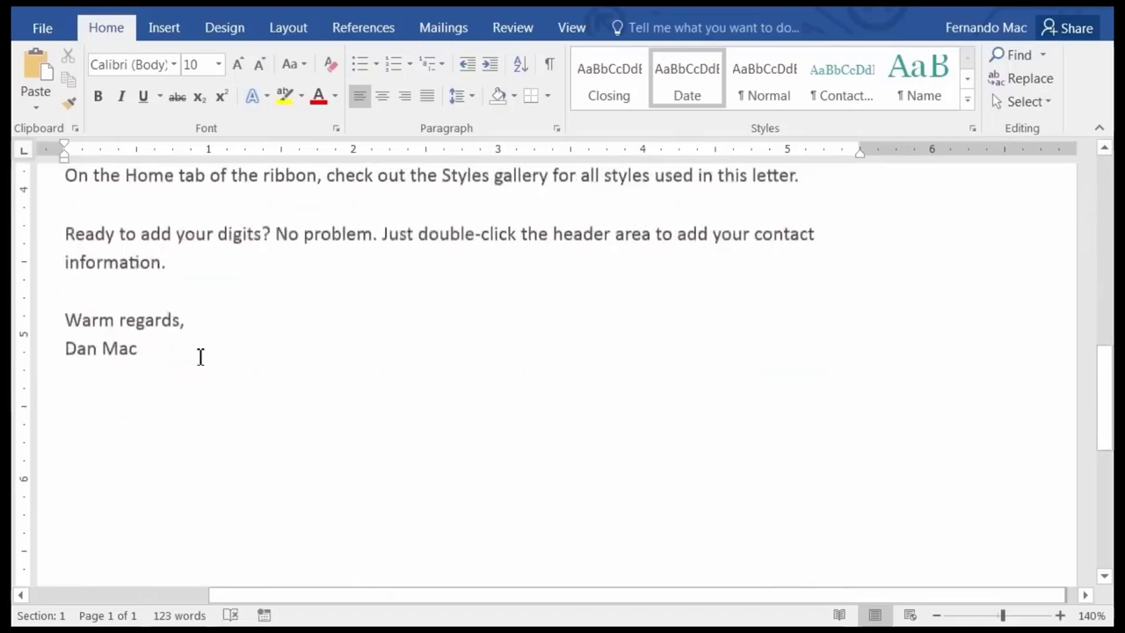
scroll(282, 384, "up", 5)
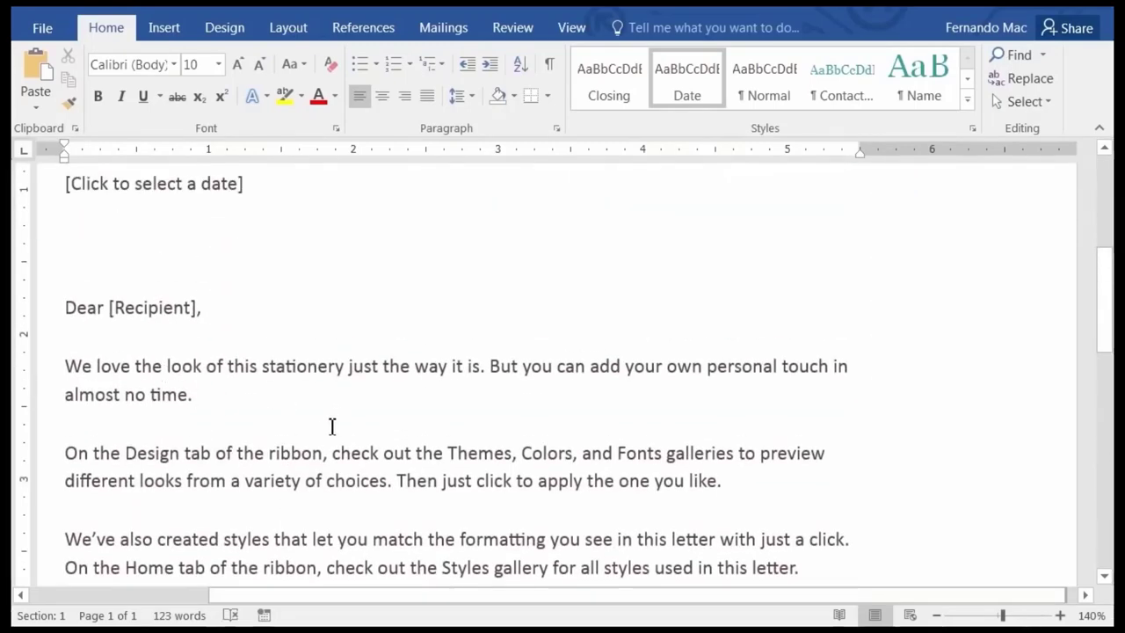
scroll(347, 530, "up", 3)
scroll(351, 528, "up", 1)
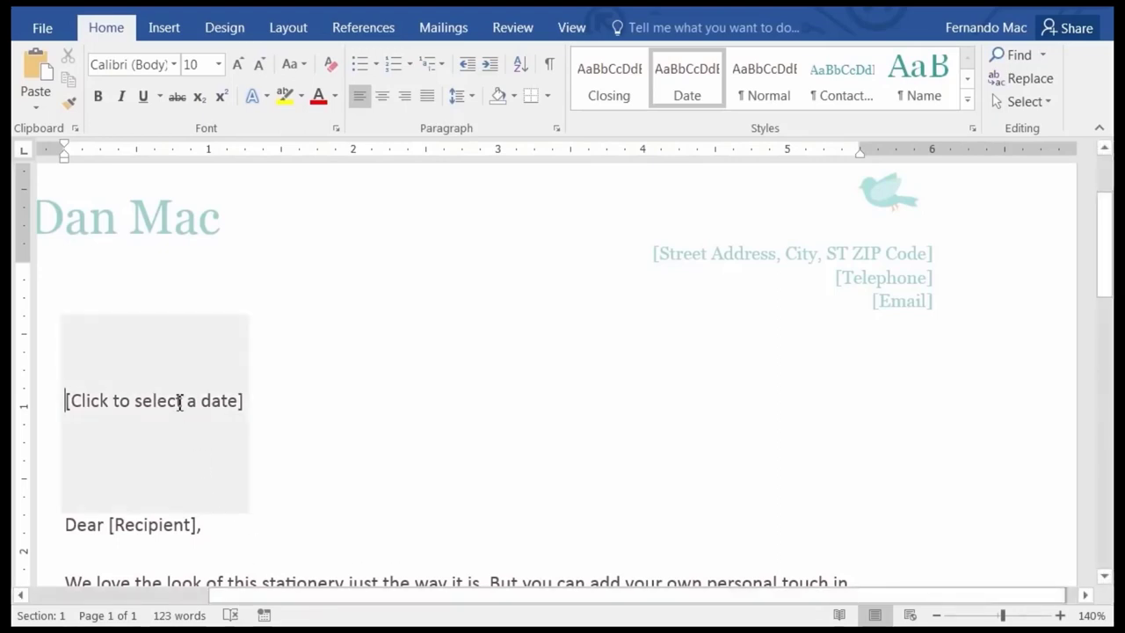
scroll(316, 504, "down", 3)
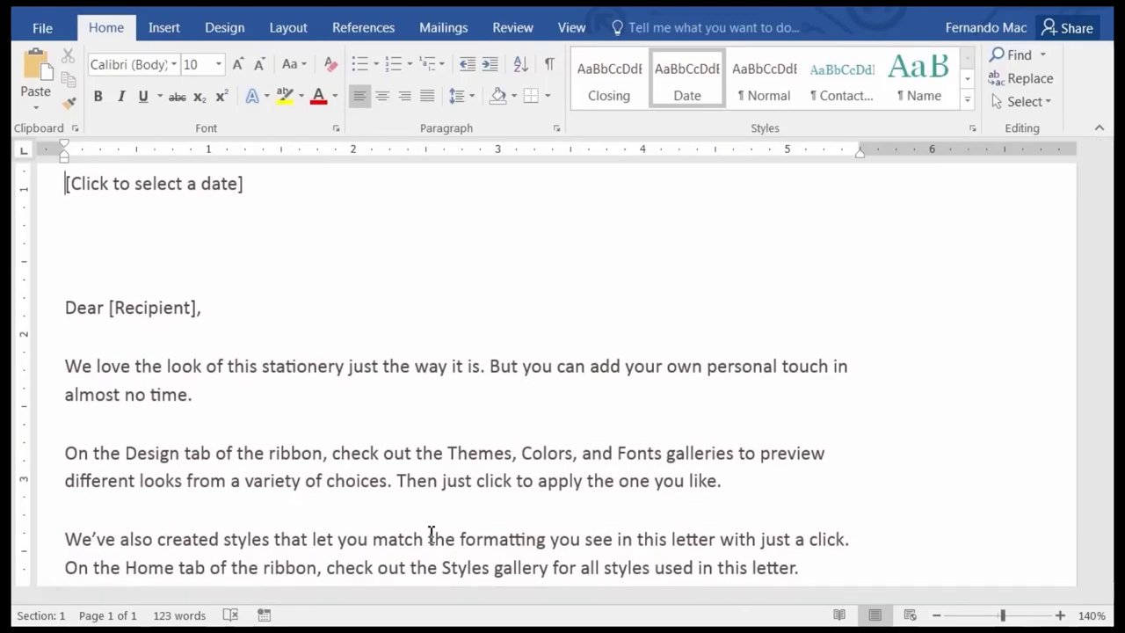
scroll(583, 397, "up", 3)
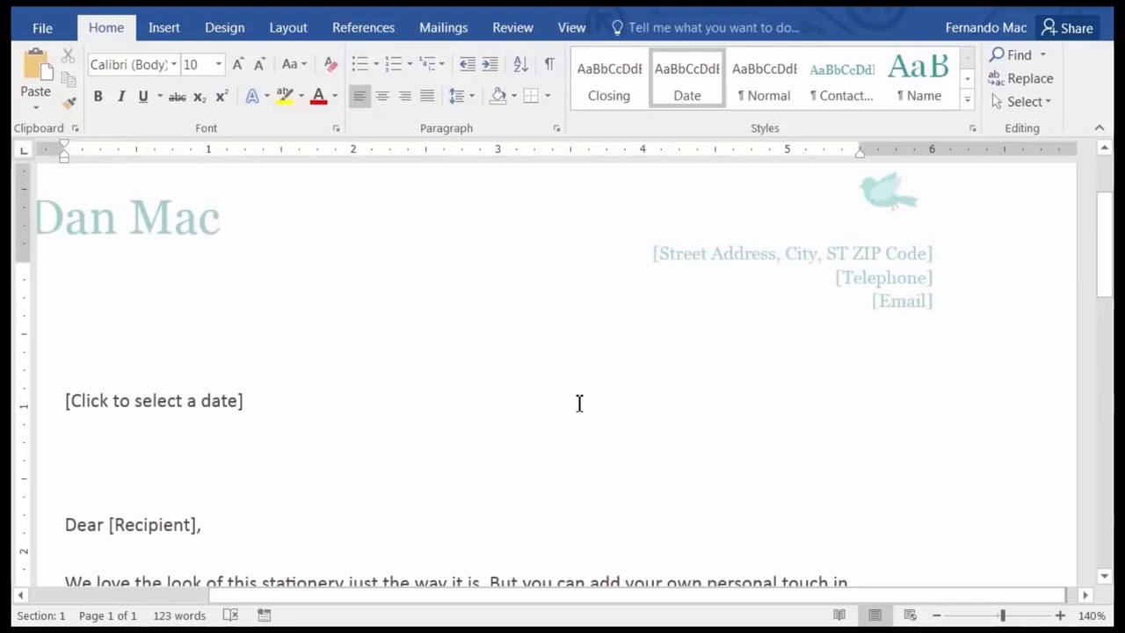
scroll(580, 402, "up", 1)
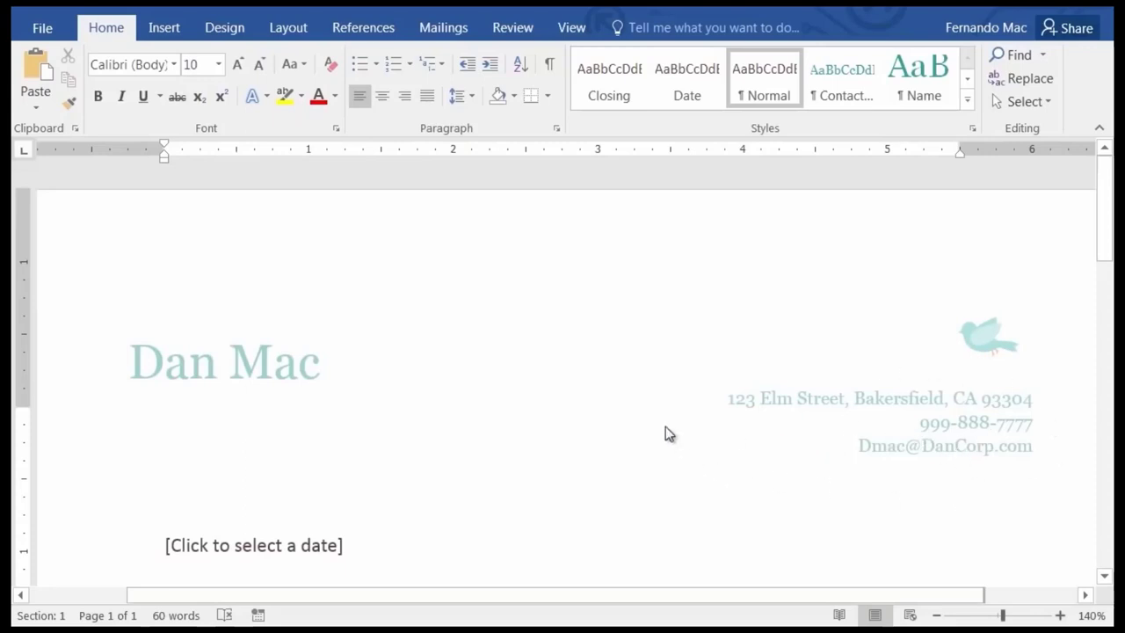
Change 'you' to 'your' in the first paragraph and add a period after 'appropriate'.
scroll(407, 519, "down", 3)
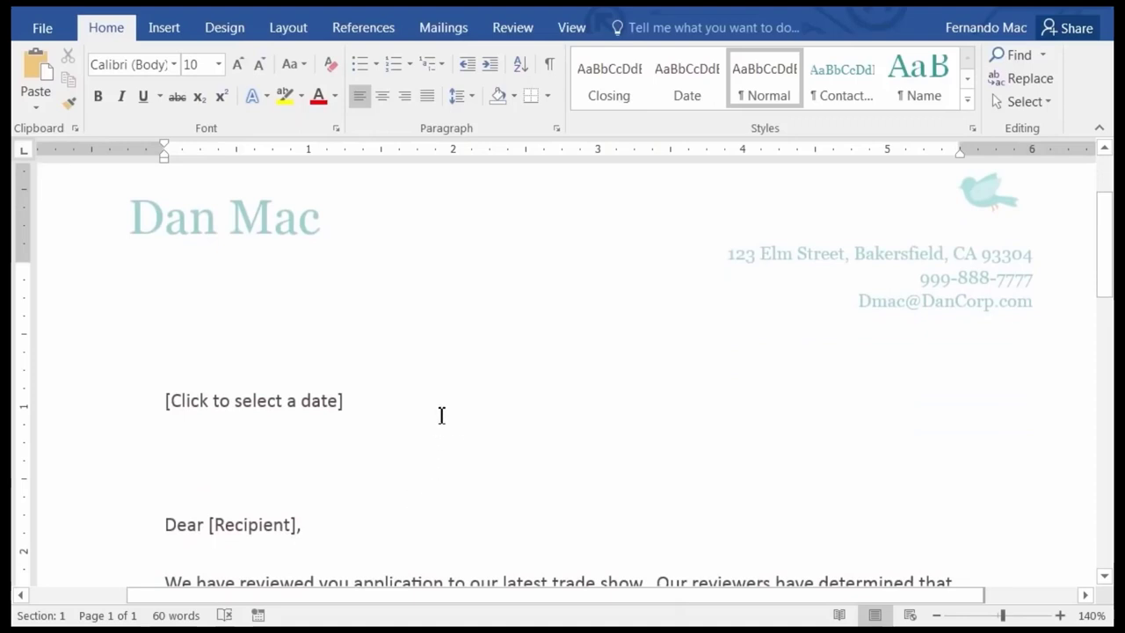
scroll(427, 410, "down", 3)
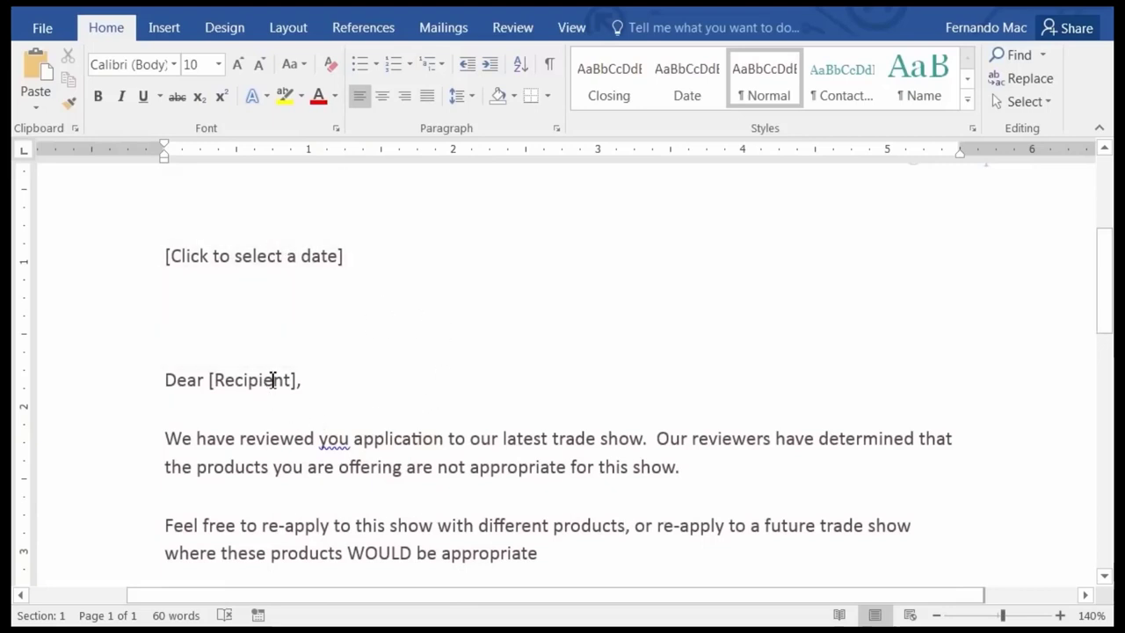
scroll(369, 361, "down", 3)
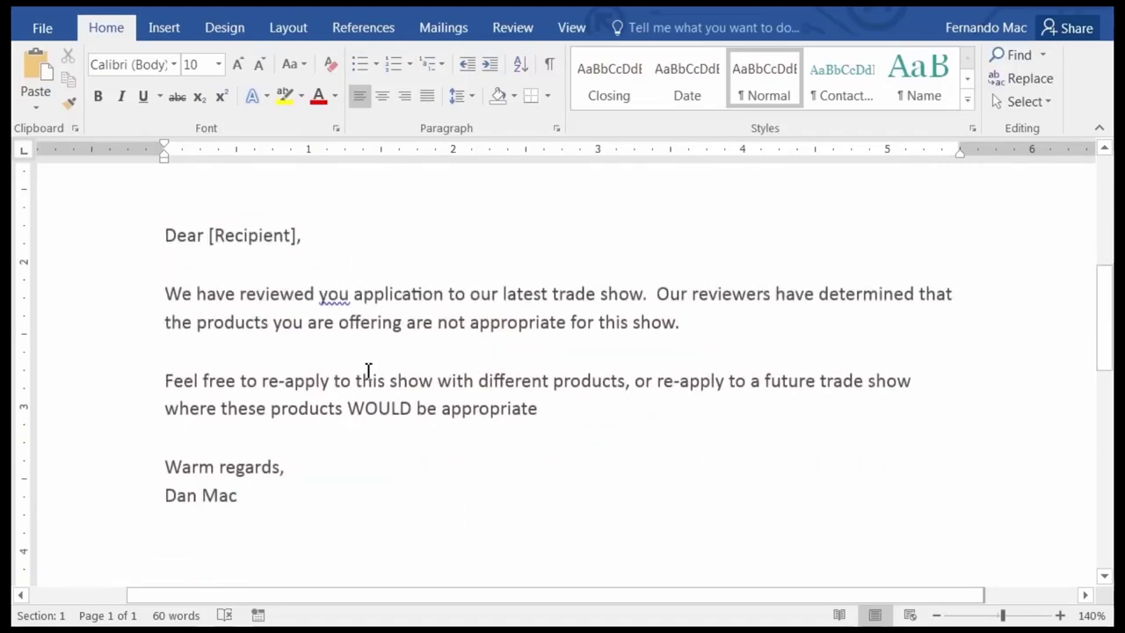
left_click(351, 294)
type("r")
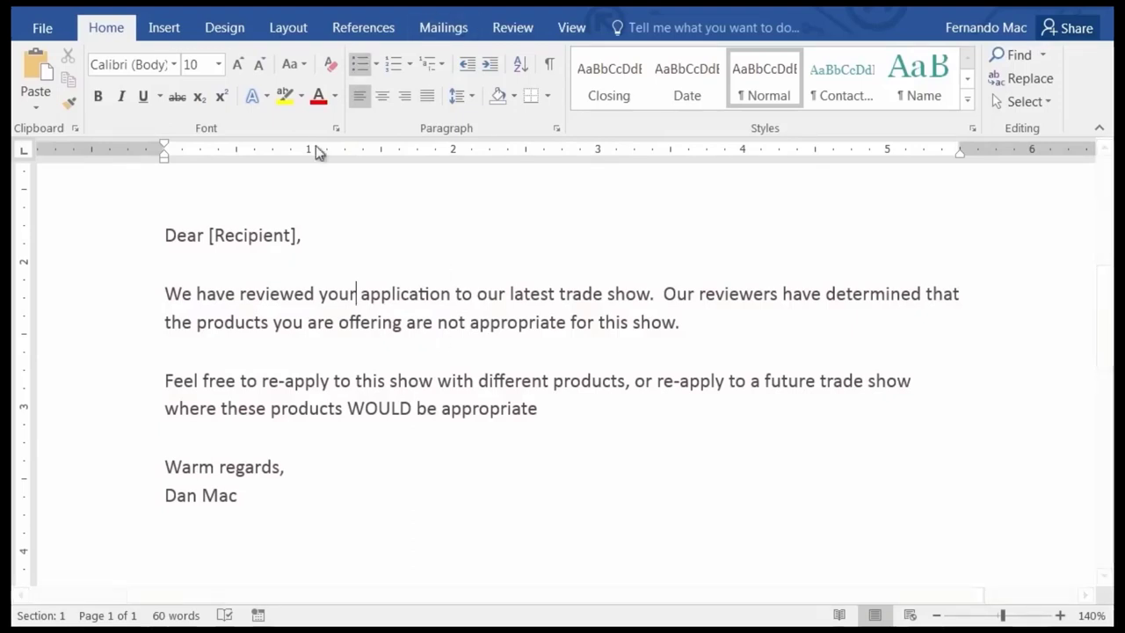
left_click(569, 415)
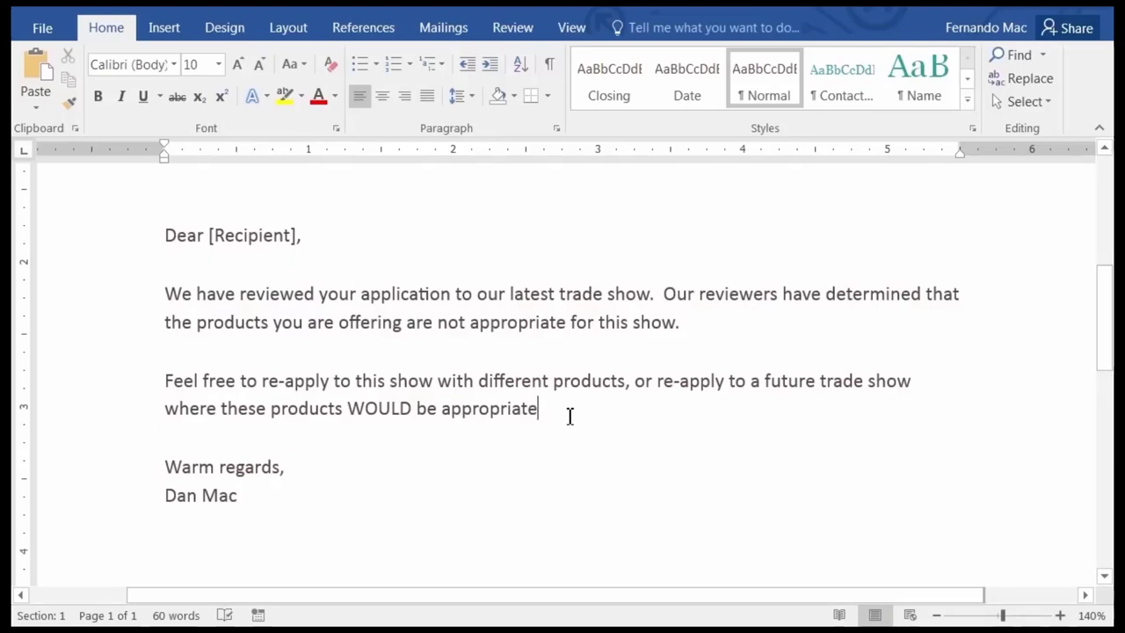
type(".")
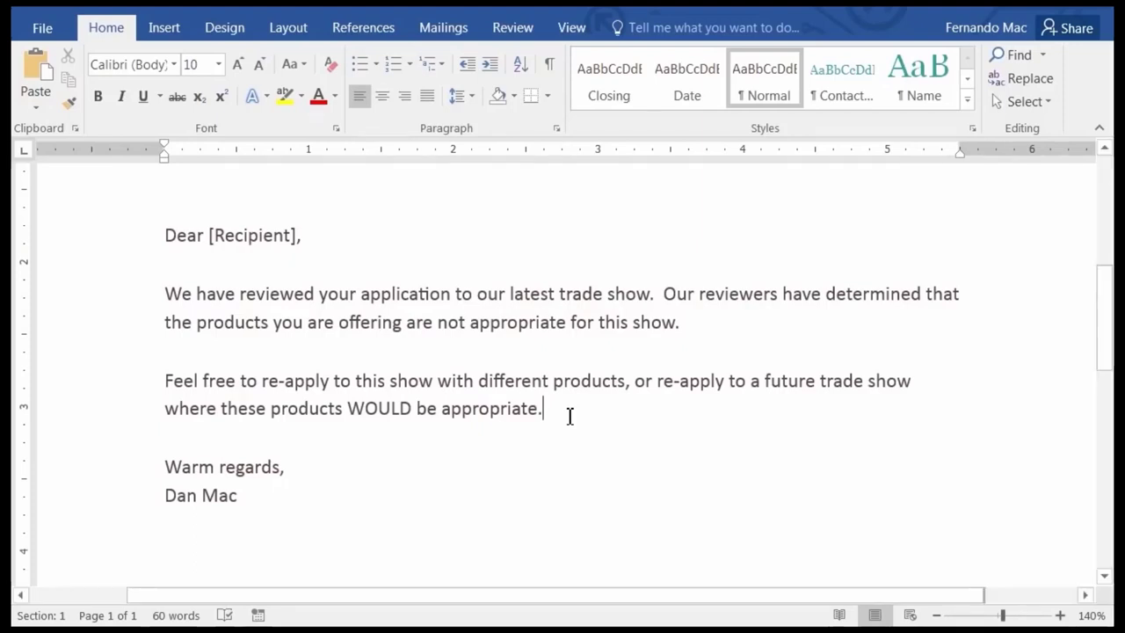
scroll(334, 422, "up", 4)
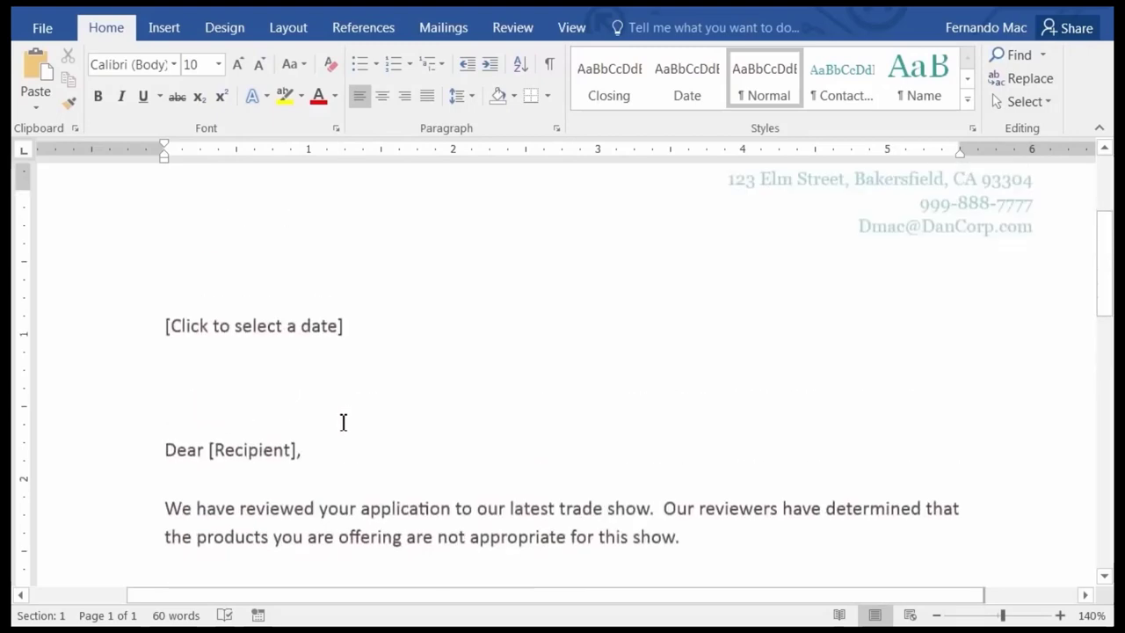
scroll(347, 440, "down", 1)
scroll(413, 404, "down", 3)
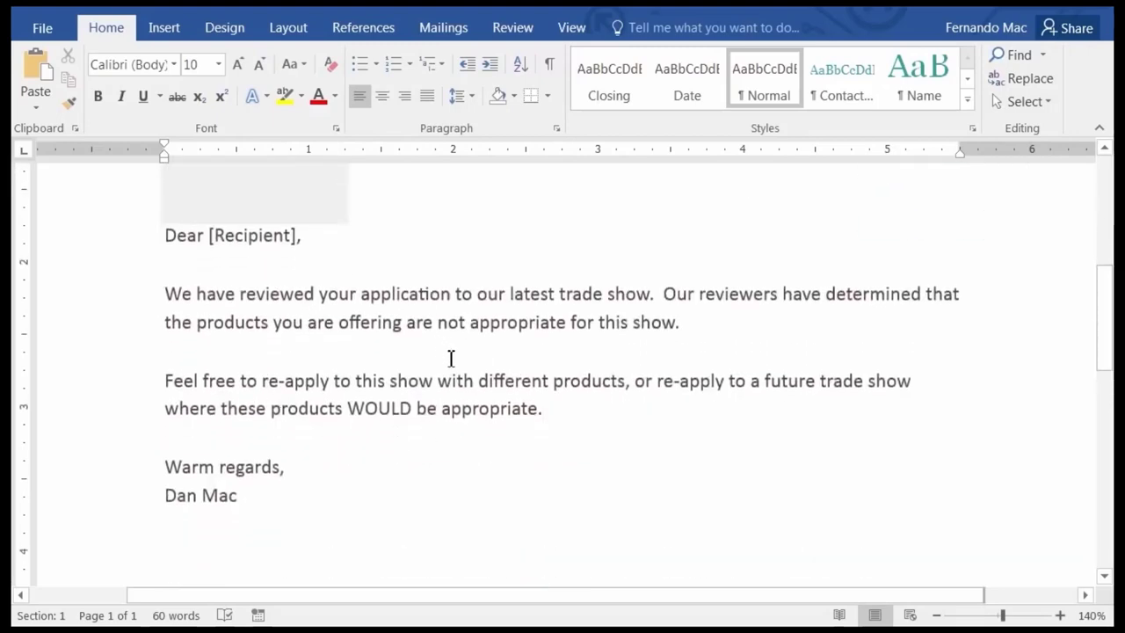
scroll(444, 358, "up", 3)
scroll(449, 356, "up", 5)
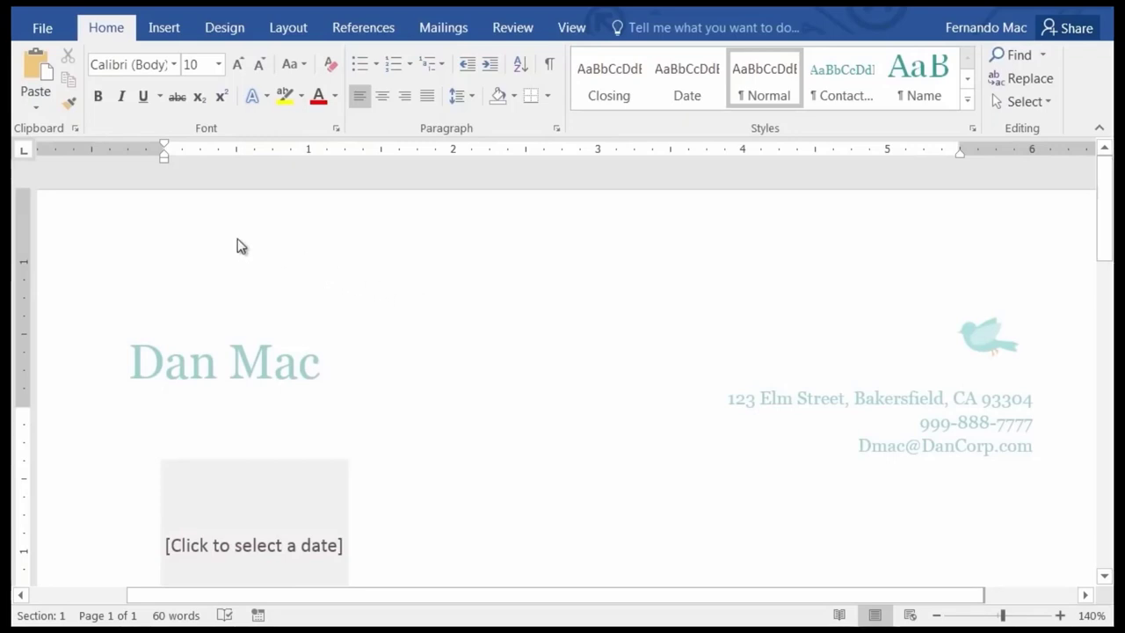
Save the letter as a Word Template (*.dotx) named 'Rejection Letter'.
left_click(40, 29)
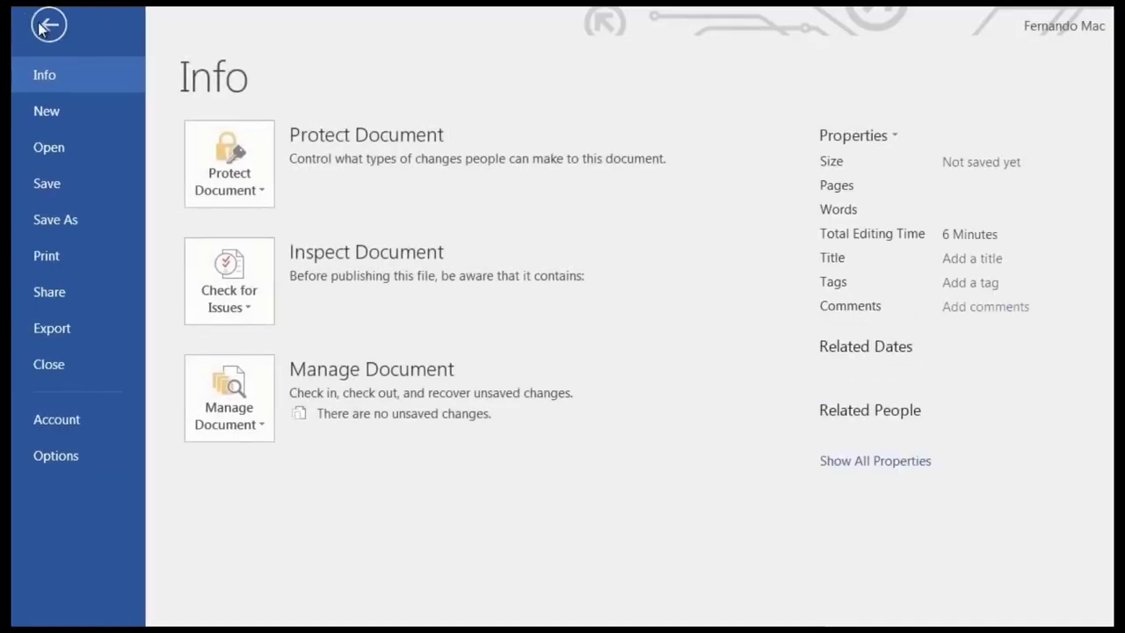
left_click(67, 227)
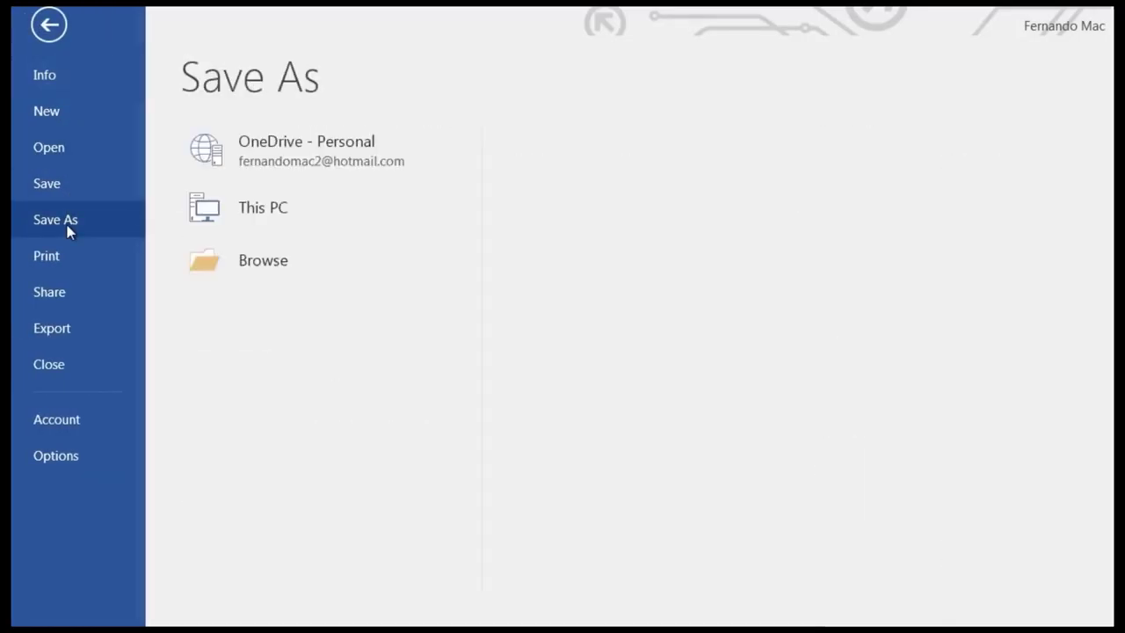
left_click(304, 376)
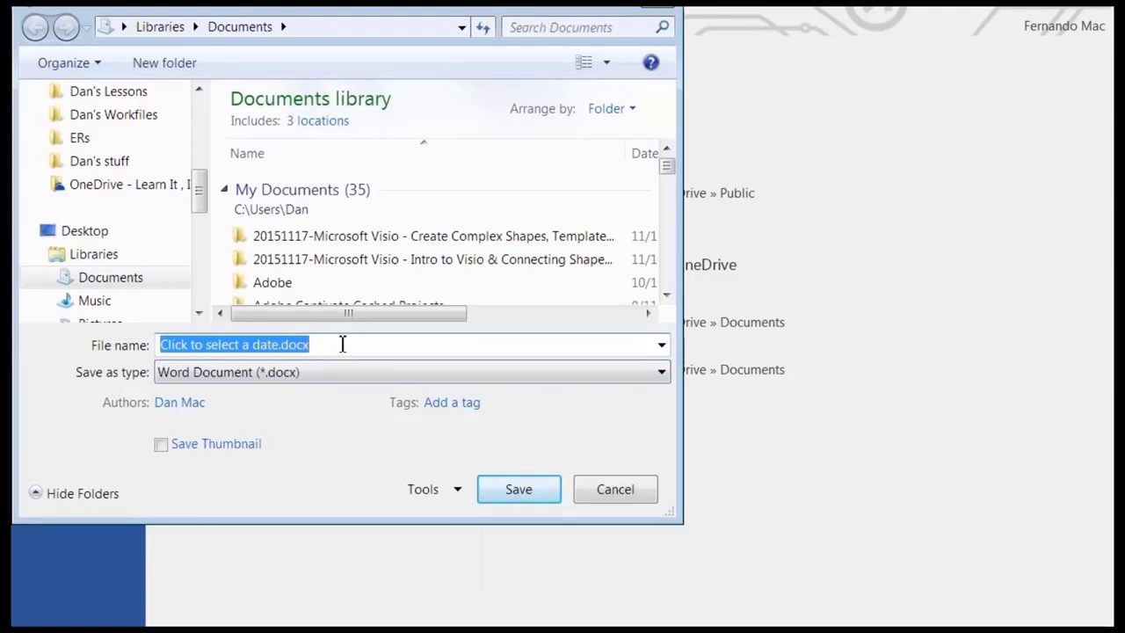
type("Rej")
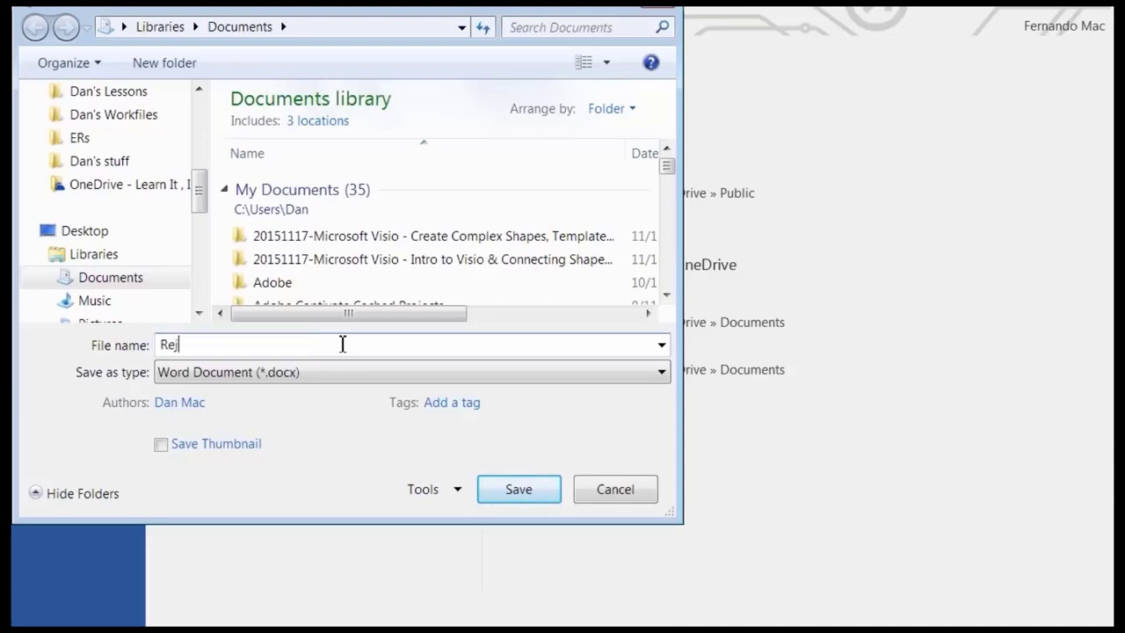
type("ection Letter Tem")
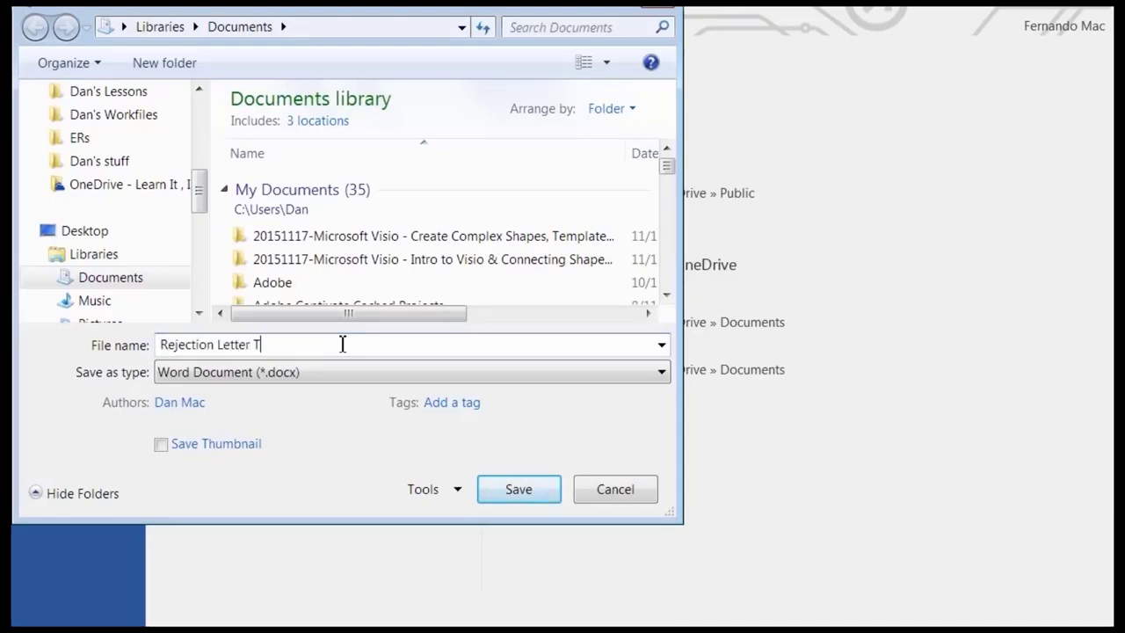
type("plat")
key("BackSpace")
key("BackSpace")
key("BackSpace")
key("BackSpace")
key("BackSpace")
key("BackSpace")
key("BackSpace")
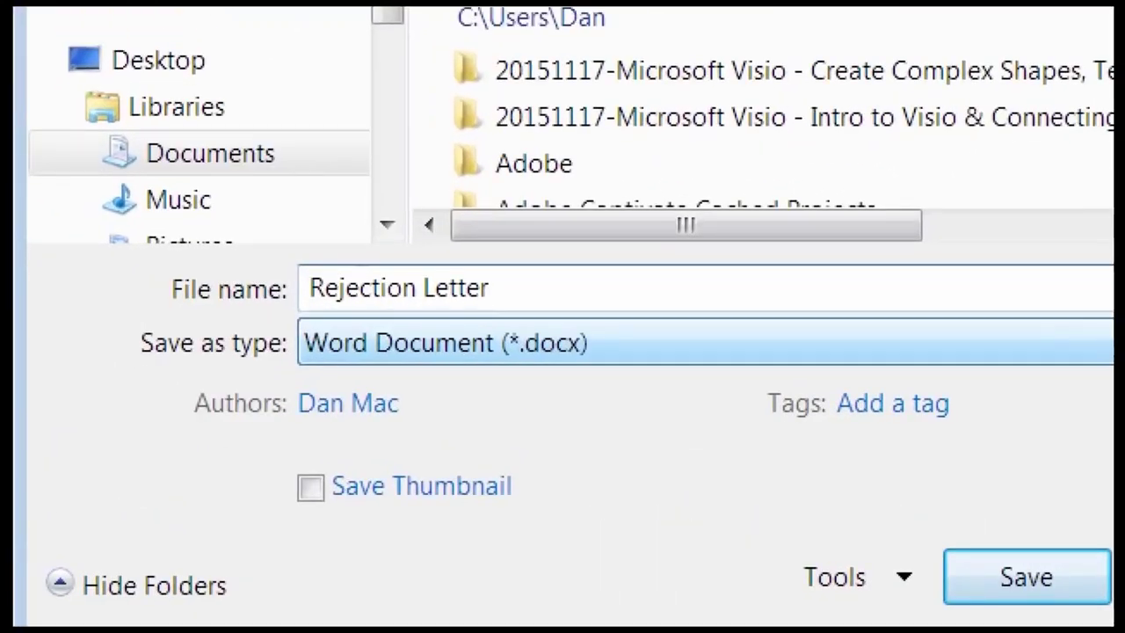
key("shift+Tab")
left_click(269, 373)
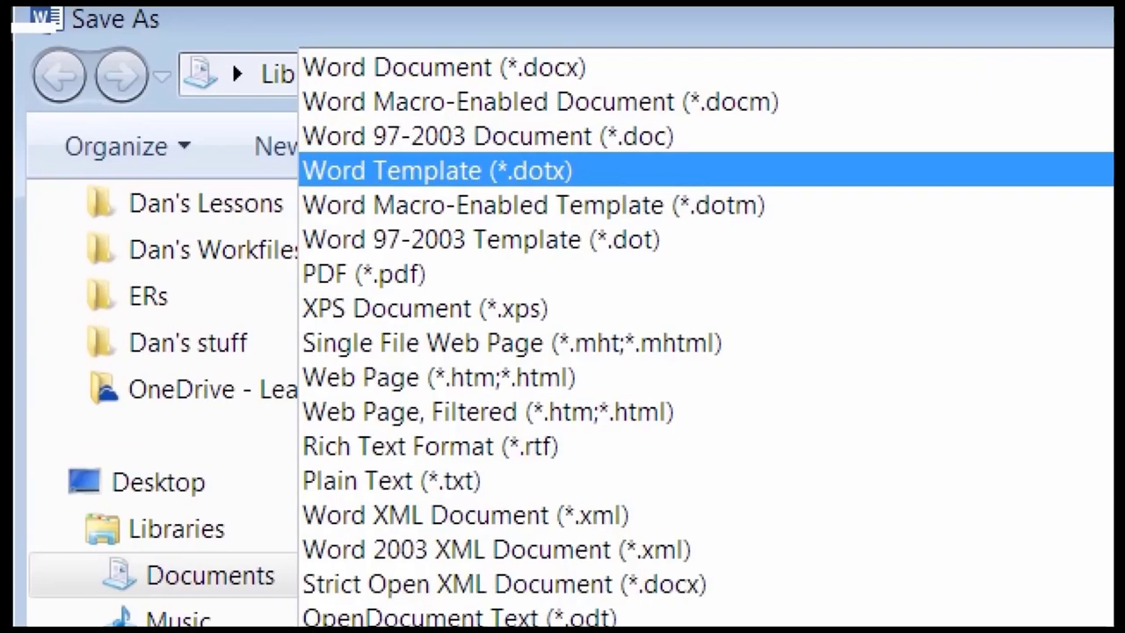
key("Escape")
left_click(260, 376)
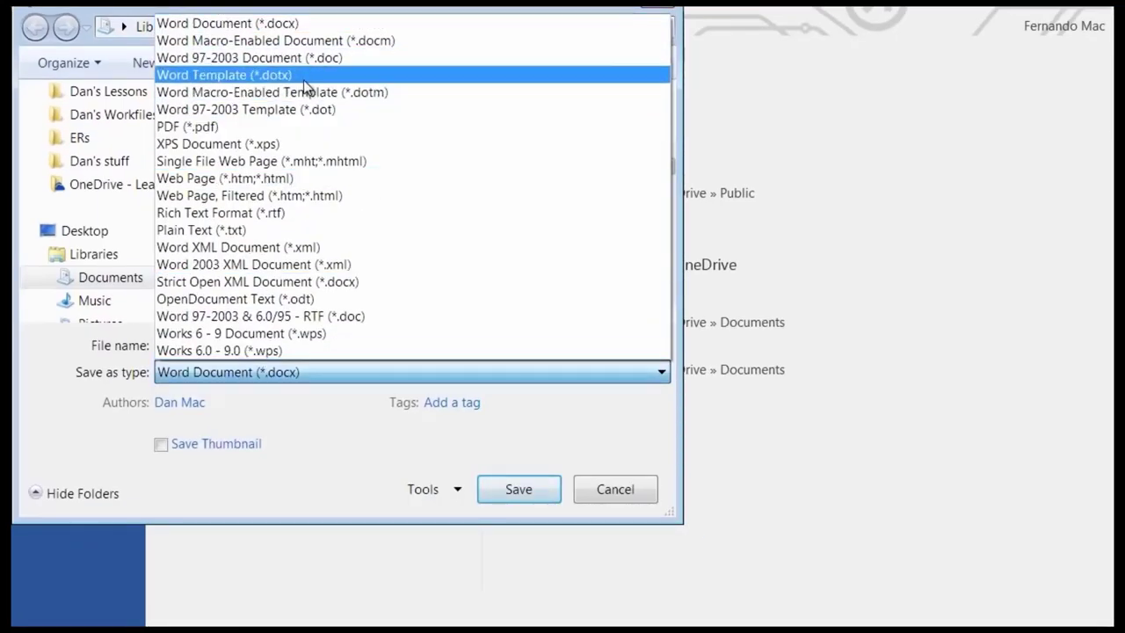
left_click(304, 75)
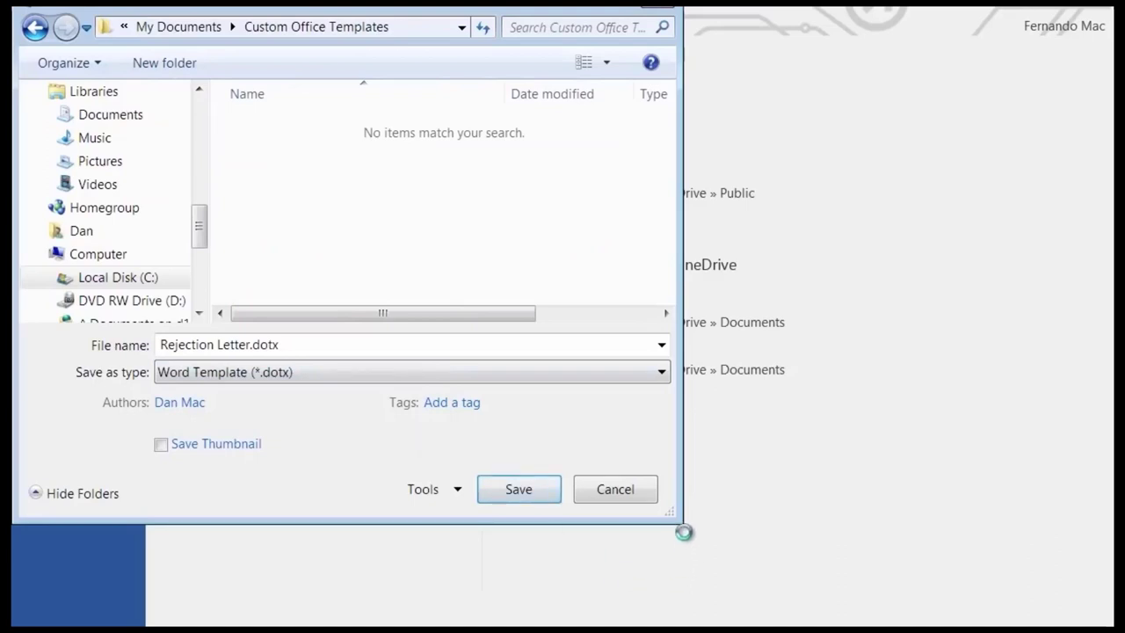
left_click_drag(678, 519, 809, 573)
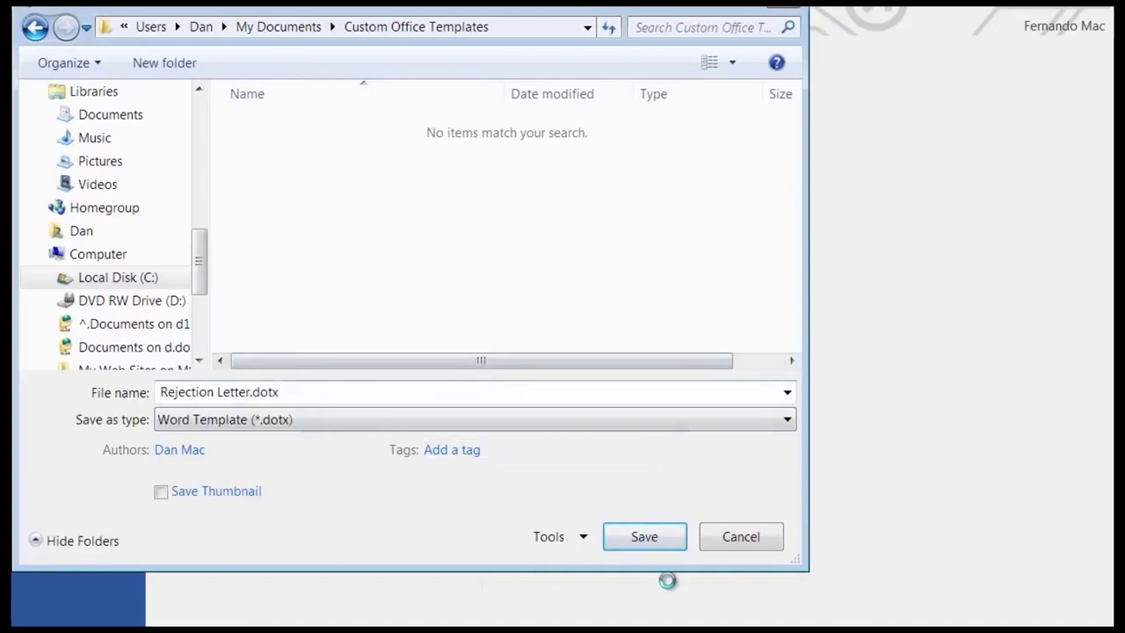
left_click(644, 538)
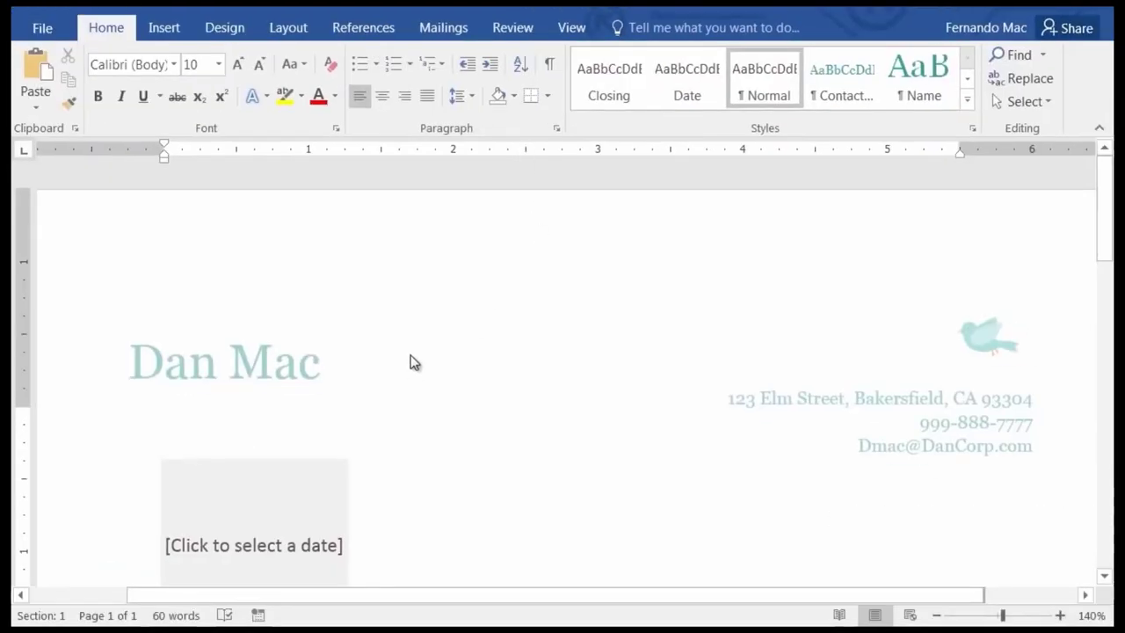
scroll(413, 387, "down", 2)
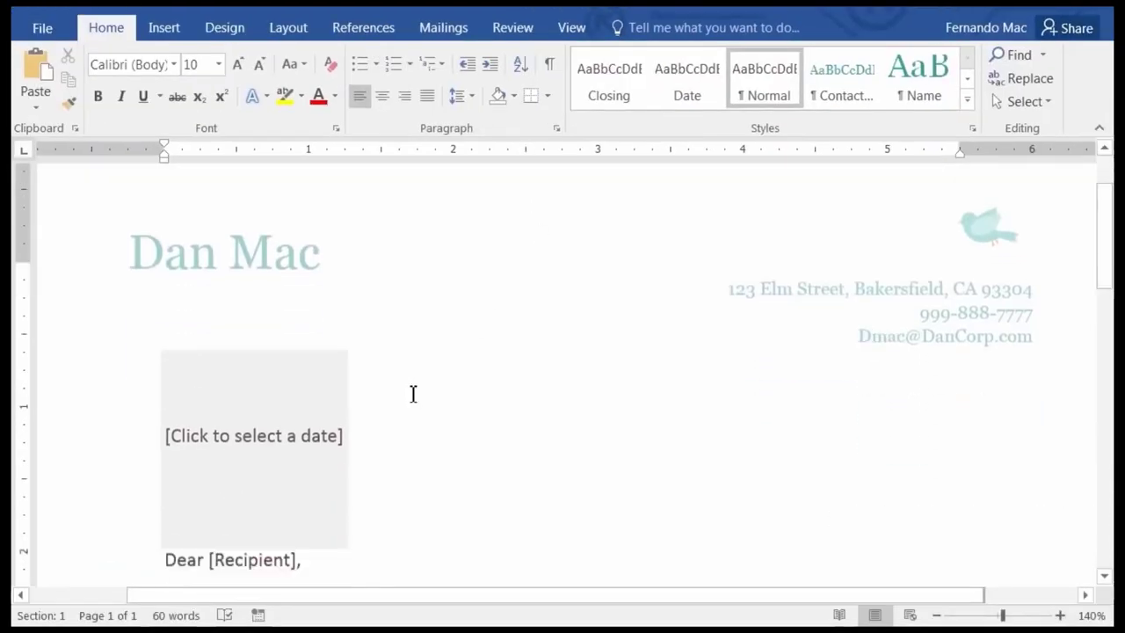
scroll(440, 400, "down", 5)
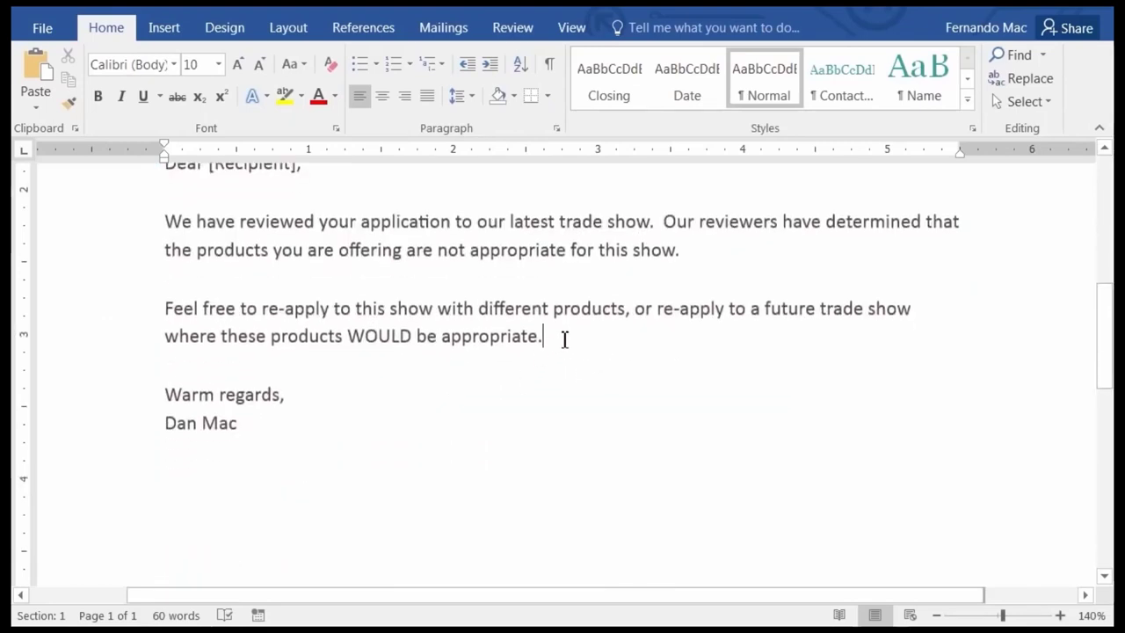
scroll(435, 320, "up", 1)
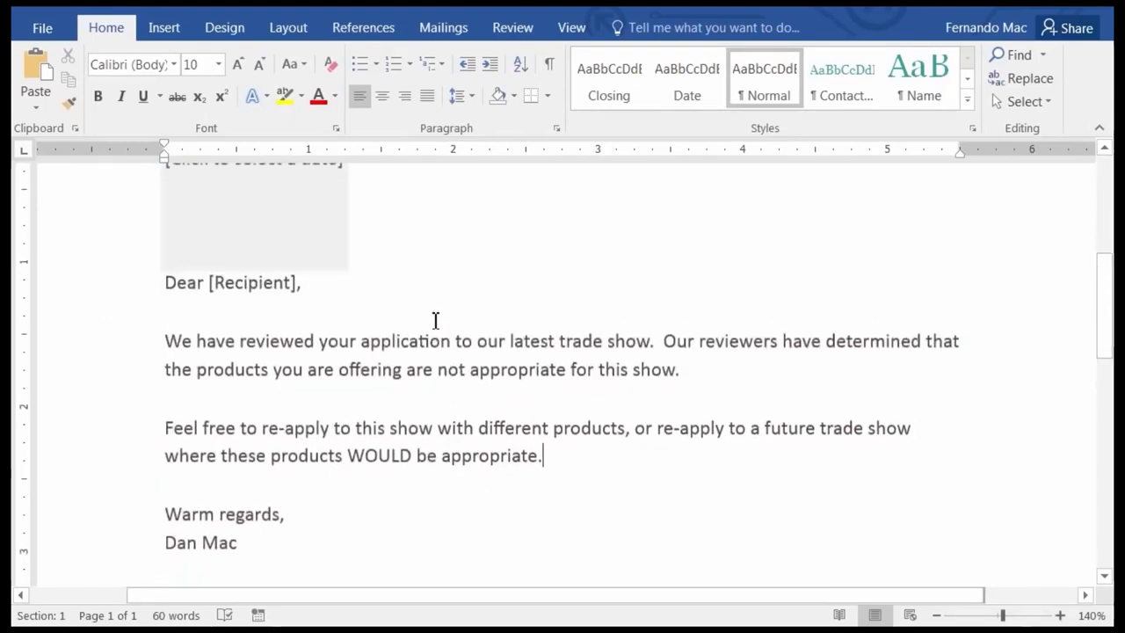
scroll(435, 320, "up", 1)
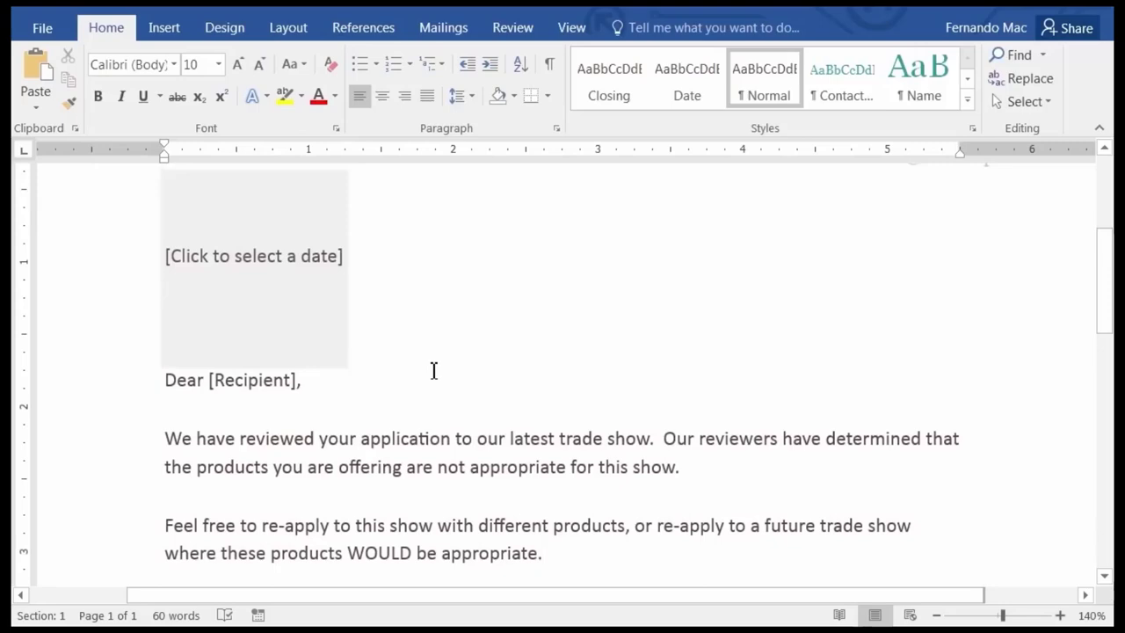
scroll(432, 370, "up", 3)
left_click(46, 30)
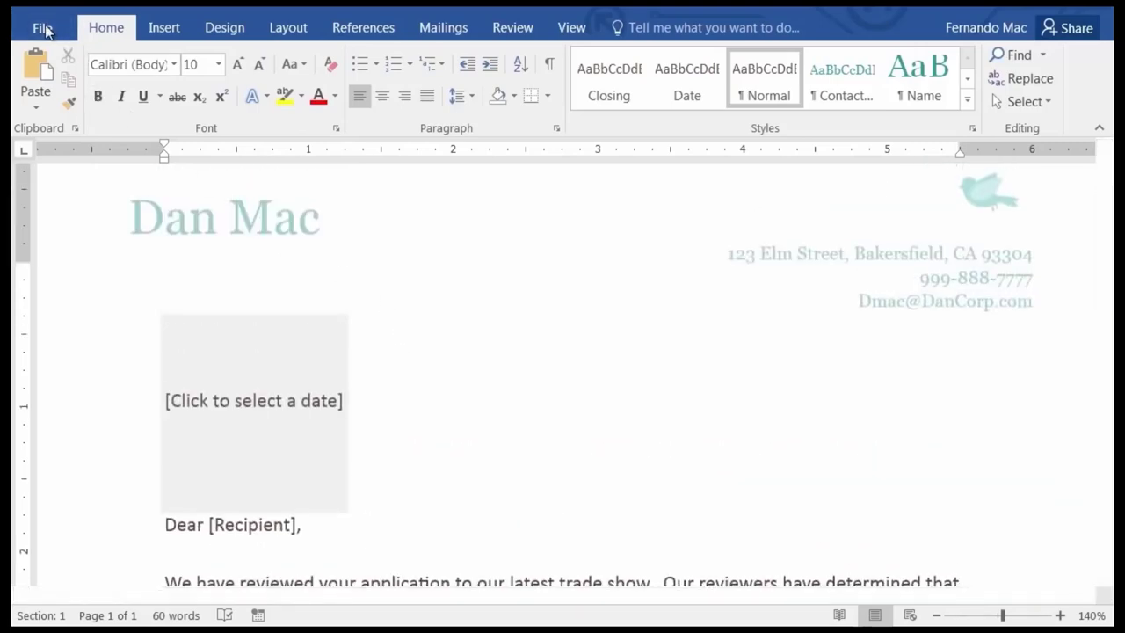
left_click(54, 221)
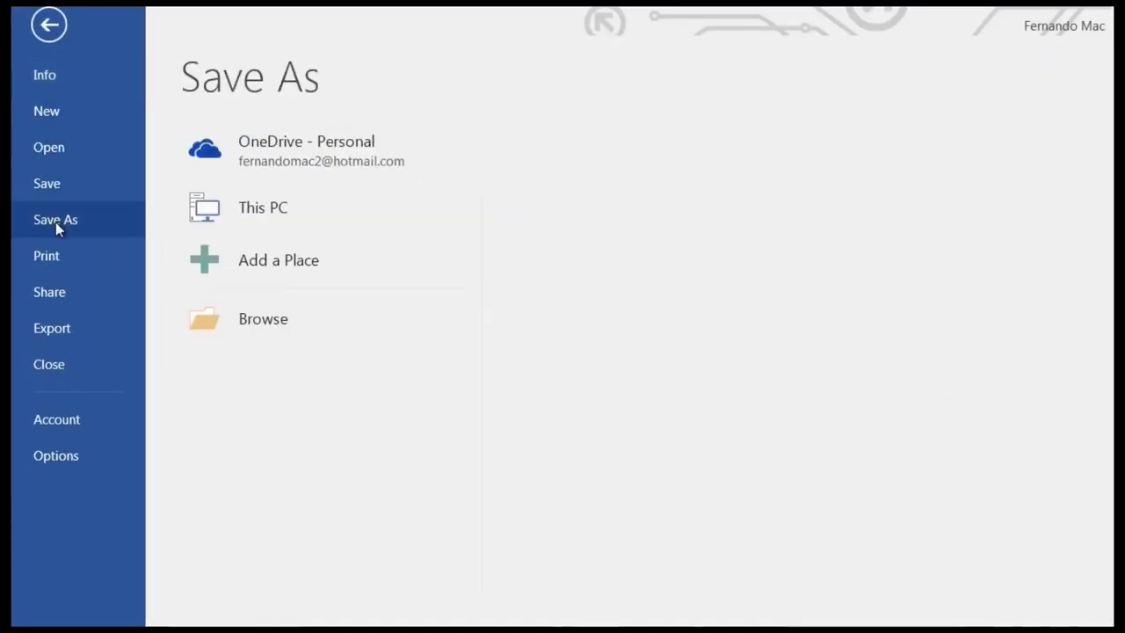
left_click(284, 380)
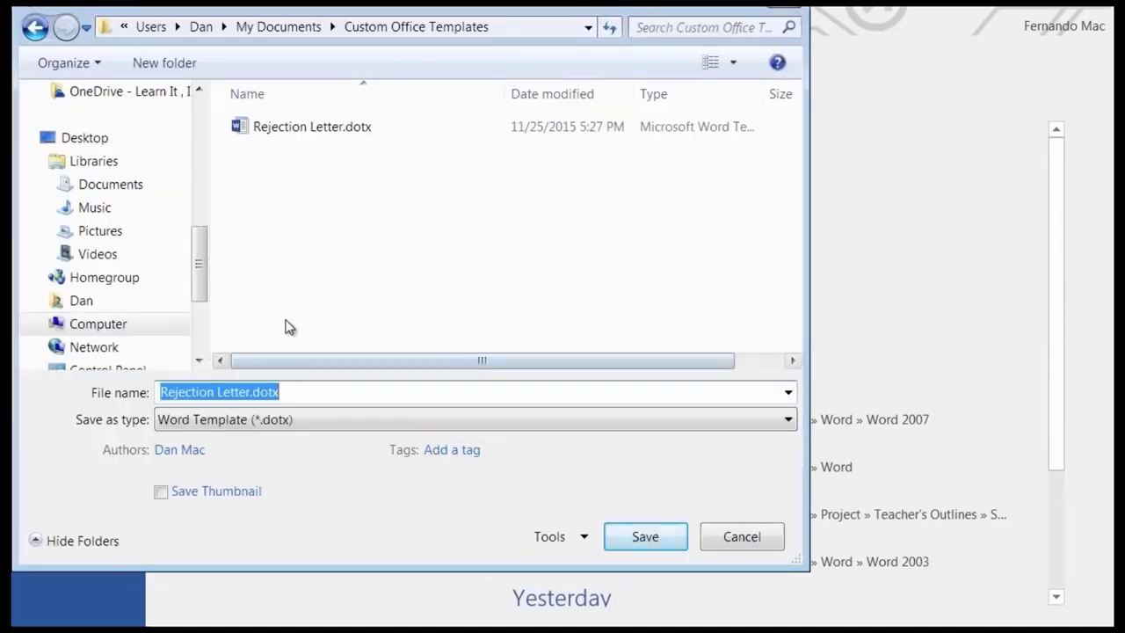
left_click(243, 422)
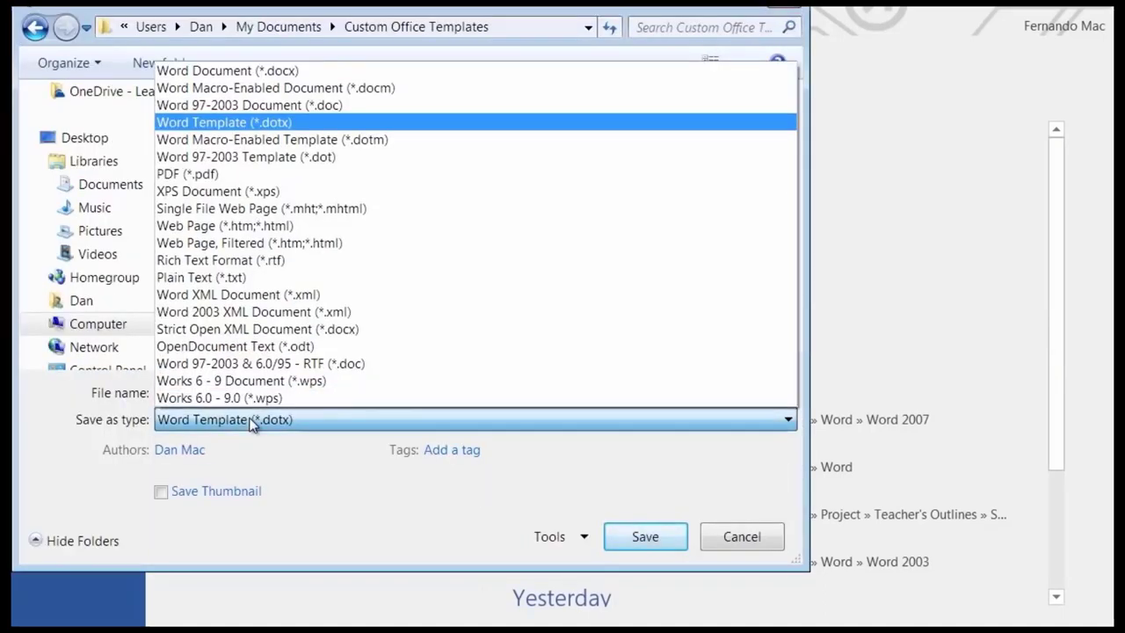
left_click(266, 122)
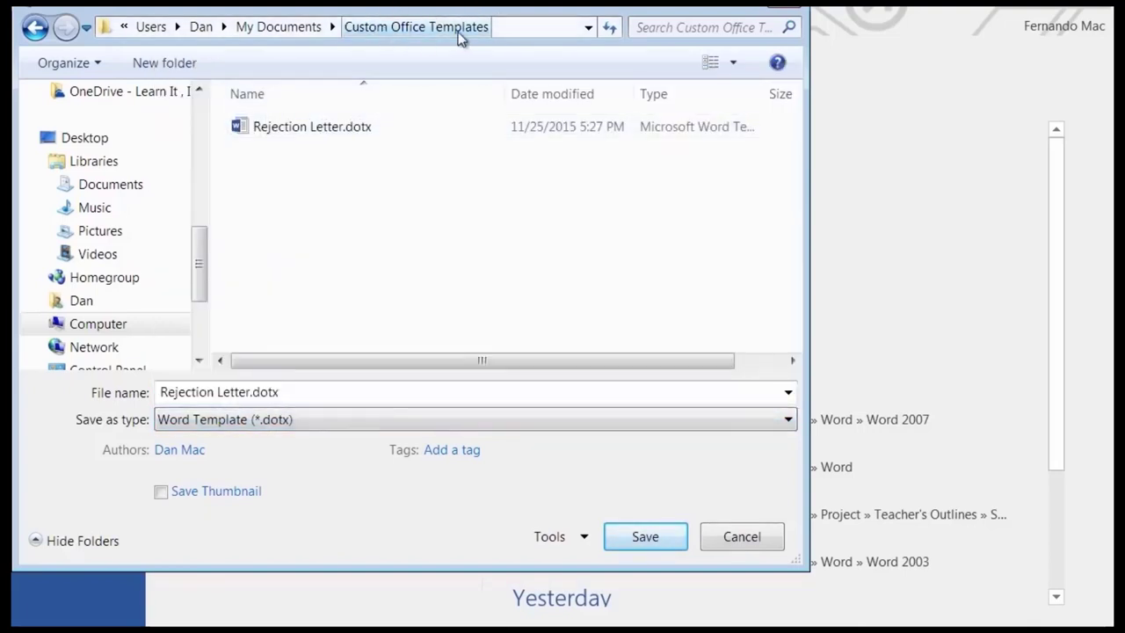
left_click(742, 537)
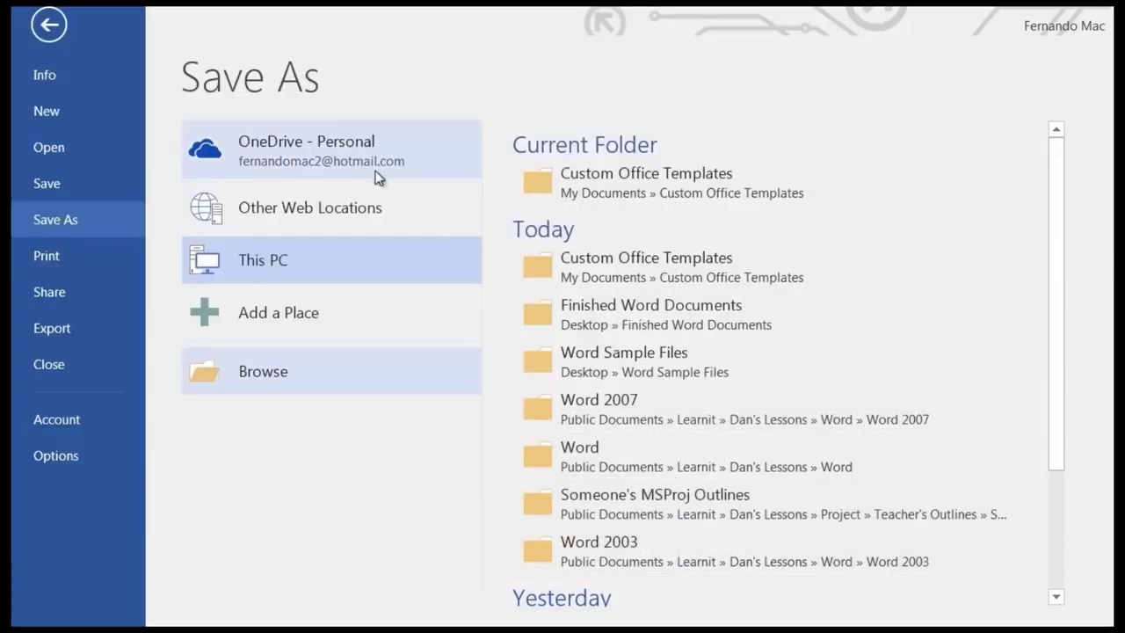
left_click(48, 25)
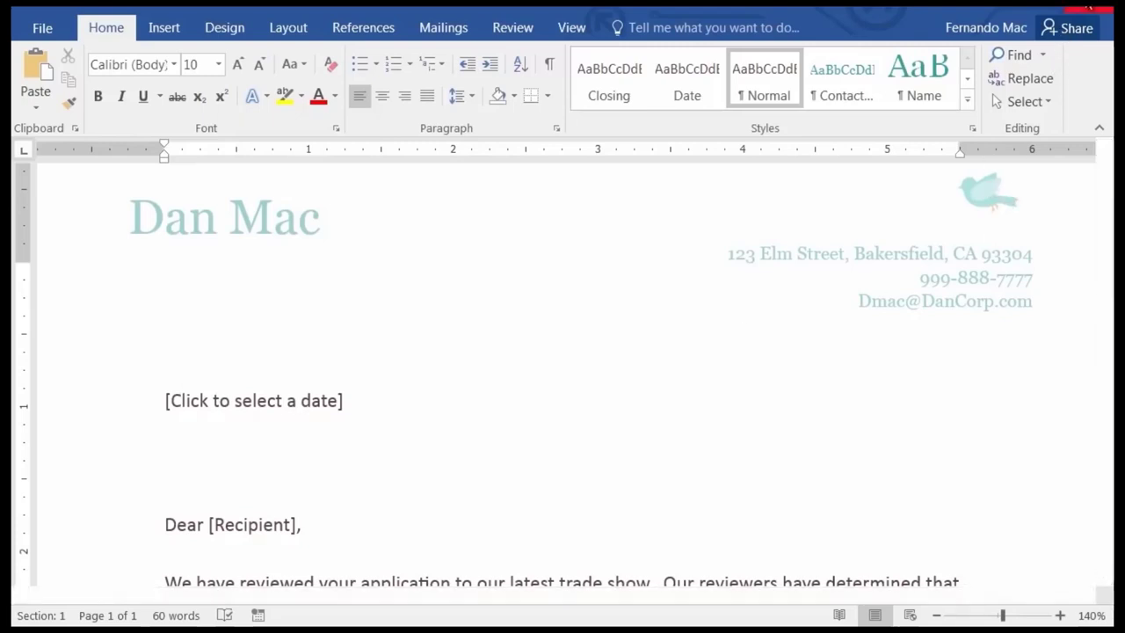
Close the template document and return to Word's start screen.
left_click(1088, 7)
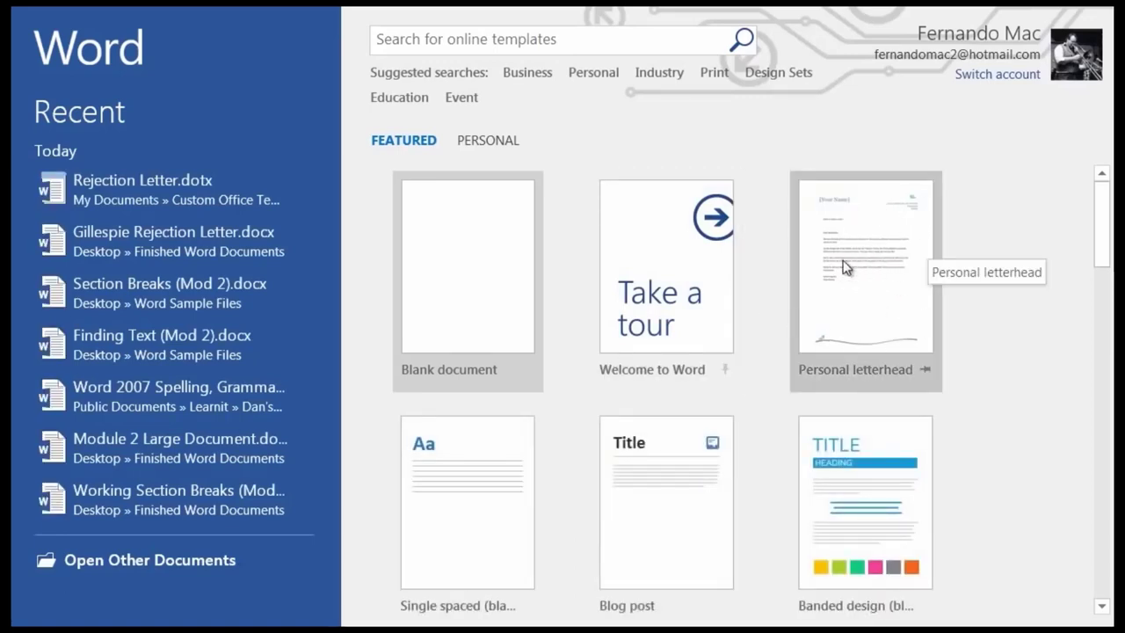
scroll(774, 283, "down", 3)
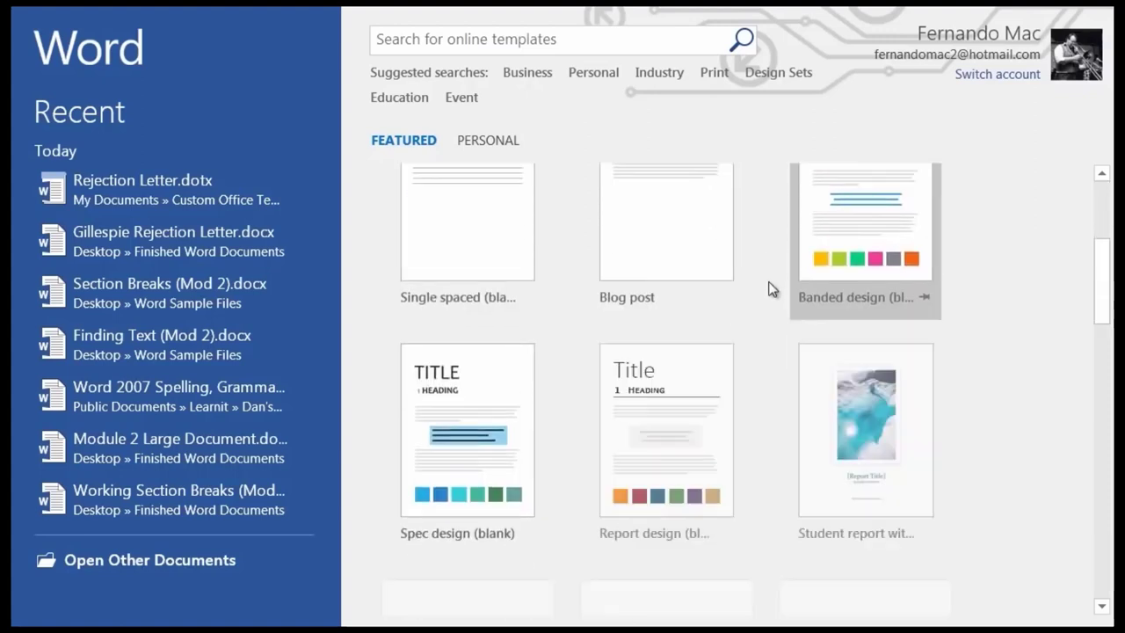
scroll(772, 289, "up", 3)
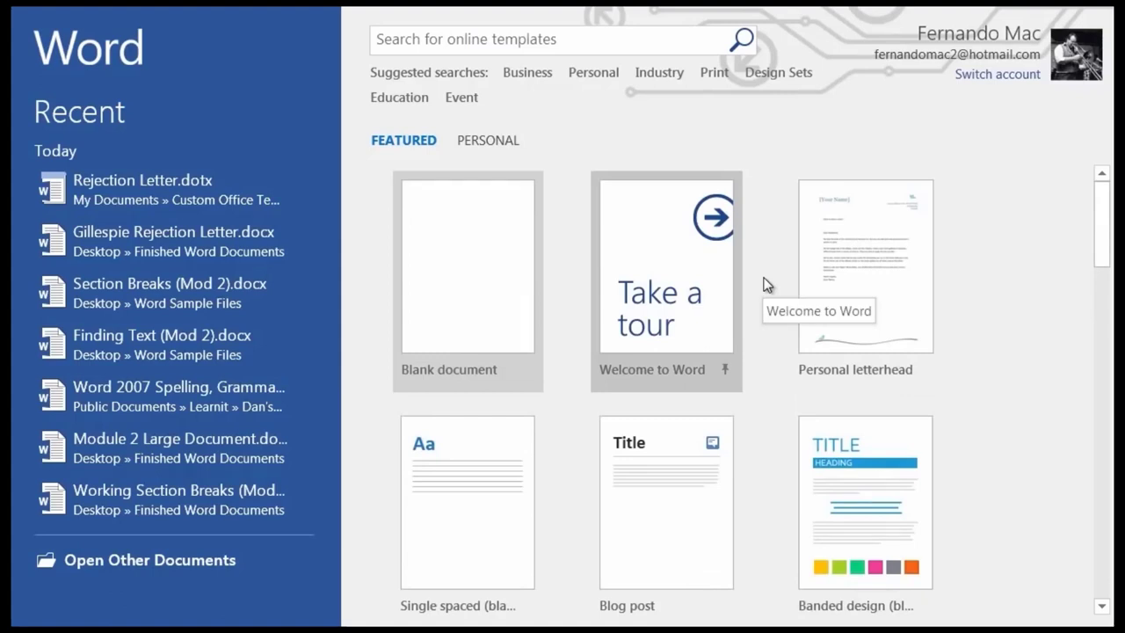
Create a new document from the Rejection Letter template under Personal templates.
left_click(396, 142)
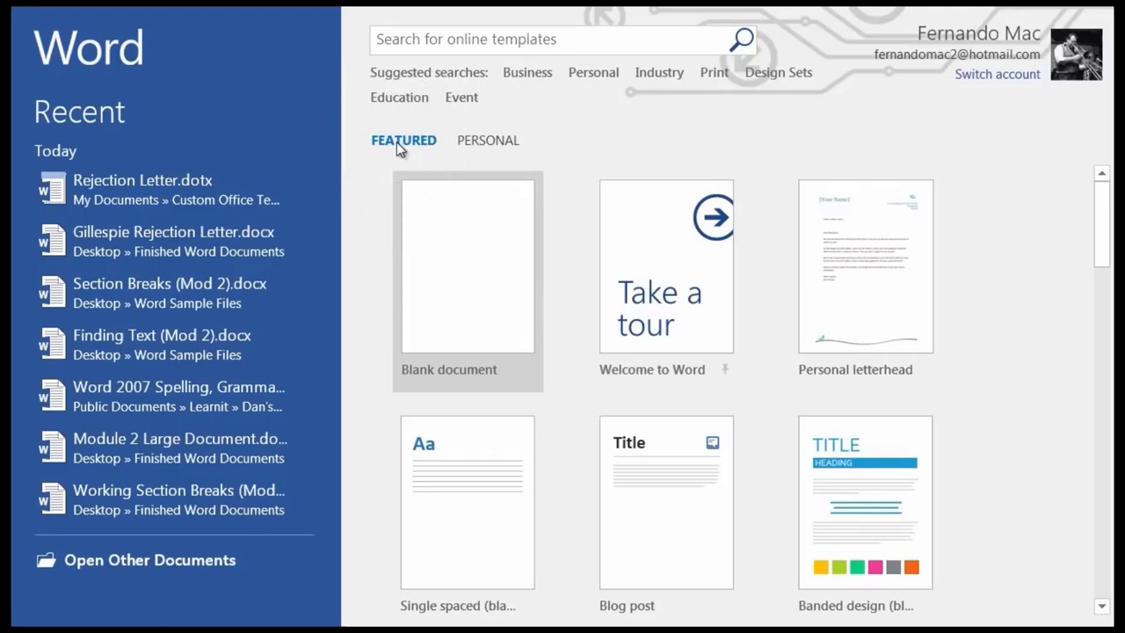
left_click(498, 144)
left_click(498, 144)
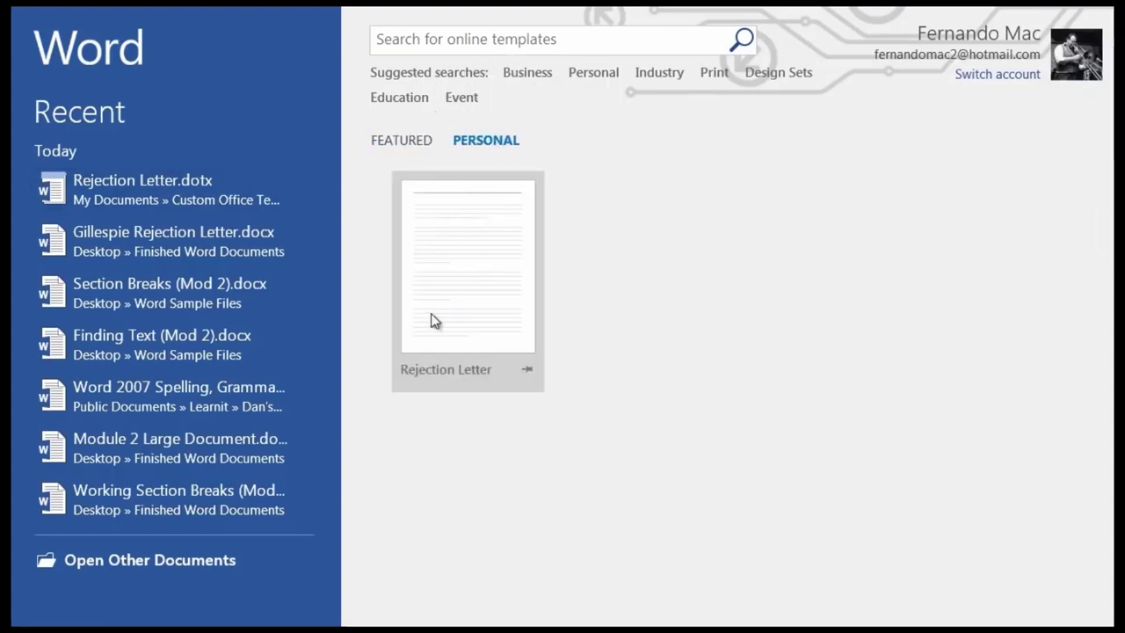
left_click(466, 278)
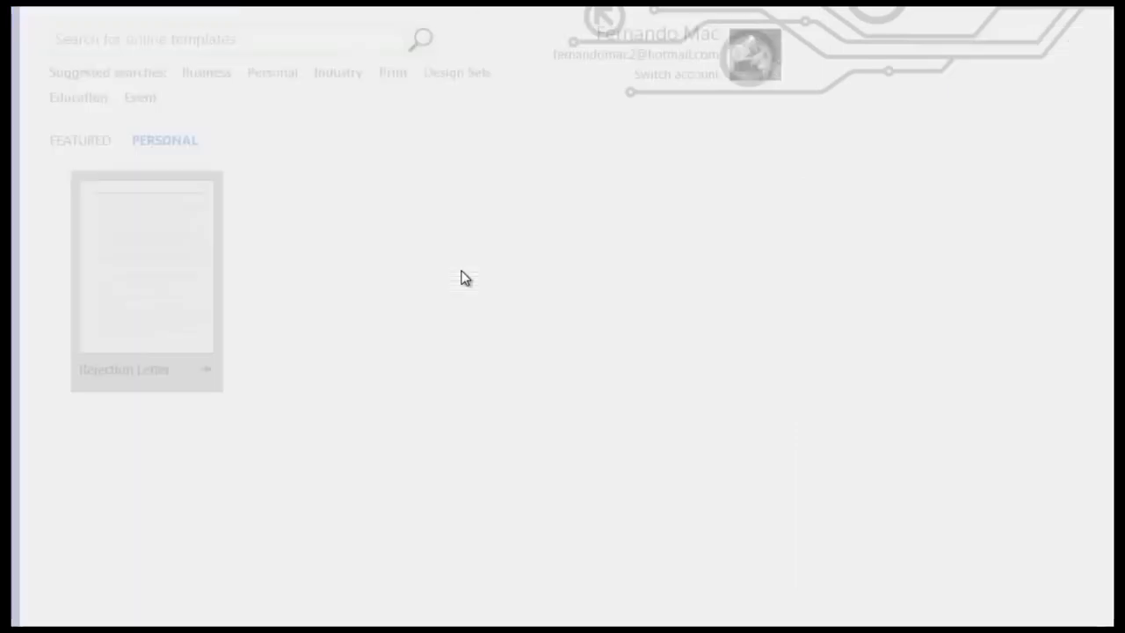
scroll(478, 366, "down", 5)
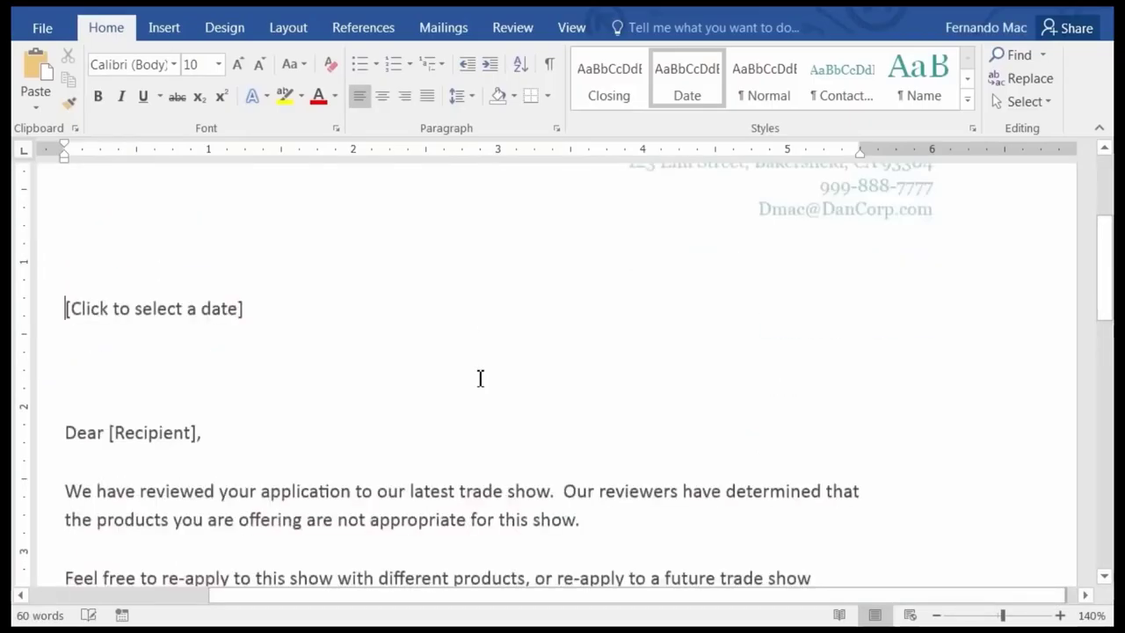
scroll(451, 398, "up", 5)
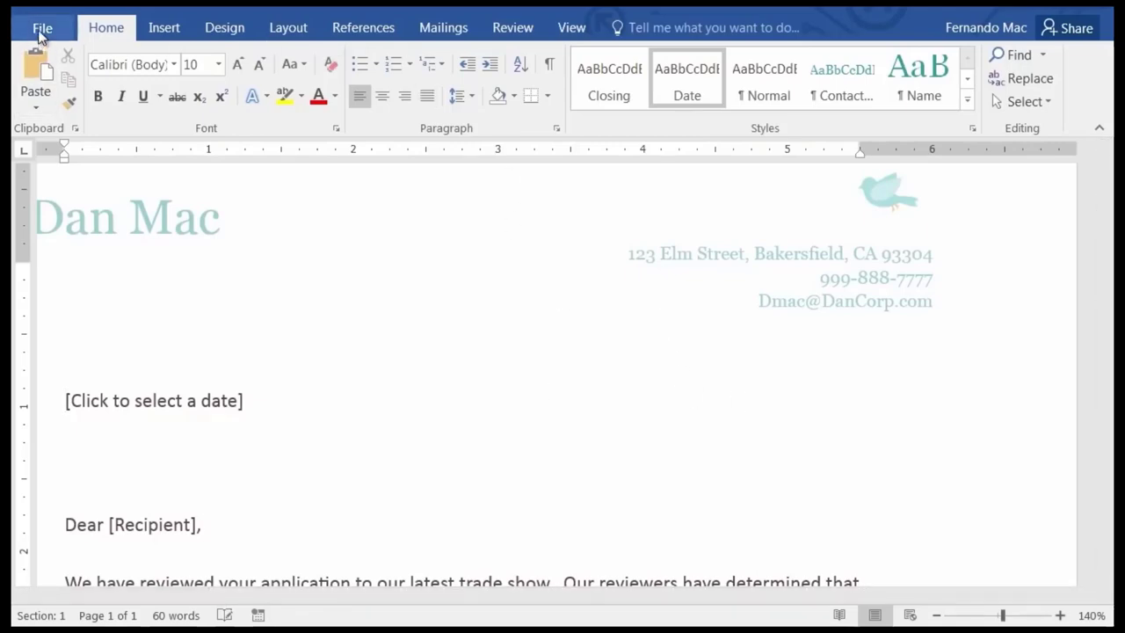
left_click(40, 32)
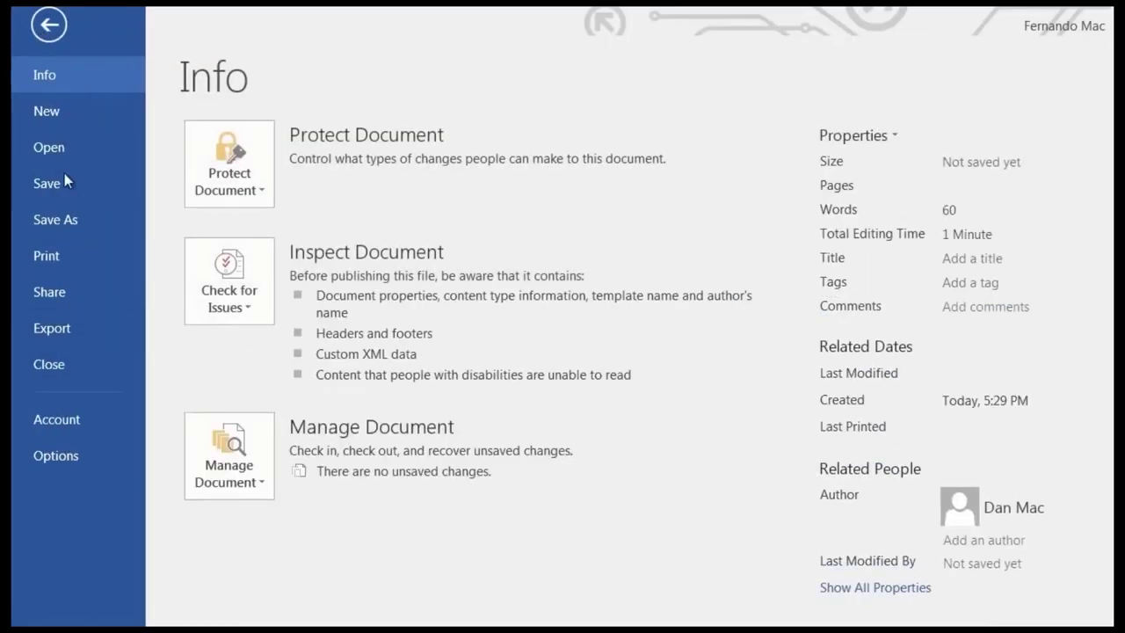
left_click(53, 111)
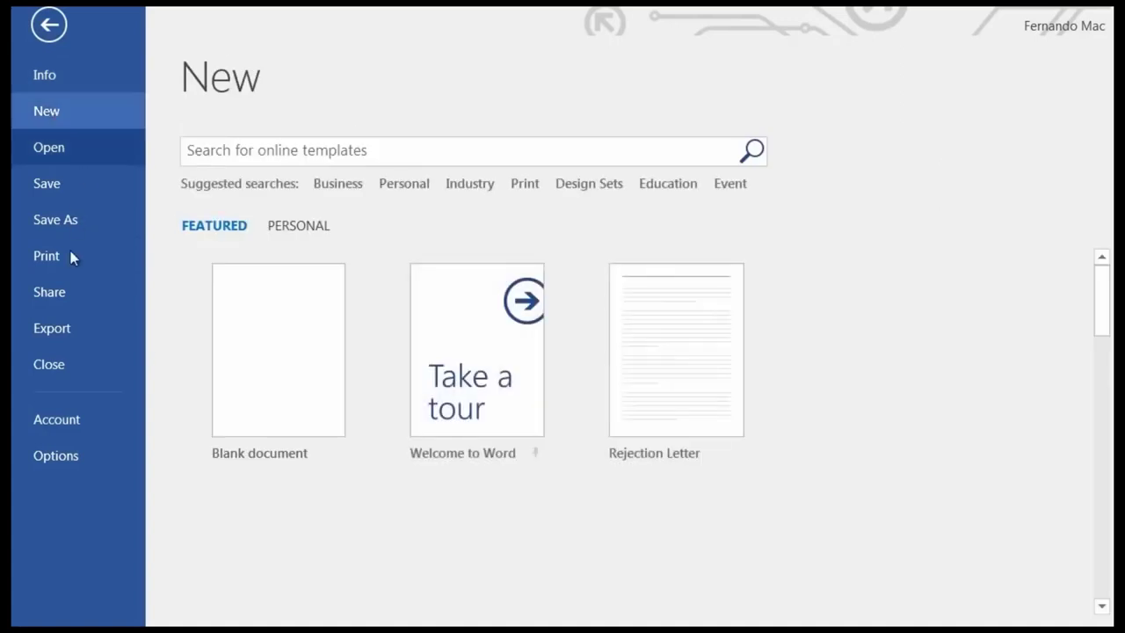
left_click(306, 228)
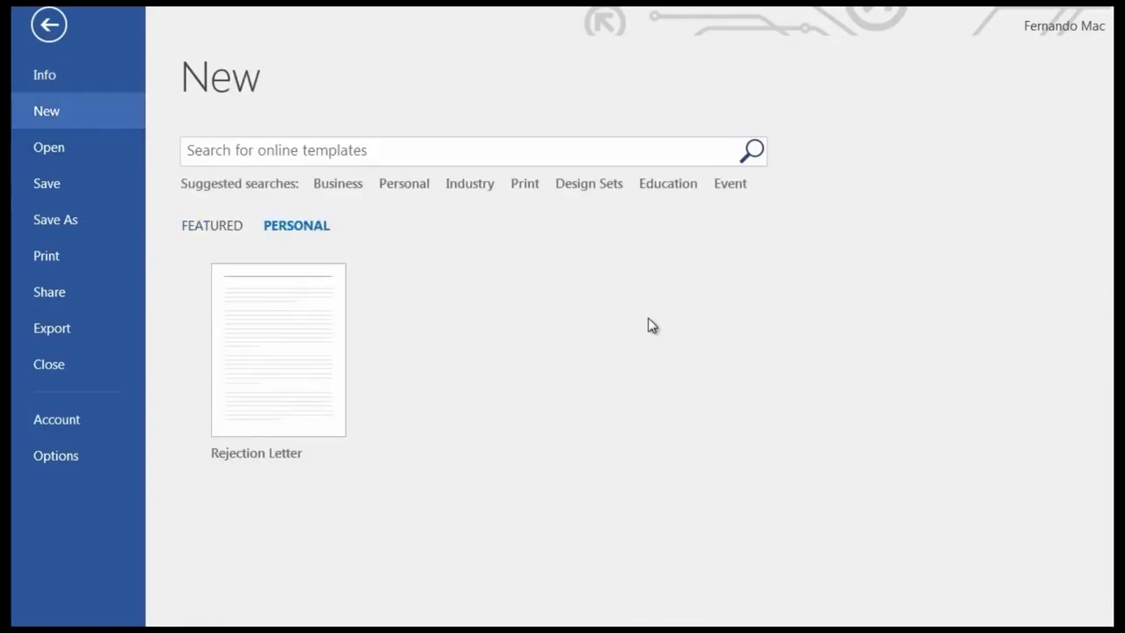
left_click(49, 25)
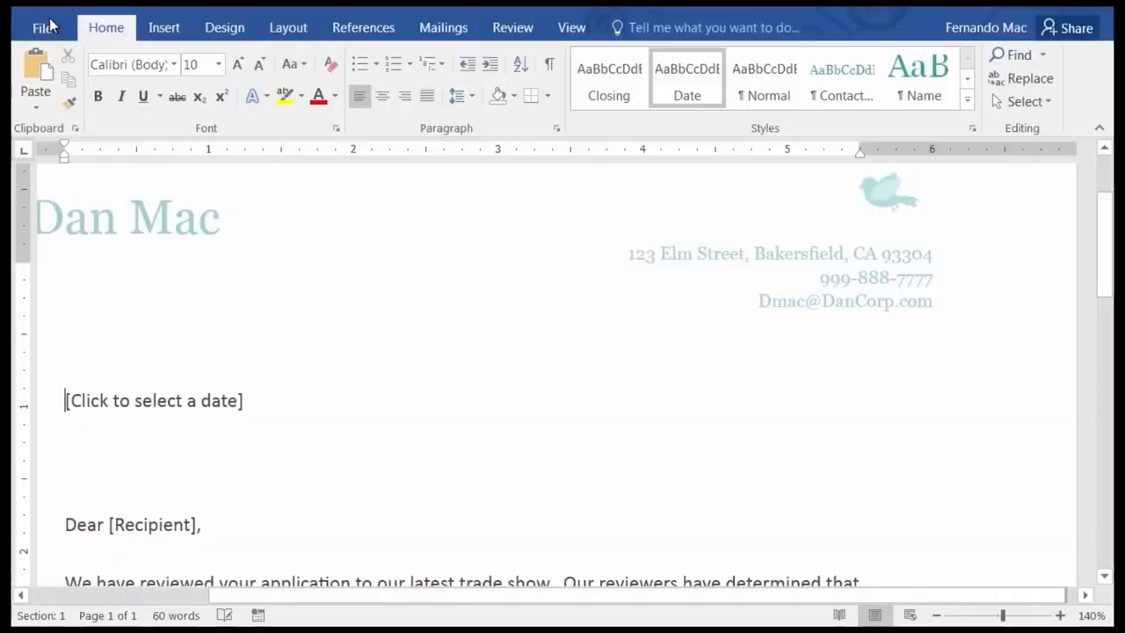
scroll(428, 382, "down", 4)
Fill the letter's date content control with November 25, 2015 from the calendar picker.
scroll(427, 383, "up", 5)
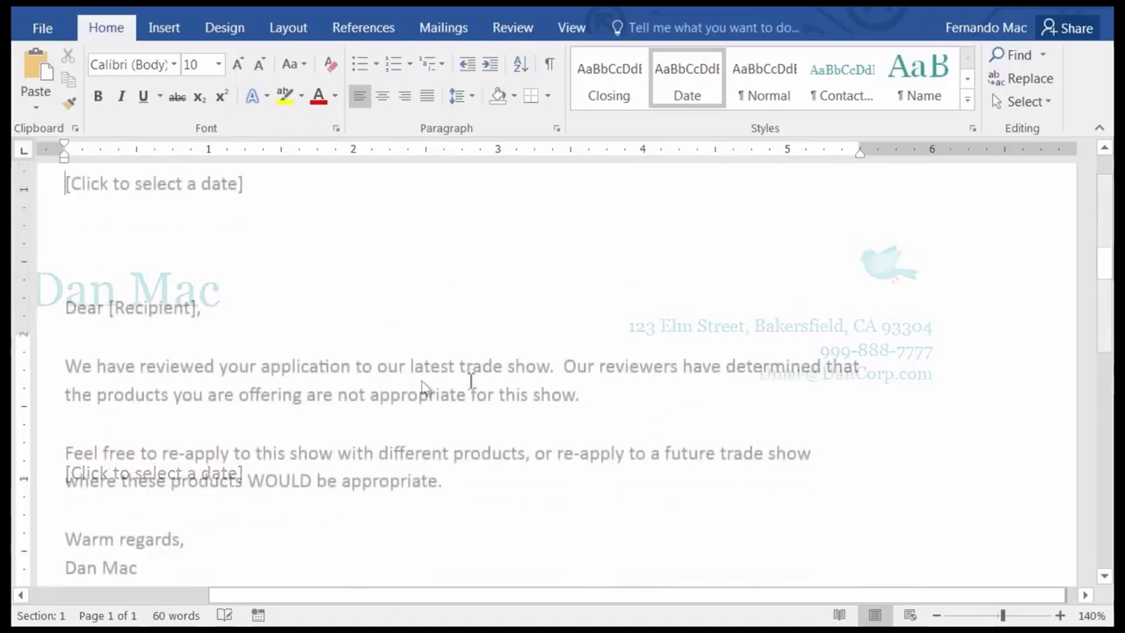
scroll(467, 379, "up", 3)
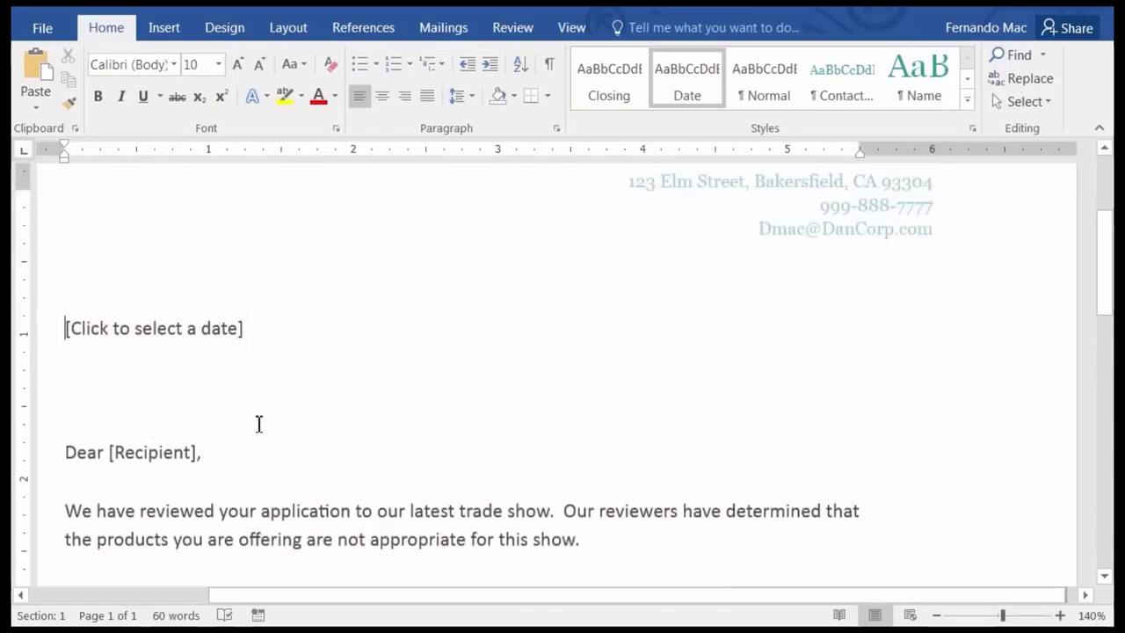
left_click_drag(390, 600, 236, 600)
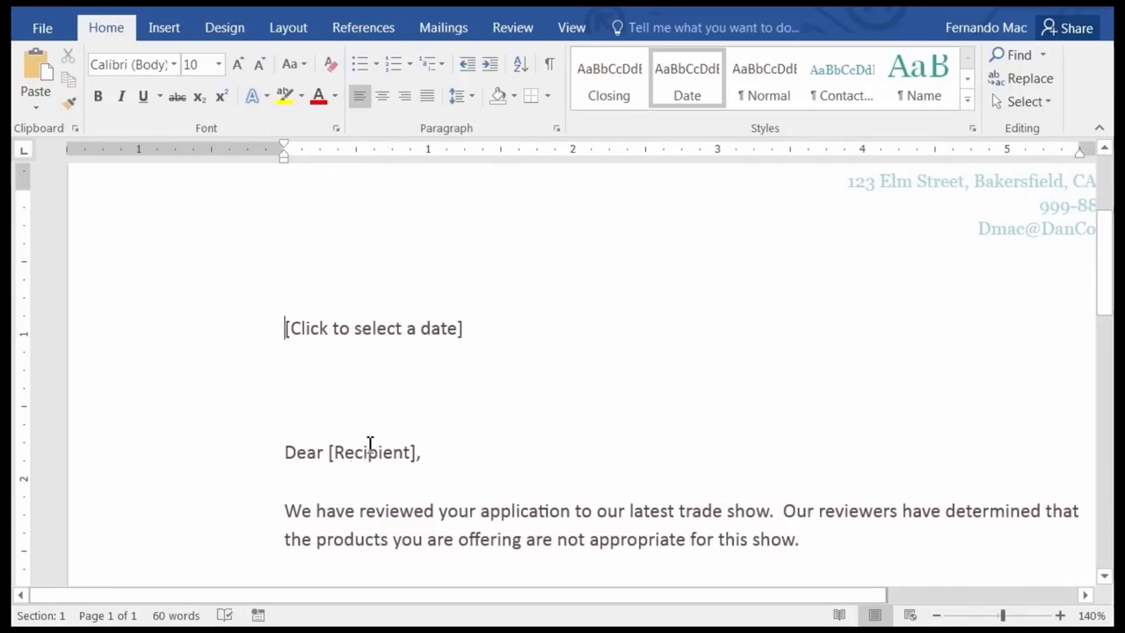
scroll(552, 387, "up", 3)
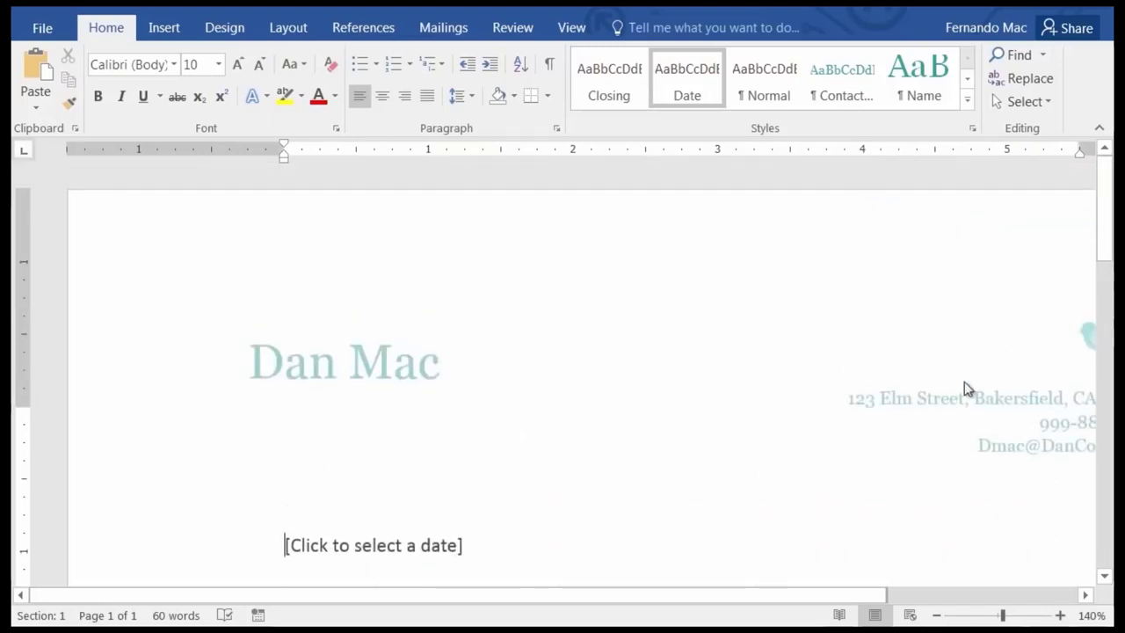
scroll(512, 484, "down", 4)
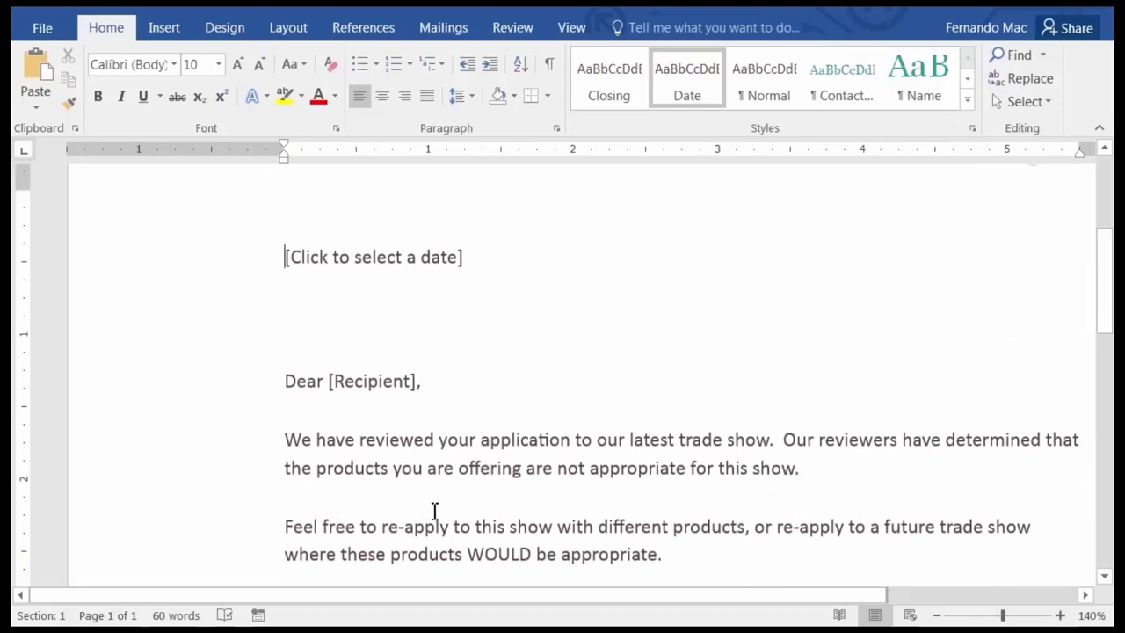
scroll(515, 432, "up", 1)
left_click(594, 335)
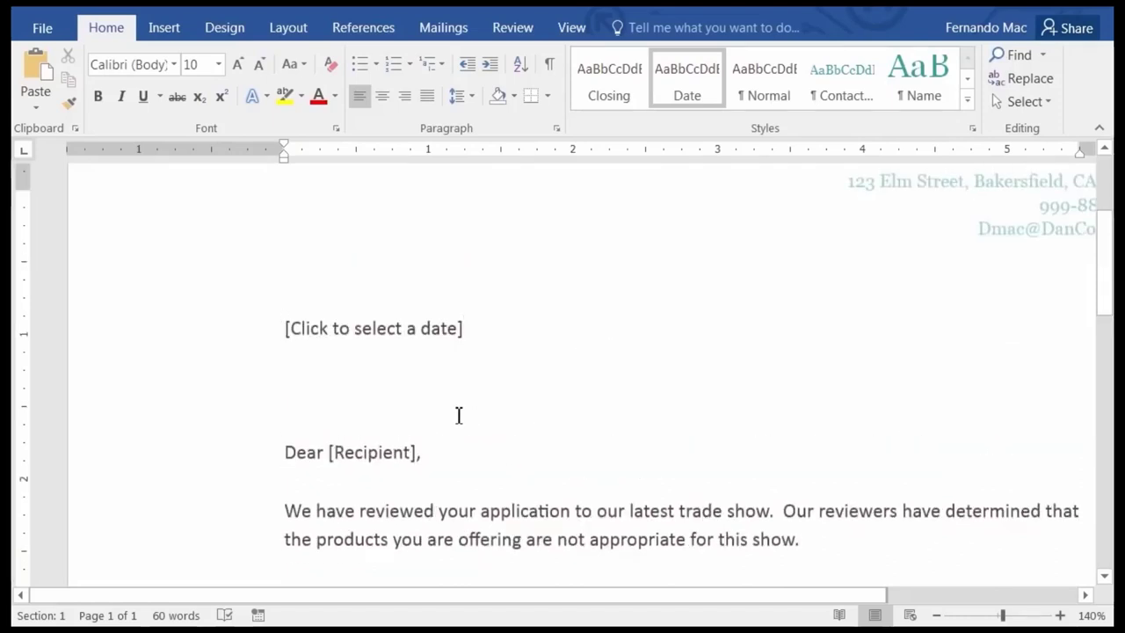
left_click(371, 328)
left_click(476, 337)
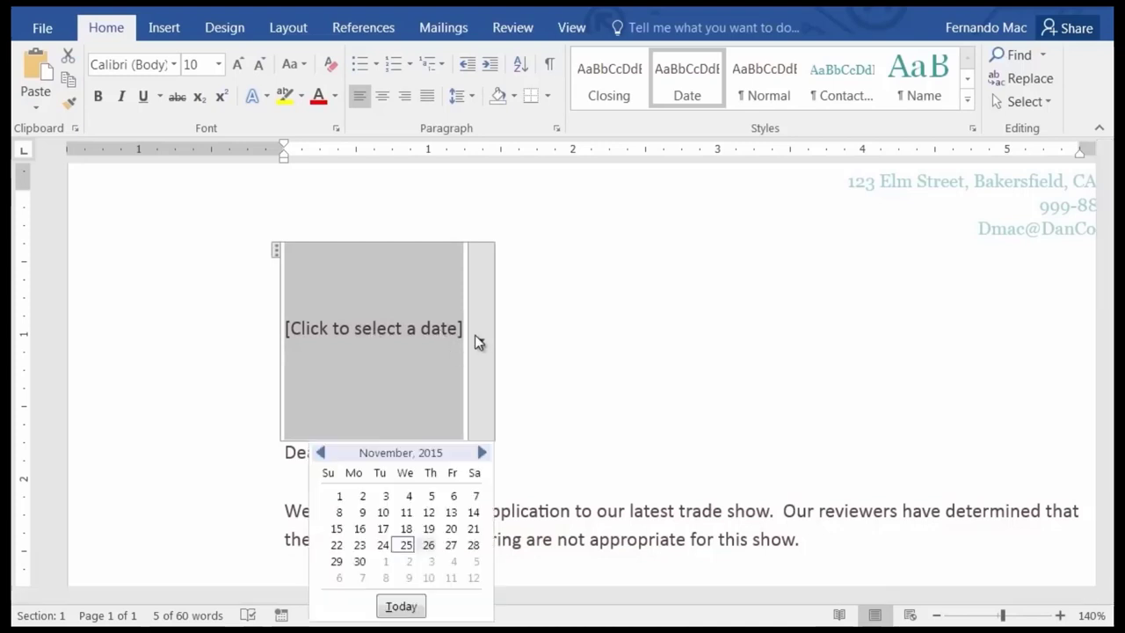
left_click(405, 545)
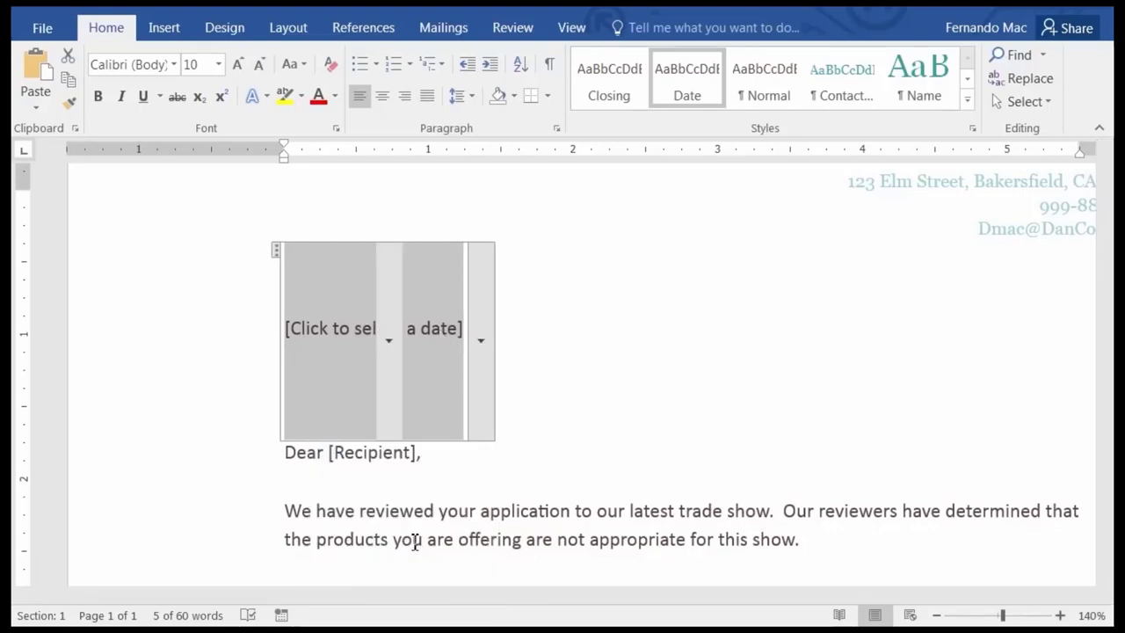
left_click(371, 453)
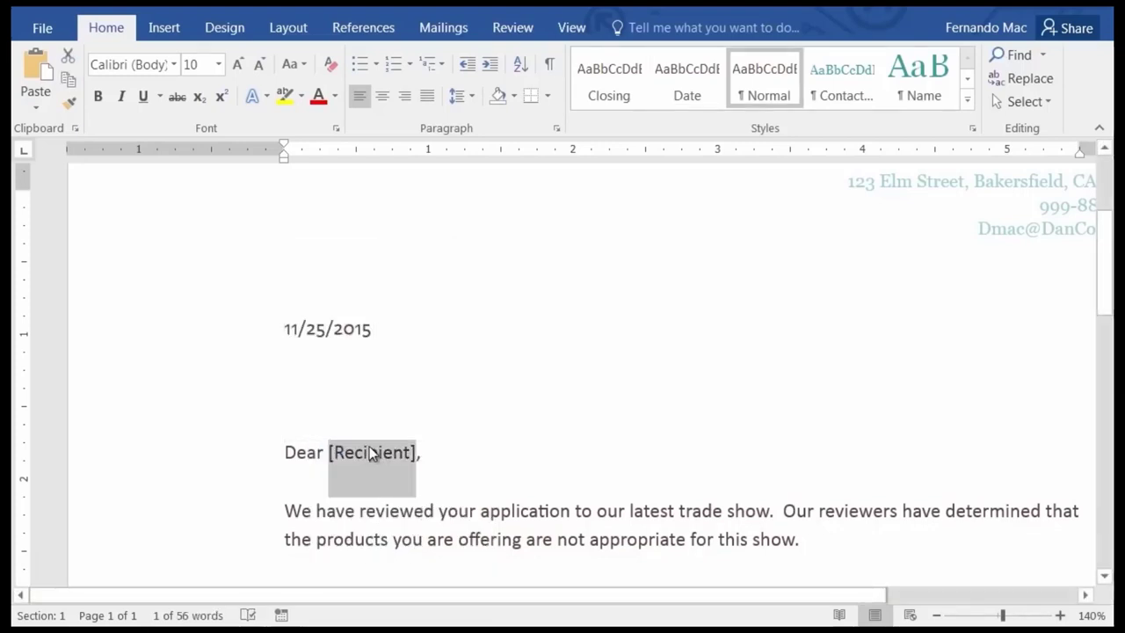
Type the recipient's full name over the [Recipient] placeholder in the greeting.
type("Charlie")
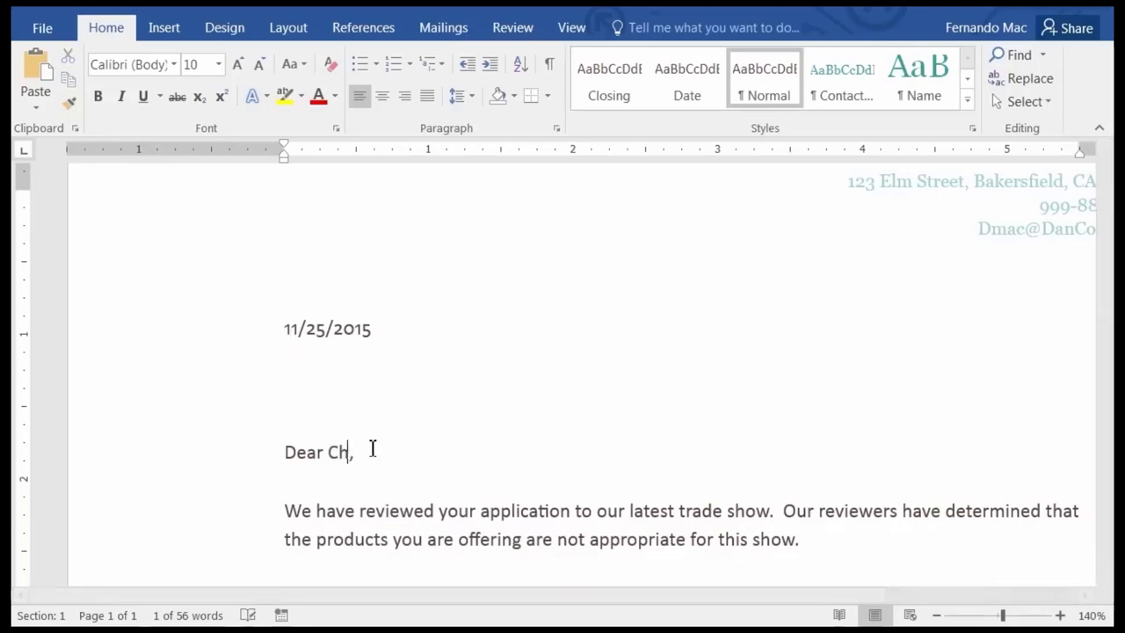
type(" Parker")
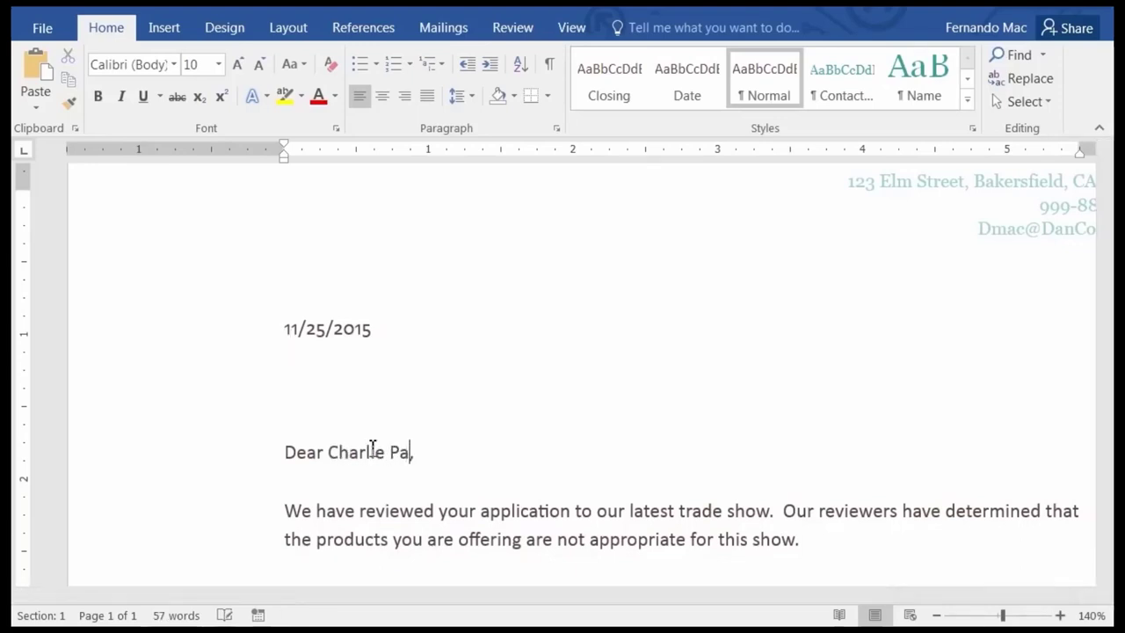
scroll(528, 432, "down", 4)
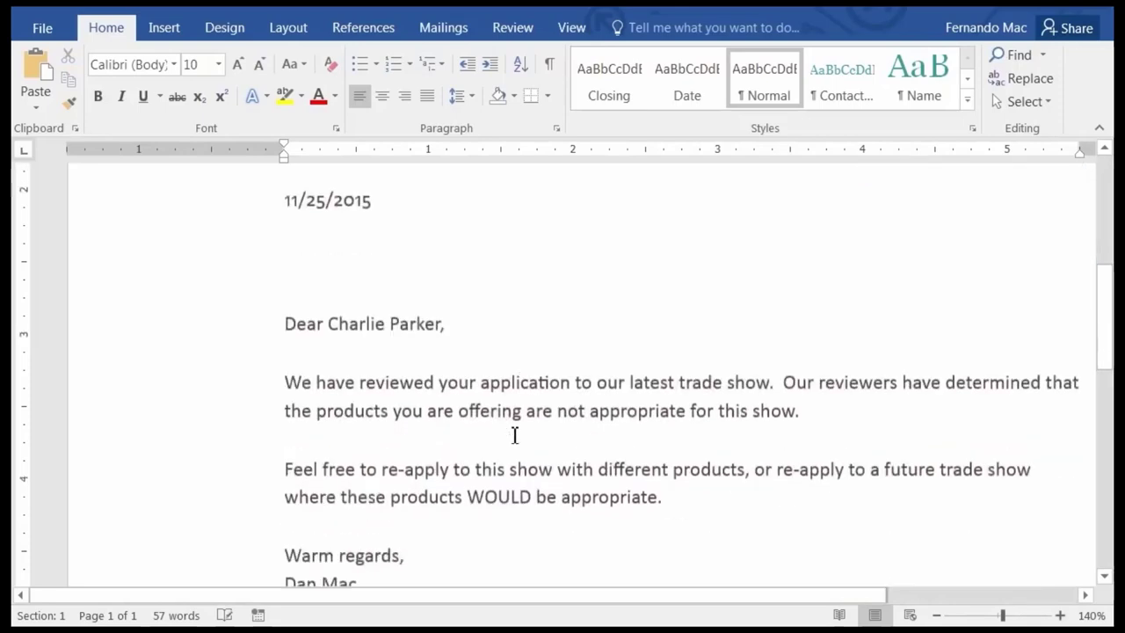
scroll(354, 386, "up", 6)
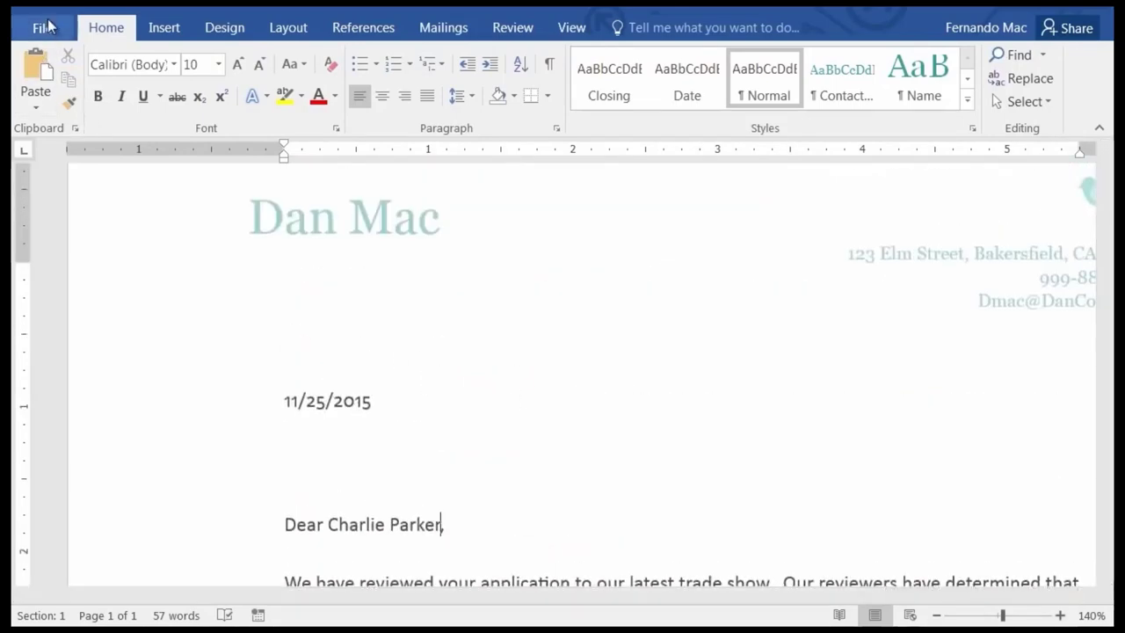
Save the letter in Finished Word Documents, named with the recipient's name plus 'Rejection Letter'.
left_click(42, 28)
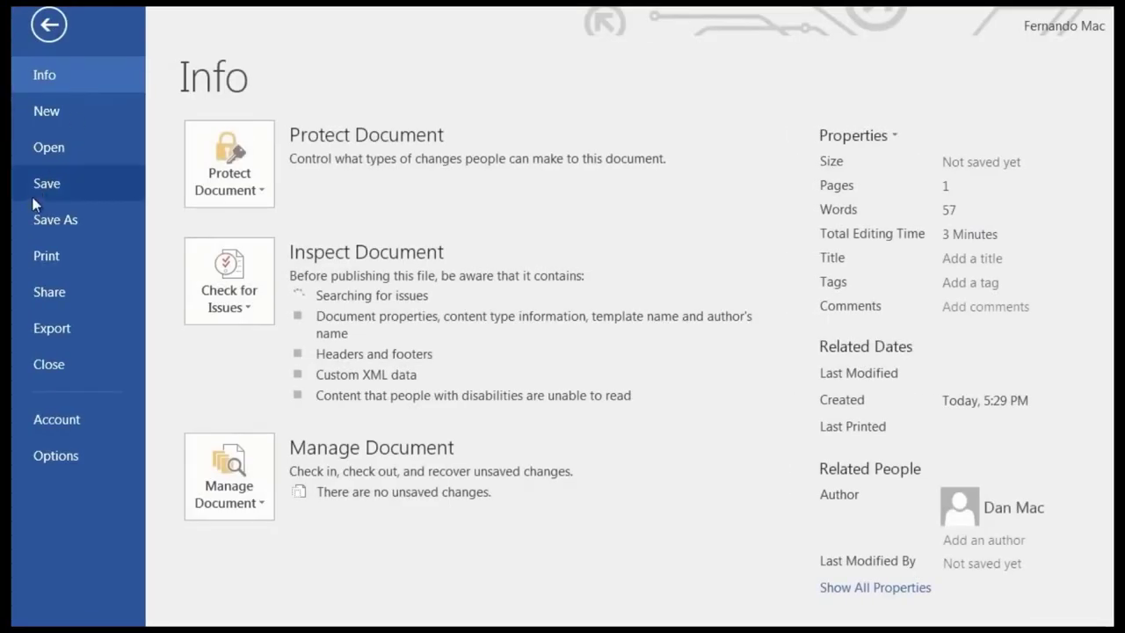
left_click(47, 182)
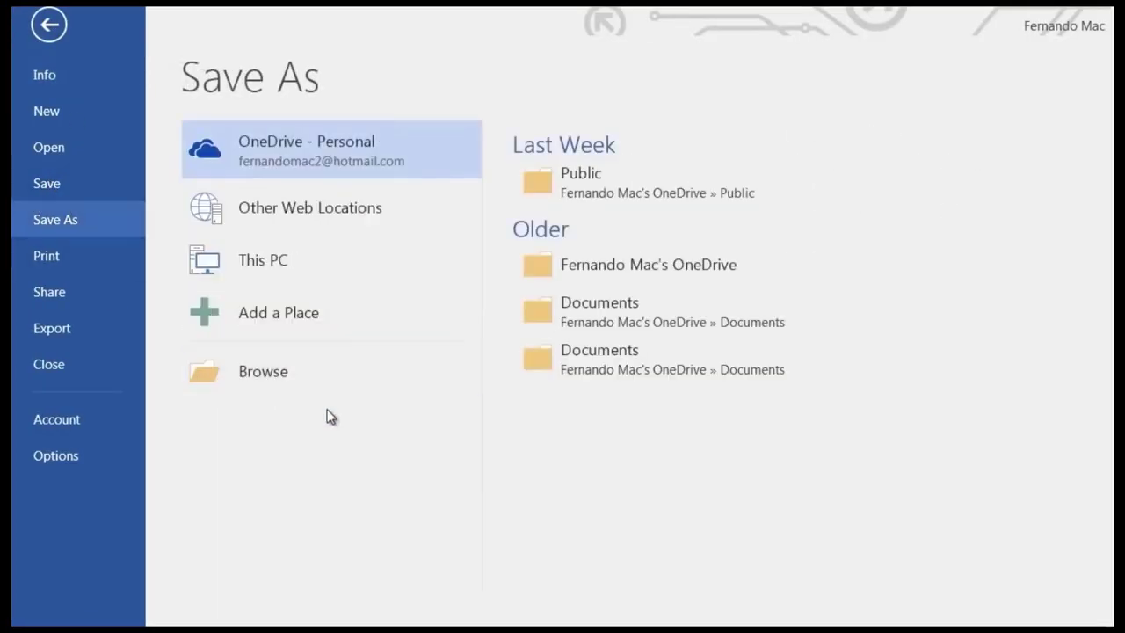
left_click(287, 383)
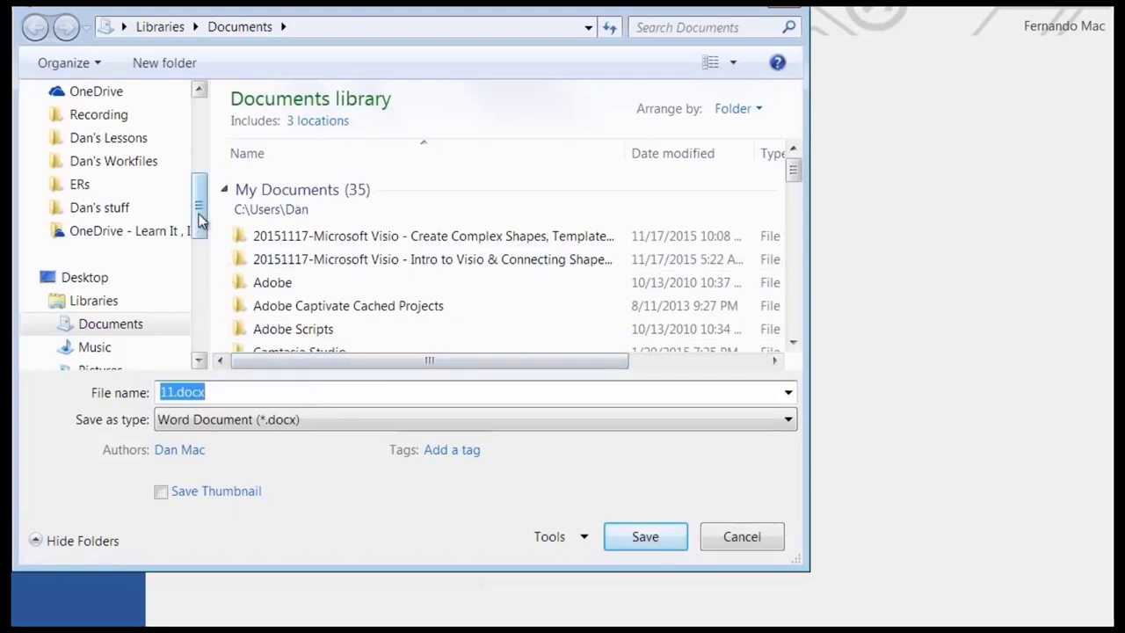
left_click_drag(202, 226, 201, 150)
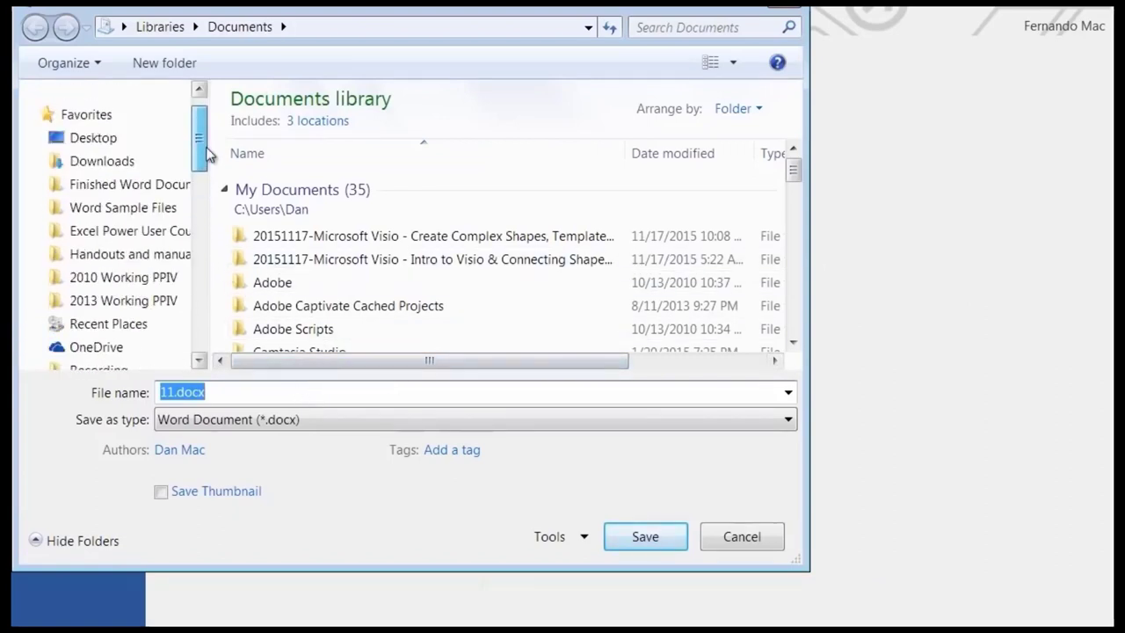
left_click(115, 186)
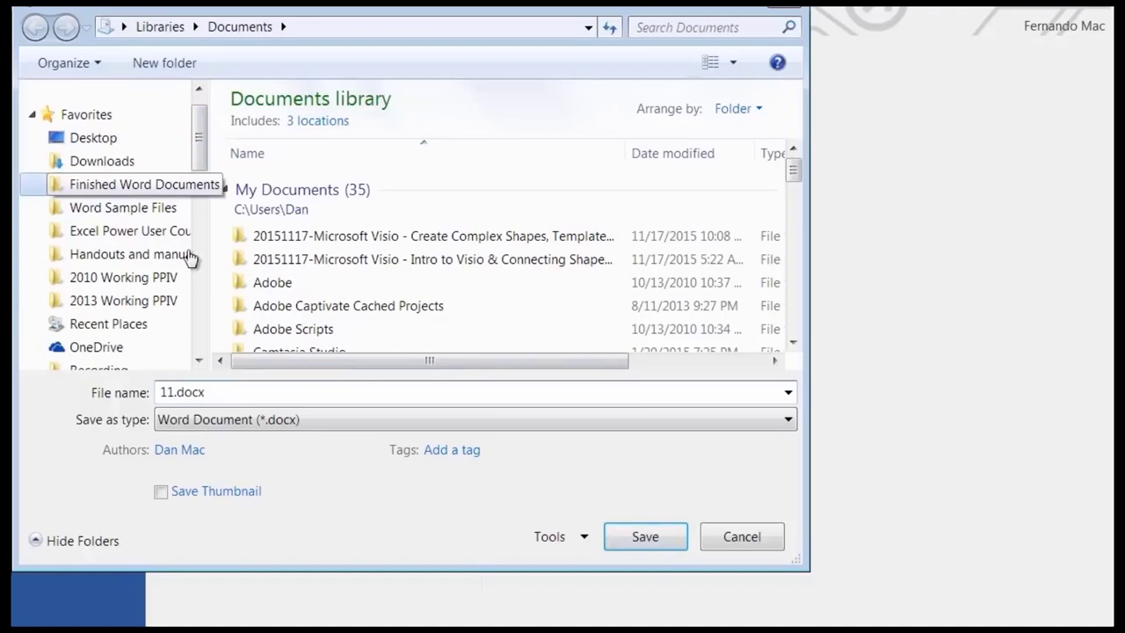
left_click(244, 395)
type("Charlie Par")
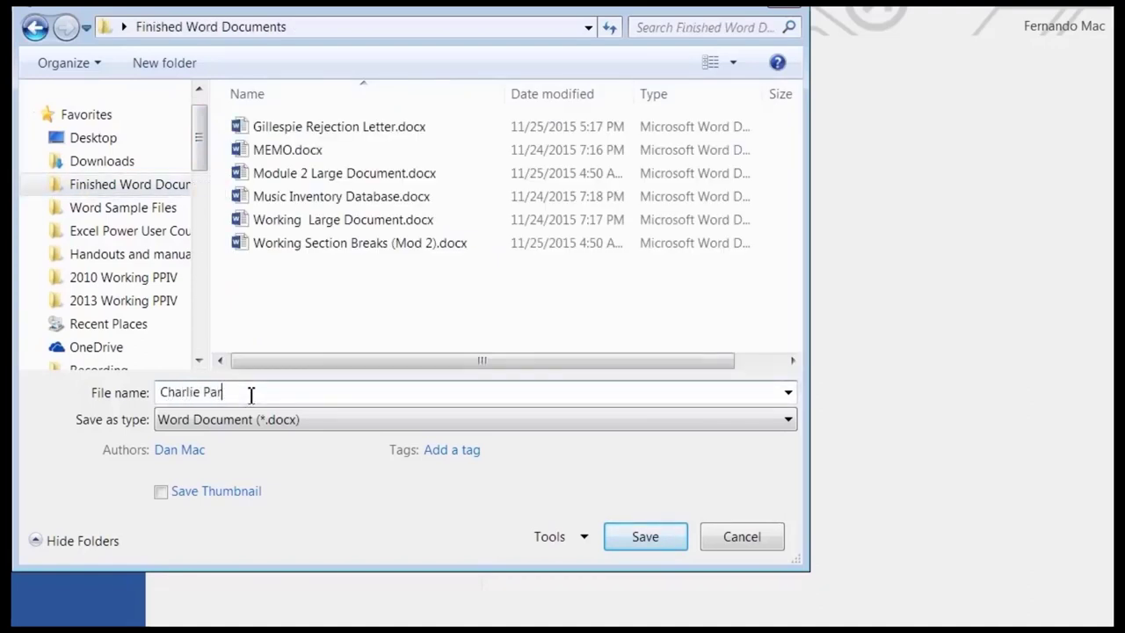
type("ker Rejection Letter")
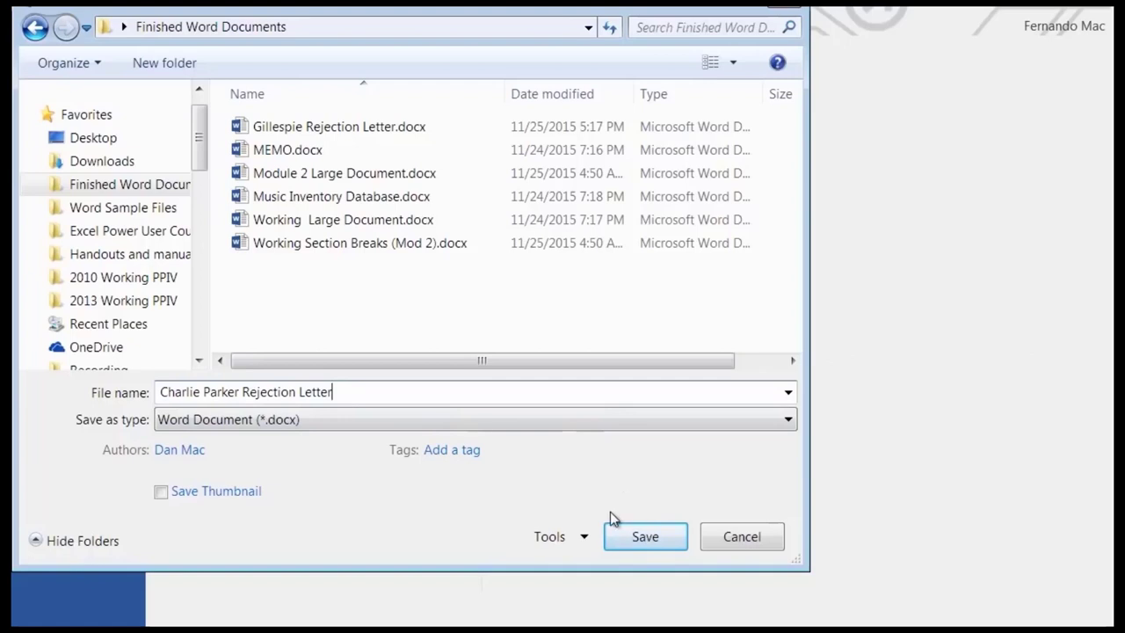
left_click(665, 538)
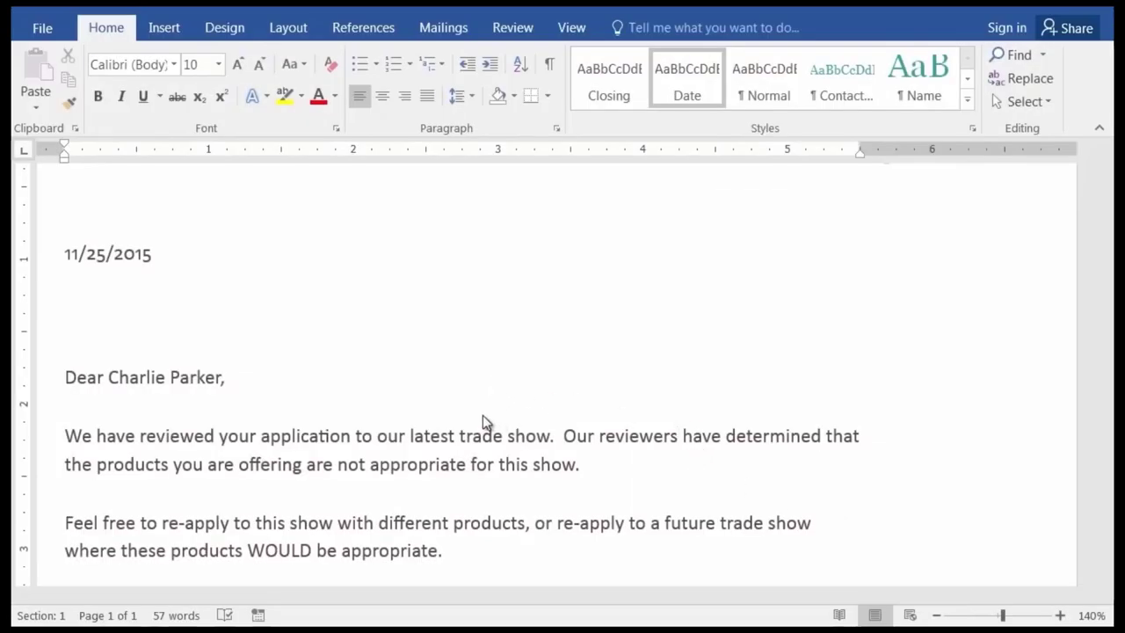
scroll(501, 457, "down", 5)
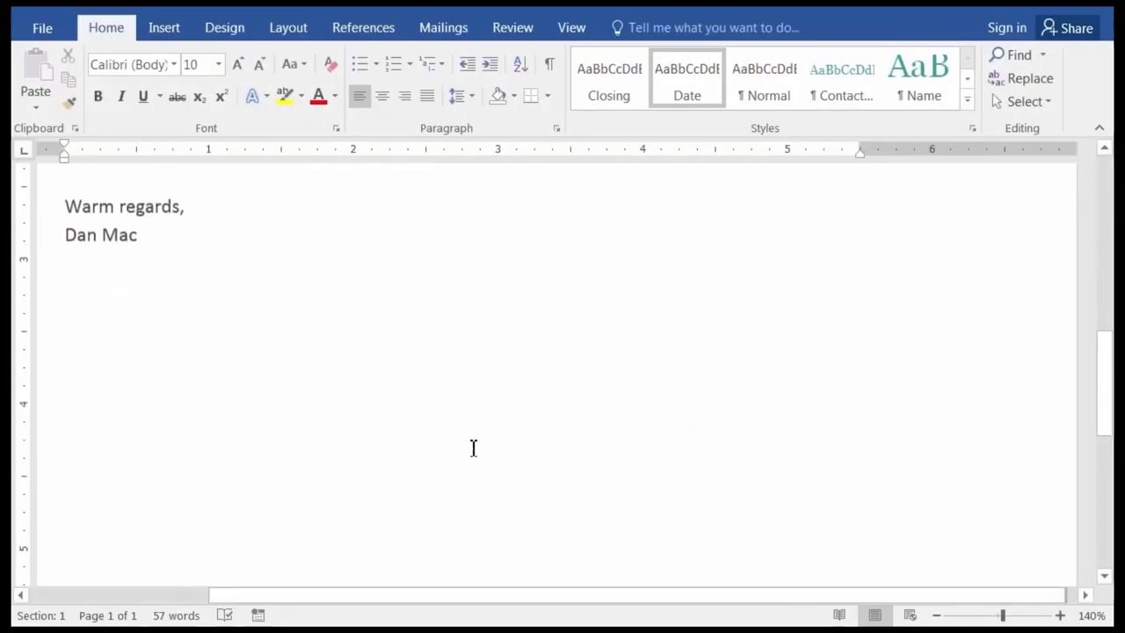
scroll(492, 449, "up", 5)
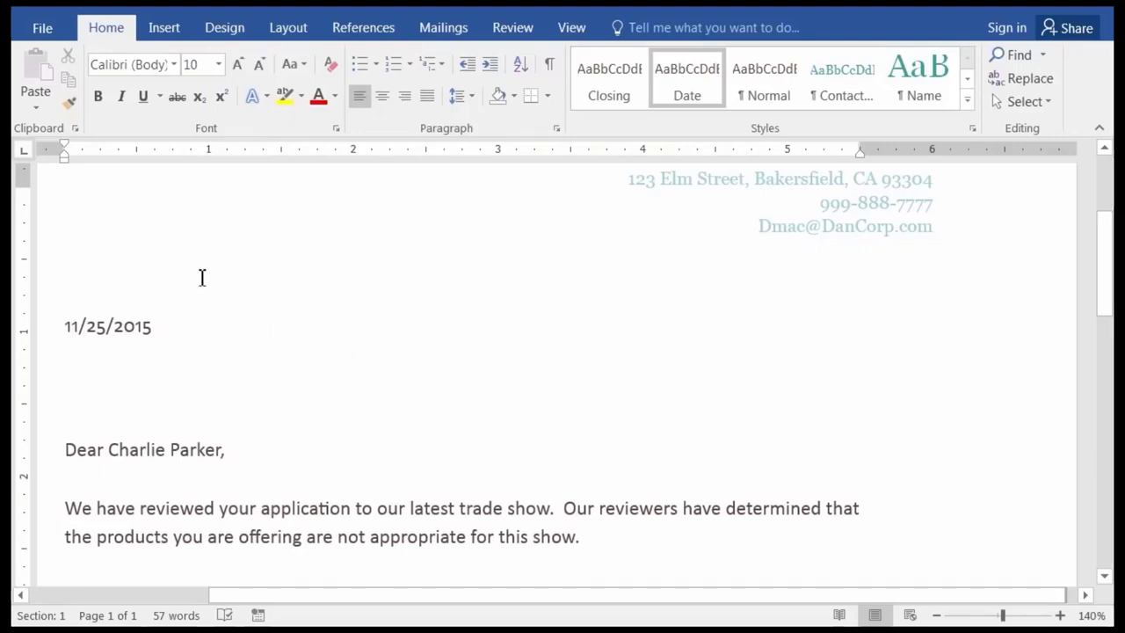
Send the letter as an email attachment from the Share > Email options.
left_click(41, 32)
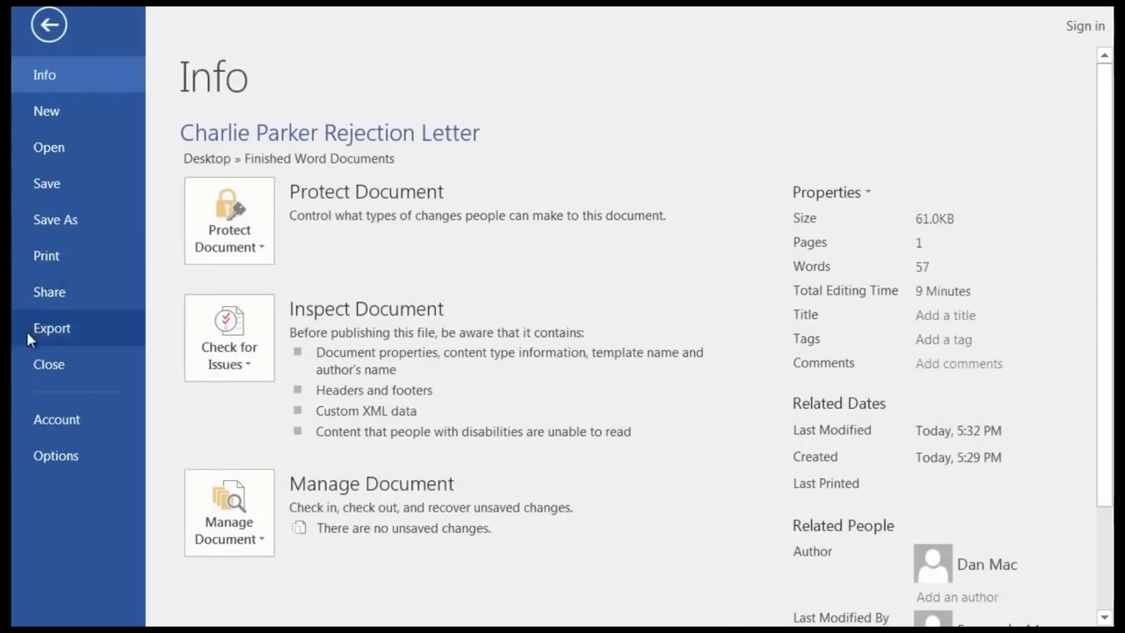
left_click(61, 293)
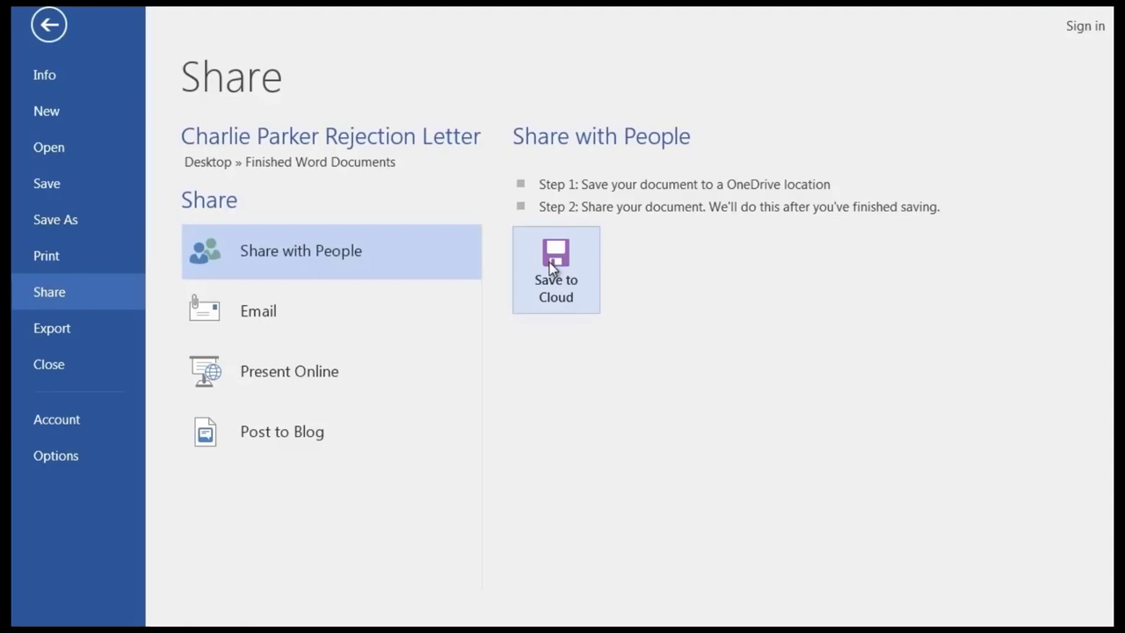
left_click(272, 314)
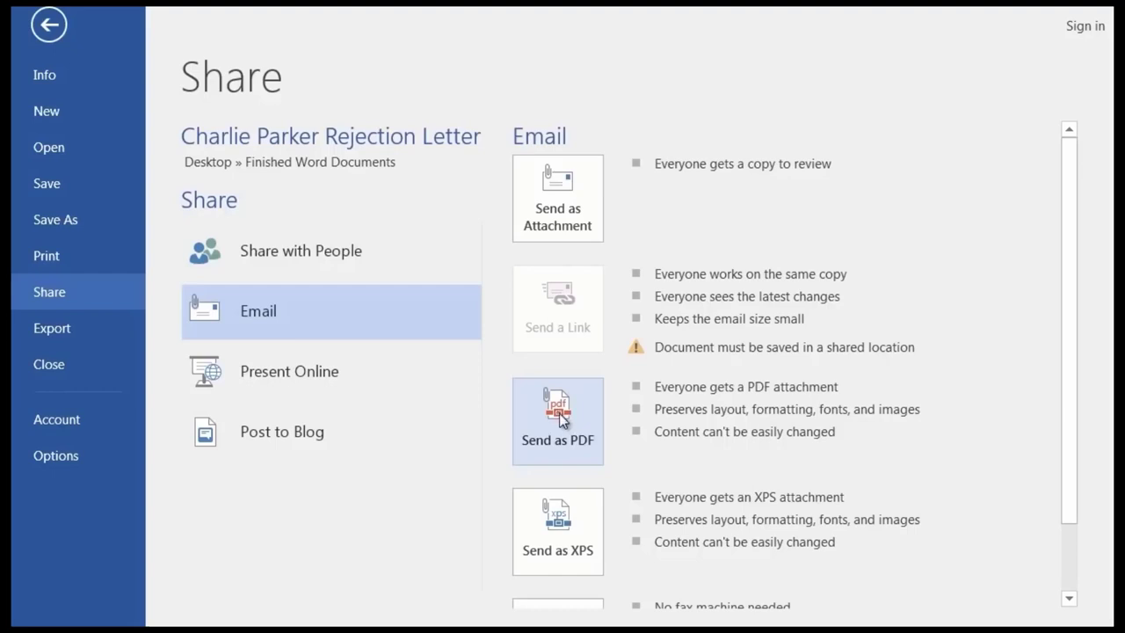
scroll(809, 434, "down", 2)
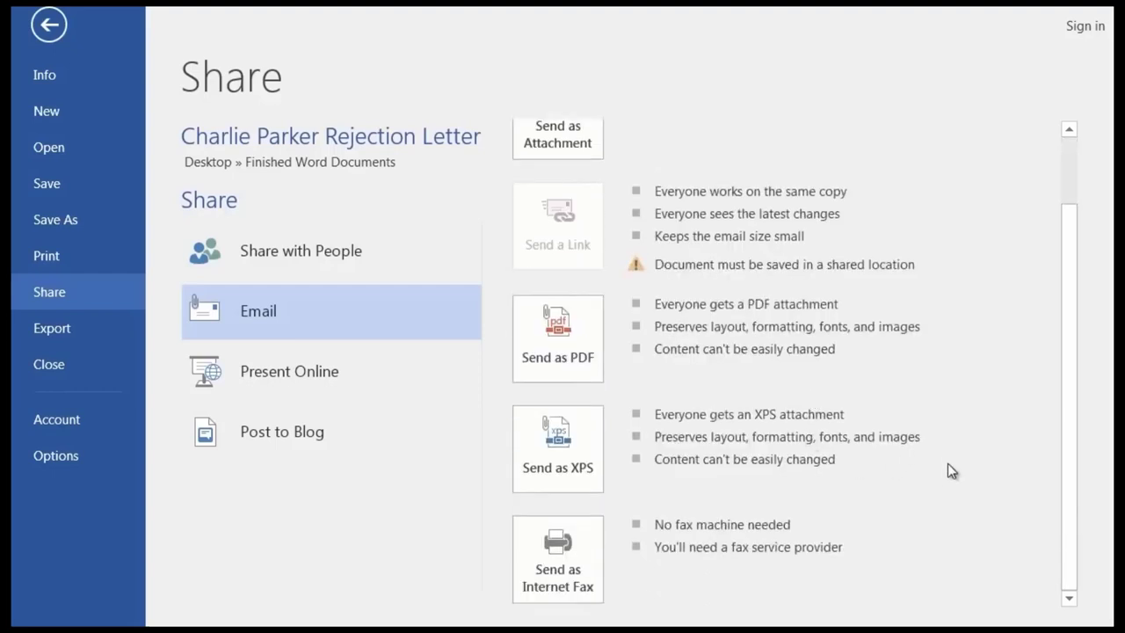
scroll(902, 464, "up", 2)
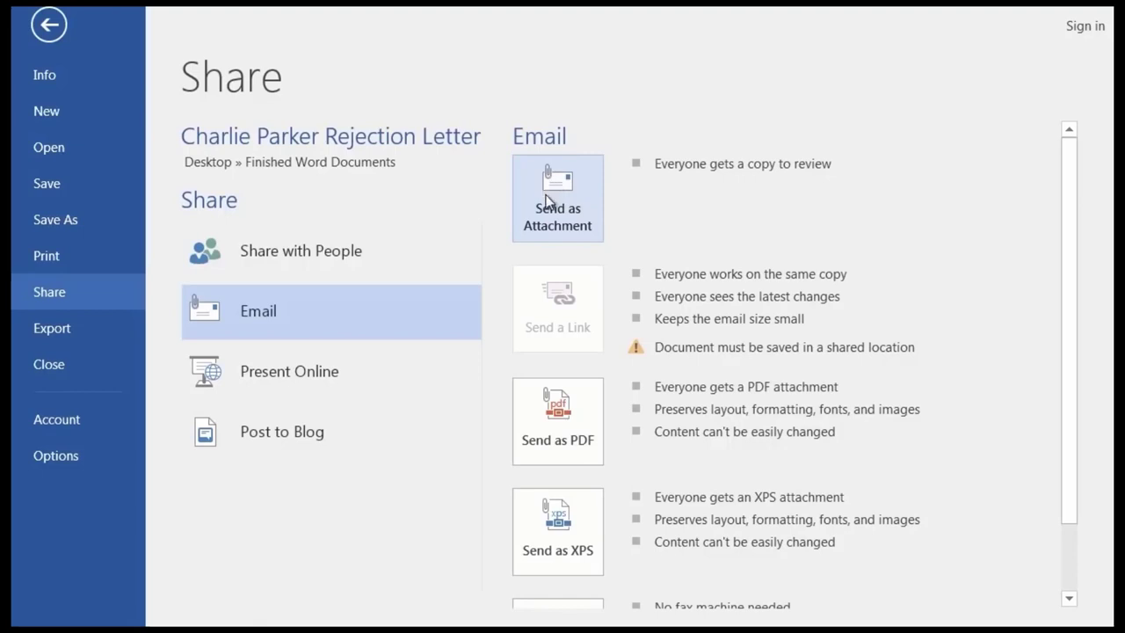
left_click(550, 201)
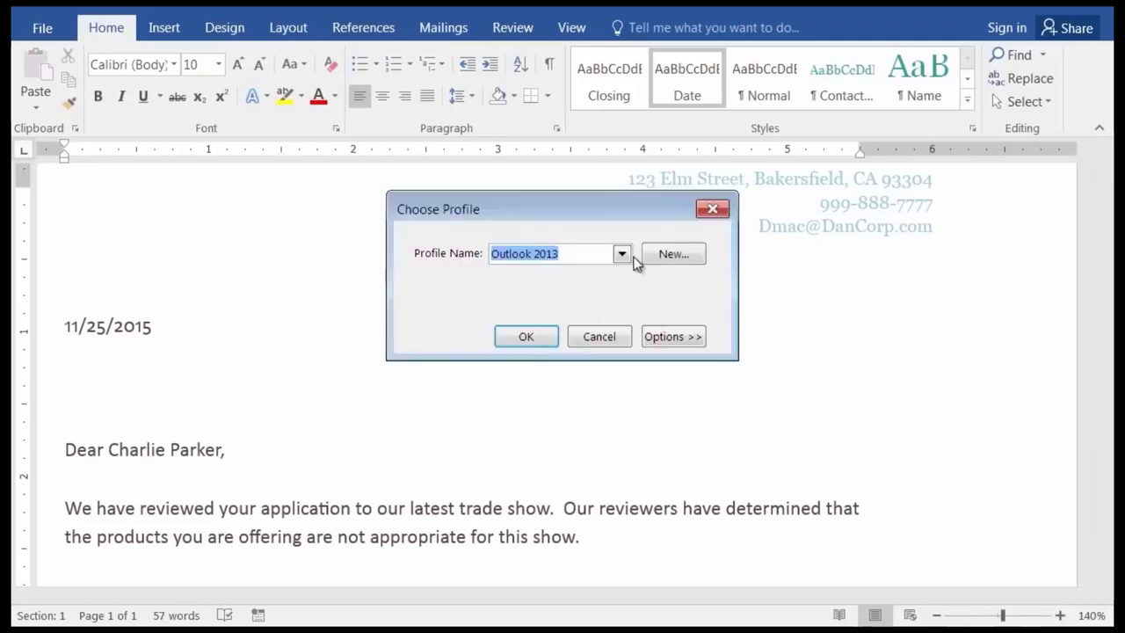
Address the email to the recipient, add the note 'Please re-apply if desired', and send it.
left_click(527, 334)
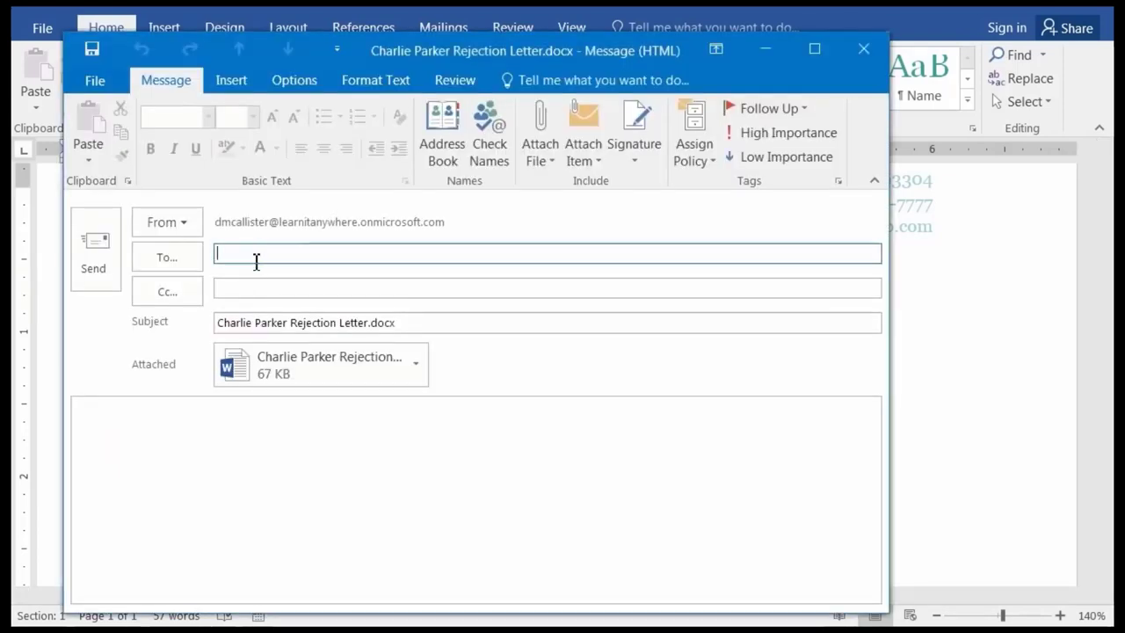
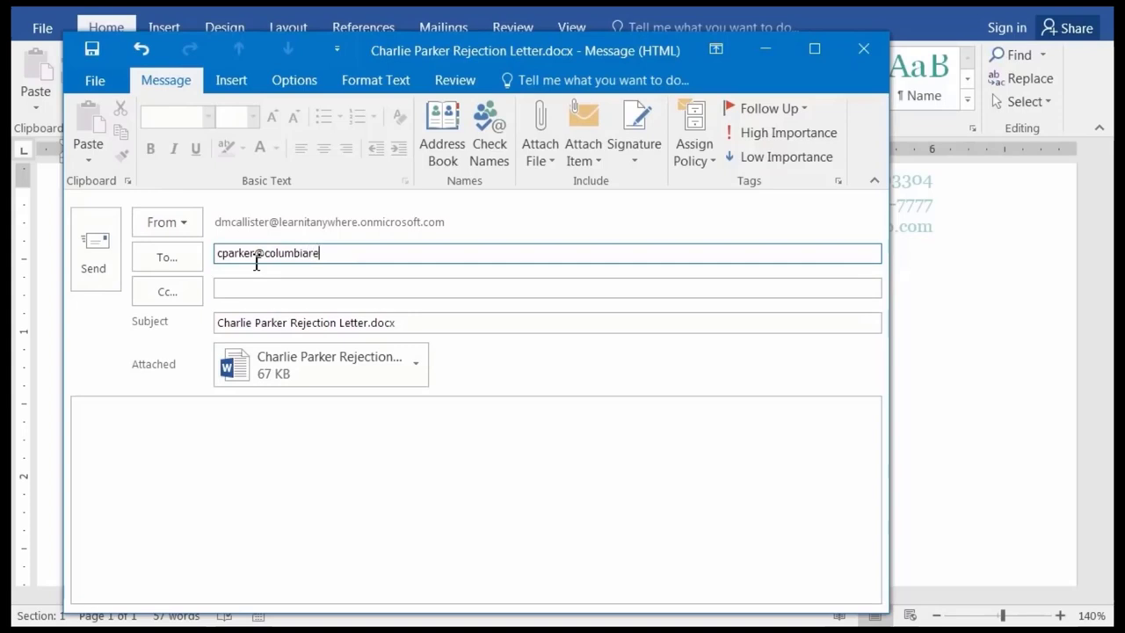
left_click(196, 436)
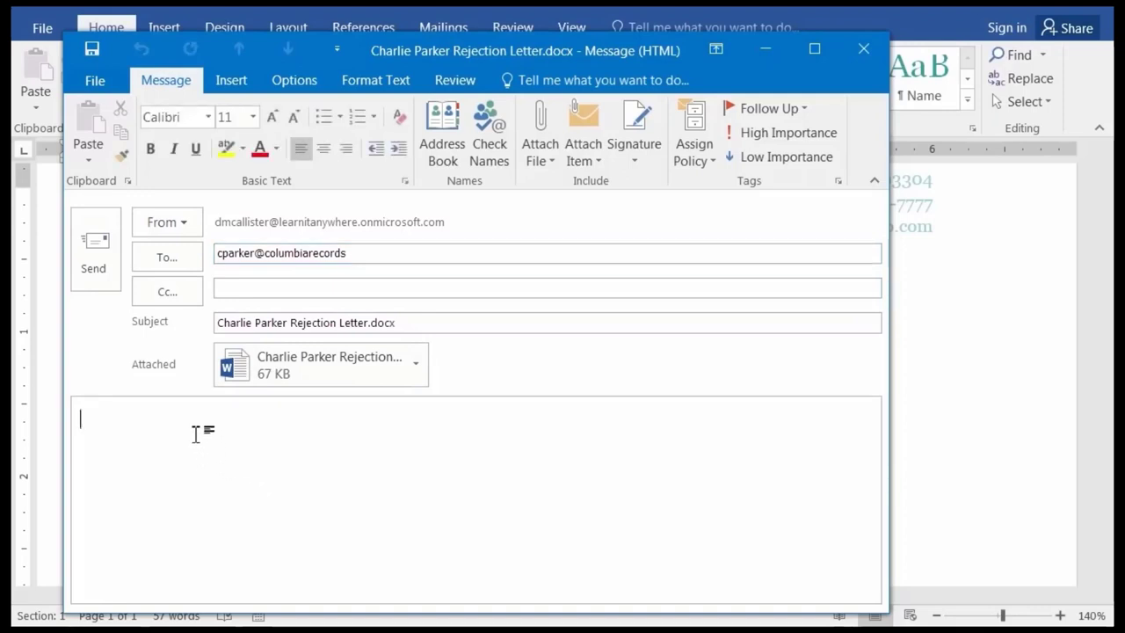
type("Please re-ap")
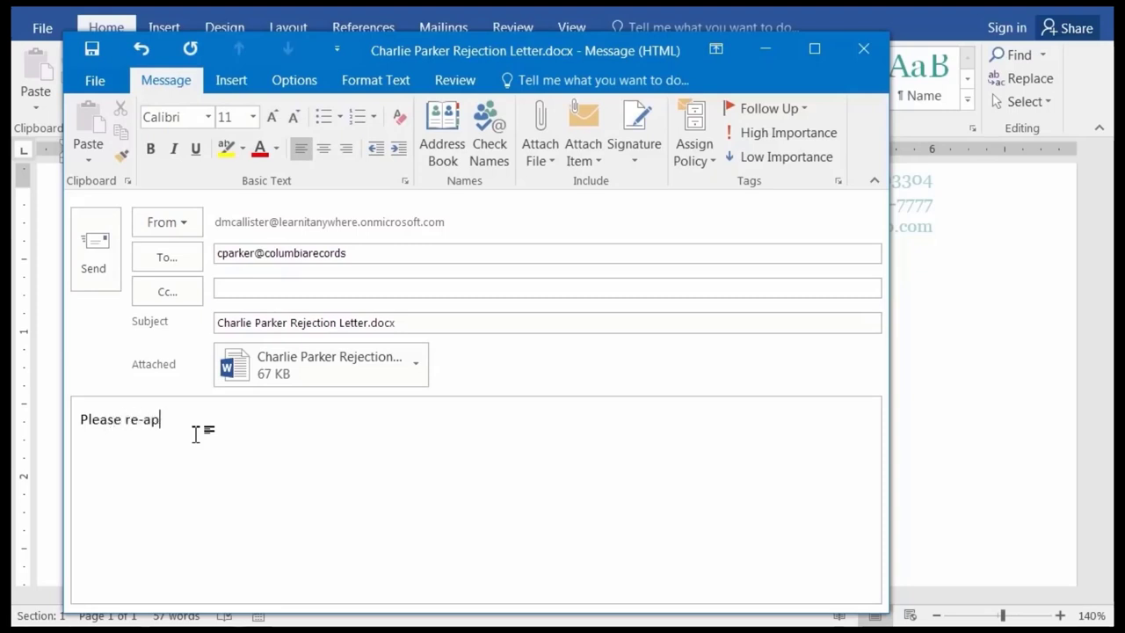
type("ply if desir")
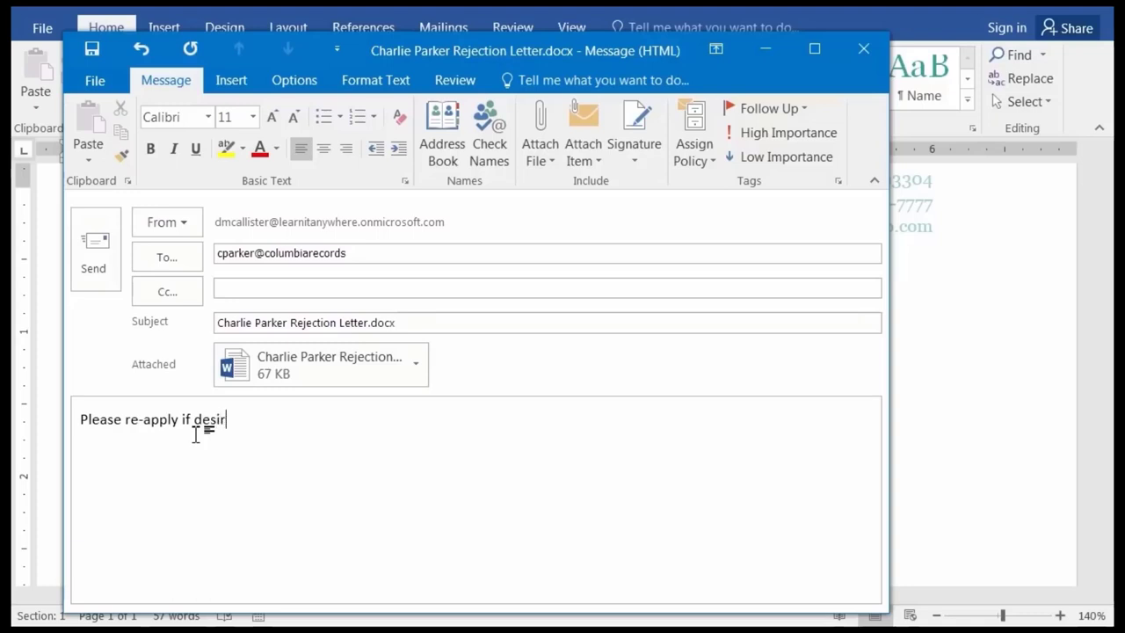
type("ed")
left_click(99, 244)
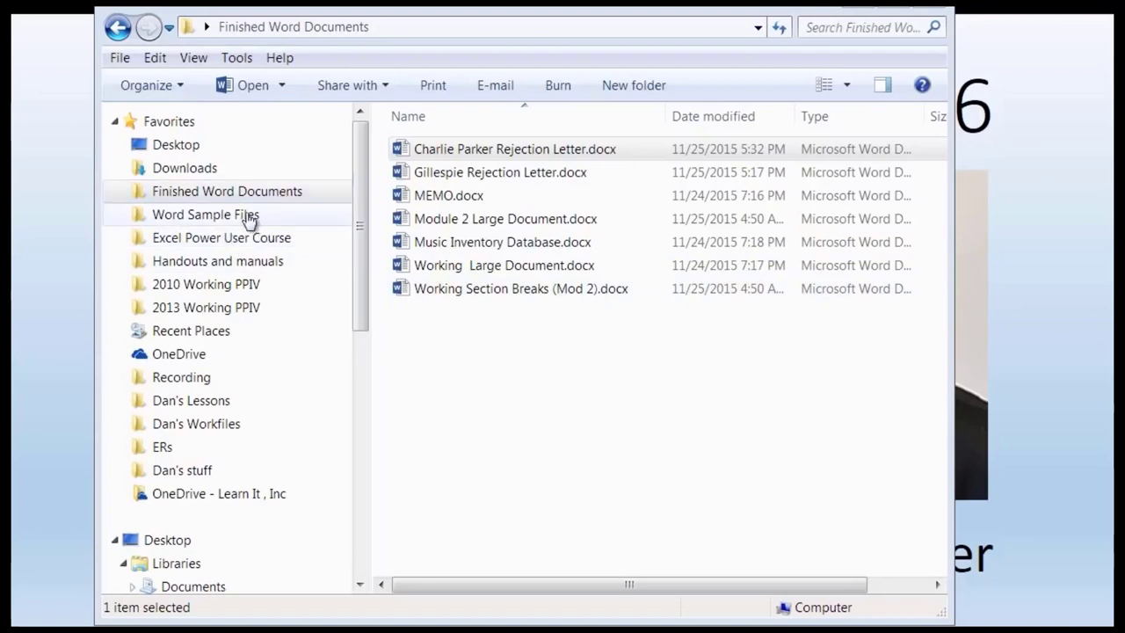
Browse the Word Sample Files folder in Explorer and open Section Breaks (Mod 2).docx.
left_click(219, 220)
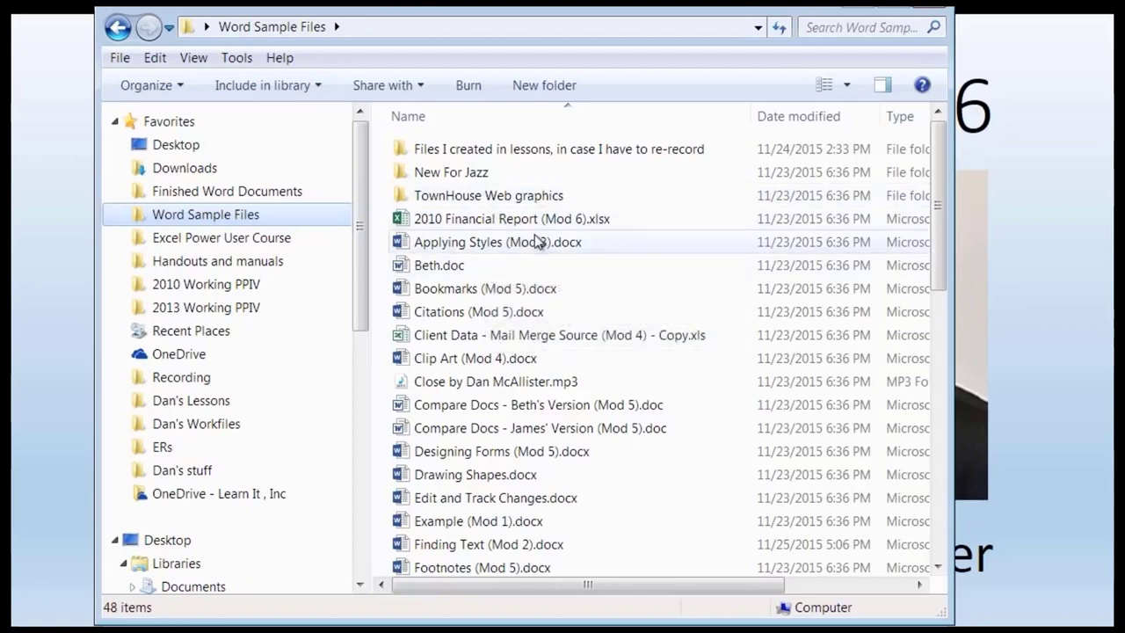
key("2")
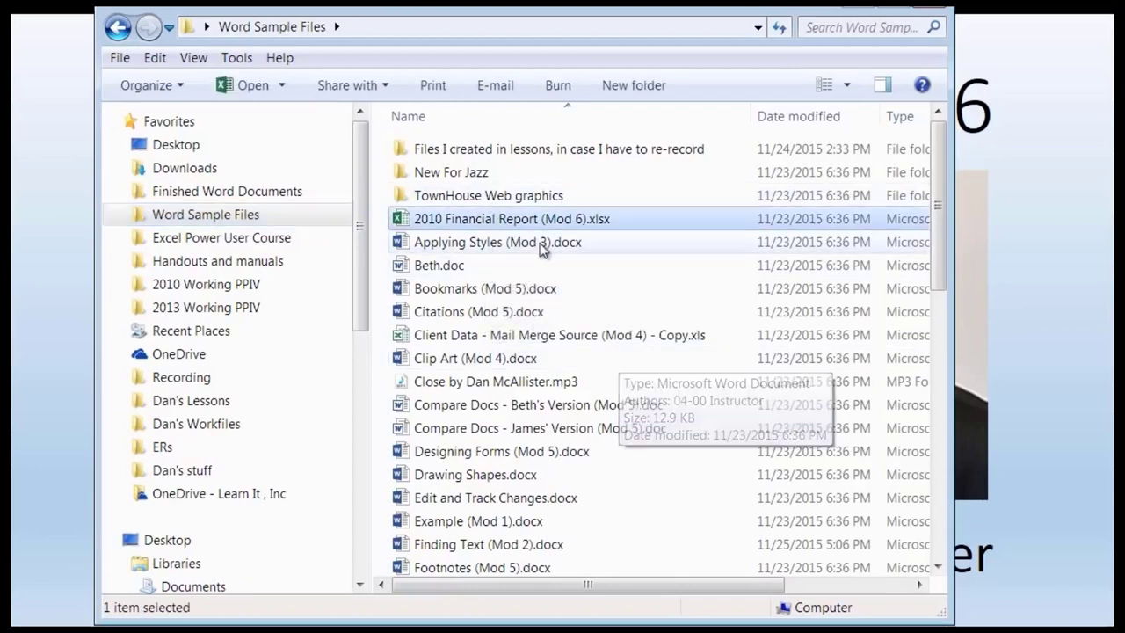
left_click(941, 479)
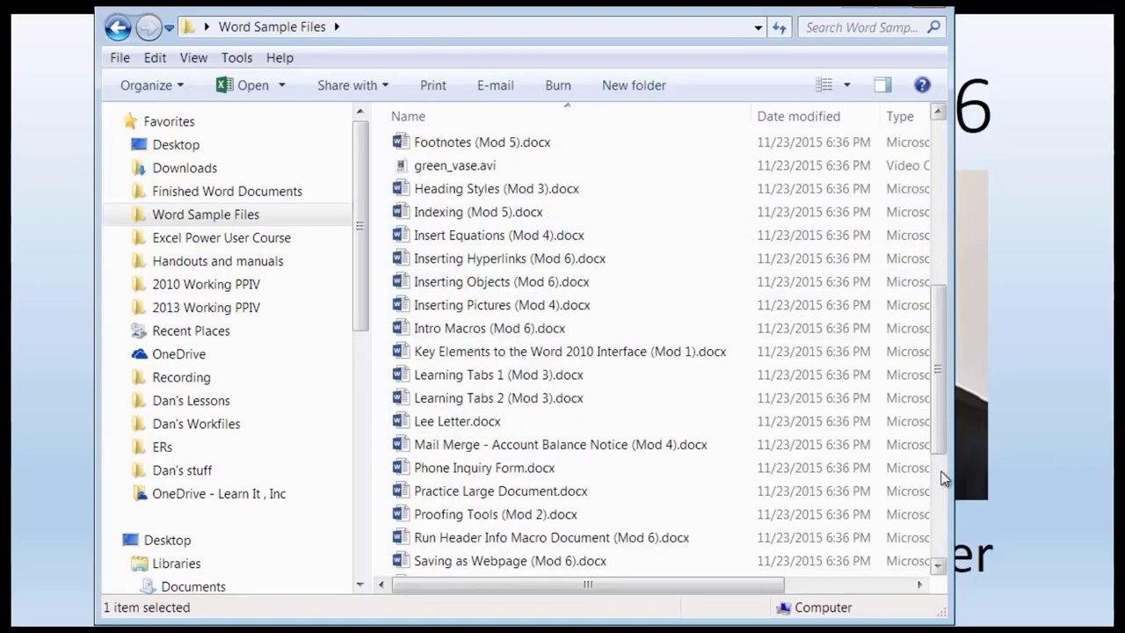
left_click_drag(934, 438, 939, 474)
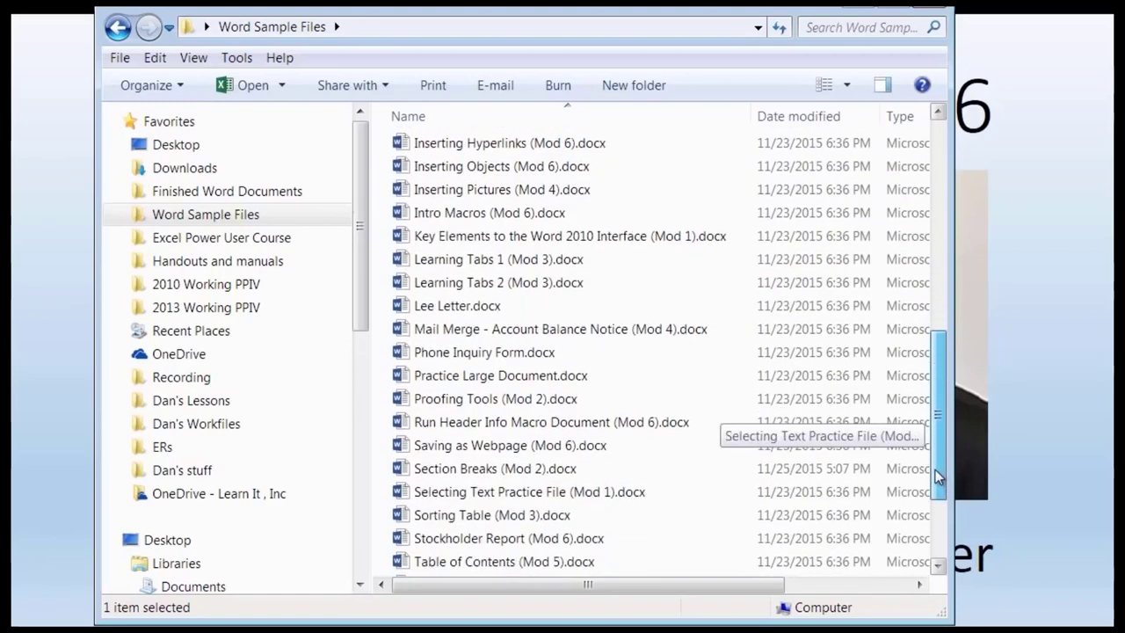
double_click(495, 471)
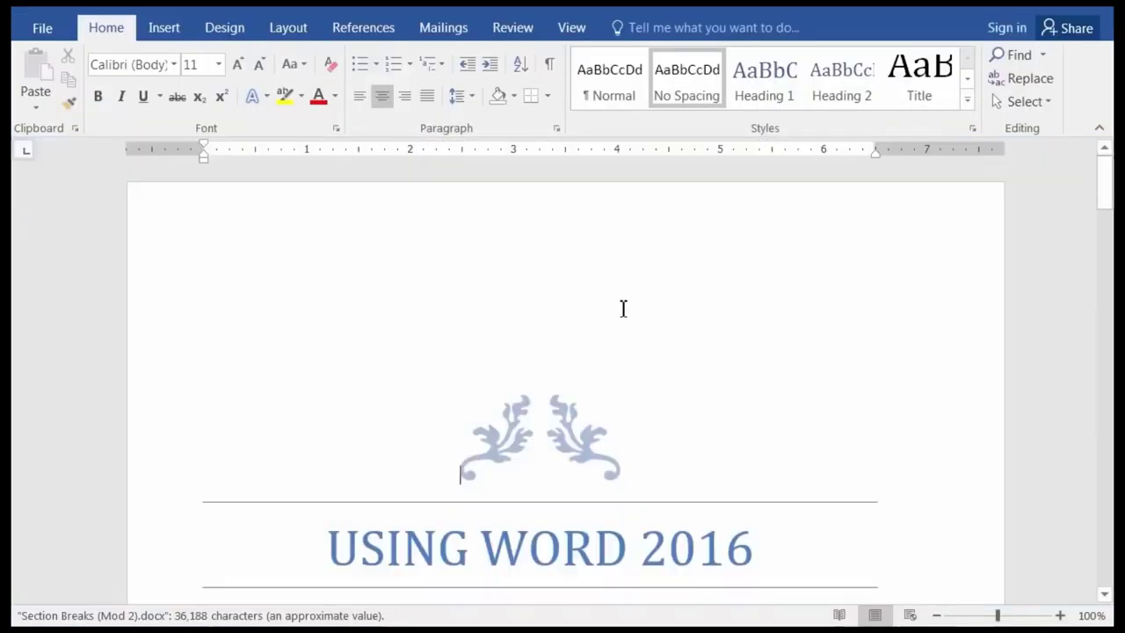
scroll(532, 292, "down", 4)
scroll(530, 292, "down", 20)
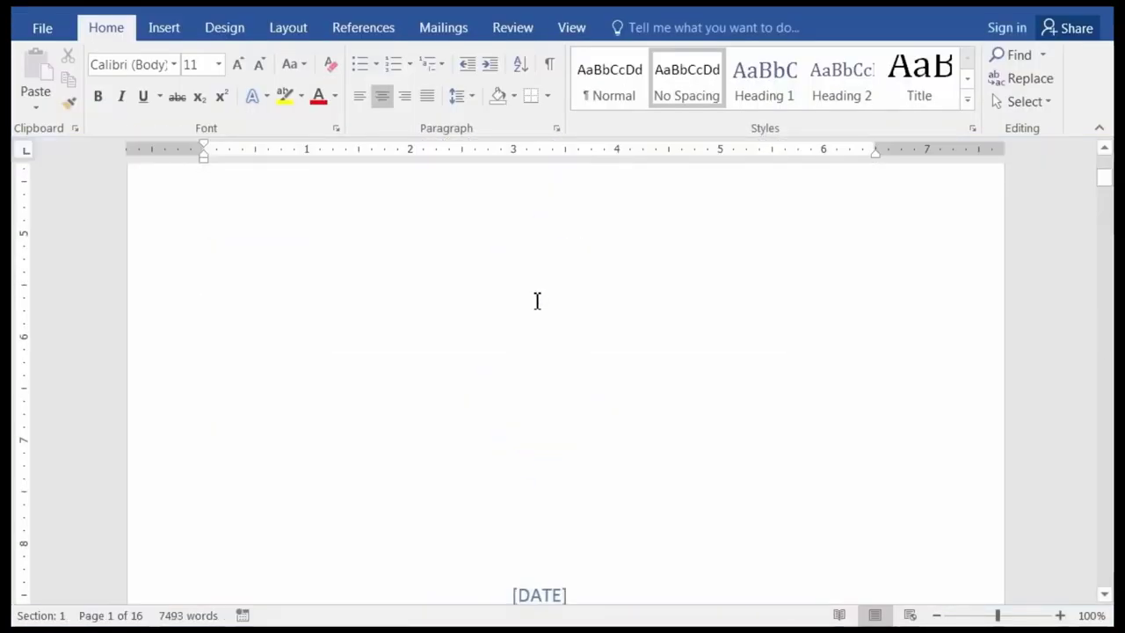
scroll(393, 375, "down", 15)
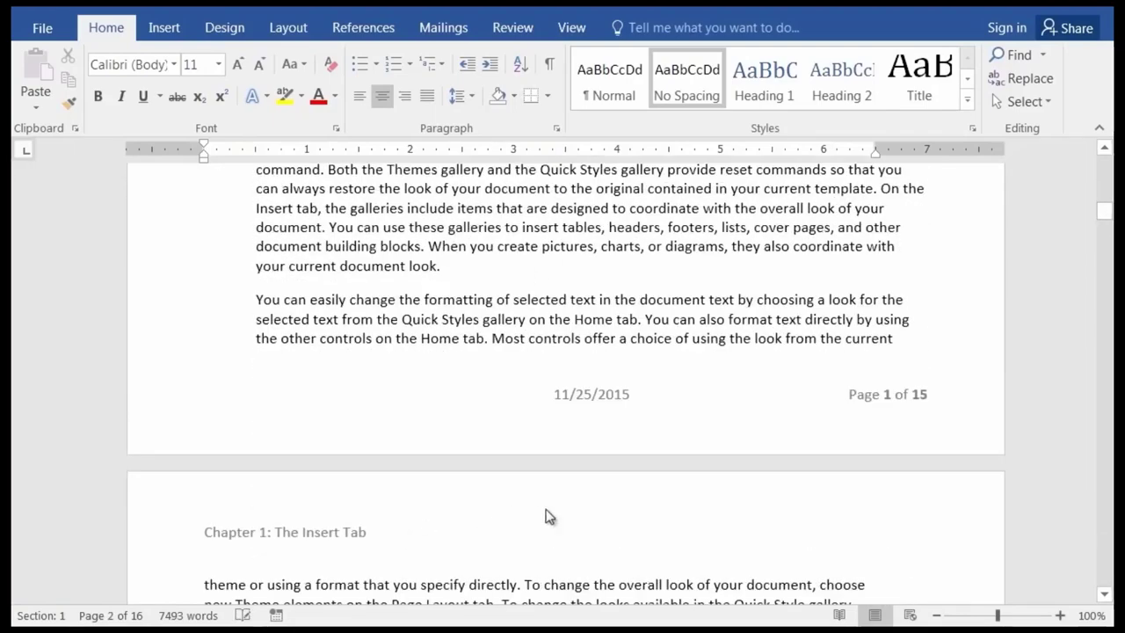
scroll(474, 538, "down", 6)
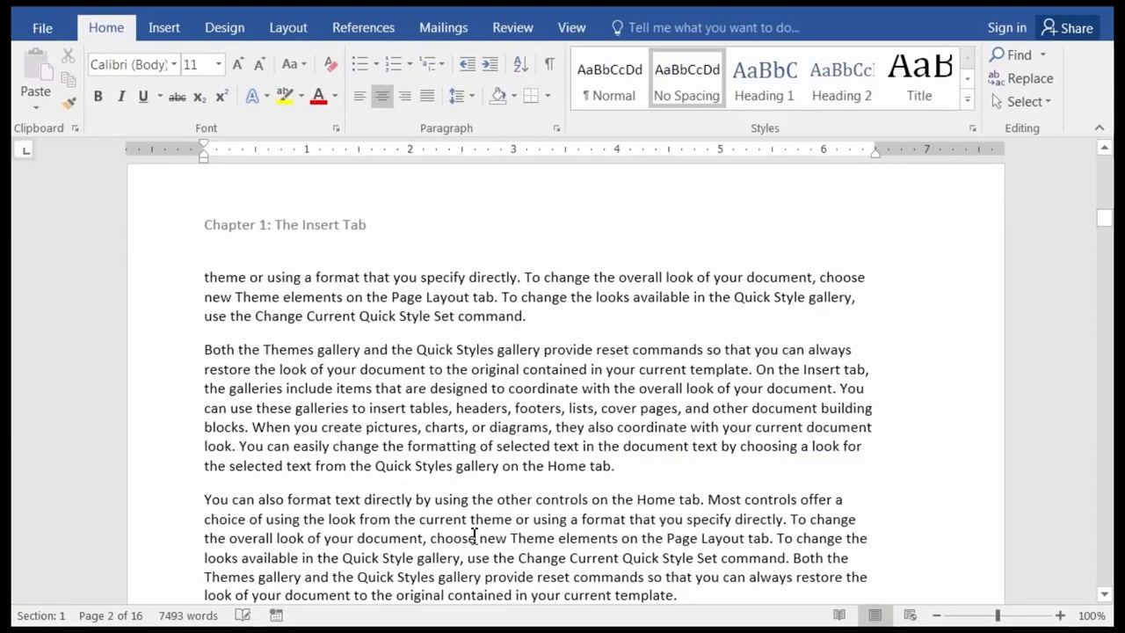
scroll(475, 536, "up", 6)
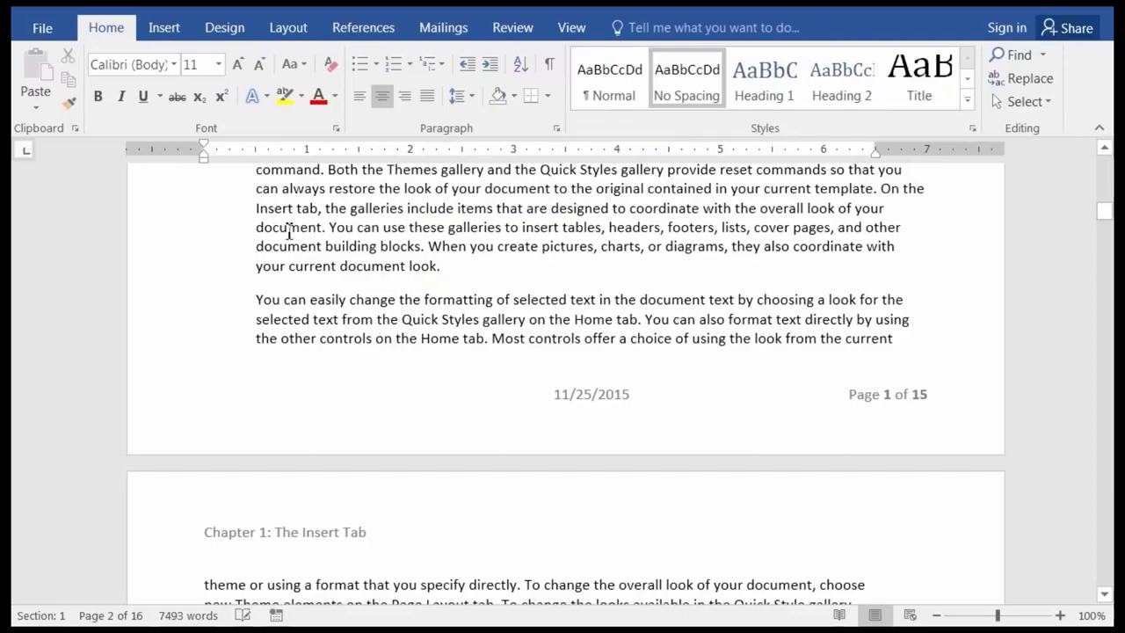
Show the File Info page with the document's 46.9KB size and Compatibility Mode notice.
left_click(42, 28)
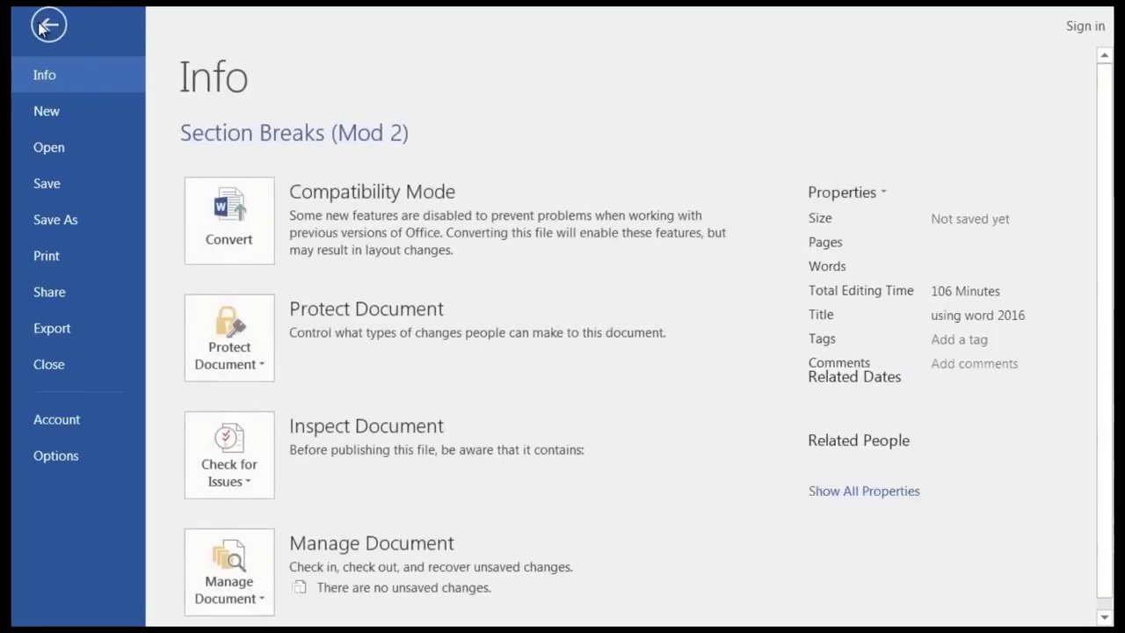
Go to the Print settings and place the insertion point in the Pages box.
left_click(47, 257)
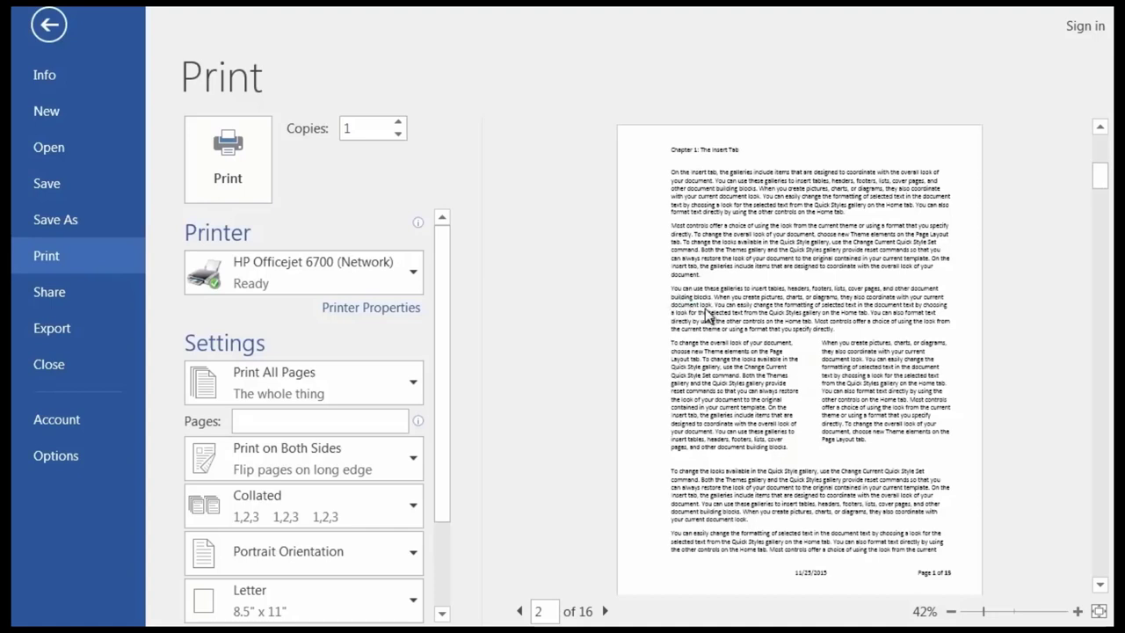
left_click_drag(448, 342, 433, 431)
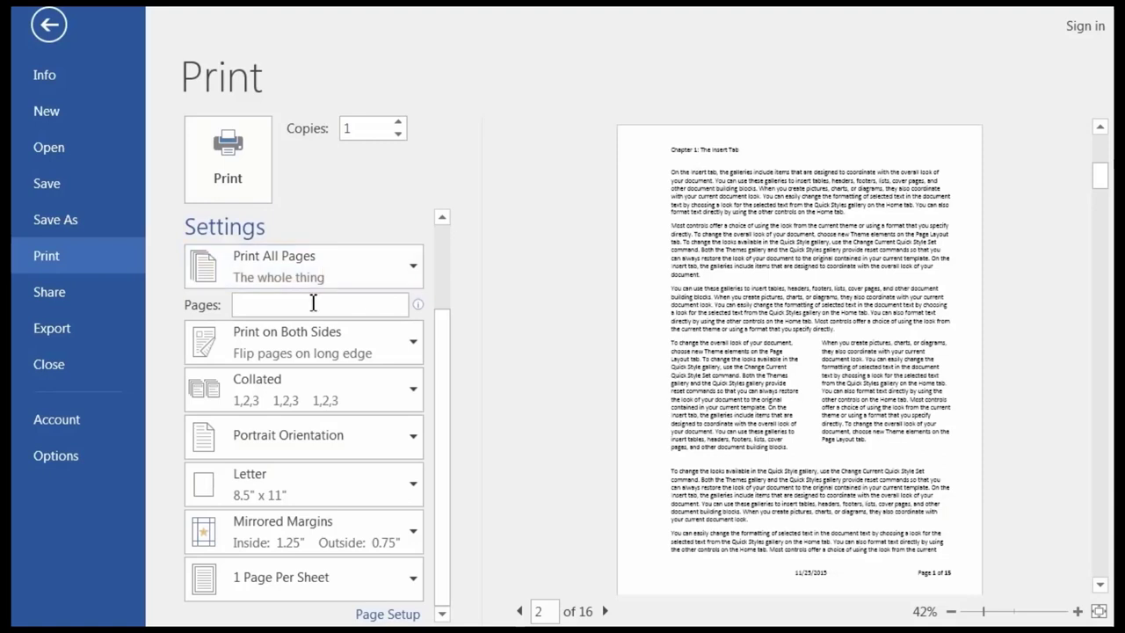
left_click(314, 304)
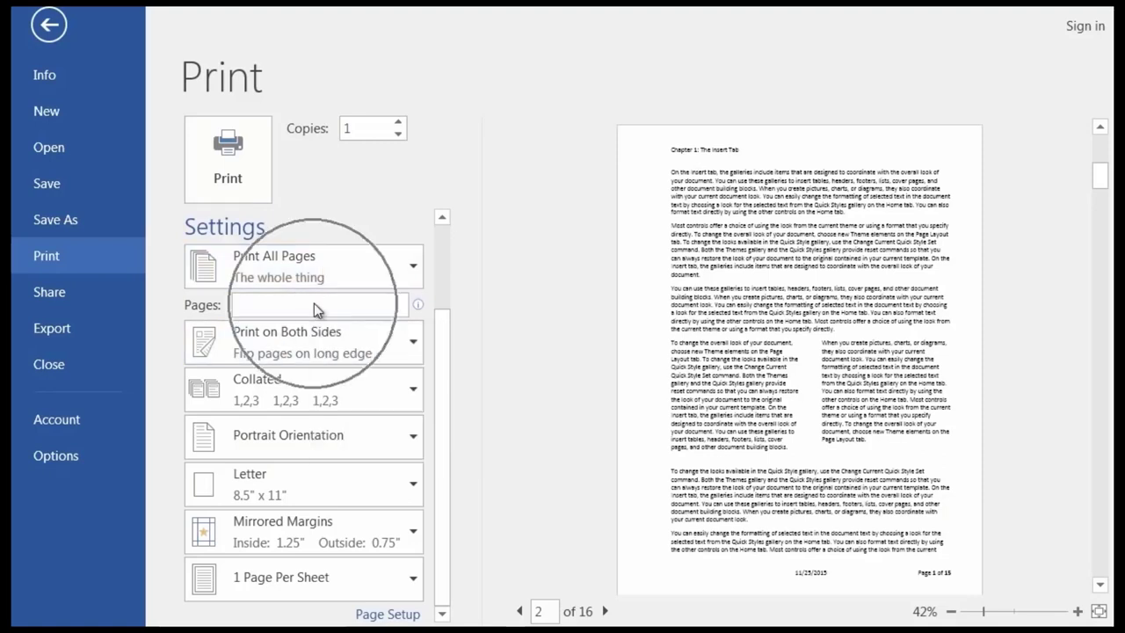
left_click(279, 305)
left_click(281, 302)
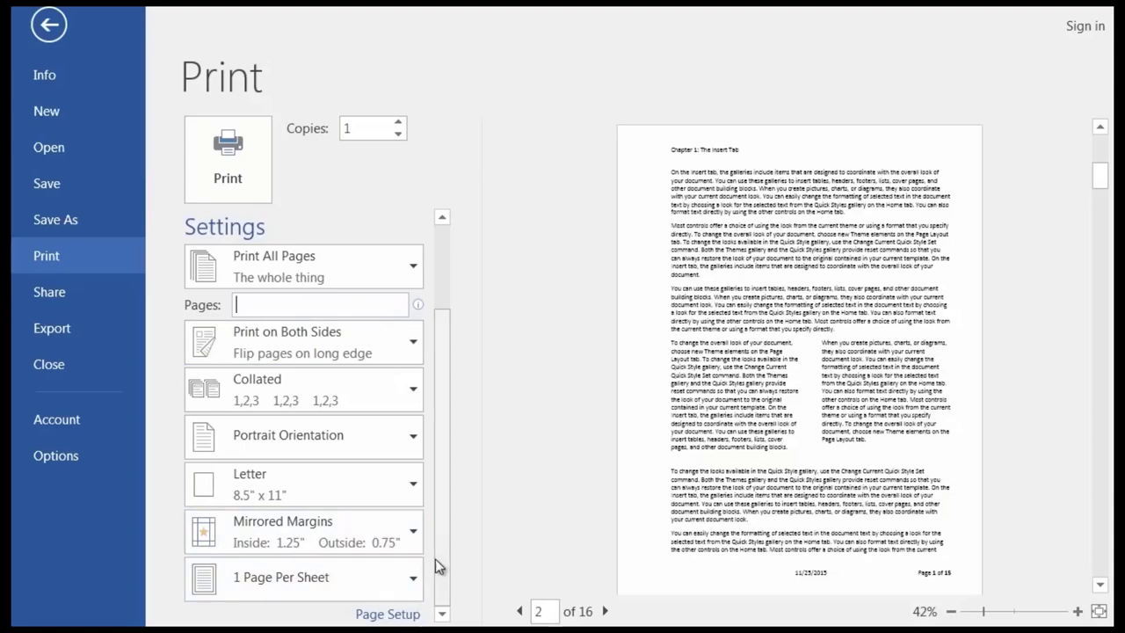
Page the print preview forward four pages, then back to the cover page.
left_click(608, 612)
left_click(607, 612)
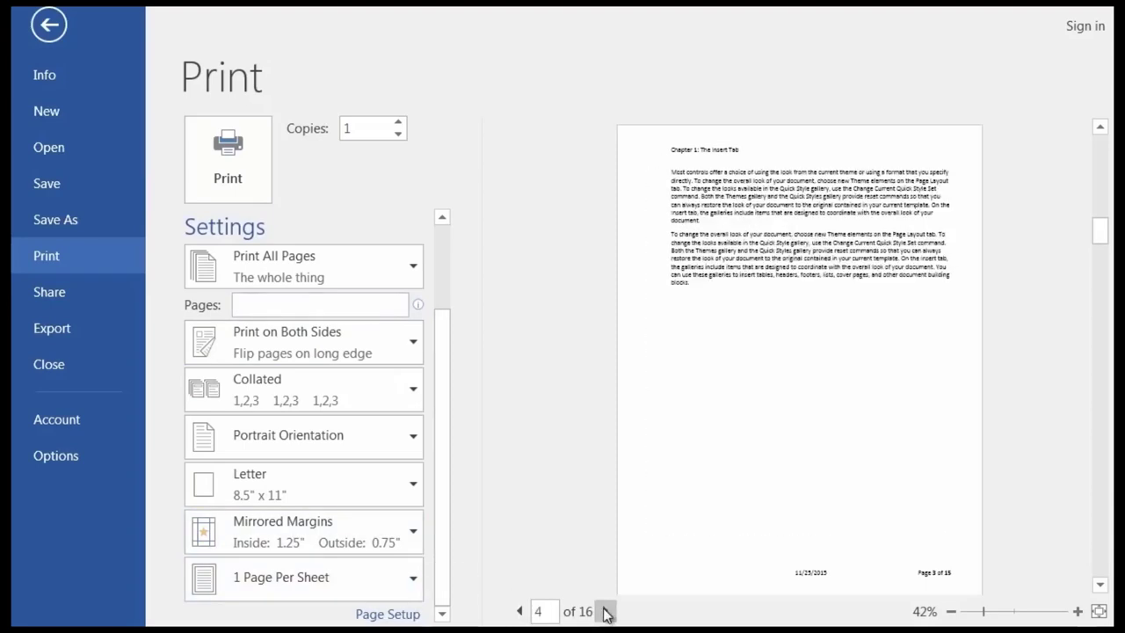
left_click(606, 612)
left_click(606, 611)
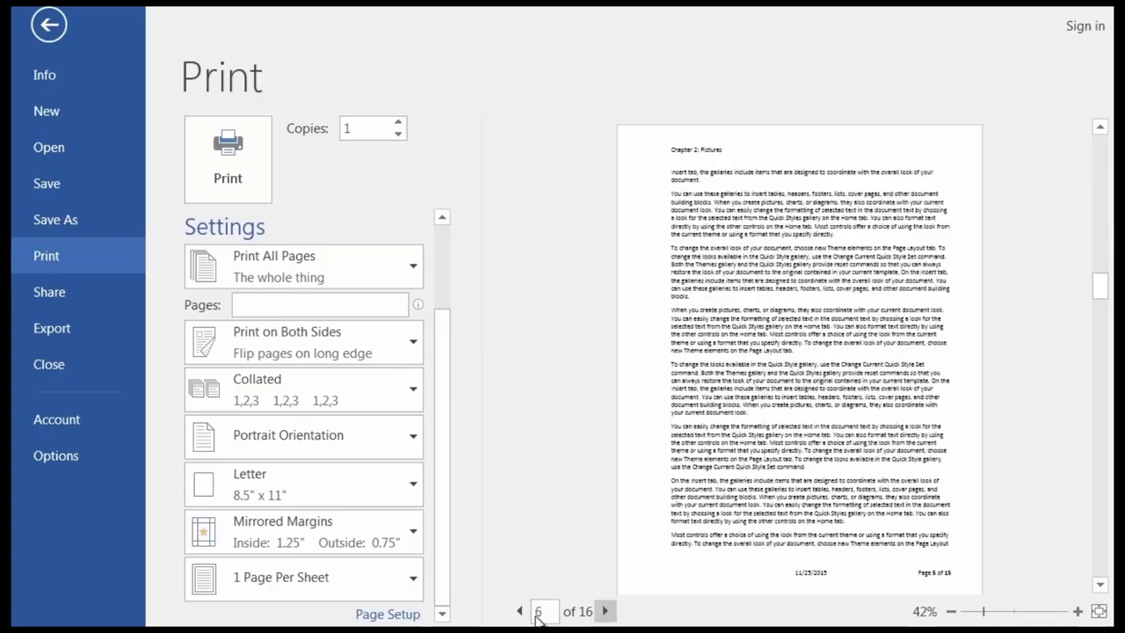
left_click(520, 612)
left_click(520, 612)
left_click(520, 612)
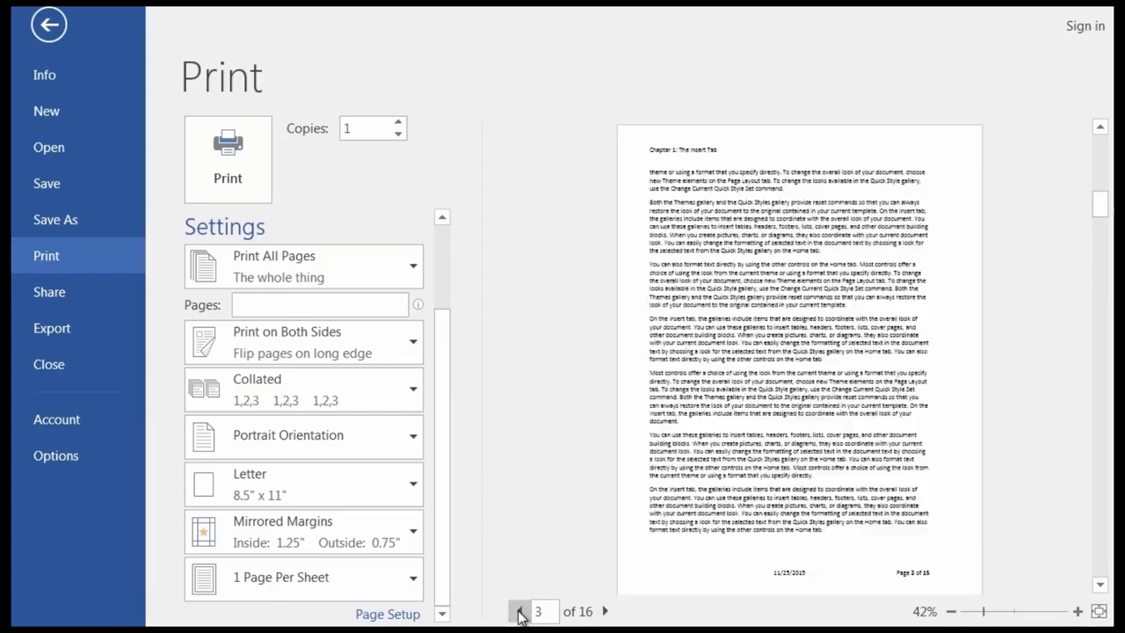
left_click(519, 612)
left_click(520, 612)
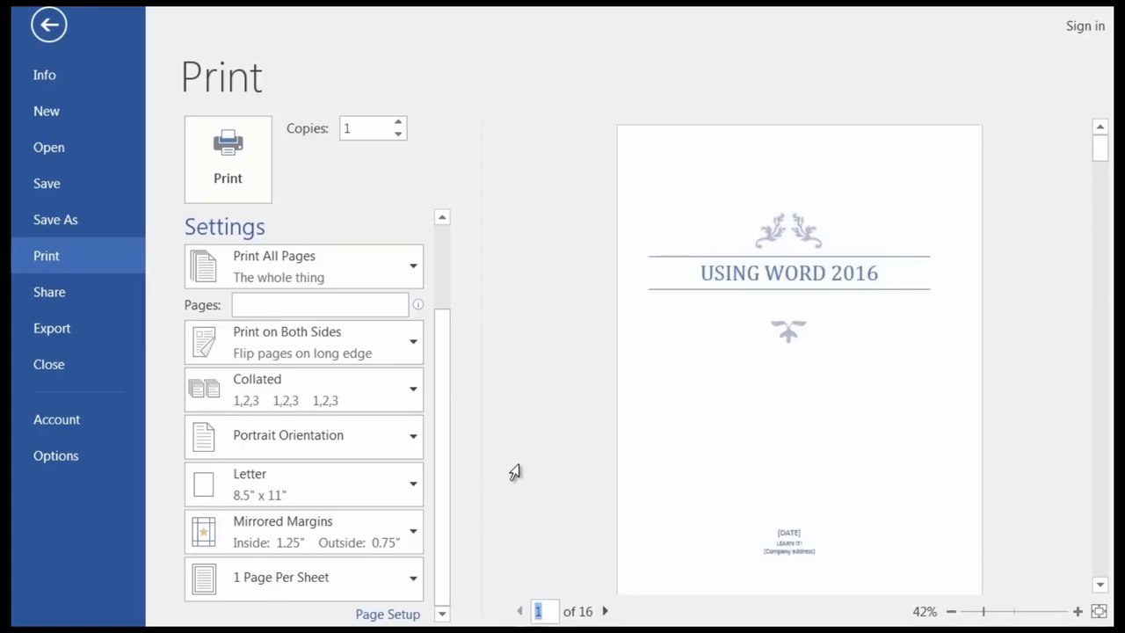
Enter the custom page range 1-6,8-16 so page 7 is skipped.
left_click(257, 304)
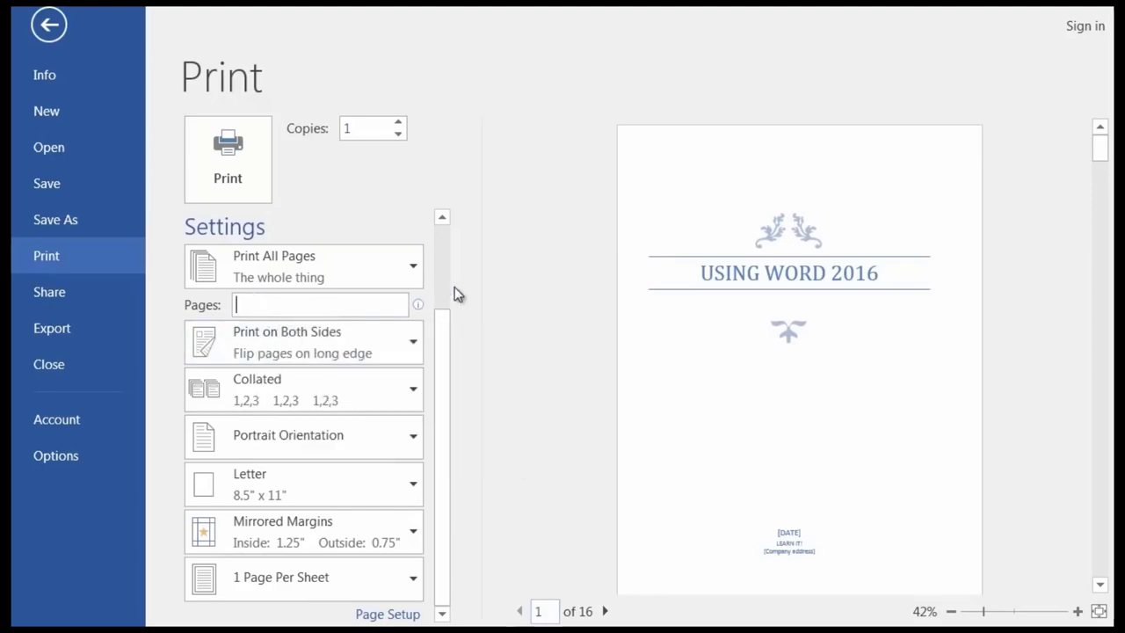
type("1-")
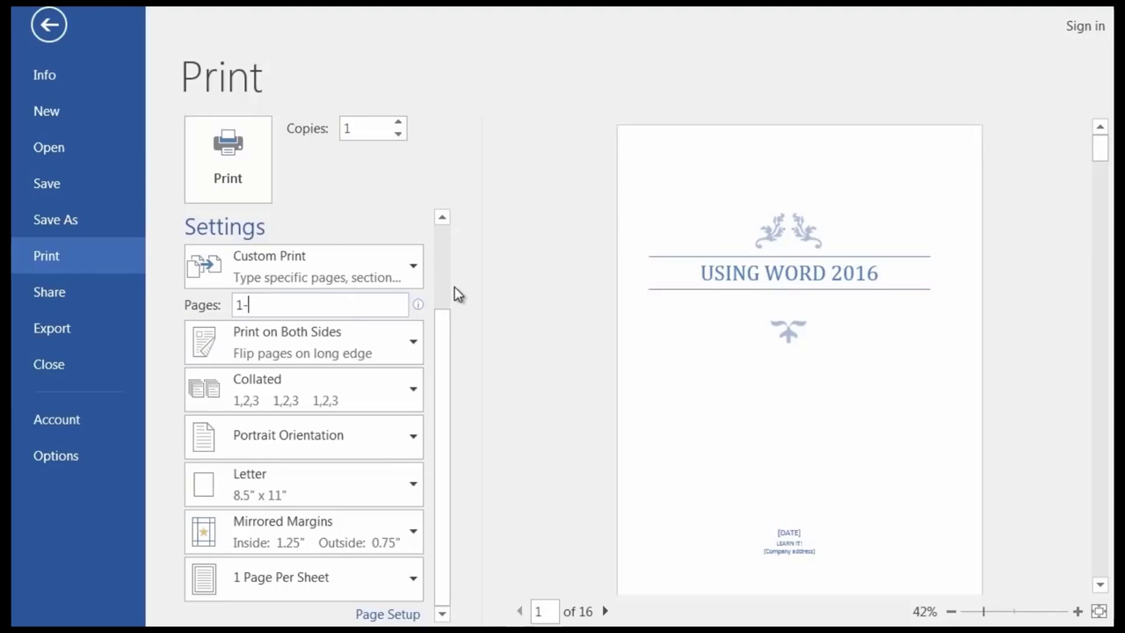
type("6,8")
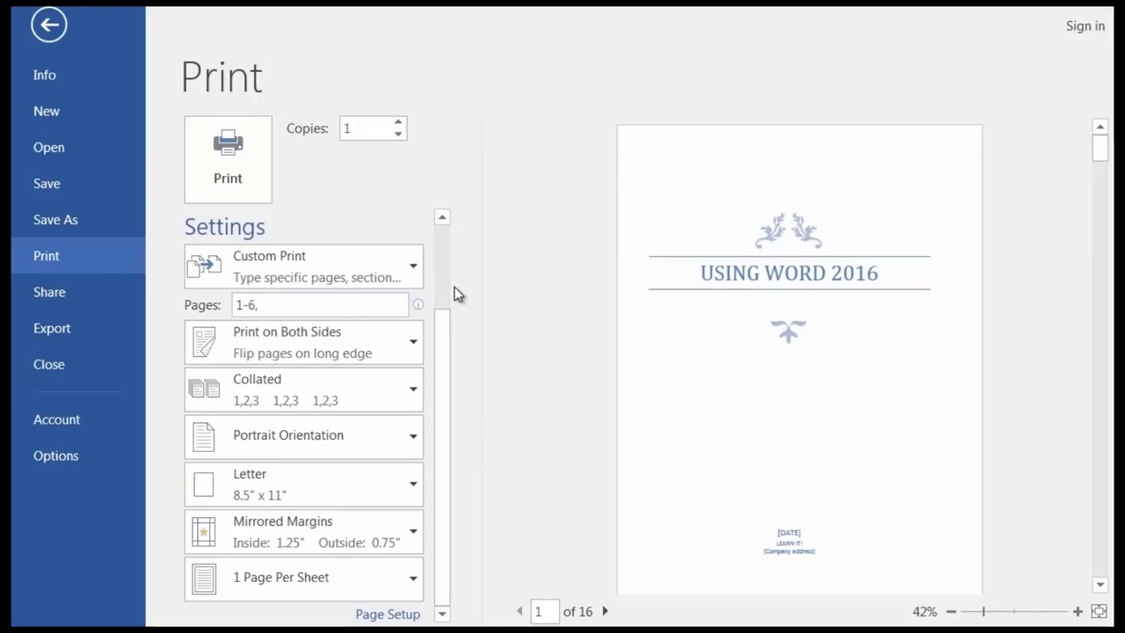
type("-16")
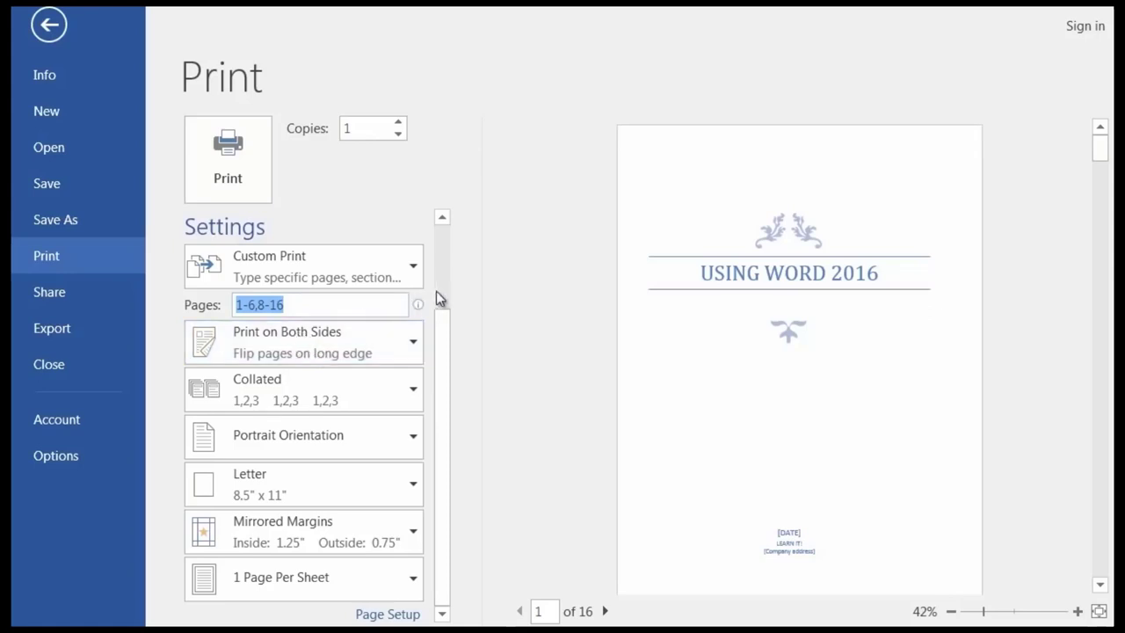
left_click_drag(437, 331, 447, 186)
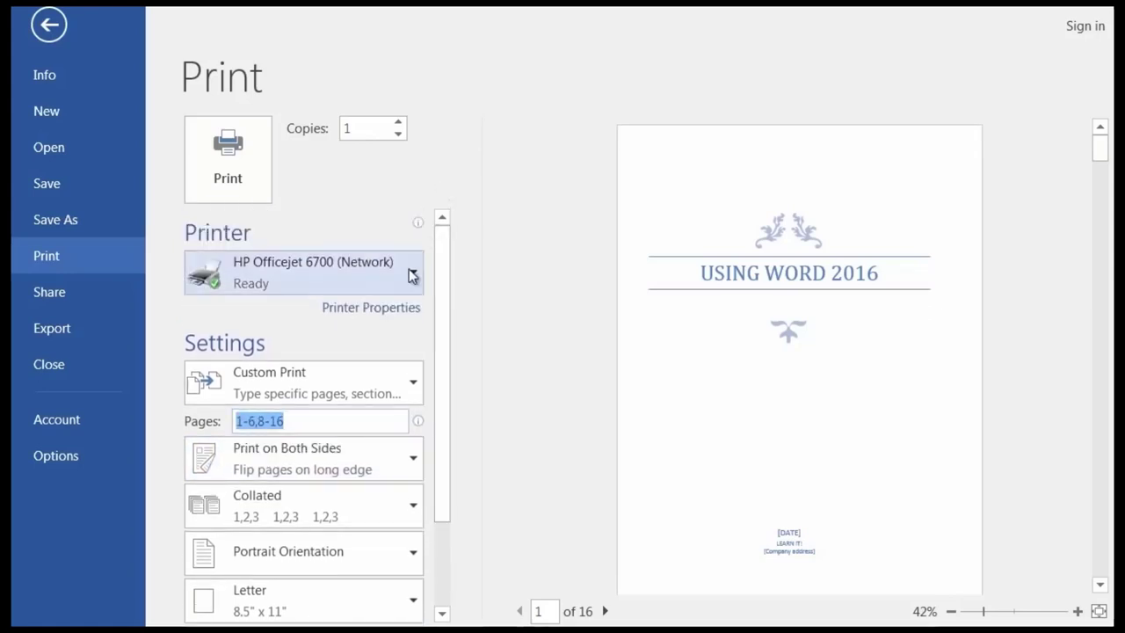
left_click(374, 310)
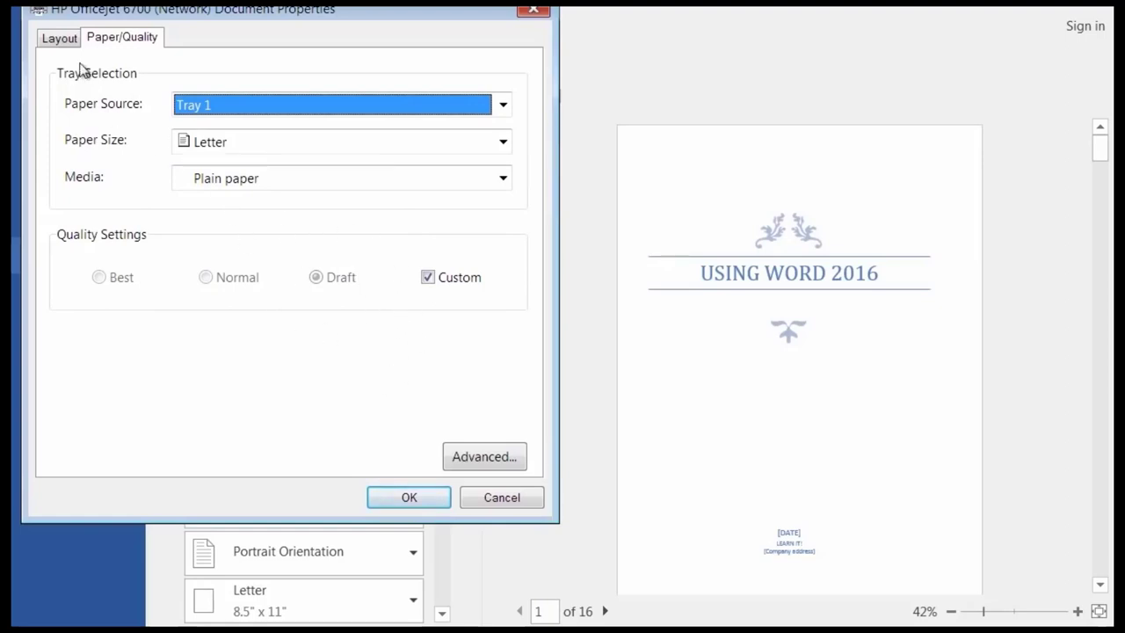
left_click(59, 40)
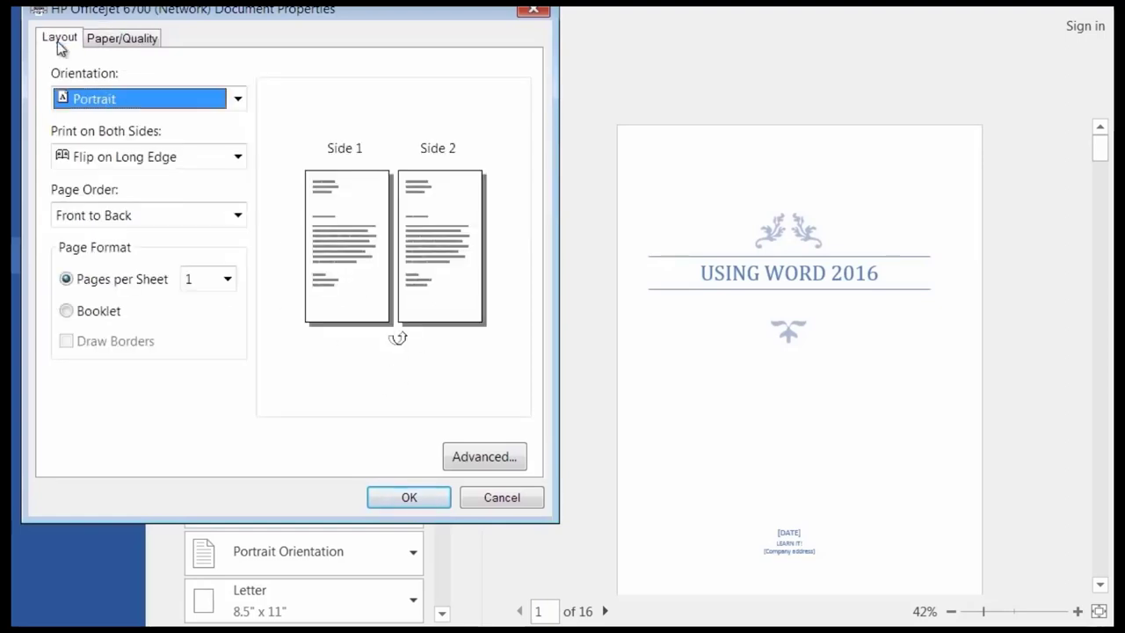
left_click(134, 159)
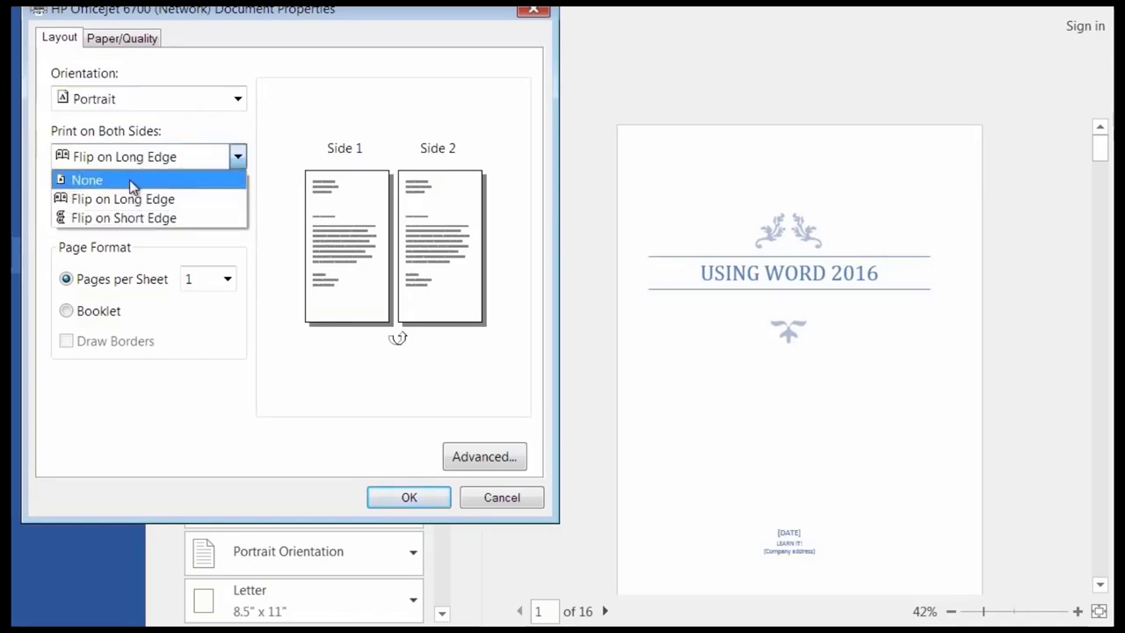
left_click(132, 180)
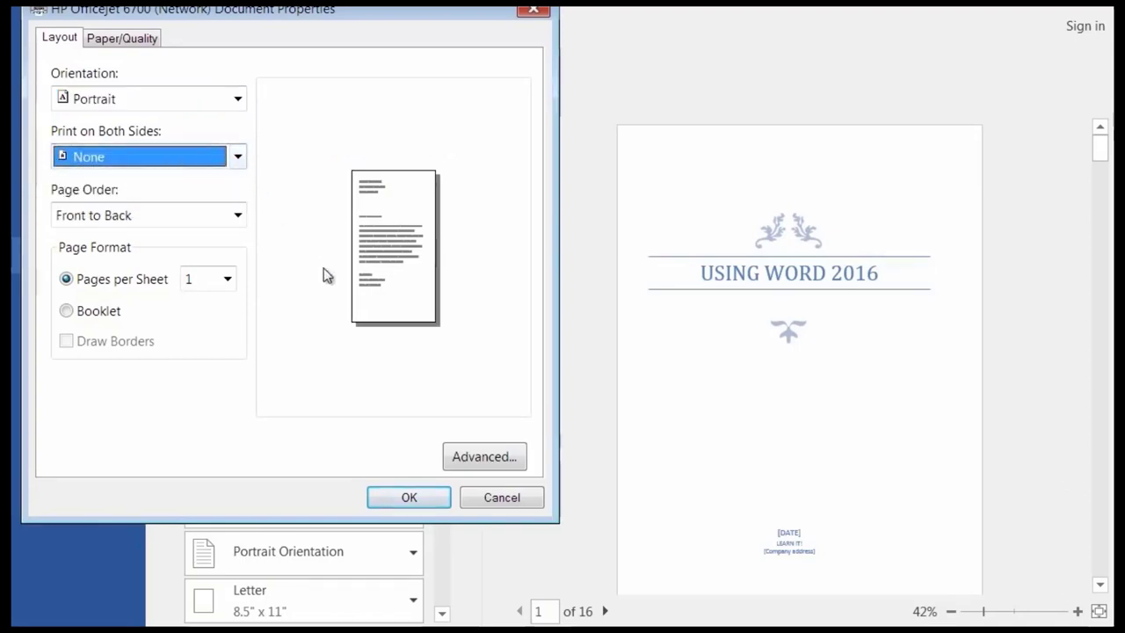
left_click(151, 158)
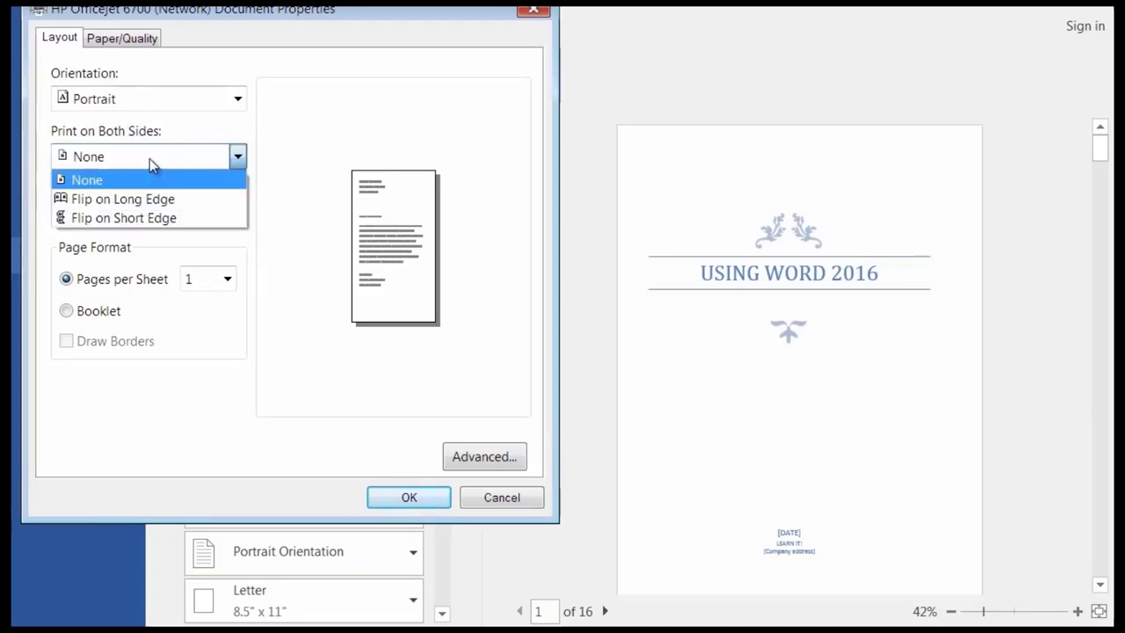
left_click(148, 219)
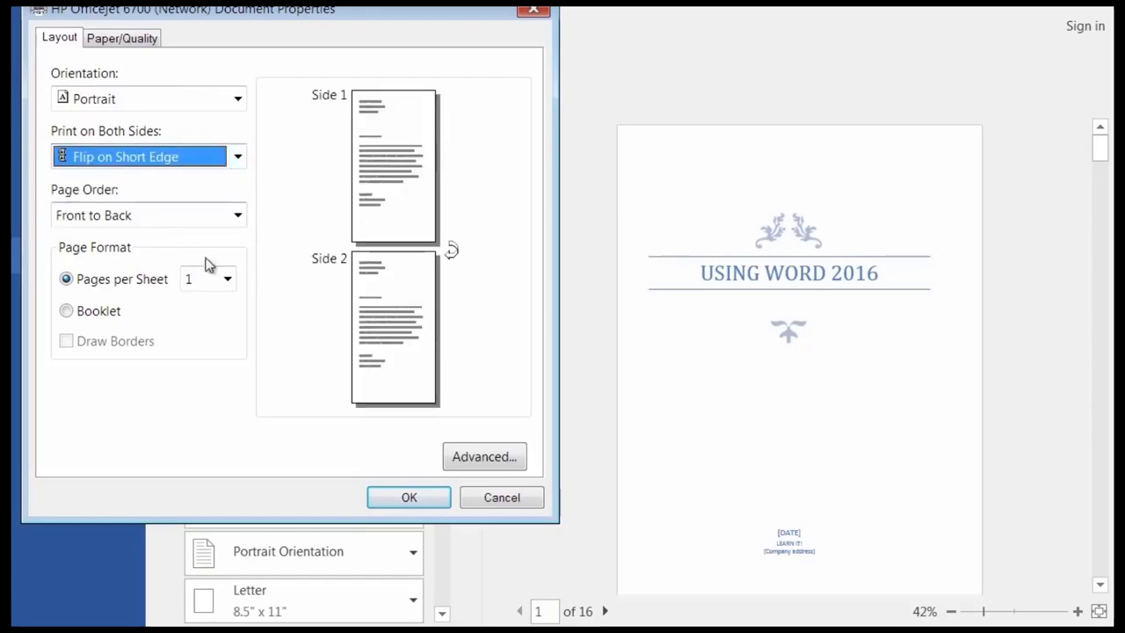
left_click(238, 157)
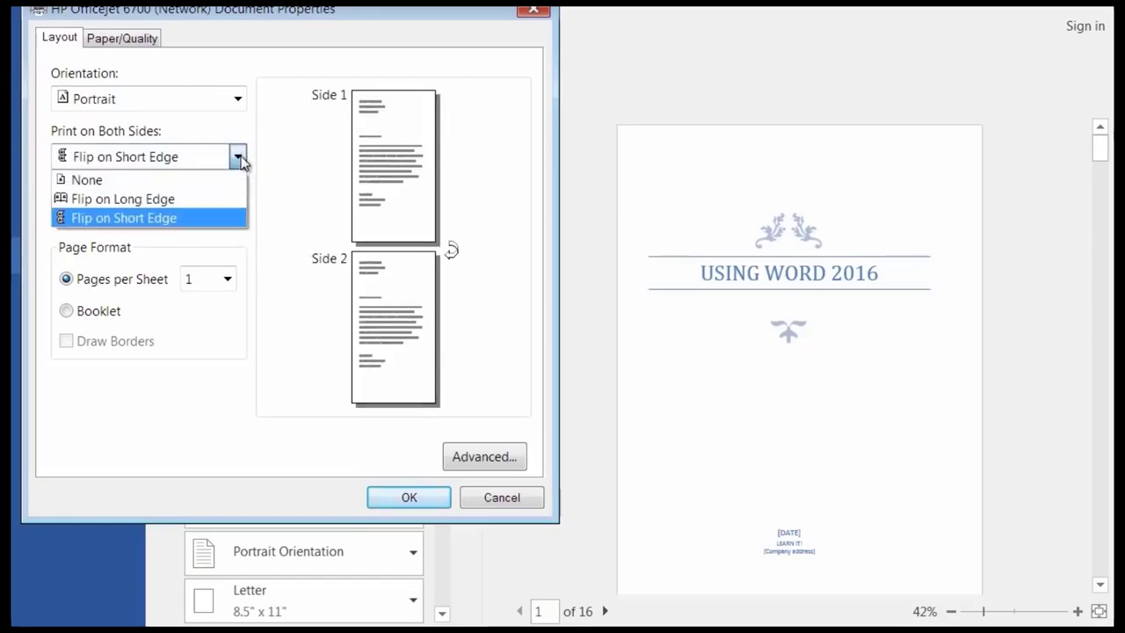
left_click(135, 201)
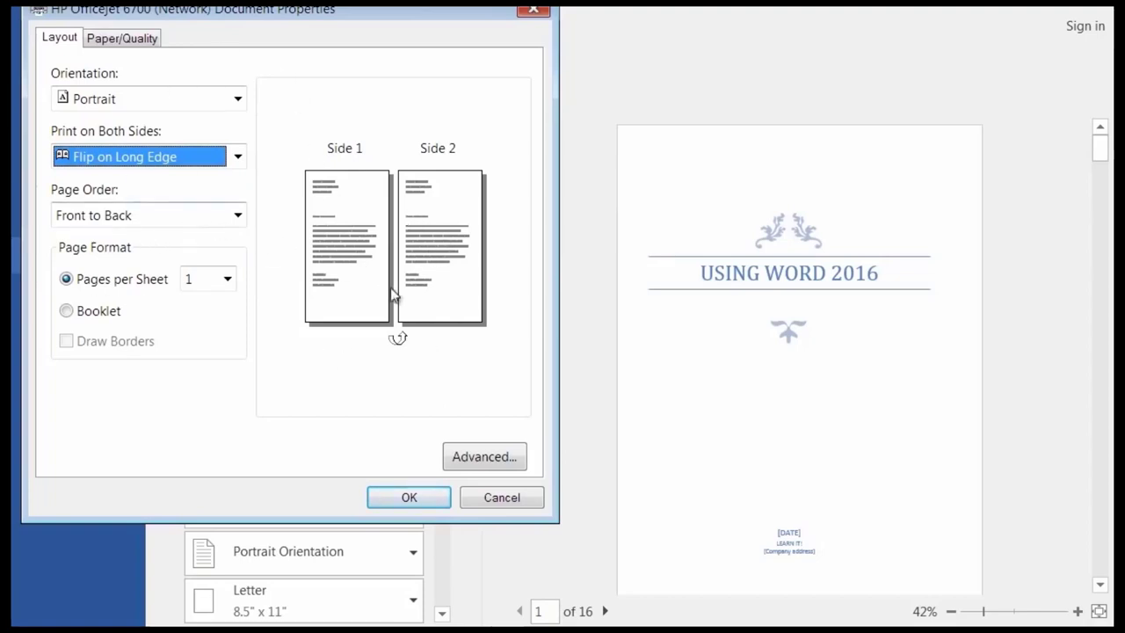
left_click(502, 499)
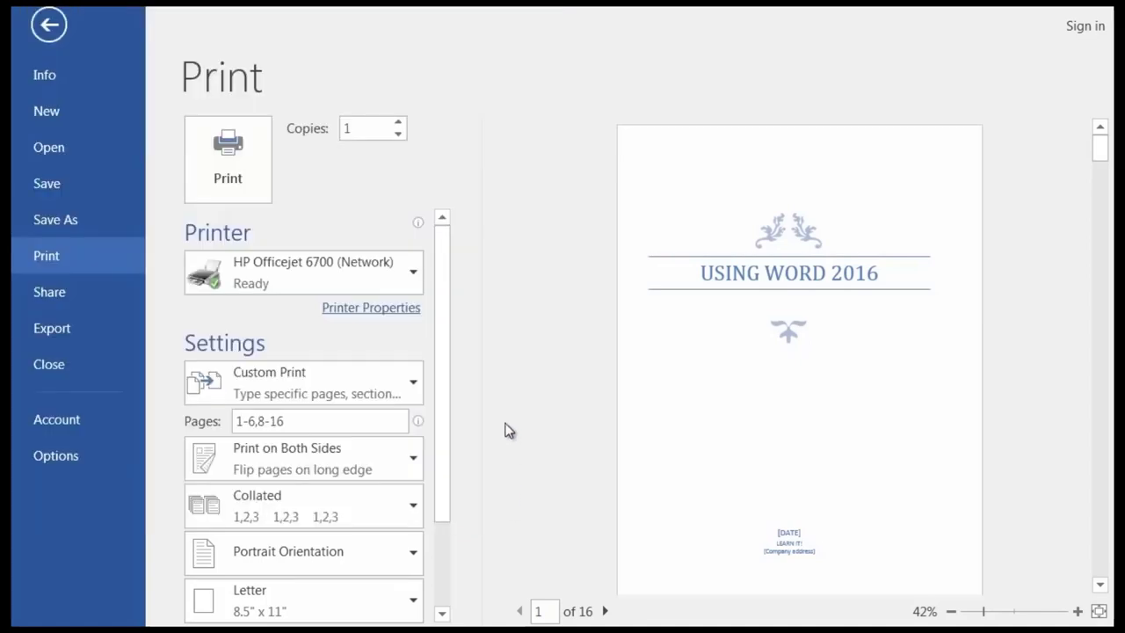
Set the number of copies to 8.
left_click_drag(442, 301, 437, 436)
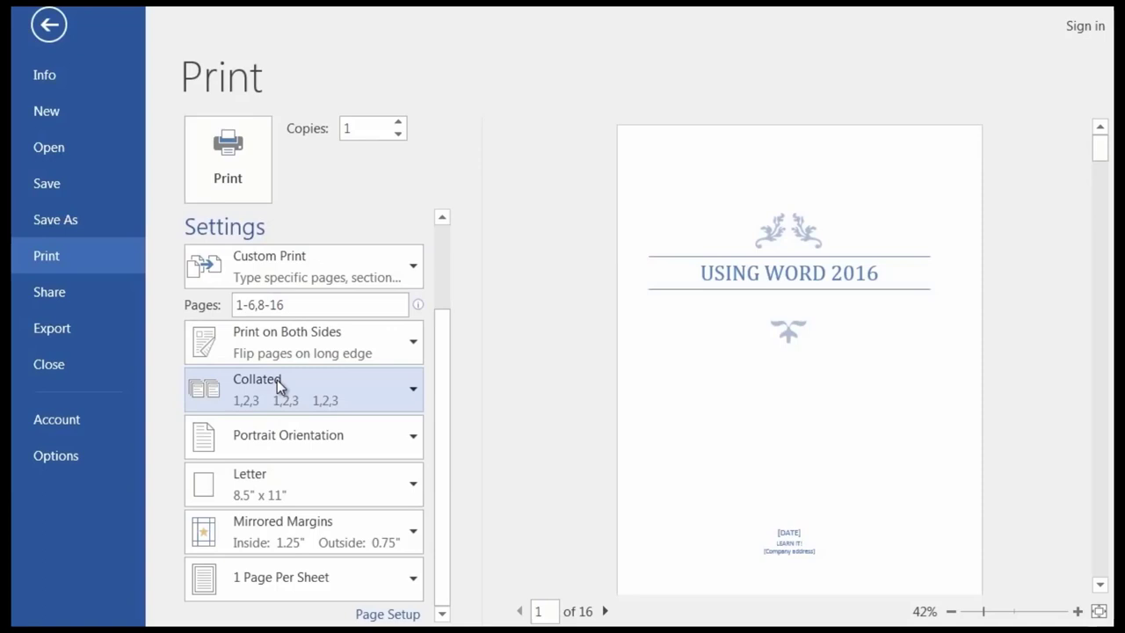
double_click(366, 135)
double_click(360, 127)
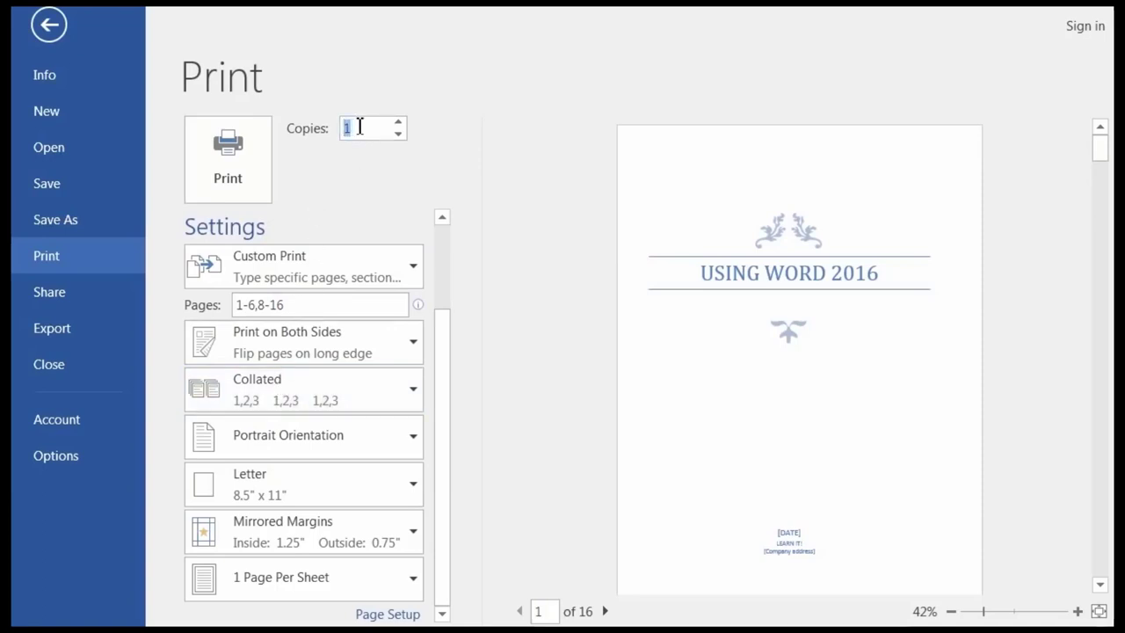
type("8")
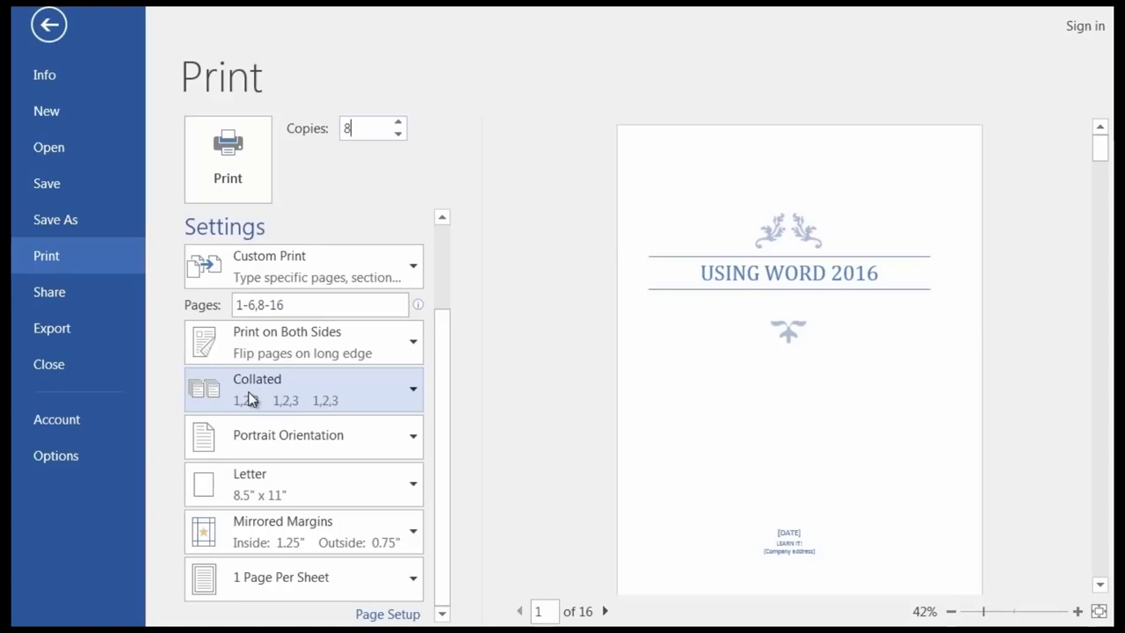
Try Uncollated, then set the copies back to Collated.
left_click(409, 390)
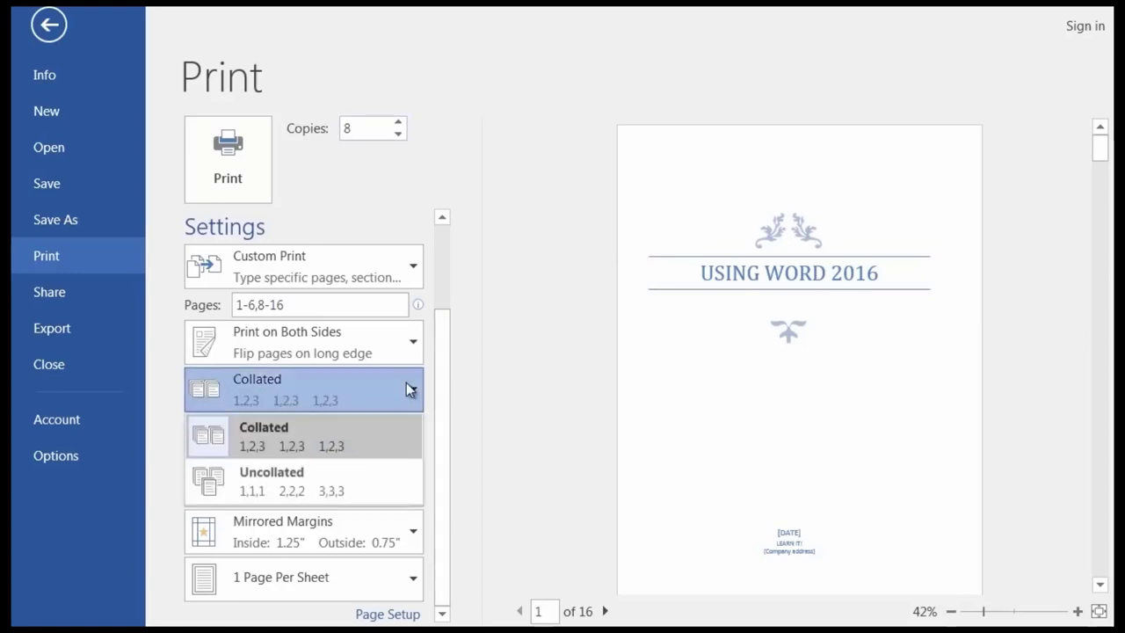
left_click(338, 488)
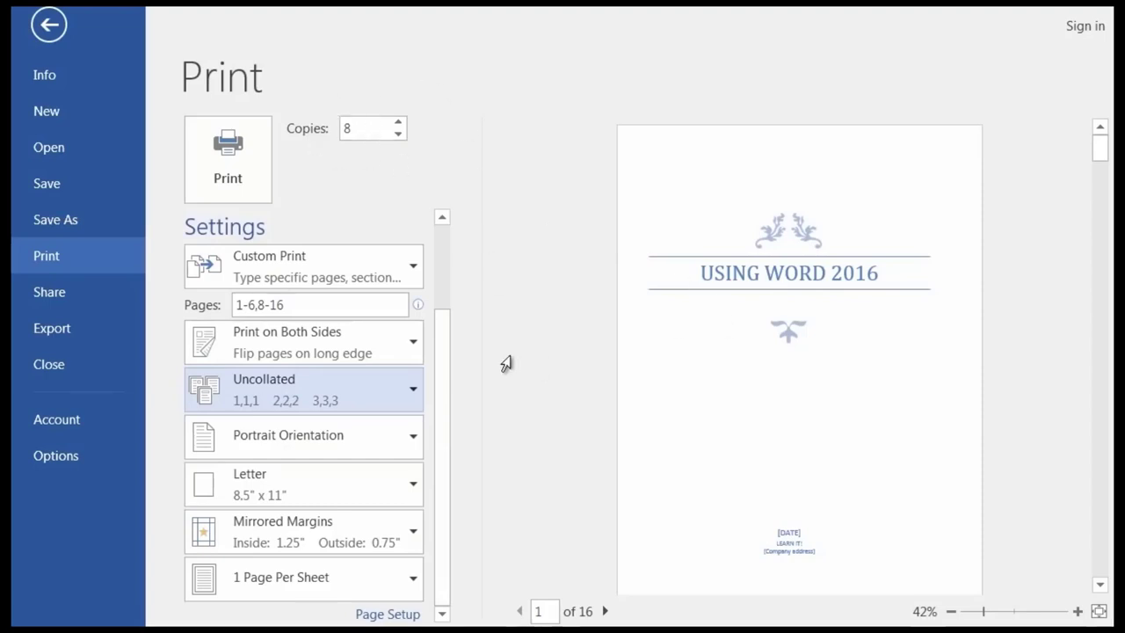
left_click(413, 388)
left_click(293, 447)
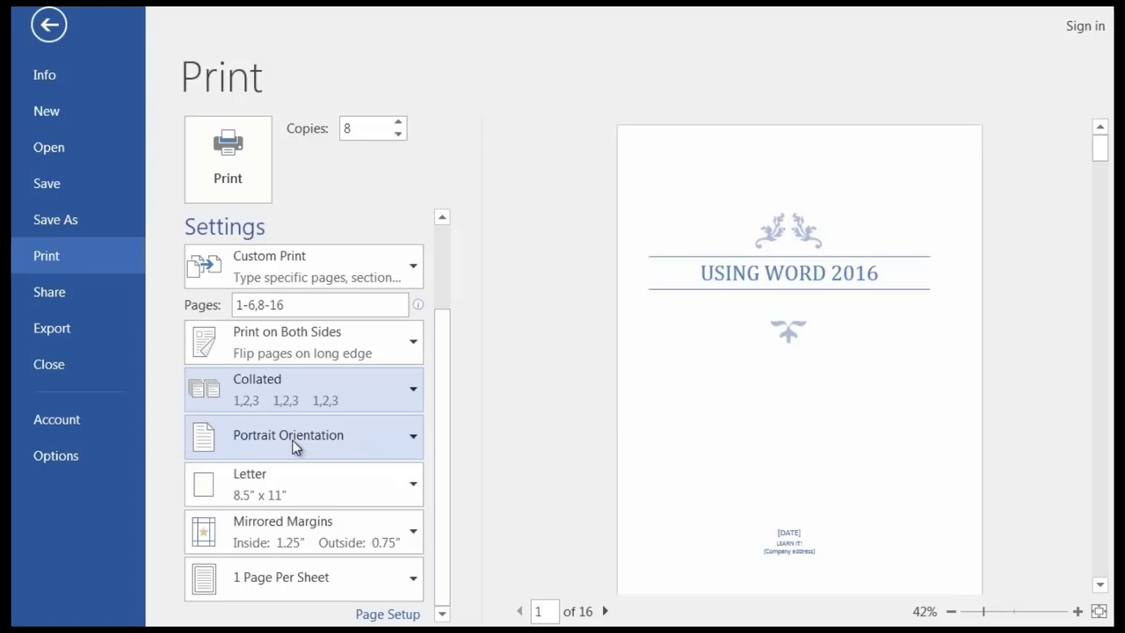
left_click(404, 504)
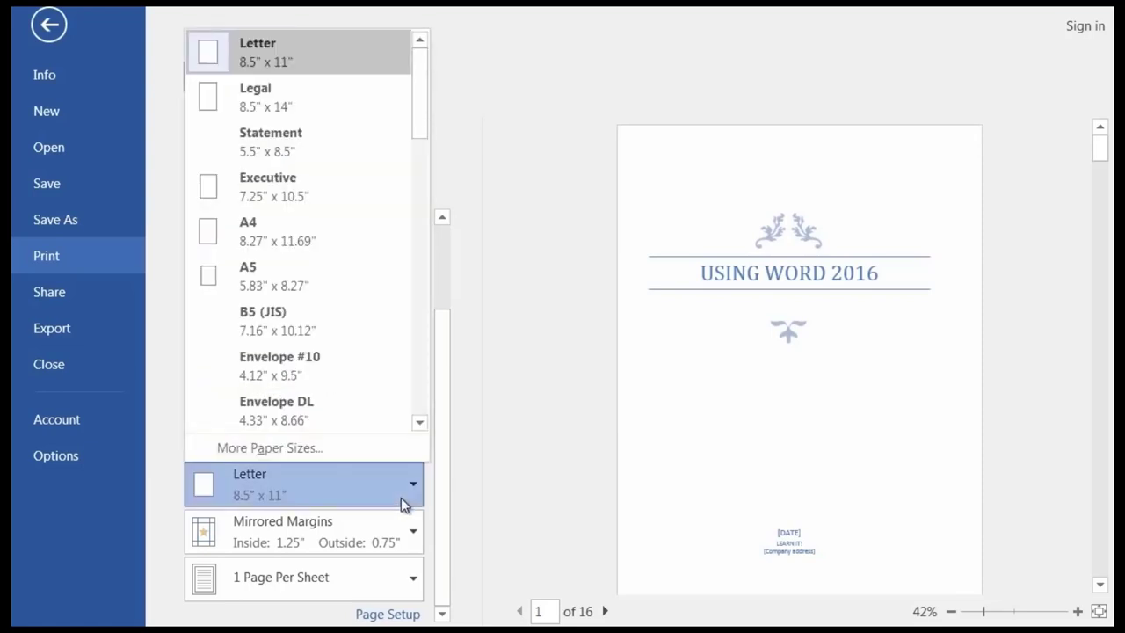
left_click(403, 504)
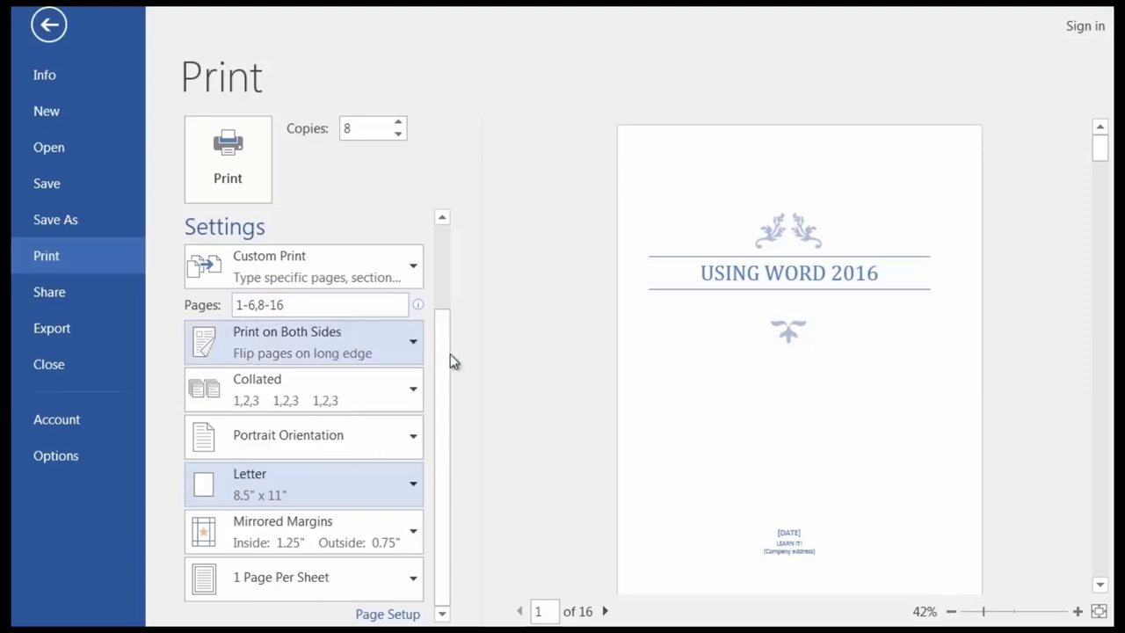
left_click_drag(445, 327, 440, 220)
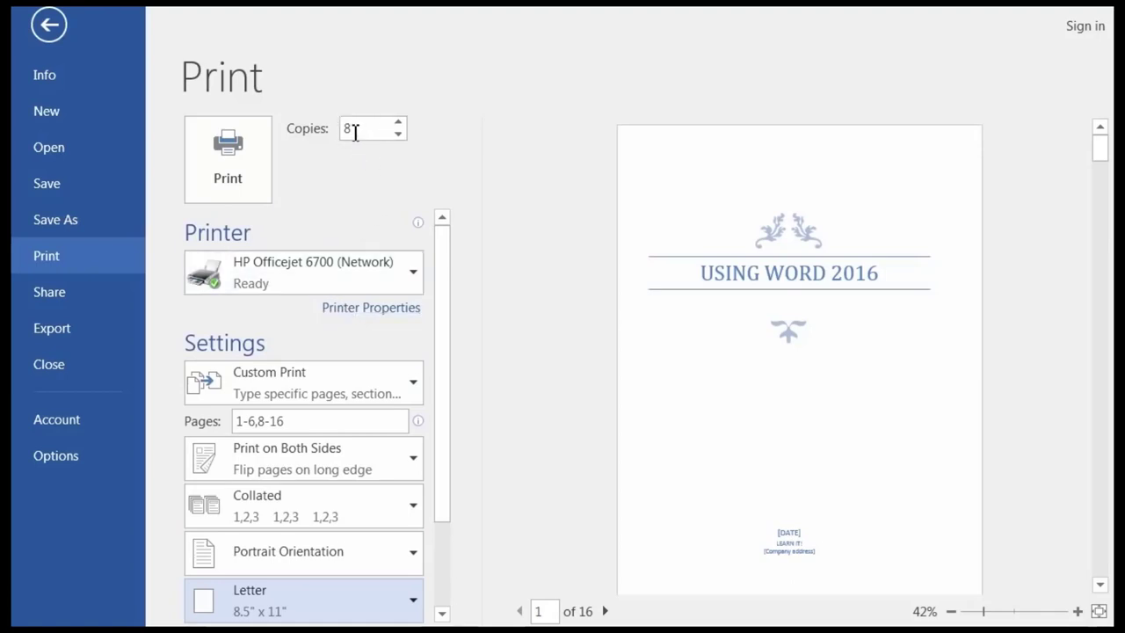
mouse_move(363, 223)
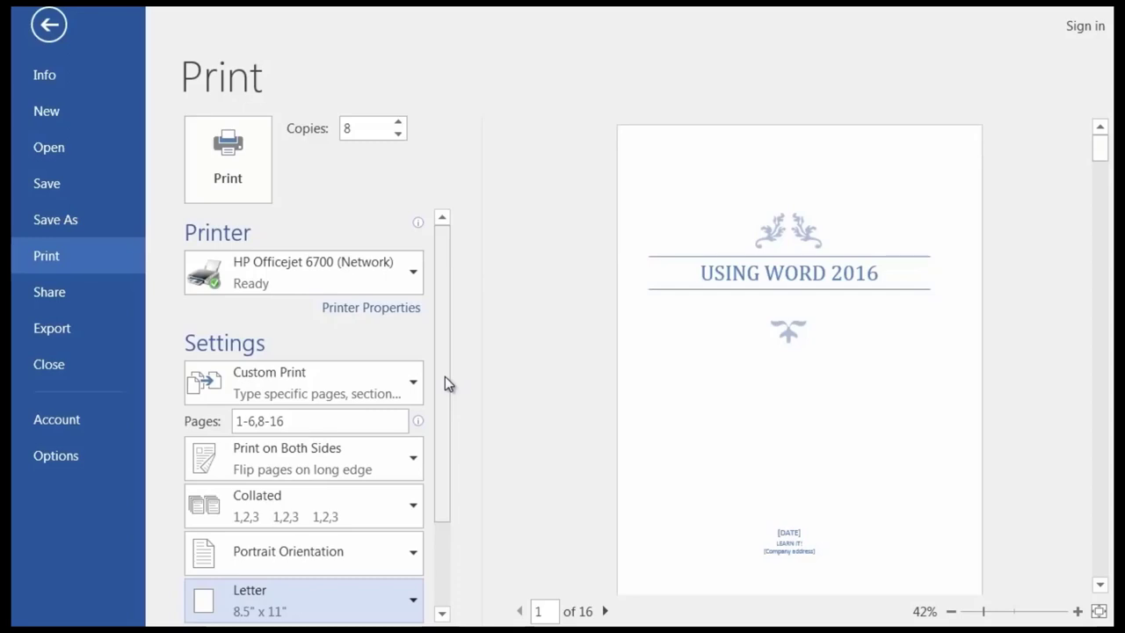
Leave the Print backstage and return to Word's start screen.
left_click(50, 24)
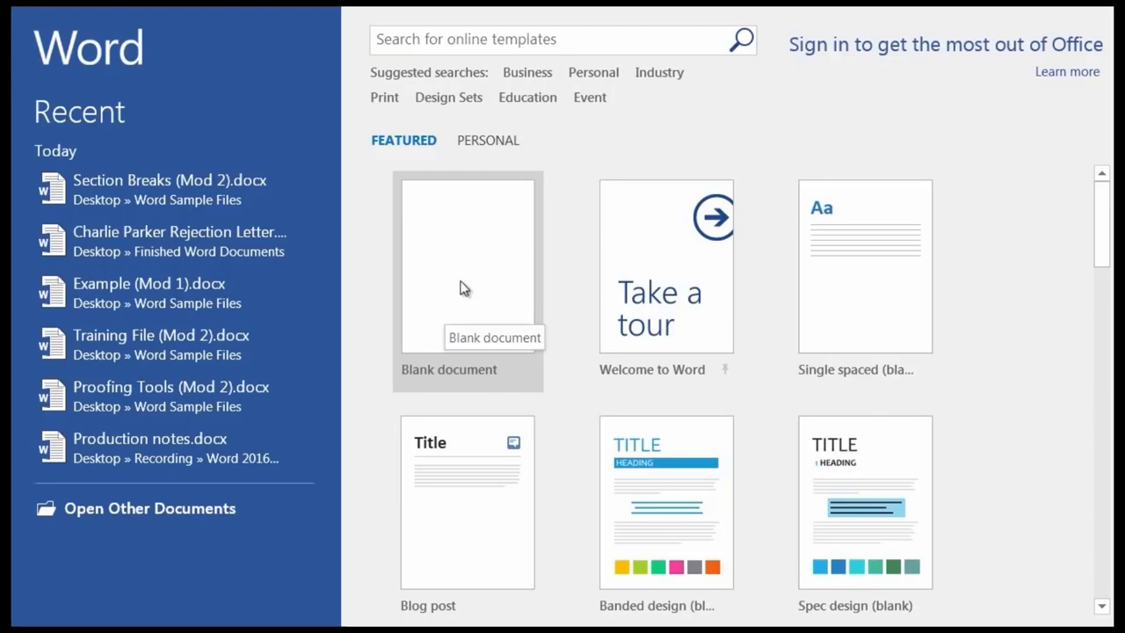
Create the blank document Document1 and show its Mailings ribbon tools.
left_click(464, 288)
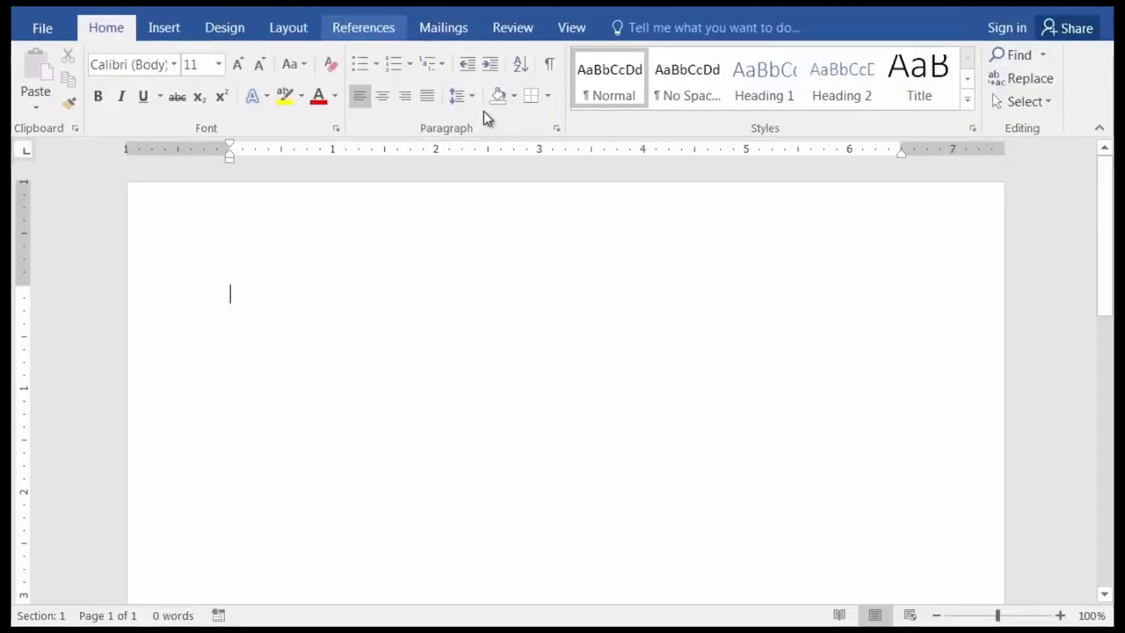
left_click(440, 36)
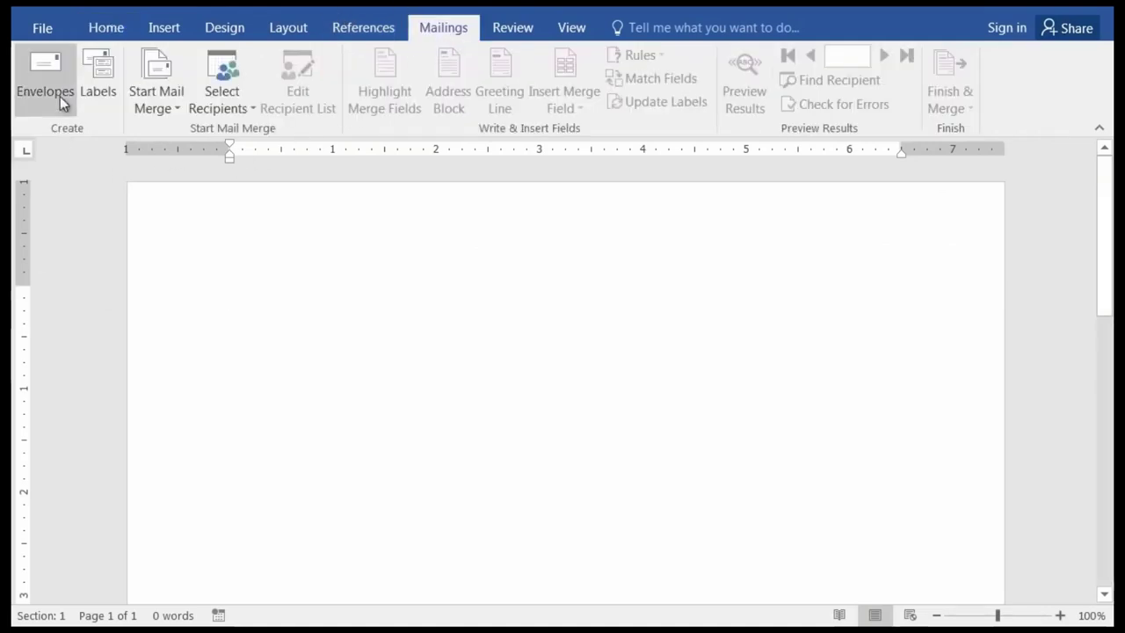
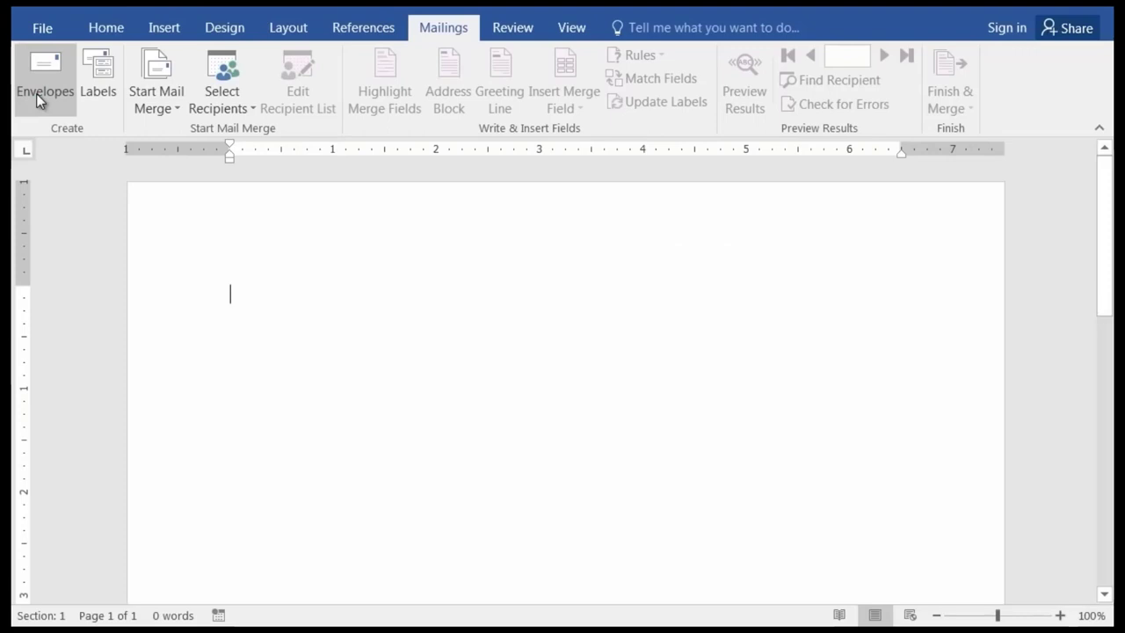
Open the Envelopes and Labels dialog on its Envelopes page and put the cursor in Delivery address.
left_click(36, 93)
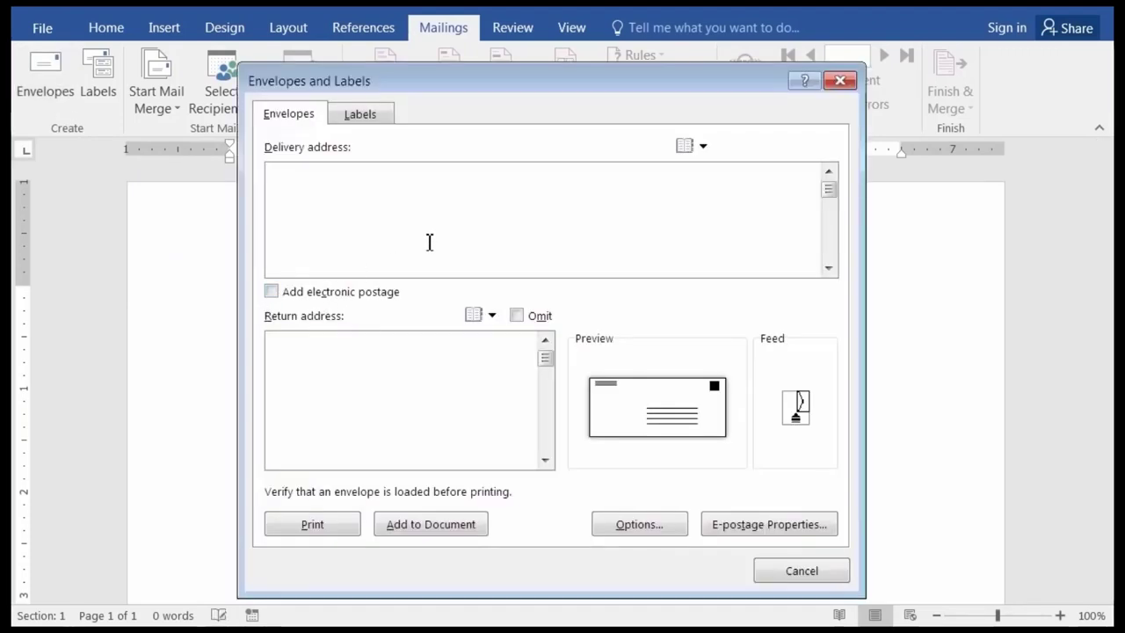
left_click_drag(448, 85, 439, 81)
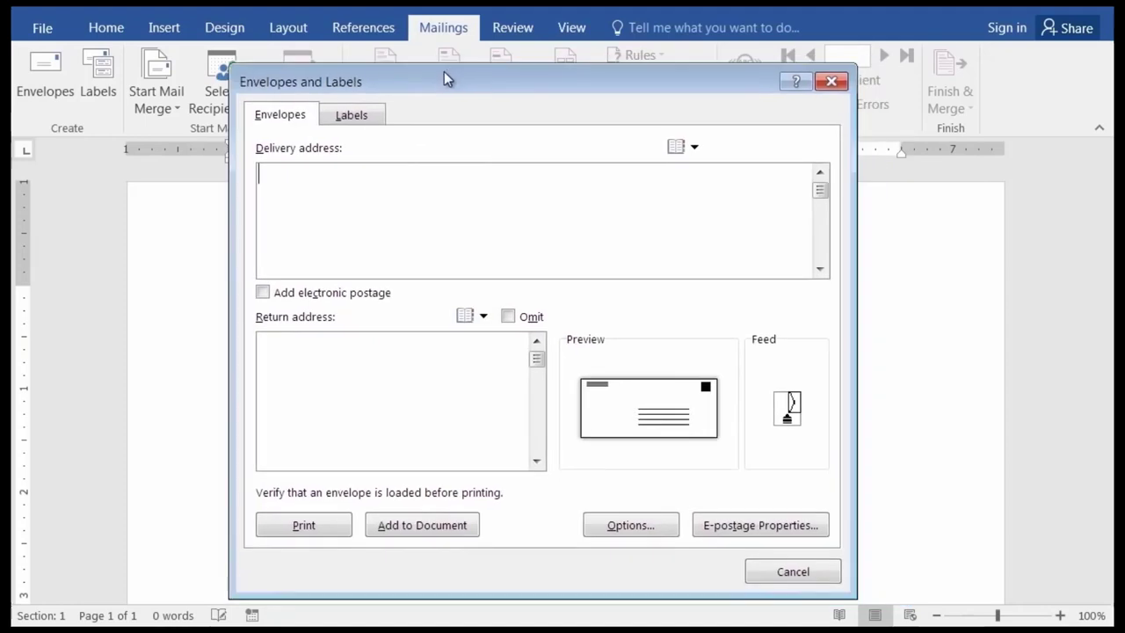
left_click(346, 115)
left_click(274, 118)
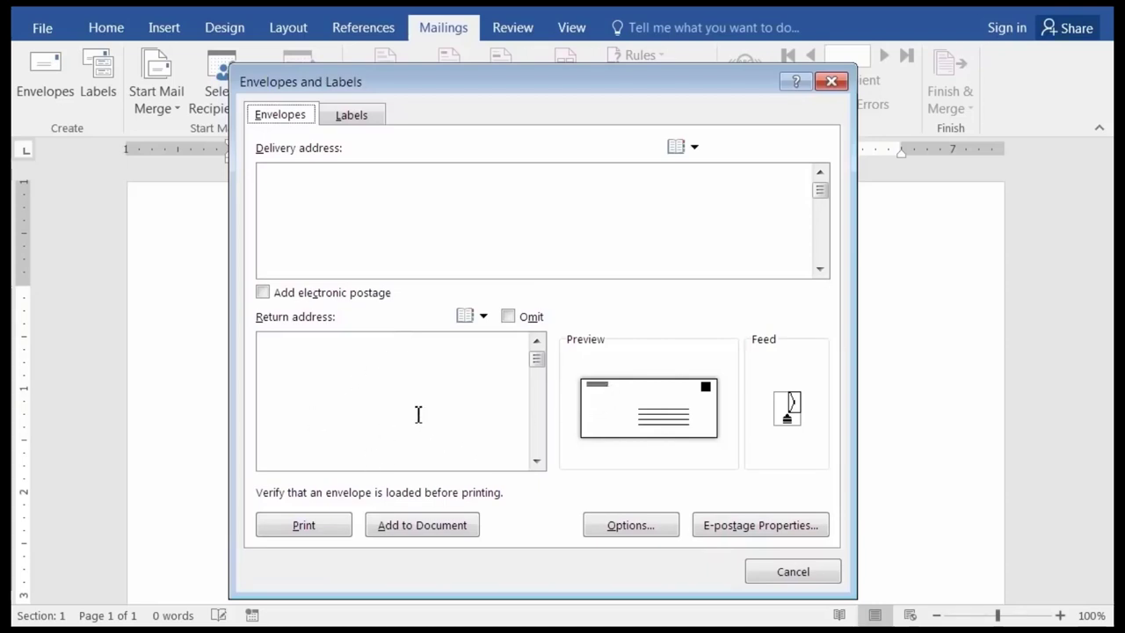
left_click(339, 183)
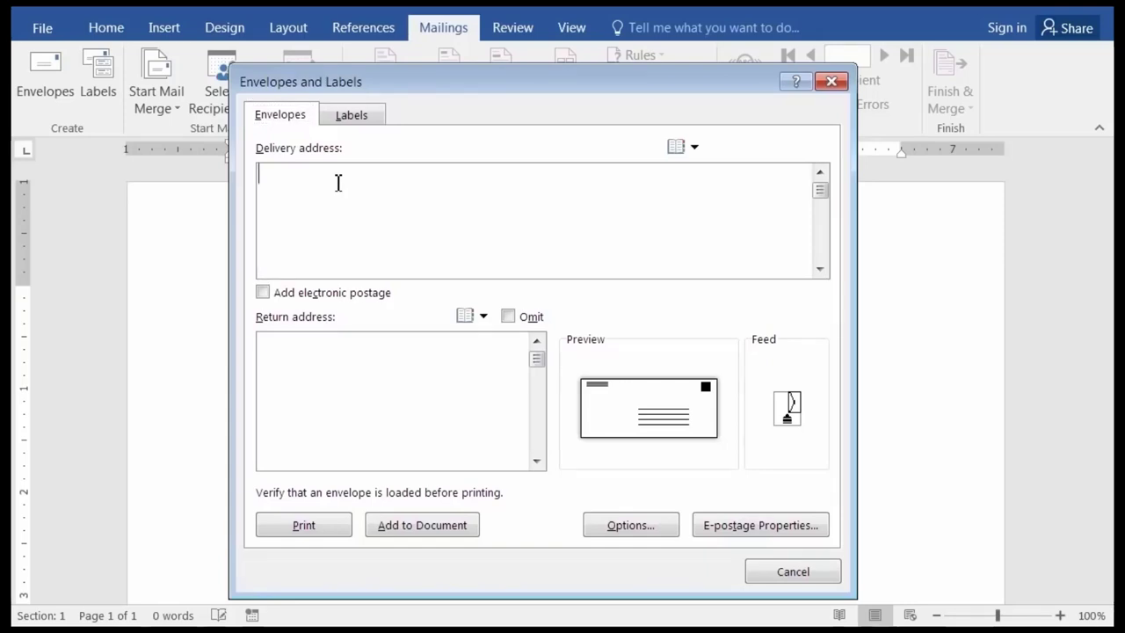
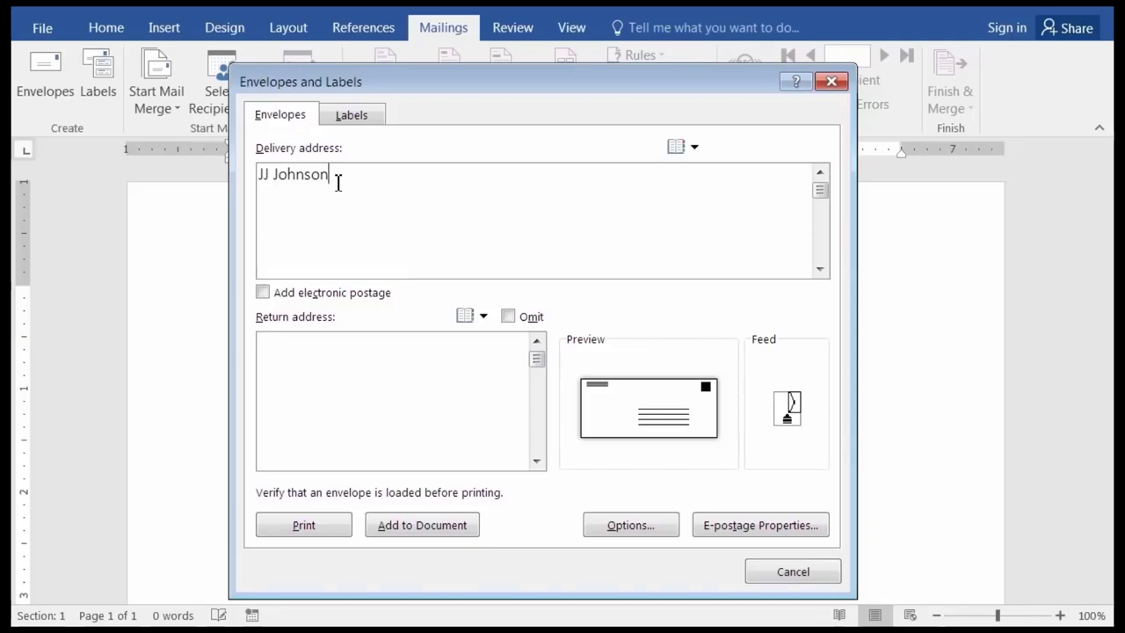
Enter the recipient's name, street, and city/state/ZIP as three lines in the Delivery address box.
key("Return")
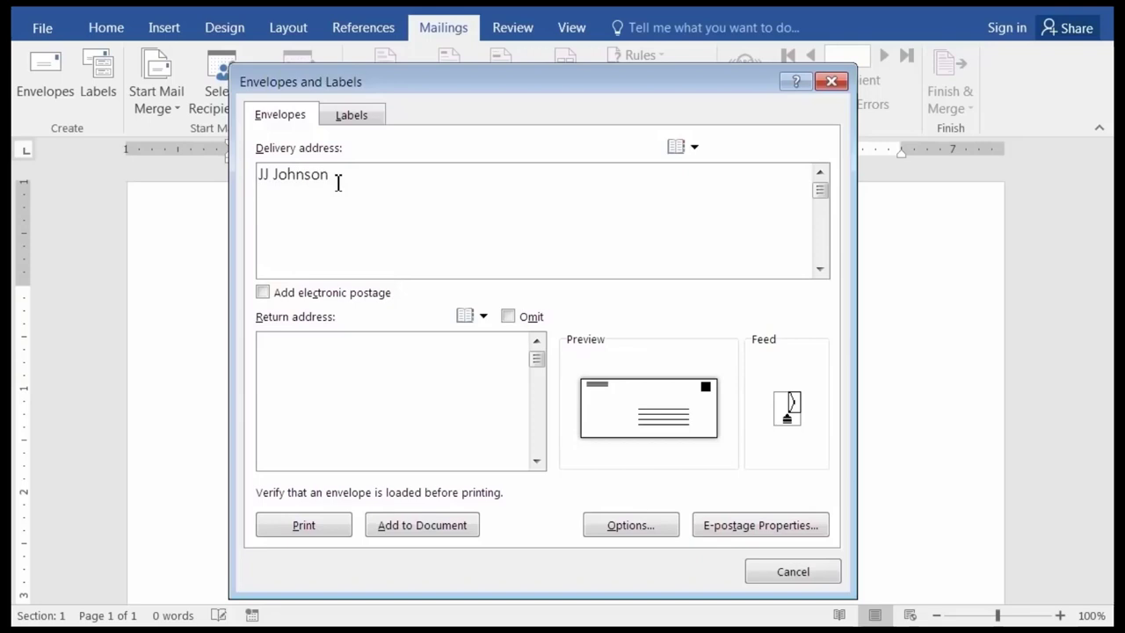
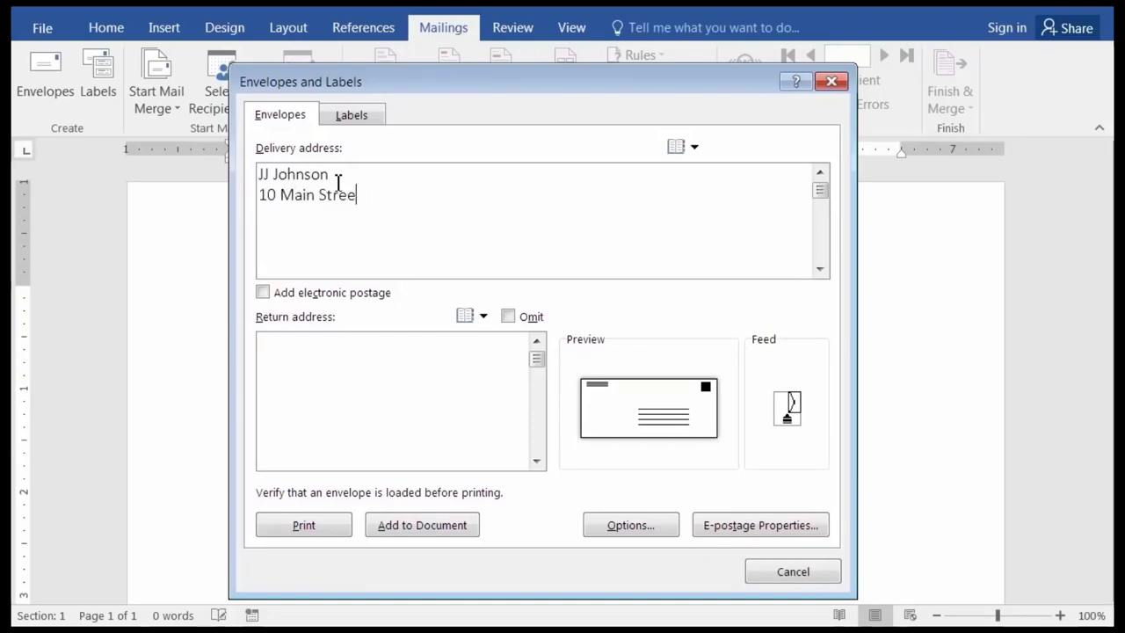
key("Return")
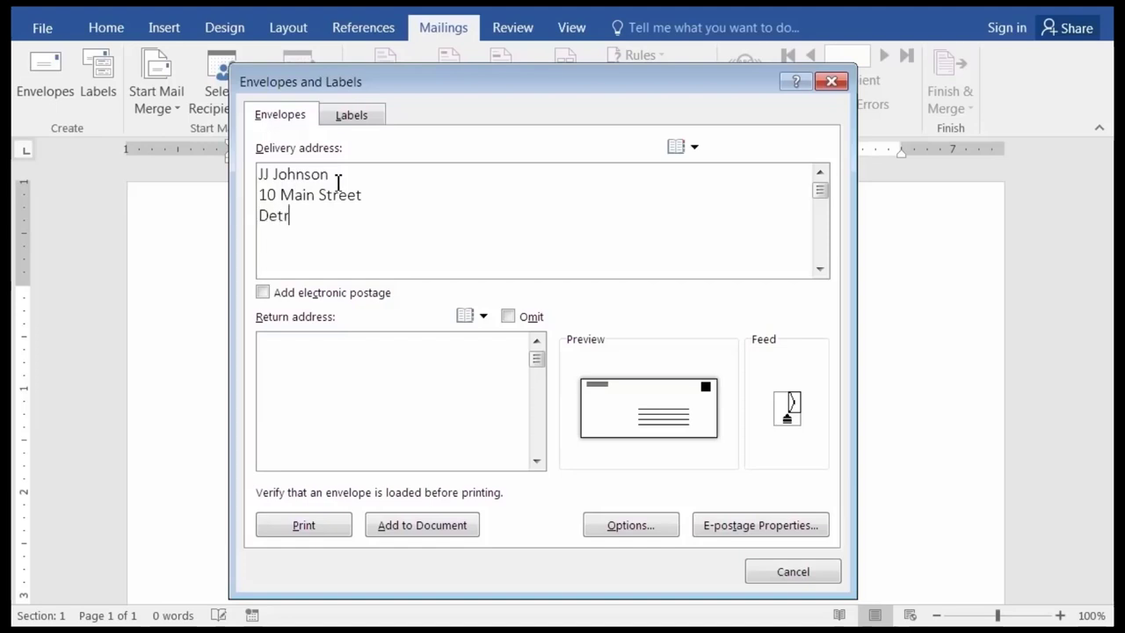
left_click(383, 368)
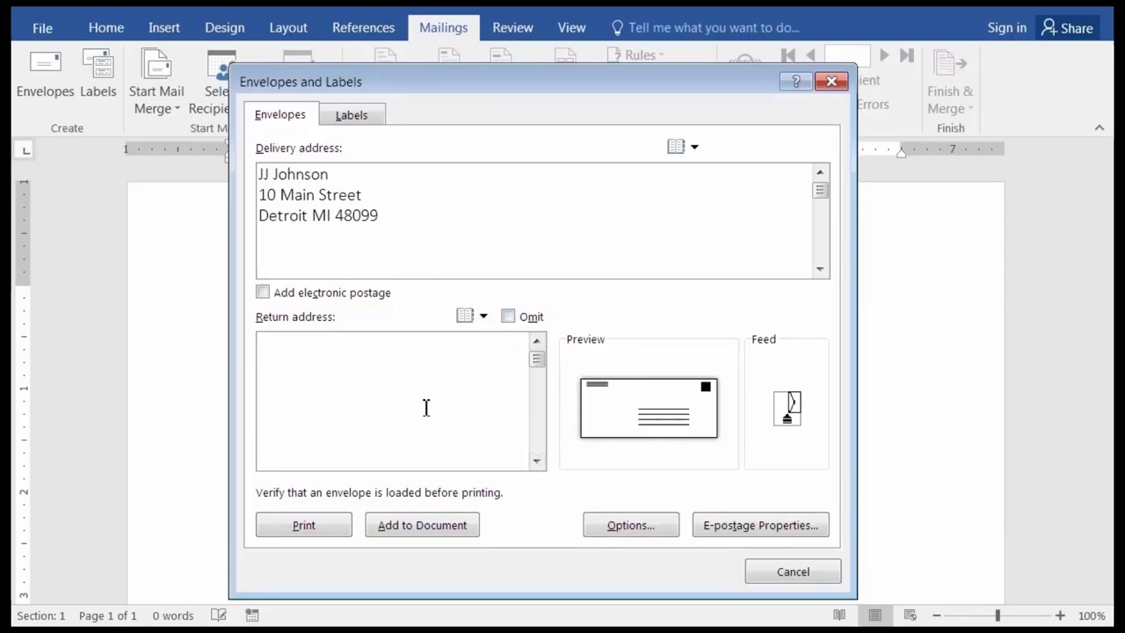
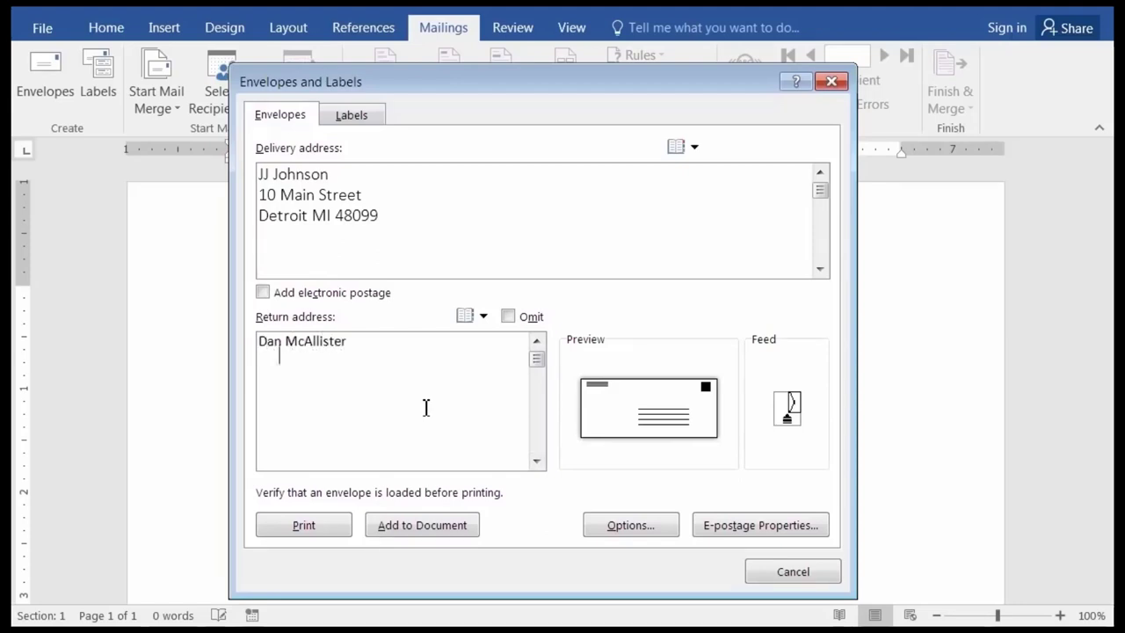
Enter the sender's name, street, and city/state/ZIP as three lines in the Return address box.
key("Return")
type("123")
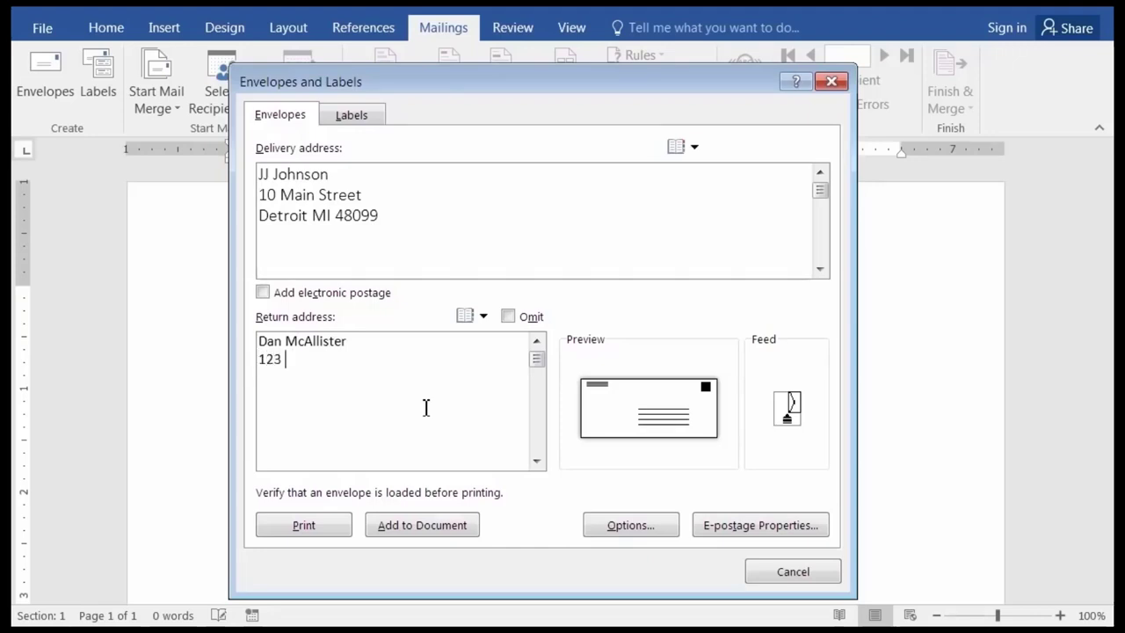
type(" Elm Street")
key("Return")
type("Bakersfield ")
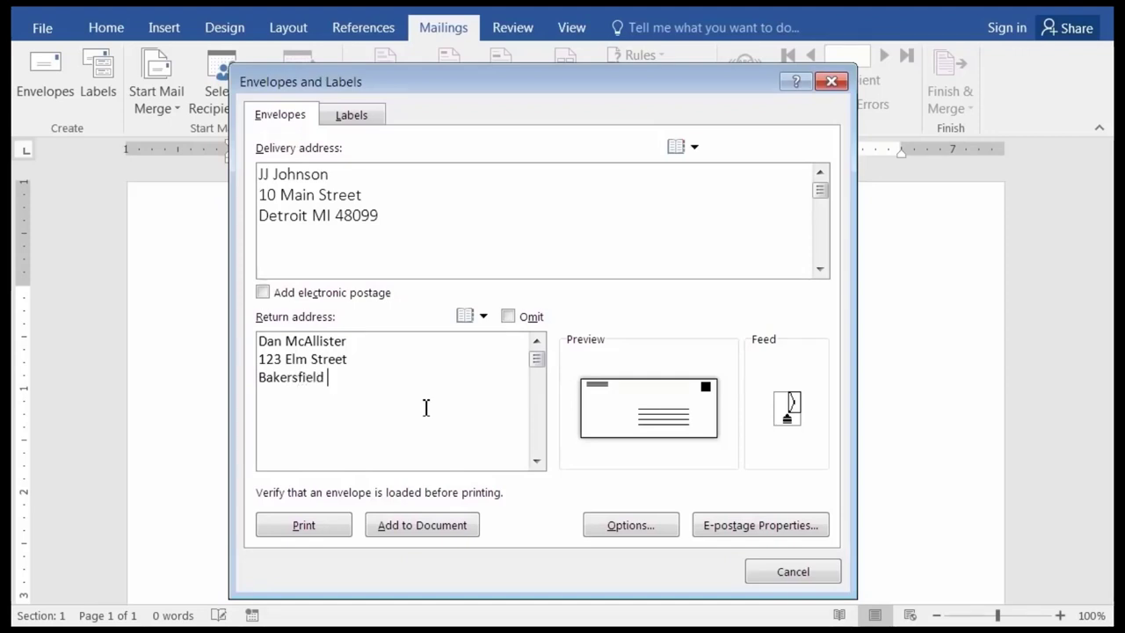
type("CA ")
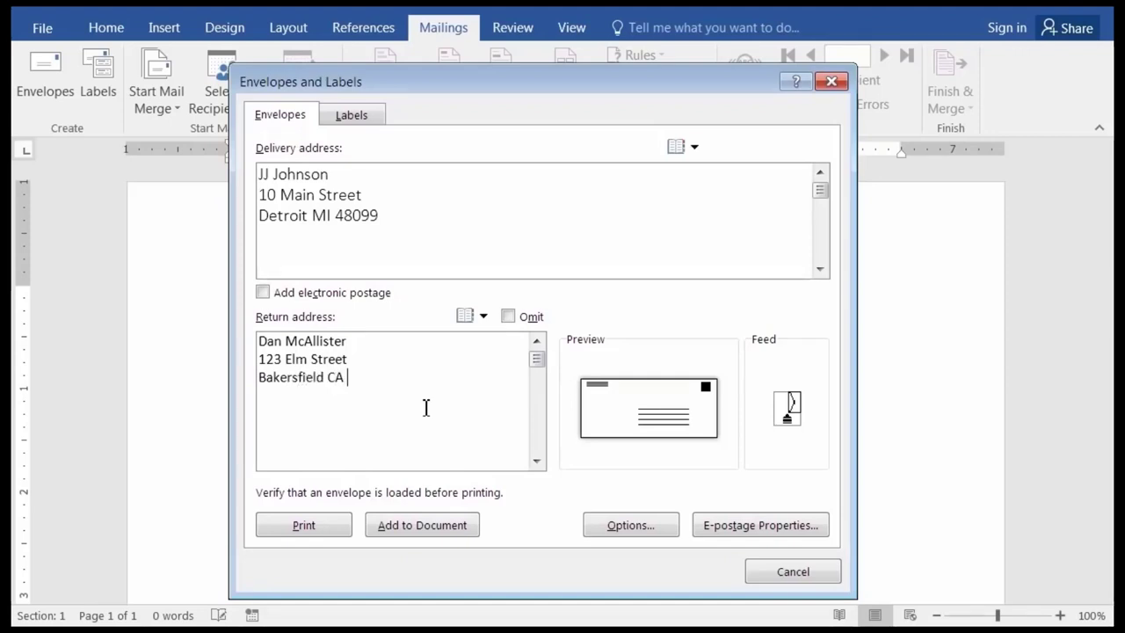
type("94333")
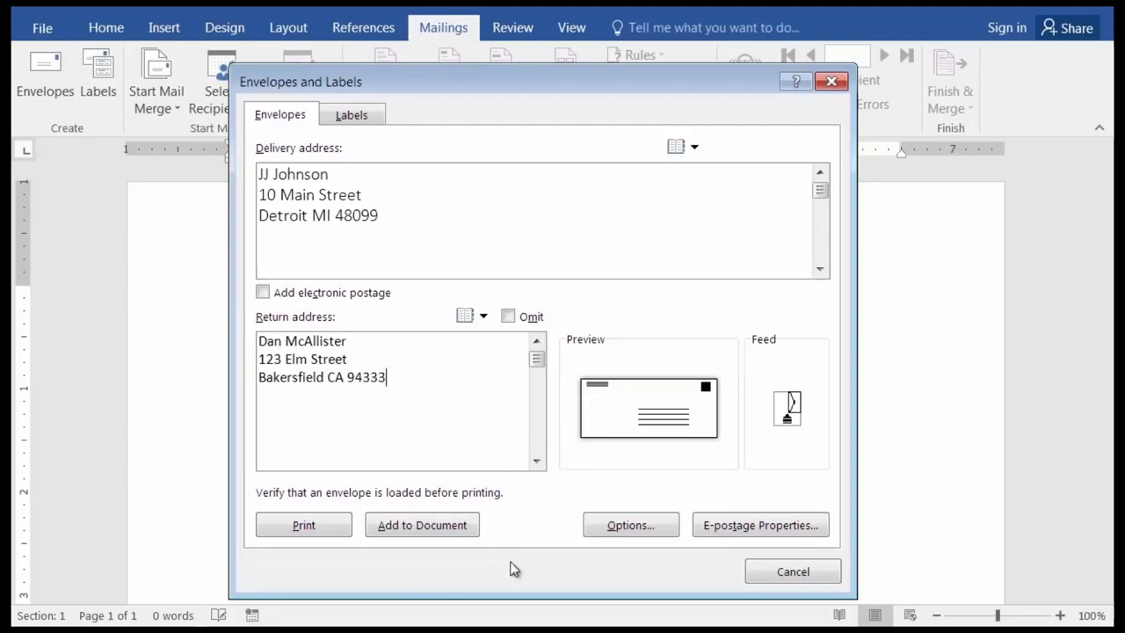
left_click(625, 531)
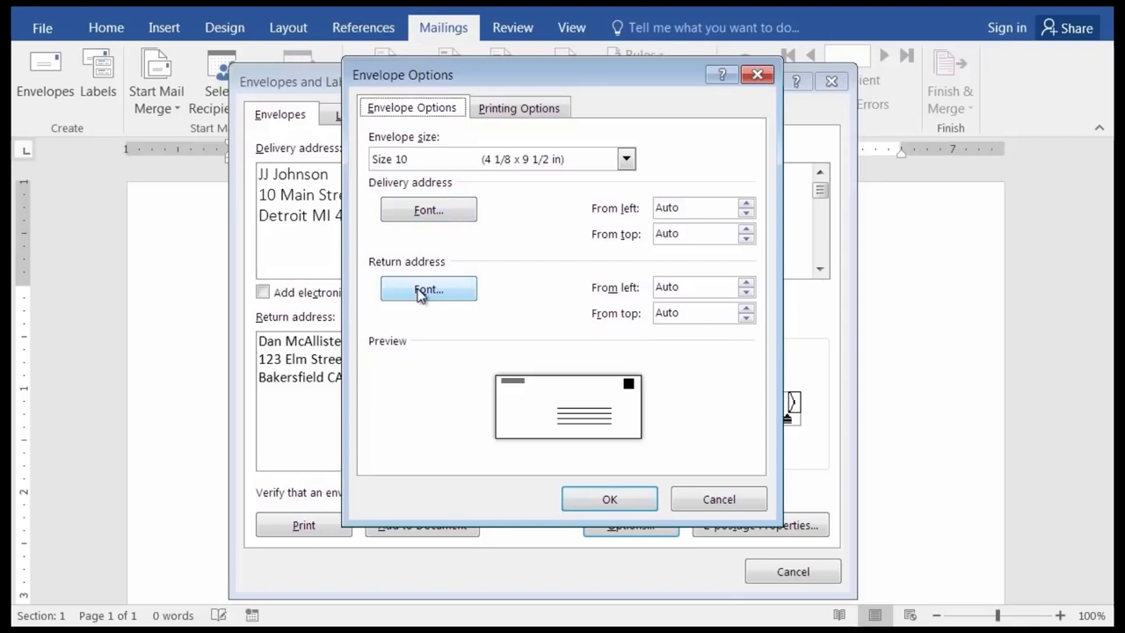
left_click(422, 290)
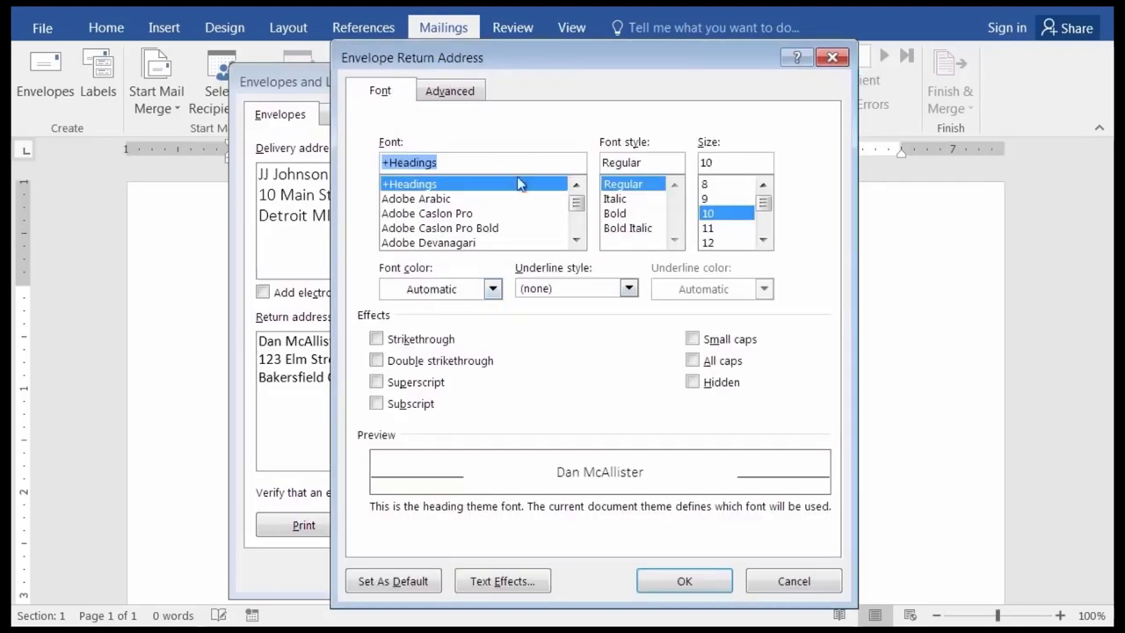
left_click(787, 582)
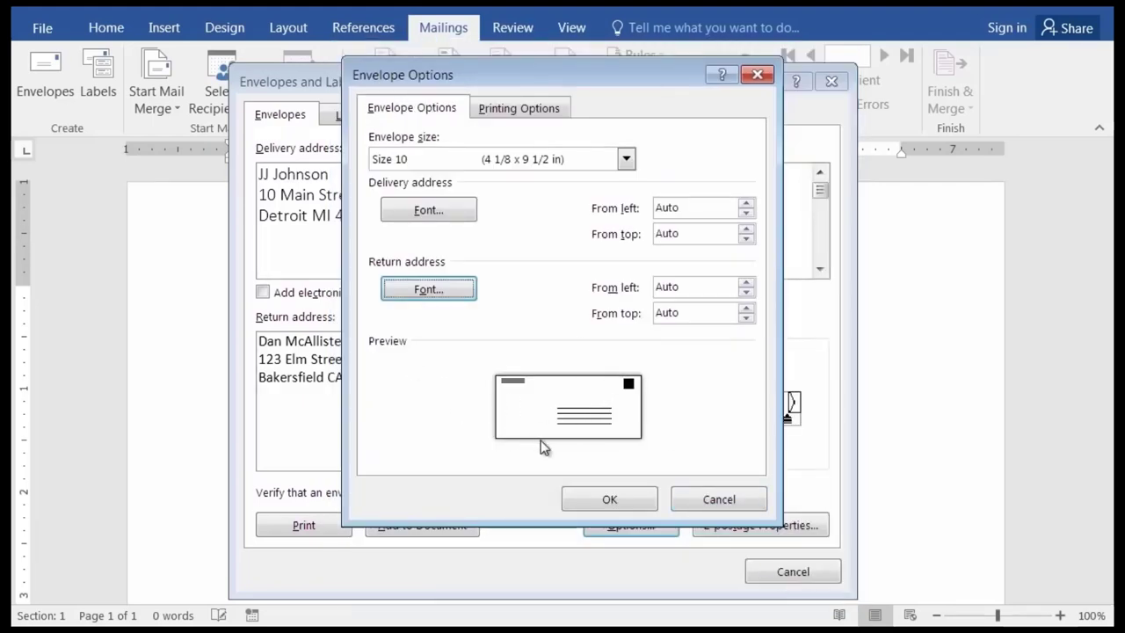
left_click(625, 501)
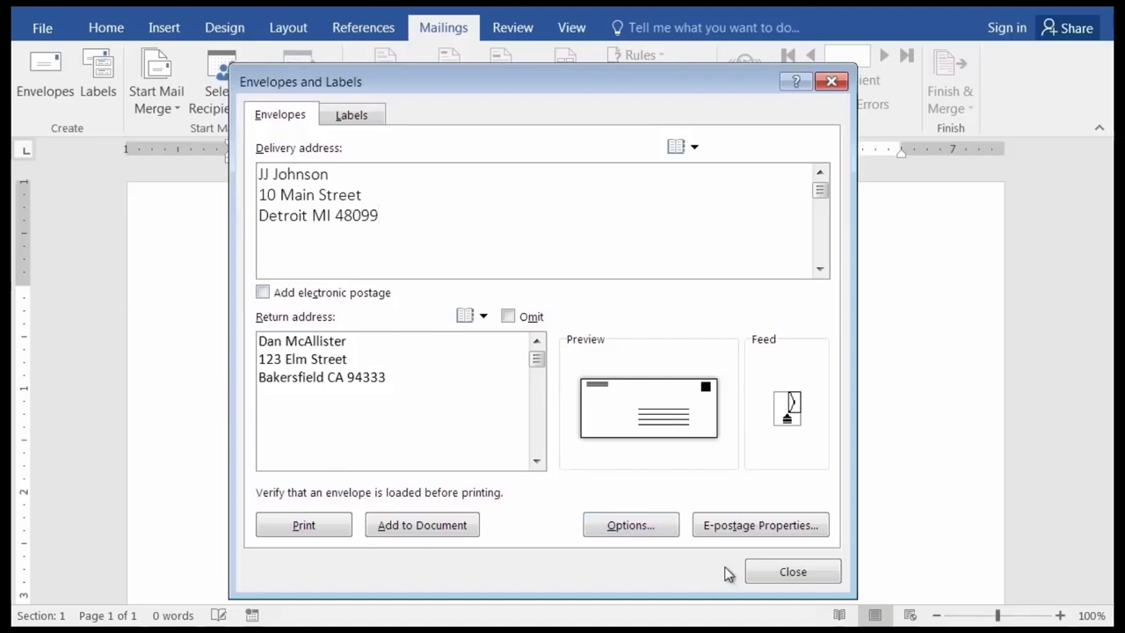
Close the Envelopes and Labels dialog to get back to the blank document.
left_click(785, 574)
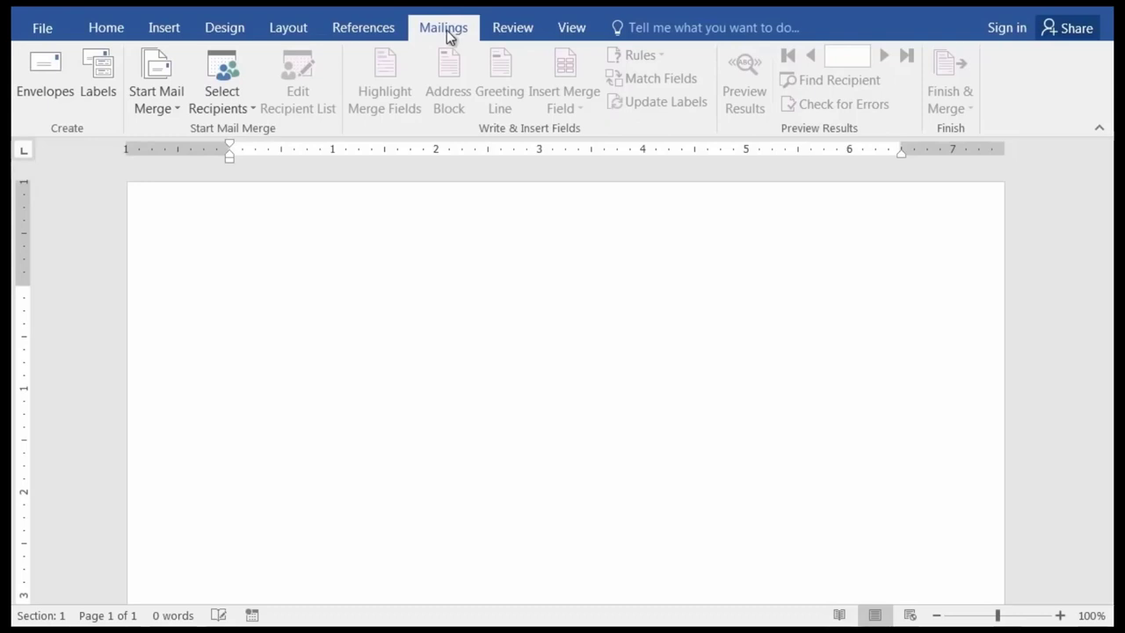
left_click(102, 68)
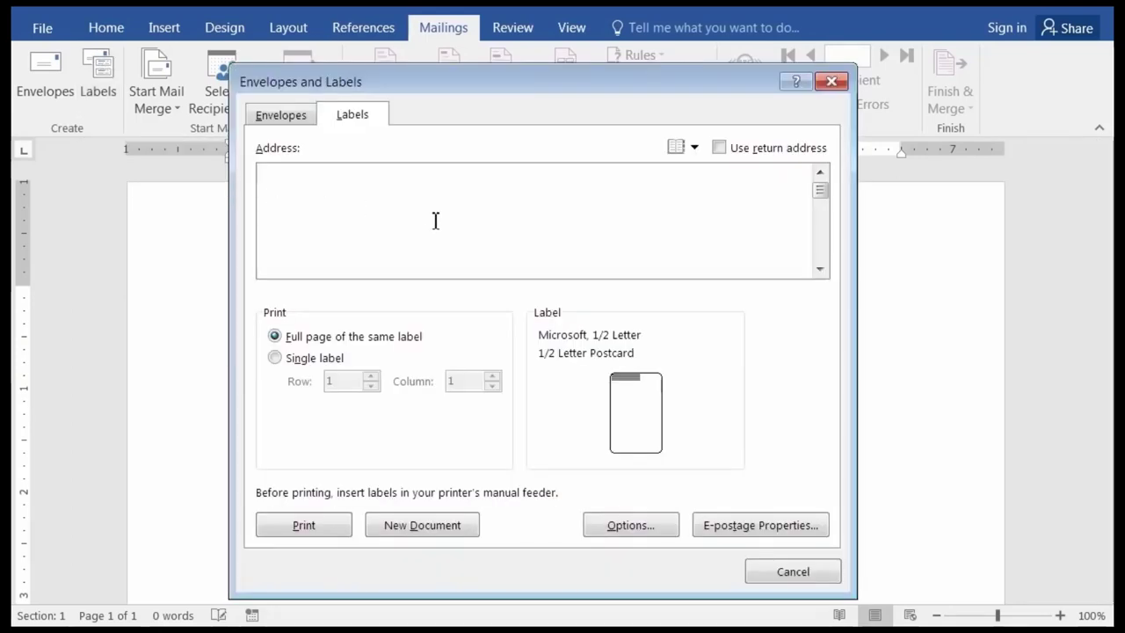
left_click(299, 120)
left_click(358, 115)
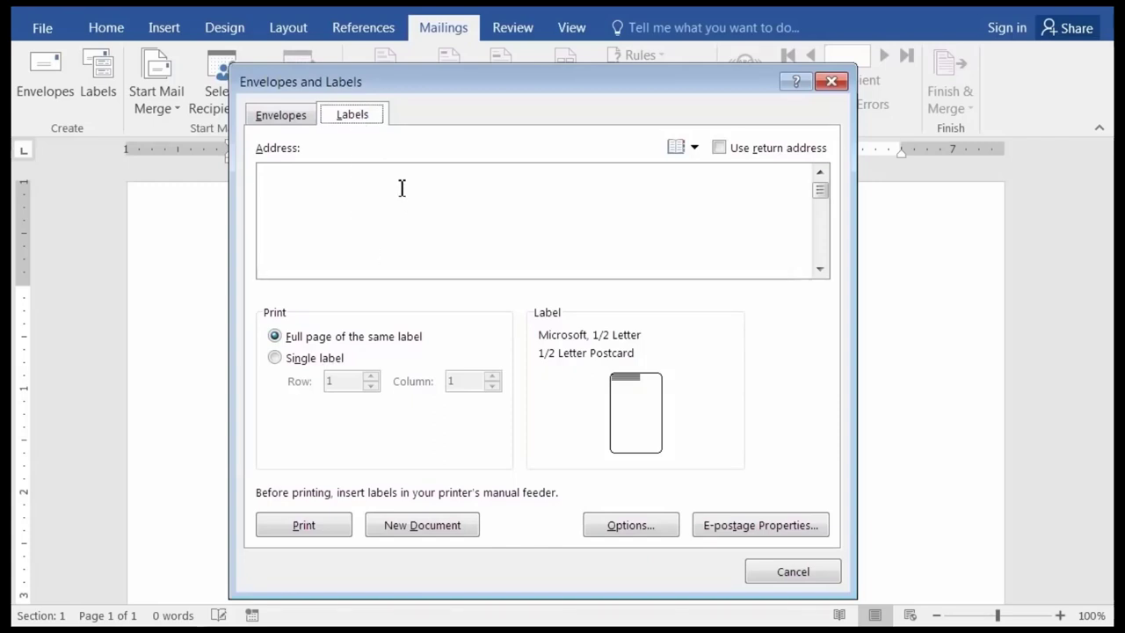
left_click(309, 180)
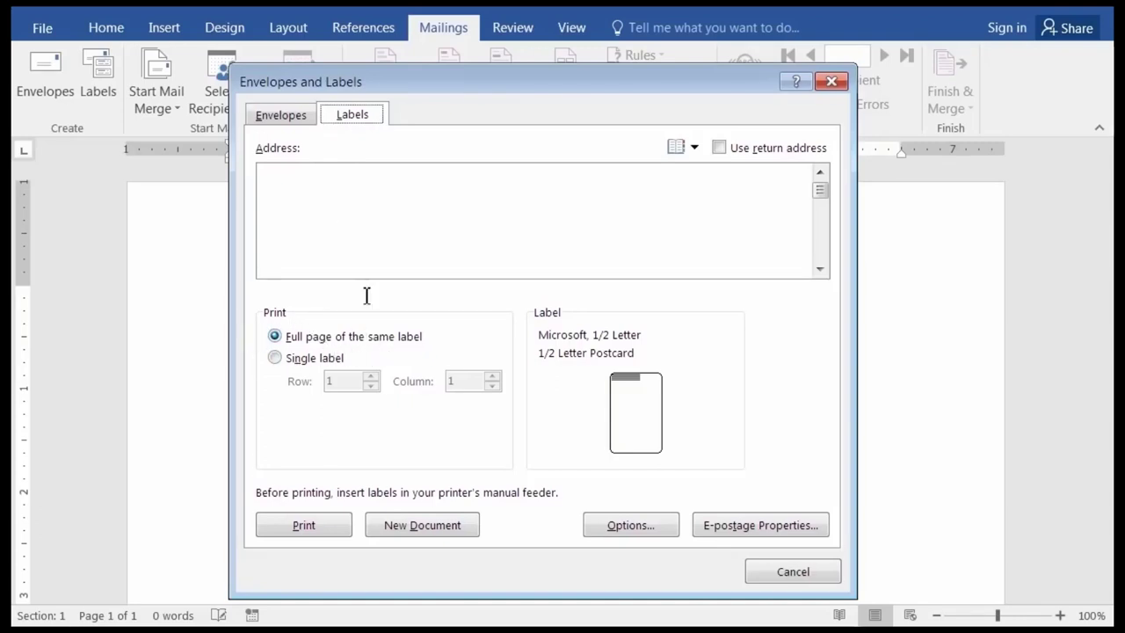
Type the label address as name, street, then city/state/ZIP, moving the city onto its own line.
left_click(328, 176)
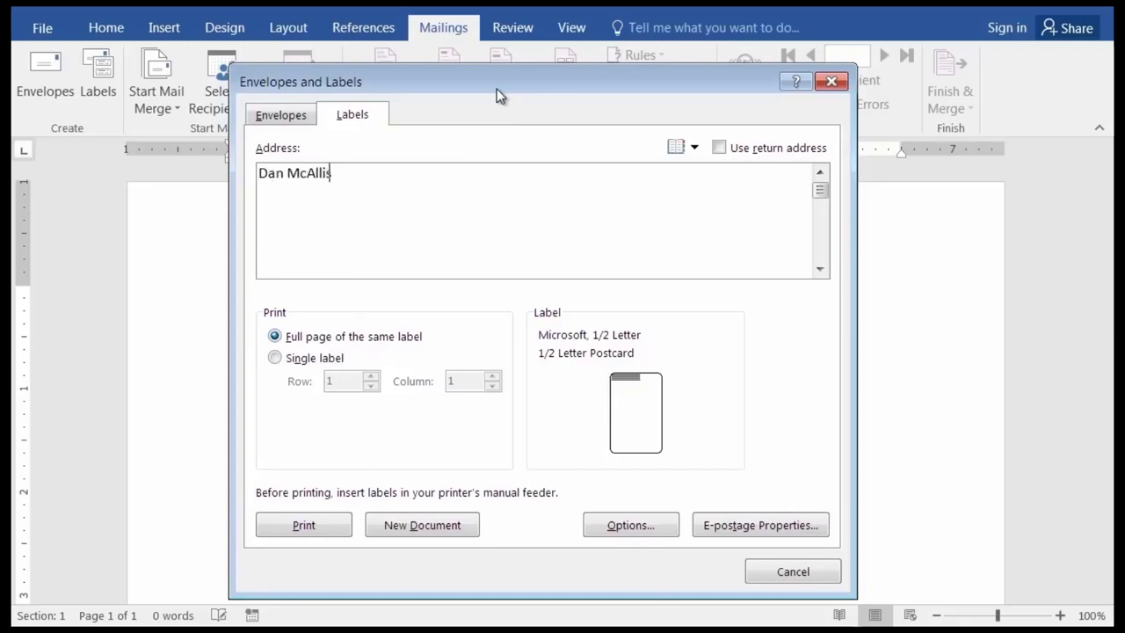
key("Return")
type("123 E")
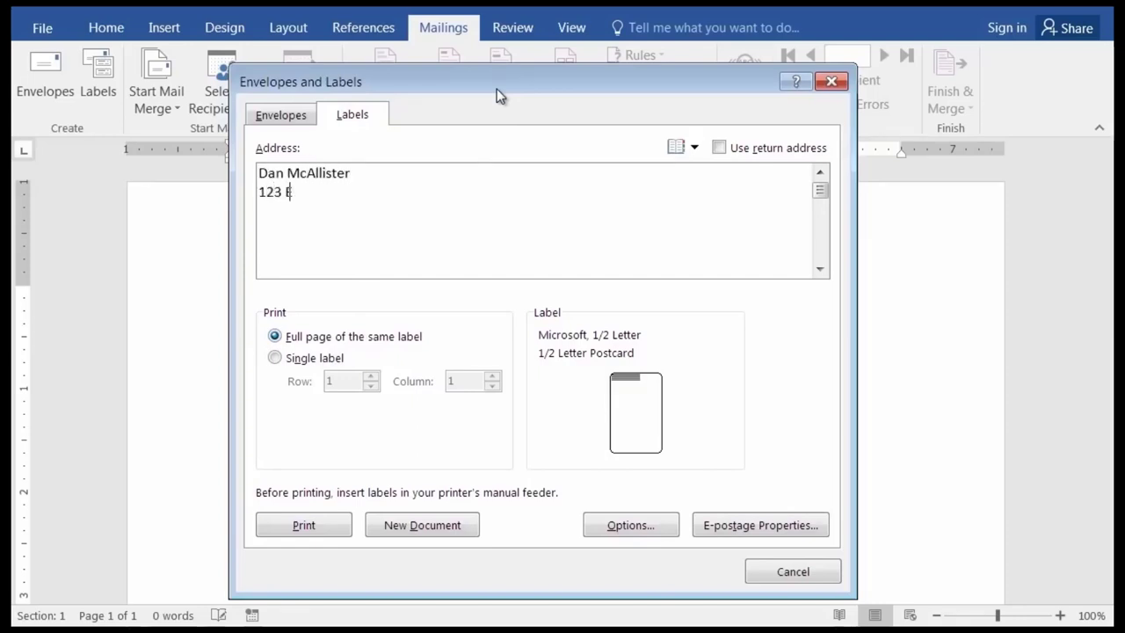
type("lm Street, Bakersfield")
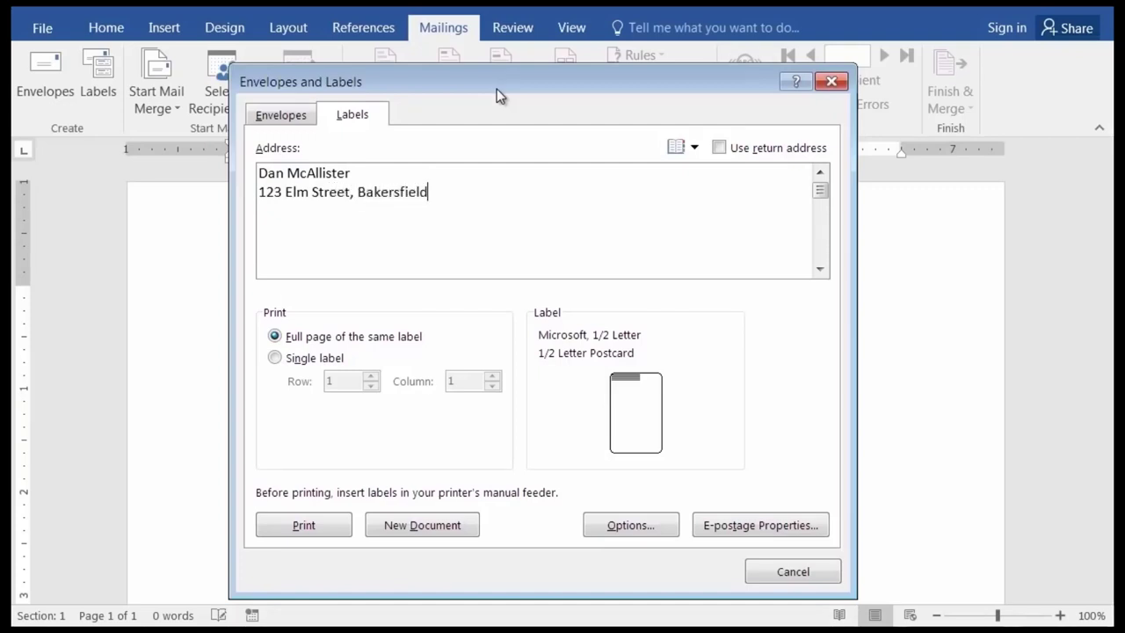
type(", CA 94333")
left_click(359, 194)
key("BackSpace")
key("BackSpace")
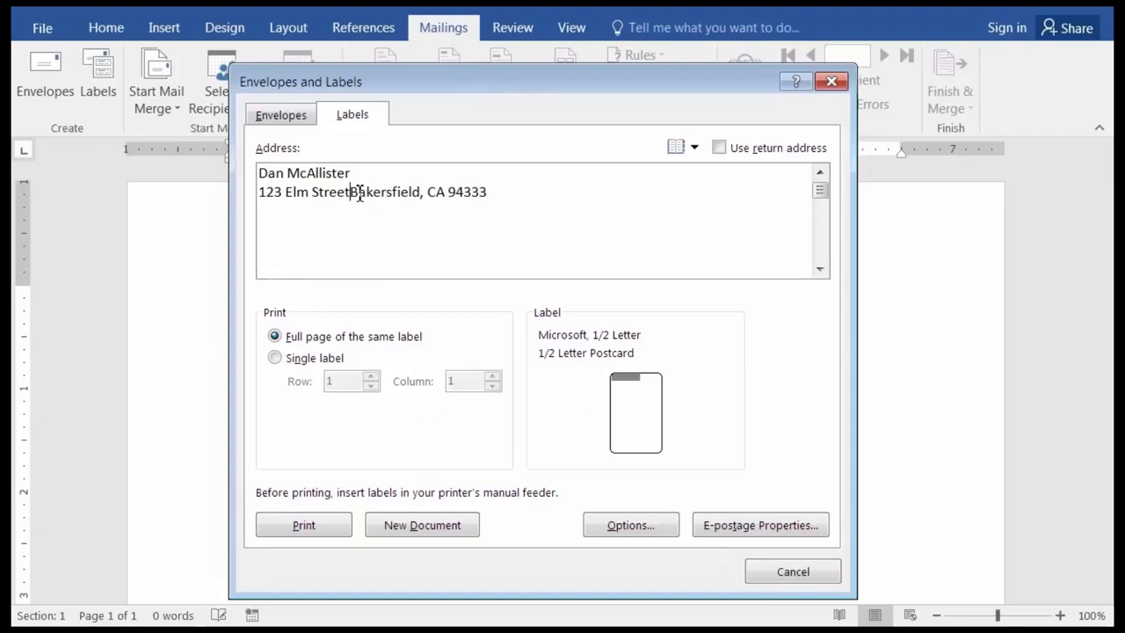
key("Return")
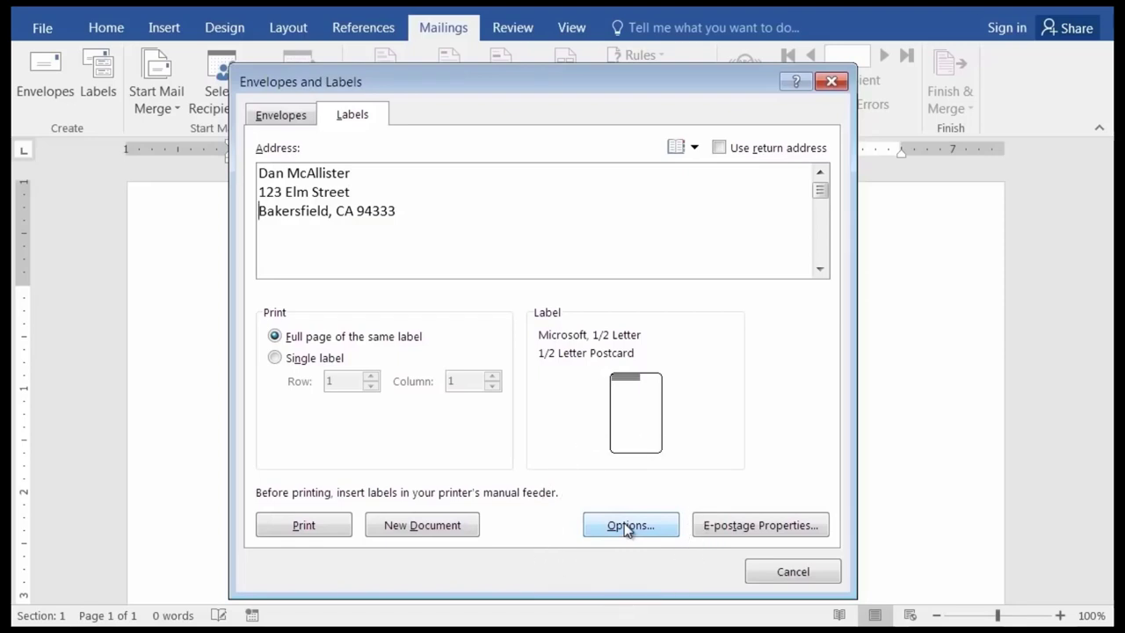
Open Label Options from the Labels page of Envelopes and Labels.
left_click(627, 526)
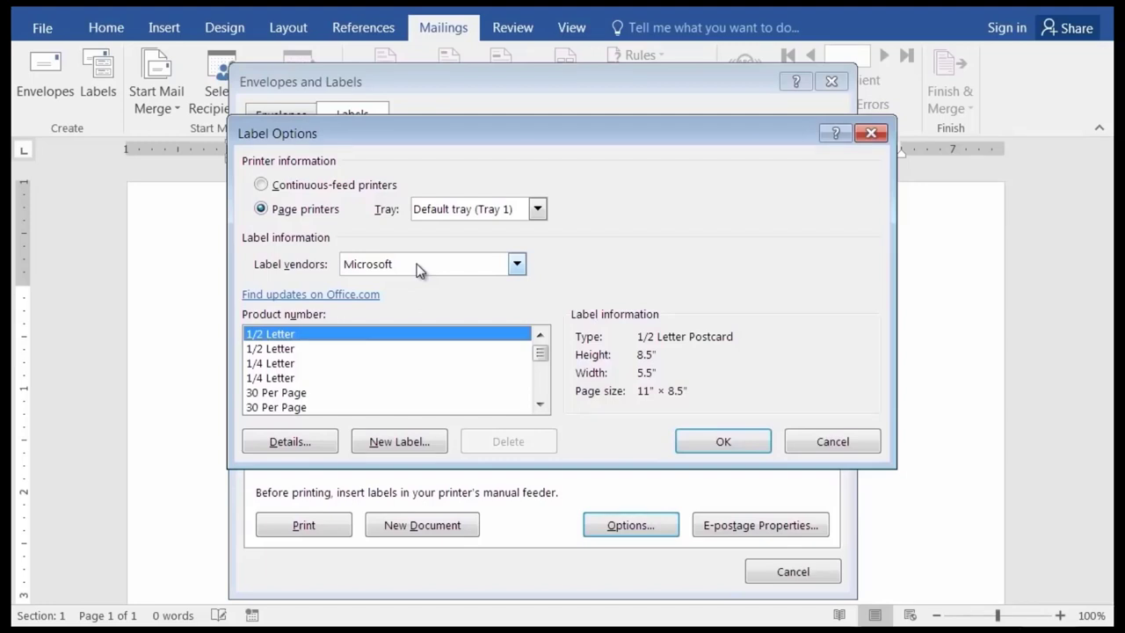
Choose Avery US Letter as the label vendor.
left_click(517, 266)
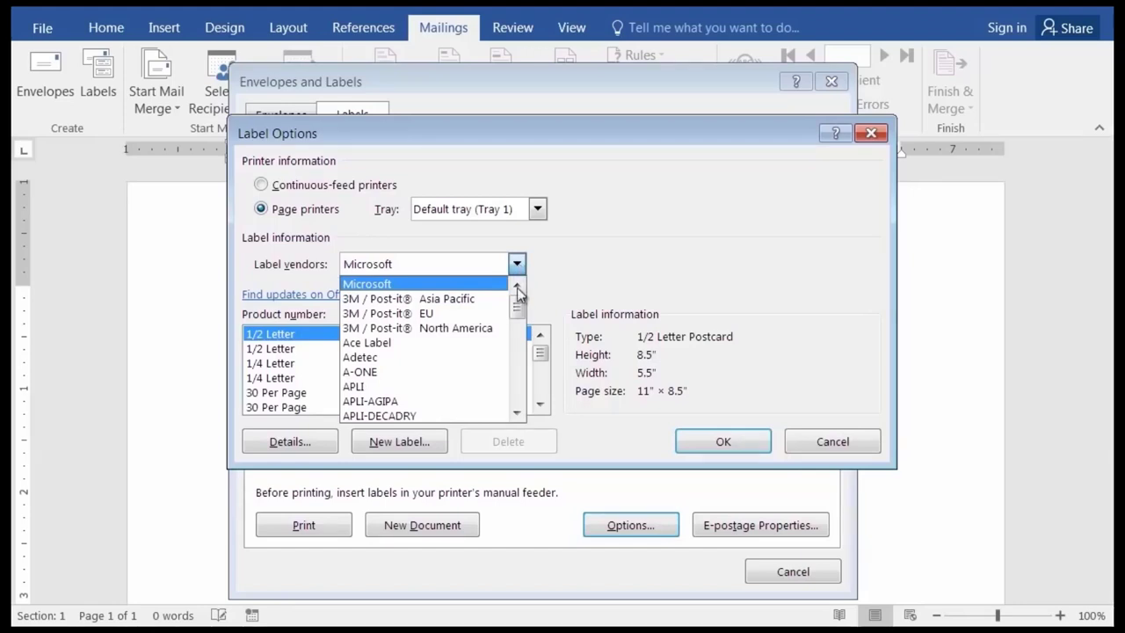
left_click(517, 414)
left_click(517, 414)
left_click(517, 414)
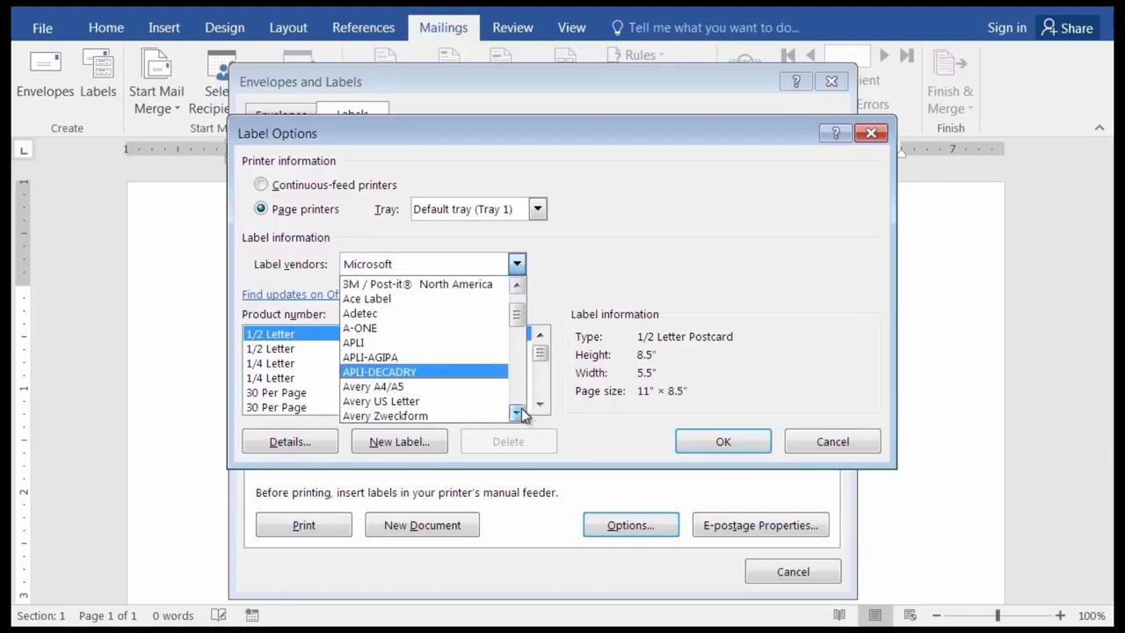
left_click(517, 414)
left_click(517, 415)
left_click(517, 414)
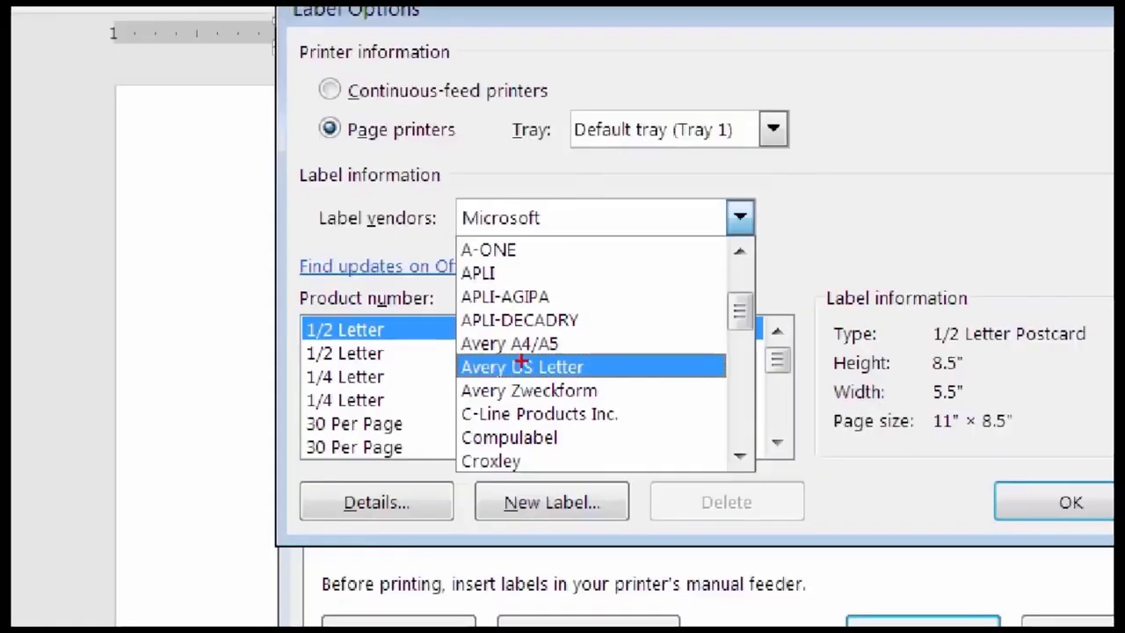
left_click(521, 366)
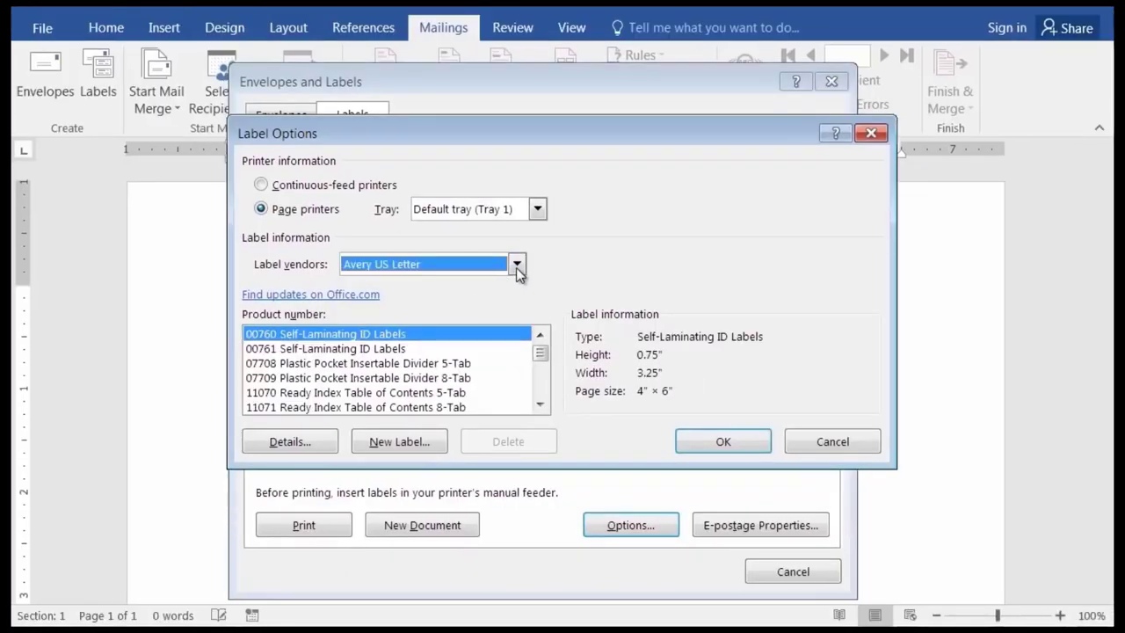
Jump the Avery product list to the 5000 series, landing on 5026 Extra Large Filing Labels.
left_click_drag(542, 354, 540, 338)
left_click(539, 390)
scroll(540, 389, "down", 6)
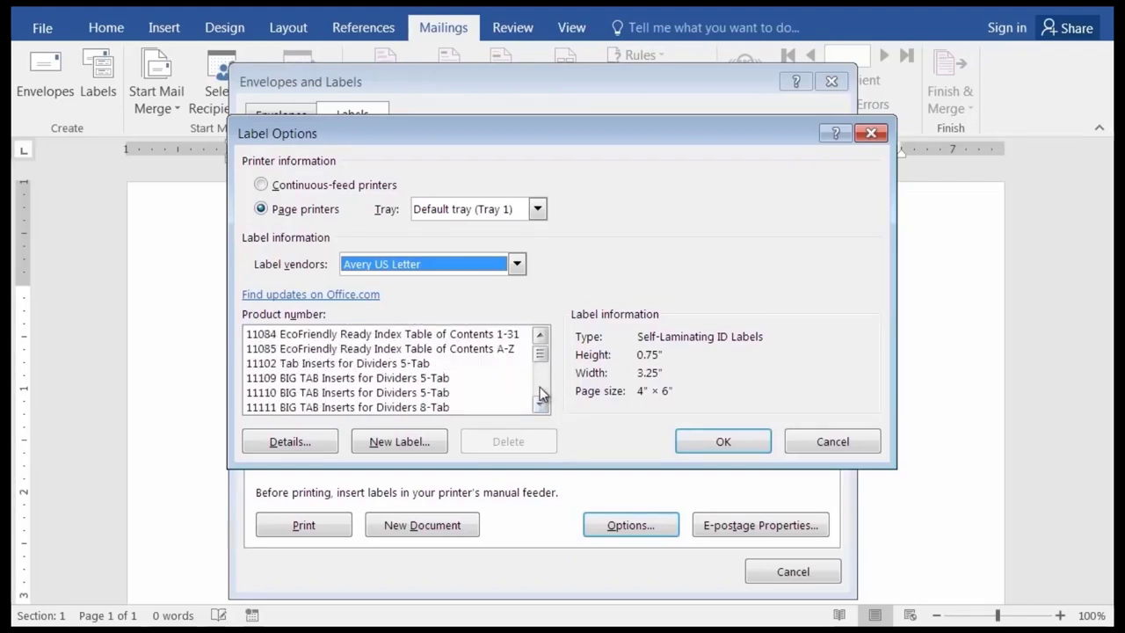
scroll(542, 395, "down", 10)
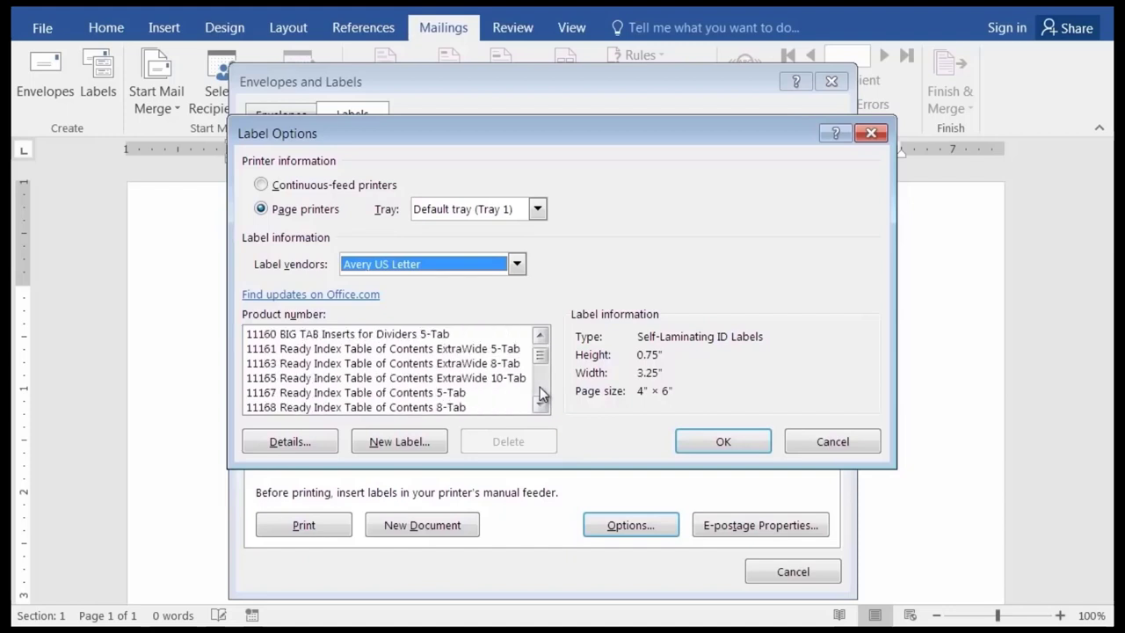
scroll(541, 394, "down", 10)
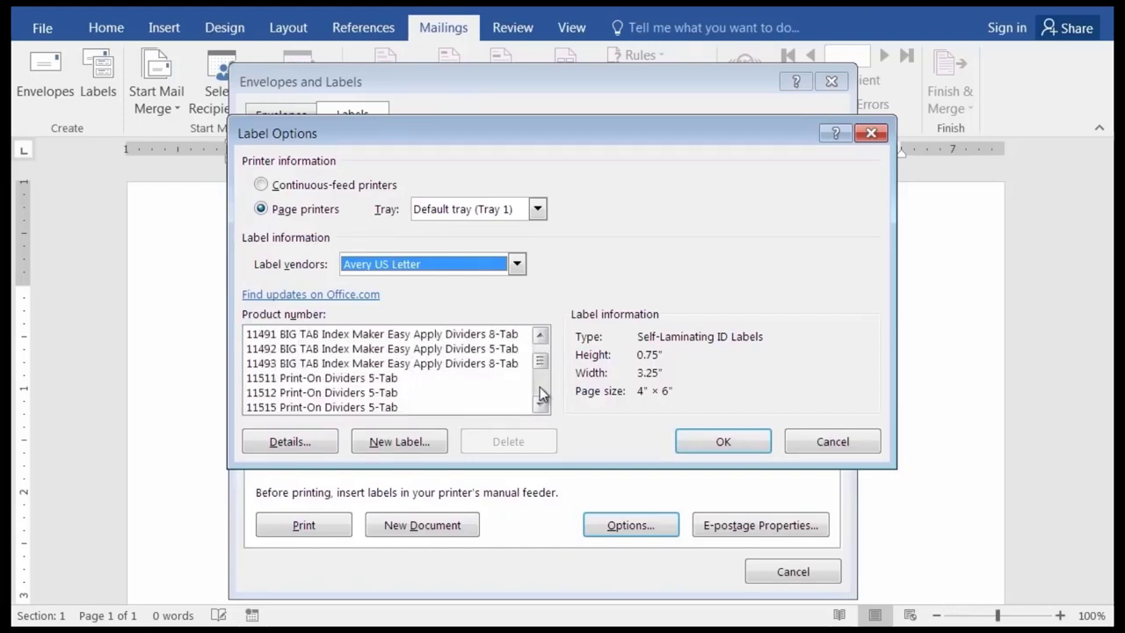
scroll(542, 395, "down", 10)
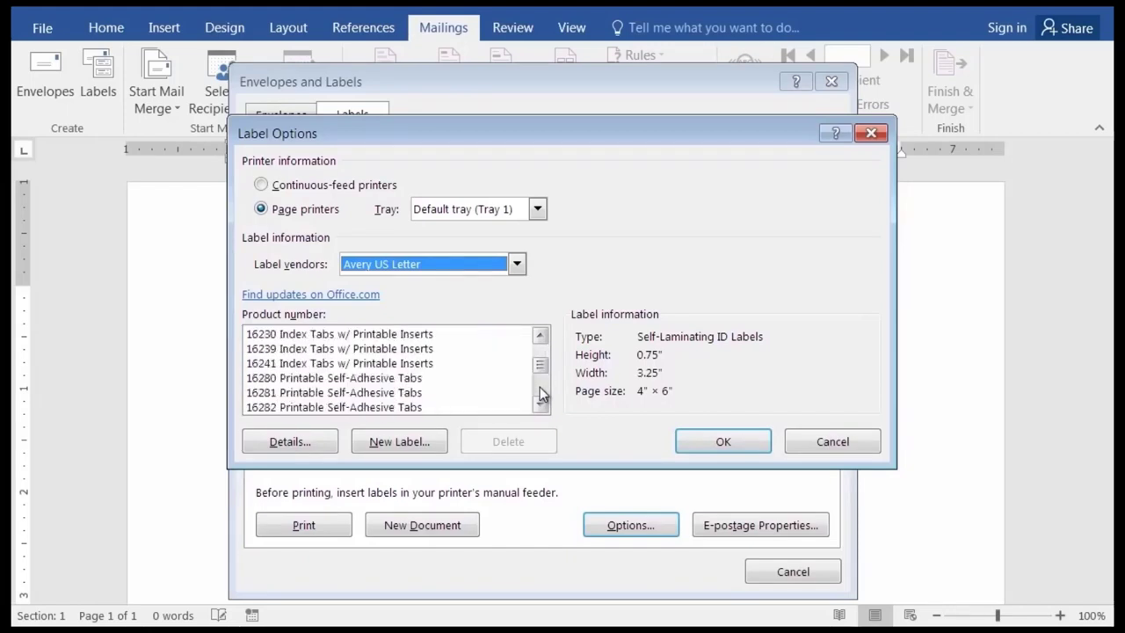
scroll(538, 388, "down", 3)
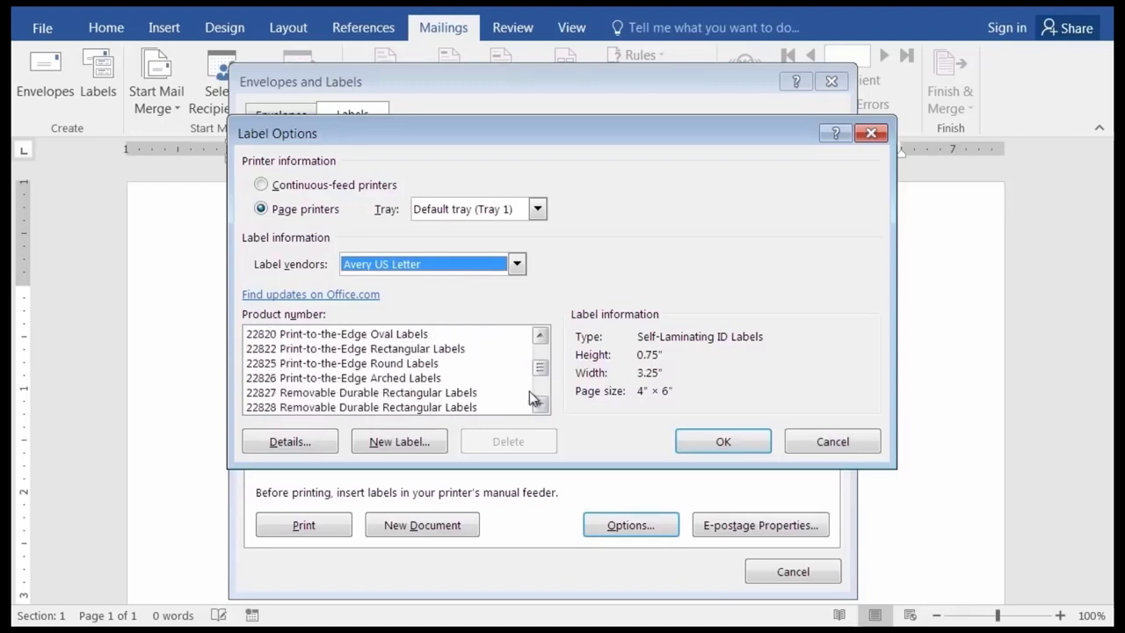
scroll(542, 350, "up", 5)
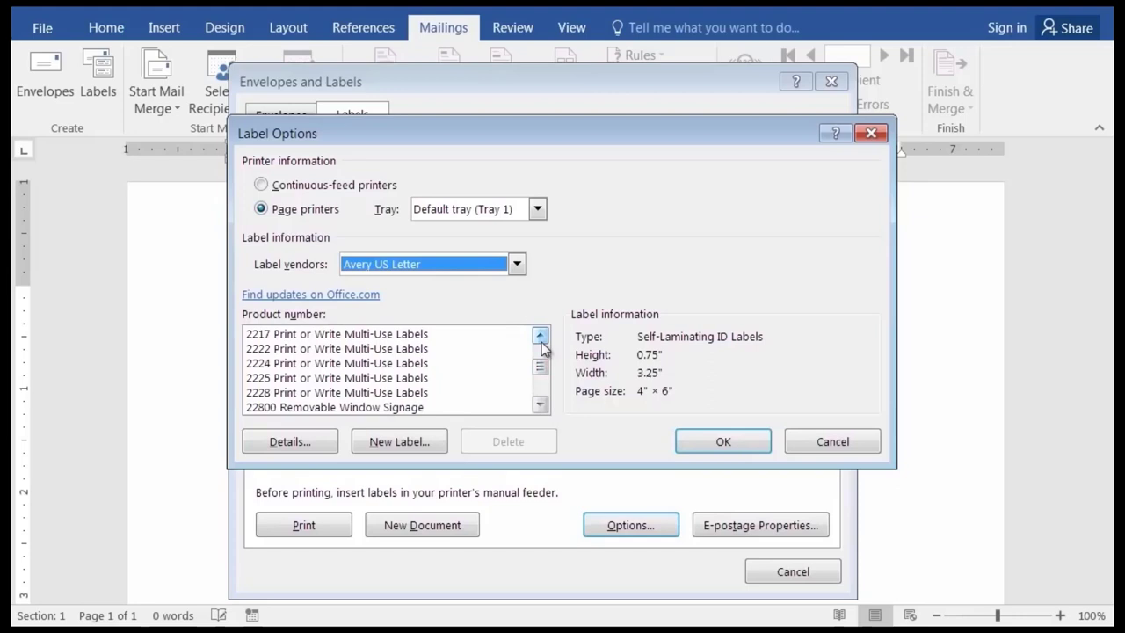
scroll(542, 343, "up", 1)
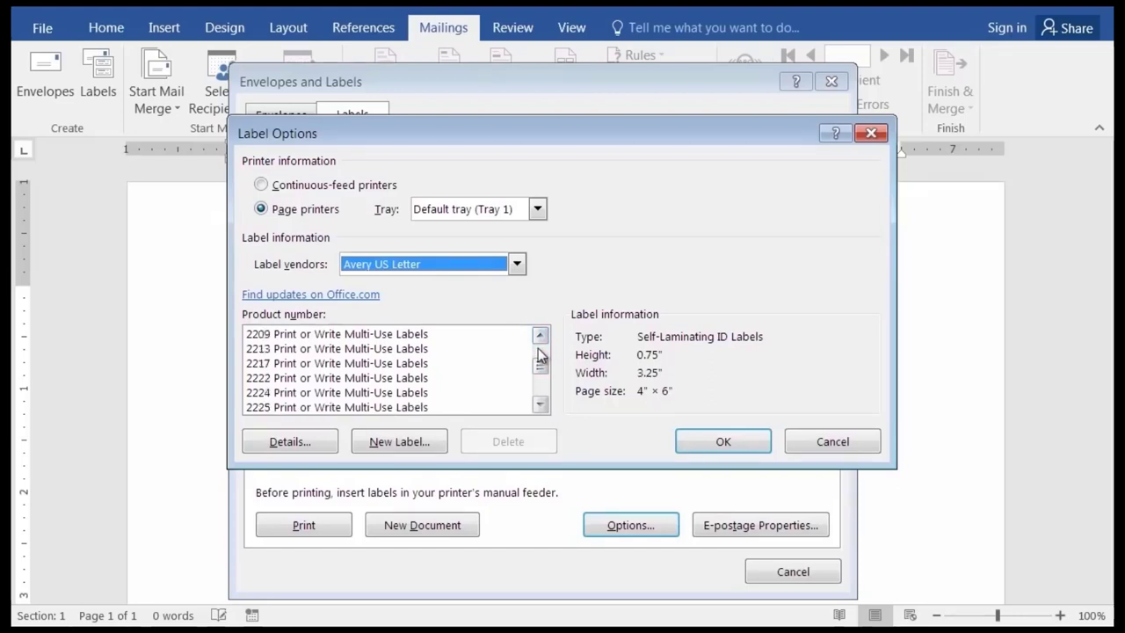
left_click(541, 339)
left_click(541, 338)
left_click(541, 338)
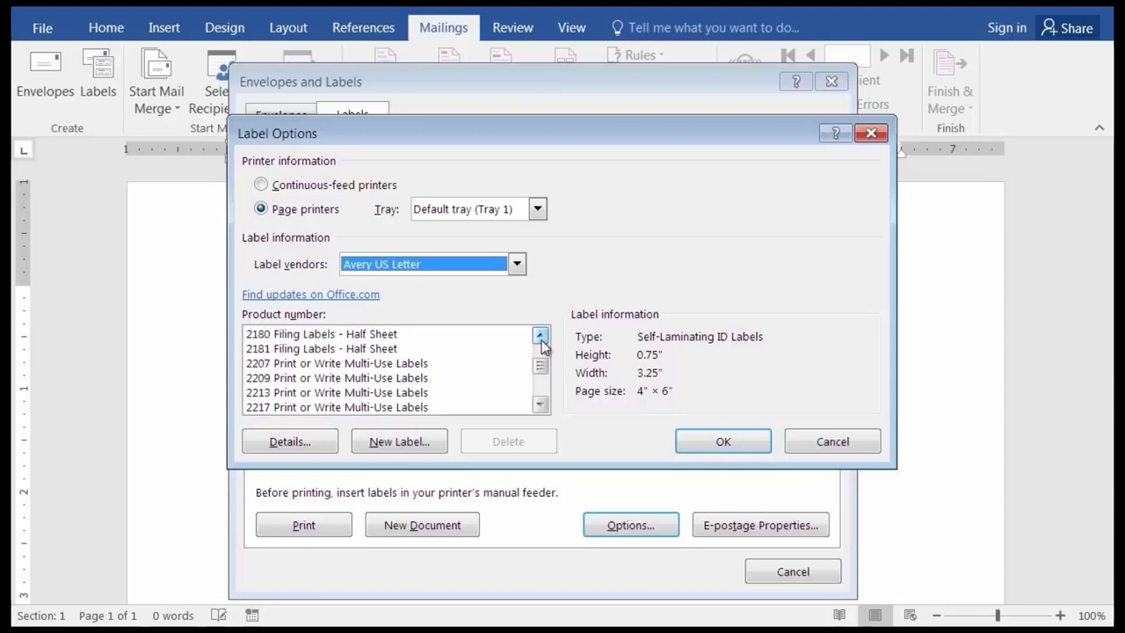
left_click(540, 339)
left_click(540, 338)
left_click(541, 339)
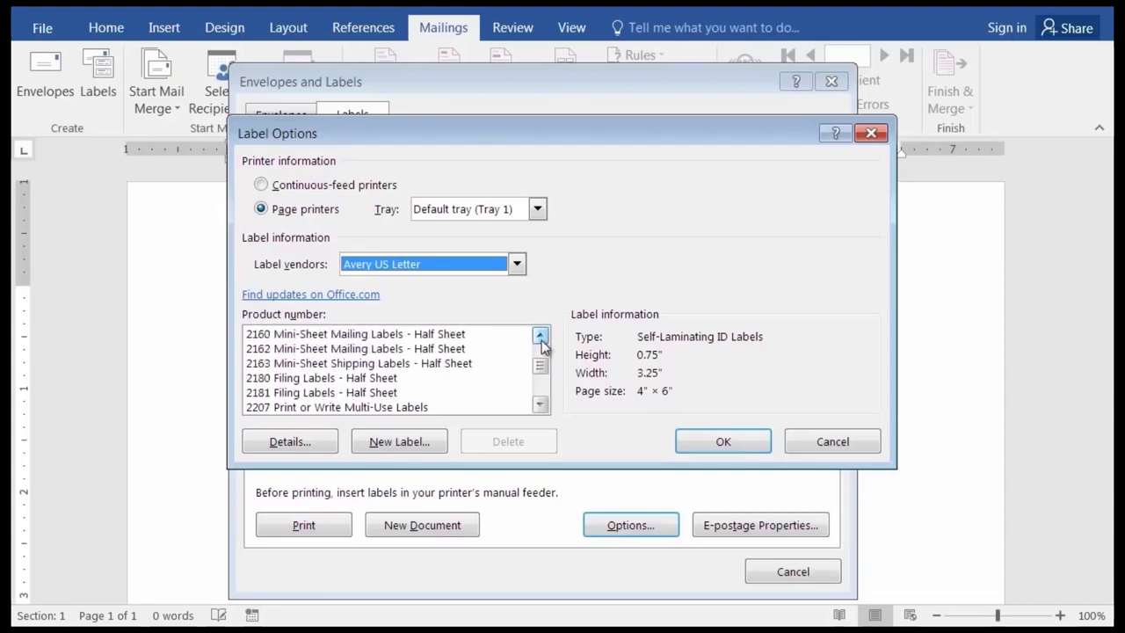
left_click(355, 336)
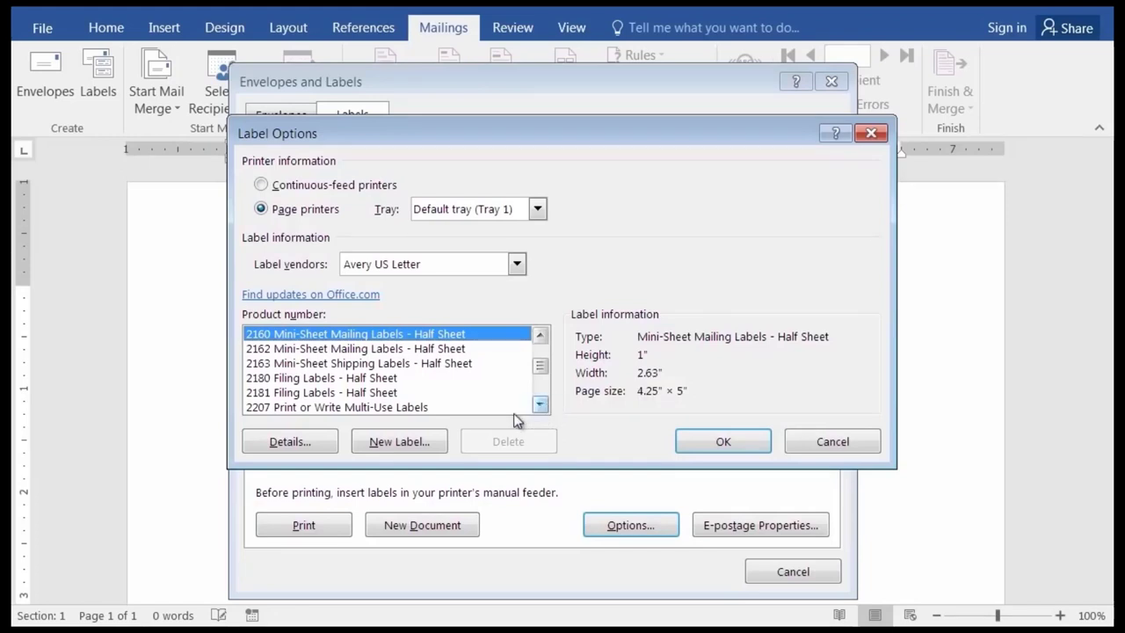
key("5")
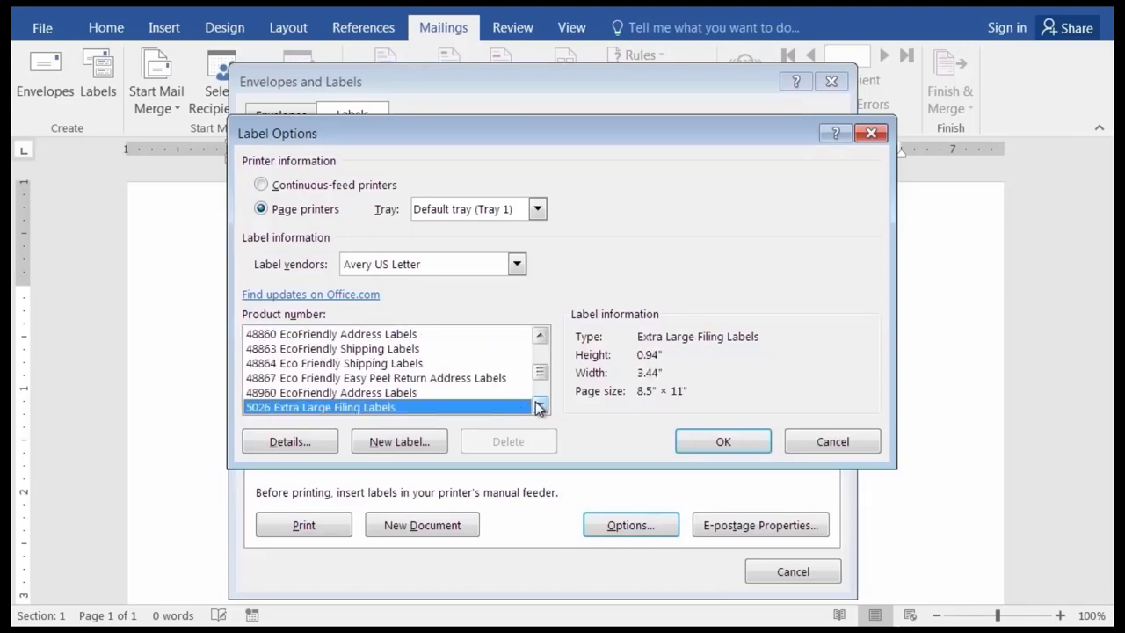
Scroll the Product number list down until the 5160 labels are visible.
left_click(540, 405)
left_click(540, 405)
double_click(540, 405)
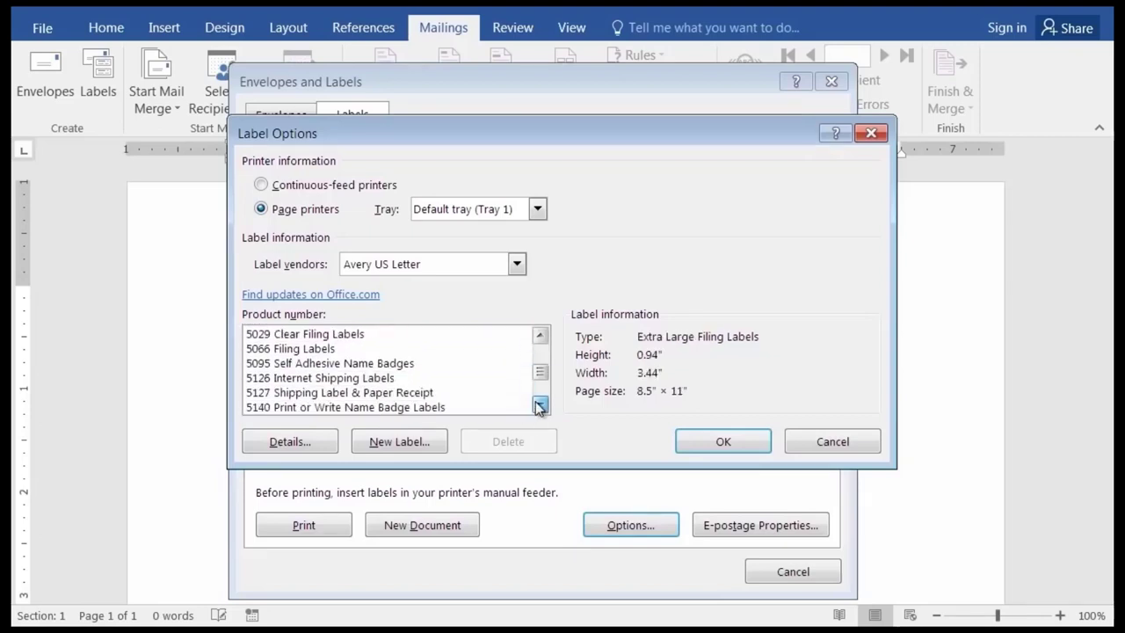
left_click(539, 404)
double_click(540, 405)
left_click(540, 404)
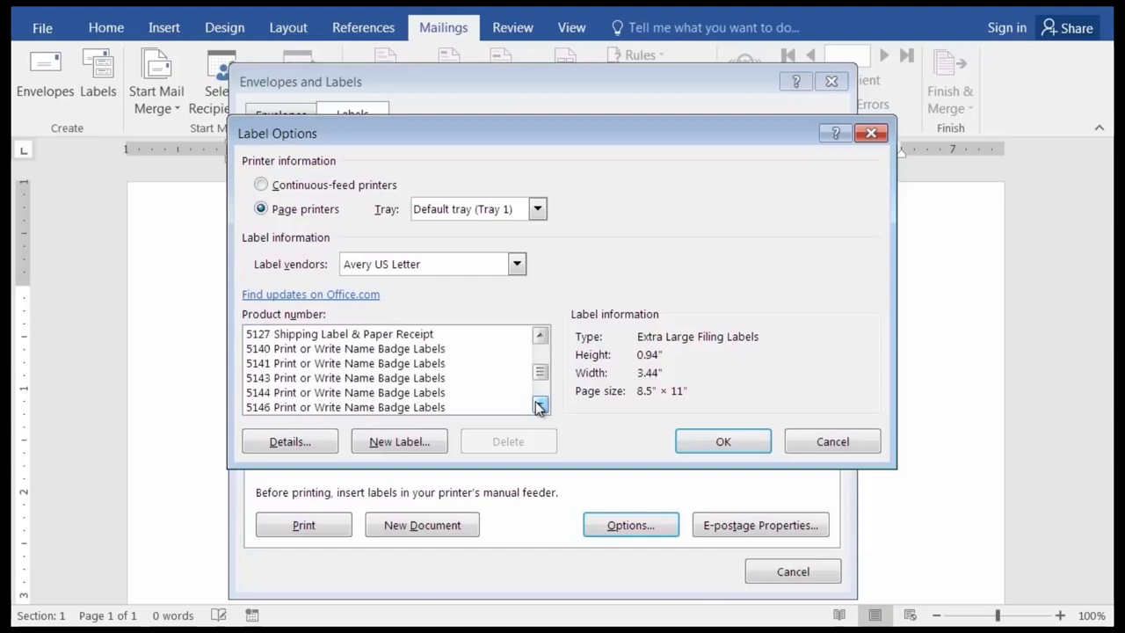
double_click(539, 404)
double_click(539, 404)
double_click(540, 404)
double_click(540, 404)
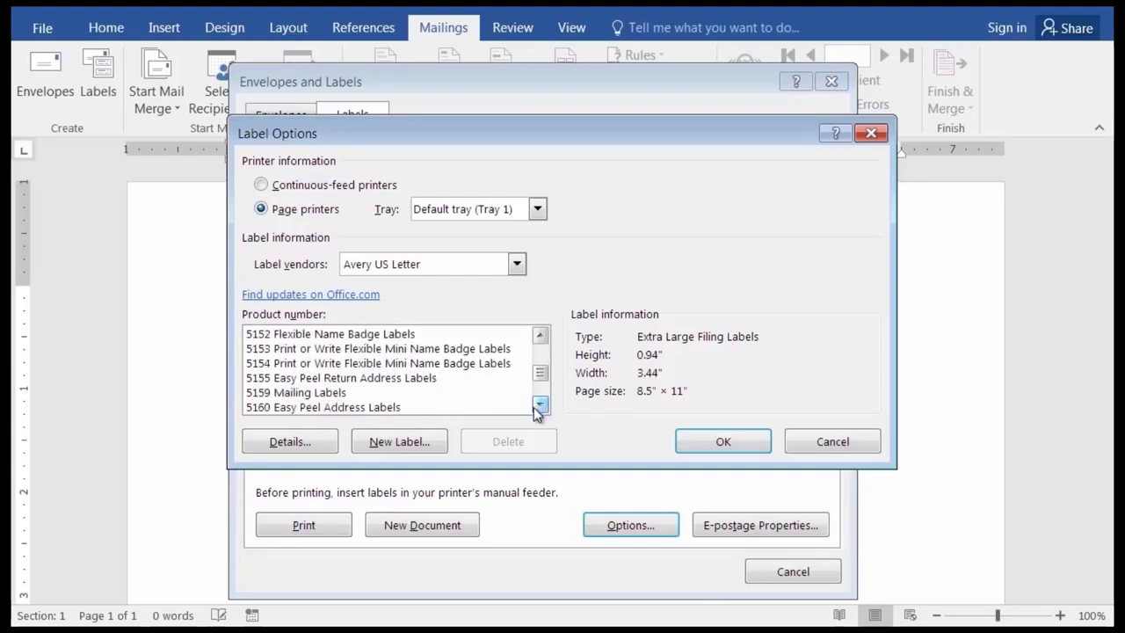
left_click(540, 404)
Select 5160 Easy Peel Address Labels and view its details: 1" × 2.63", 3 across, 10 down.
left_click(352, 384)
left_click(364, 393)
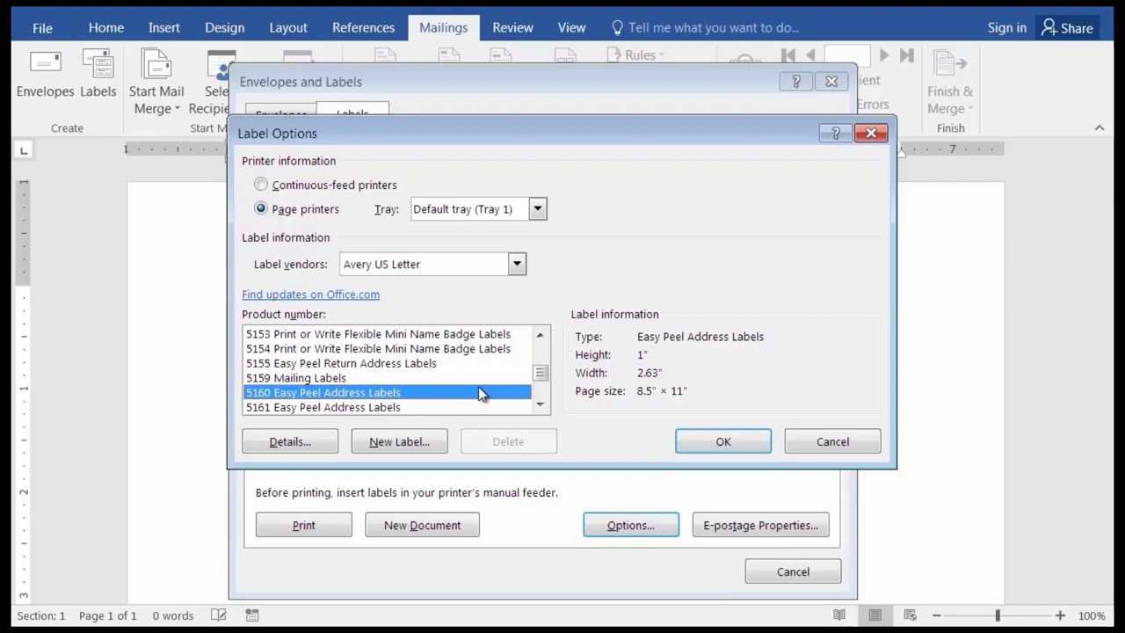
left_click(397, 442)
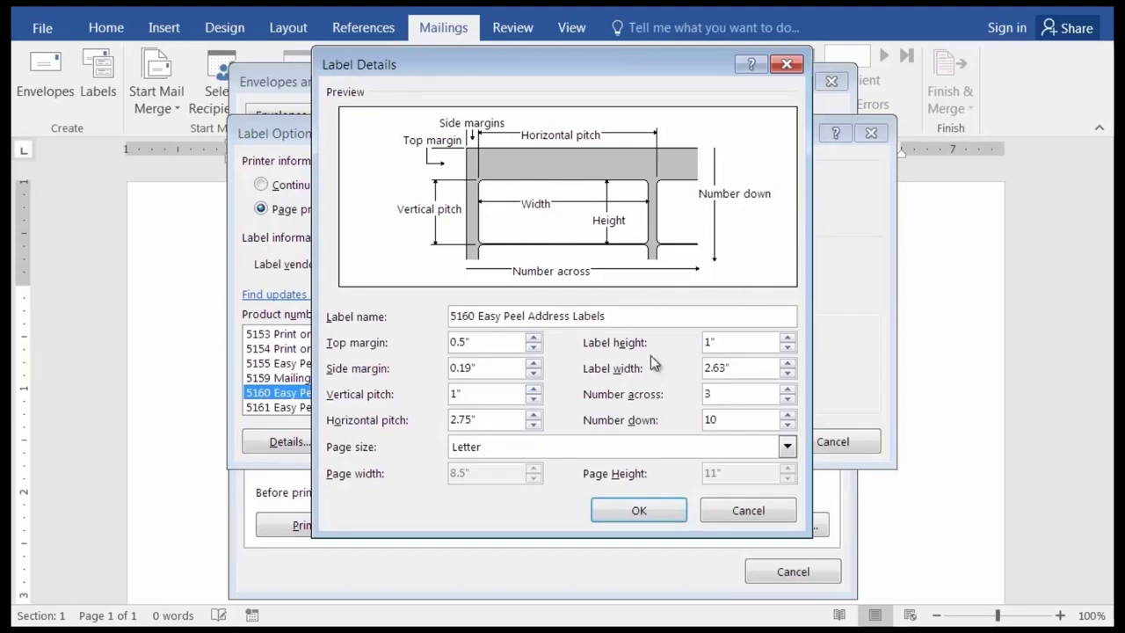
Confirm Avery 5160 and generate a new document with a full sheet of the address labels.
left_click(736, 507)
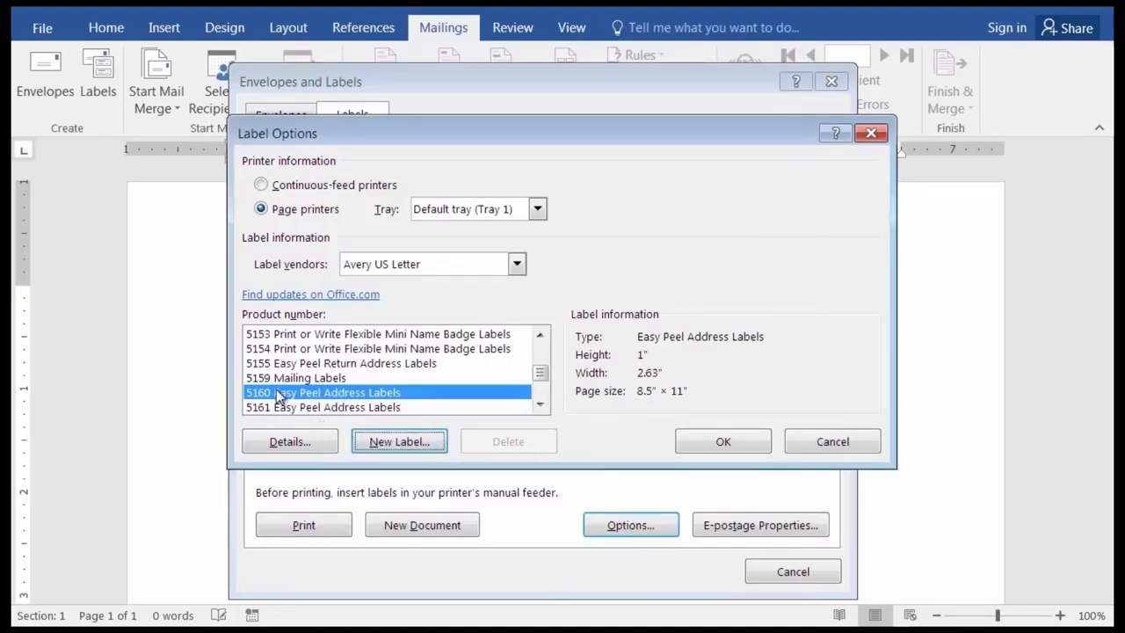
left_click(744, 441)
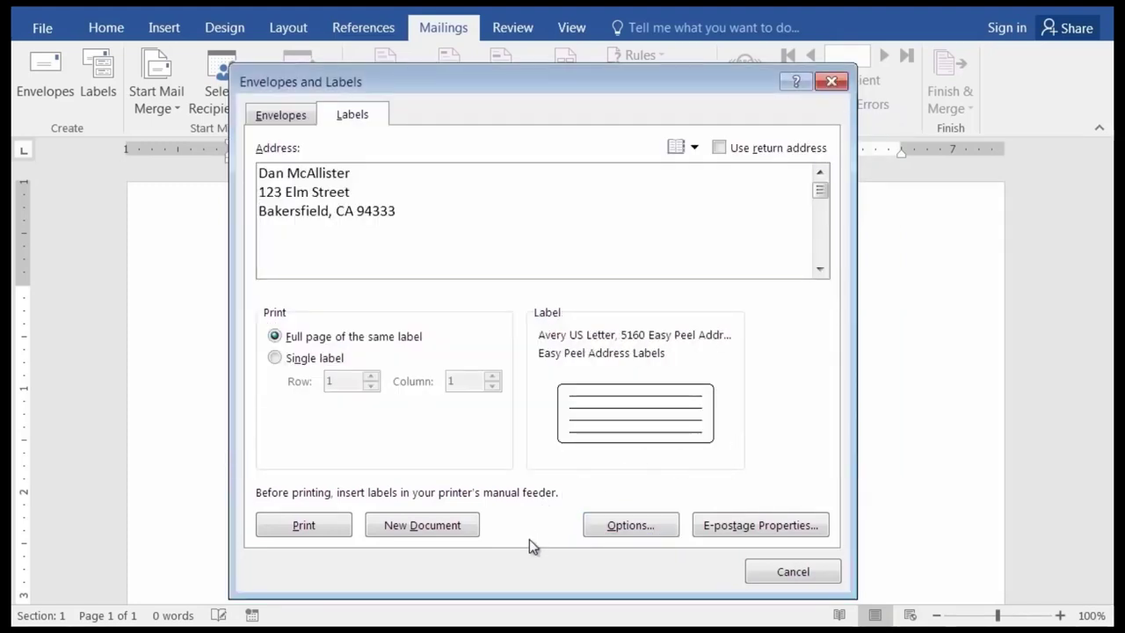
left_click(497, 211)
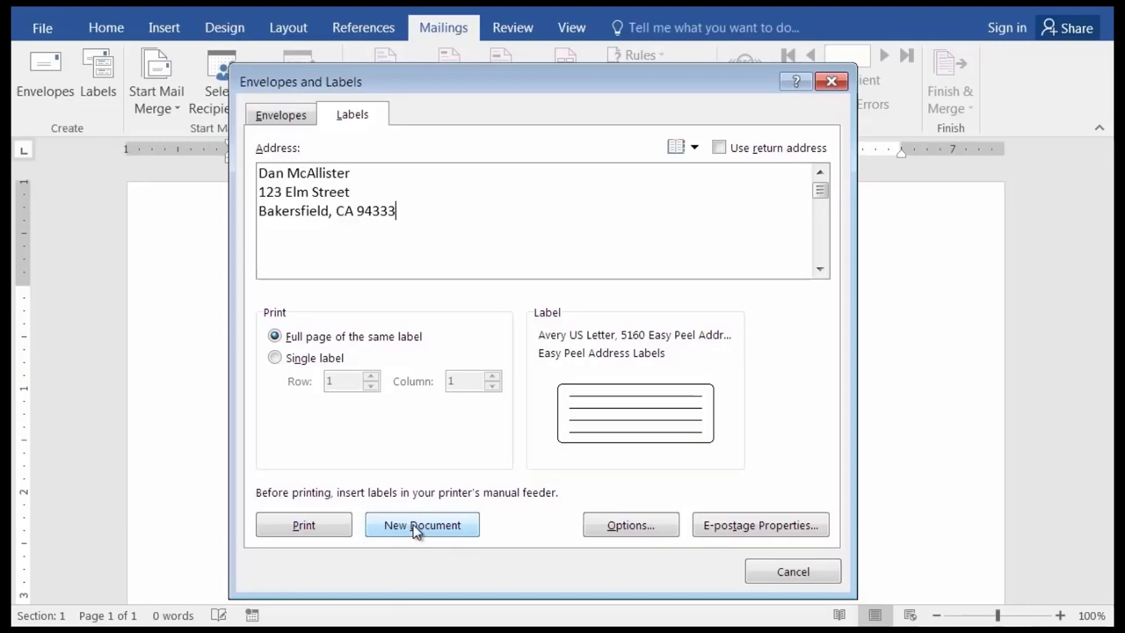
left_click(415, 528)
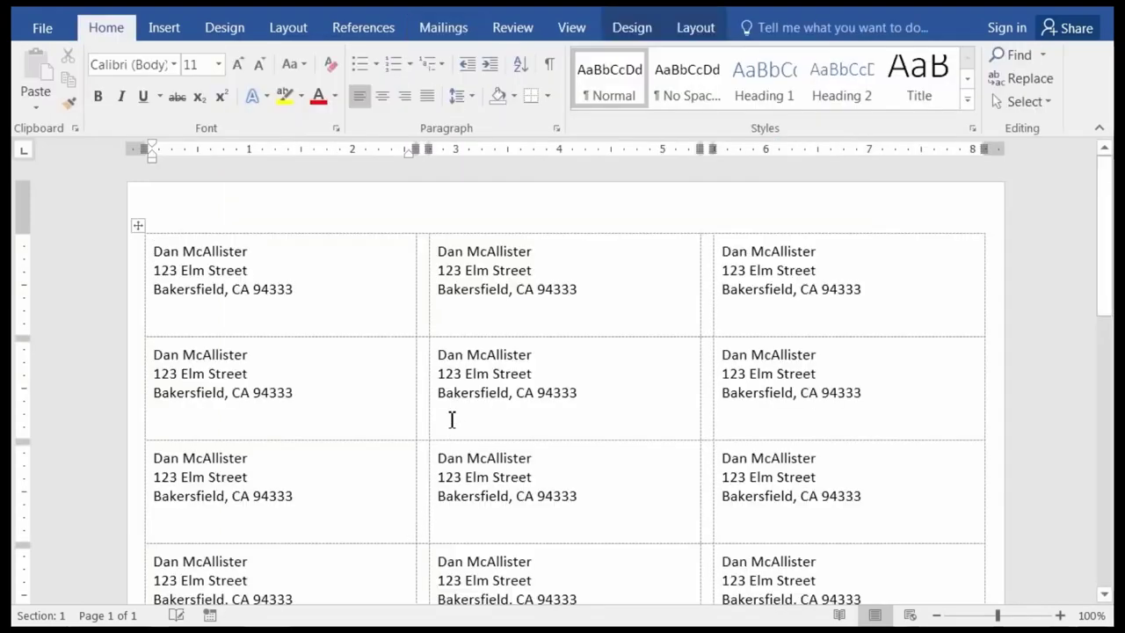
scroll(519, 374, "down", 1)
scroll(518, 374, "down", 3)
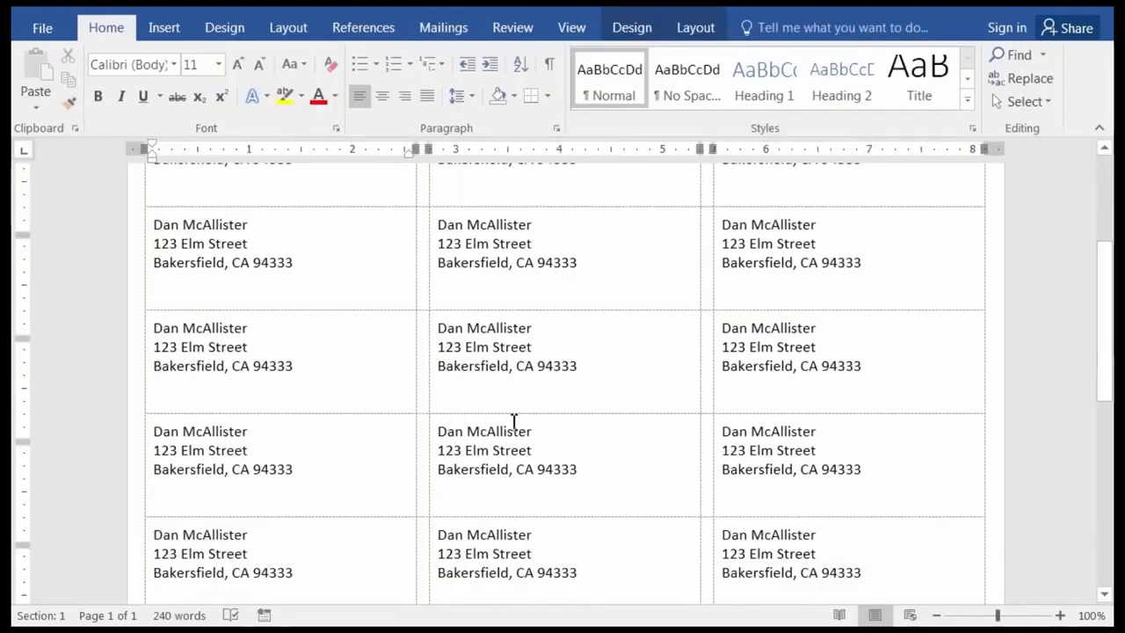
scroll(514, 421, "up", 4)
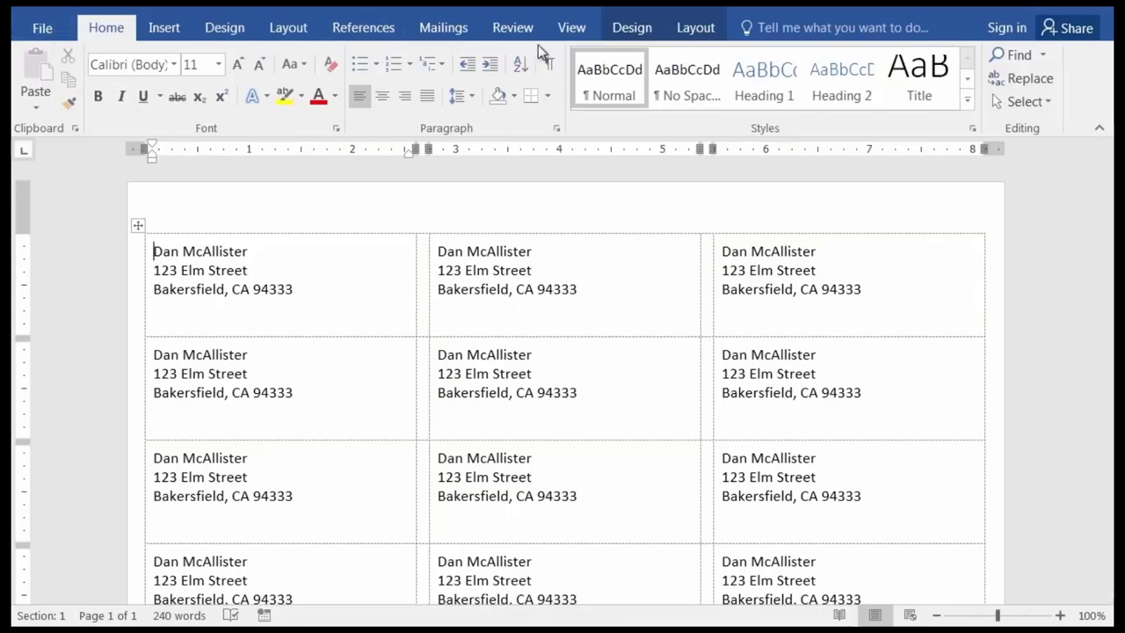
left_click(443, 28)
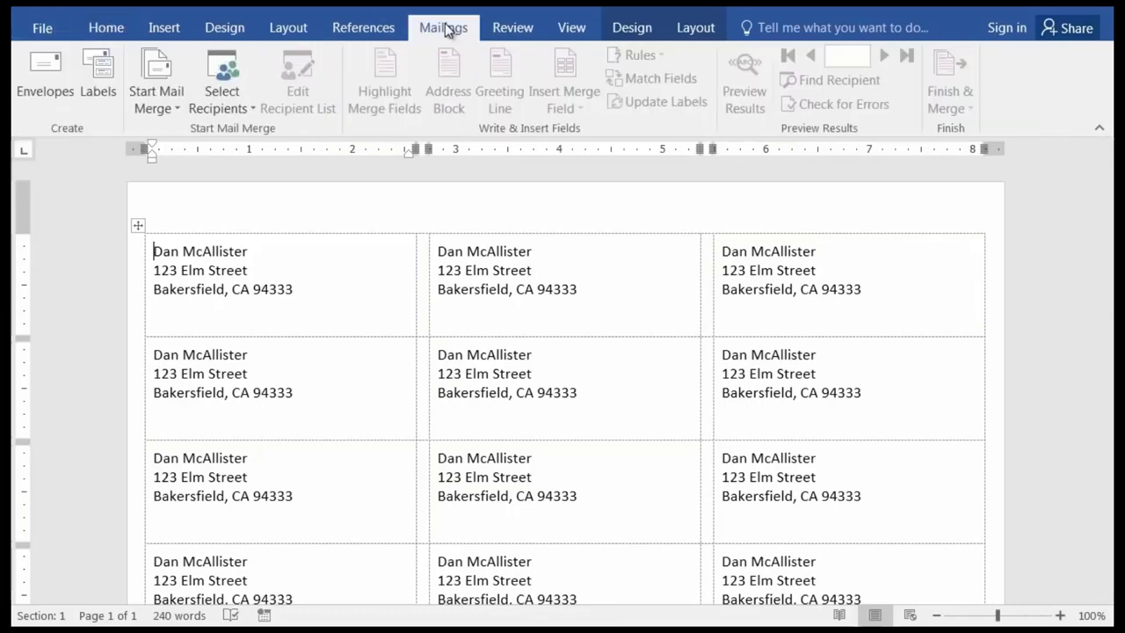
left_click(98, 83)
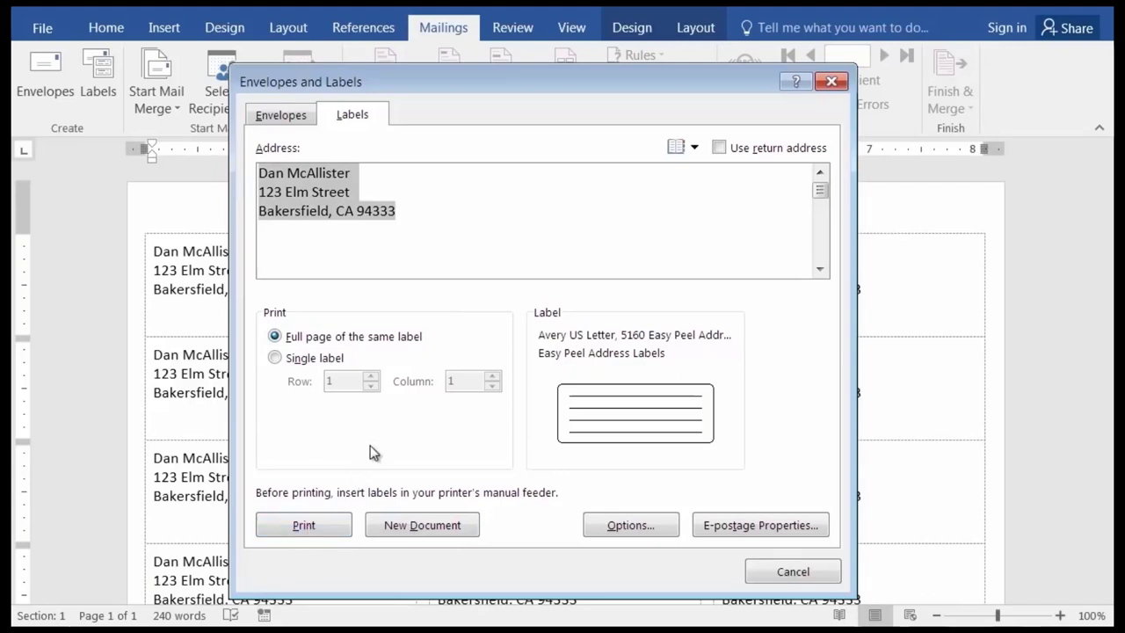
left_click(641, 526)
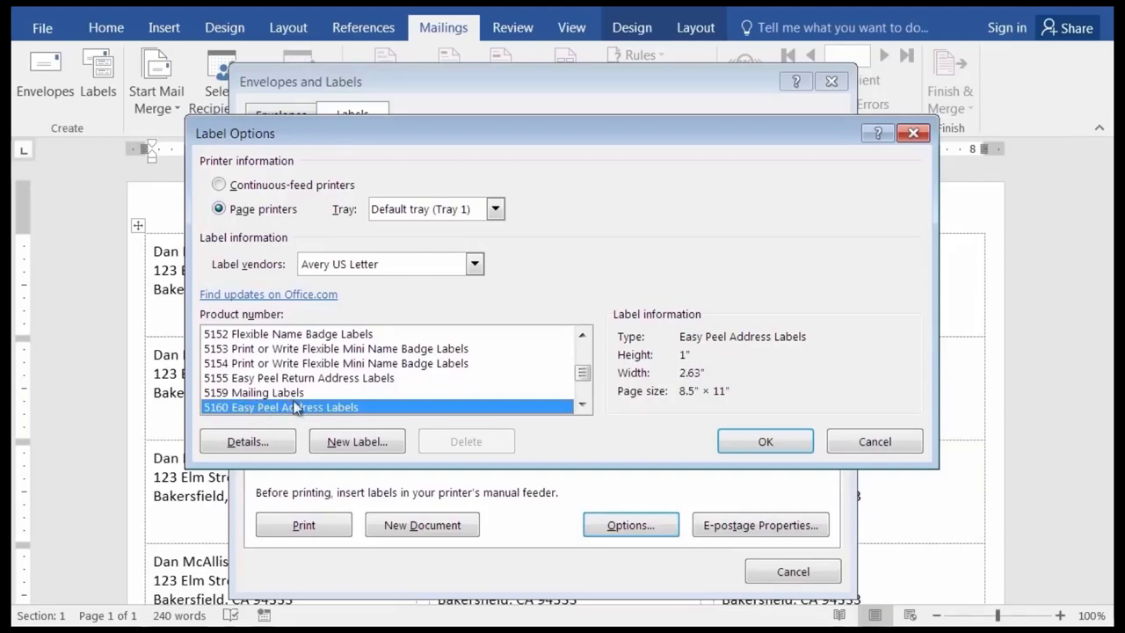
left_click(765, 443)
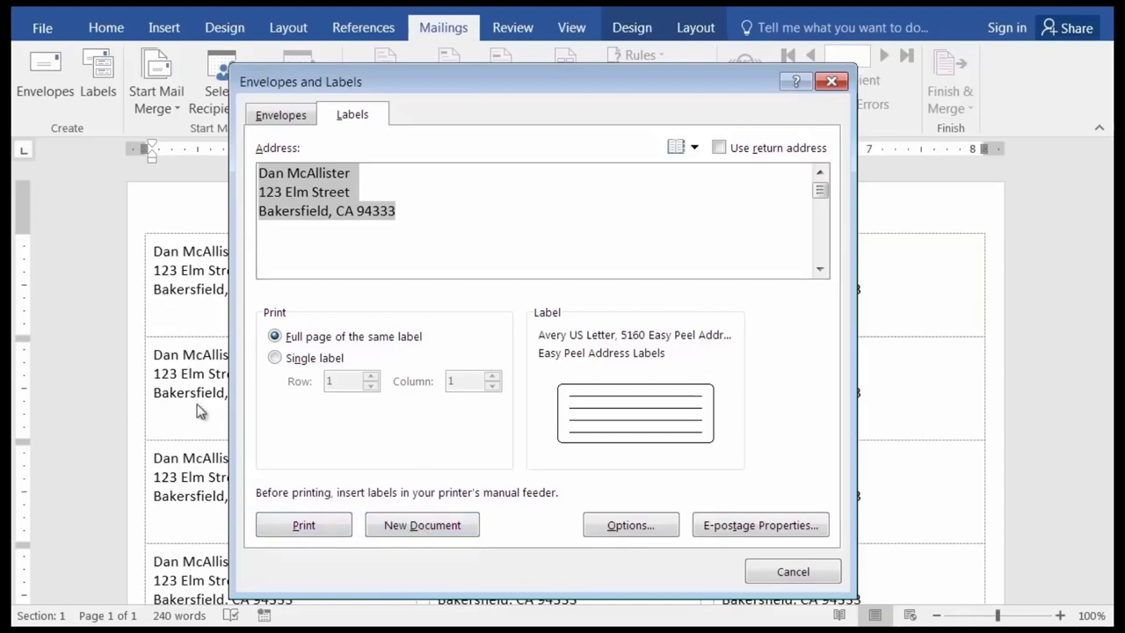
left_click(795, 573)
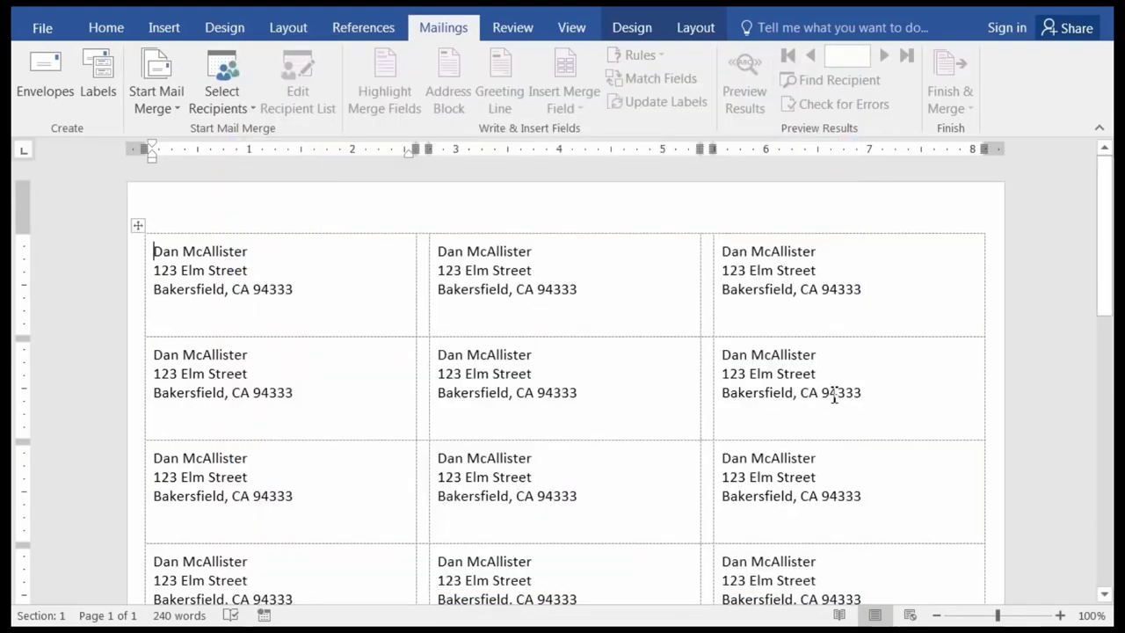